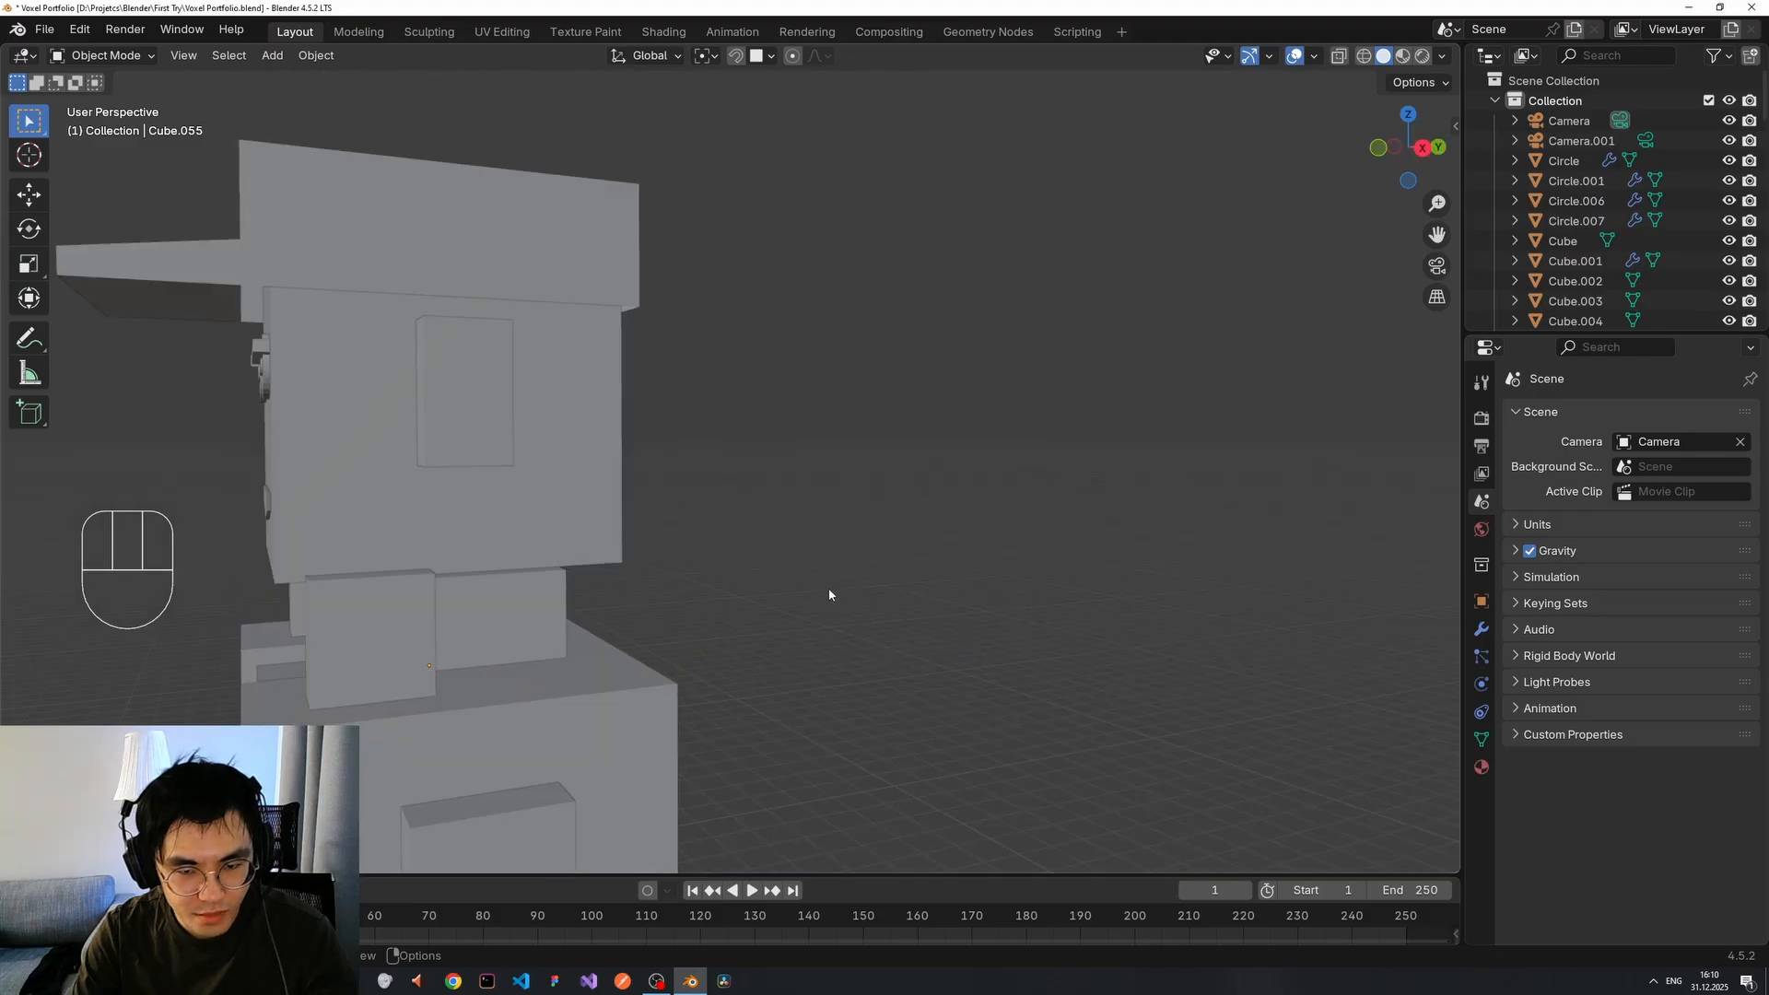
# Orbit and zoom around the voxel character to view it from the front and side.
pyautogui.moveTo(359, 586); pyautogui.dragTo(673, 563, button='middle')
pyautogui.scroll(-10, 673, 567)
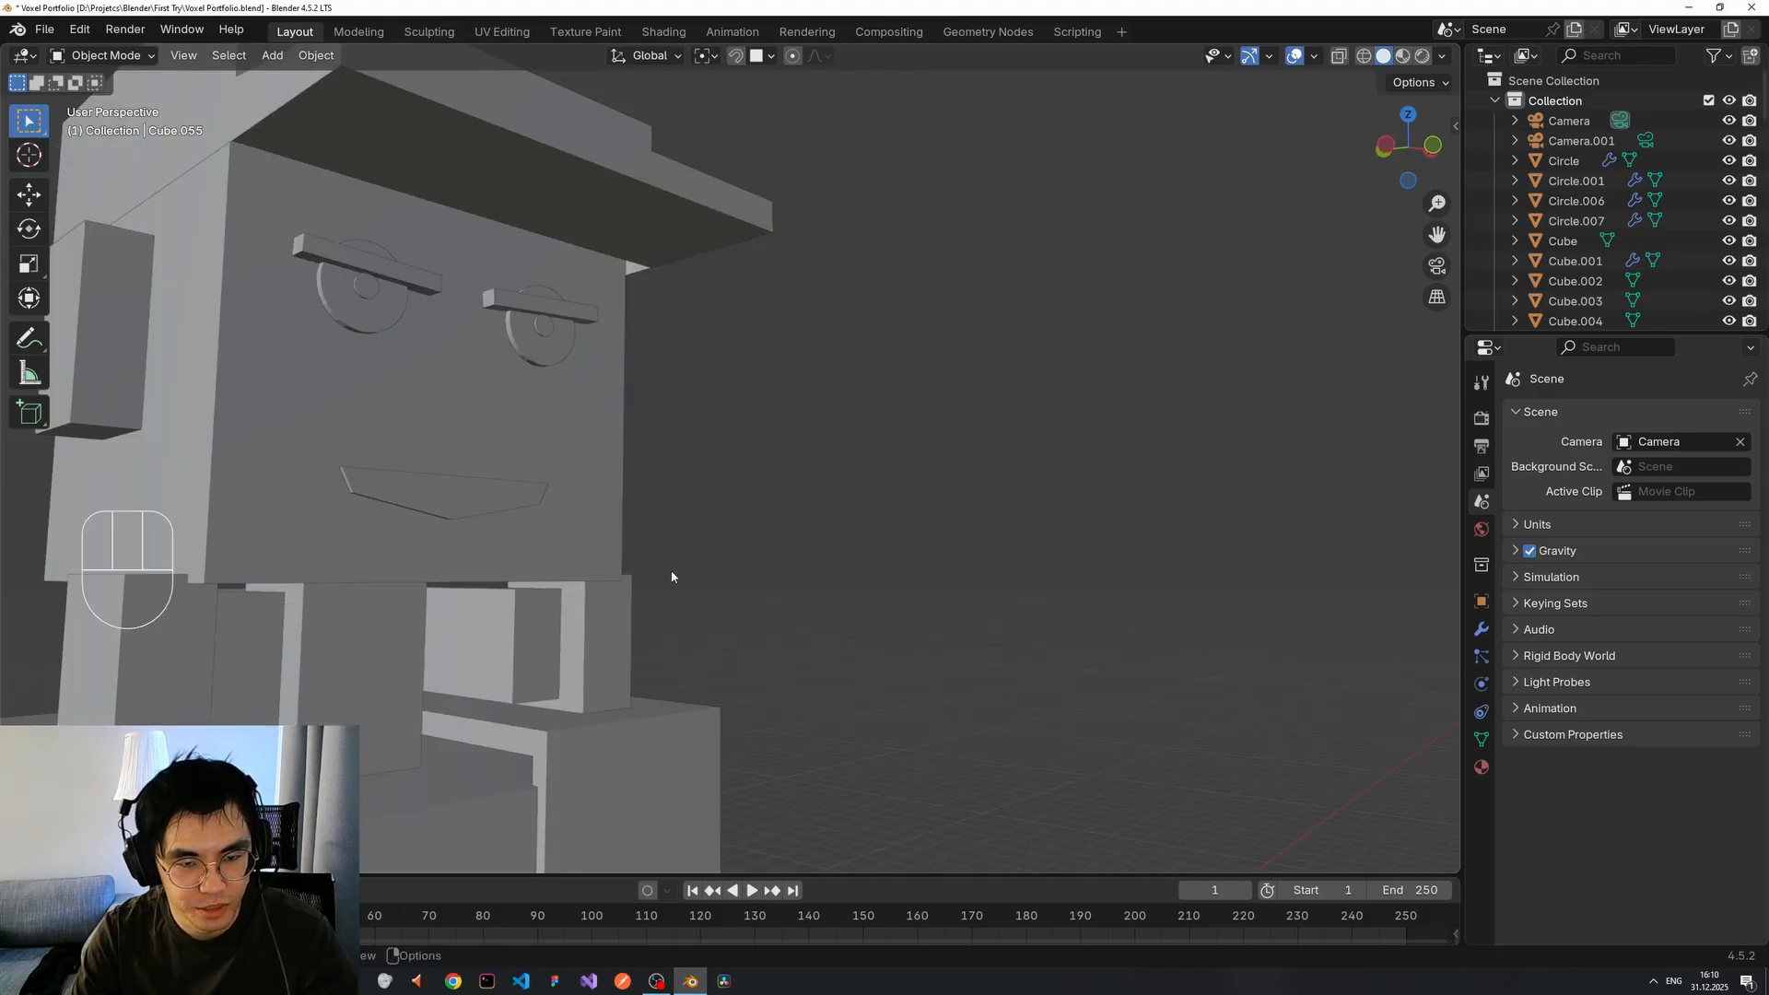
pyautogui.scroll(3, 573, 623)
pyautogui.scroll(-3, 578, 622)
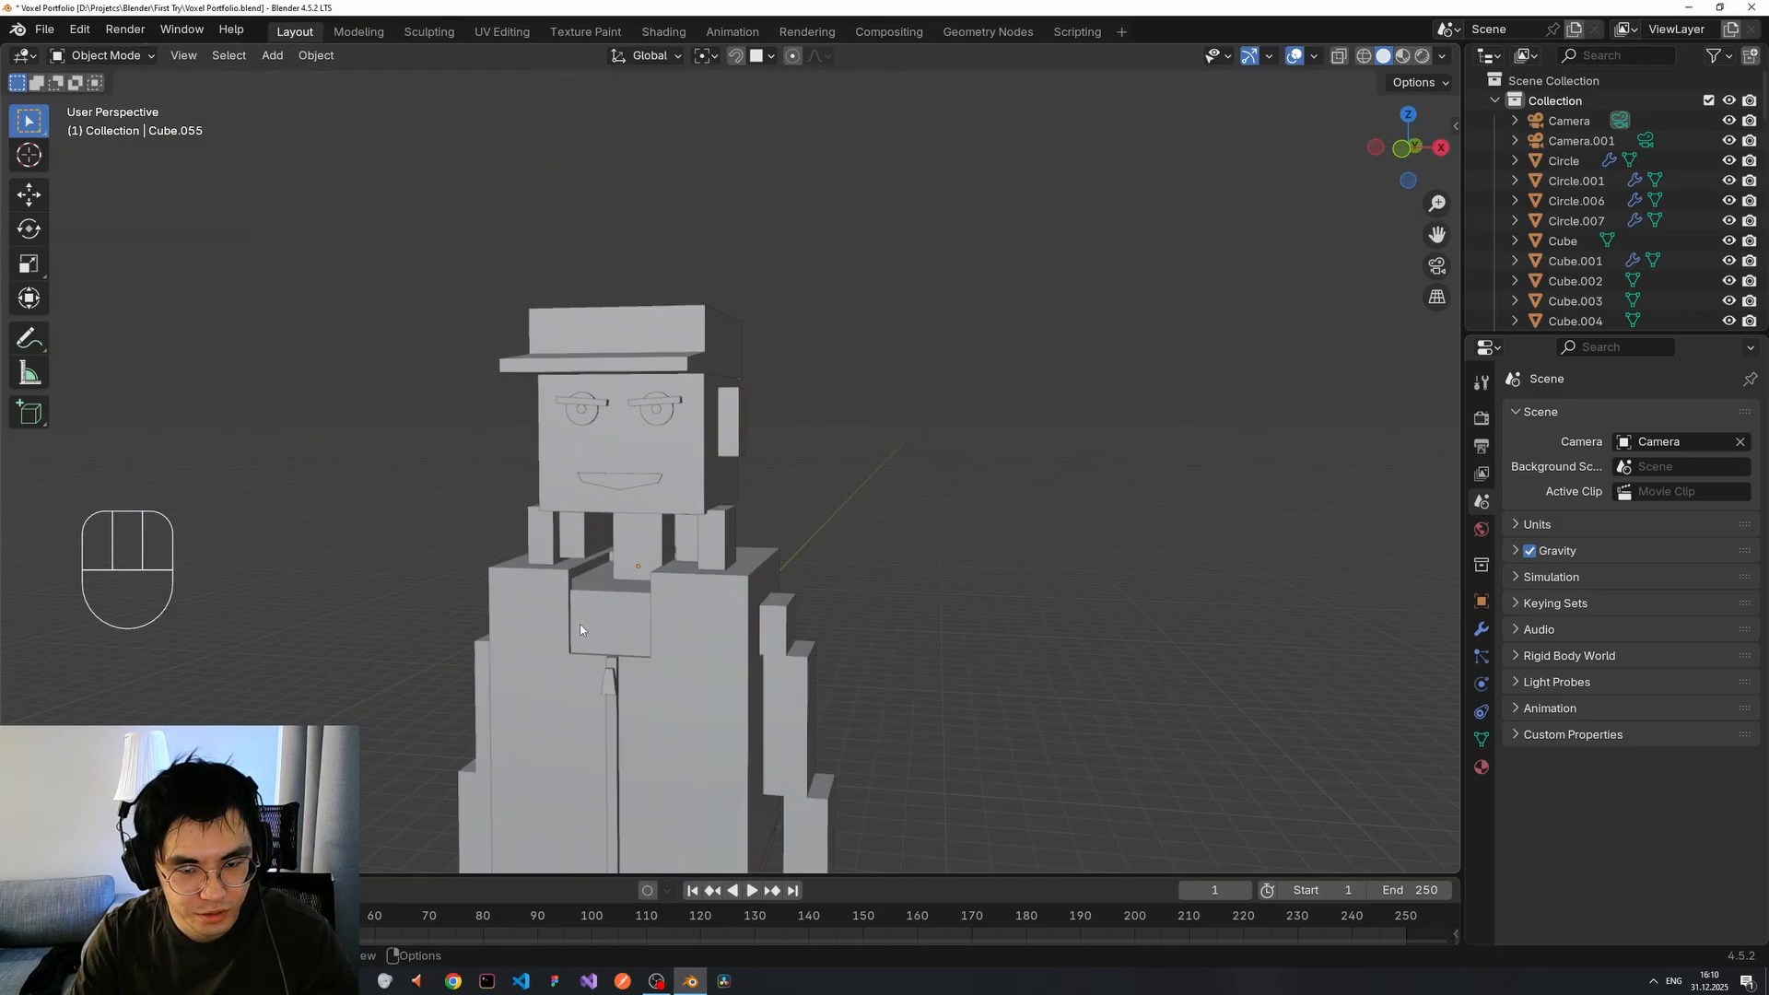
pyautogui.moveTo(581, 628); pyautogui.dragTo(864, 509, button='middle')
pyautogui.scroll(3, 746, 587)
pyautogui.keyDown('shift'); pyautogui.moveTo(932, 304); pyautogui.dragTo(761, 536, button='middle'); pyautogui.keyUp('shift')
pyautogui.scroll(4, 760, 534)
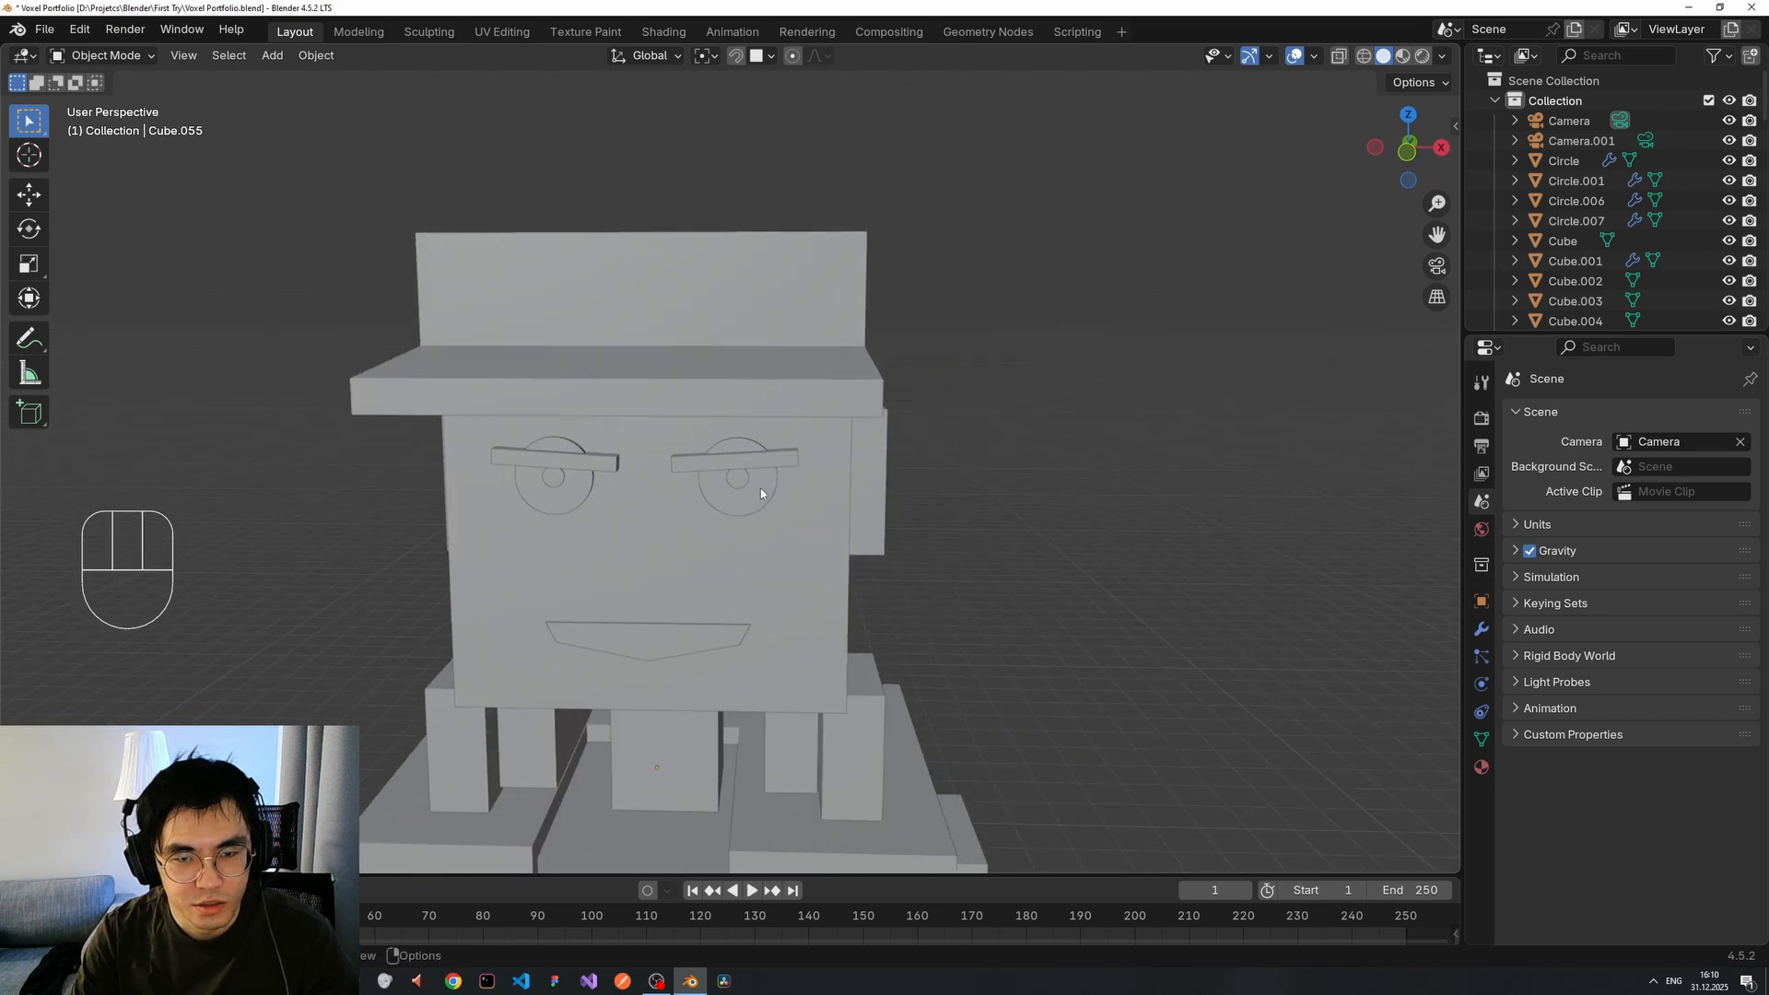
pyautogui.scroll(-6, 693, 545)
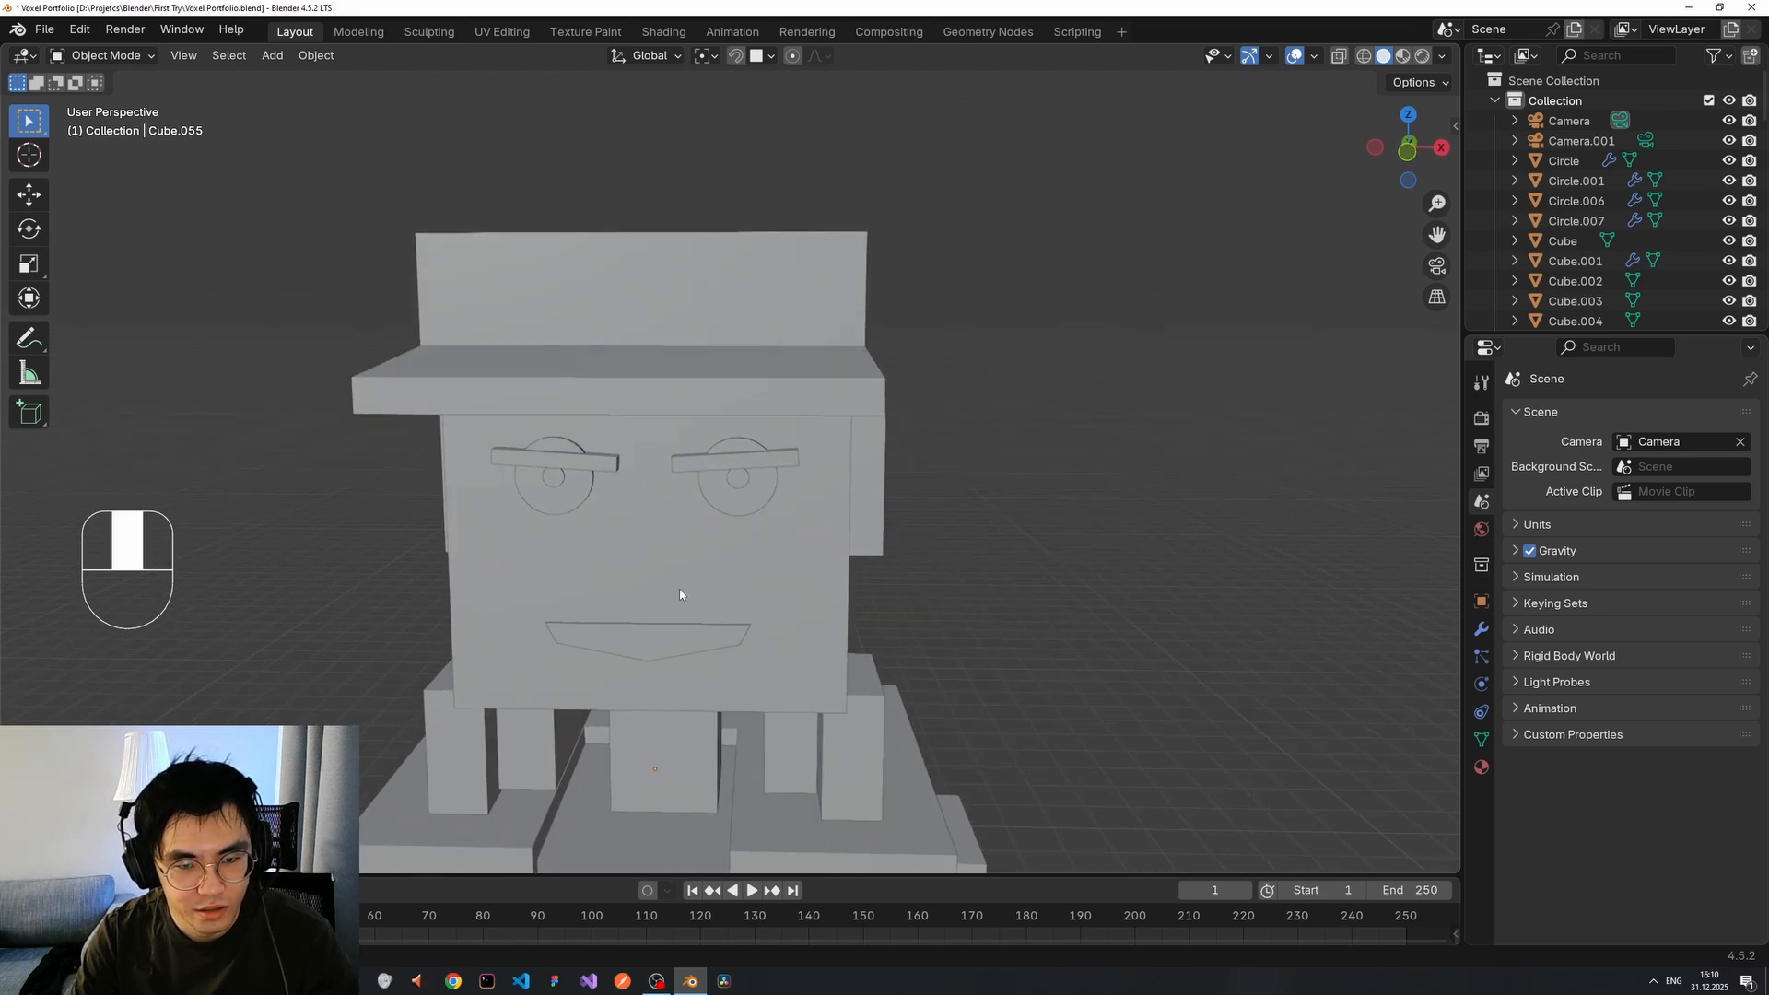
pyautogui.moveTo(658, 616); pyautogui.dragTo(845, 565, button='middle')
pyautogui.scroll(3, 693, 633)
pyautogui.moveTo(883, 391); pyautogui.dragTo(886, 377, button='middle')
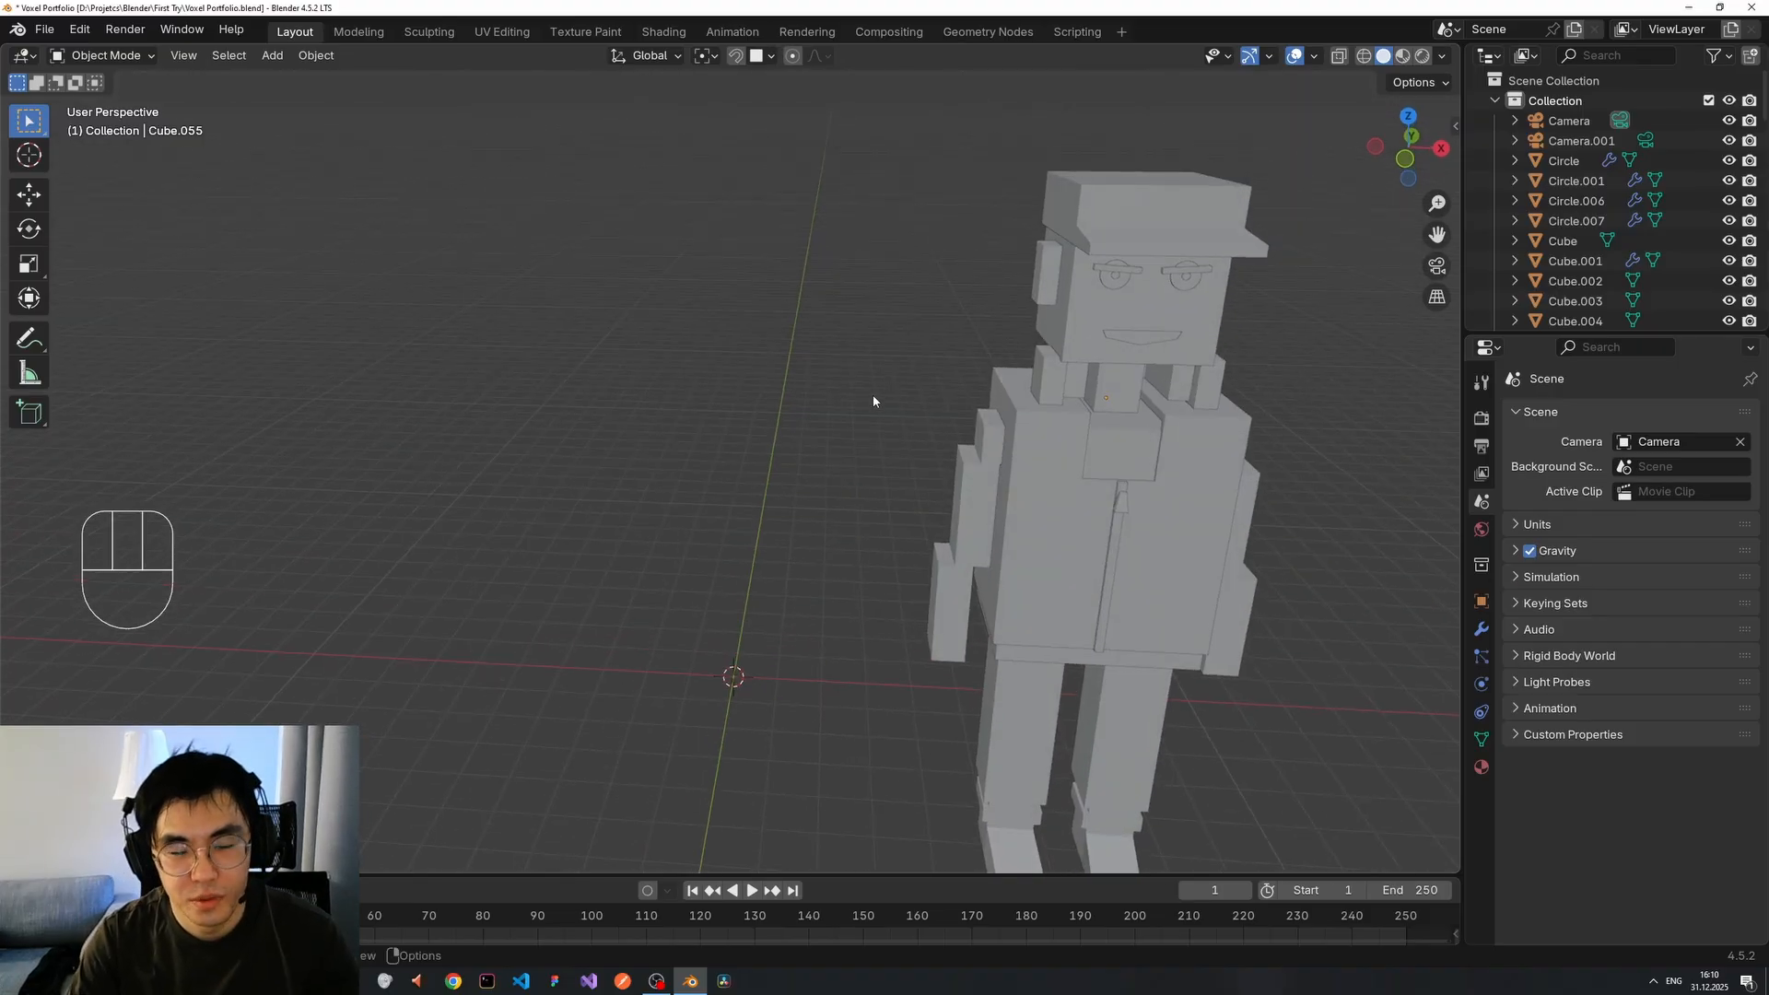
pyautogui.scroll(2, 873, 400)
# Add a new cube and move it up, then along X and Y to sit beside the character.
pyautogui.hotkey('shift', 'a')
pyautogui.moveTo(816, 562)
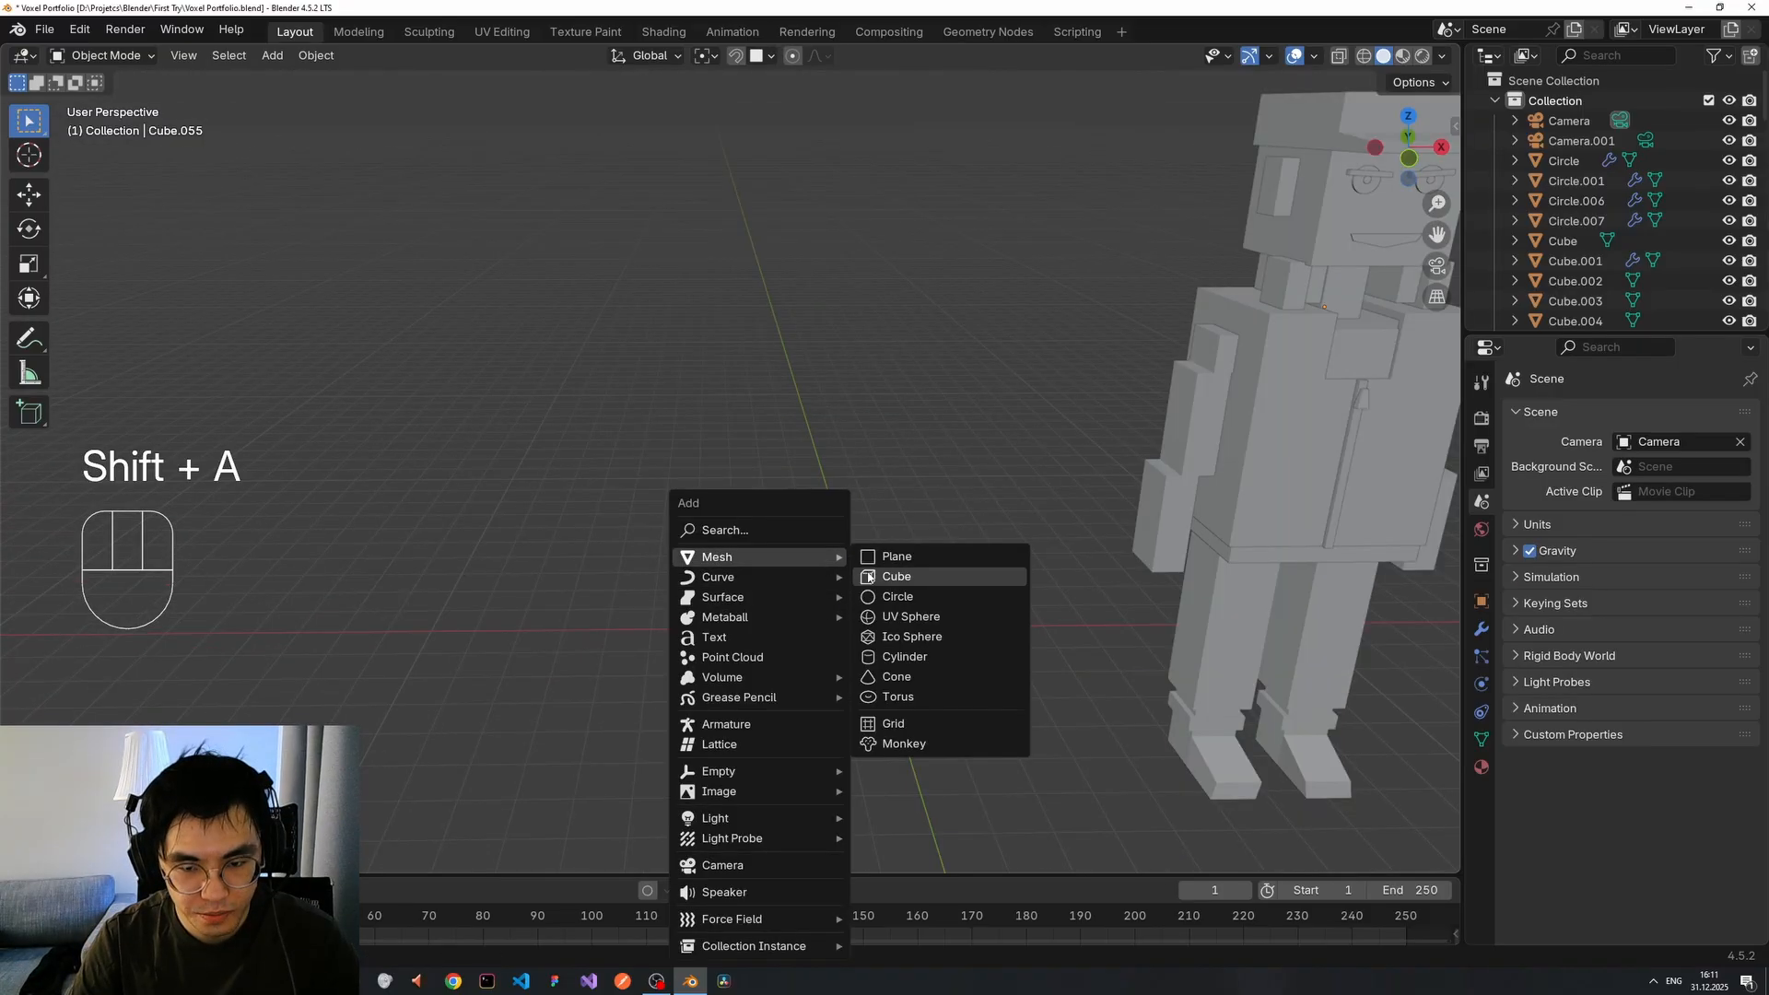
pyautogui.click(869, 577)
pyautogui.press('g')
pyautogui.press('z')
pyautogui.click(930, 285)
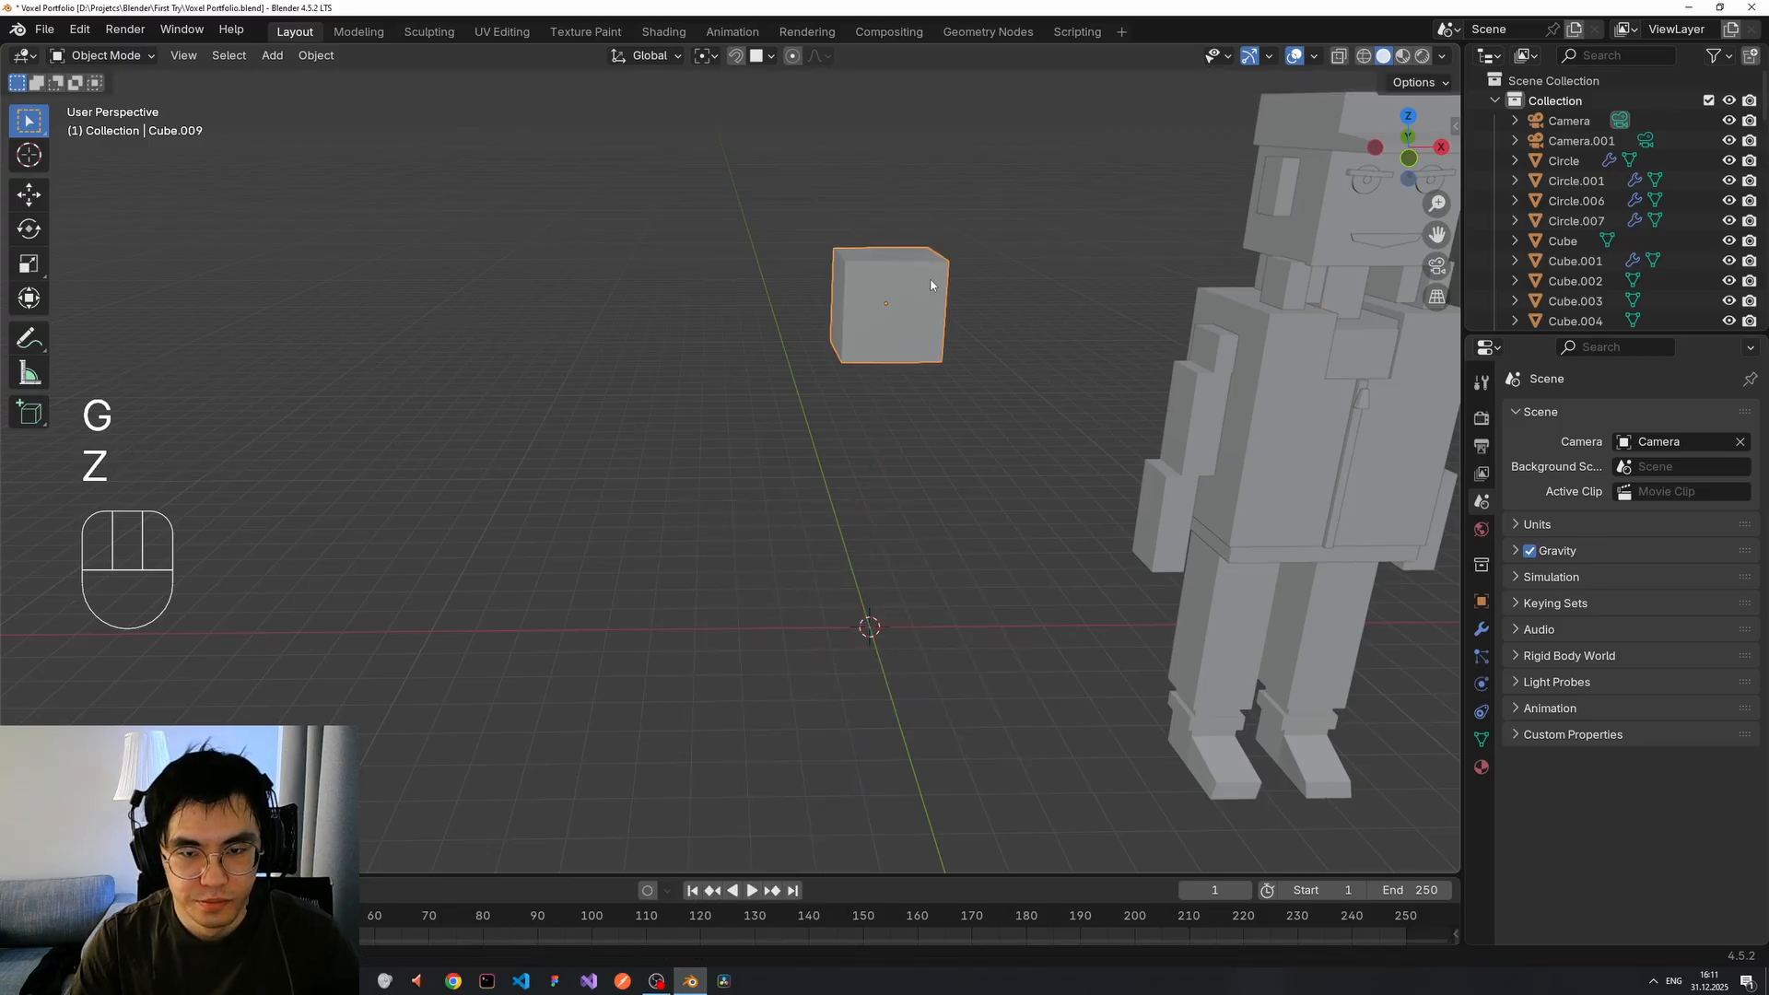
pyautogui.press('g')
pyautogui.press('x')
pyautogui.click(746, 281)
pyautogui.press('g')
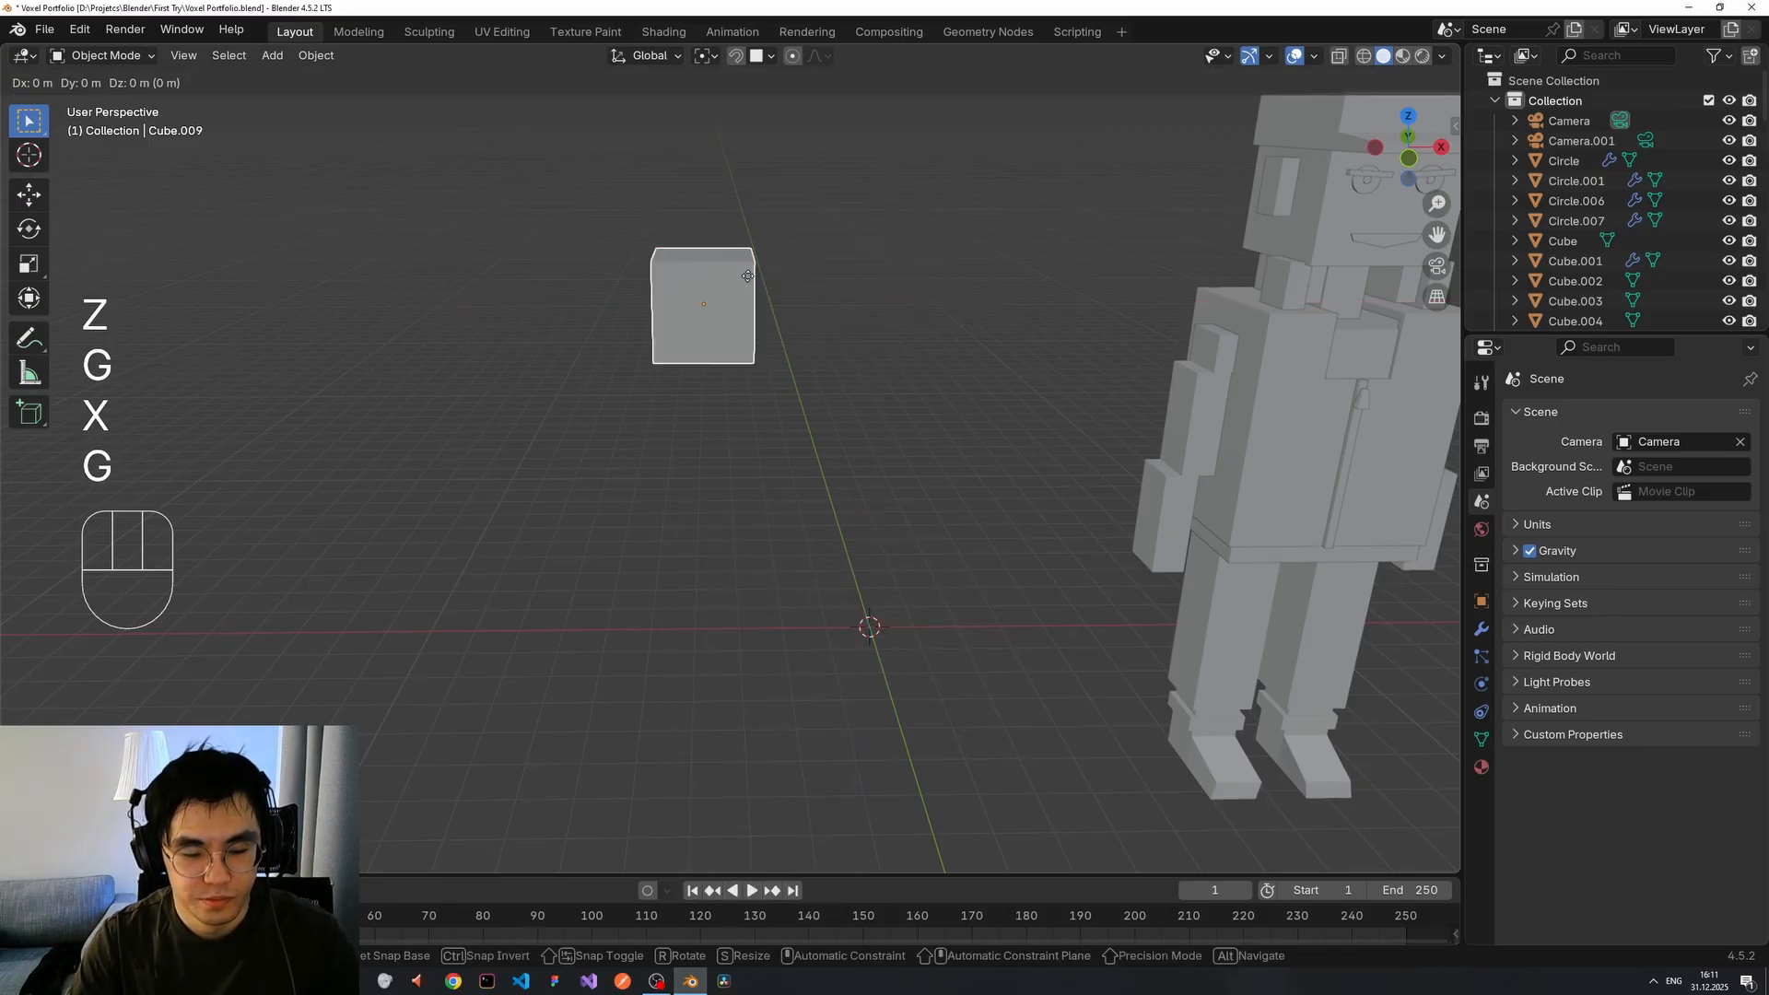
pyautogui.press('y')
pyautogui.click(750, 306)
# Toggle Edit Mode on the cube, deselect it, and bring the voxel character back into view.
pyautogui.moveTo(819, 293); pyautogui.dragTo(743, 268, button='middle')
pyautogui.scroll(3, 756, 273)
pyautogui.keyDown('shift'); pyautogui.moveTo(743, 267); pyautogui.dragTo(715, 434, button='middle'); pyautogui.keyUp('shift')
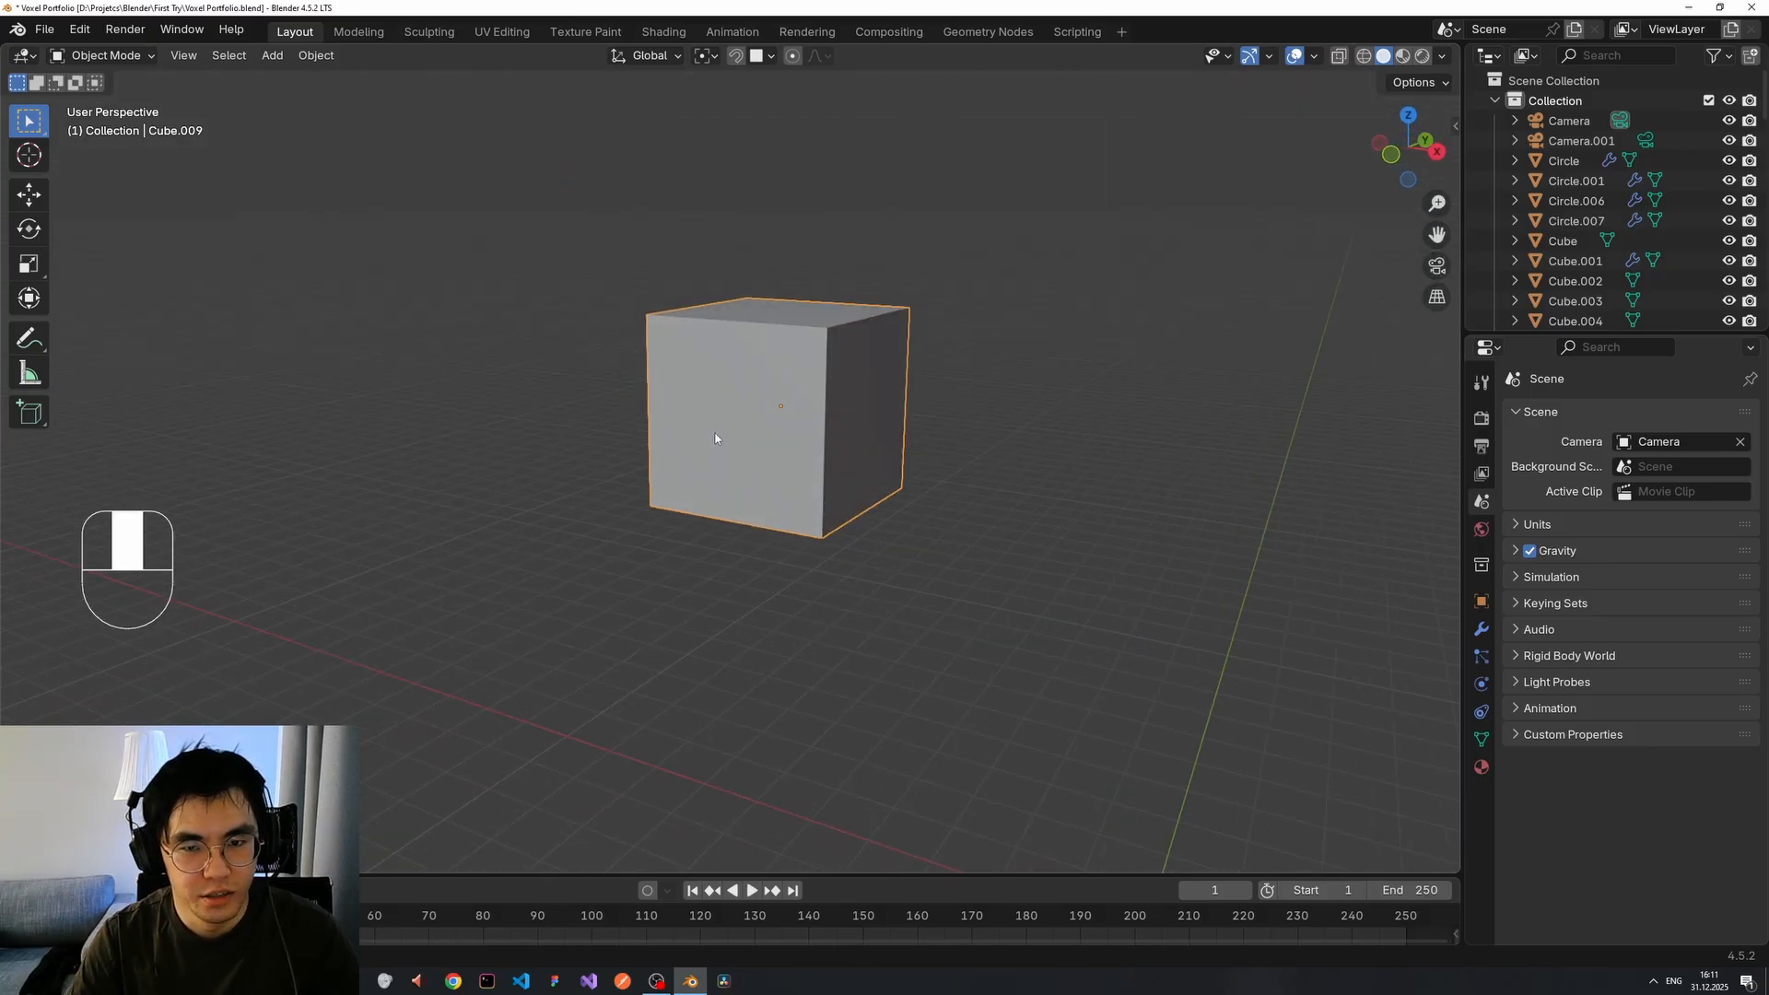
pyautogui.press('Tab')
pyautogui.press('Tab')
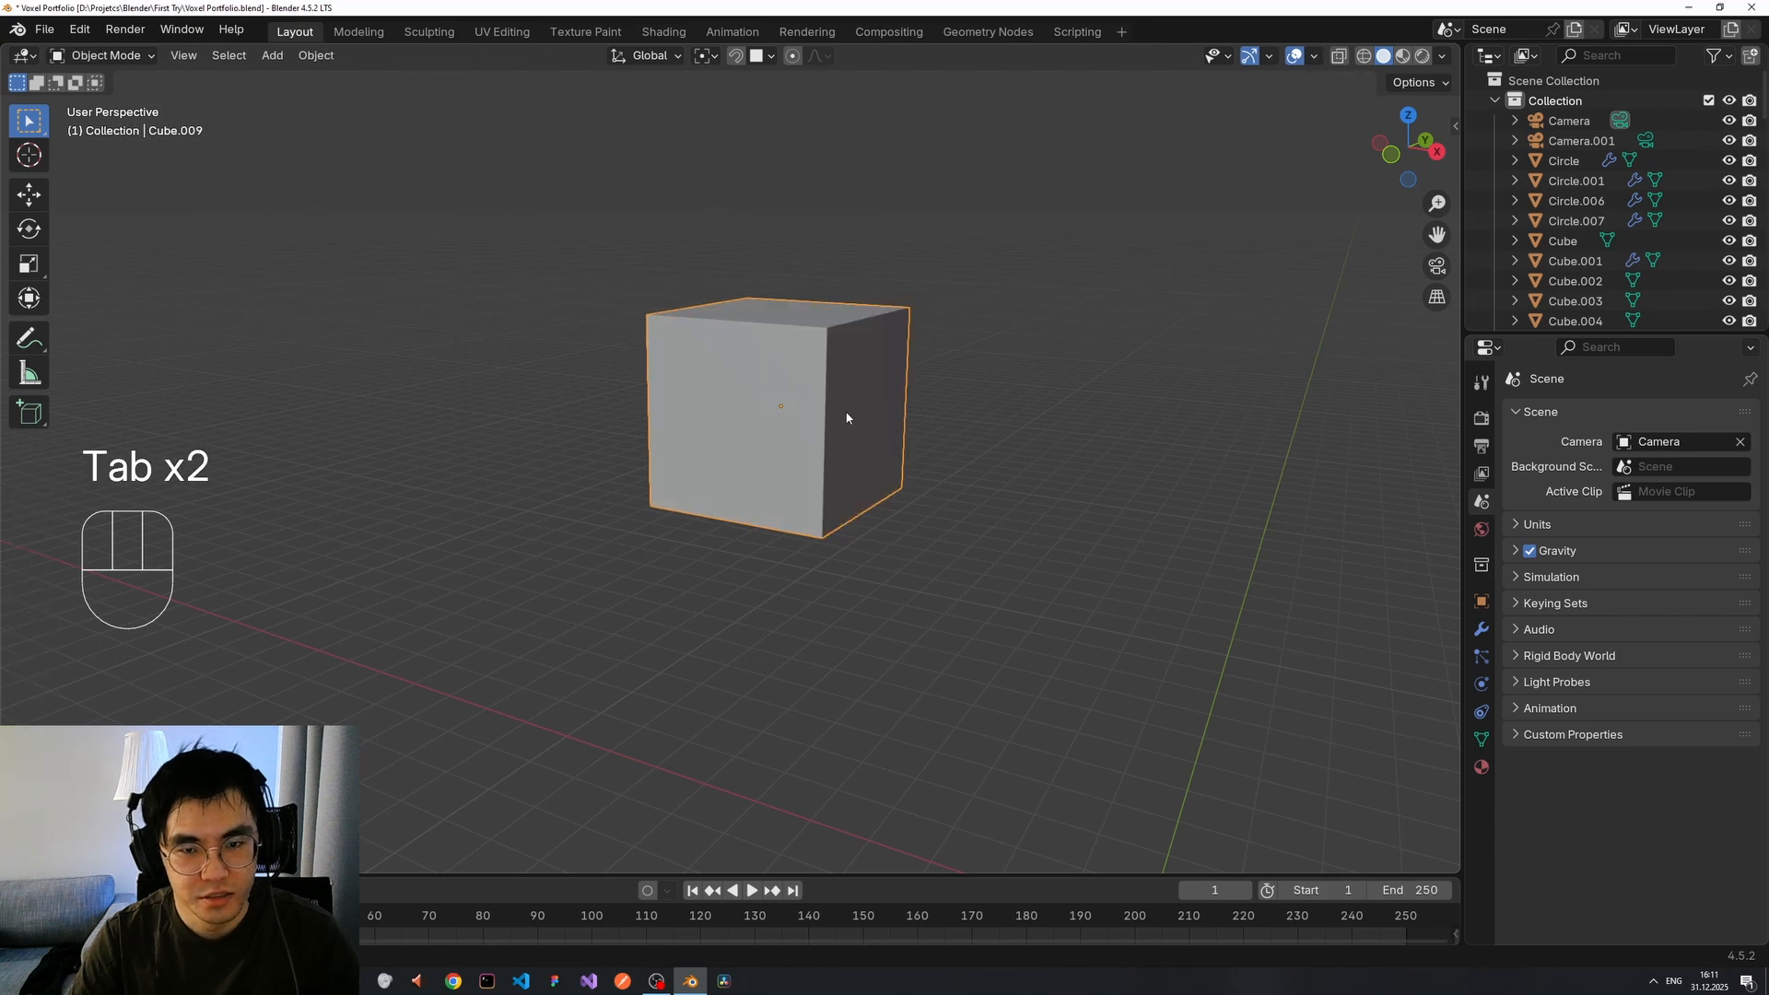
pyautogui.click(966, 408)
pyautogui.moveTo(966, 408); pyautogui.dragTo(657, 461, button='middle')
pyautogui.click(781, 352)
pyautogui.press('g')
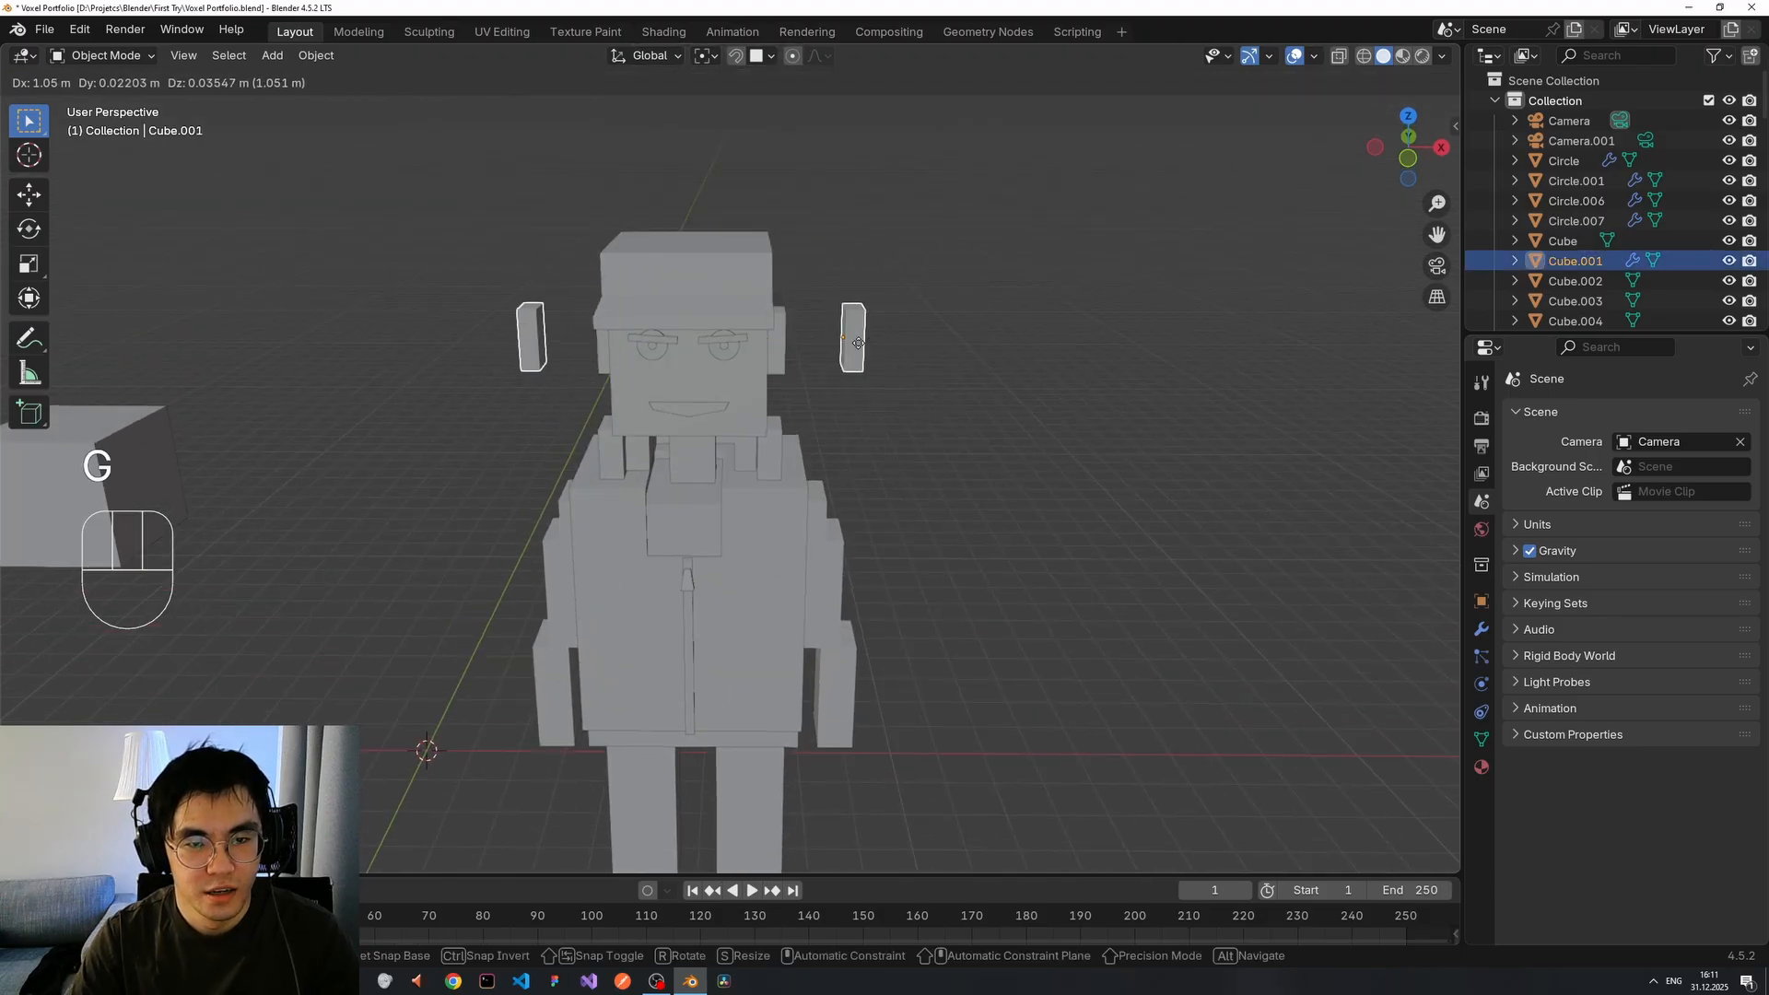
pyautogui.rightClick(784, 371)
pyautogui.moveTo(447, 412); pyautogui.dragTo(713, 477, button='middle')
pyautogui.scroll(3, 713, 482)
pyautogui.moveTo(833, 509)
pyautogui.mouseDown(button='middle')
pyautogui.moveTo(900, 525)
pyautogui.moveTo(815, 507)
pyautogui.mouseUp(button='middle')
pyautogui.click(805, 514)
pyautogui.press('Tab')
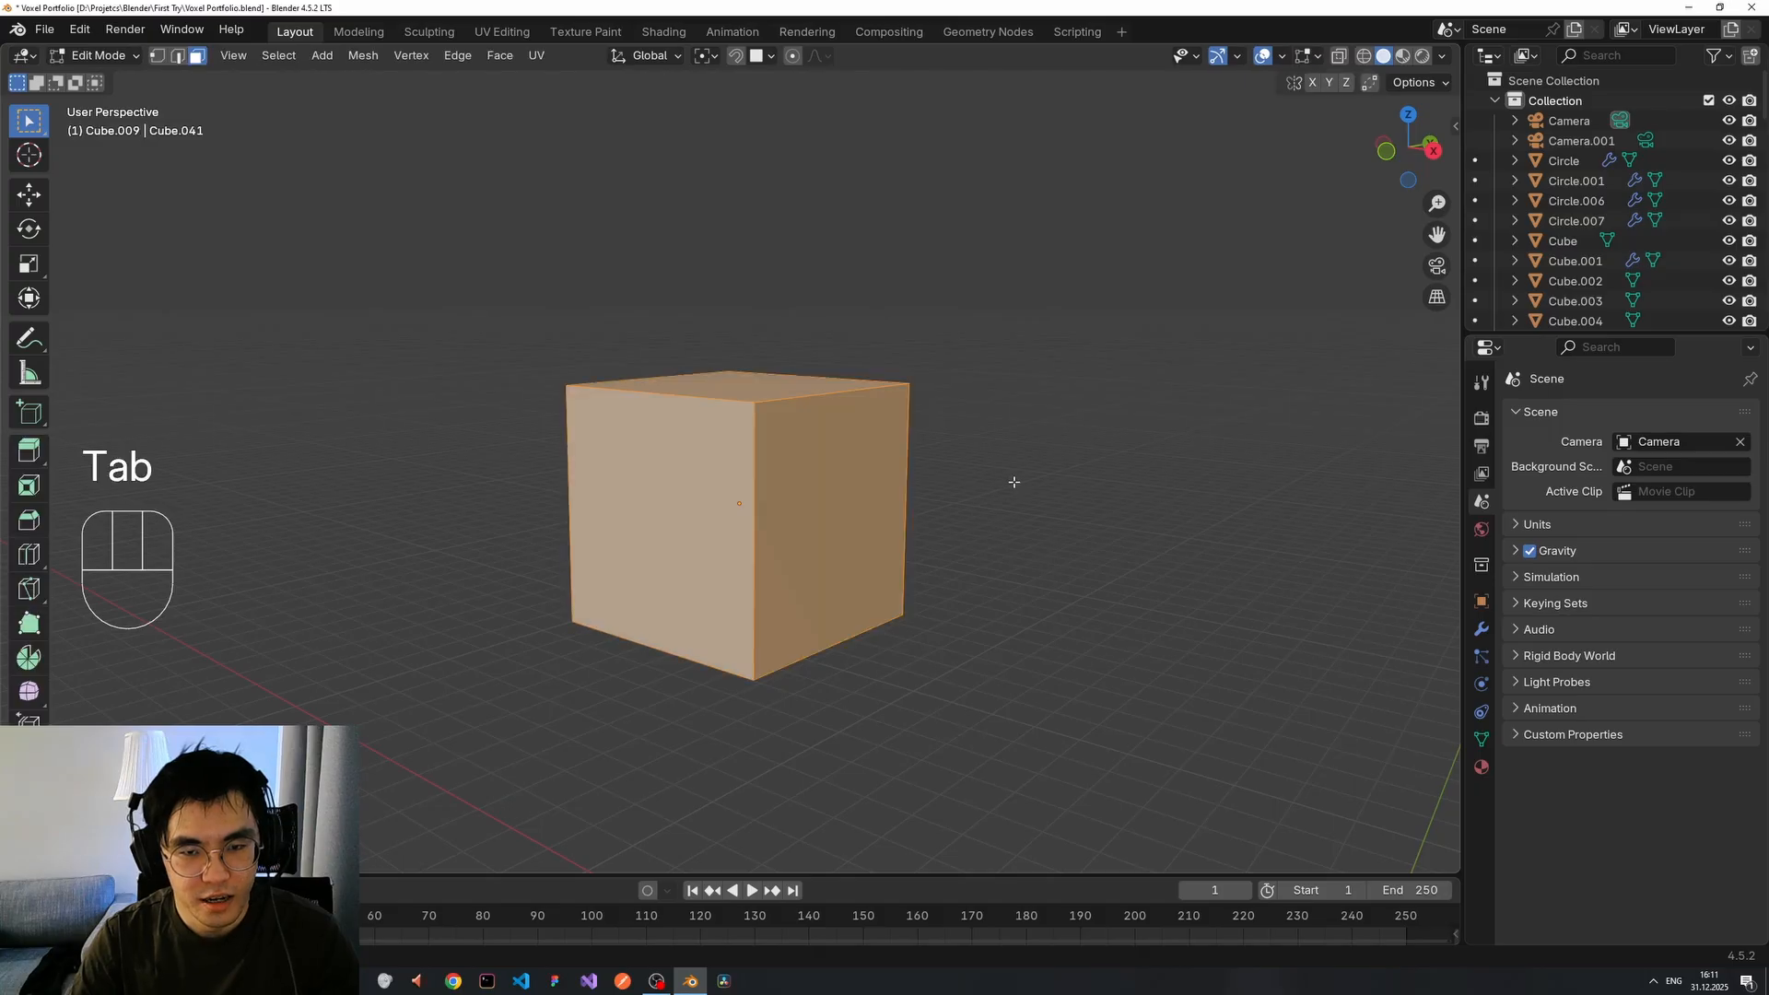
pyautogui.press('Tab')
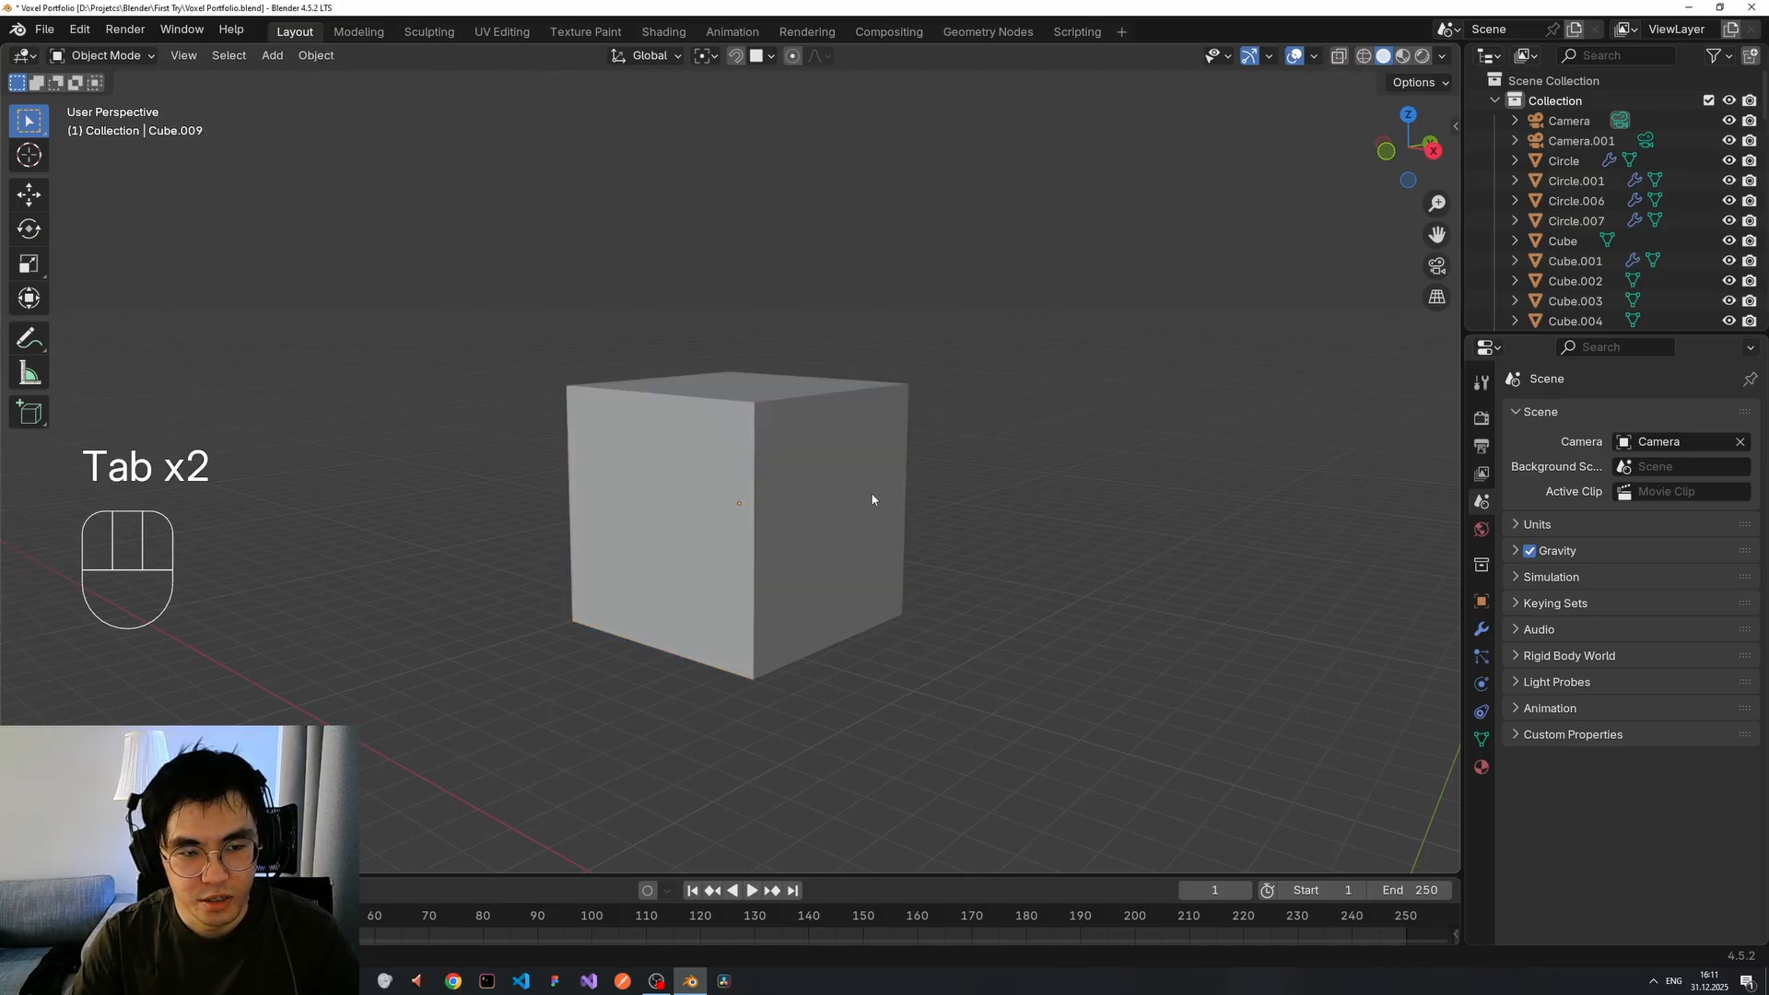
pyautogui.moveTo(871, 492); pyautogui.dragTo(936, 610, button='middle')
pyautogui.scroll(-4, 936, 611)
pyautogui.hotkey('shift', 'a')
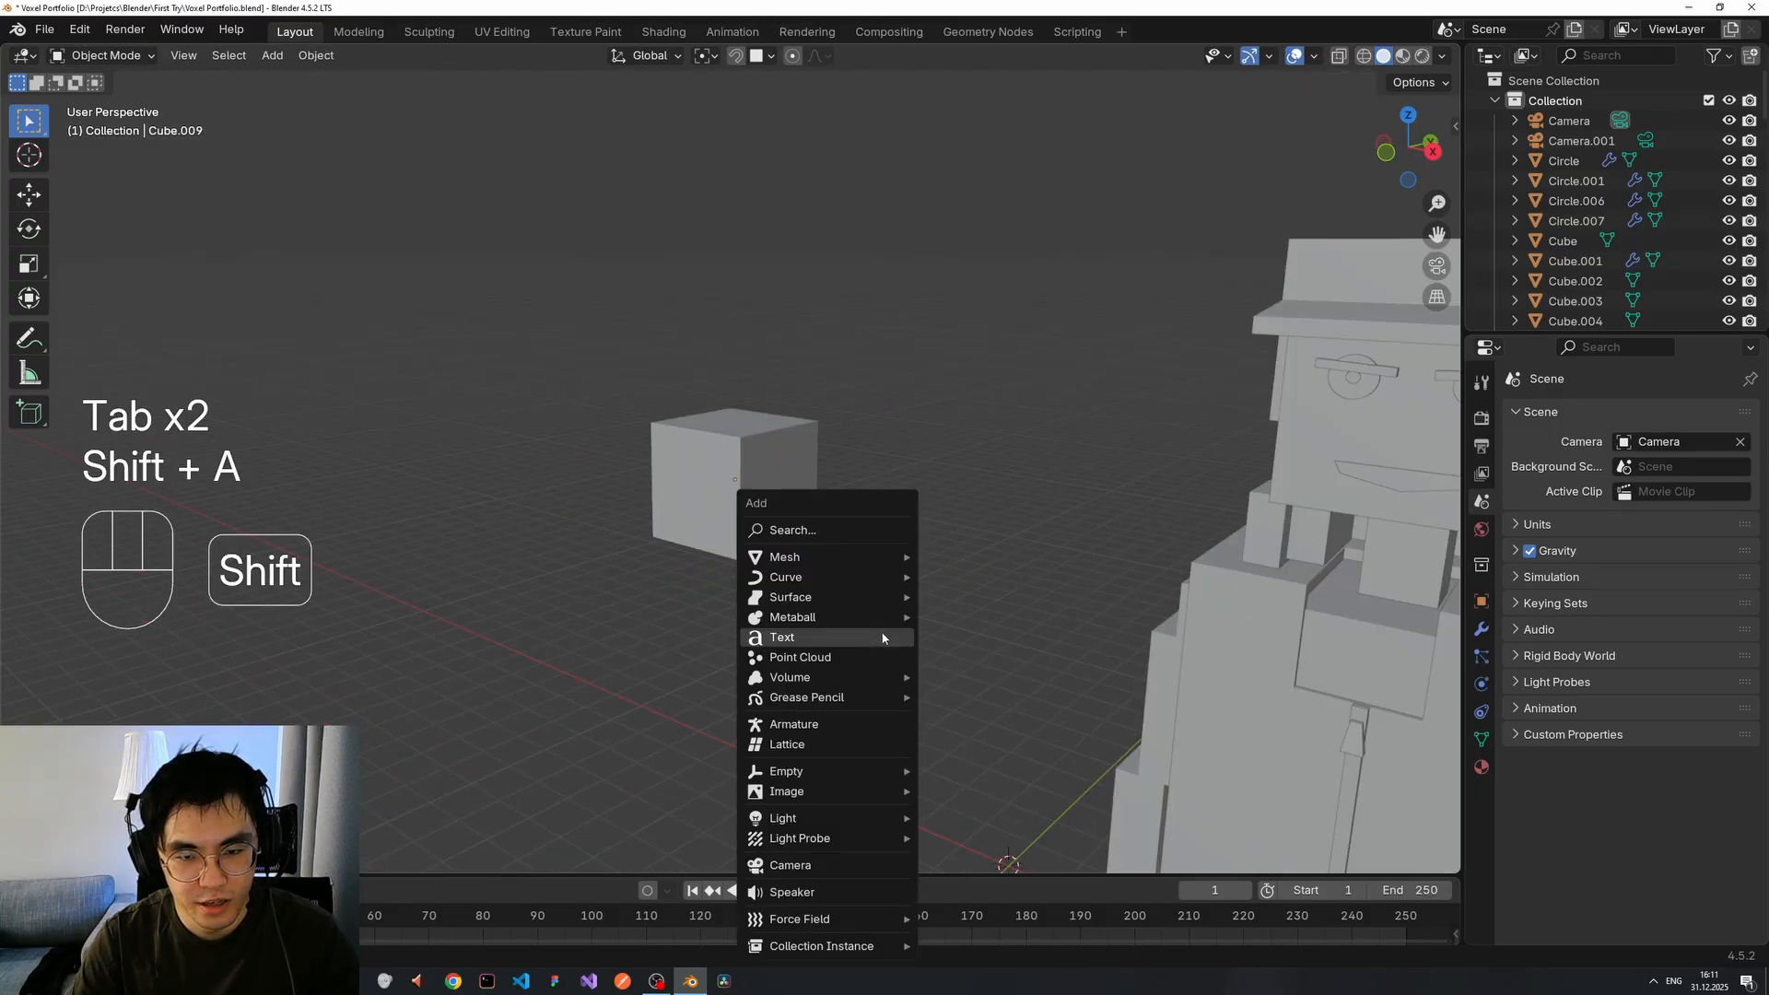
pyautogui.moveTo(843, 569)
pyautogui.click(964, 576)
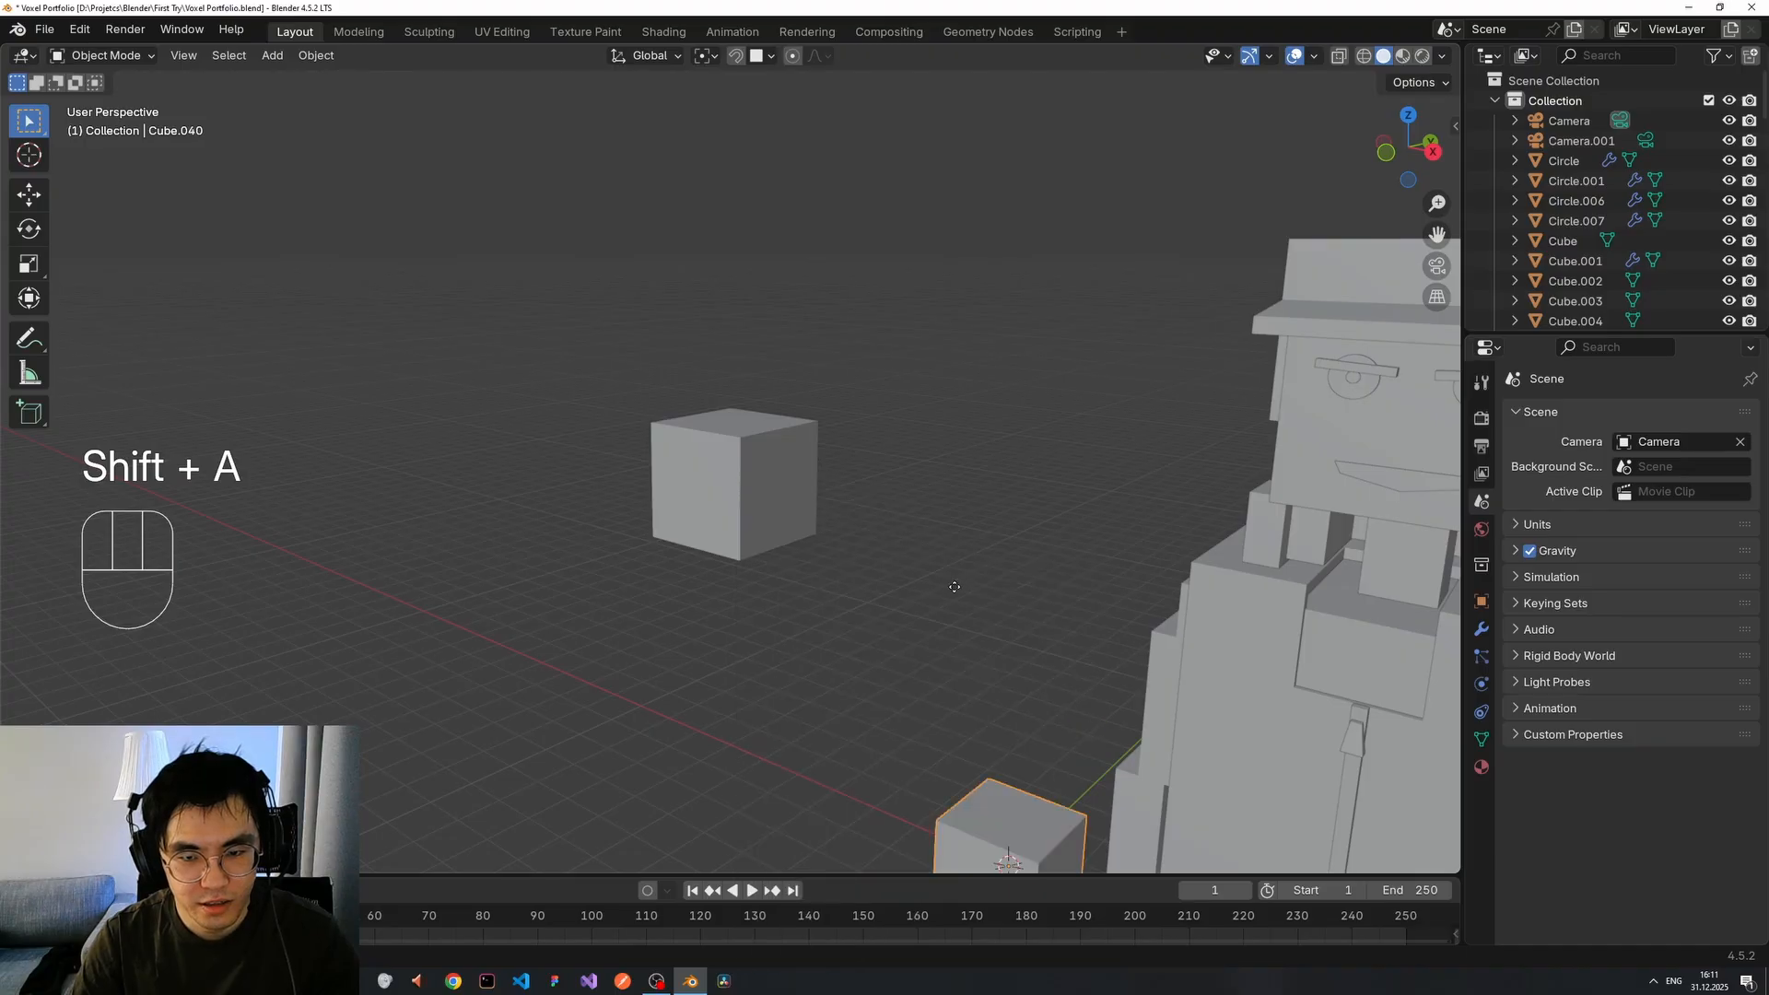
pyautogui.press('g')
pyautogui.click(851, 274)
pyautogui.scroll(2, 853, 280)
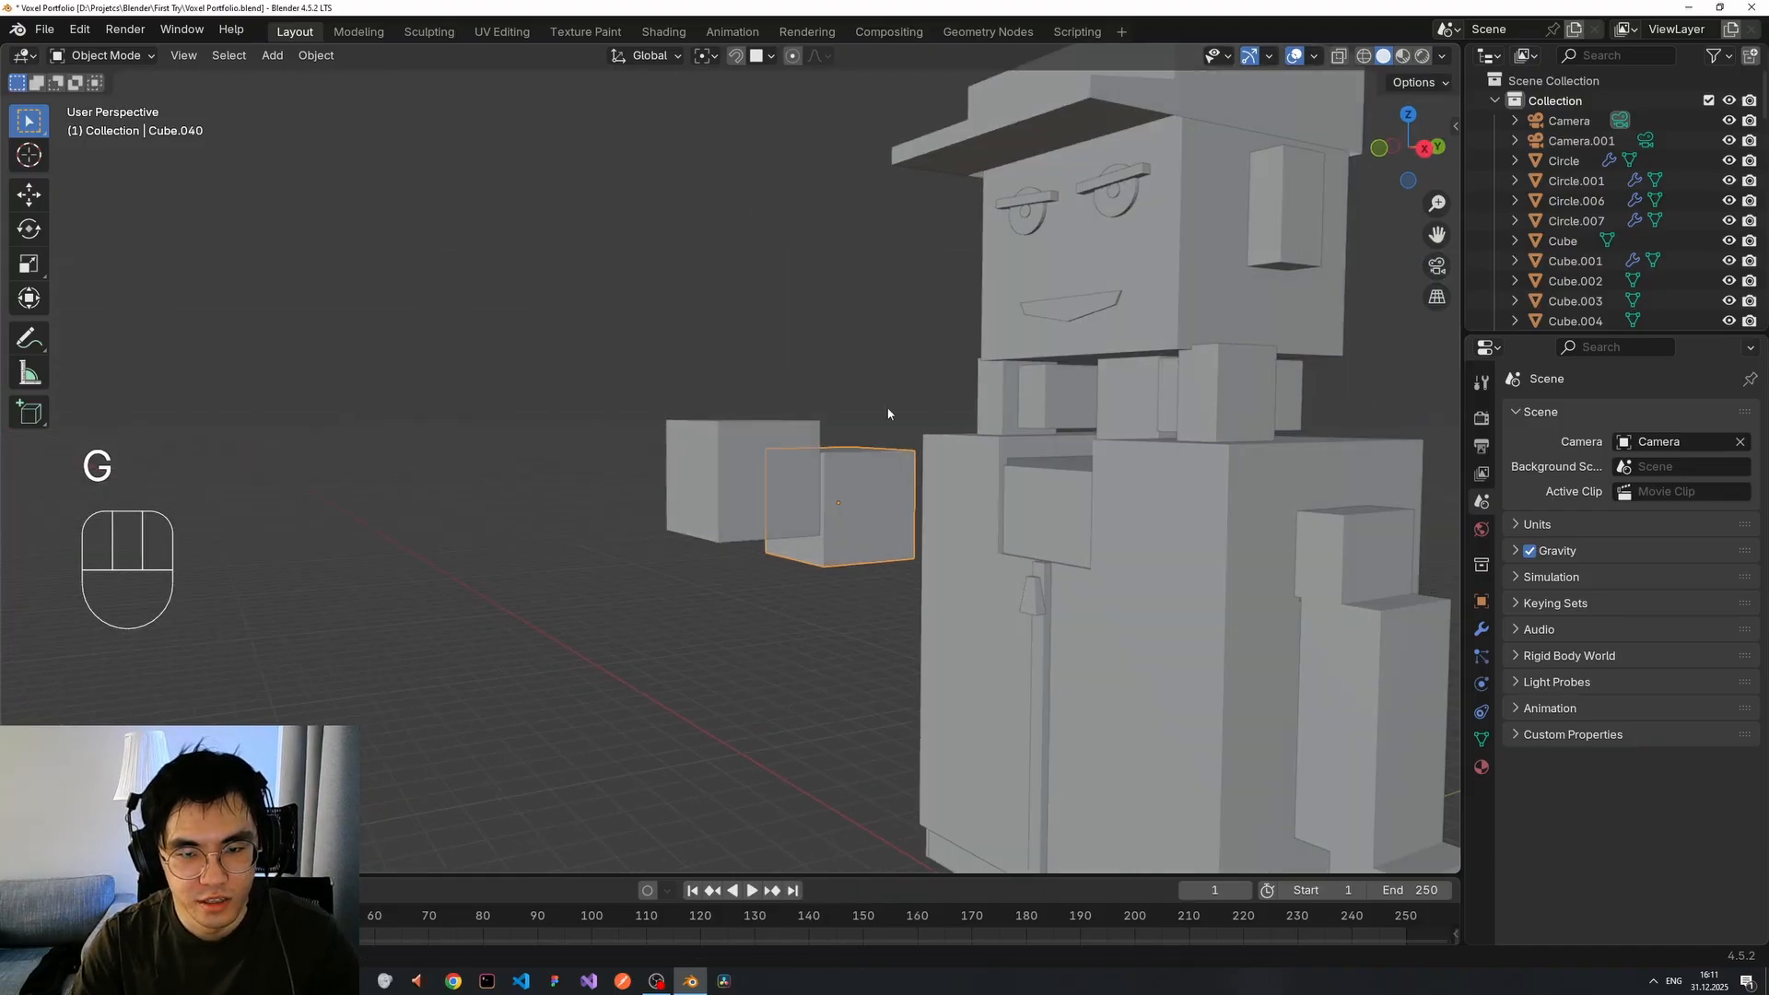
pyautogui.press('s')
pyautogui.hotkey('ctrl', 'z')
pyautogui.hotkey('ctrl', 'z')
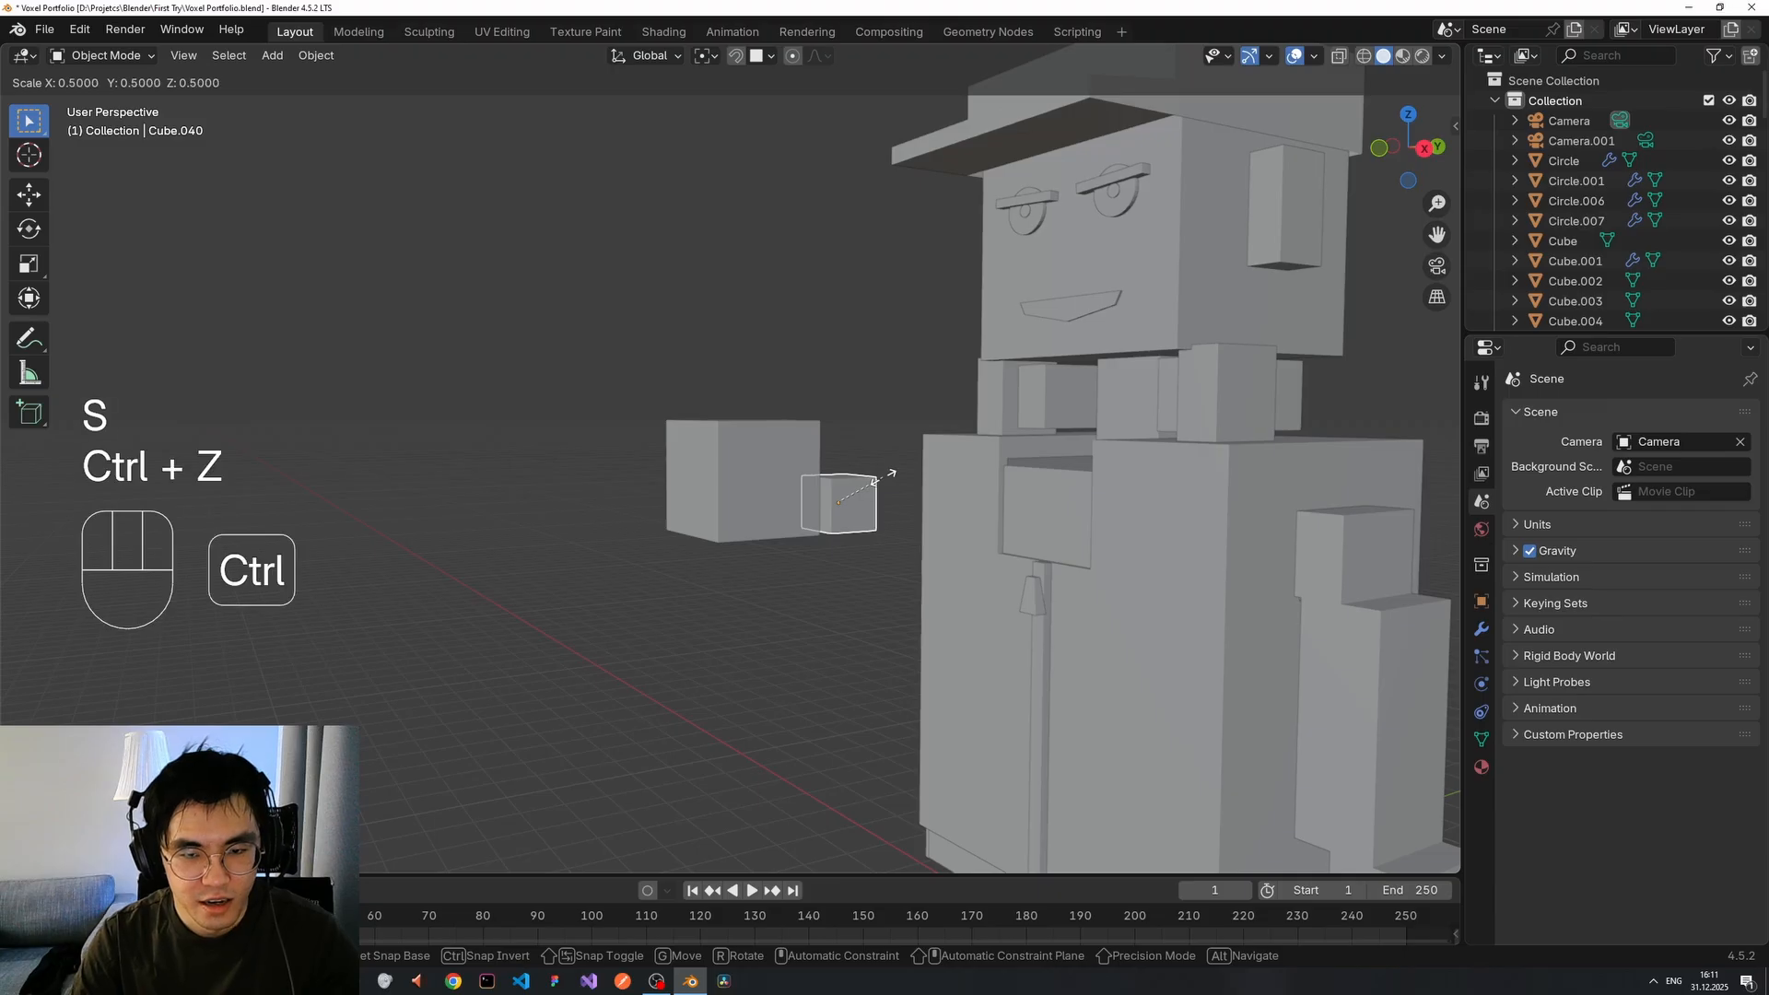
pyautogui.press('Escape')
pyautogui.moveTo(892, 466); pyautogui.dragTo(935, 519, button='middle')
pyautogui.press('x')
pyautogui.click(921, 479)
pyautogui.scroll(3, 947, 500)
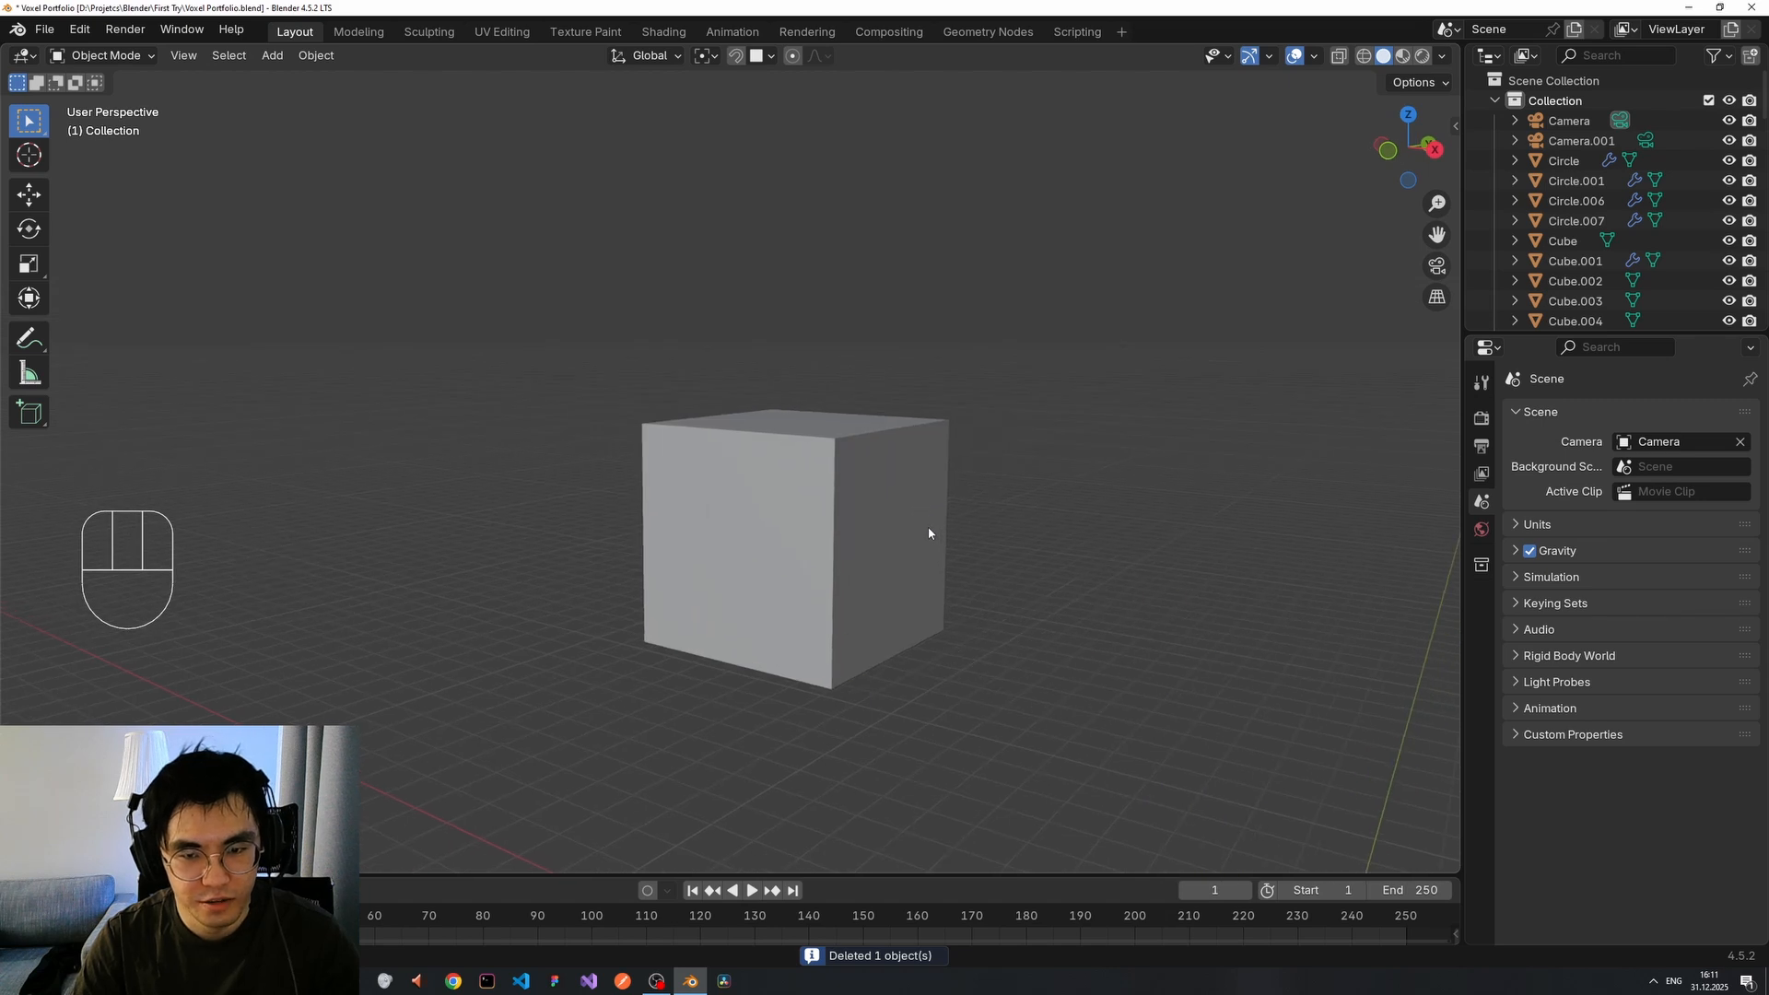
# In Edit Mode on the new cube, duplicate its right face in place with Shift+D.
pyautogui.click(912, 520)
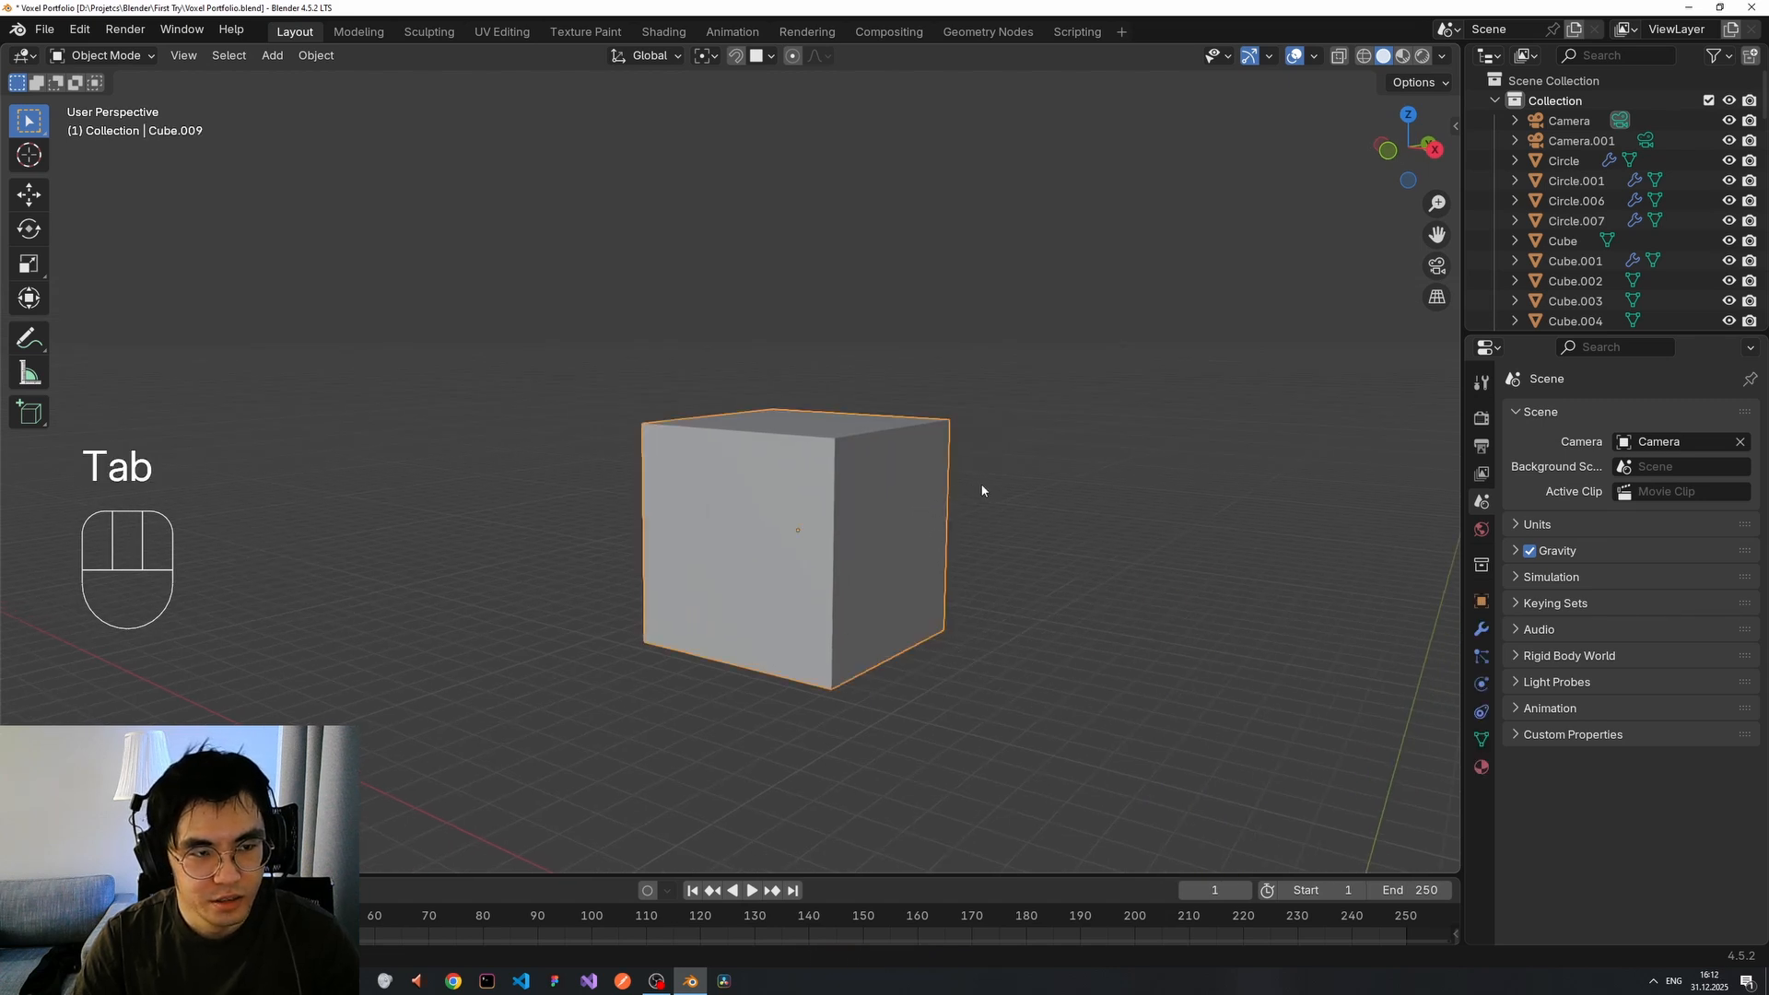
pyautogui.press('Tab')
pyautogui.click(910, 502)
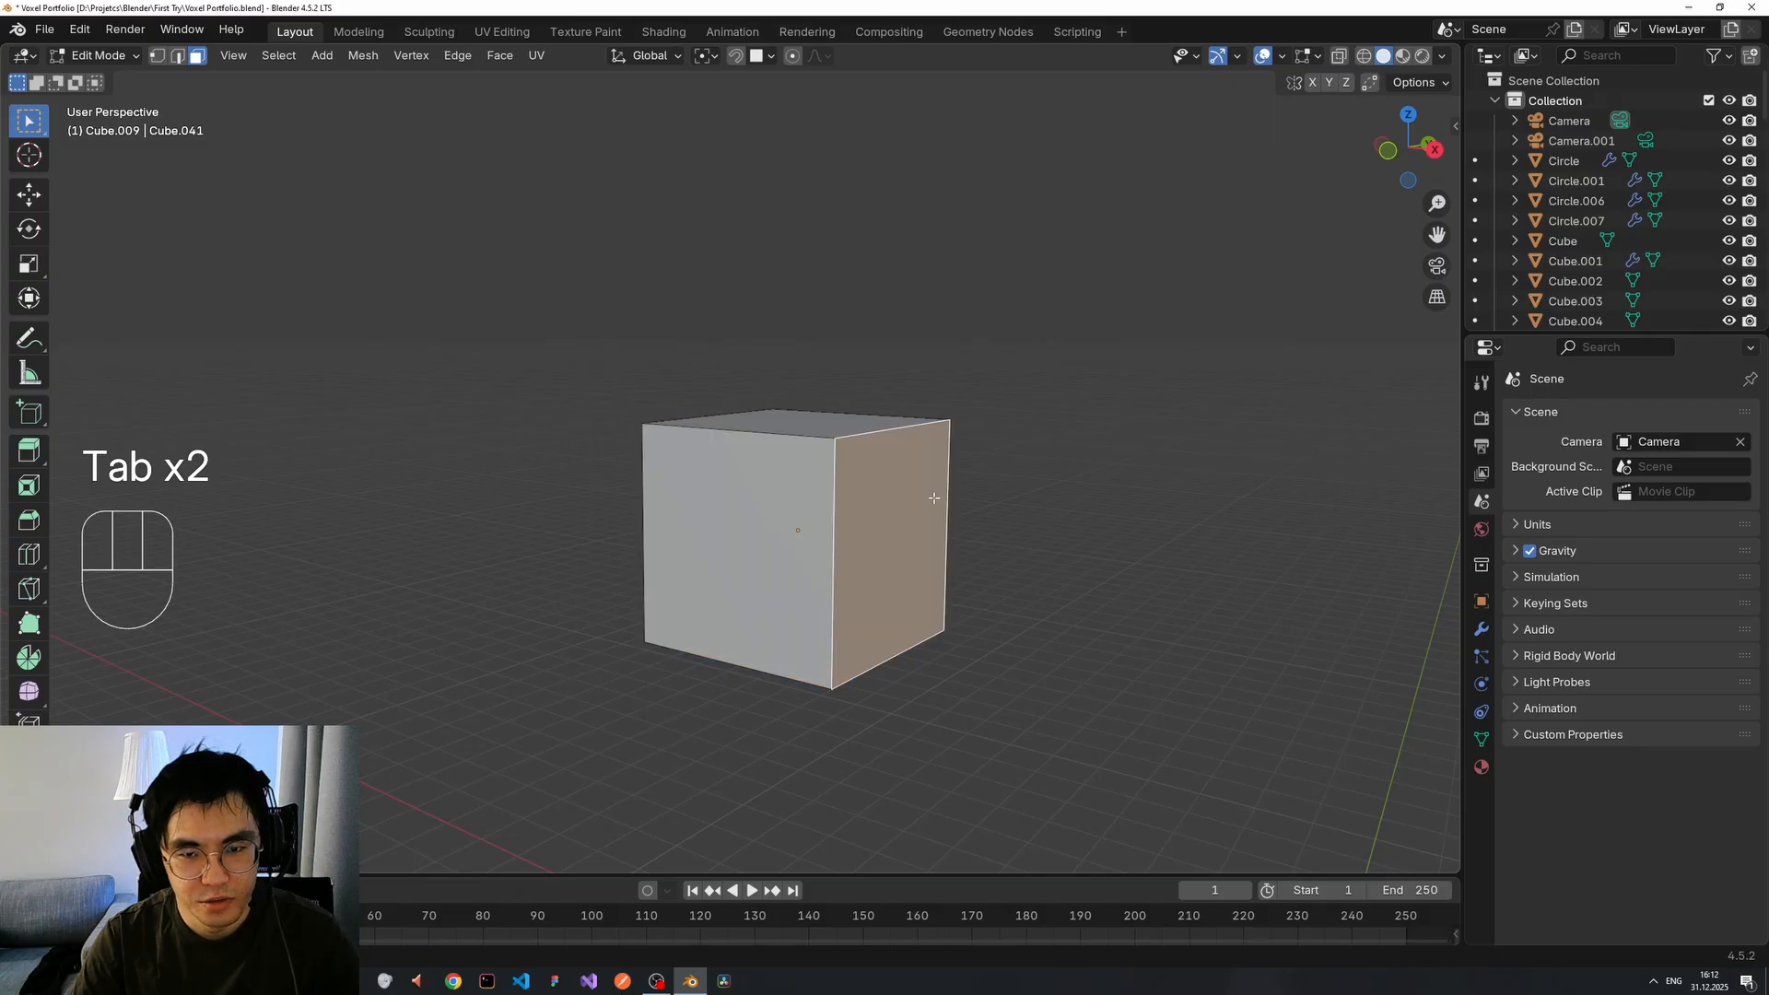
pyautogui.moveTo(936, 498); pyautogui.dragTo(884, 496, button='middle')
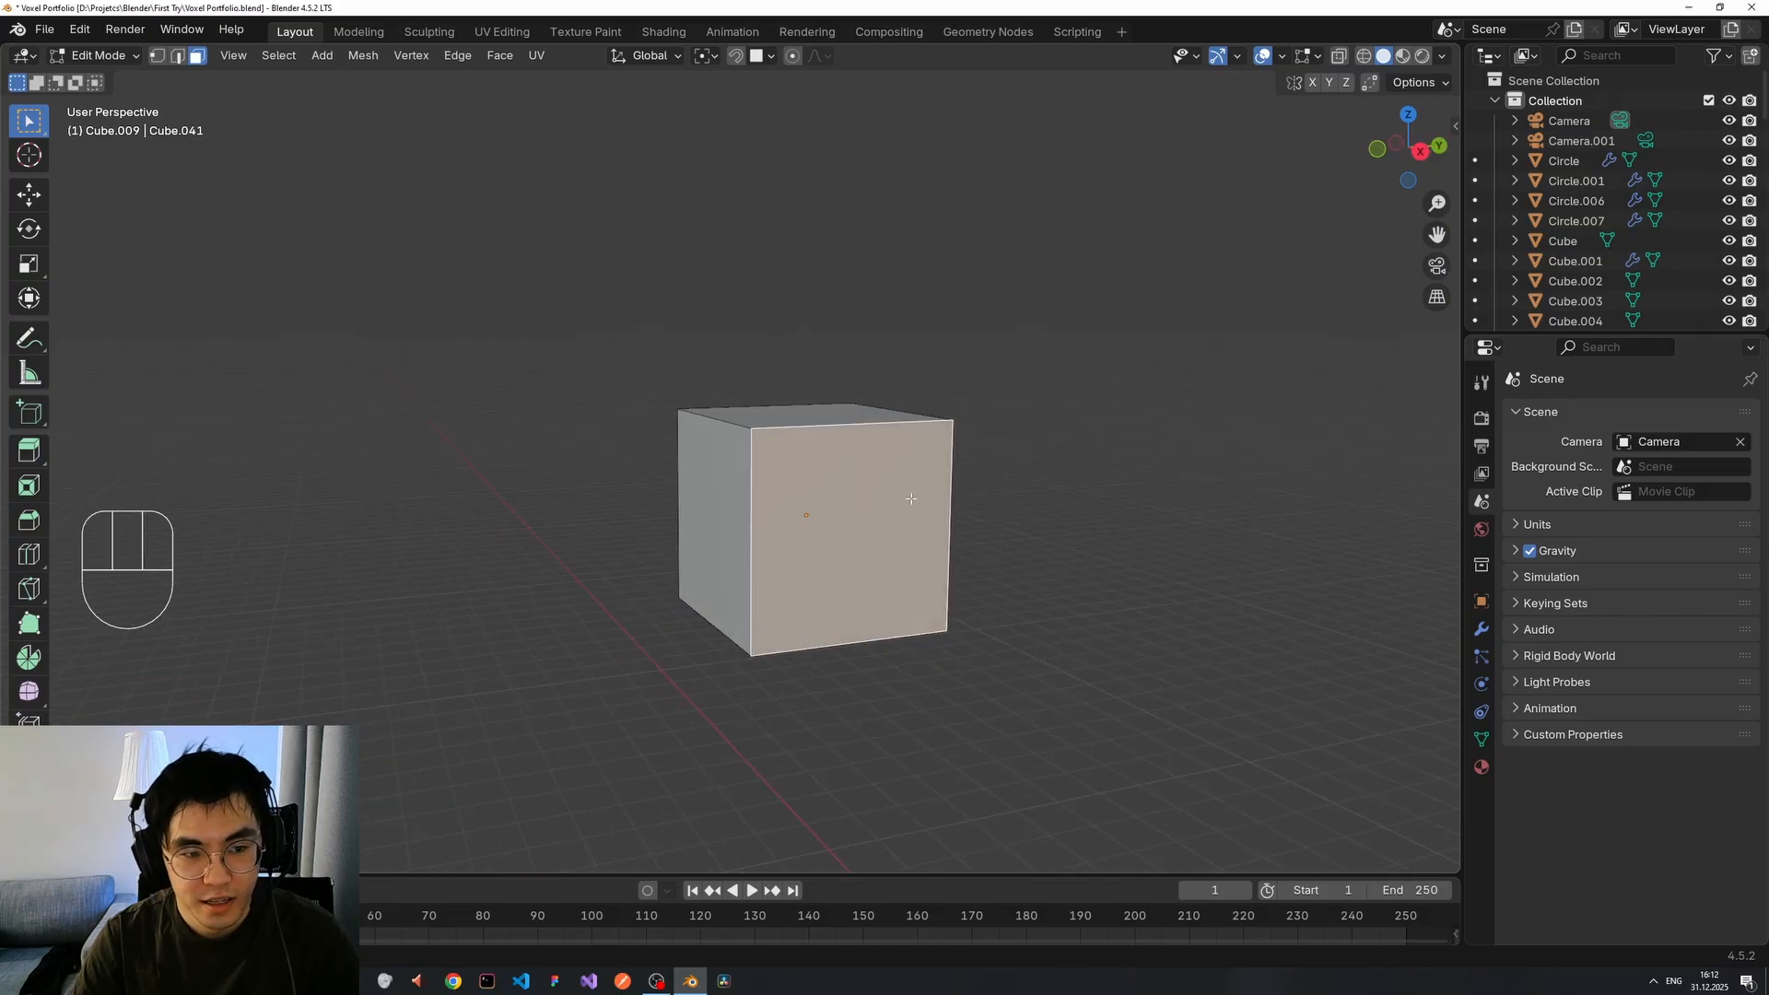
pyautogui.press('shift')
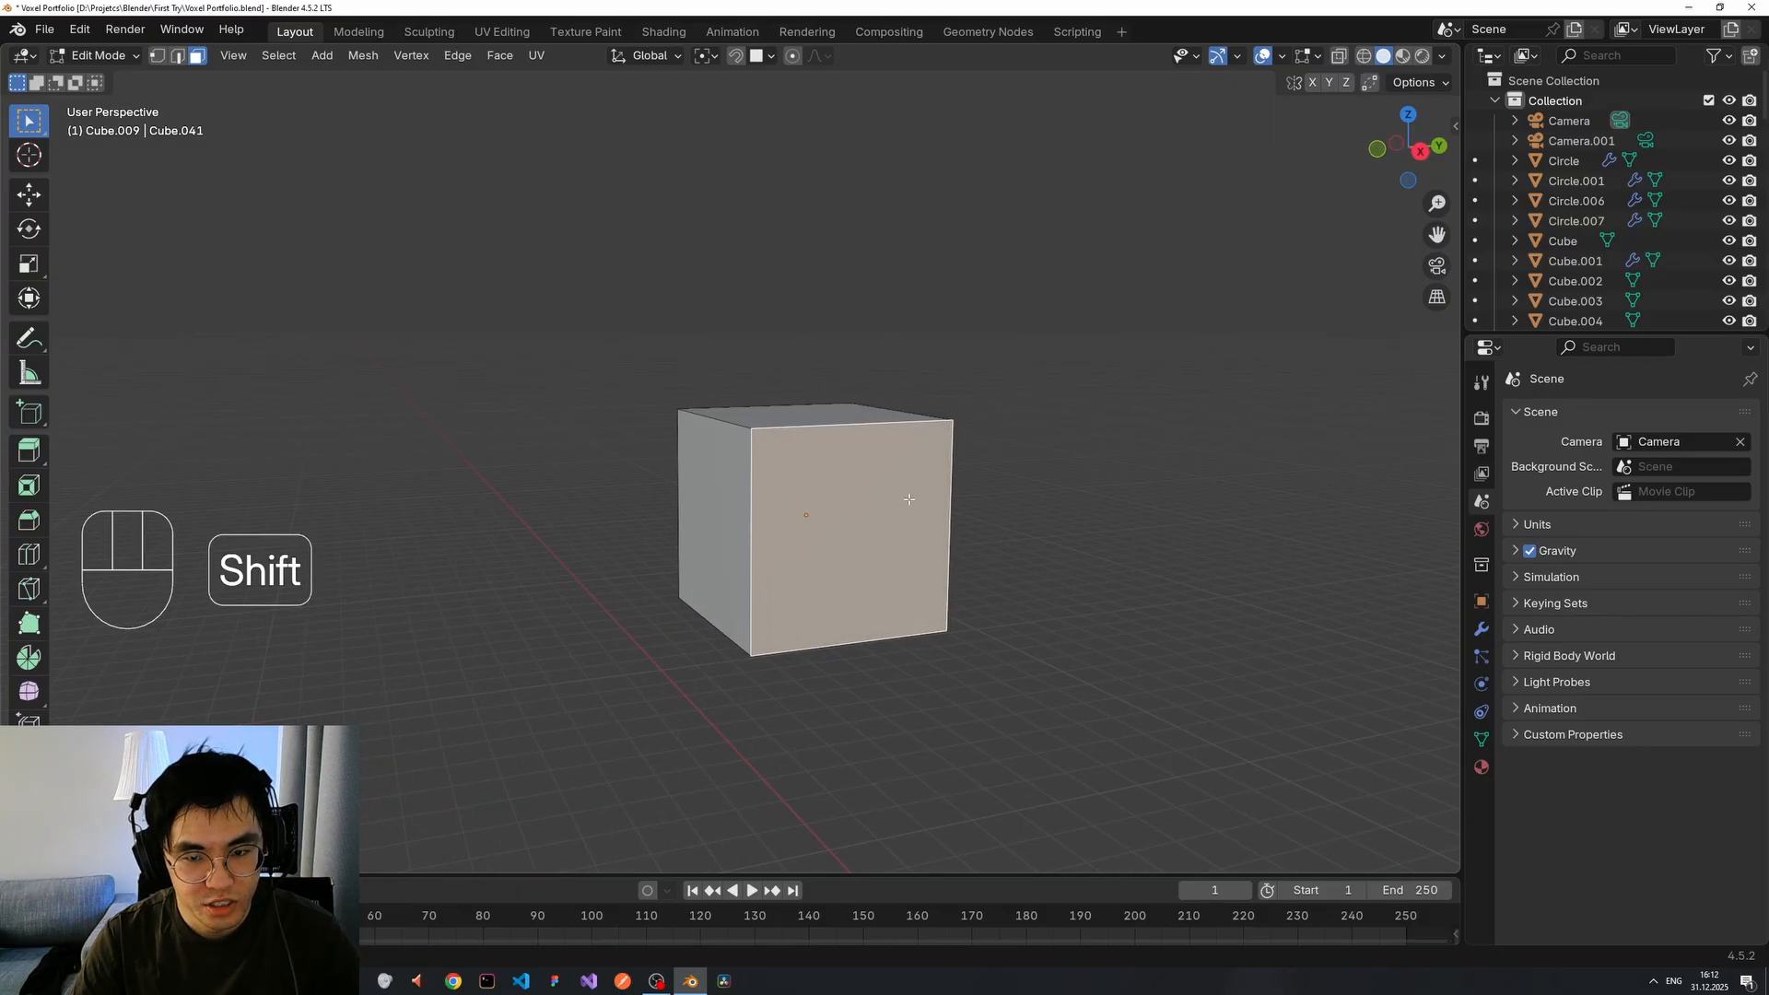
pyautogui.hotkey('shift', 'd')
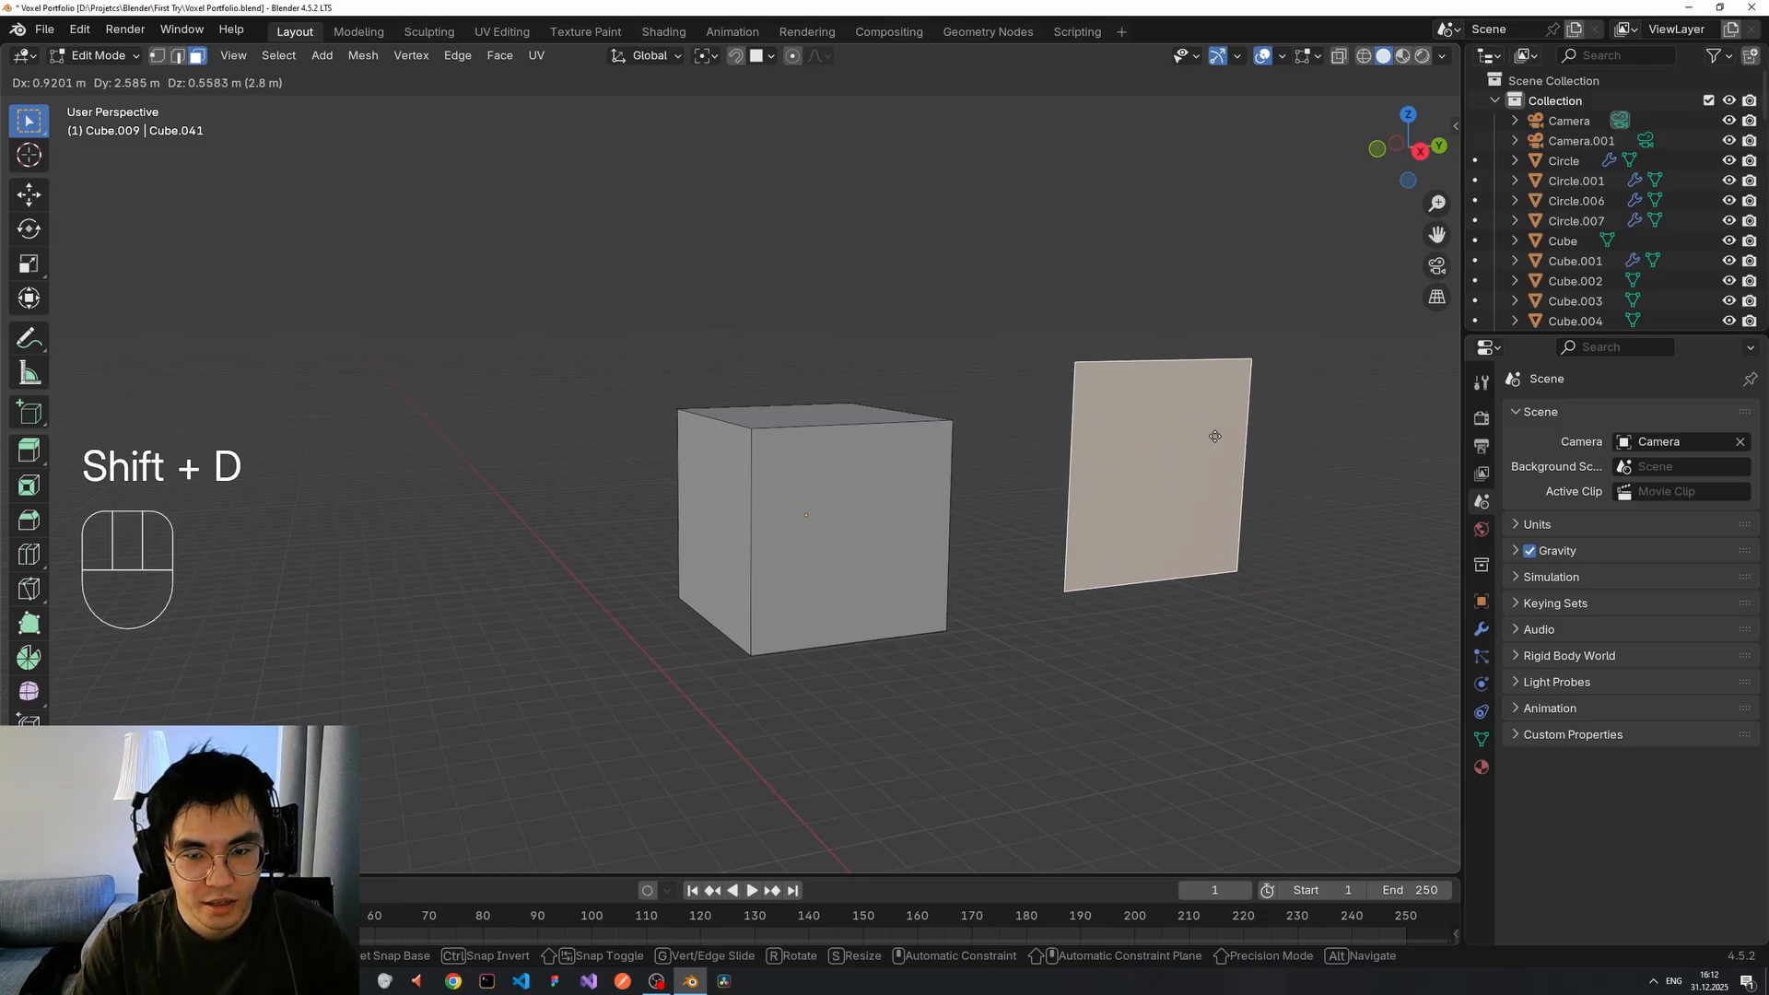
pyautogui.rightClick(1214, 436)
# Separate the duplicated face into its own object via P > Selection, then return to Object Mode.
pyautogui.press('g')
pyautogui.rightClick(1084, 467)
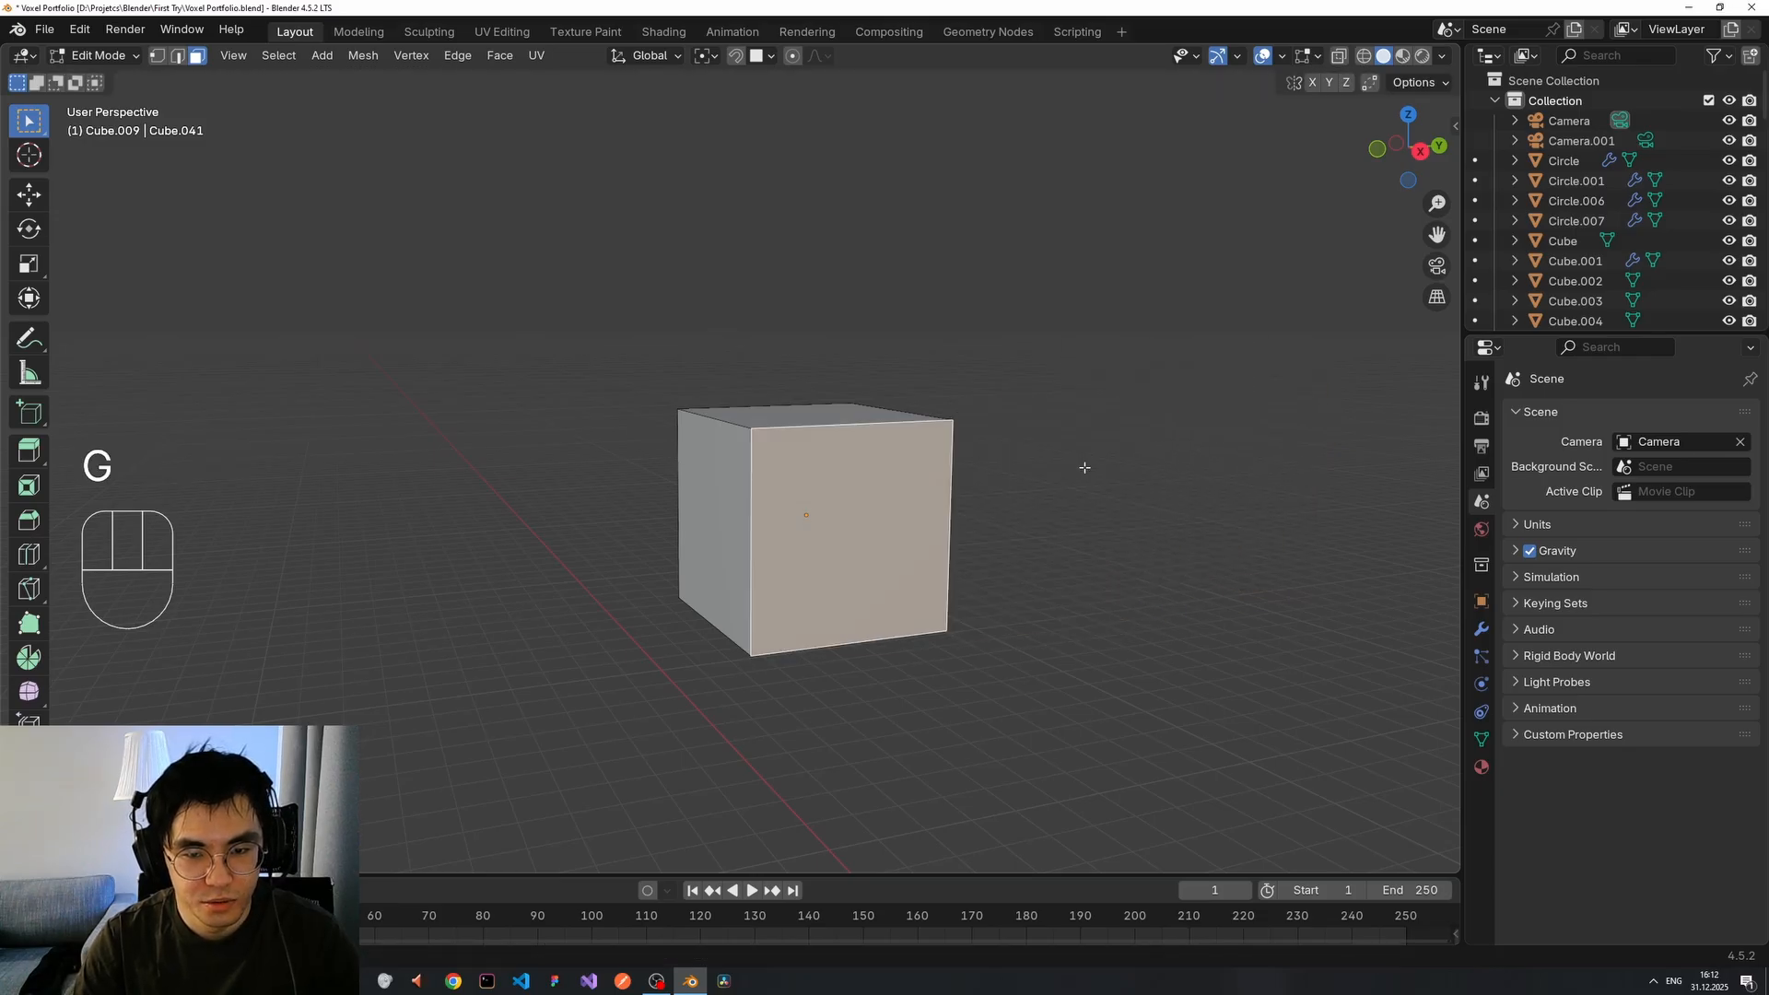
pyautogui.rightClick(875, 469)
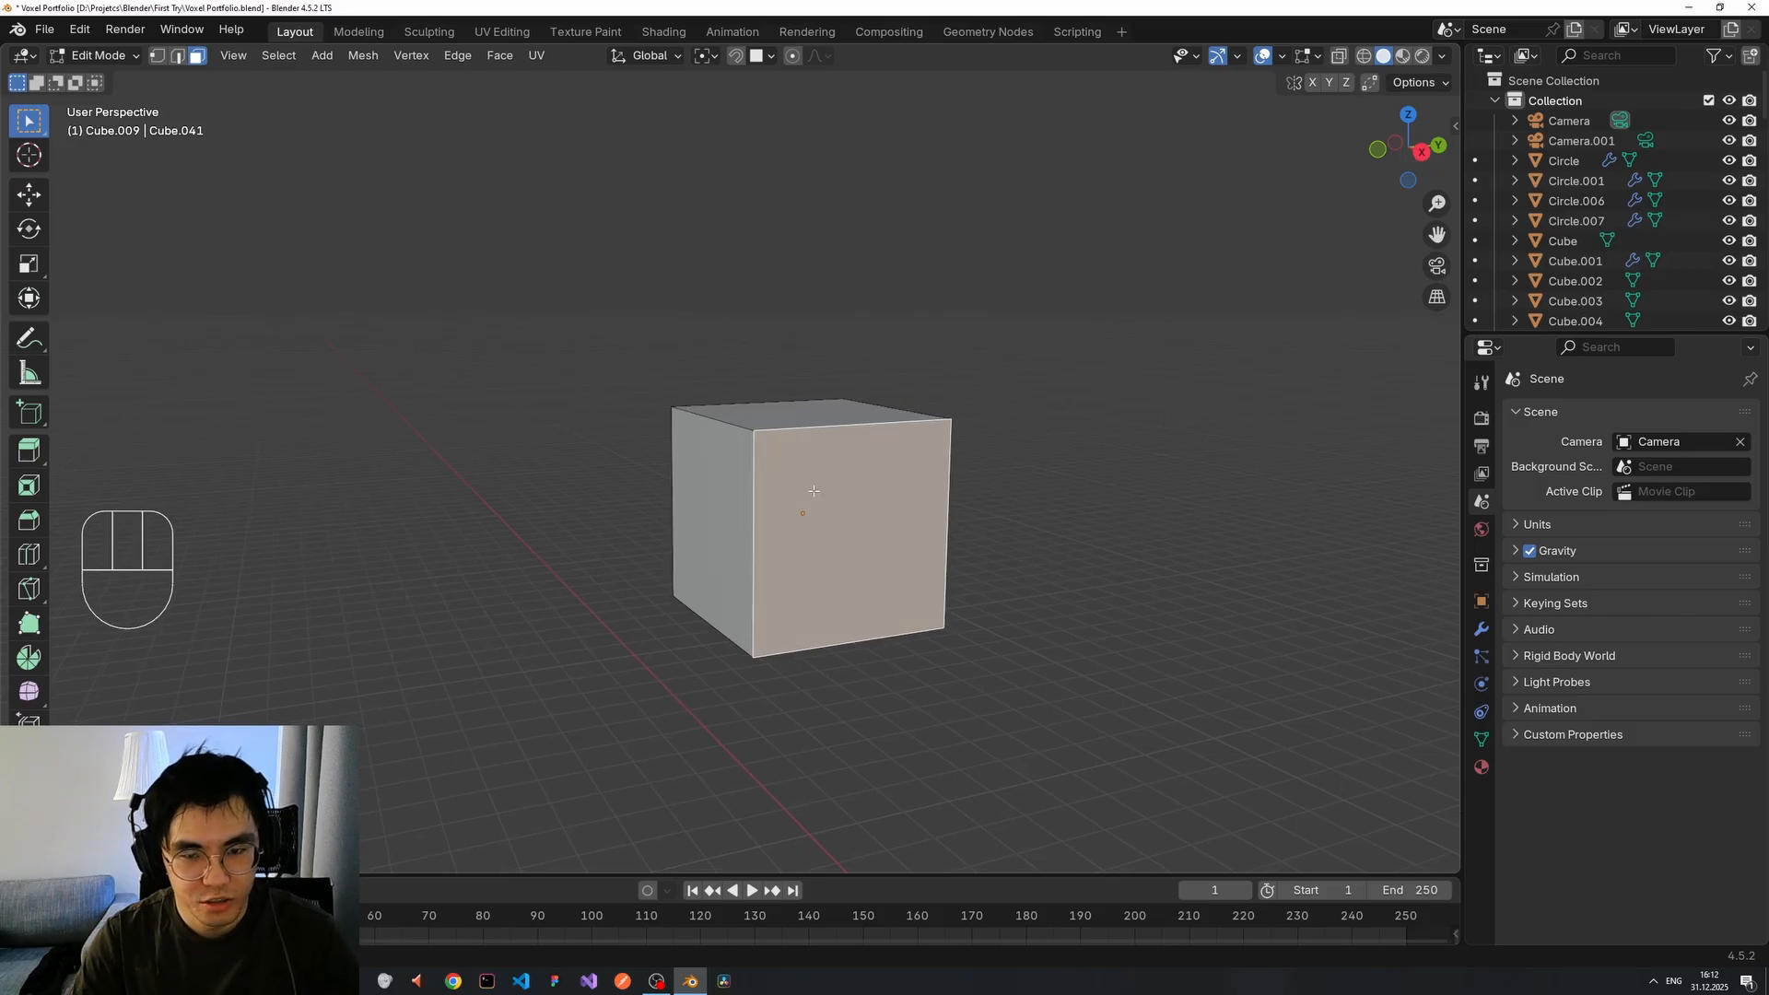
pyautogui.press('p')
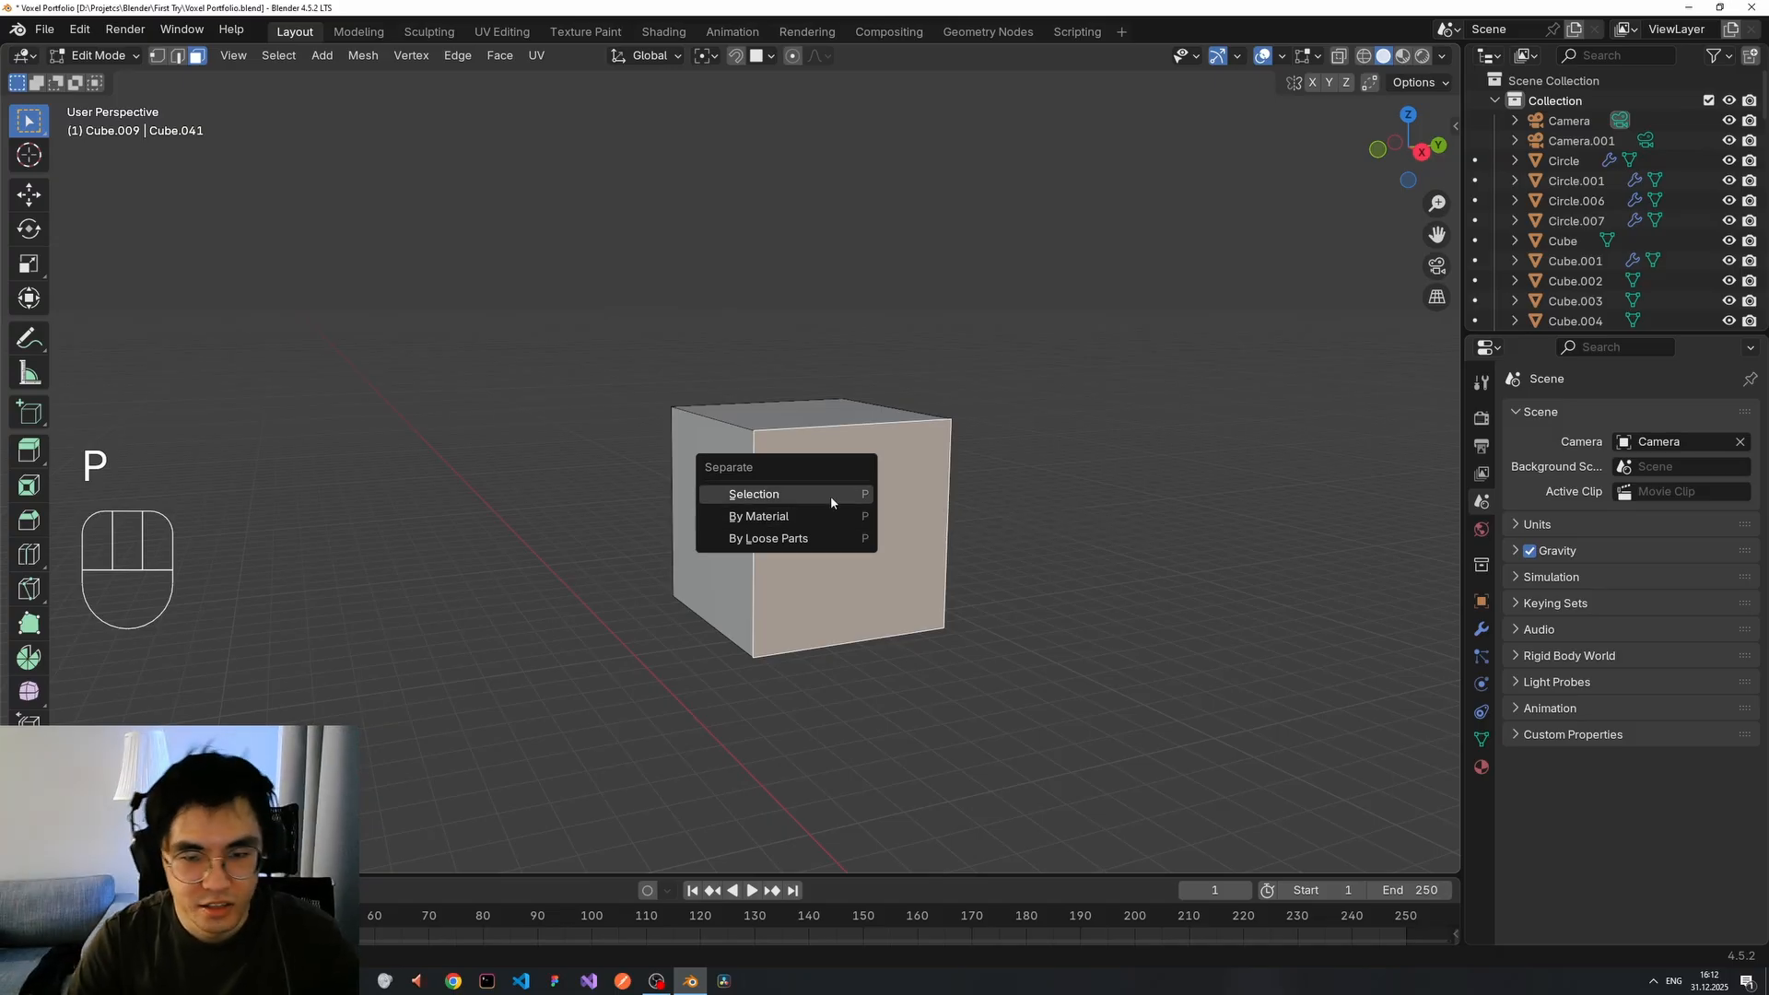
pyautogui.click(831, 494)
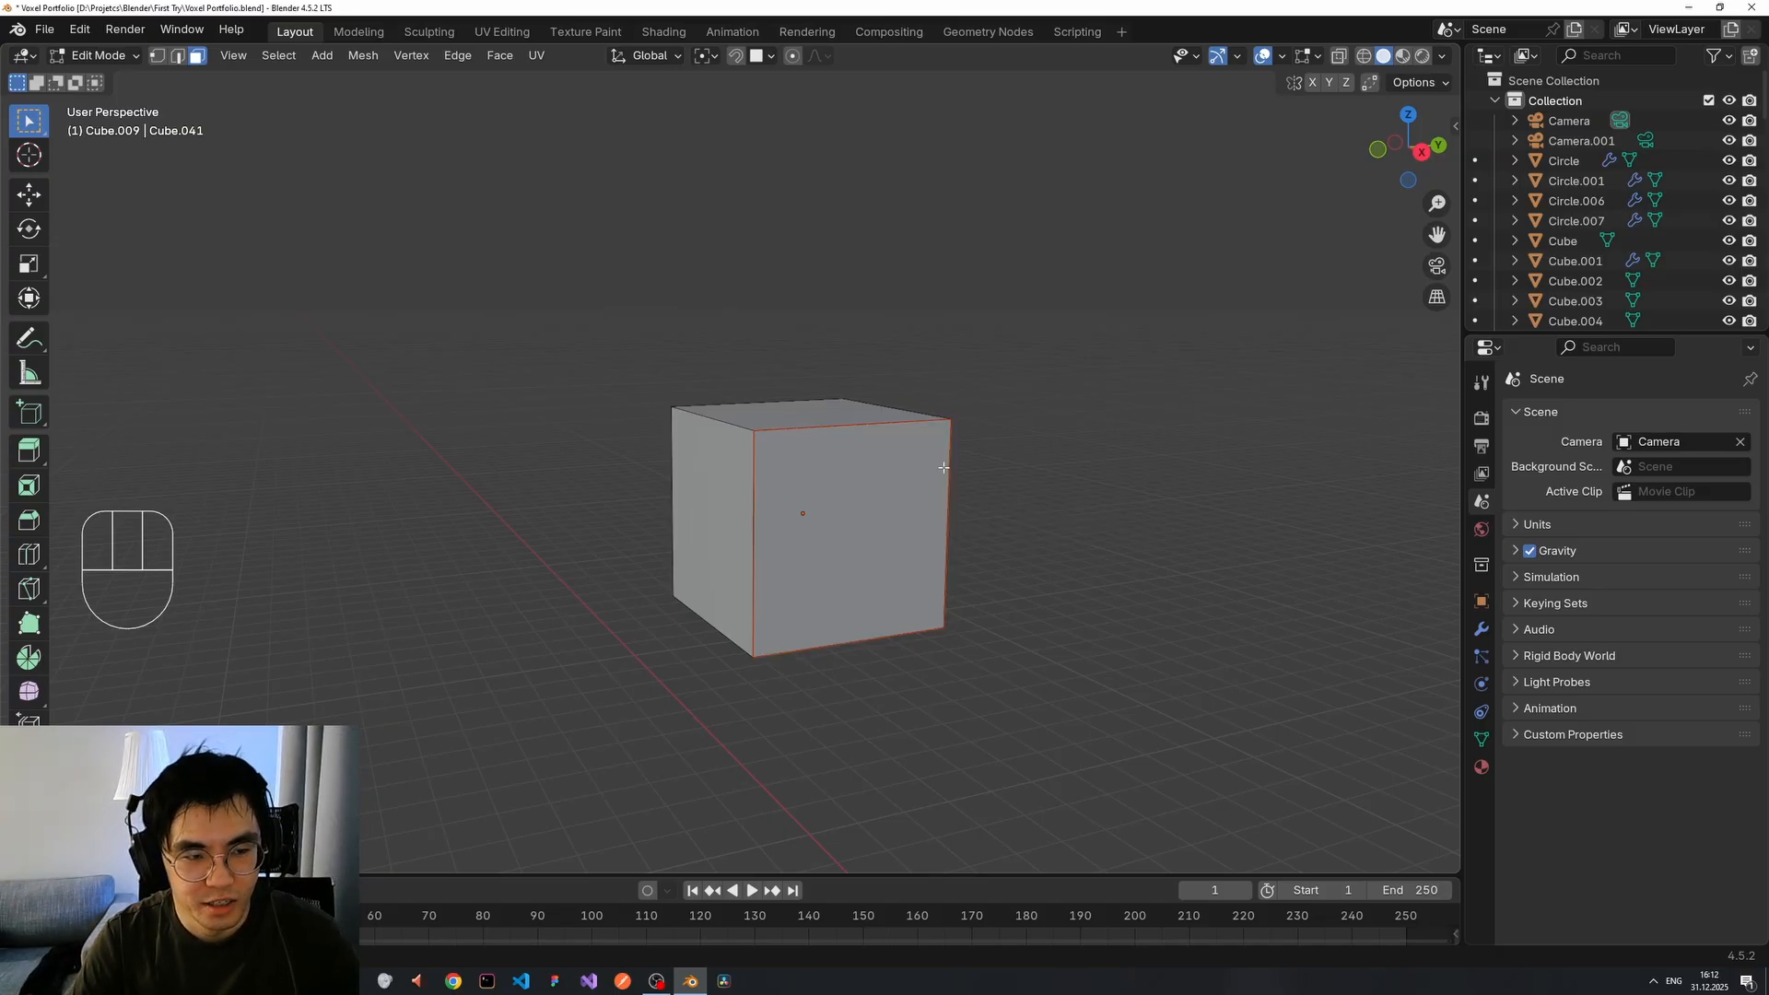
pyautogui.moveTo(963, 480); pyautogui.dragTo(991, 485, button='middle')
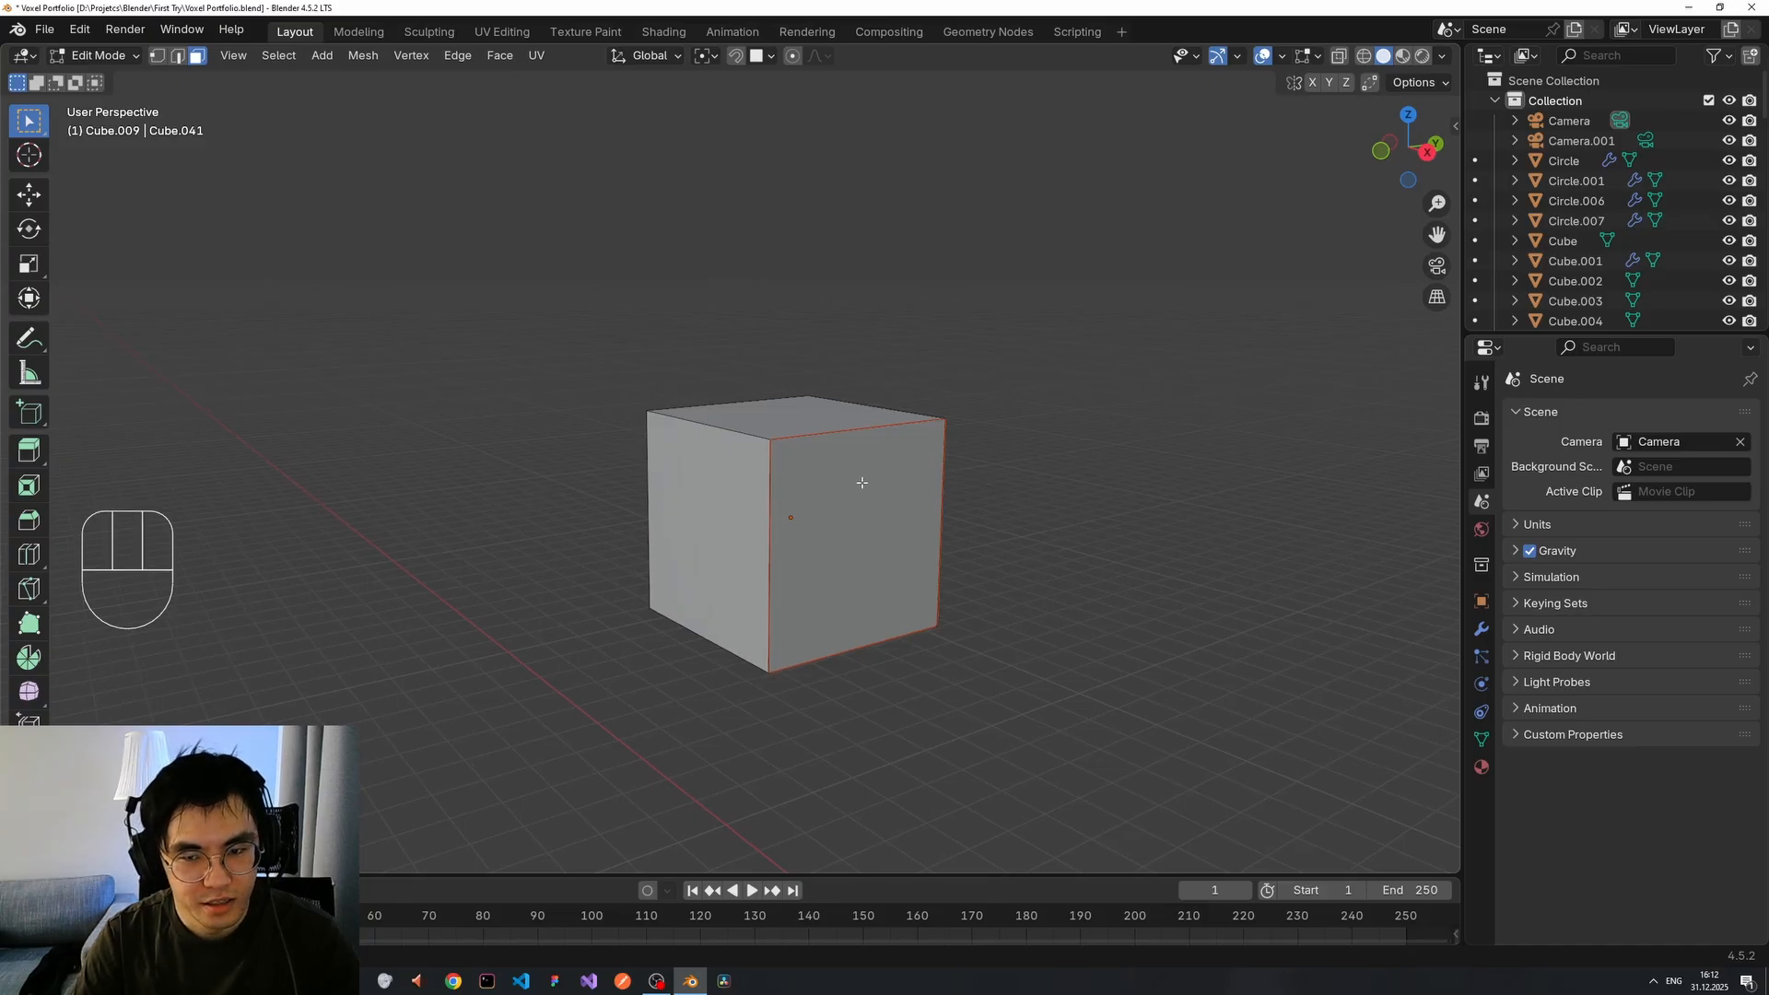
pyautogui.press('Tab')
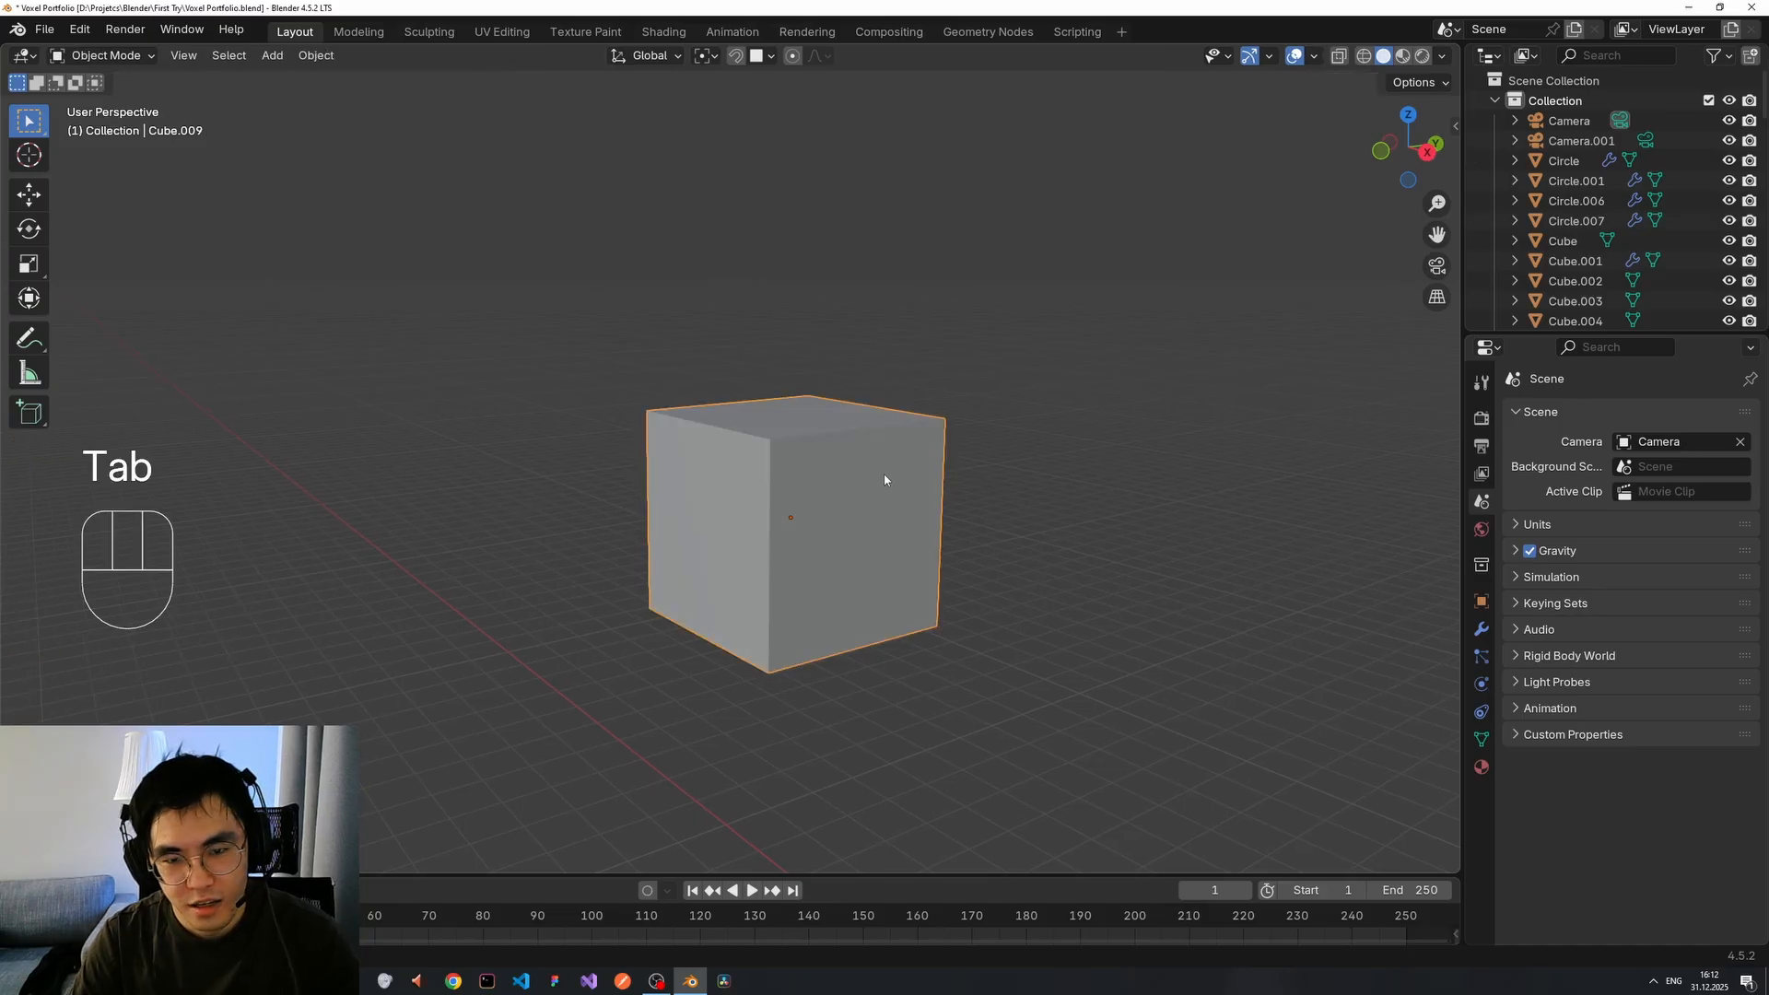
# Select the thin plate Cube.040 and trial-move it off the cube several times, cancelling each move.
pyautogui.press('Tab')
pyautogui.press('Tab')
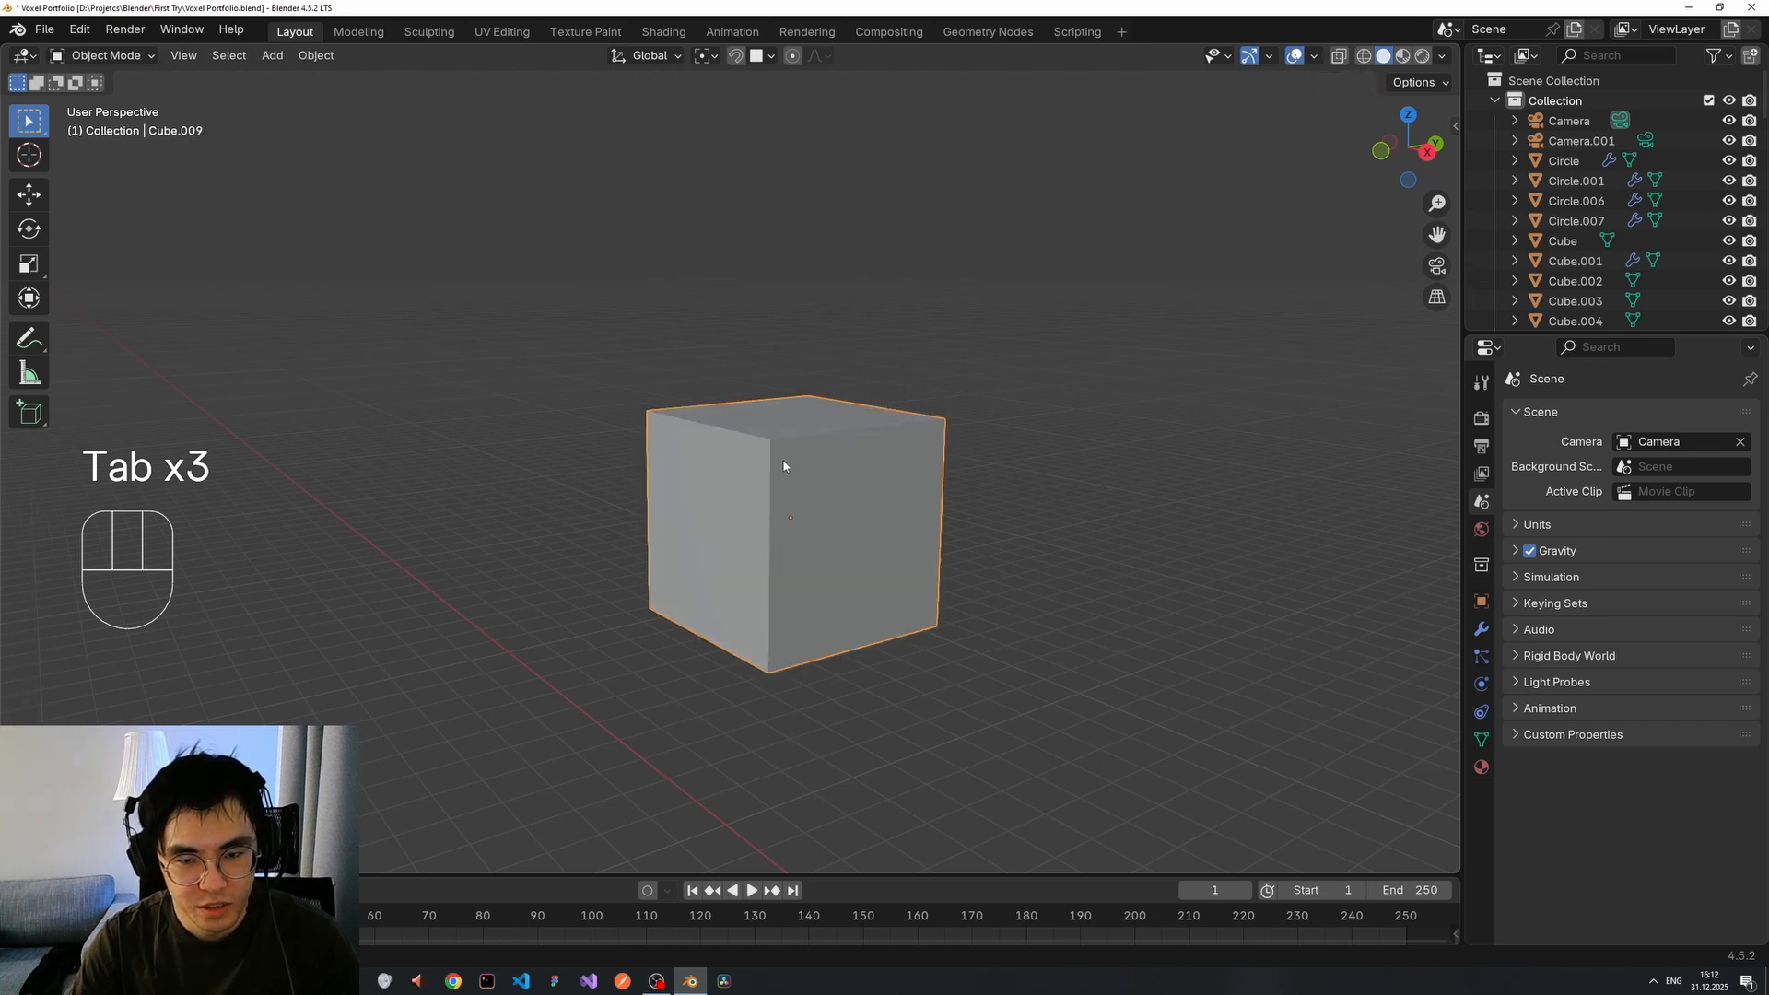
pyautogui.click(893, 517)
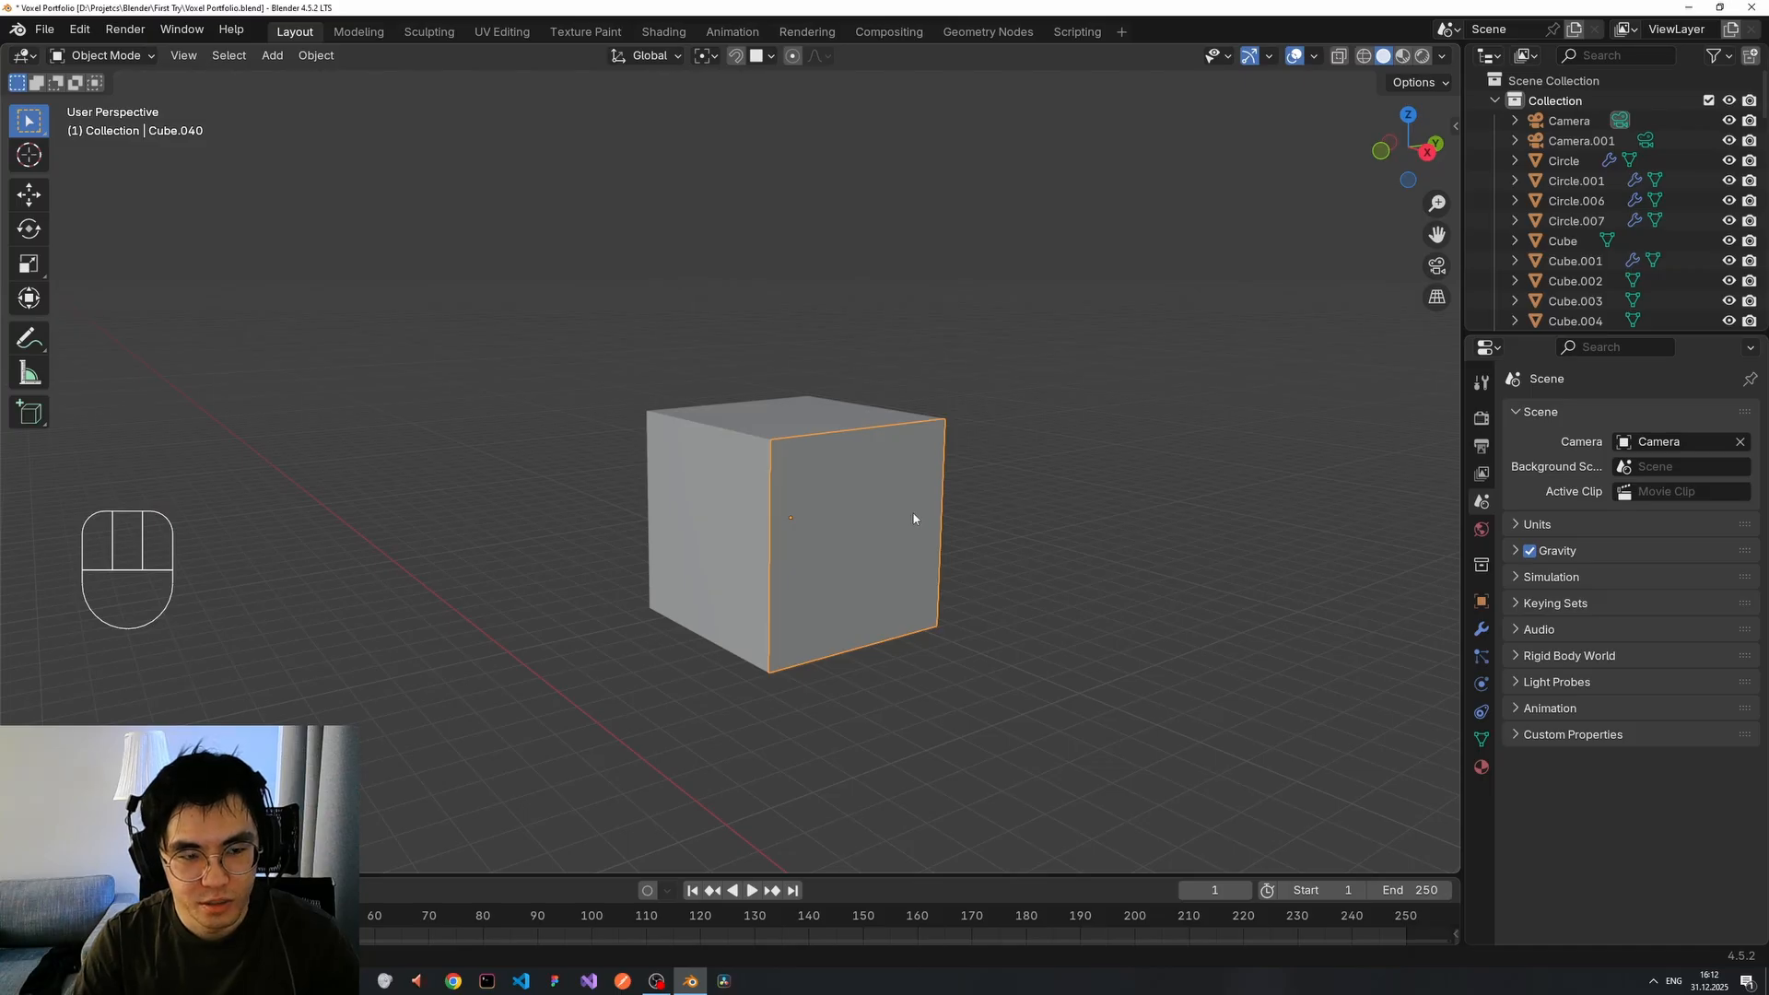
pyautogui.press('g')
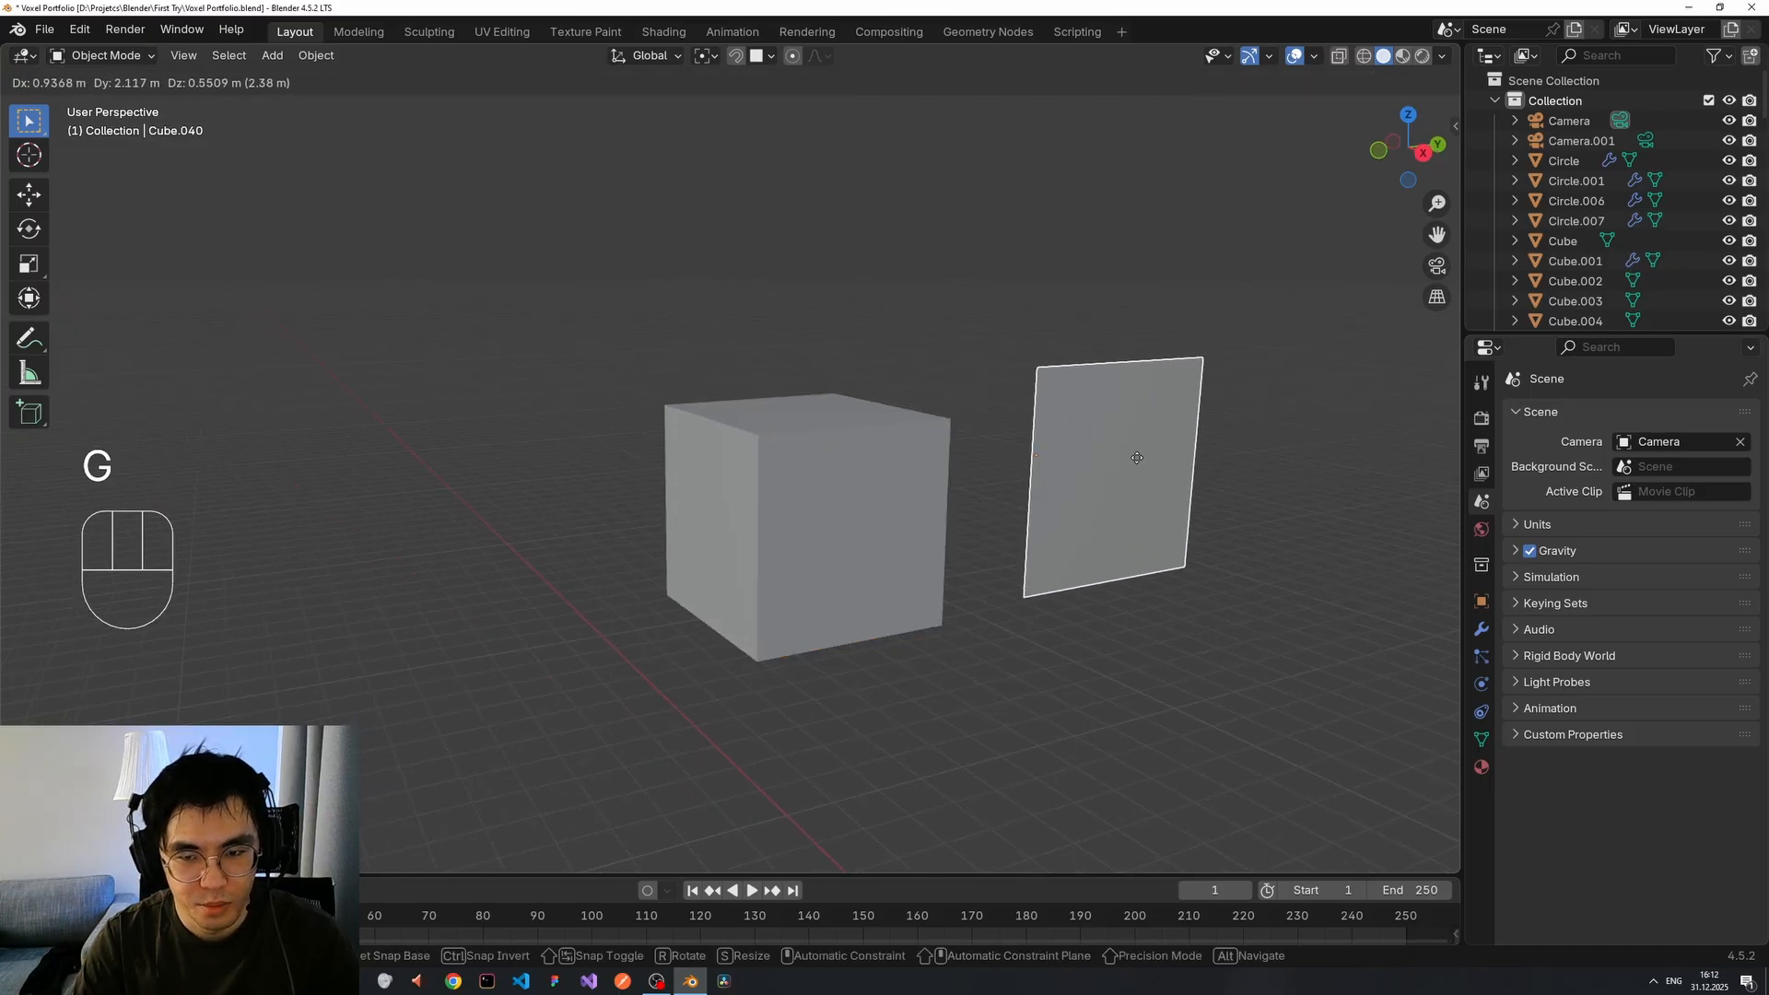
pyautogui.rightClick(1118, 479)
pyautogui.press('g')
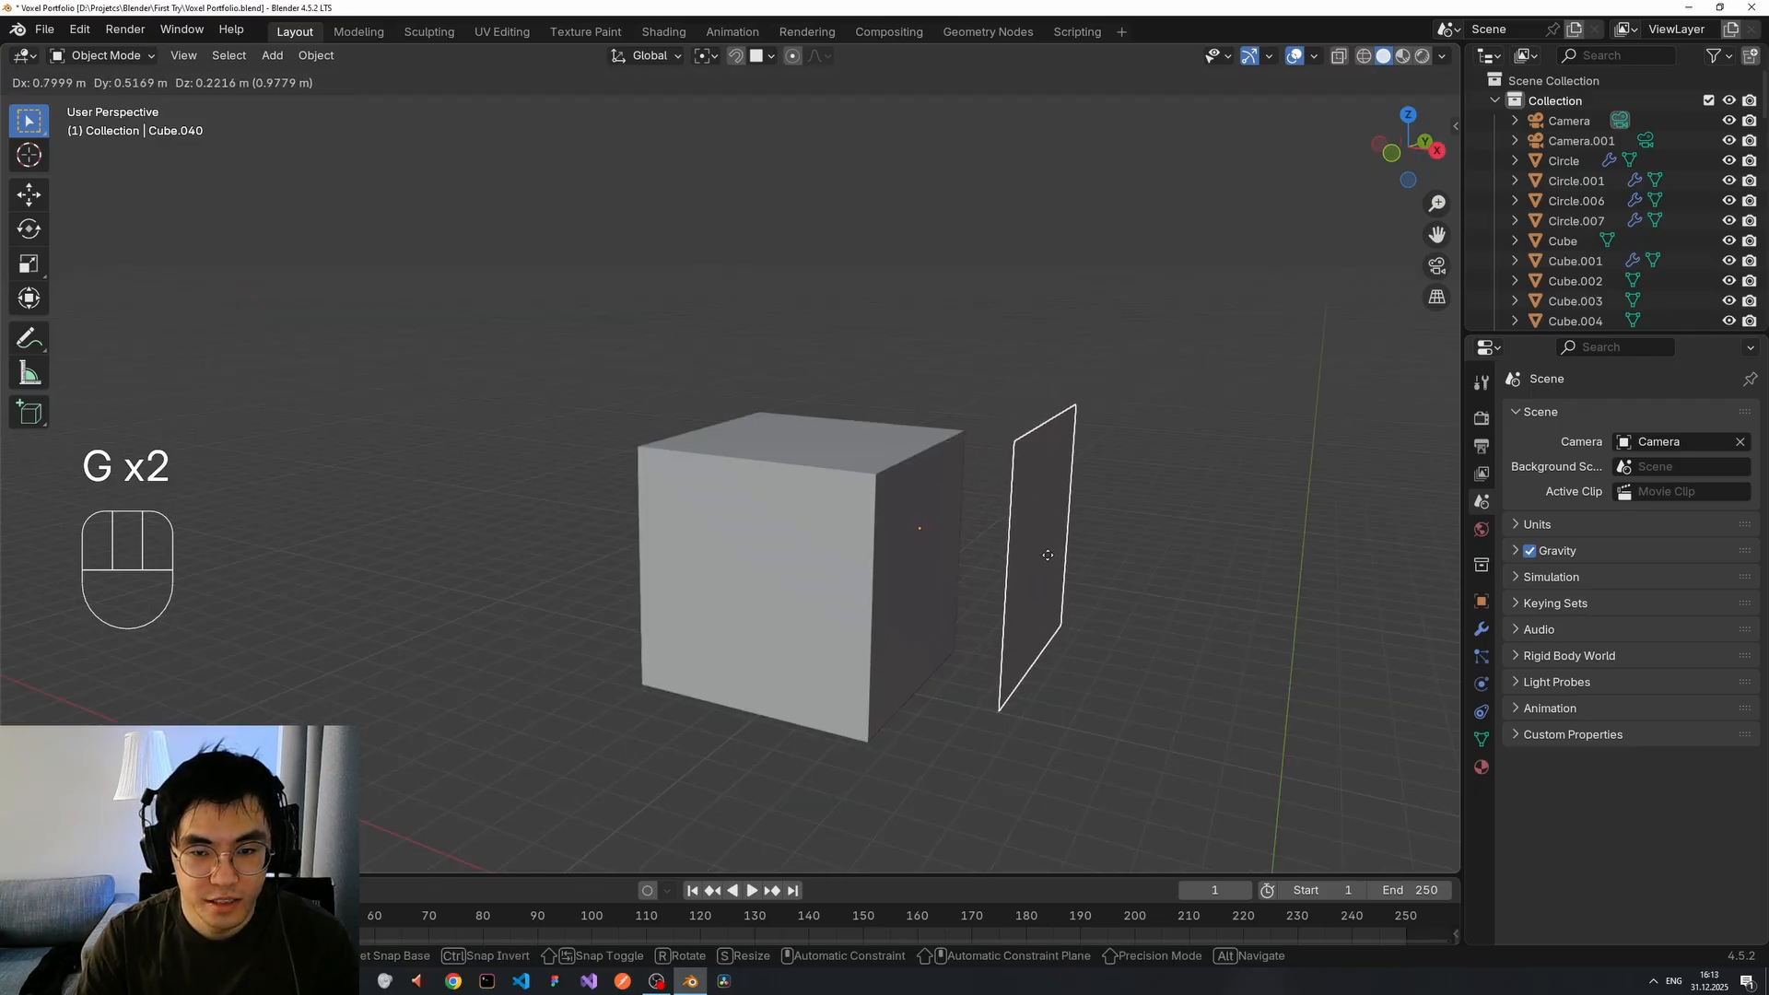
pyautogui.rightClick(1048, 550)
pyautogui.press('g')
pyautogui.rightClick(1248, 516)
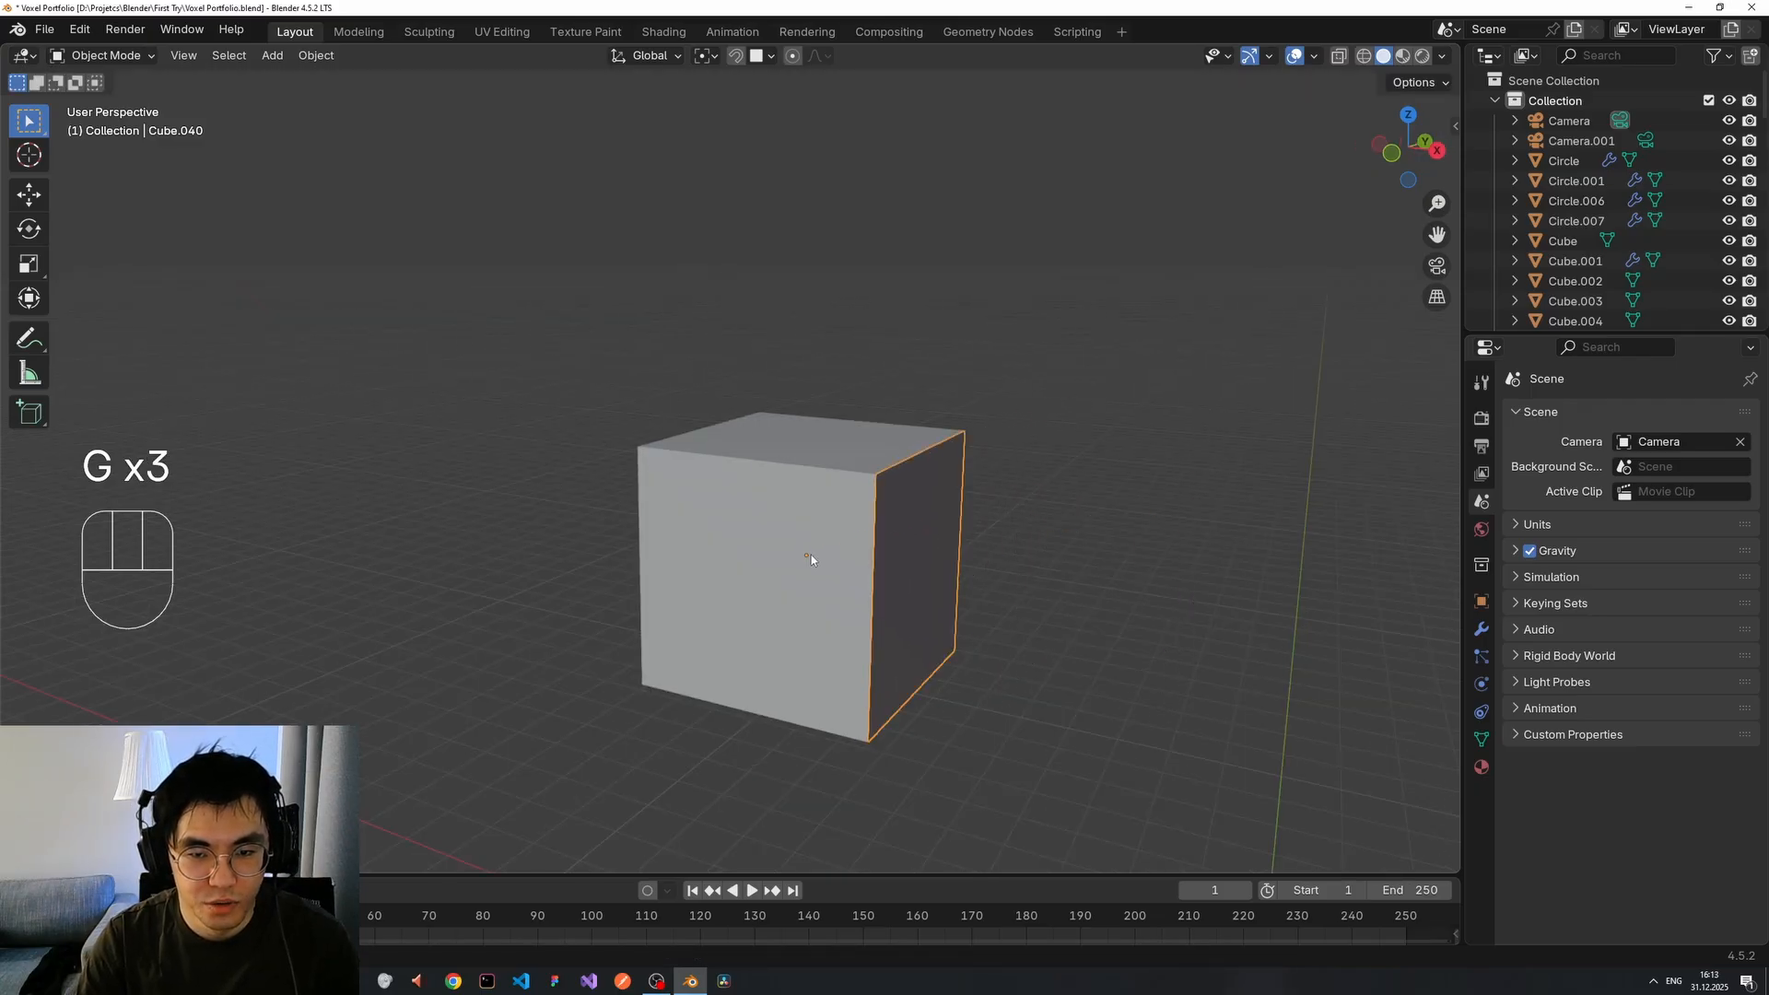
pyautogui.press('g')
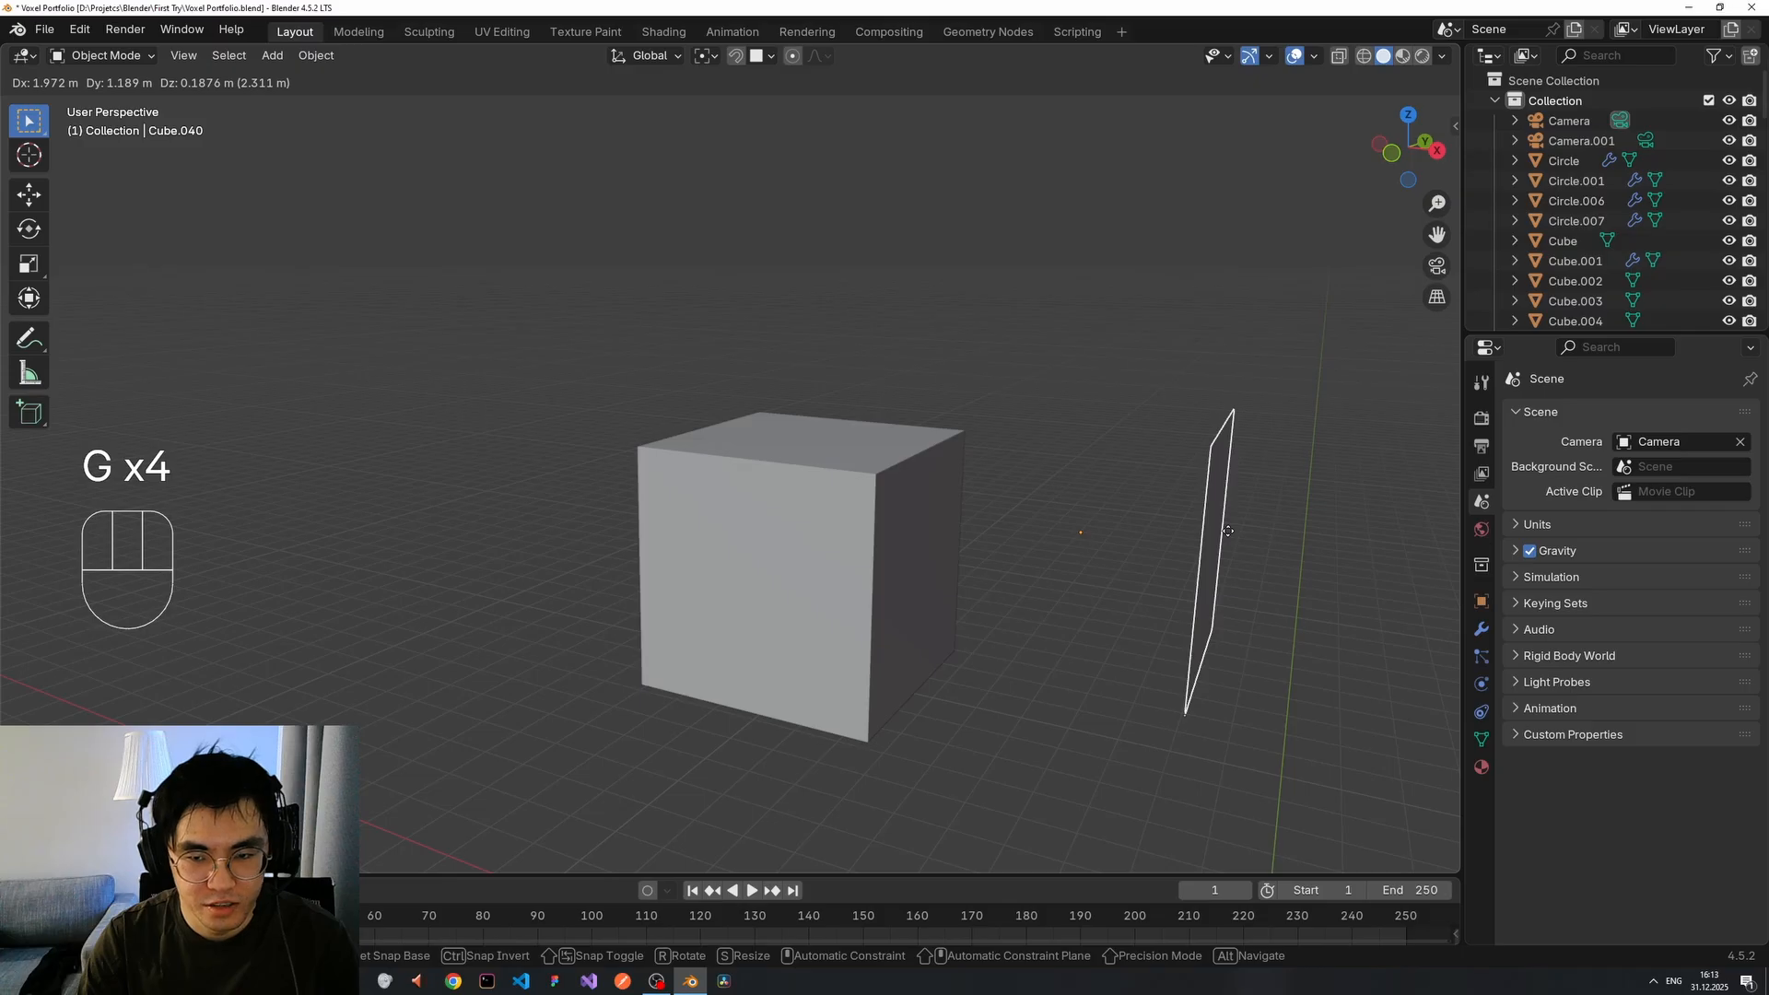
pyautogui.rightClick(1228, 530)
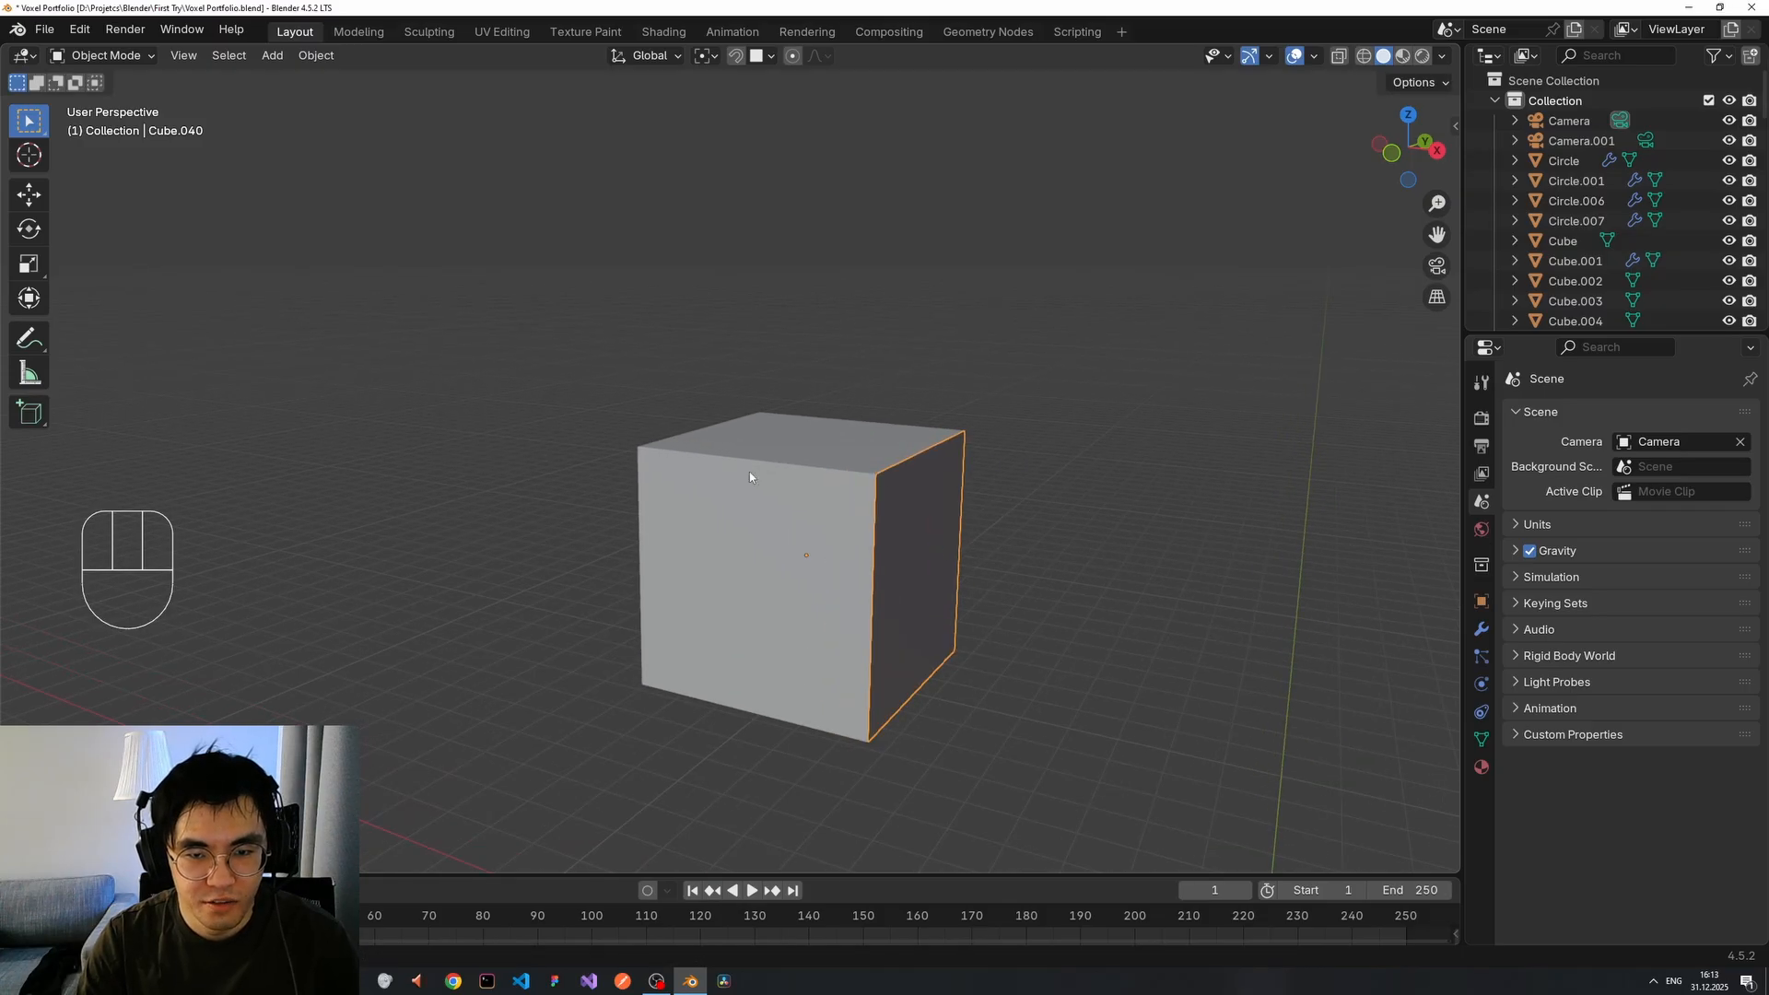
pyautogui.moveTo(749, 477); pyautogui.dragTo(881, 545, button='middle')
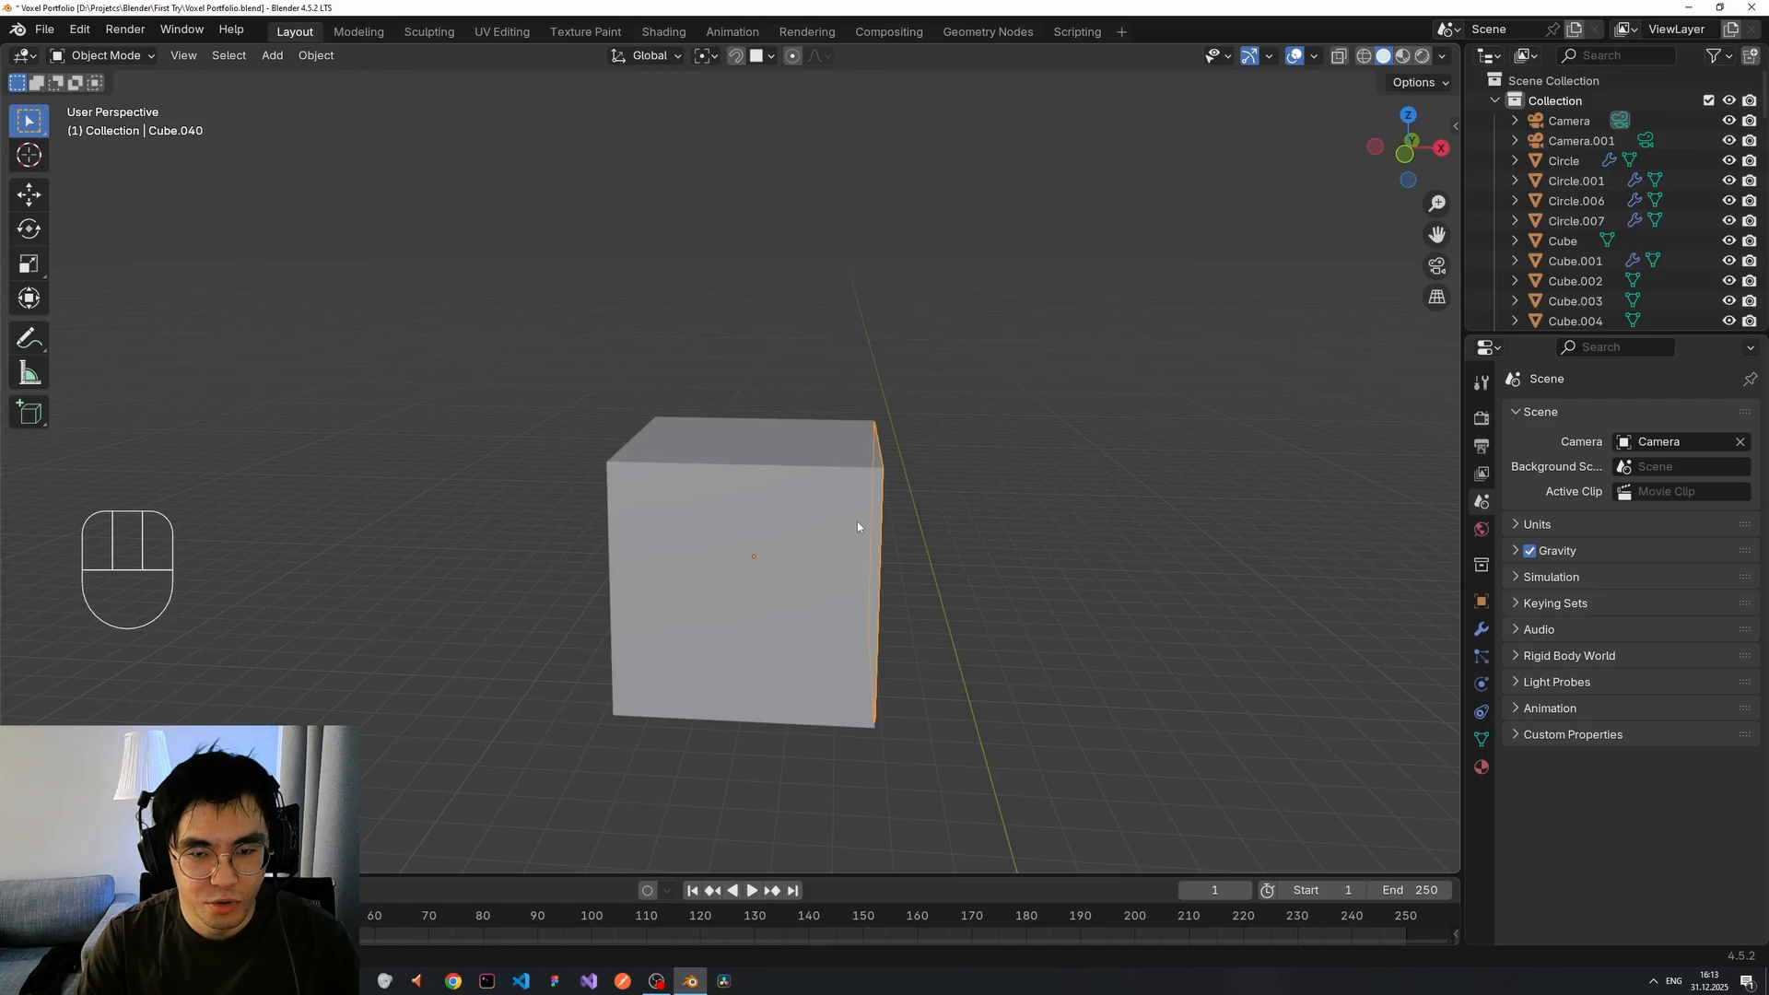
# Move the plate out right, undo it back onto the cube, then set Origin to Geometry.
pyautogui.press('g')
pyautogui.click(1129, 465)
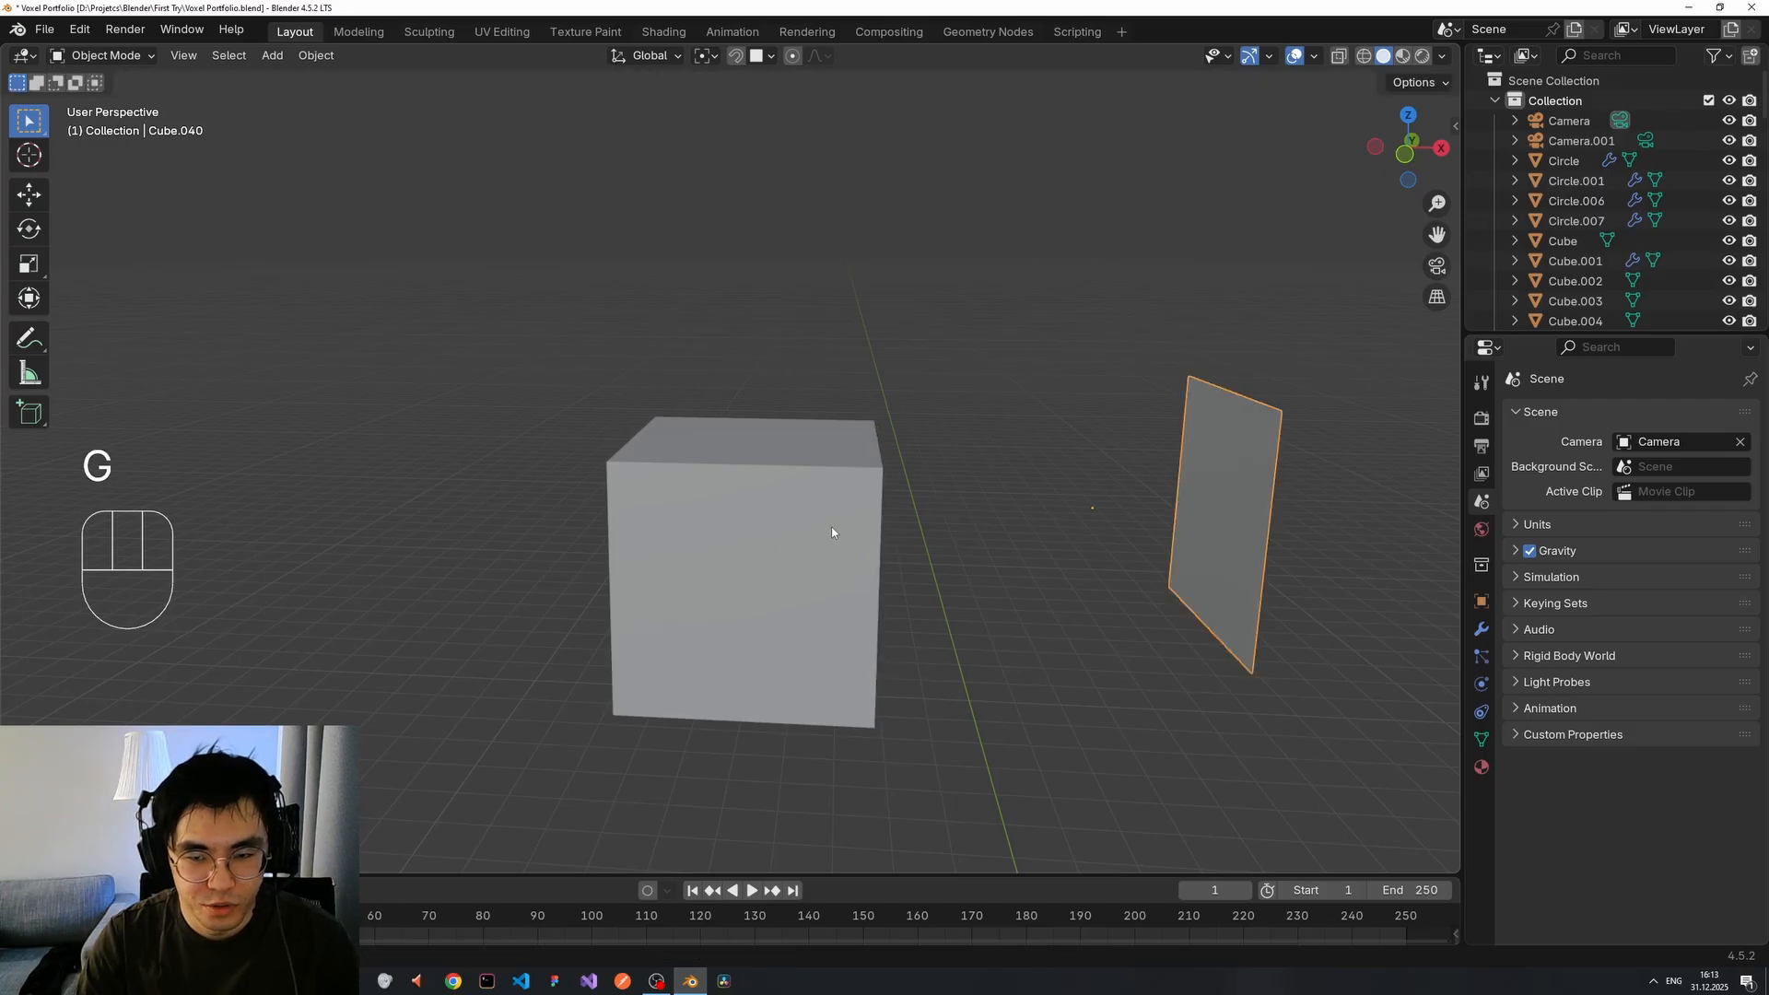
pyautogui.click(801, 543)
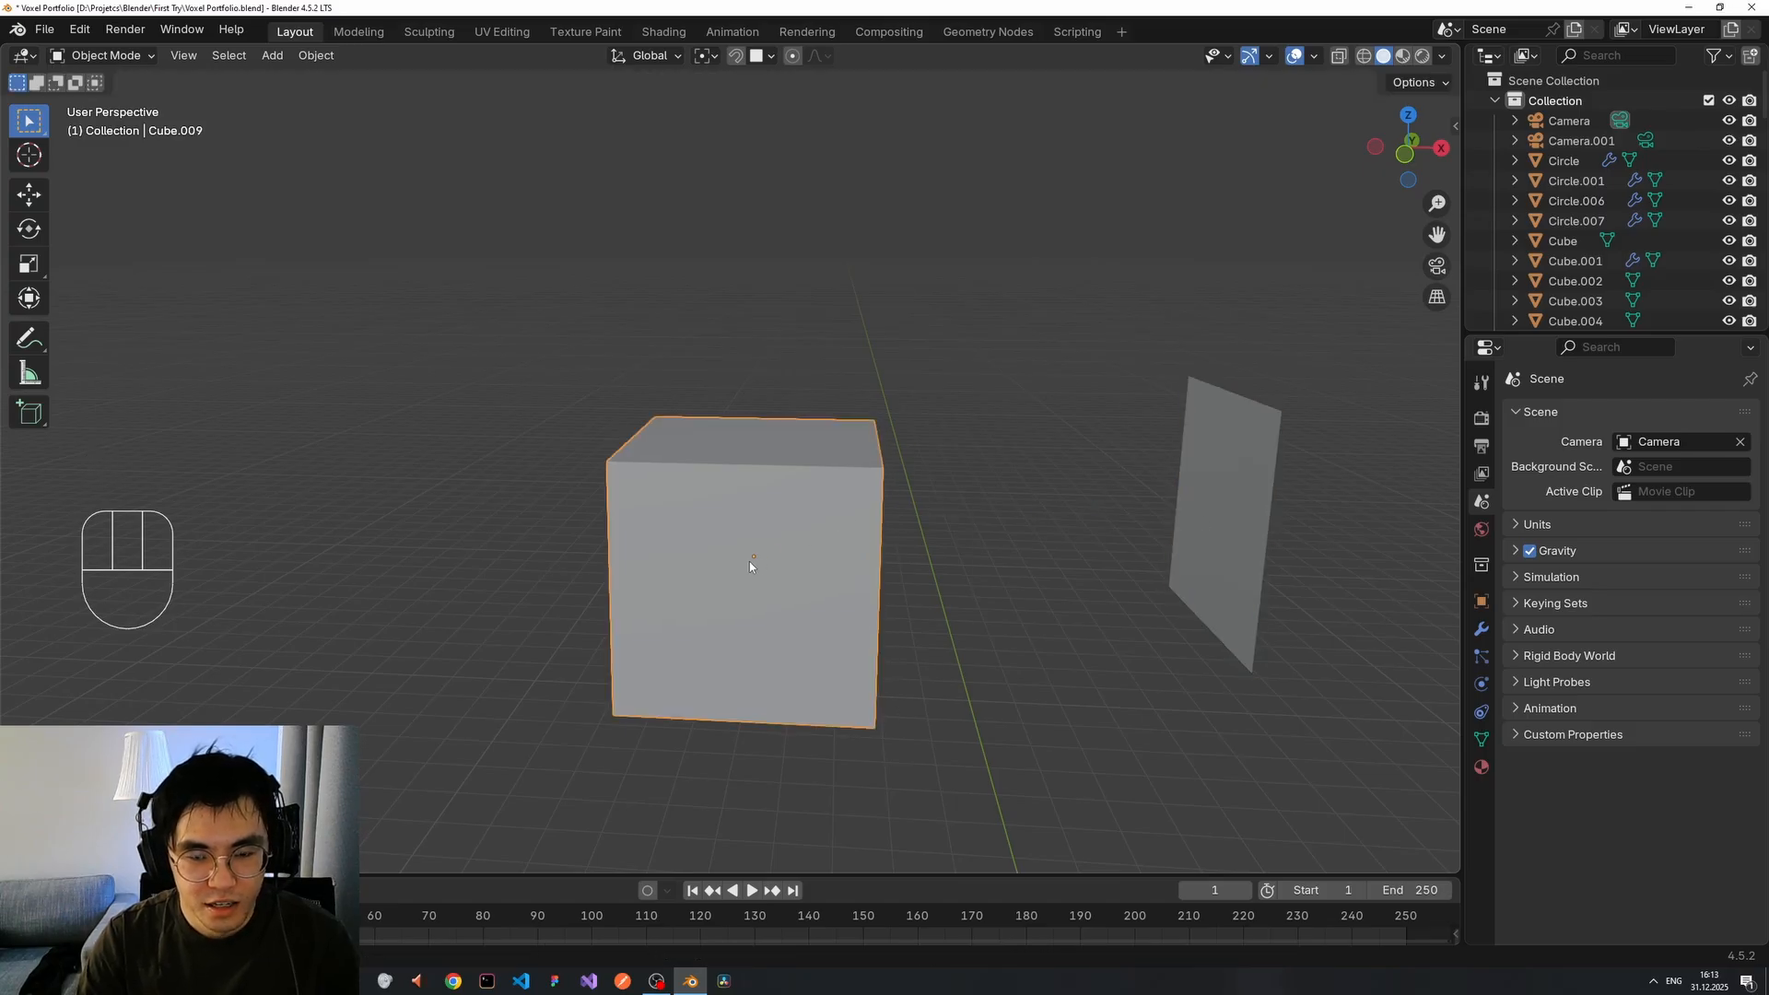
pyautogui.moveTo(762, 561); pyautogui.dragTo(799, 562, button='middle')
pyautogui.click(1267, 512)
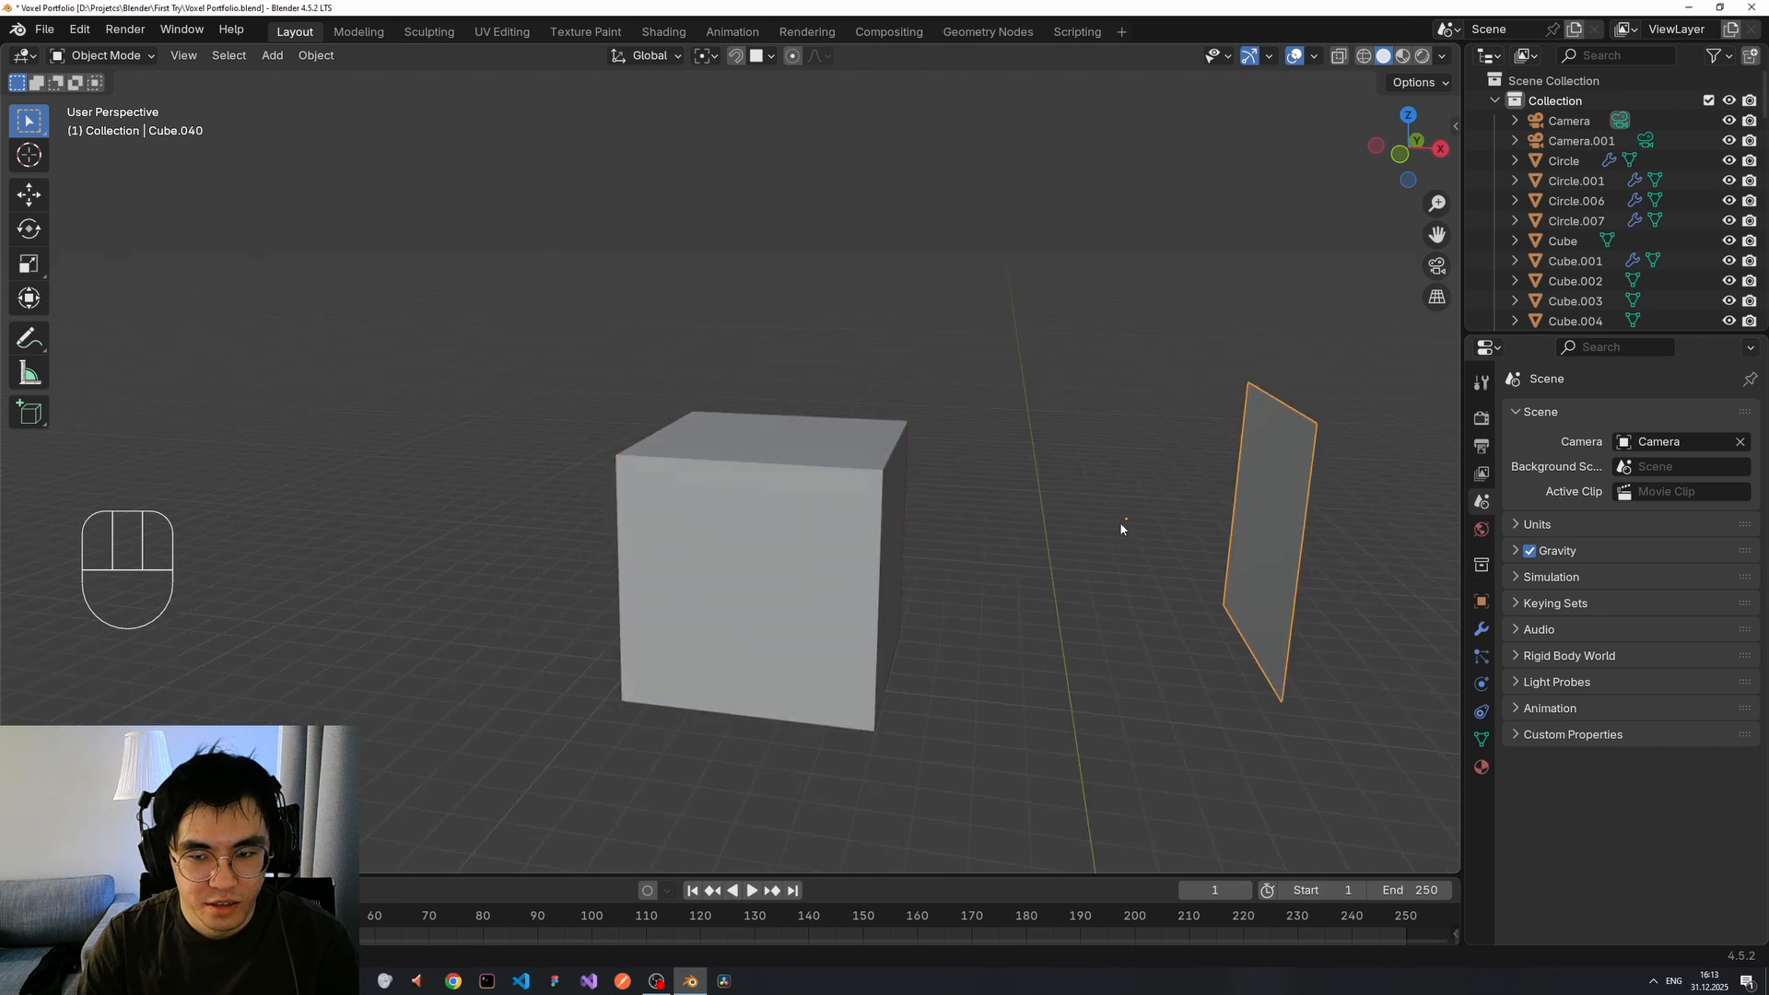
pyautogui.hotkey('ctrl', 'z')
pyautogui.hotkey('ctrl', 'z')
pyautogui.hotkey('ctrl', 'z')
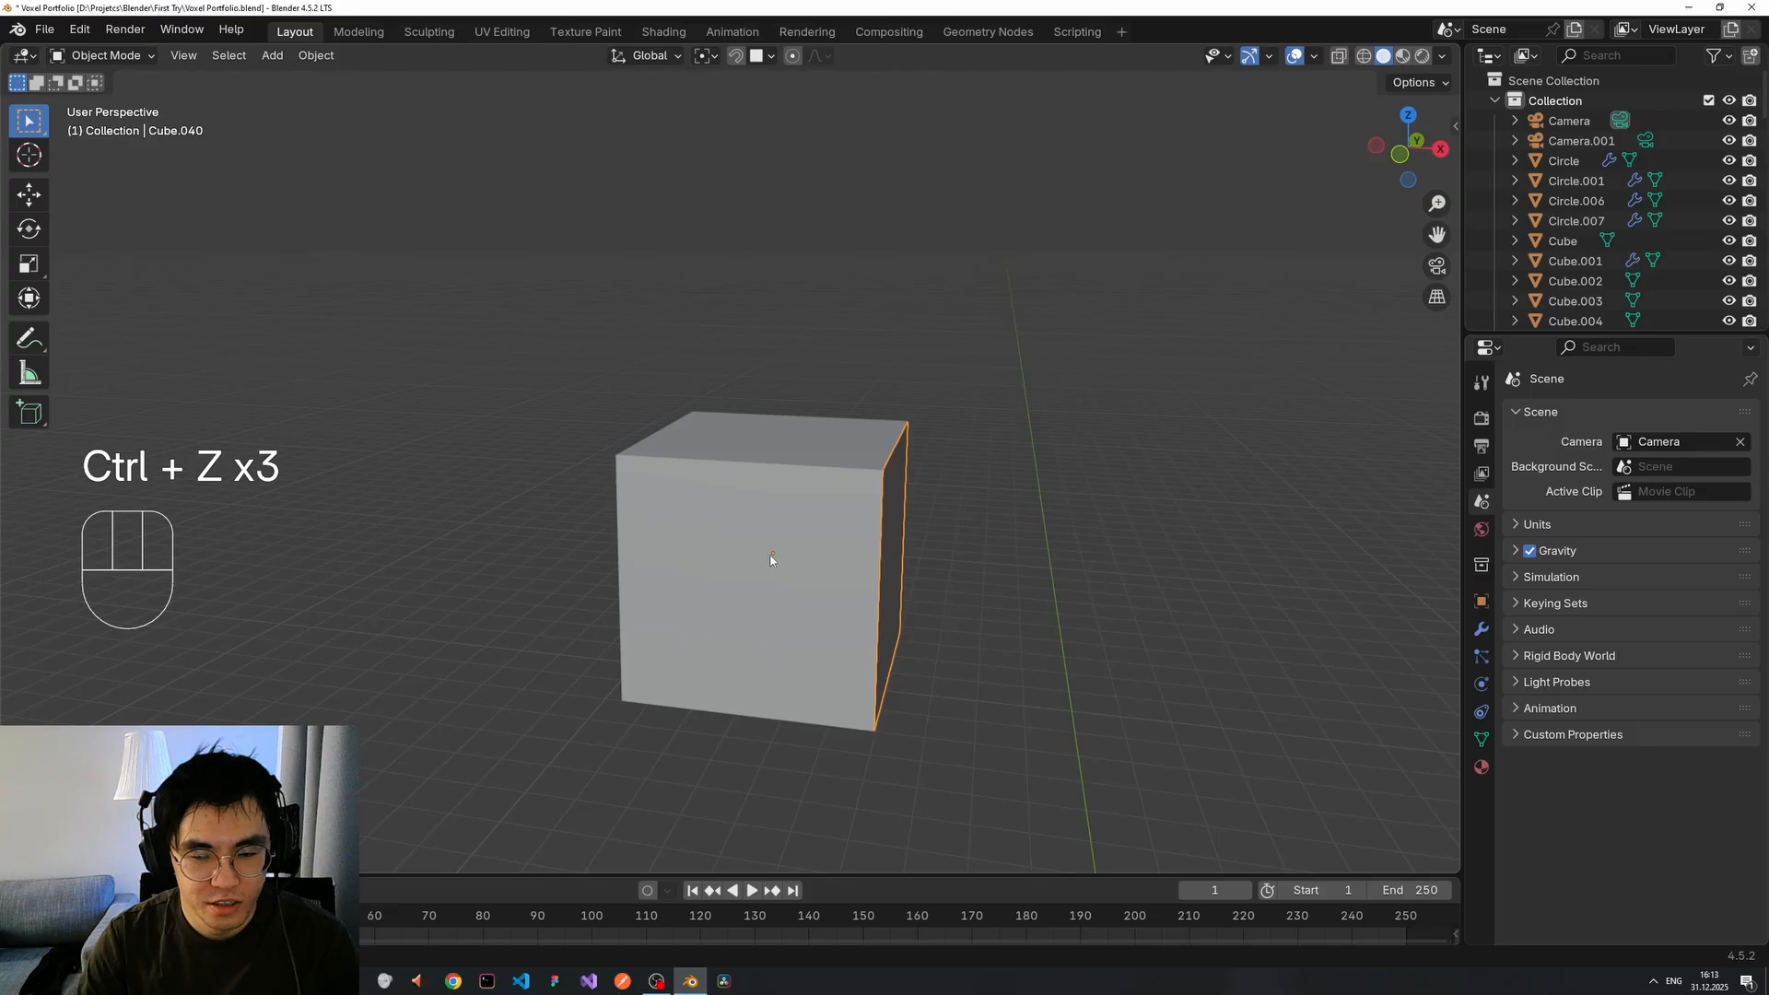
pyautogui.rightClick(915, 533)
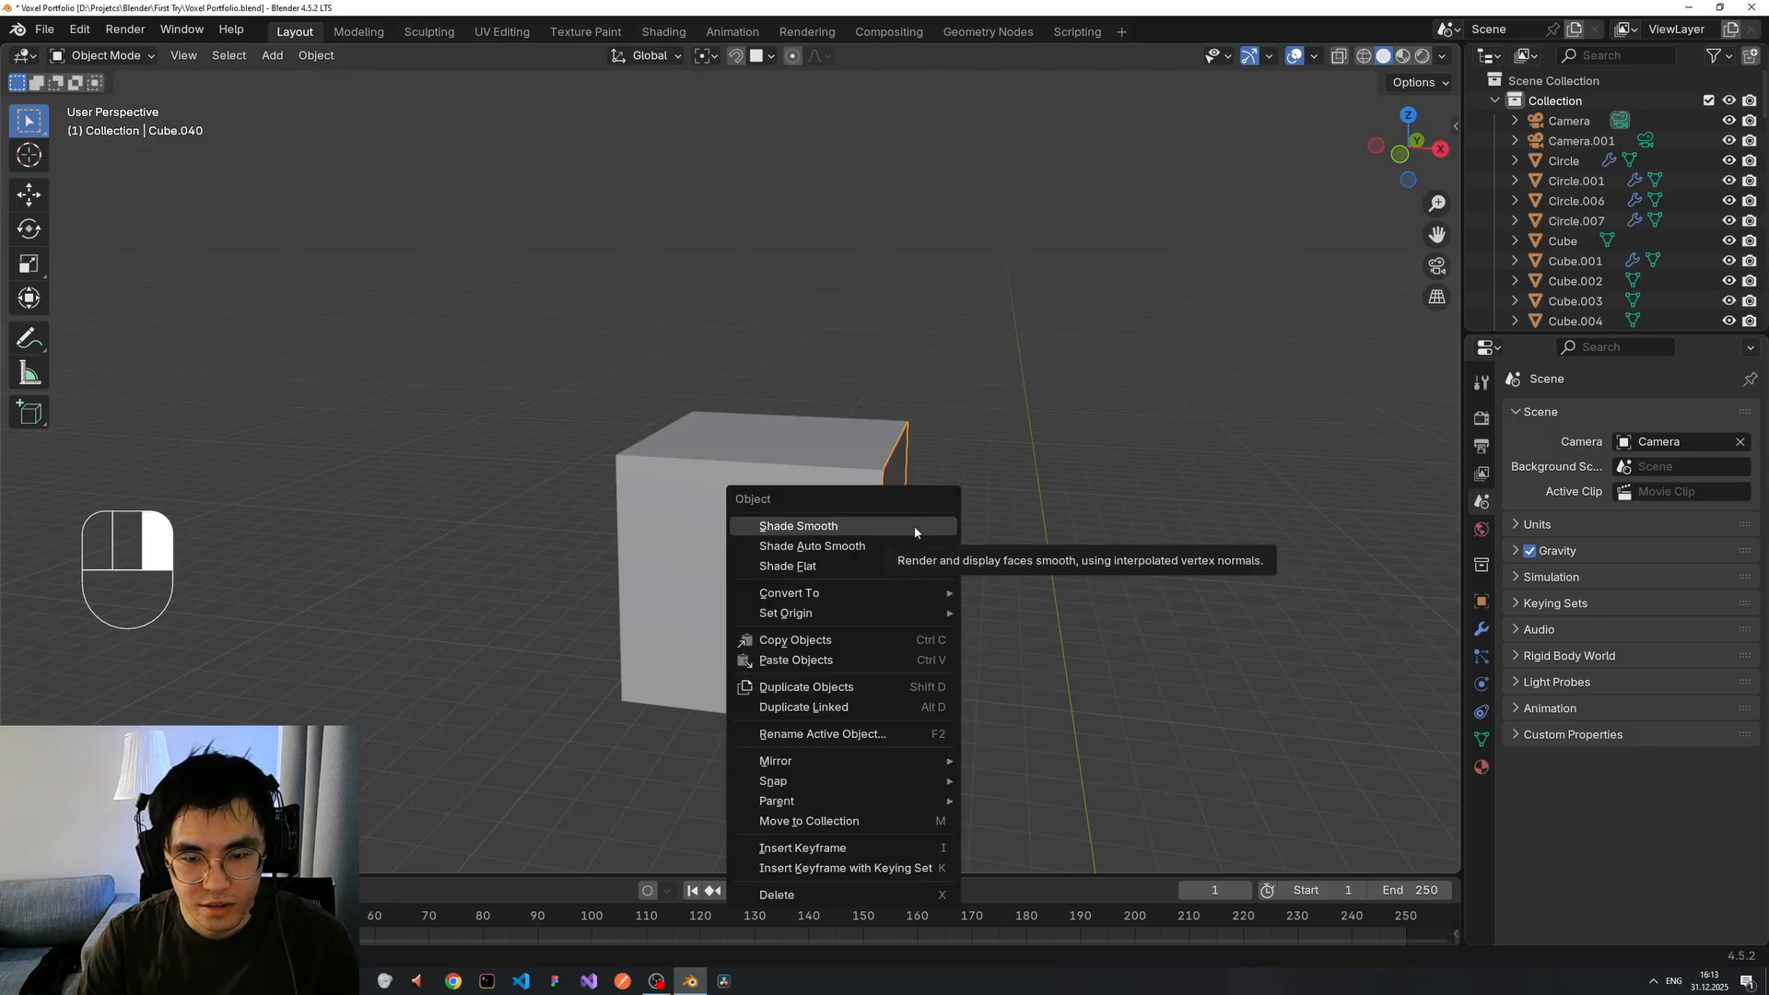
pyautogui.moveTo(915, 532); pyautogui.dragTo(1013, 640, button='right')
# Test-move the plate to check its origin, then try shrinking it and undo the shrink.
pyautogui.press('g')
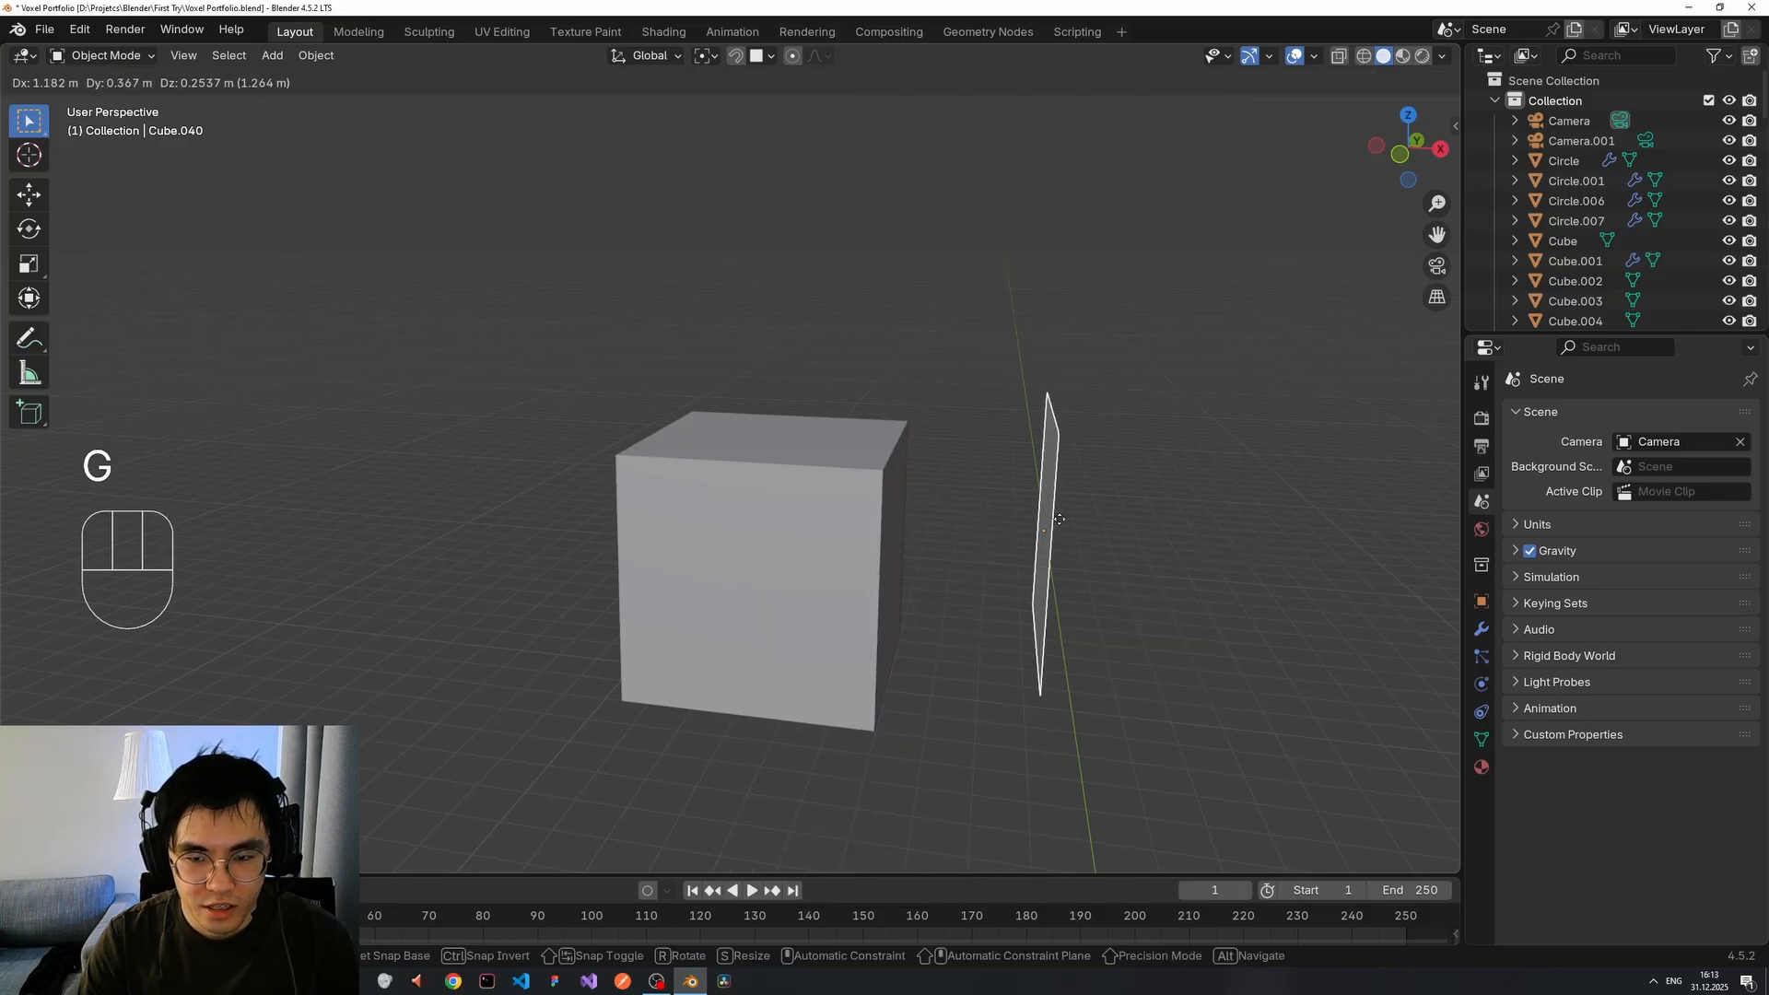
pyautogui.rightClick(1054, 526)
pyautogui.moveTo(1054, 527); pyautogui.dragTo(926, 517, button='middle')
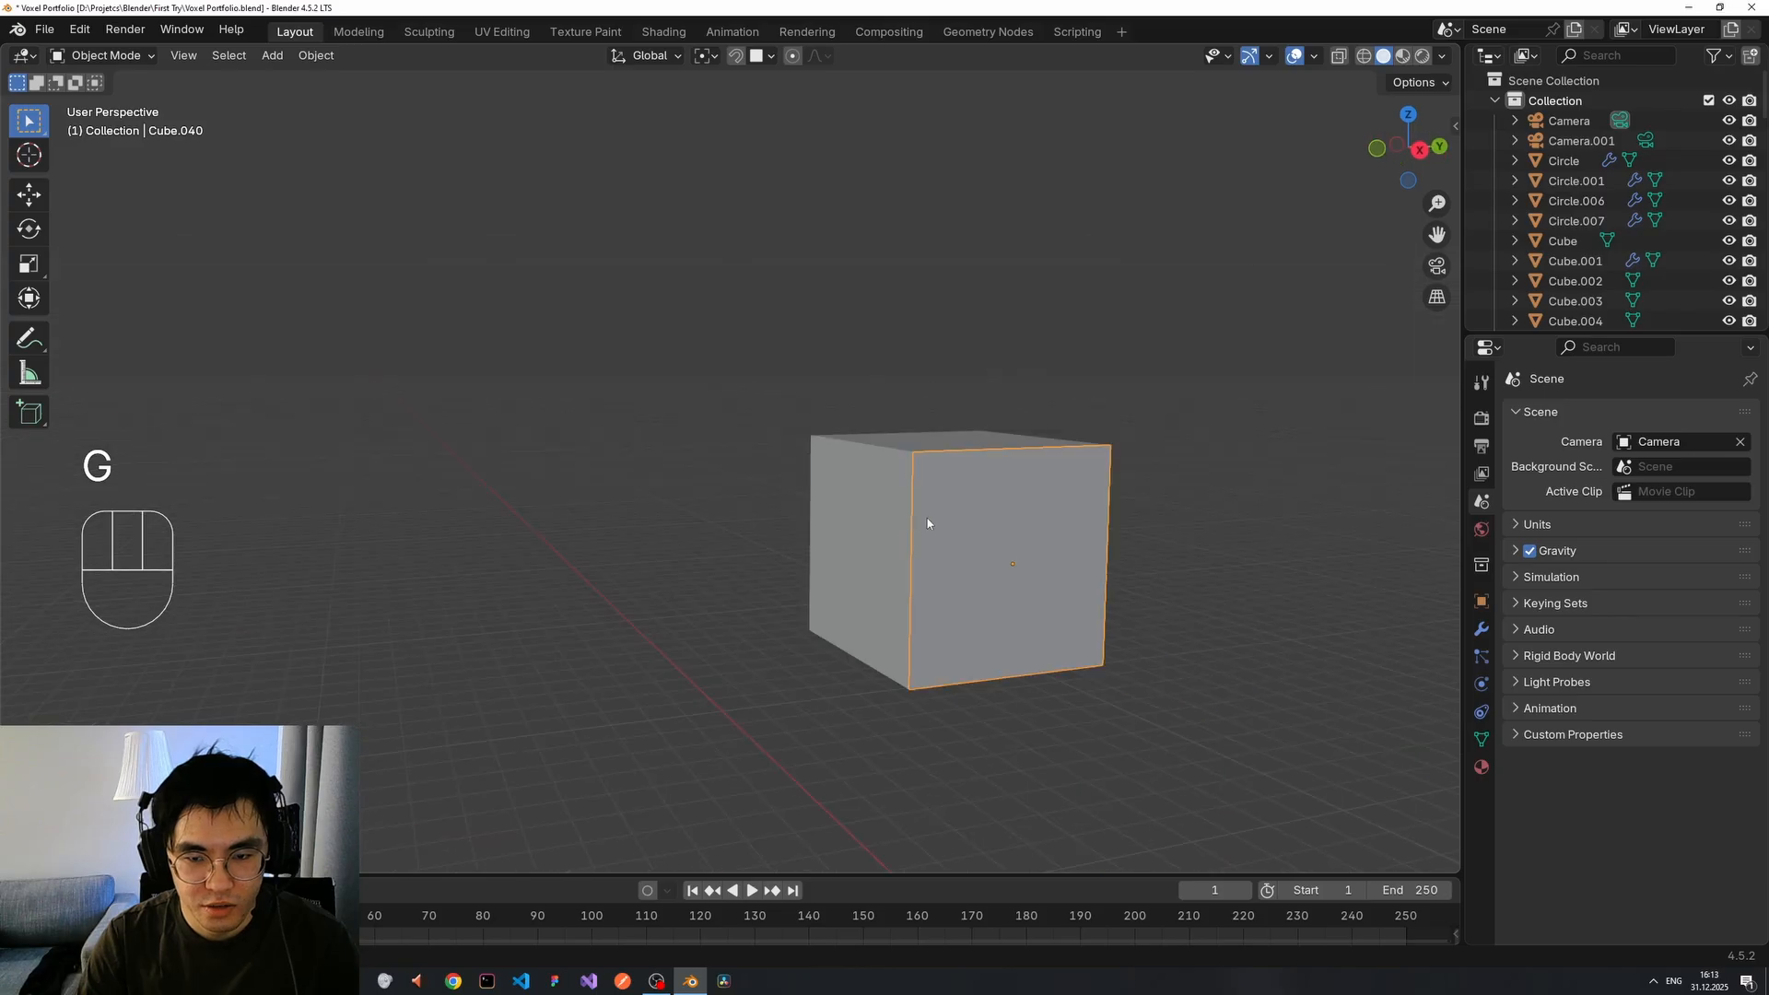
pyautogui.press('g')
pyautogui.rightClick(1126, 504)
pyautogui.moveTo(1160, 517)
pyautogui.mouseDown(button='middle')
pyautogui.moveTo(1129, 525)
pyautogui.moveTo(1143, 532)
pyautogui.mouseUp(button='middle')
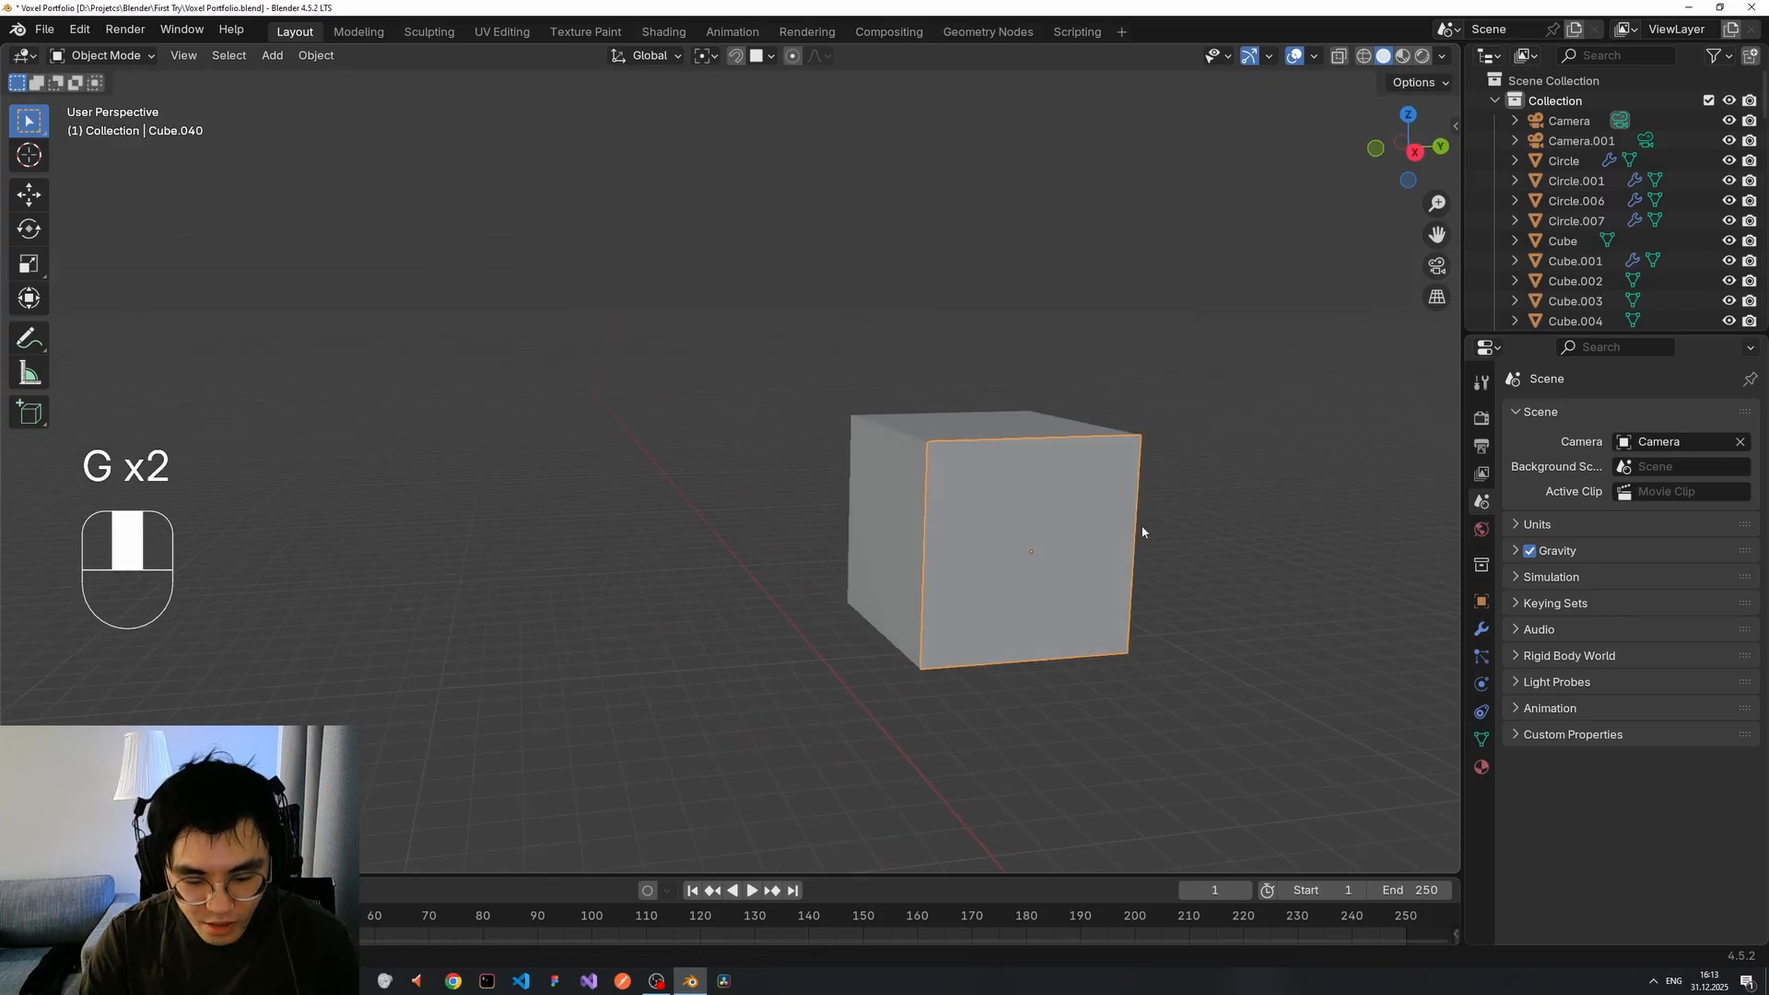
pyautogui.press('s')
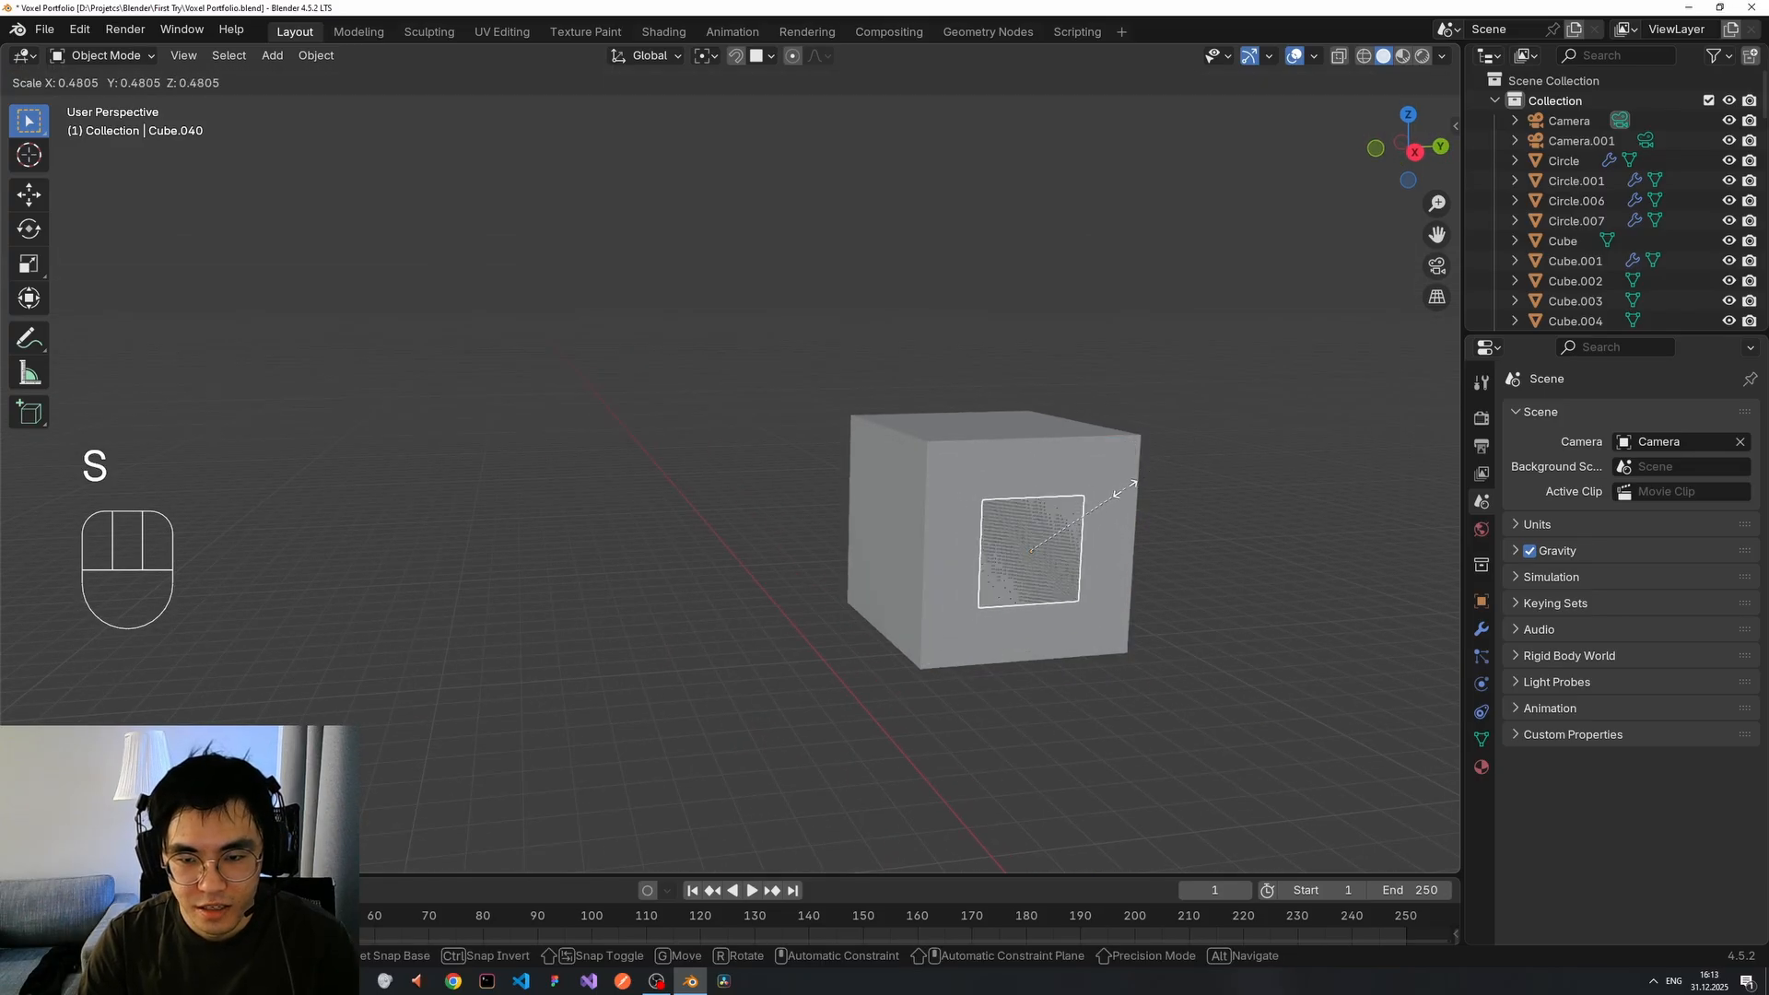
pyautogui.click(1105, 507)
pyautogui.moveTo(1098, 517); pyautogui.dragTo(1069, 548, button='middle')
pyautogui.hotkey('ctrl', 'z')
pyautogui.hotkey('ctrl', 'z')
# Shrink the plate again, undo it, and reset the plate's origin to its geometry centre.
pyautogui.press('s')
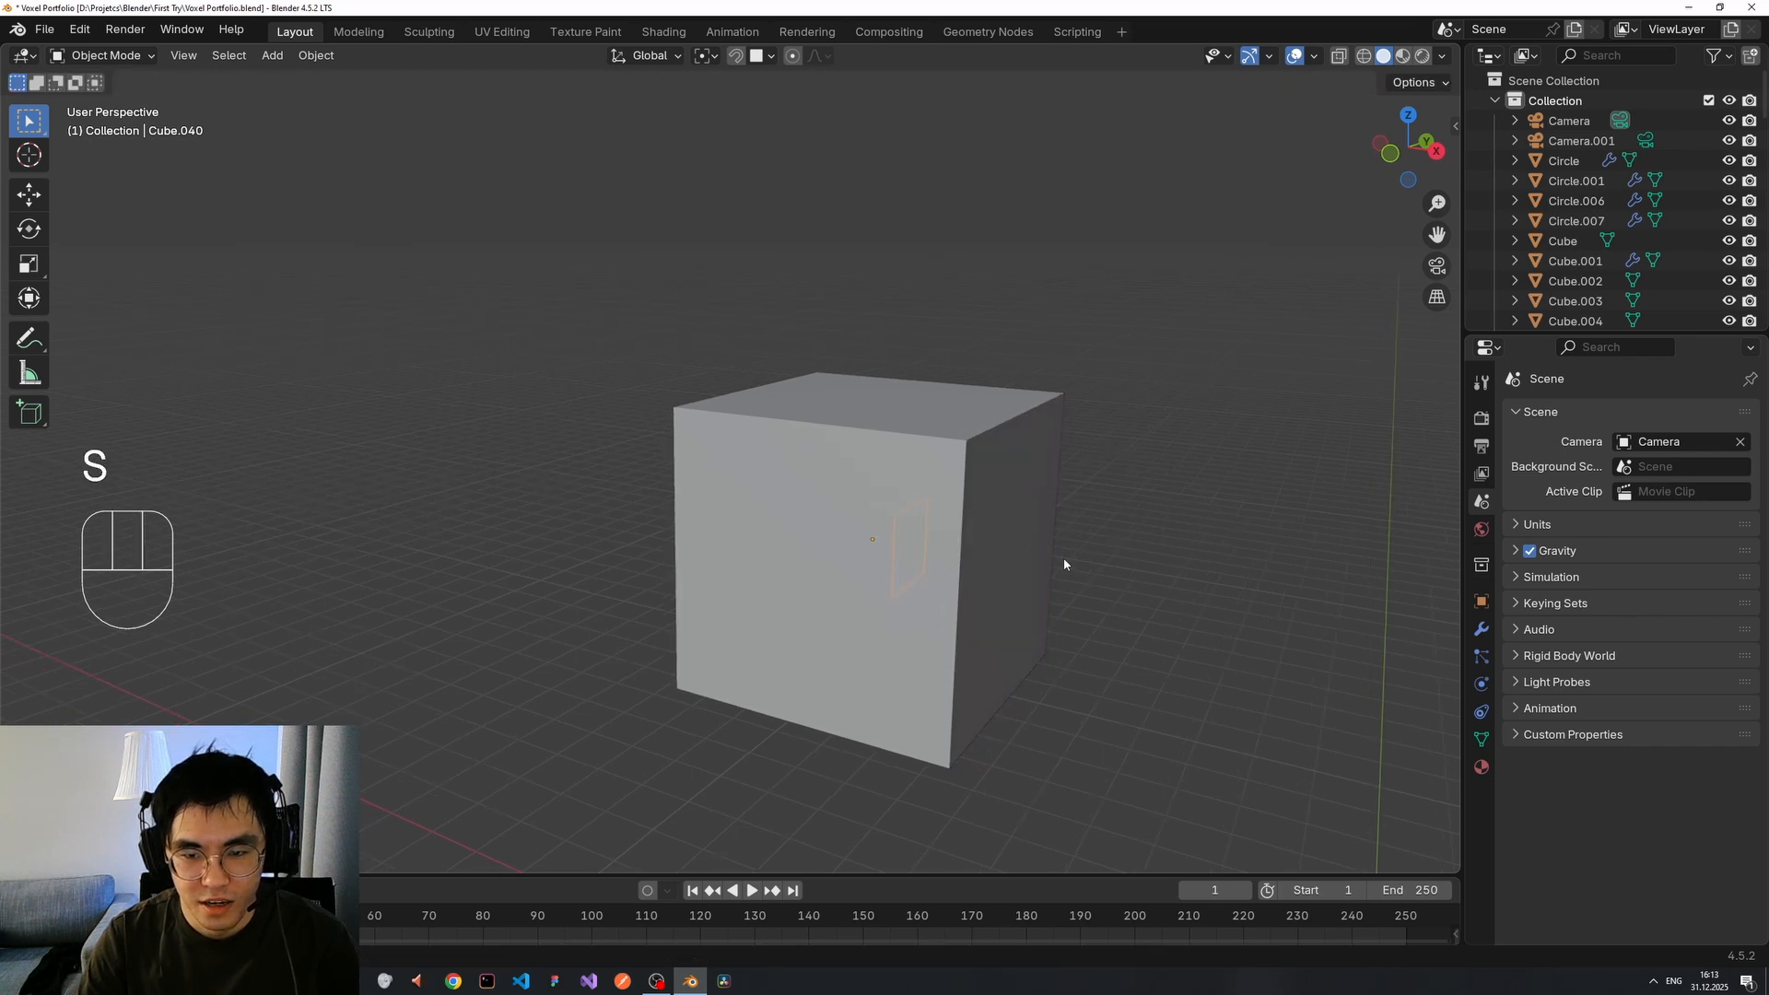
pyautogui.moveTo(1014, 626); pyautogui.dragTo(1049, 576, button='middle')
pyautogui.hotkey('ctrl', 'z')
pyautogui.hotkey('ctrl', 'z')
pyautogui.moveTo(1048, 496); pyautogui.dragTo(1042, 518, button='middle')
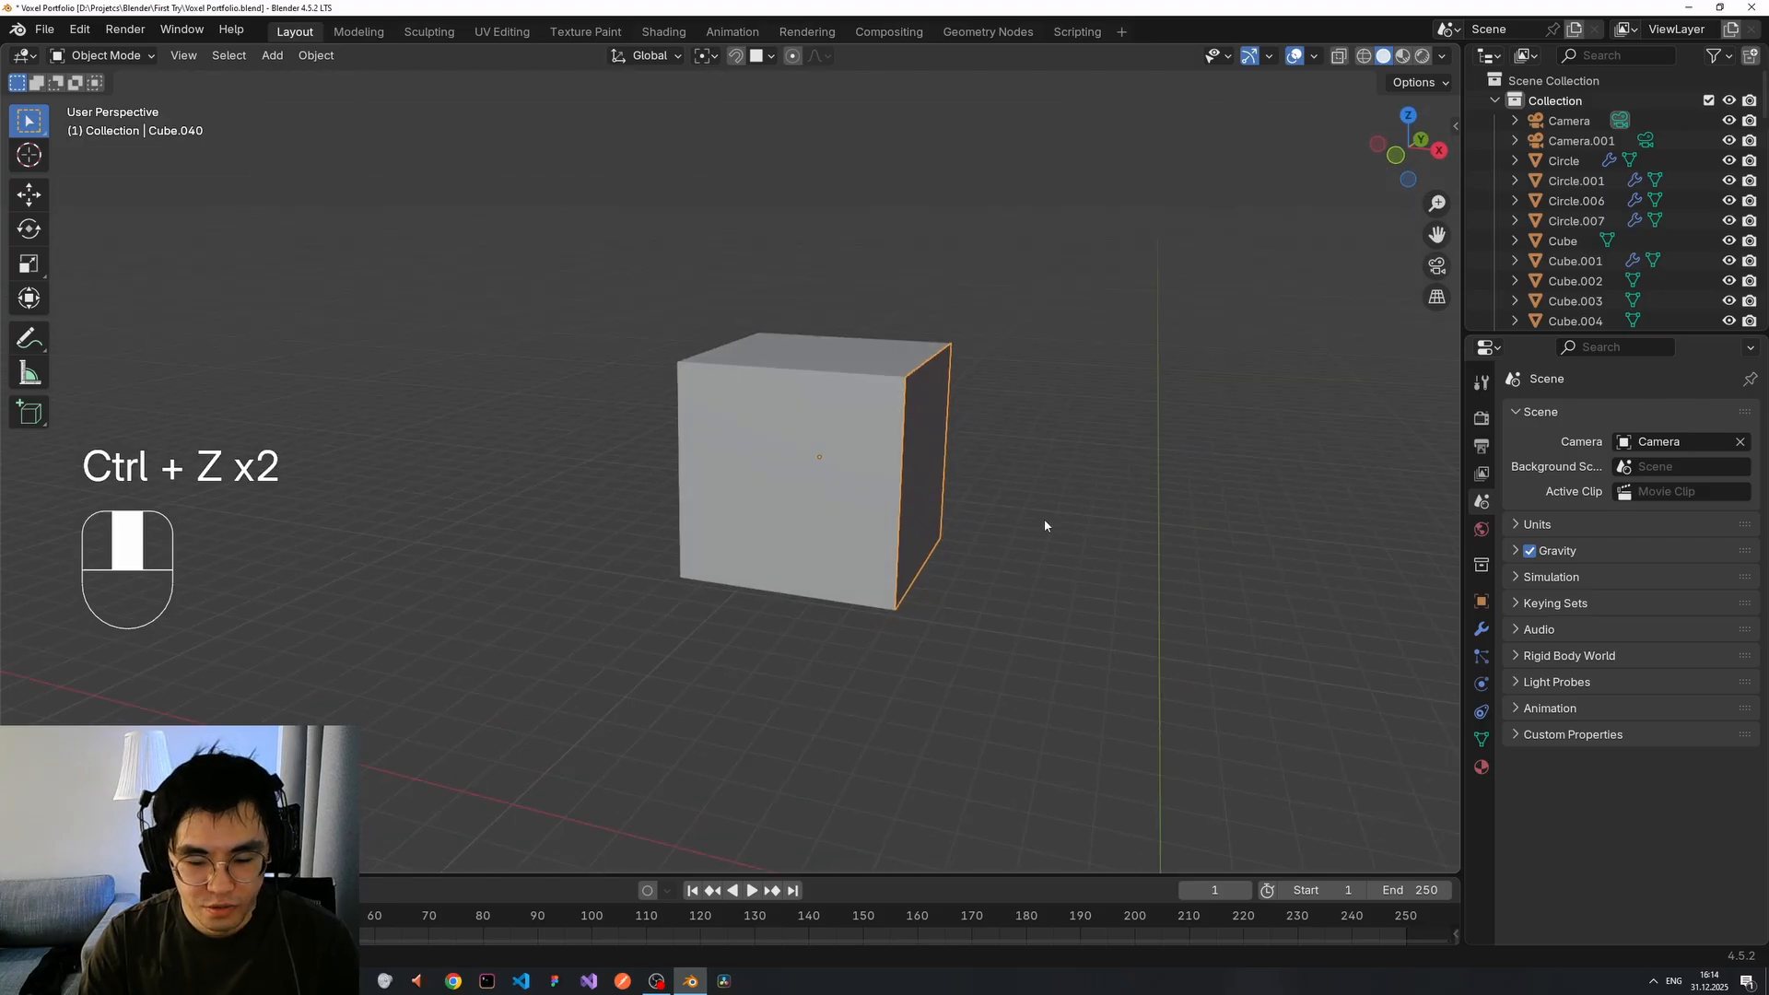
pyautogui.rightClick(1045, 526)
pyautogui.click(1151, 546)
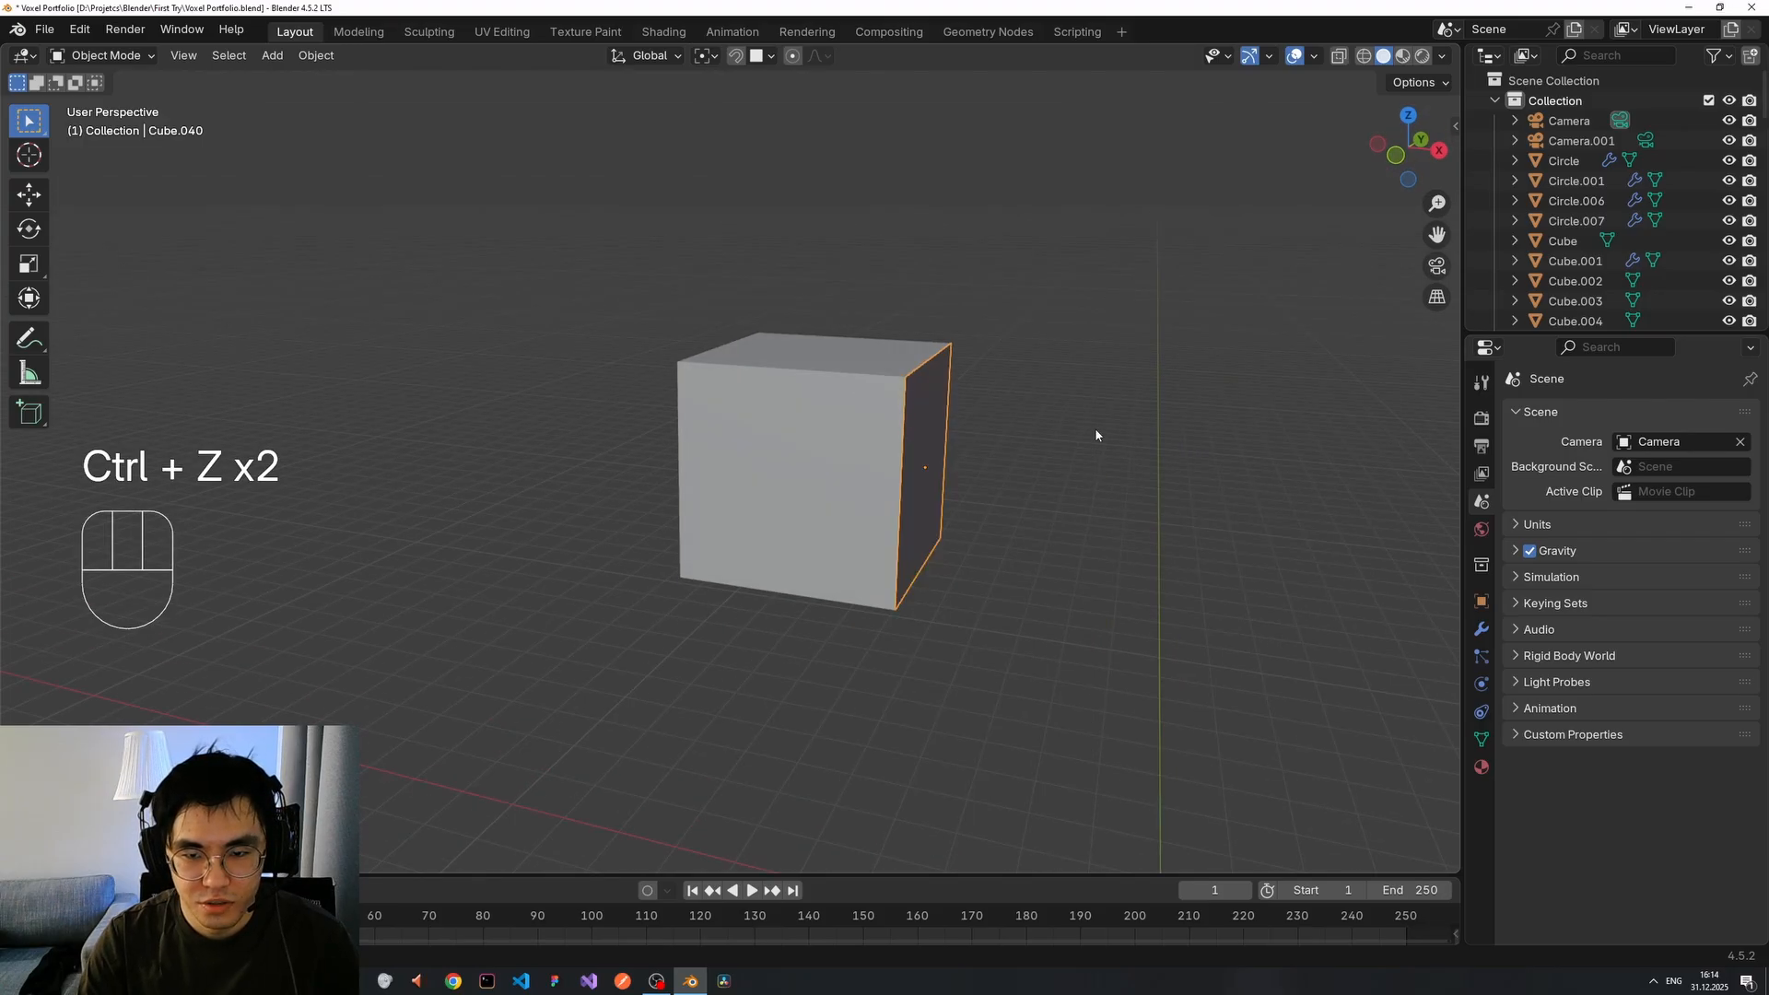
# Scale the plate down around its centre, then narrow it along Y into an upright rectangle.
pyautogui.scroll(3, 1105, 433)
pyautogui.moveTo(1170, 448); pyautogui.dragTo(1029, 451, button='middle')
pyautogui.scroll(-1, 1086, 457)
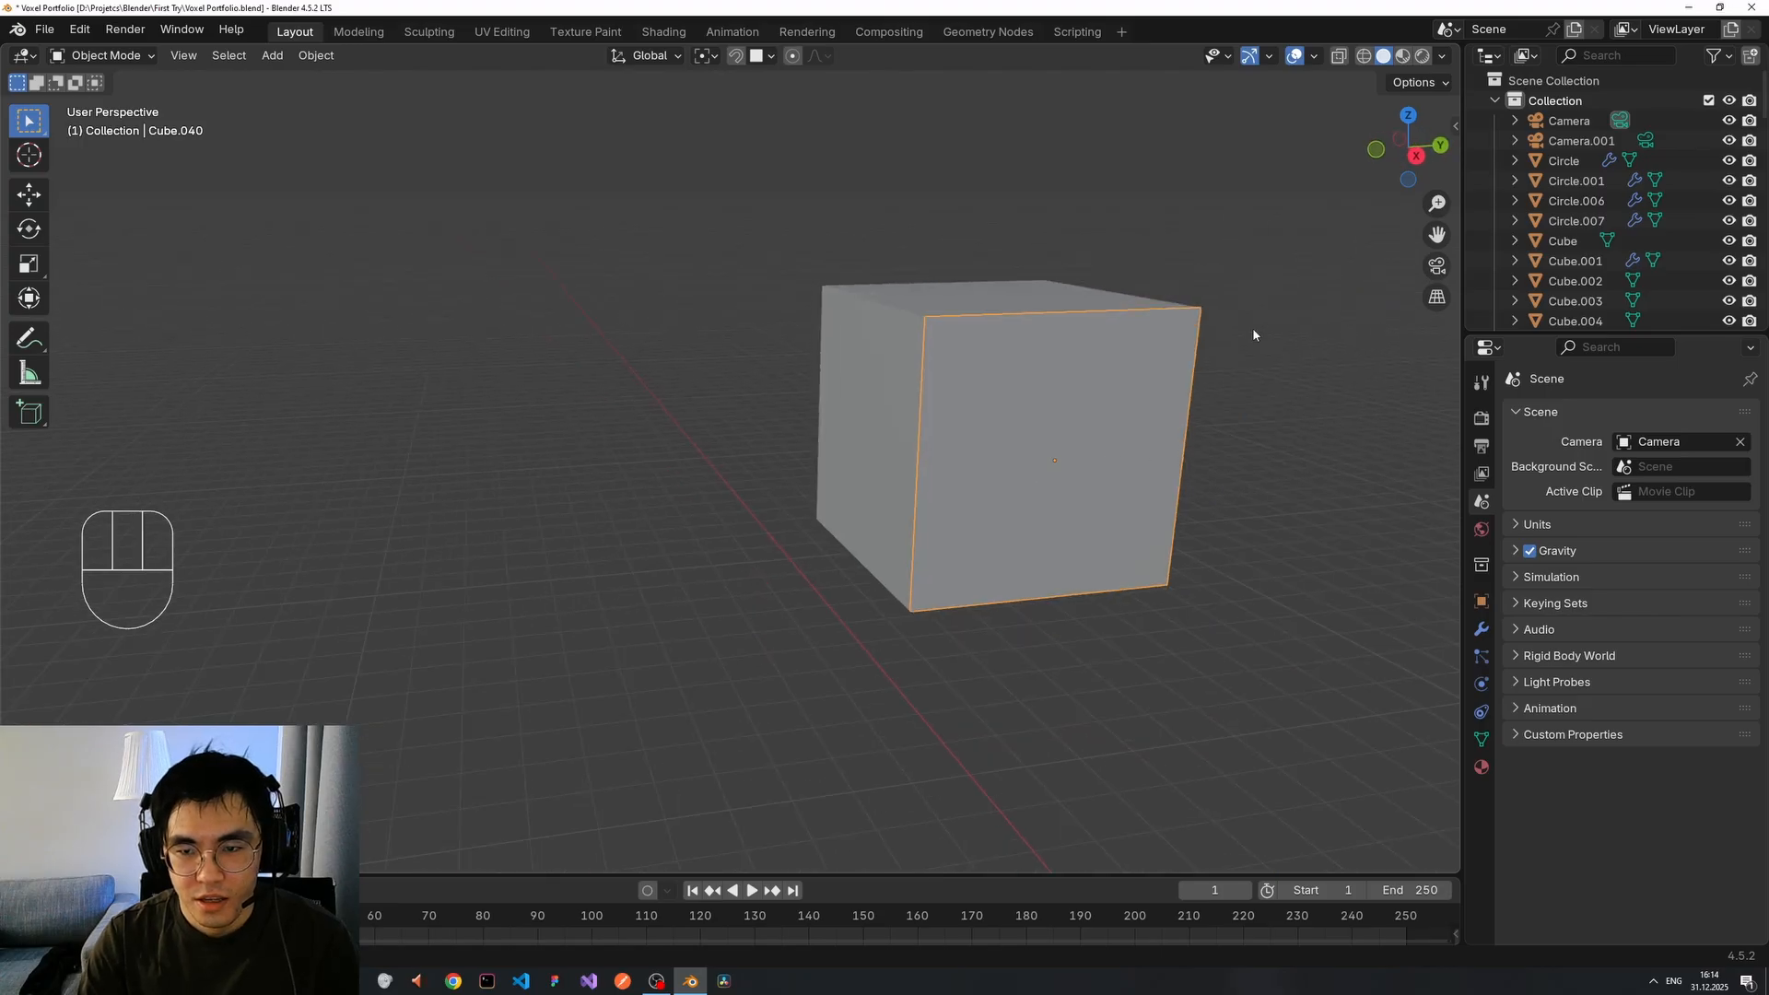
pyautogui.press('s')
pyautogui.click(1129, 417)
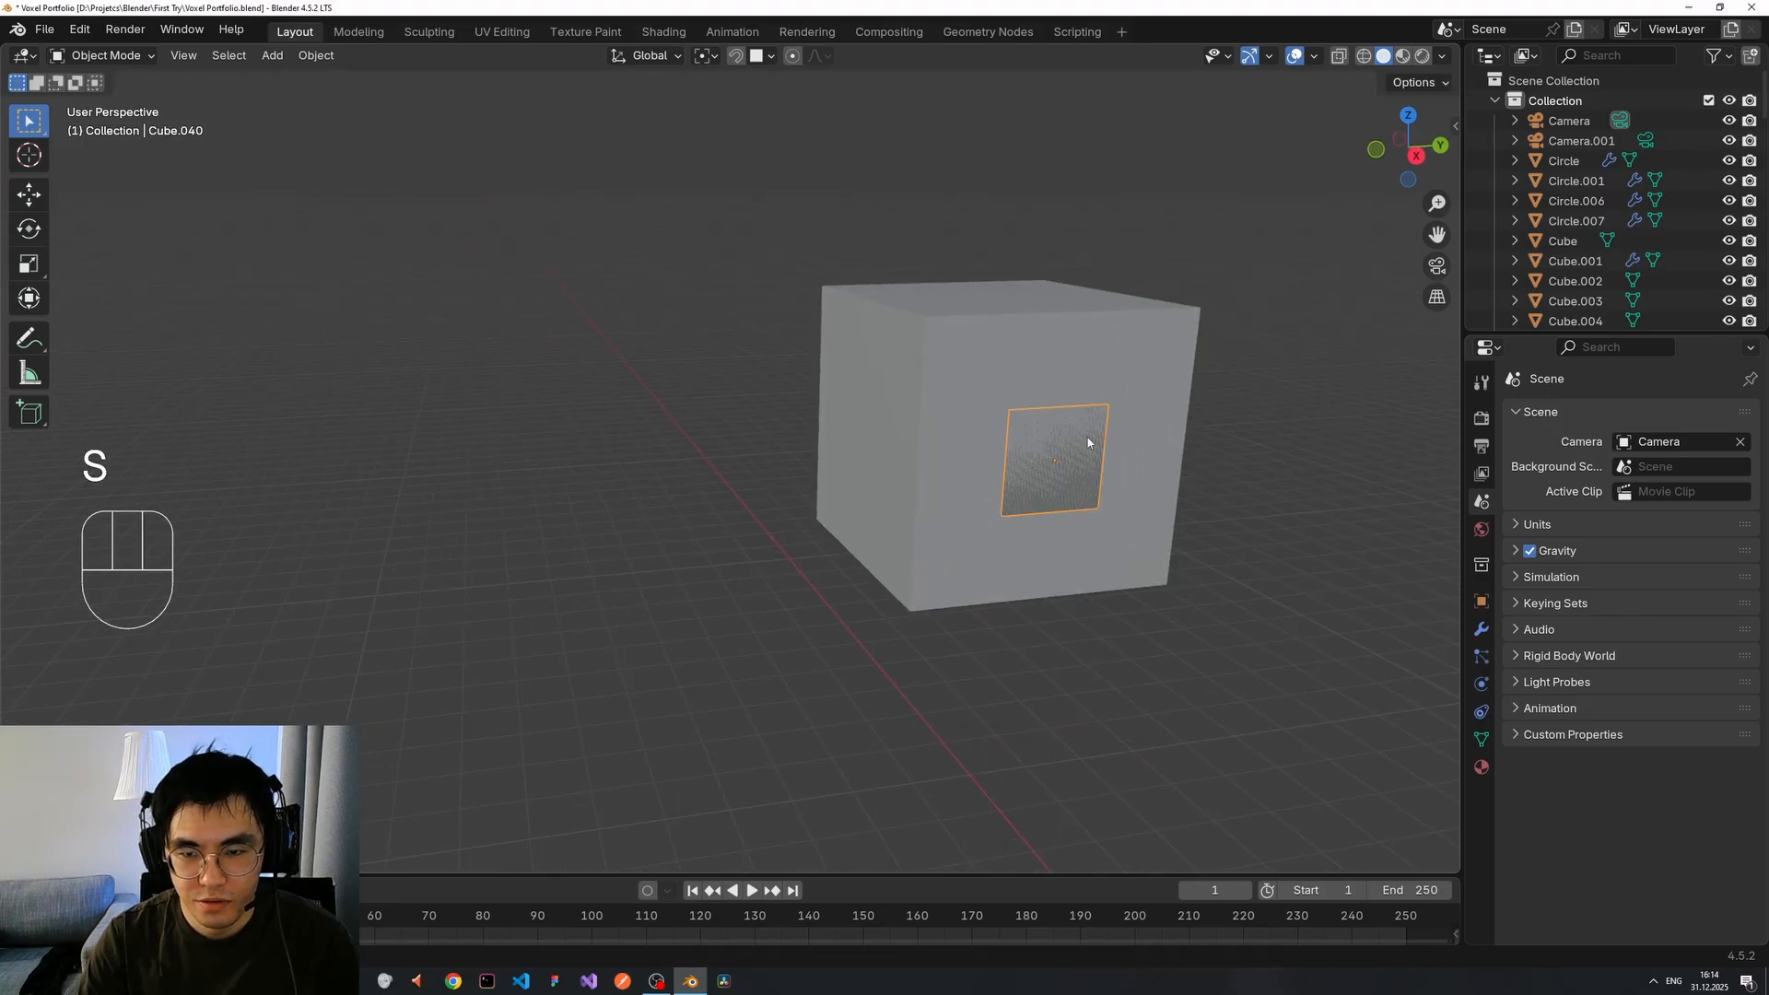
pyautogui.moveTo(1088, 442); pyautogui.dragTo(1103, 446, button='middle')
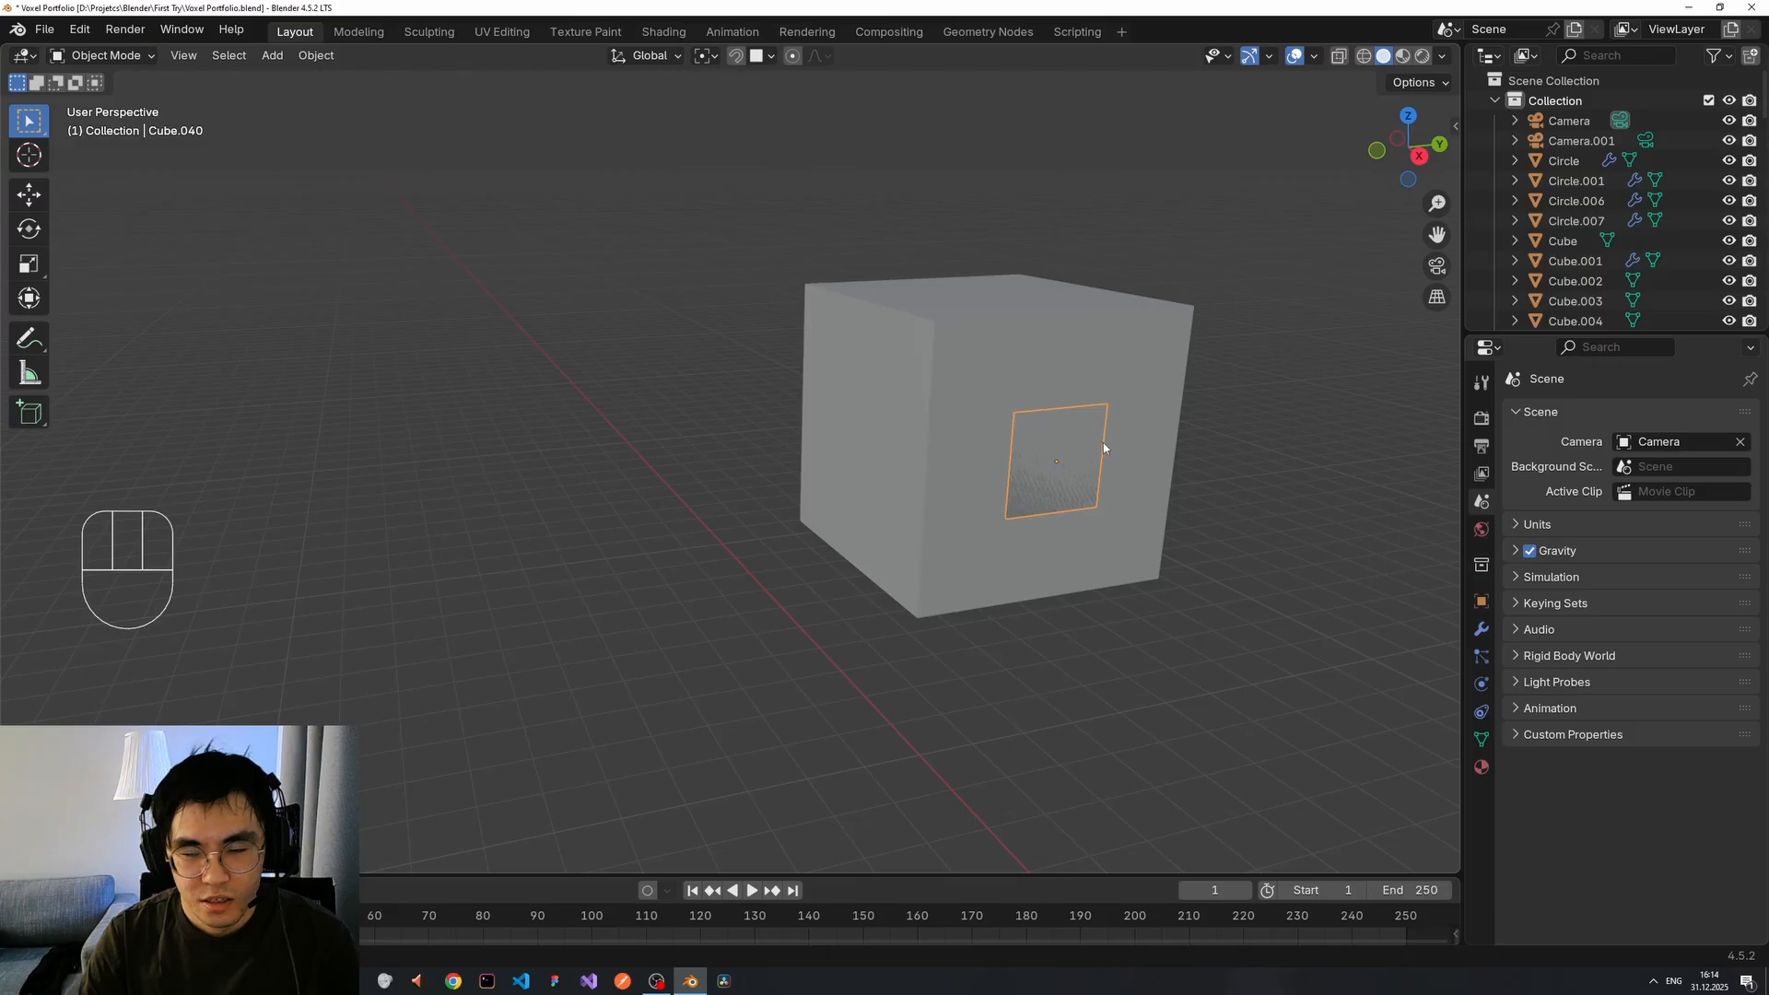
pyautogui.press('s')
pyautogui.press('x')
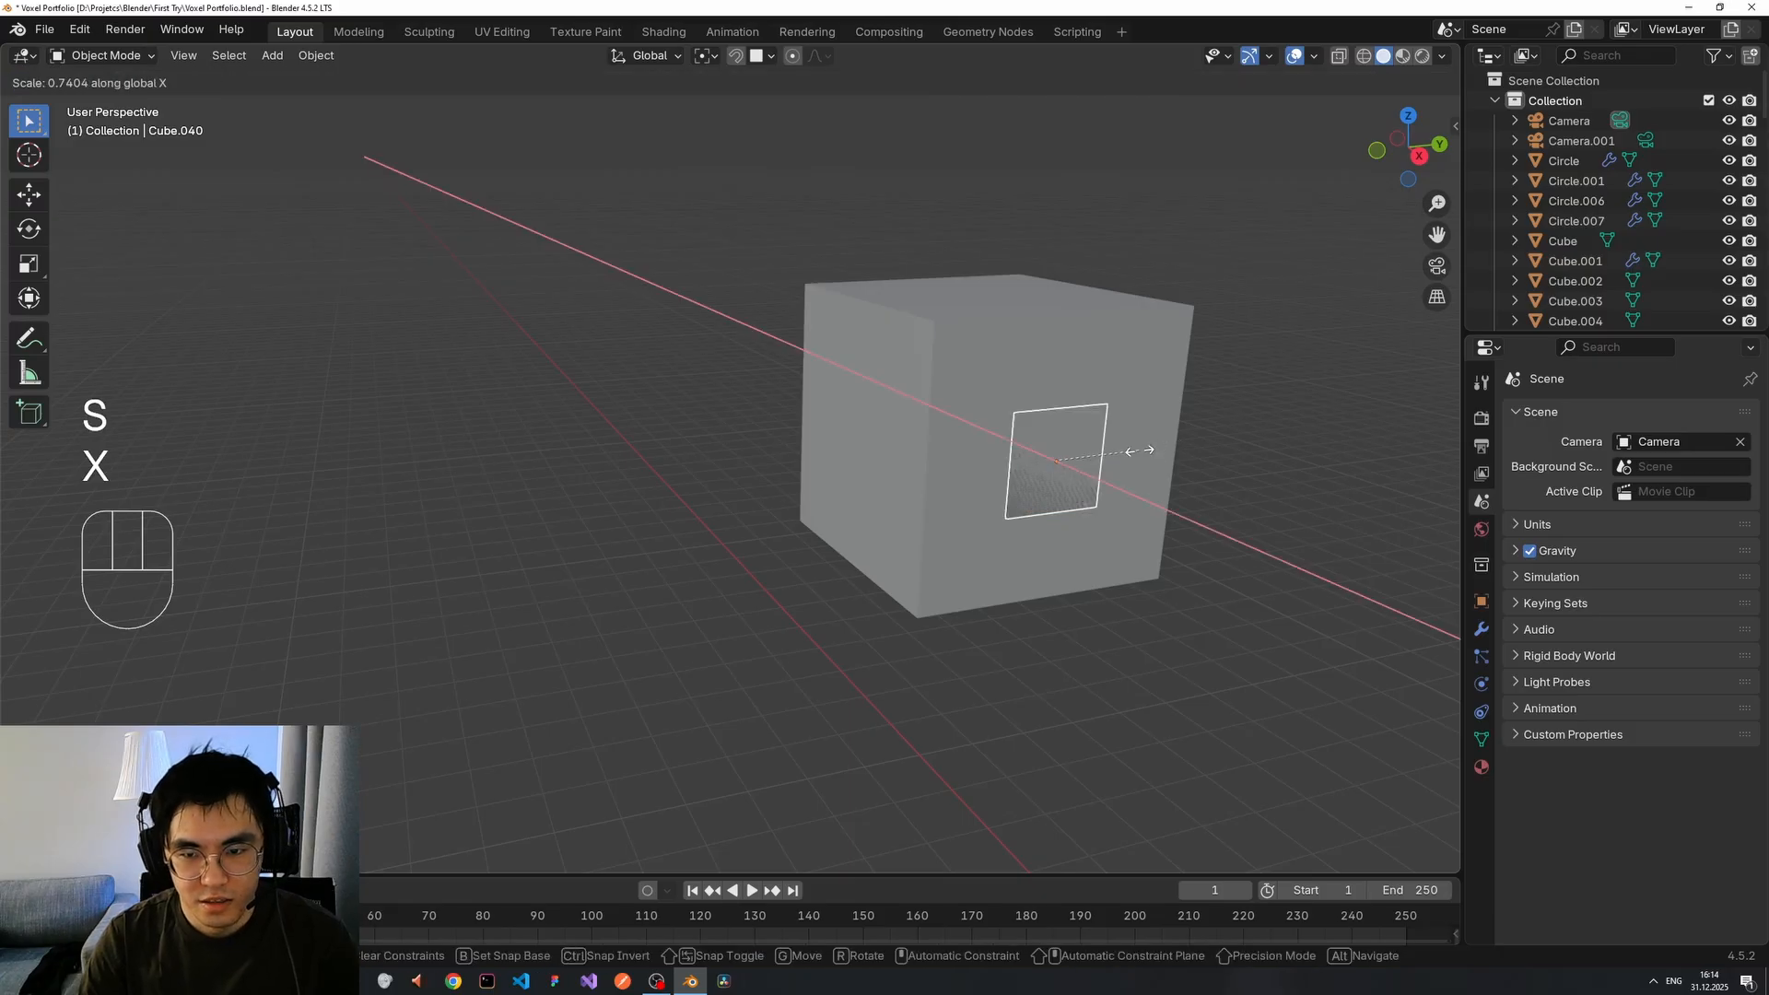
pyautogui.press('y')
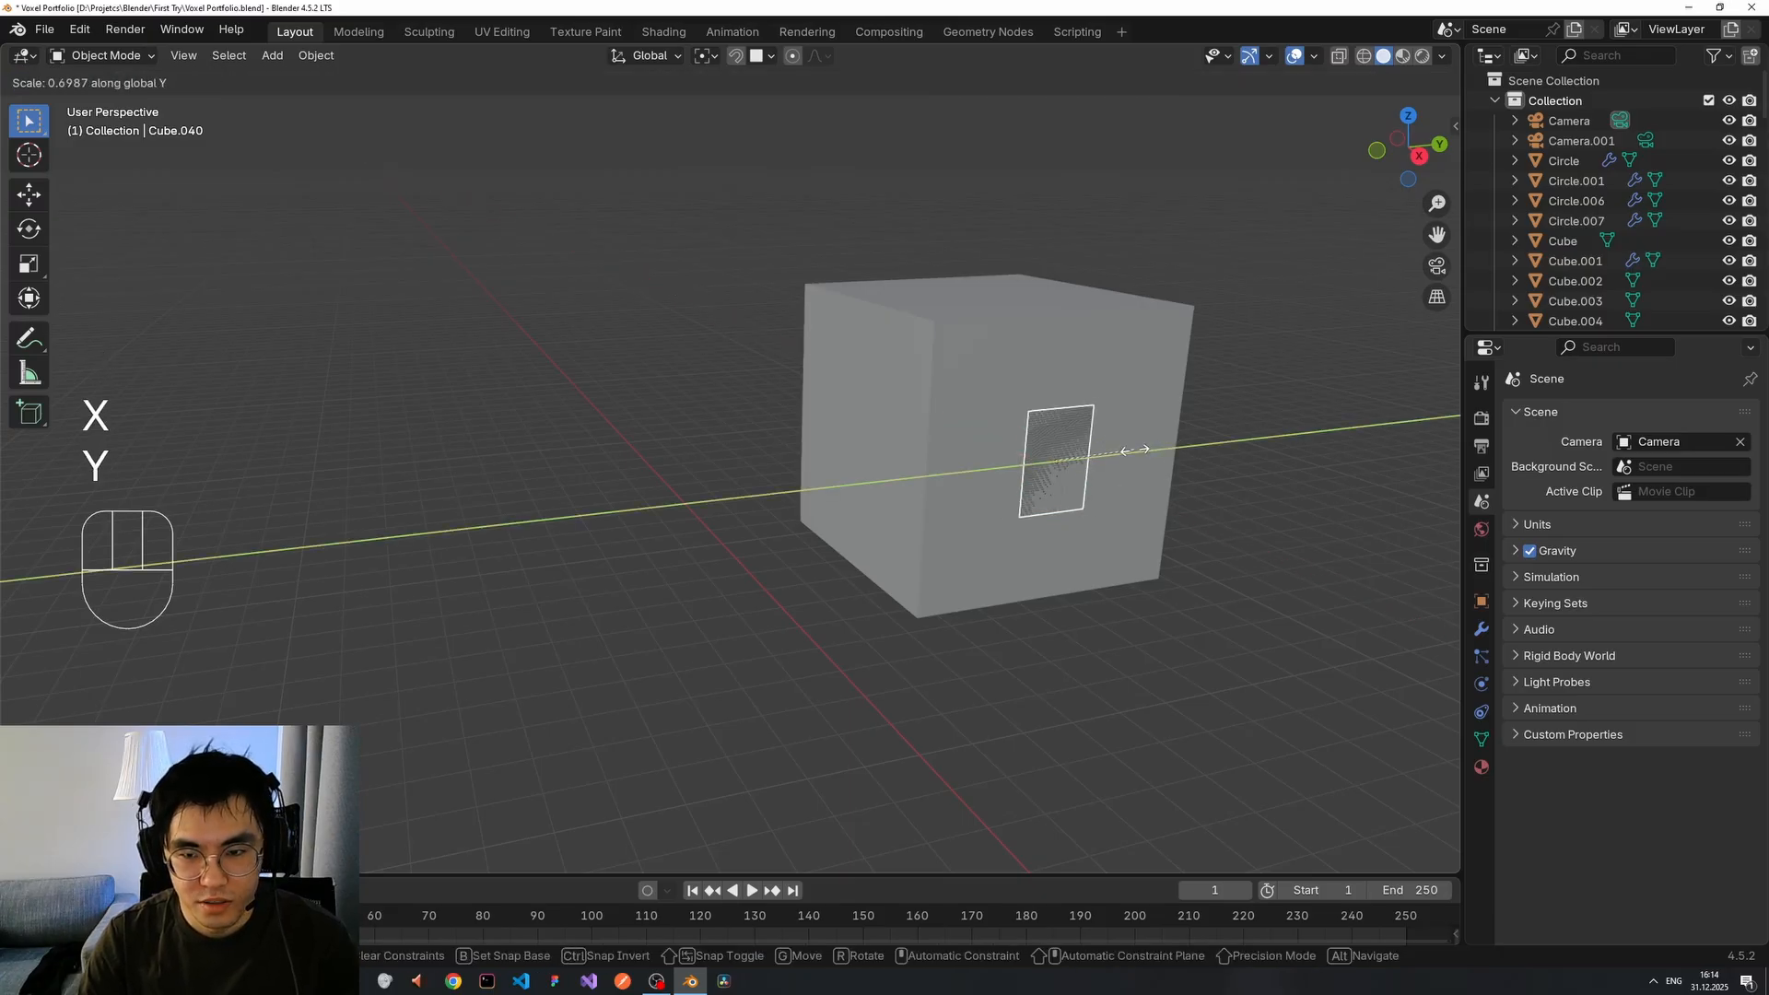
pyautogui.click(1124, 456)
pyautogui.moveTo(1124, 456); pyautogui.dragTo(1241, 461, button='middle')
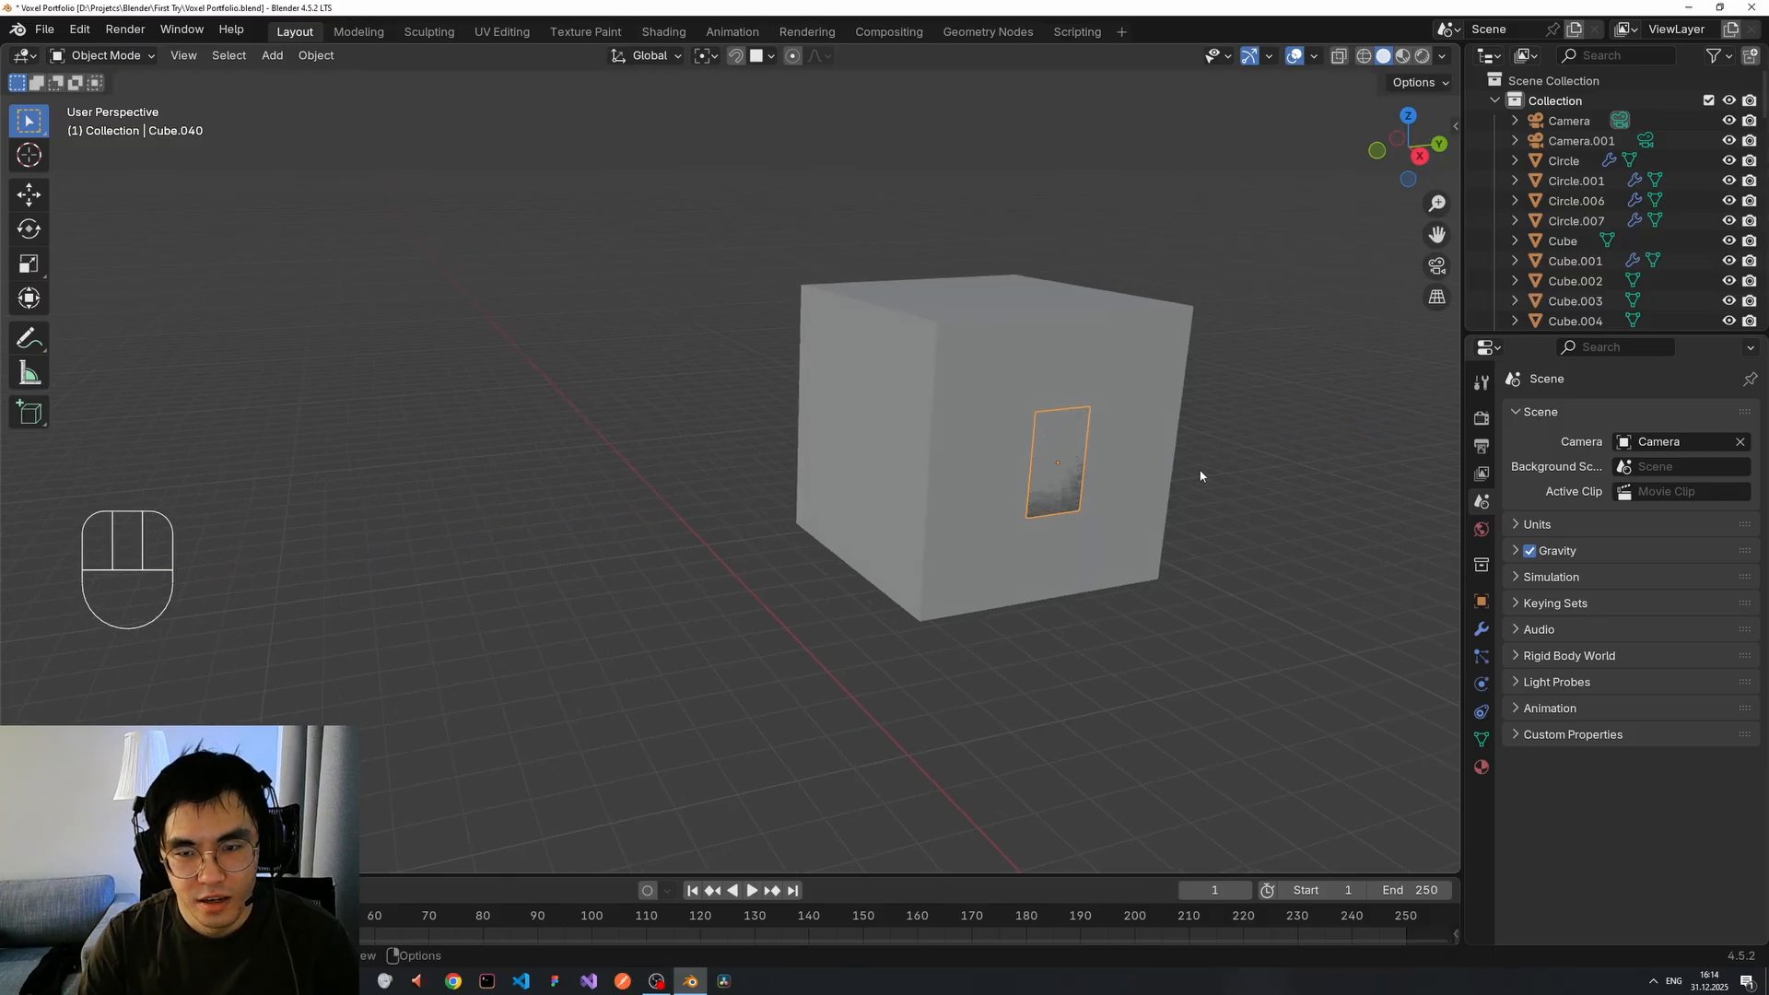
pyautogui.press('Tab')
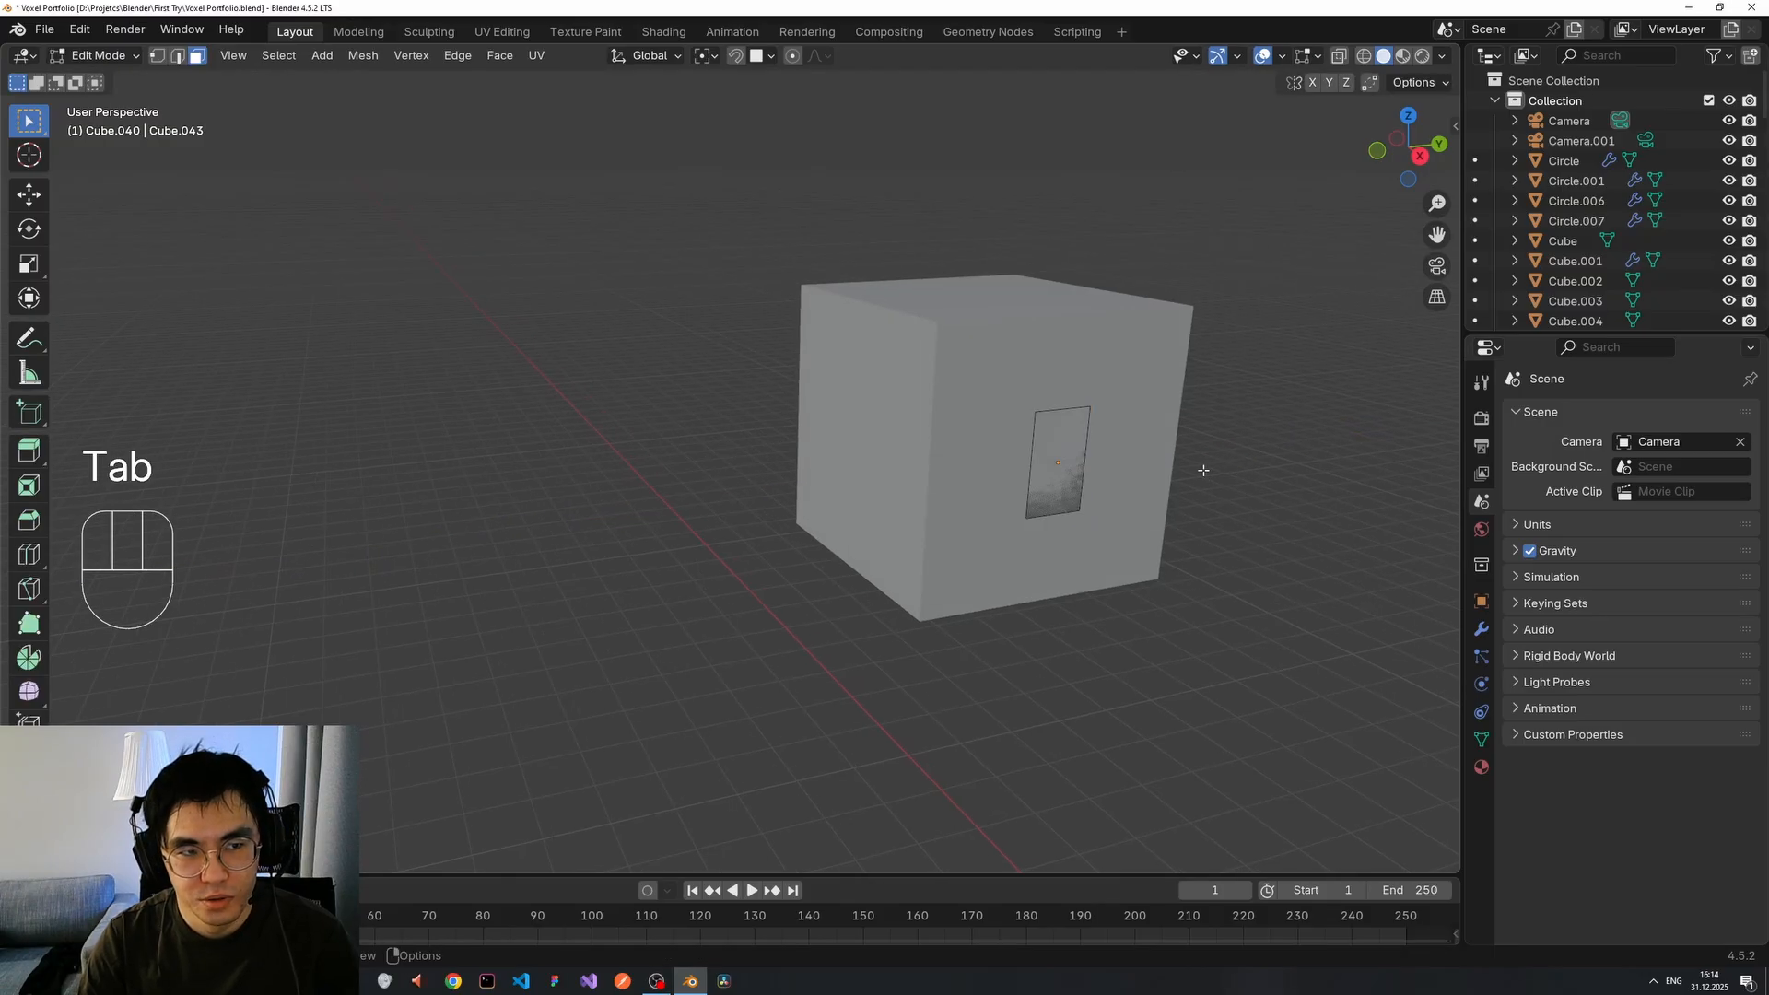
# Extrude the plate's face outward into a thin block on the cube's side, then leave Edit Mode.
pyautogui.click(1080, 453)
pyautogui.moveTo(1080, 454); pyautogui.dragTo(1187, 470, button='middle')
pyautogui.press('e')
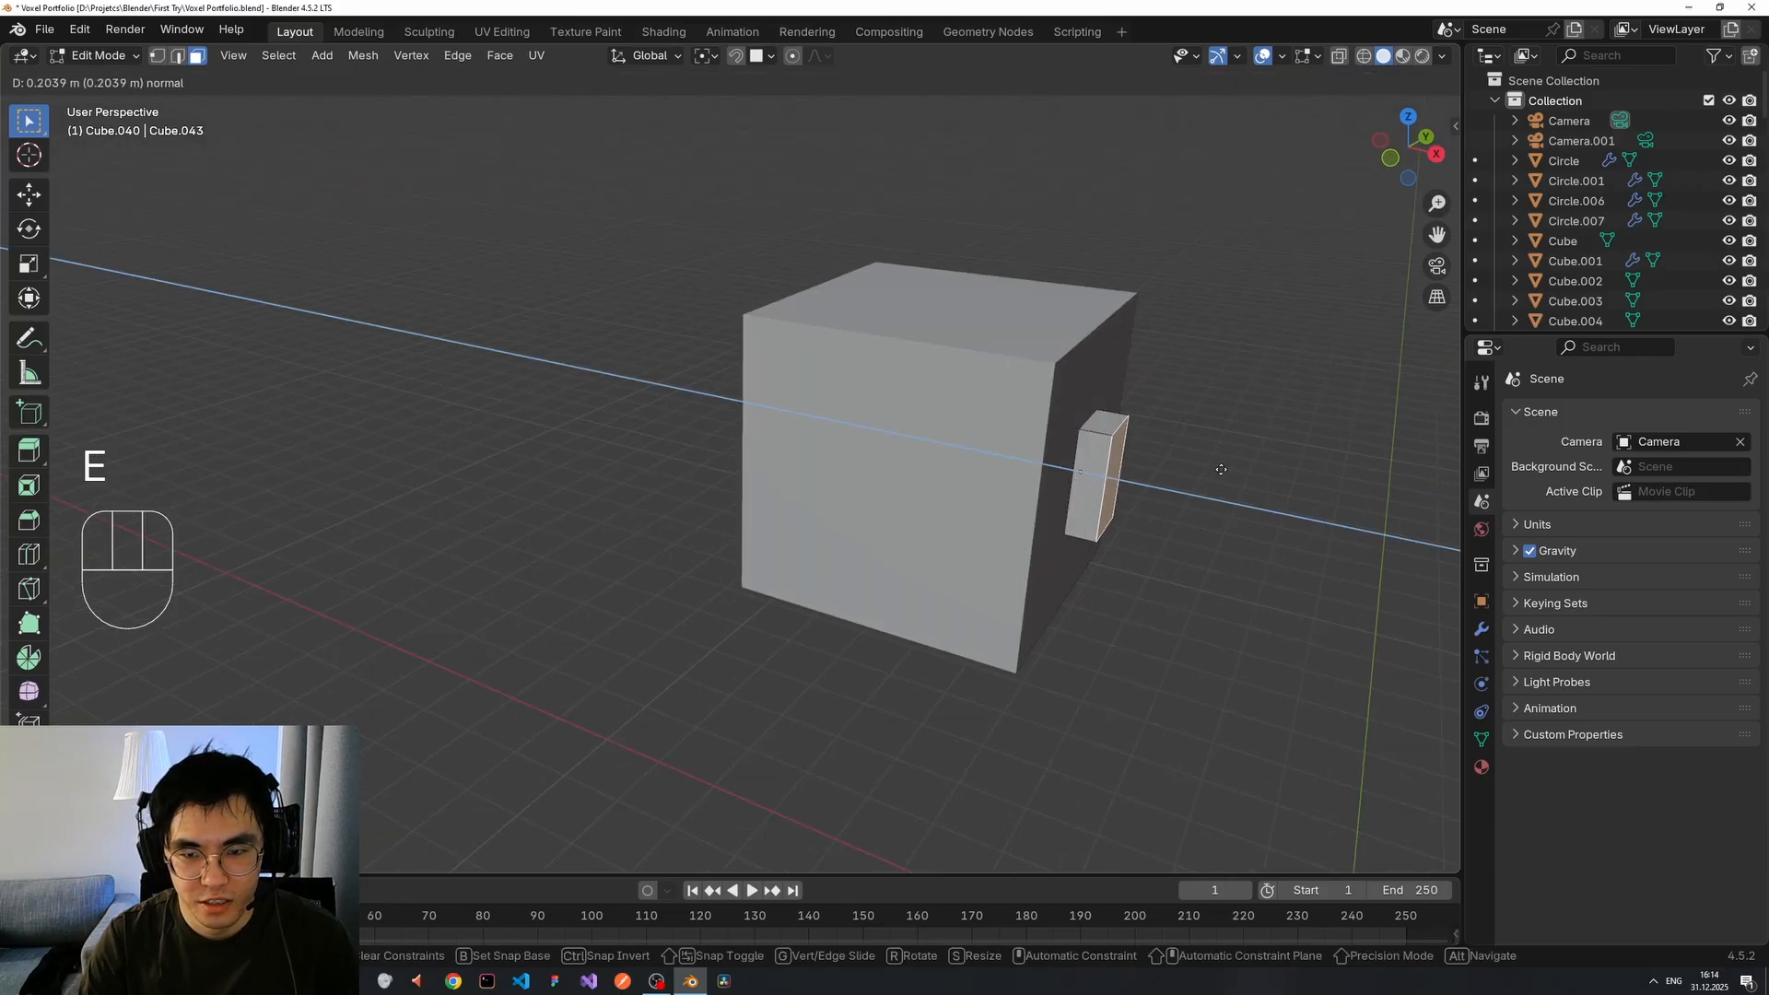
pyautogui.click(1221, 469)
pyautogui.moveTo(1220, 469)
pyautogui.mouseDown(button='middle')
pyautogui.moveTo(1102, 467)
pyautogui.moveTo(1213, 486)
pyautogui.mouseUp(button='middle')
pyautogui.scroll(-5, 1212, 487)
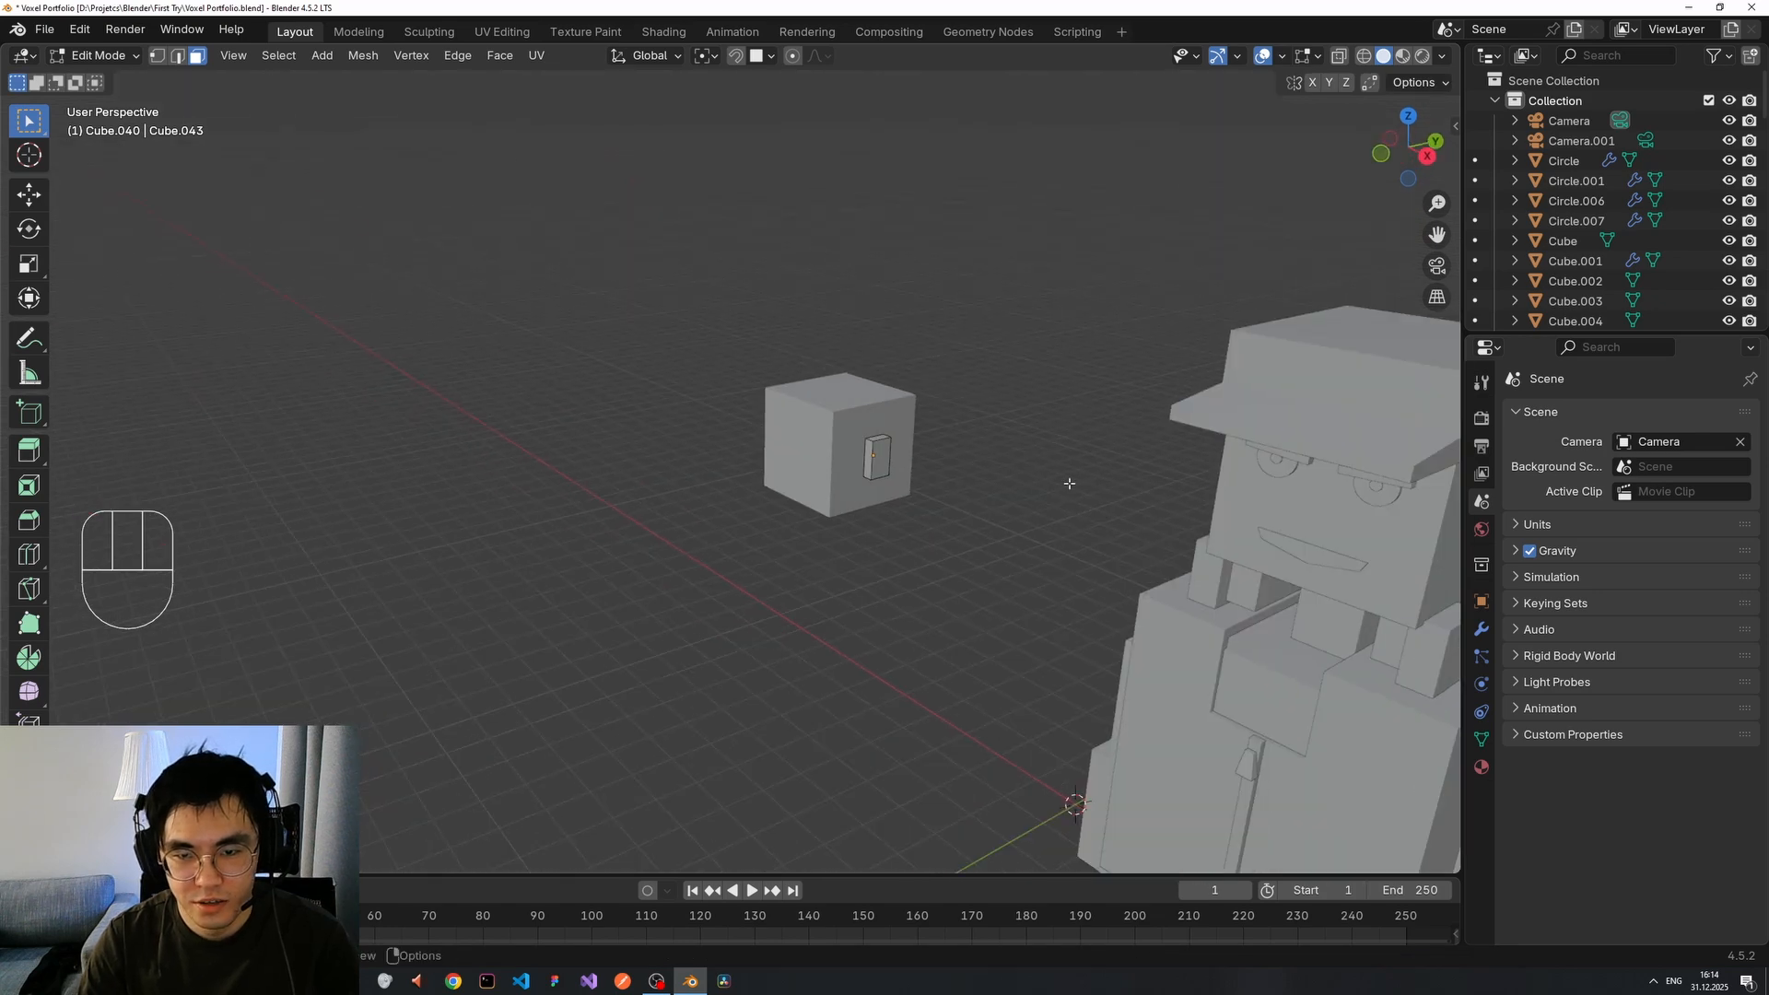
pyautogui.moveTo(1070, 483); pyautogui.dragTo(1017, 488, button='middle')
pyautogui.press('Tab')
pyautogui.moveTo(1094, 492)
pyautogui.mouseDown(button='middle')
pyautogui.moveTo(1296, 493)
pyautogui.moveTo(1128, 497)
pyautogui.mouseUp(button='middle')
# Clear the selection and orbit around the cube to look at the slab side.
pyautogui.click(1041, 502)
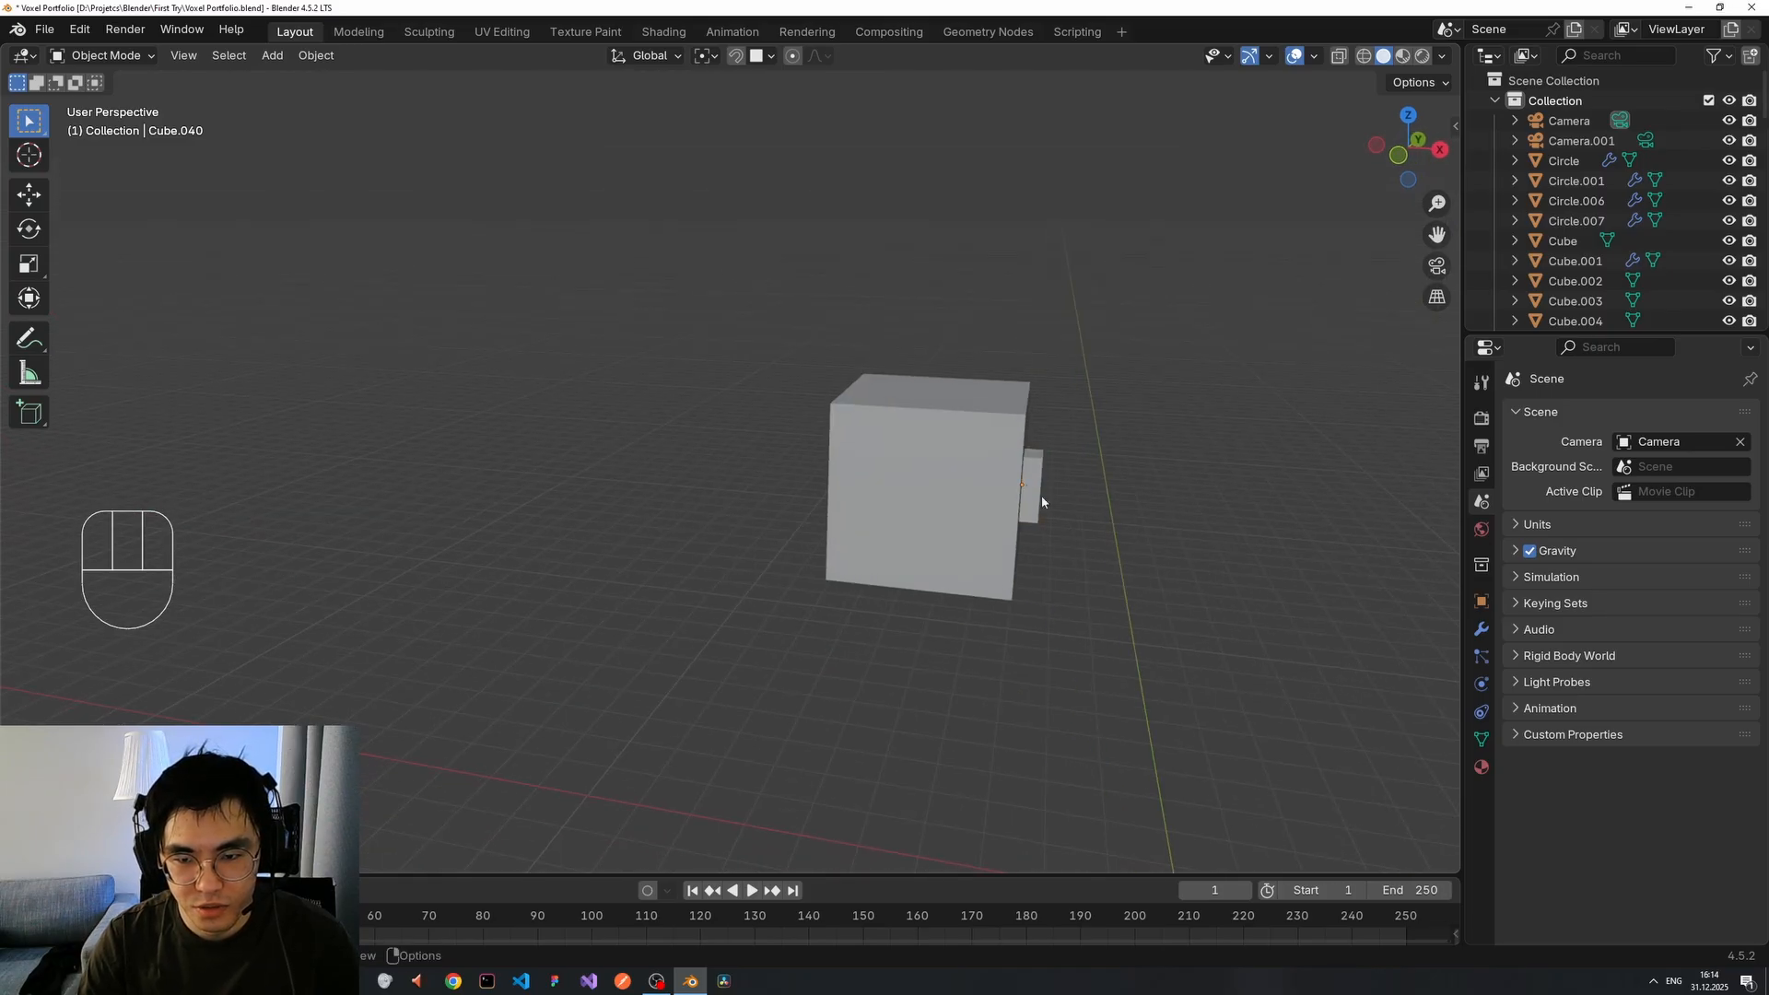
pyautogui.scroll(-3, 1087, 512)
pyautogui.scroll(2, 1077, 544)
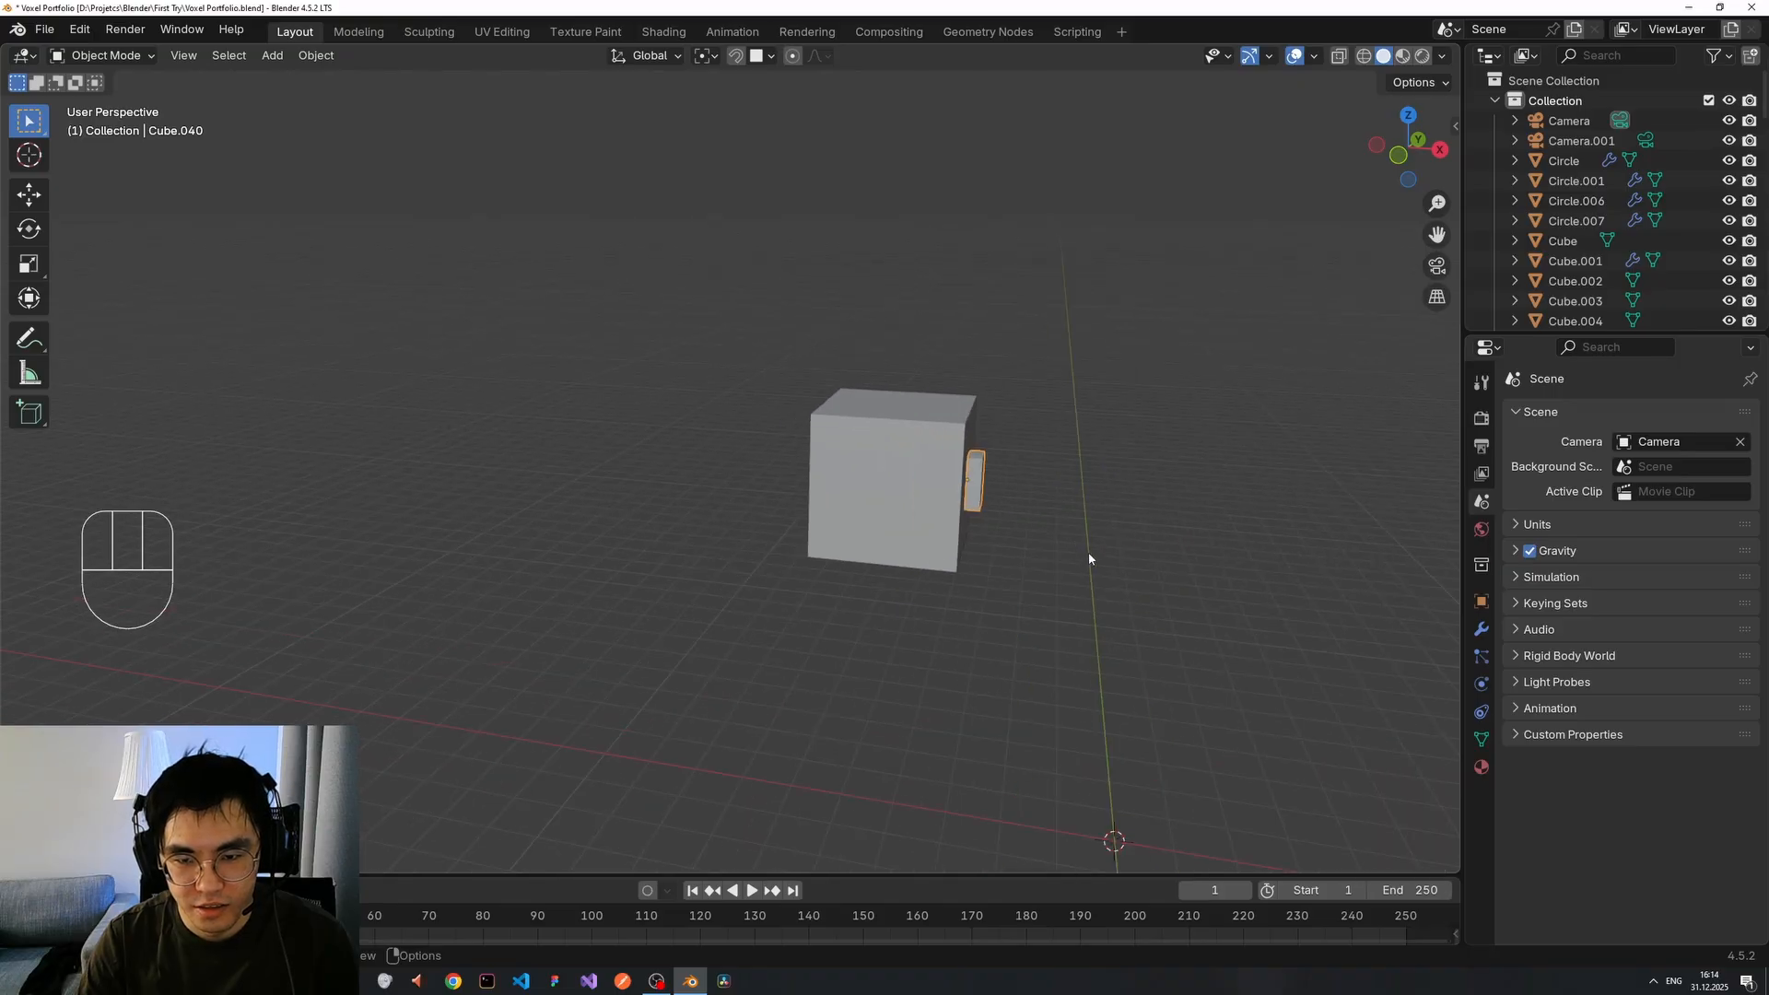
pyautogui.scroll(-2, 1088, 556)
pyautogui.scroll(1, 1078, 541)
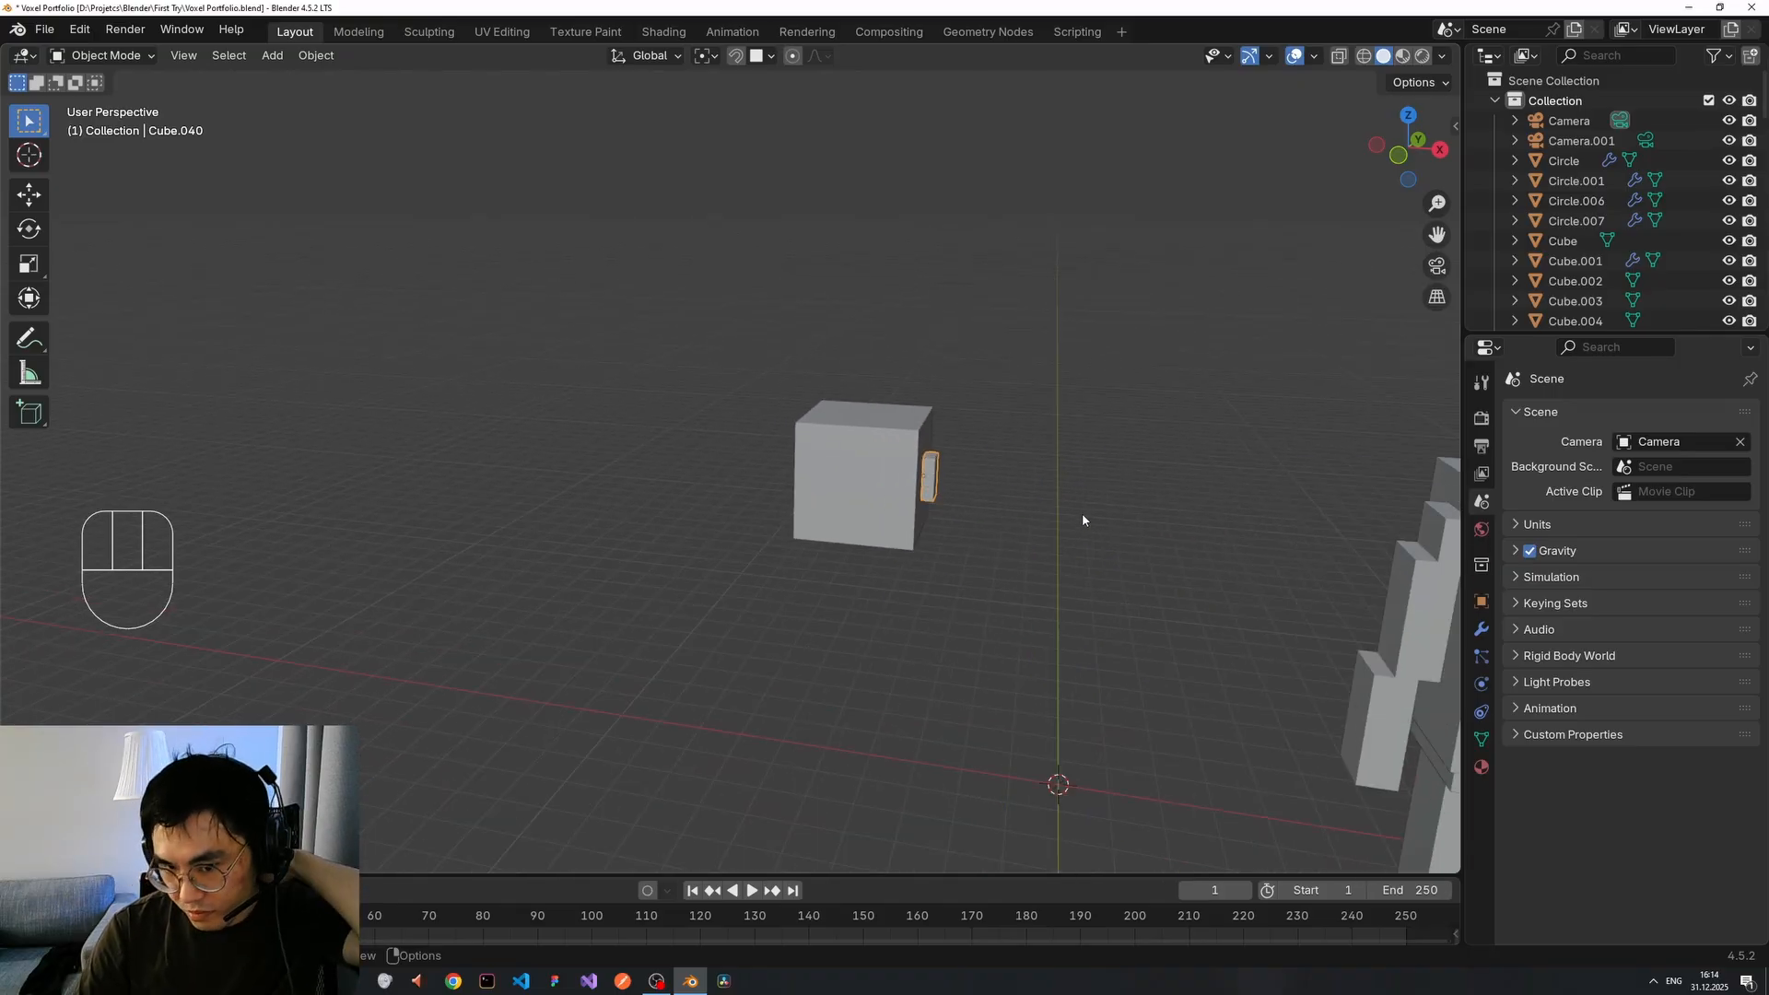
pyautogui.moveTo(1039, 513); pyautogui.dragTo(1039, 522, button='middle')
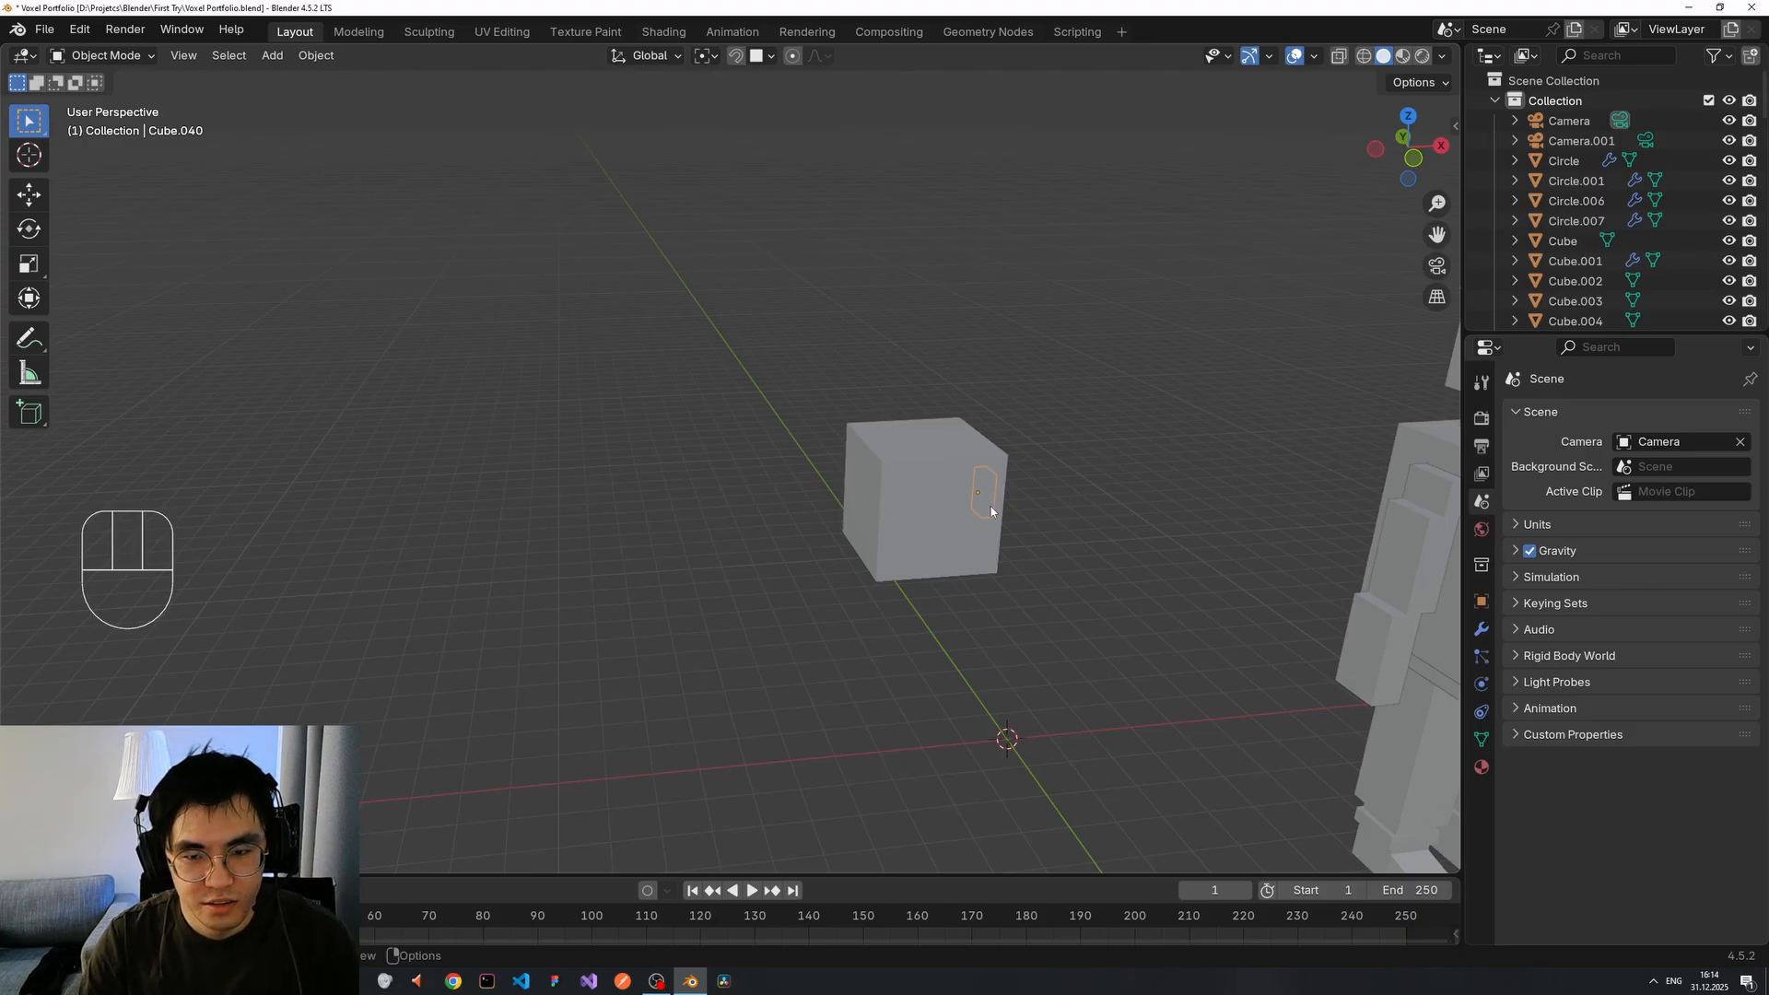
pyautogui.moveTo(991, 505); pyautogui.dragTo(1047, 523, button='middle')
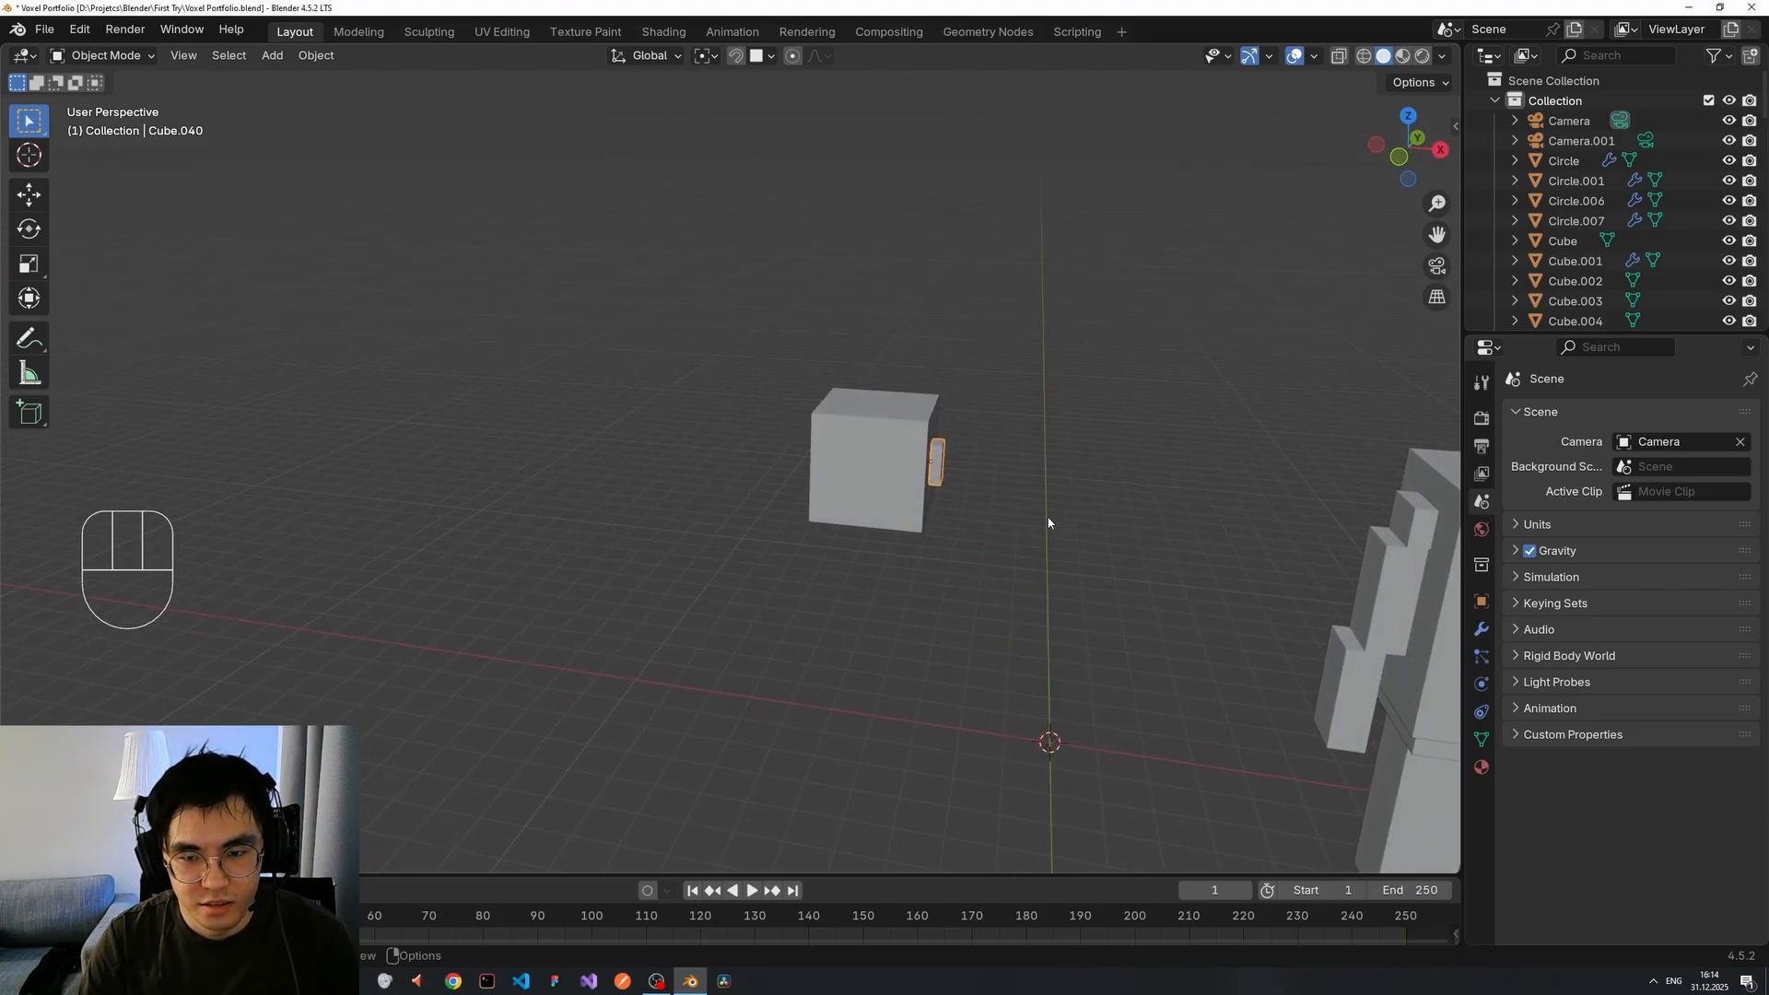
pyautogui.scroll(4, 1041, 497)
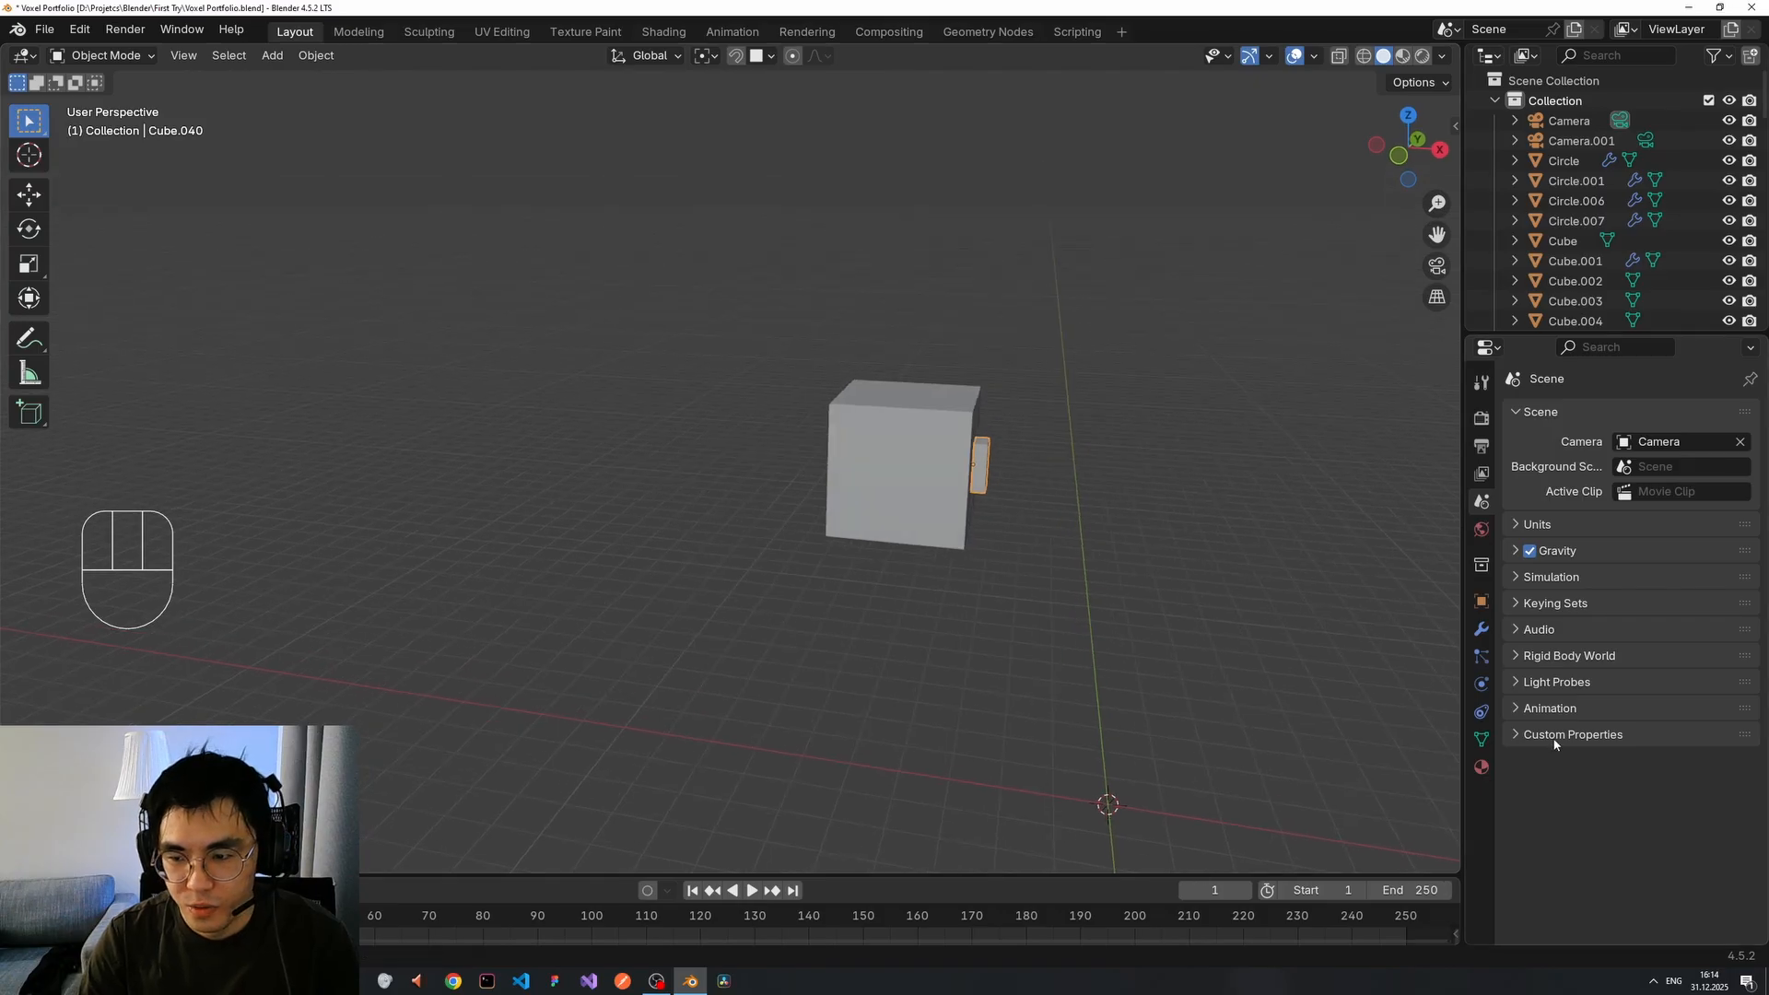
# Show the slab's Modifier Properties and open the Add Modifier menu.
pyautogui.click(1481, 739)
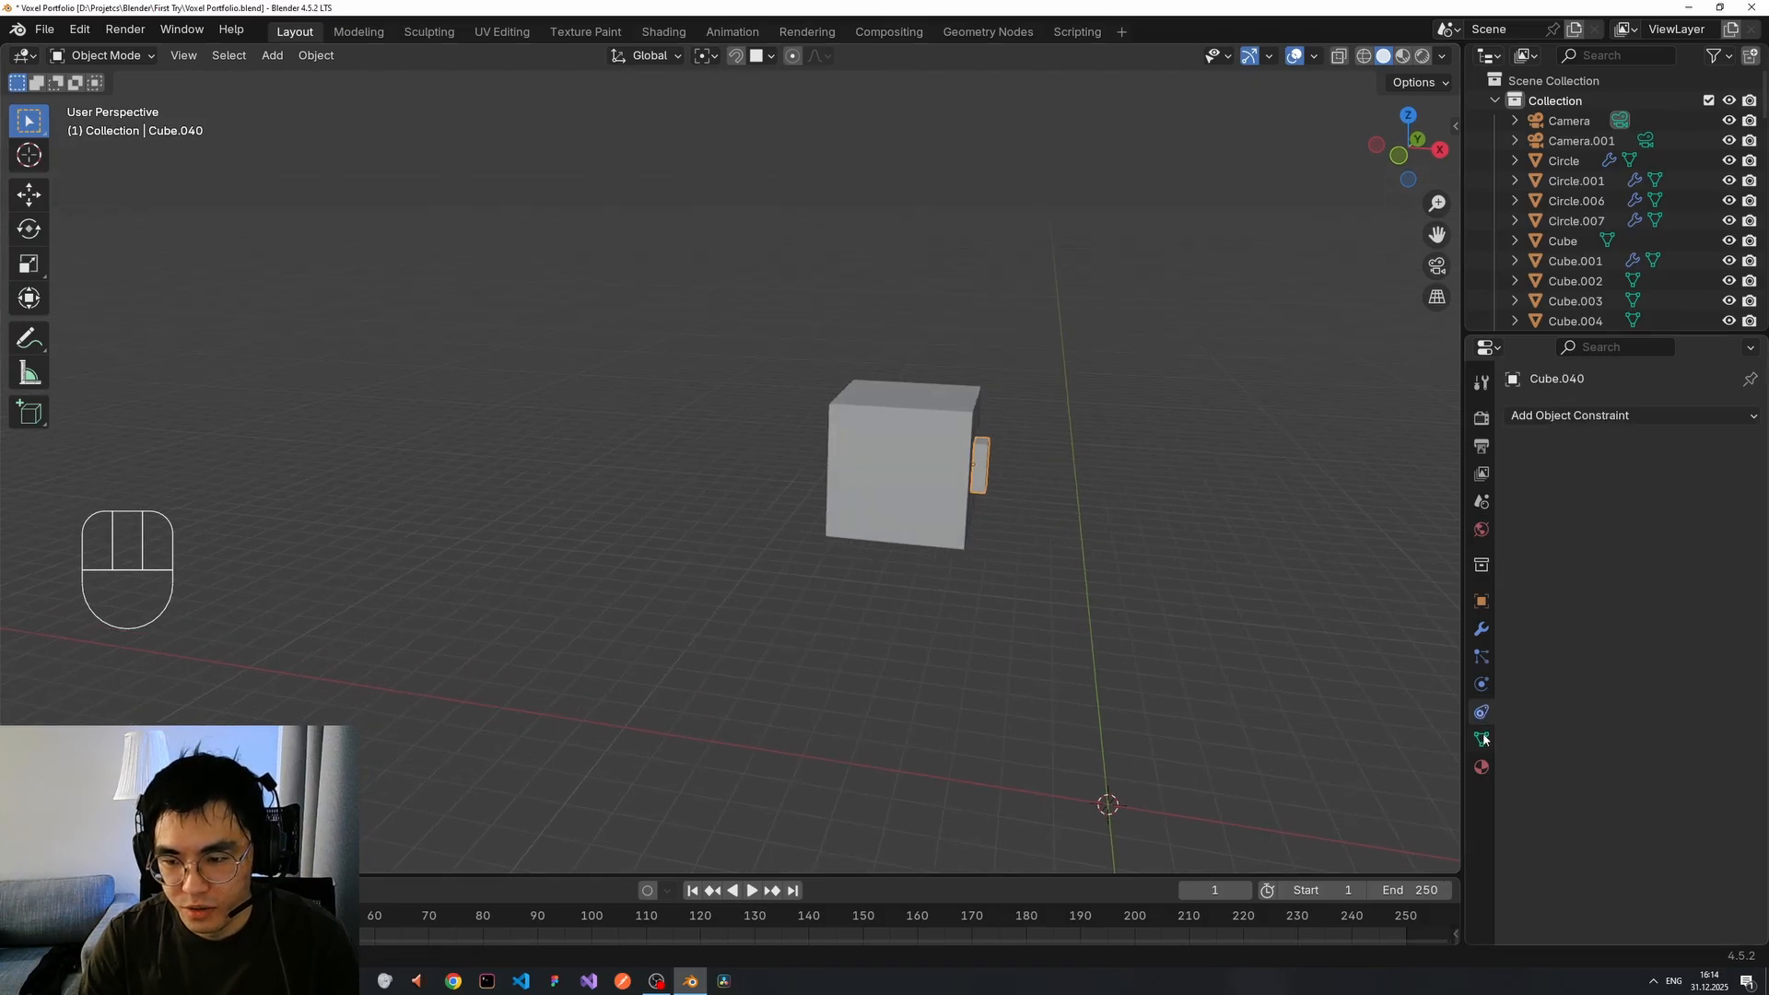
pyautogui.click(1481, 711)
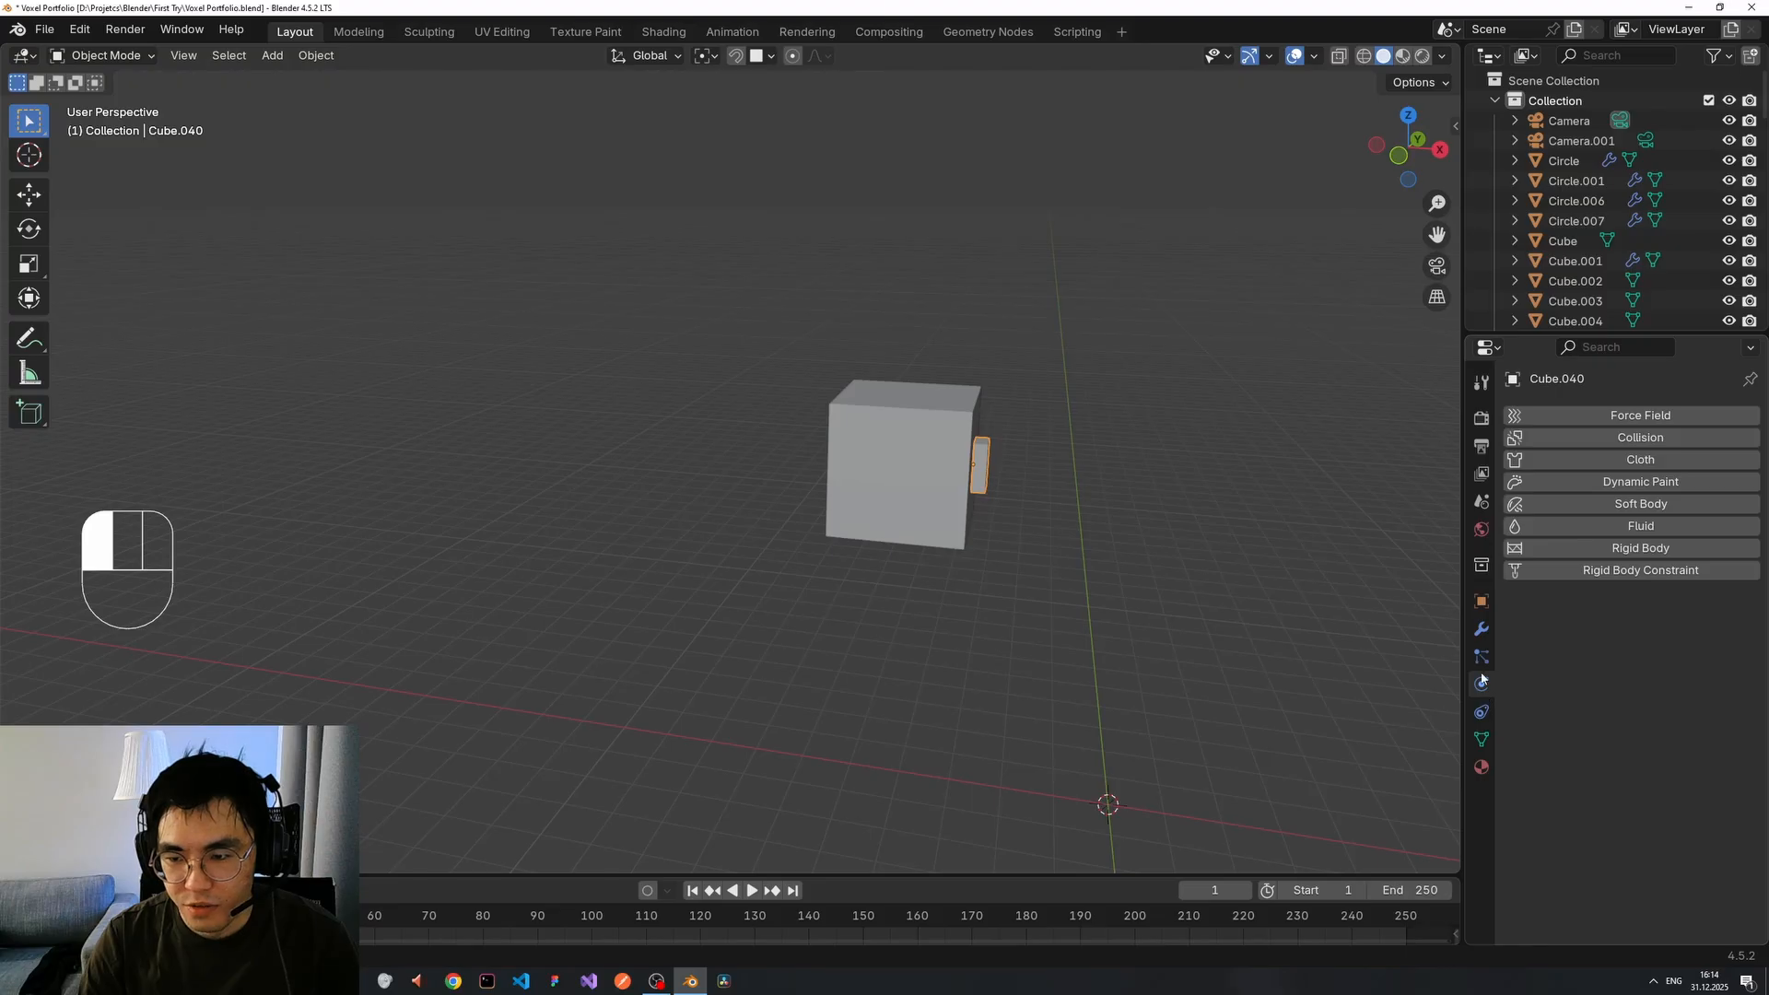
pyautogui.click(1480, 630)
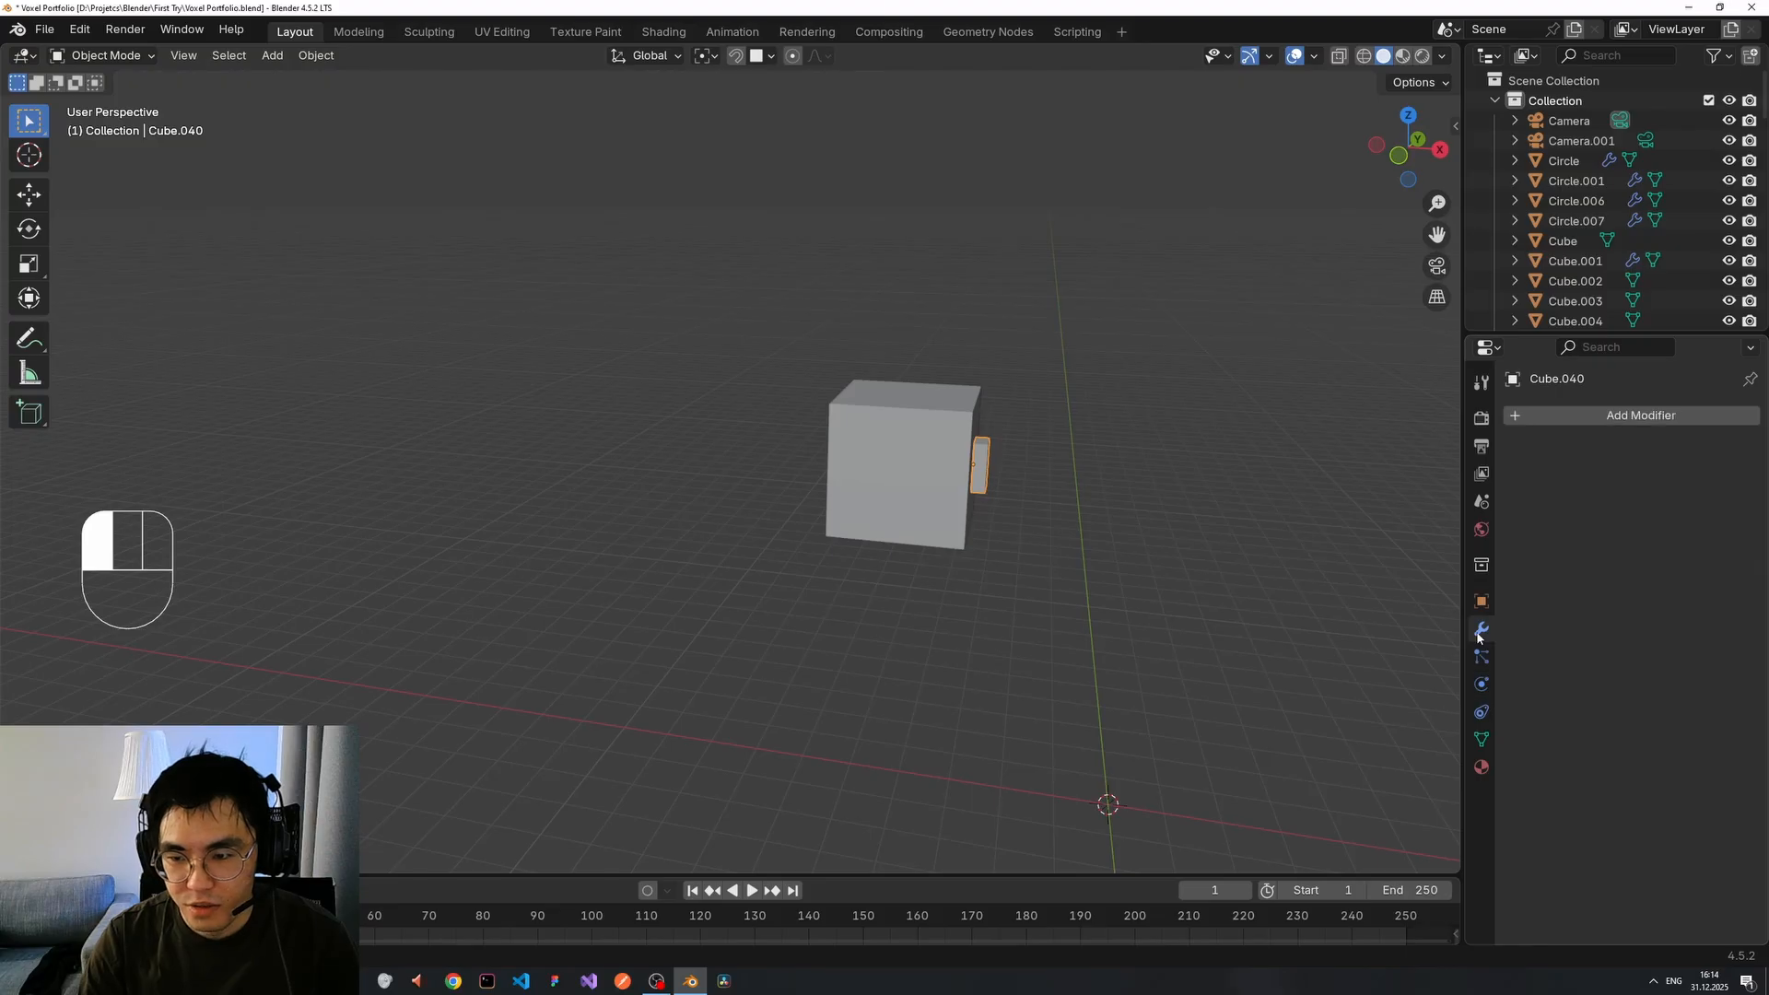
pyautogui.click(1586, 419)
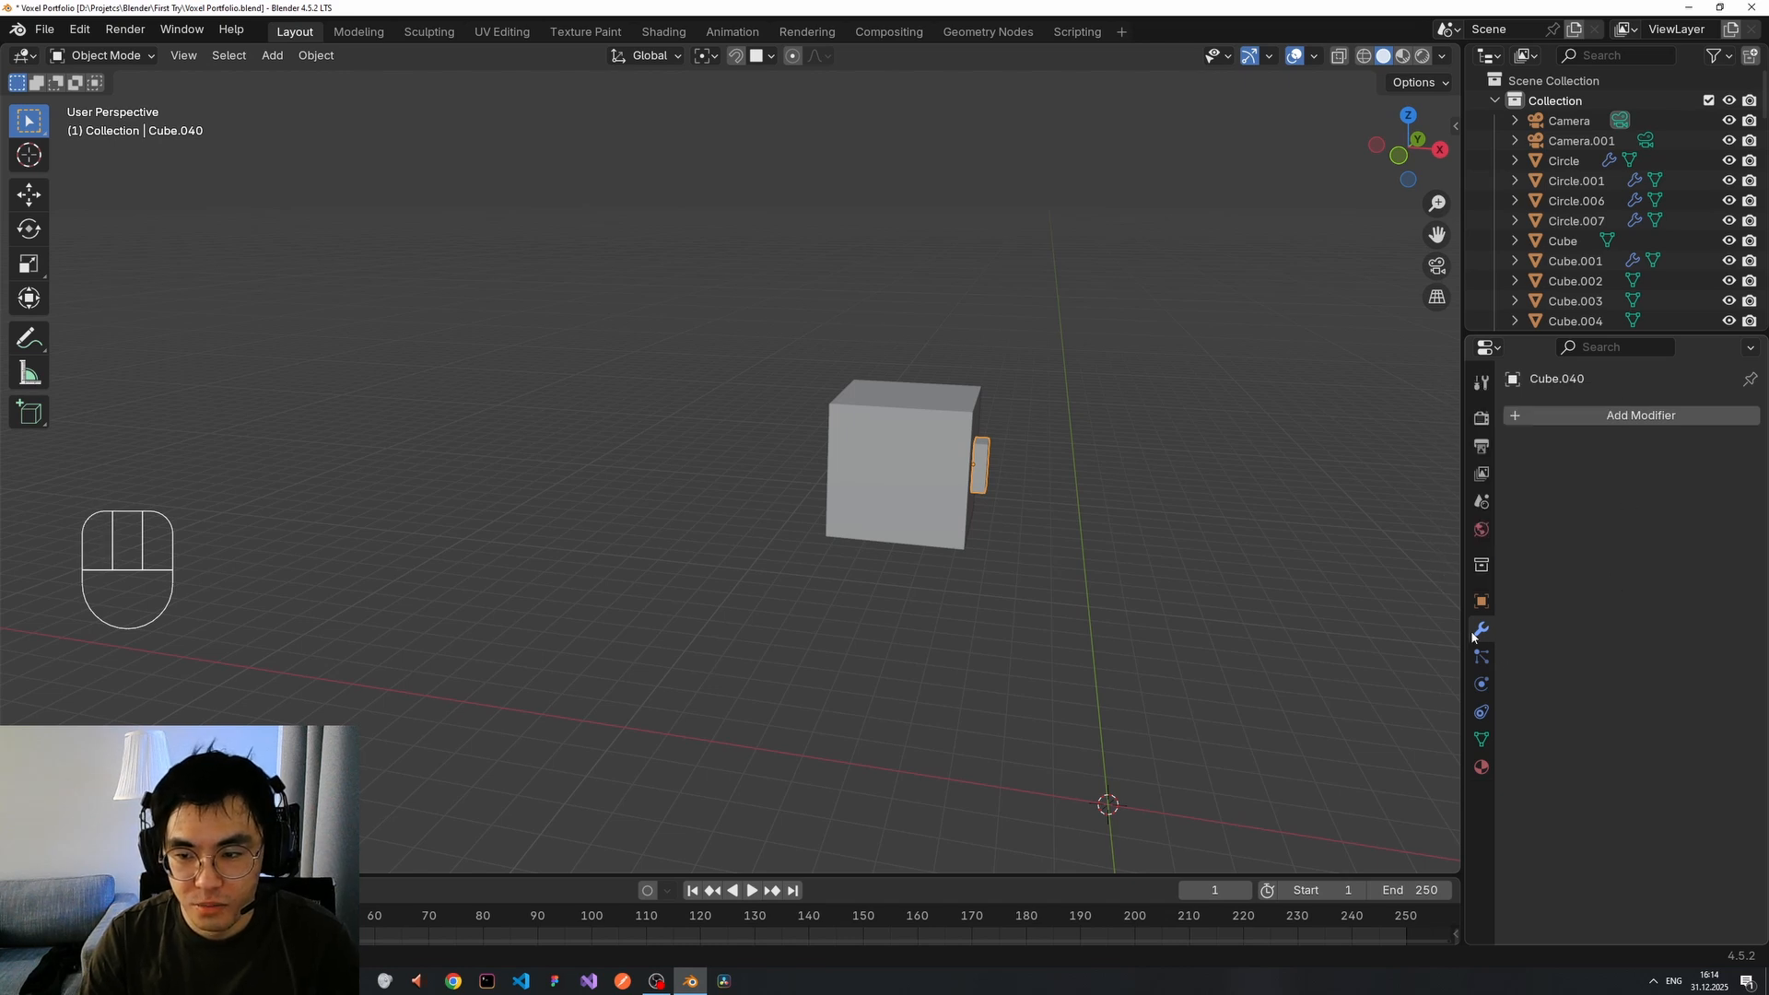
pyautogui.click(1586, 416)
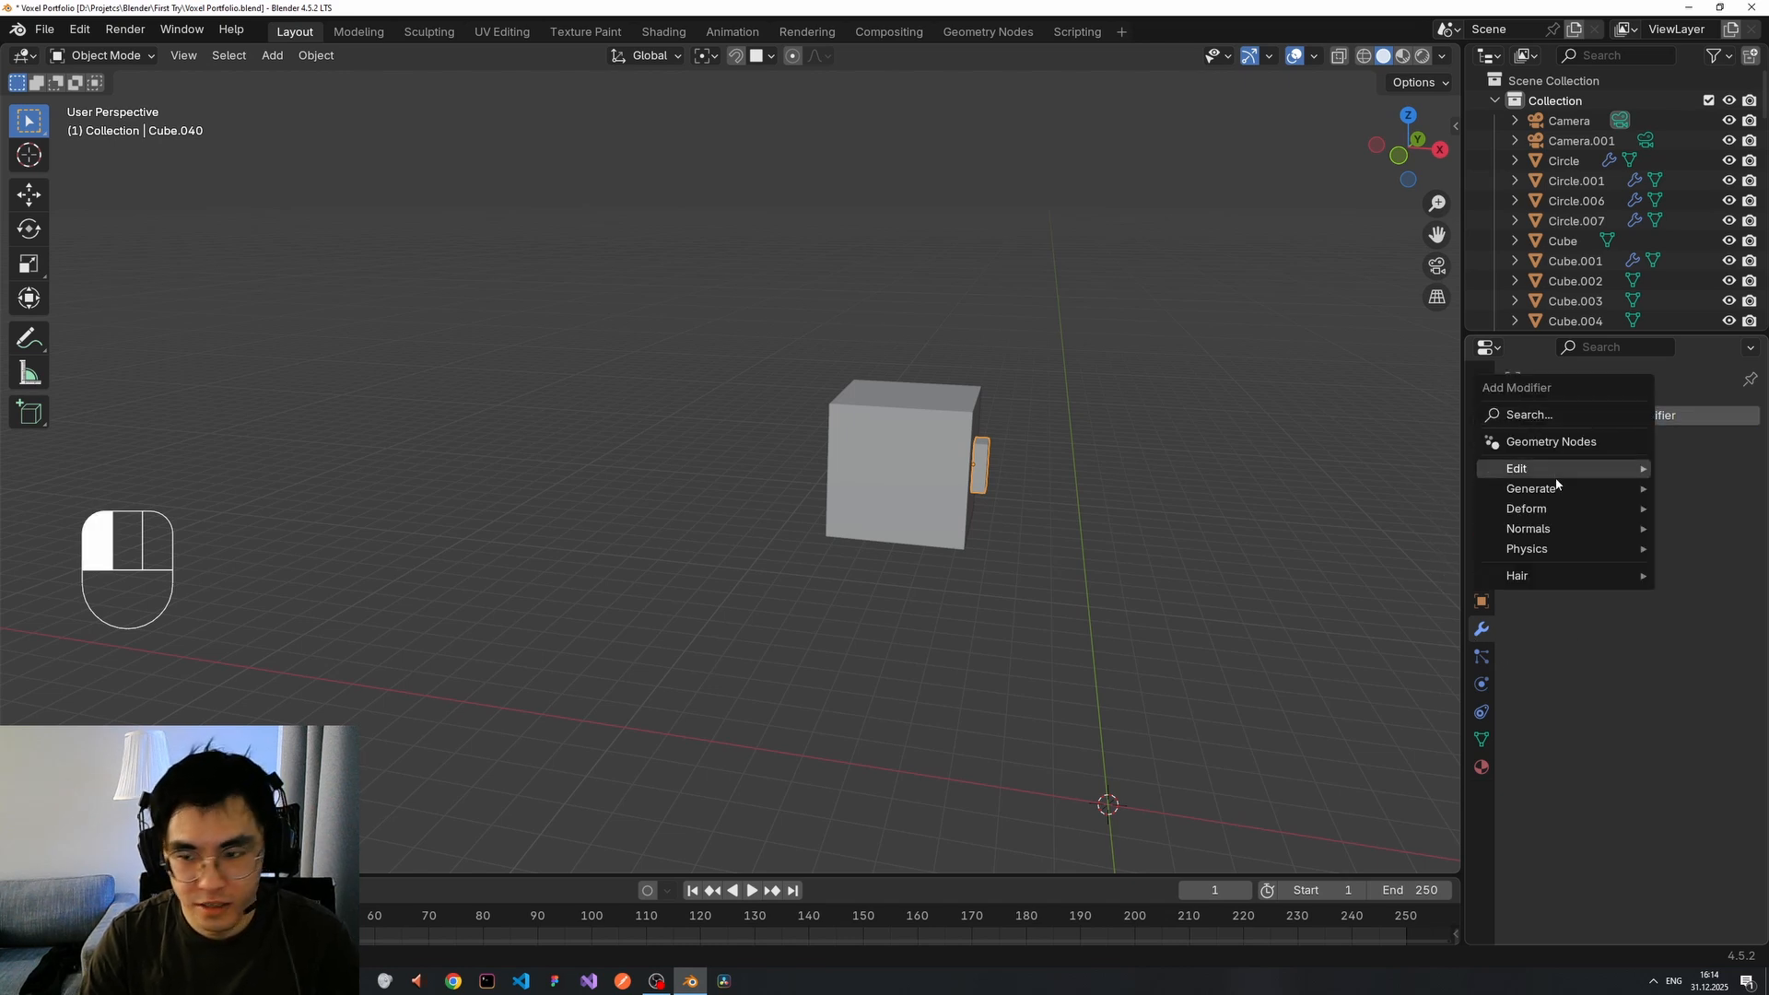
# Add a Mirror modifier to the slab Cube.040 by searching 'mirr'.
pyautogui.click(1545, 410)
pyautogui.write('mirro')
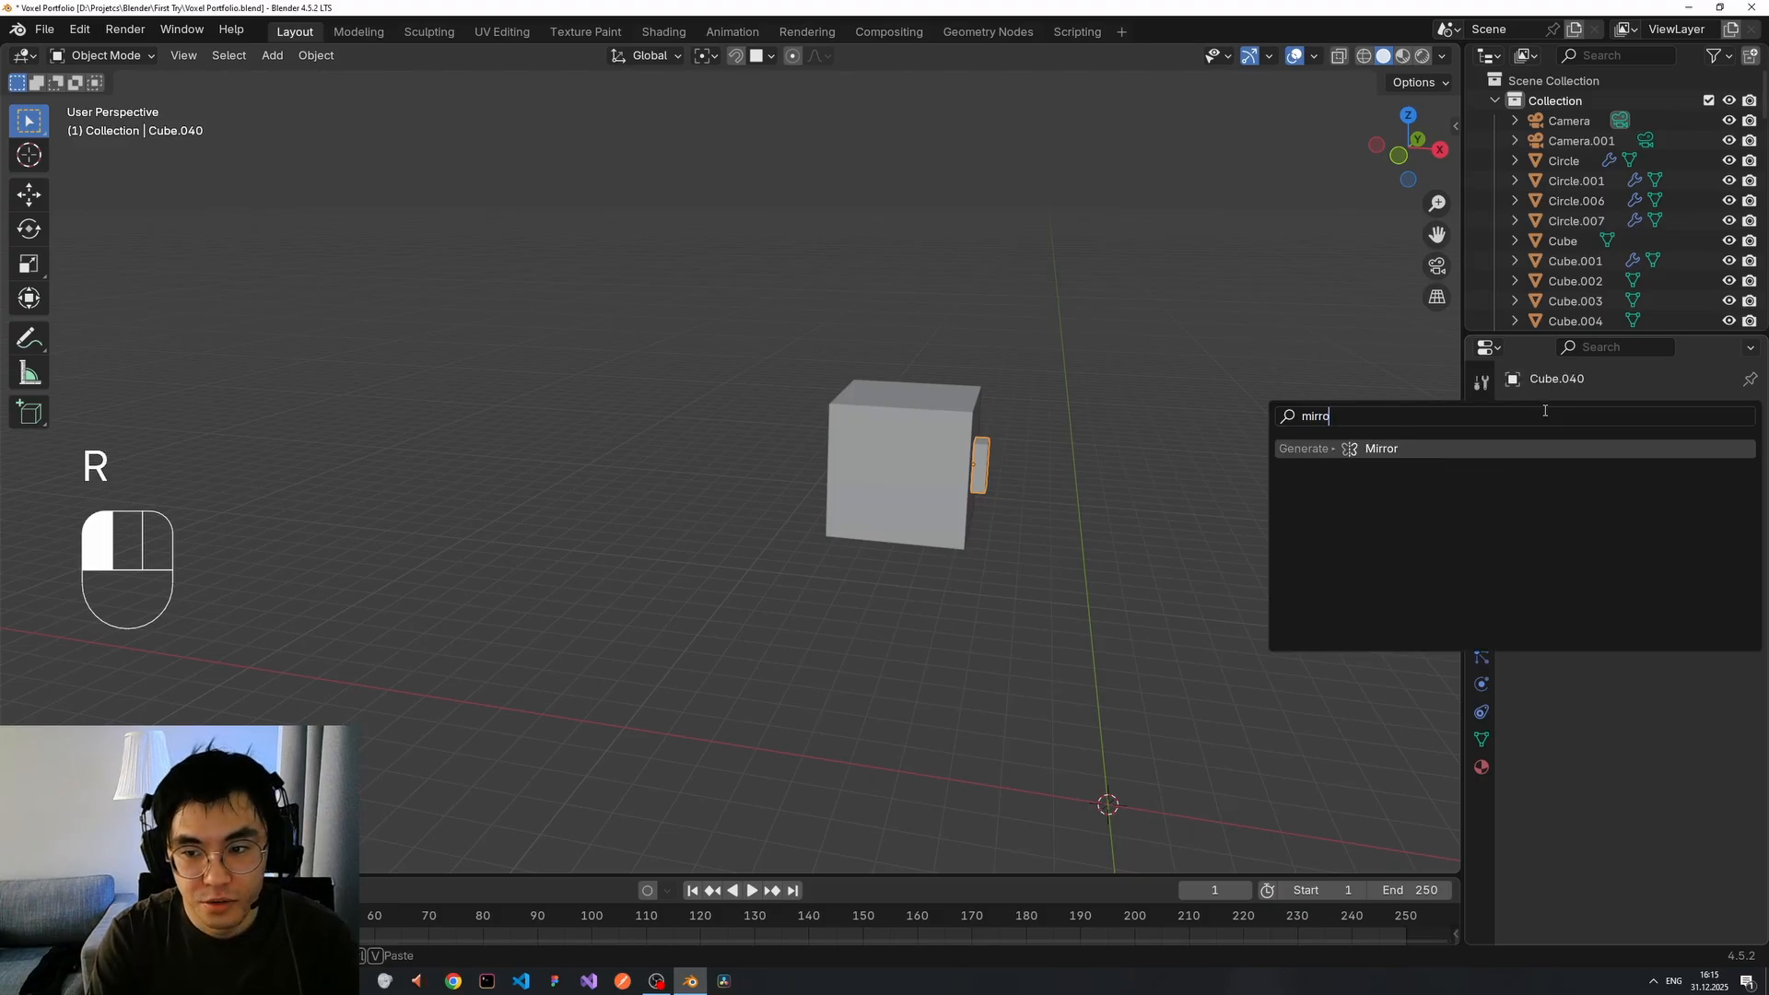
pyautogui.press('Return')
pyautogui.scroll(6, 993, 500)
pyautogui.scroll(-3, 1212, 519)
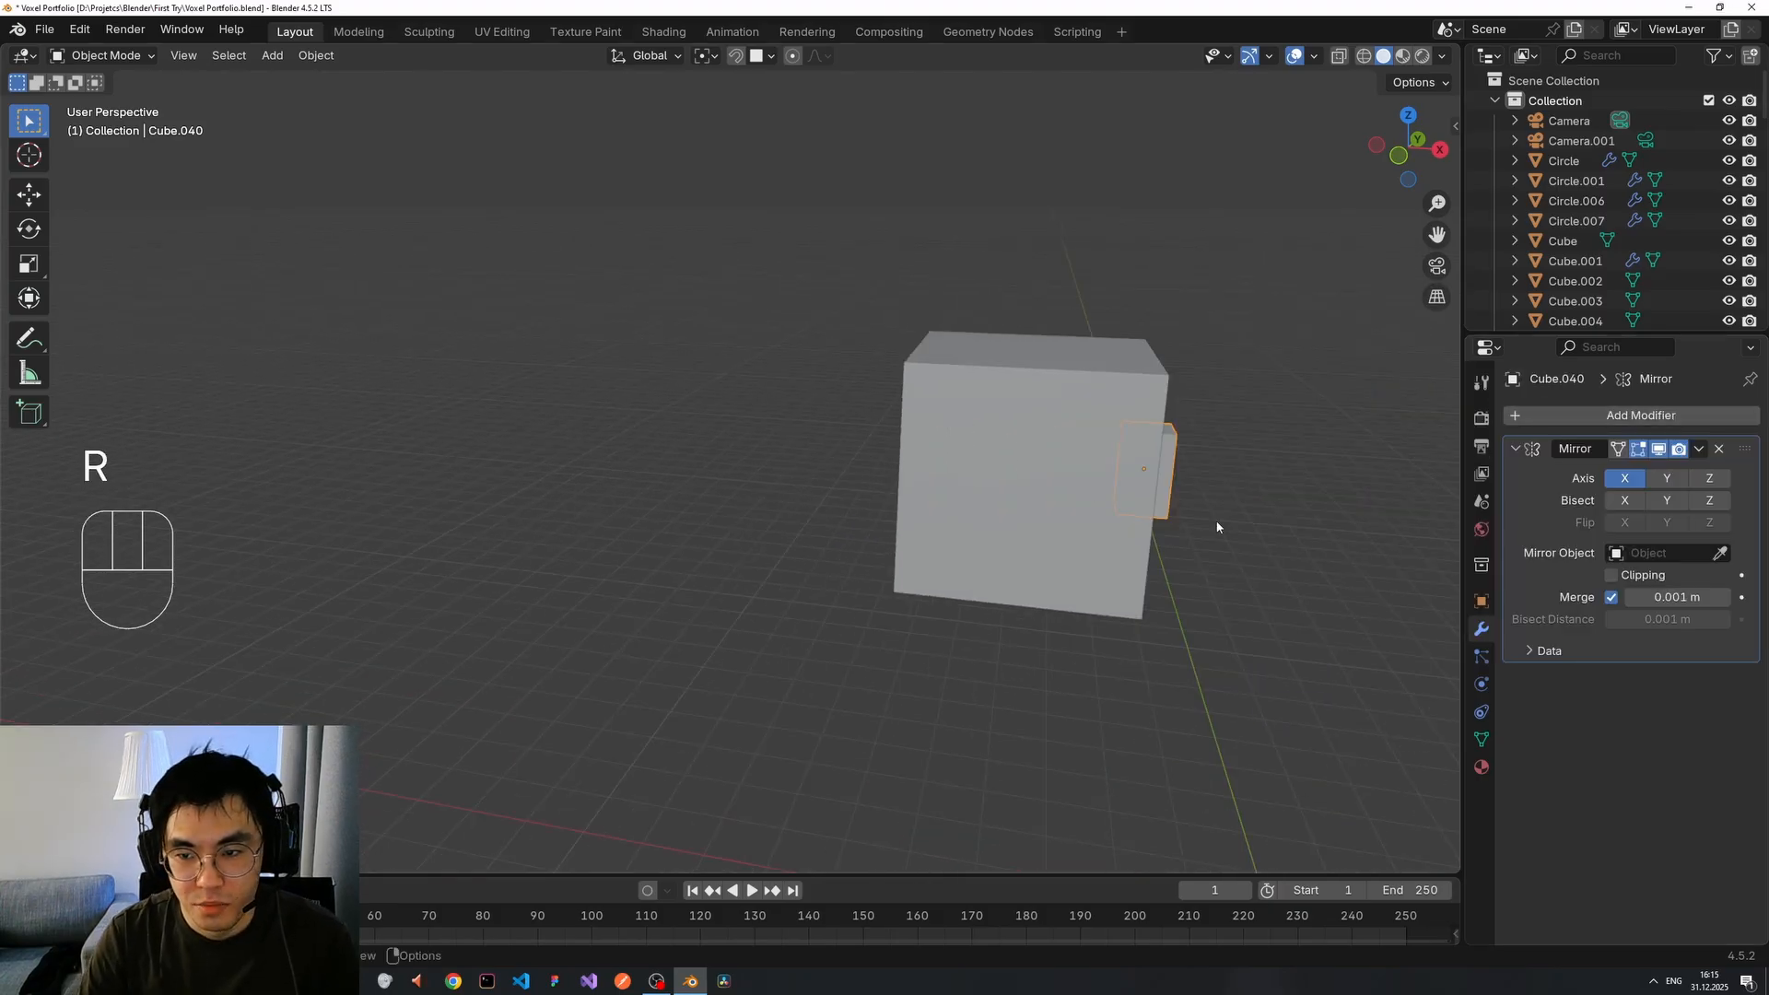
pyautogui.keyDown('shift'); pyautogui.moveTo(1214, 519); pyautogui.dragTo(1140, 497, button='middle'); pyautogui.keyUp('shift')
pyautogui.scroll(1, 1140, 491)
pyautogui.scroll(-2, 1124, 477)
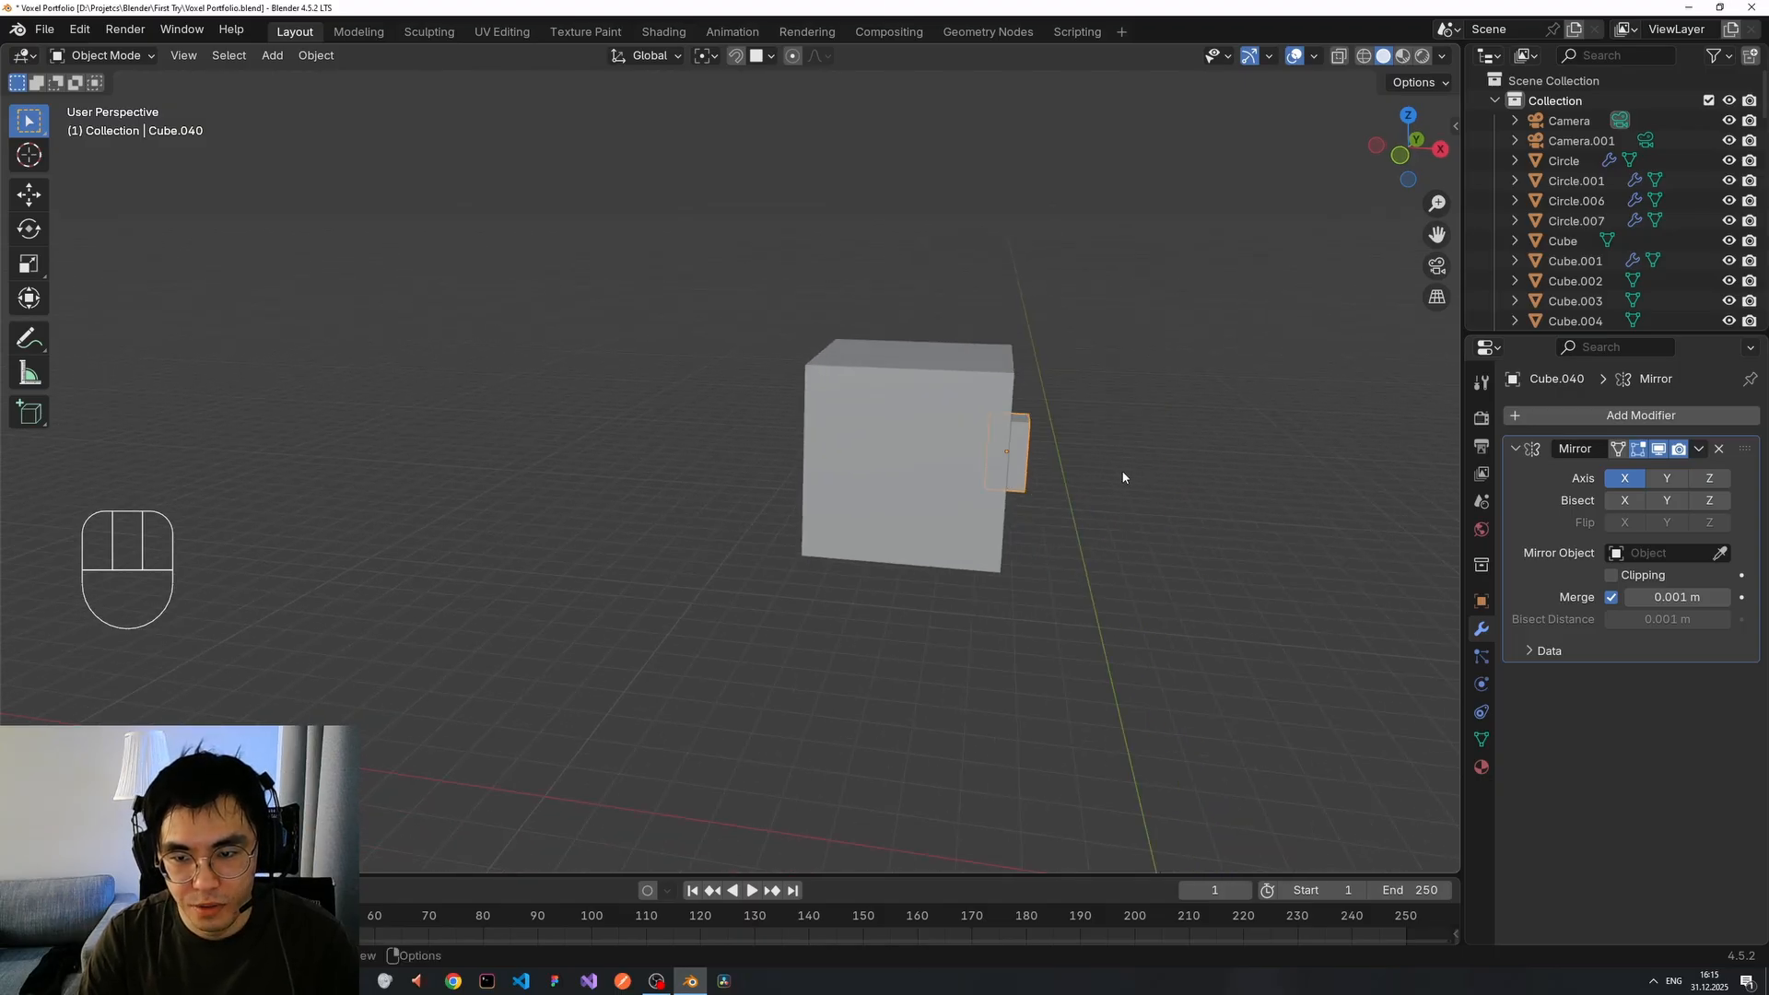
pyautogui.scroll(1, 1087, 470)
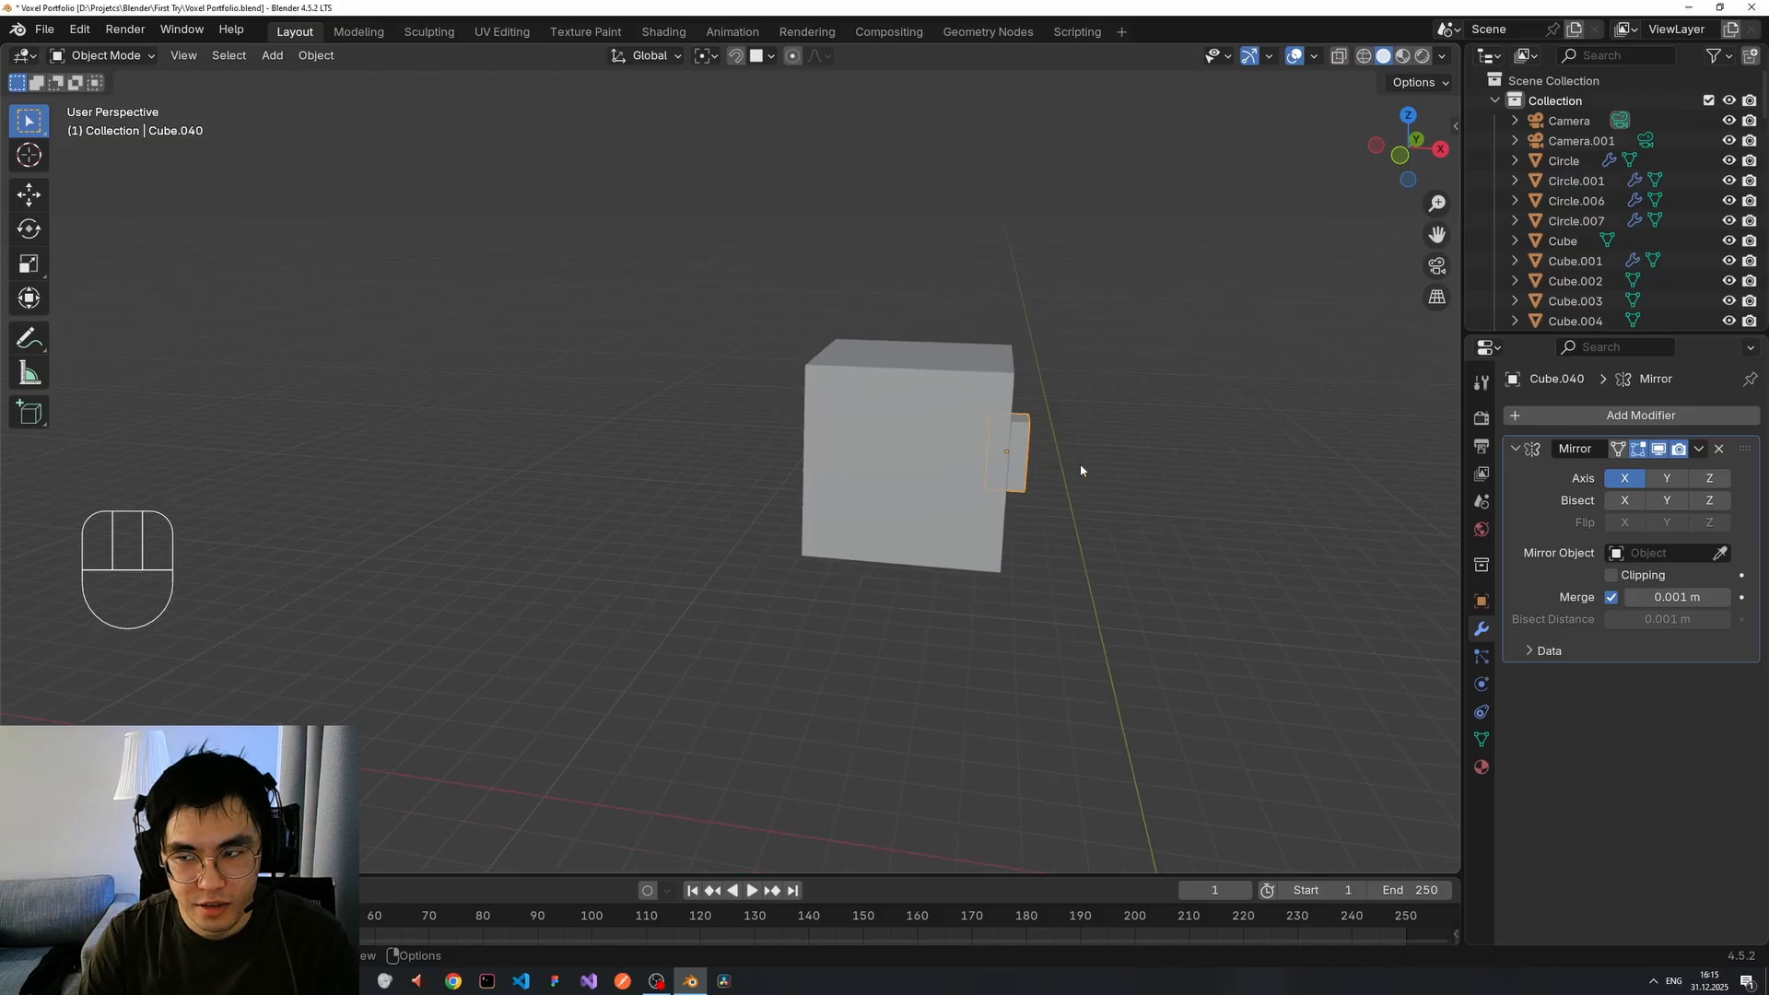
pyautogui.scroll(1, 1081, 469)
pyautogui.scroll(-1, 1081, 470)
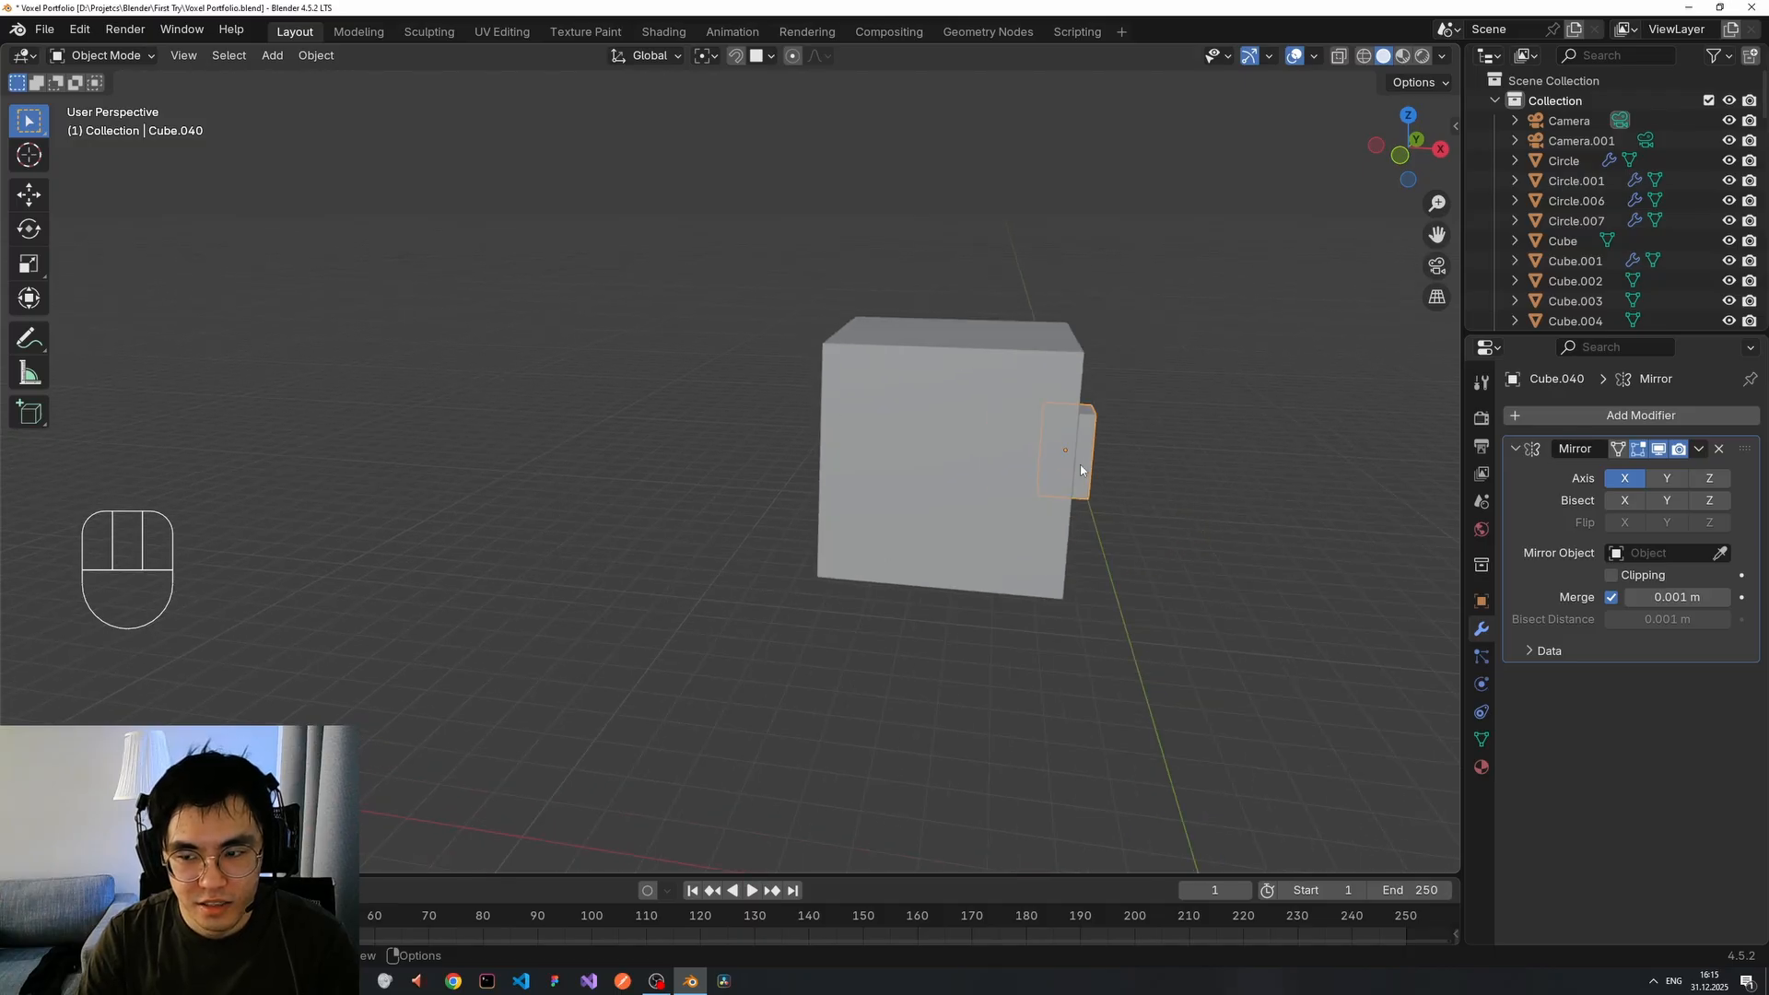
pyautogui.scroll(1, 1080, 470)
pyautogui.scroll(-1, 1080, 470)
pyautogui.scroll(1, 1080, 470)
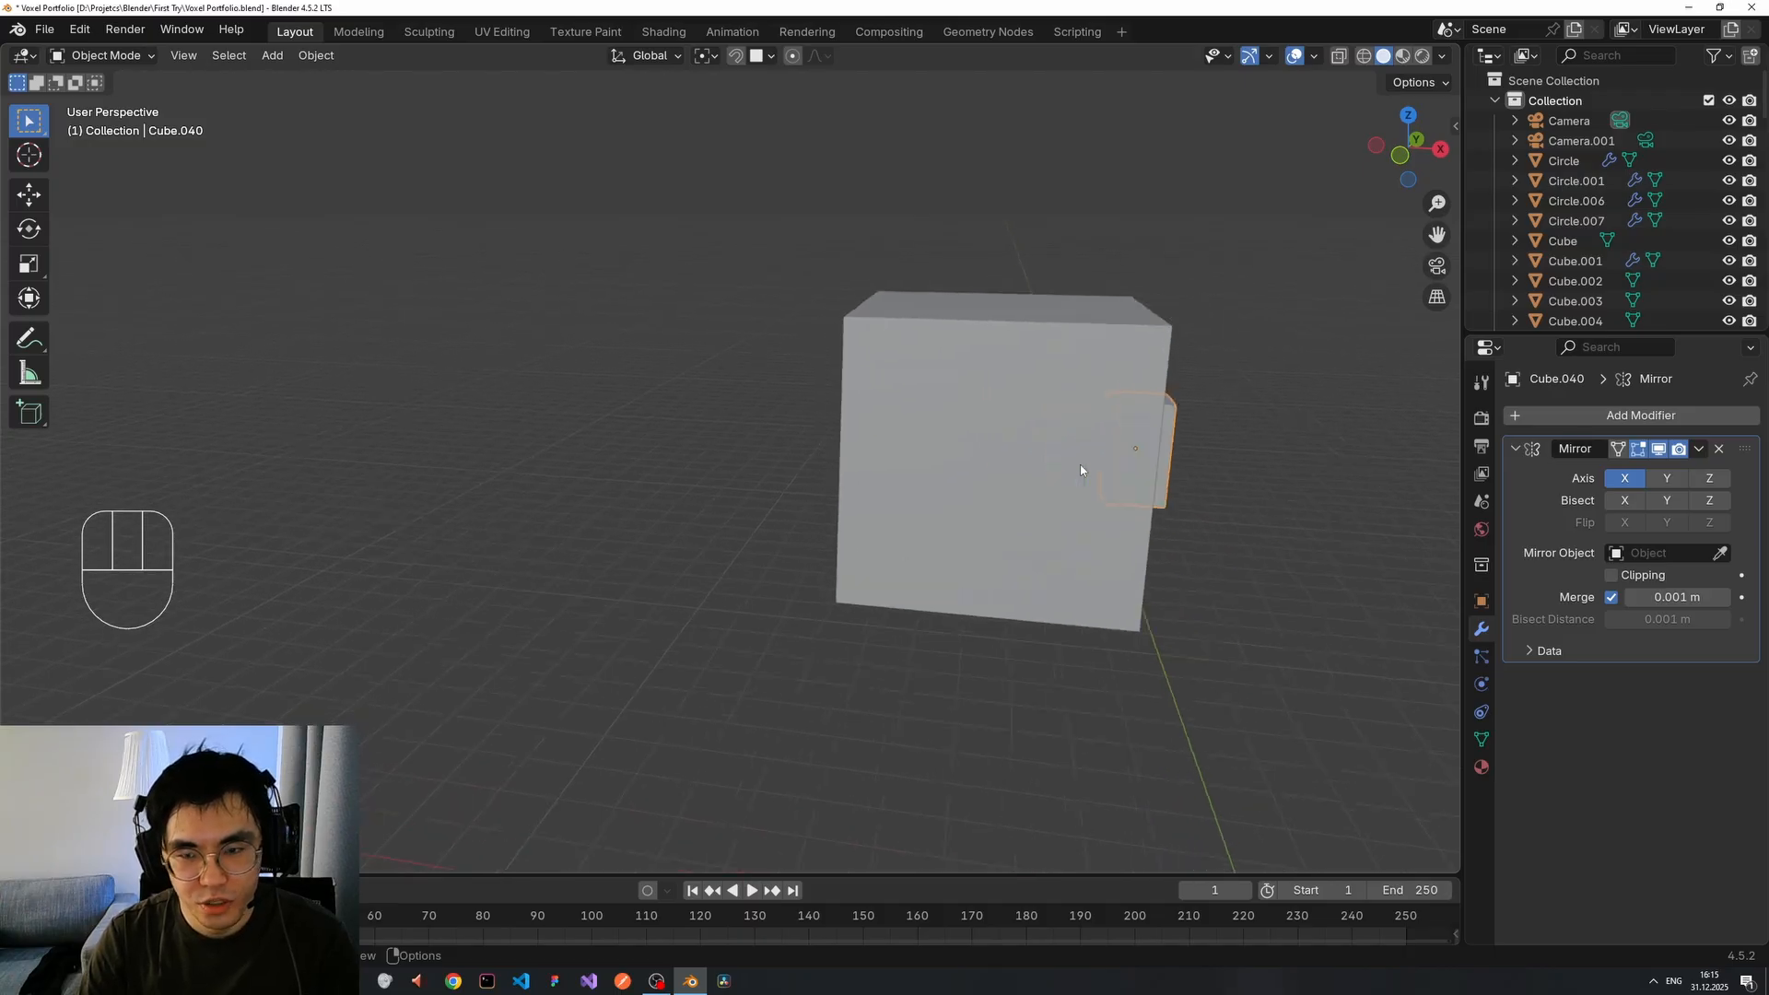
pyautogui.scroll(-1, 1081, 470)
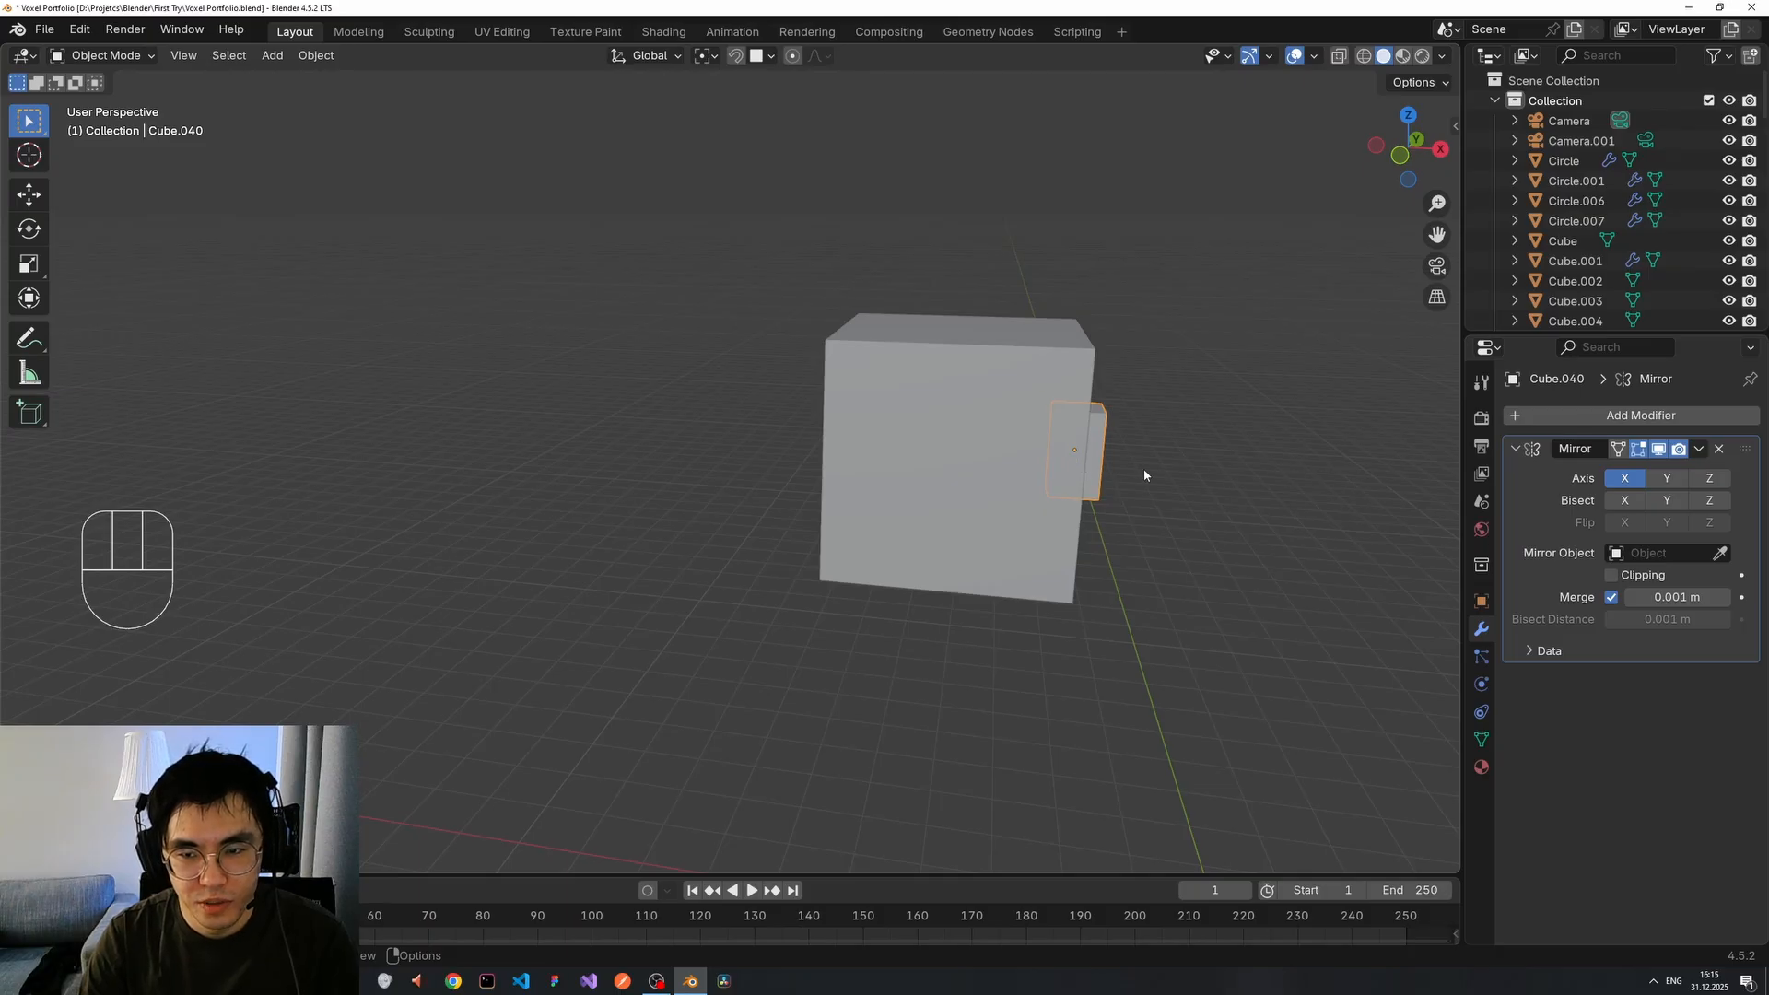
# Set the Mirror Object to the big cube Cube.009 with the eyedropper.
pyautogui.click(1721, 553)
pyautogui.click(949, 418)
pyautogui.moveTo(1184, 454); pyautogui.dragTo(1192, 458, button='middle')
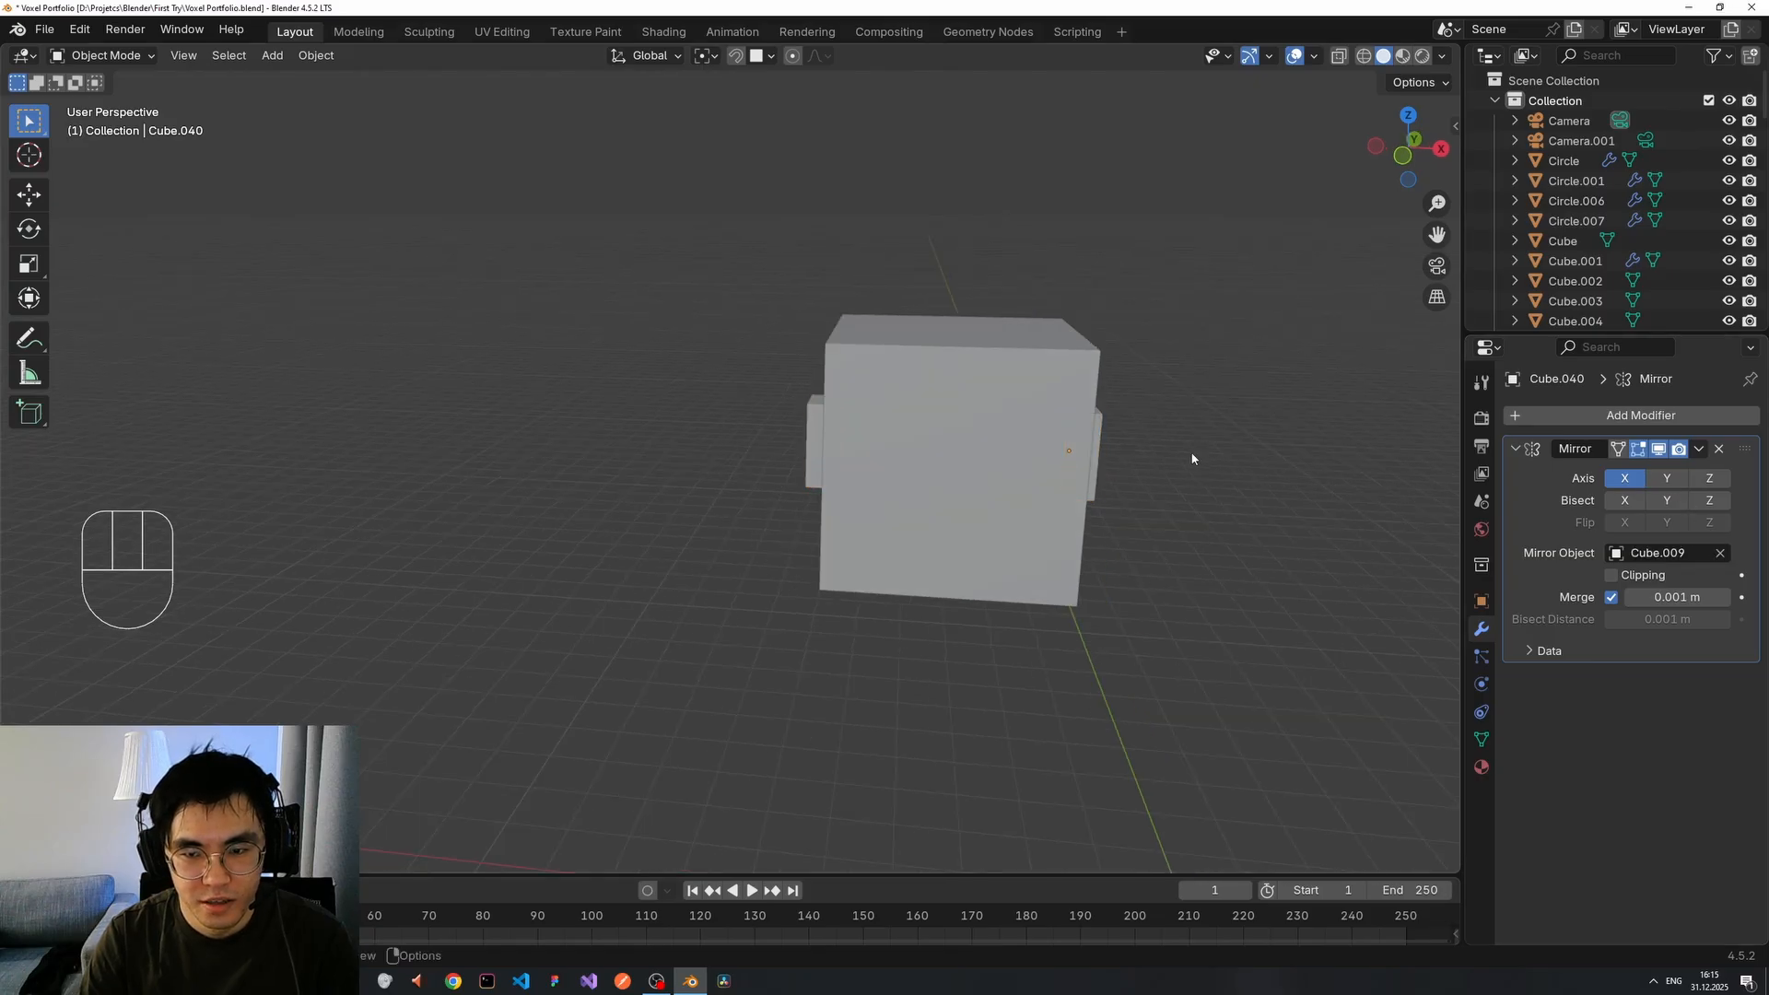
pyautogui.scroll(-2, 1192, 457)
# Grab the slab Cube.040 to check its mirrored partner follows, then cancel so both stay put.
pyautogui.click(793, 447)
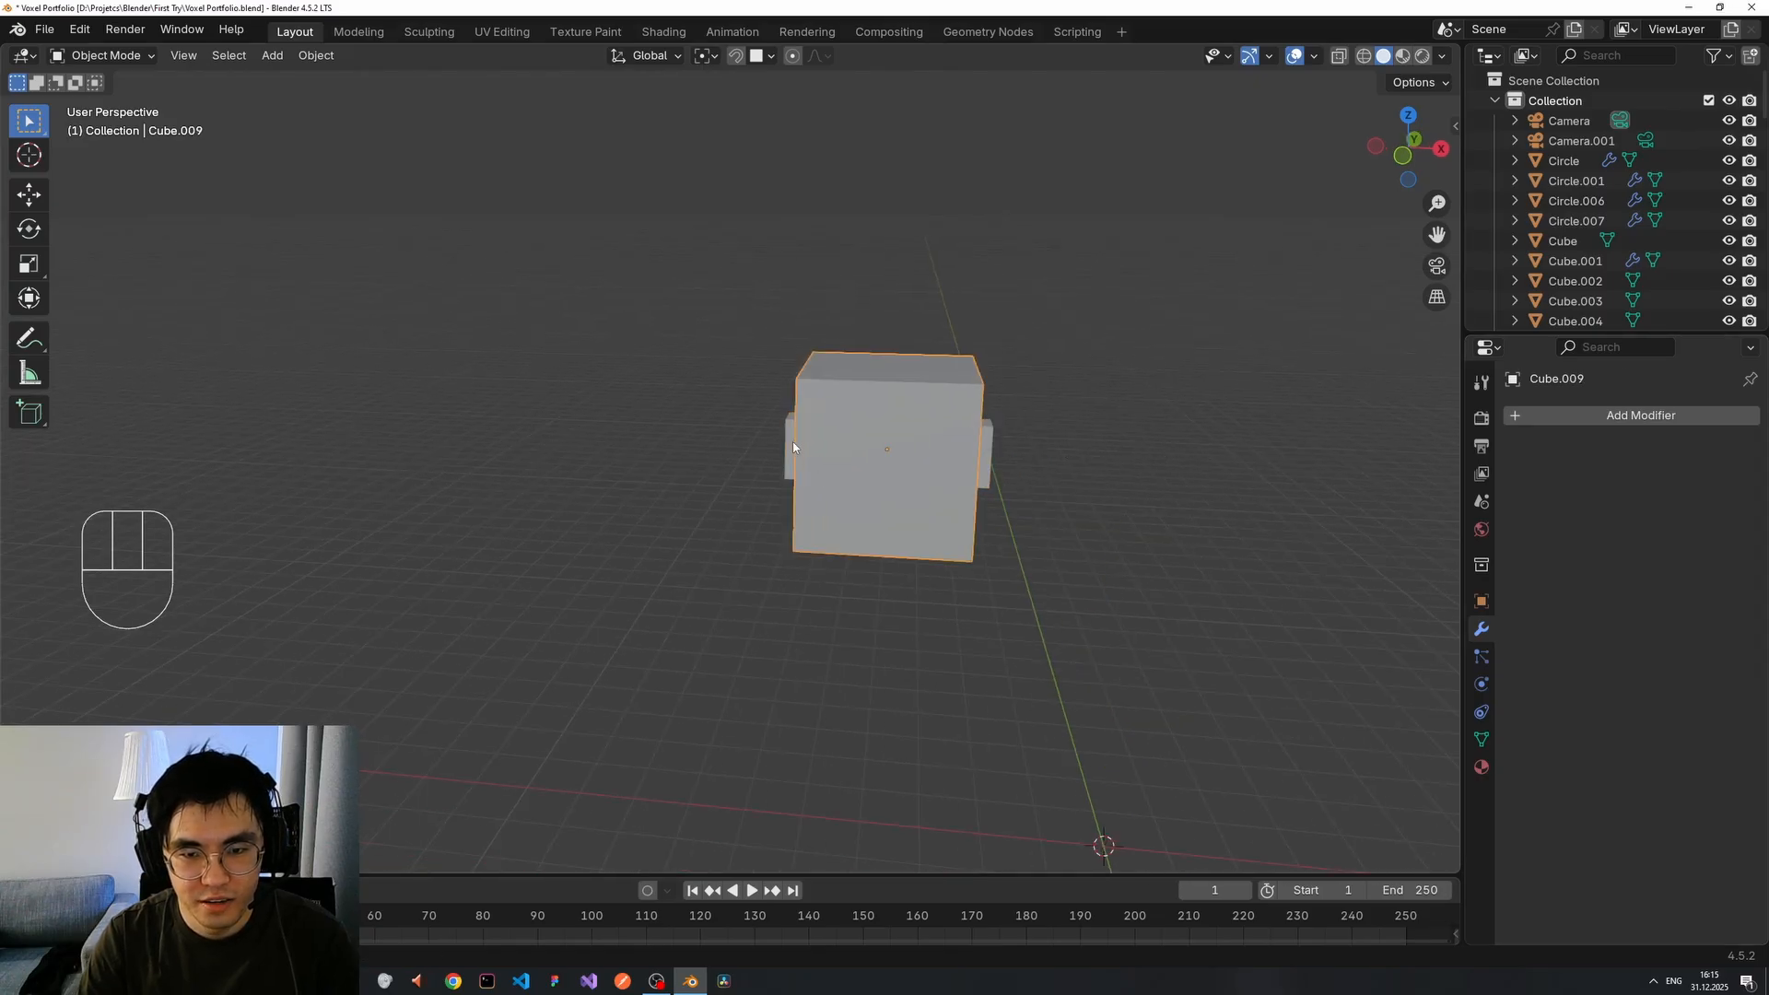
pyautogui.click(792, 447)
pyautogui.press('g')
pyautogui.rightClick(932, 450)
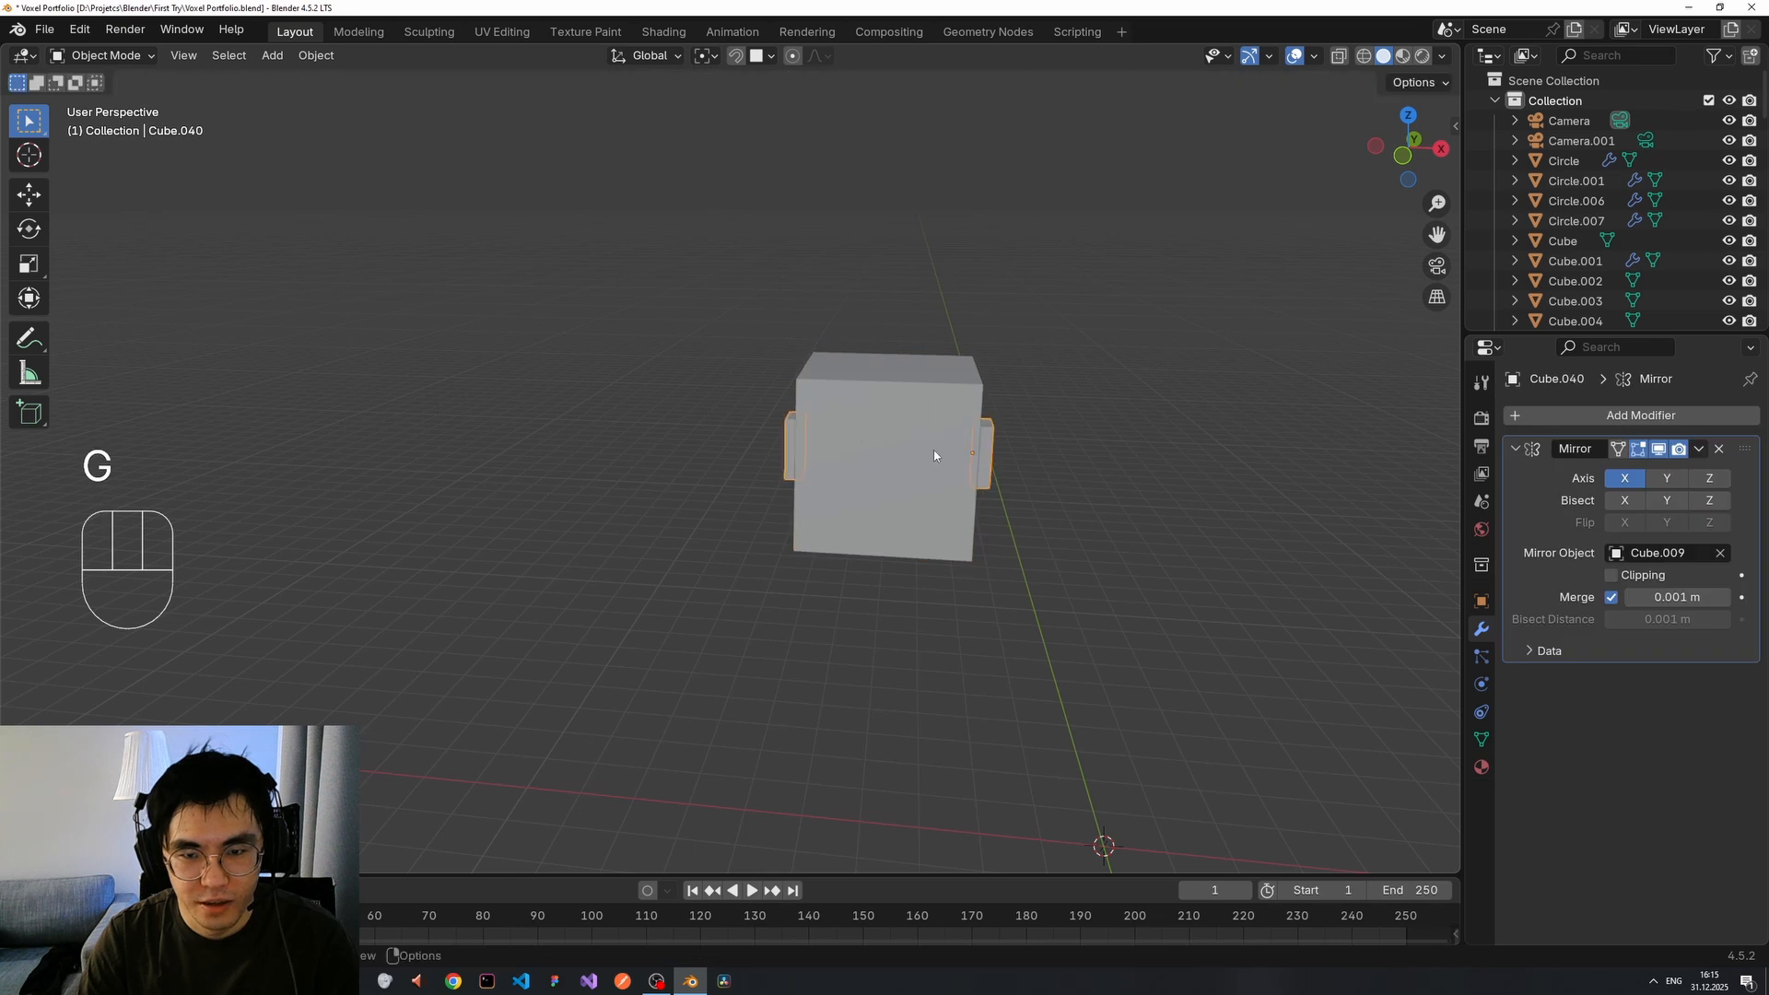
pyautogui.moveTo(982, 457); pyautogui.dragTo(648, 451, button='middle')
pyautogui.press('g')
# Zoom out and box-select every part of the voxel character.
pyautogui.scroll(-5, 1202, 474)
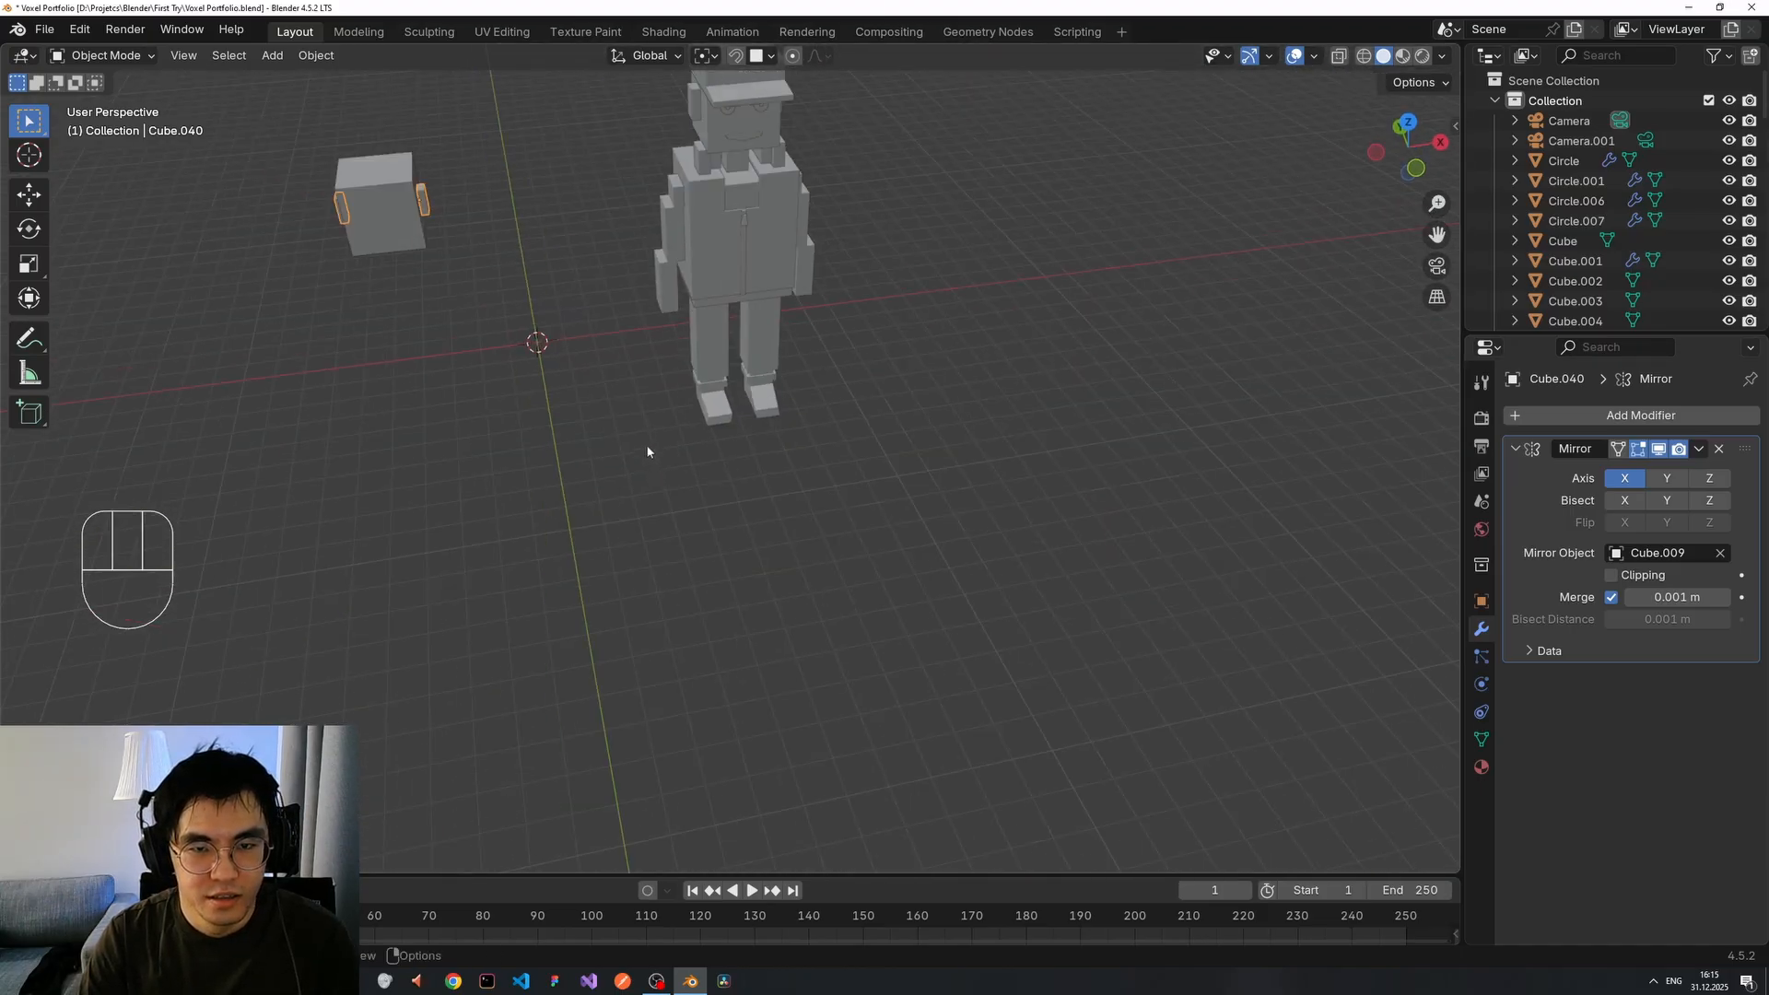
pyautogui.scroll(-4, 647, 451)
pyautogui.moveTo(675, 238); pyautogui.dragTo(858, 505)
pyautogui.moveTo(815, 443); pyautogui.dragTo(783, 378, button='middle')
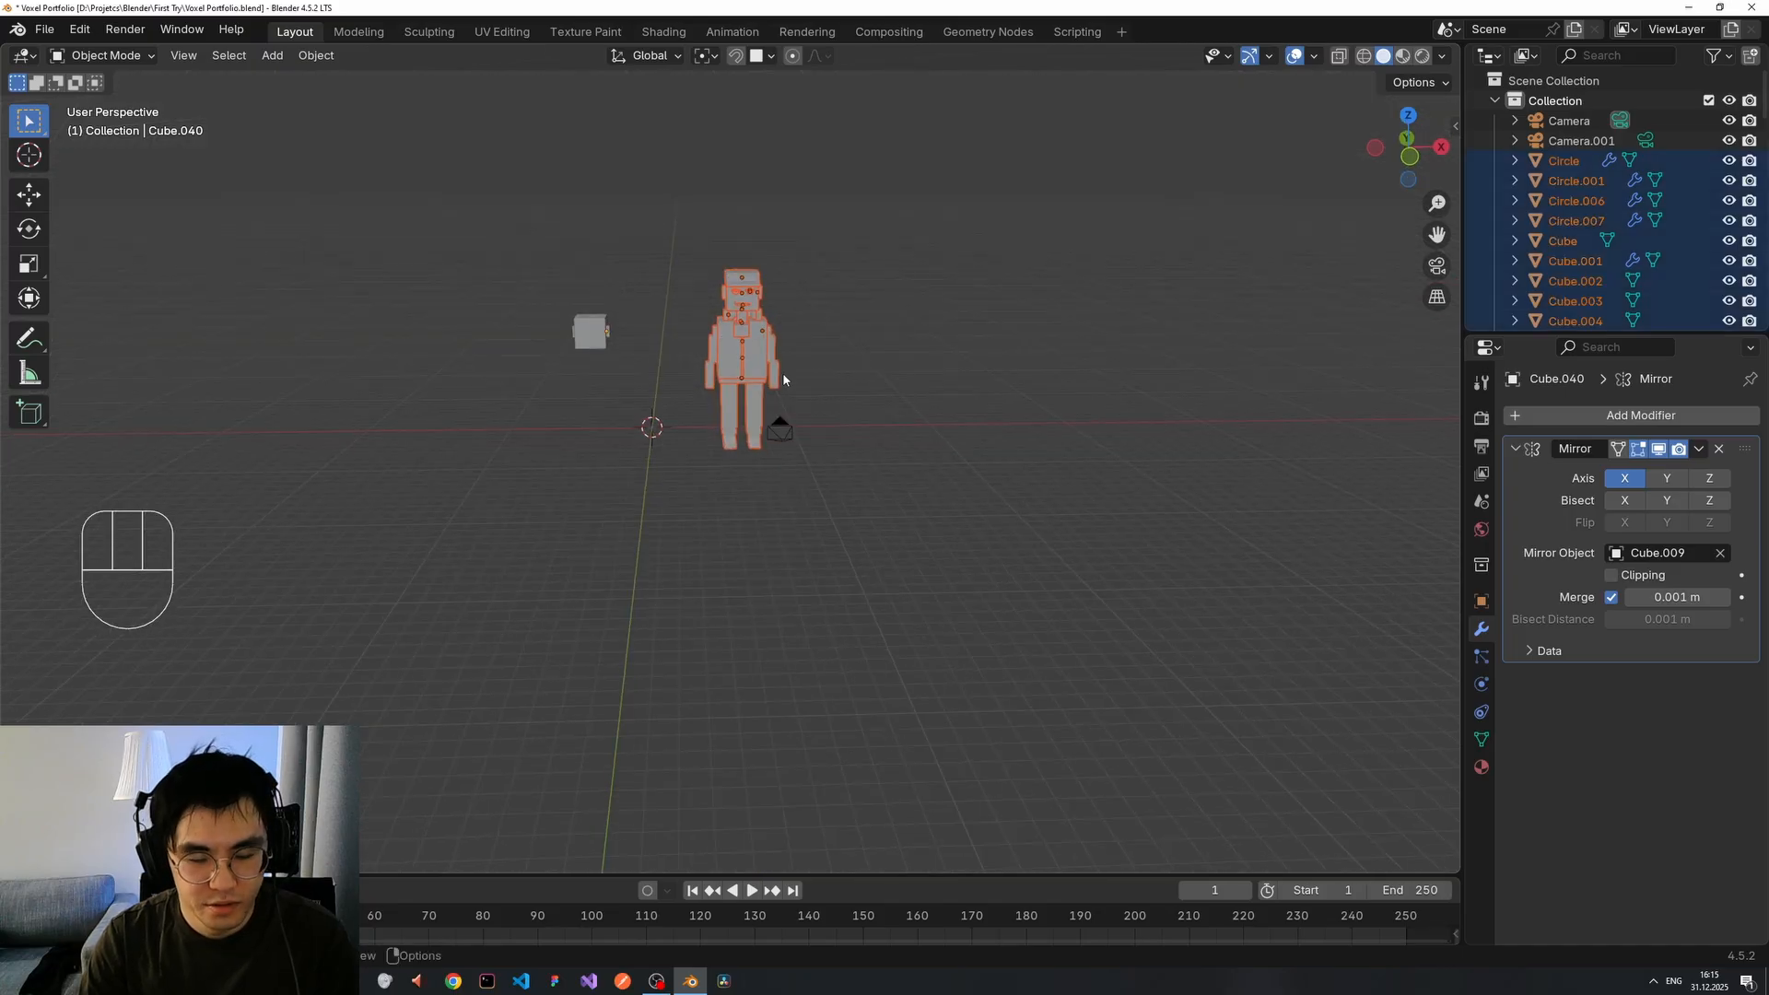
pyautogui.press('h')
pyautogui.scroll(4, 612, 362)
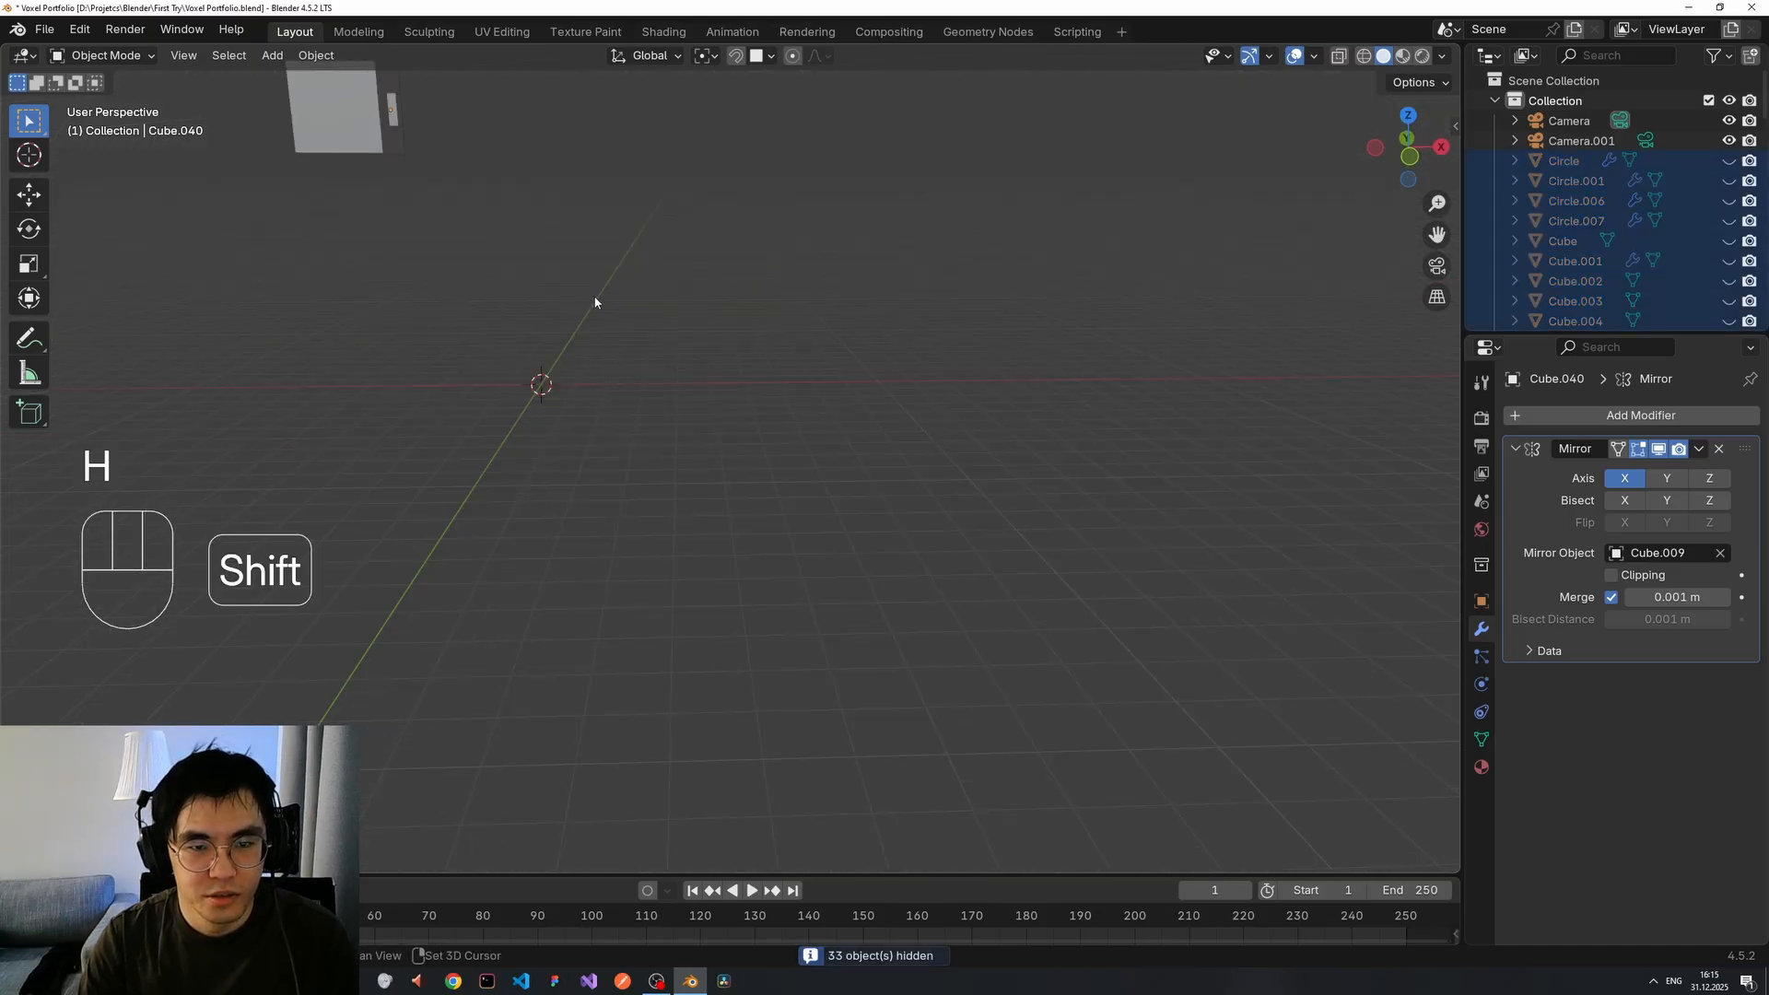
pyautogui.keyDown('shift'); pyautogui.moveTo(341, 132); pyautogui.dragTo(538, 318, button='middle'); pyautogui.keyUp('shift')
pyautogui.scroll(2, 422, 261)
pyautogui.keyDown('shift'); pyautogui.moveTo(476, 269); pyautogui.dragTo(596, 430, button='middle'); pyautogui.keyUp('shift')
pyautogui.scroll(4, 607, 434)
pyautogui.moveTo(695, 461); pyautogui.dragTo(563, 419, button='middle')
pyautogui.scroll(1, 877, 540)
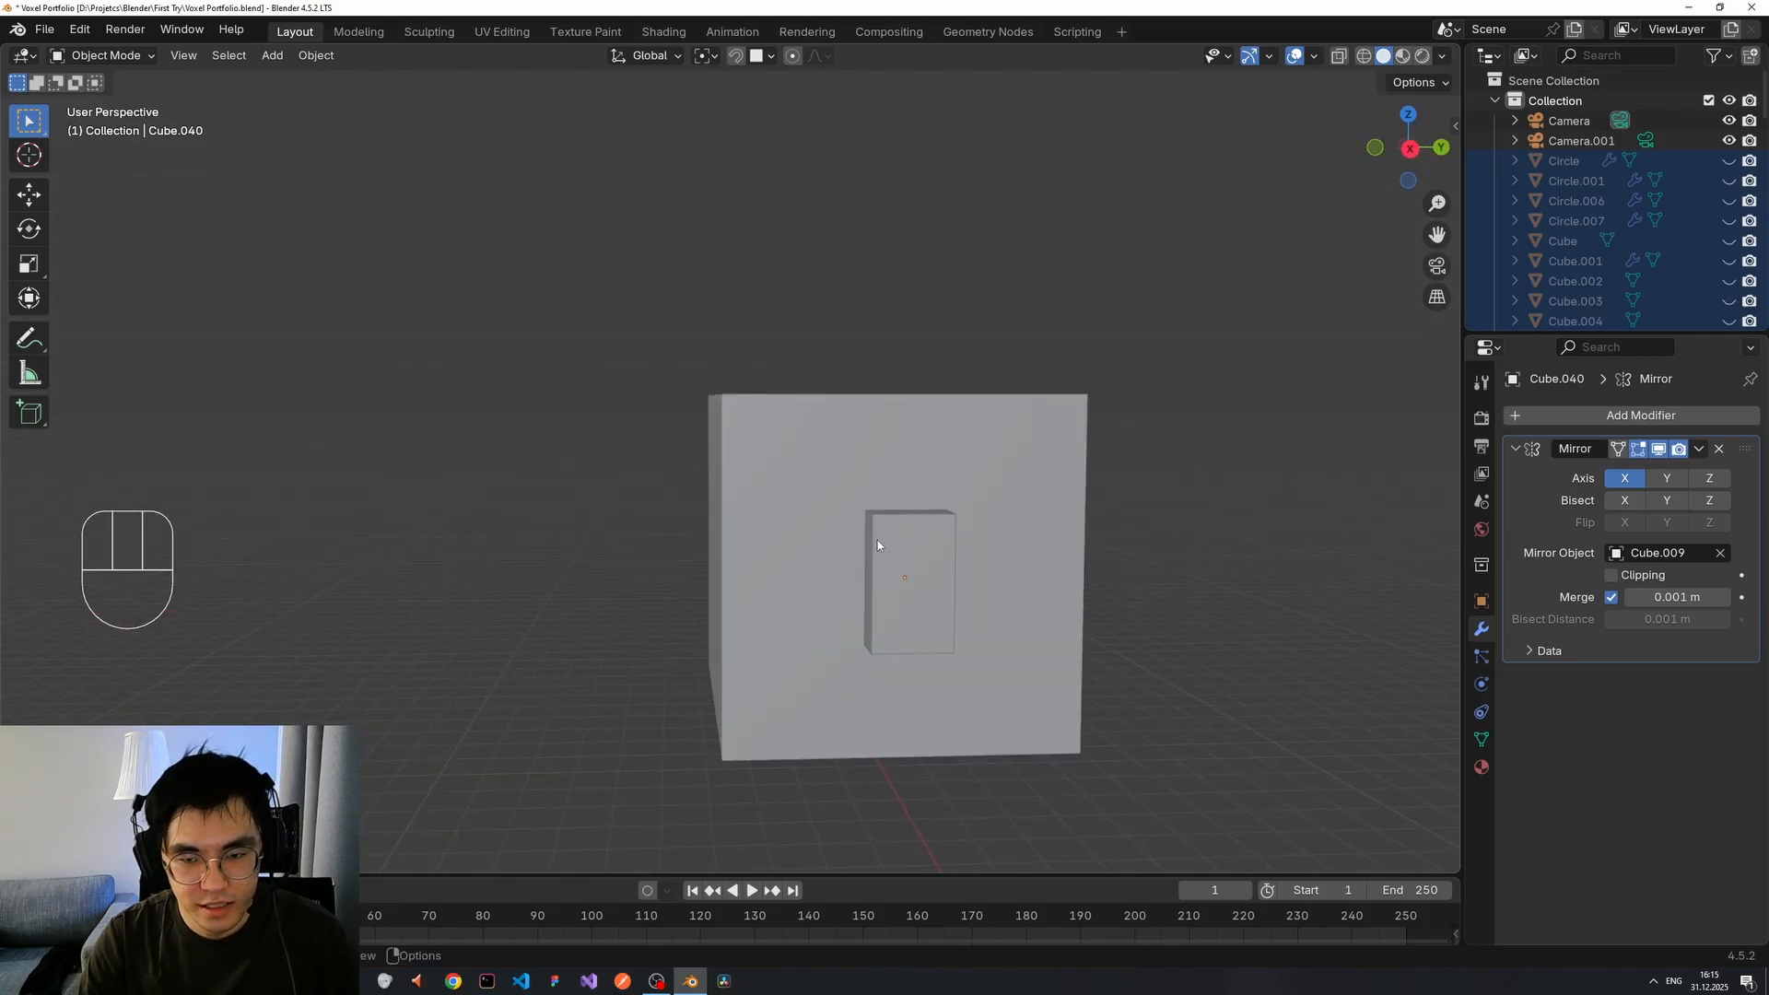
pyautogui.click(940, 551)
pyautogui.click(939, 551)
pyautogui.press('Tab')
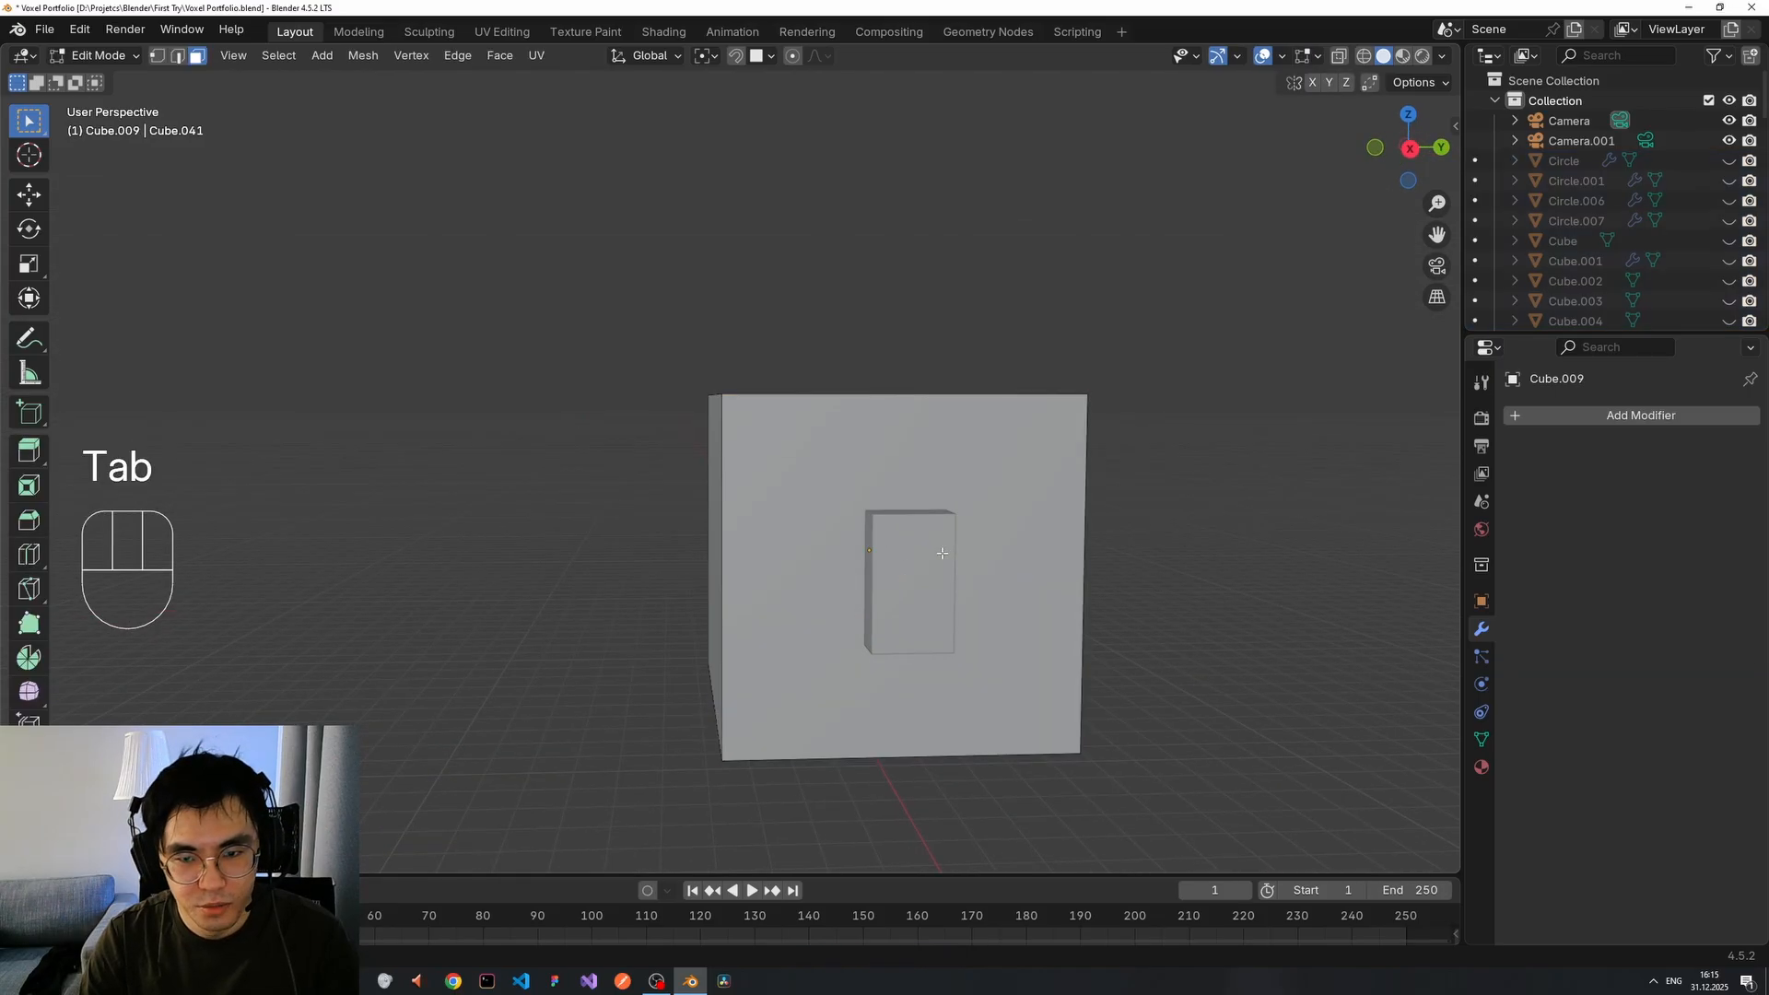
pyautogui.press('Tab')
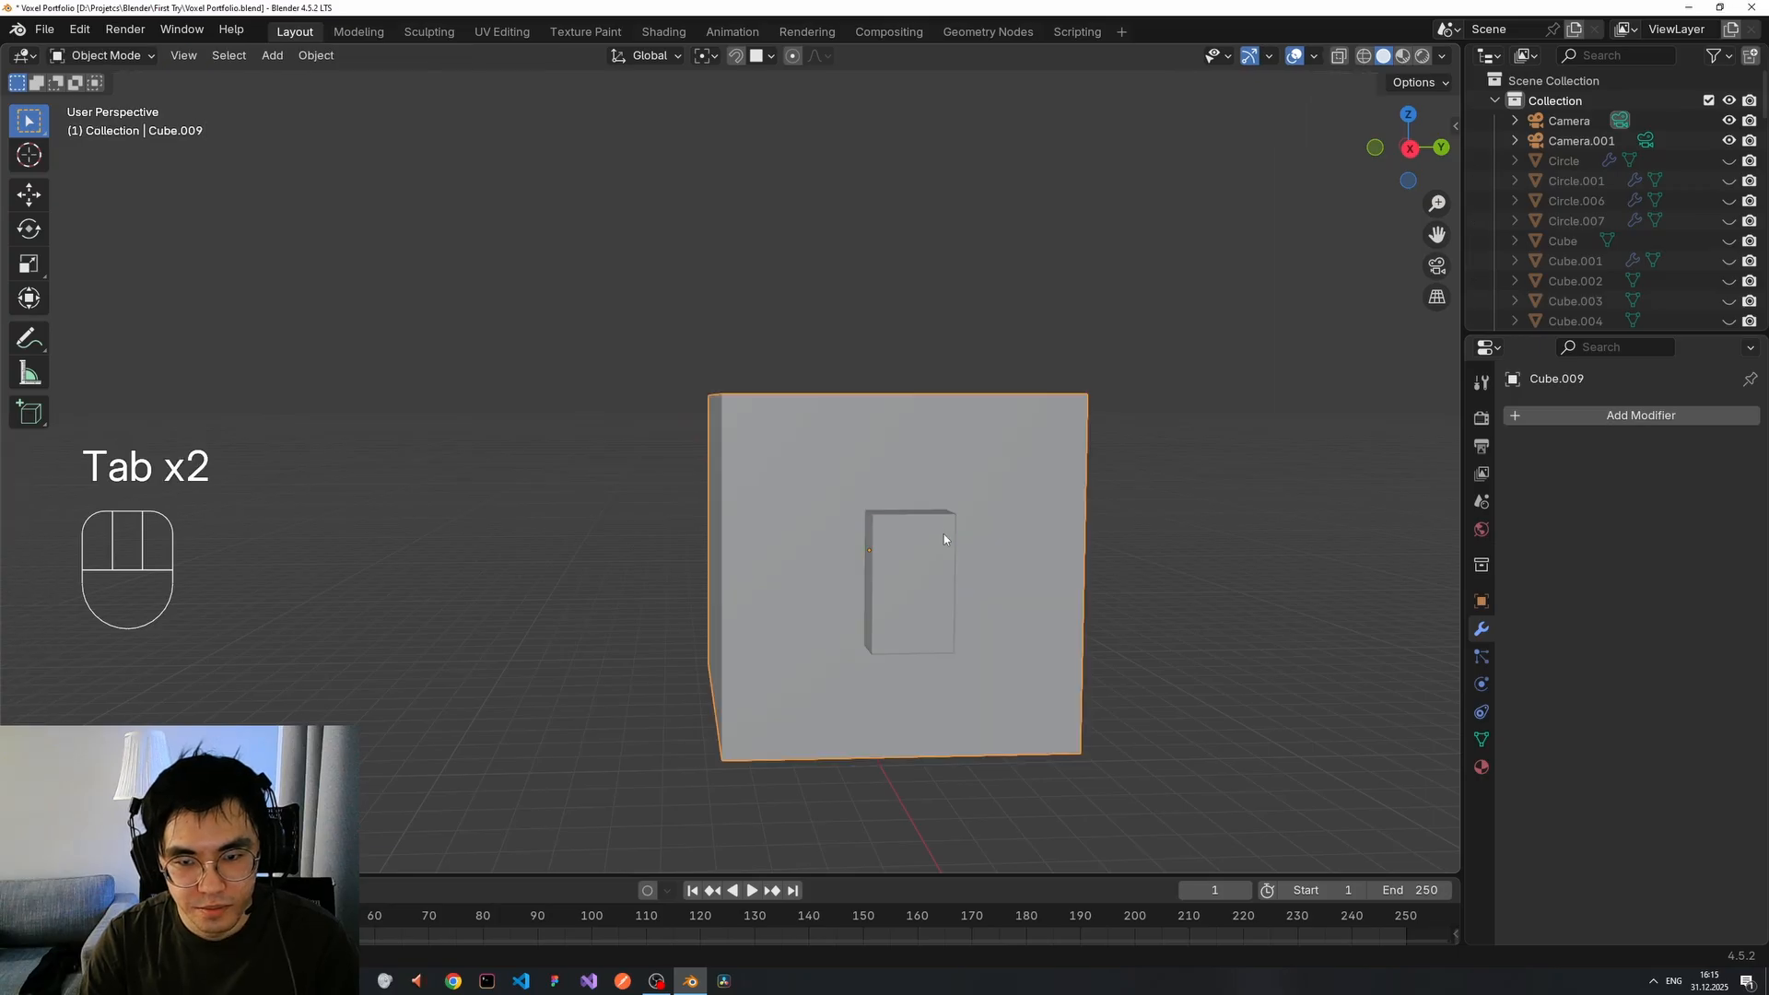
pyautogui.click(940, 590)
pyautogui.press('Tab')
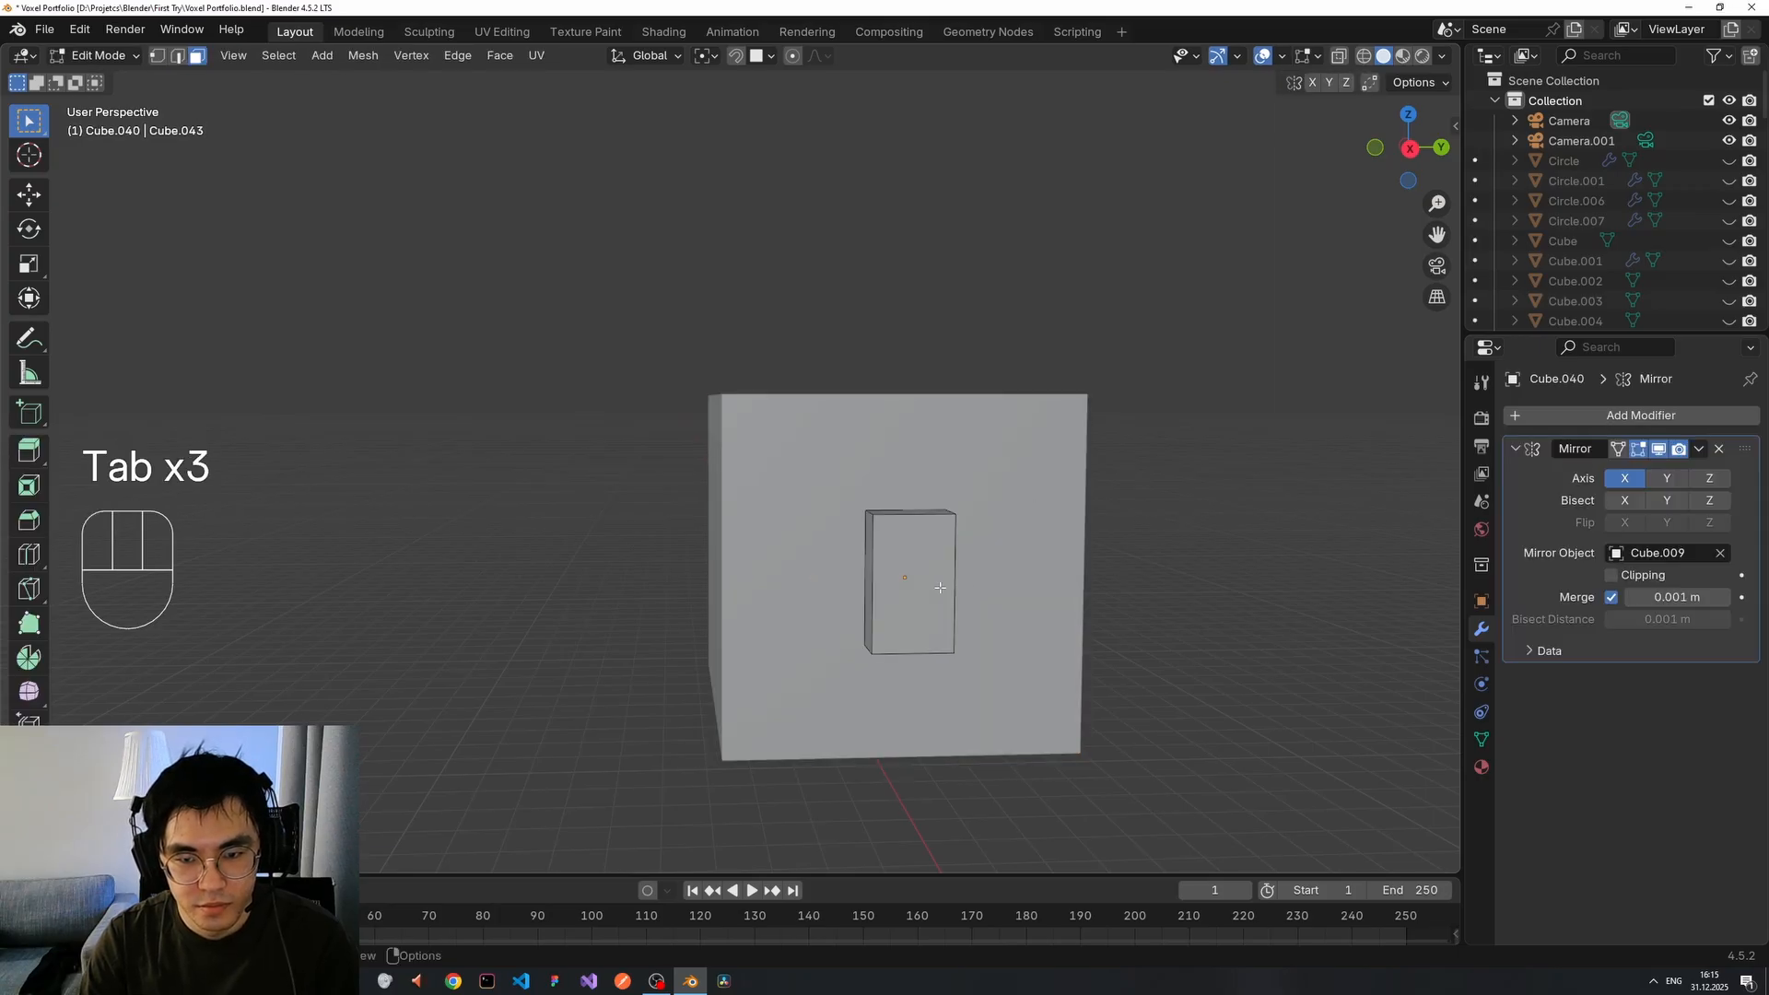
pyautogui.click(954, 515)
pyautogui.press('1')
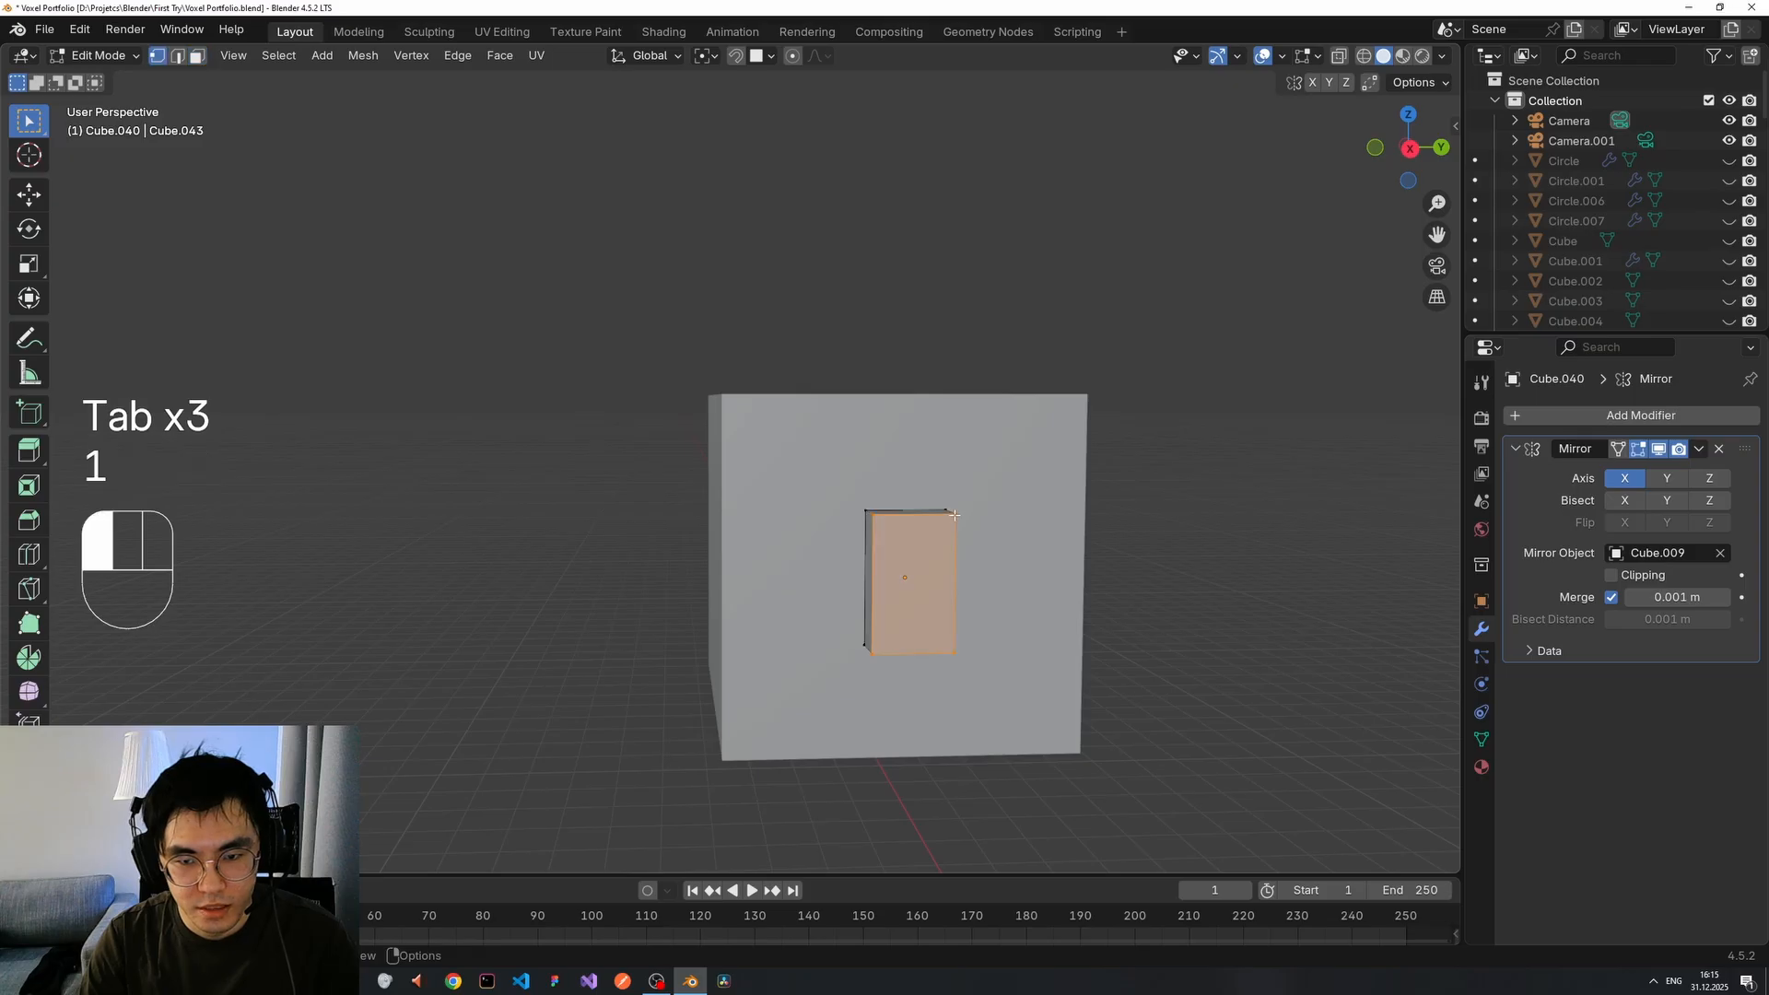
pyautogui.click(954, 514)
pyautogui.press('g')
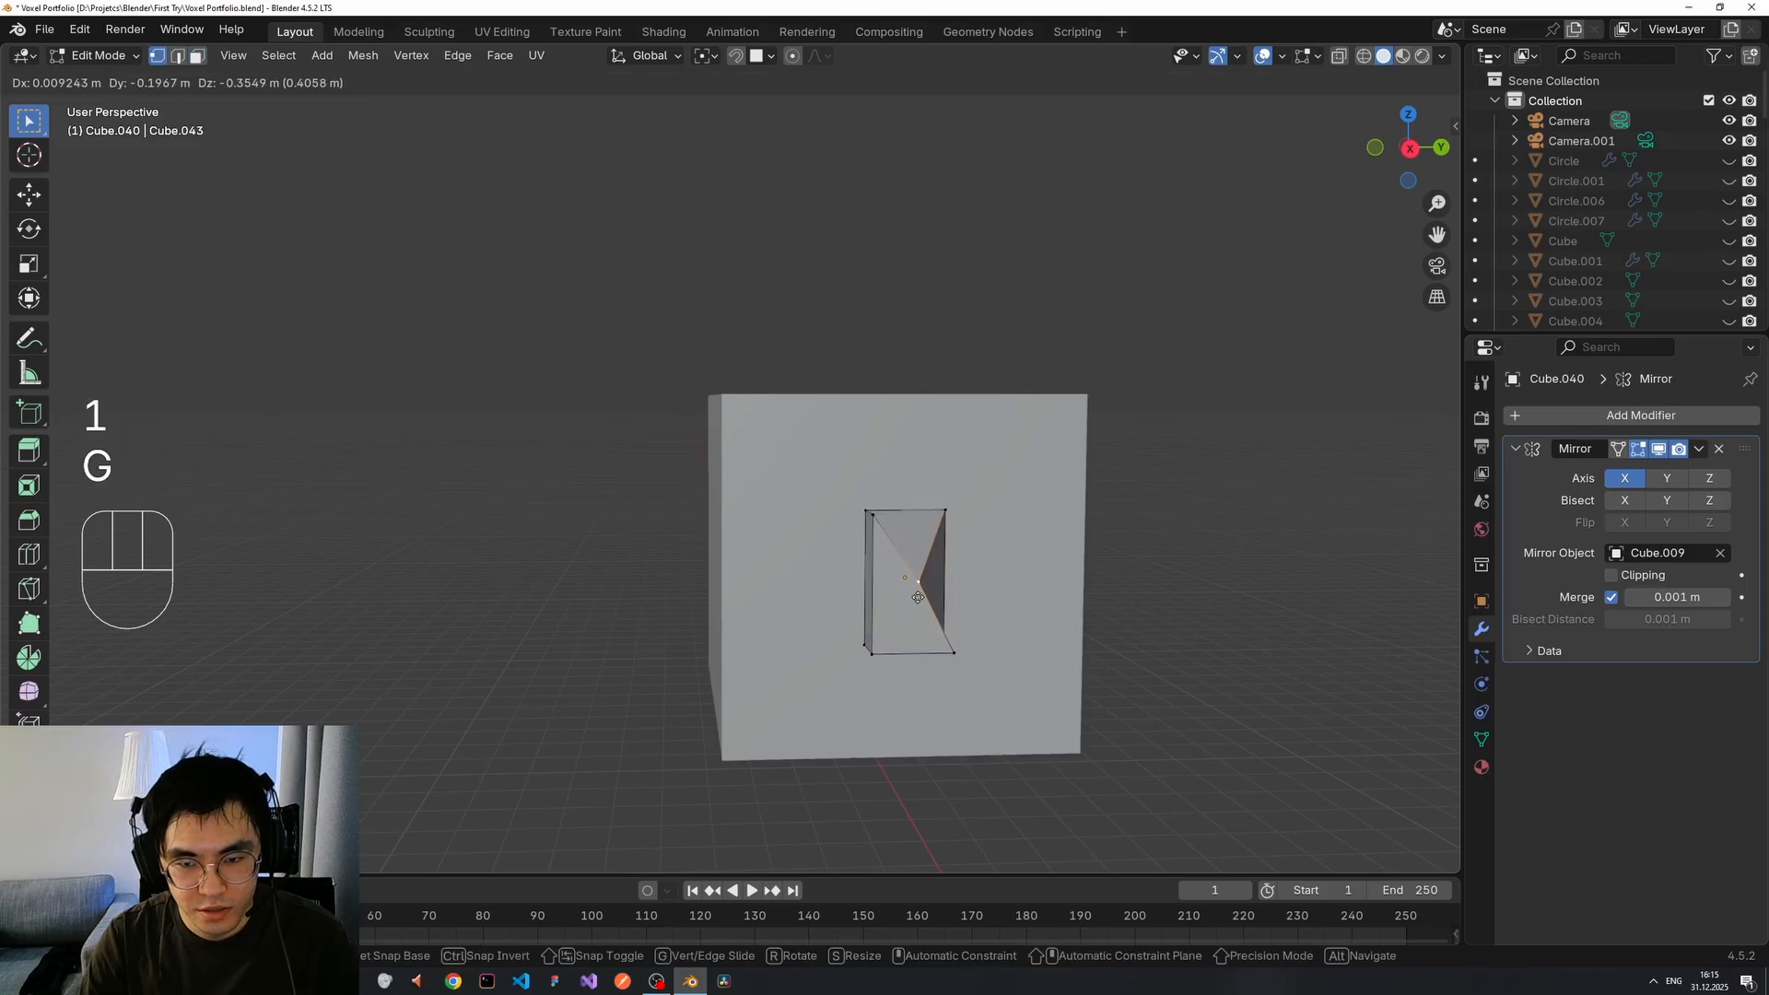
pyautogui.click(916, 597)
pyautogui.press('Tab')
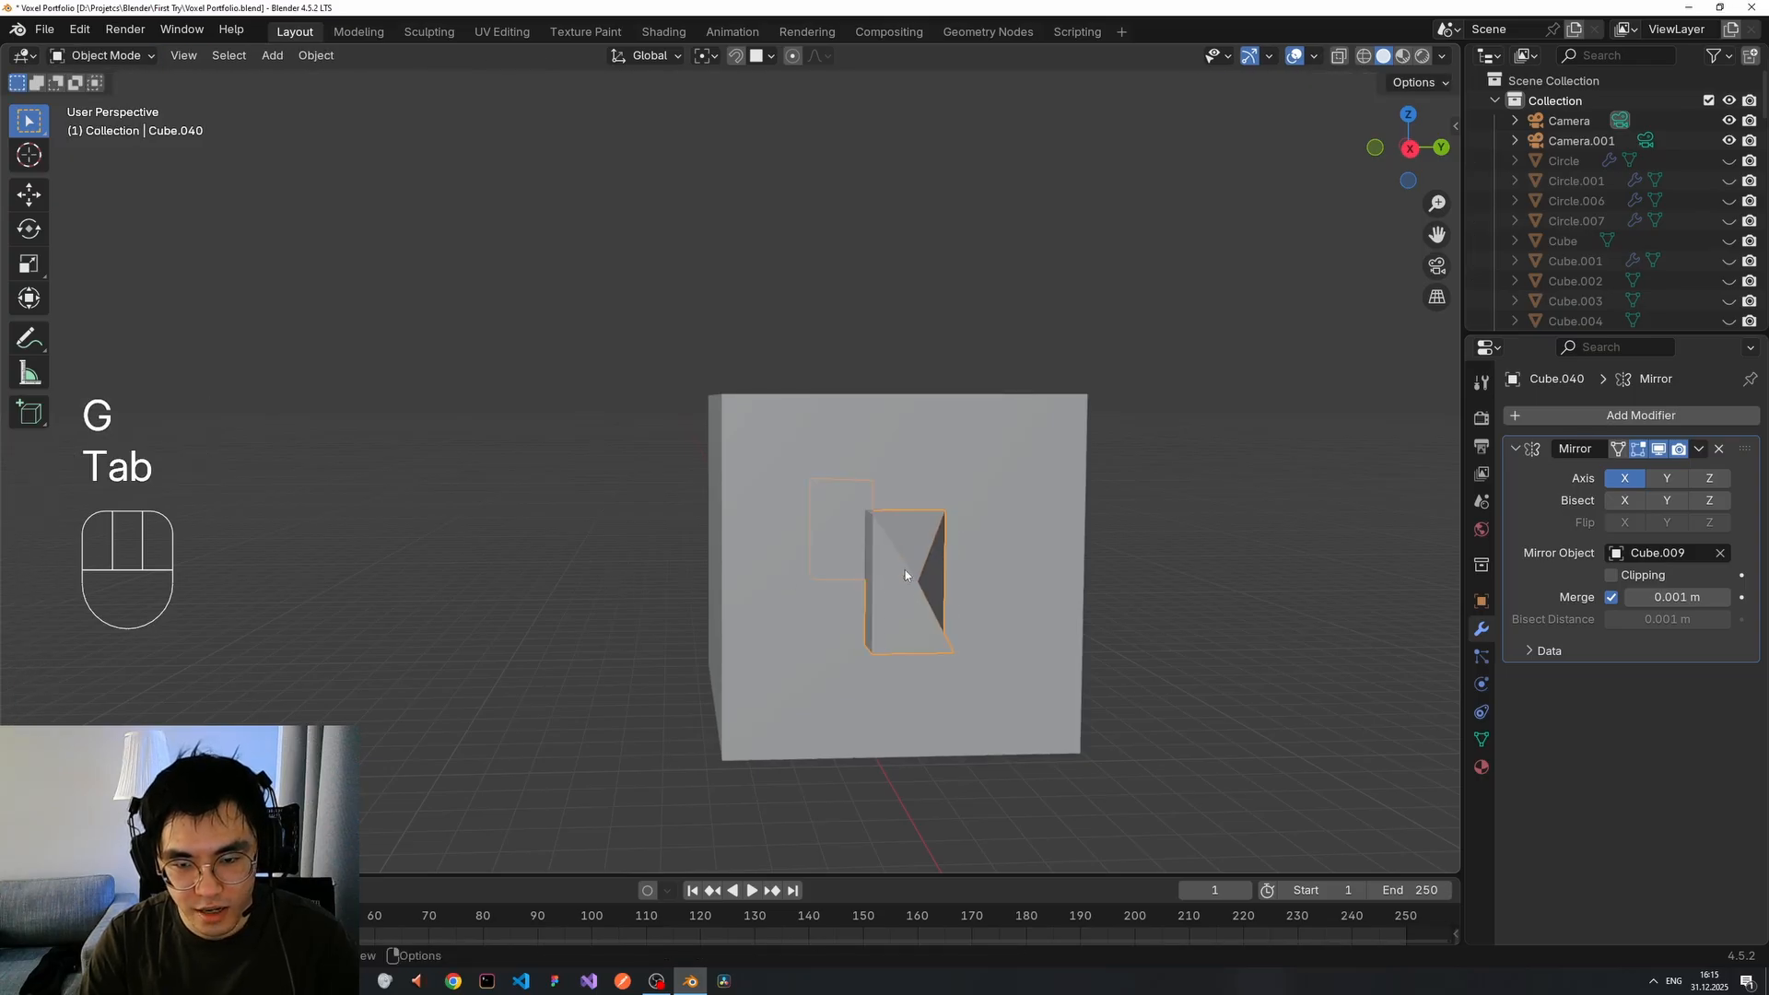
pyautogui.moveTo(923, 567); pyautogui.dragTo(392, 584, button='middle')
pyautogui.moveTo(697, 534); pyautogui.dragTo(958, 487, button='middle')
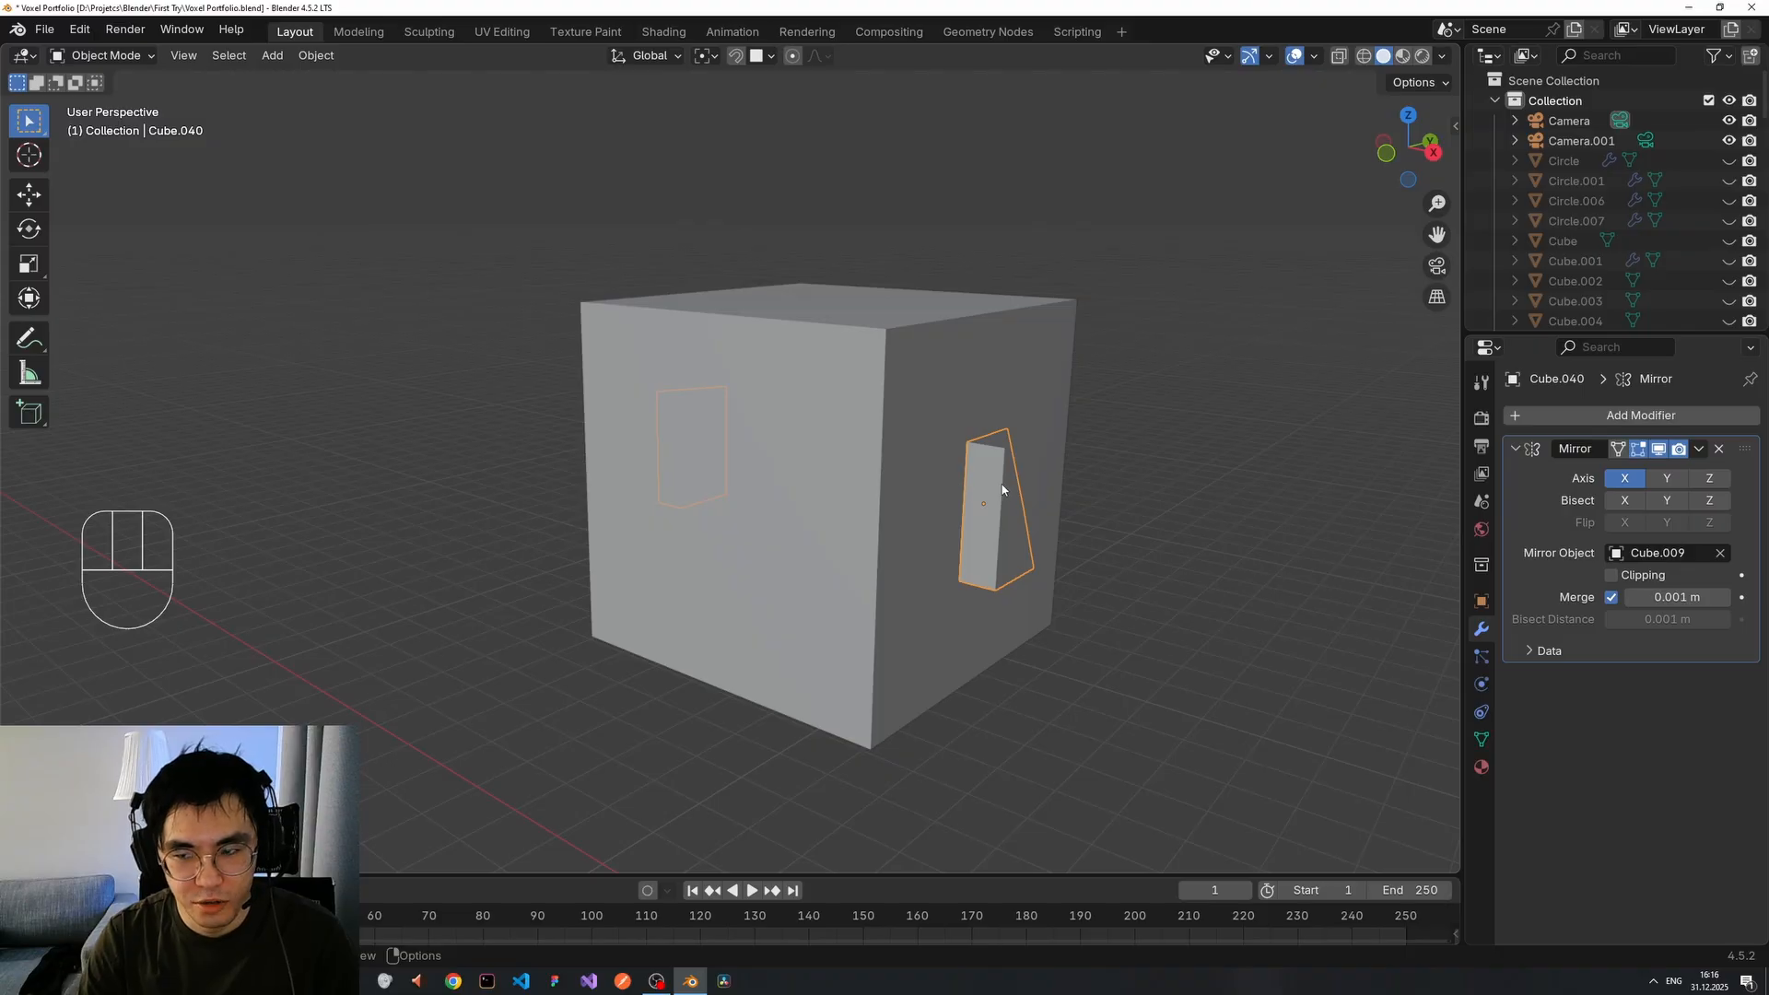
pyautogui.press('ctrl')
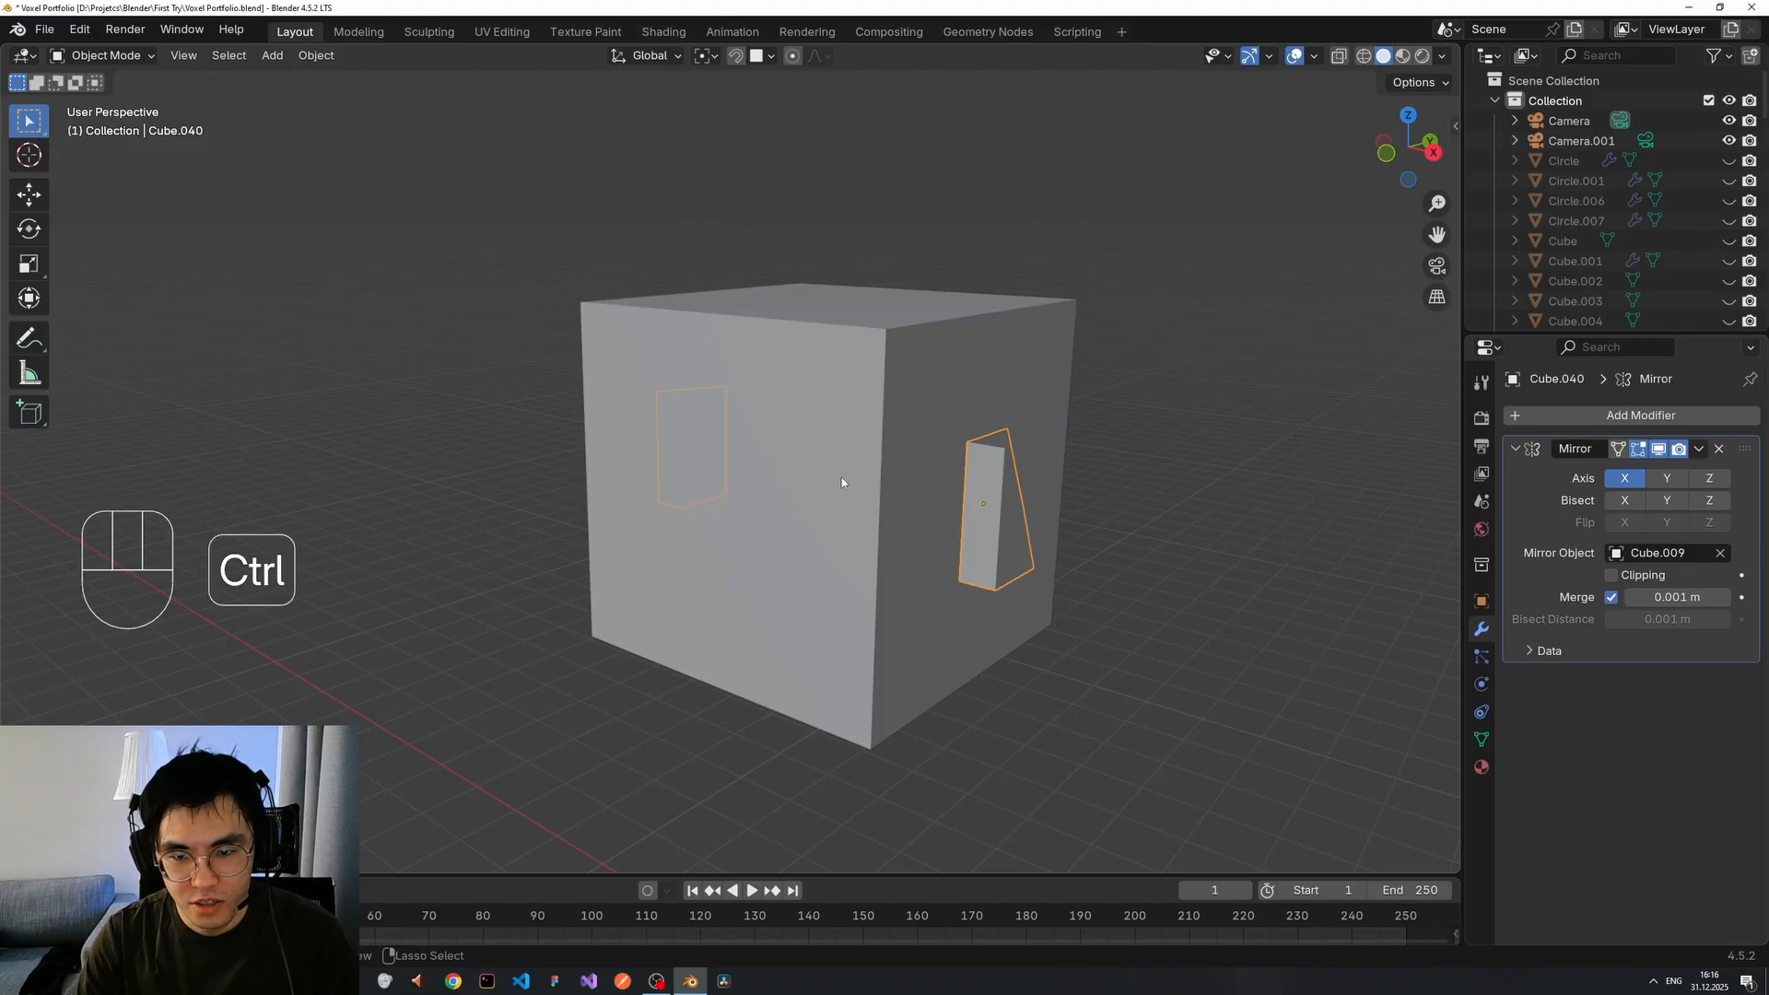
pyautogui.hotkey('ctrl', 'z')
pyautogui.hotkey('ctrl', 'z')
pyautogui.moveTo(797, 482); pyautogui.dragTo(927, 469, button='middle')
pyautogui.press('Tab')
pyautogui.scroll(-5, 980, 473)
pyautogui.scroll(3, 779, 516)
pyautogui.moveTo(775, 516)
pyautogui.mouseDown(button='middle')
pyautogui.moveTo(943, 521)
pyautogui.moveTo(798, 527)
pyautogui.mouseUp(button='middle')
pyautogui.scroll(-1, 1140, 508)
pyautogui.moveTo(1137, 503)
pyautogui.mouseDown(button='middle')
pyautogui.moveTo(1170, 504)
pyautogui.moveTo(1142, 470)
pyautogui.mouseUp(button='middle')
pyautogui.middleClick(1155, 499)
pyautogui.scroll(-2, 1155, 499)
pyautogui.scroll(2, 1154, 499)
pyautogui.scroll(2, 1147, 489)
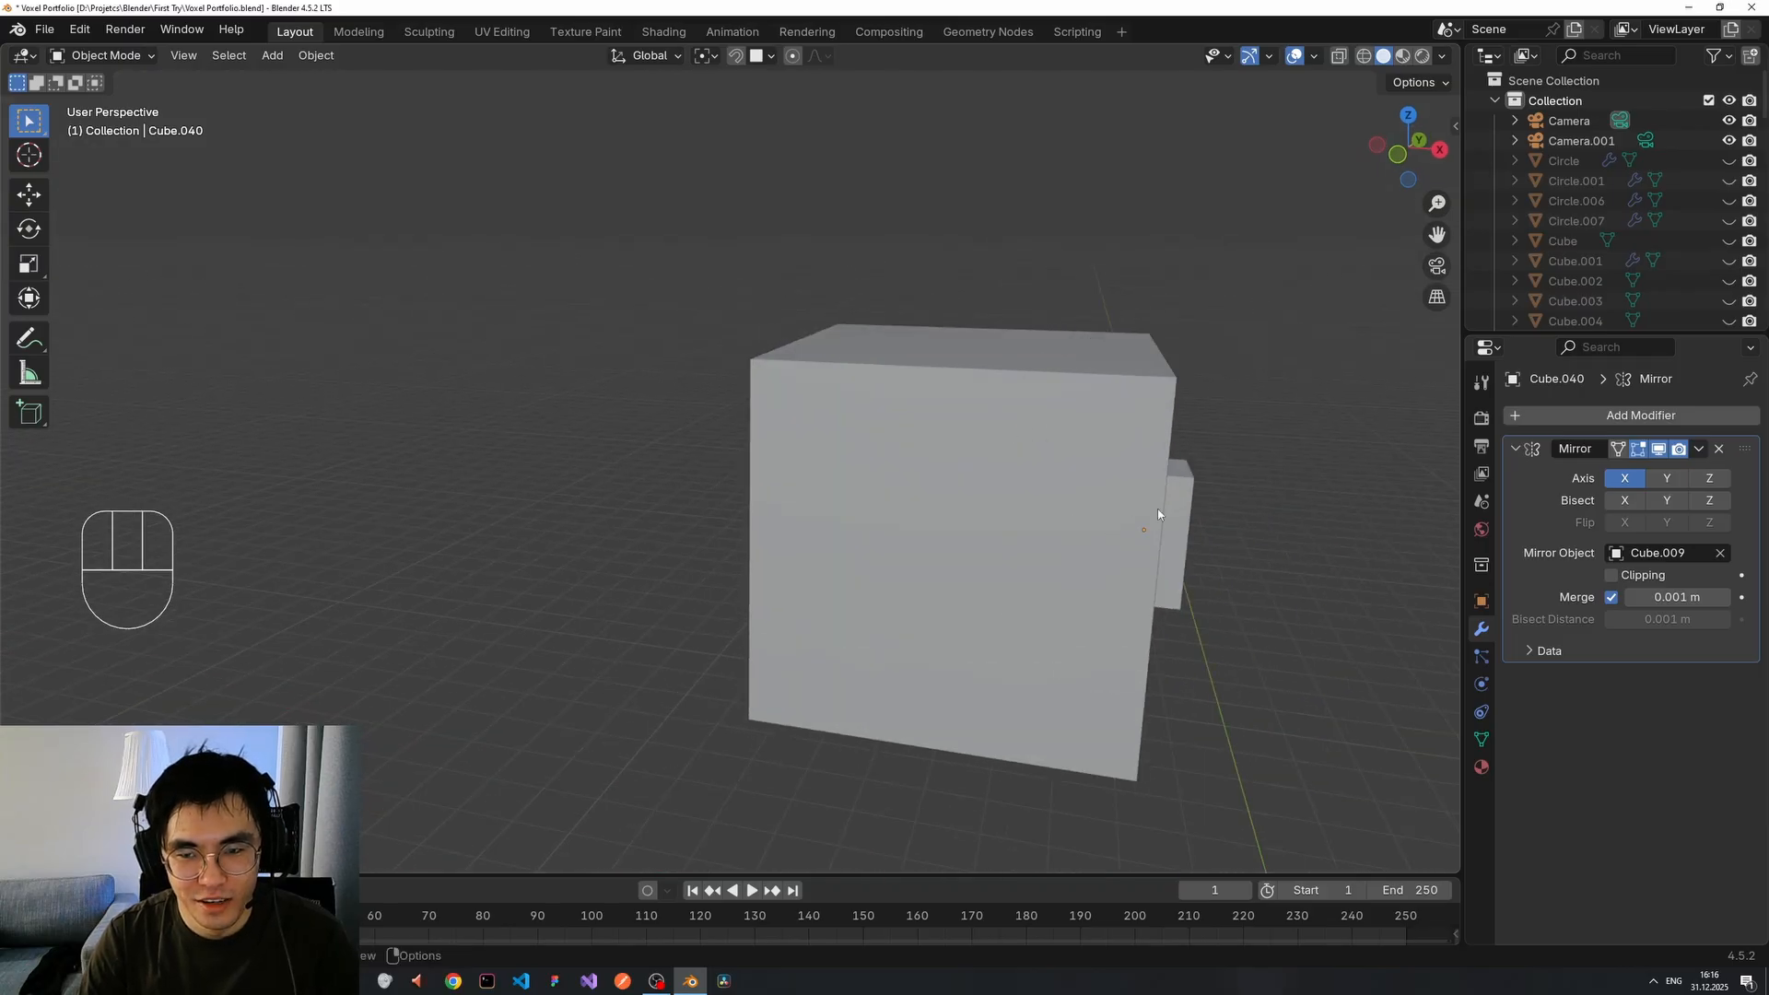
pyautogui.scroll(-2, 1158, 513)
pyautogui.scroll(-6, 1119, 543)
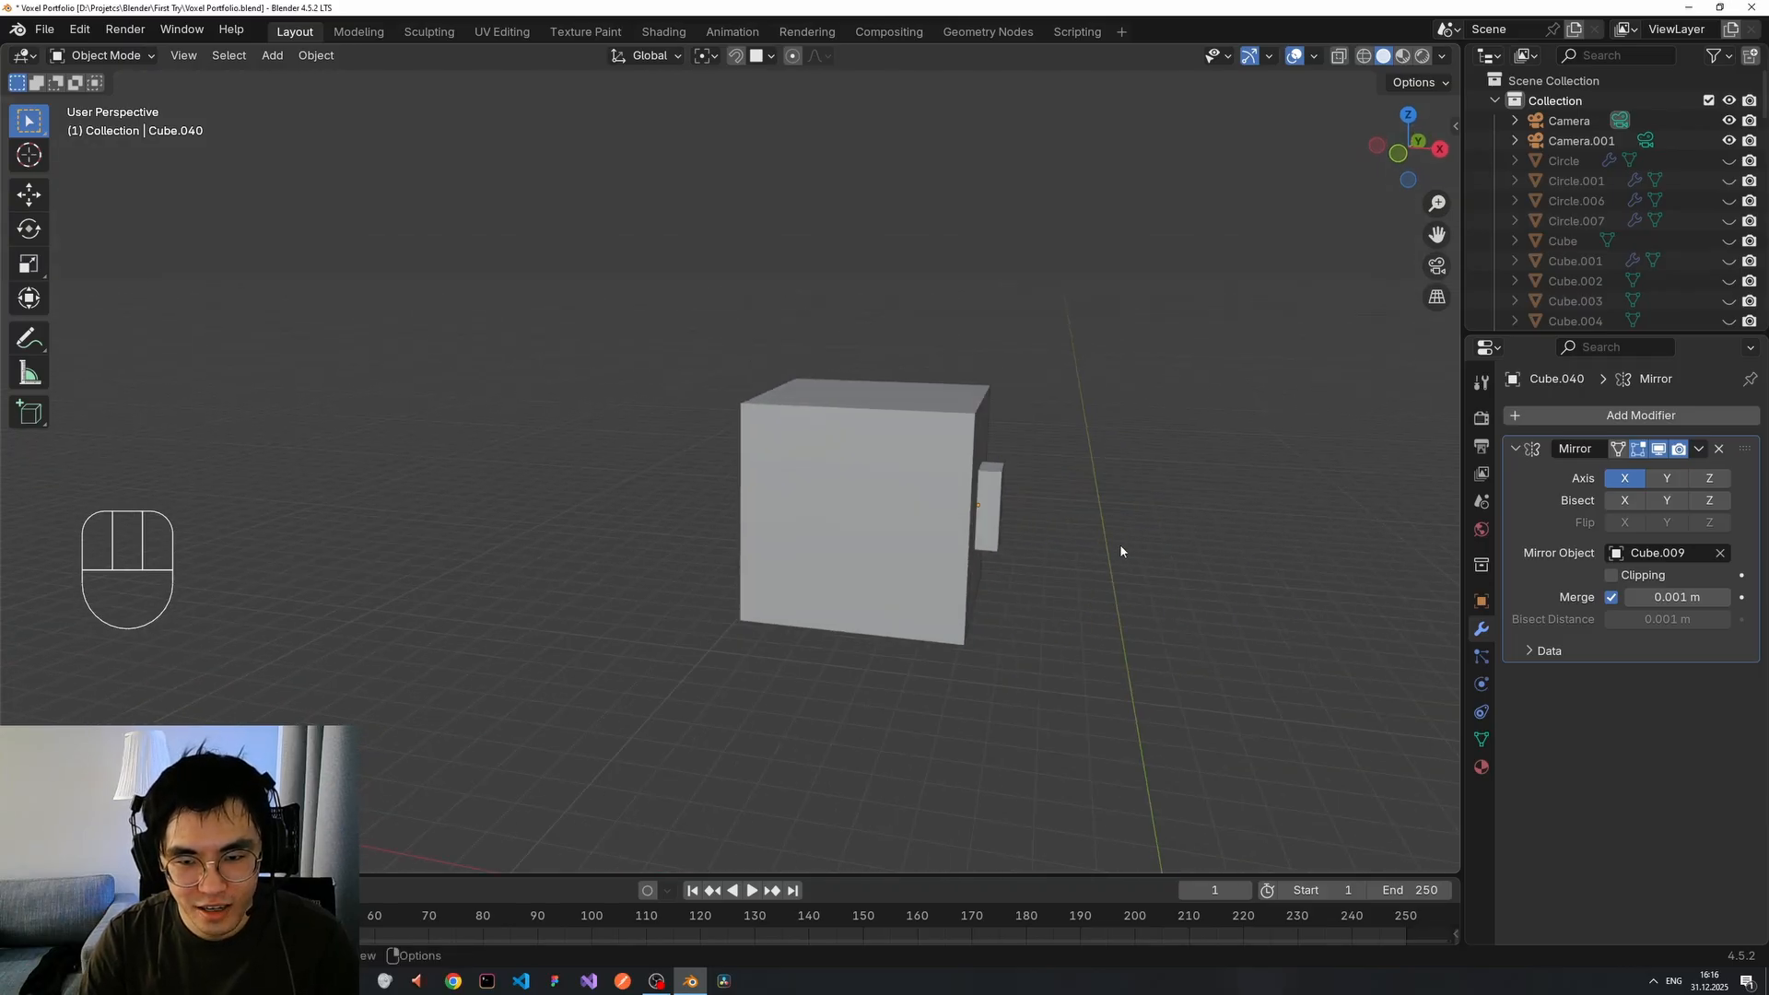
pyautogui.scroll(2, 1059, 541)
pyautogui.click(993, 536)
# From a near-front view, select the head cube Cube.009.
pyautogui.moveTo(993, 537); pyautogui.dragTo(974, 522, button='middle')
pyautogui.click(890, 499)
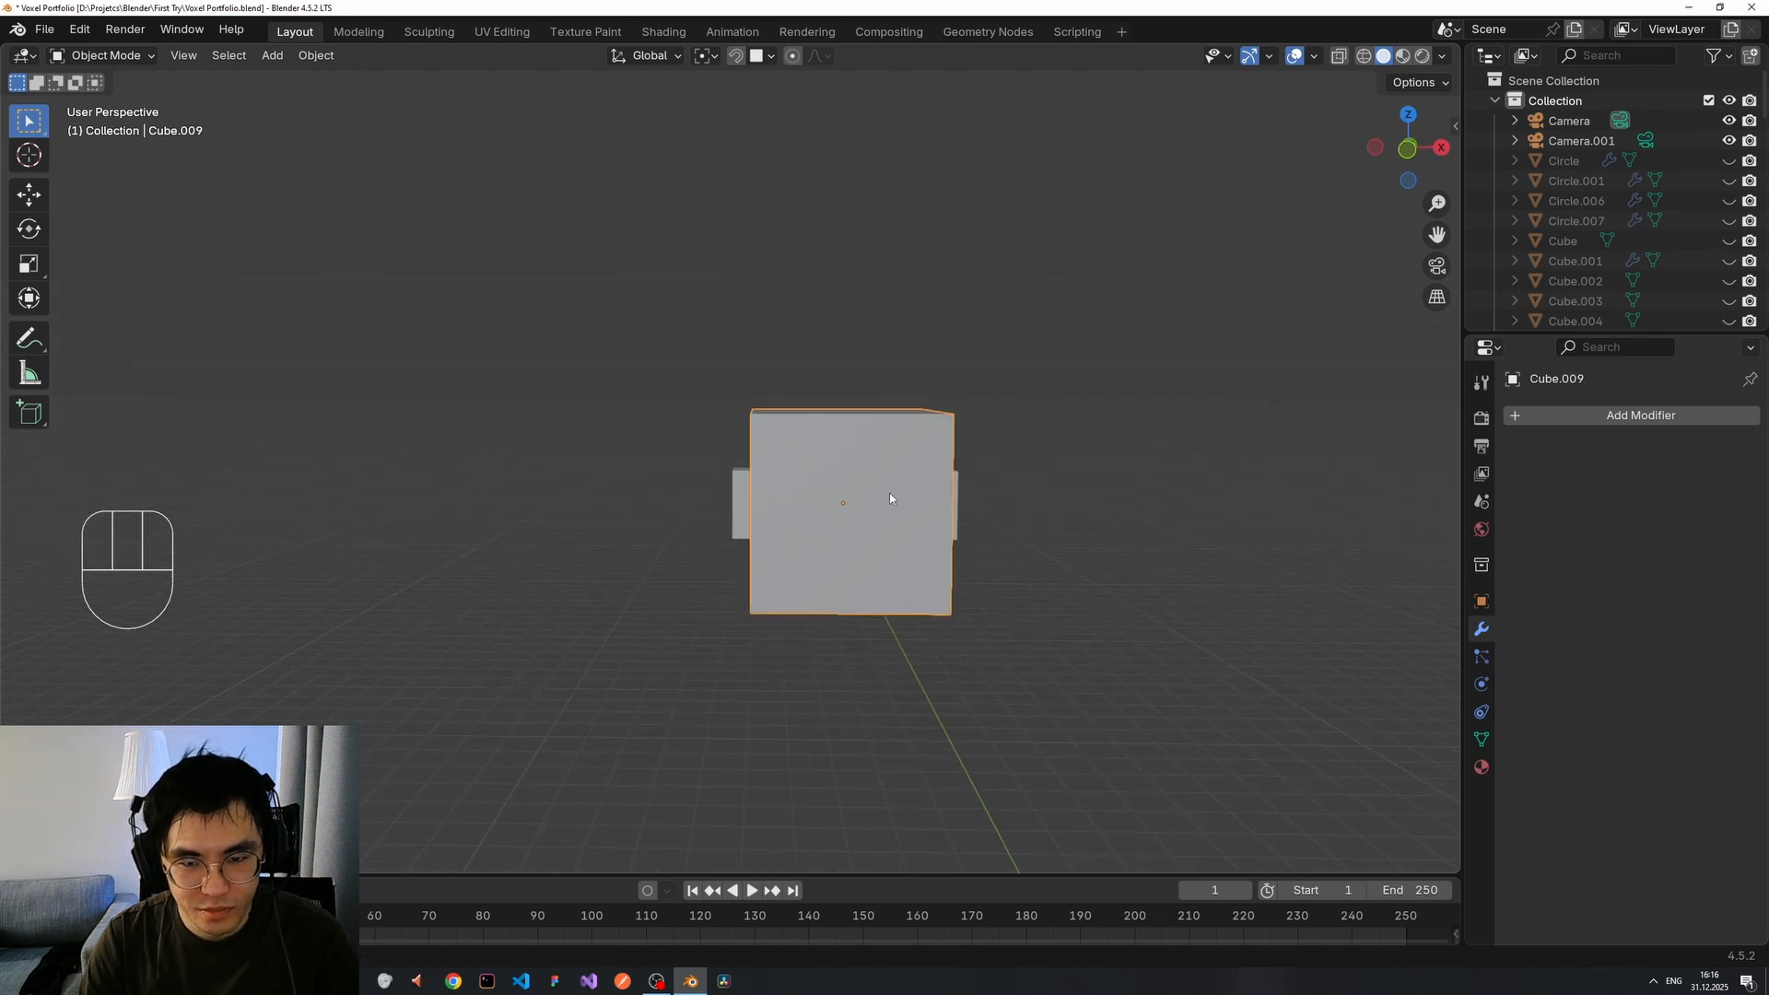
pyautogui.click(1062, 480)
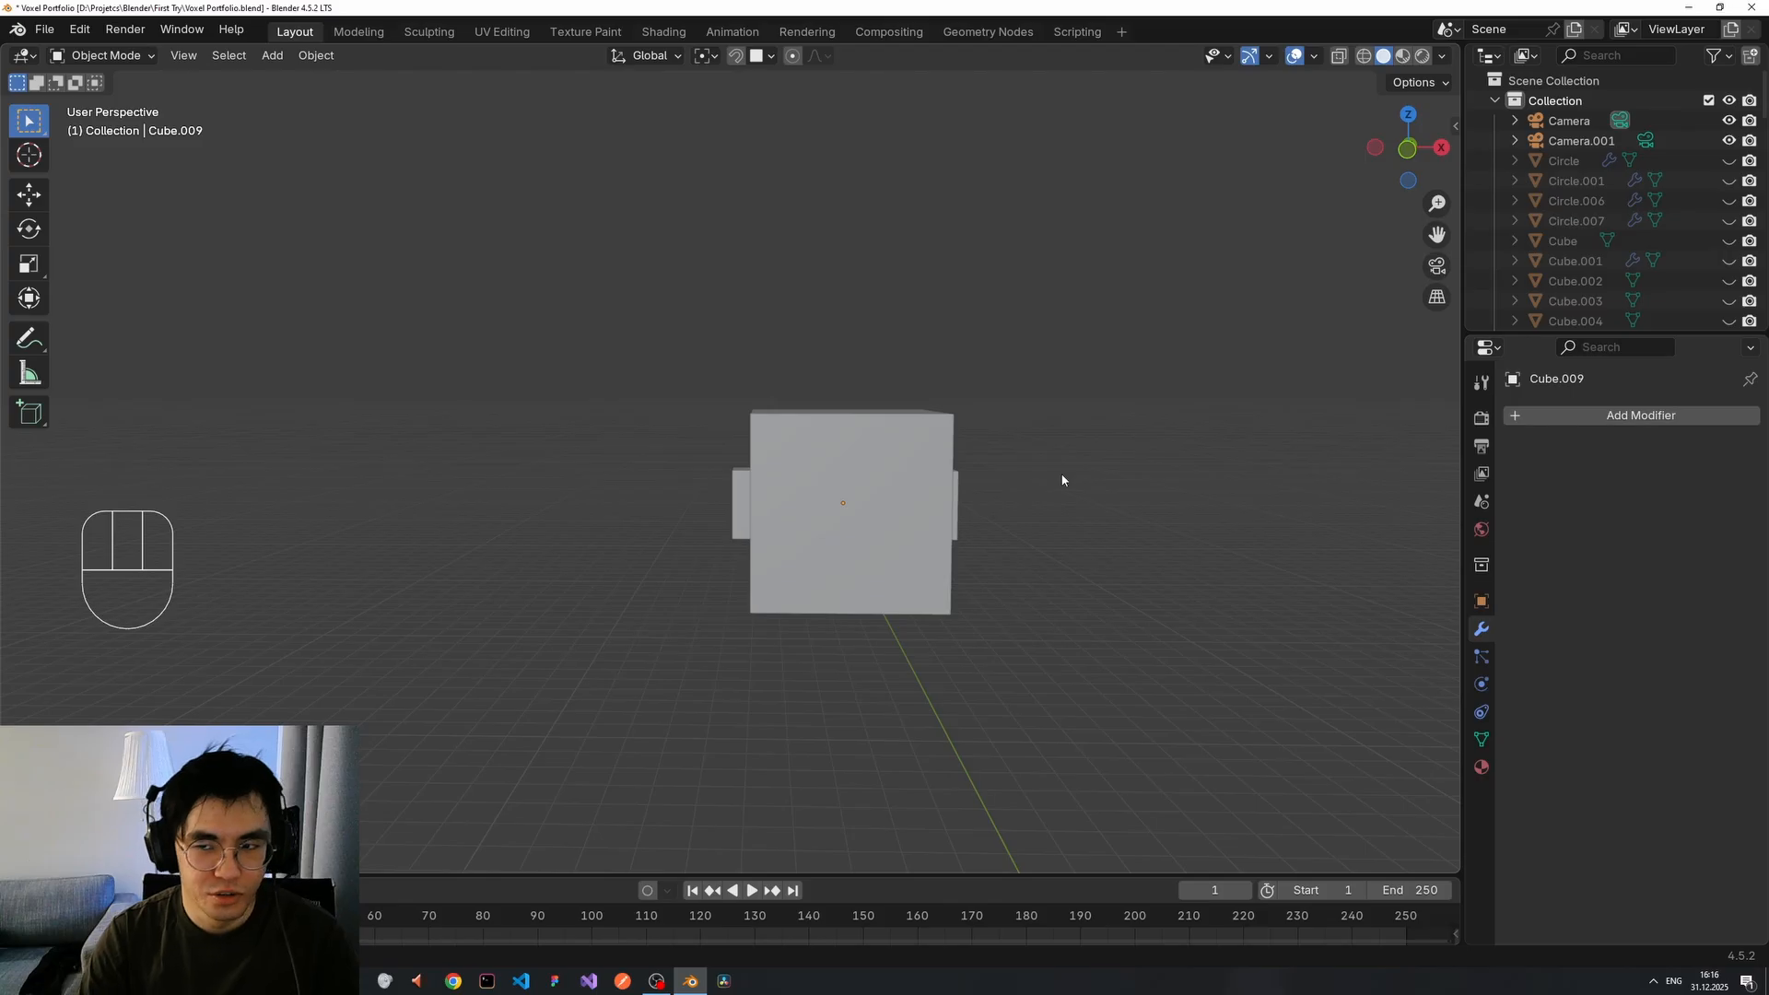
pyautogui.click(868, 480)
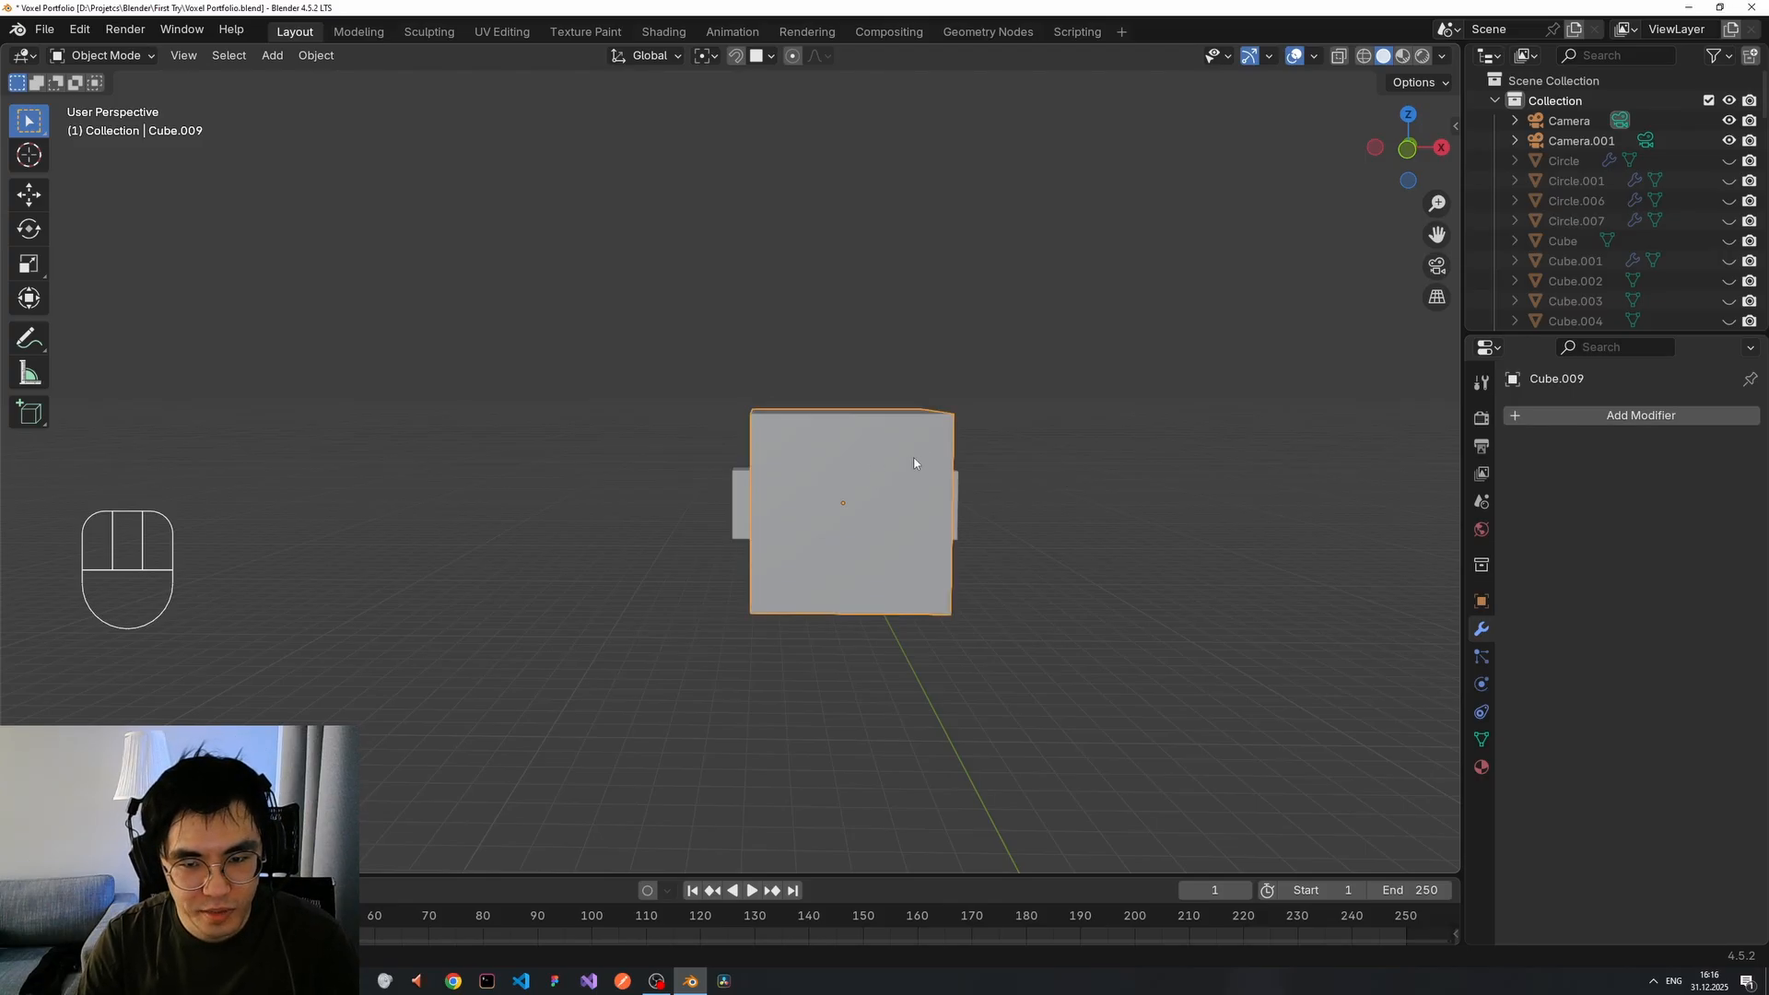
# Open the Shift+A add menu and show its Mesh submenu of shapes.
pyautogui.scroll(-3, 1041, 522)
pyautogui.scroll(1, 981, 545)
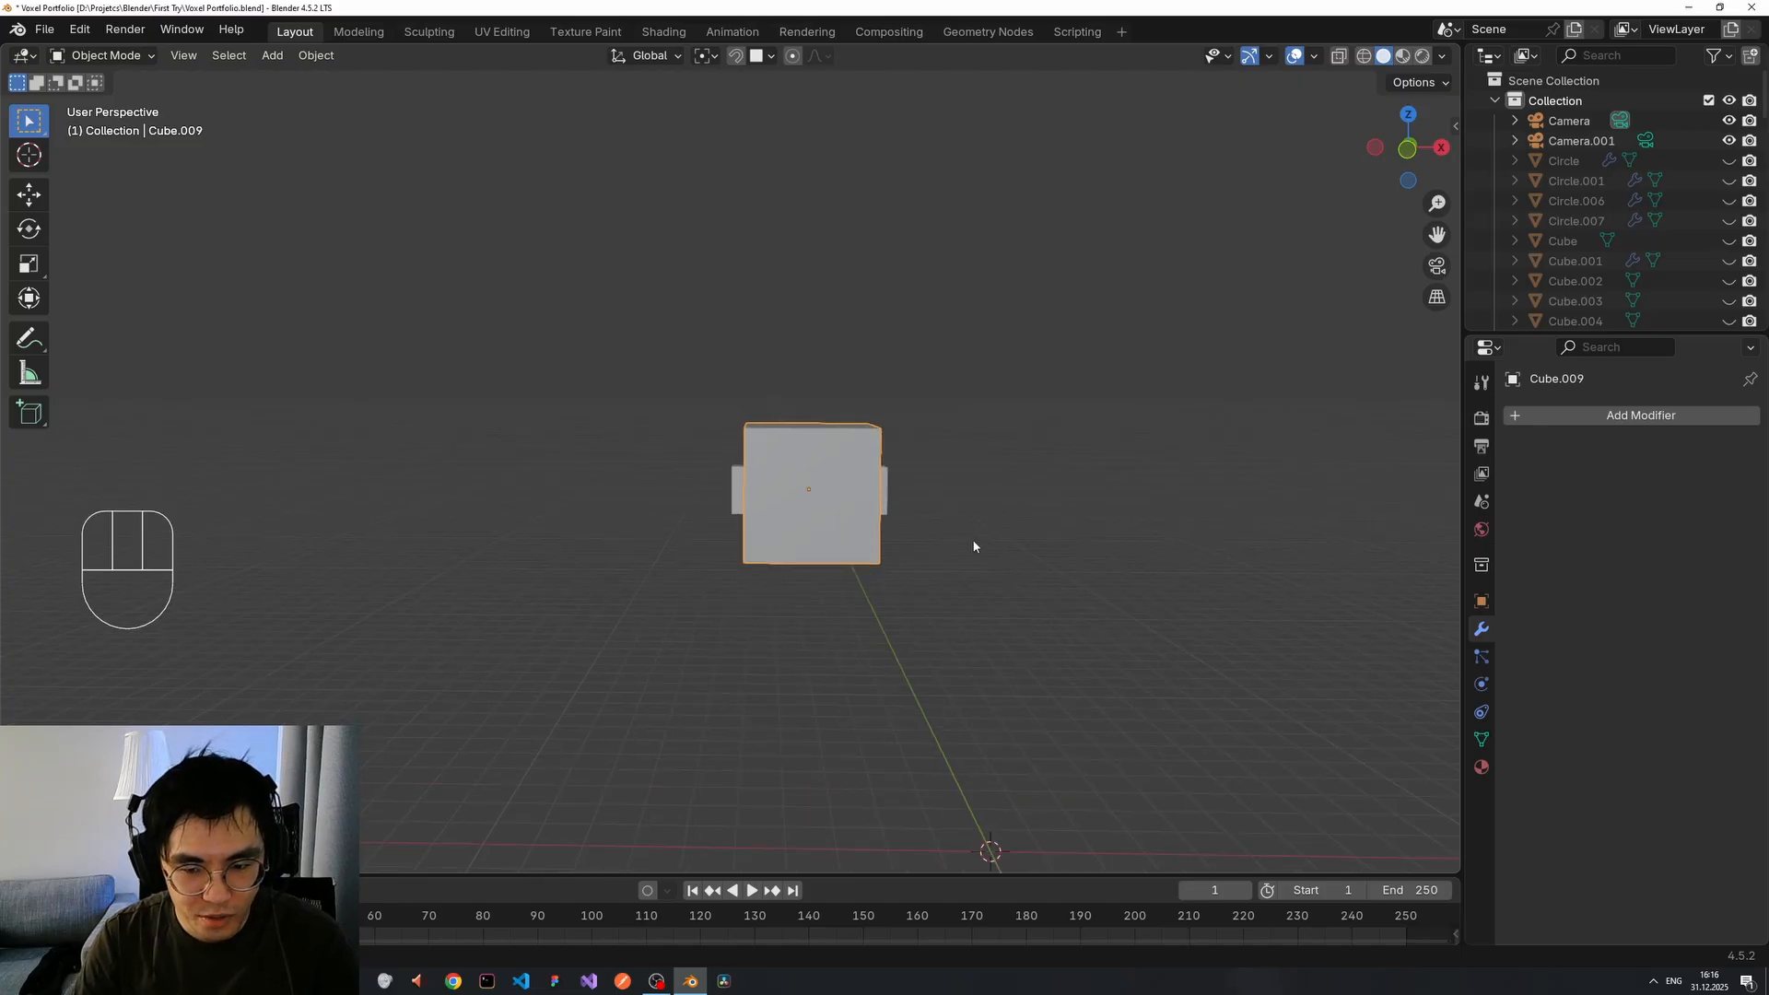
pyautogui.scroll(1, 972, 541)
pyautogui.scroll(-2, 972, 543)
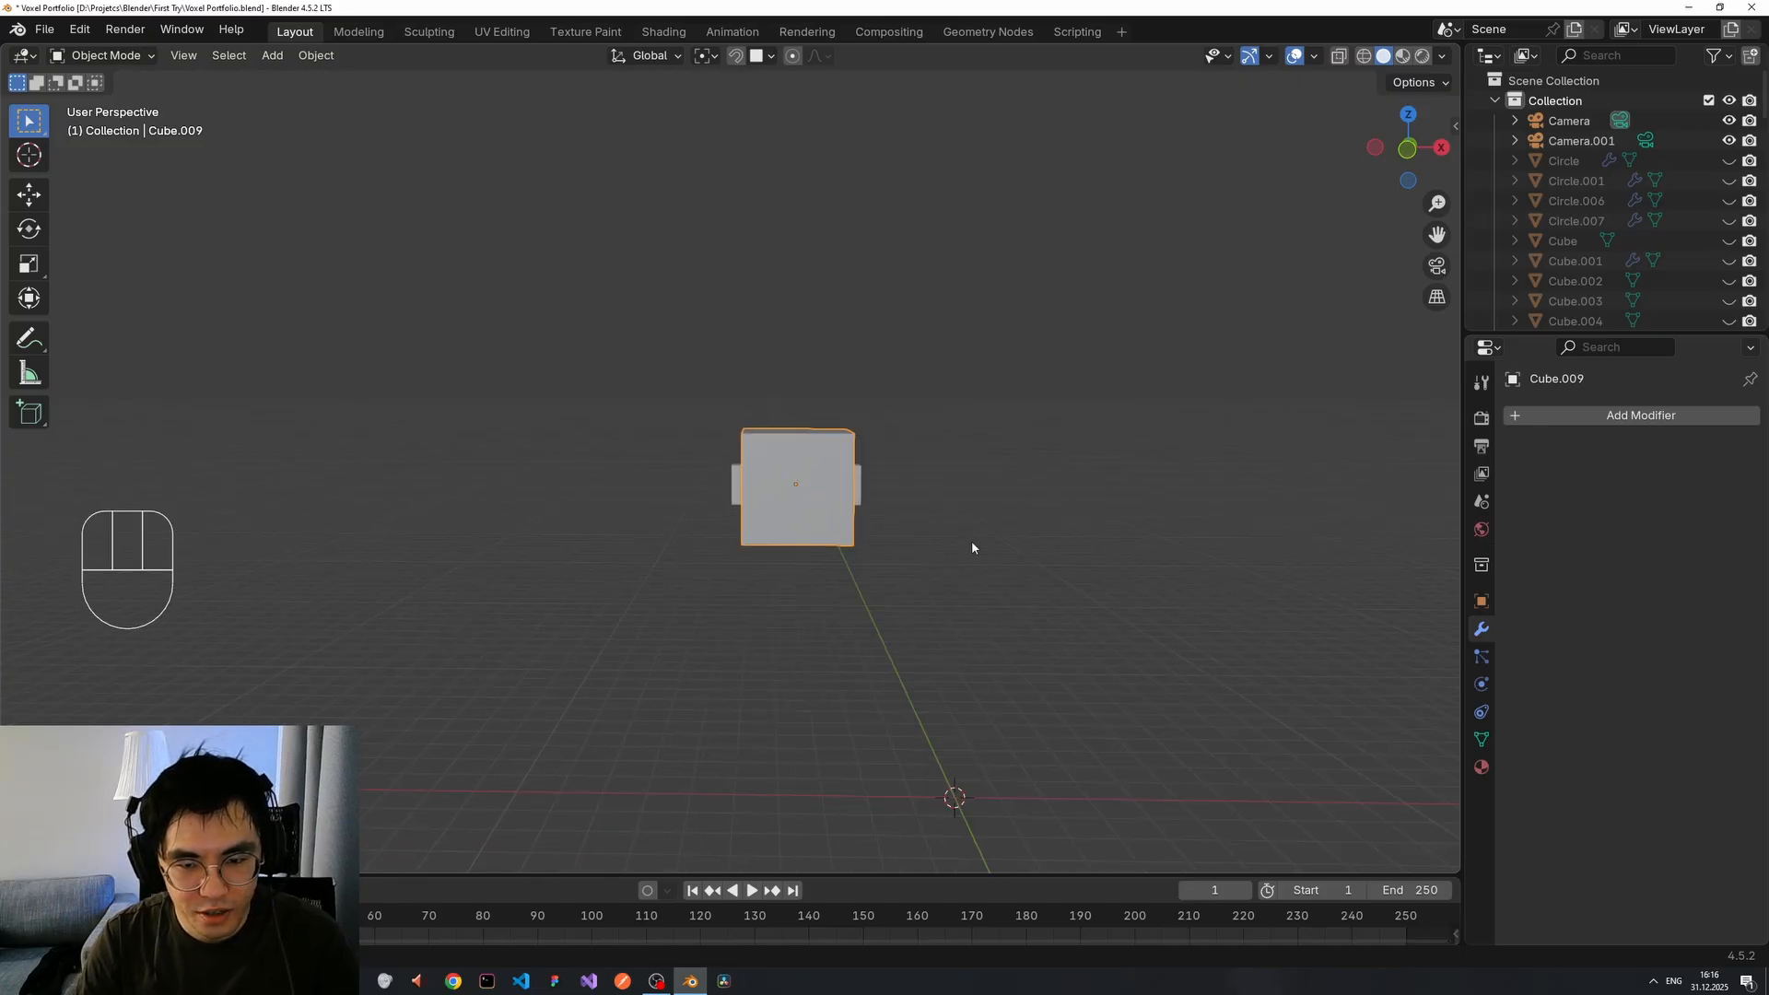
pyautogui.scroll(2, 972, 547)
pyautogui.scroll(-4, 972, 548)
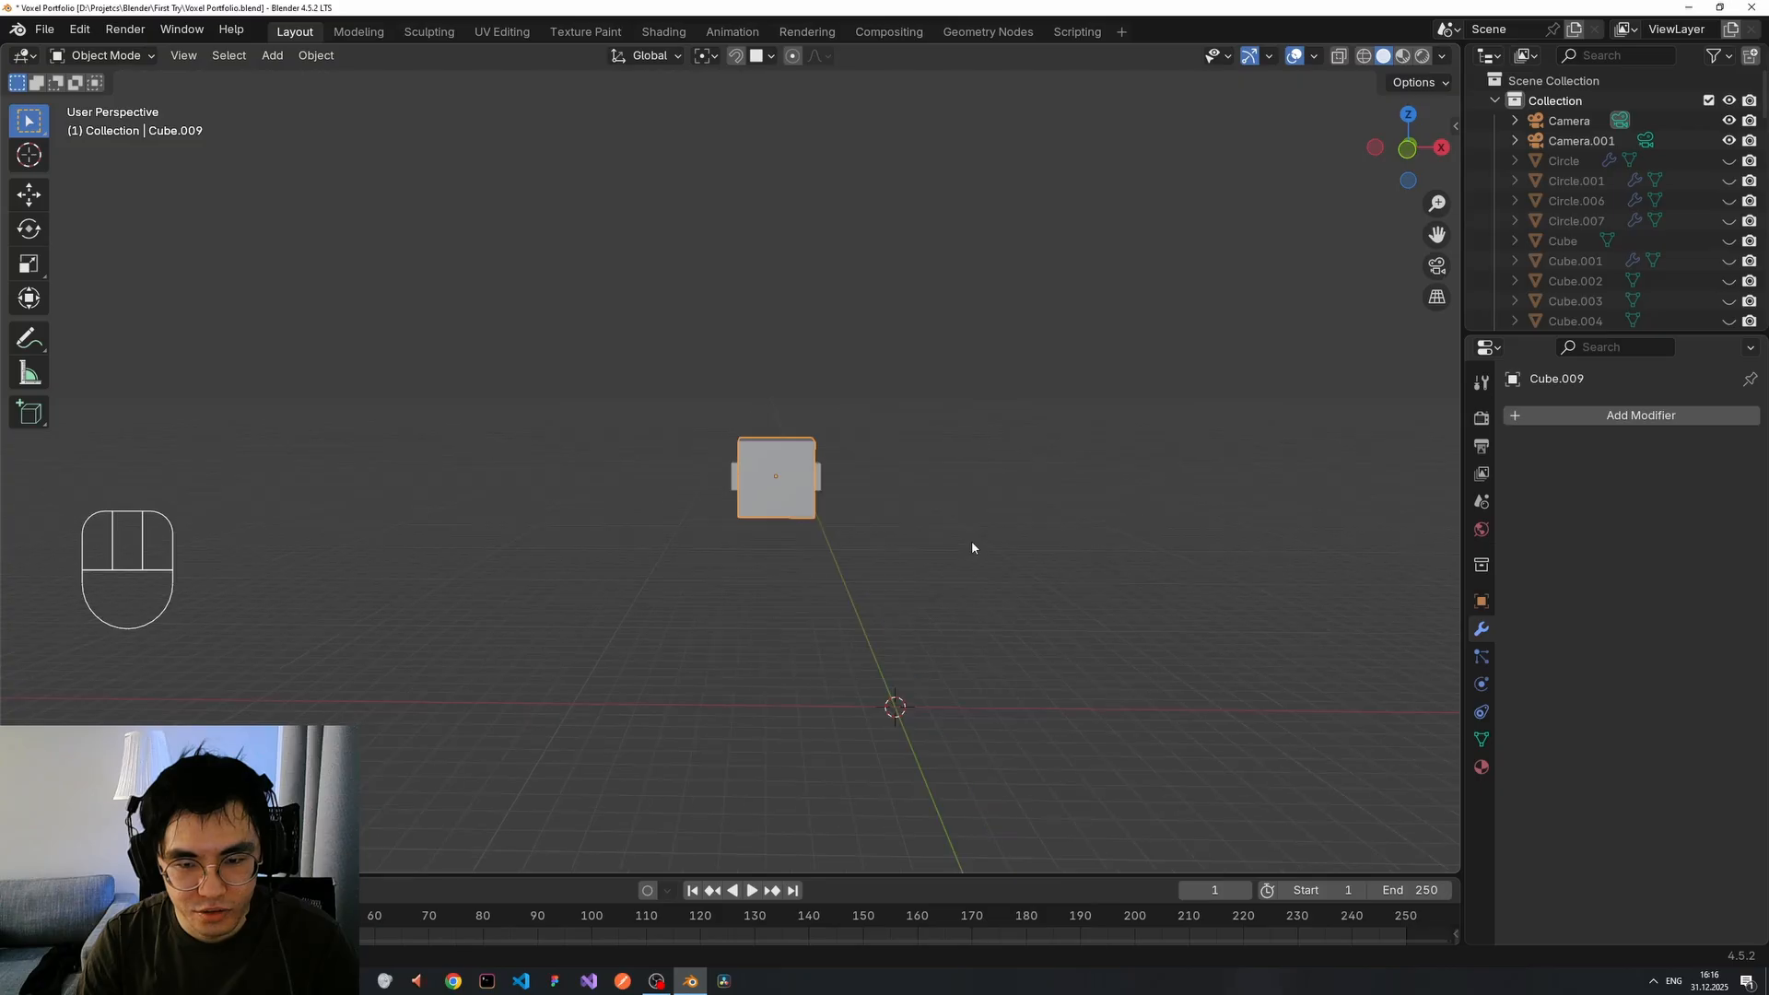
pyautogui.scroll(4, 940, 563)
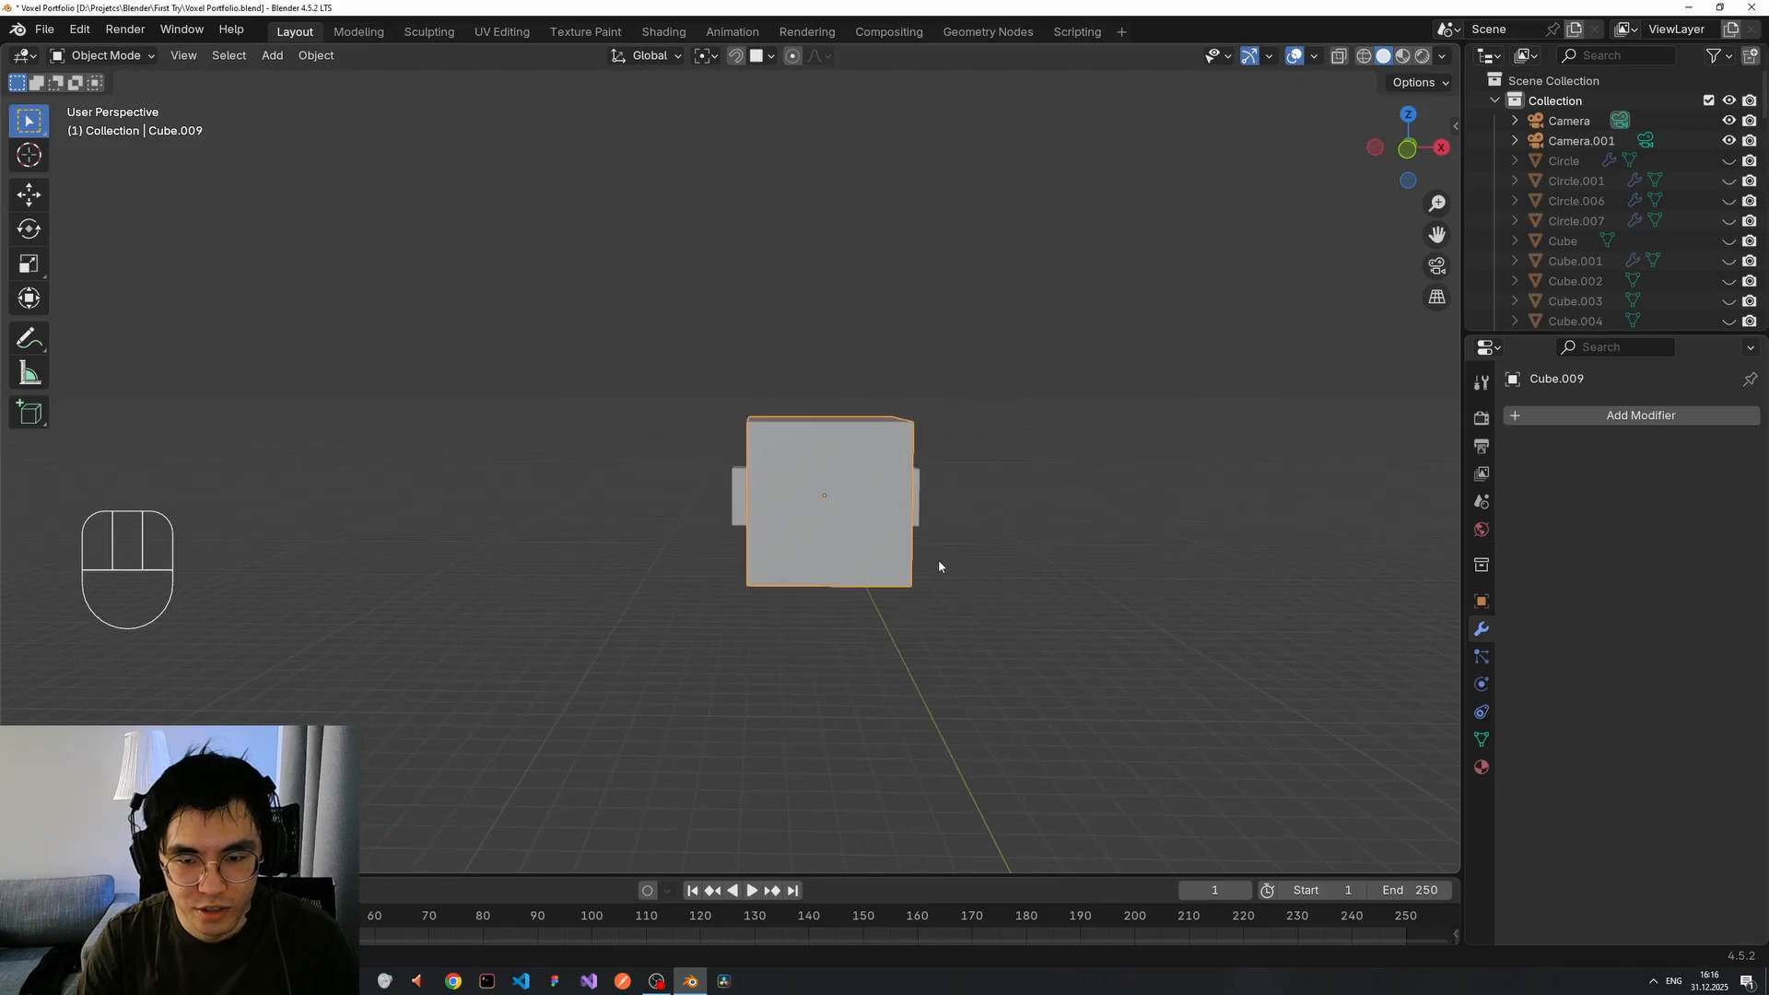
pyautogui.scroll(-4, 939, 564)
pyautogui.scroll(3, 921, 566)
pyautogui.scroll(-4, 921, 566)
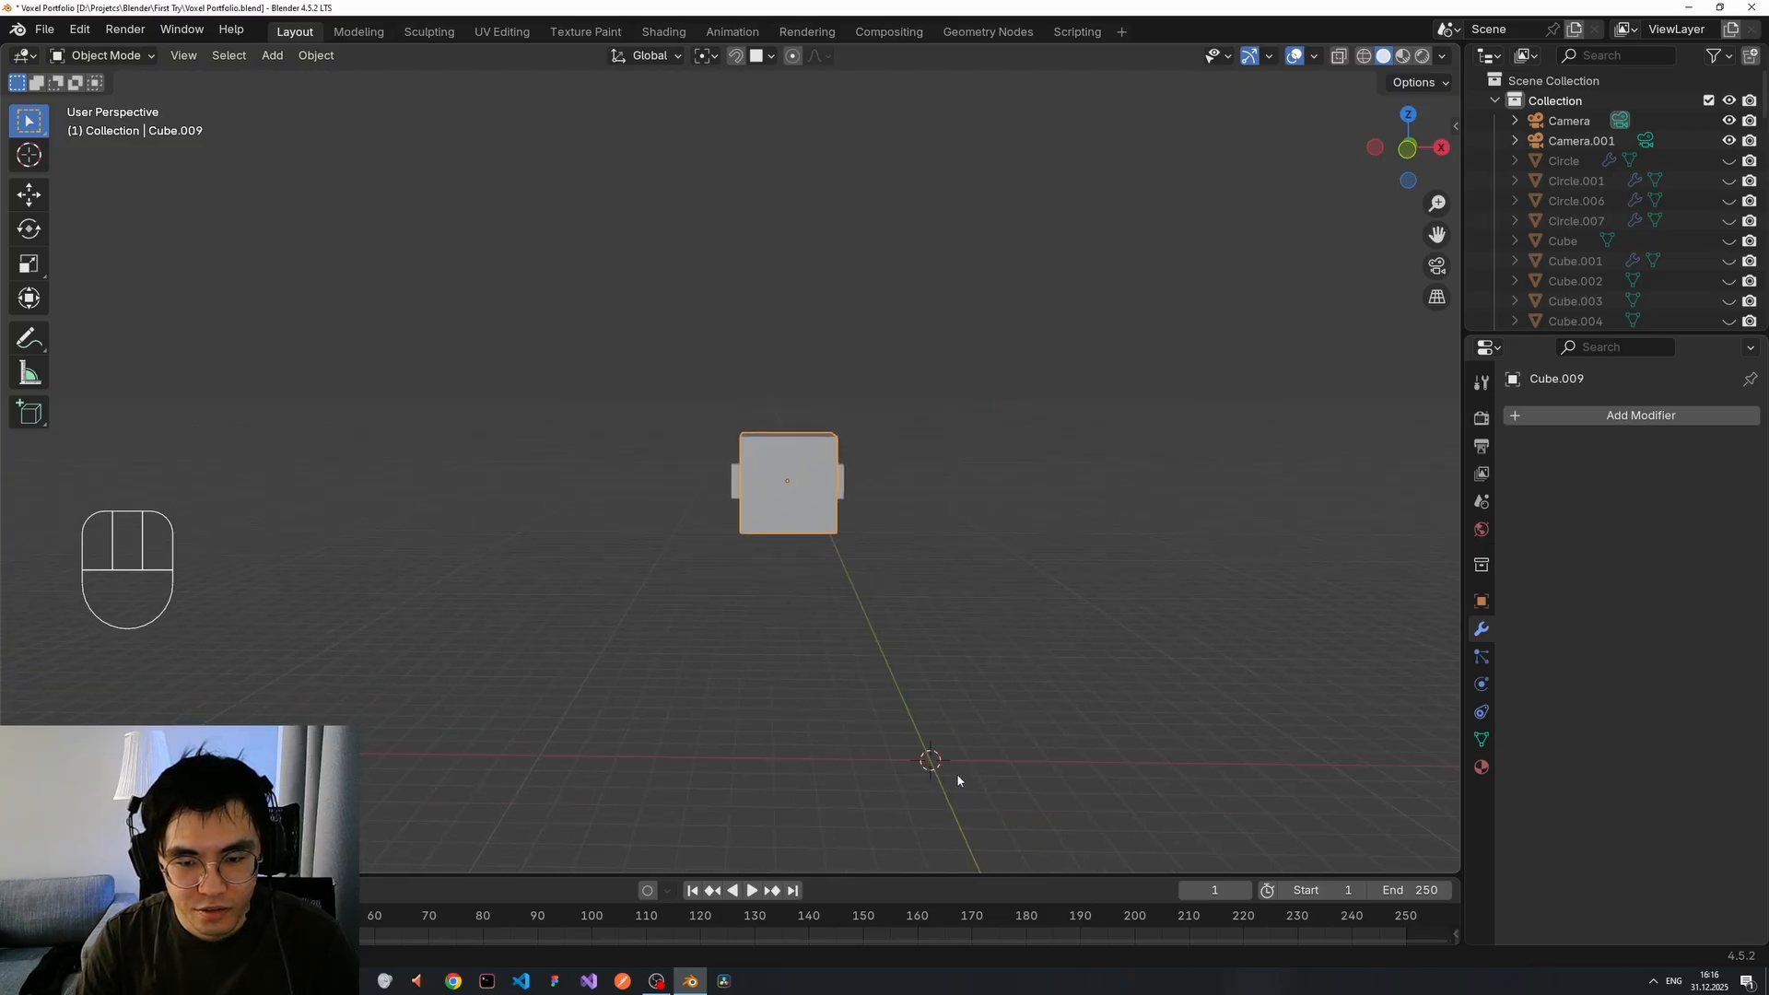
pyautogui.press('shift')
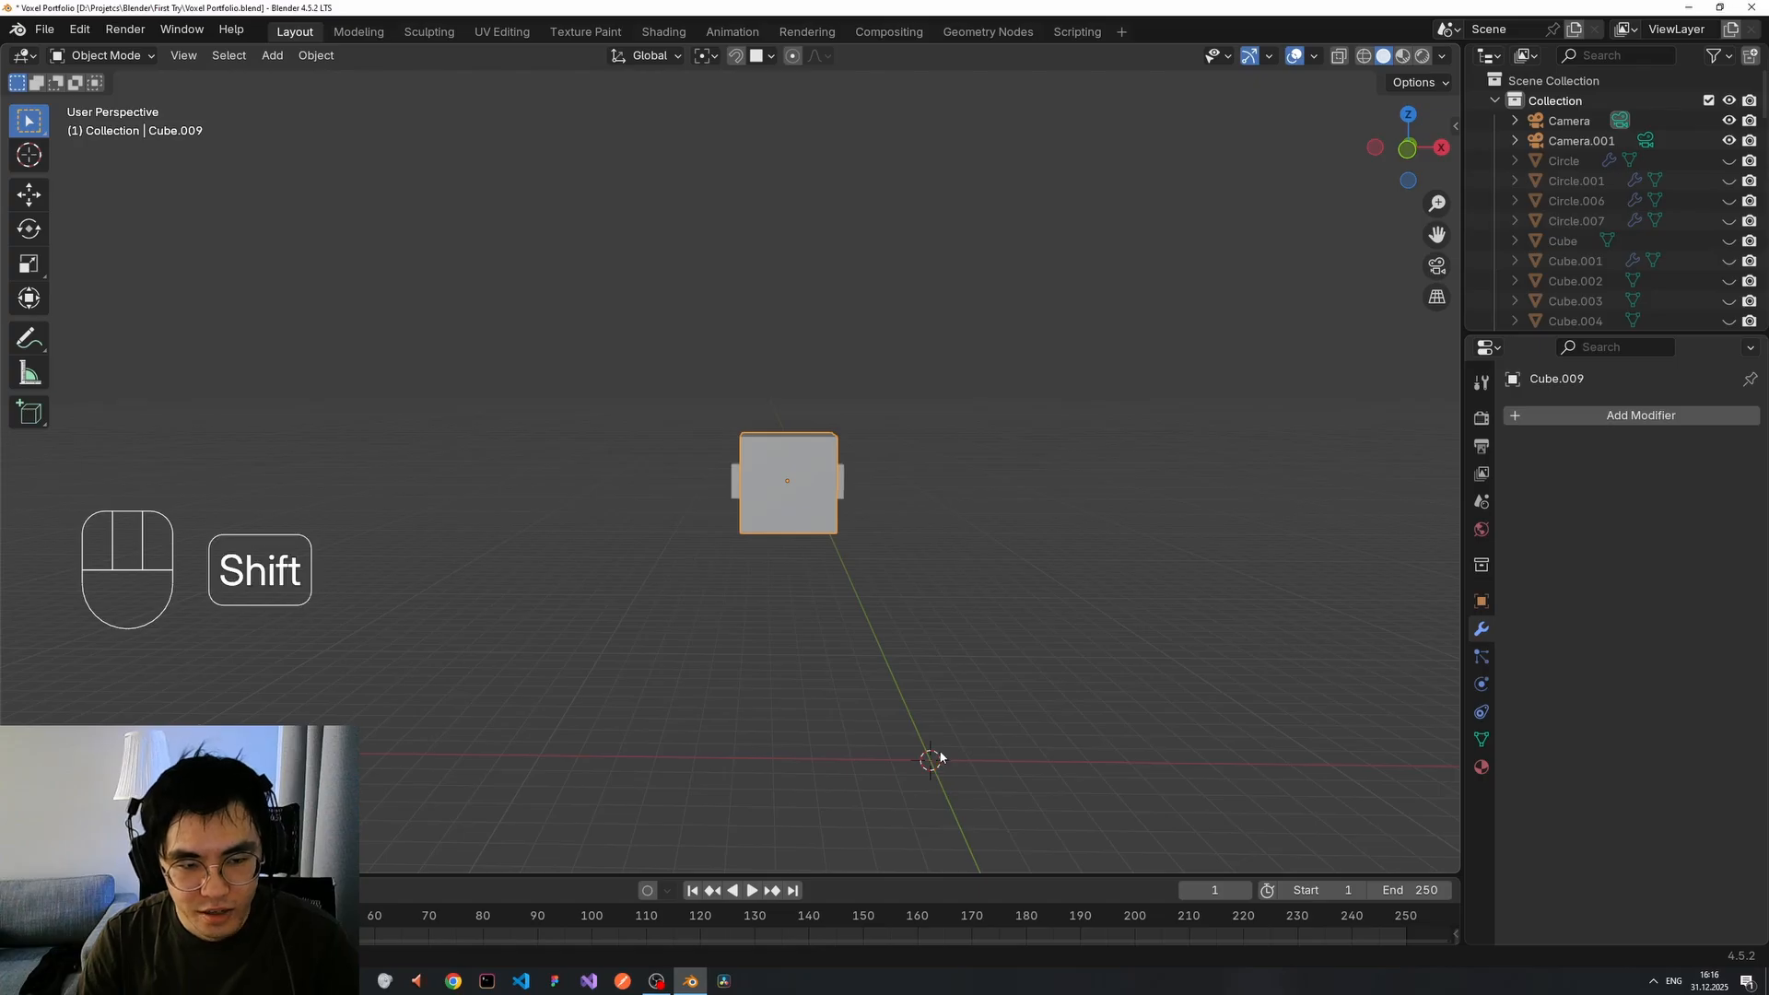
pyautogui.hotkey('shift', 'a')
pyautogui.moveTo(946, 562)
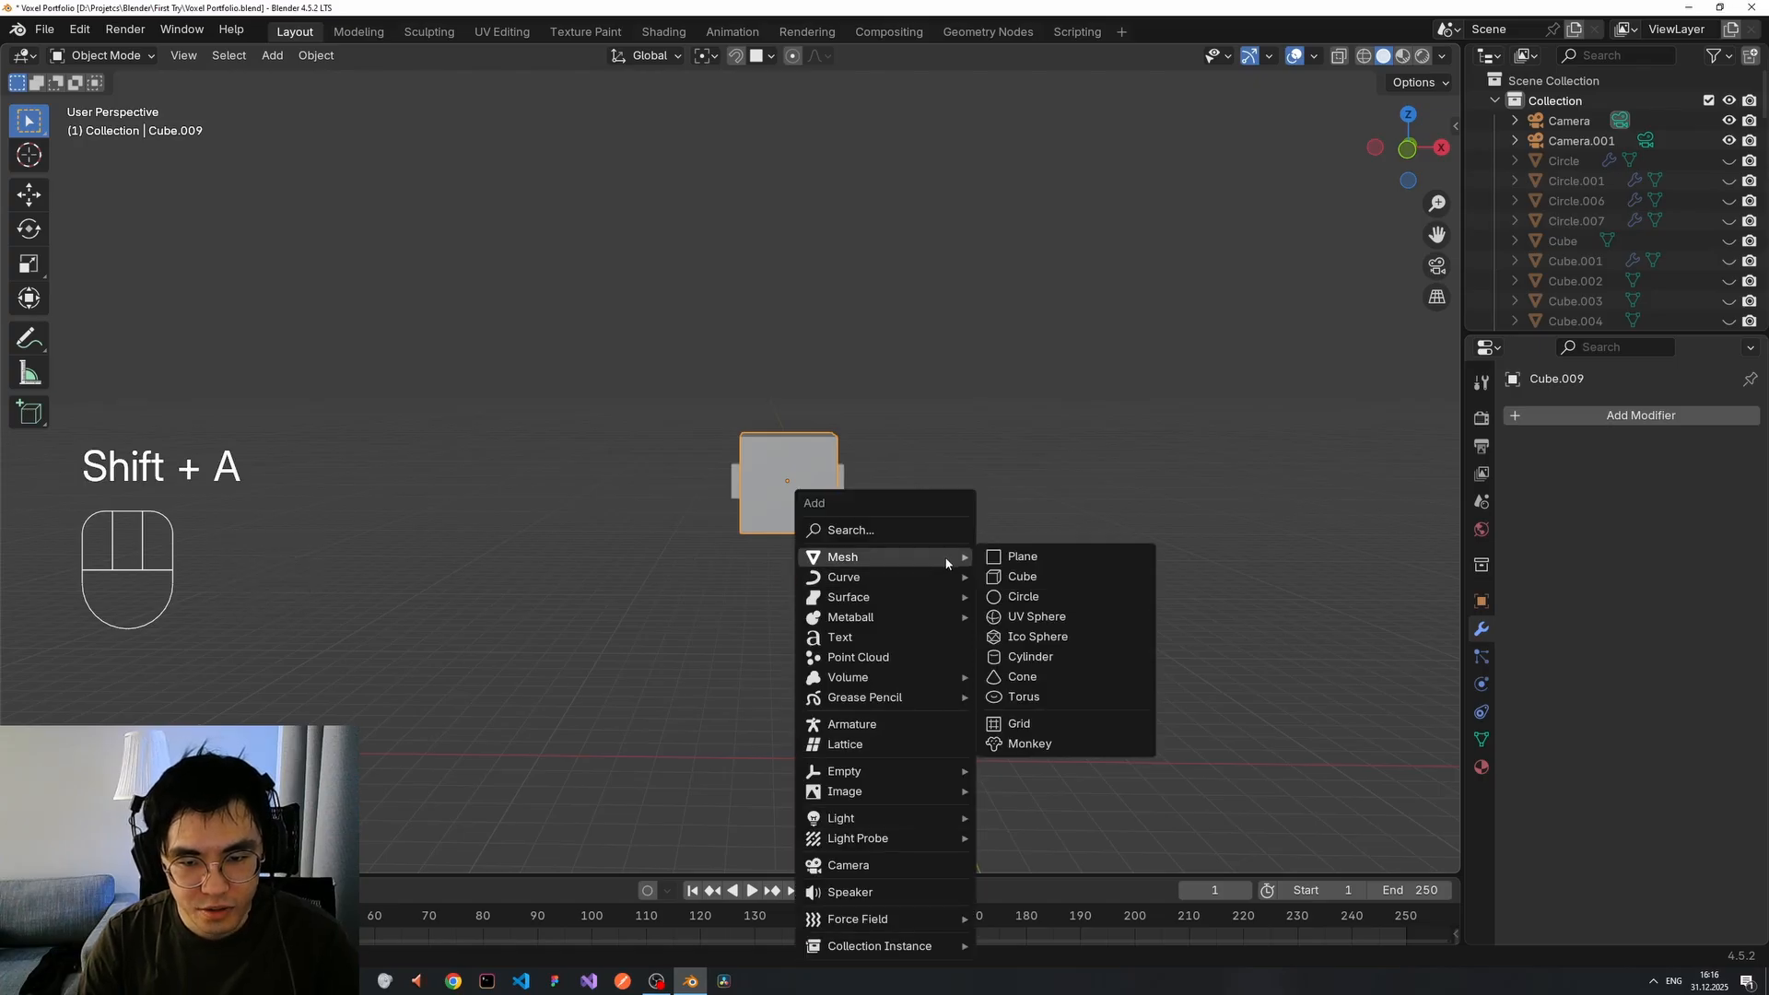
pyautogui.click(1018, 576)
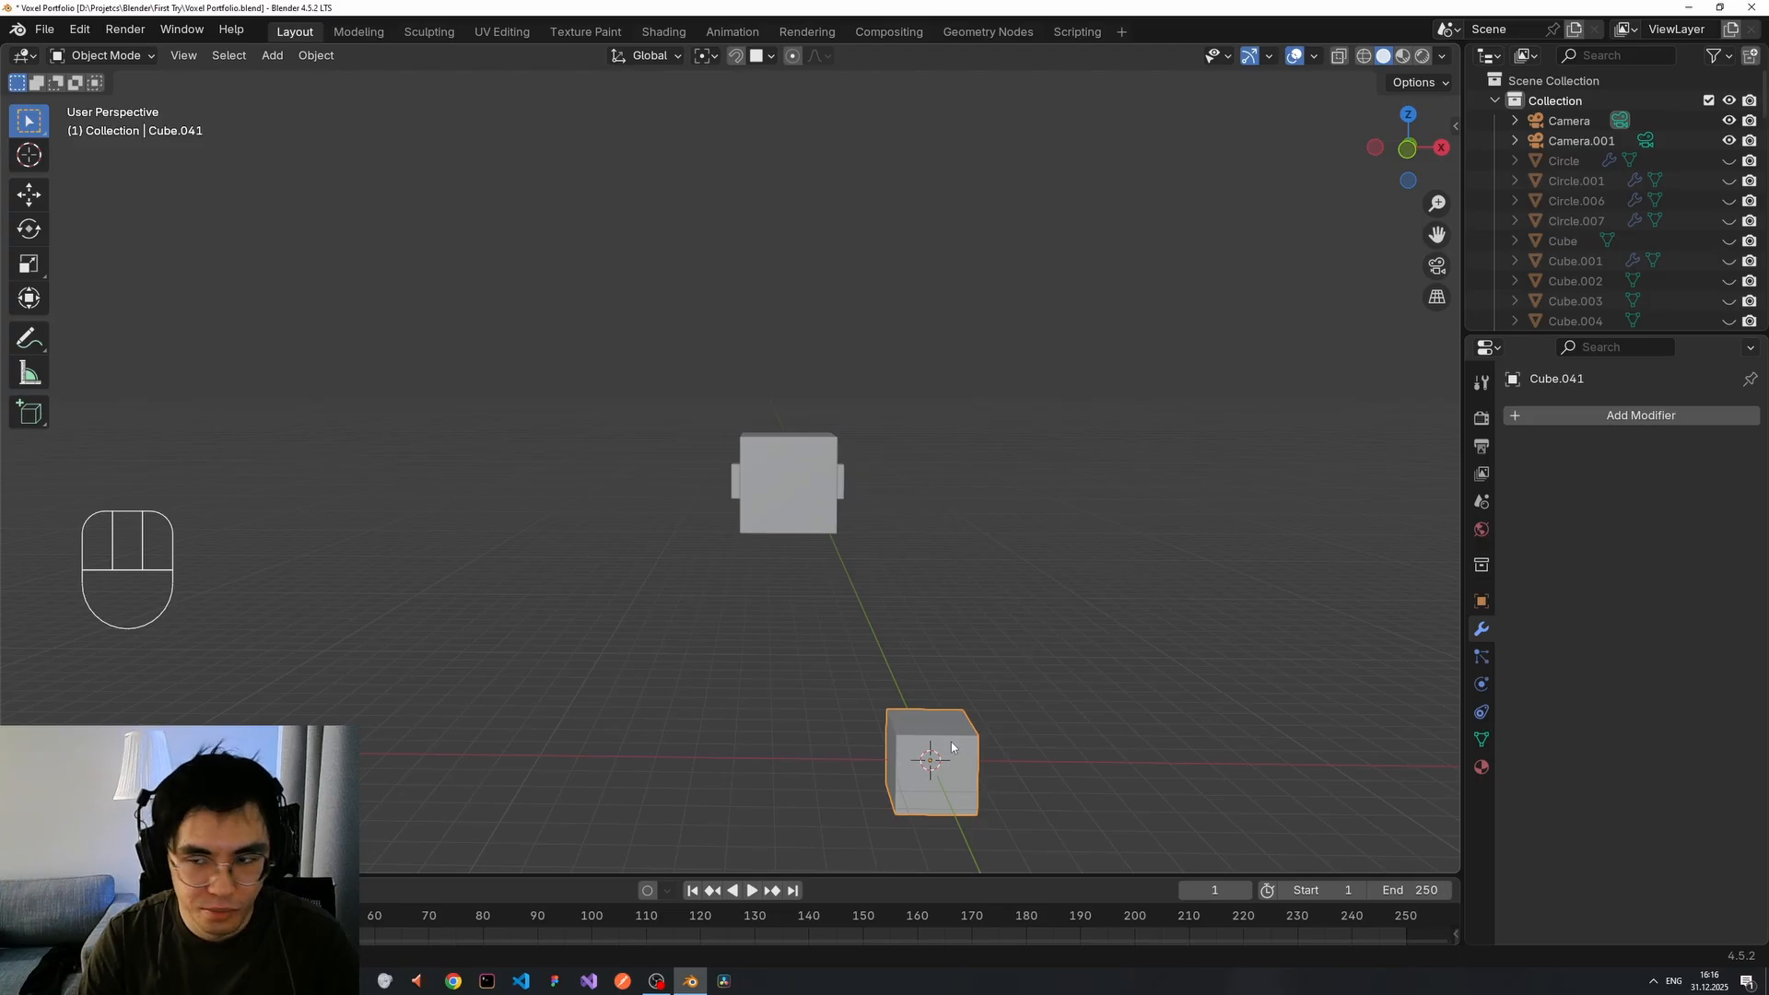
pyautogui.press('g')
pyautogui.rightClick(986, 722)
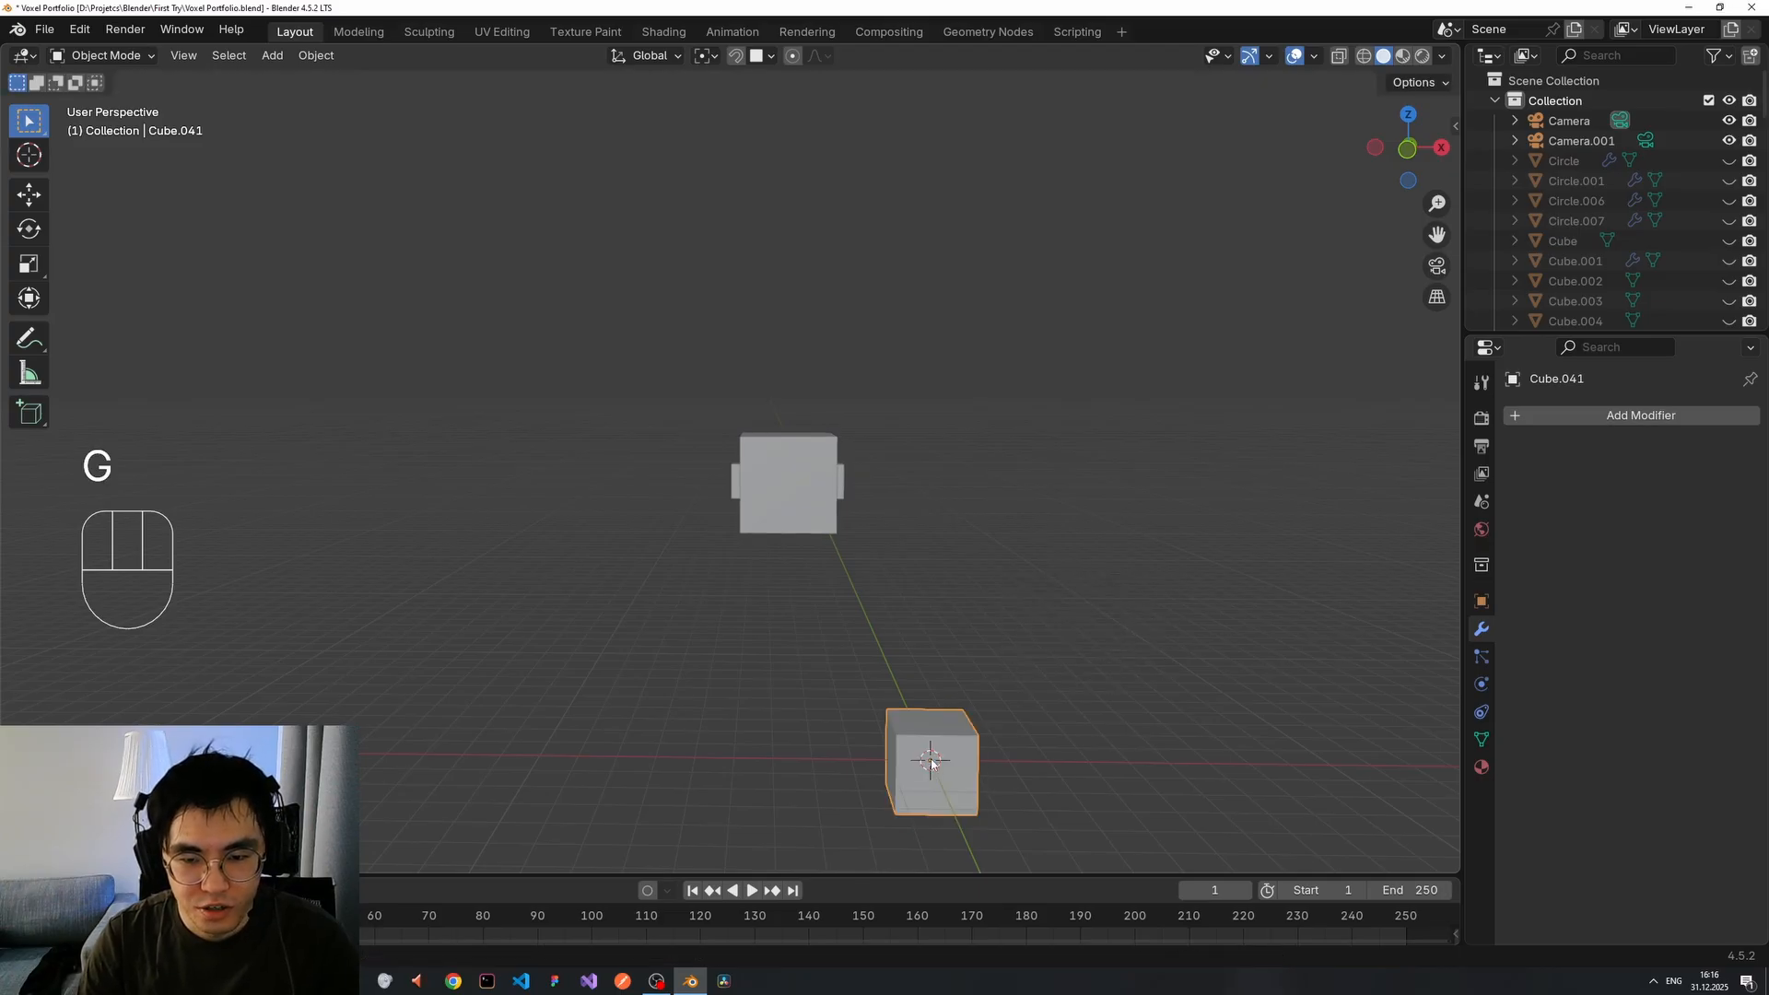
pyautogui.press('g')
pyautogui.click(1232, 677)
pyautogui.moveTo(1048, 755); pyautogui.dragTo(963, 578, button='middle')
pyautogui.scroll(2, 1061, 781)
pyautogui.scroll(3, 970, 644)
pyautogui.moveTo(1025, 761)
pyautogui.keyDown('shift'); pyautogui.mouseDown(button='middle')
pyautogui.moveTo(888, 605)
pyautogui.moveTo(964, 737)
pyautogui.moveTo(948, 737)
pyautogui.moveTo(1003, 754)
pyautogui.mouseUp(button='middle'); pyautogui.keyUp('shift')
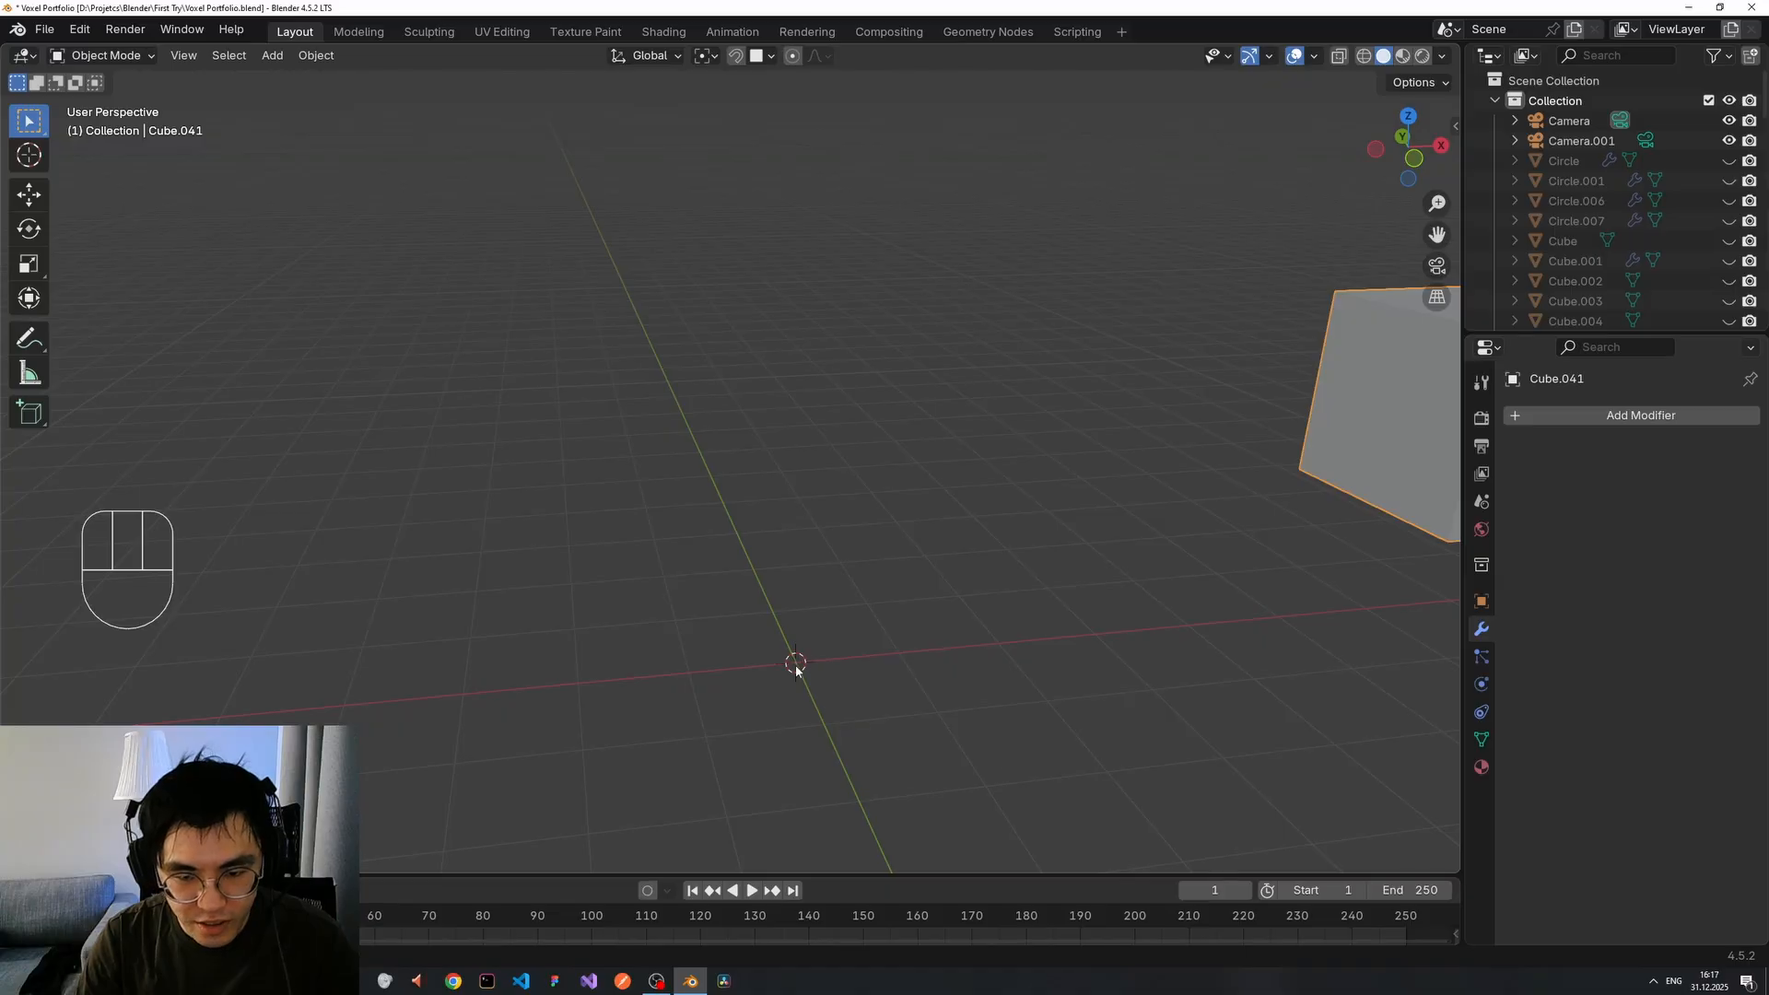
pyautogui.scroll(2, 779, 656)
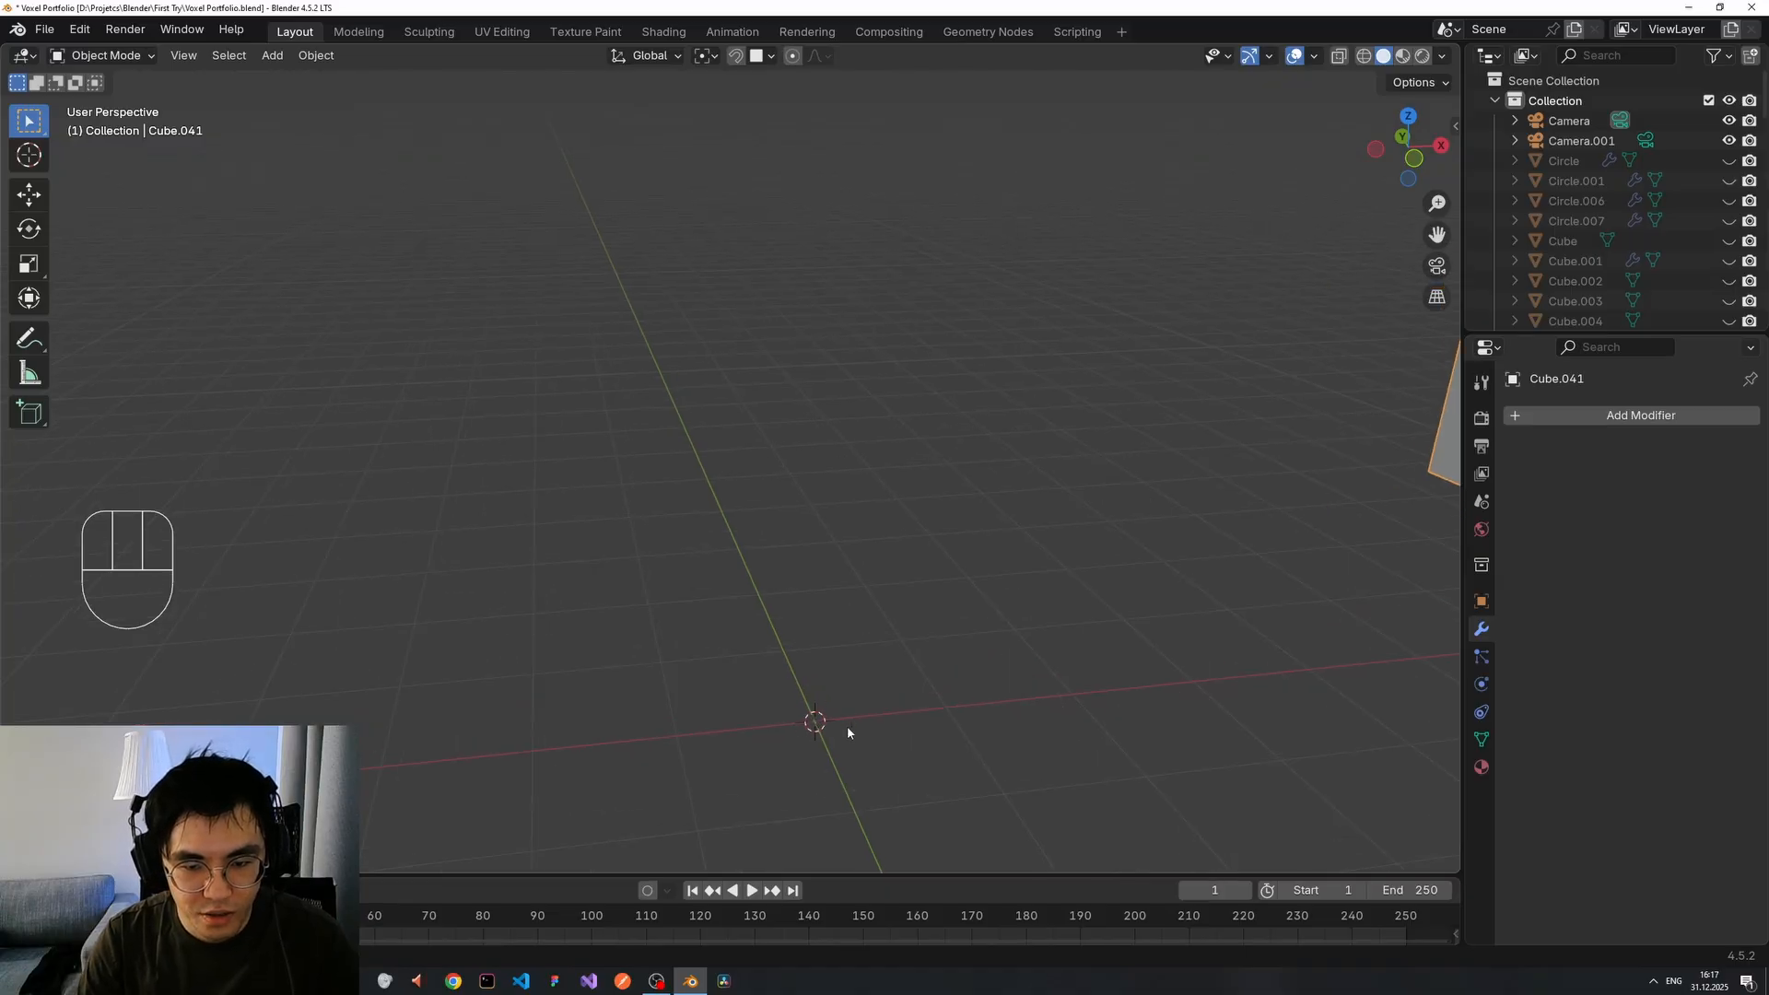
pyautogui.scroll(-2, 843, 717)
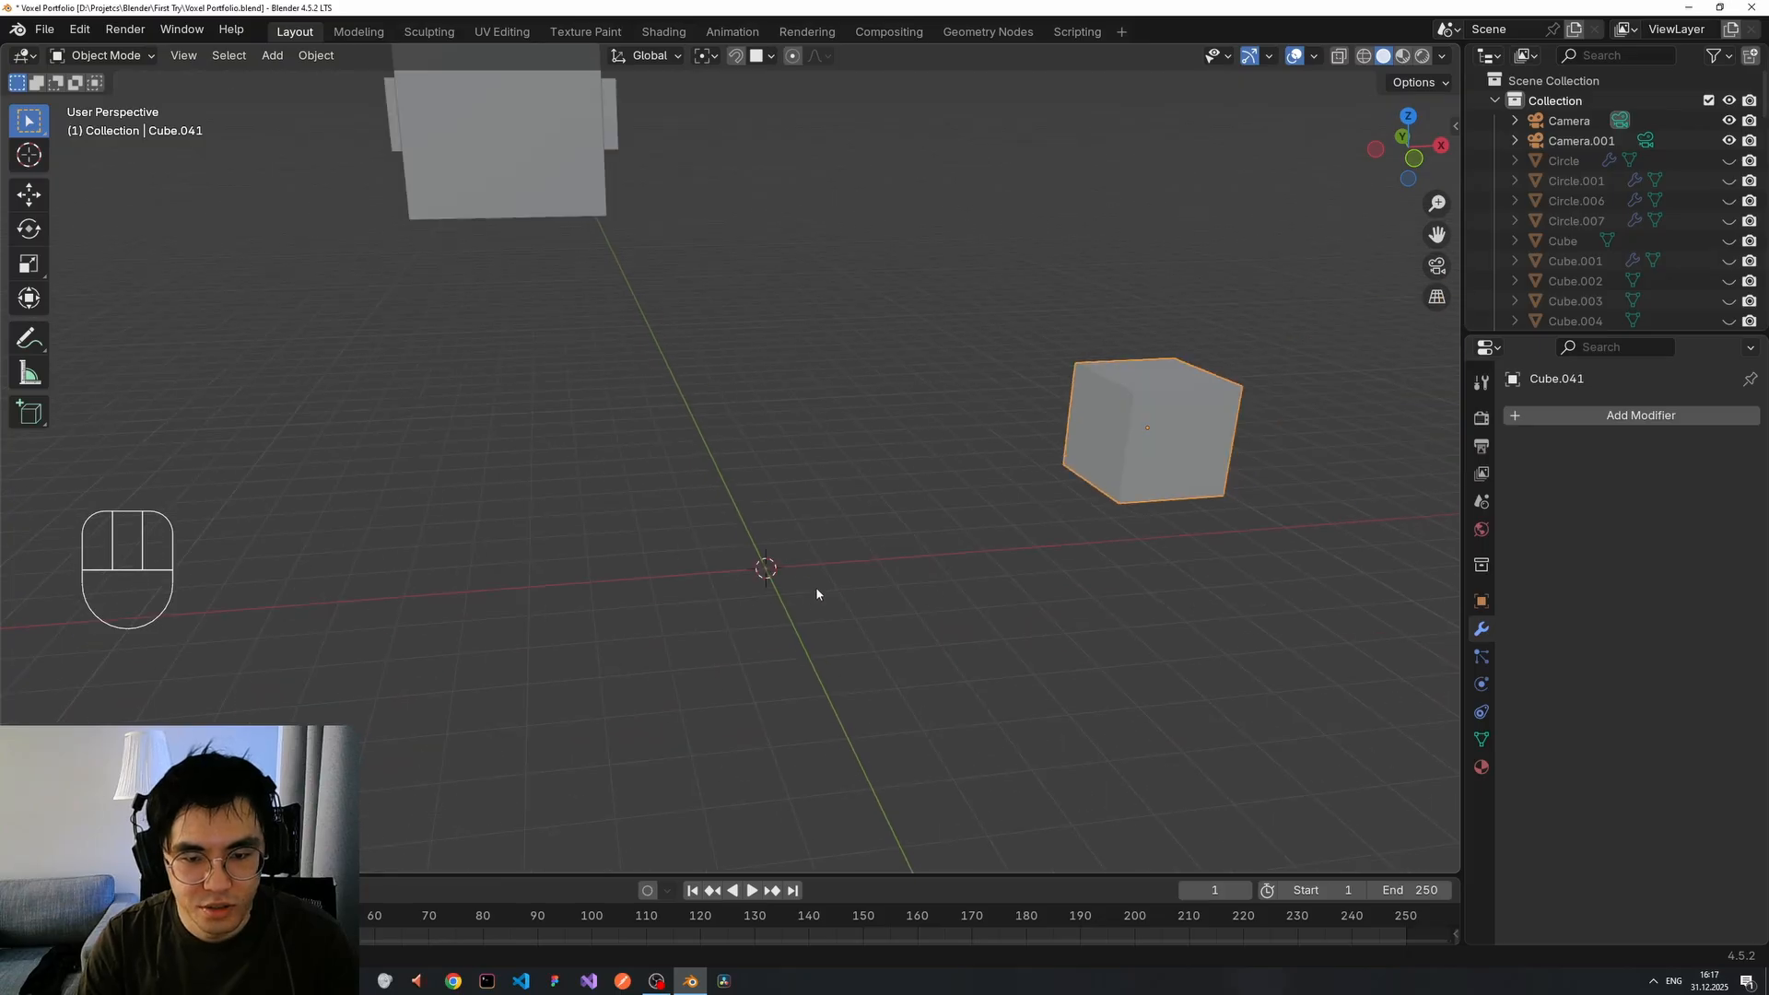
pyautogui.moveTo(815, 590); pyautogui.dragTo(749, 468, button='middle')
pyautogui.scroll(-3, 807, 557)
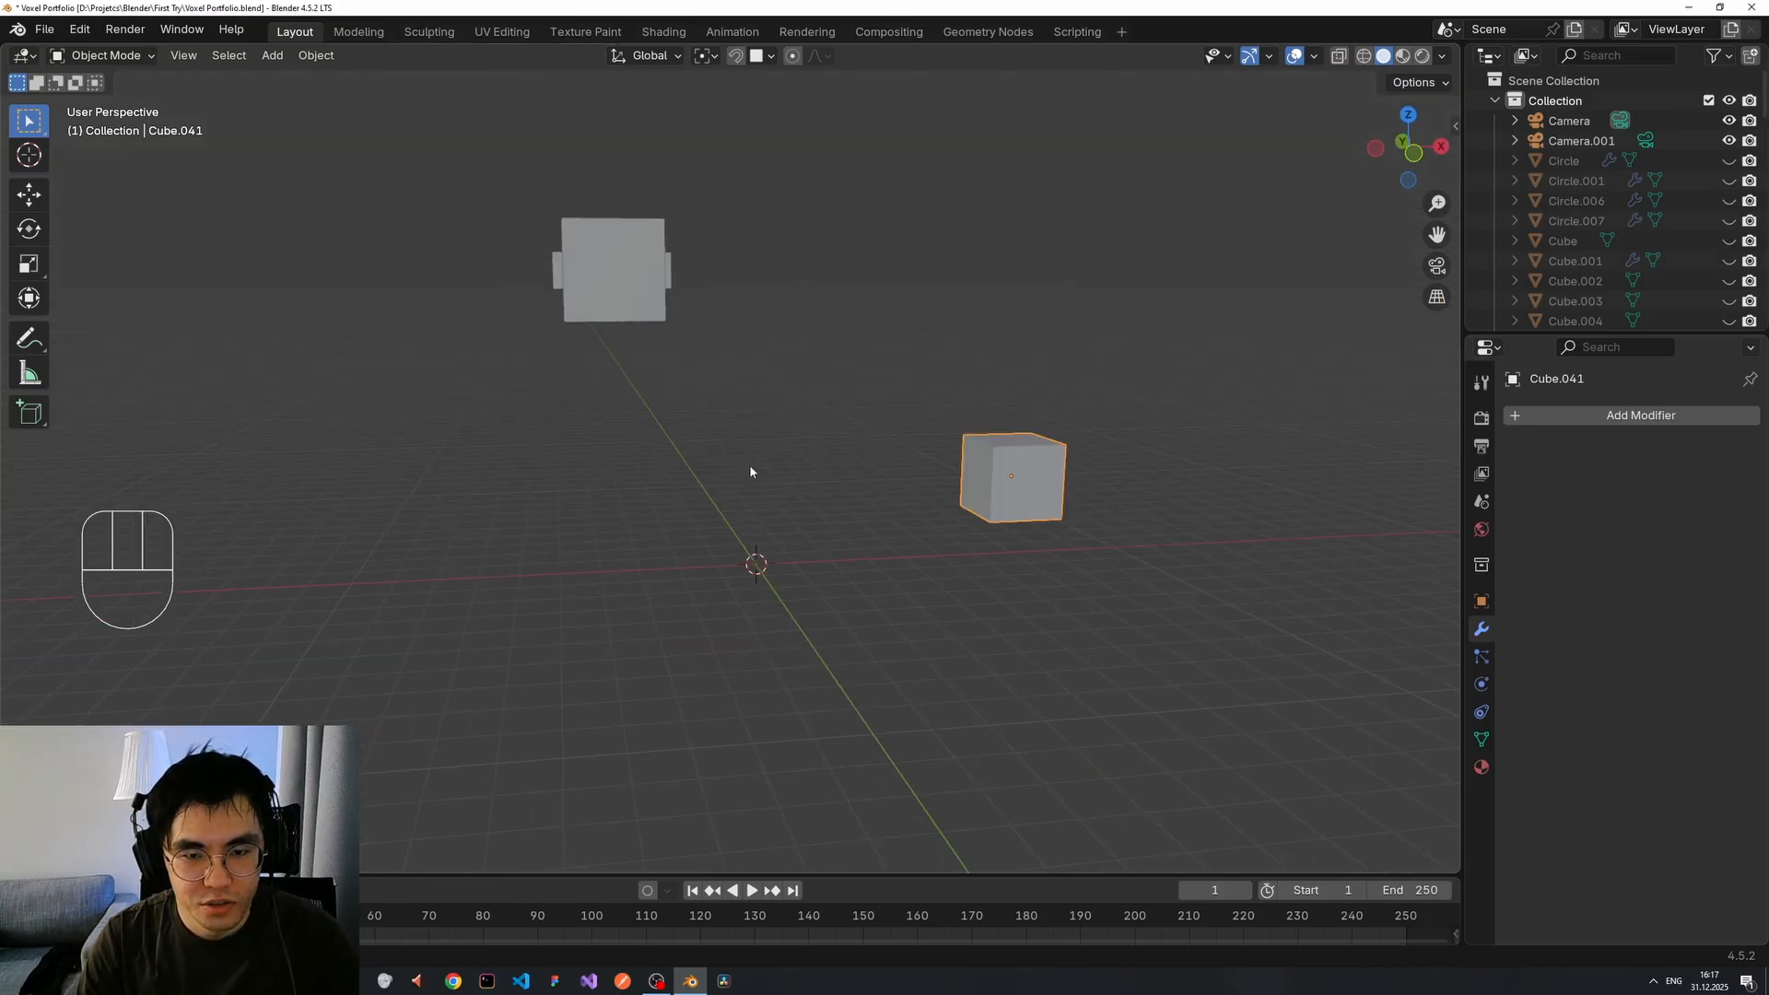
pyautogui.press('shift')
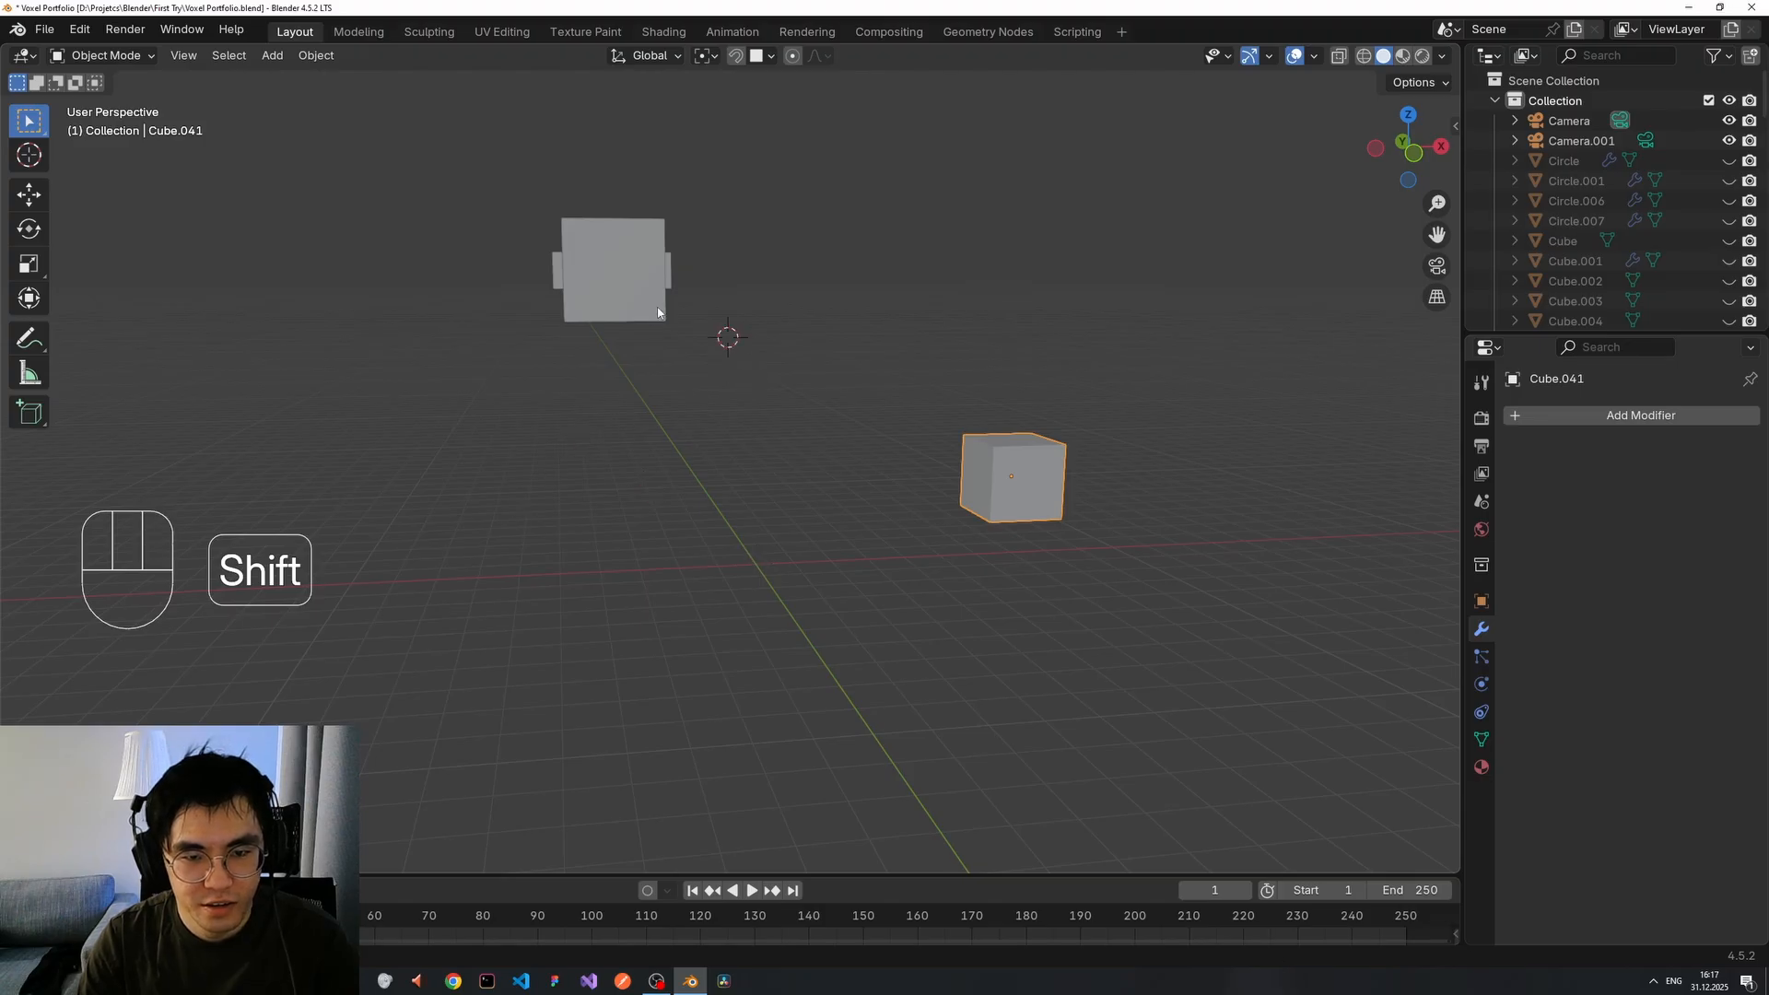
pyautogui.keyDown('shift'); pyautogui.rightClick(799, 339); pyautogui.keyUp('shift')
pyautogui.hotkey('shift', 'd')
pyautogui.rightClick(820, 347)
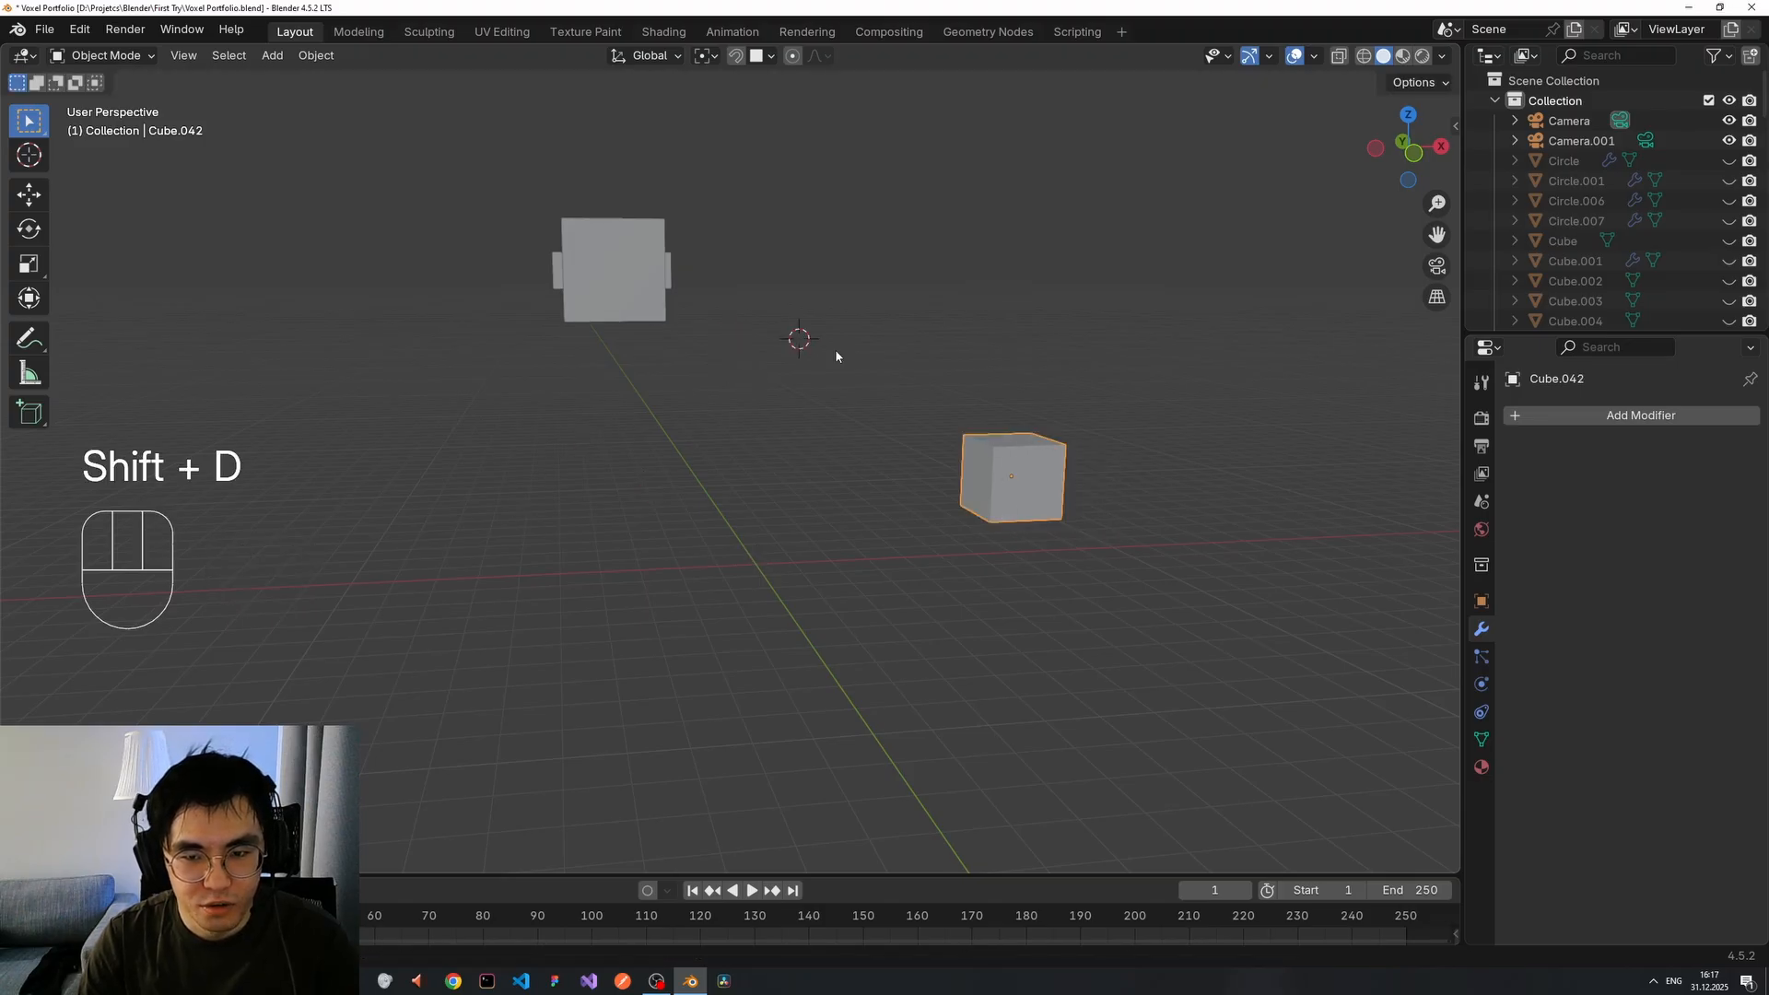
pyautogui.click(806, 348)
pyautogui.hotkey('shift', 'a')
pyautogui.moveTo(827, 343)
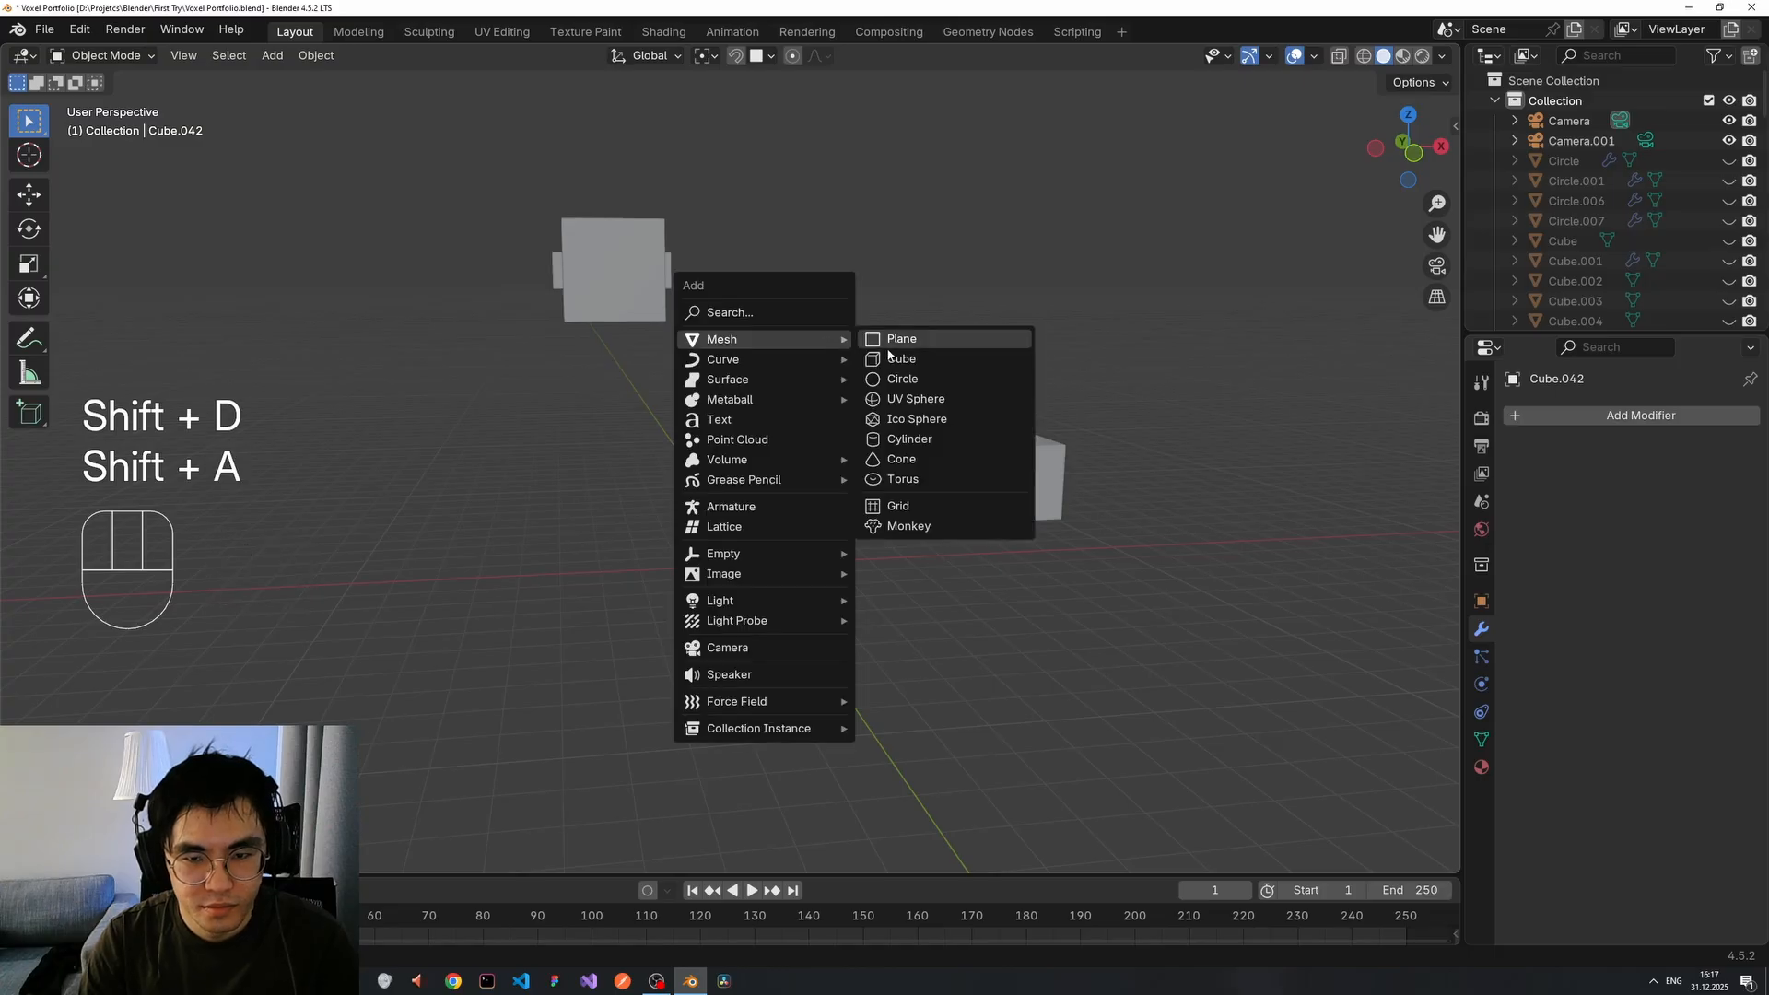
pyautogui.click(891, 379)
pyautogui.press('g')
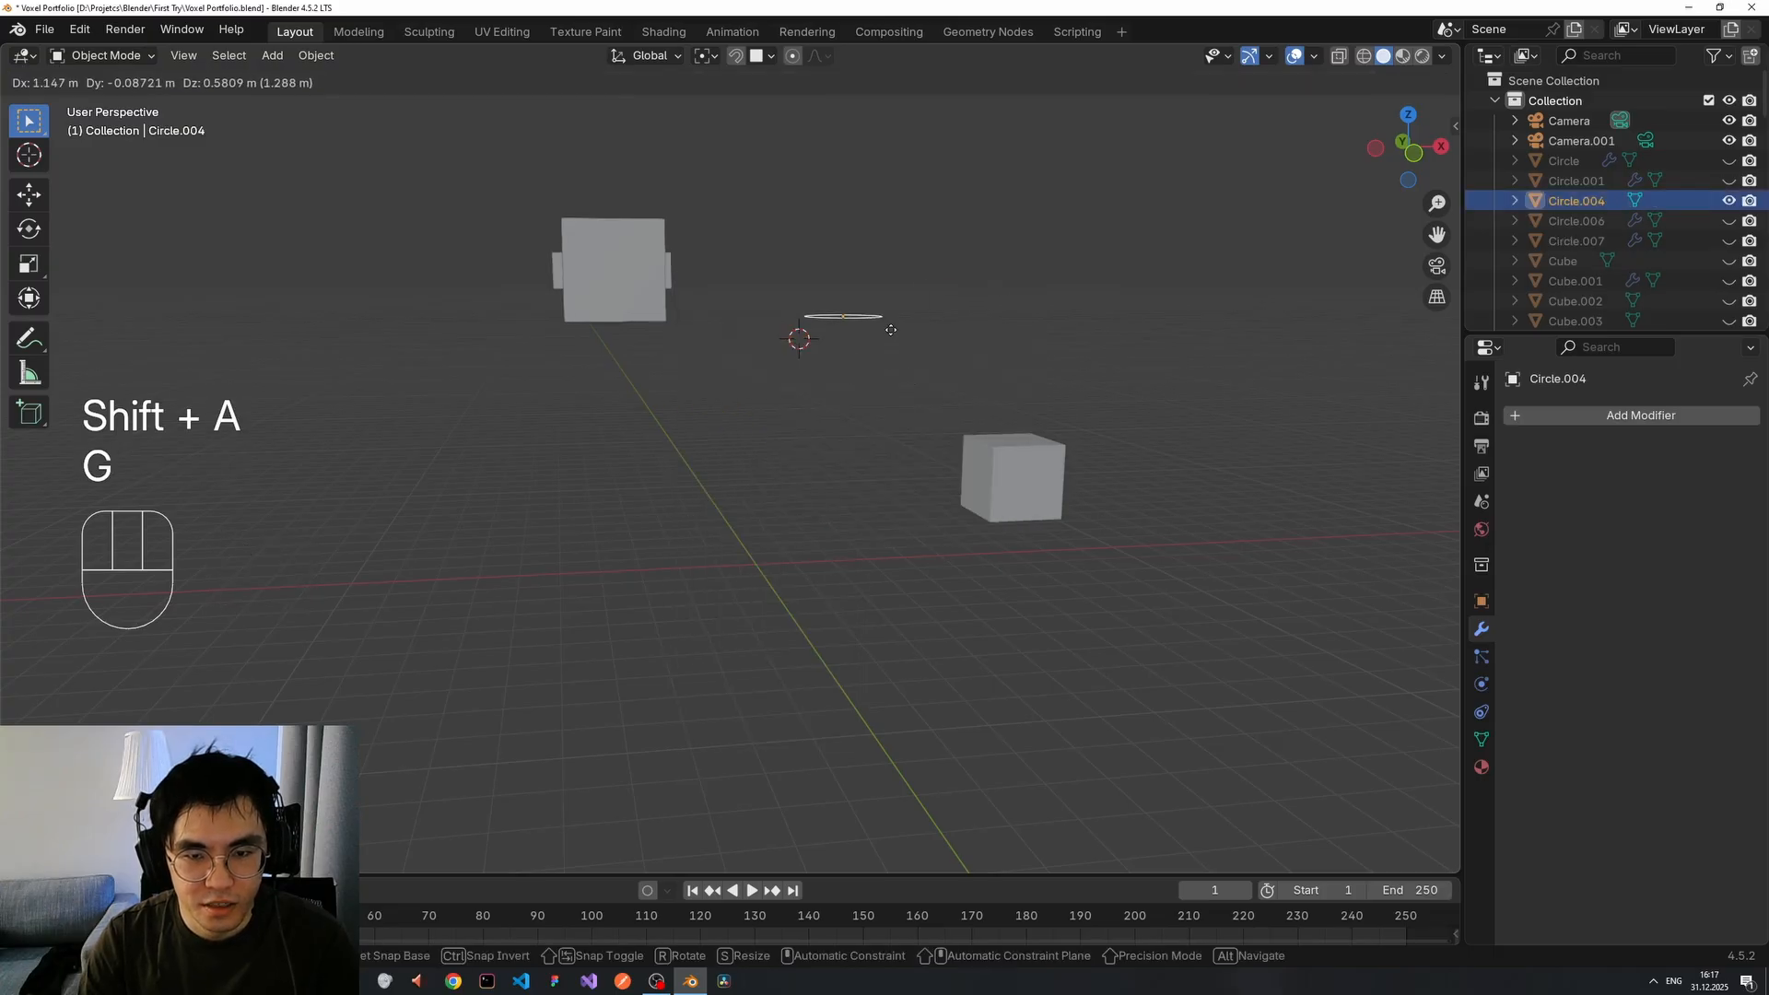
pyautogui.rightClick(857, 347)
pyautogui.hotkey('ctrl', 'z')
pyautogui.hotkey('ctrl', 'z')
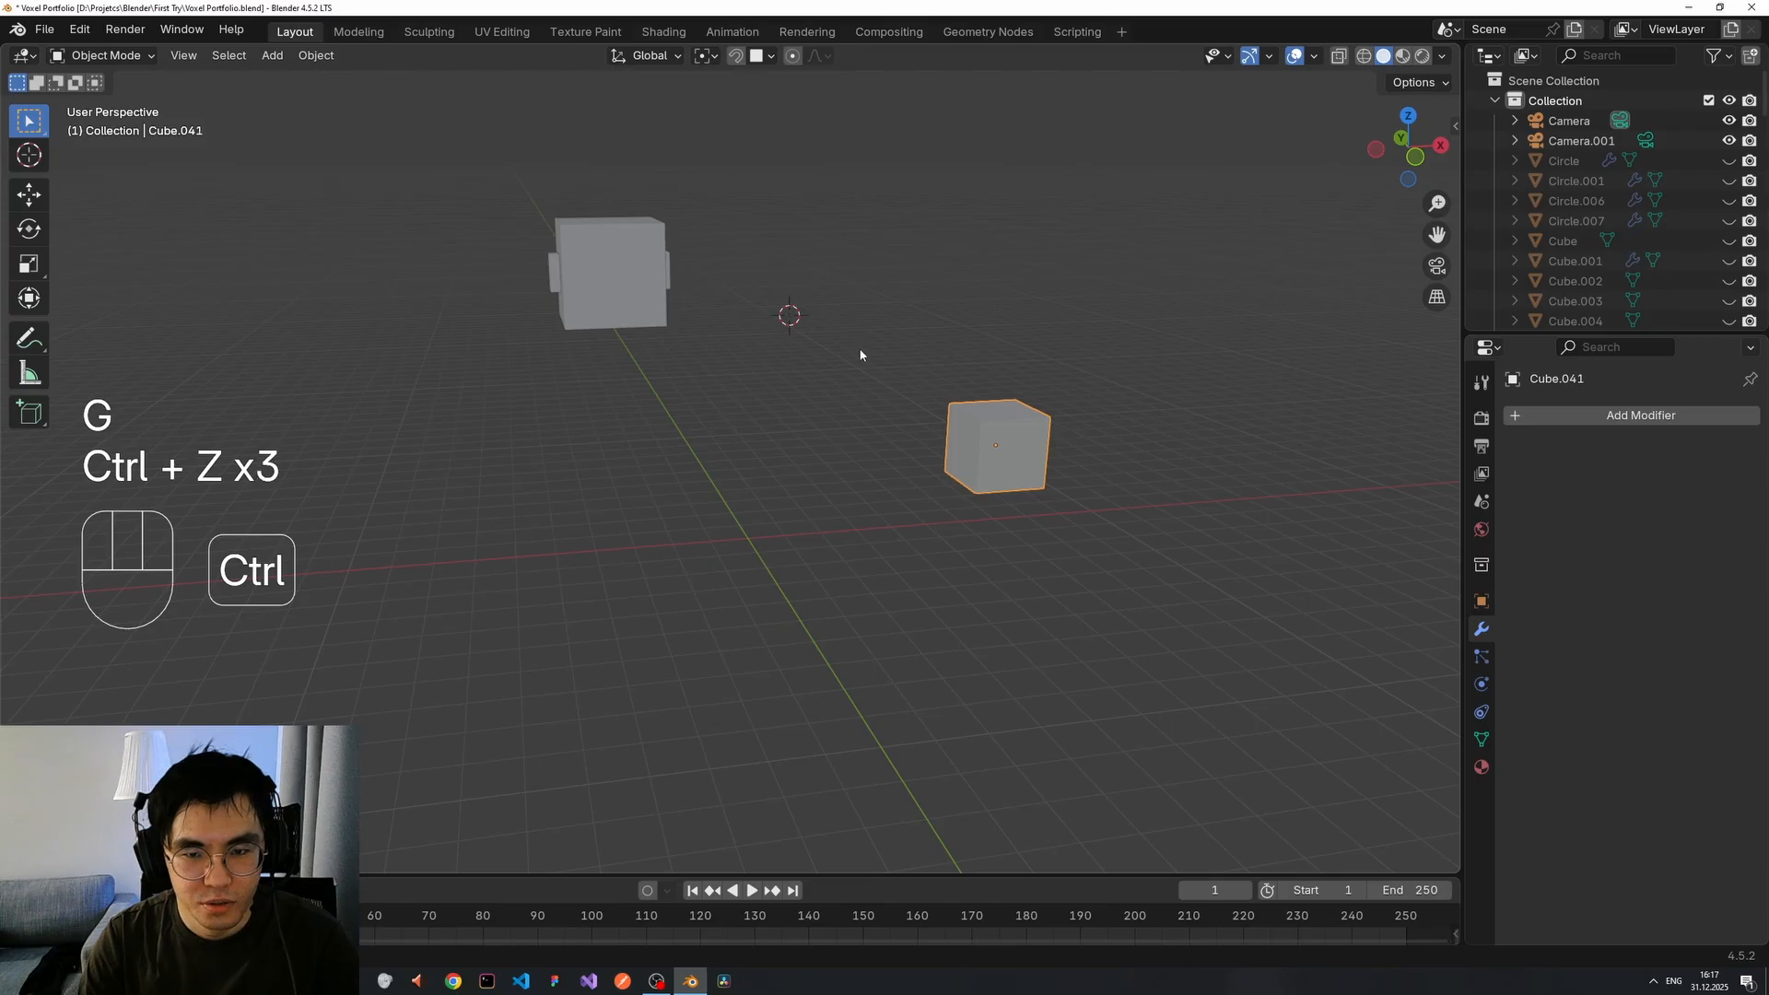
pyautogui.hotkey('ctrl', 'z')
pyautogui.hotkey('ctrl', 'z')
pyautogui.hotkey('ctrl', 'z')
pyautogui.hotkey('ctrl', 'z')
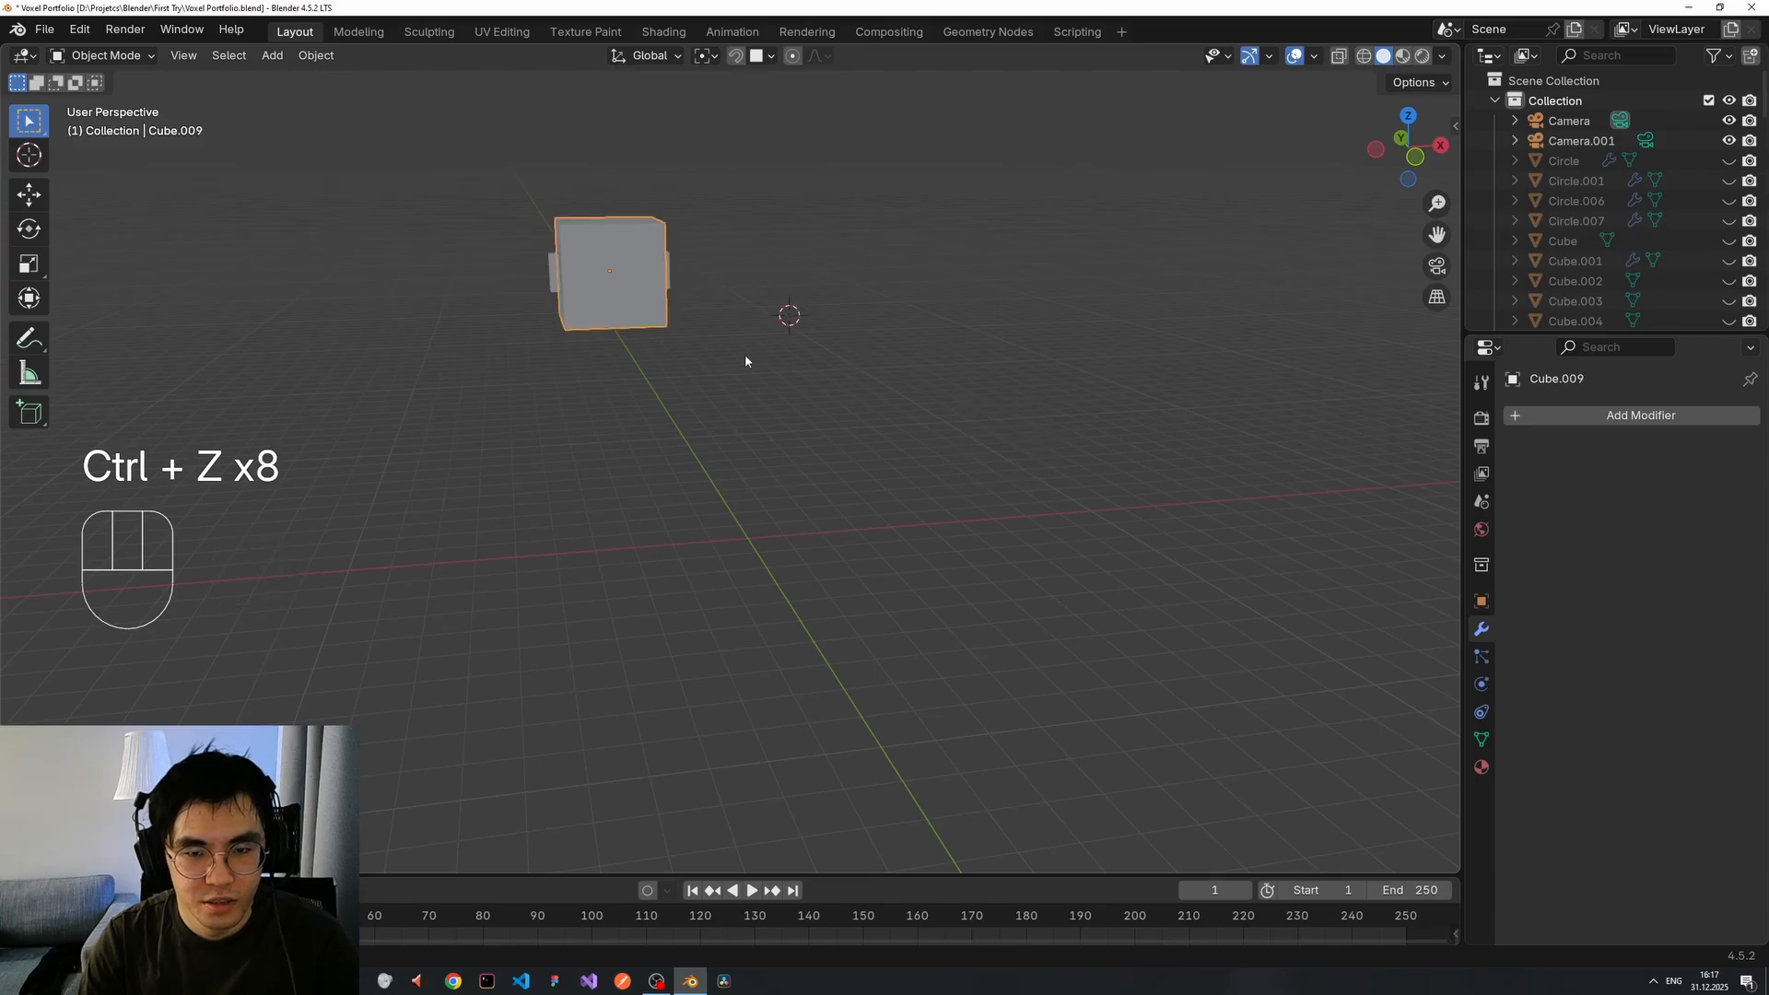
# Place the 3D cursor on the head cube's side face.
pyautogui.moveTo(744, 354); pyautogui.dragTo(685, 355, button='middle')
pyautogui.scroll(4, 619, 277)
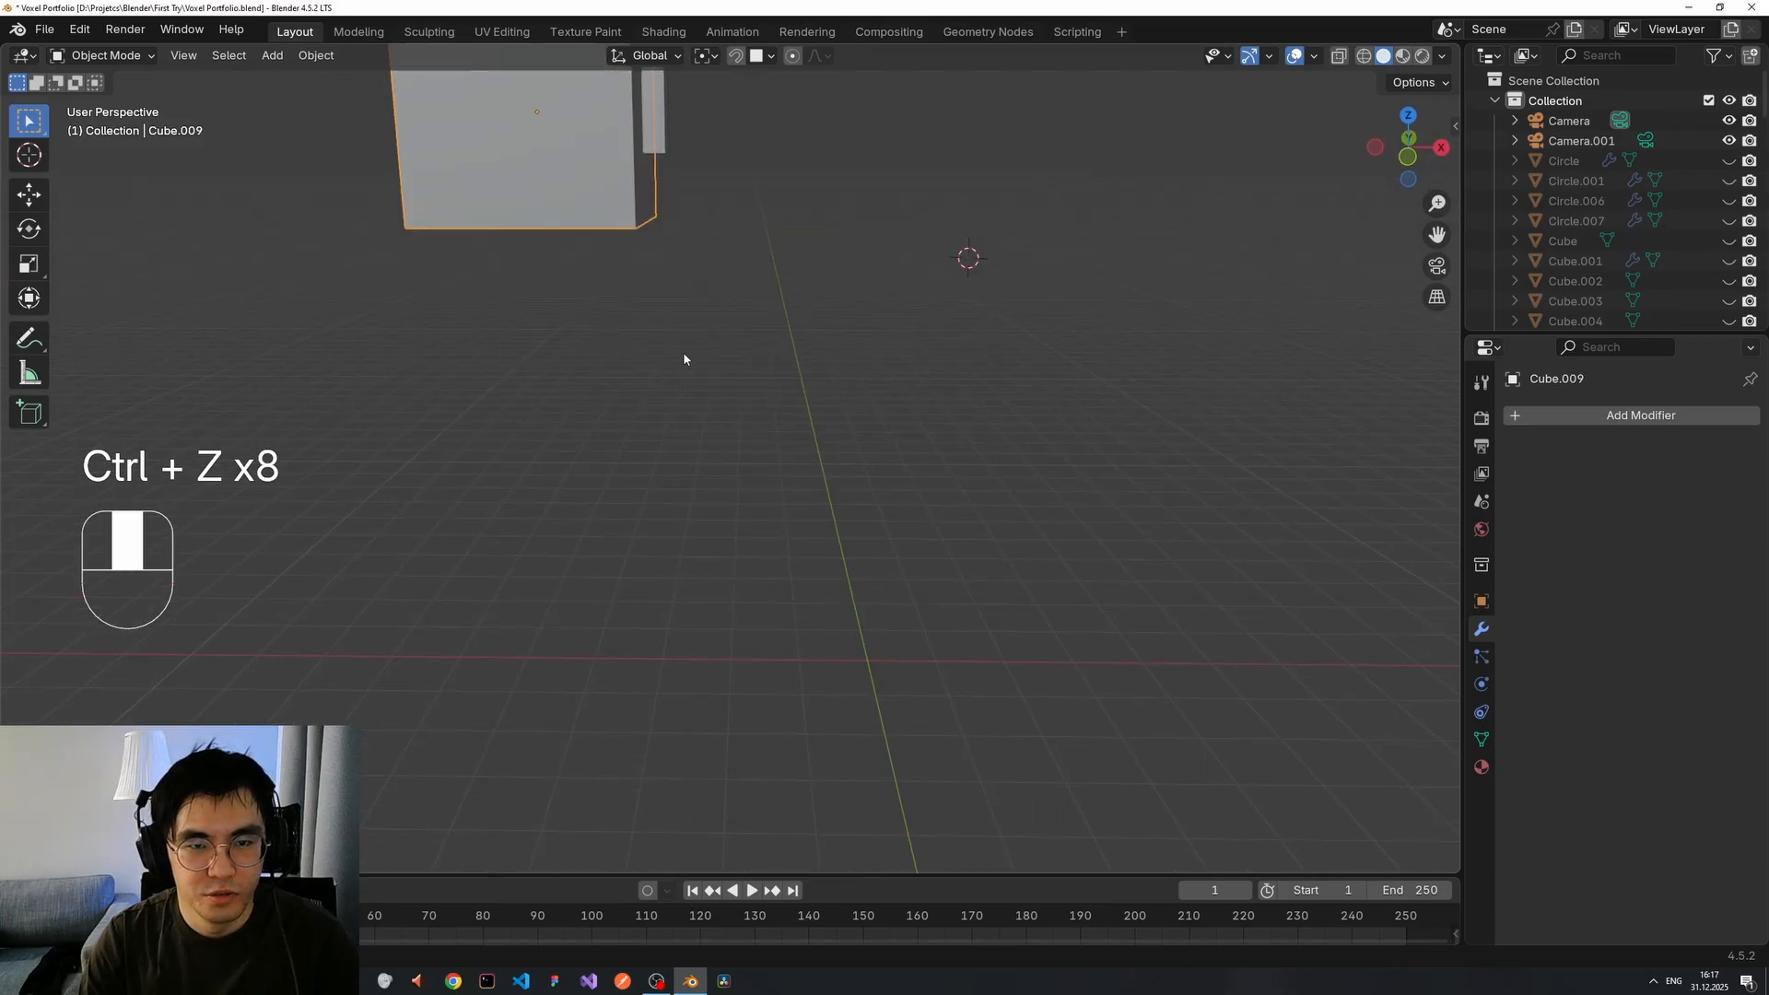
pyautogui.keyDown('shift'); pyautogui.moveTo(620, 272); pyautogui.dragTo(712, 344, button='middle'); pyautogui.keyUp('shift')
pyautogui.keyDown('shift'); pyautogui.rightClick(648, 340); pyautogui.keyUp('shift')
# Add a Circle mesh, Circle.004, at the 3D cursor on the cube.
pyautogui.hotkey('shift', 'a')
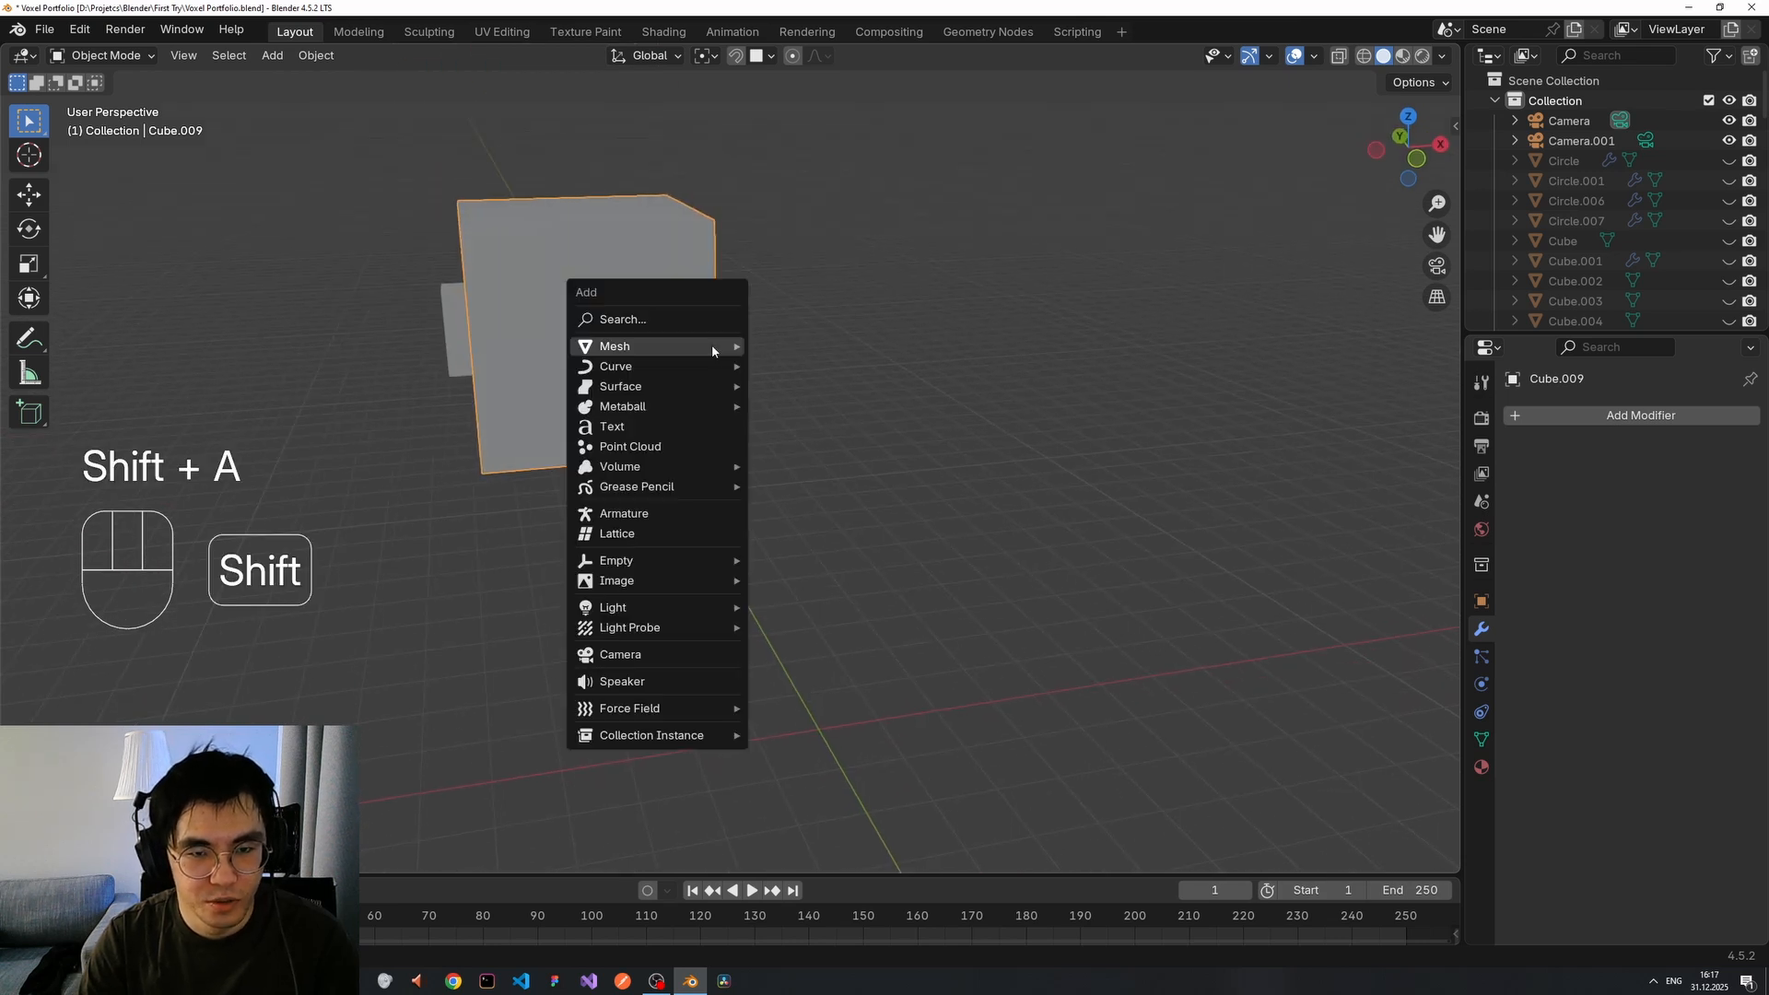
pyautogui.moveTo(732, 351)
pyautogui.click(814, 383)
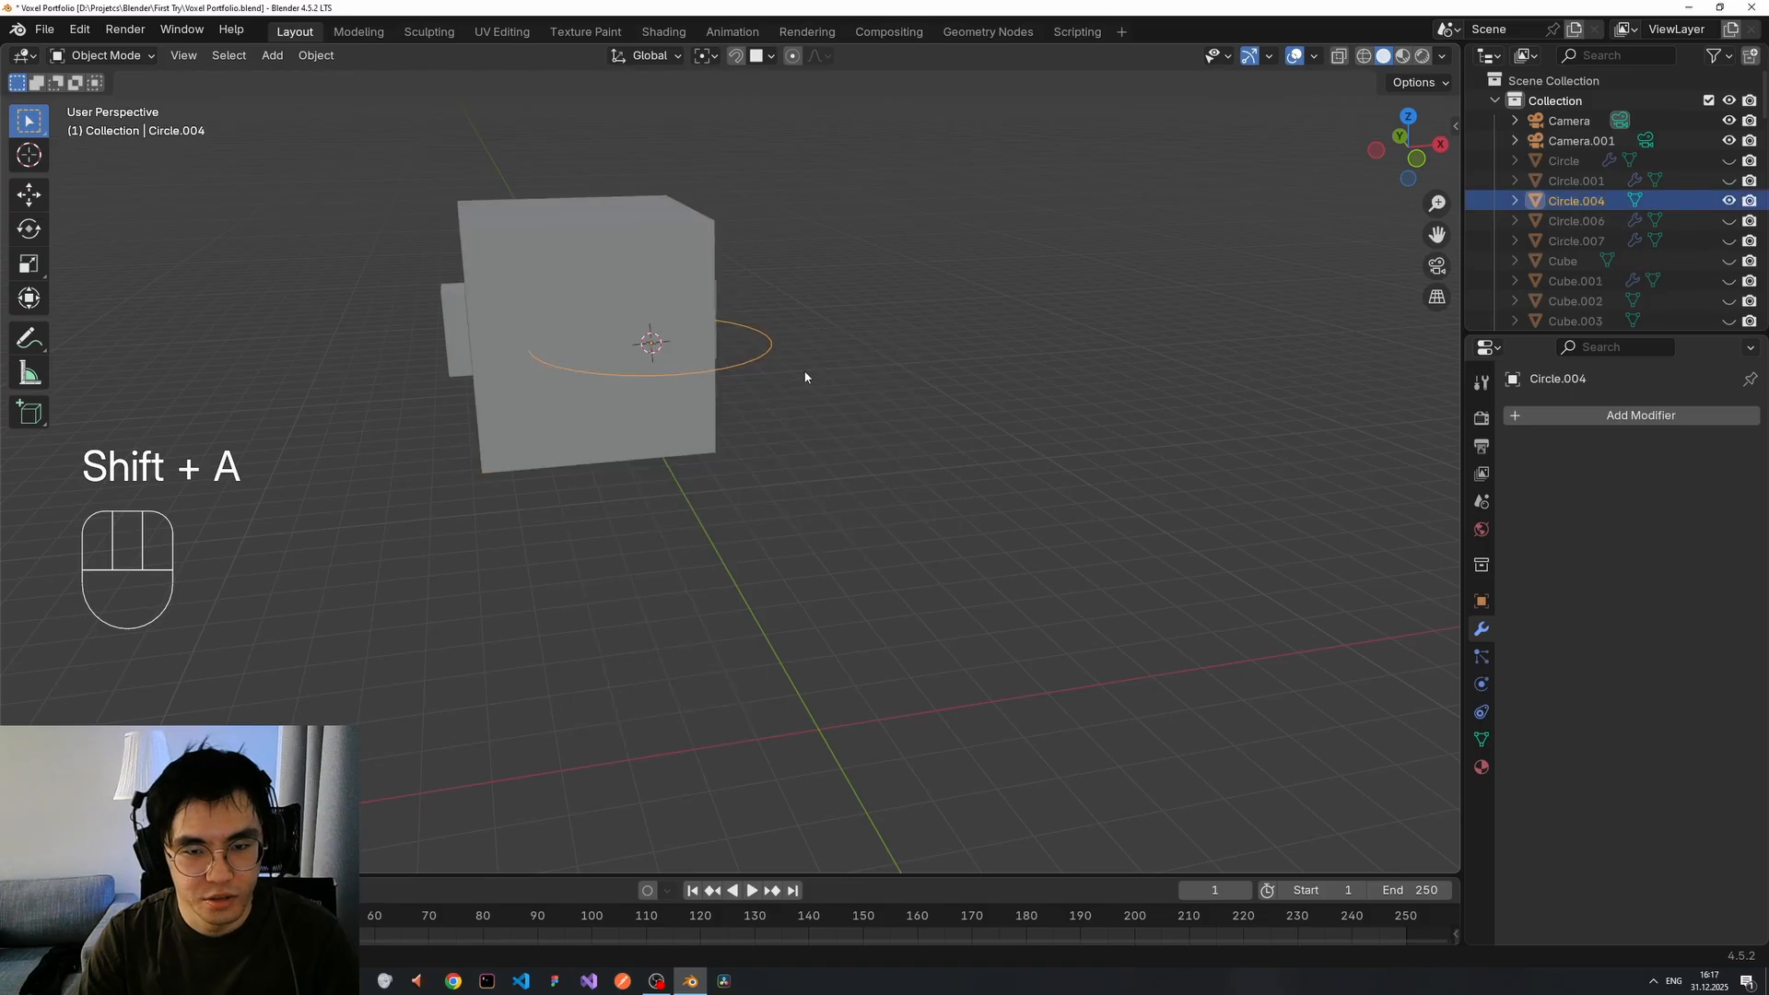
pyautogui.moveTo(846, 351); pyautogui.dragTo(814, 332, button='middle')
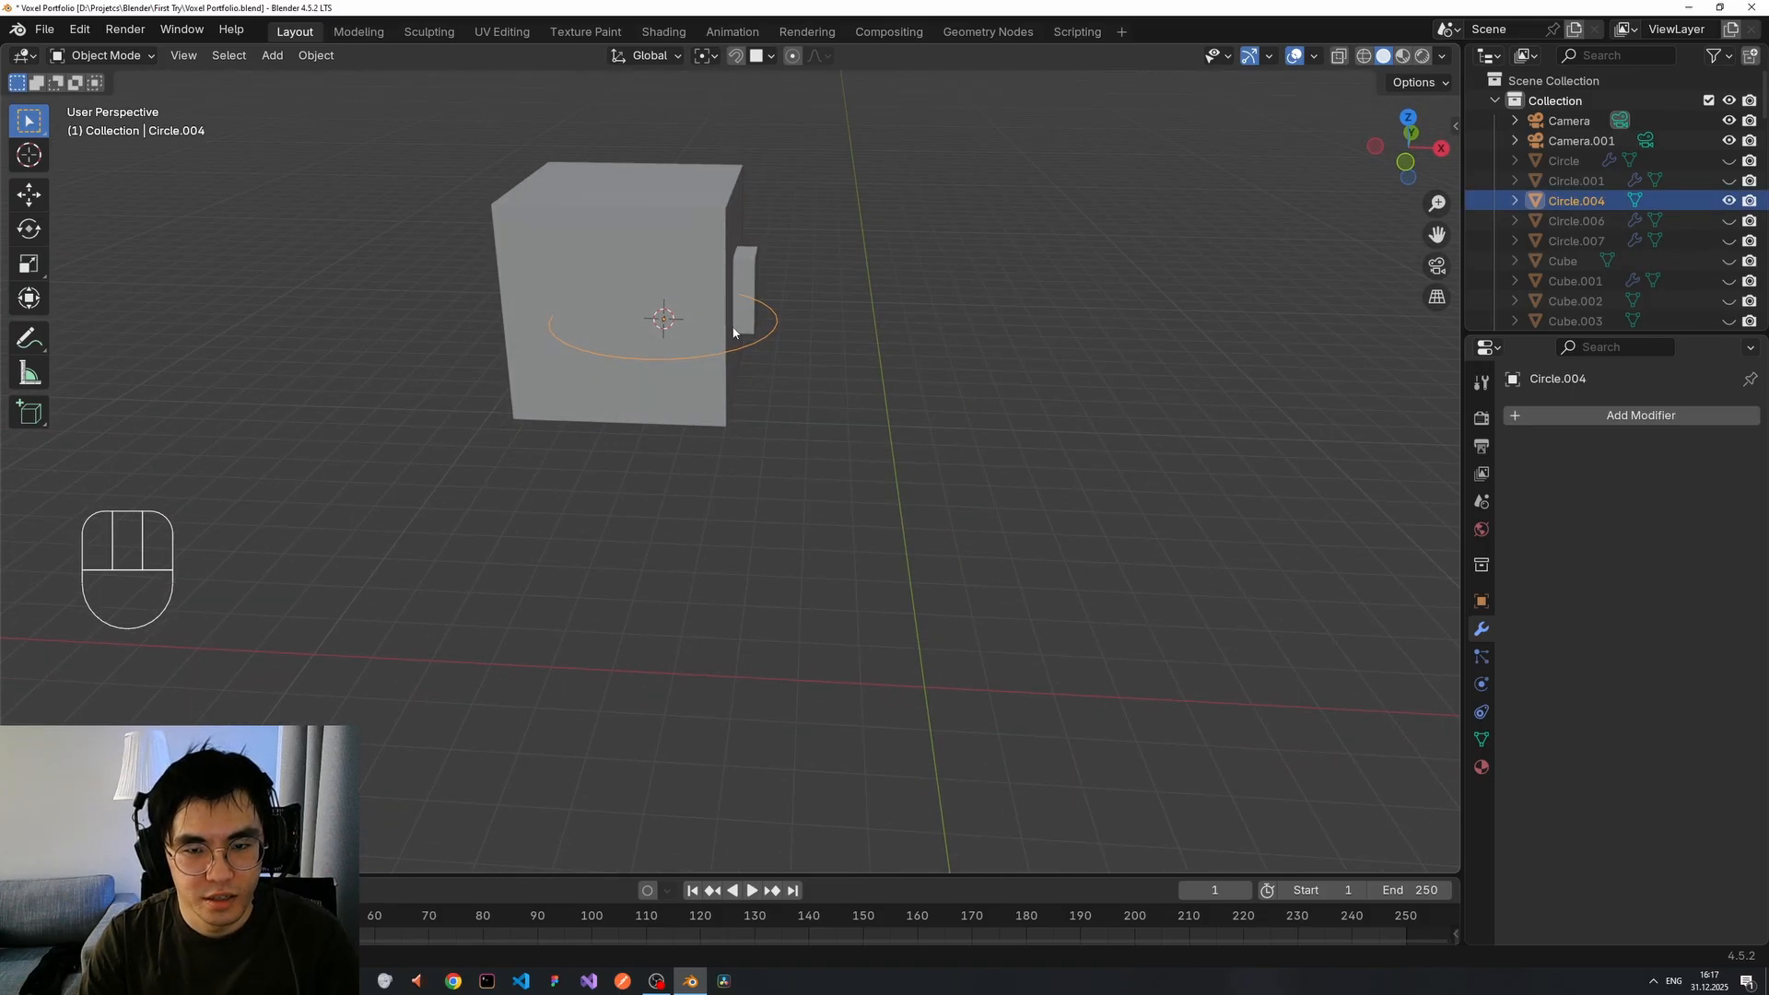
pyautogui.moveTo(743, 323); pyautogui.dragTo(802, 516, button='middle')
pyautogui.scroll(2, 719, 463)
pyautogui.scroll(-1, 718, 463)
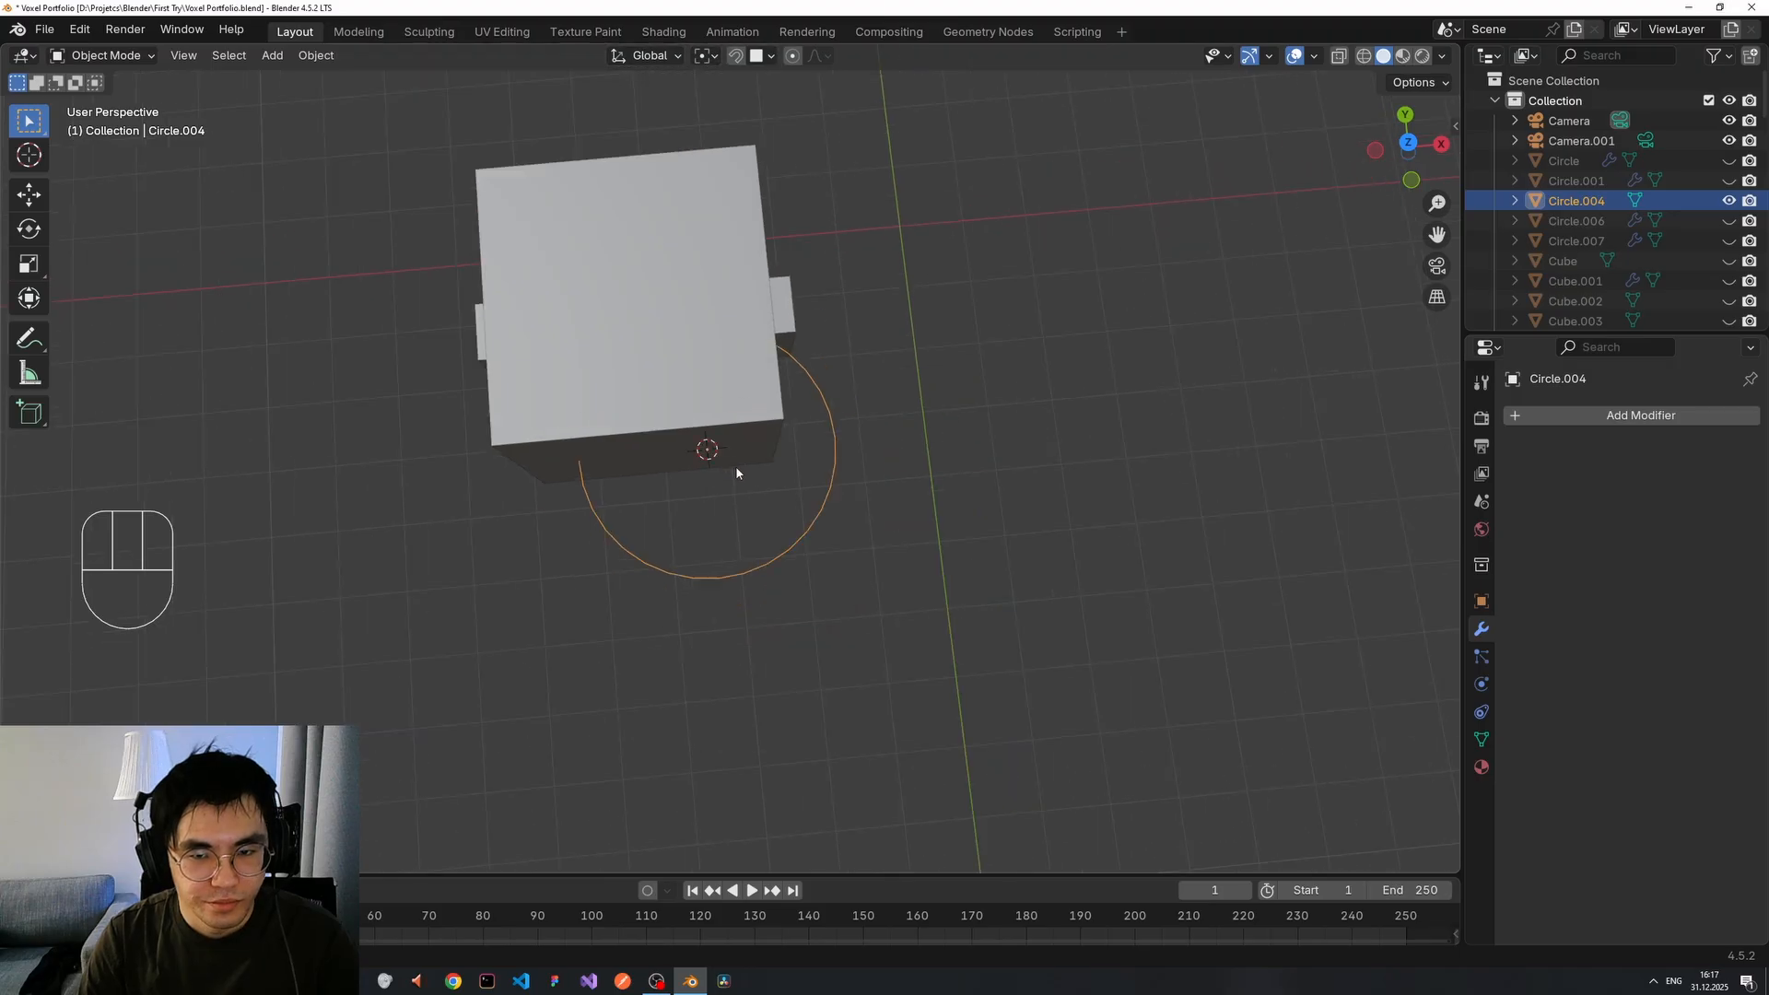
pyautogui.moveTo(734, 467); pyautogui.dragTo(738, 345, button='middle')
pyautogui.moveTo(852, 325); pyautogui.dragTo(866, 317, button='middle')
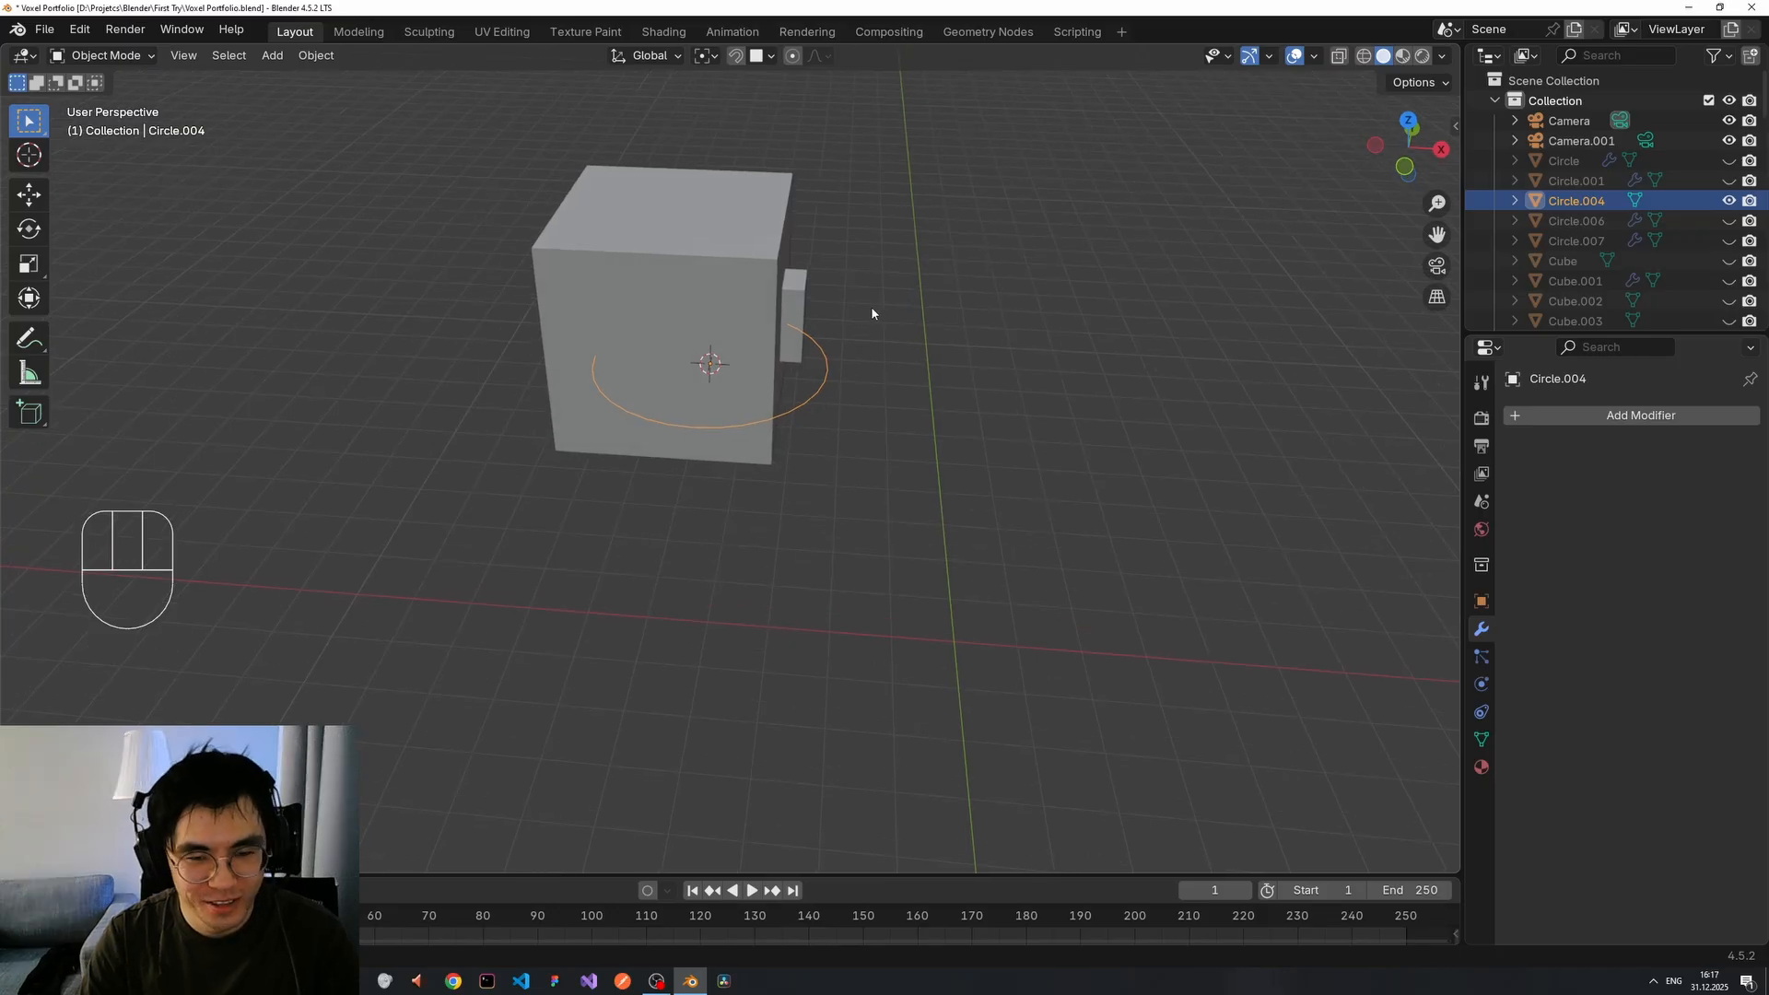
# Rotate Circle.004 90° about the X axis so it stands upright.
pyautogui.press('r')
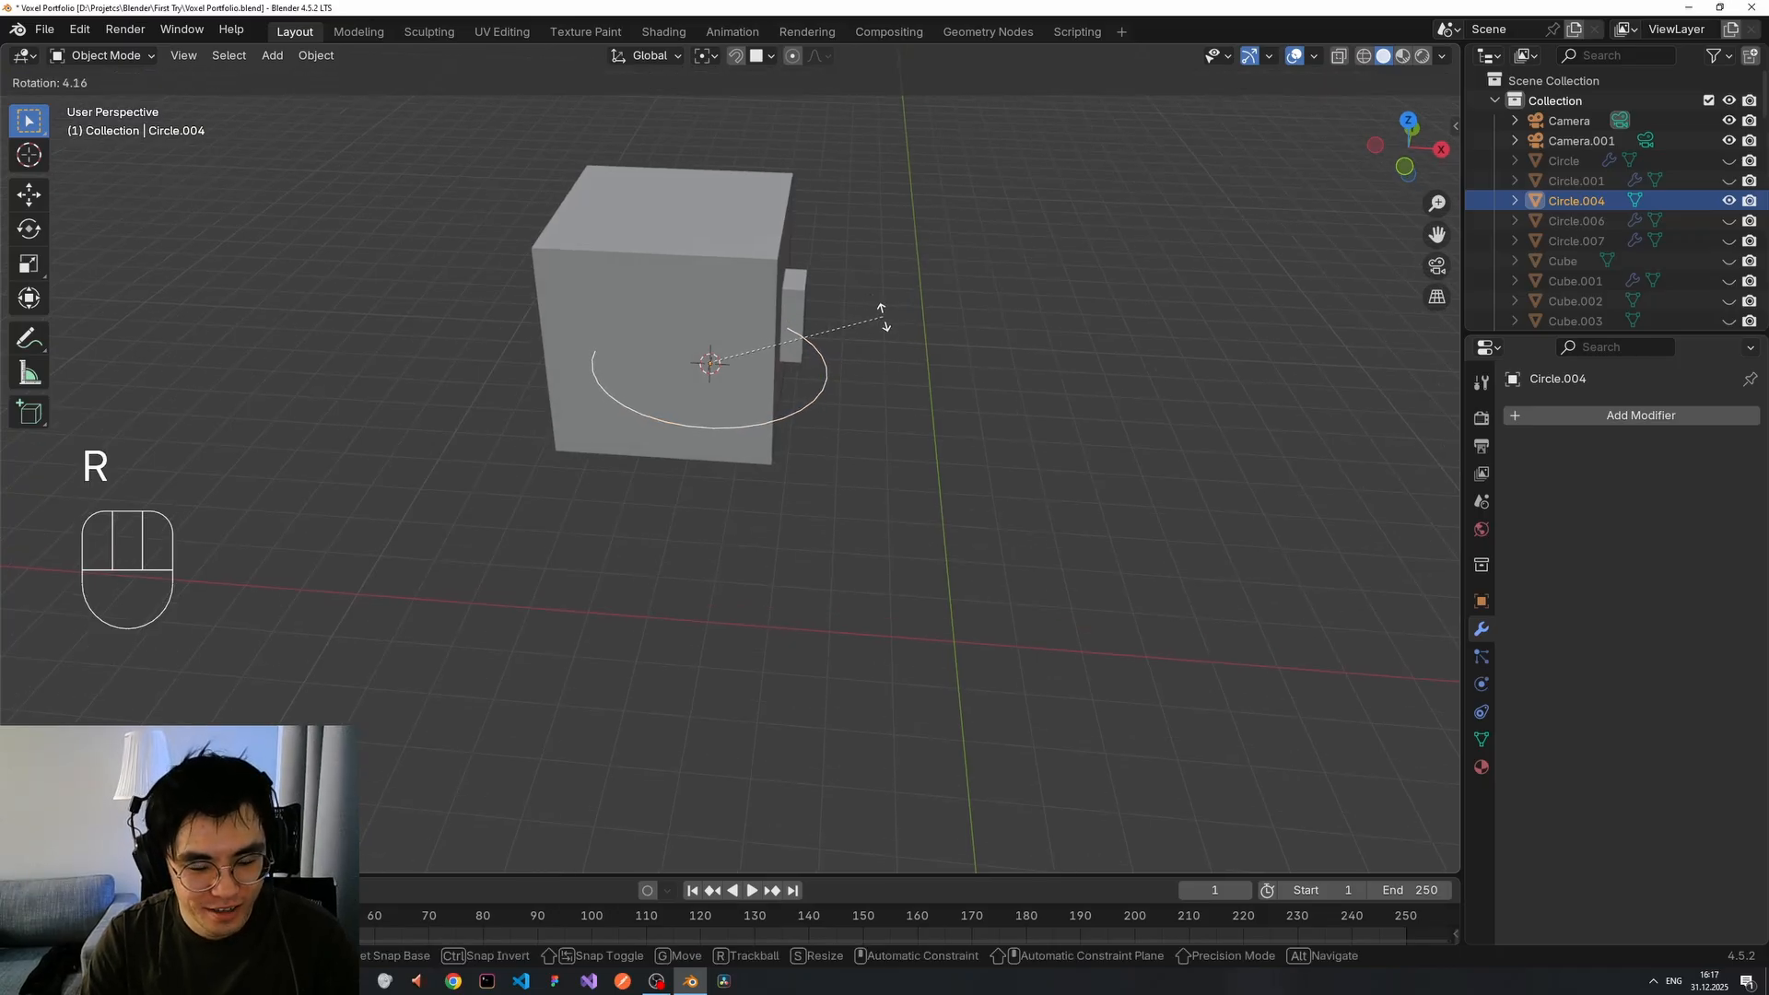
pyautogui.press('x')
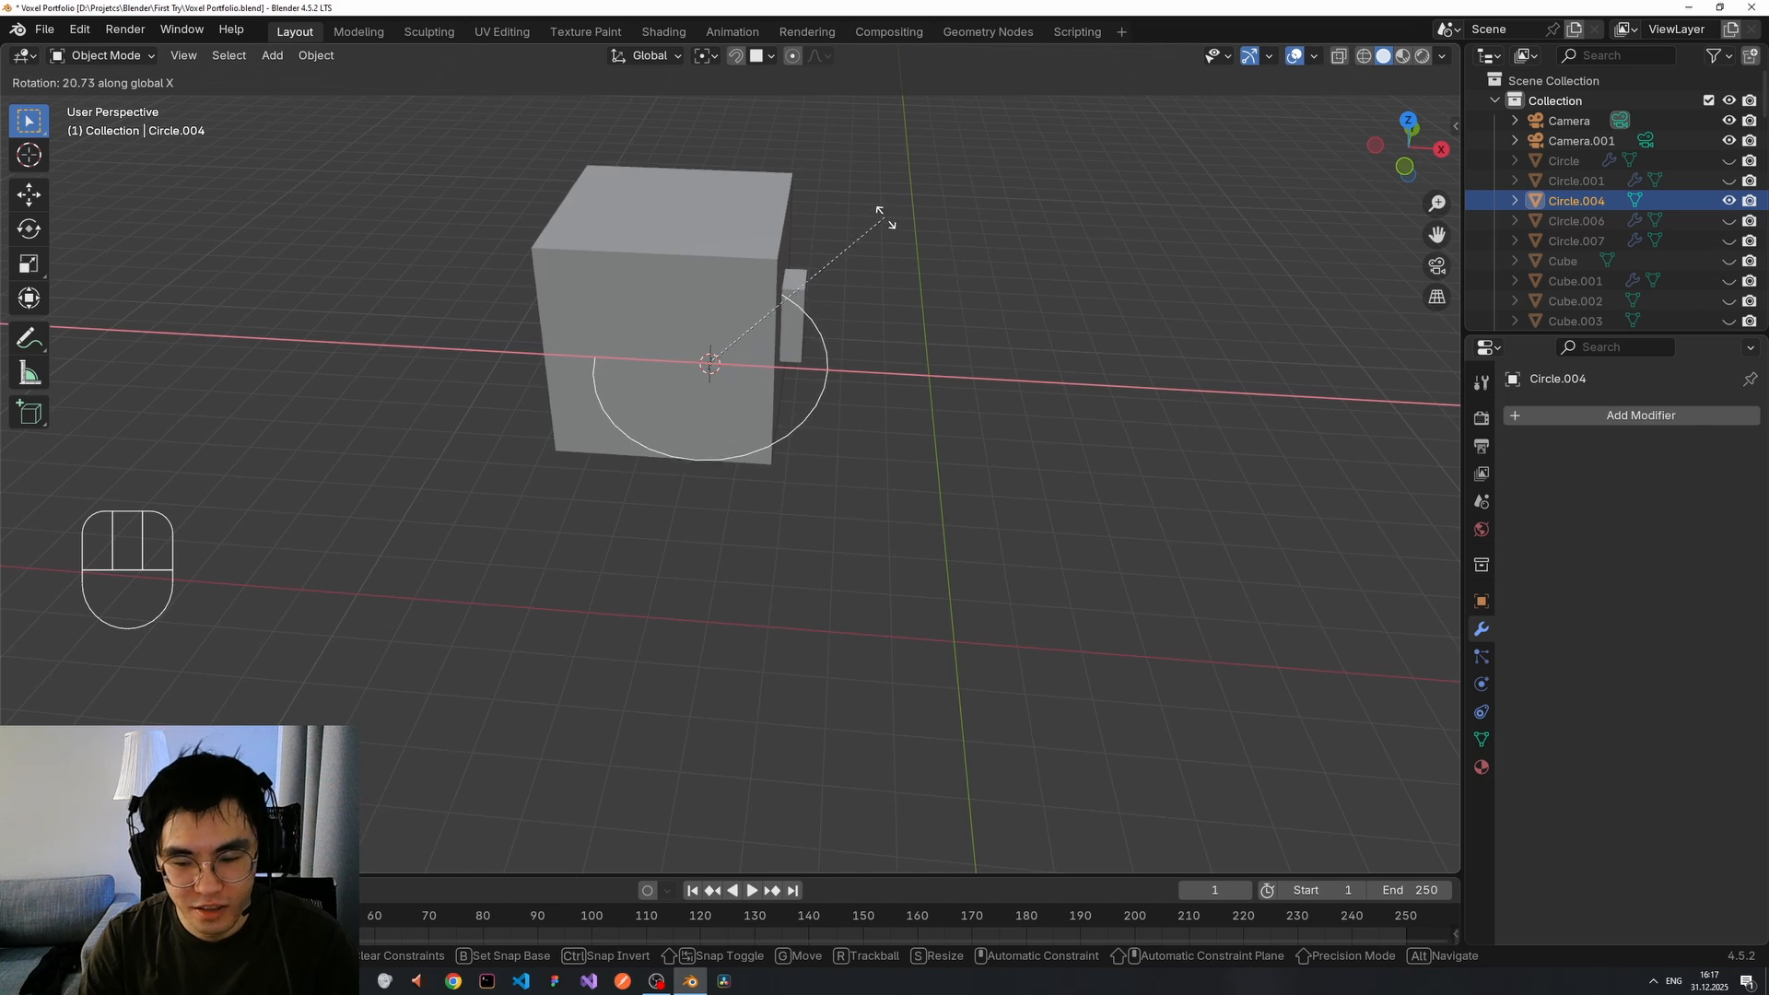
pyautogui.write('90')
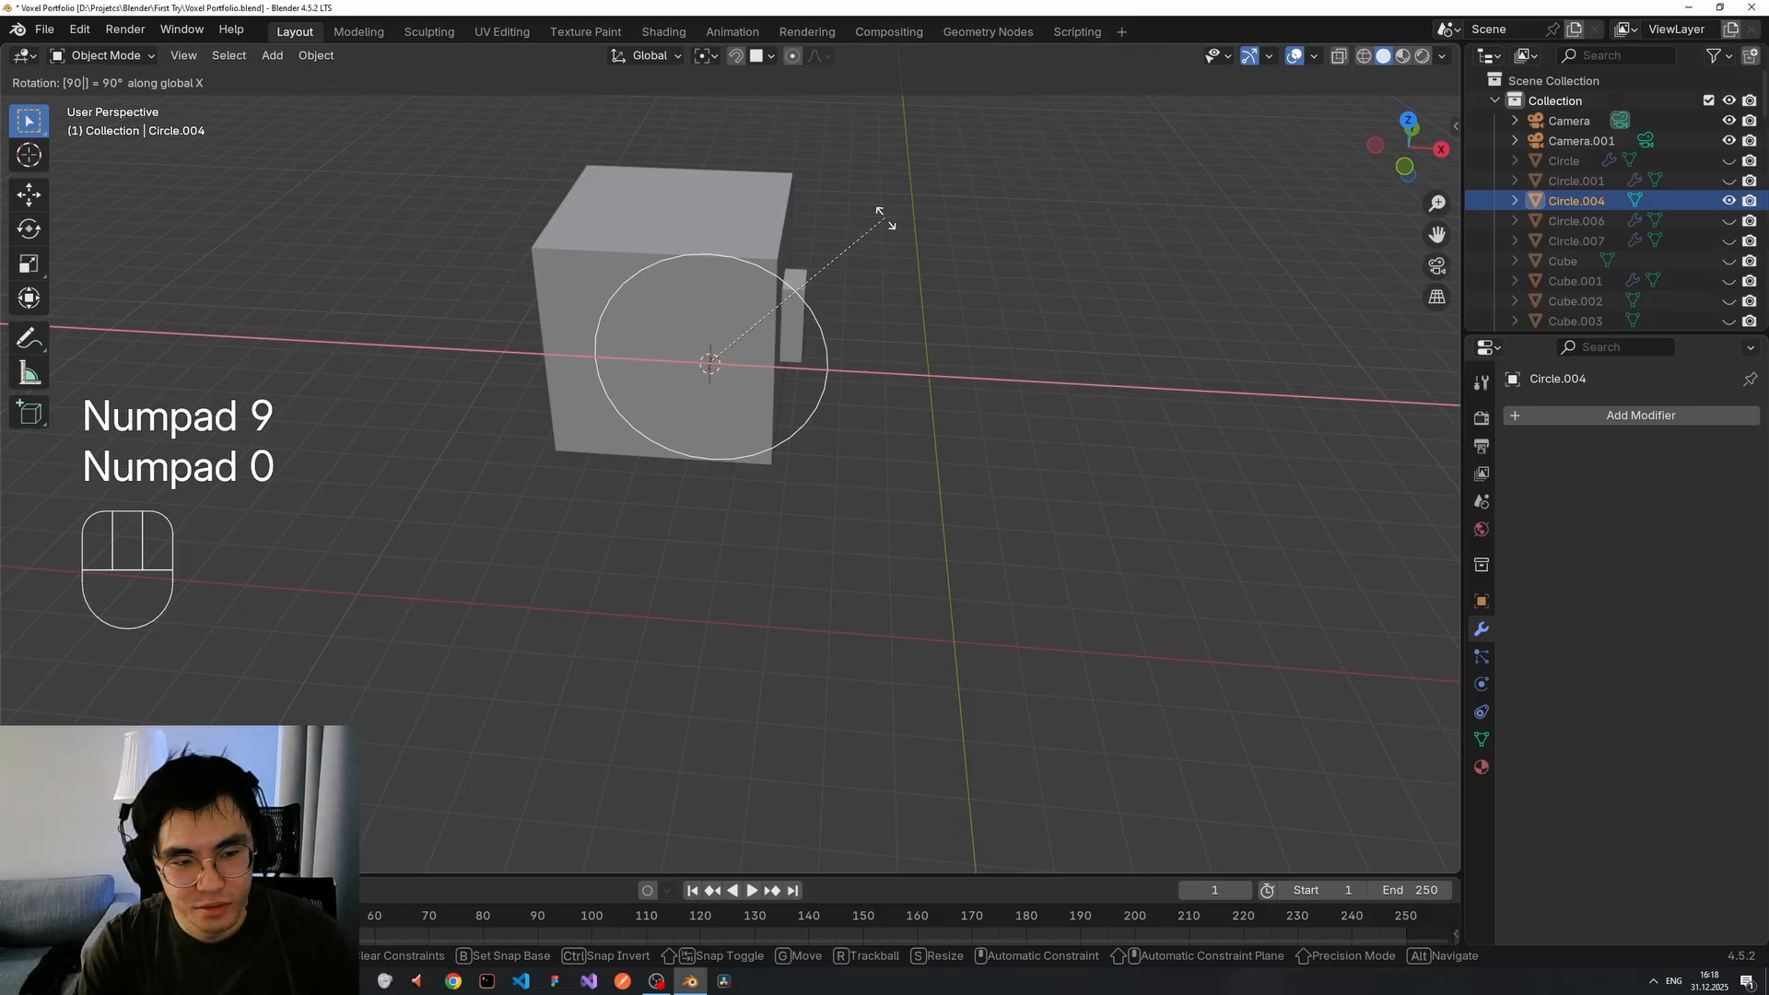
pyautogui.press('Return')
# Scale Circle.004 down to about 0.5 on the cube's face.
pyautogui.scroll(5, 752, 212)
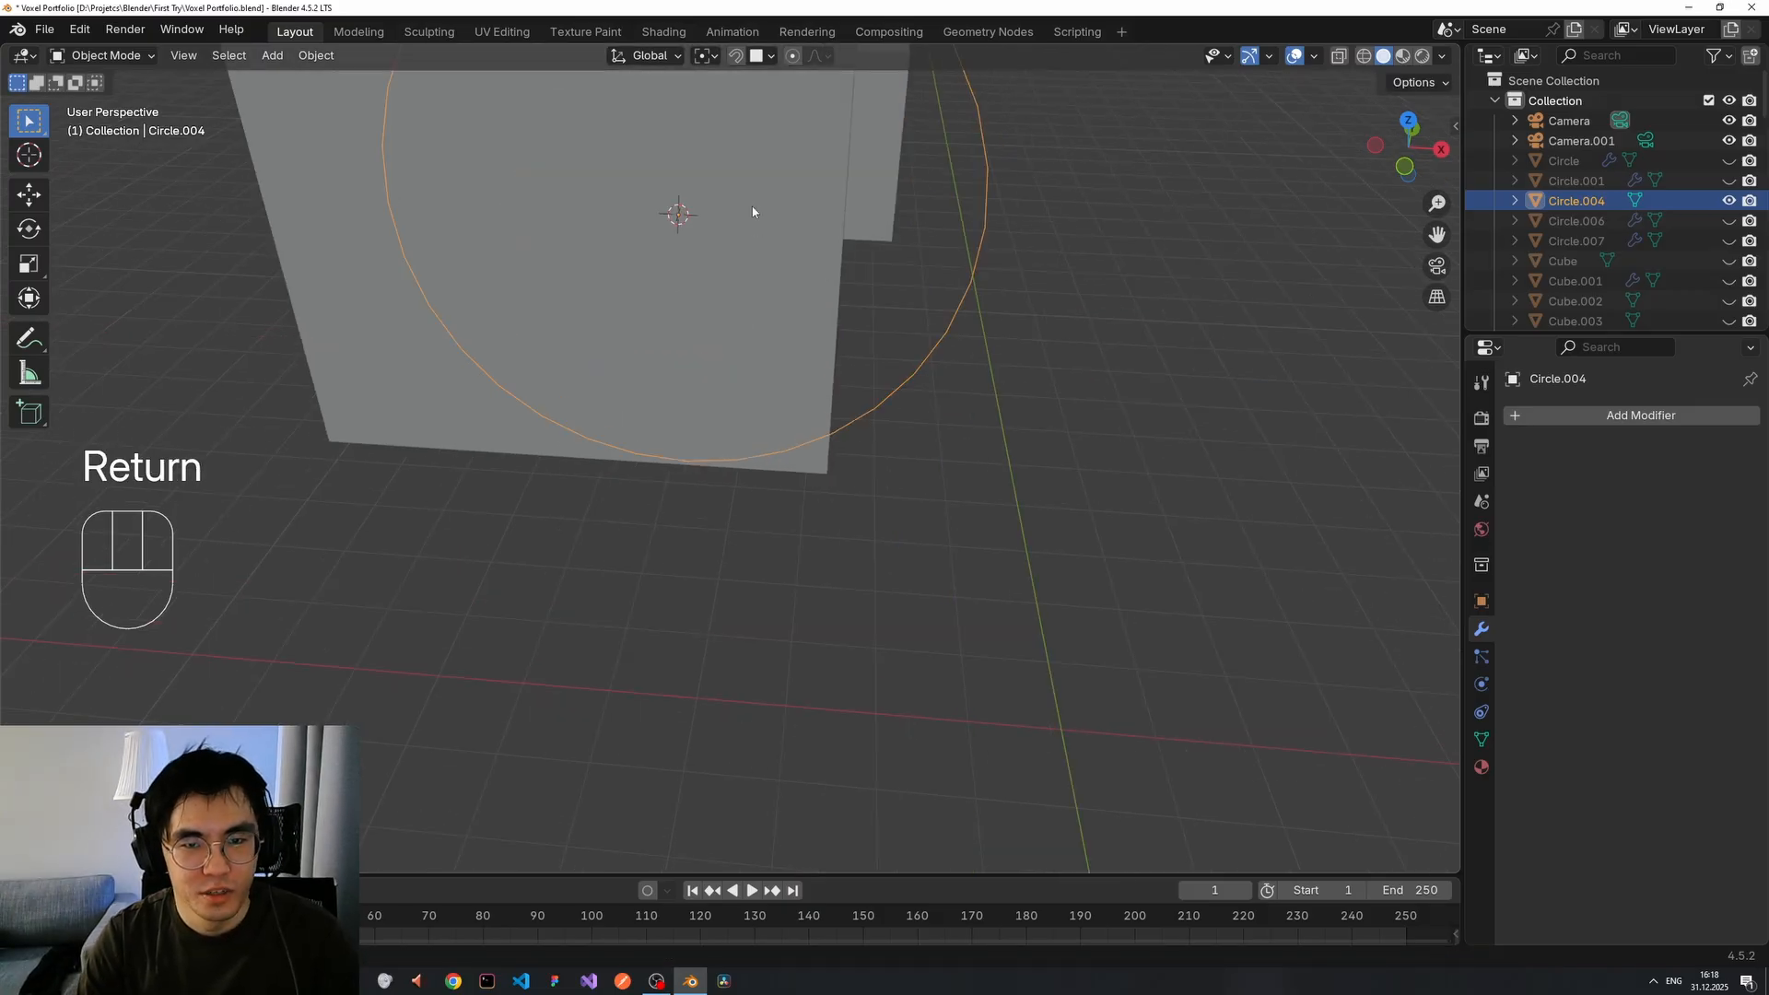
pyautogui.moveTo(752, 212); pyautogui.dragTo(787, 352, button='middle')
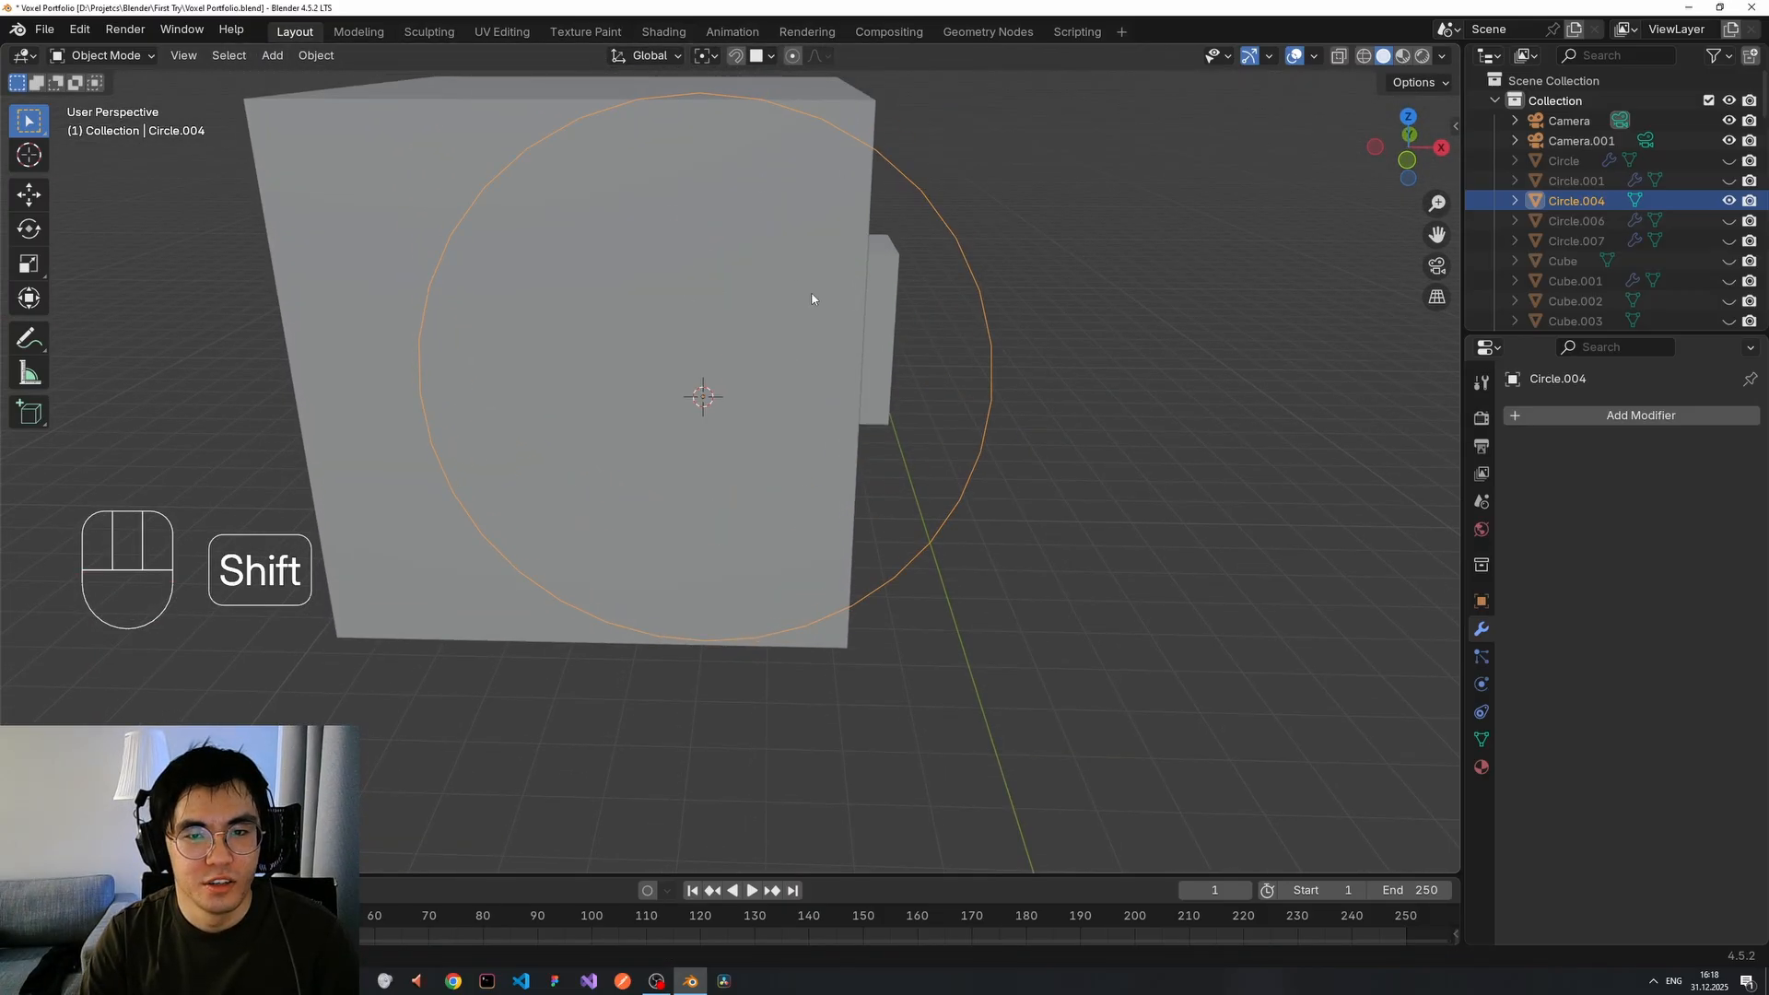
pyautogui.scroll(-4, 811, 298)
pyautogui.press('s')
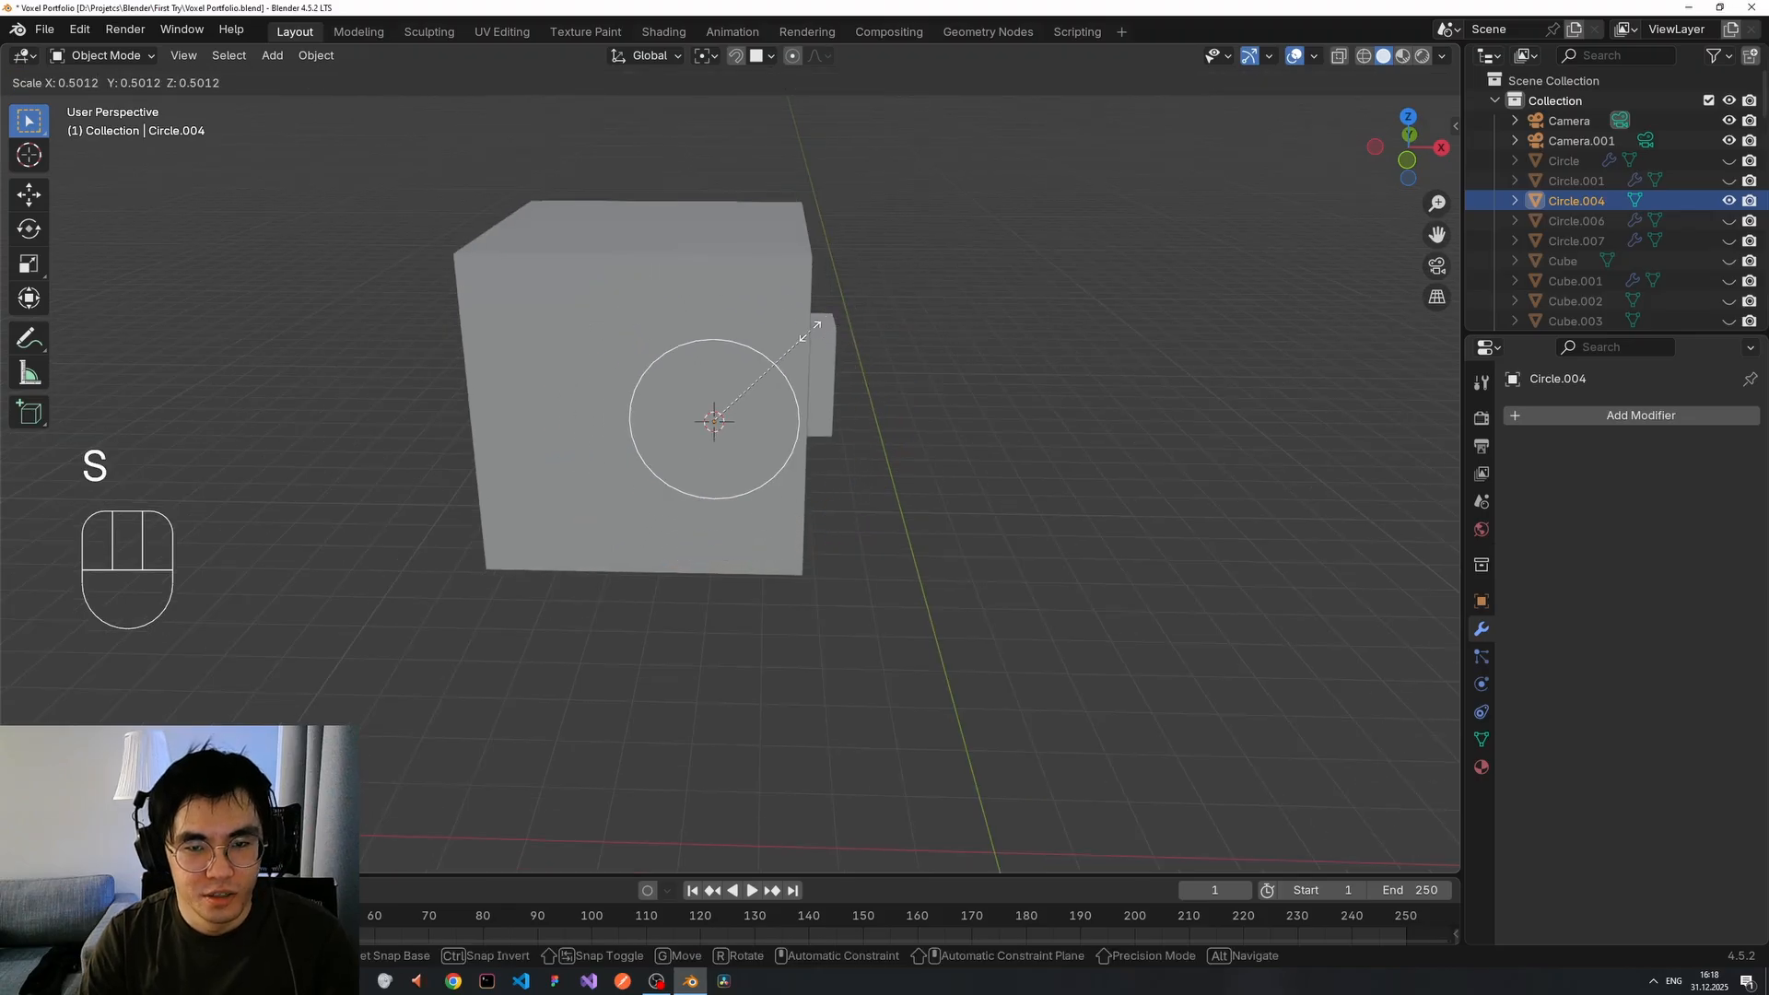
pyautogui.click(778, 361)
pyautogui.moveTo(780, 365); pyautogui.dragTo(806, 402, button='middle')
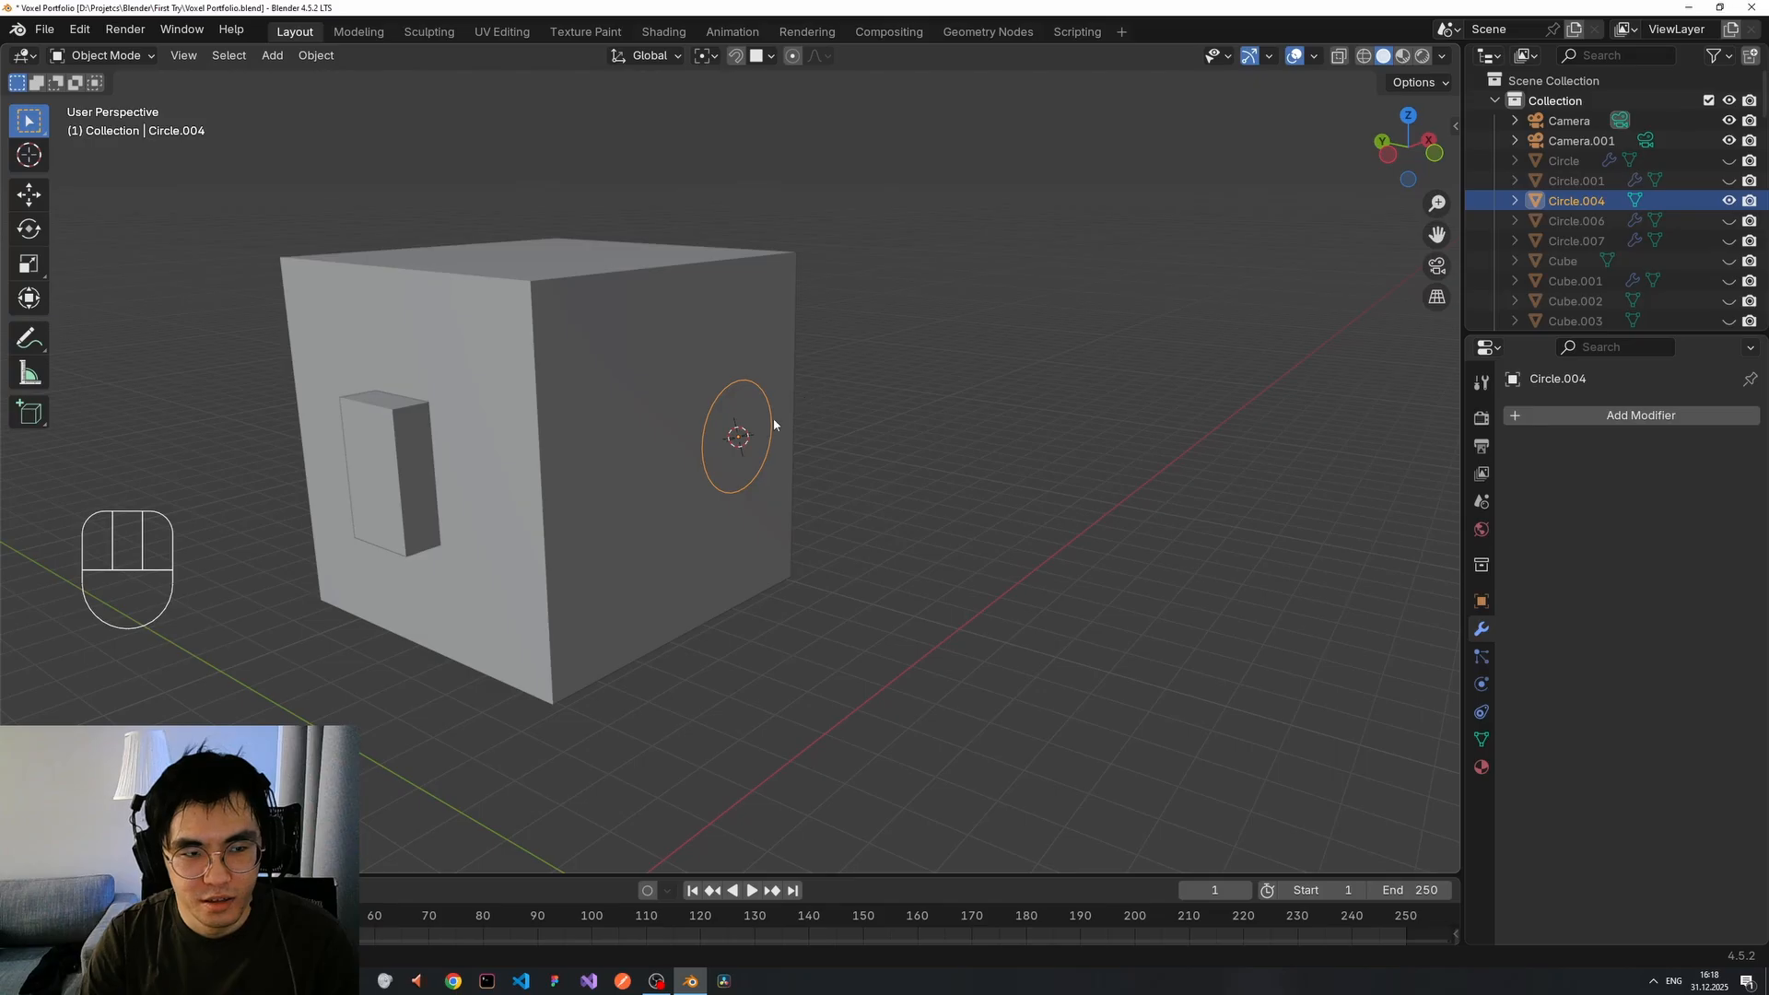
# Try extruding the circle's edge ring, undo it, and re-enter Edit Mode.
pyautogui.press('Tab')
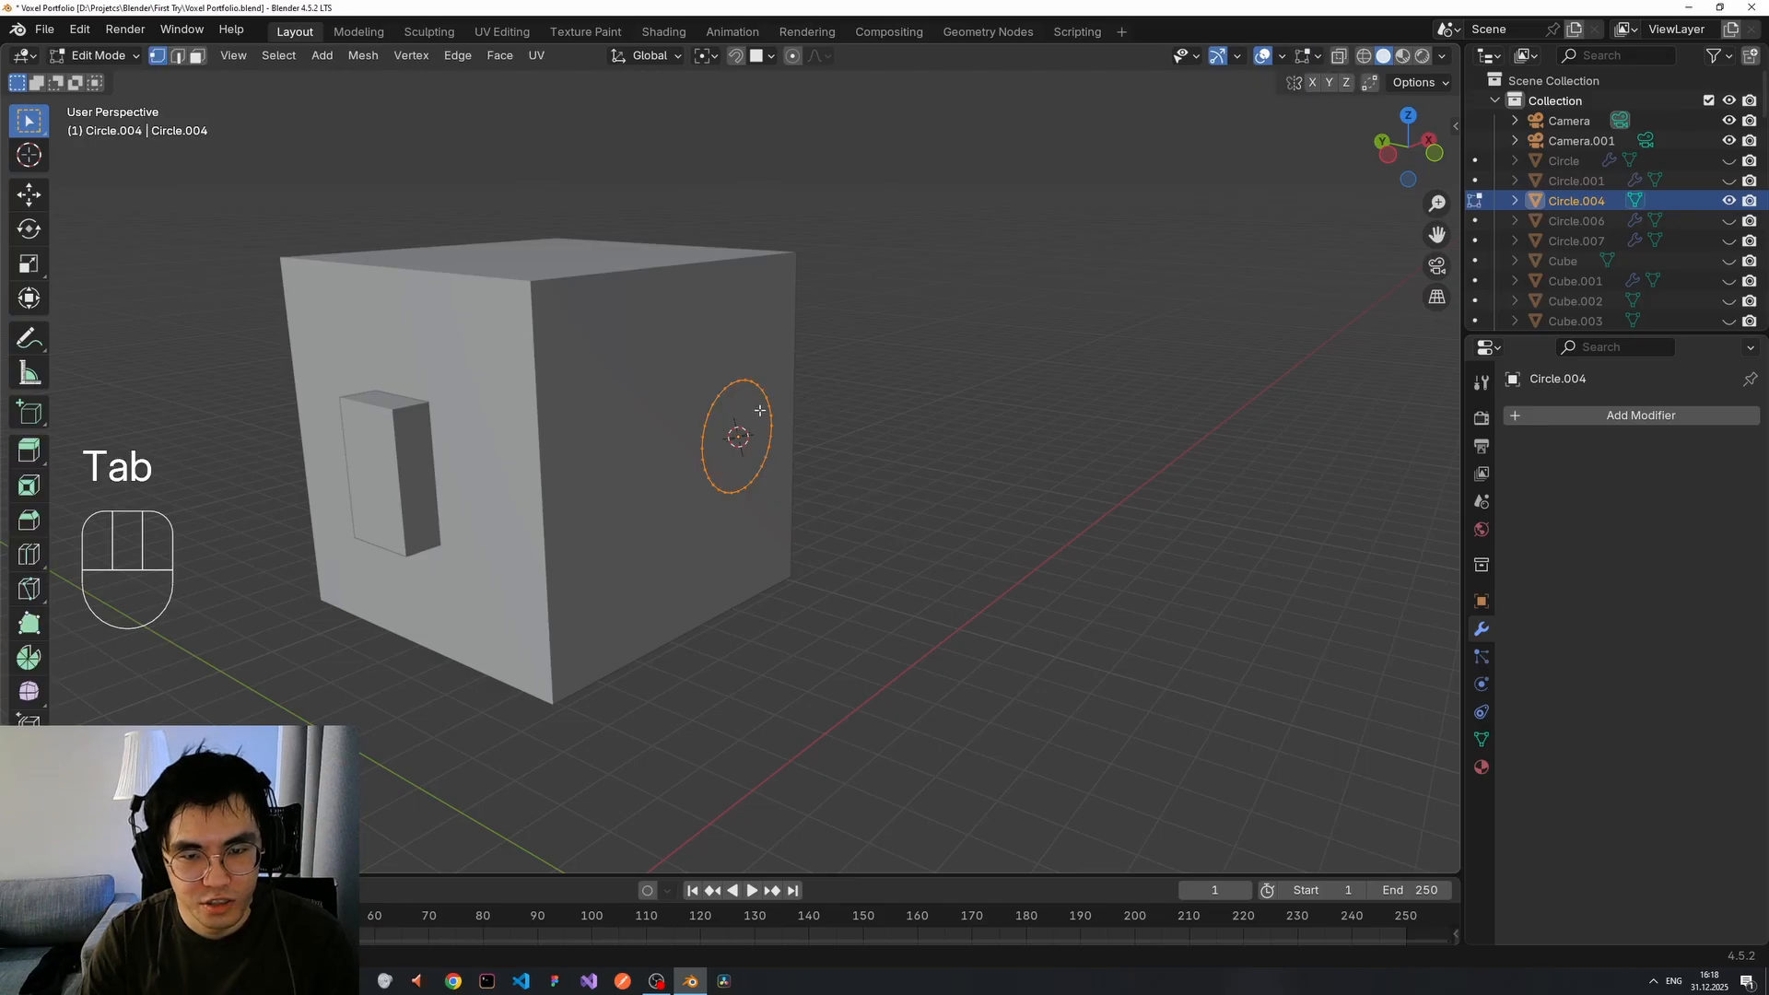
pyautogui.press('e')
pyautogui.click(847, 421)
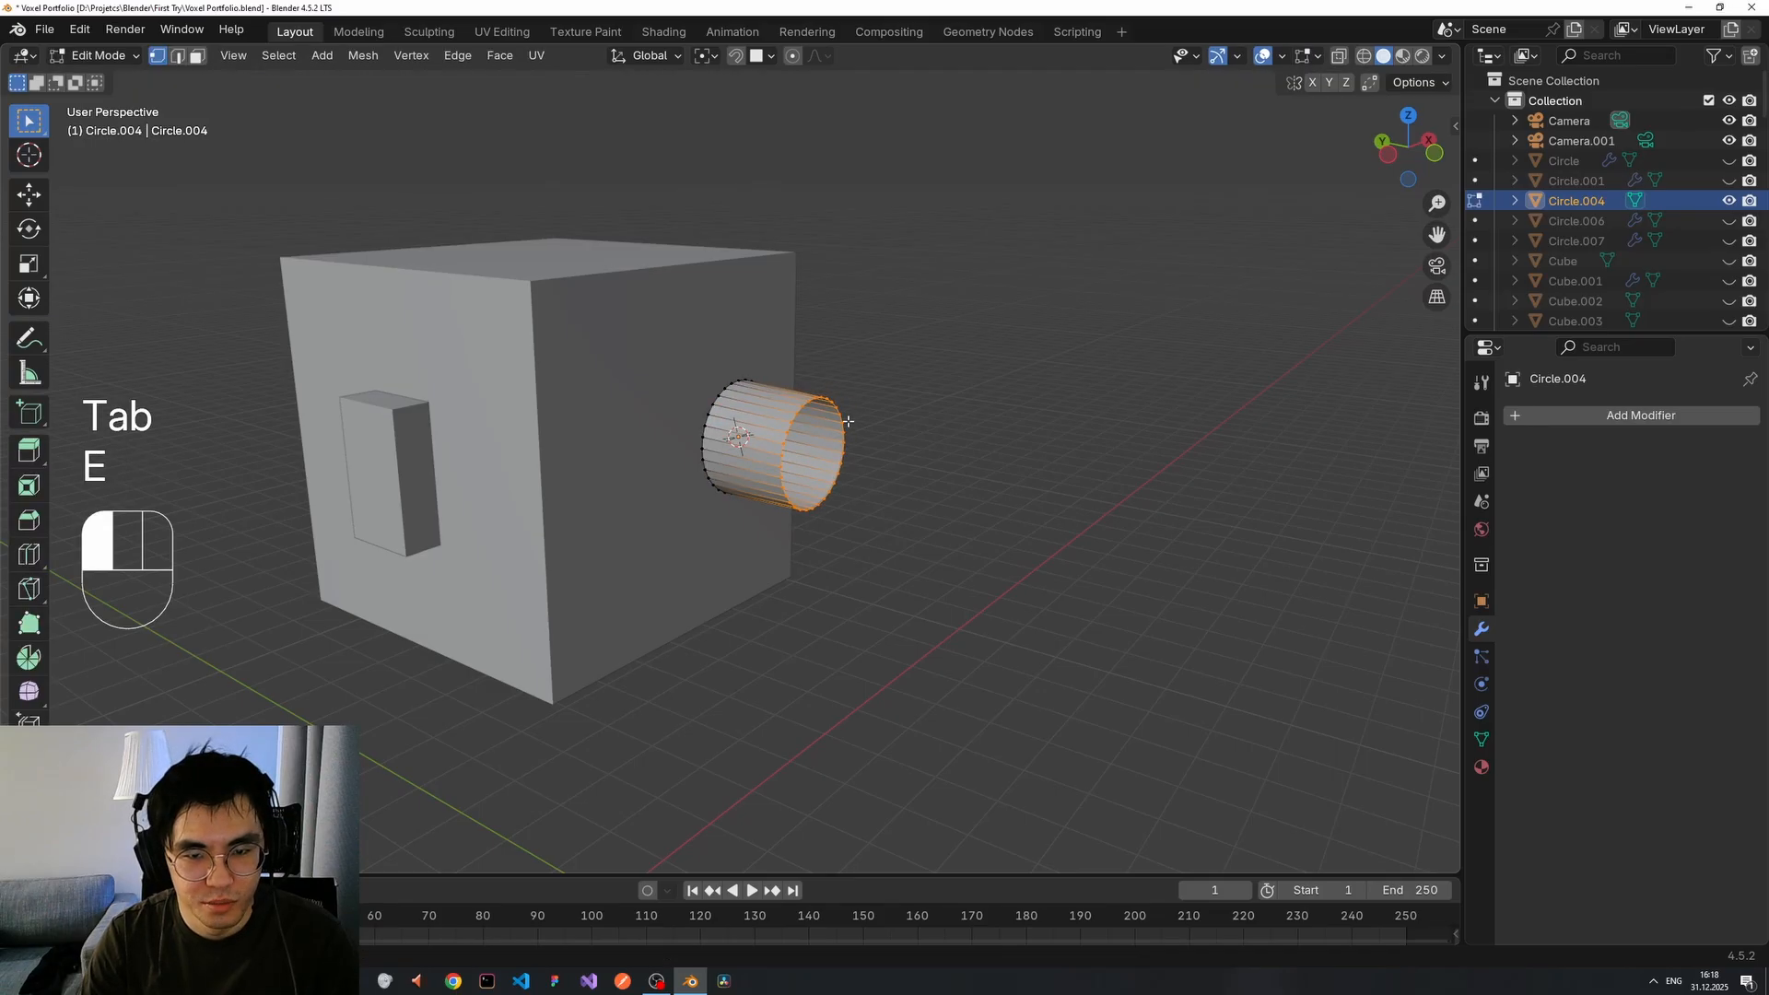
pyautogui.moveTo(847, 421)
pyautogui.mouseDown(button='middle')
pyautogui.moveTo(829, 420)
pyautogui.moveTo(948, 451)
pyautogui.moveTo(852, 398)
pyautogui.mouseUp(button='middle')
pyautogui.hotkey('ctrl', 'z')
pyautogui.press('Tab')
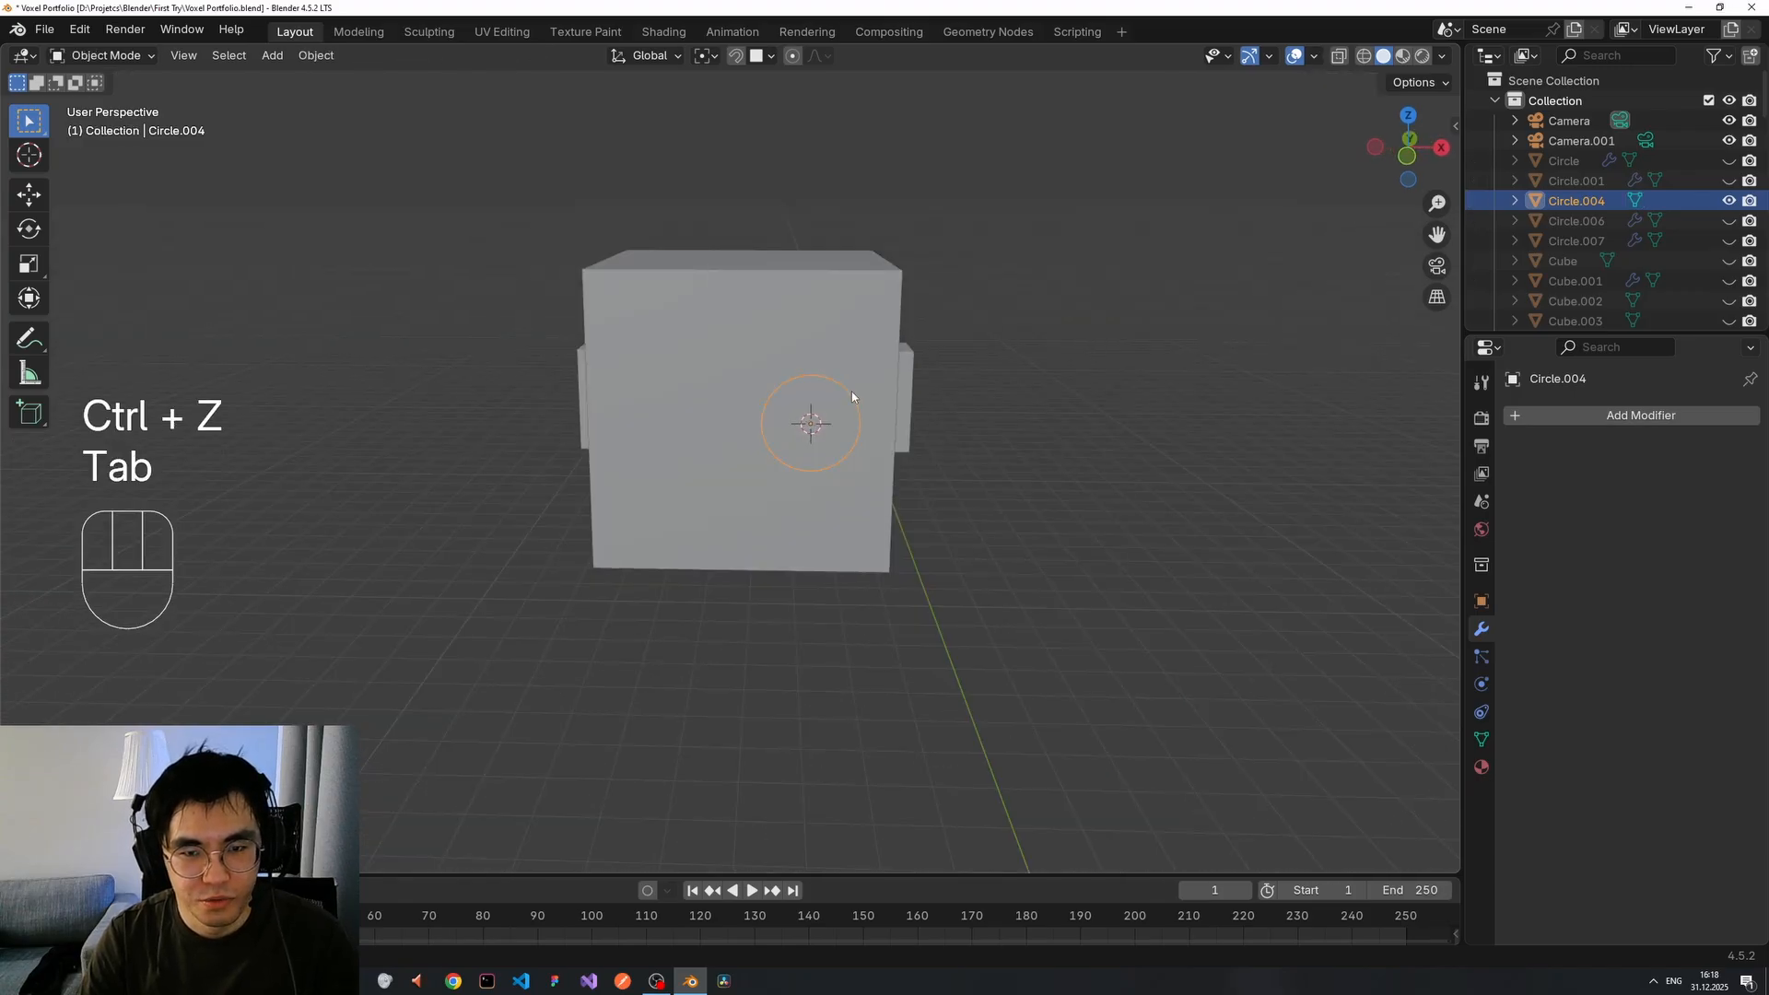
pyautogui.press('Tab')
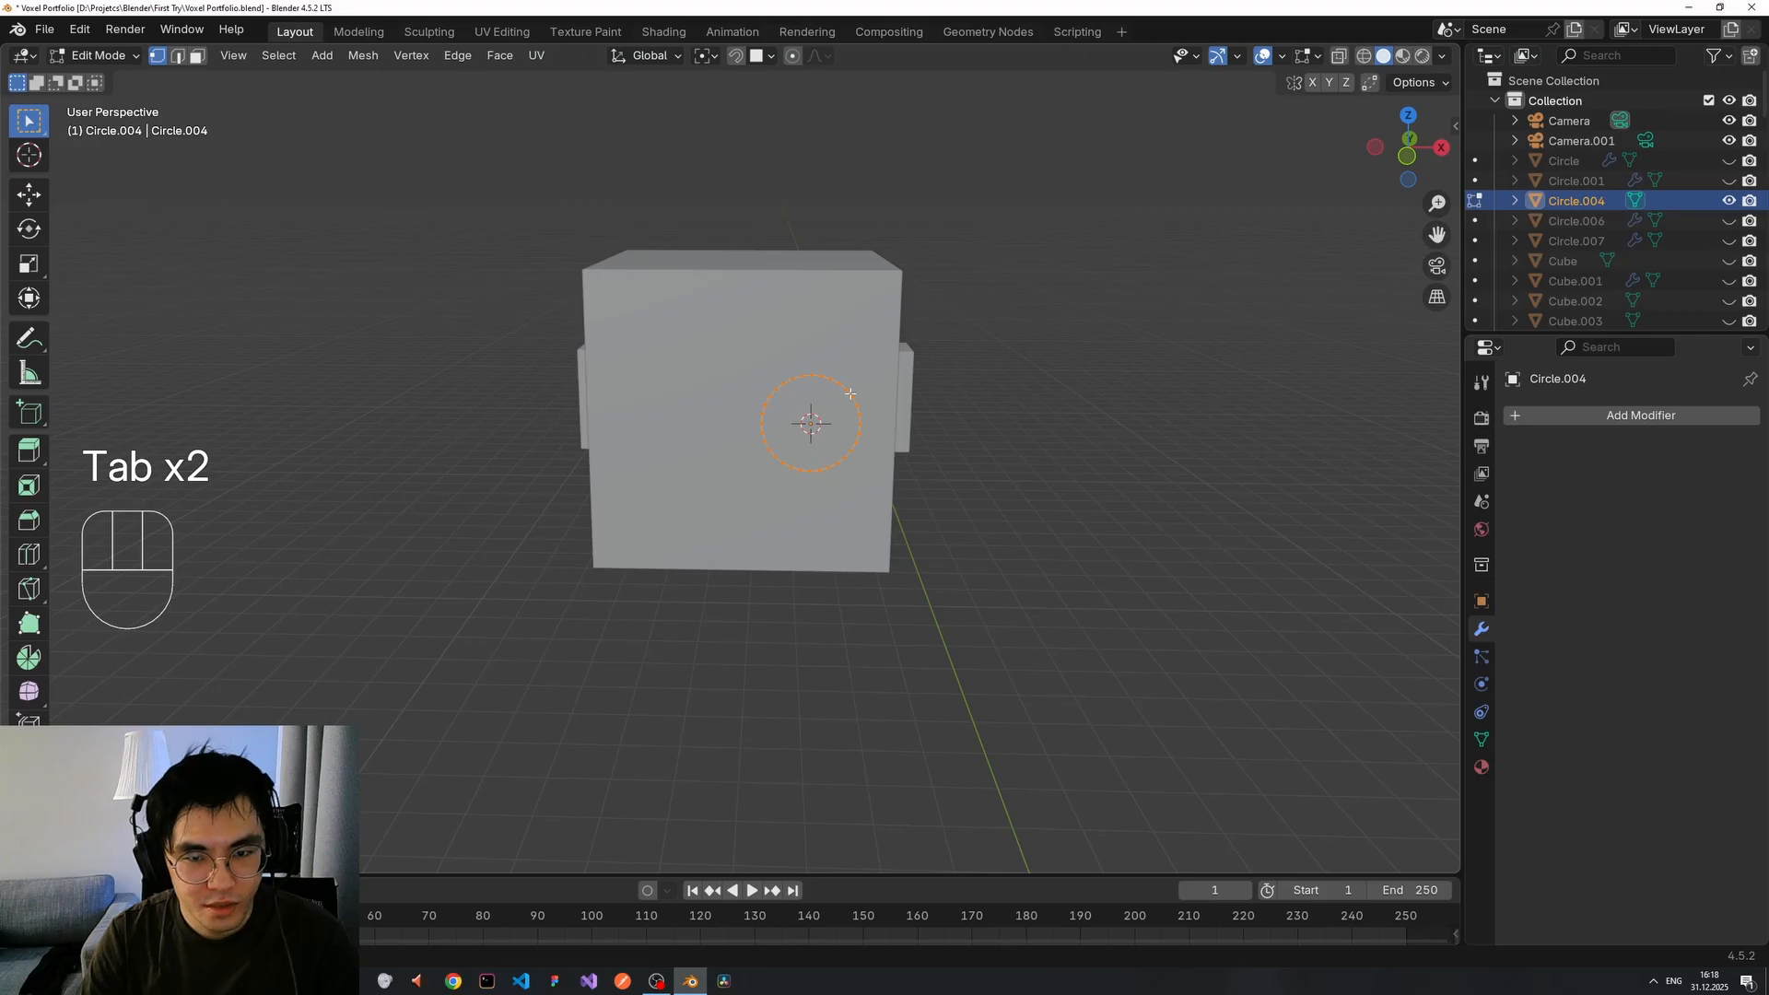
# Fill the circle's ring with a face, then trial a move along X and undo it.
pyautogui.moveTo(882, 403)
pyautogui.mouseDown(button='middle')
pyautogui.moveTo(953, 416)
pyautogui.moveTo(817, 406)
pyautogui.moveTo(860, 406)
pyautogui.mouseUp(button='middle')
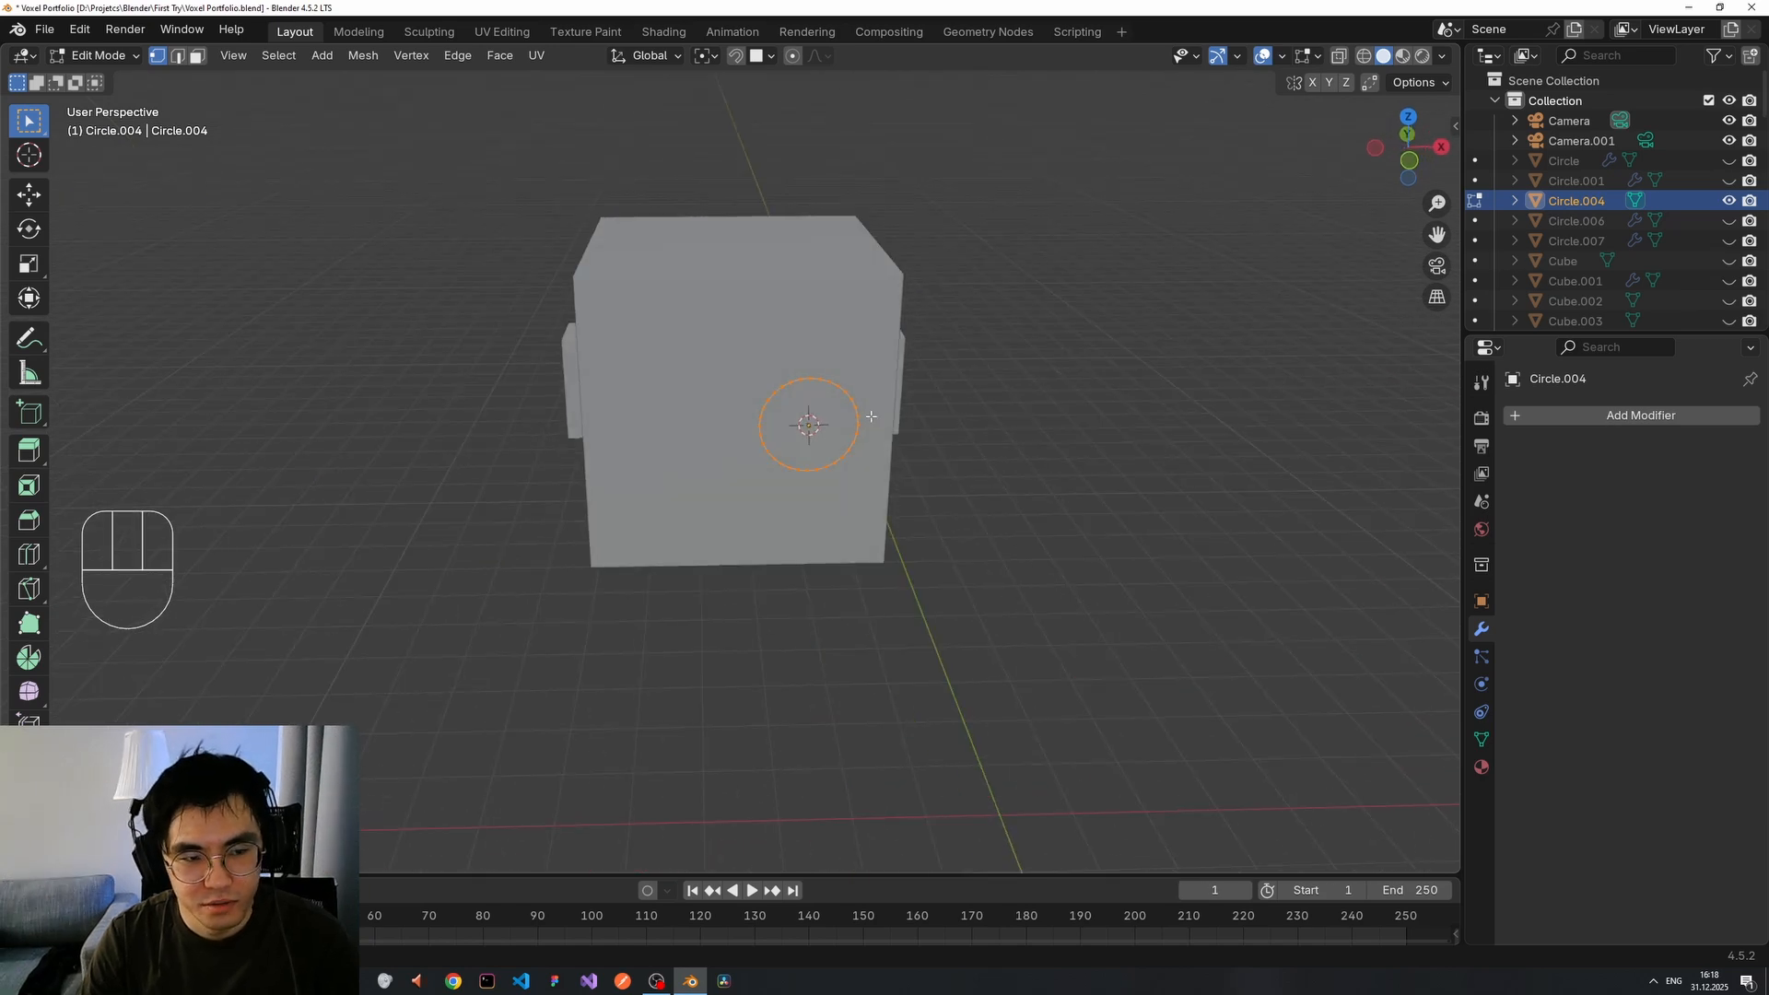
pyautogui.scroll(3, 853, 398)
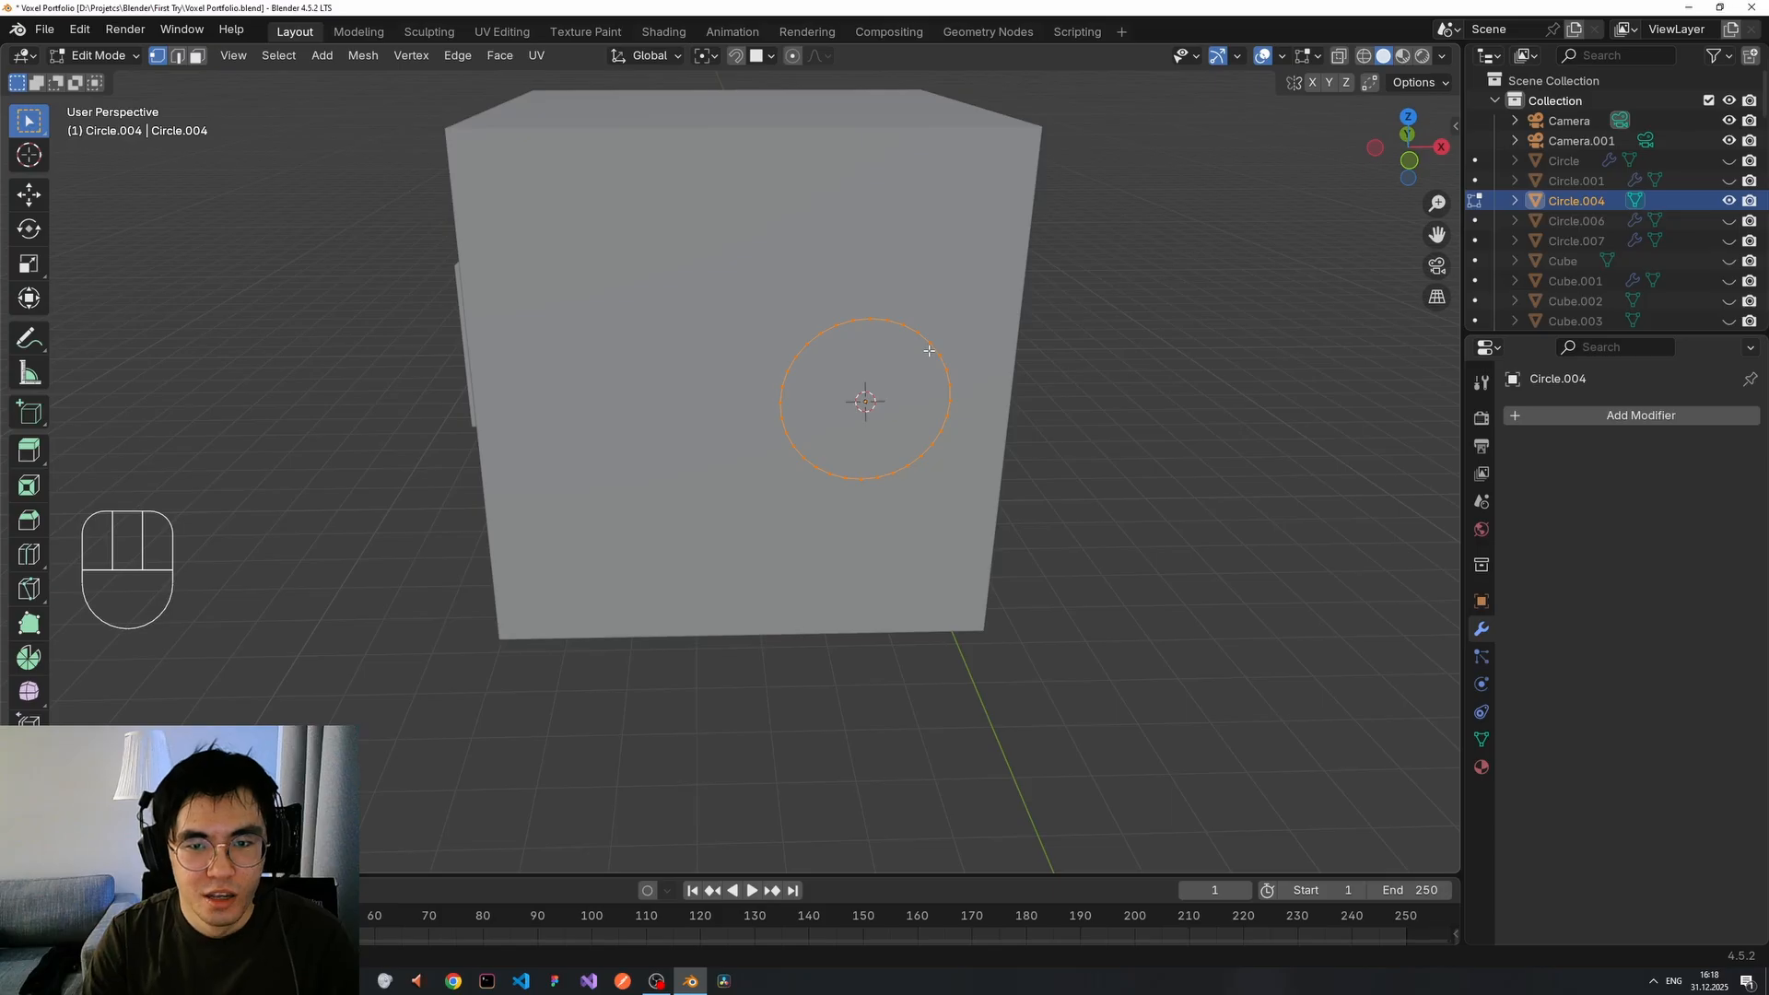
pyautogui.press('f')
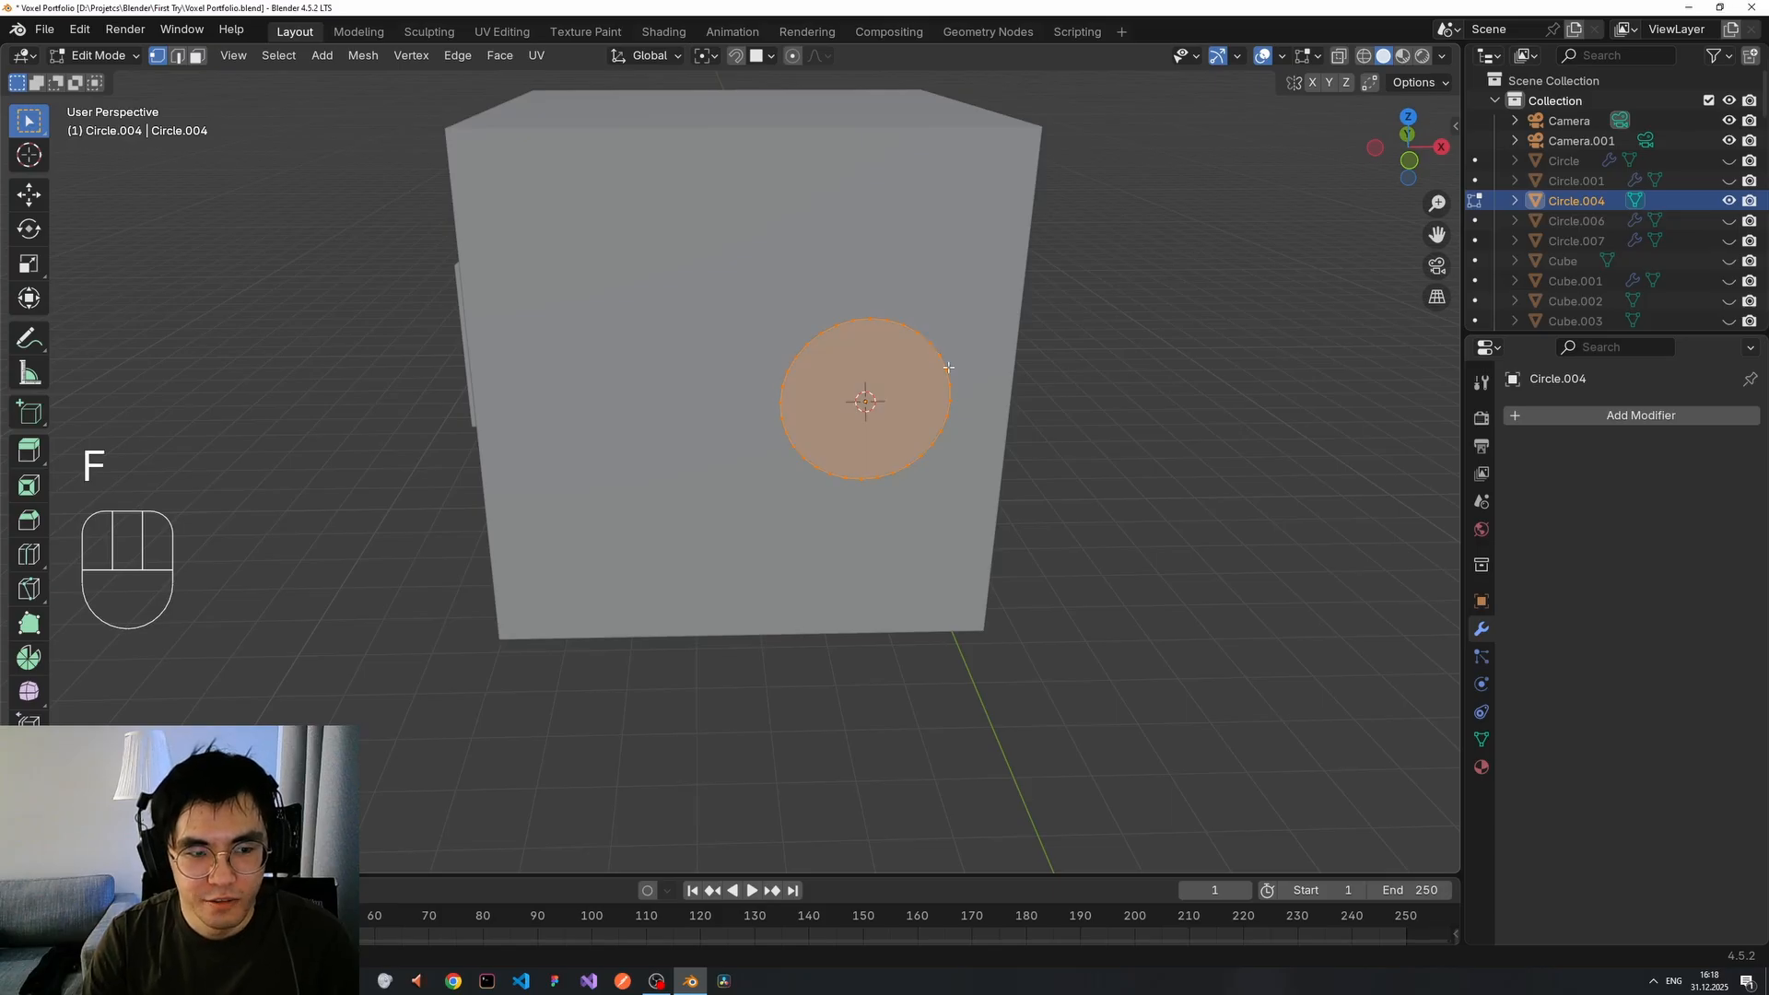
pyautogui.press('Tab')
pyautogui.moveTo(1066, 418); pyautogui.dragTo(920, 383, button='middle')
pyautogui.press('g')
pyautogui.press('x')
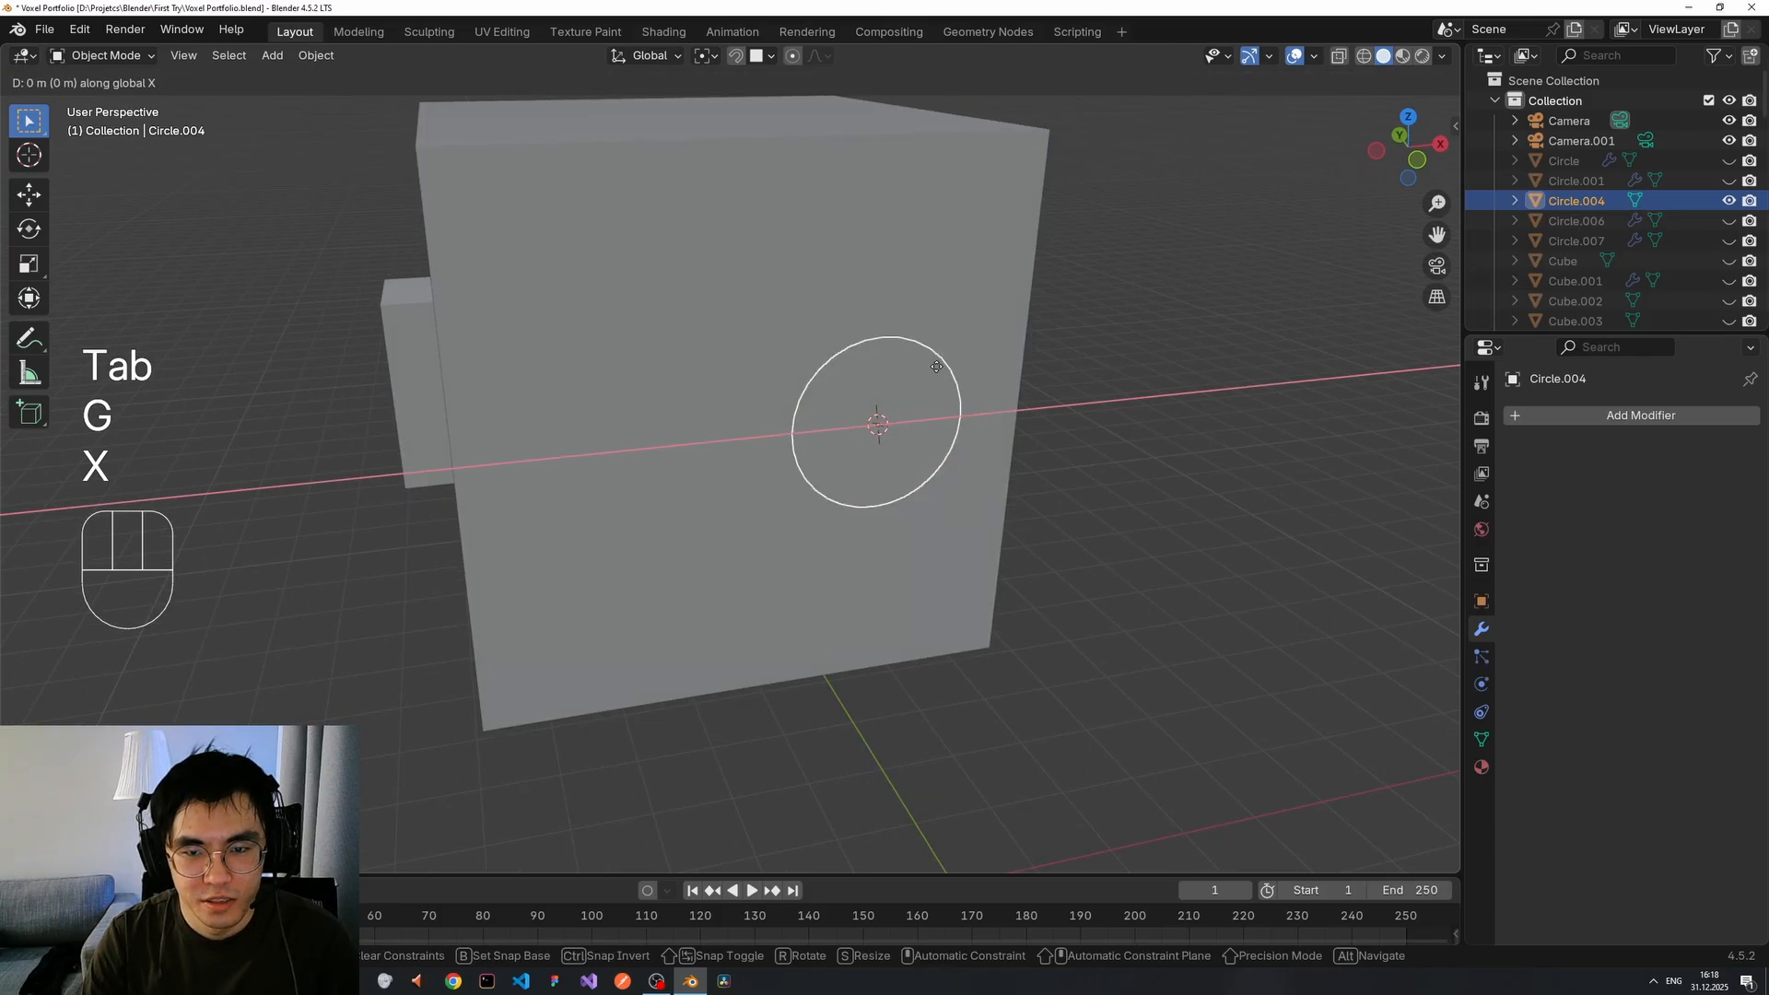
pyautogui.click(1145, 383)
pyautogui.moveTo(1145, 384); pyautogui.dragTo(818, 380, button='middle')
pyautogui.hotkey('ctrl', 'z')
# In face select mode, extrude the circle's face outward into a short disc.
pyautogui.press('Tab')
pyautogui.press('e')
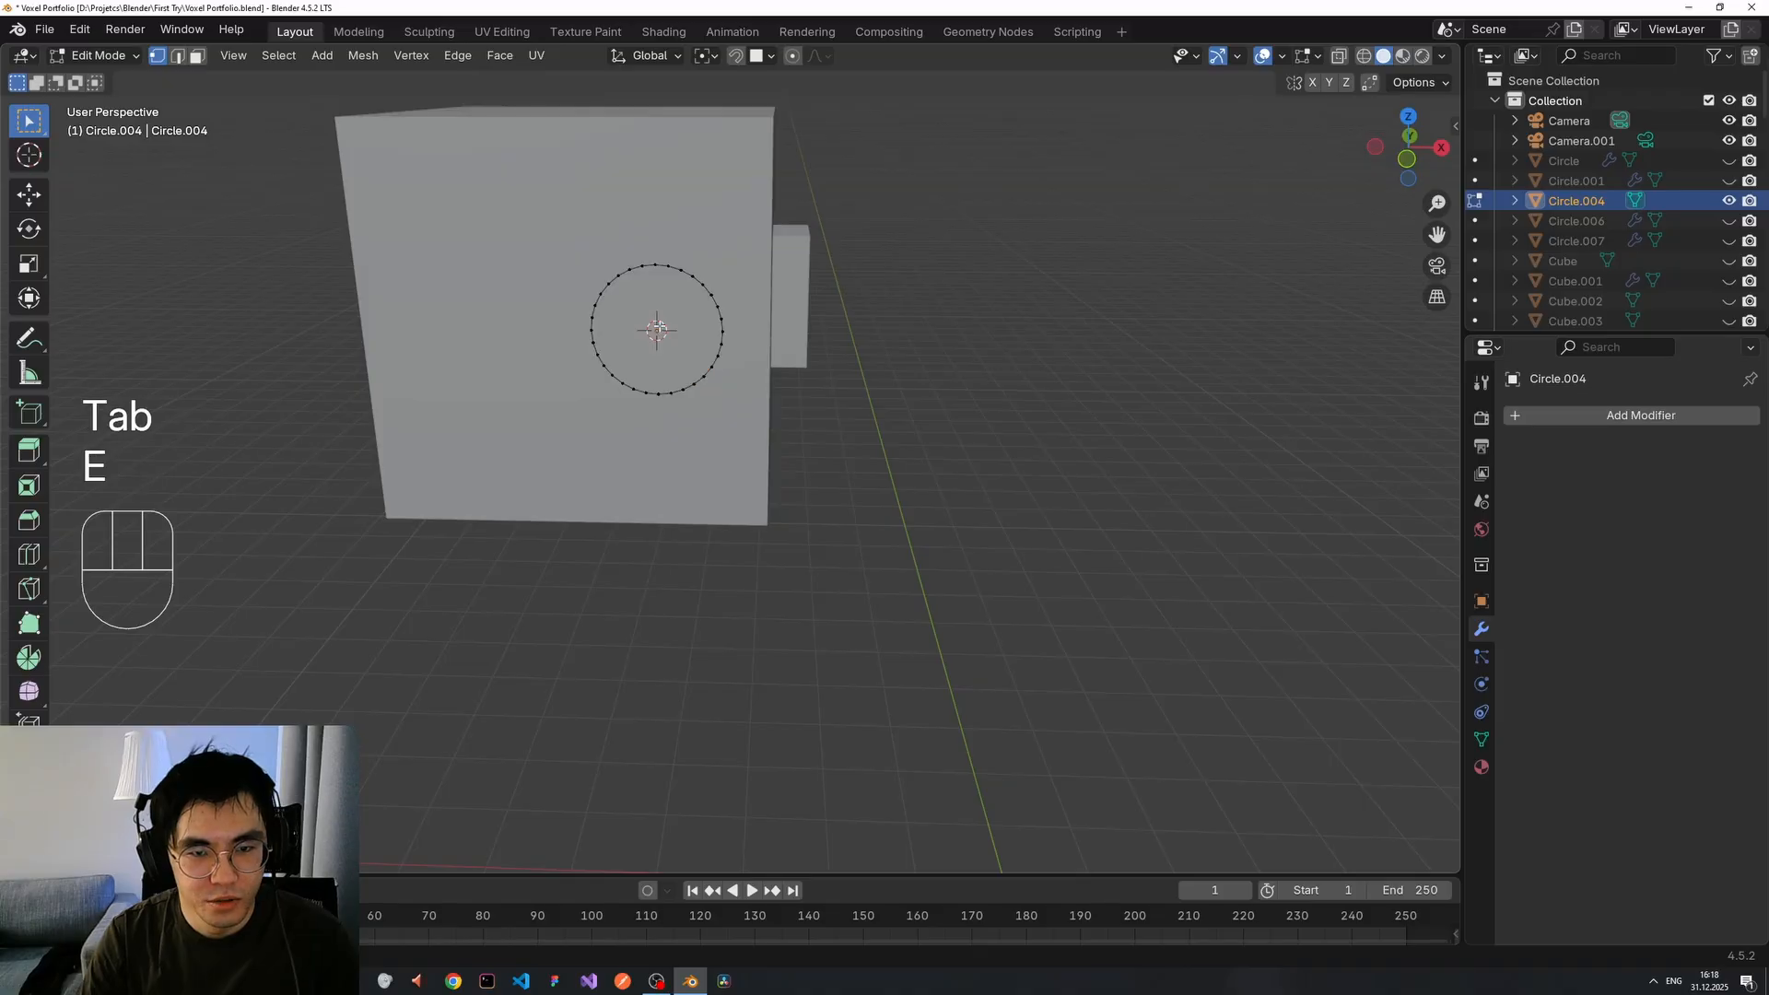
pyautogui.press('3')
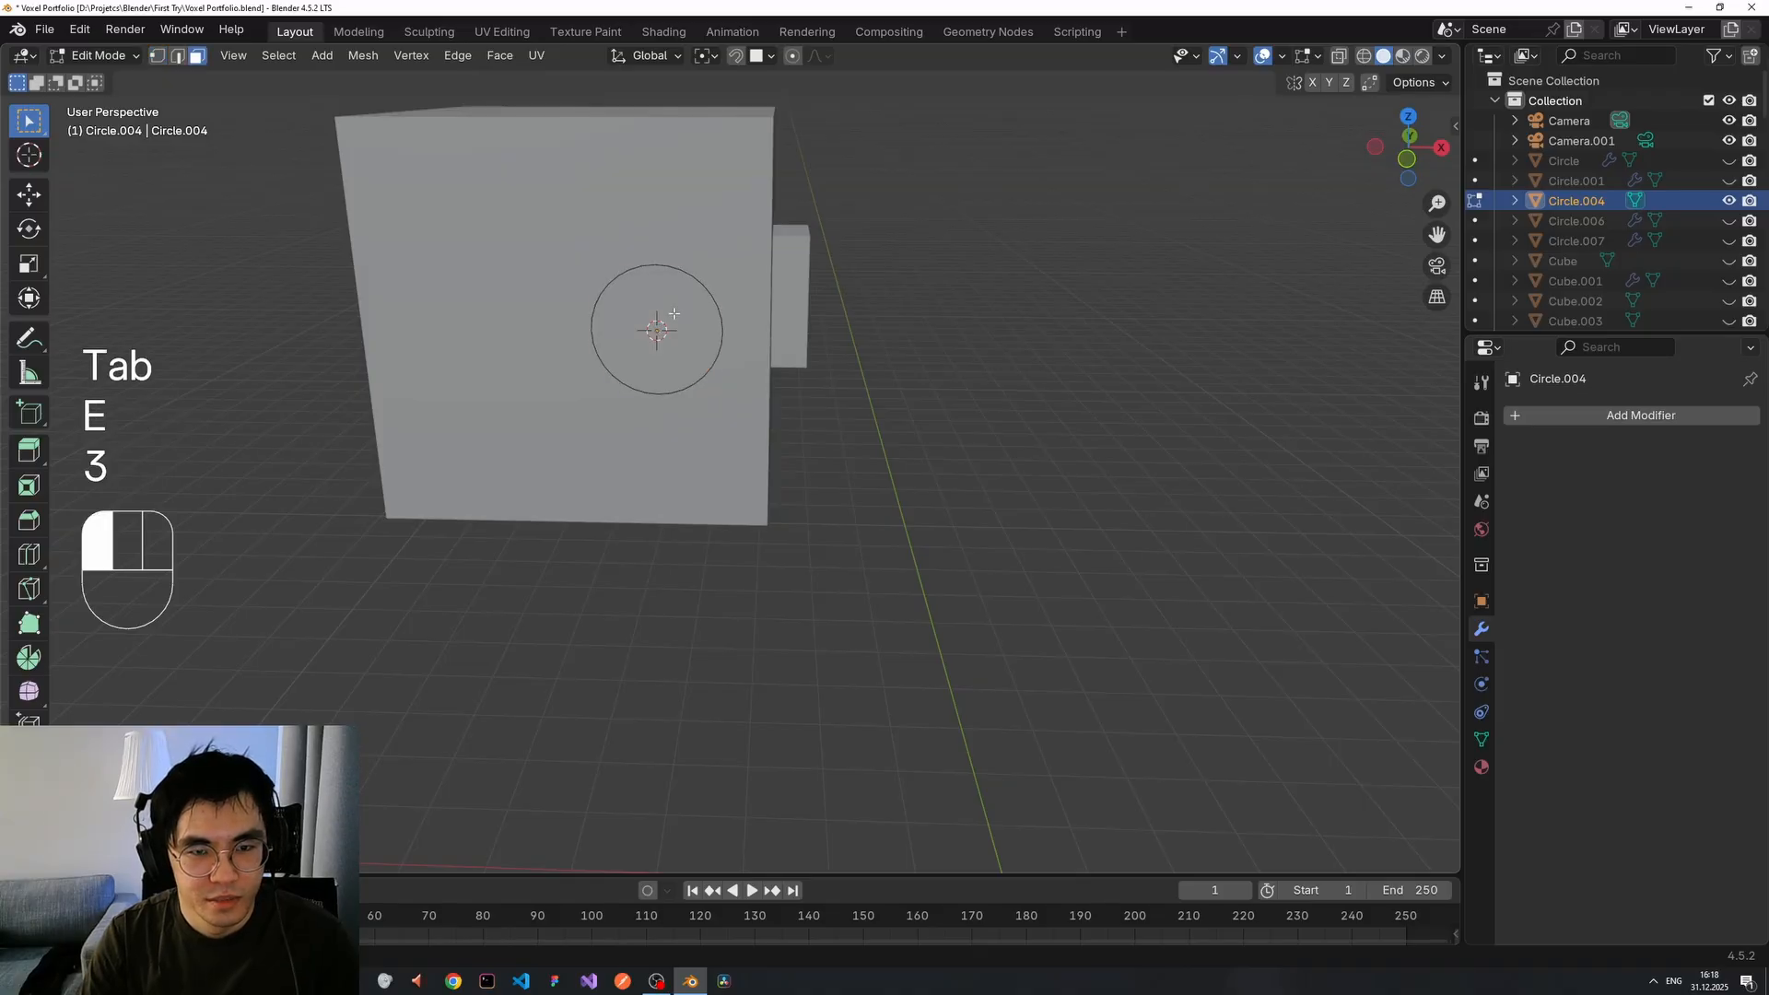
pyautogui.click(674, 315)
pyautogui.press('e')
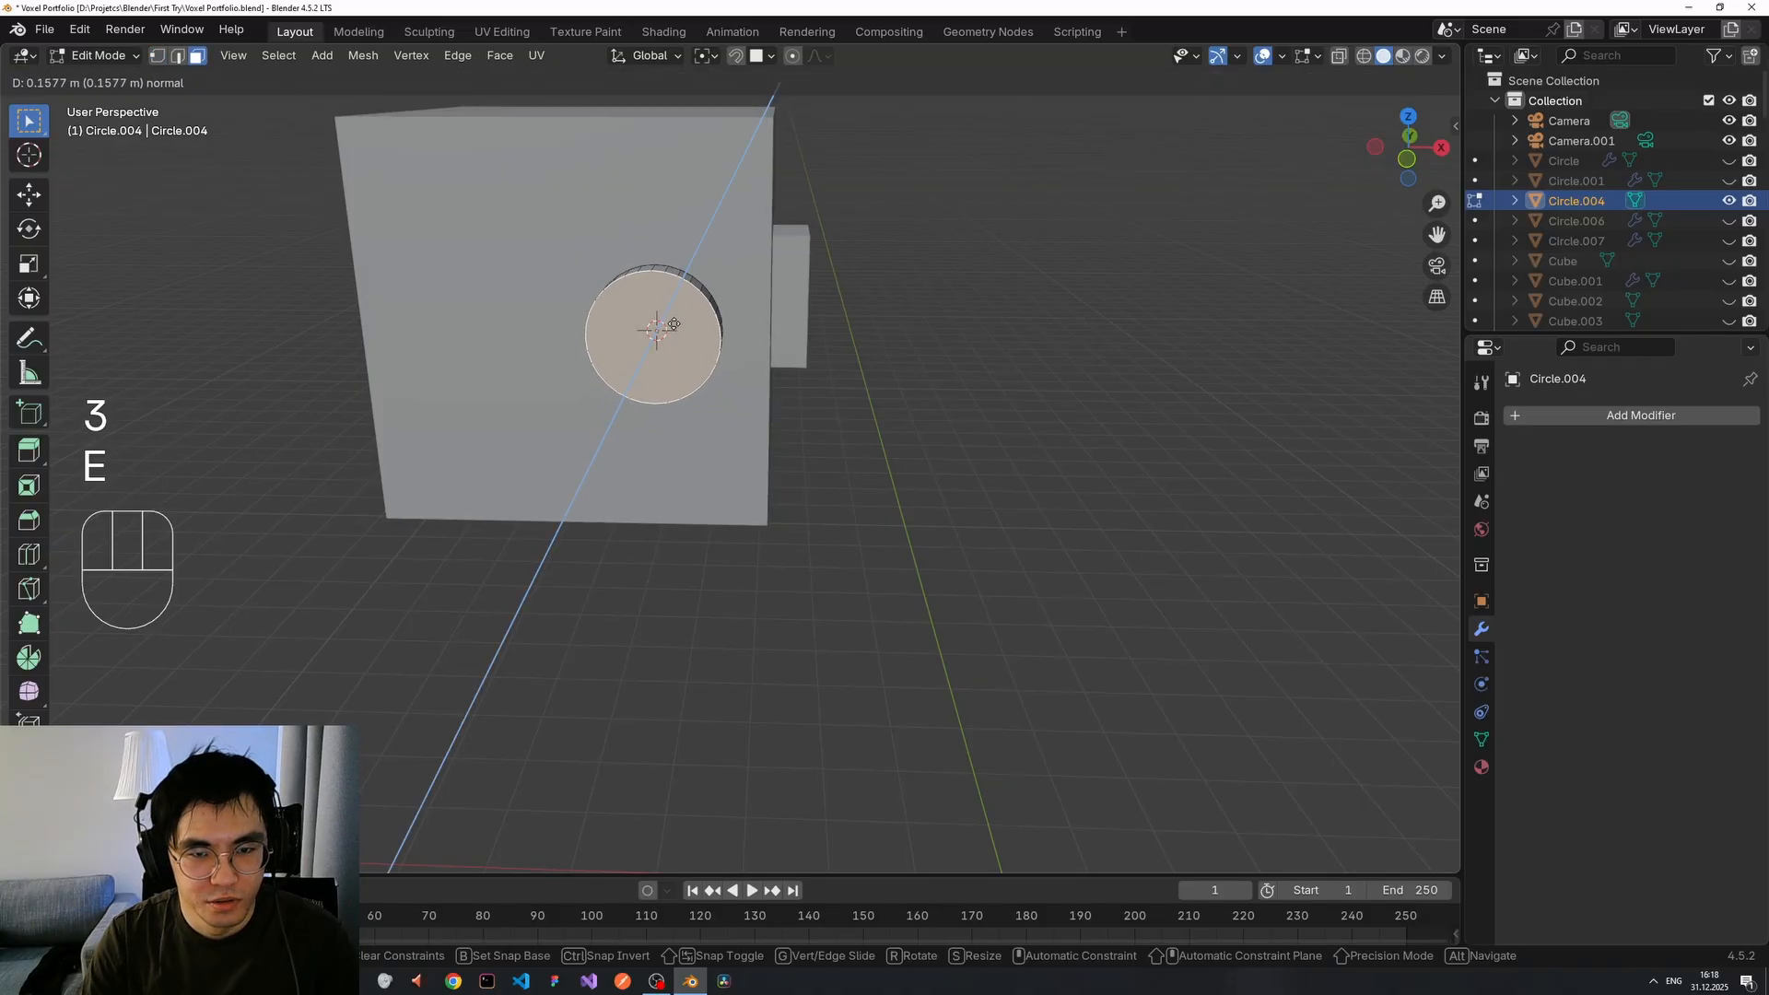
pyautogui.moveTo(674, 324); pyautogui.dragTo(634, 319, button='middle')
pyautogui.rightClick(636, 322)
pyautogui.press('e')
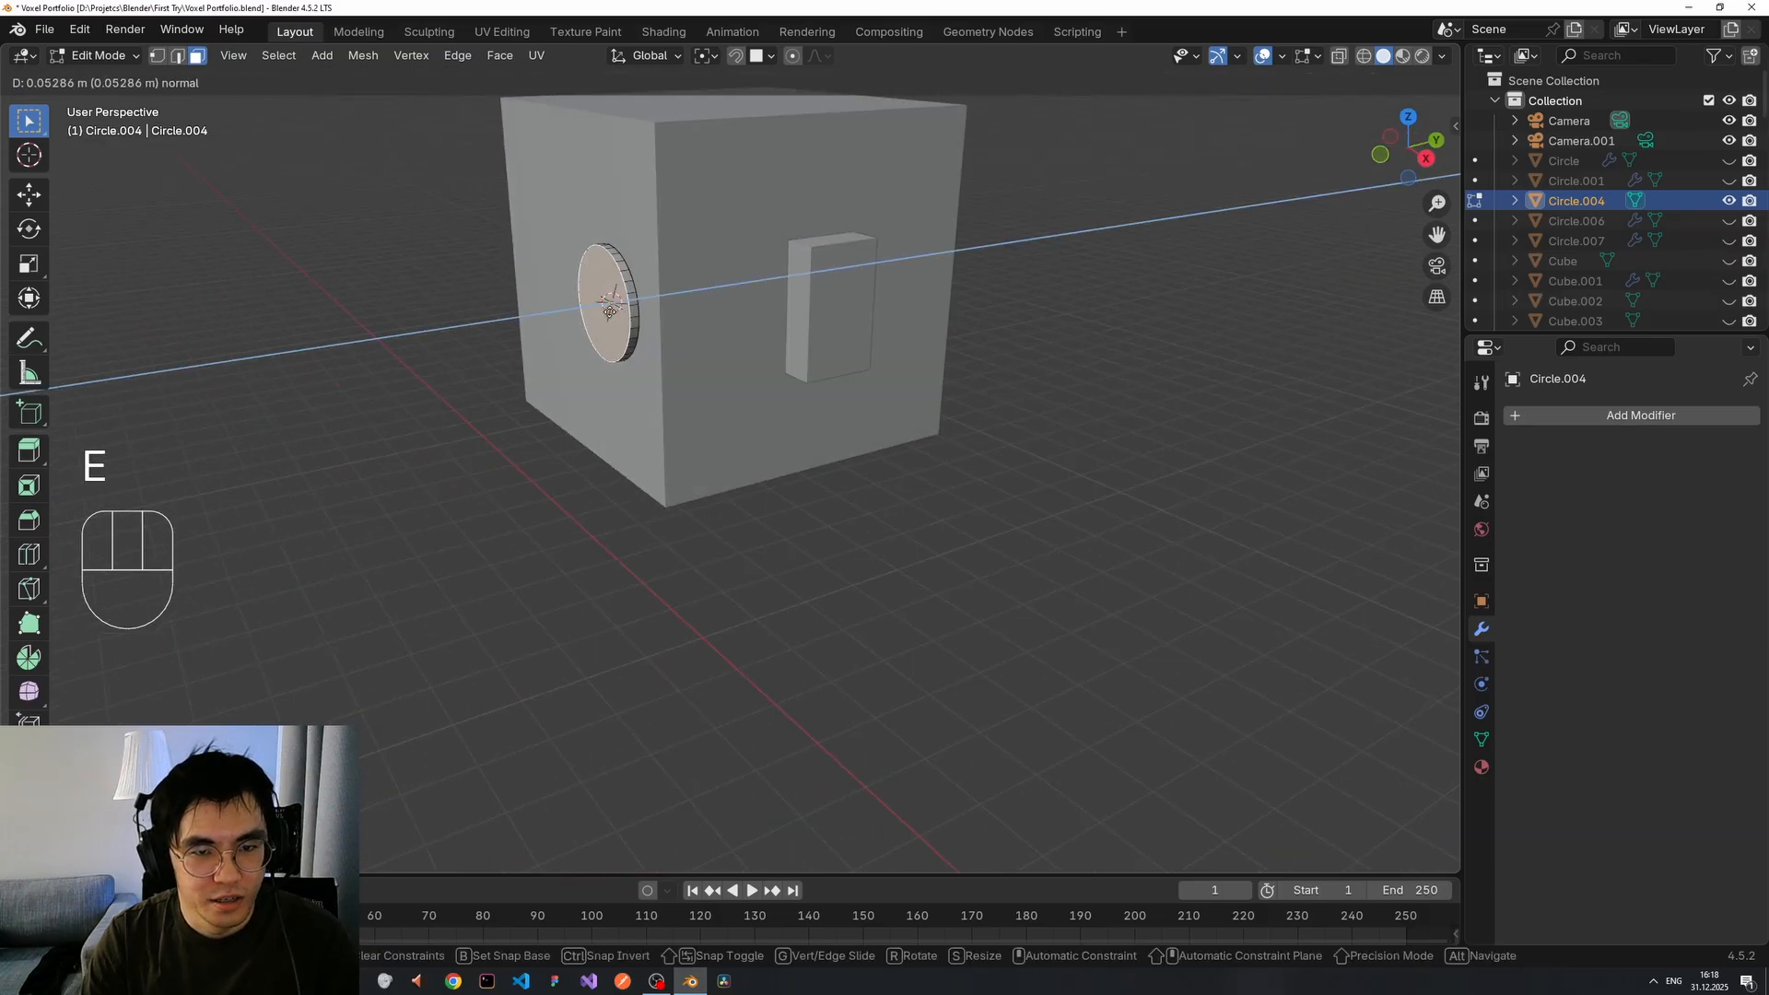
pyautogui.click(661, 322)
pyautogui.moveTo(640, 591); pyautogui.dragTo(719, 478, button='middle')
pyautogui.press('Tab')
# Try moving the circle along X, Y and Z, leaving it on the cube face.
pyautogui.press('g')
pyautogui.press('x')
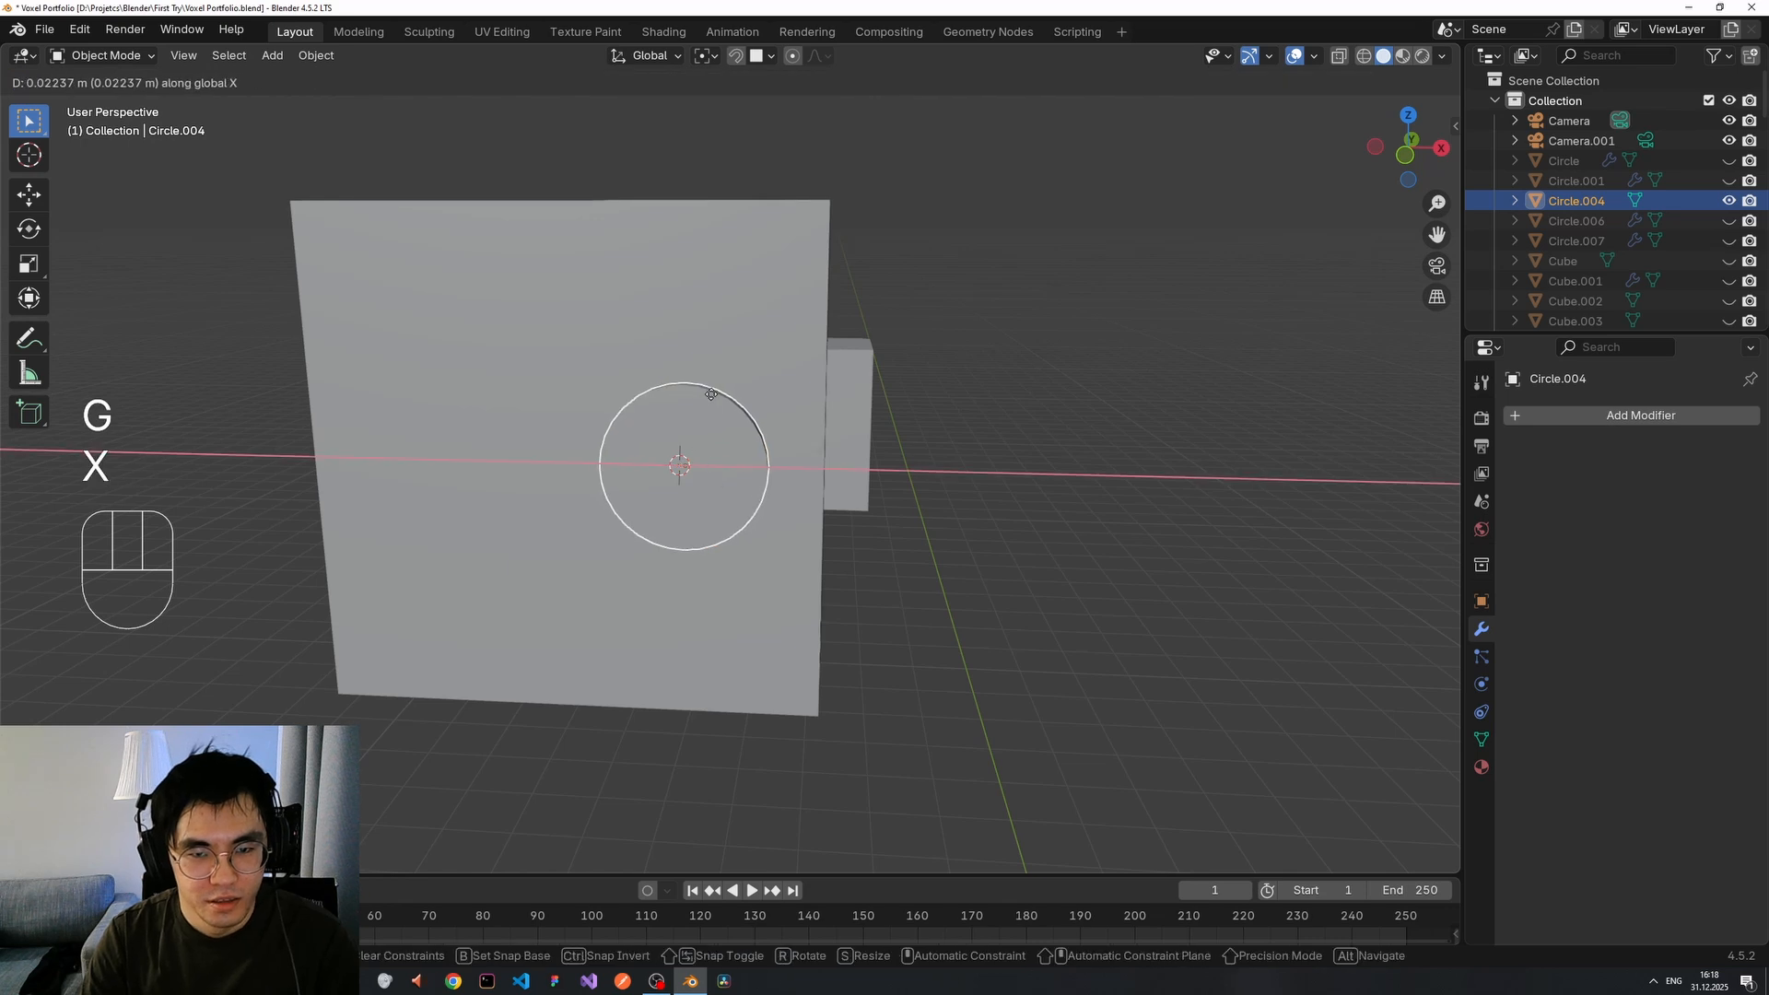
pyautogui.press('y')
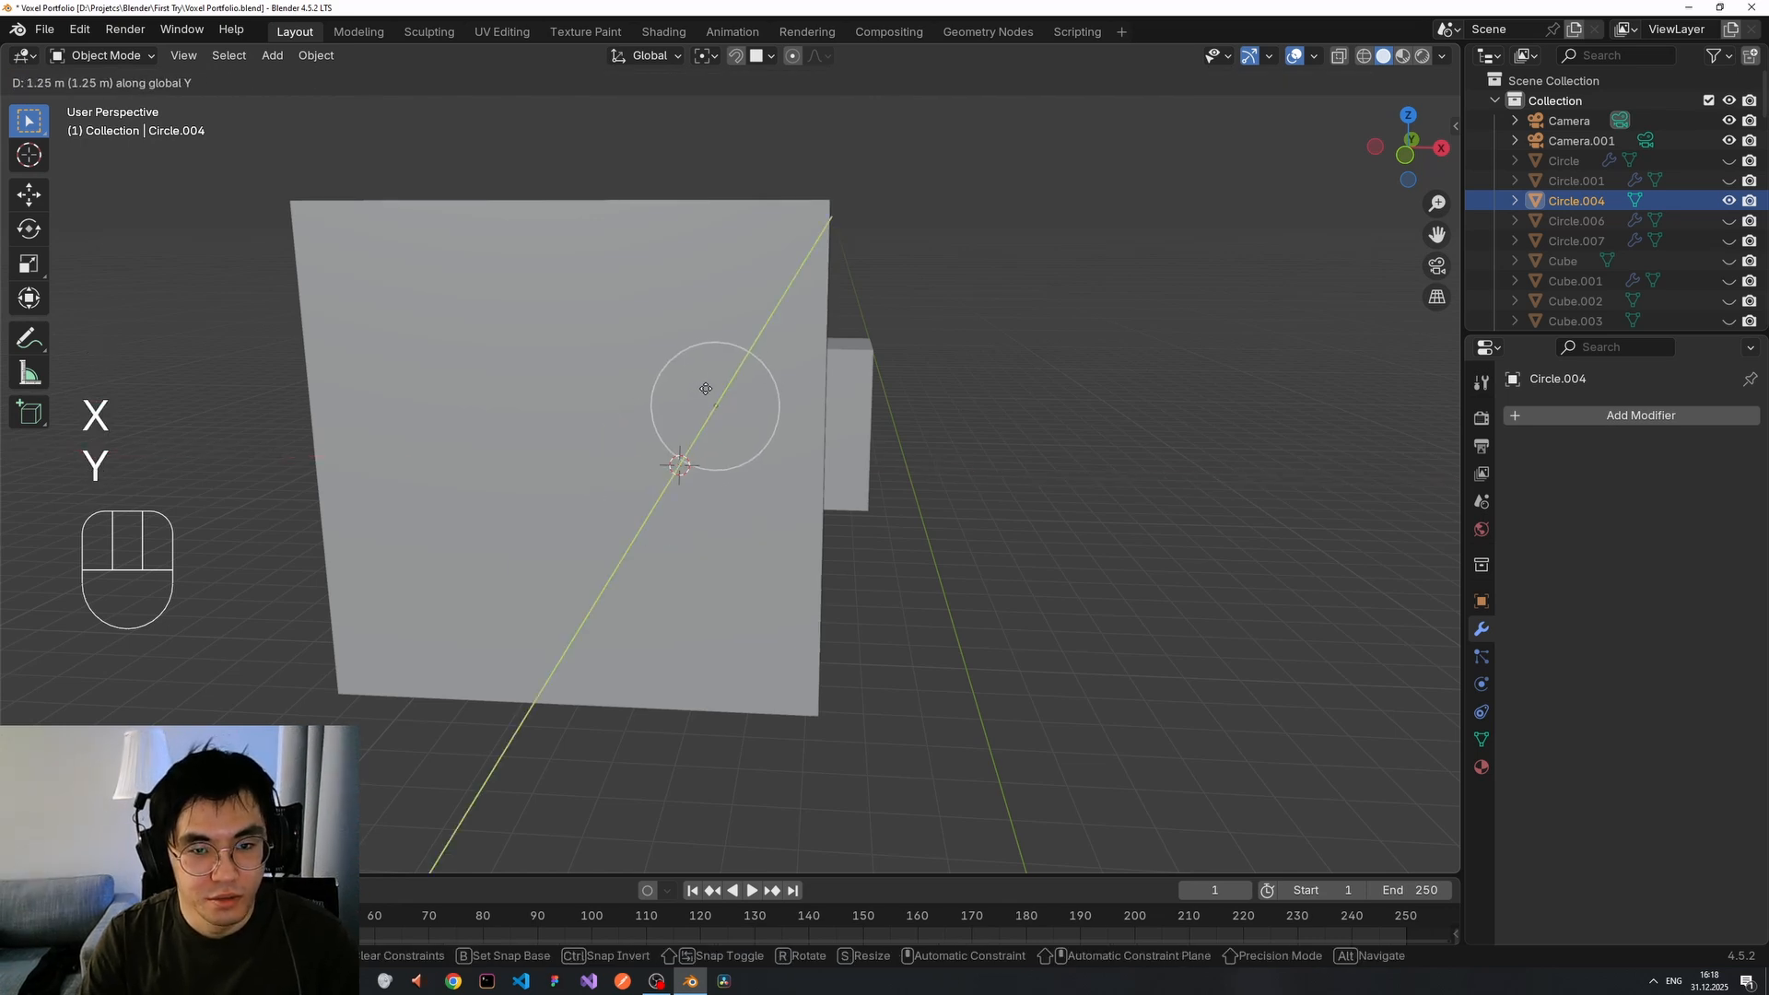
pyautogui.press('z')
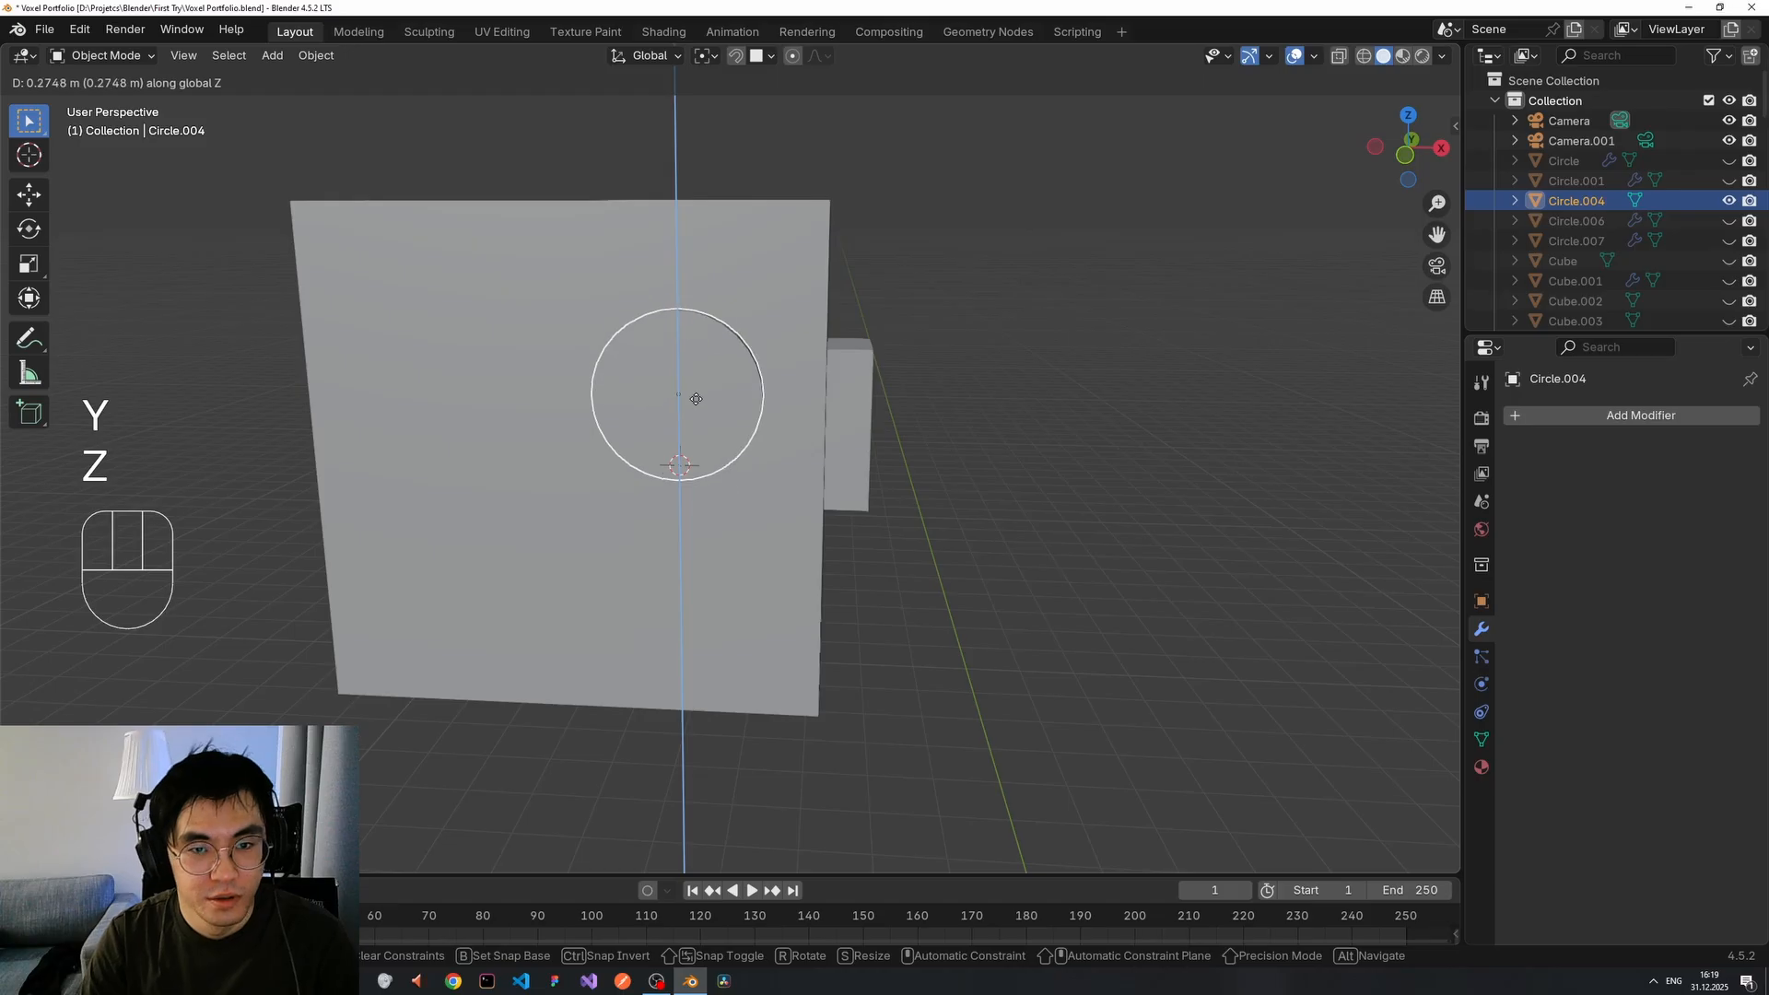
pyautogui.click(696, 413)
pyautogui.press('g')
pyautogui.press('x')
pyautogui.click(715, 407)
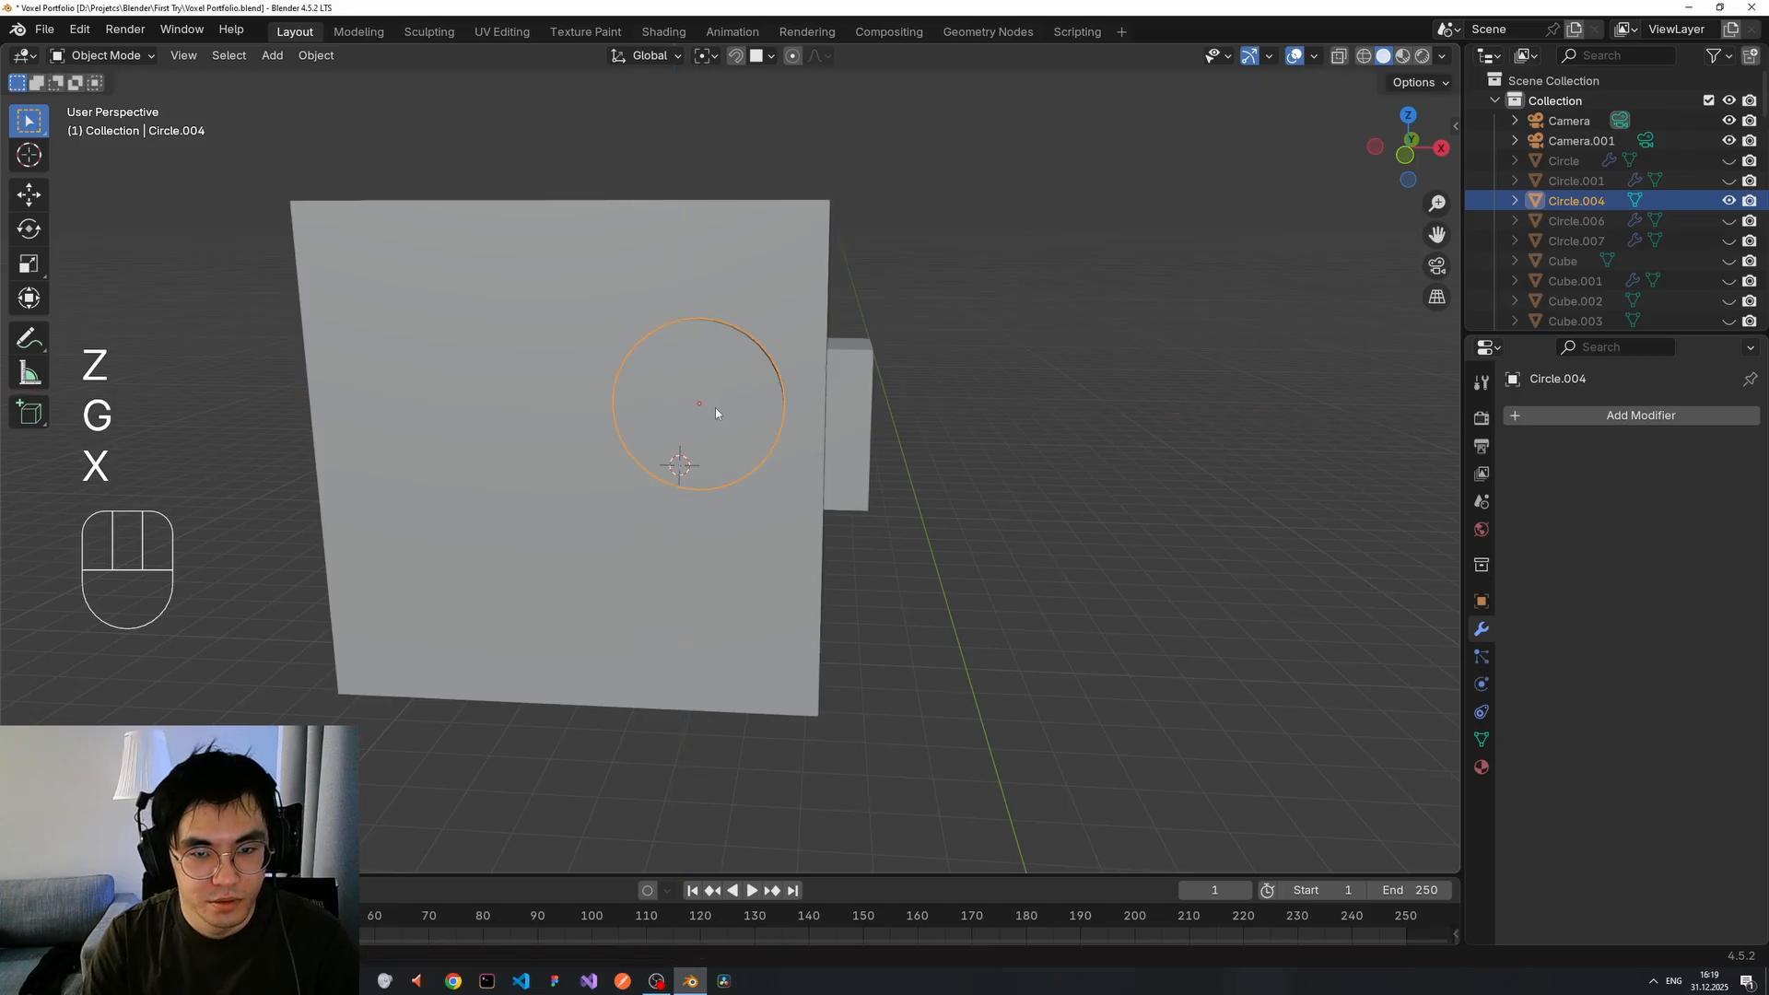
# Reselect the circle, enter Edit Mode and select its filled face.
pyautogui.click(912, 453)
pyautogui.scroll(2, 798, 440)
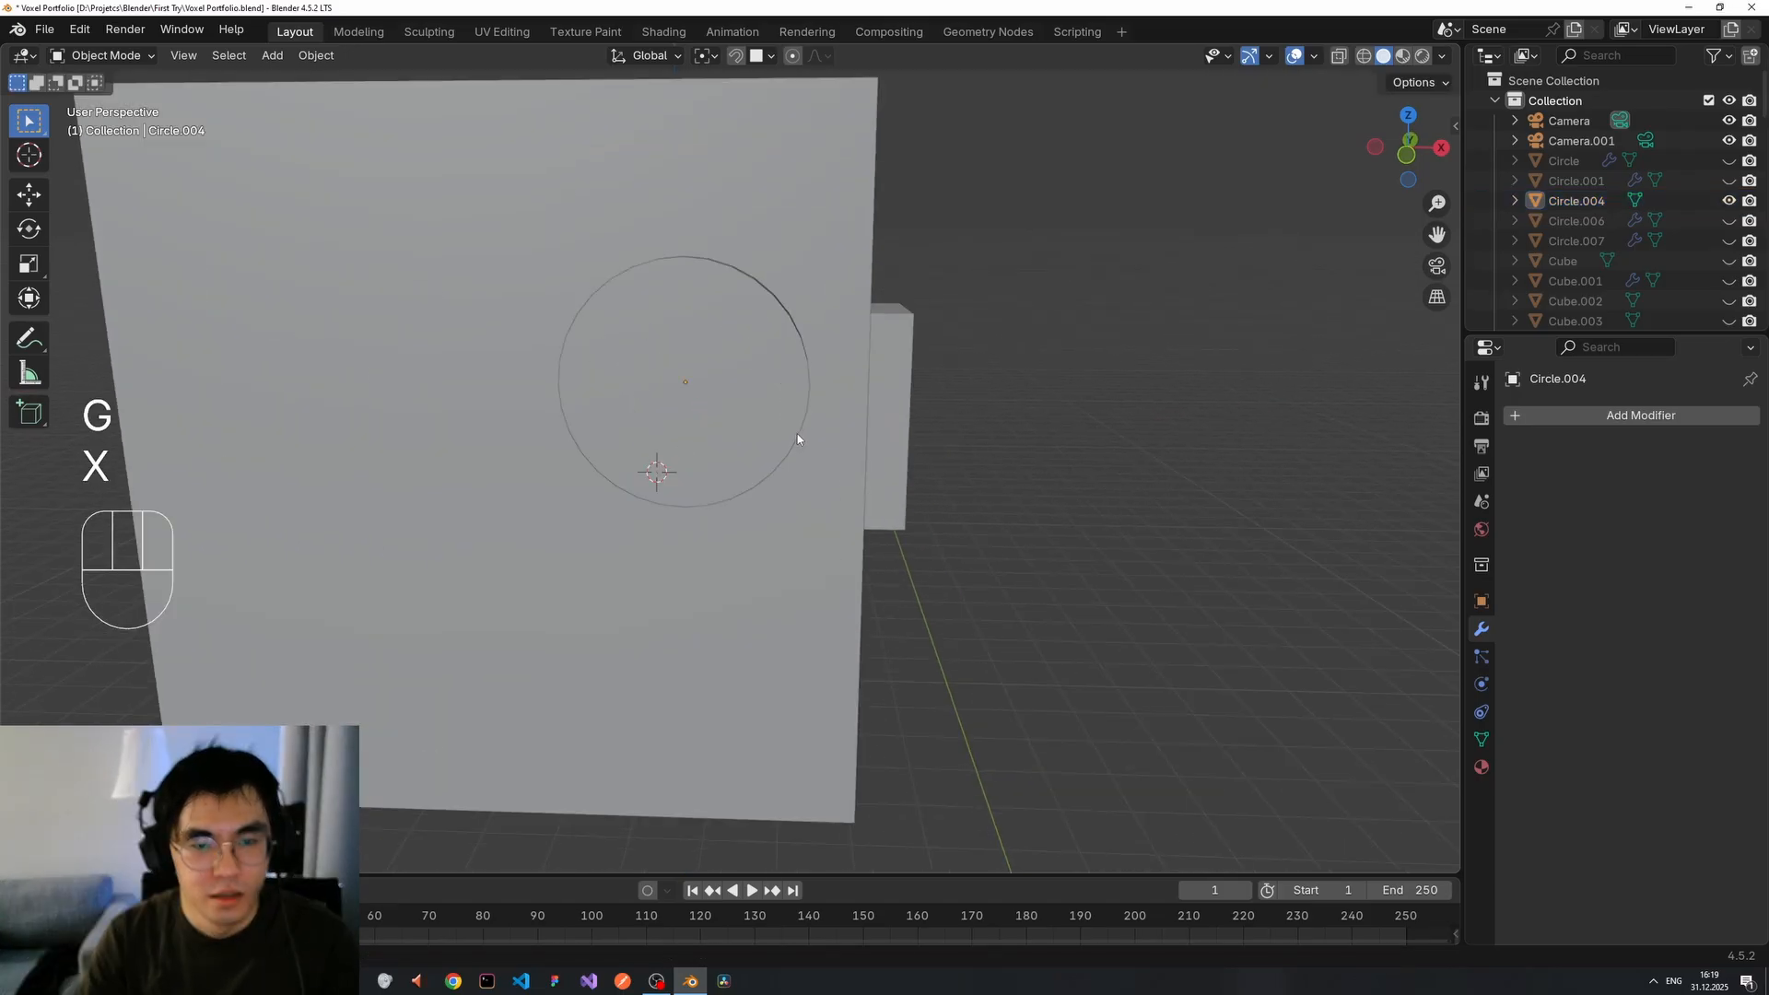
pyautogui.click(716, 376)
pyautogui.moveTo(716, 376); pyautogui.dragTo(705, 378, button='middle')
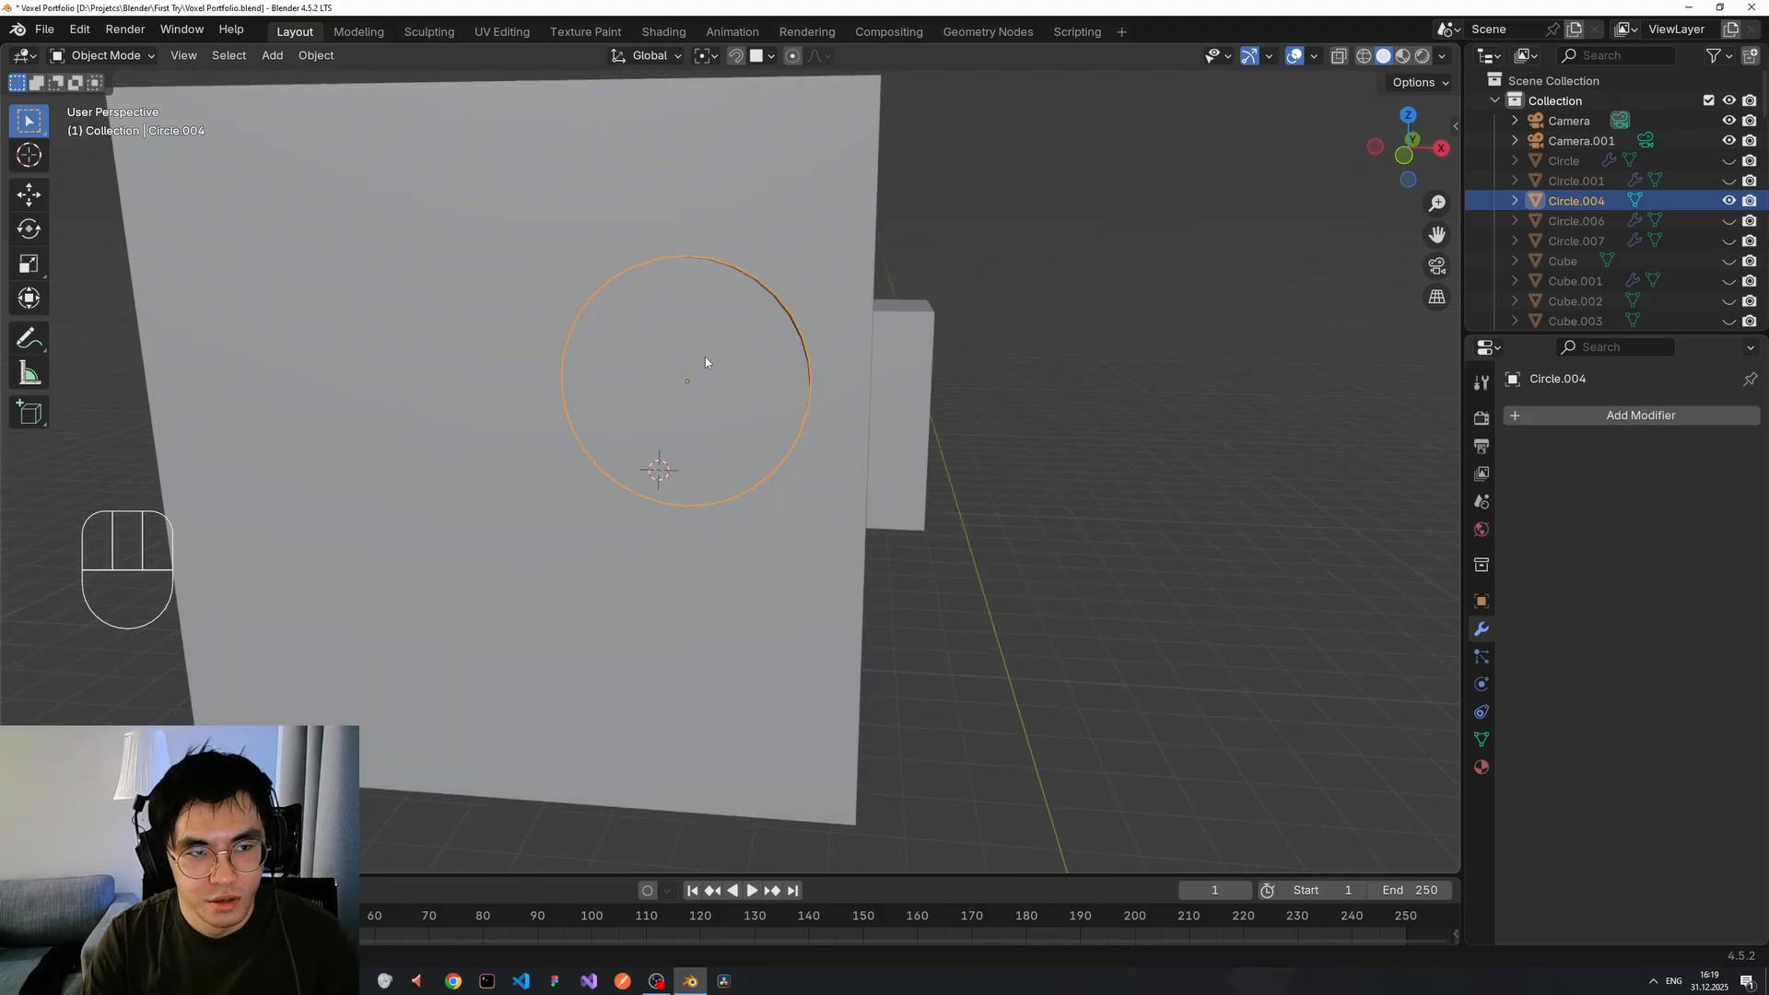
pyautogui.press('Tab')
pyautogui.click(704, 358)
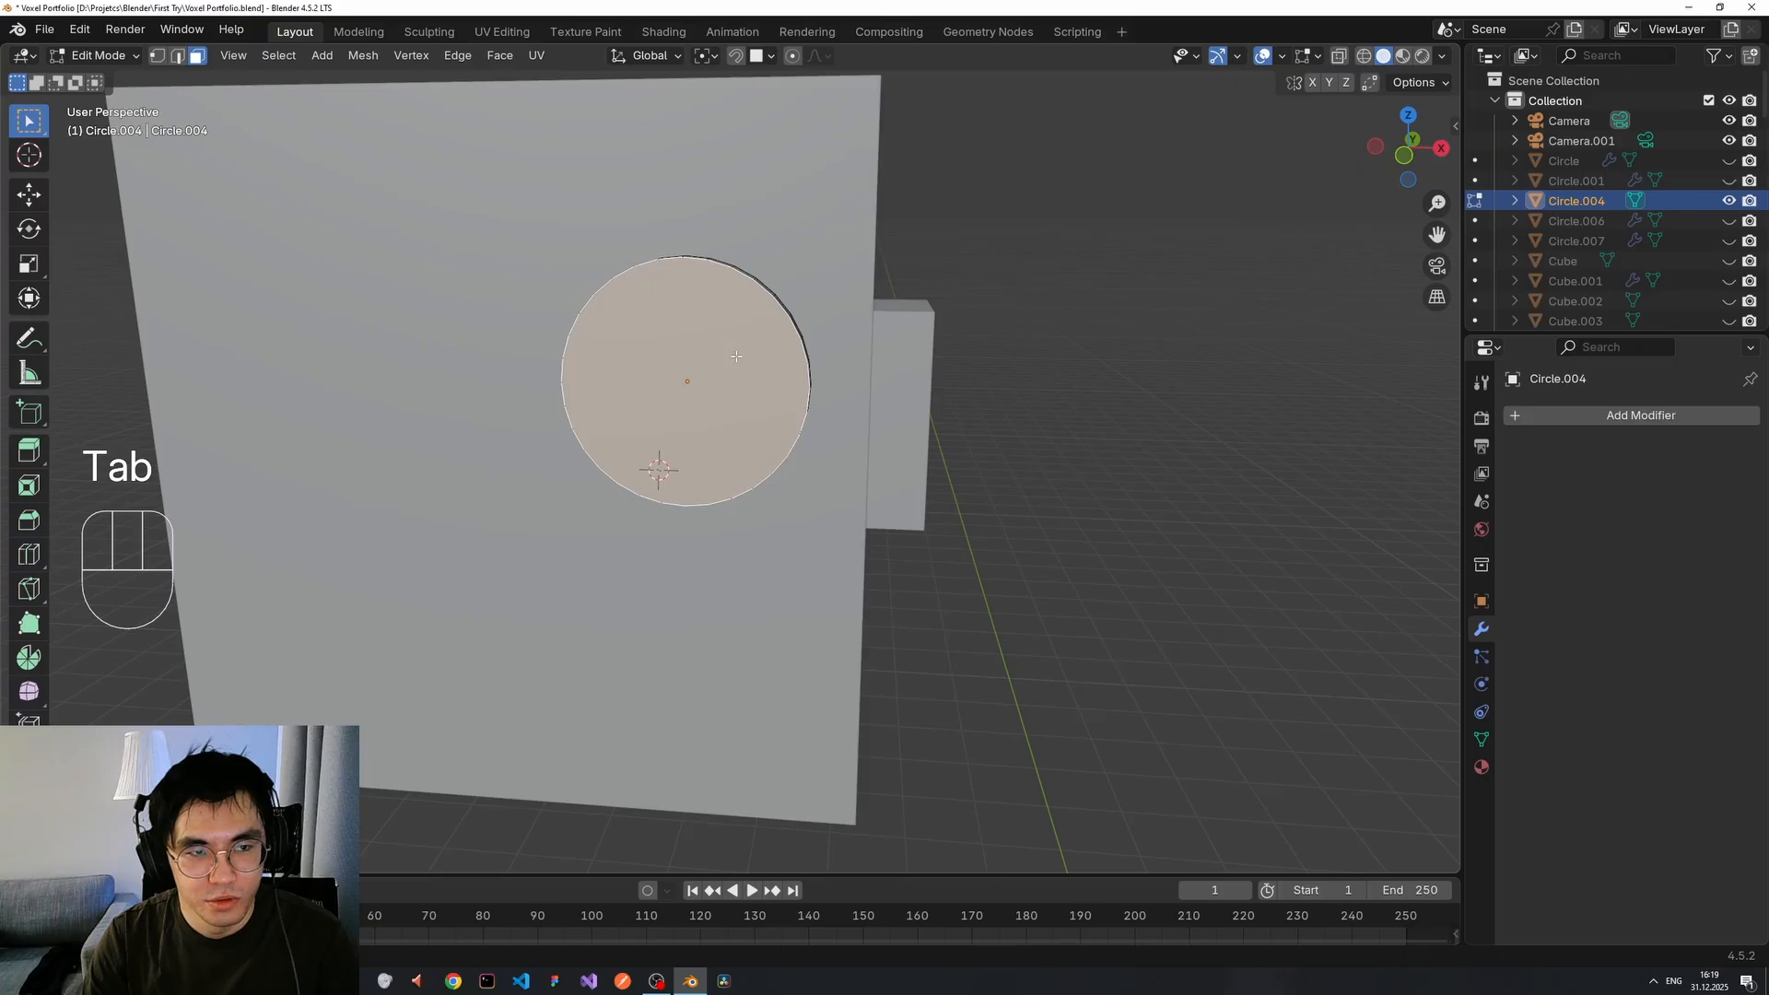
# Duplicate the circle's face in place and separate it into a new object, Circle.005.
pyautogui.hotkey('shift', 'd')
pyautogui.rightClick(1050, 393)
pyautogui.moveTo(1055, 392); pyautogui.dragTo(1093, 399, button='middle')
pyautogui.press('p')
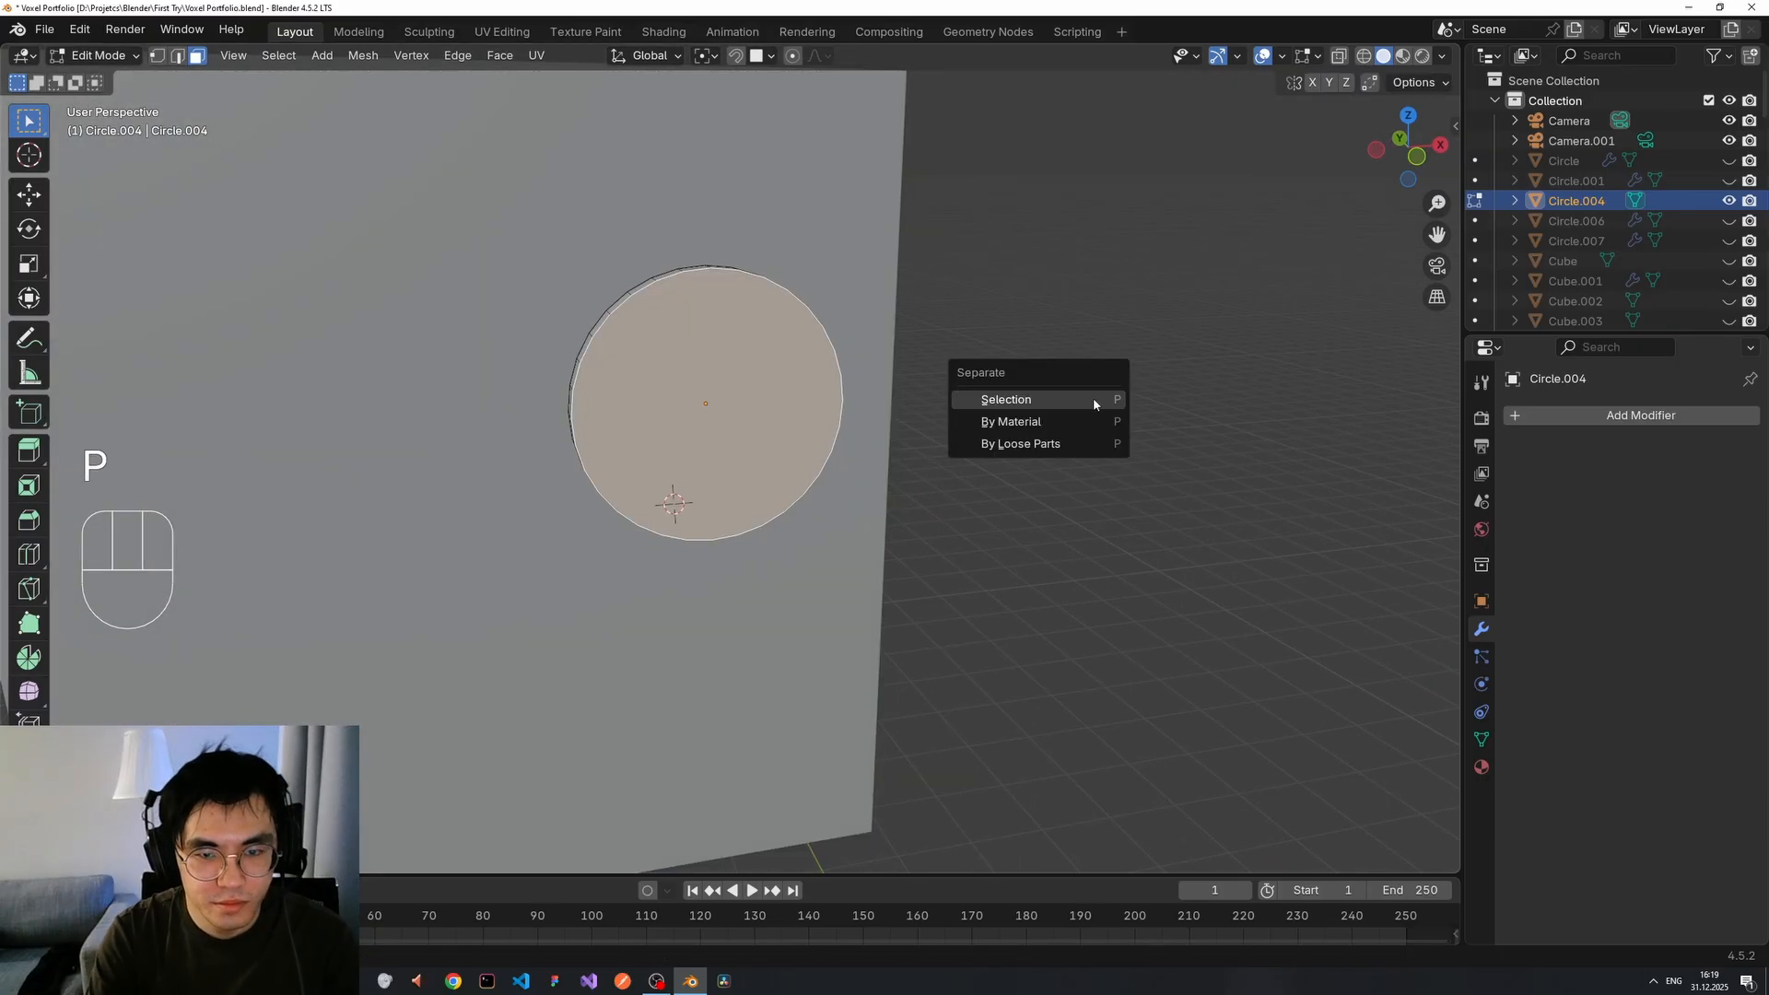
pyautogui.click(1093, 397)
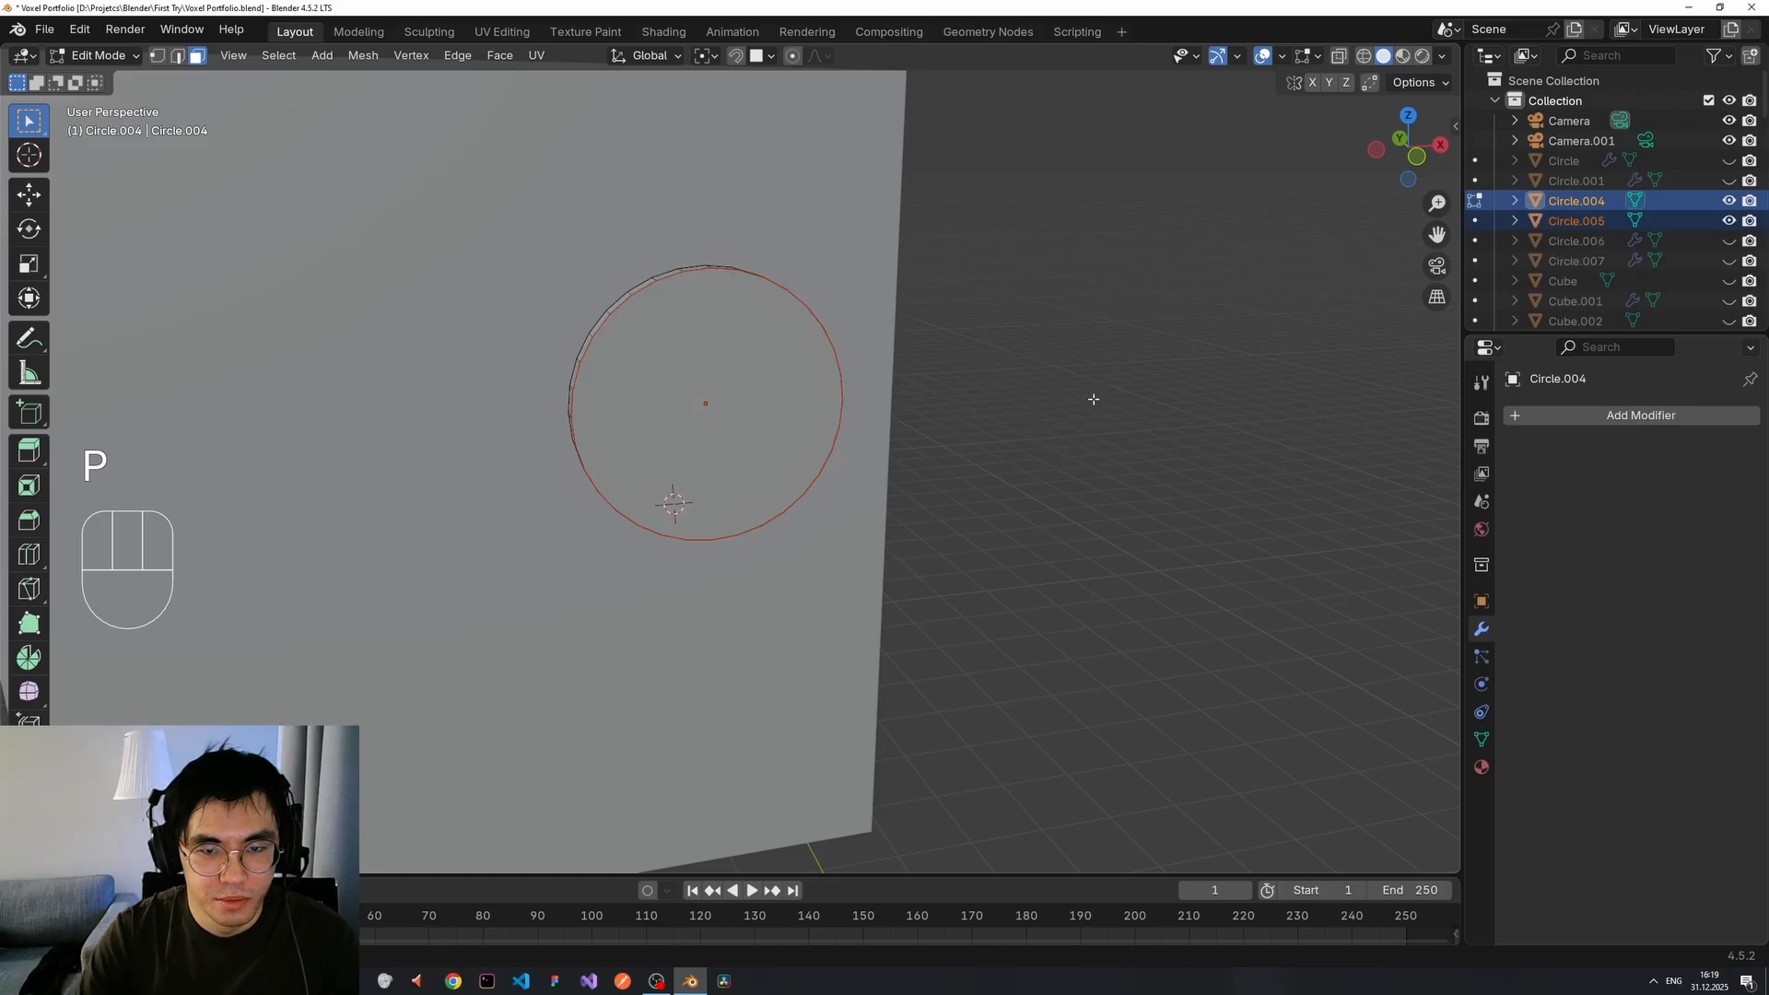
# In Object Mode, set Circle.005's origin to its geometry centre.
pyautogui.press('Tab')
pyautogui.click(790, 362)
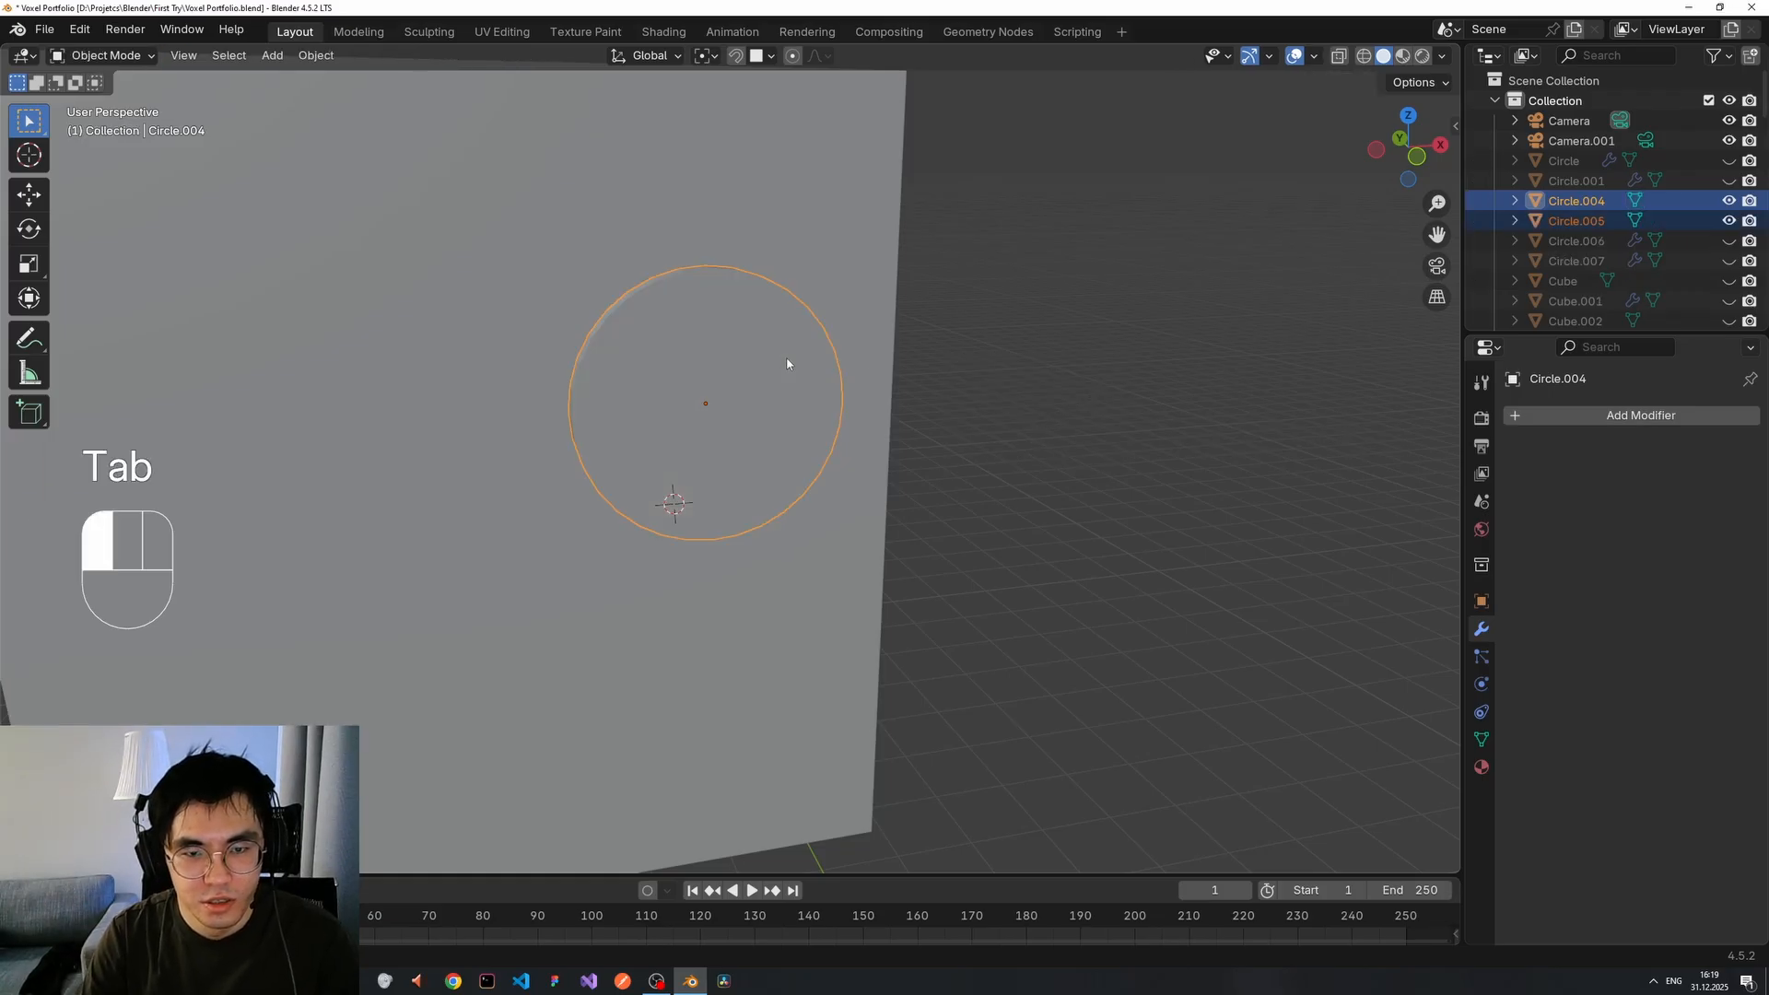
pyautogui.rightClick(859, 351)
pyautogui.moveTo(853, 365)
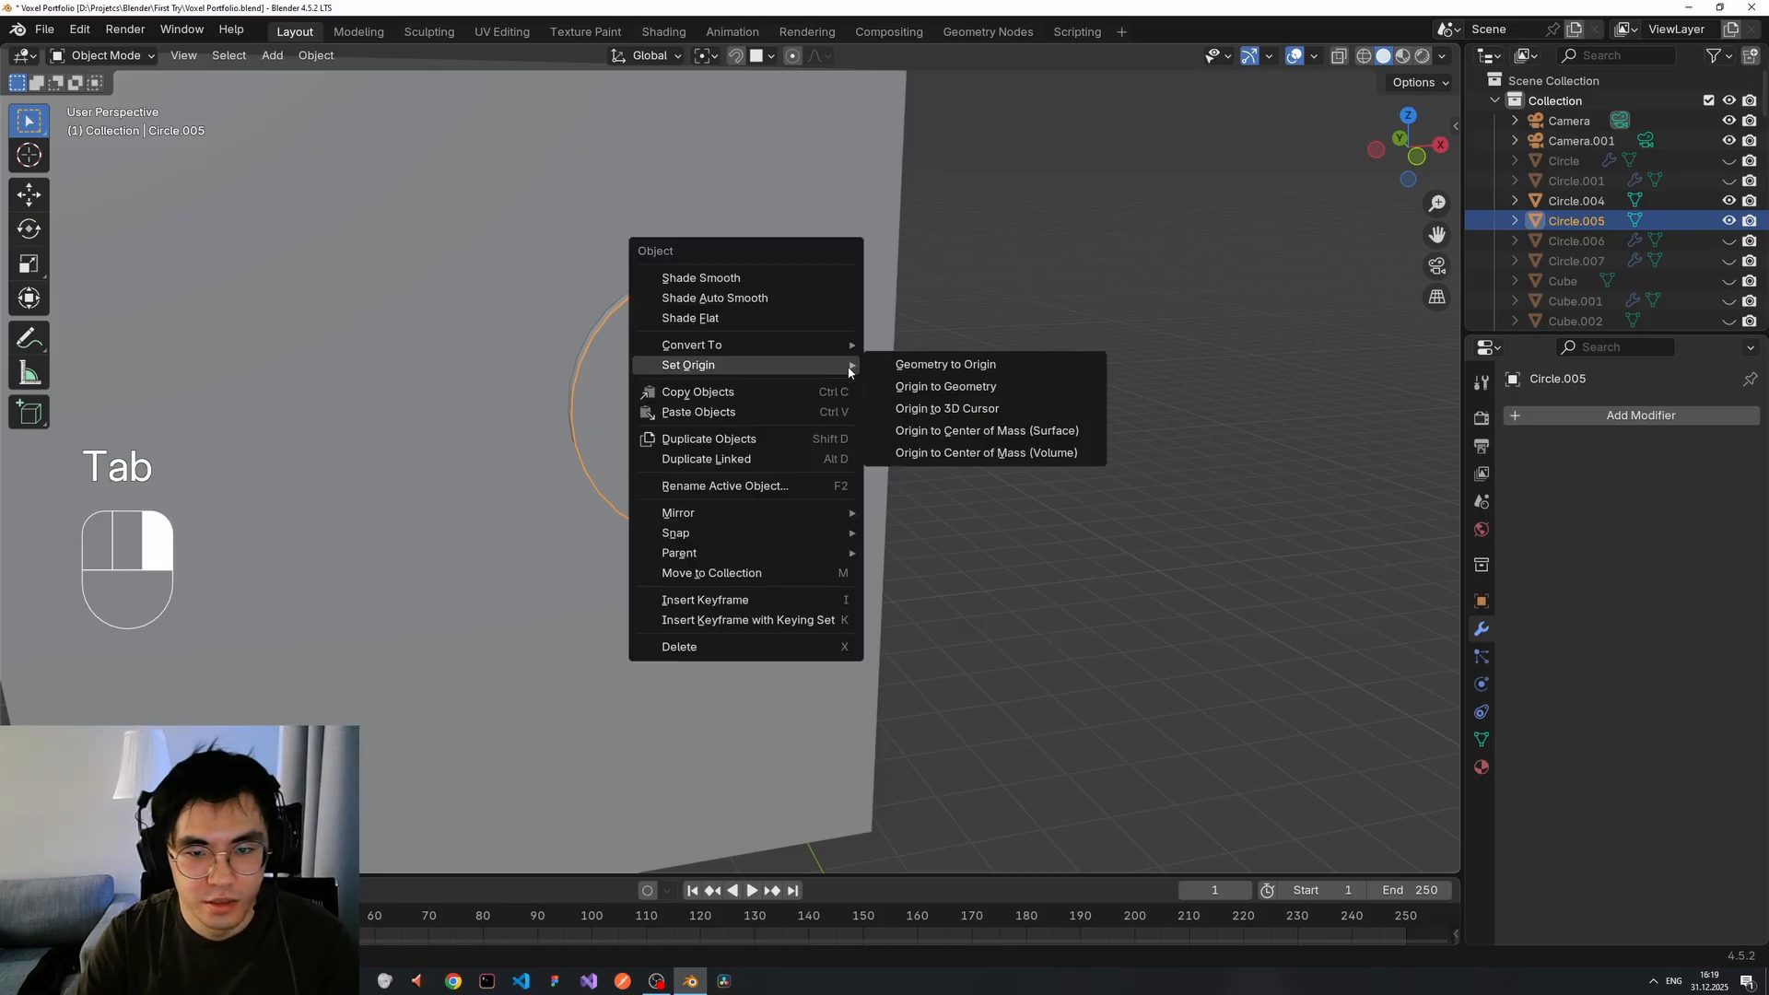
pyautogui.click(945, 386)
pyautogui.moveTo(927, 394); pyautogui.dragTo(838, 356, button='middle')
pyautogui.moveTo(683, 304)
pyautogui.mouseDown(button='middle')
pyautogui.moveTo(864, 308)
pyautogui.moveTo(655, 284)
pyautogui.mouseUp(button='middle')
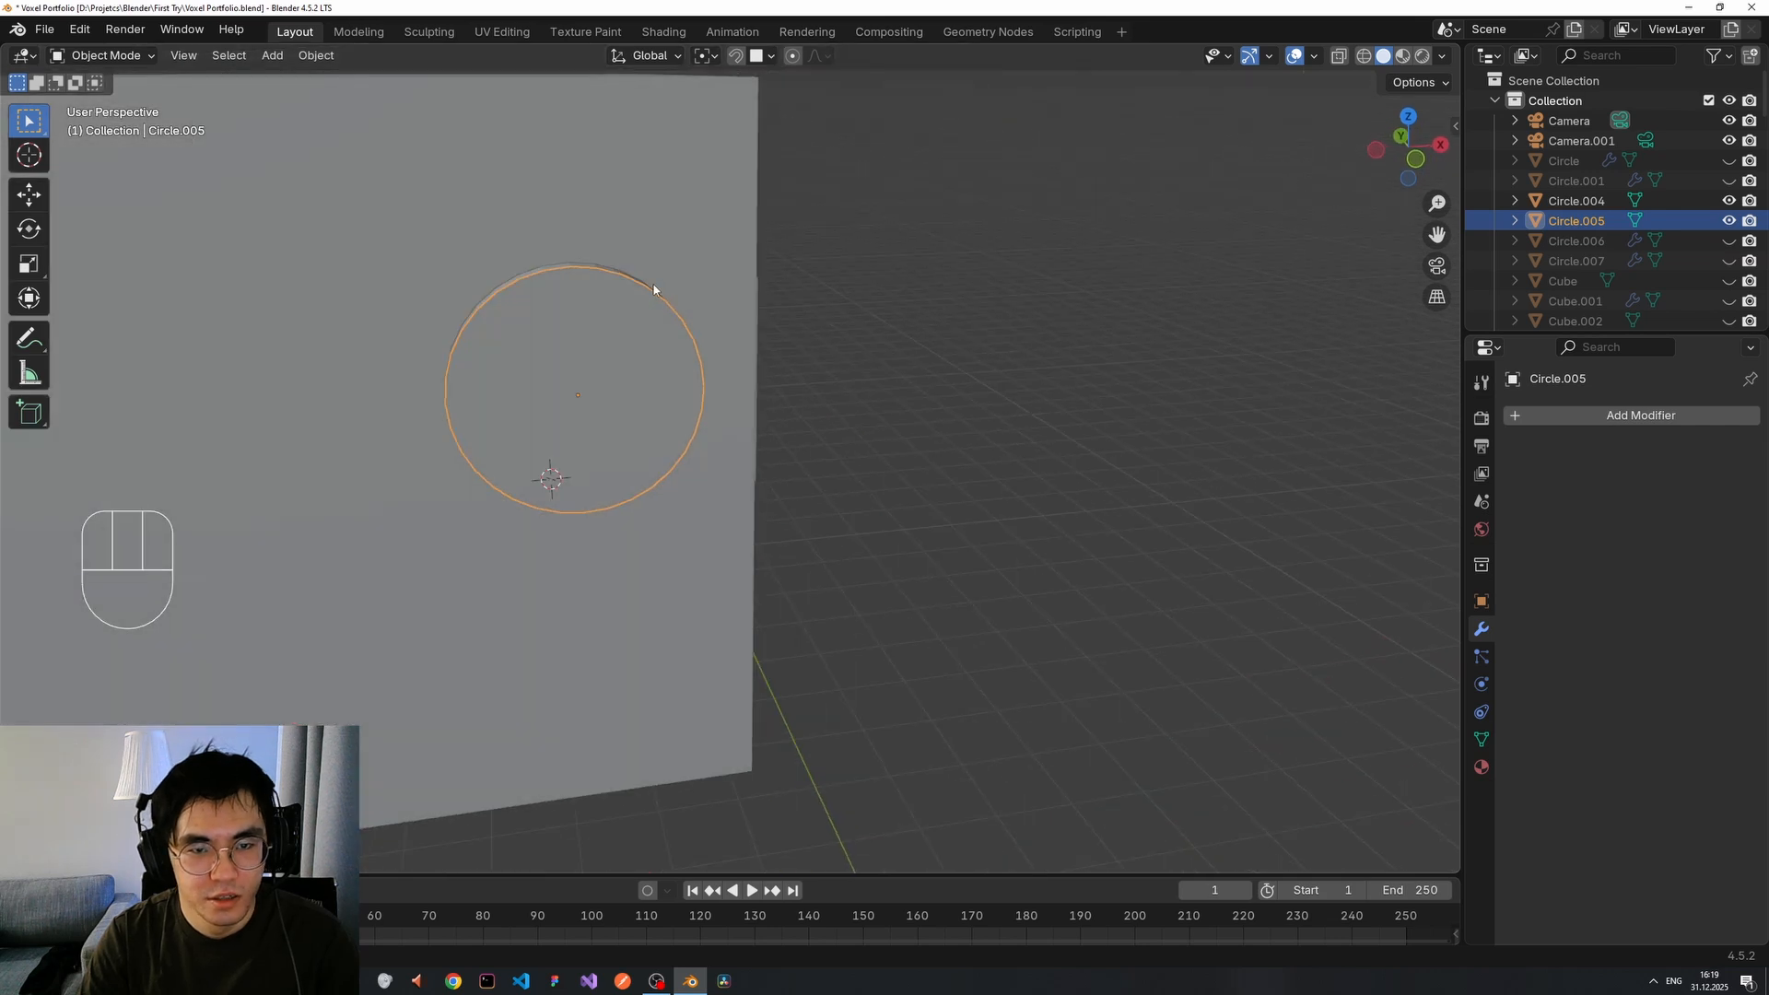
# Scale Circle.005 down to about 0.49 inside the ring.
pyautogui.press('s')
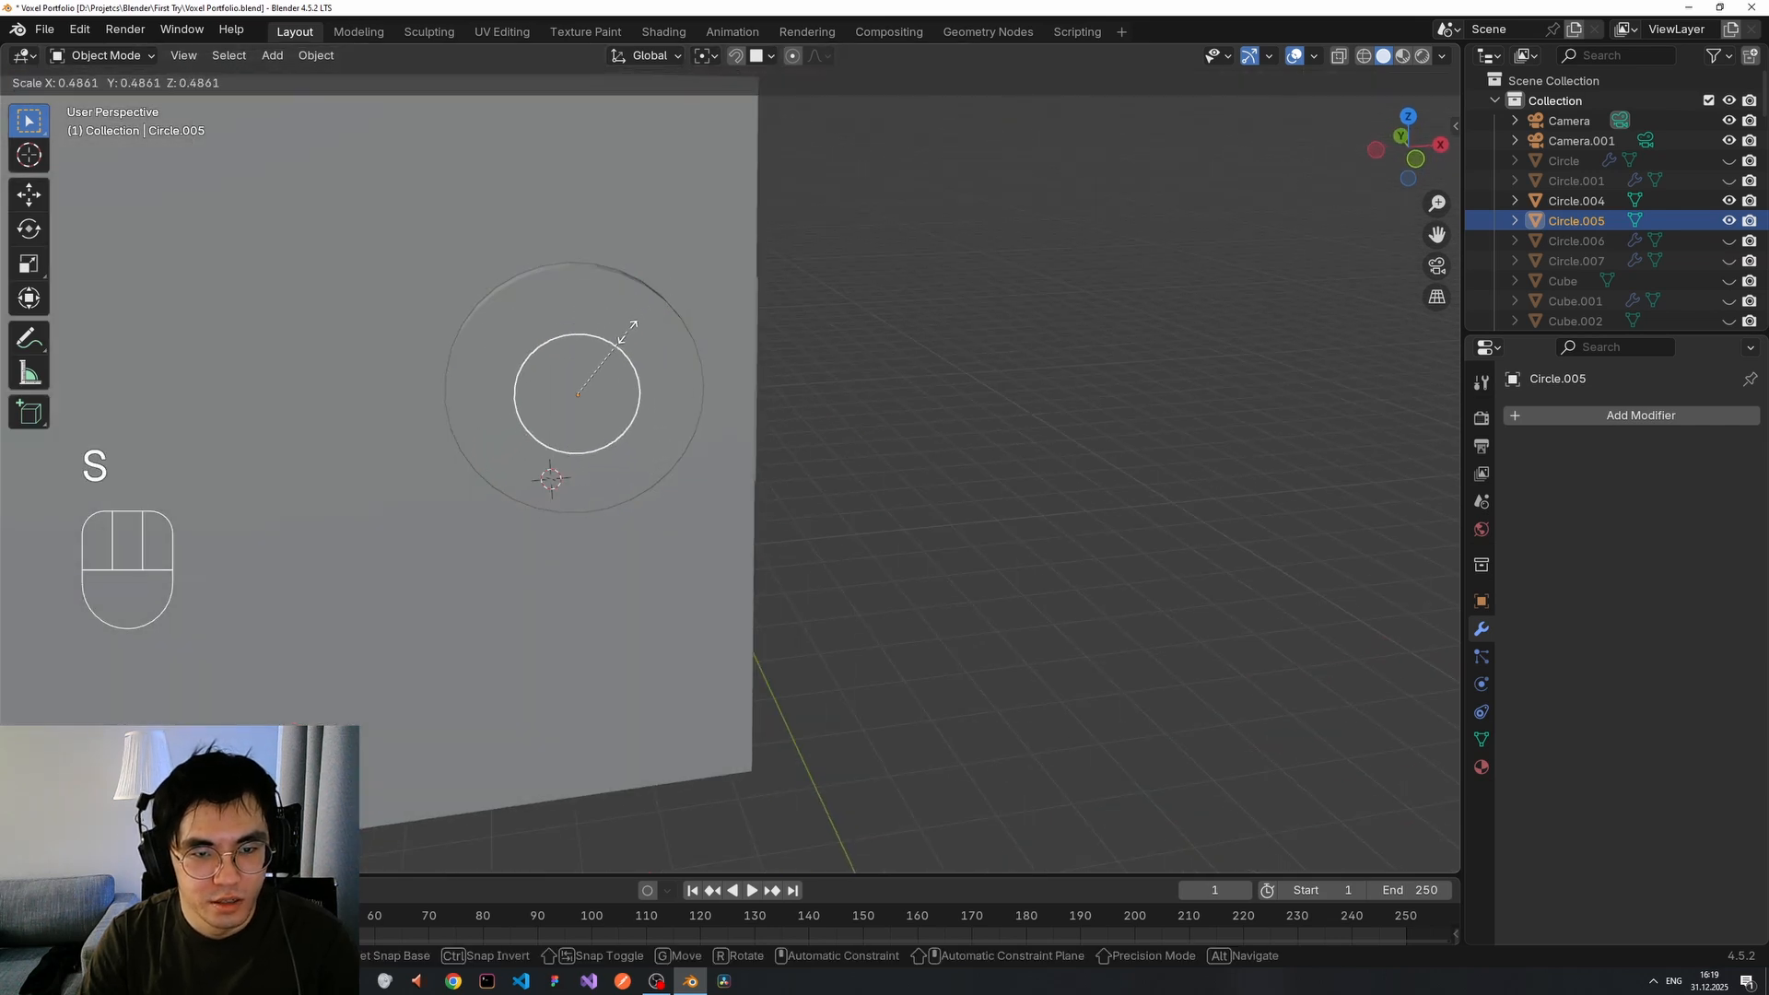
pyautogui.click(632, 325)
pyautogui.moveTo(655, 343); pyautogui.dragTo(762, 355, button='middle')
# Extrude Circle.005's disc face slightly outward in Edit Mode.
pyautogui.press('Tab')
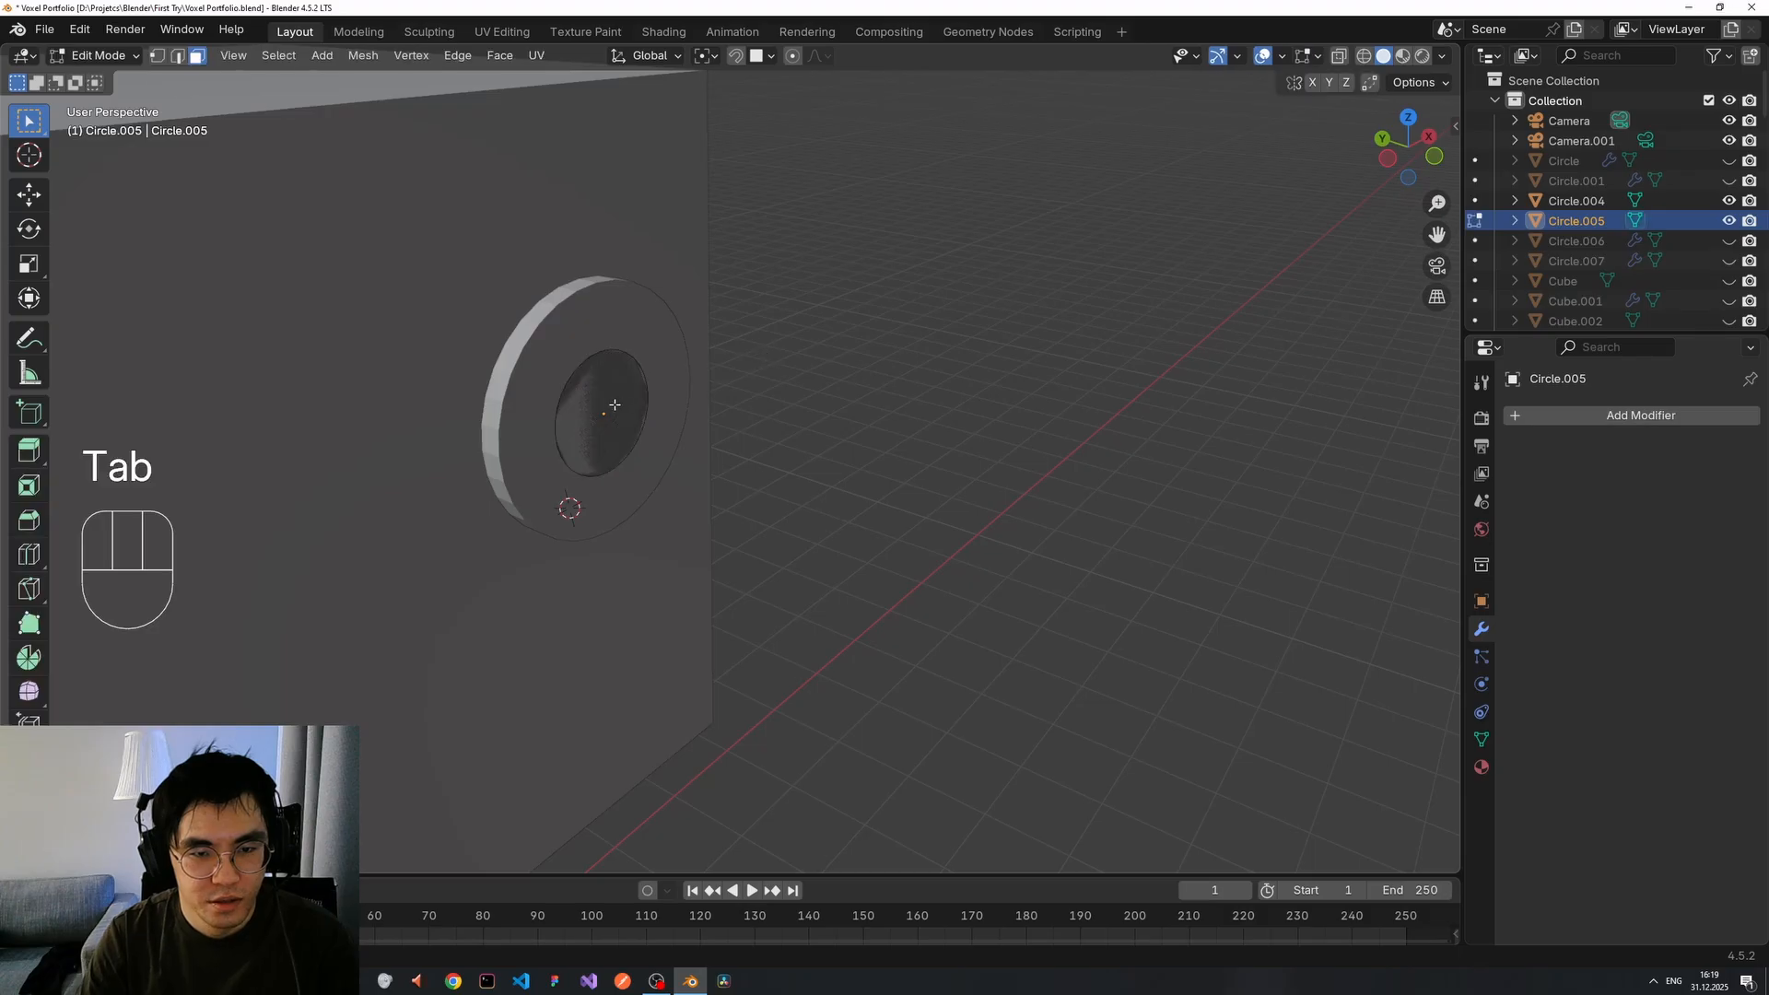
pyautogui.click(617, 403)
pyautogui.press('e')
pyautogui.click(638, 401)
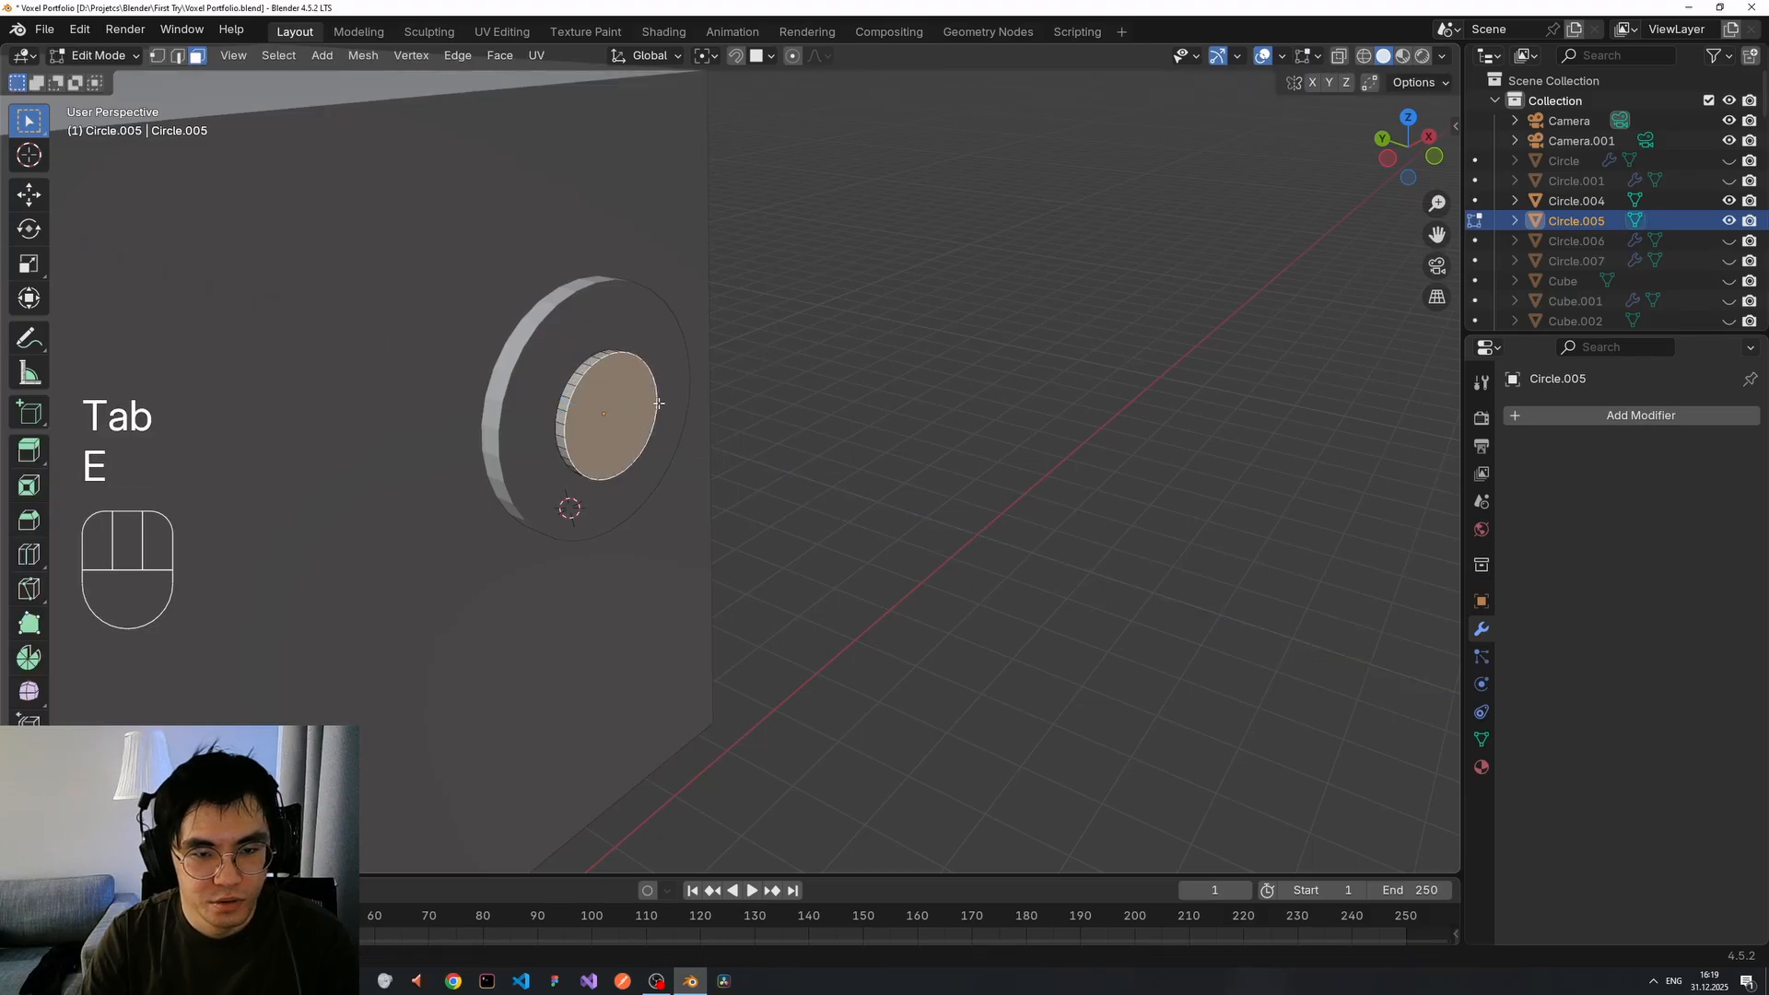
pyautogui.click(767, 391)
pyautogui.scroll(-3, 769, 391)
pyautogui.moveTo(769, 390)
pyautogui.mouseDown(button='middle')
pyautogui.moveTo(521, 285)
pyautogui.moveTo(810, 398)
pyautogui.moveTo(782, 412)
pyautogui.mouseUp(button='middle')
pyautogui.press('Tab')
# Select both circles, Circle.004 and Circle.005, together.
pyautogui.scroll(-5, 569, 419)
pyautogui.moveTo(569, 419); pyautogui.dragTo(761, 508, button='middle')
pyautogui.scroll(5, 710, 423)
pyautogui.click(832, 417)
pyautogui.keyDown('shift'); pyautogui.click(829, 369); pyautogui.keyUp('shift')
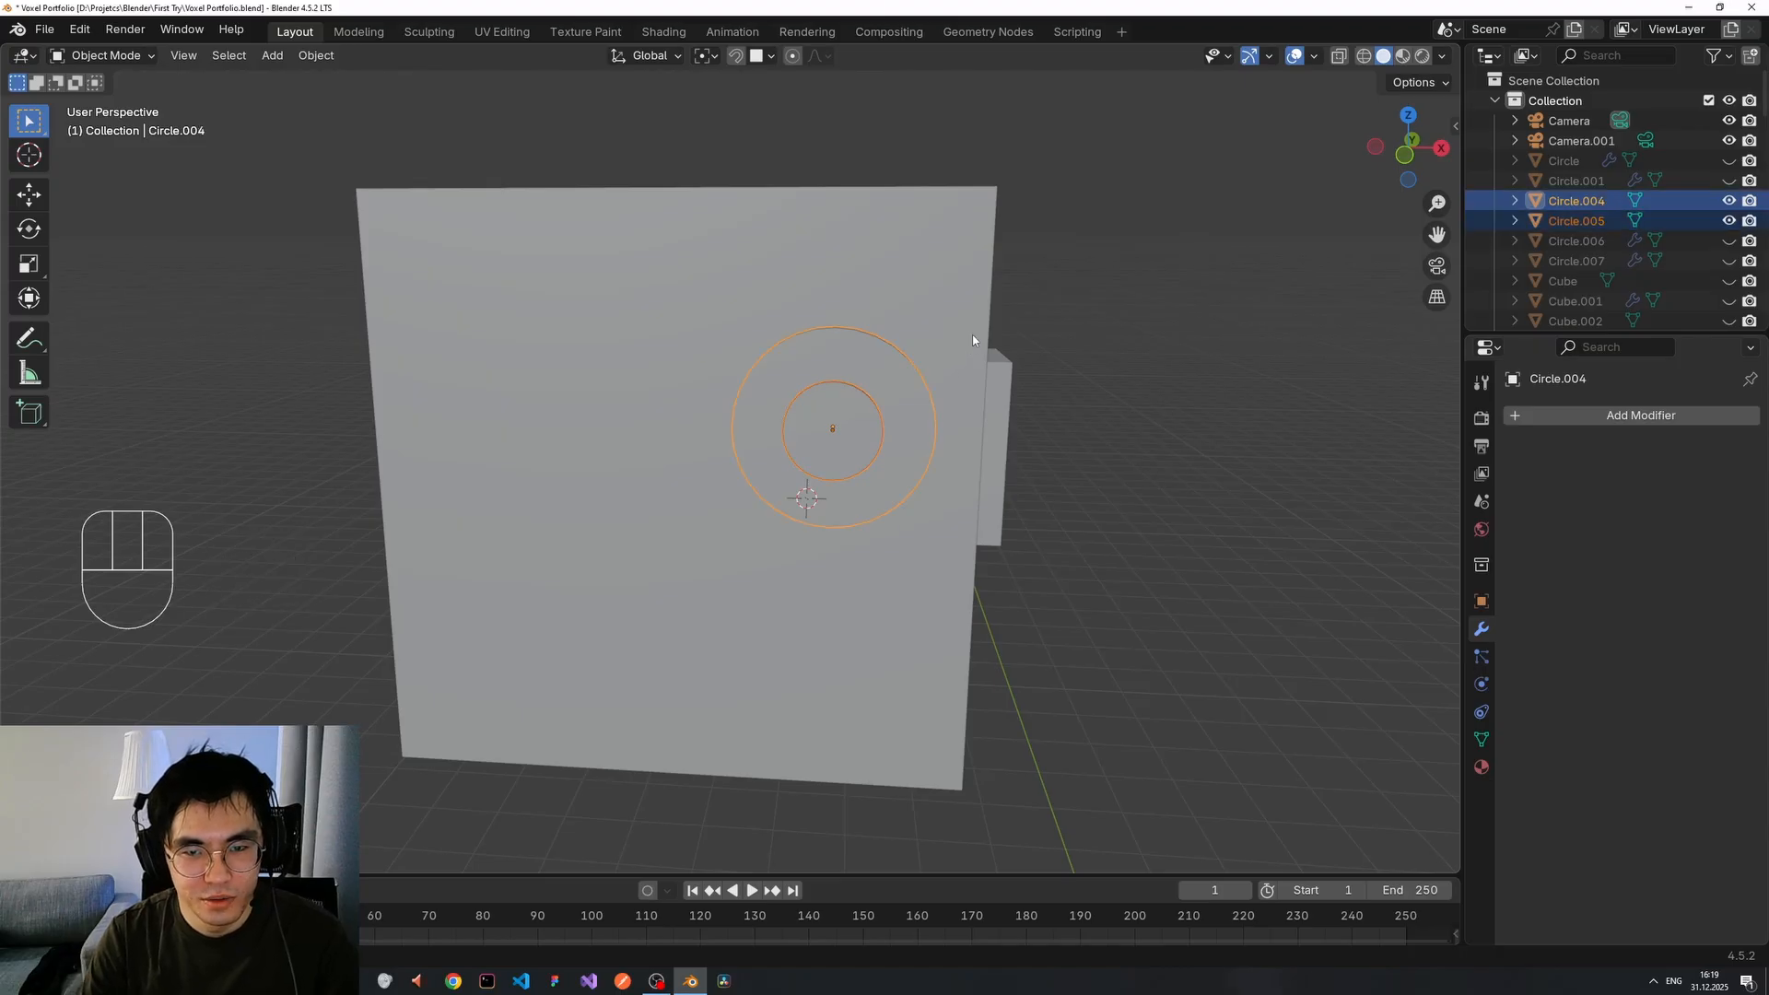
# Scale both circles down together, then clear the selection.
pyautogui.press('s')
pyautogui.click(928, 369)
pyautogui.click(1039, 361)
pyautogui.scroll(-2, 1059, 373)
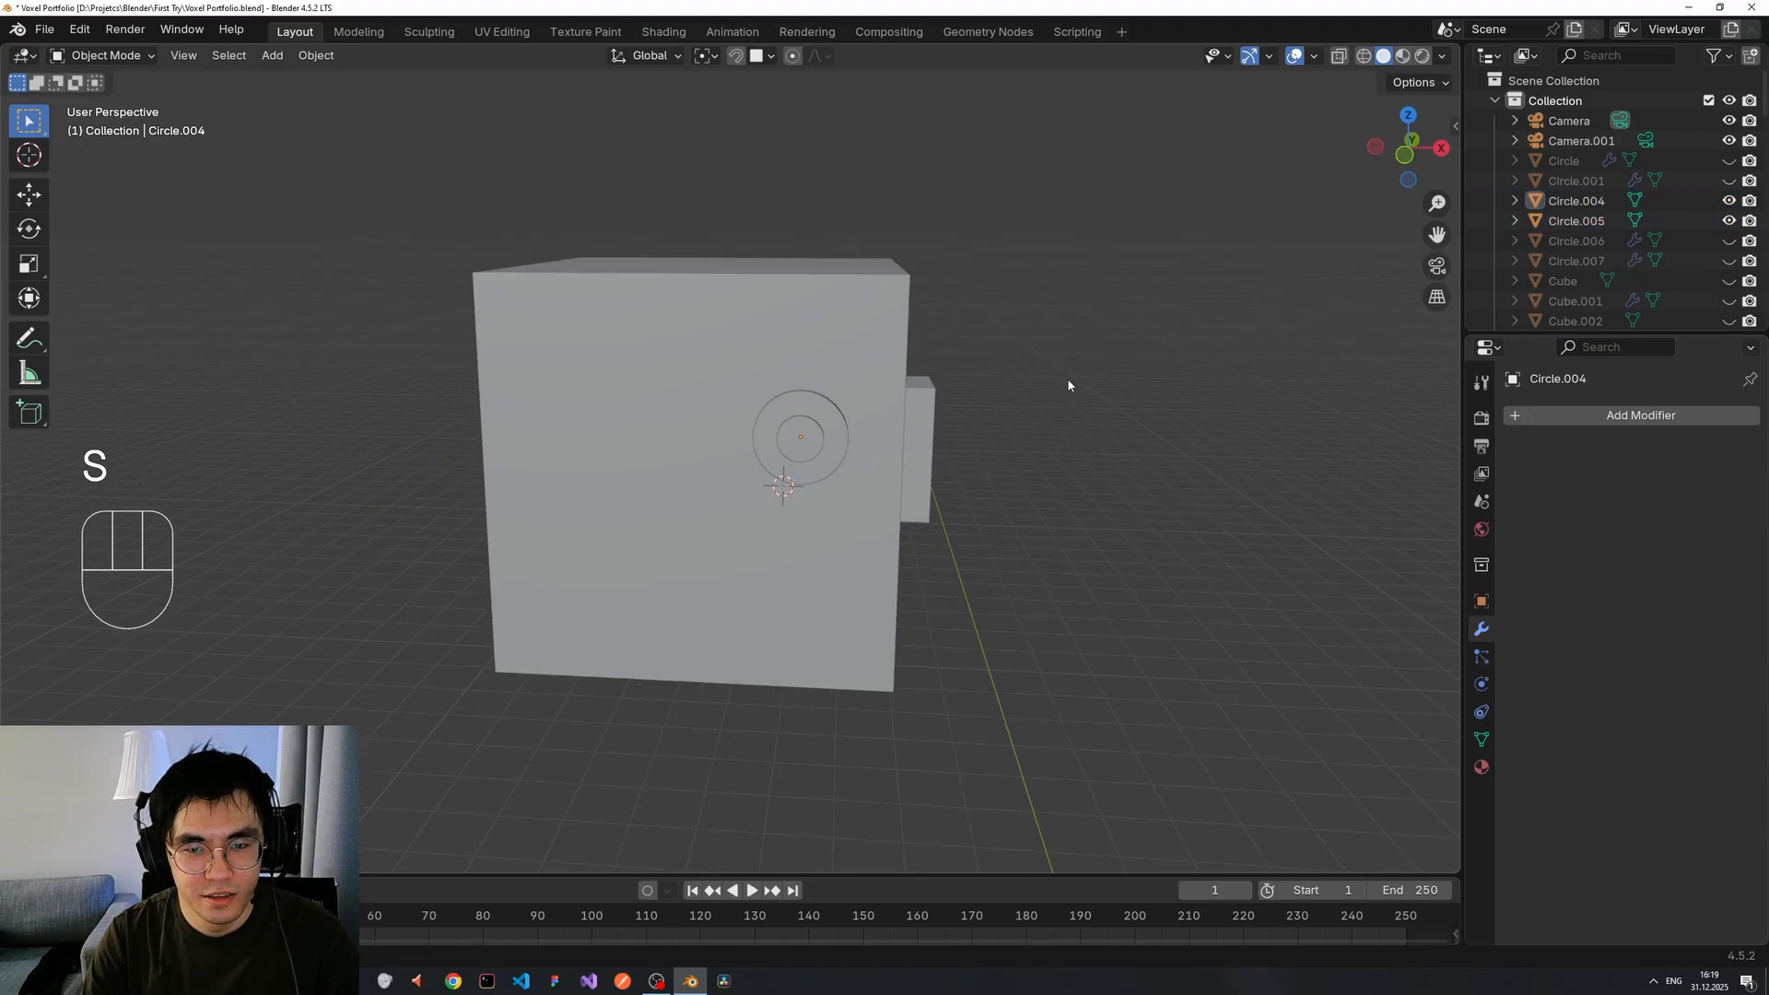
pyautogui.scroll(1, 982, 417)
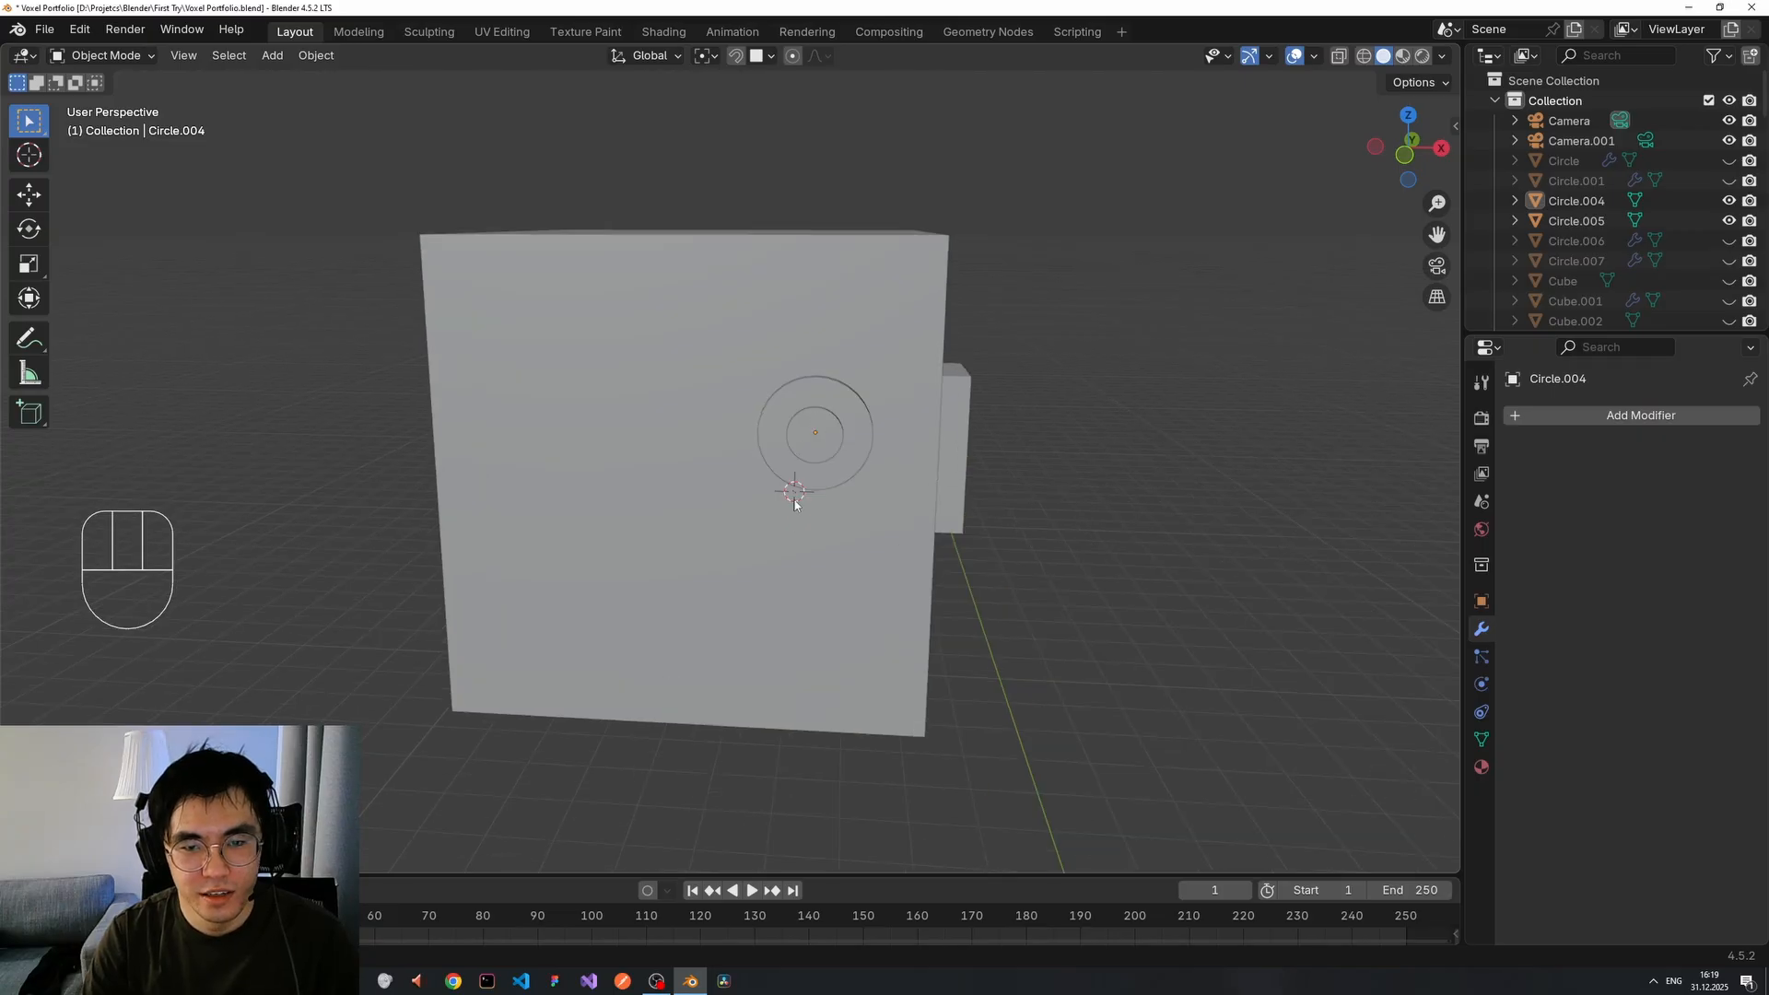
pyautogui.scroll(-4, 1010, 682)
# Move the 3D cursor to the floor and reselect the outer ring Circle.004.
pyautogui.keyDown('shift'); pyautogui.rightClick(975, 693); pyautogui.keyUp('shift')
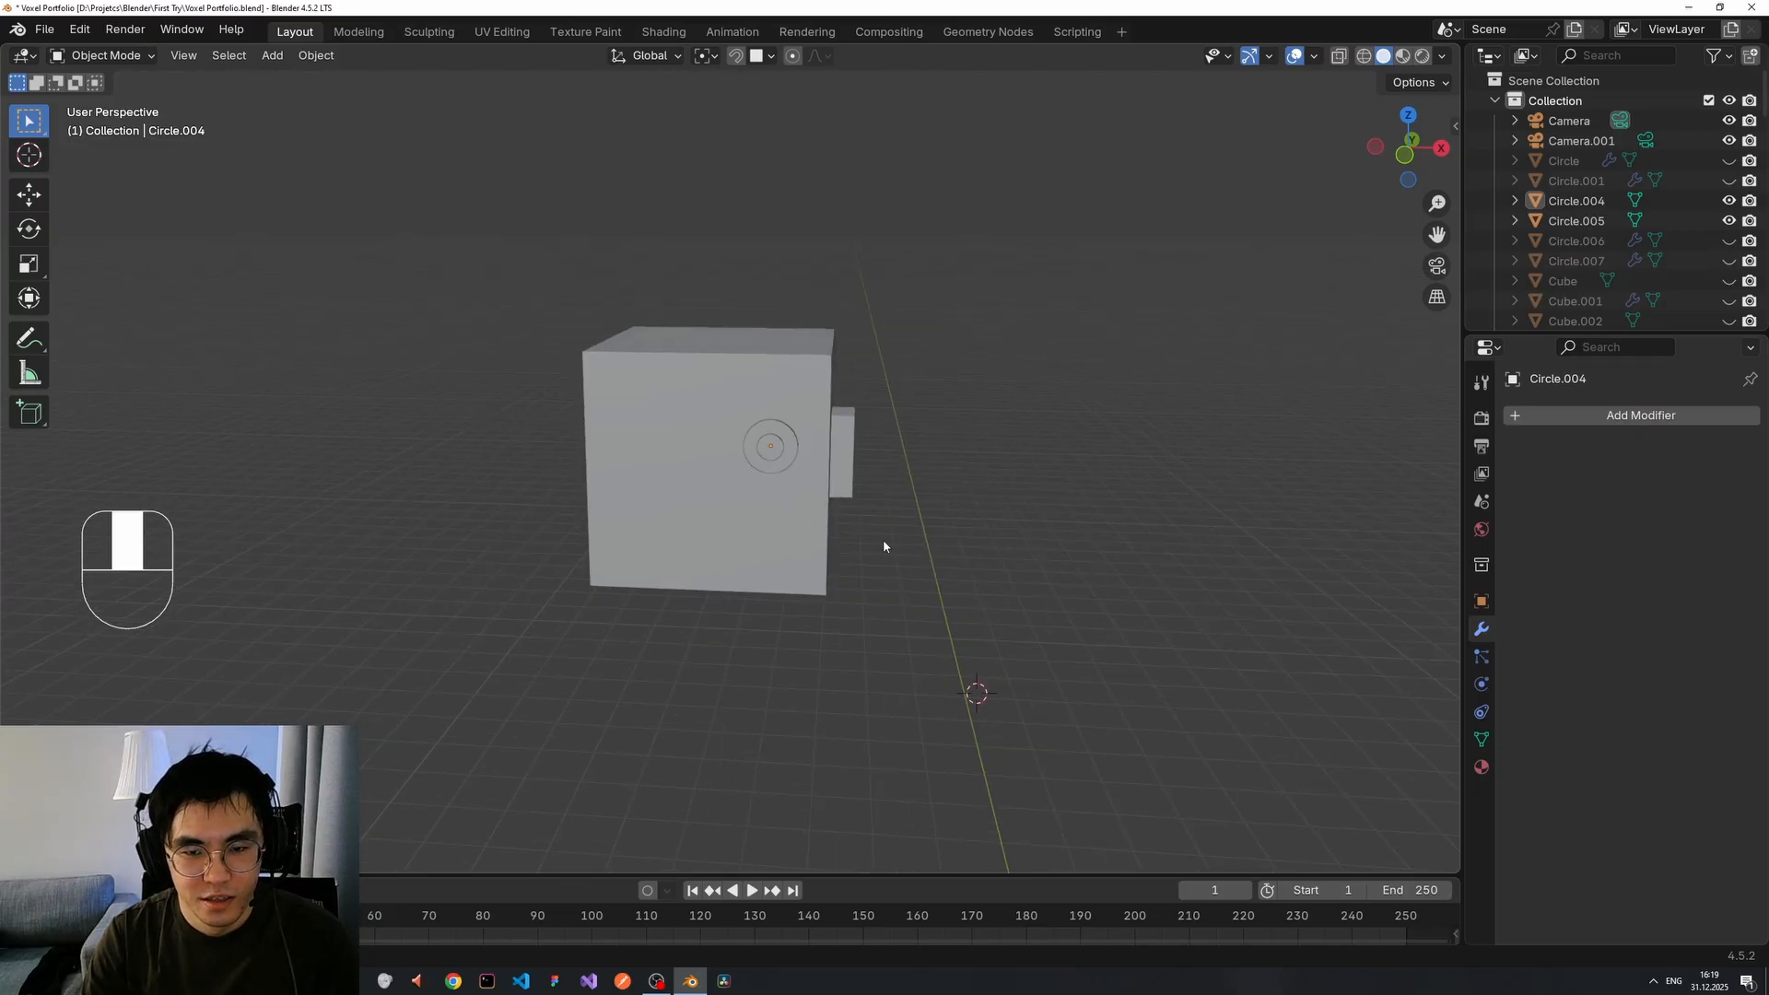
pyautogui.scroll(3, 903, 558)
pyautogui.moveTo(882, 541)
pyautogui.mouseDown(button='middle')
pyautogui.moveTo(930, 564)
pyautogui.moveTo(869, 513)
pyautogui.mouseUp(button='middle')
pyautogui.click(810, 418)
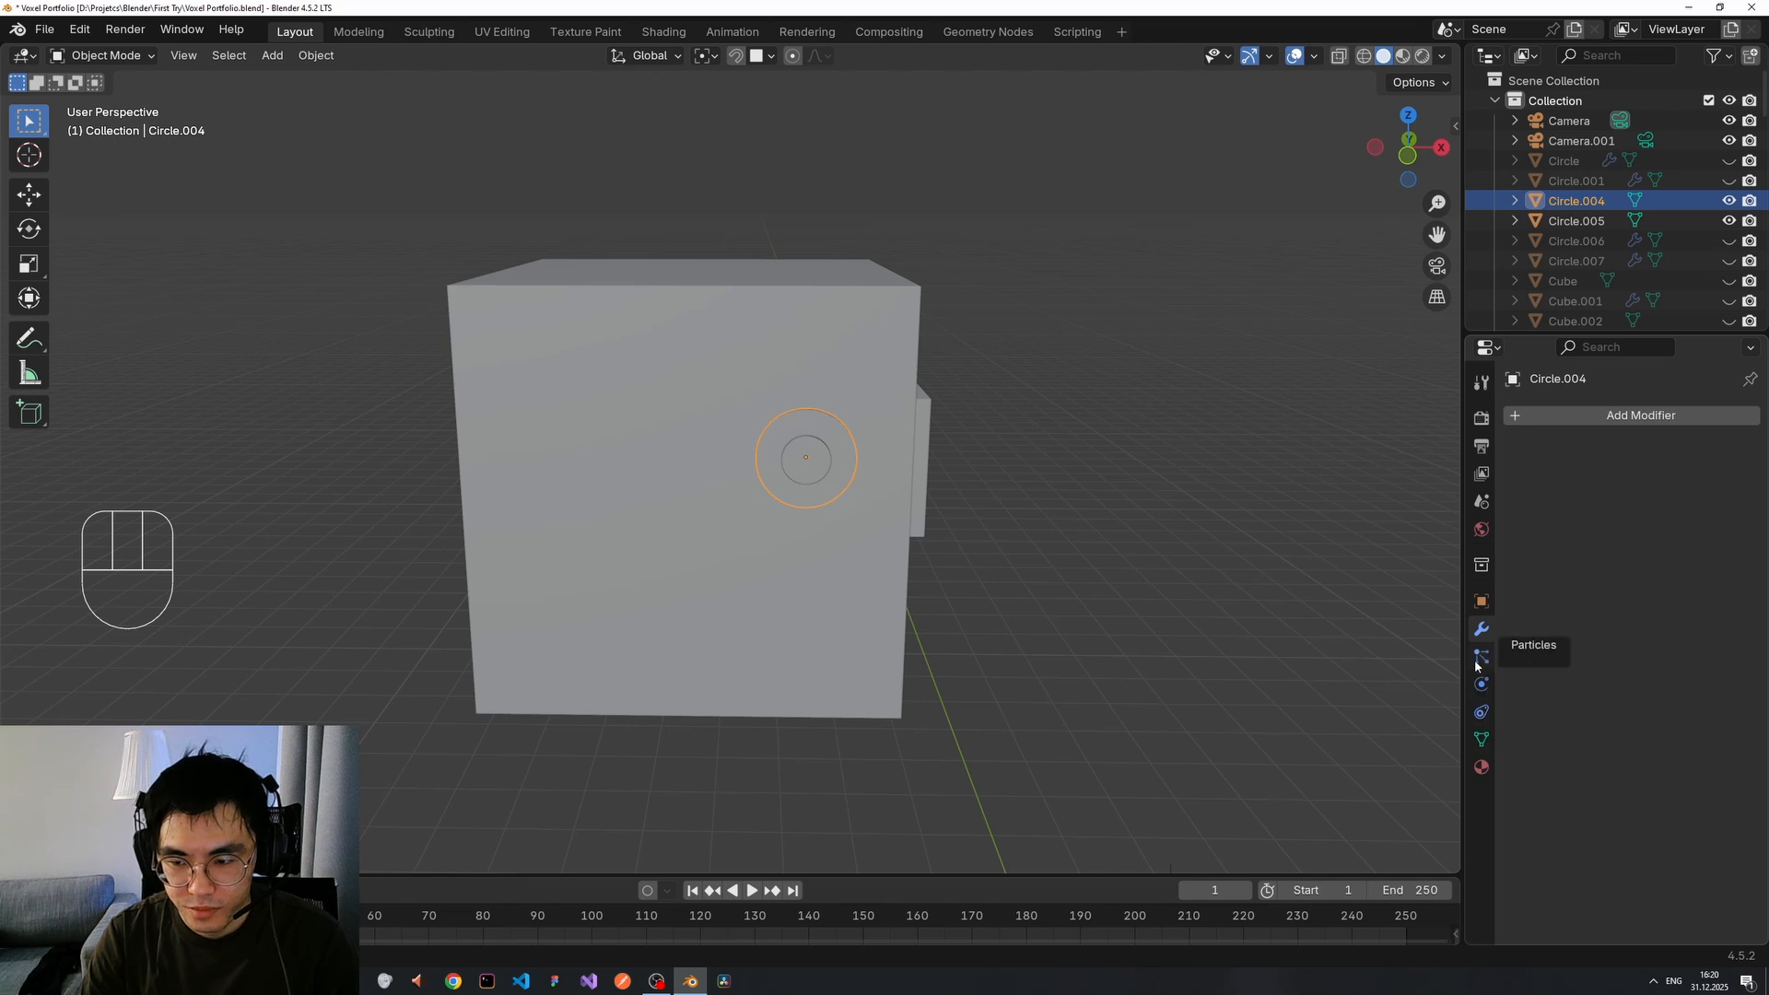
pyautogui.click(1608, 415)
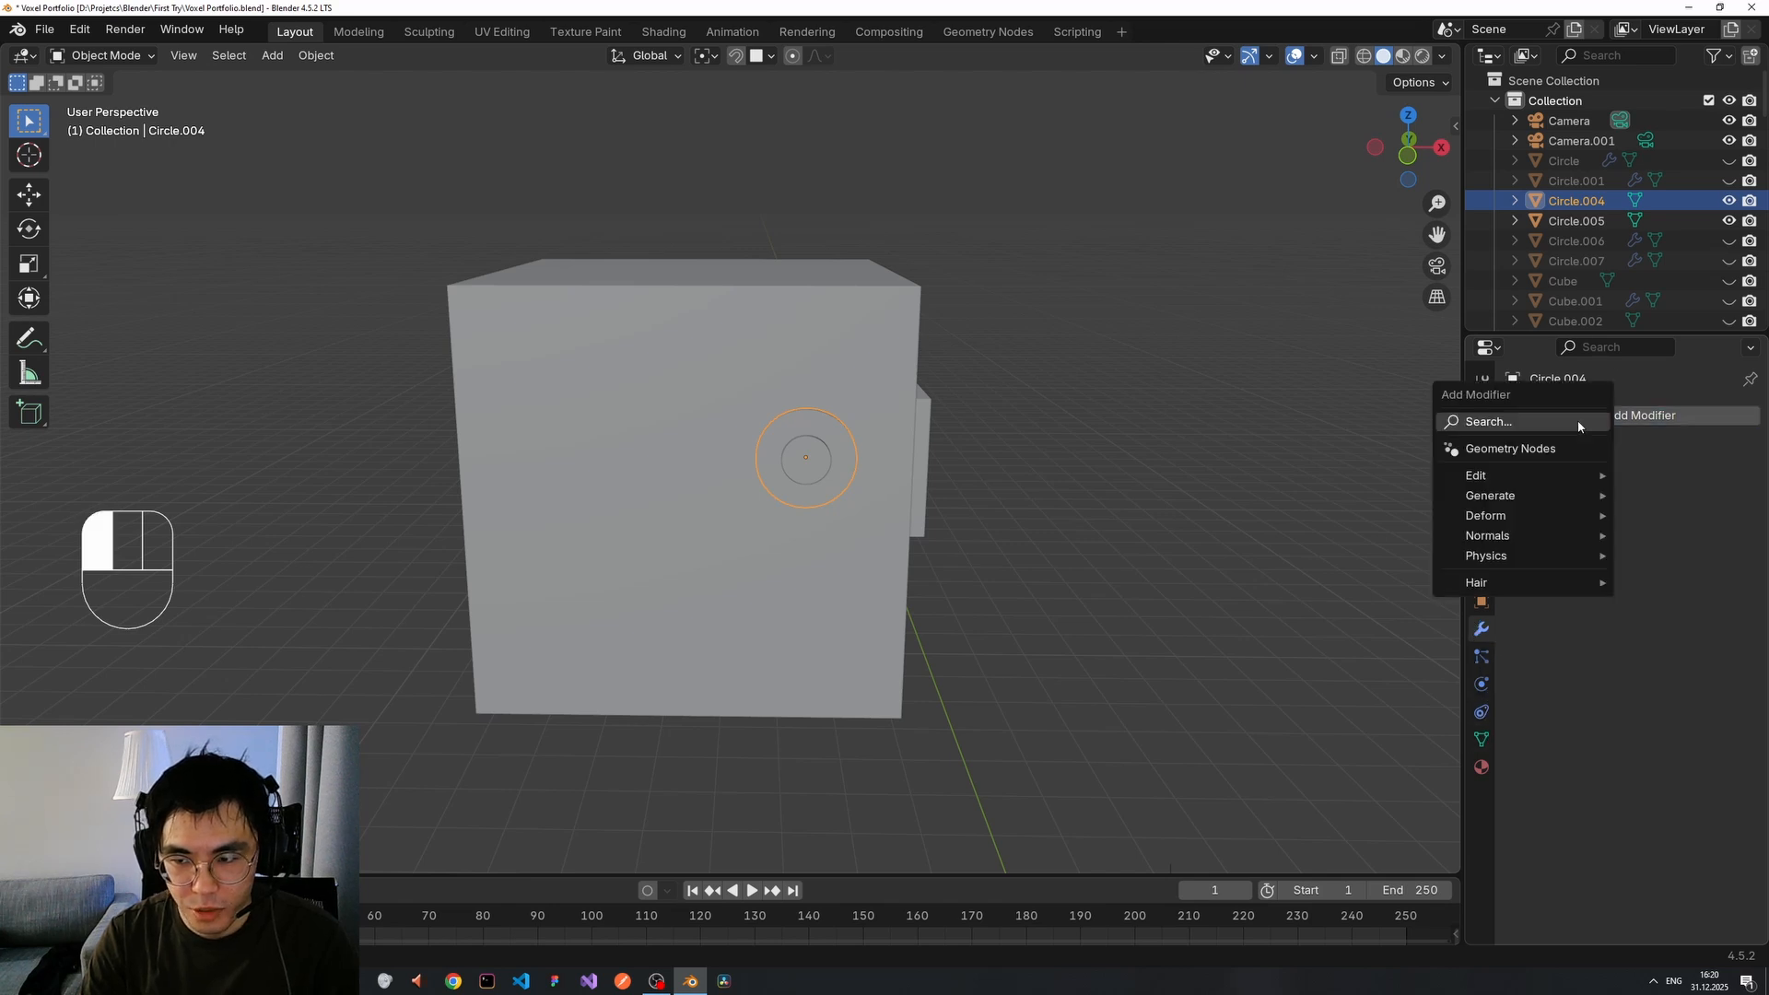
pyautogui.press('m')
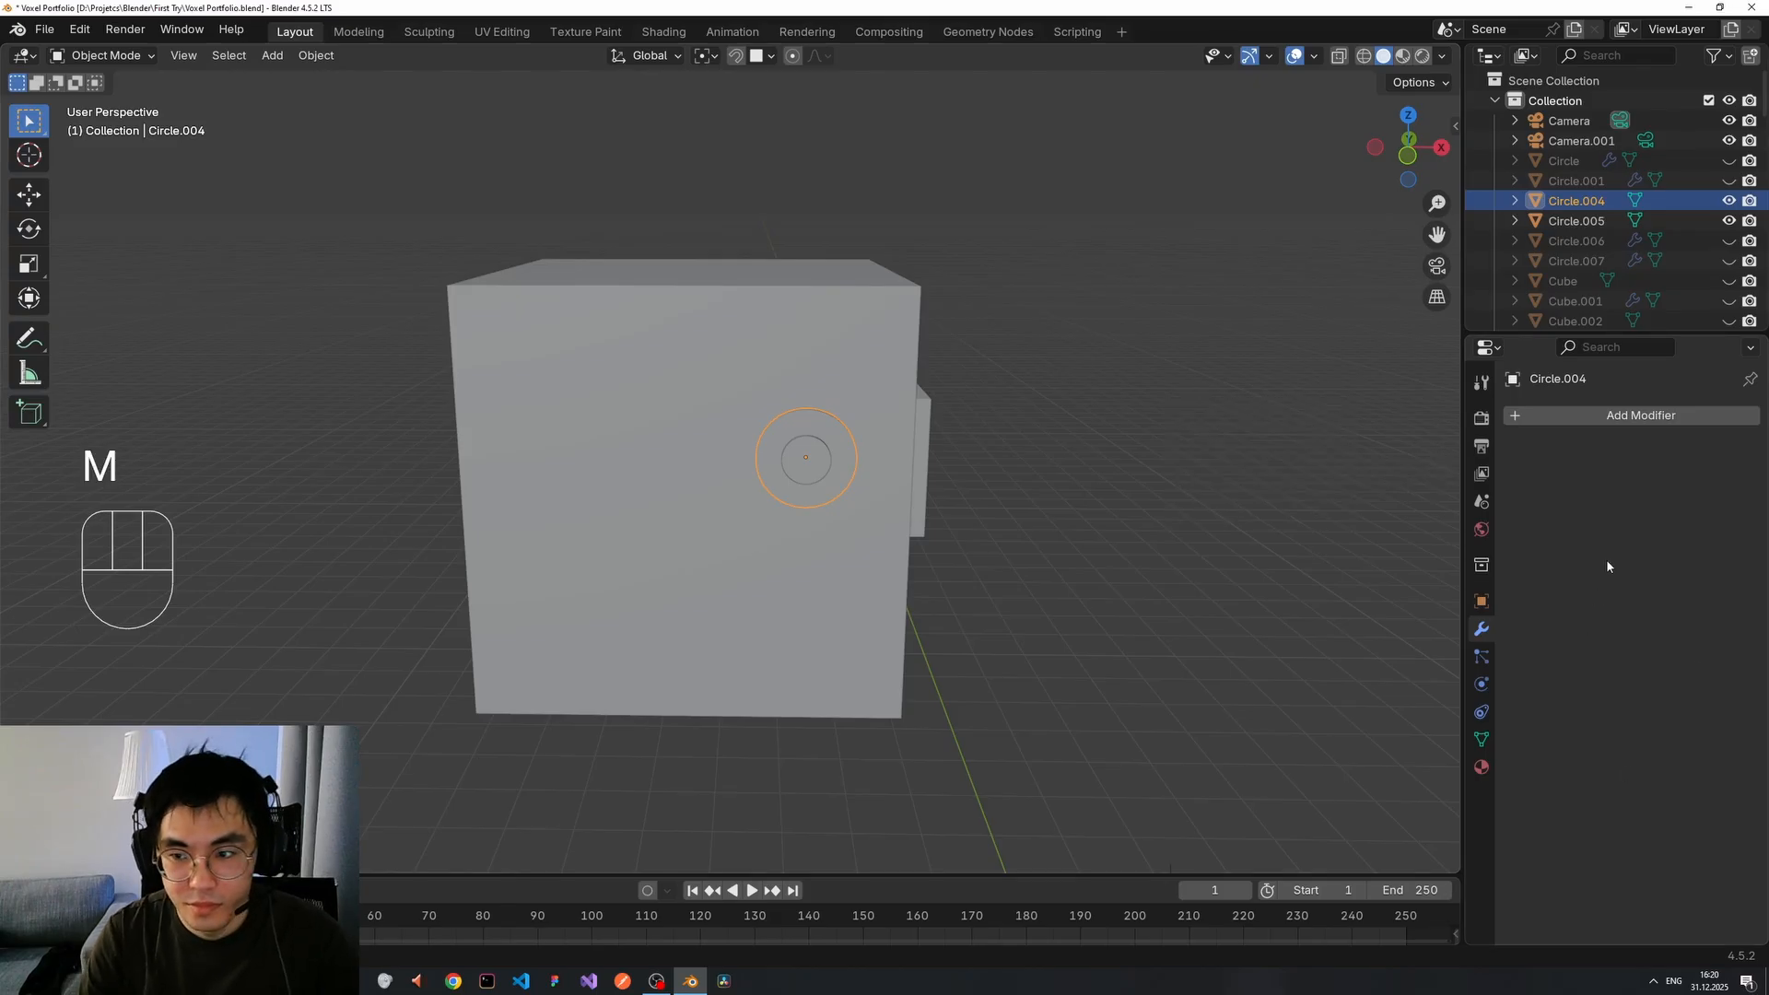
pyautogui.click(1617, 415)
pyautogui.write('mir')
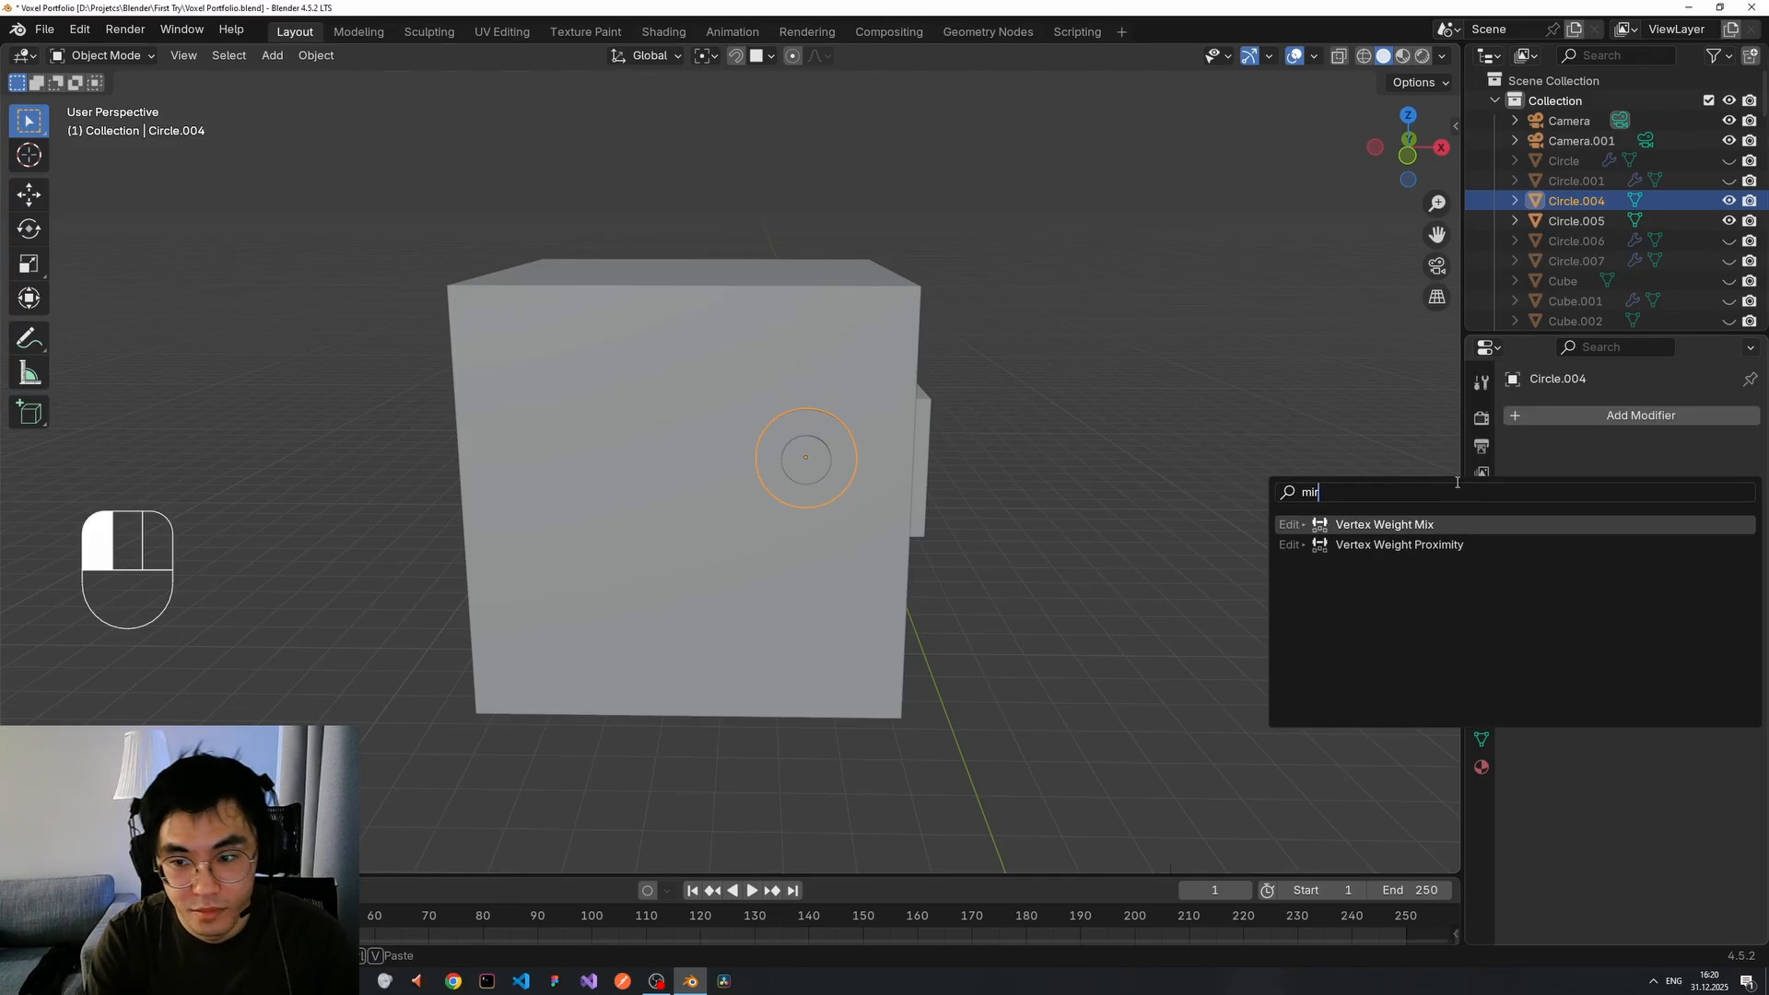
pyautogui.press('BackSpace')
pyautogui.press('BackSpace')
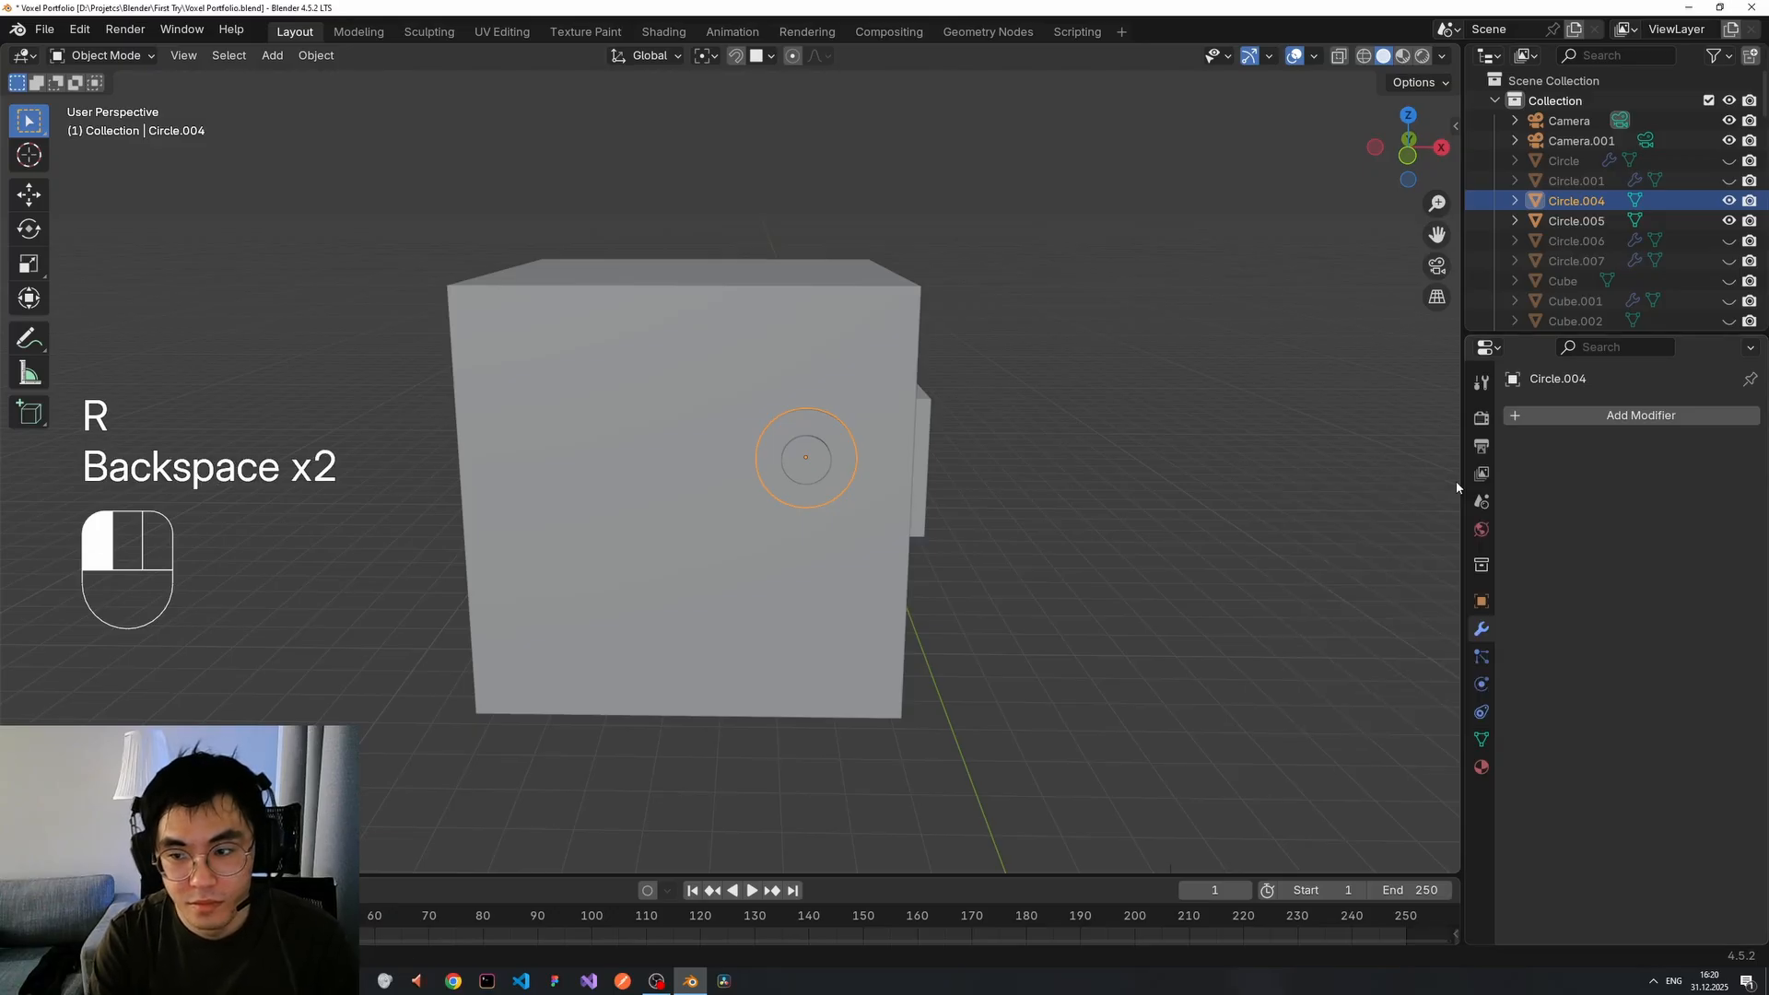
pyautogui.click(959, 488)
pyautogui.click(810, 455)
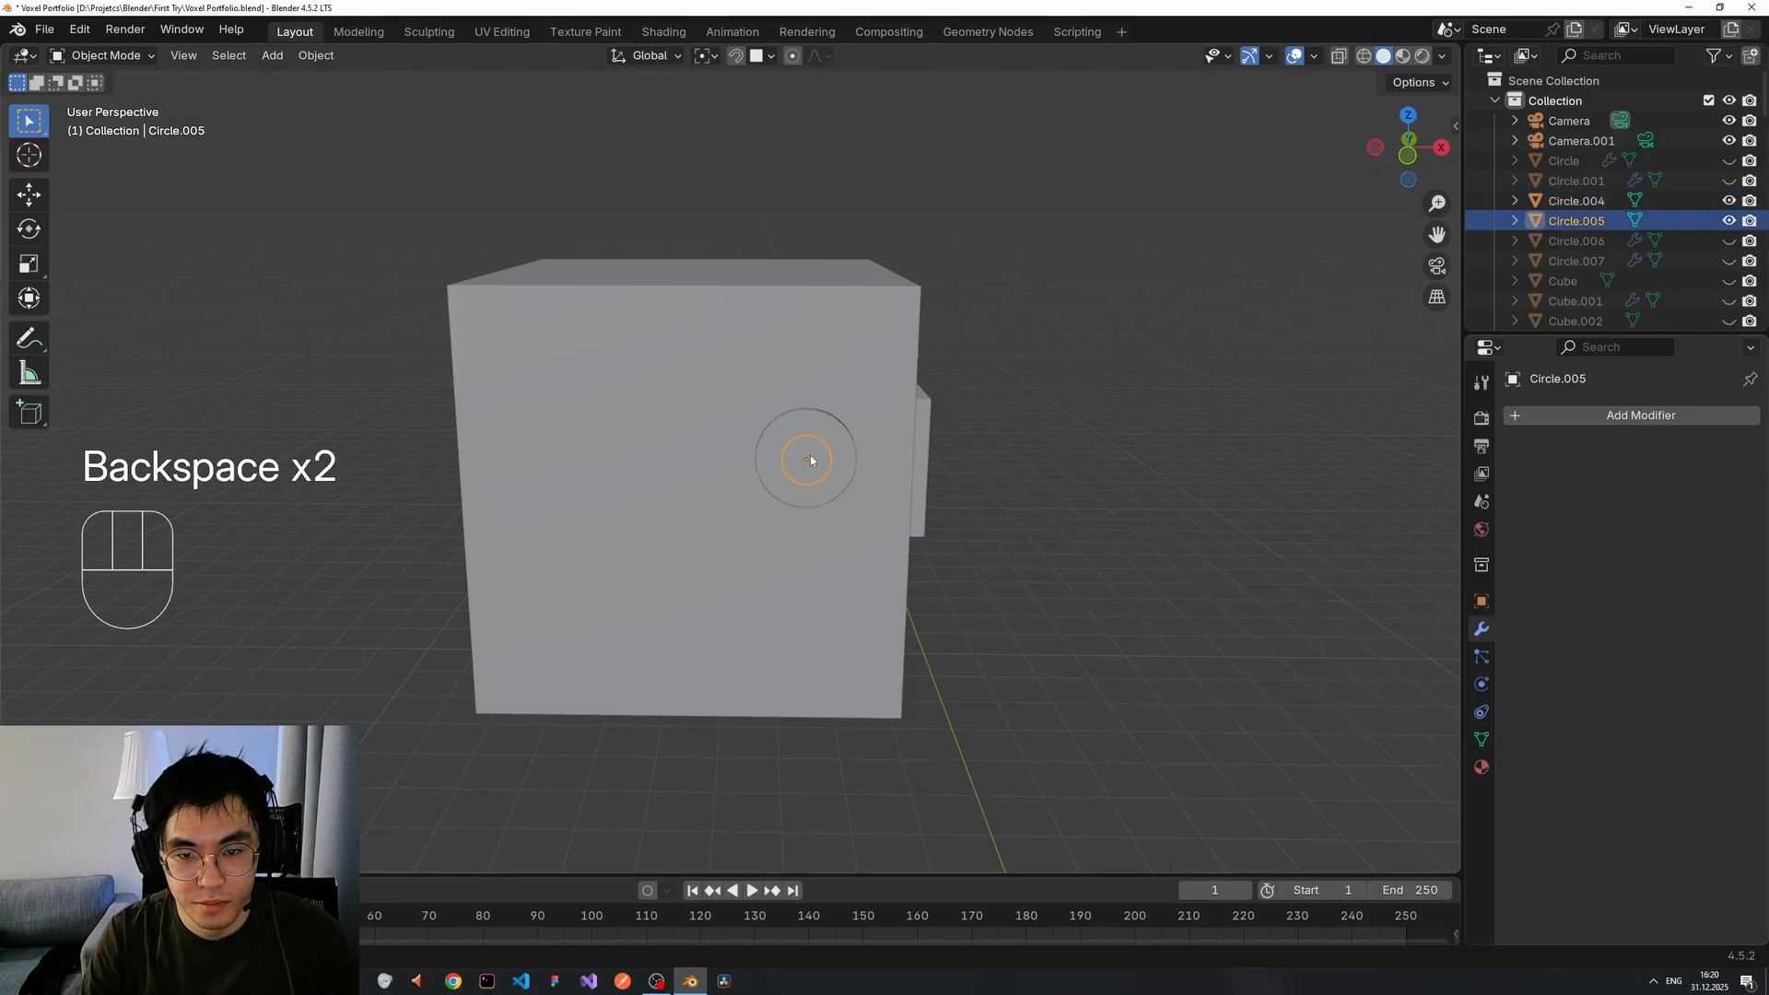
pyautogui.click(832, 444)
pyautogui.keyDown('shift'); pyautogui.click(815, 456); pyautogui.keyUp('shift')
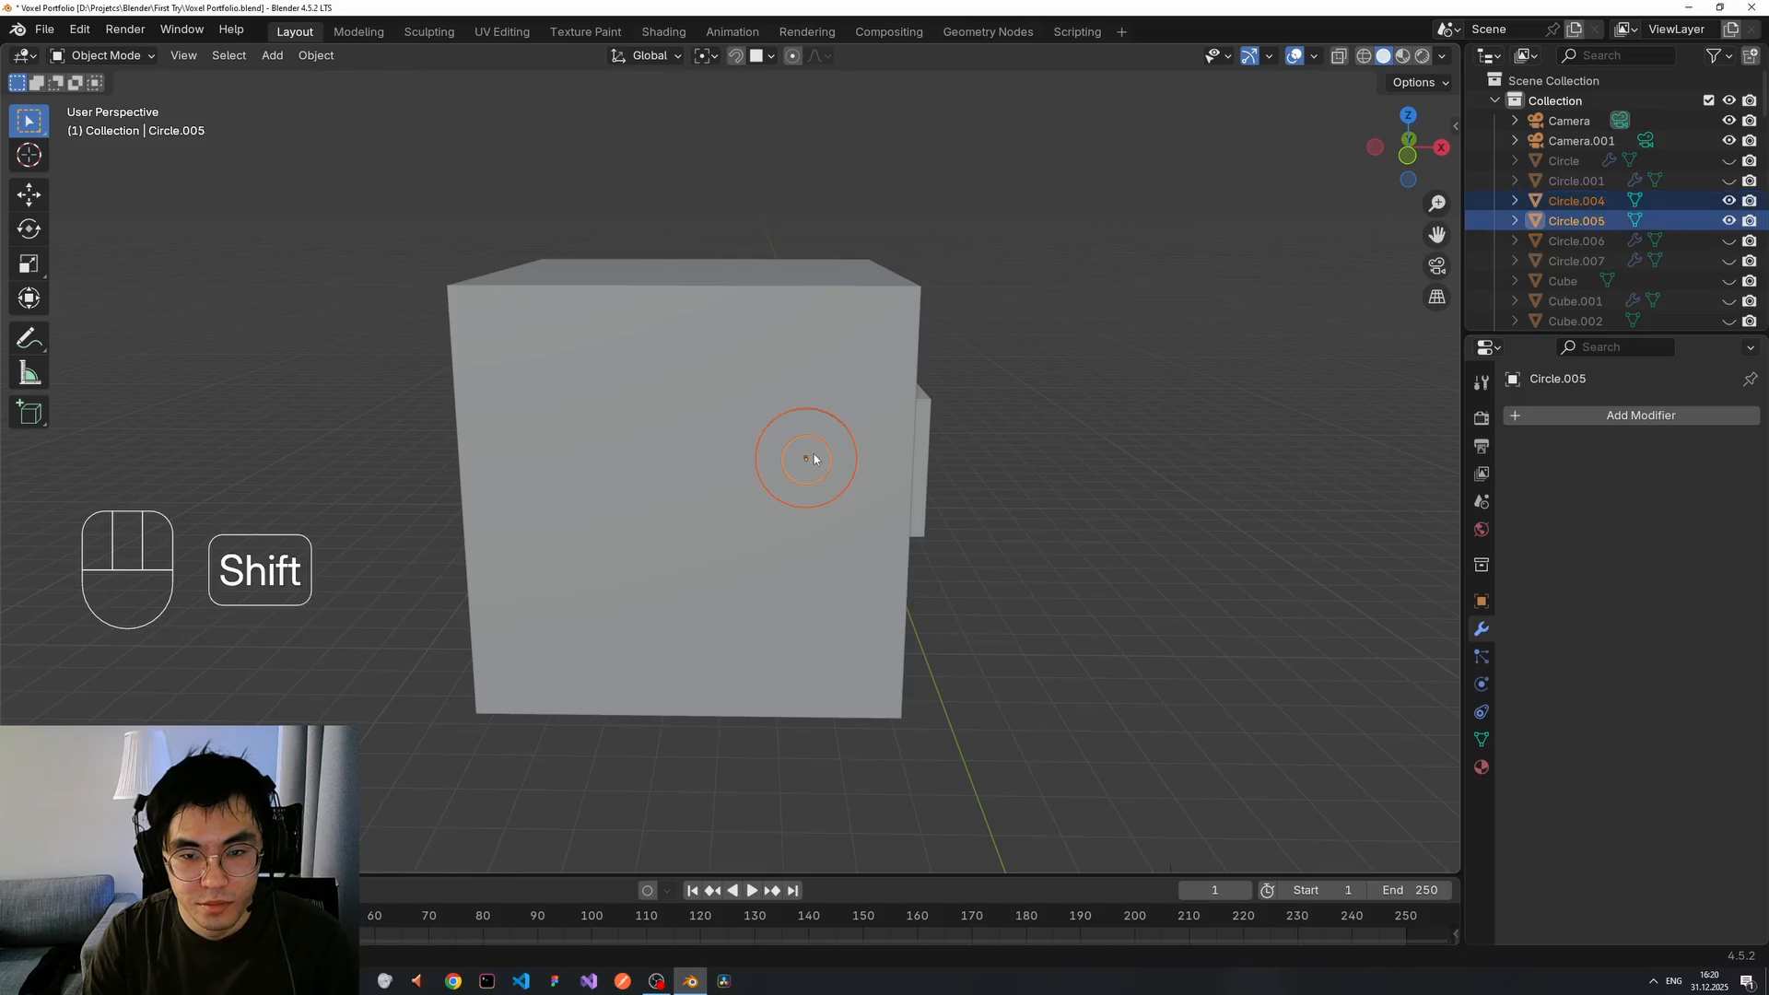
pyautogui.click(1028, 452)
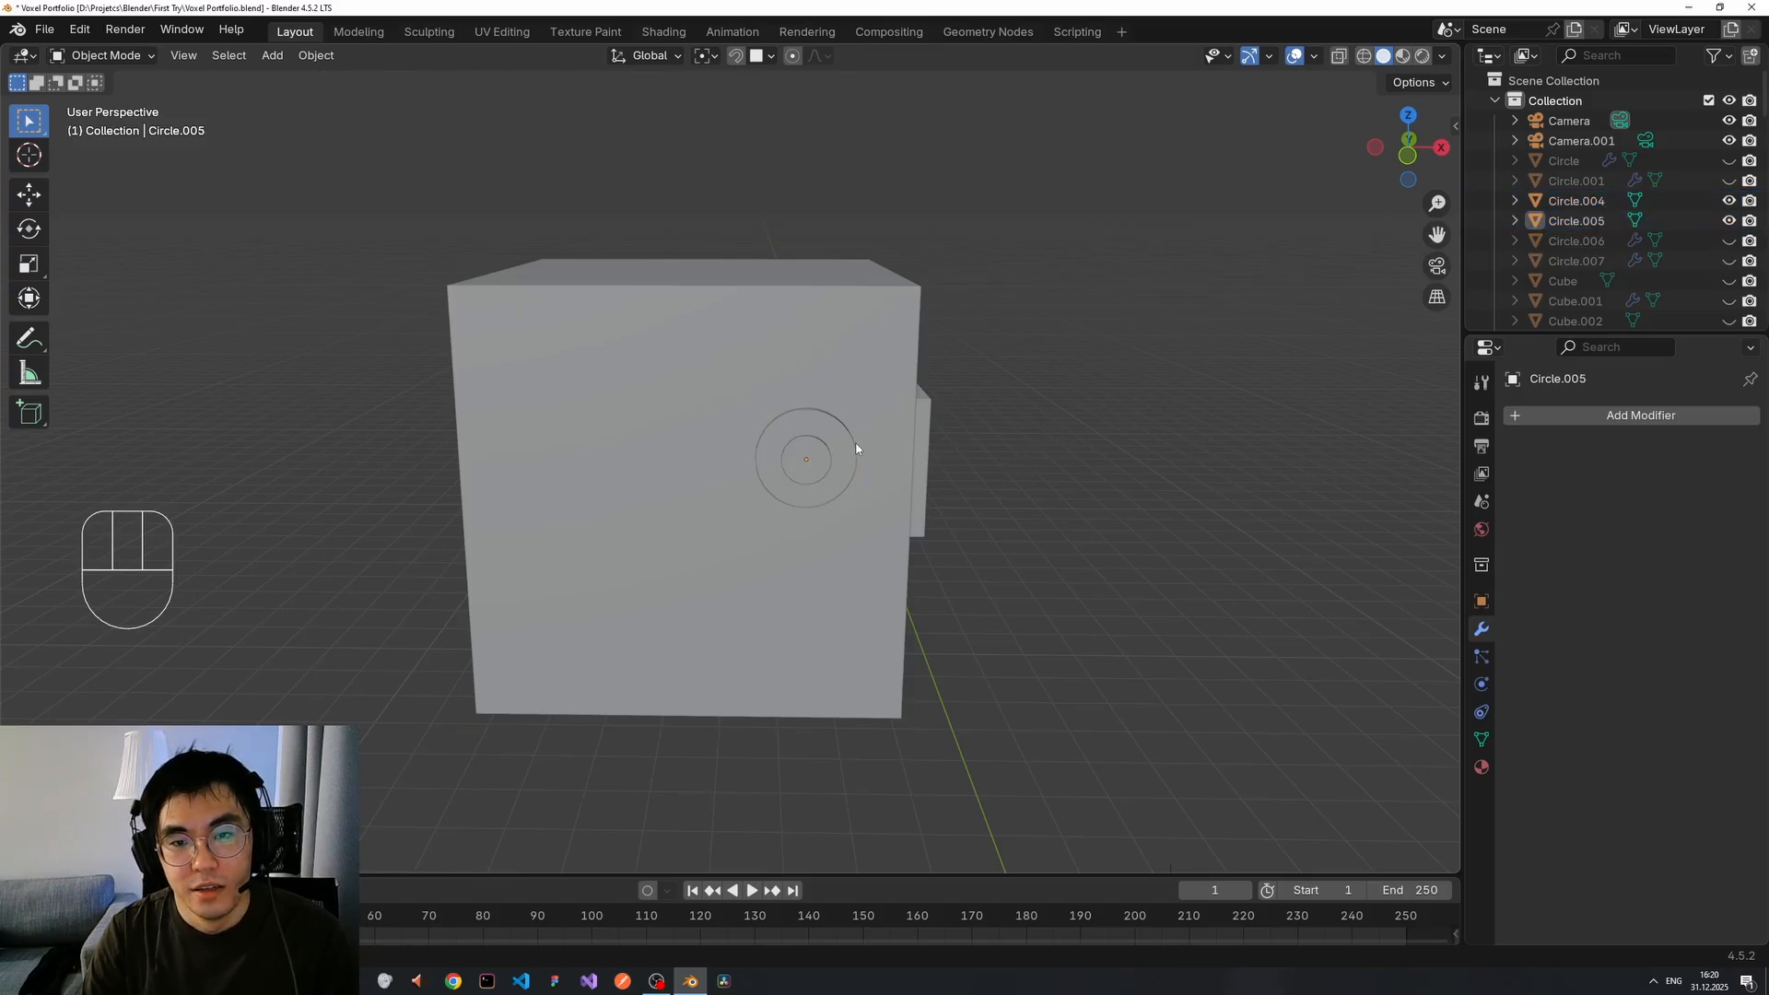
pyautogui.click(842, 444)
pyautogui.click(1072, 439)
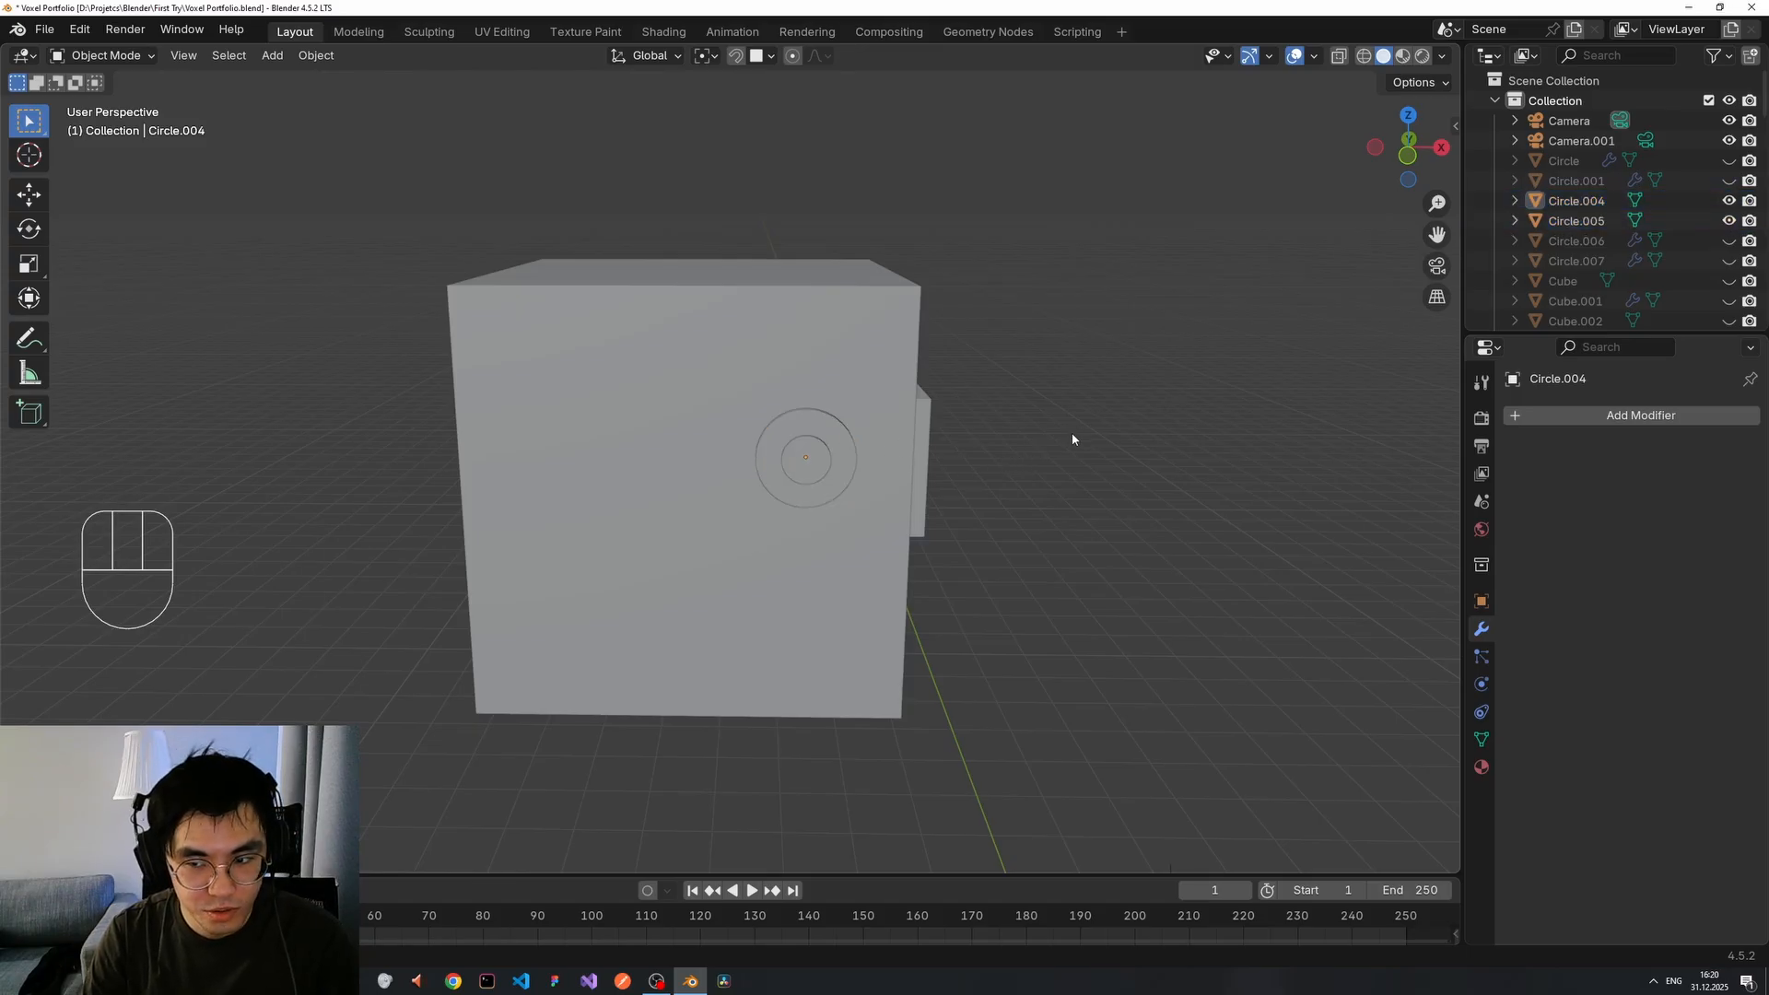
pyautogui.click(828, 464)
pyautogui.keyDown('shift'); pyautogui.click(844, 456); pyautogui.keyUp('shift')
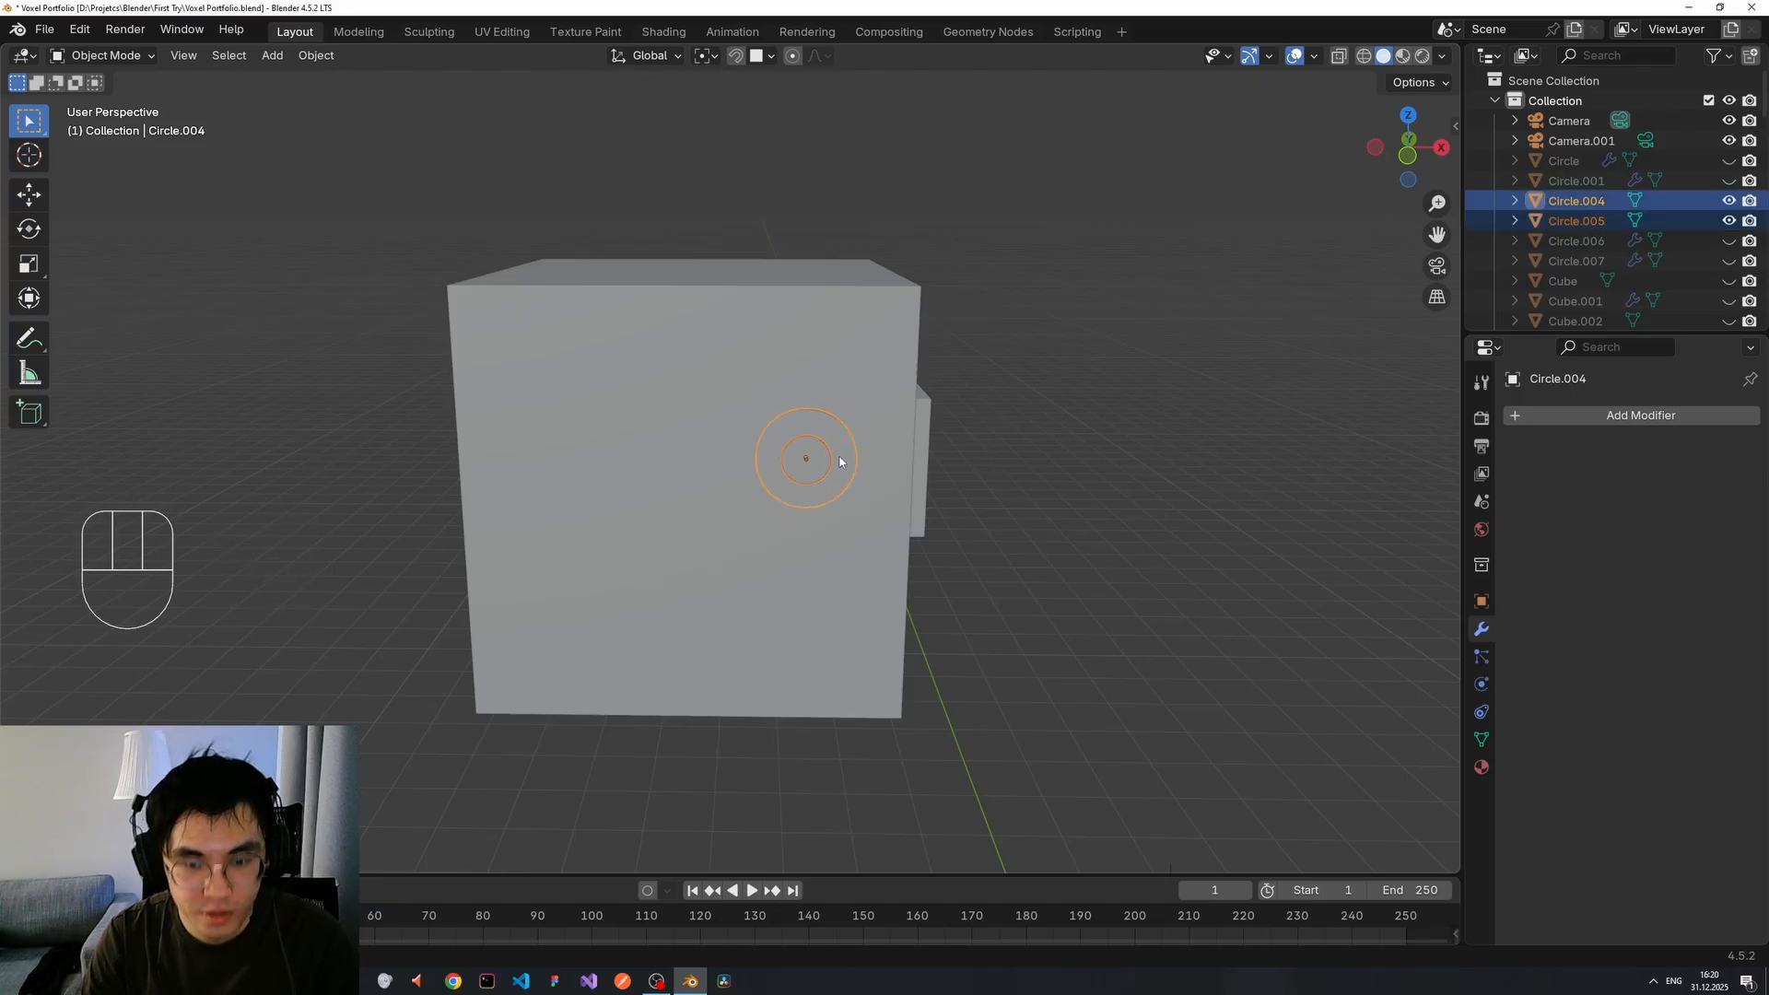
# Add a Mirror modifier to the eye ring, with Cube.009 as the mirror object.
pyautogui.moveTo(839, 460)
pyautogui.mouseDown(button='middle')
pyautogui.moveTo(927, 466)
pyautogui.moveTo(847, 461)
pyautogui.mouseUp(button='middle')
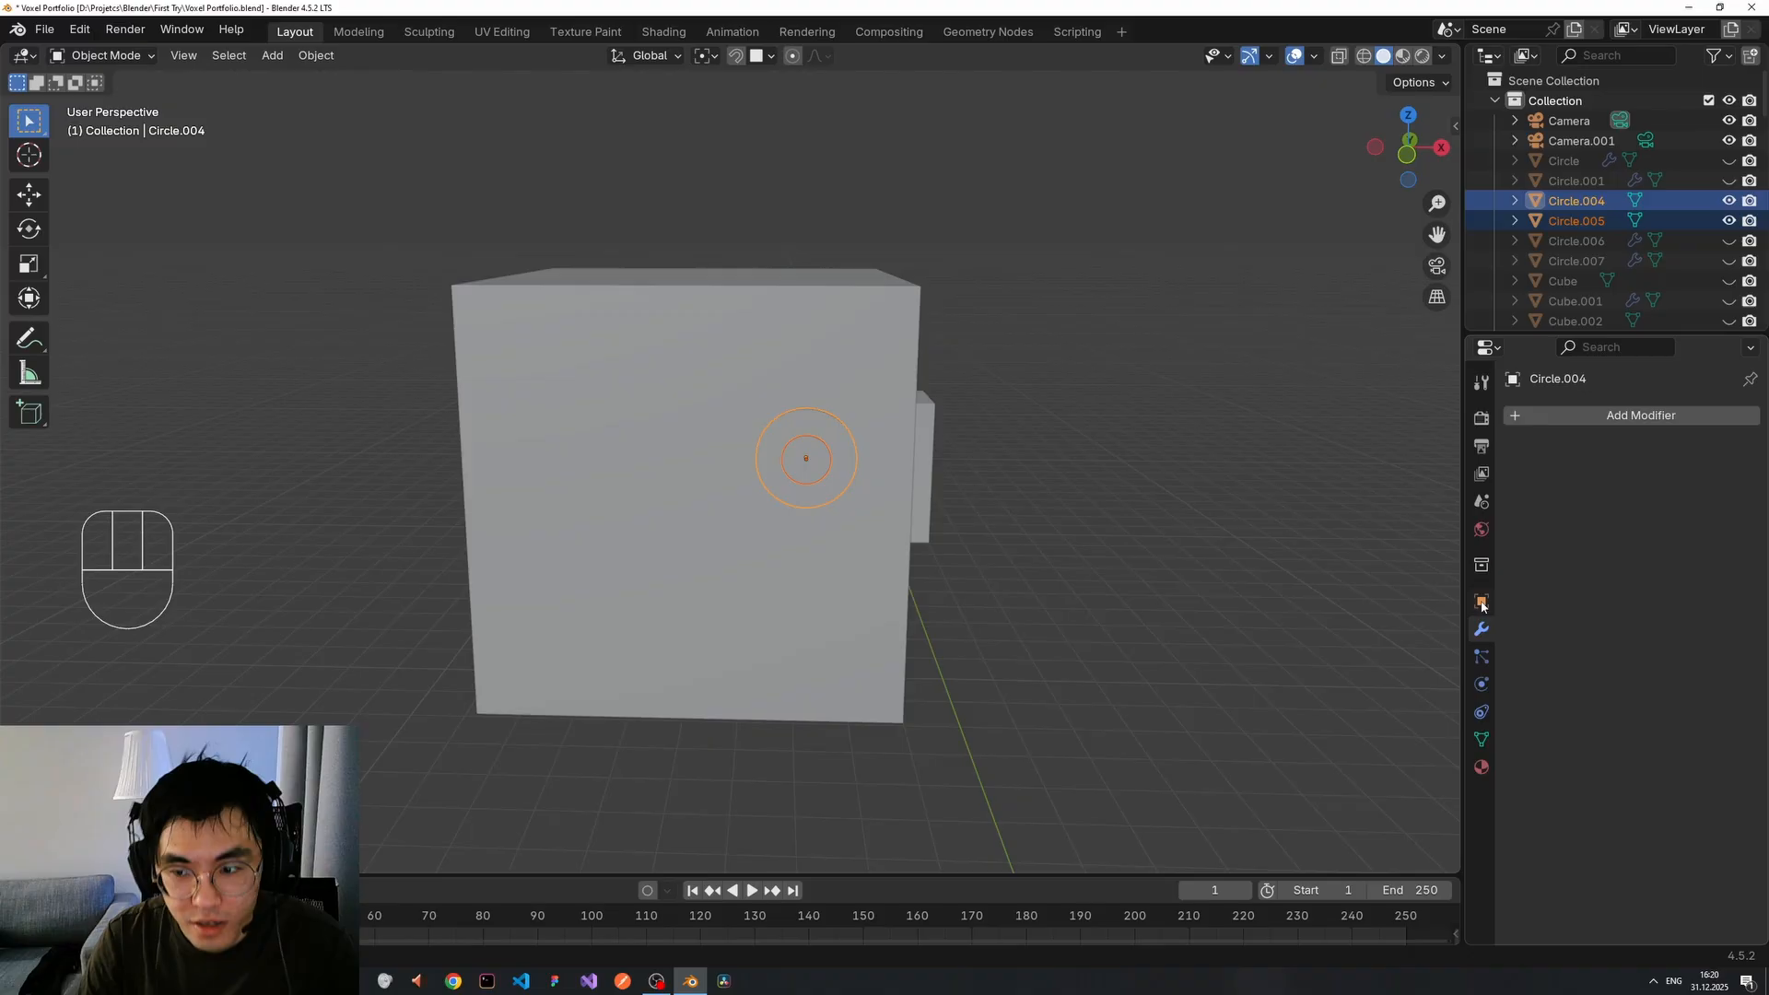
pyautogui.click(1597, 419)
pyautogui.write('mir')
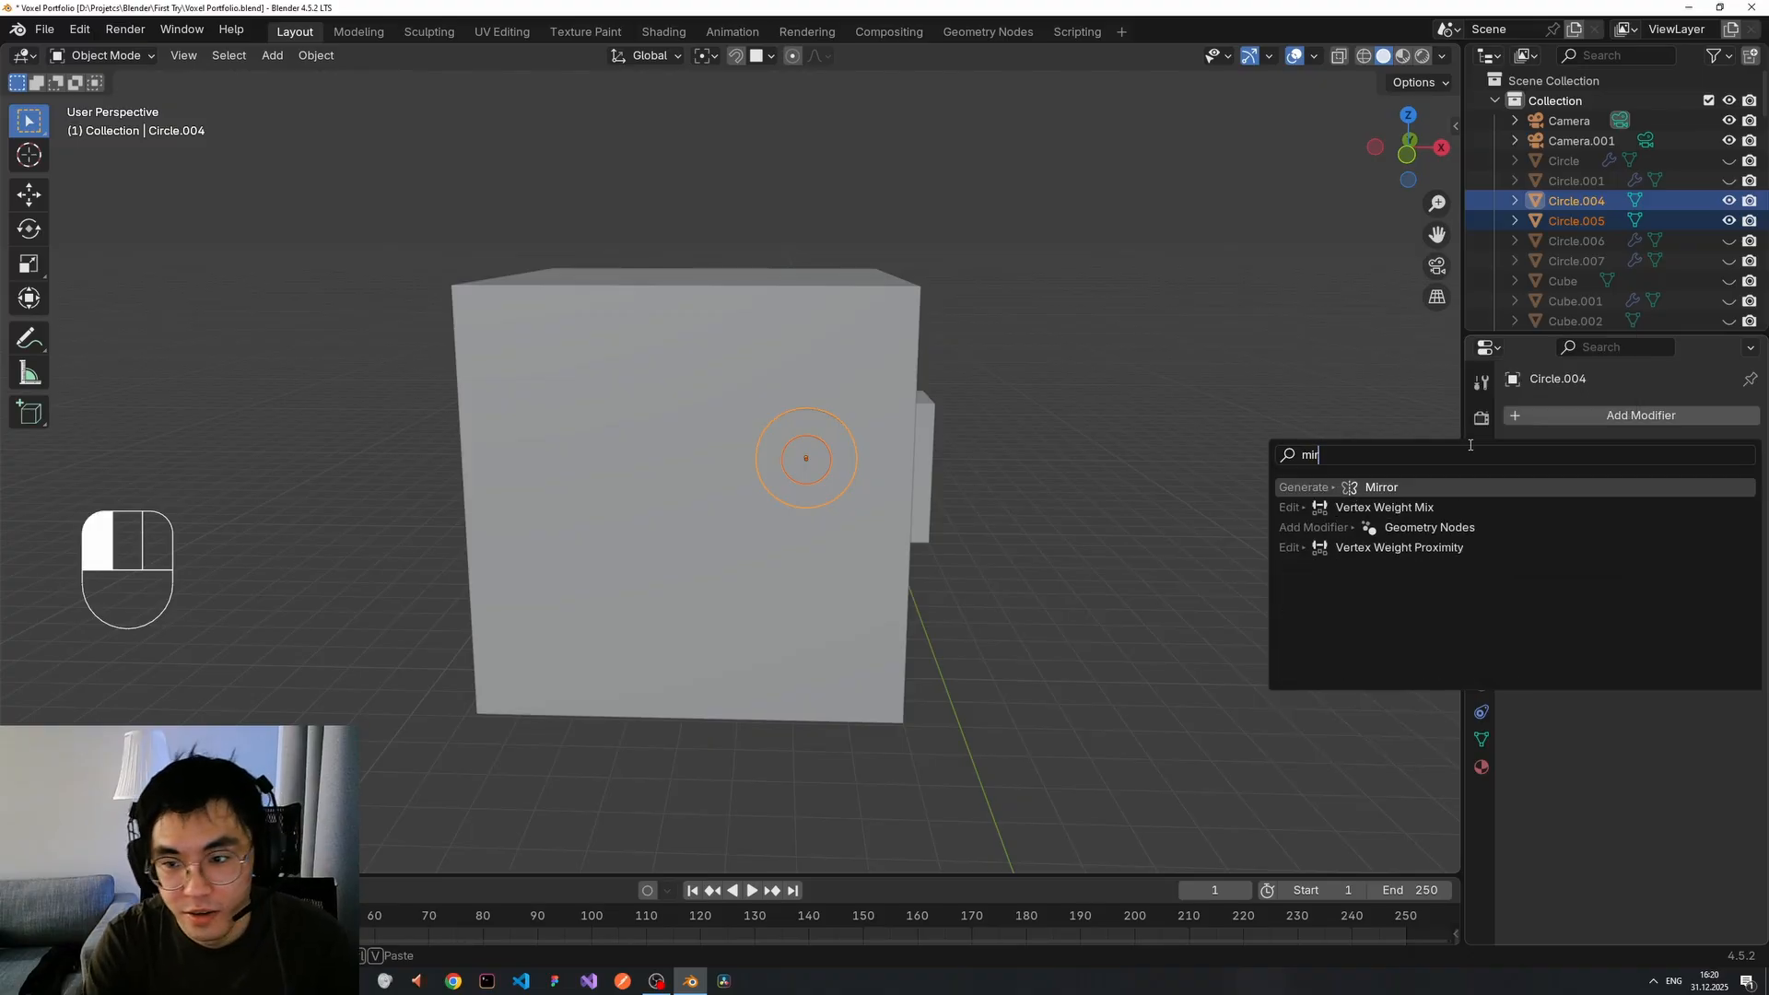
pyautogui.write('r')
pyautogui.press('Return')
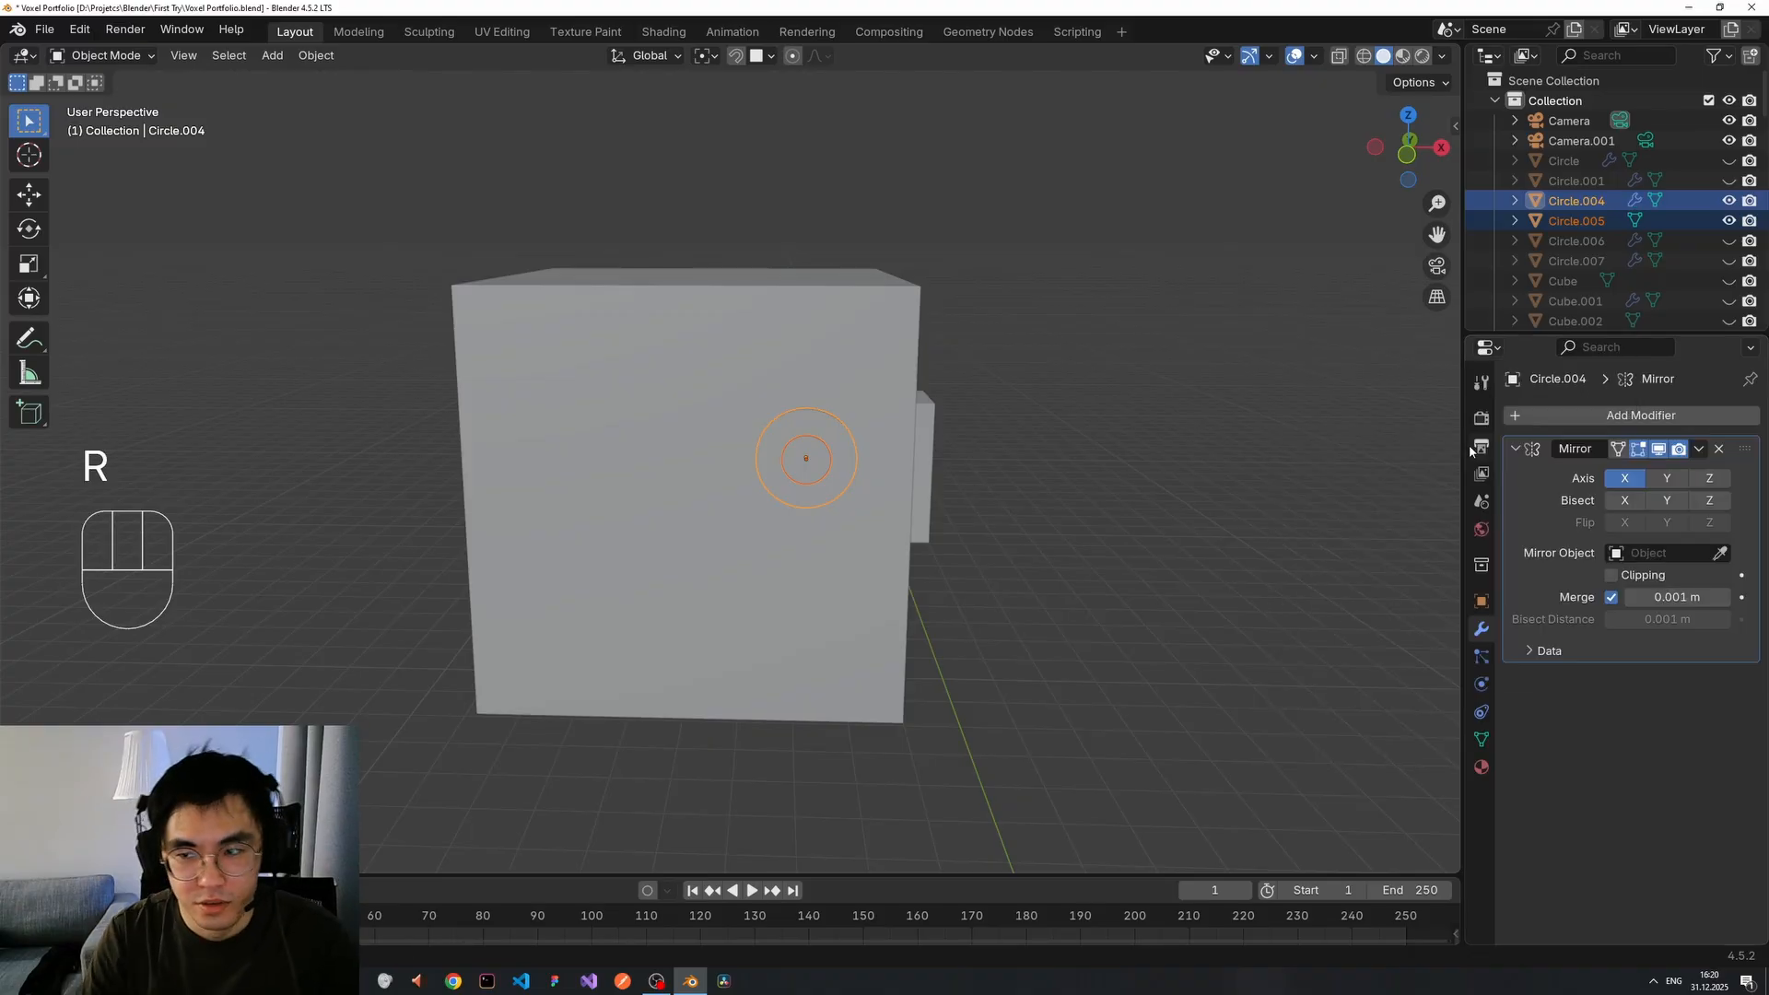
pyautogui.click(1720, 554)
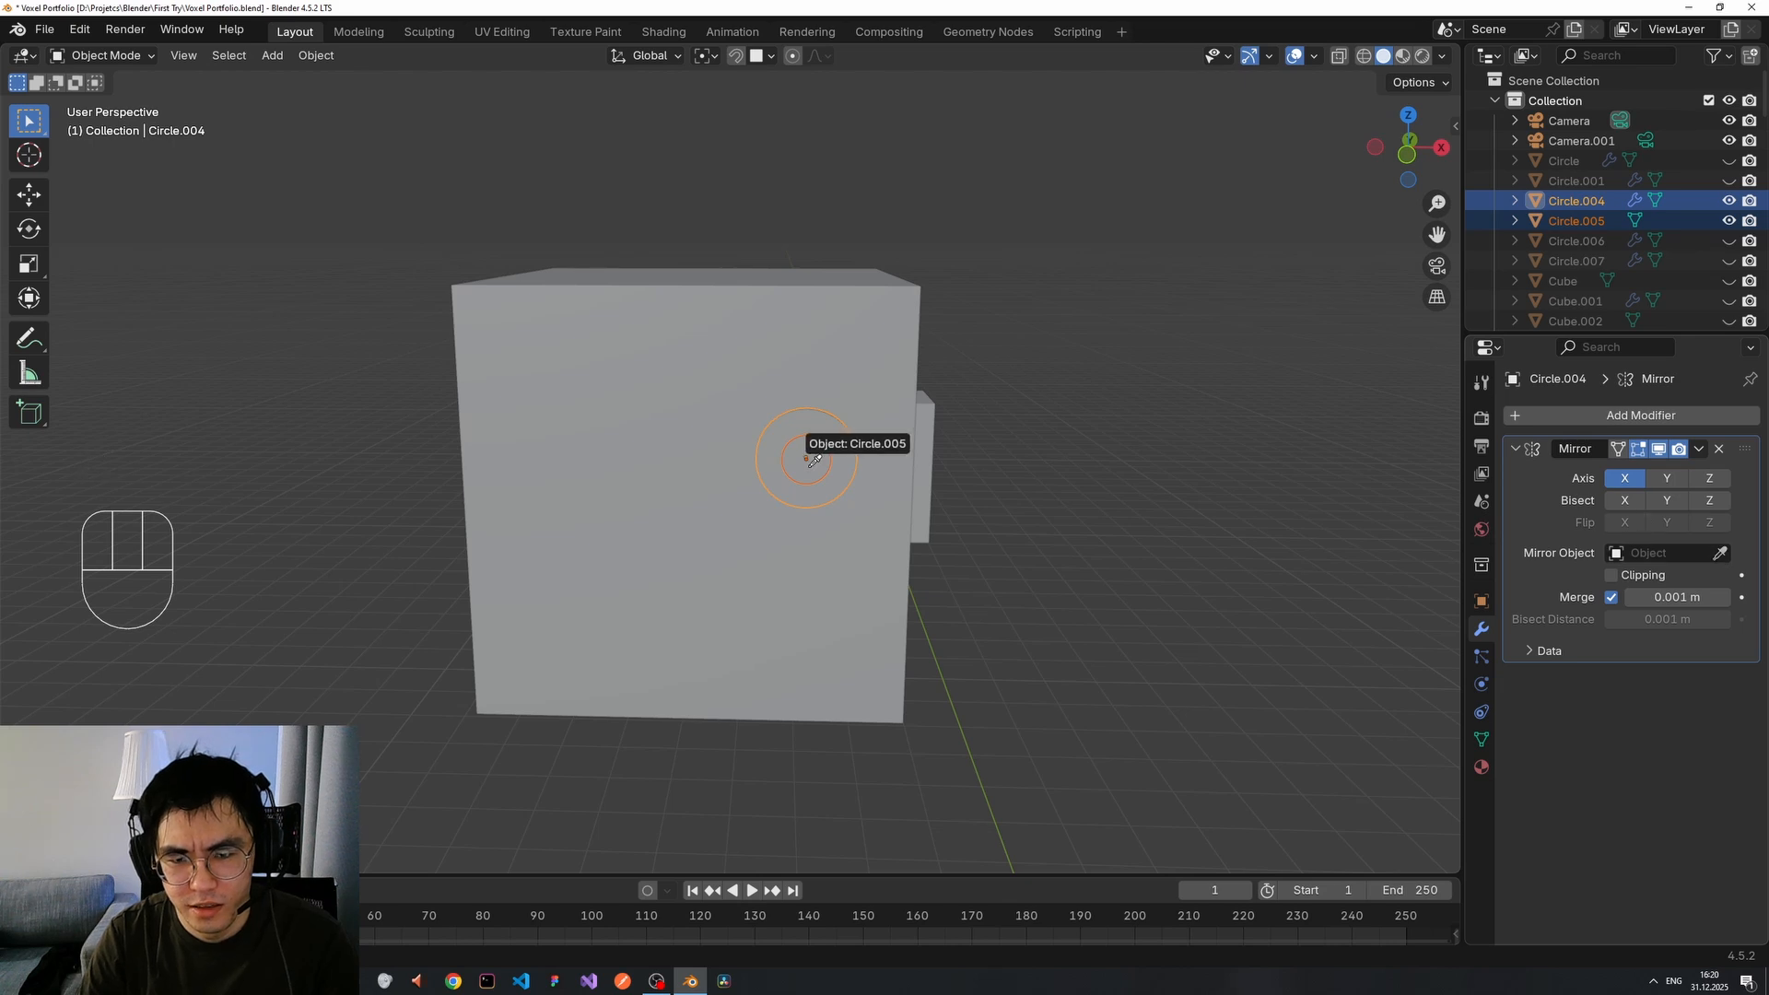
pyautogui.click(640, 444)
pyautogui.moveTo(1087, 491); pyautogui.dragTo(995, 506, button='middle')
# Give the inner eye circle Circle.005 a Mirror modifier across Cube.009.
pyautogui.click(1056, 499)
pyautogui.click(855, 500)
pyautogui.click(1649, 415)
pyautogui.moveTo(1543, 424)
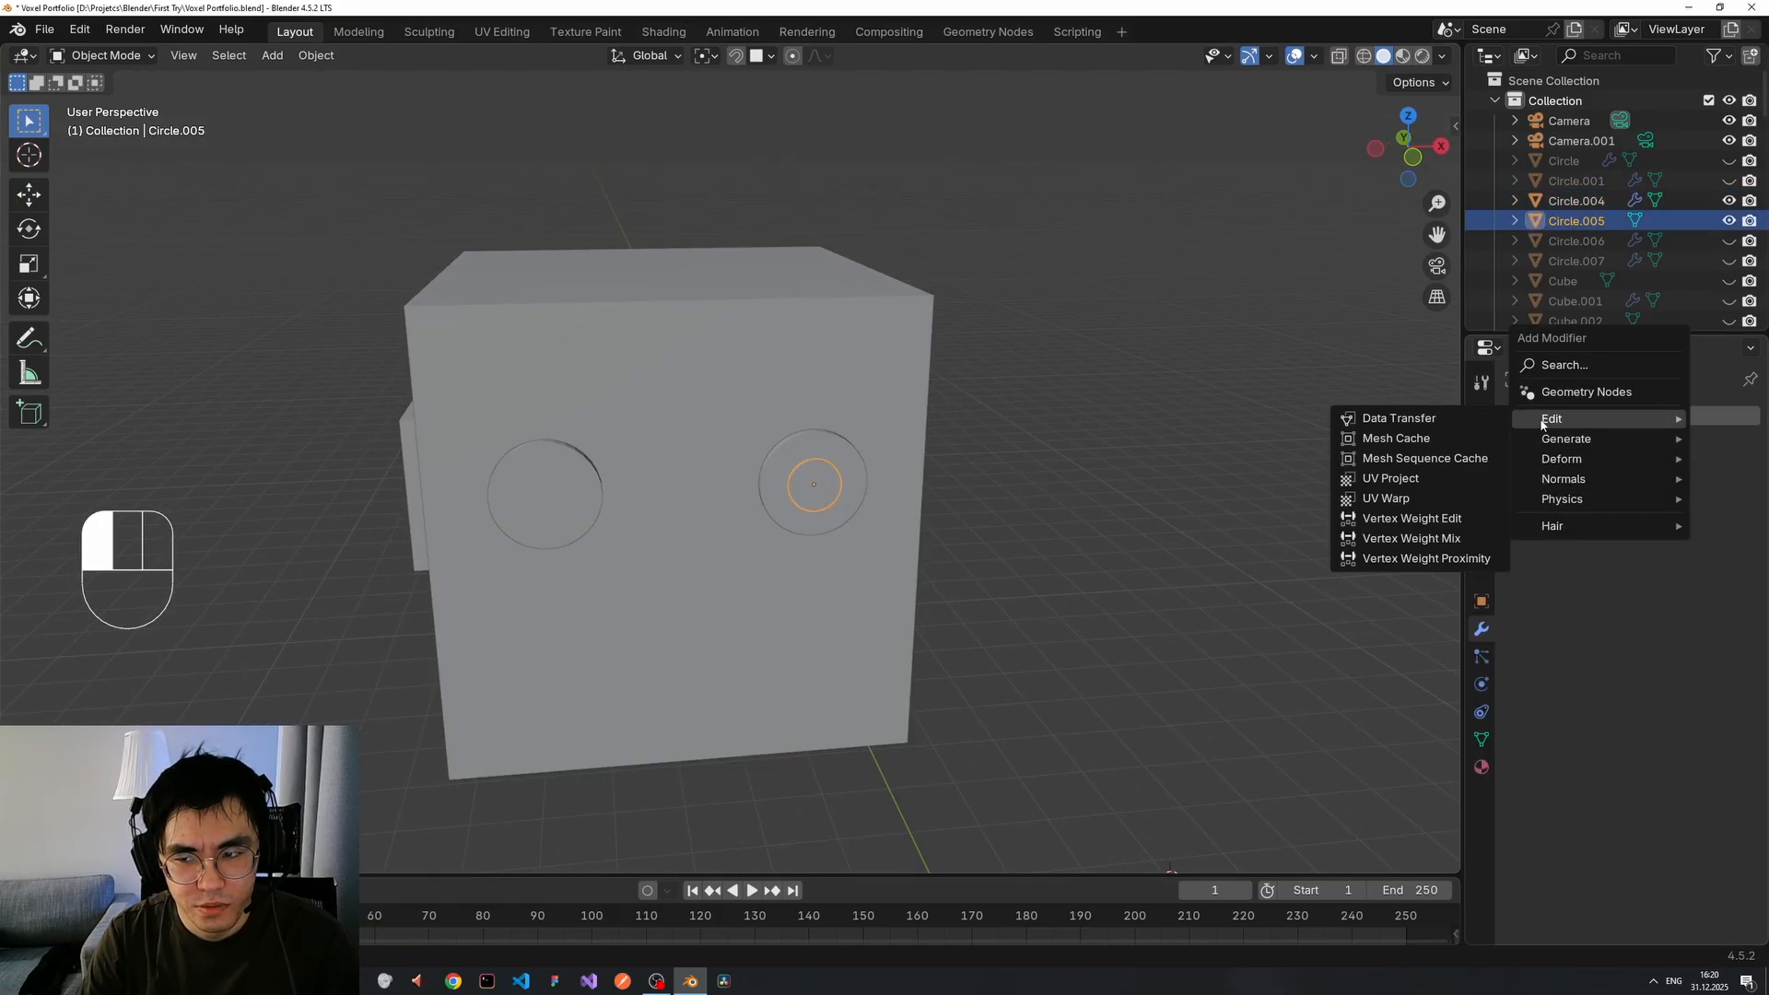
pyautogui.write('mirro')
pyautogui.press('Return')
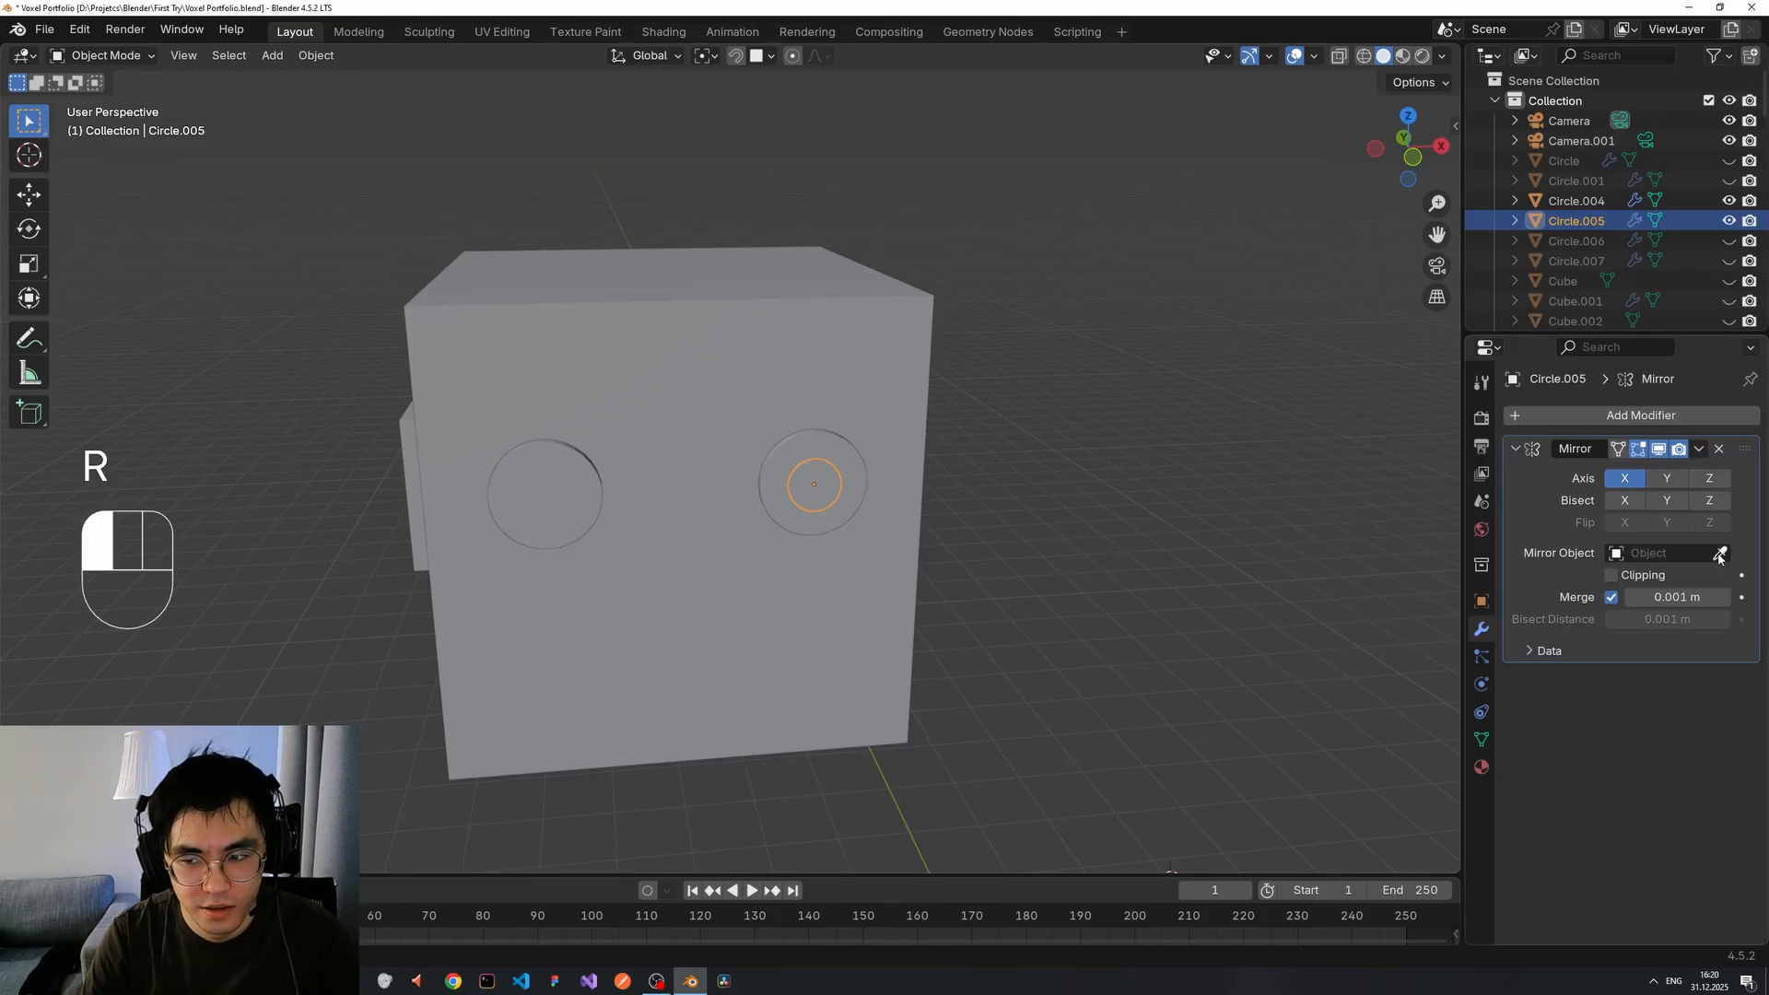
pyautogui.click(742, 426)
pyautogui.moveTo(932, 430); pyautogui.dragTo(1026, 427, button='middle')
pyautogui.scroll(3, 947, 440)
# Join the inner ring Circle.005 into the outer ring Circle.004 with Ctrl+J.
pyautogui.click(851, 441)
pyautogui.keyDown('shift'); pyautogui.click(861, 406); pyautogui.keyUp('shift')
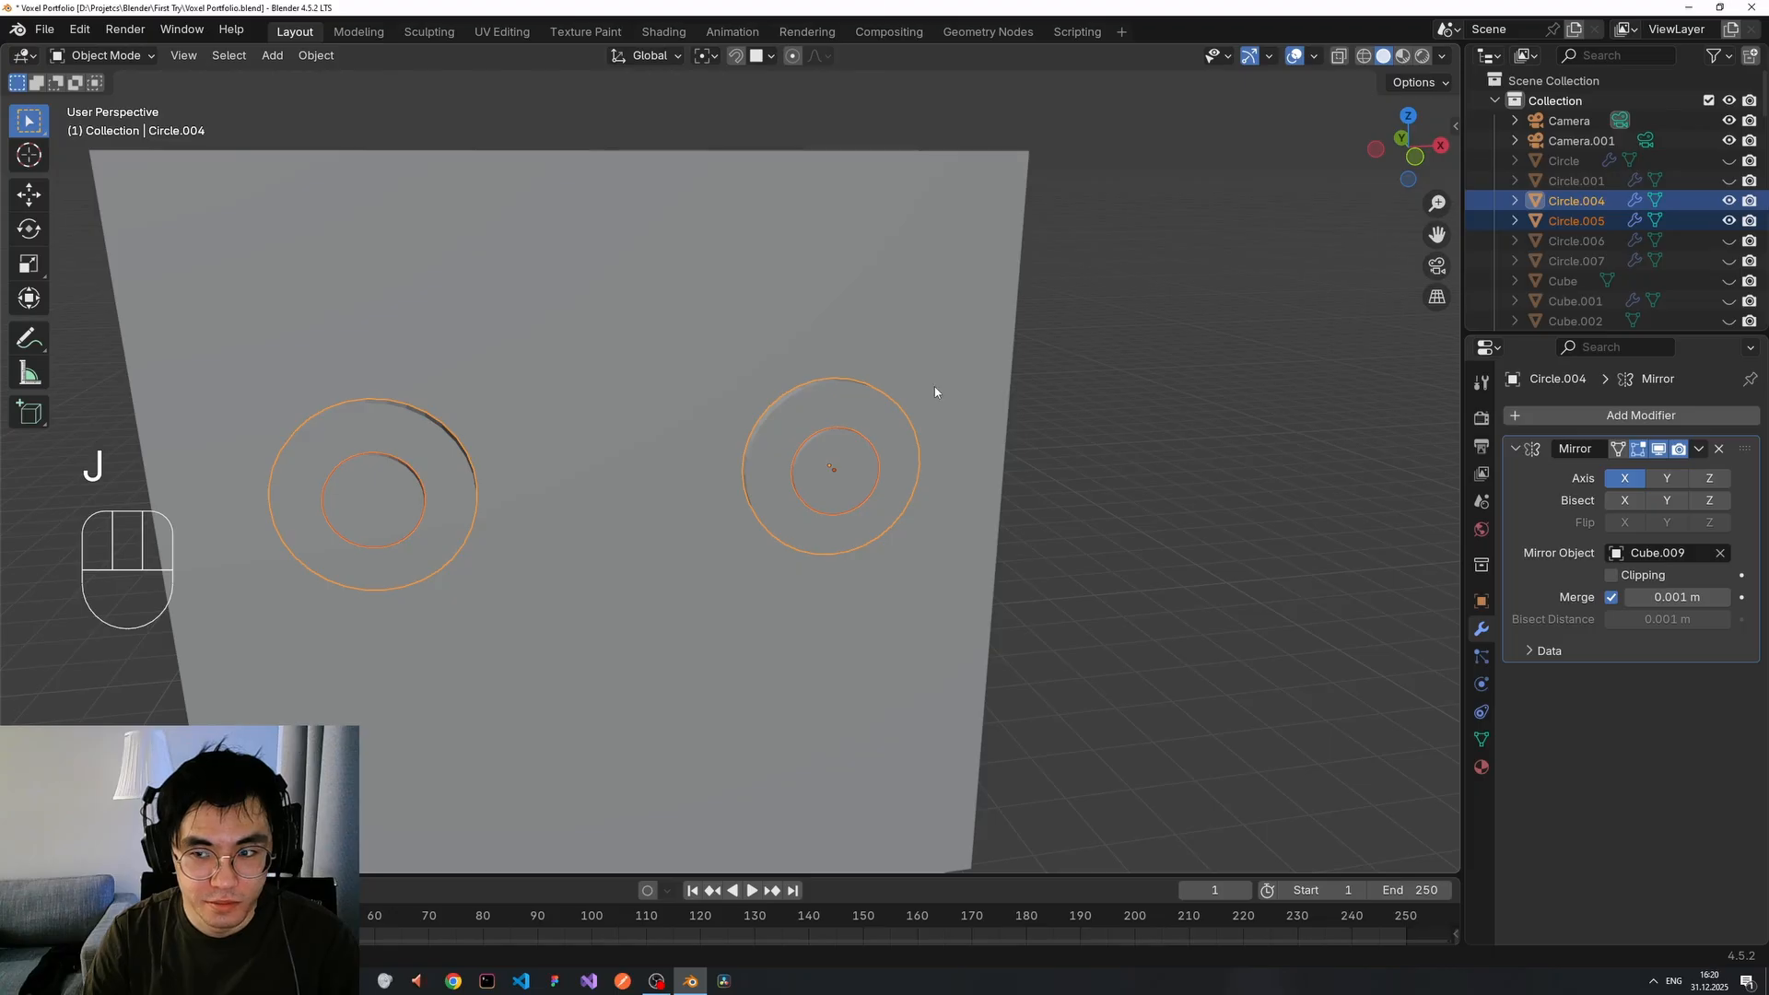
pyautogui.press('g')
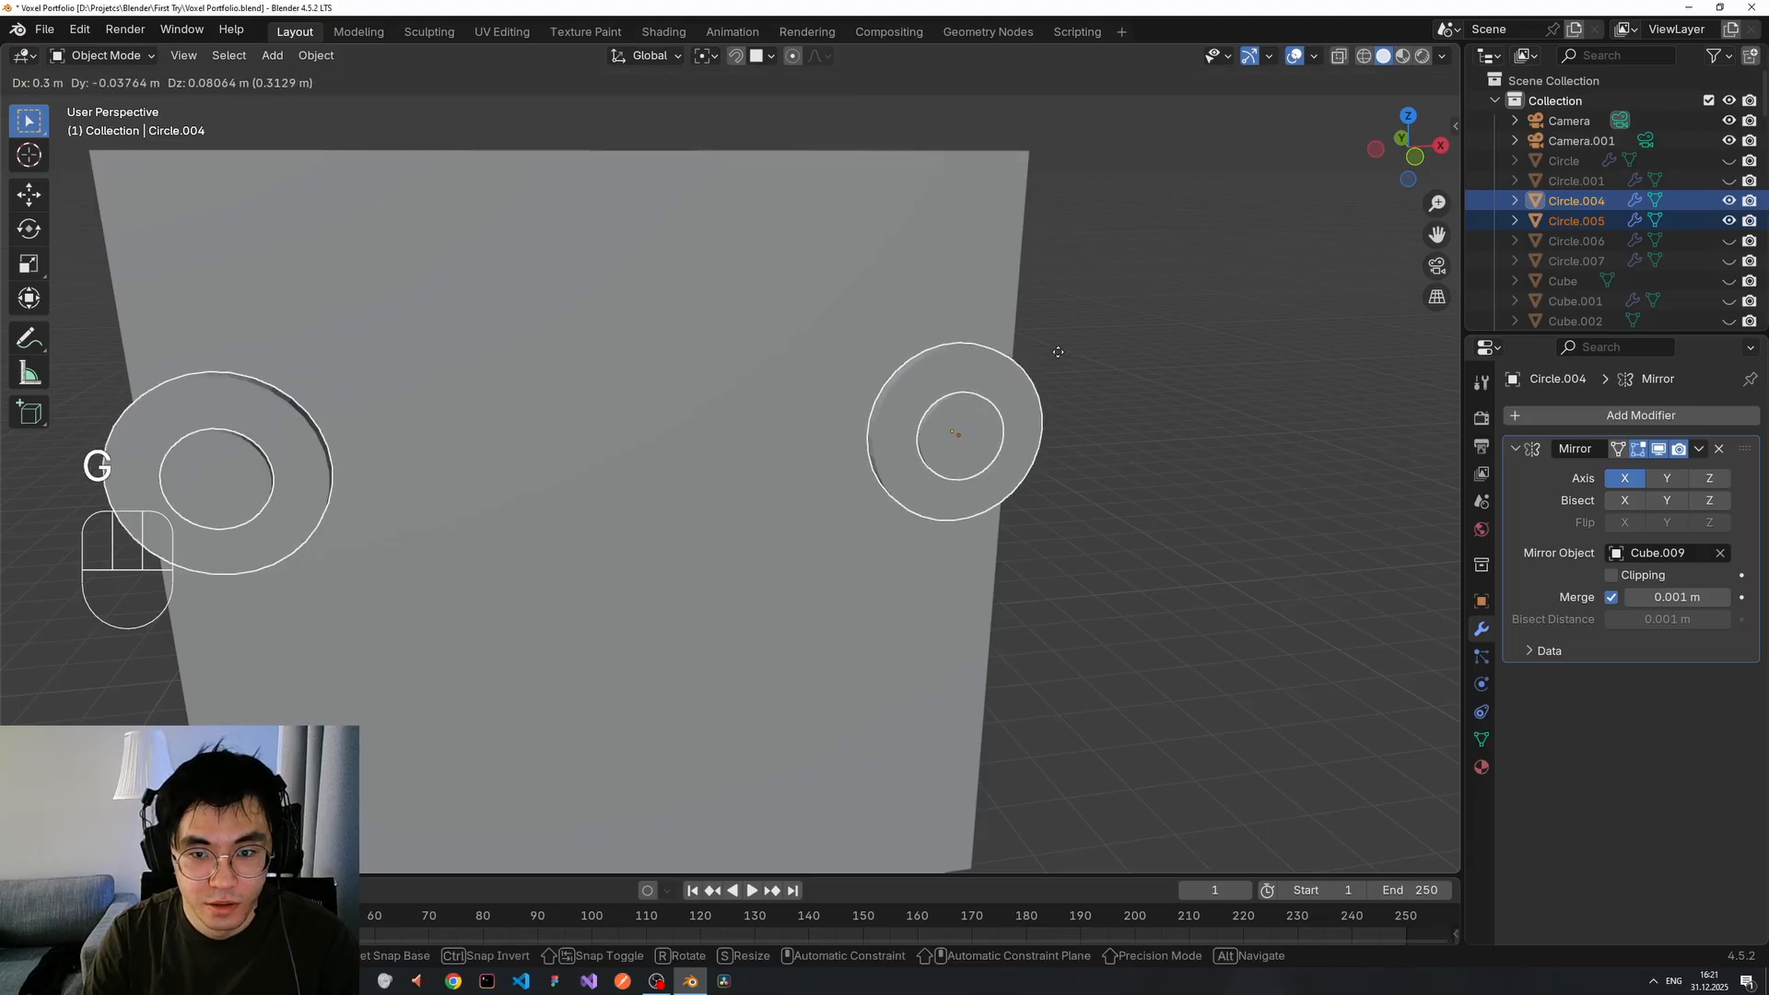
pyautogui.rightClick(1058, 358)
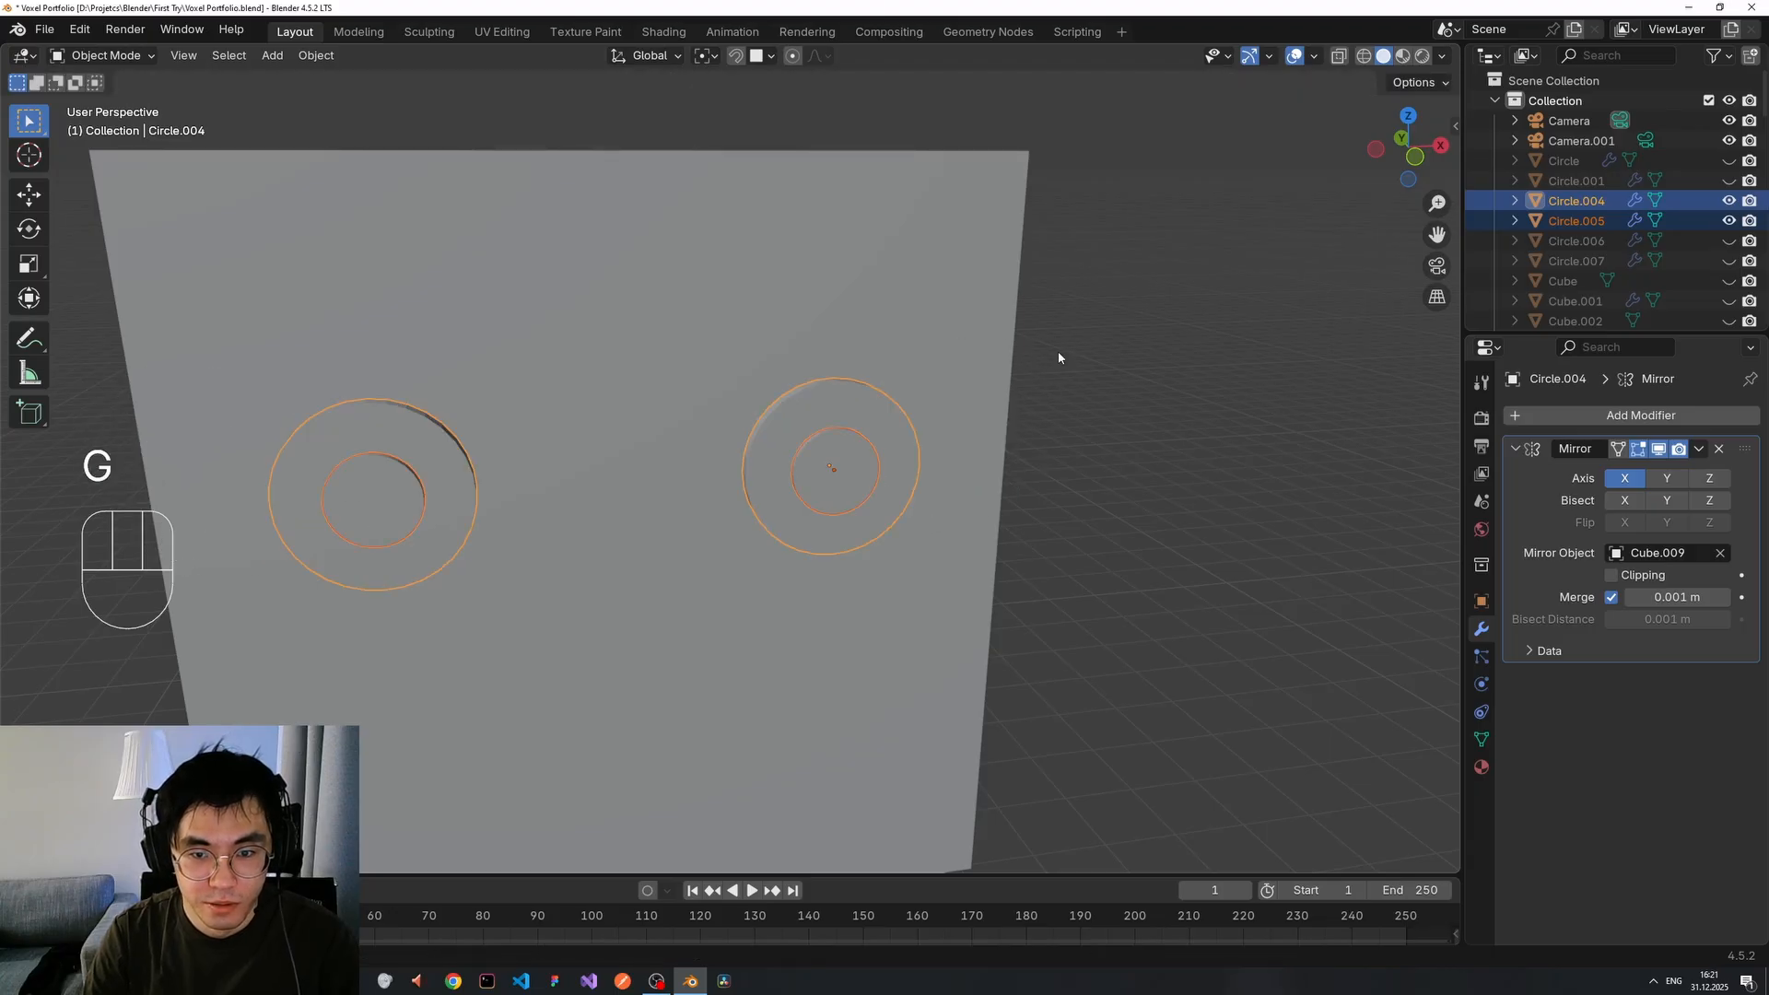
pyautogui.click(856, 458)
pyautogui.keyDown('shift'); pyautogui.click(885, 435); pyautogui.keyUp('shift')
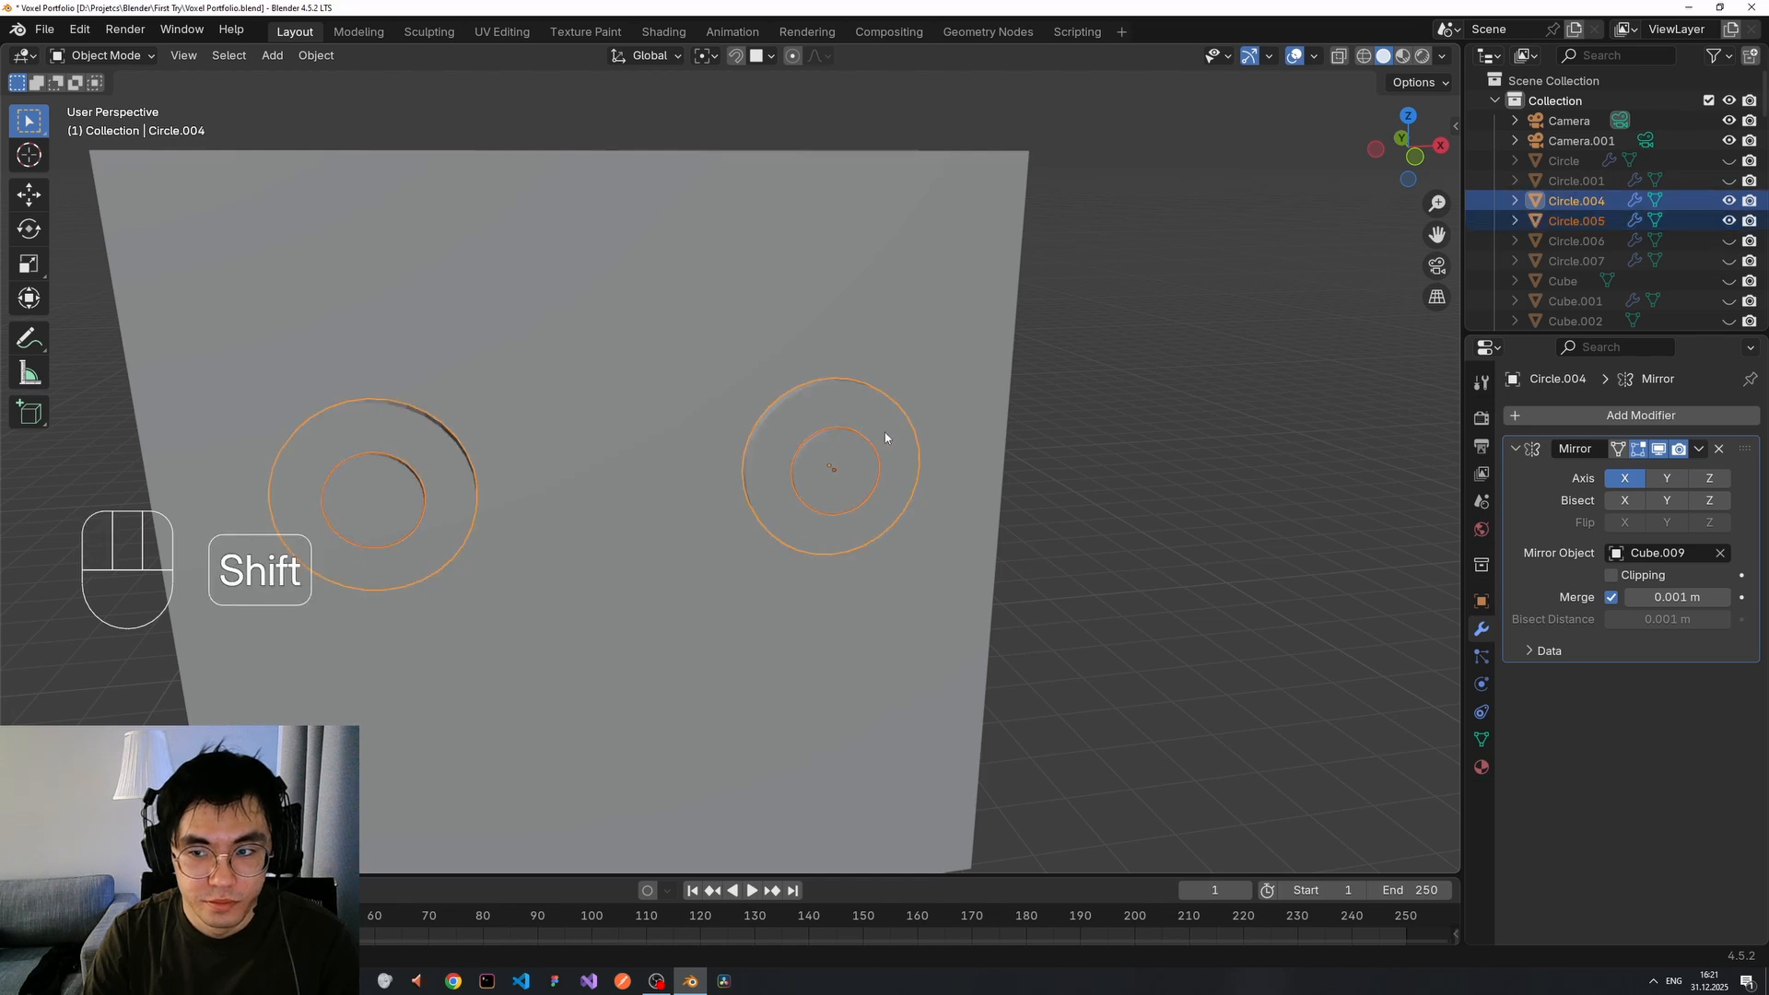
pyautogui.hotkey('shift', 'j')
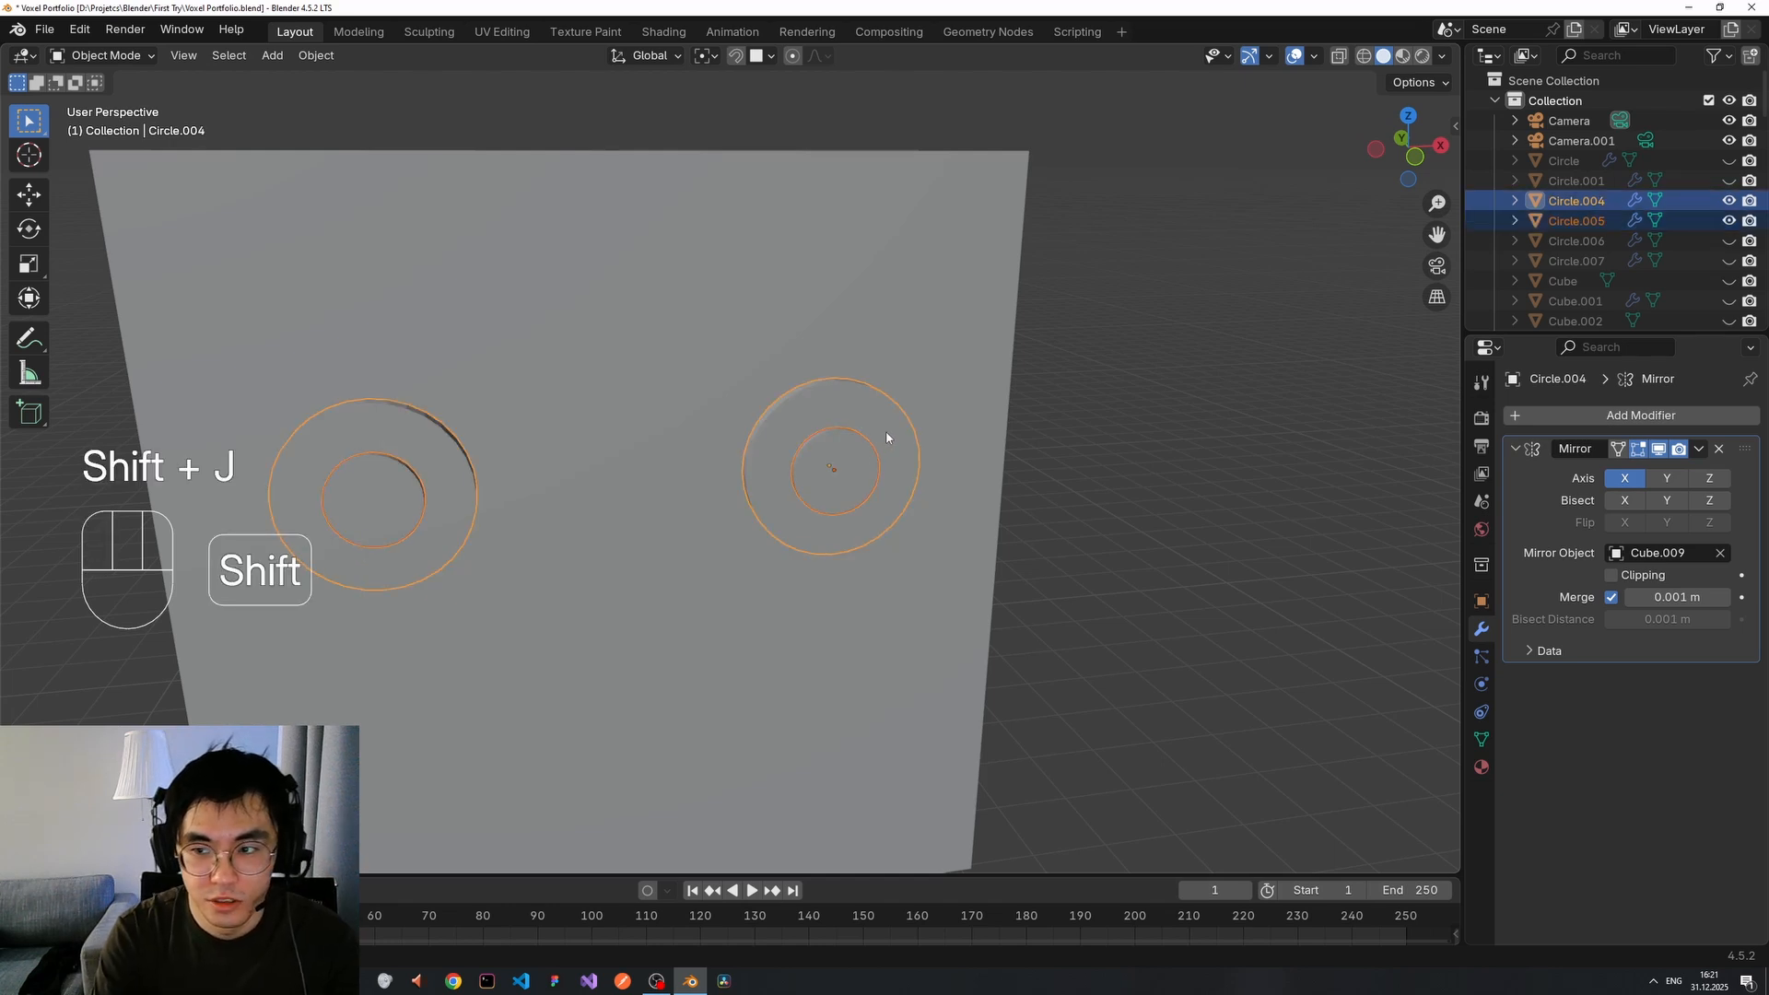
pyautogui.hotkey('ctrl', 'j')
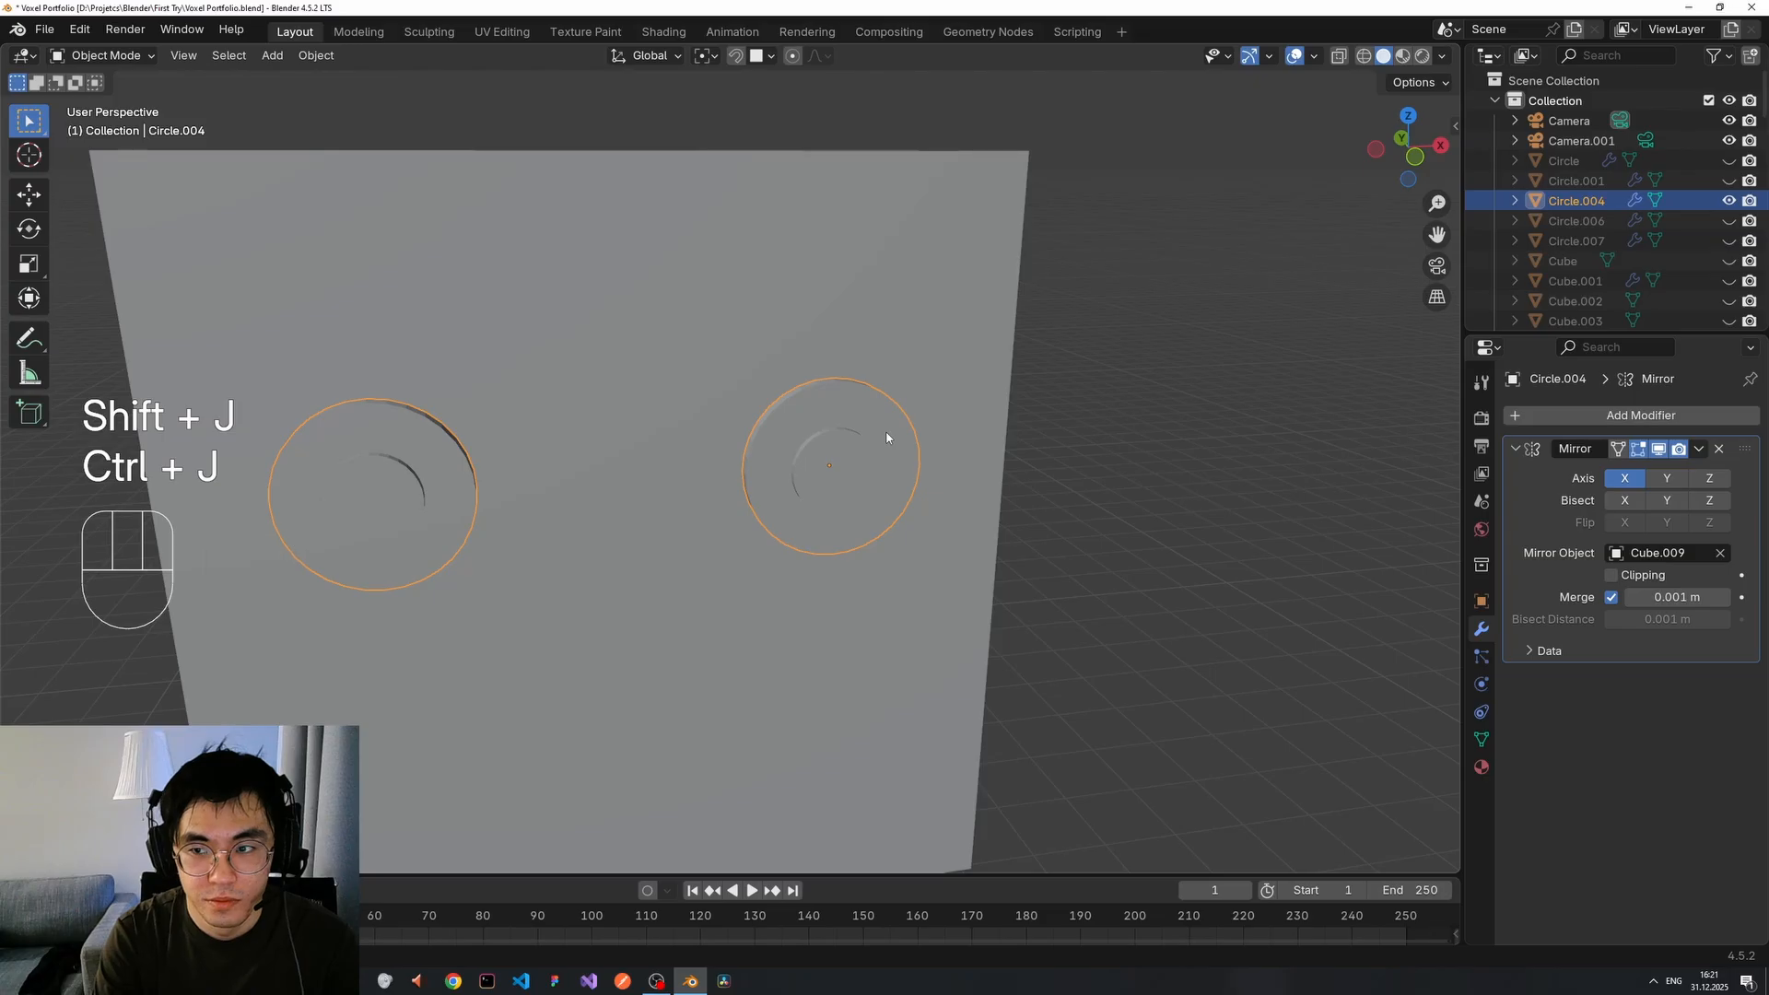
# Undo the circle join so the rings are separate objects again.
pyautogui.click(874, 451)
pyautogui.click(853, 461)
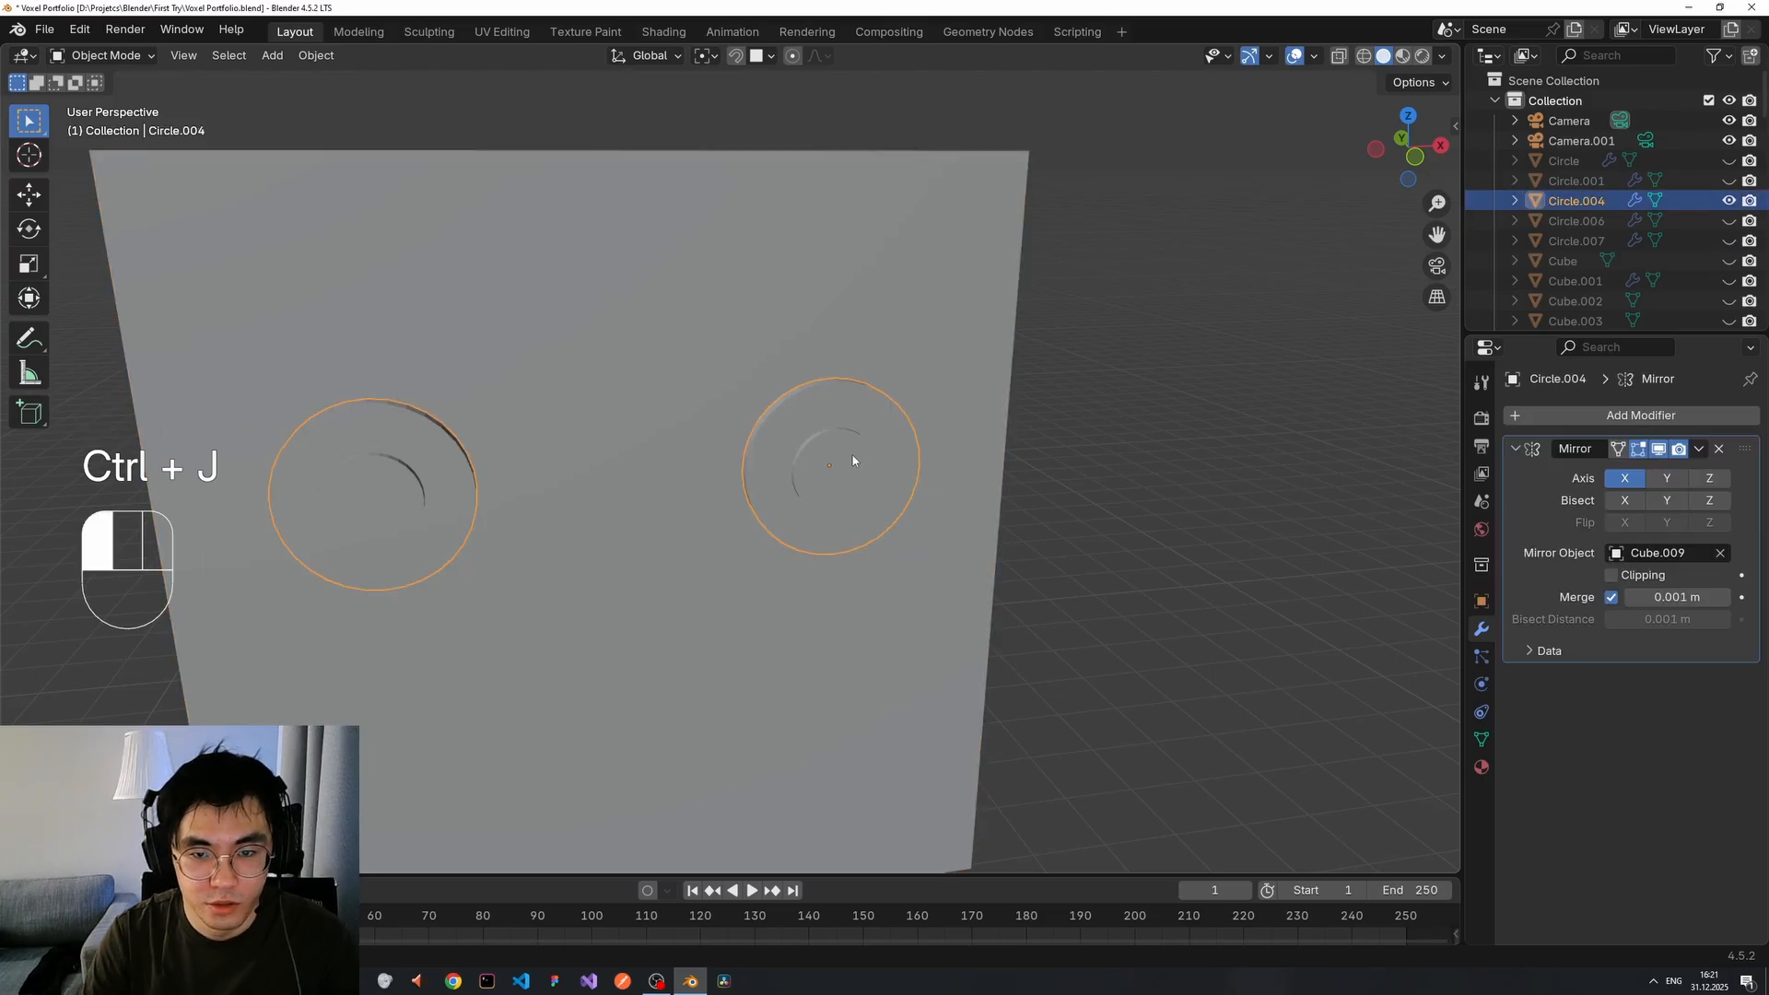
pyautogui.moveTo(867, 468); pyautogui.dragTo(826, 451, button='middle')
pyautogui.hotkey('ctrl', 'z')
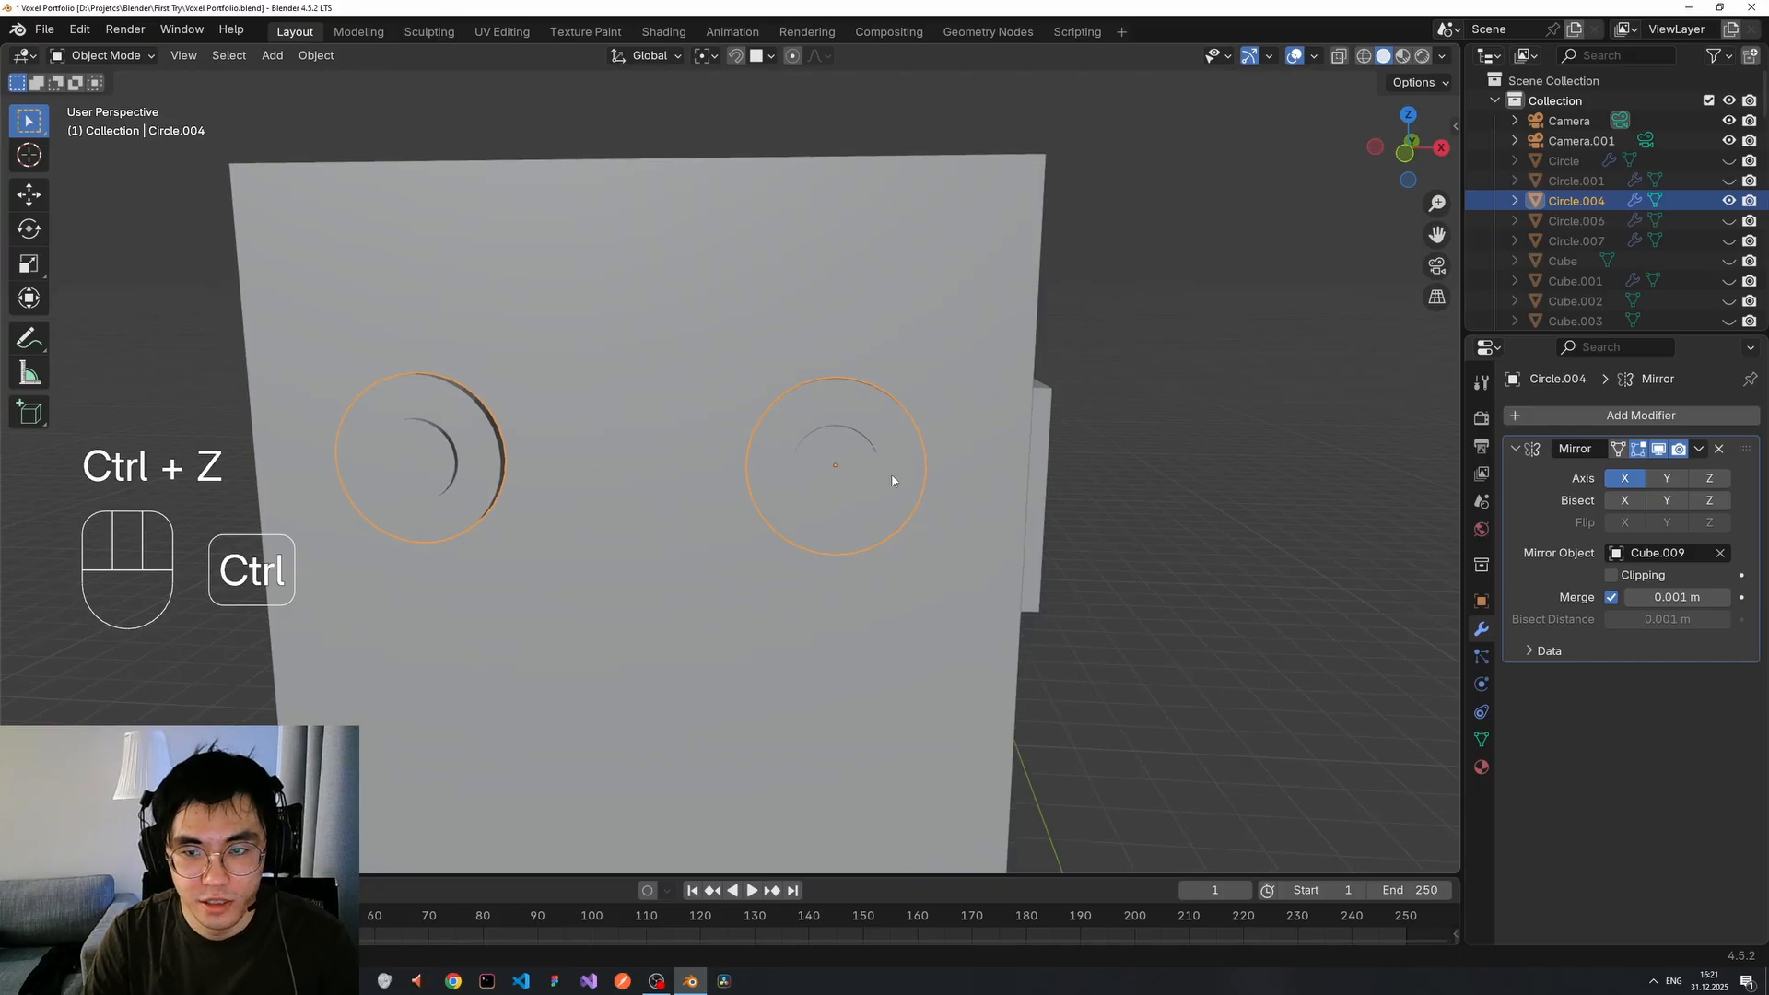
pyautogui.hotkey('ctrl', 'z')
pyautogui.hotkey('ctrl', 'z')
pyautogui.hotkey('ctrl', 'z')
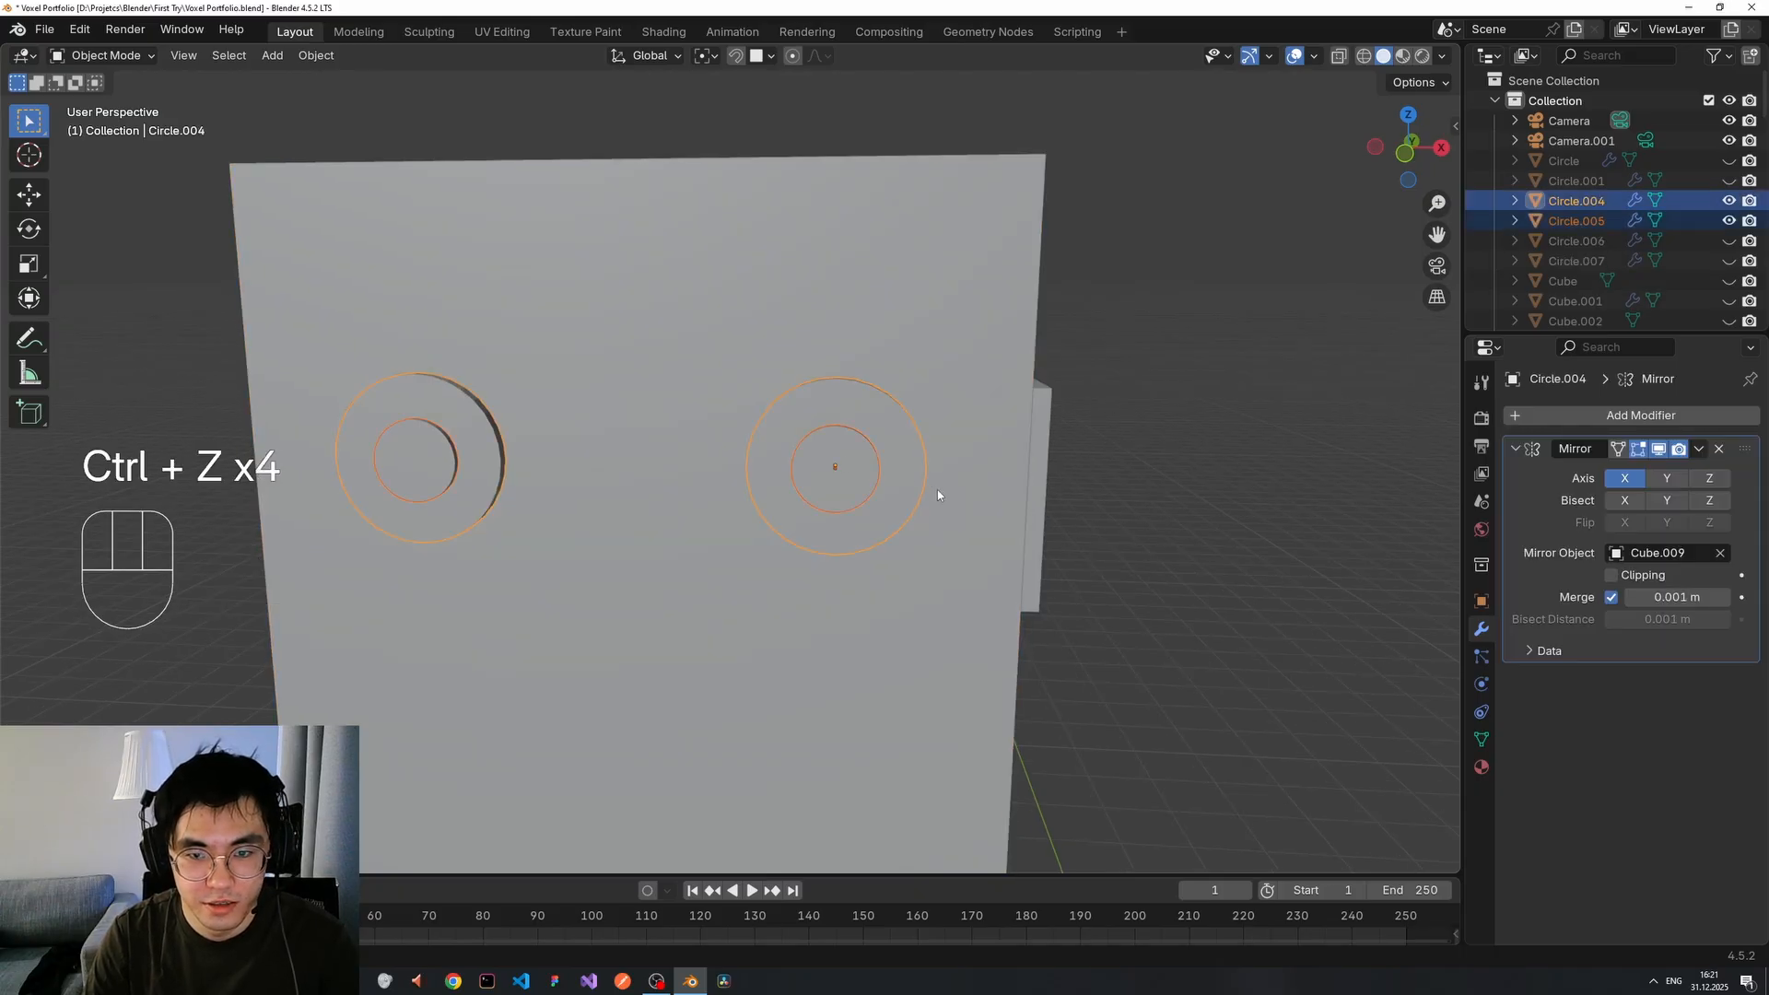
# Test joining the inner eye circles into Circle.005, check its modifiers, then undo.
pyautogui.click(864, 480)
pyautogui.keyDown('shift'); pyautogui.click(848, 467); pyautogui.keyUp('shift')
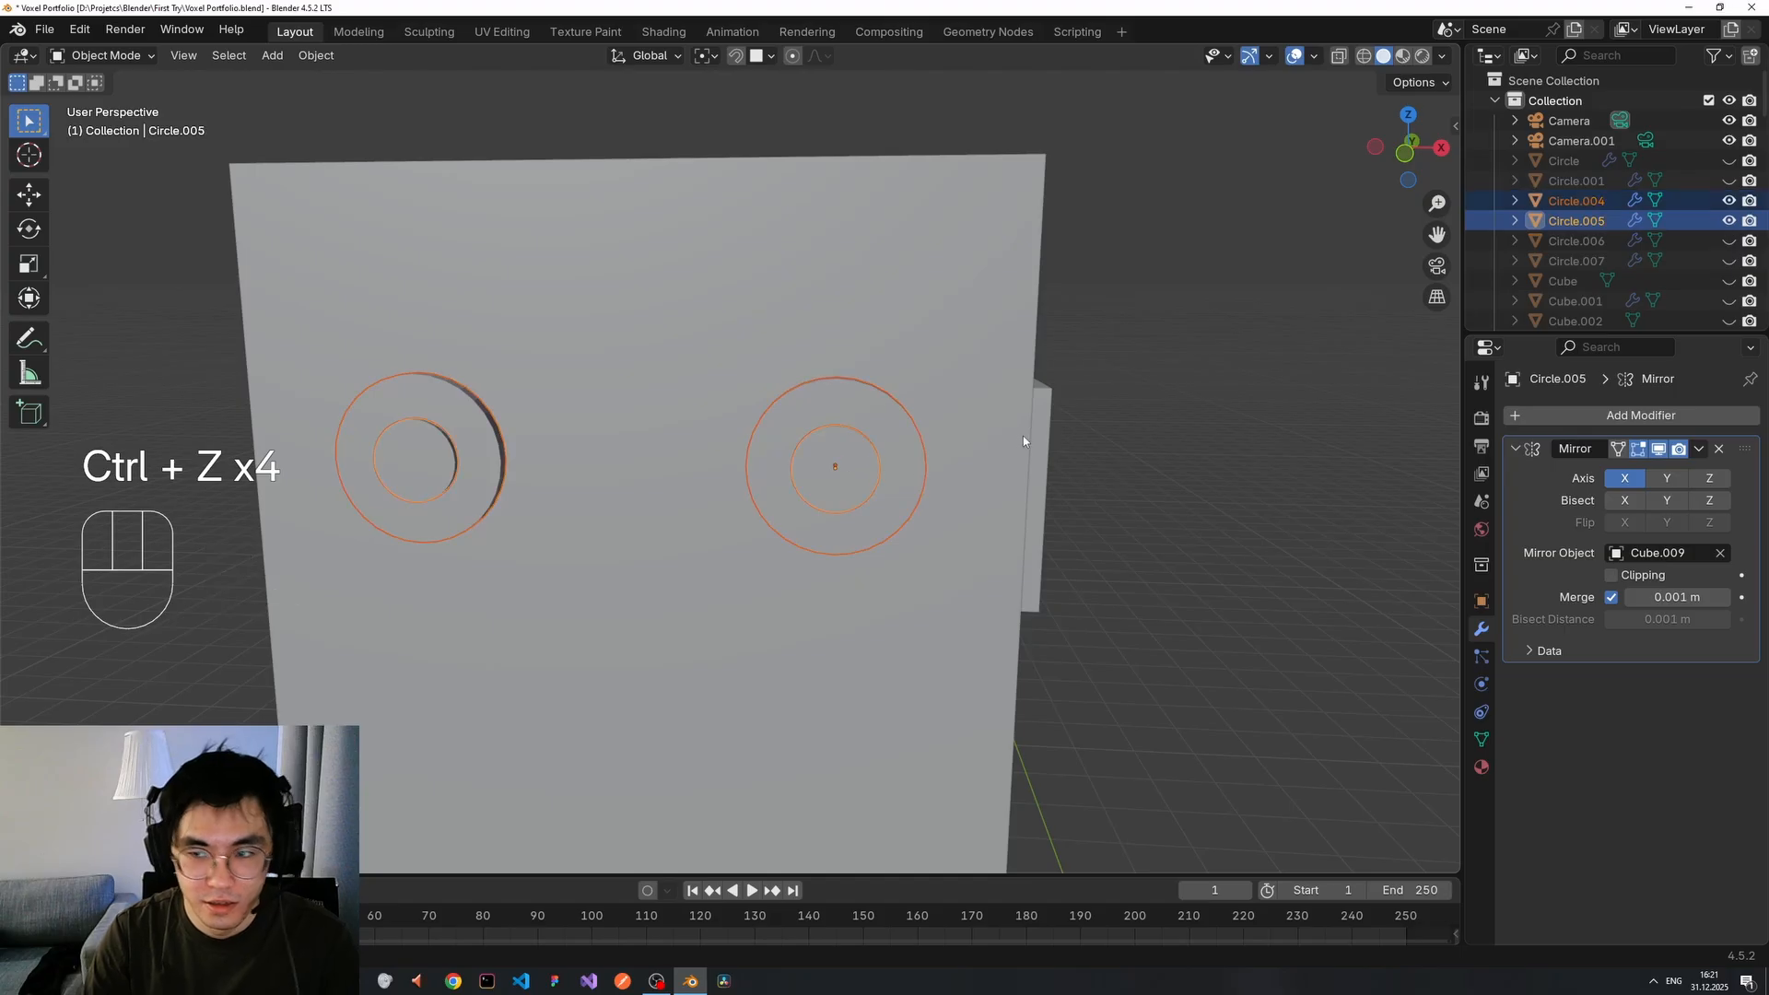
pyautogui.hotkey('ctrl', 'j')
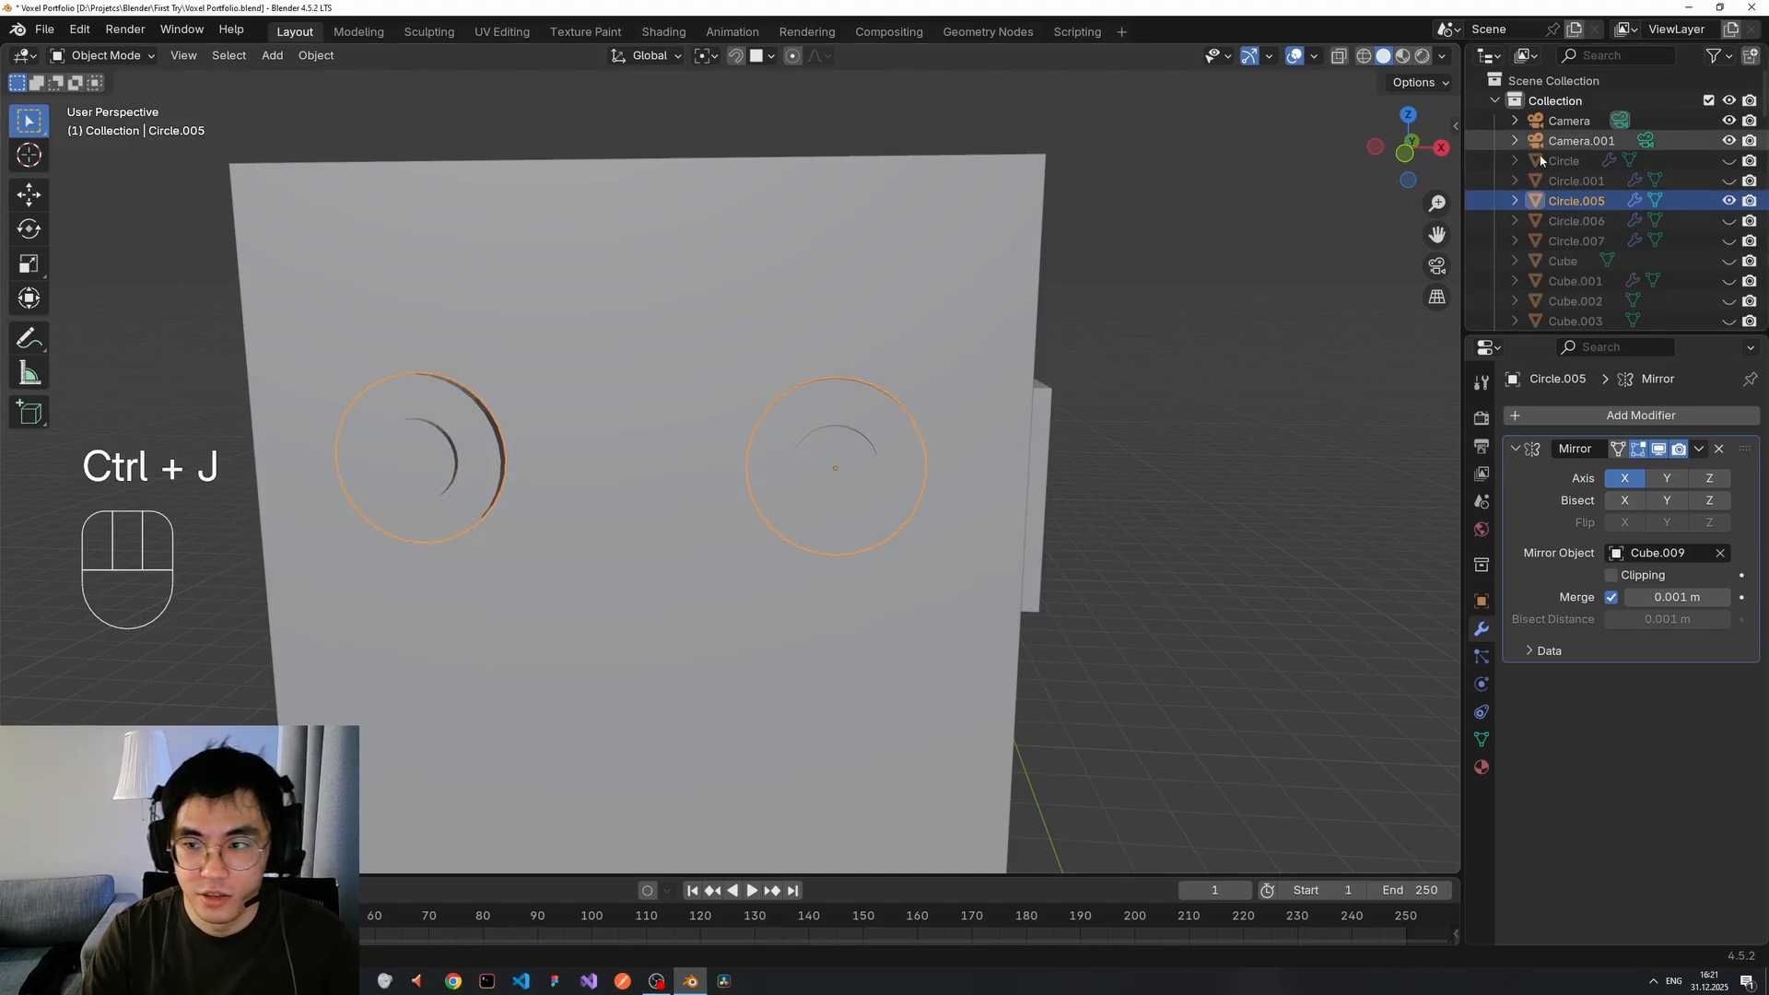
pyautogui.click(1514, 200)
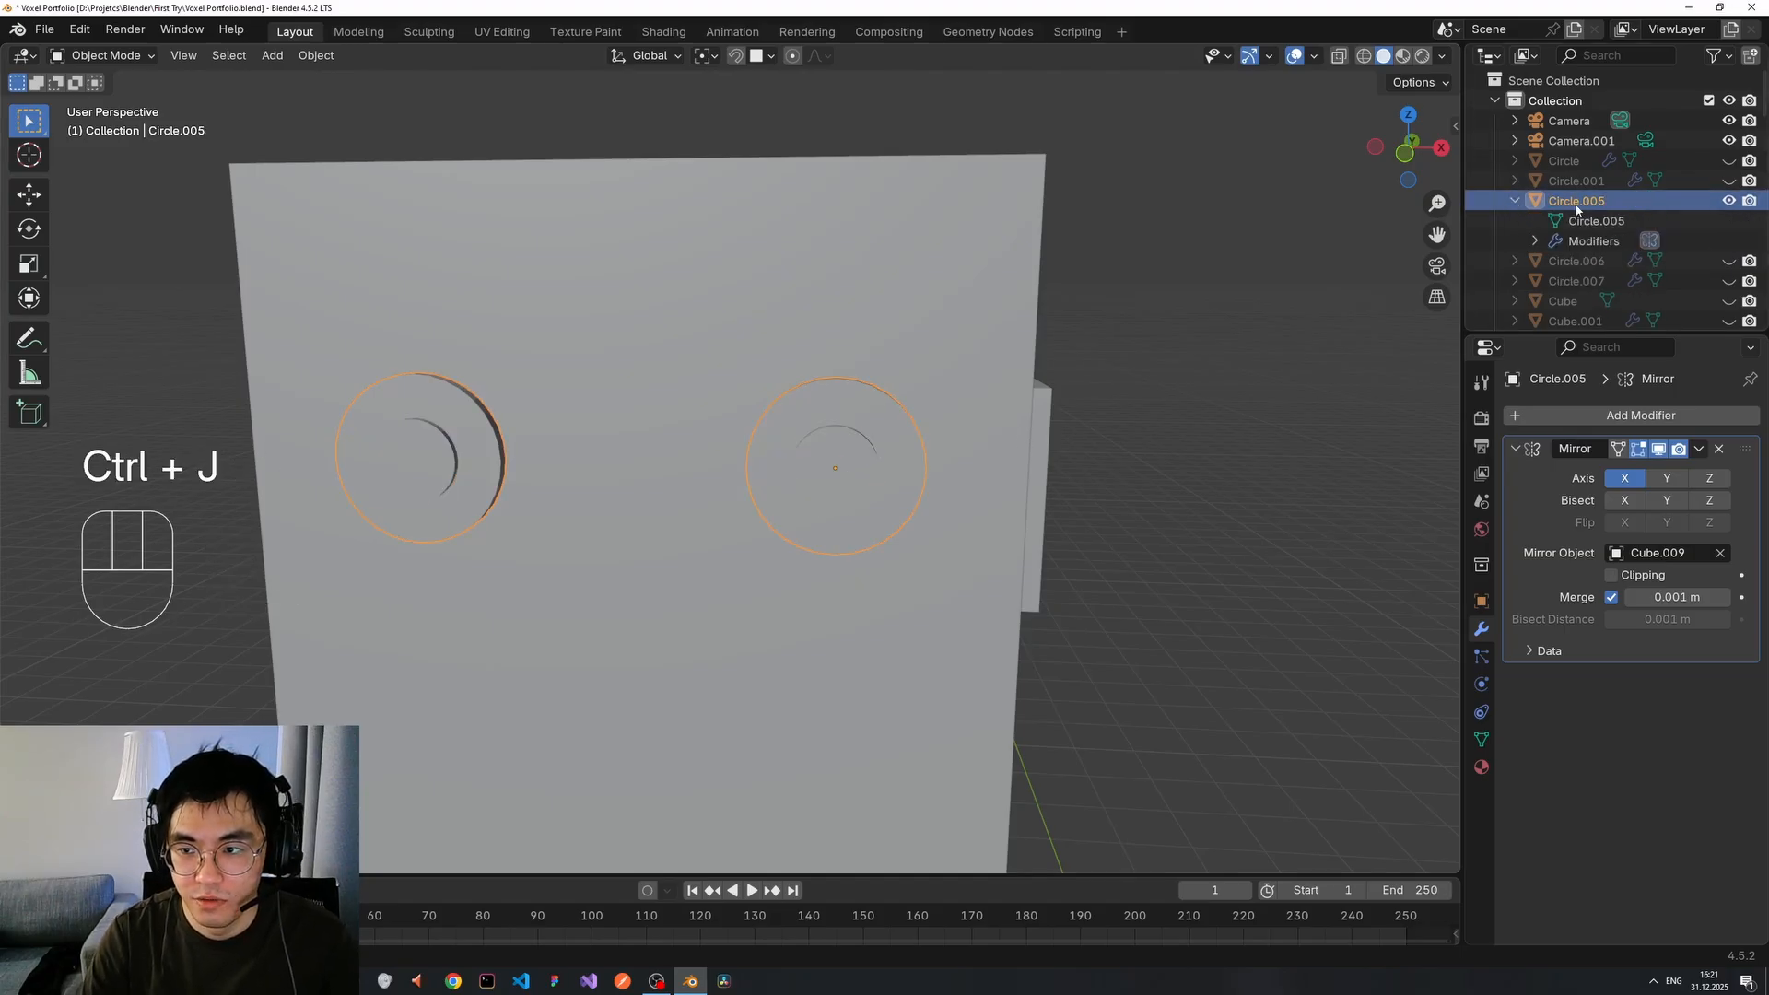
pyautogui.click(1586, 241)
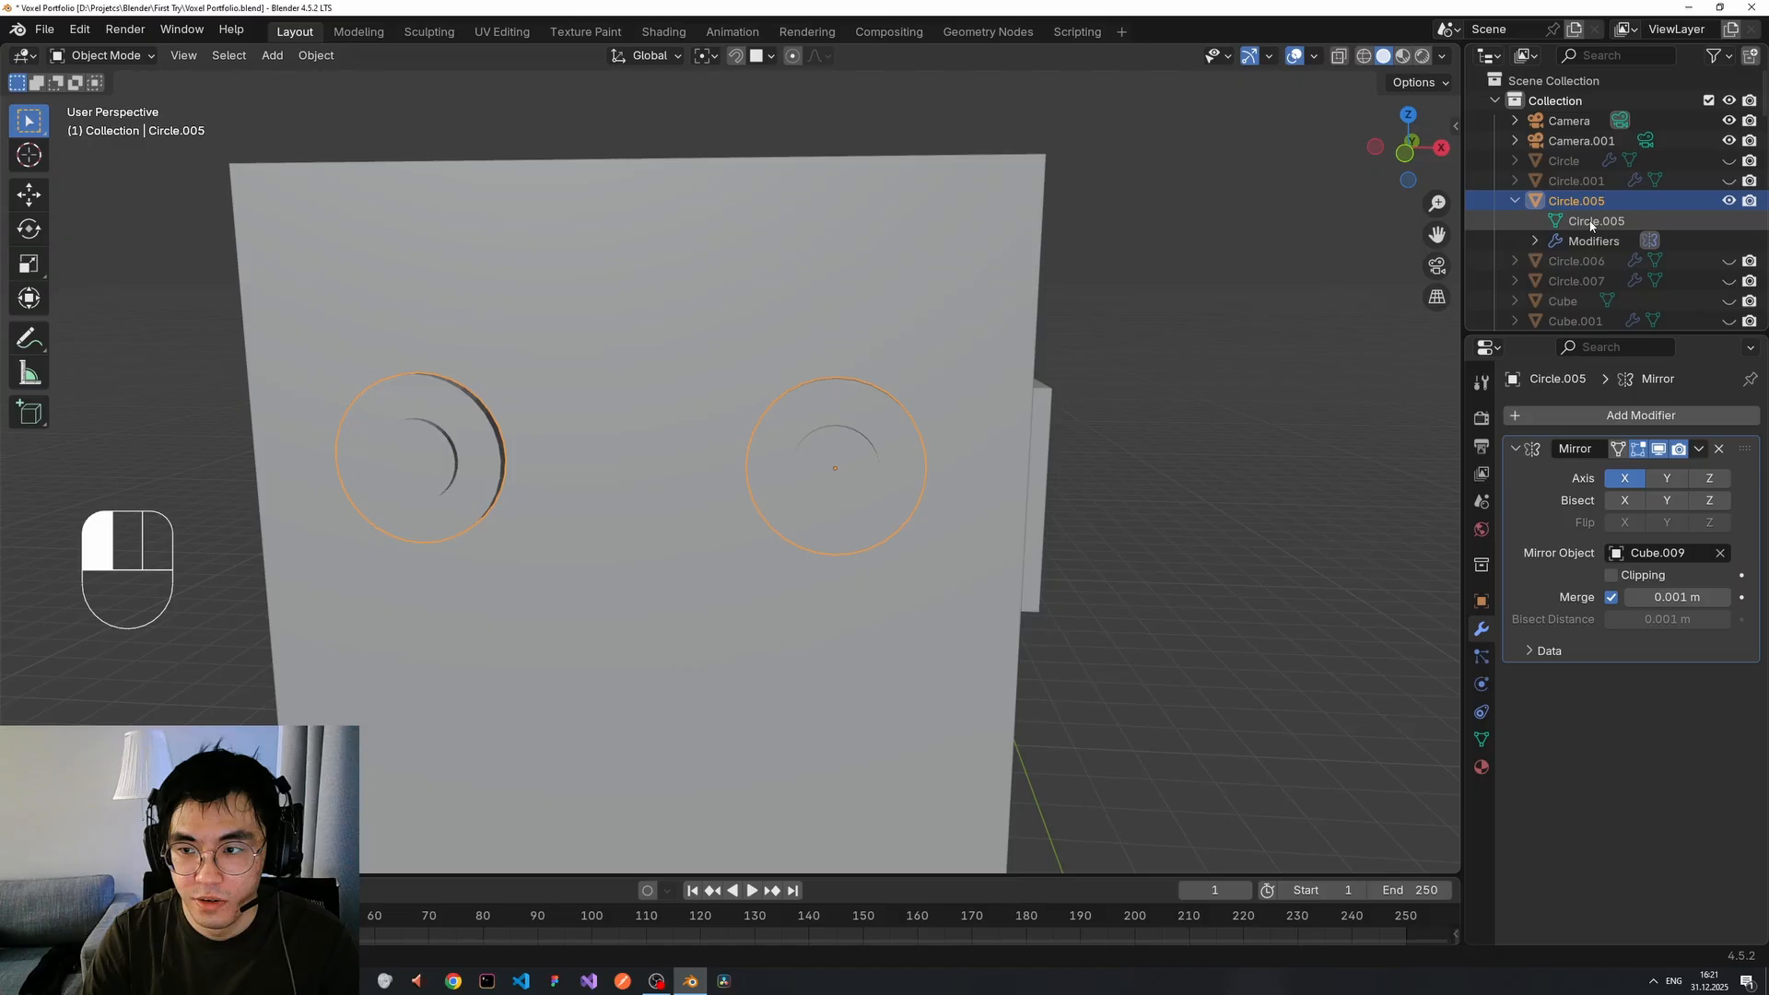
pyautogui.click(1512, 201)
pyautogui.hotkey('ctrl', 'z')
pyautogui.hotkey('ctrl', 'z')
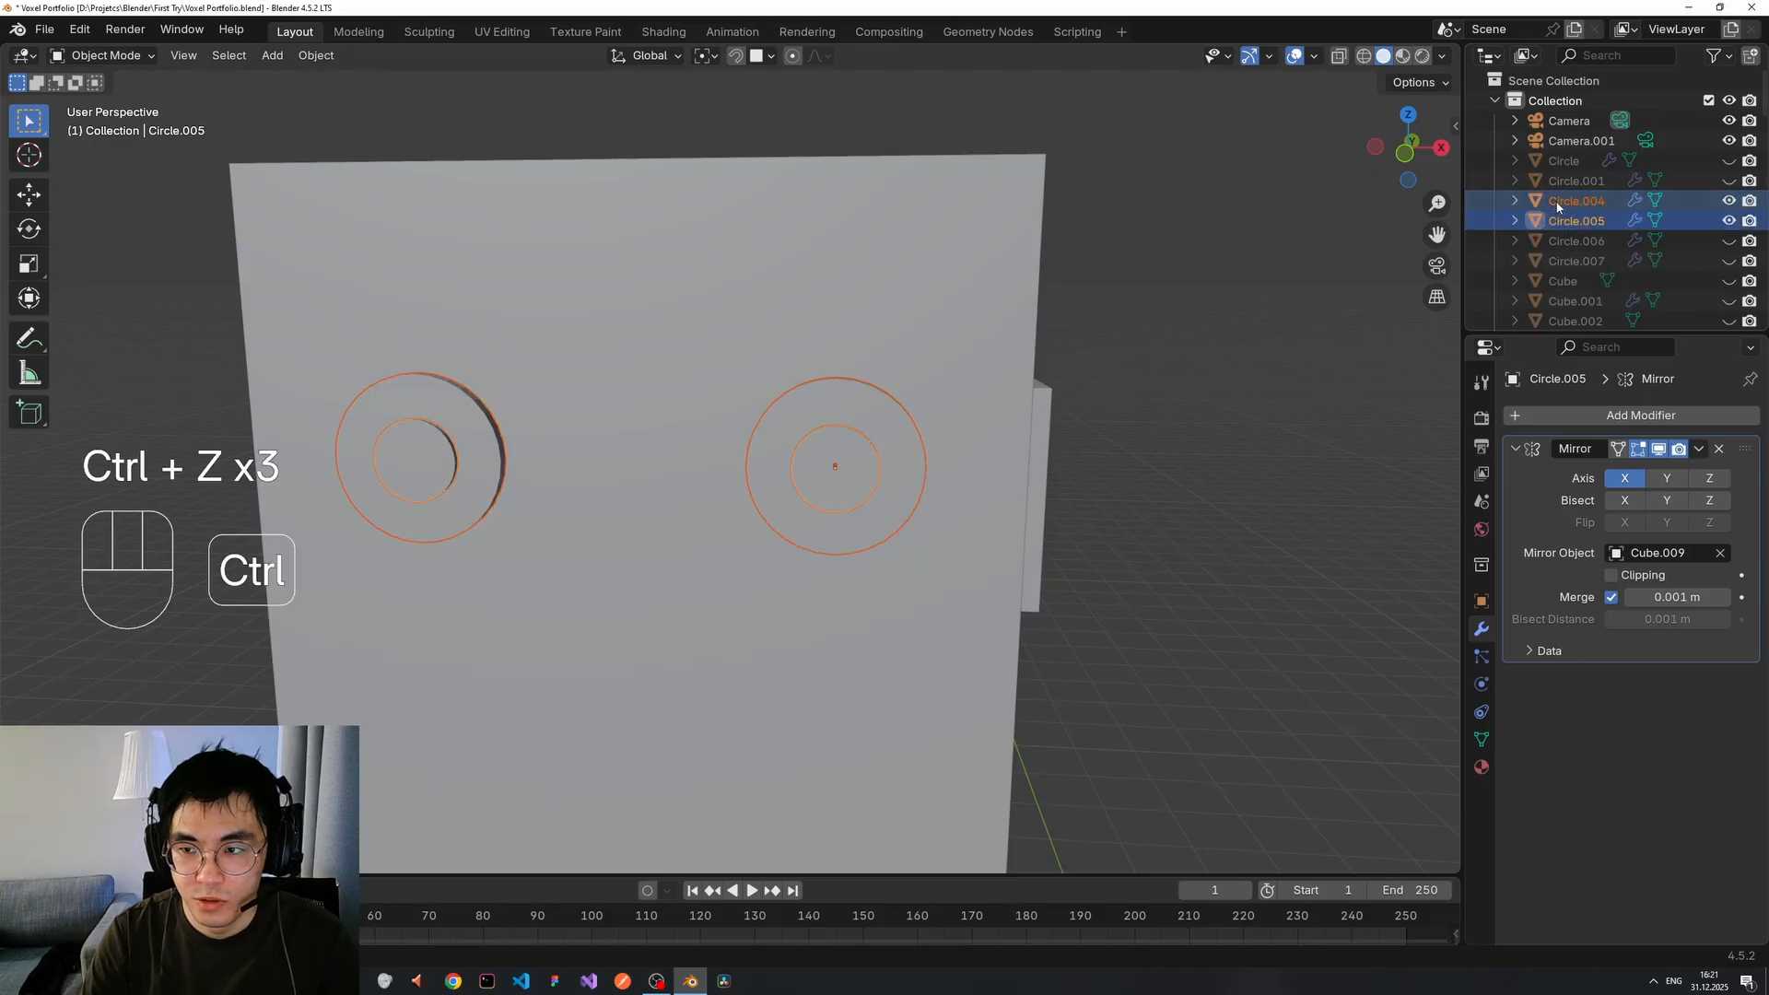
# Deselect the circles, frame the head front-on, and select the head cube Cube.009.
pyautogui.click(1293, 411)
pyautogui.scroll(-3, 1271, 396)
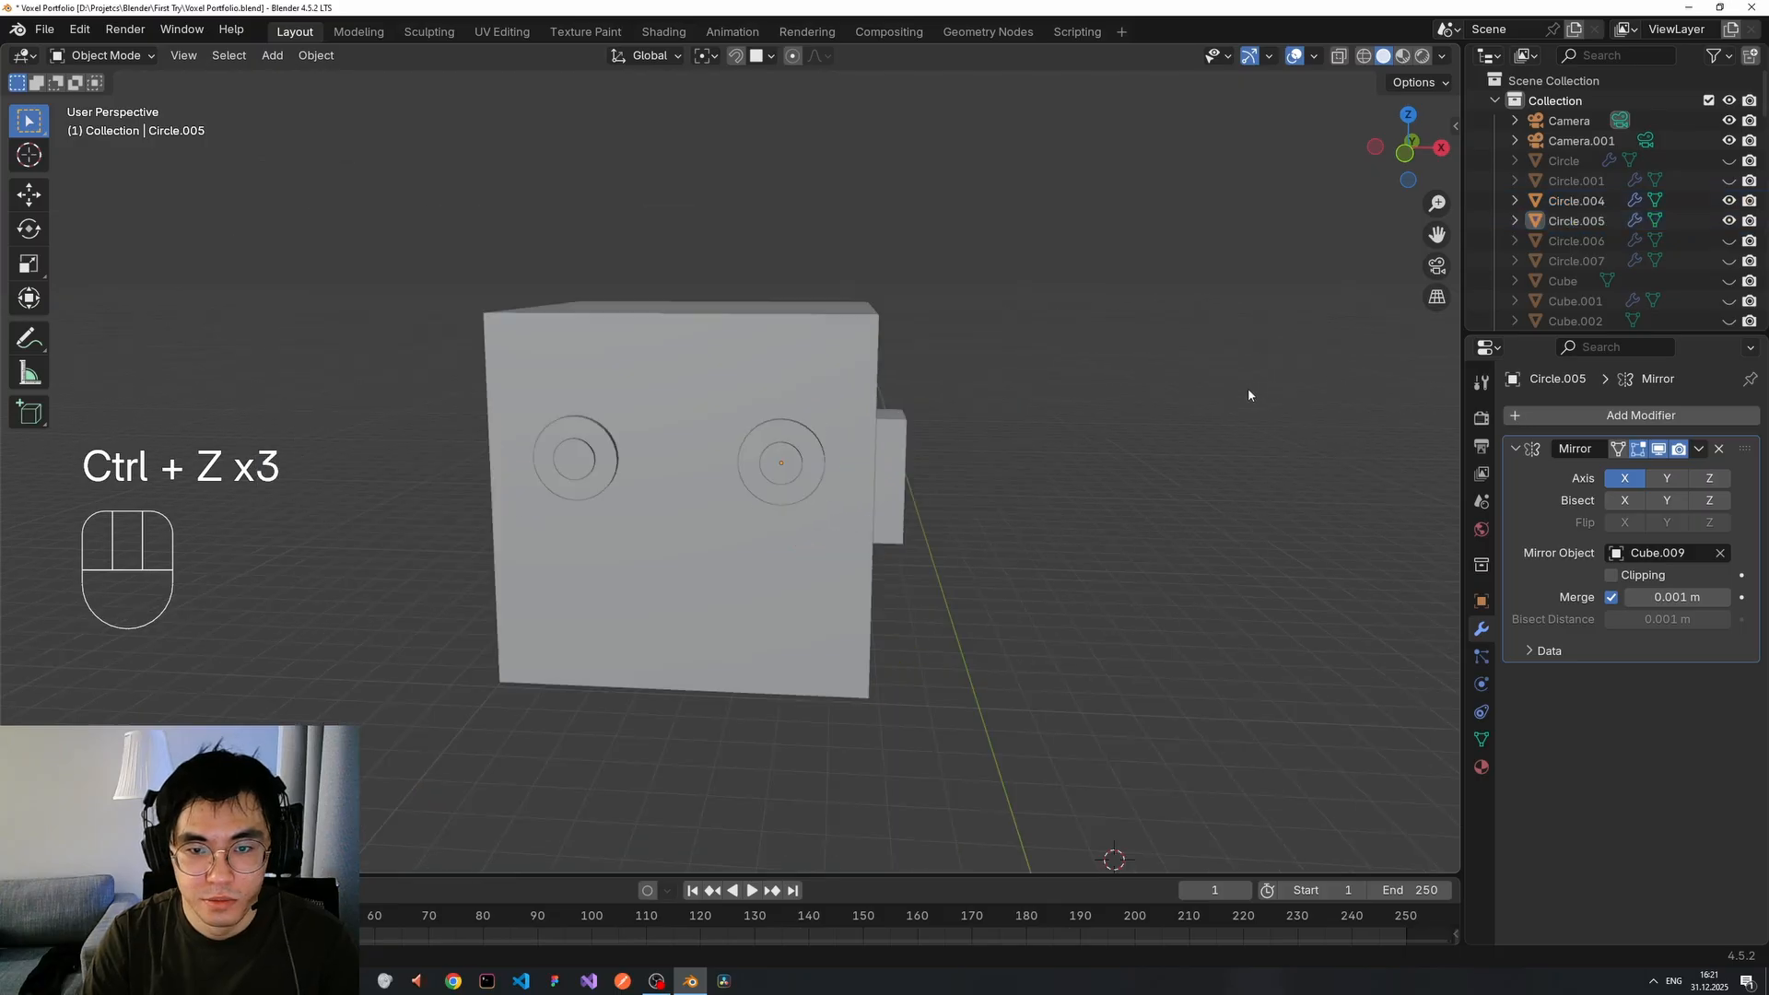
pyautogui.moveTo(1248, 389); pyautogui.dragTo(925, 429, button='middle')
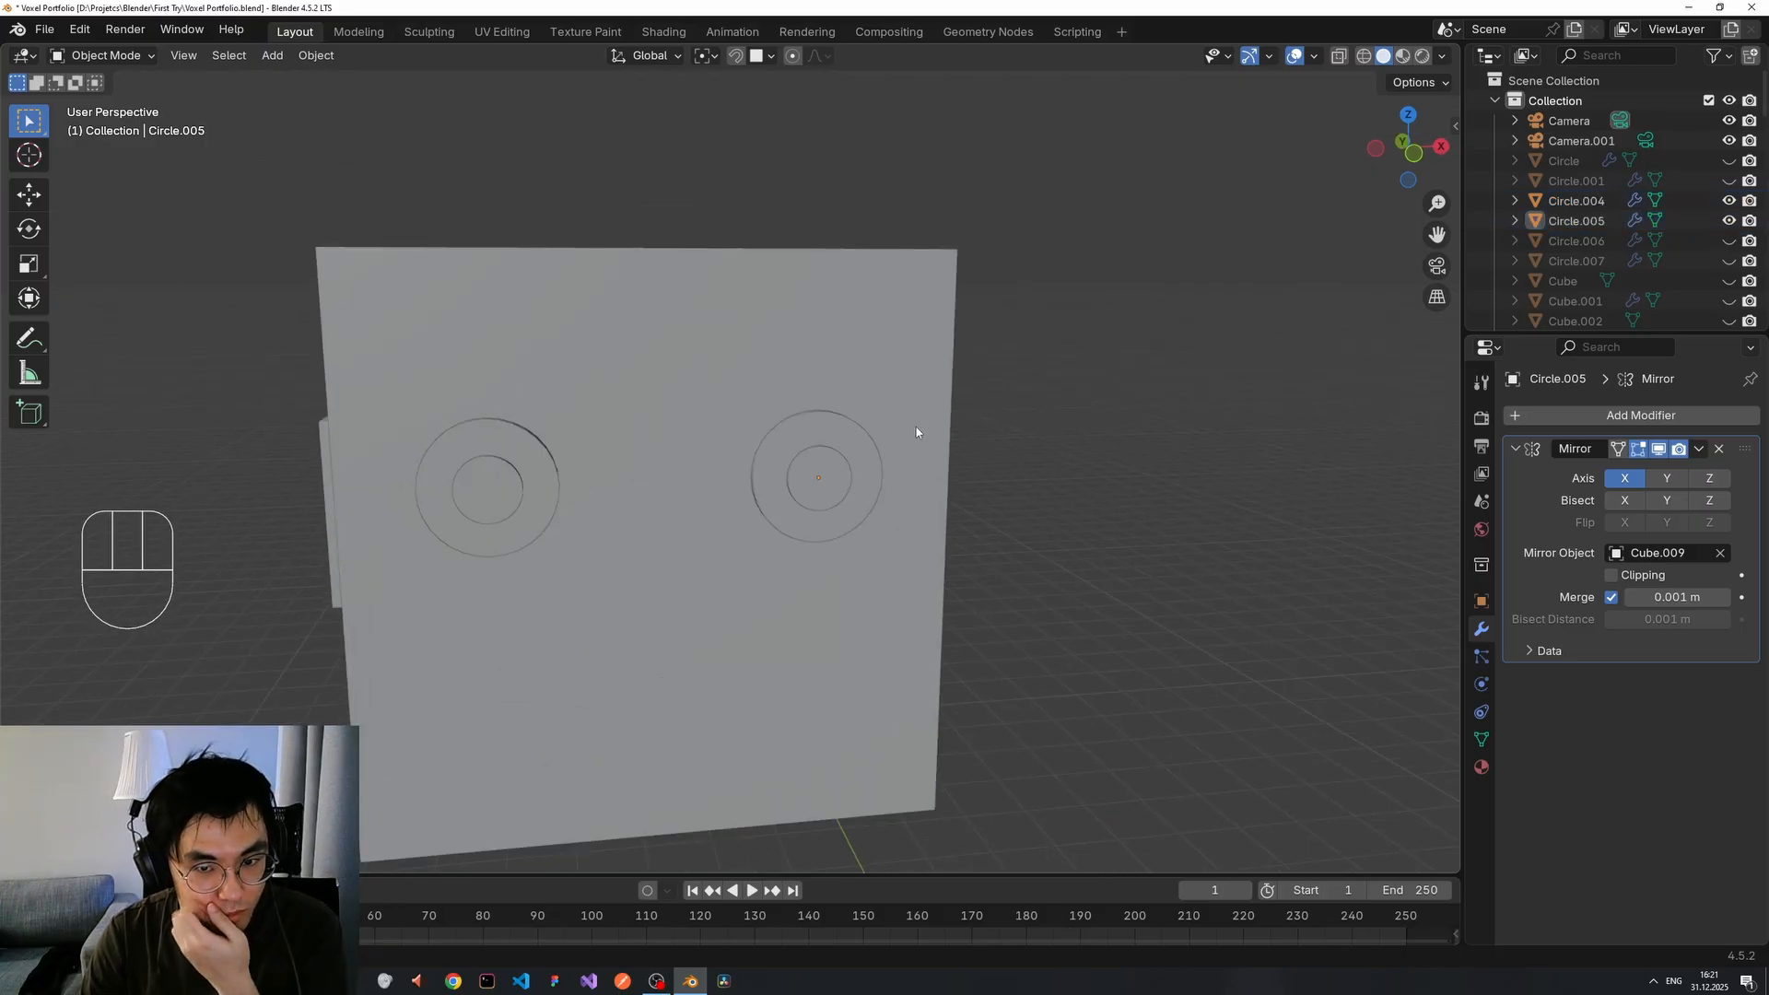
pyautogui.scroll(-1, 919, 426)
pyautogui.scroll(1, 918, 426)
pyautogui.scroll(-1, 917, 432)
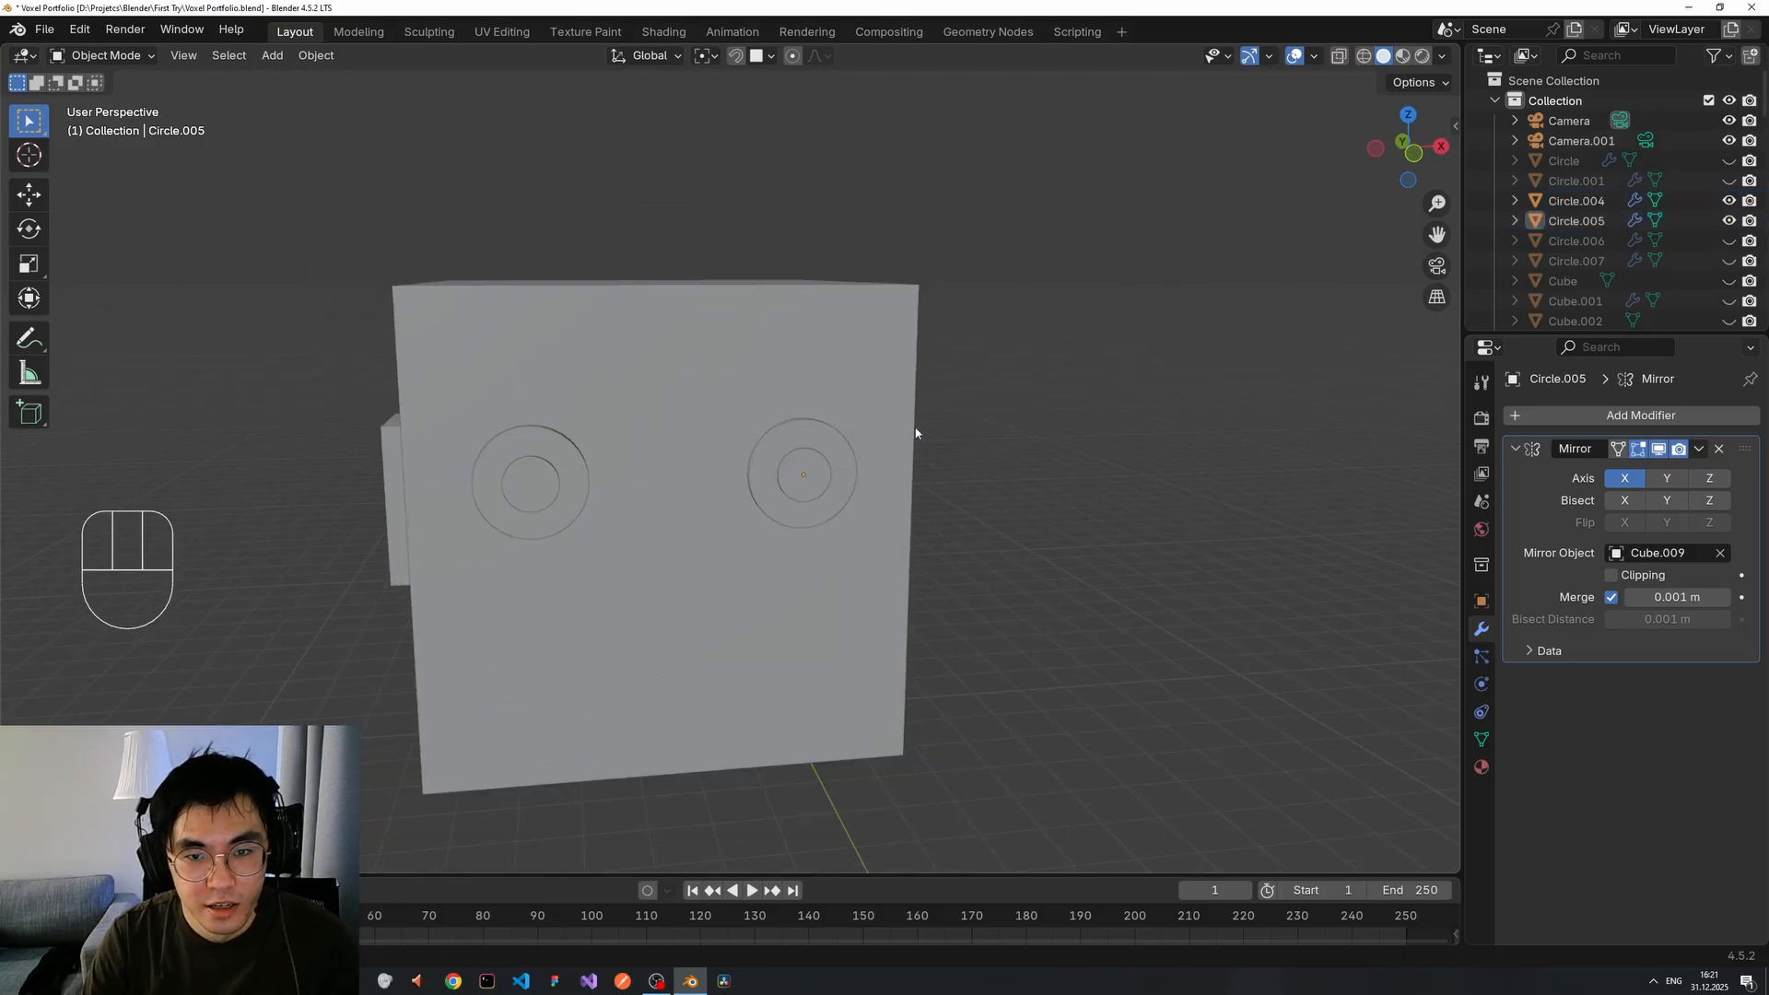
pyautogui.scroll(2, 903, 441)
pyautogui.scroll(-3, 869, 473)
pyautogui.scroll(1, 853, 470)
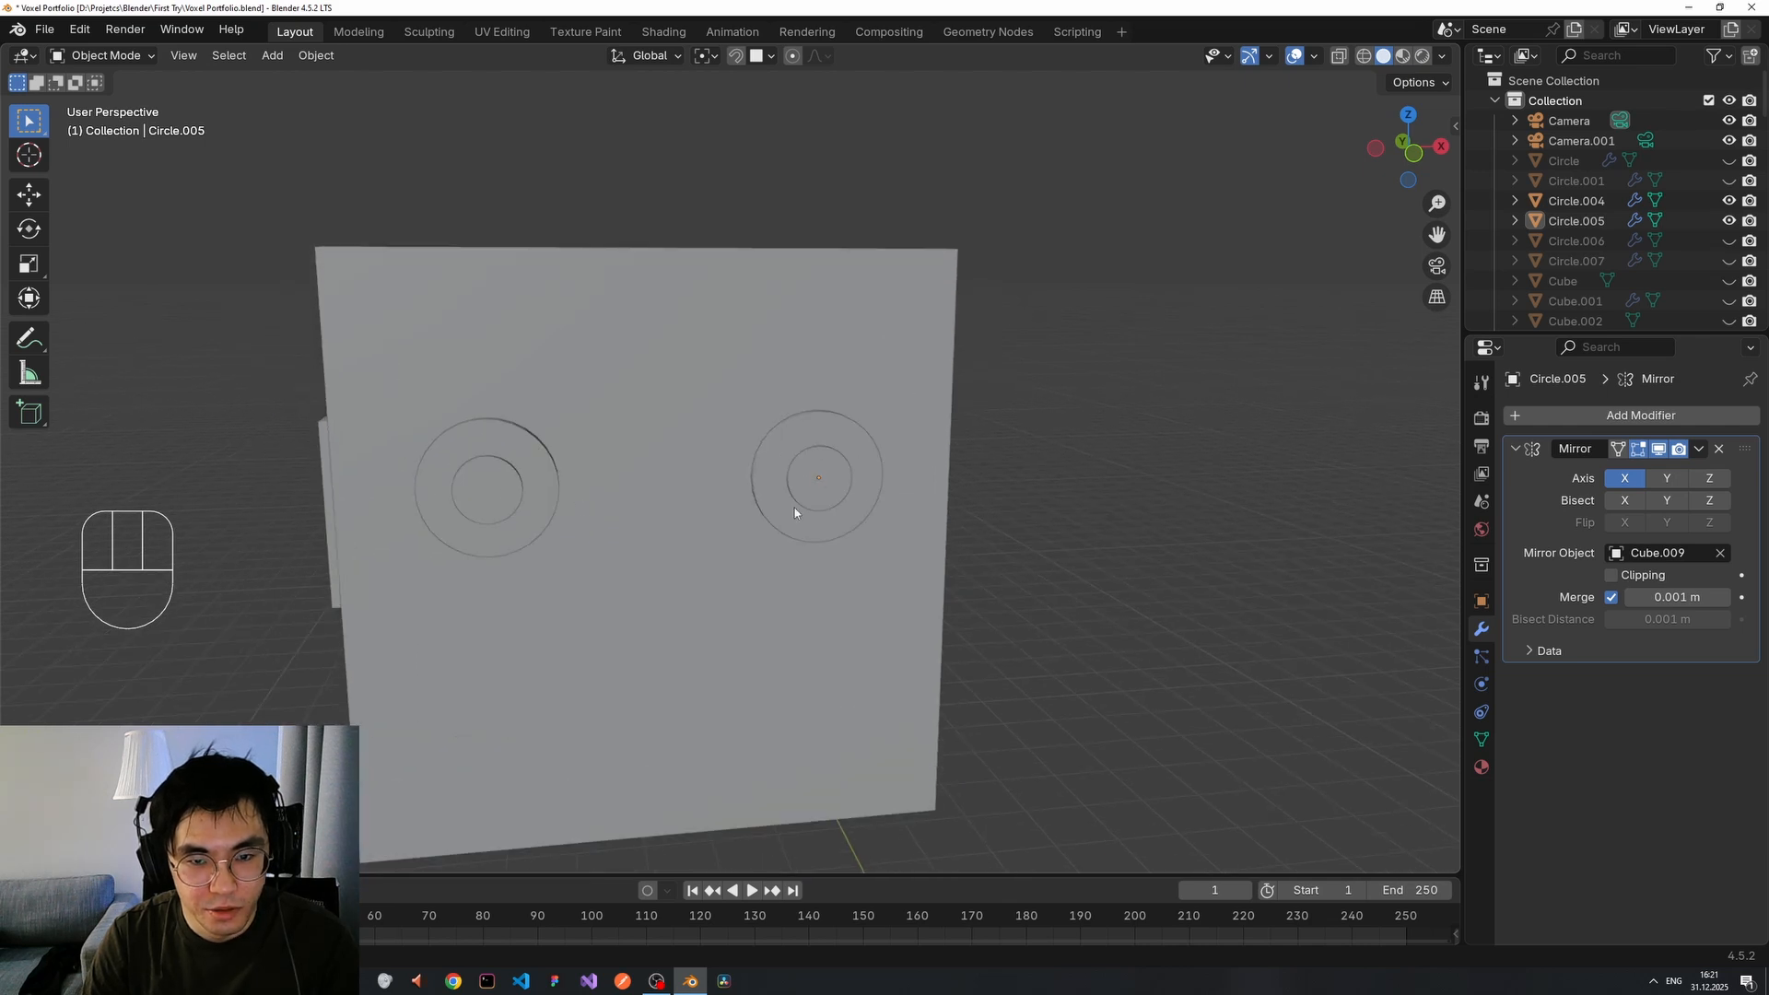
pyautogui.keyDown('shift'); pyautogui.moveTo(790, 506); pyautogui.dragTo(696, 410, button='middle'); pyautogui.keyUp('shift')
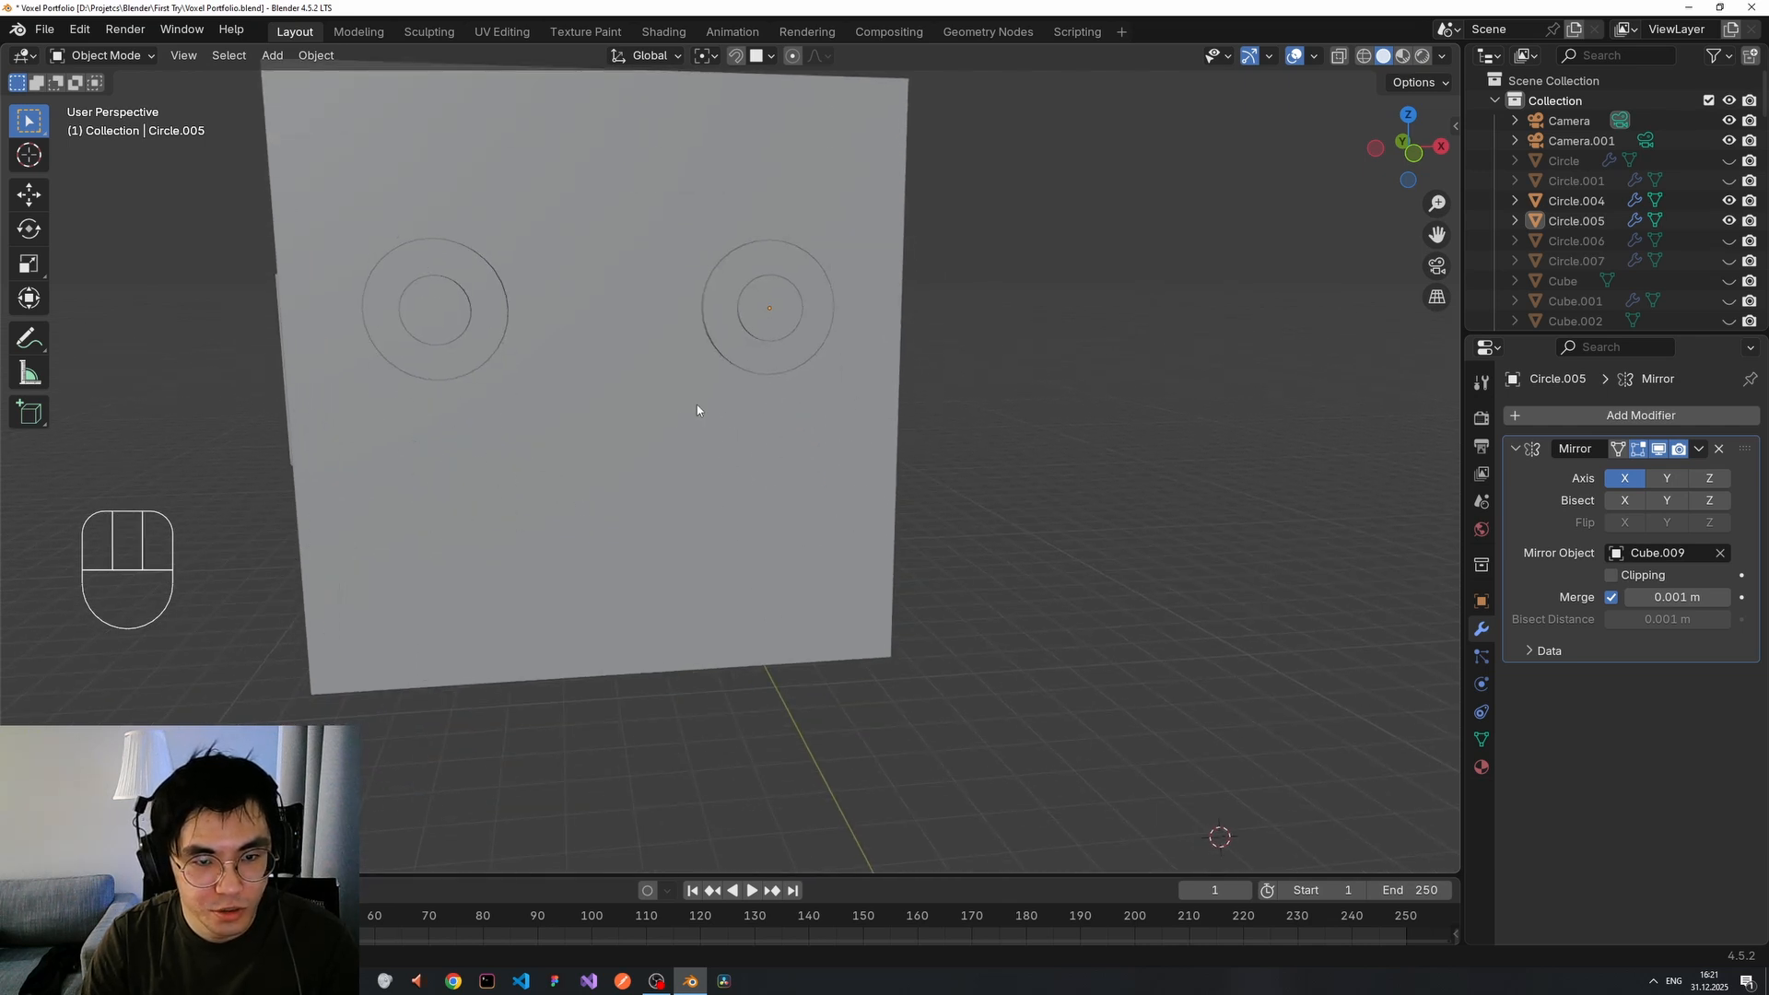
pyautogui.click(565, 552)
pyautogui.scroll(-2, 583, 526)
# Duplicate the cube's front face into a separate plate object with its origin centred.
pyautogui.press('Tab')
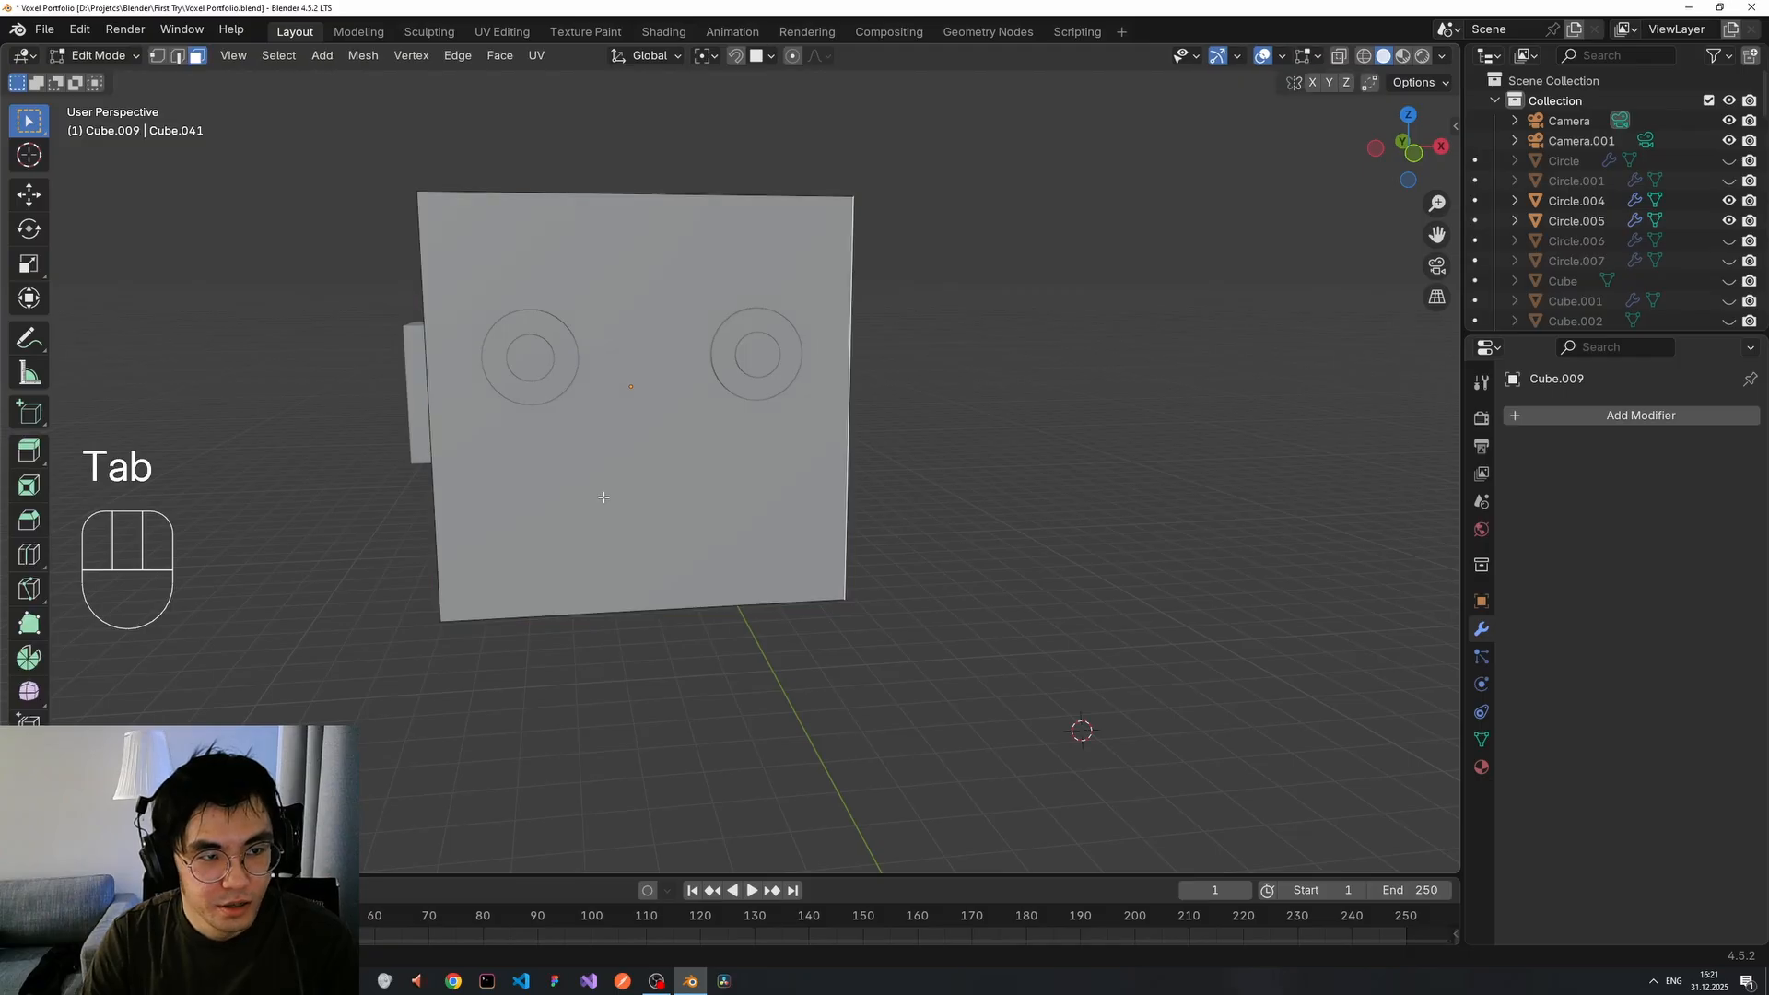
pyautogui.click(642, 487)
pyautogui.hotkey('shift', 'd')
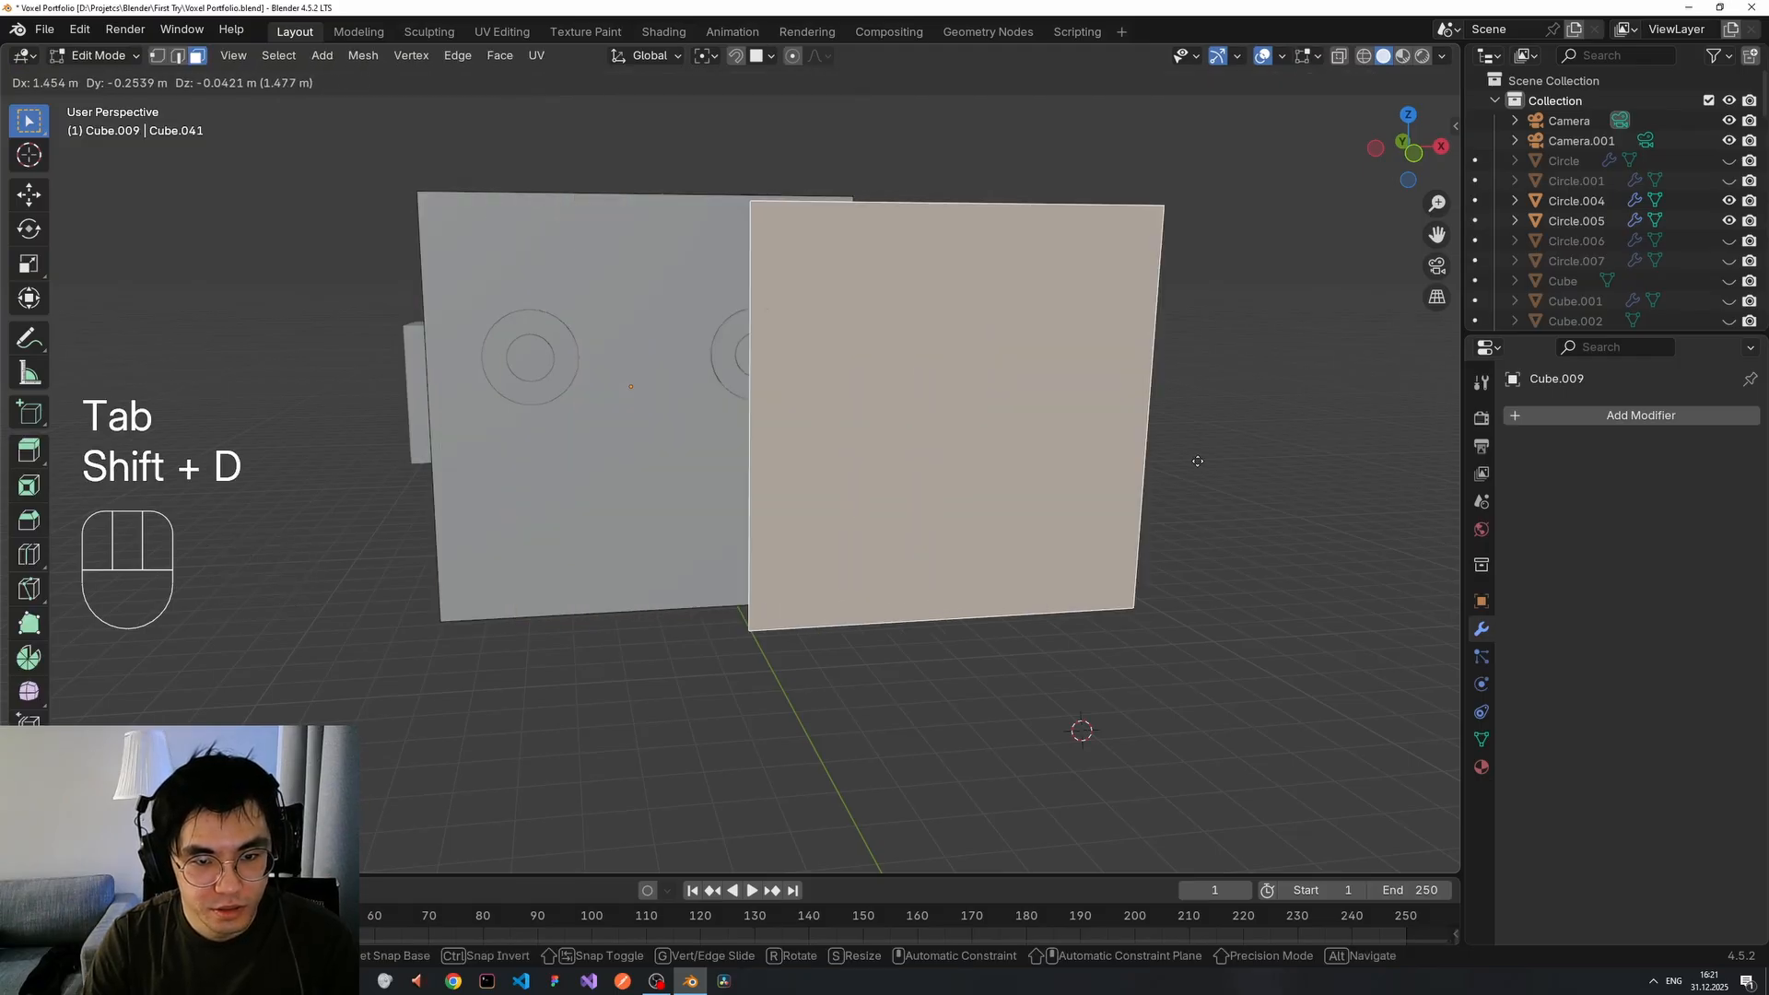
pyautogui.rightClick(1195, 460)
pyautogui.press('p')
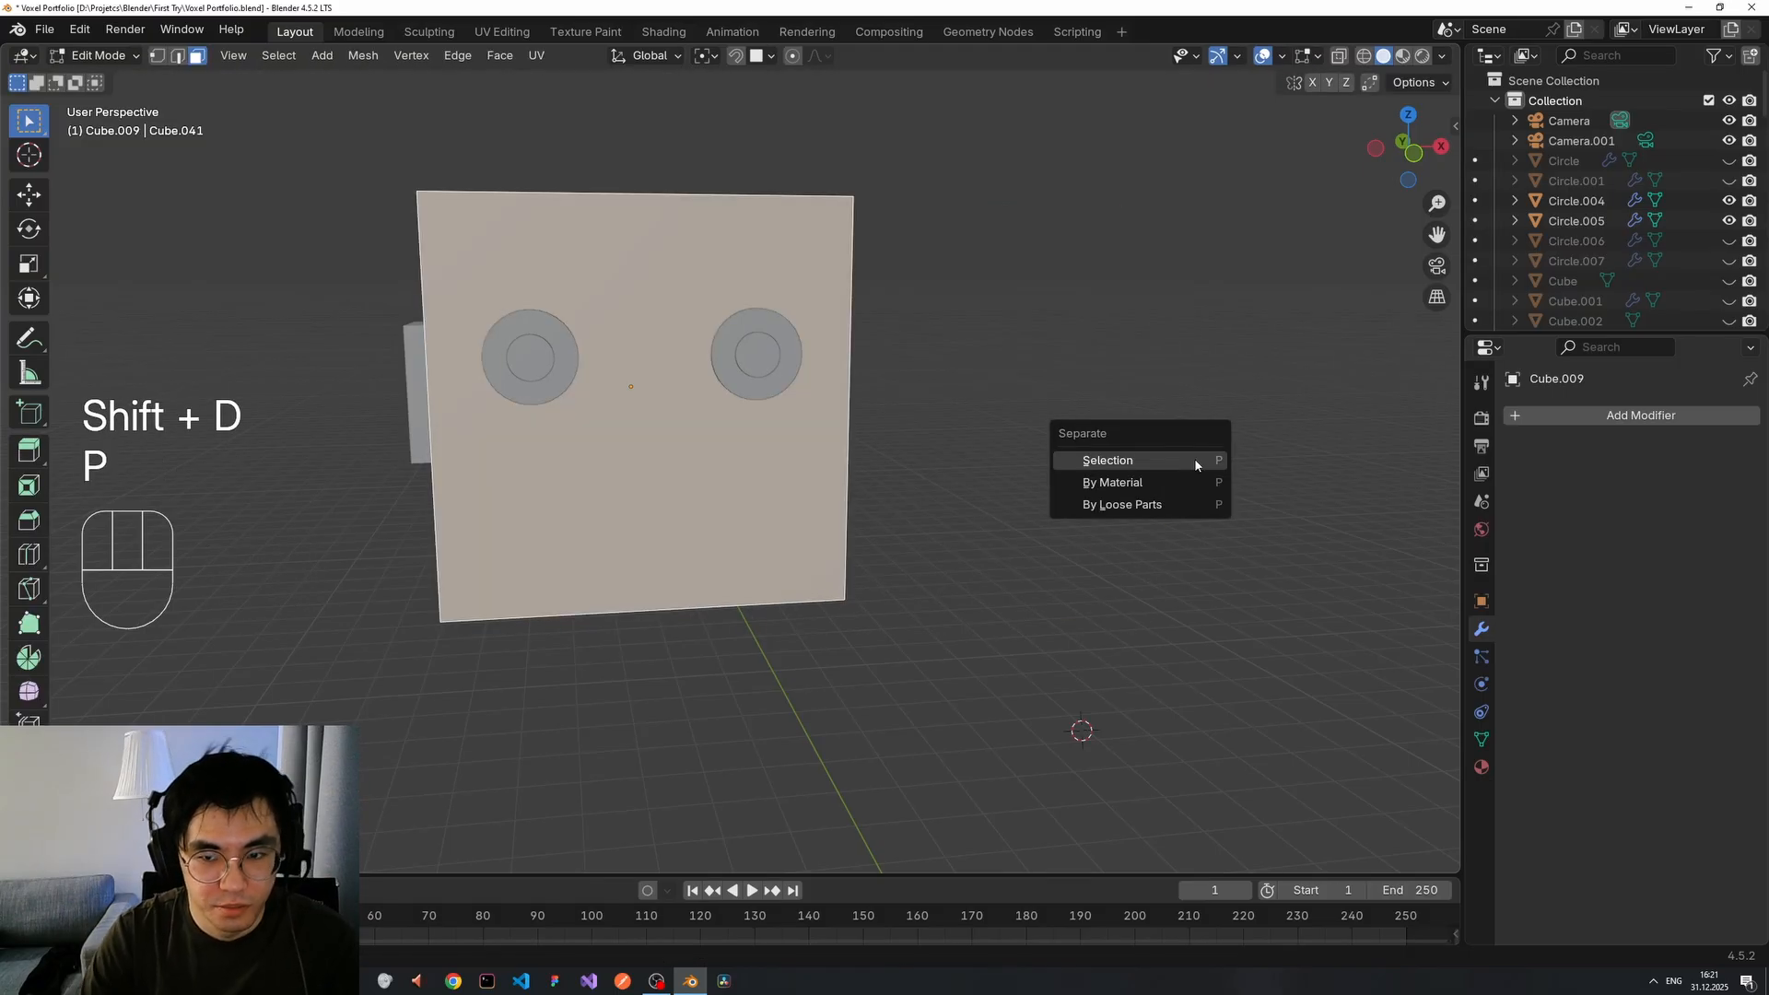
pyautogui.click(1137, 461)
pyautogui.press('Tab')
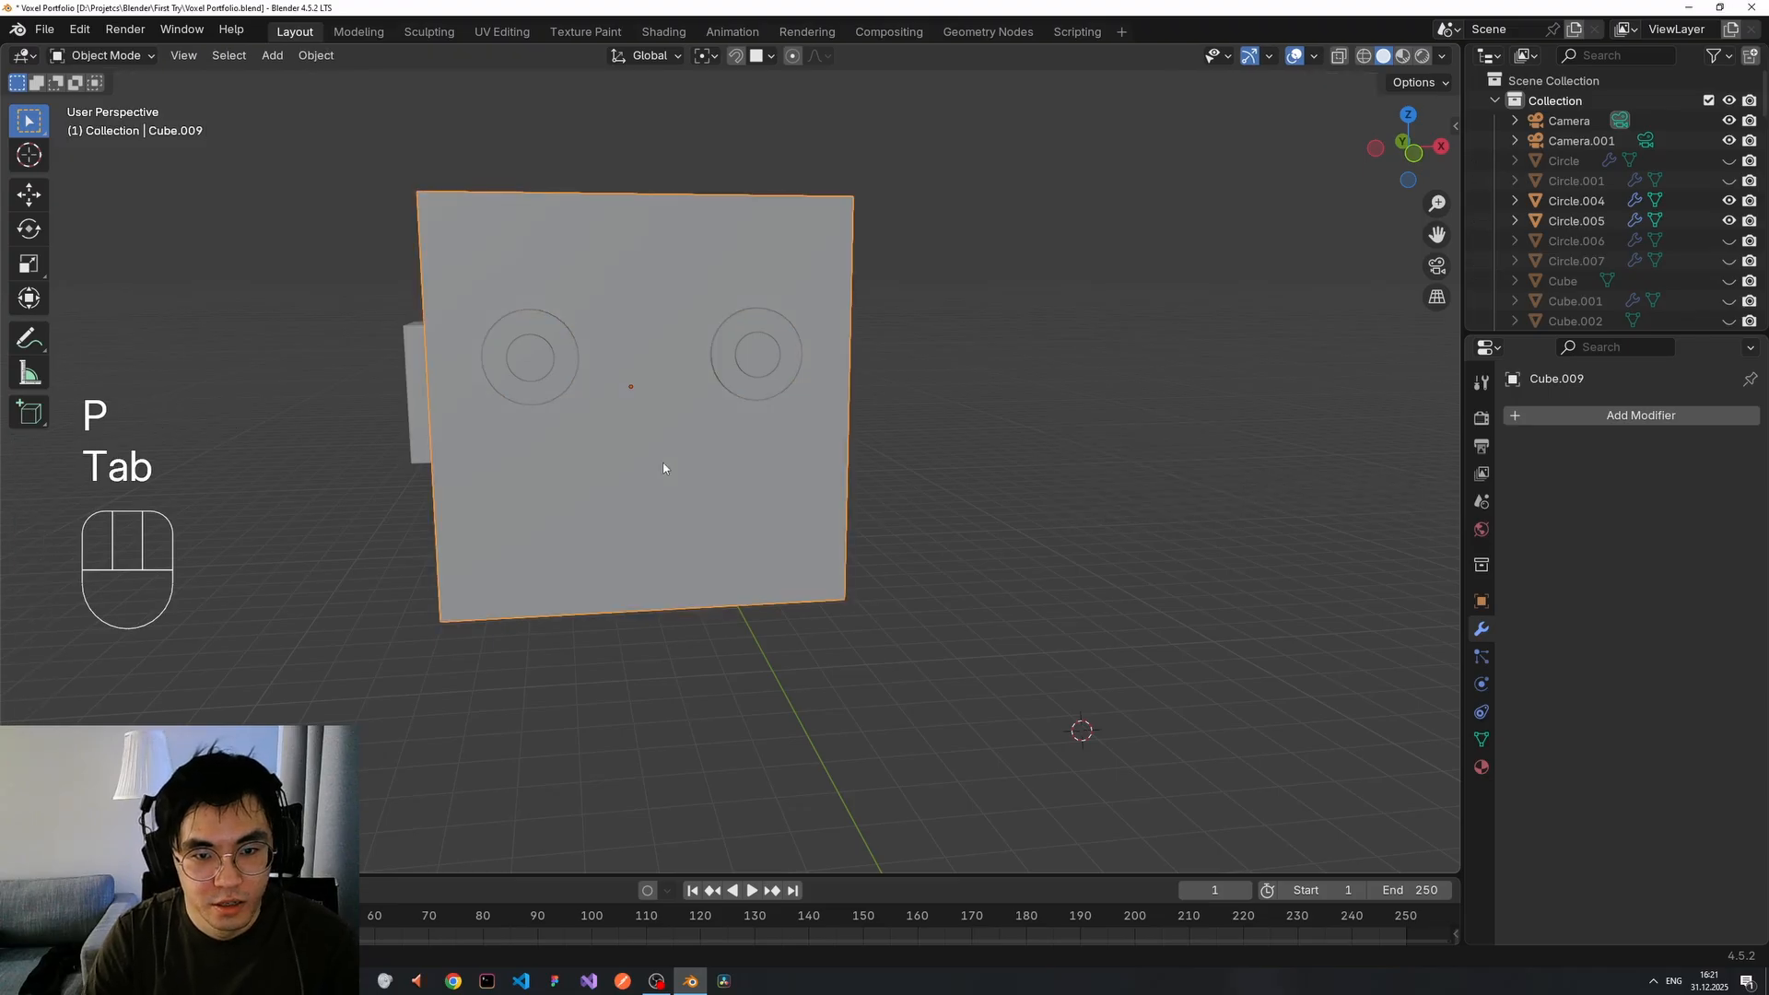
pyautogui.rightClick(663, 468)
pyautogui.moveTo(663, 464)
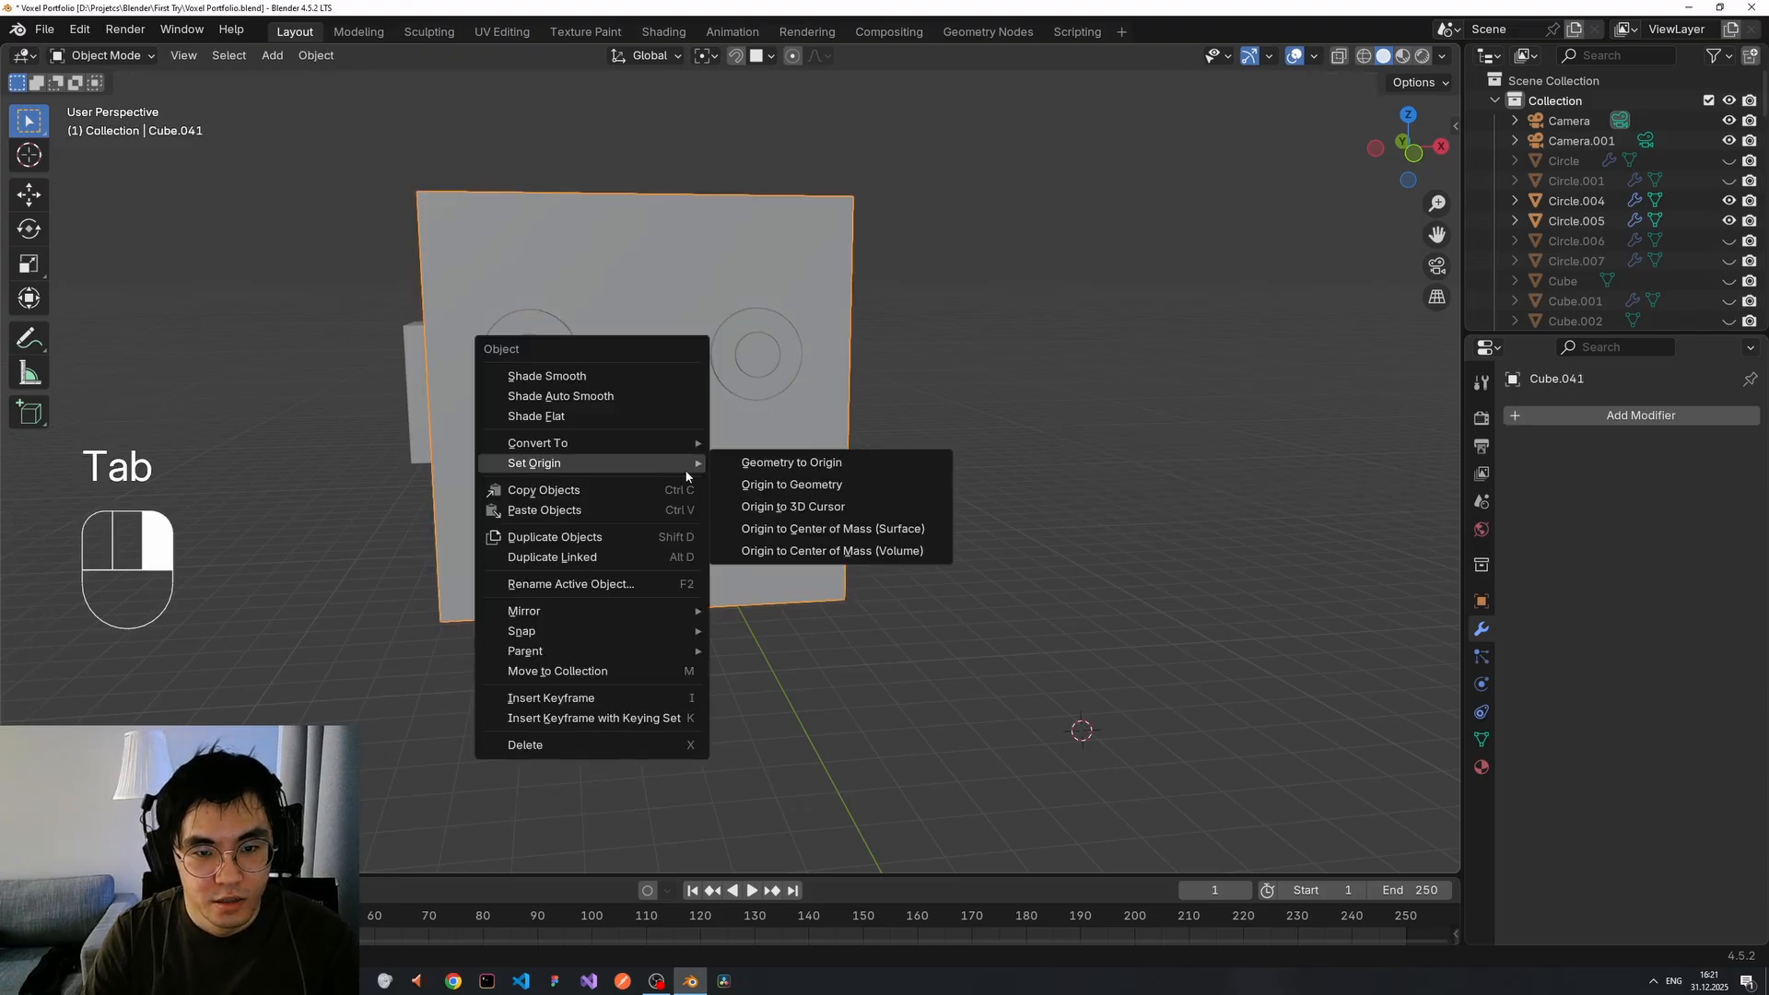
pyautogui.click(801, 493)
# Shrink the new plate and move it down to where the mouth goes.
pyautogui.press('s')
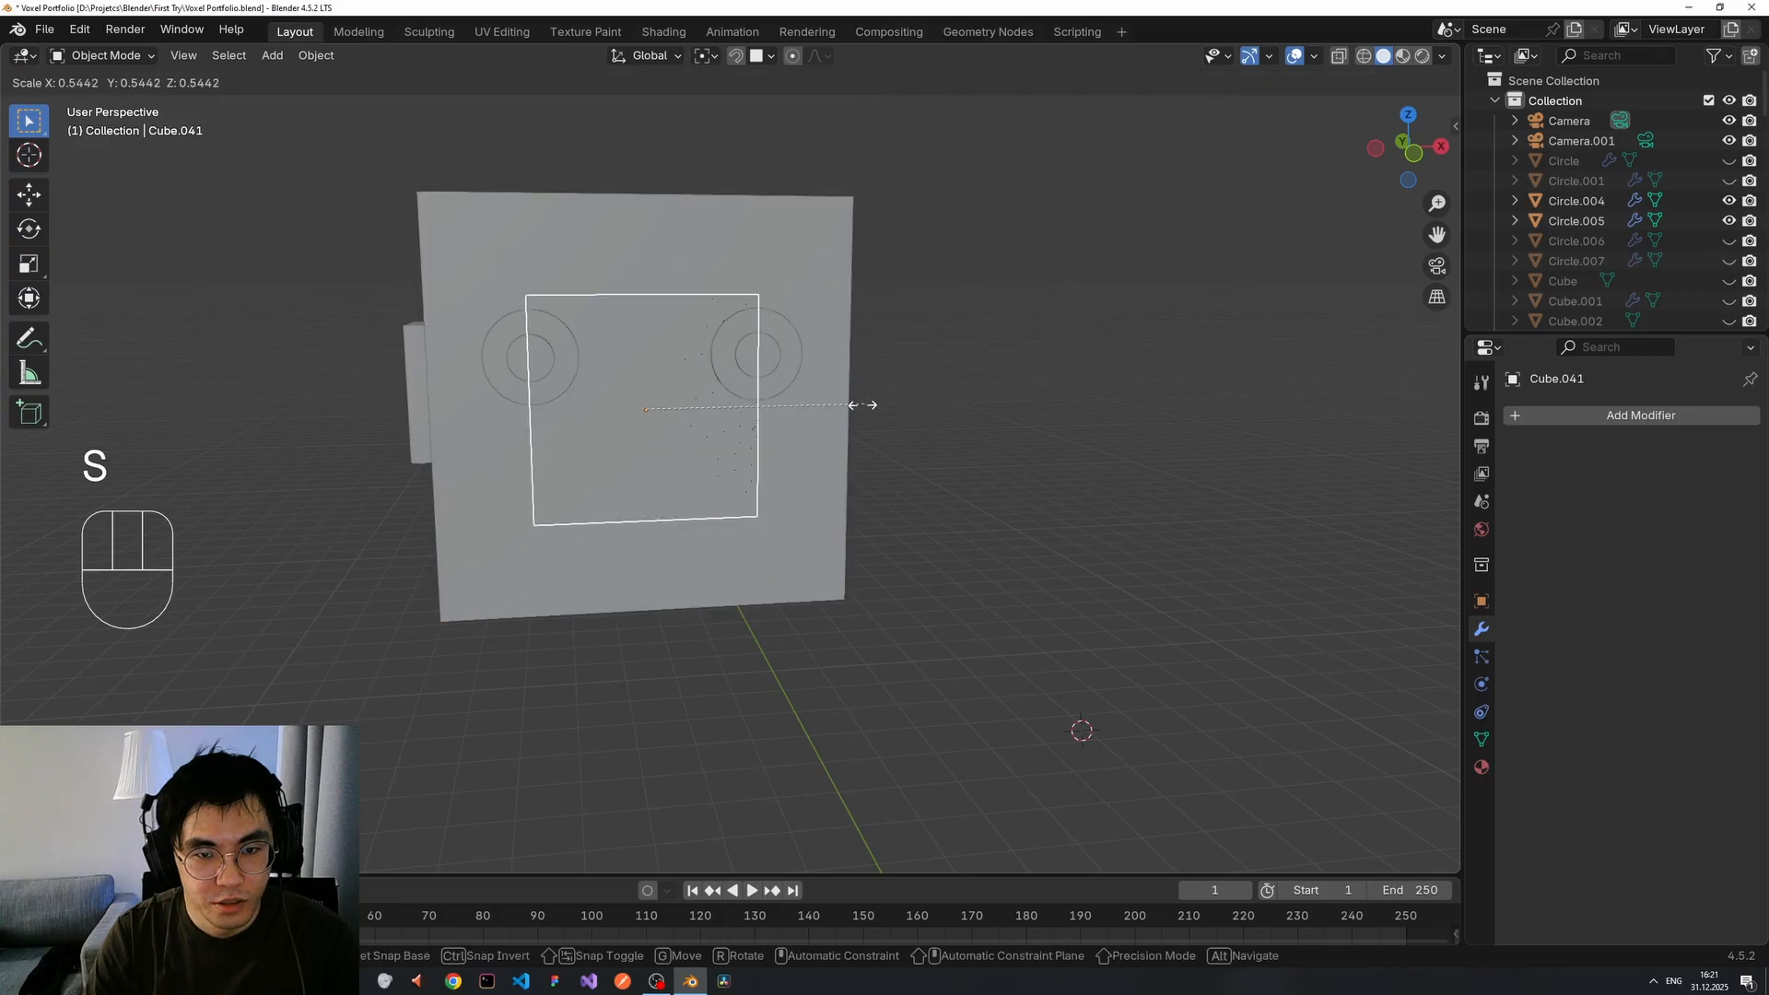
pyautogui.click(789, 424)
pyautogui.press('g')
pyautogui.press('z')
pyautogui.click(654, 512)
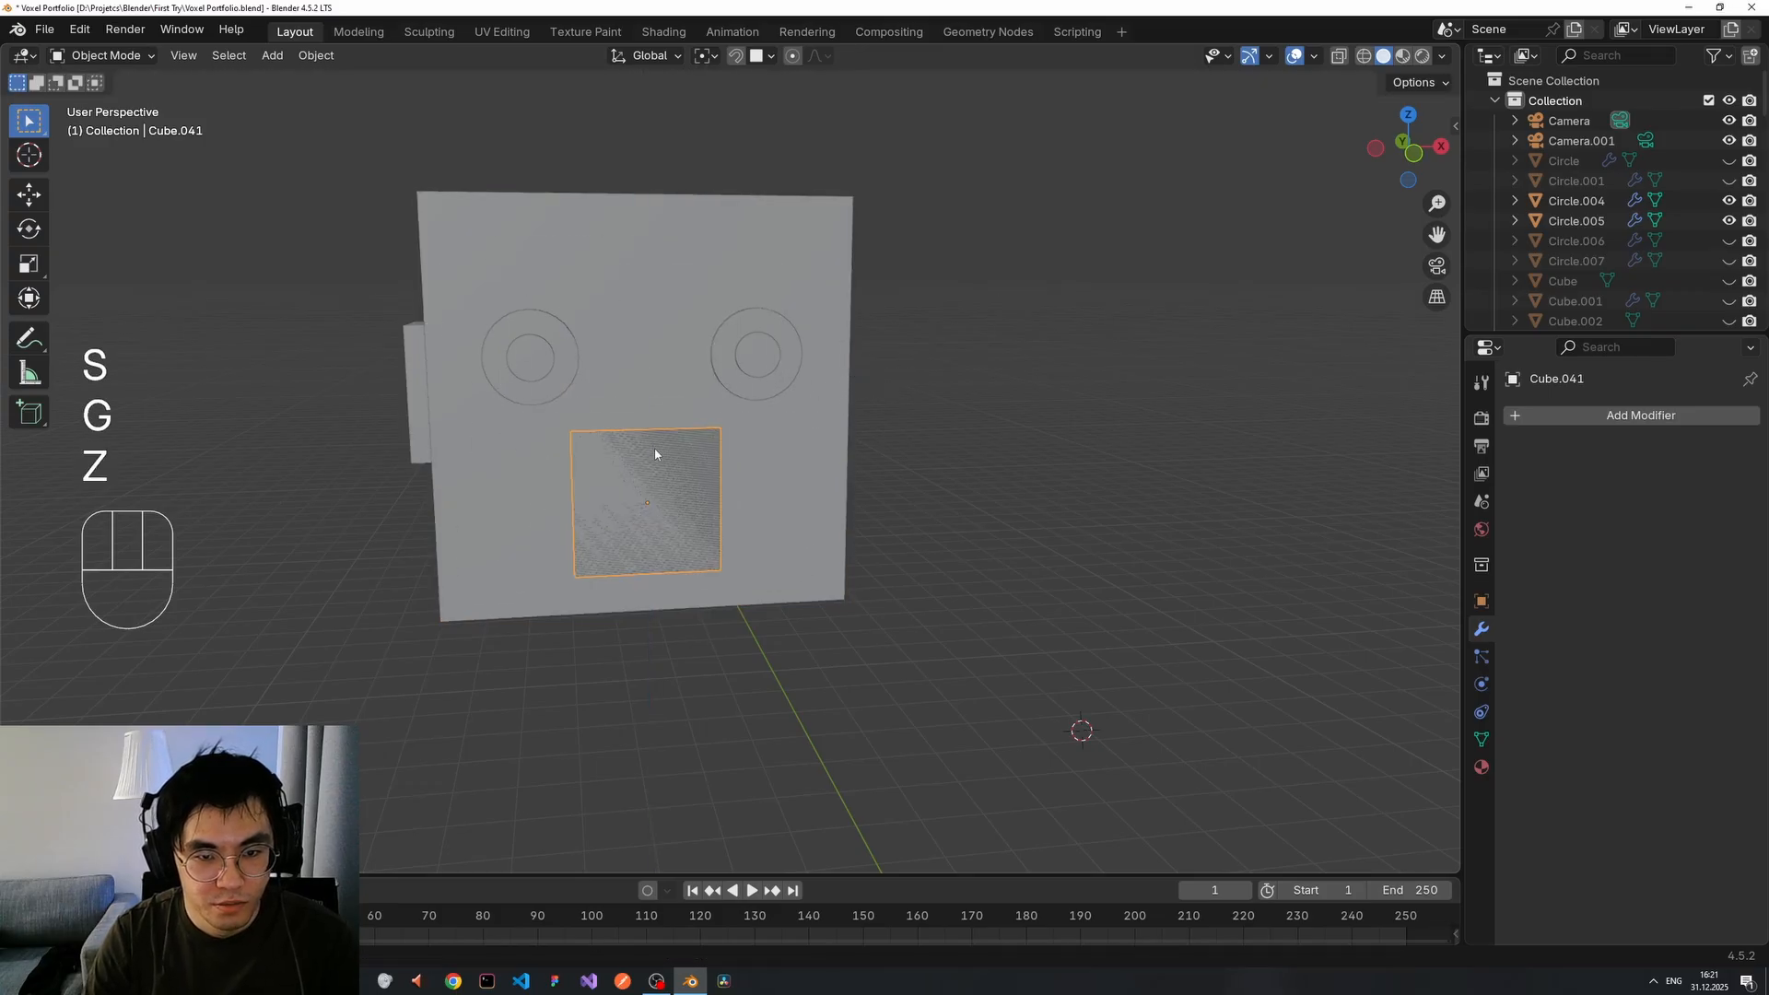
# Flatten the mouth plate along Z into a thin slit and lower it below the eyes.
pyautogui.press('s')
pyautogui.press('x')
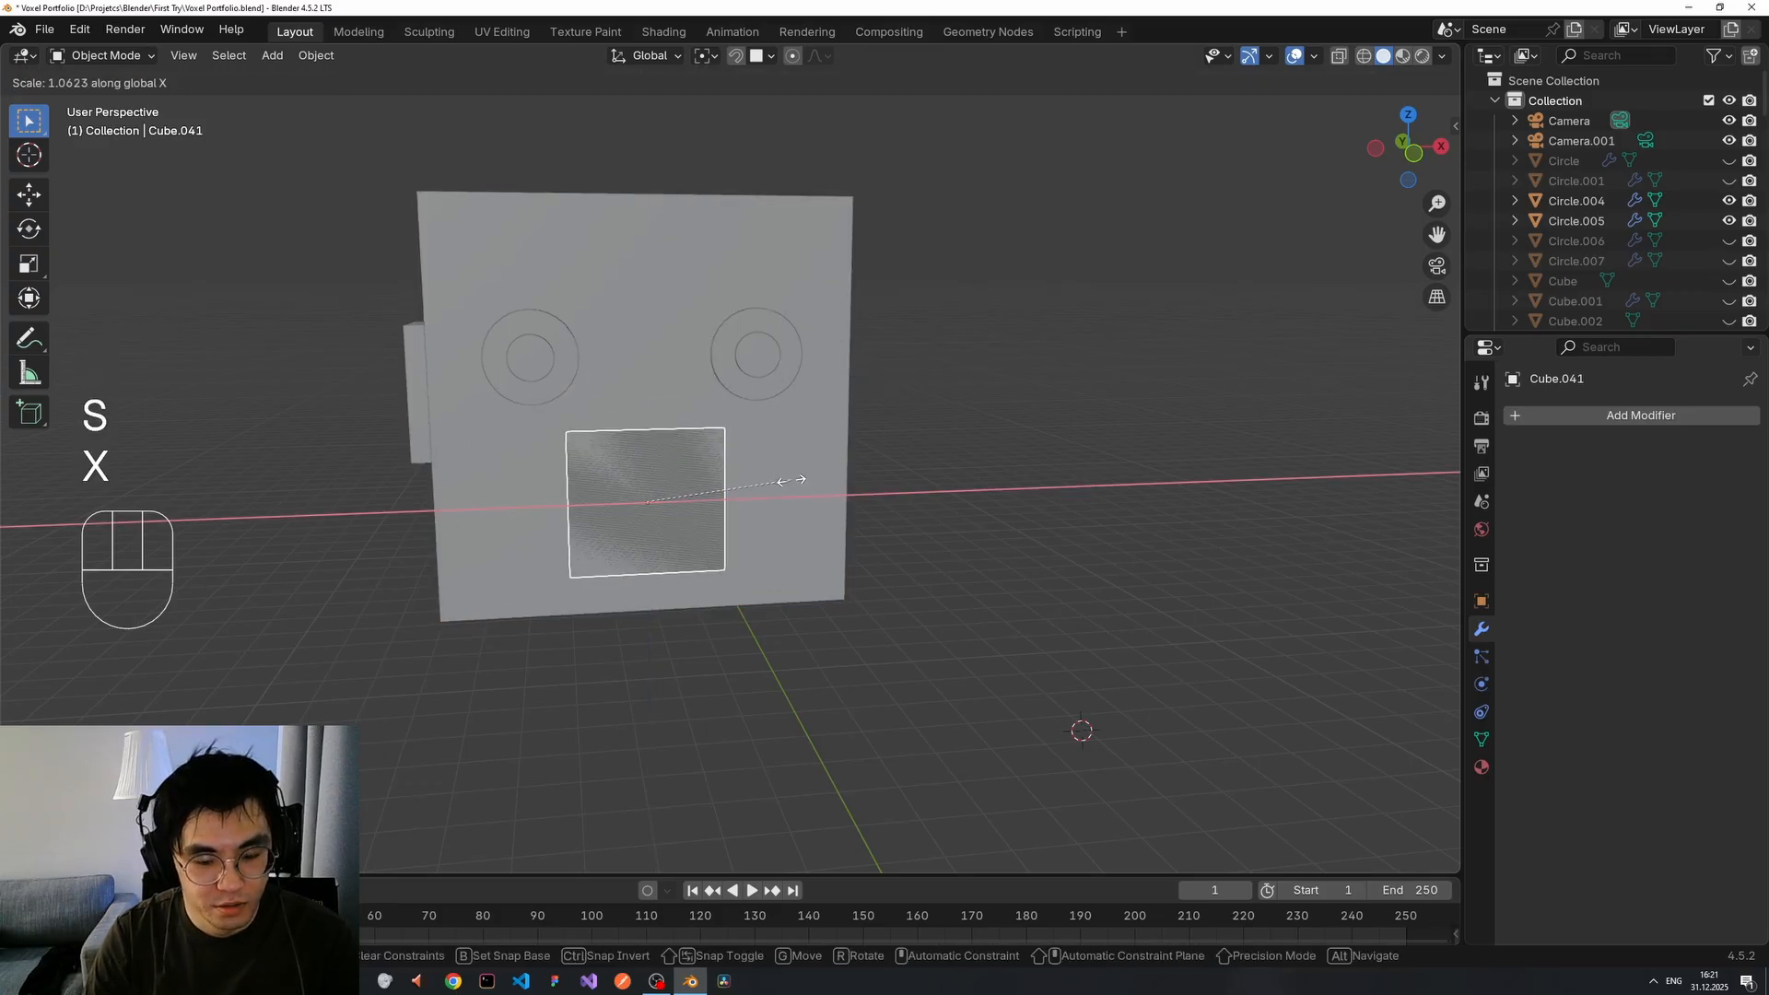
pyautogui.press('y')
pyautogui.press('z')
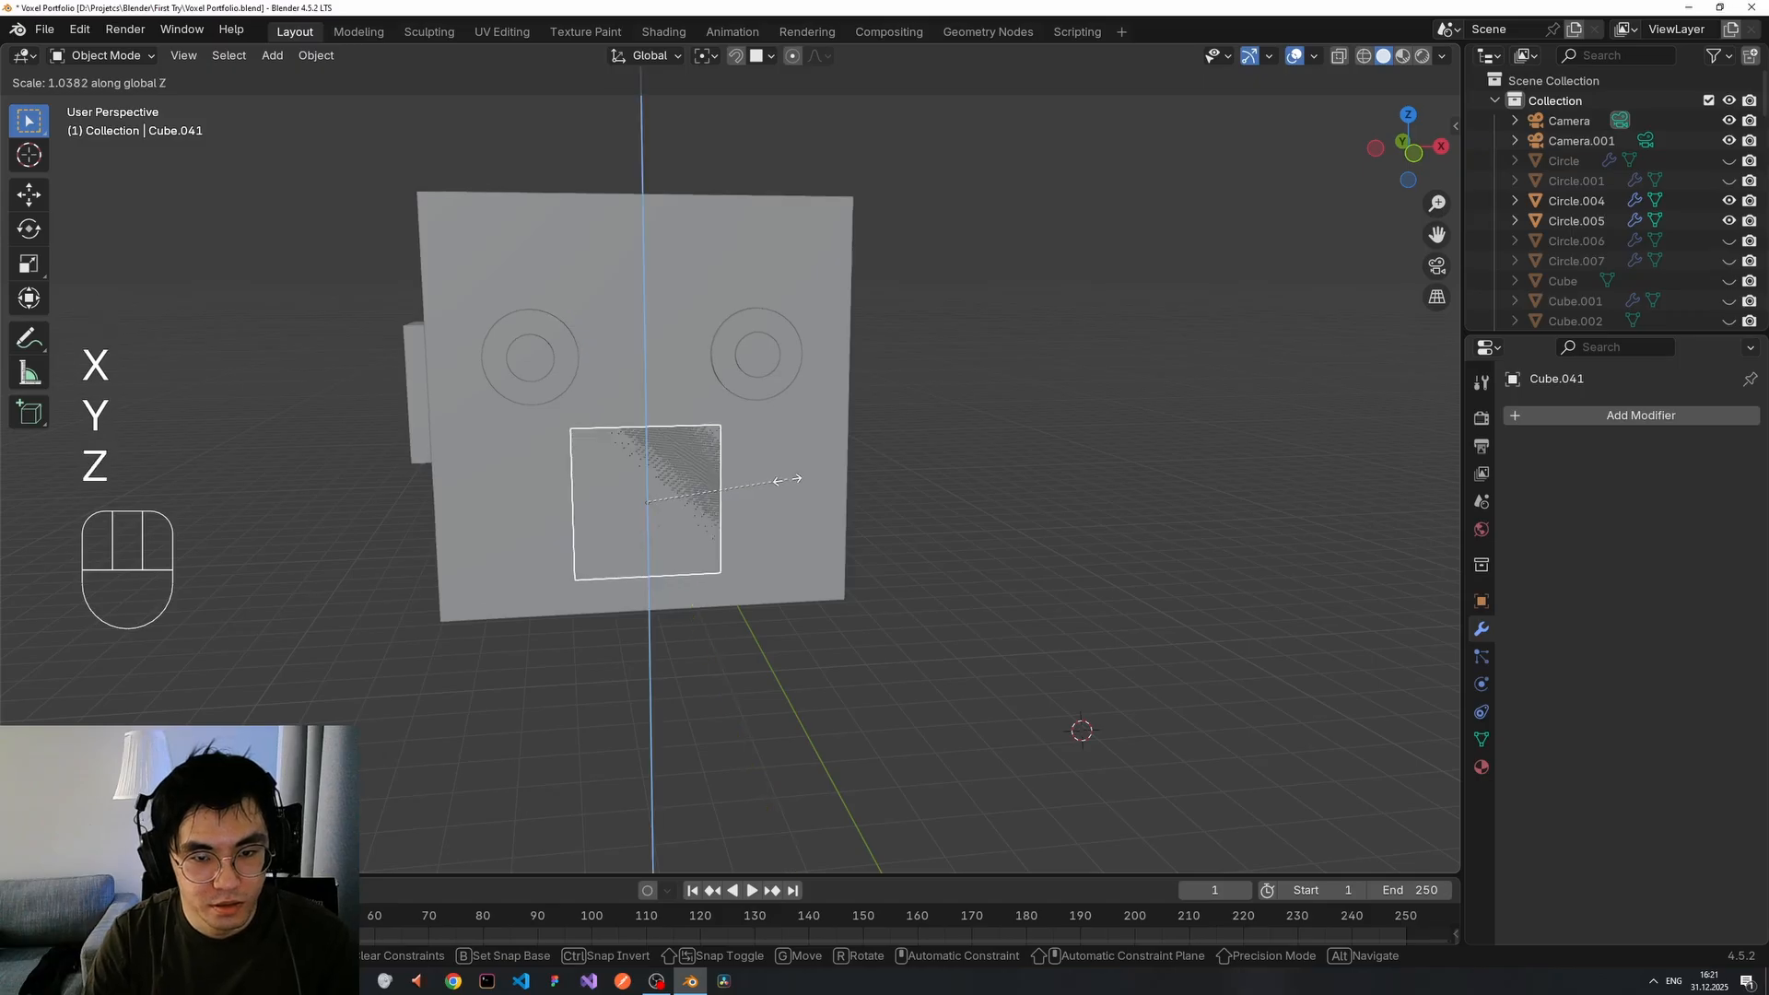
pyautogui.click(676, 492)
pyautogui.press('g')
pyautogui.press('z')
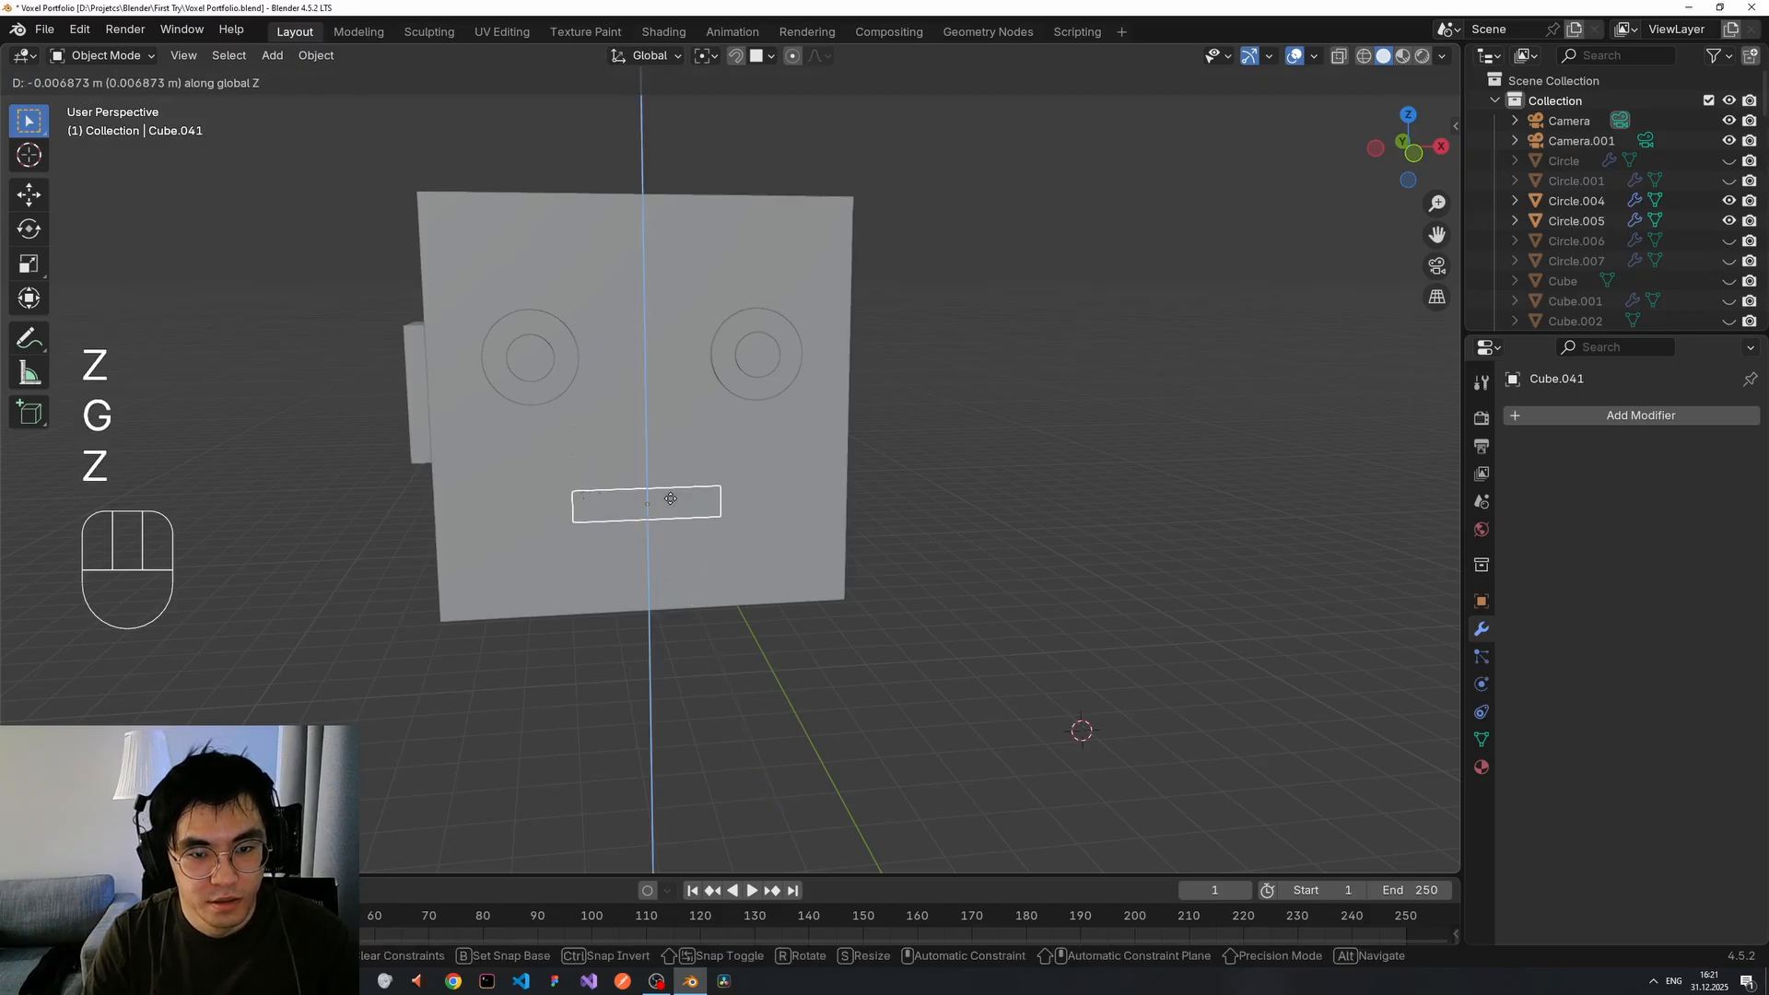
pyautogui.click(772, 531)
pyautogui.moveTo(772, 531); pyautogui.dragTo(758, 525, button='middle')
pyautogui.click(888, 537)
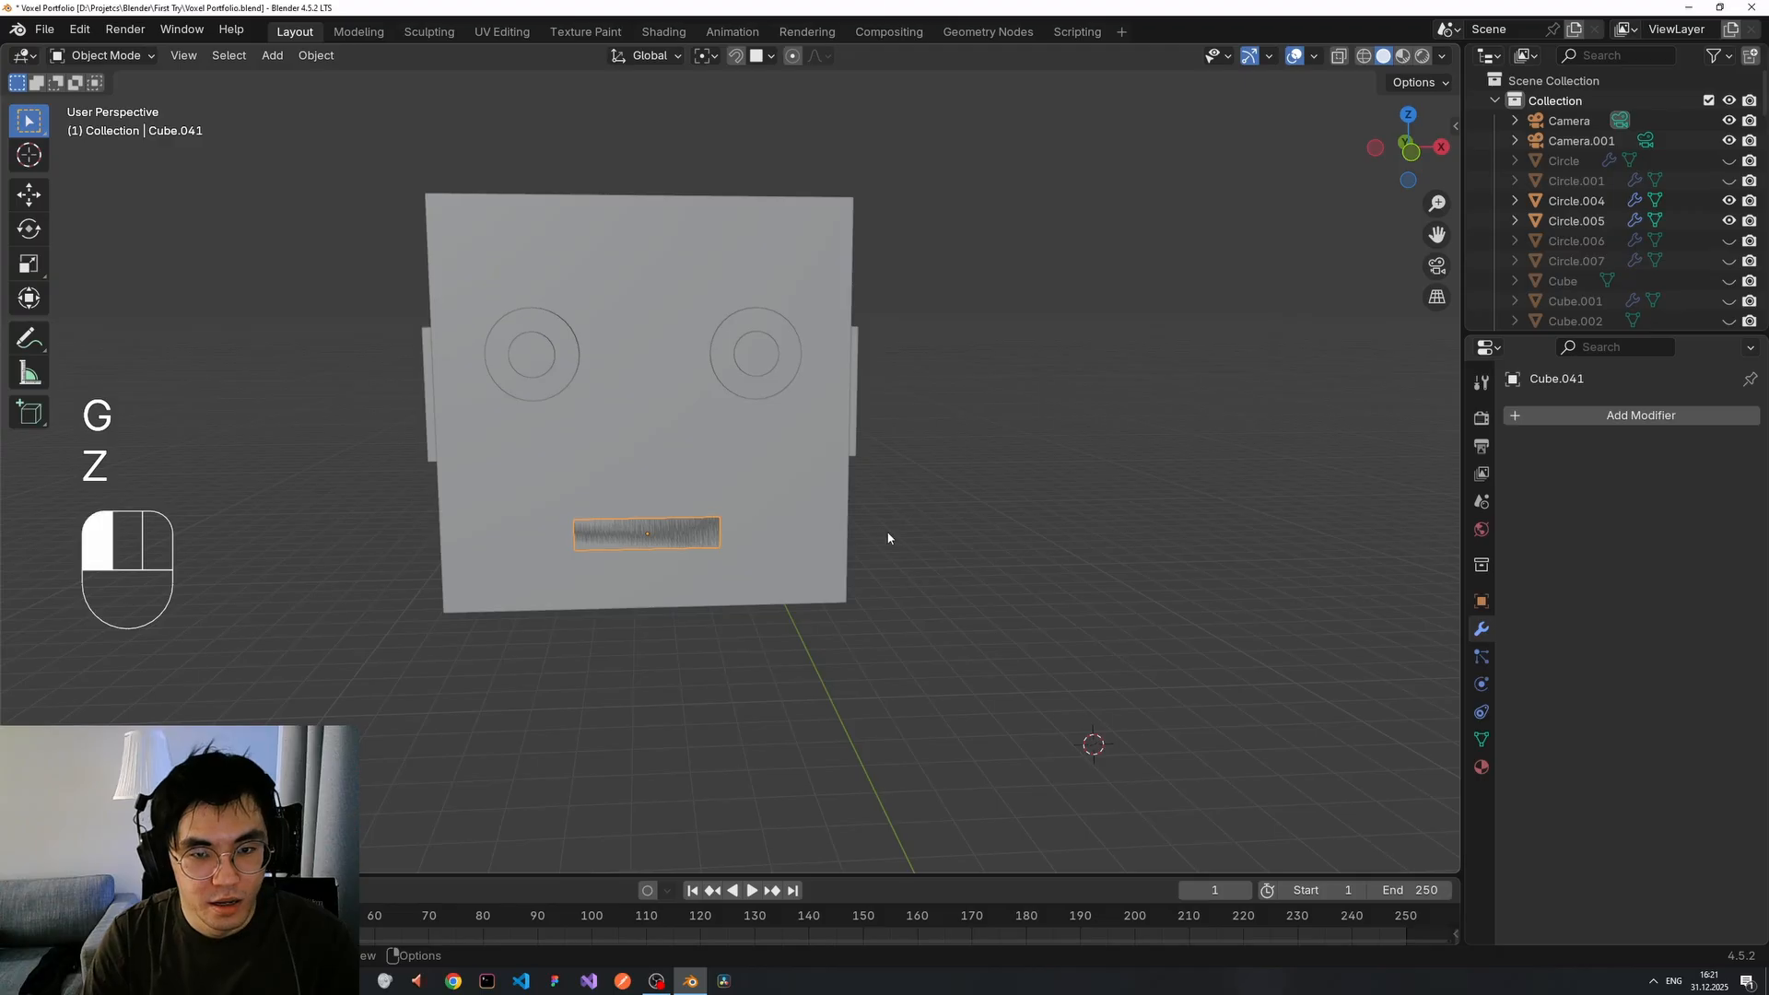
pyautogui.moveTo(580, 608)
pyautogui.mouseDown(button='middle')
pyautogui.moveTo(630, 585)
pyautogui.moveTo(557, 593)
pyautogui.mouseUp(button='middle')
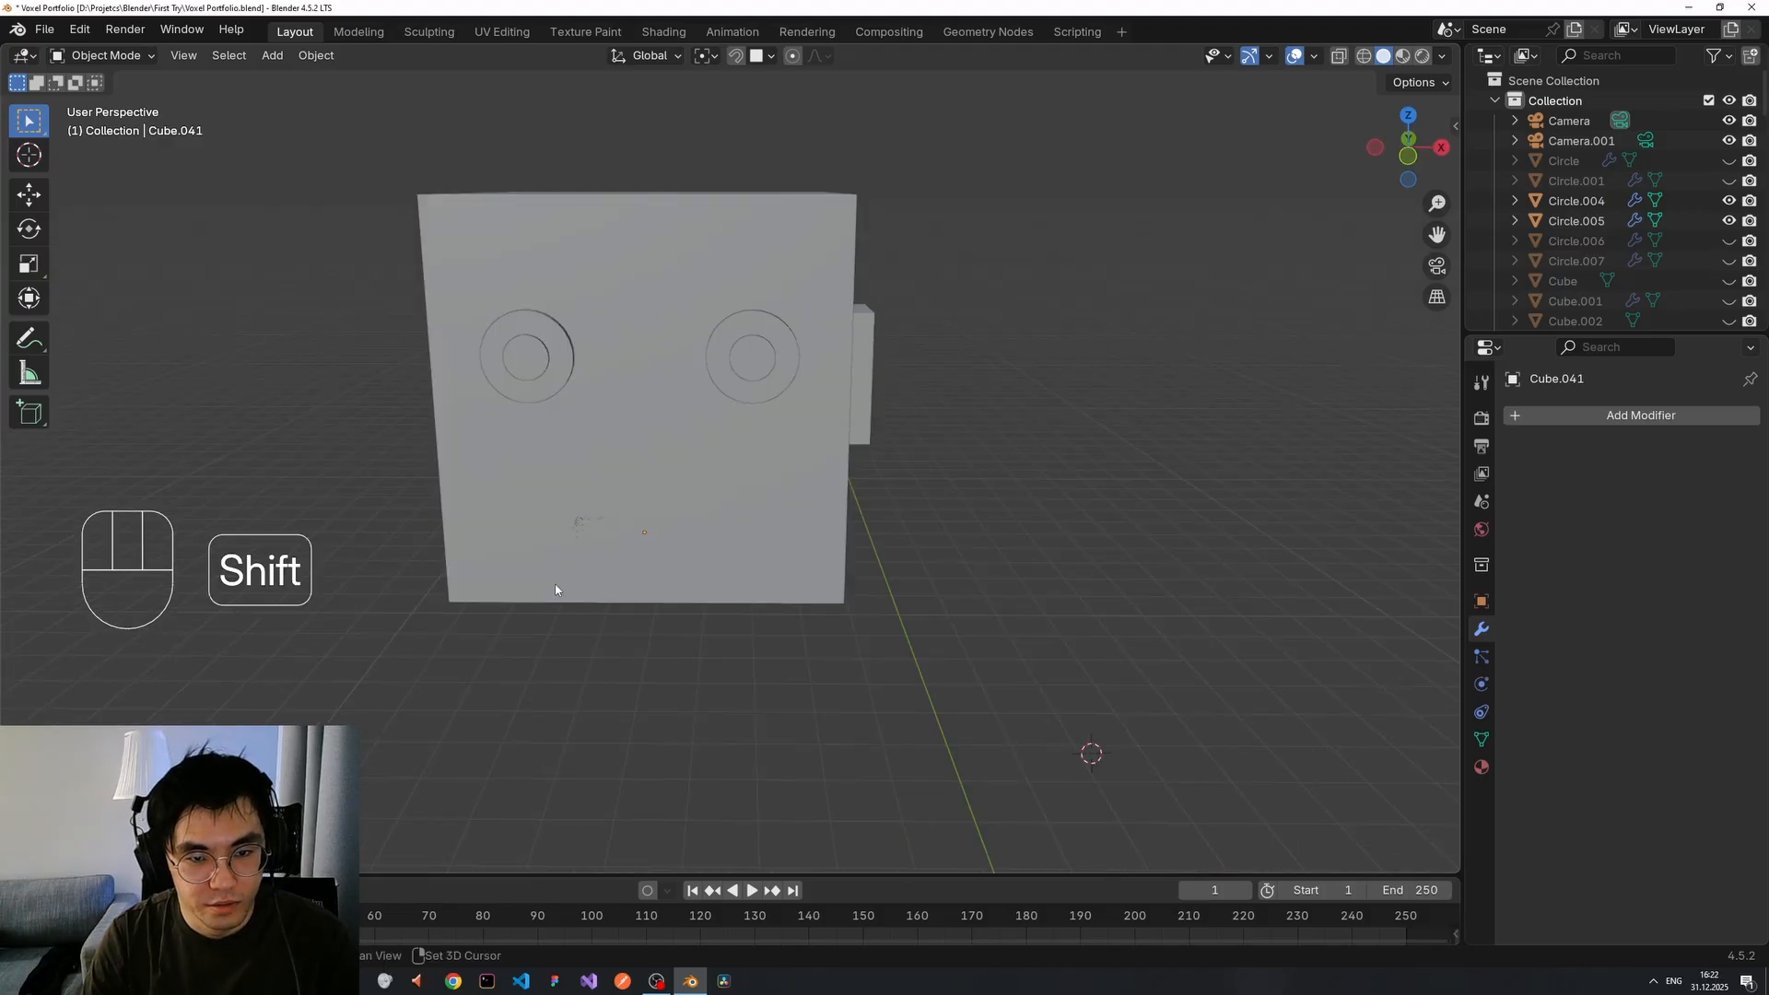
# Add a centred loop cut across the mouth plate.
pyautogui.scroll(5, 552, 594)
pyautogui.hotkey('ctrl', 'z')
pyautogui.hotkey('ctrl', 'z')
pyautogui.hotkey('ctrl', 'z')
pyautogui.hotkey('ctrl', 'z')
pyautogui.hotkey('ctrl', 'z')
pyautogui.hotkey('ctrl', 'z')
pyautogui.hotkey('ctrl', 'z')
pyautogui.hotkey('ctrl', 'z')
pyautogui.hotkey('ctrl', 'z')
pyautogui.hotkey('ctrl', 'z')
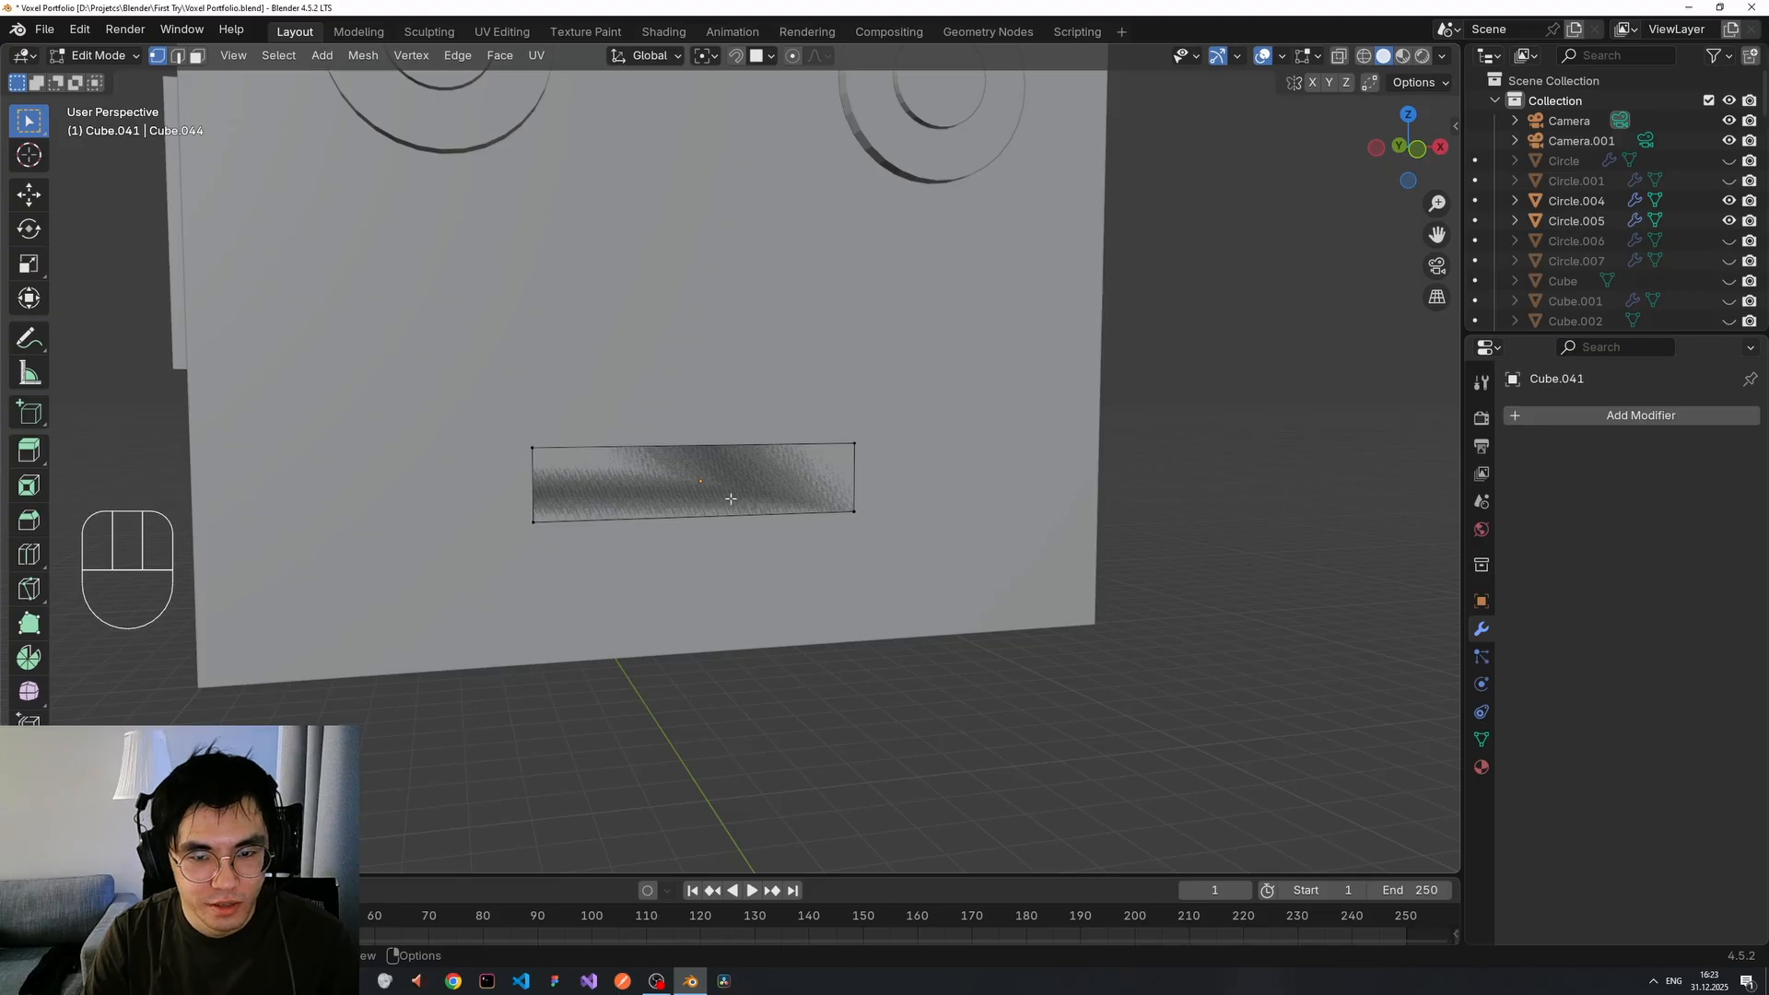
pyautogui.moveTo(740, 498); pyautogui.dragTo(687, 513, button='middle')
pyautogui.hotkey('ctrl', 'r')
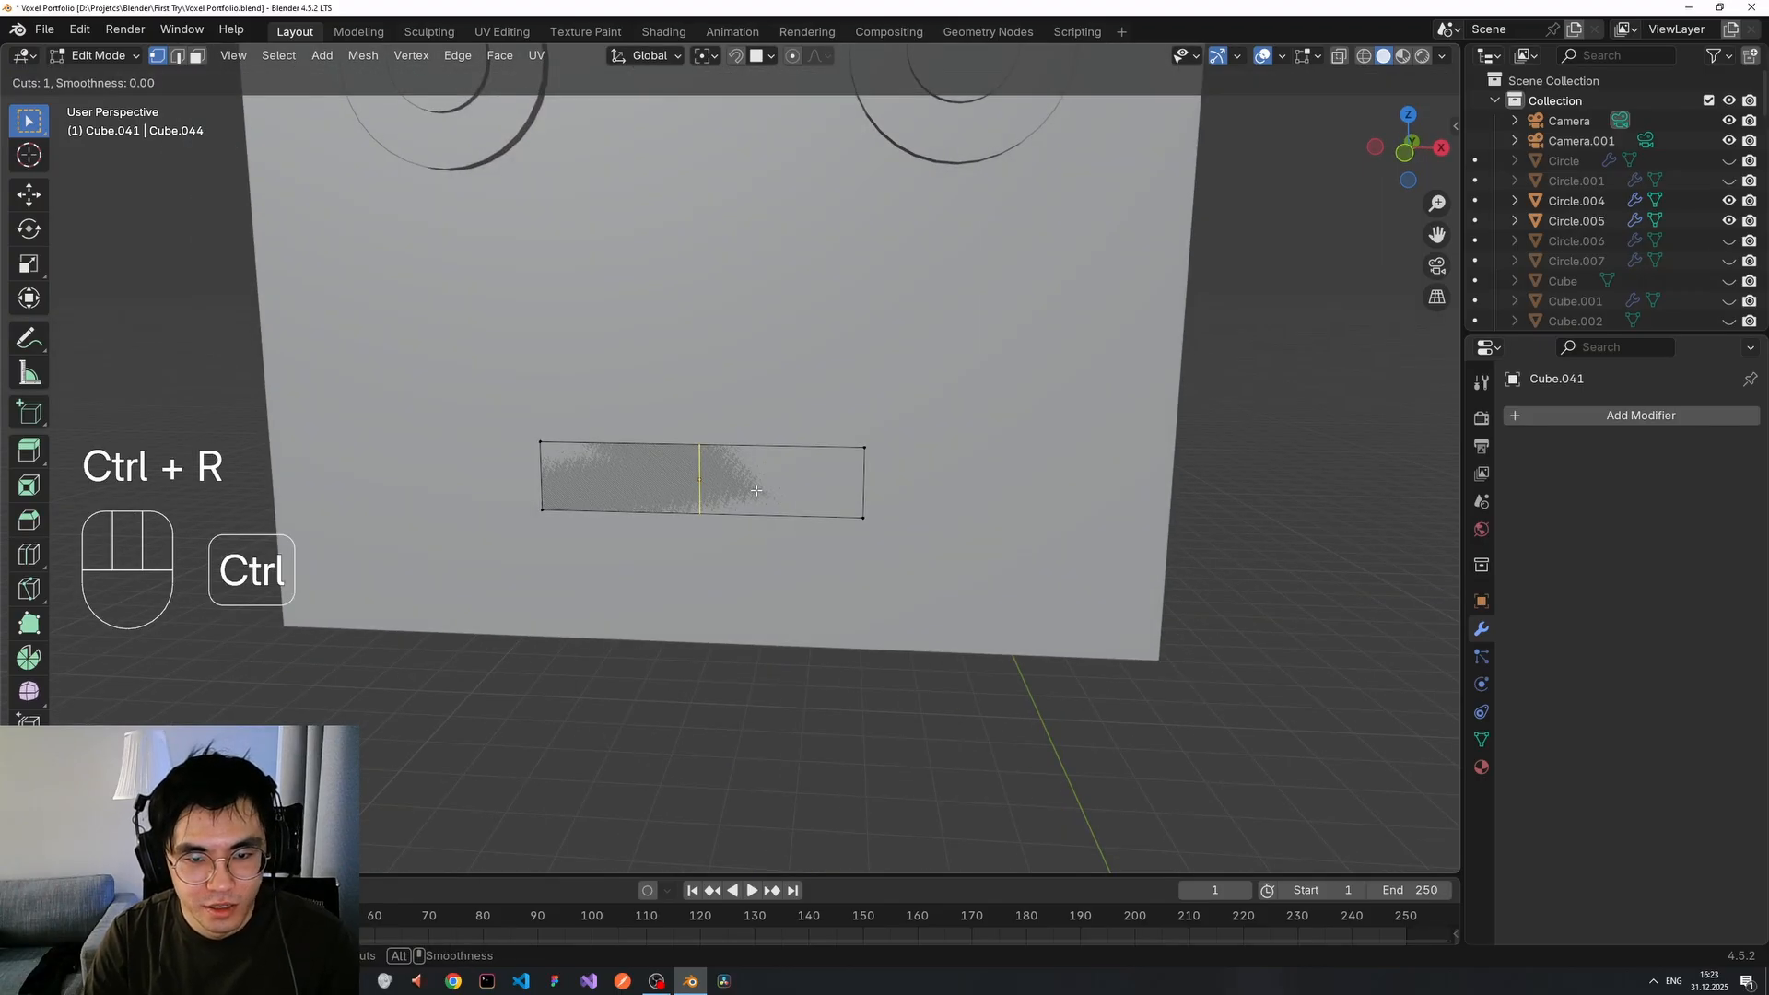
pyautogui.click(671, 462)
pyautogui.rightClick(671, 465)
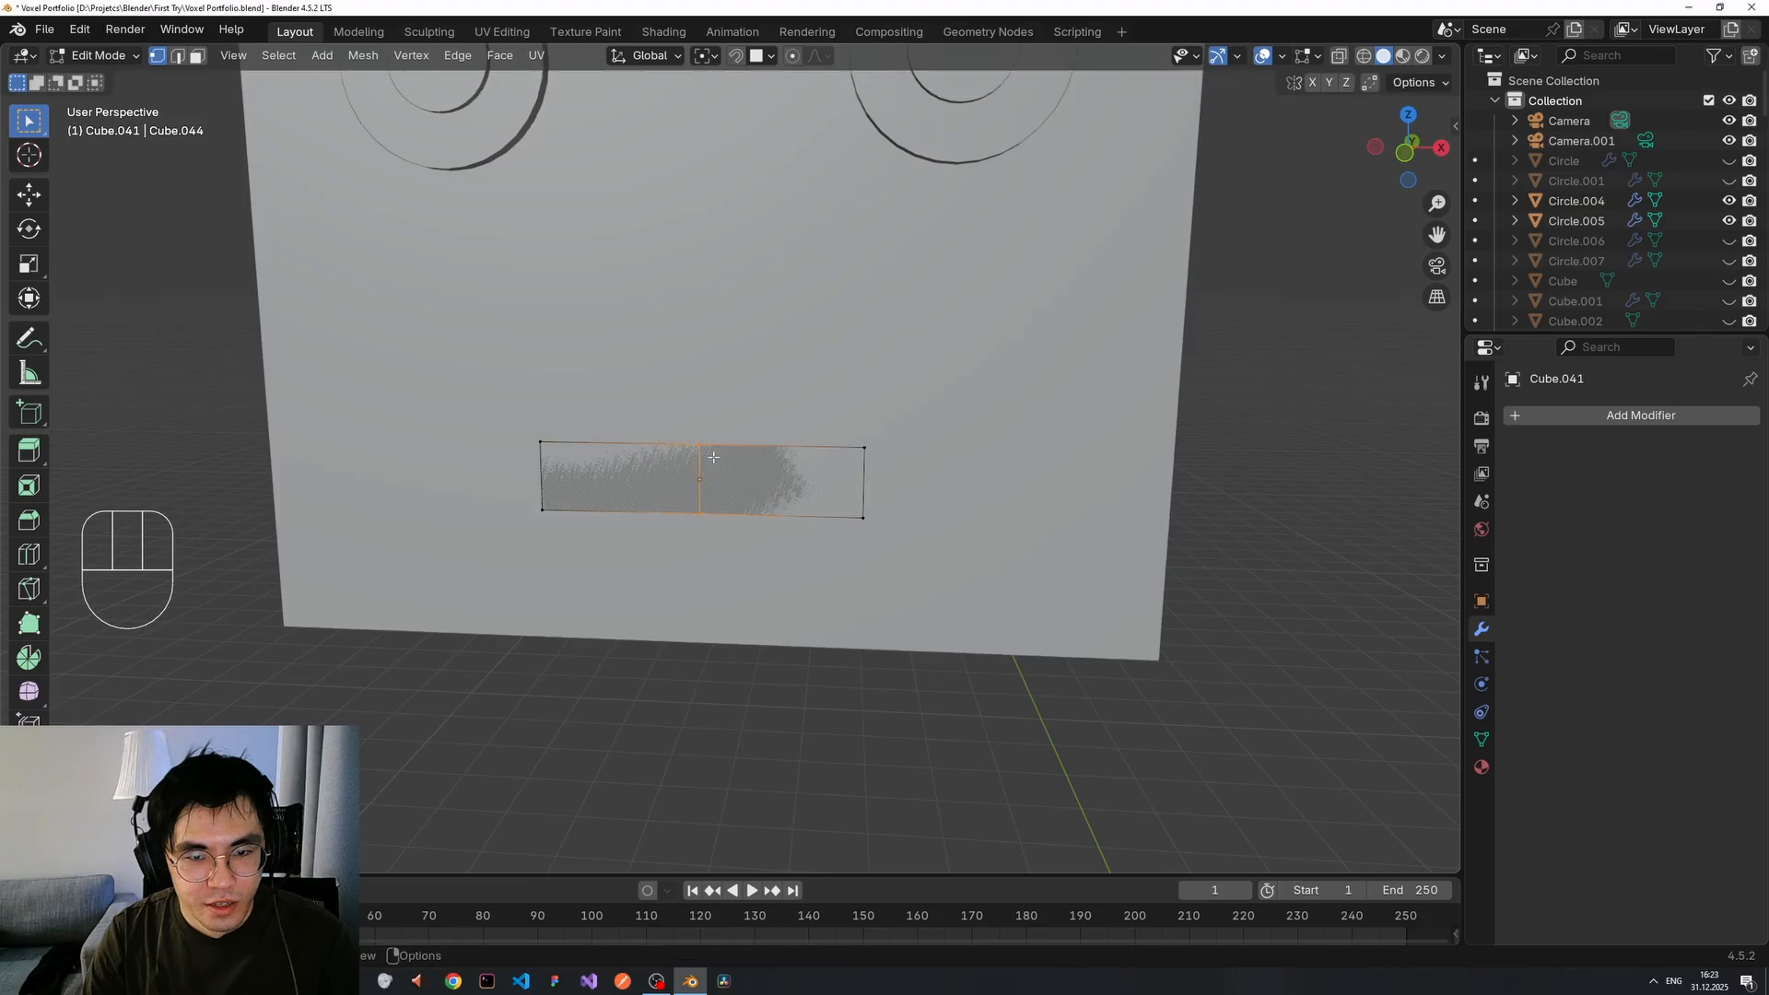
pyautogui.click(782, 590)
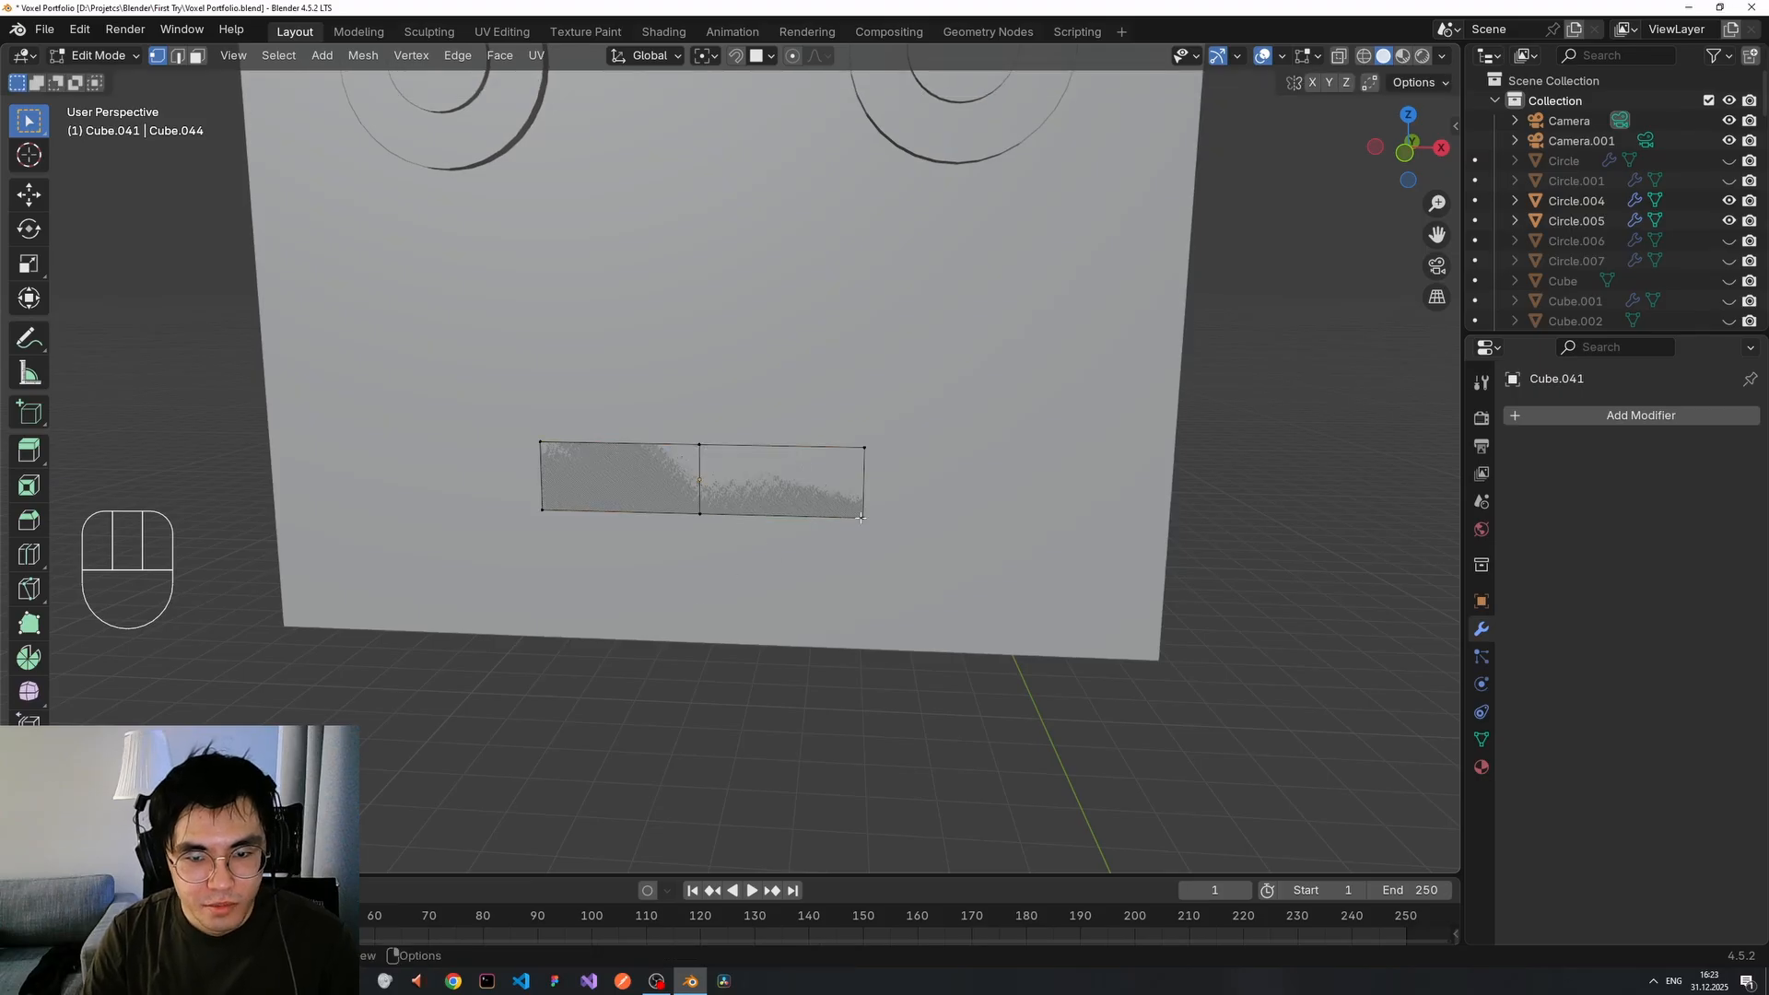
# Try raising the bottom-right and bottom-left vertices along Z, then undo those edits.
pyautogui.press('g')
pyautogui.press('z')
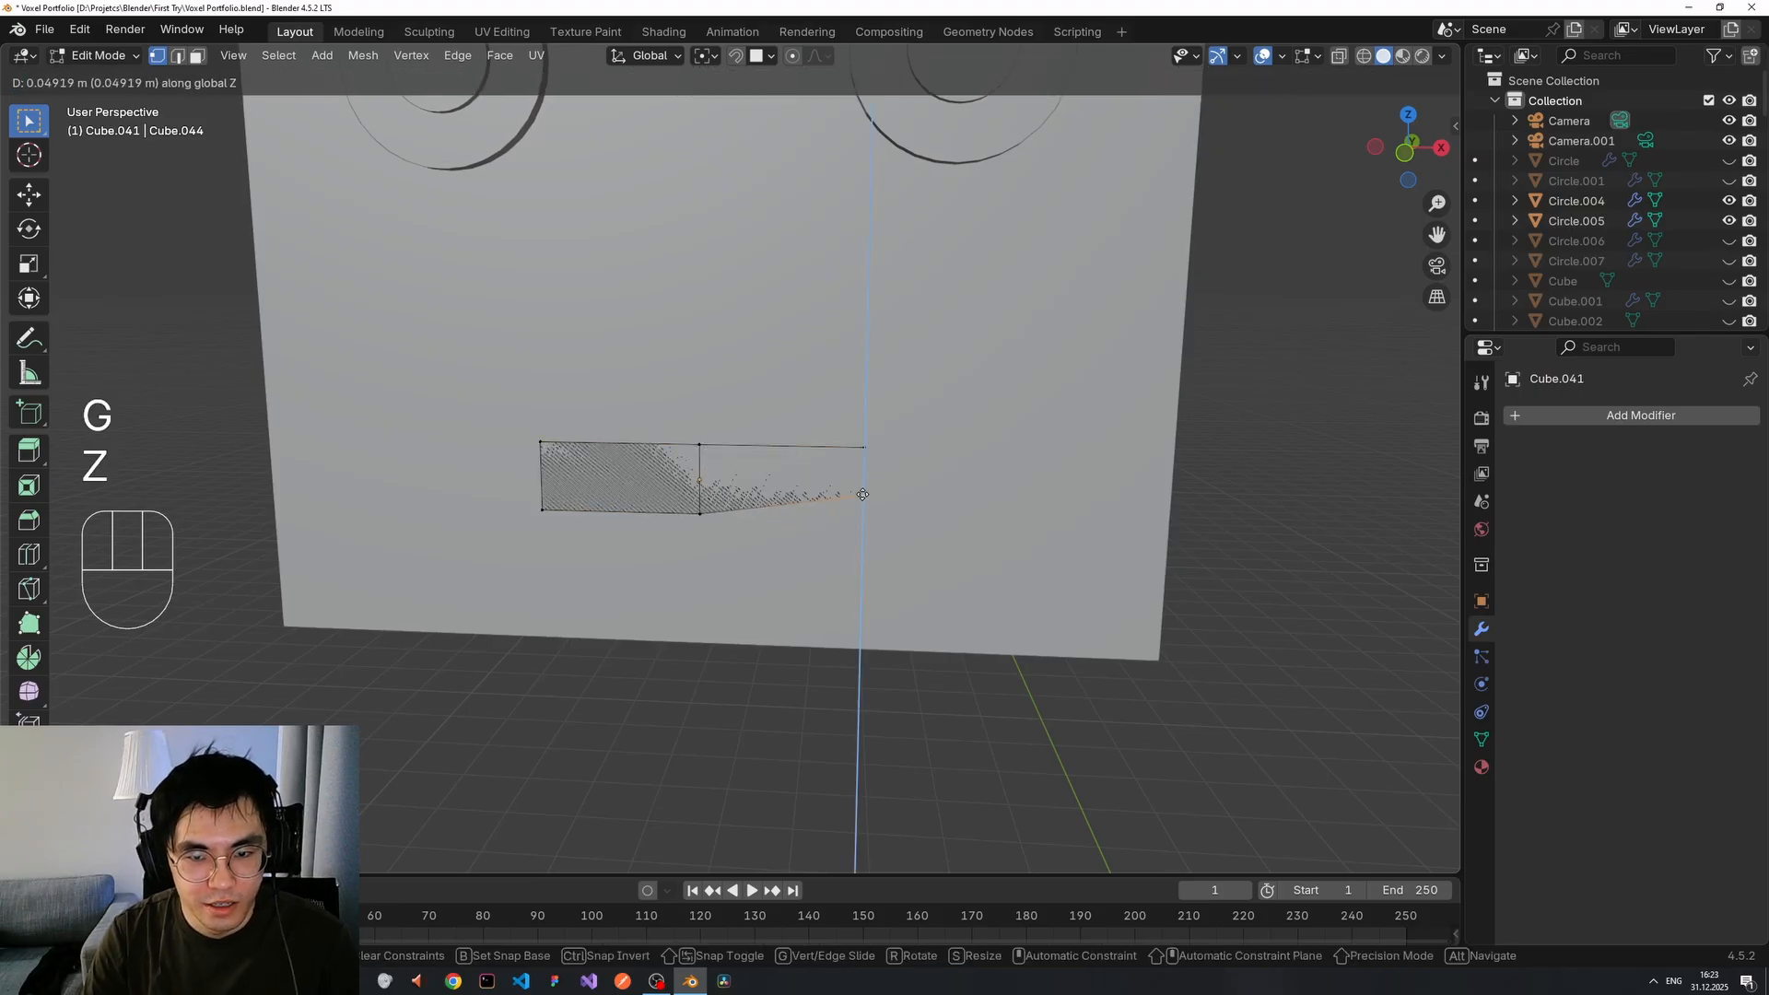
pyautogui.click(861, 482)
pyautogui.click(1130, 582)
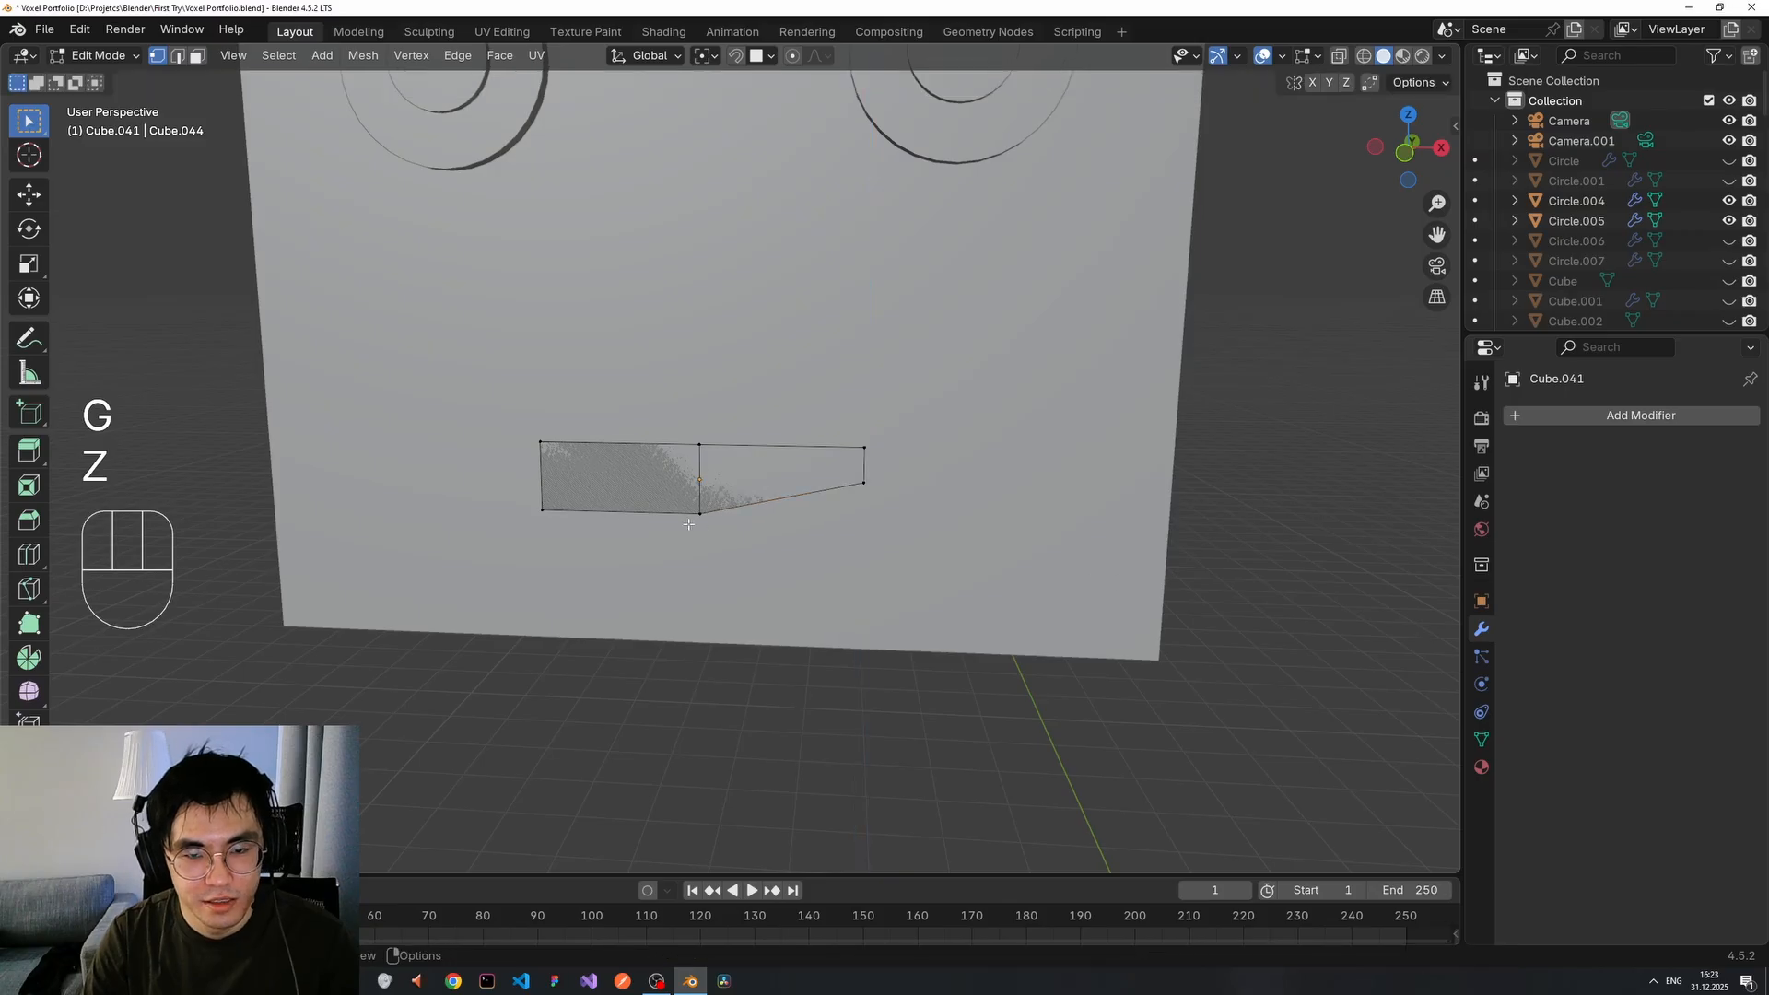
pyautogui.press('g')
pyautogui.press('z')
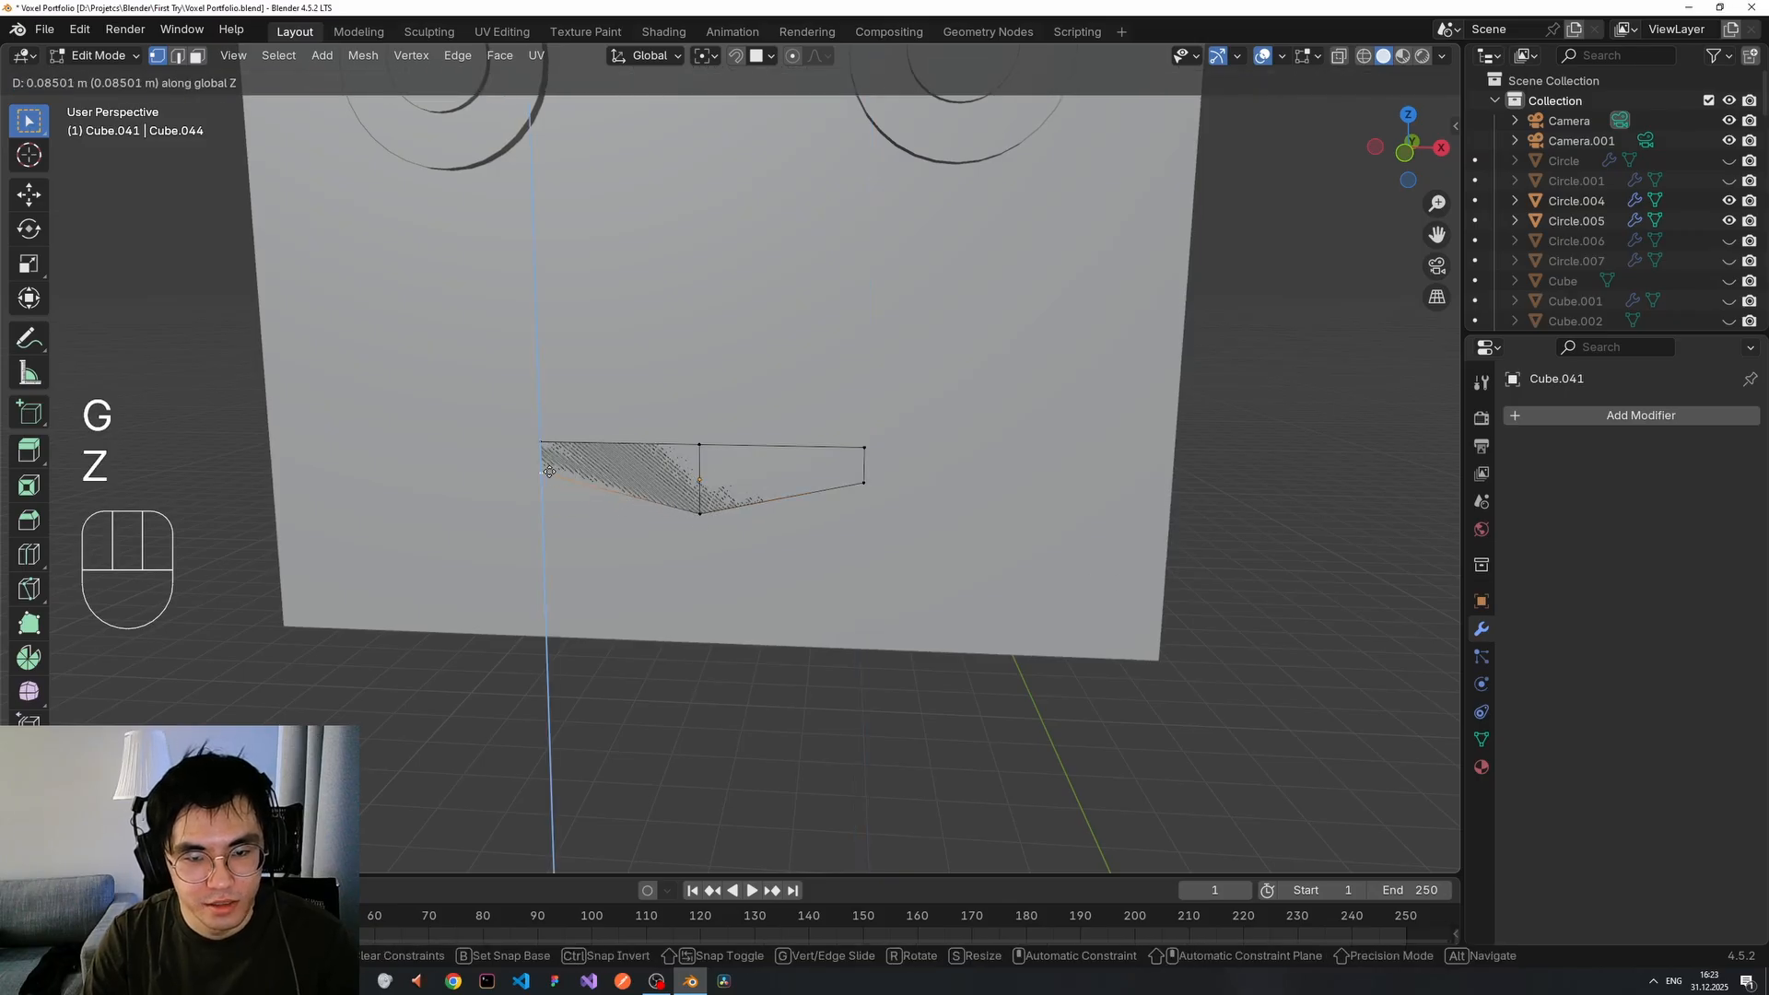
pyautogui.click(546, 478)
pyautogui.scroll(-3, 1111, 560)
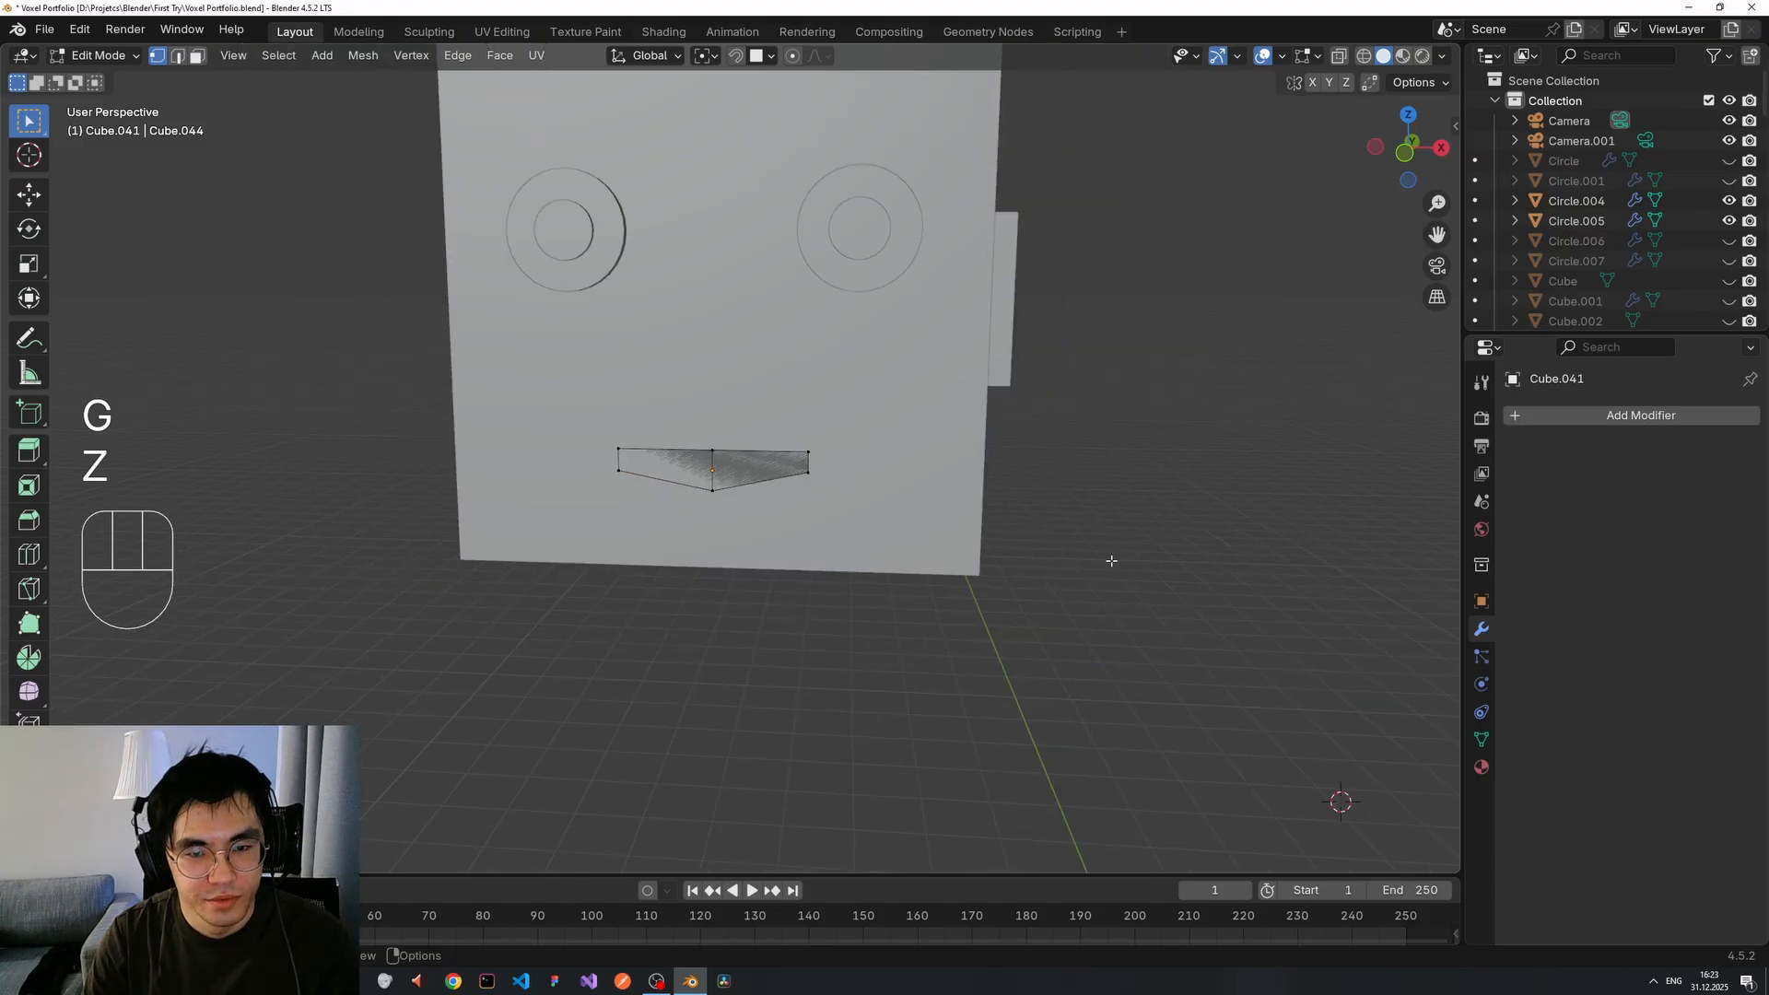
pyautogui.scroll(4, 856, 568)
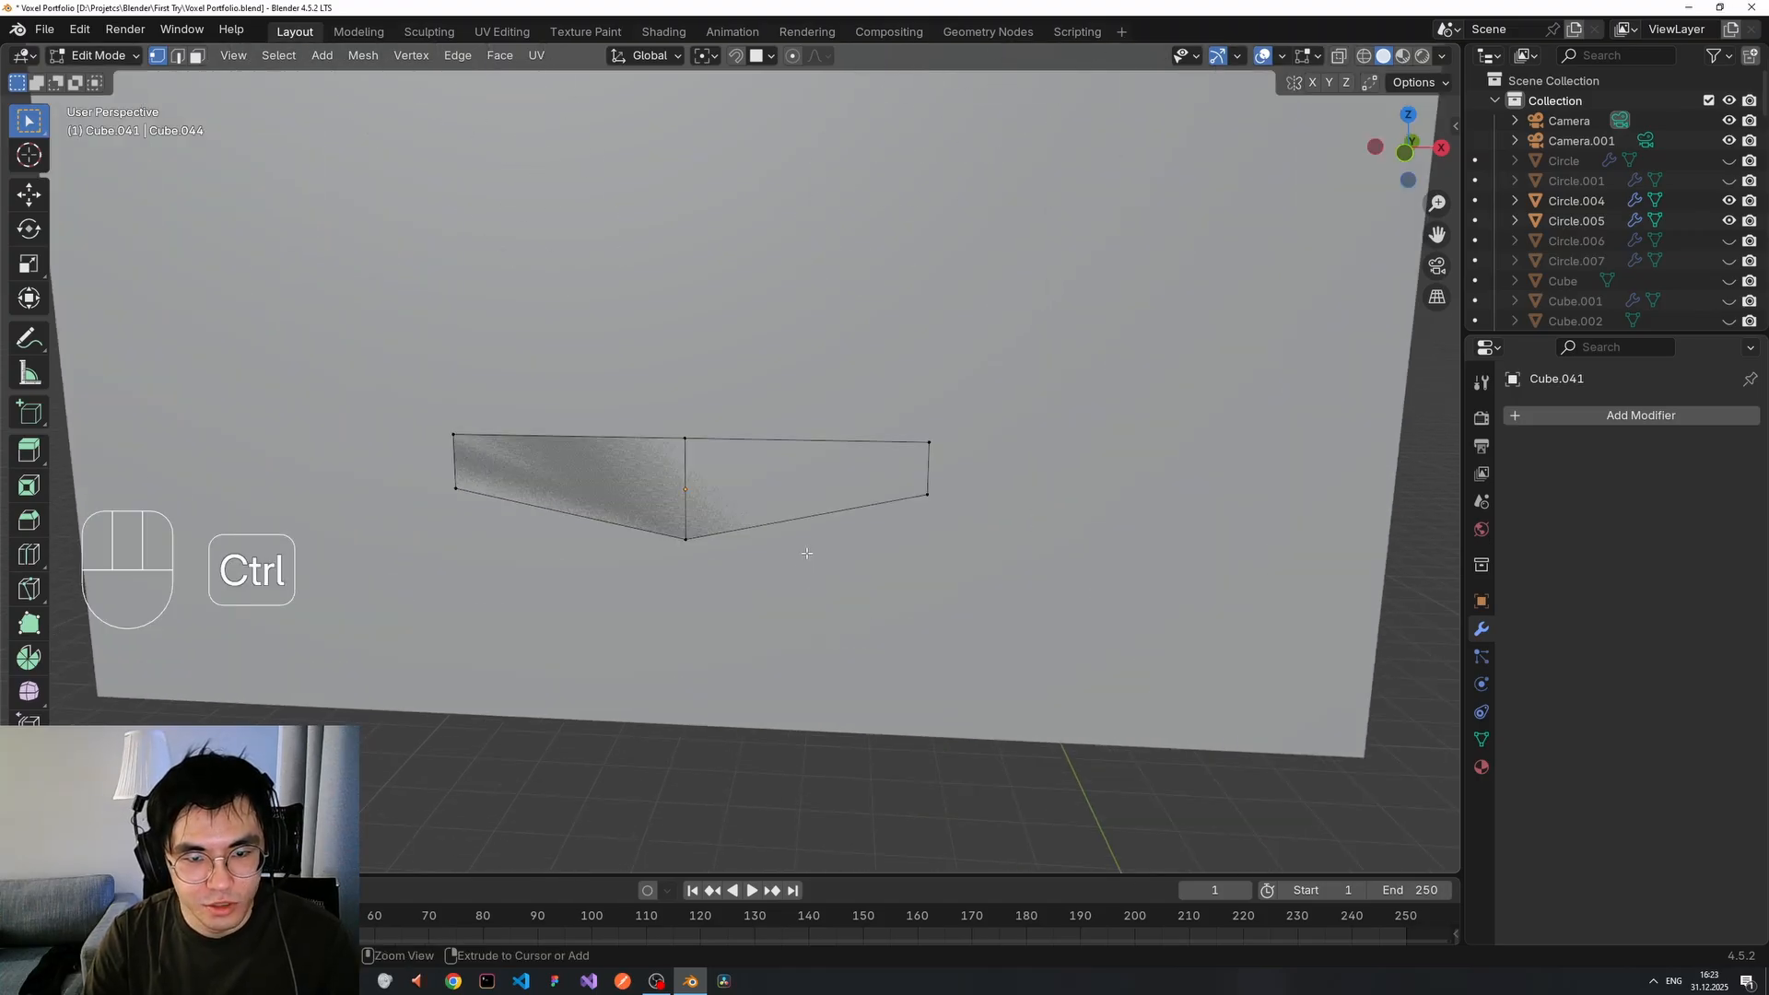
pyautogui.hotkey('ctrl', 'z')
pyautogui.hotkey('ctrl', 'z')
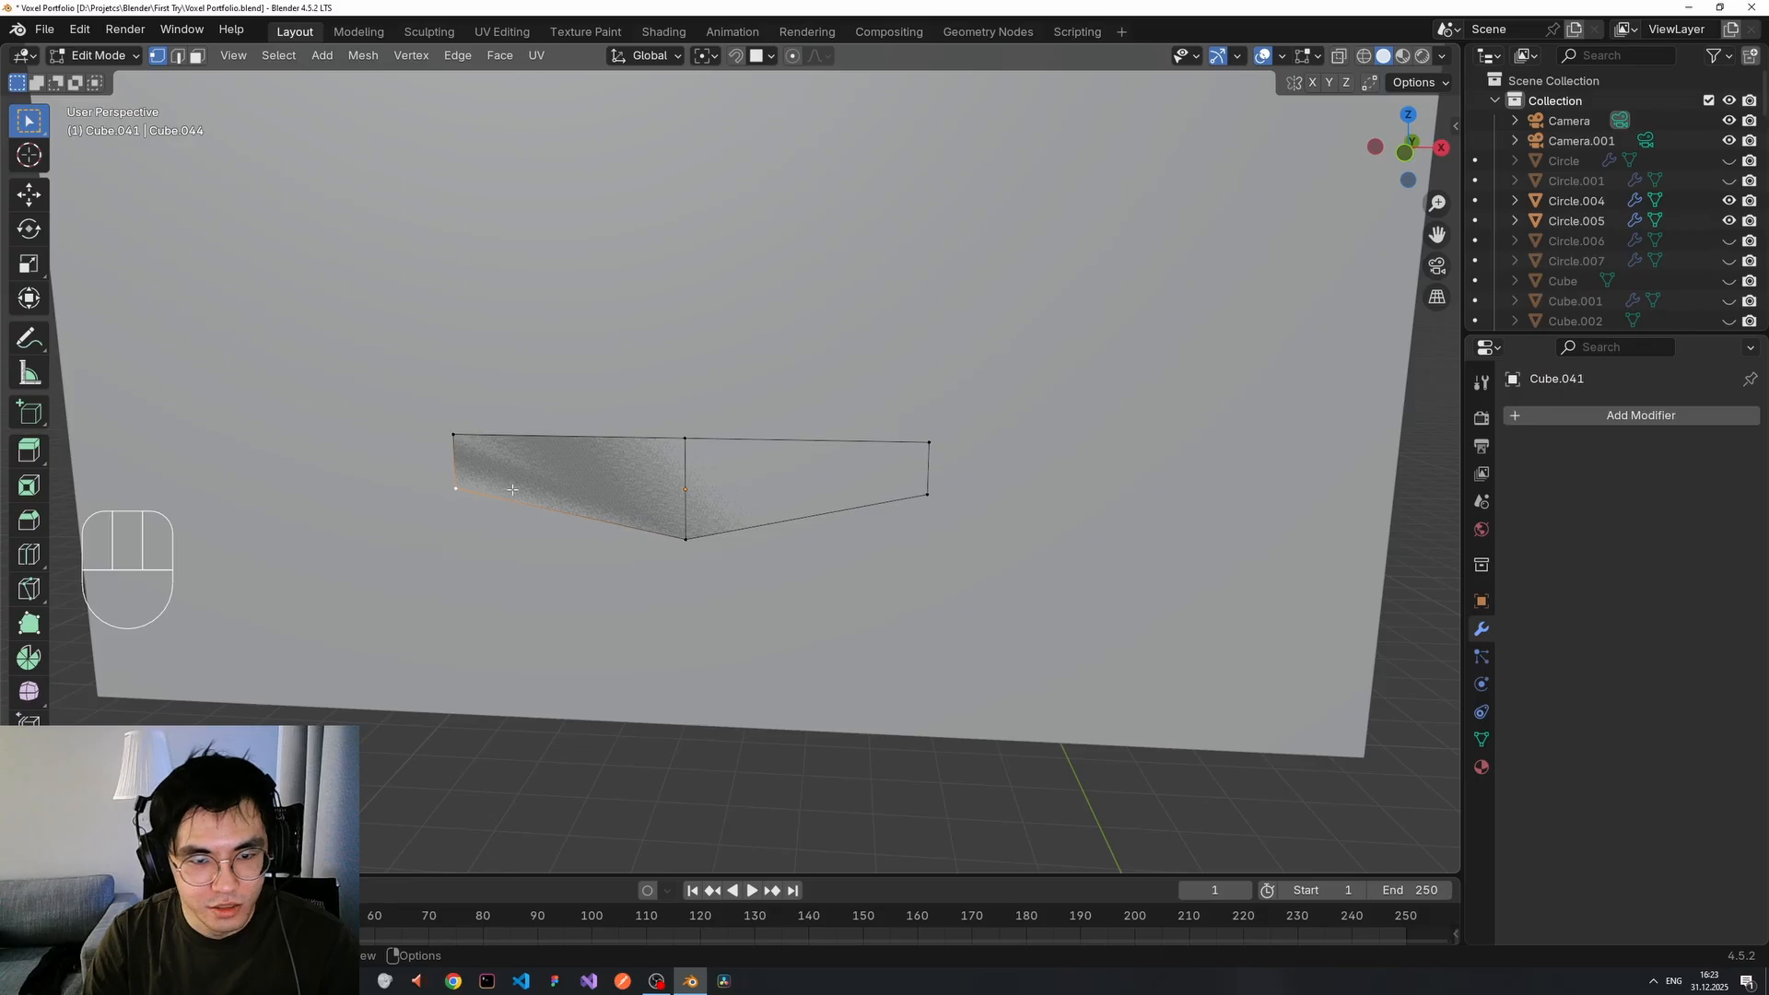
pyautogui.hotkey('ctrl', 'z')
pyautogui.hotkey('ctrl', 'z')
pyautogui.hotkey('ctrl', 'z')
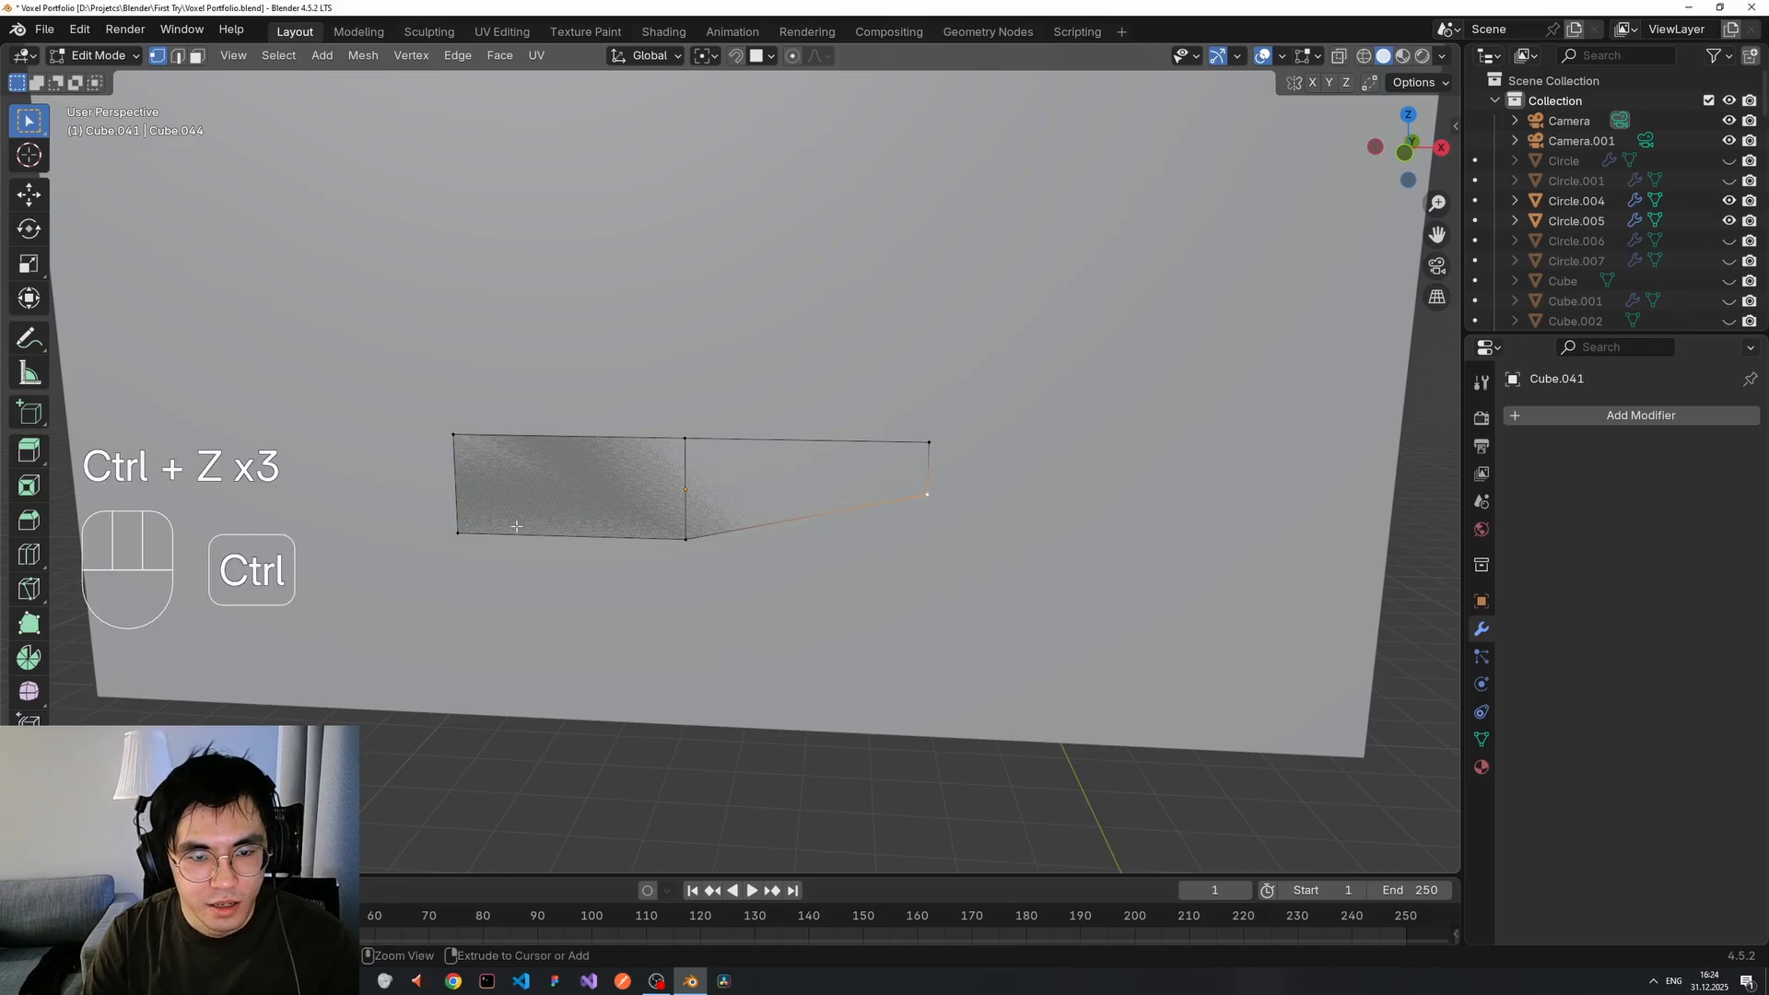
# Test raising the bottom-left vertex, then undo back to the full rectangular mouth.
pyautogui.click(458, 533)
pyautogui.press('g')
pyautogui.press('z')
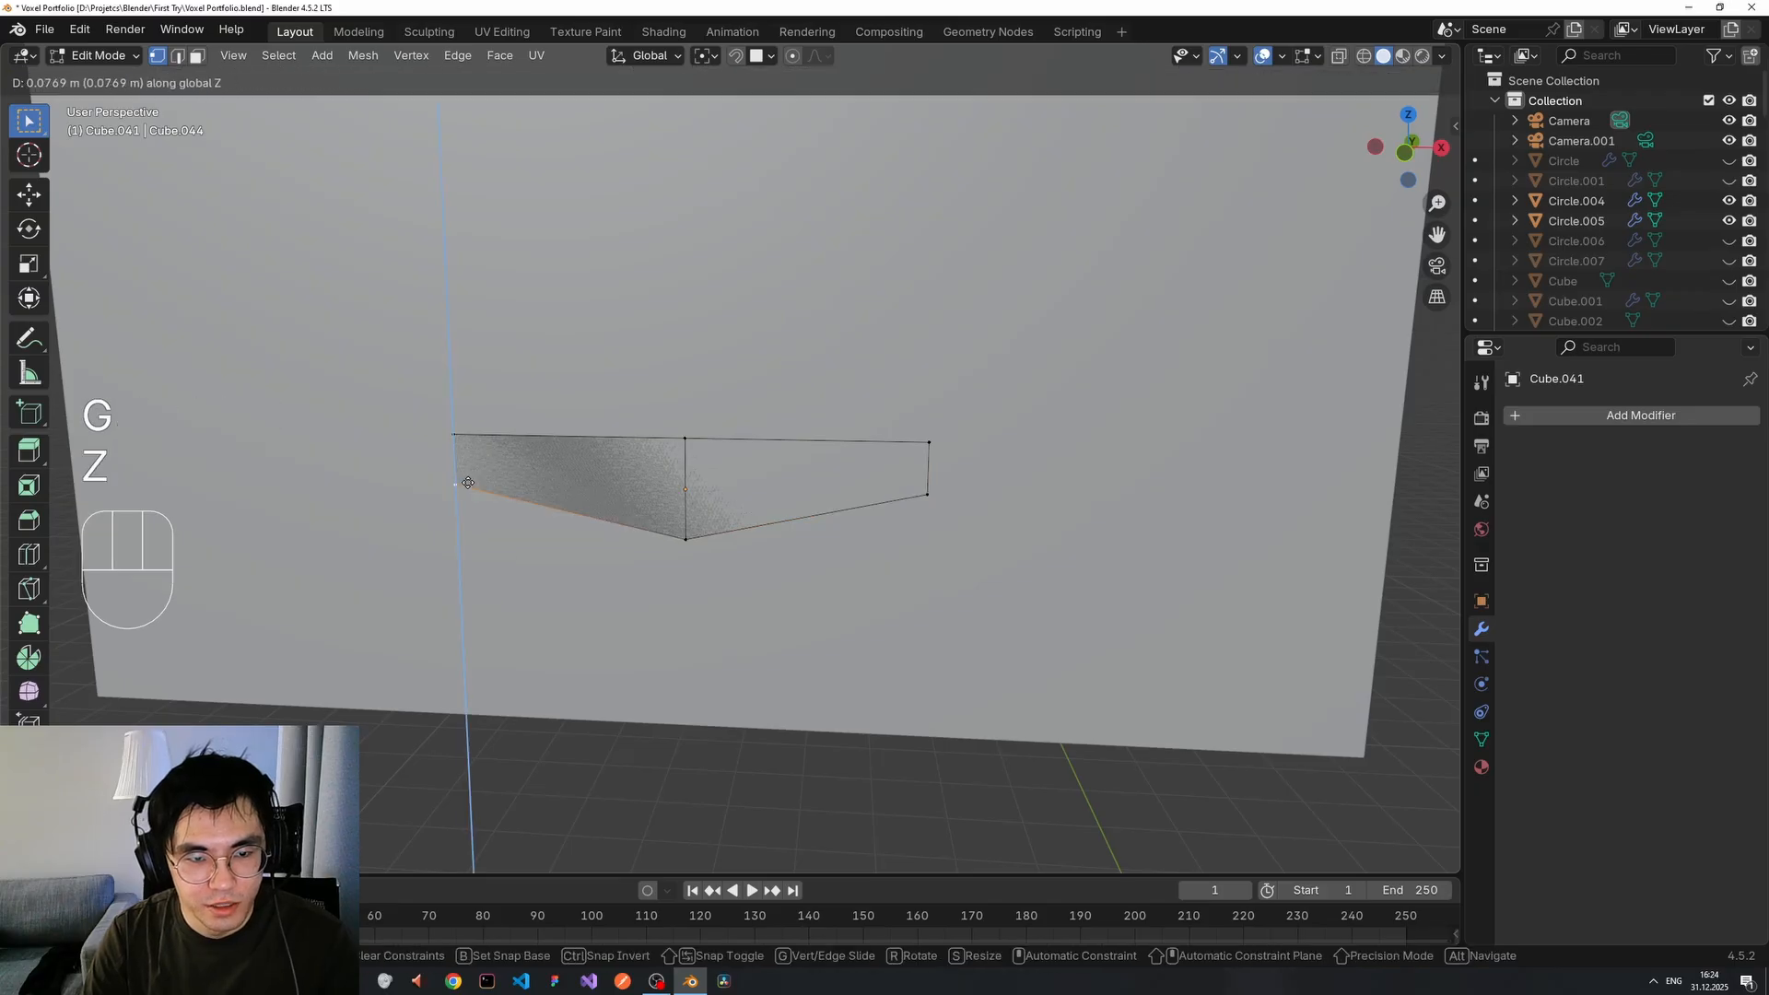
pyautogui.click(468, 482)
pyautogui.hotkey('ctrl', 'z')
pyautogui.hotkey('ctrl', 'z')
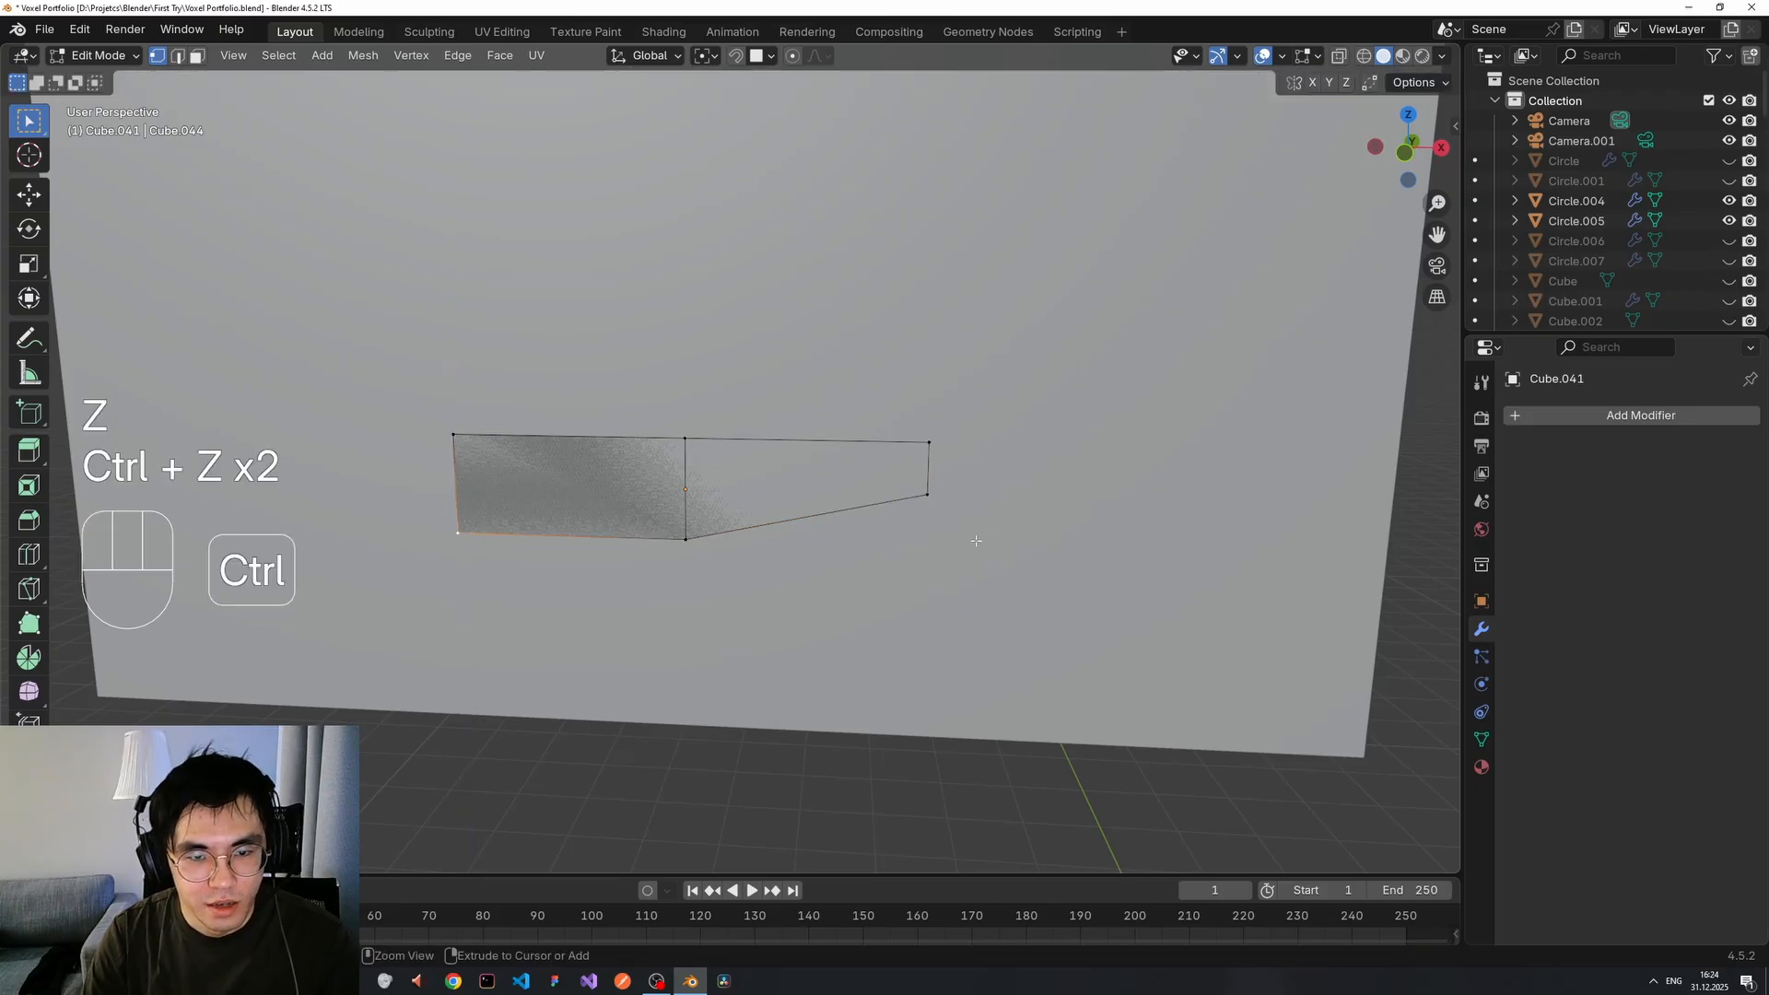
pyautogui.hotkey('ctrl', 'z')
pyautogui.hotkey('ctrl', 'z')
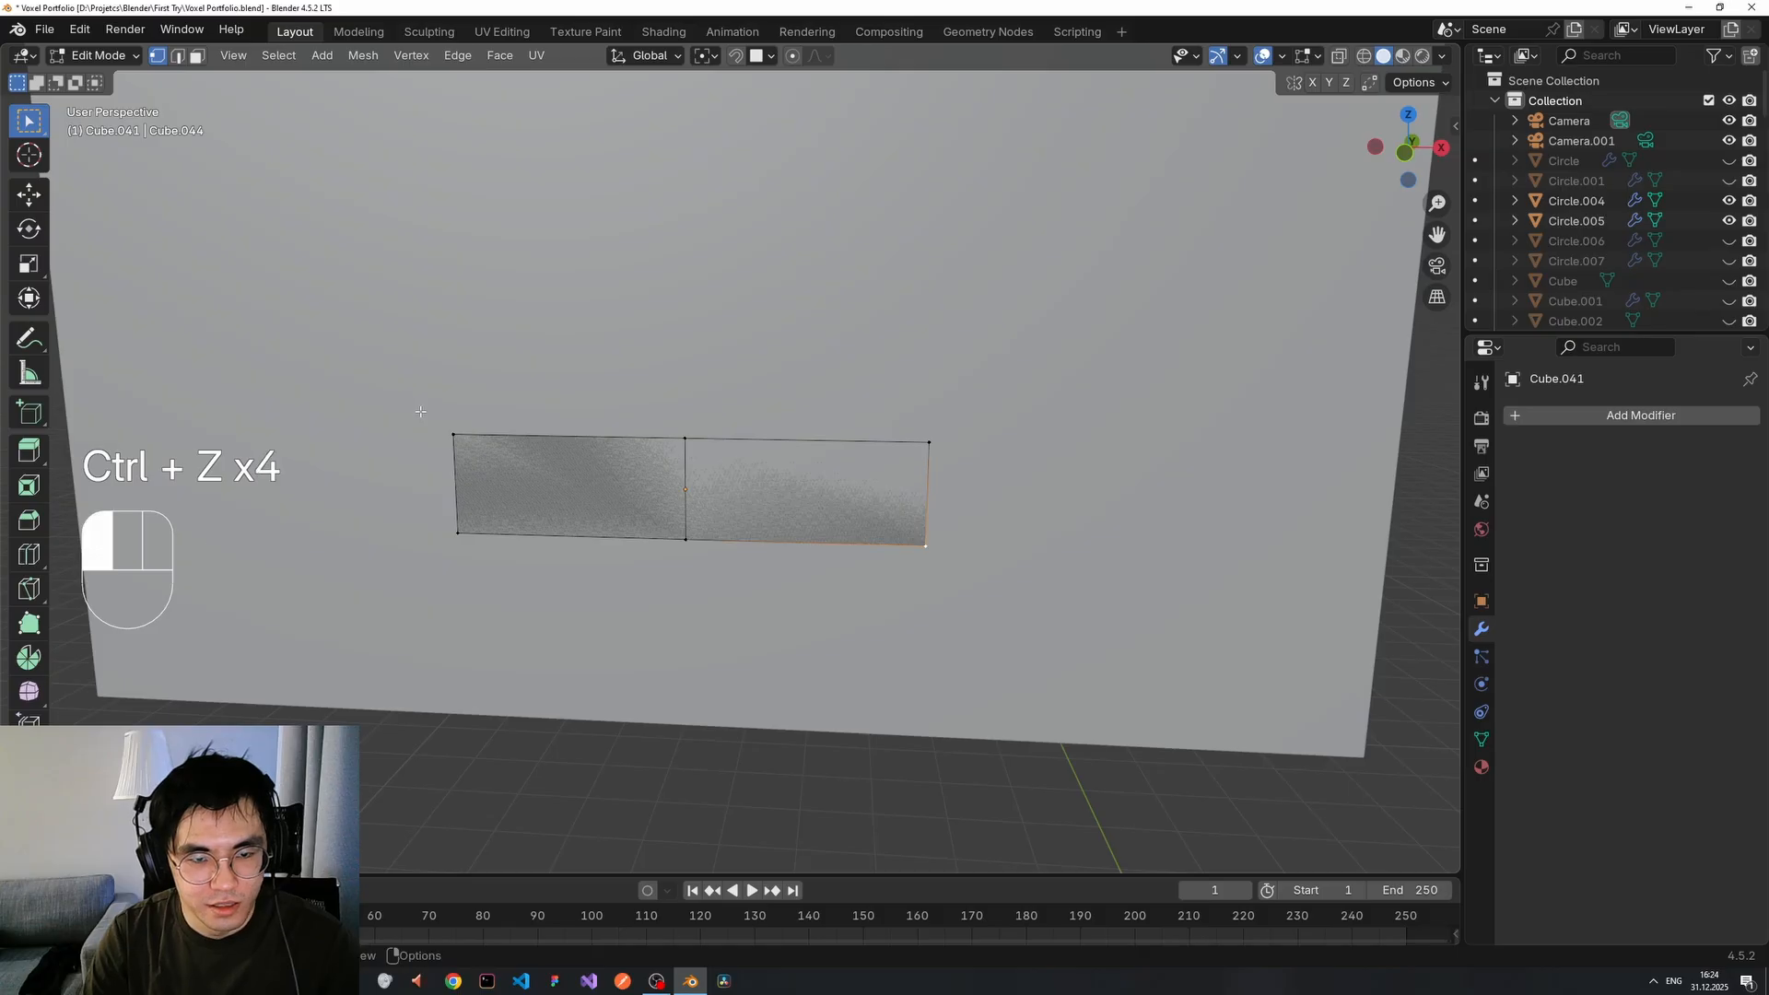
# Delete the left-edge vertices so only one half of the mouth plate remains.
pyautogui.press('1')
pyautogui.moveTo(431, 406); pyautogui.dragTo(500, 563)
pyautogui.press('x')
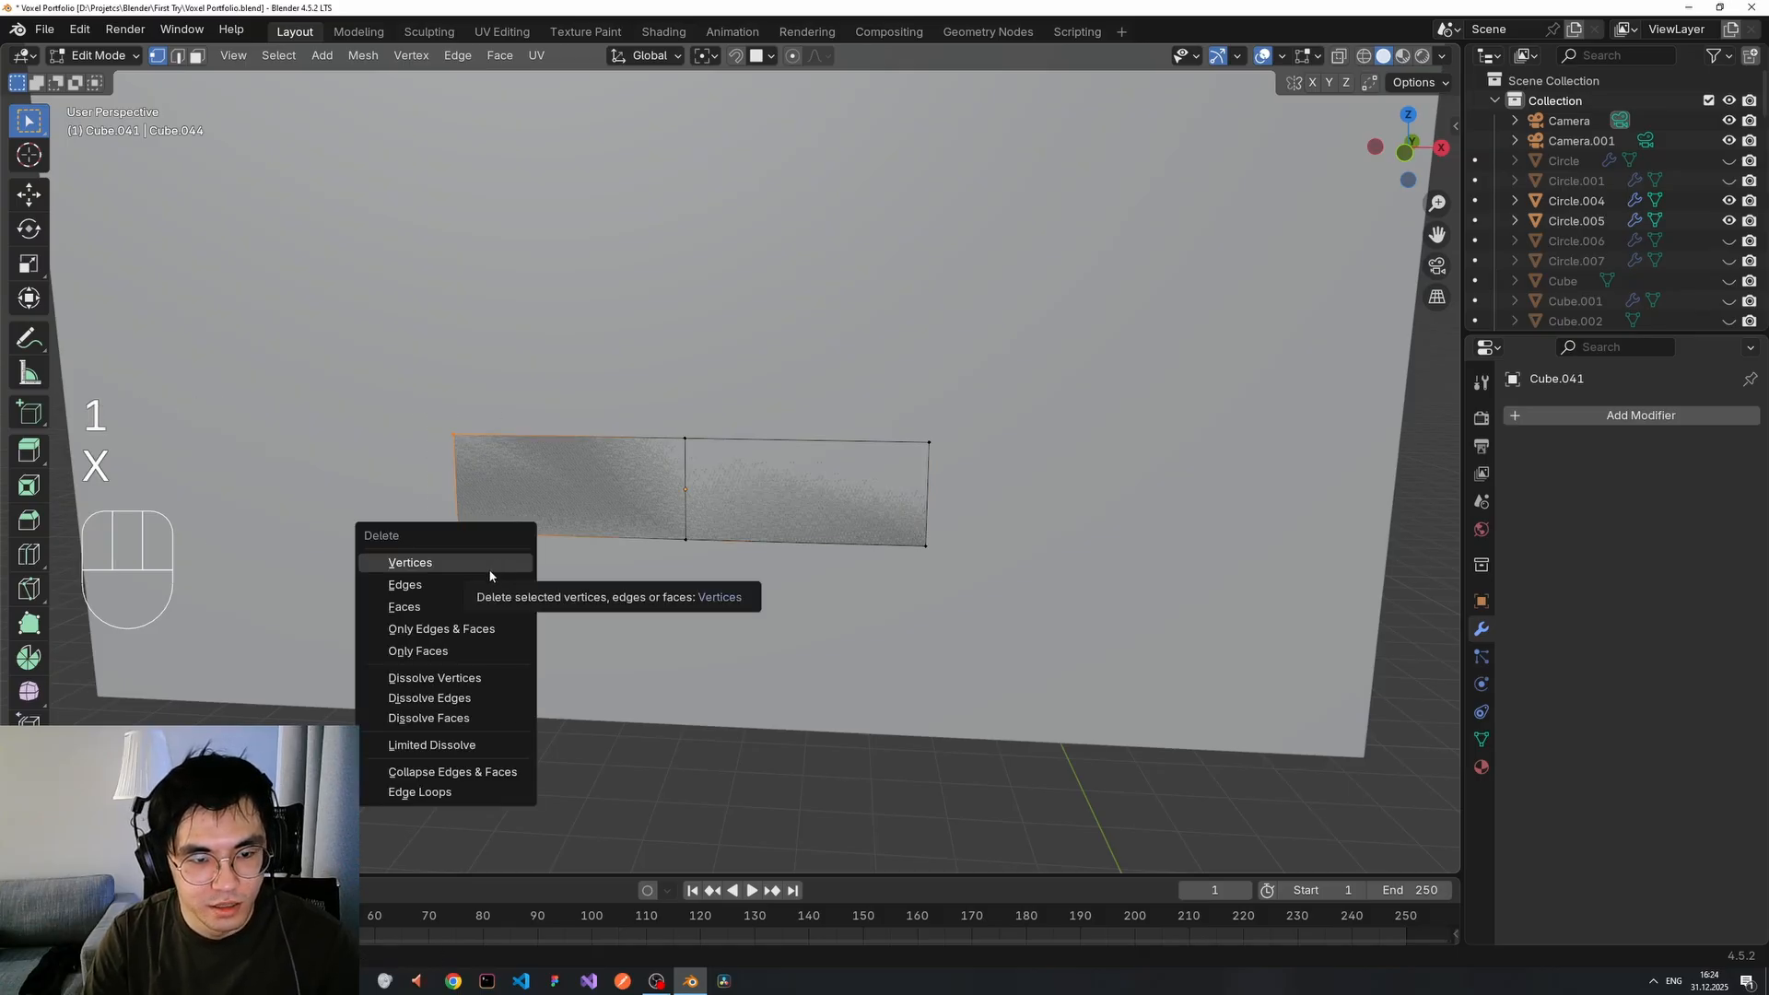
pyautogui.click(488, 567)
pyautogui.scroll(-2, 665, 570)
pyautogui.scroll(2, 863, 524)
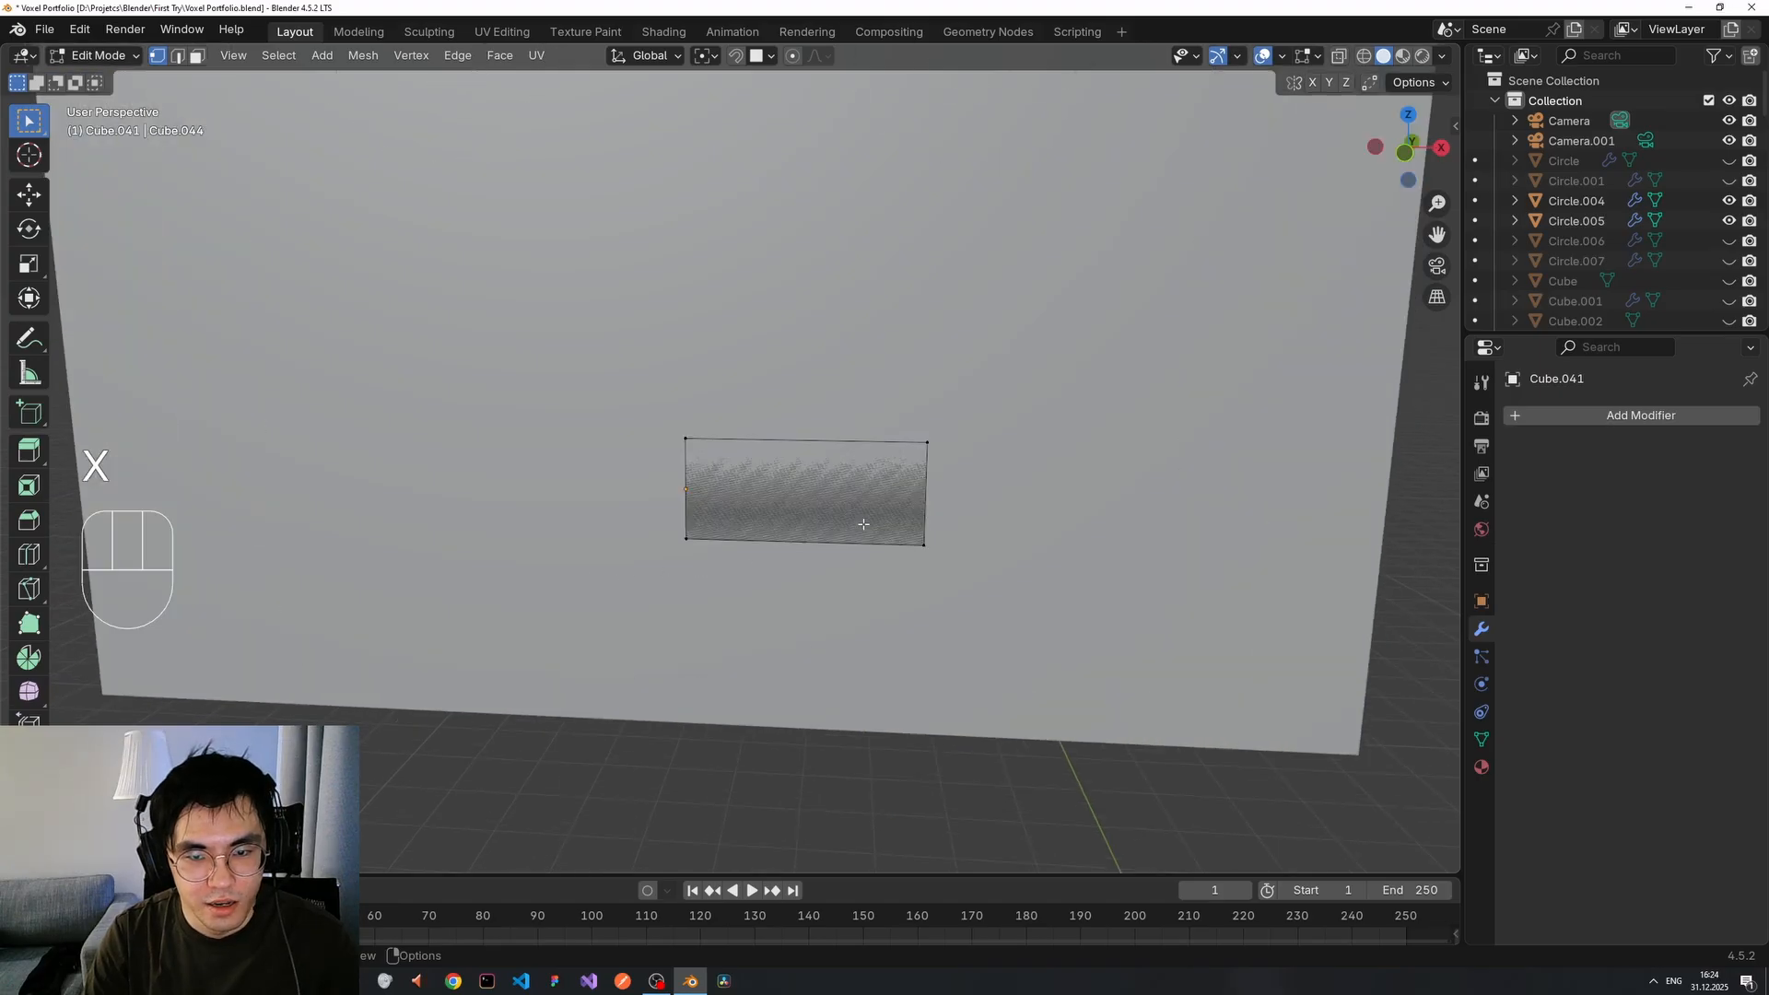
pyautogui.press('Tab')
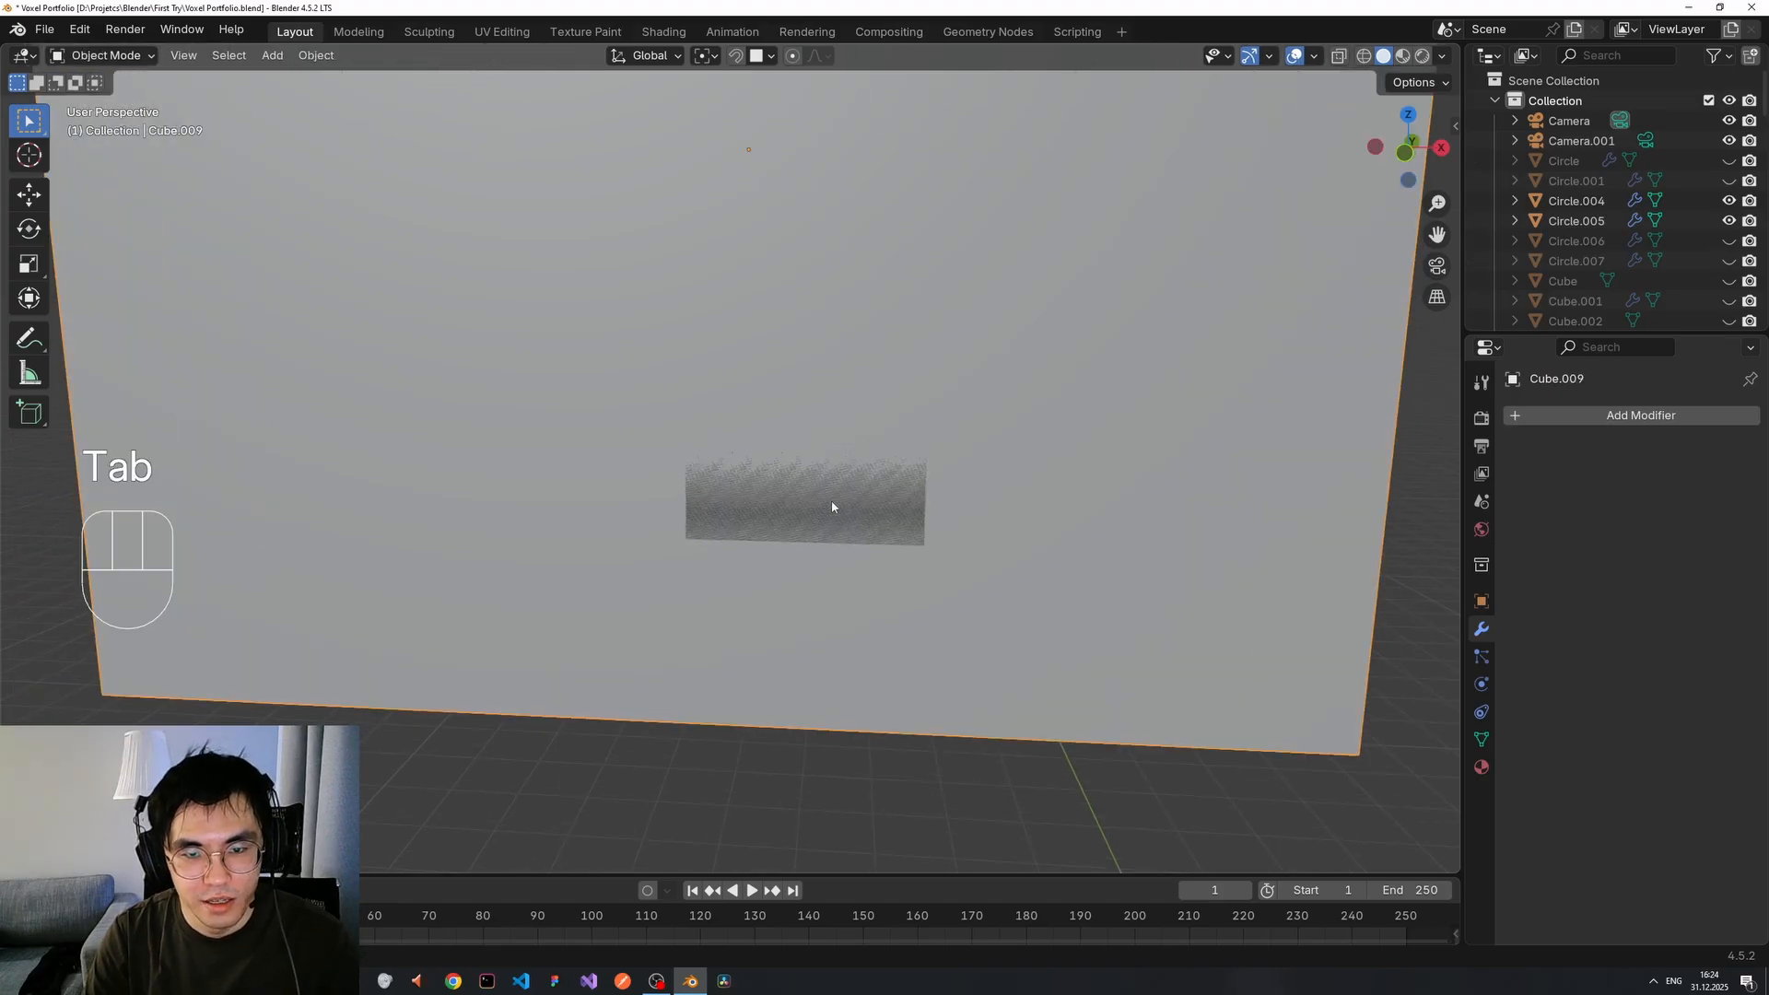
pyautogui.press('Tab')
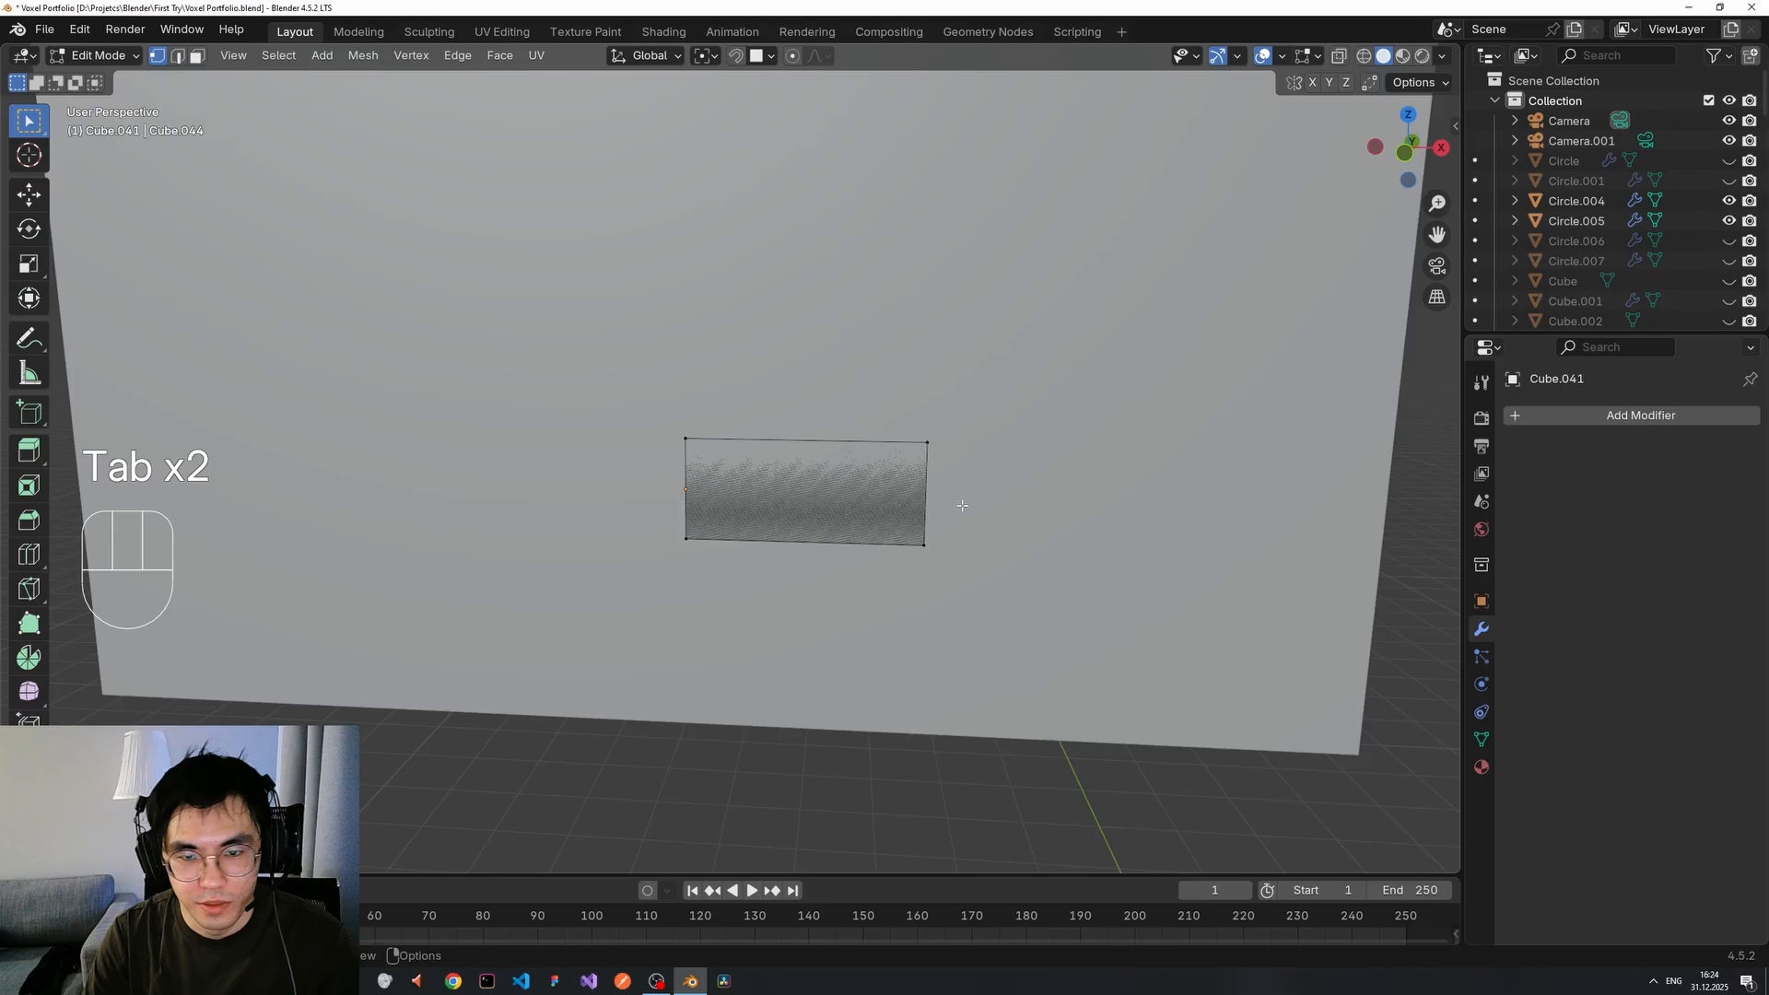
# Raise the bottom-right vertex along Z to taper the mouth half.
pyautogui.click(924, 544)
pyautogui.press('g')
pyautogui.press('z')
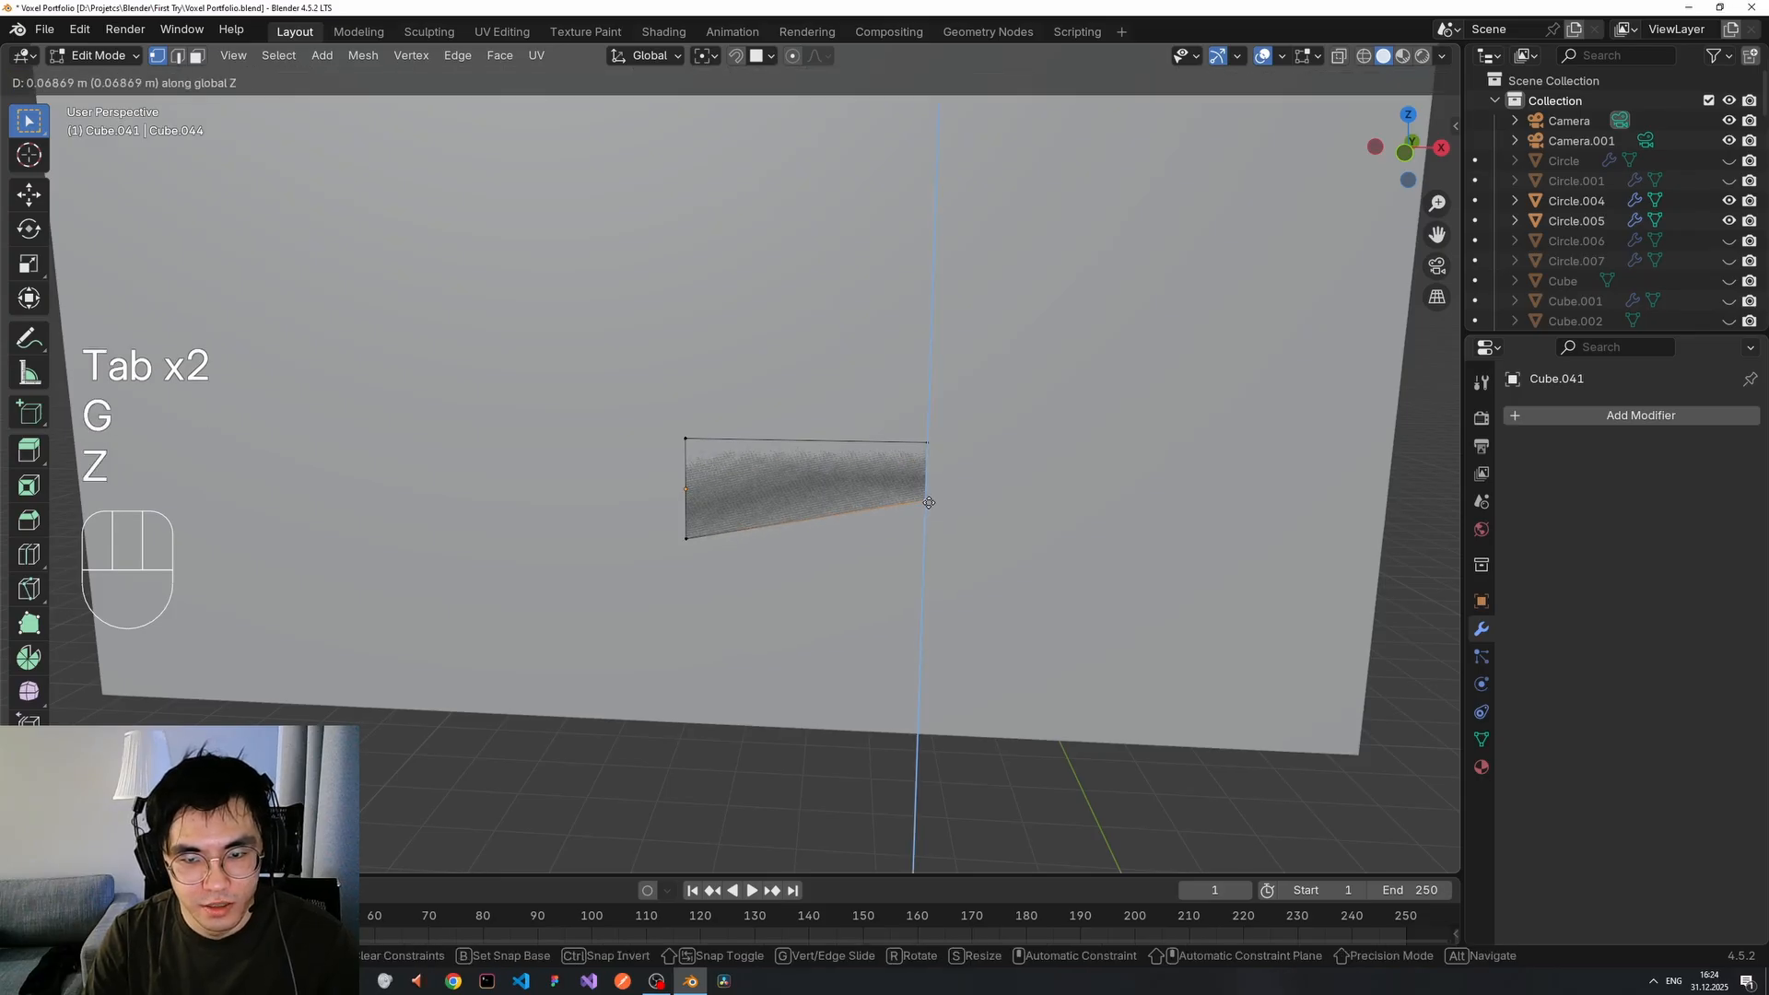
pyautogui.click(928, 502)
pyautogui.press('Tab')
# Stretch the mouth half wider along X and reselect it.
pyautogui.press('s')
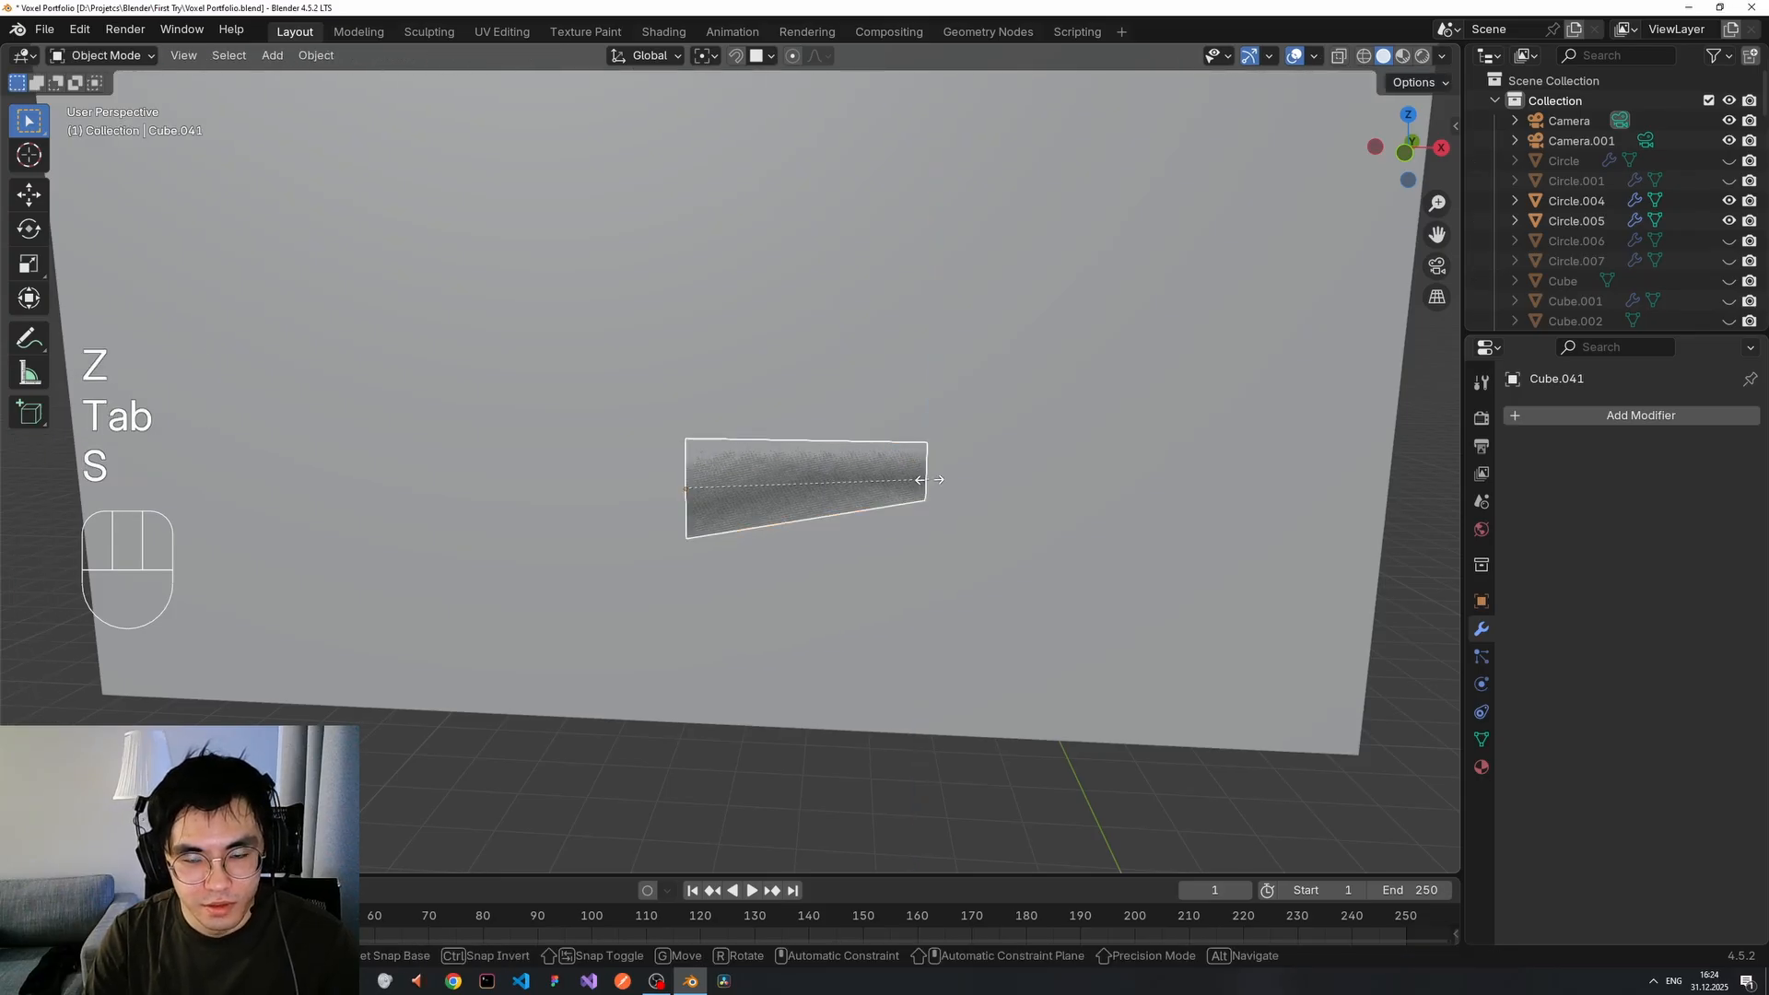
pyautogui.press('x')
pyautogui.click(1020, 505)
pyautogui.scroll(3, 1018, 508)
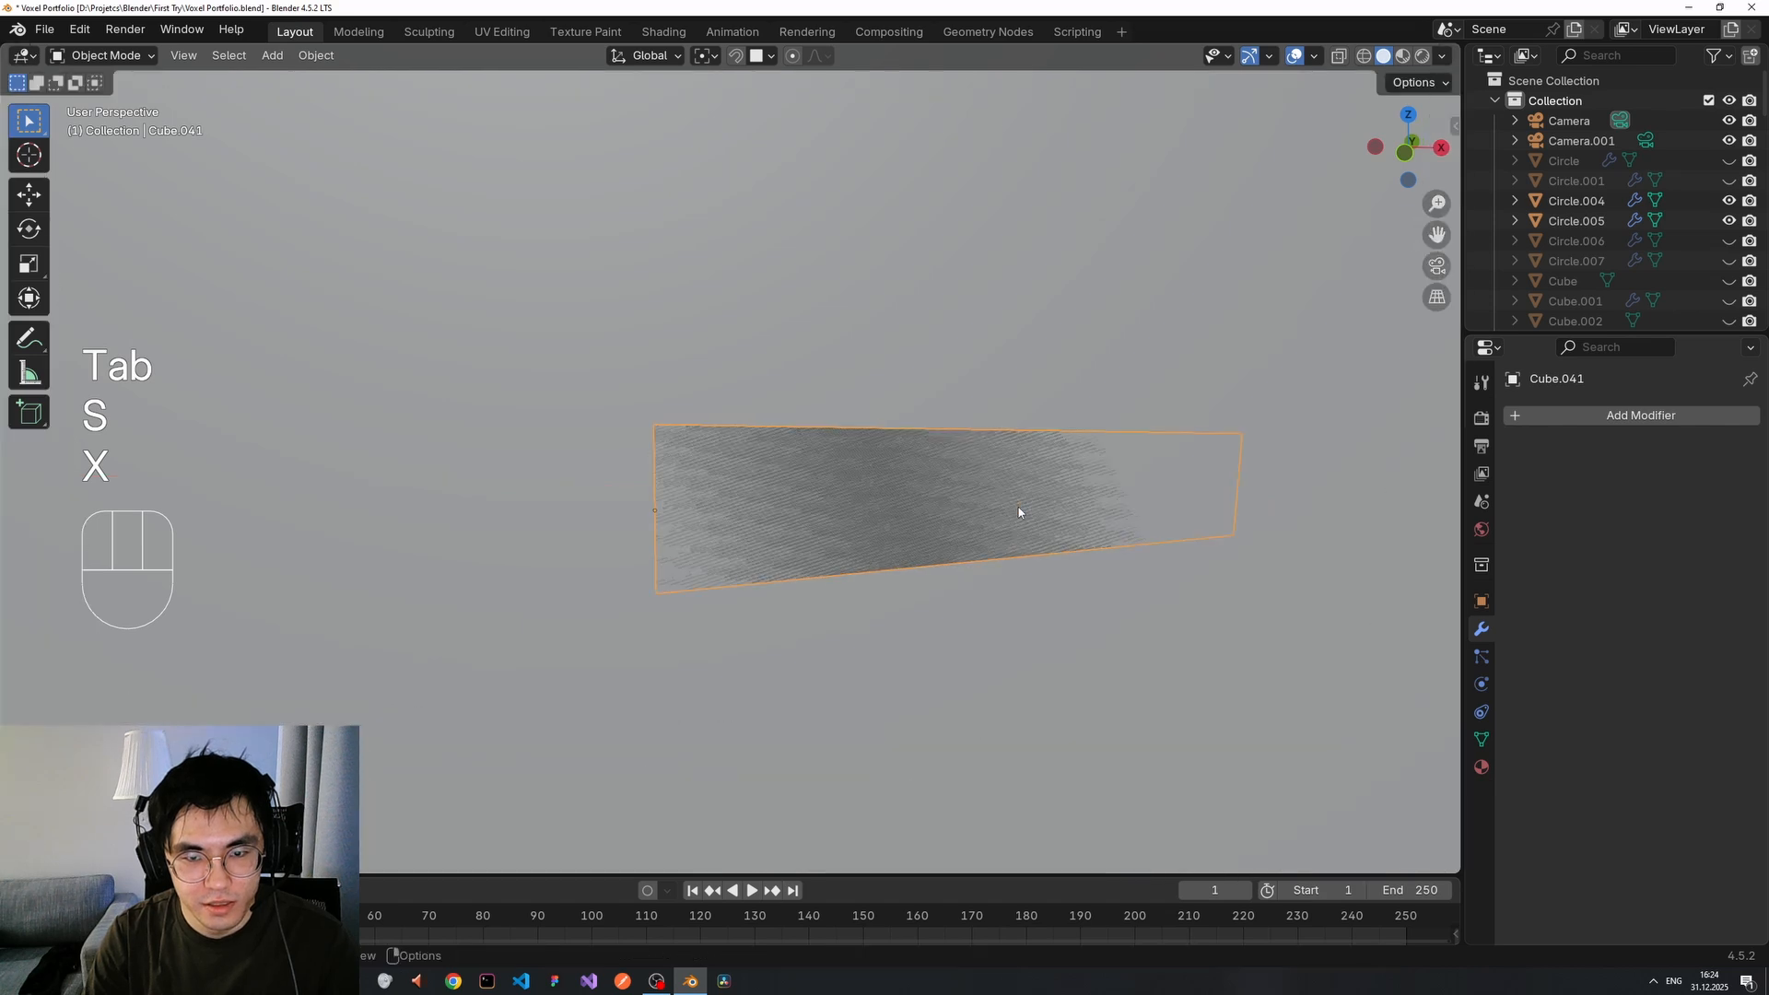
pyautogui.scroll(-4, 1019, 508)
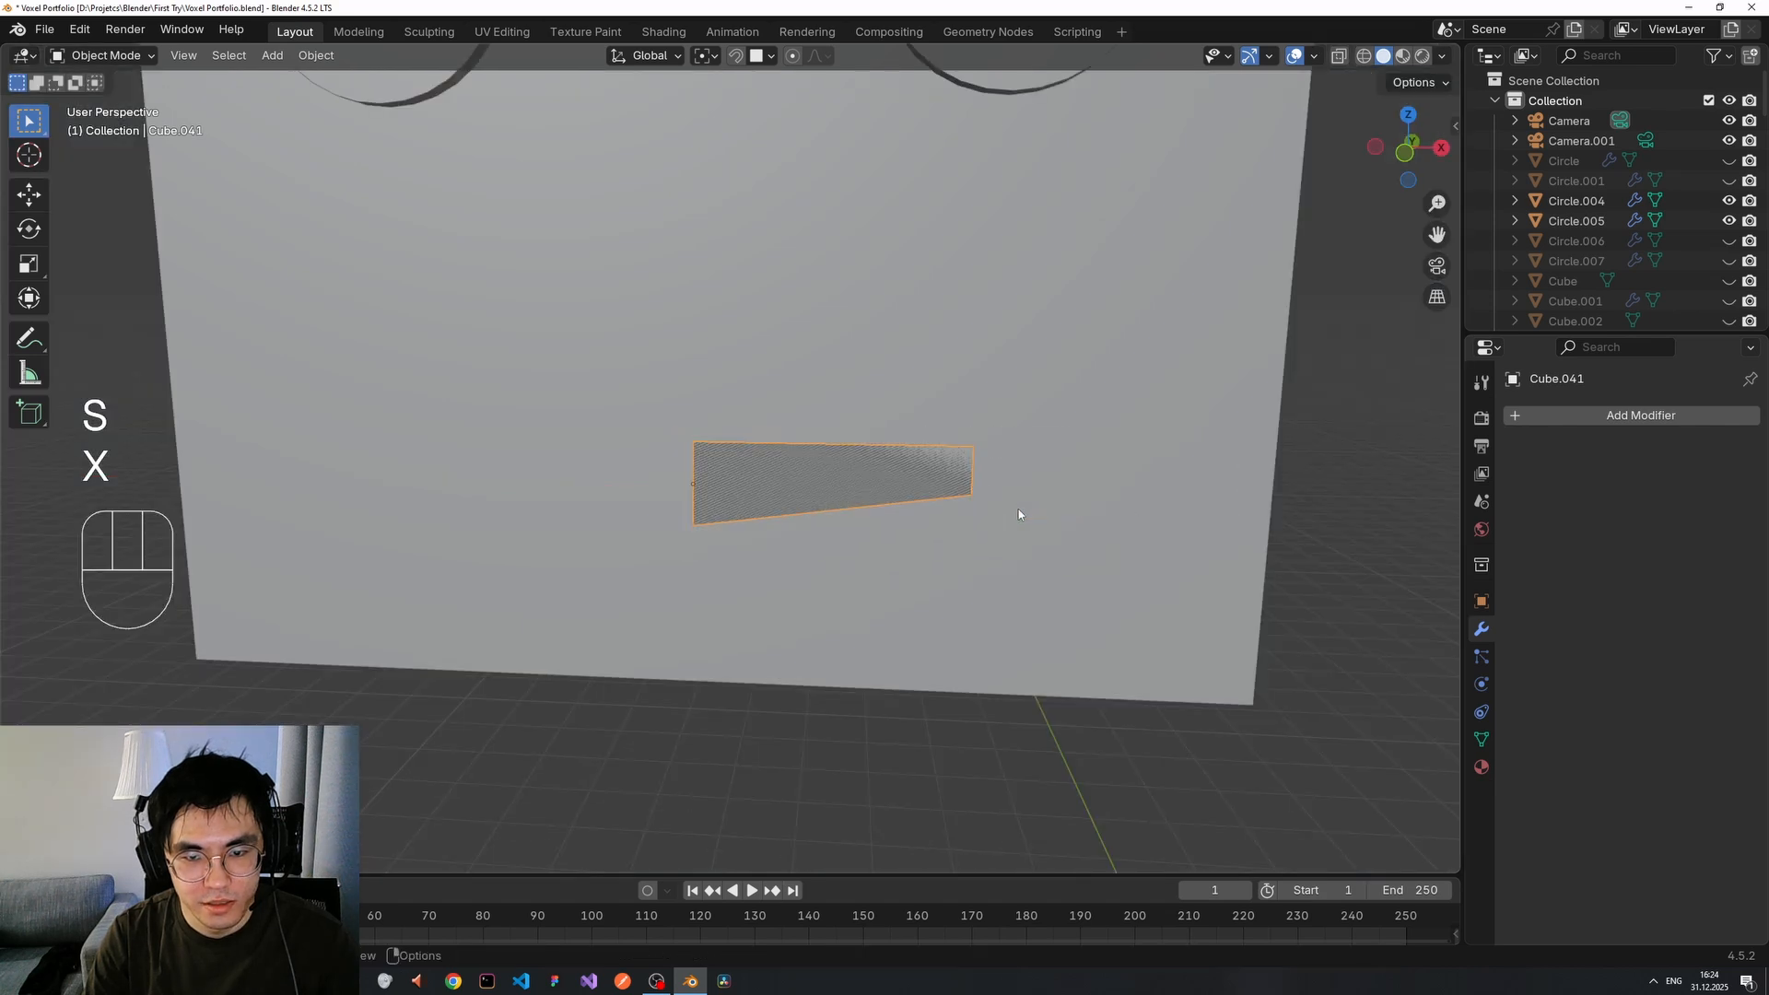
pyautogui.moveTo(885, 473); pyautogui.dragTo(954, 482, button='middle')
pyautogui.click(869, 482)
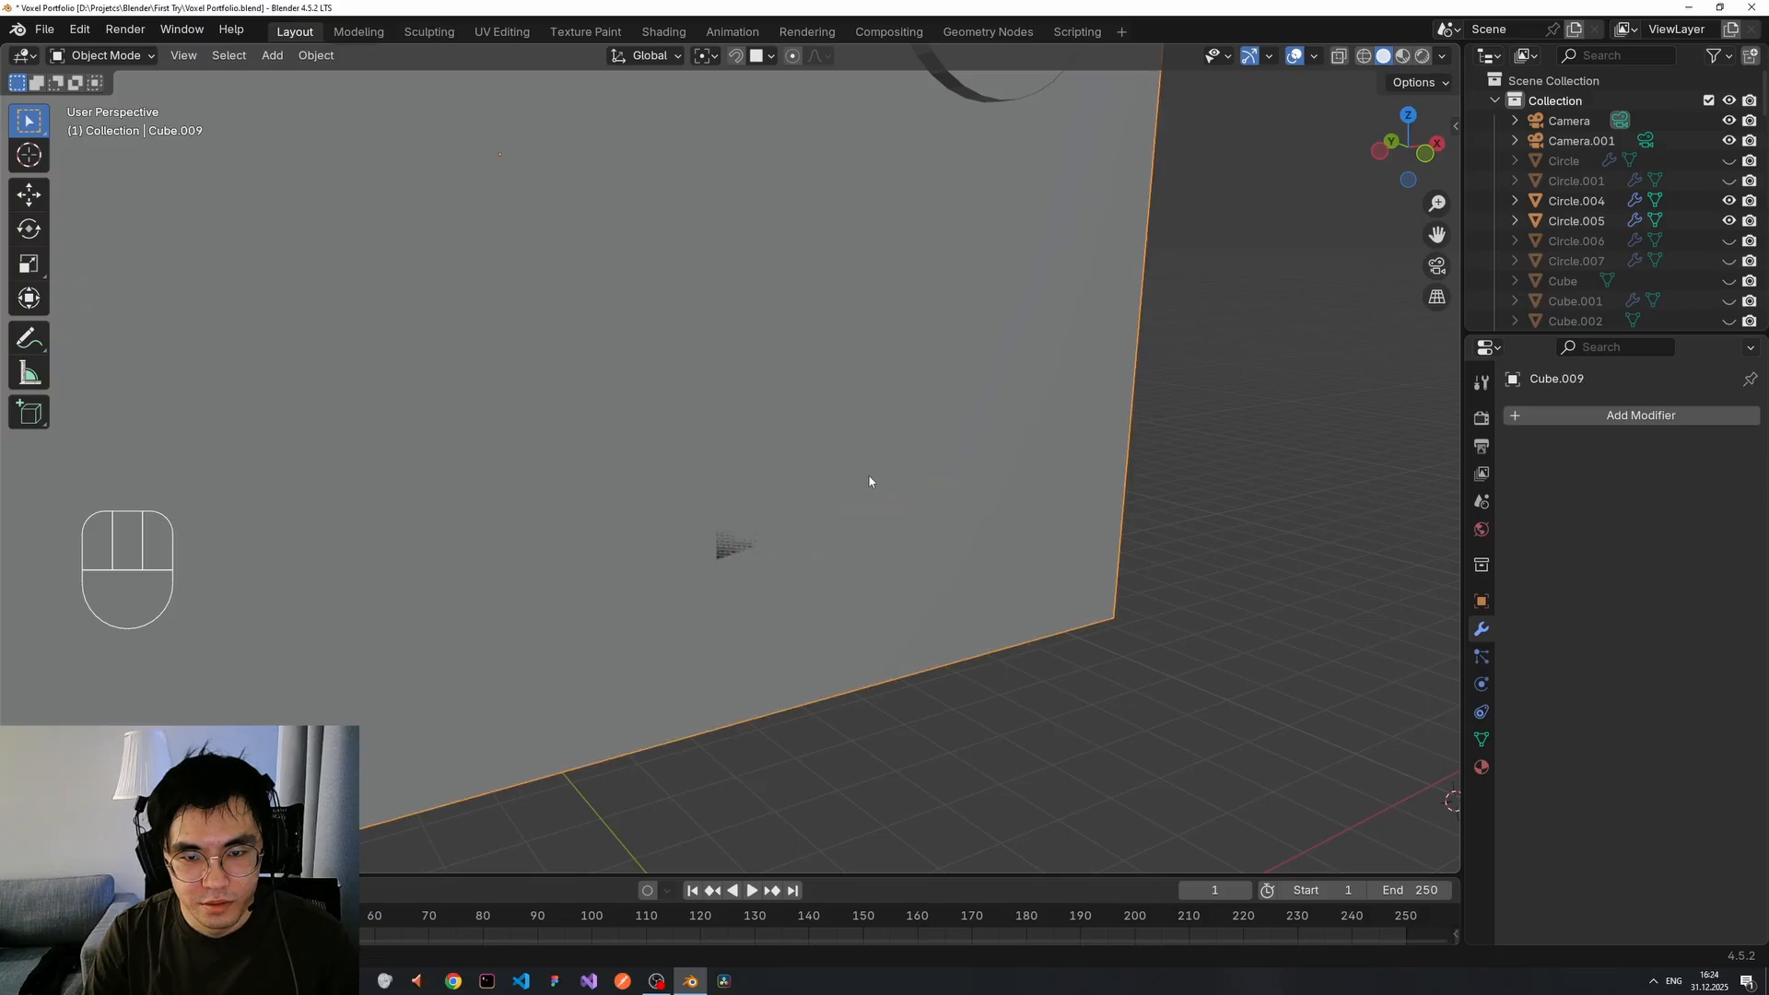
pyautogui.click(859, 489)
pyautogui.press('Tab')
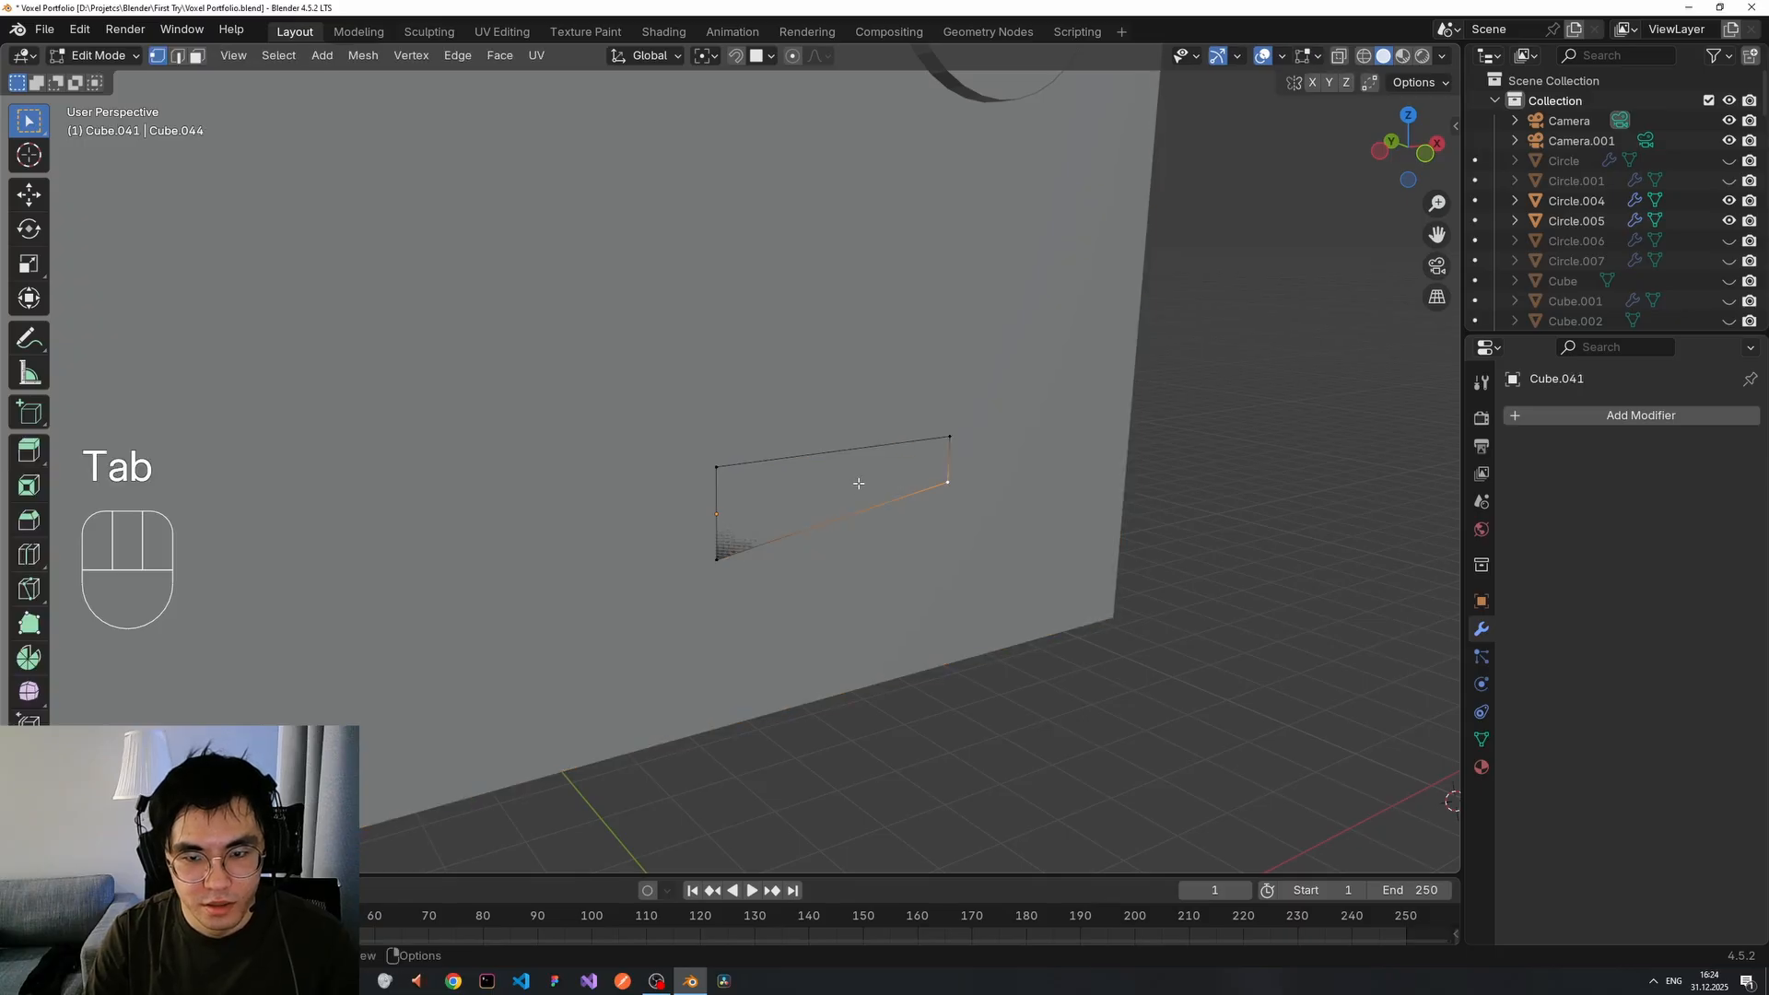
pyautogui.press('3')
pyautogui.press('e')
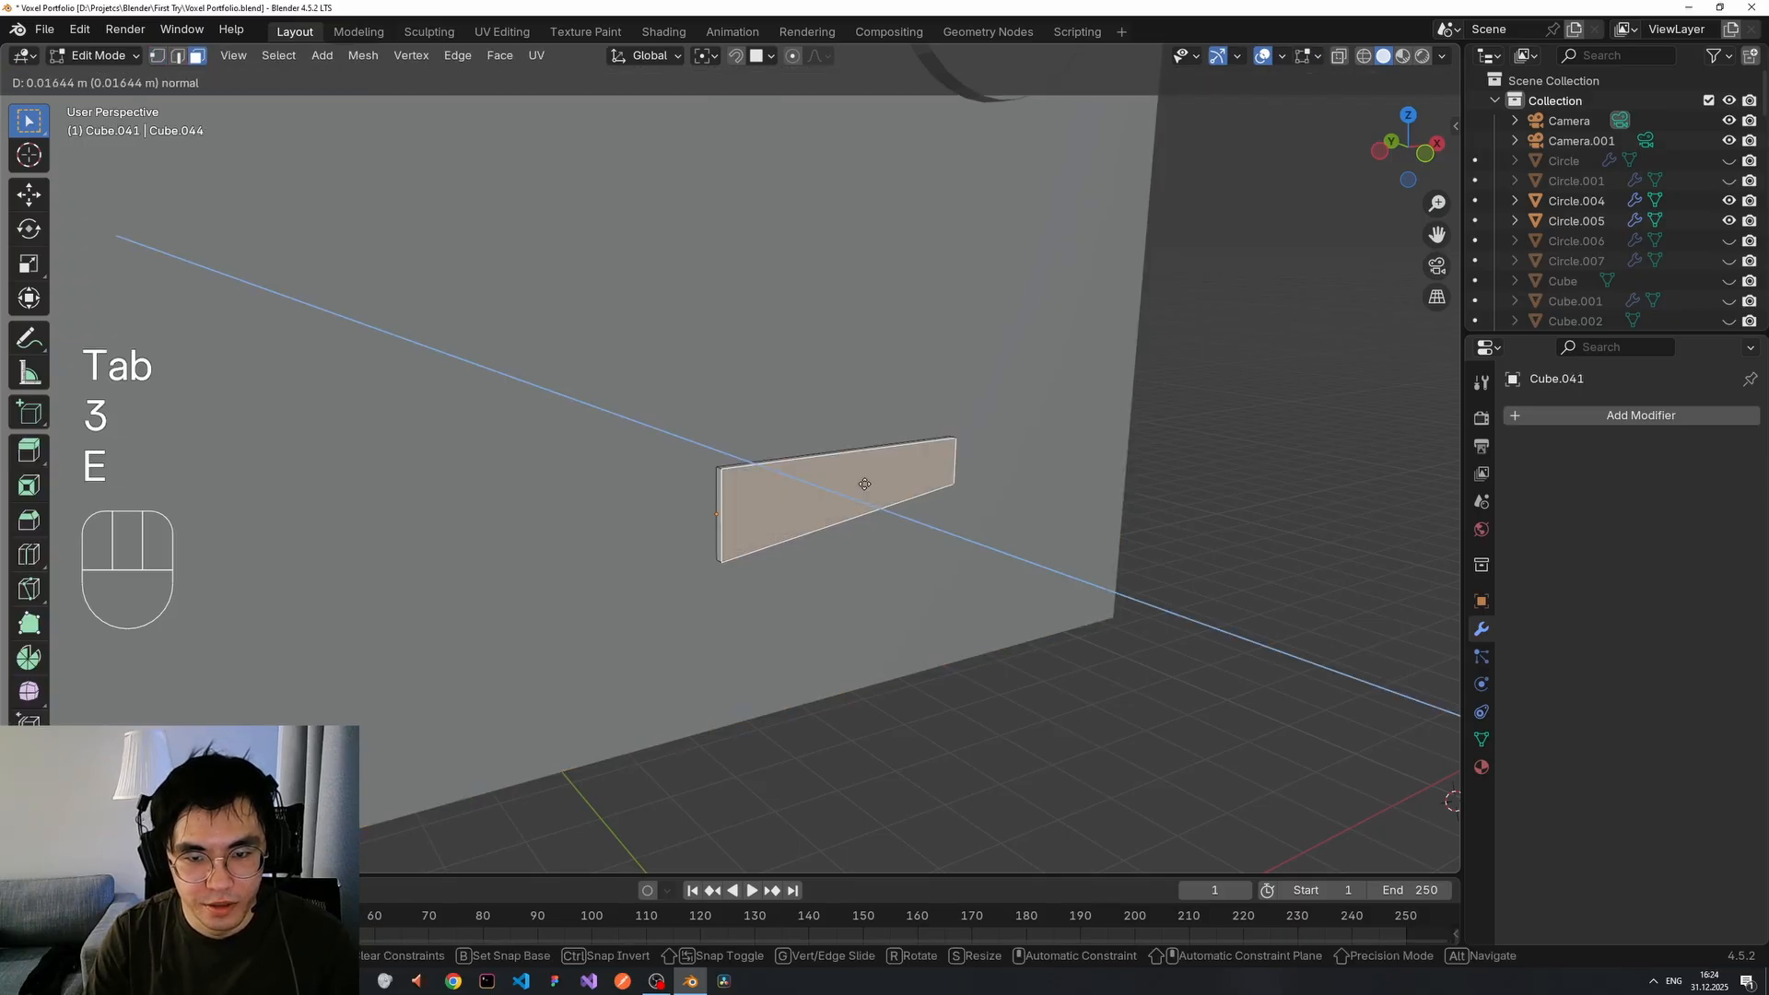
pyautogui.click(870, 487)
pyautogui.moveTo(870, 487)
pyautogui.mouseDown(button='middle')
pyautogui.moveTo(994, 541)
pyautogui.moveTo(1119, 508)
pyautogui.moveTo(861, 497)
pyautogui.mouseUp(button='middle')
pyautogui.press('Tab')
pyautogui.click(1536, 415)
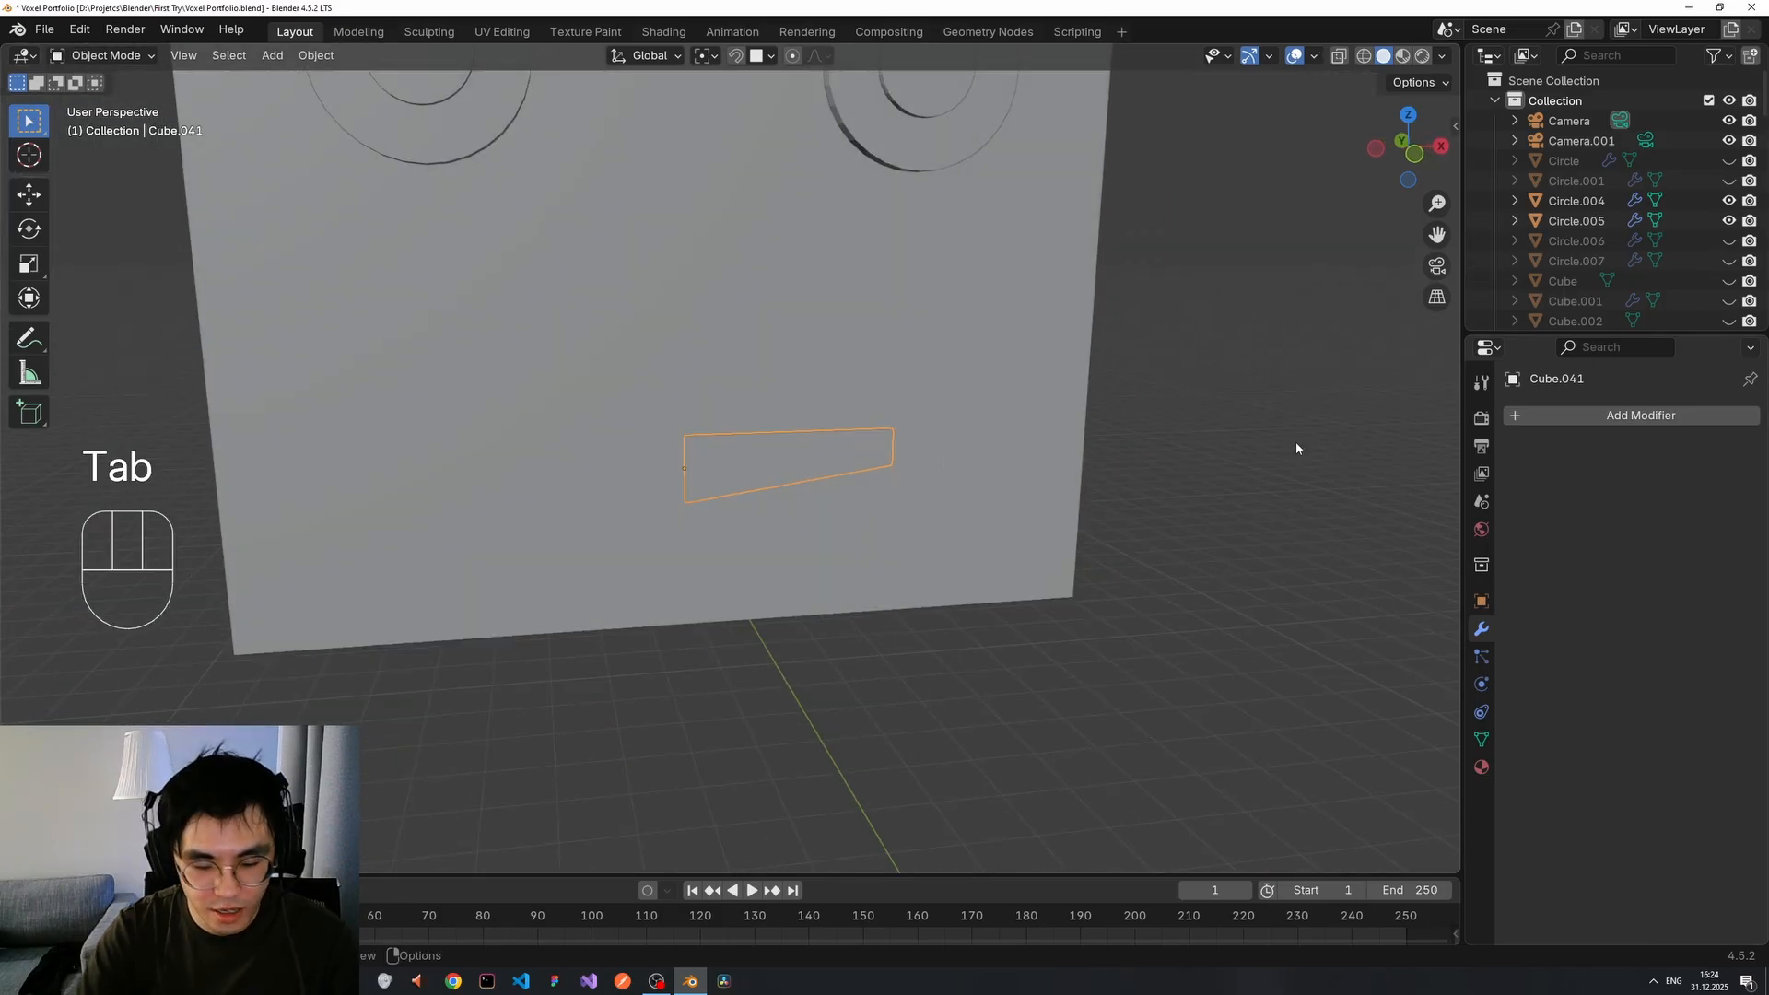
pyautogui.press('m')
pyautogui.press('r')
pyautogui.press('Escape')
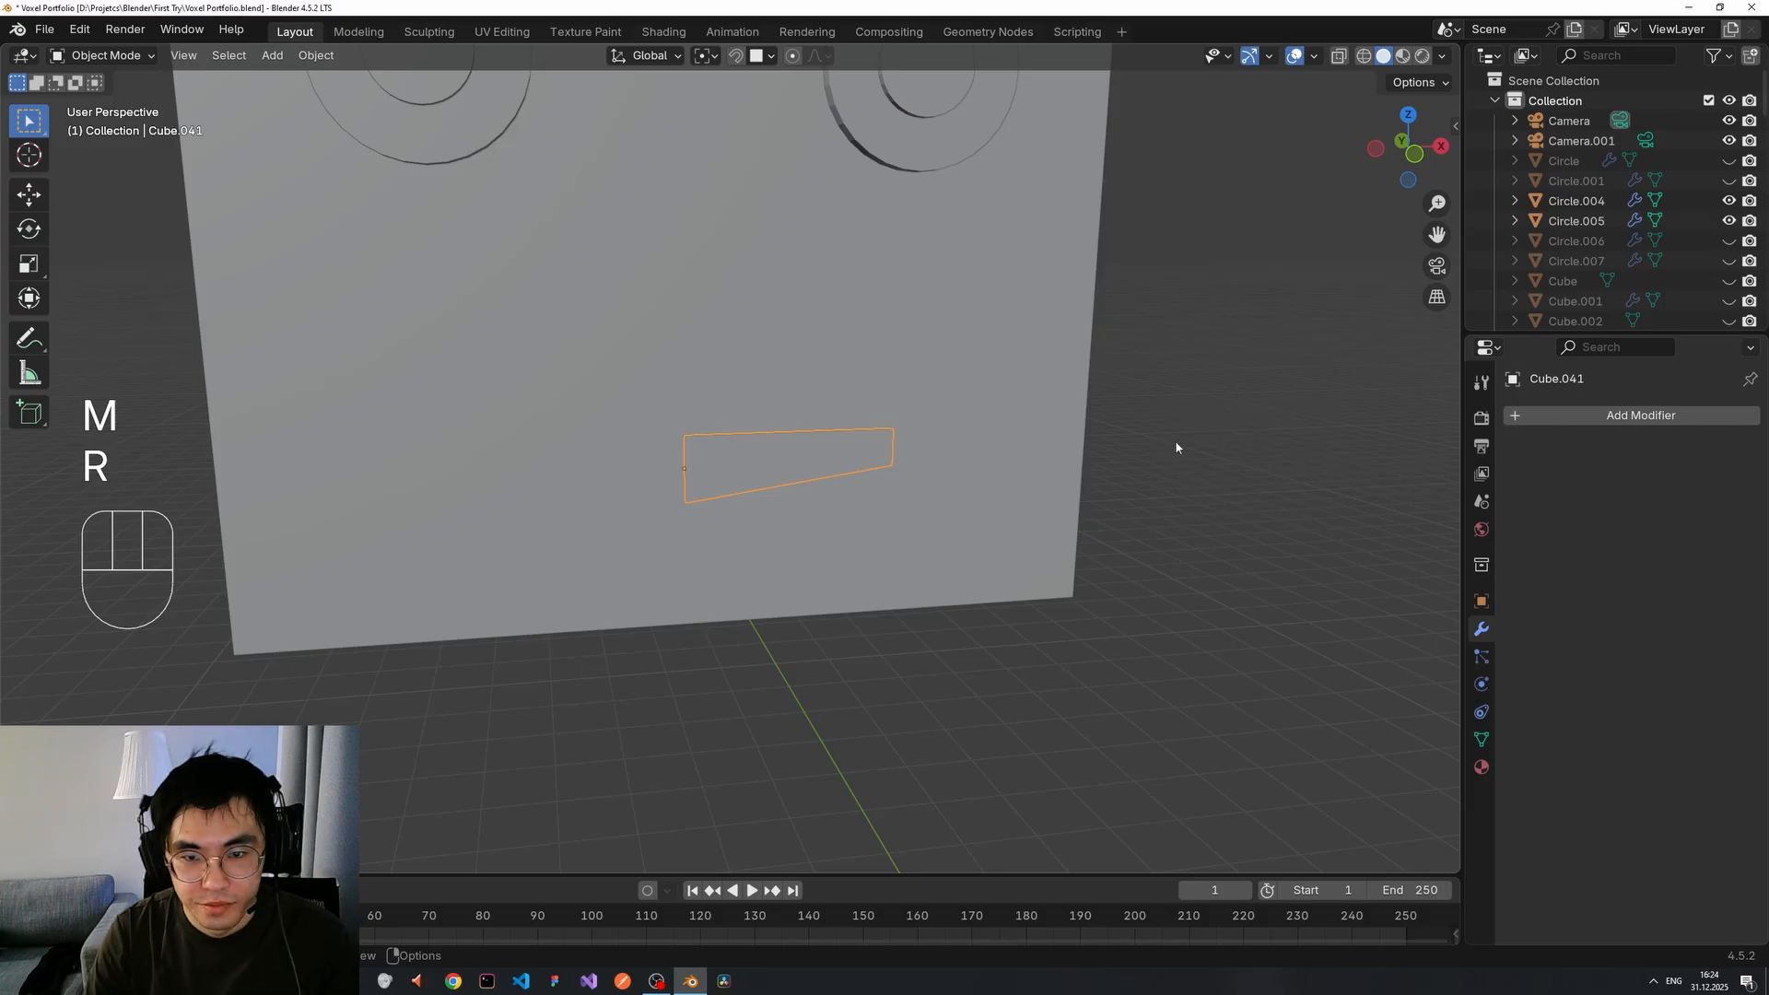
pyautogui.click(1166, 452)
pyautogui.moveTo(1050, 489); pyautogui.dragTo(908, 476, button='middle')
pyautogui.moveTo(649, 467); pyautogui.dragTo(700, 485, button='middle')
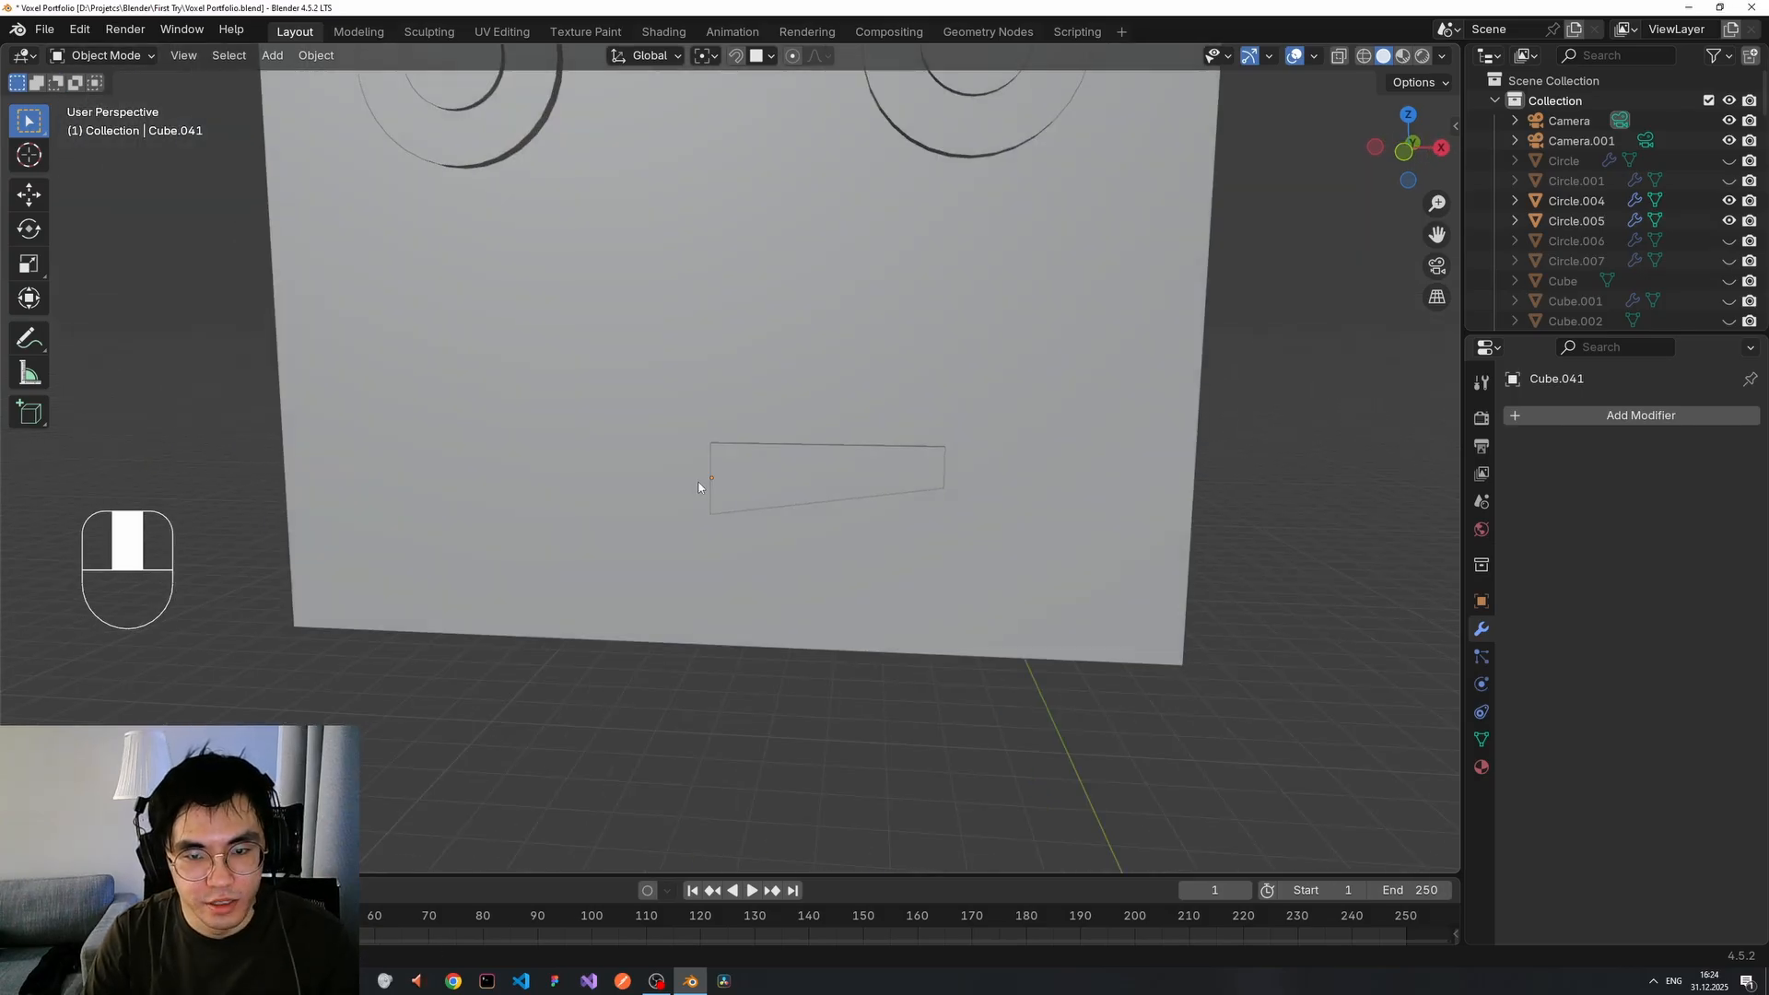
# Add a Mirror modifier to Cube.041 and check the symmetric V-bottomed mouth.
pyautogui.click(1597, 415)
pyautogui.moveTo(1590, 419)
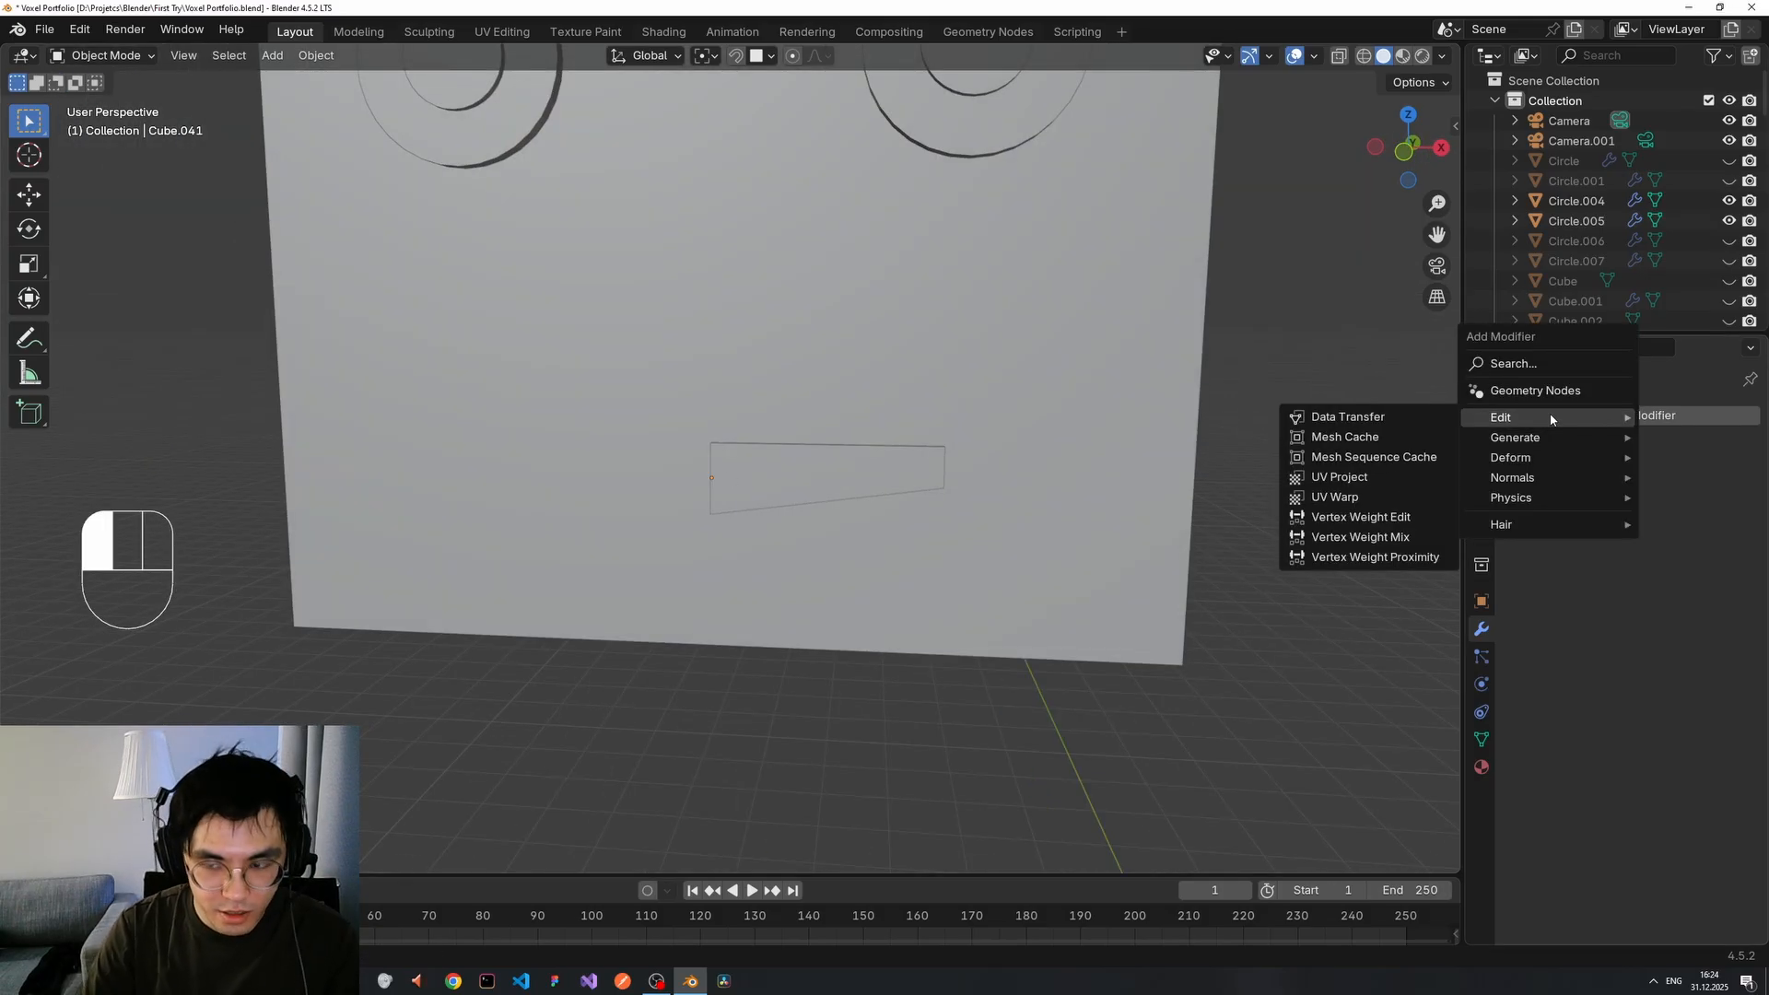
pyautogui.write('mirro')
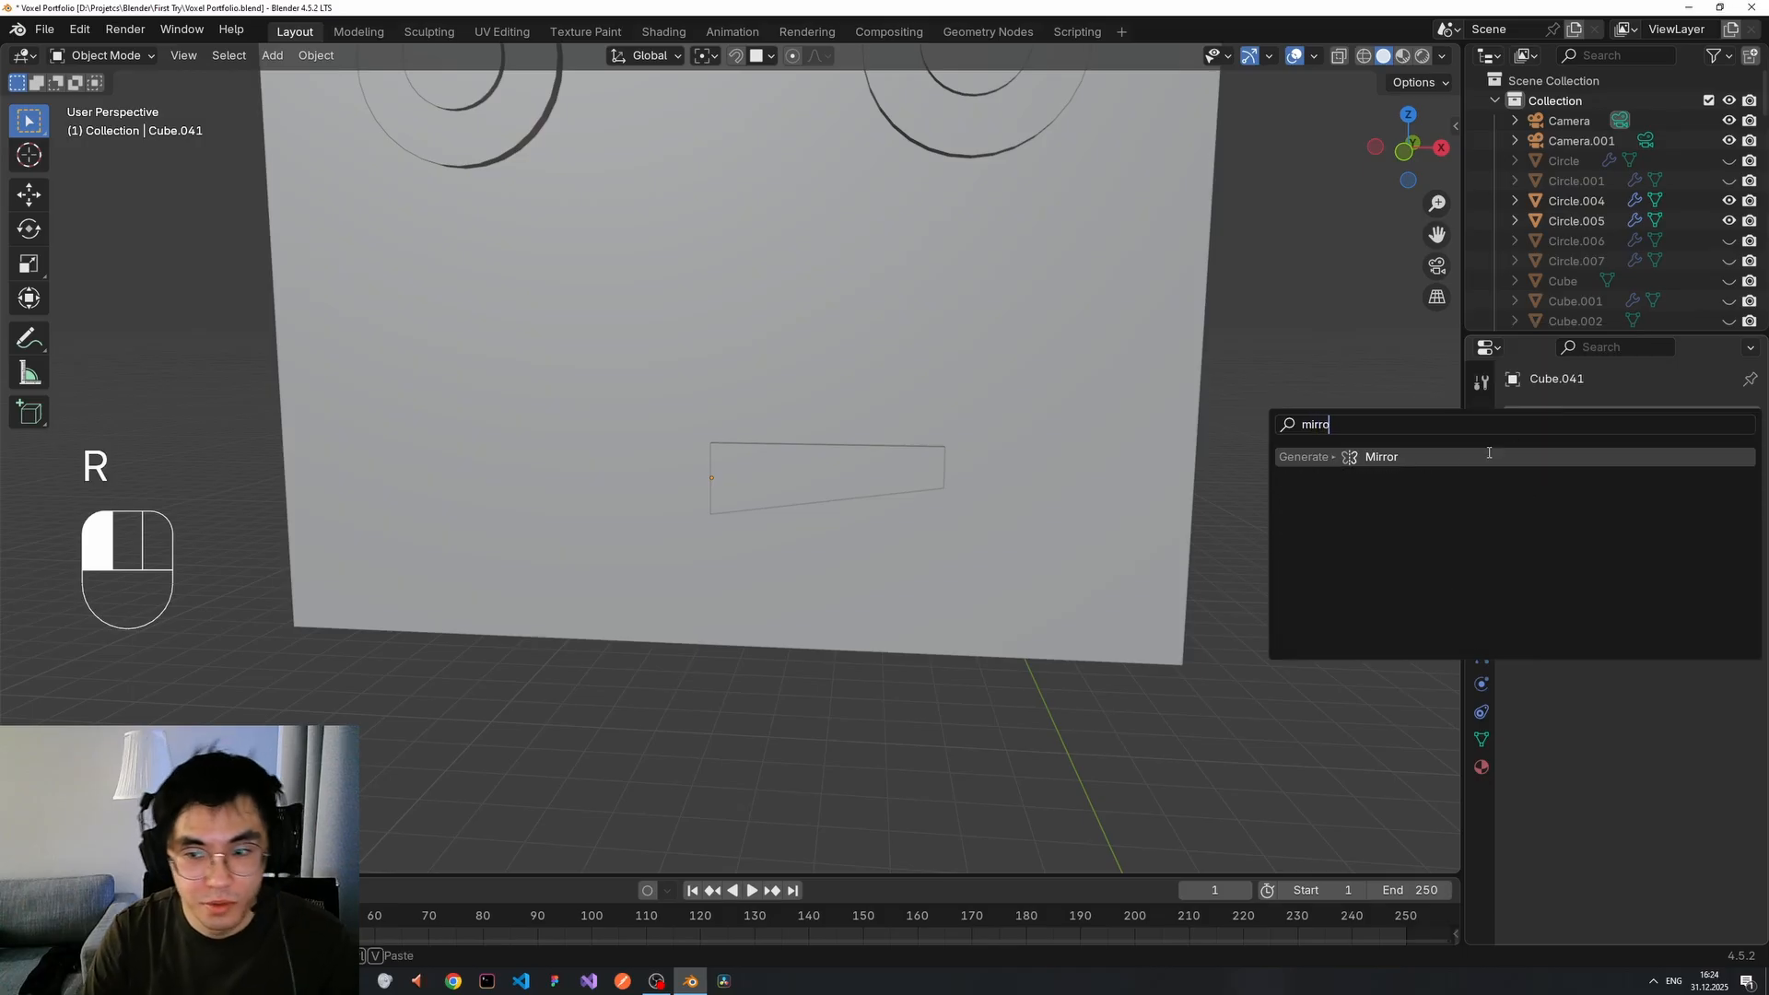
pyautogui.click(1462, 463)
pyautogui.moveTo(1213, 491); pyautogui.dragTo(1118, 486, button='middle')
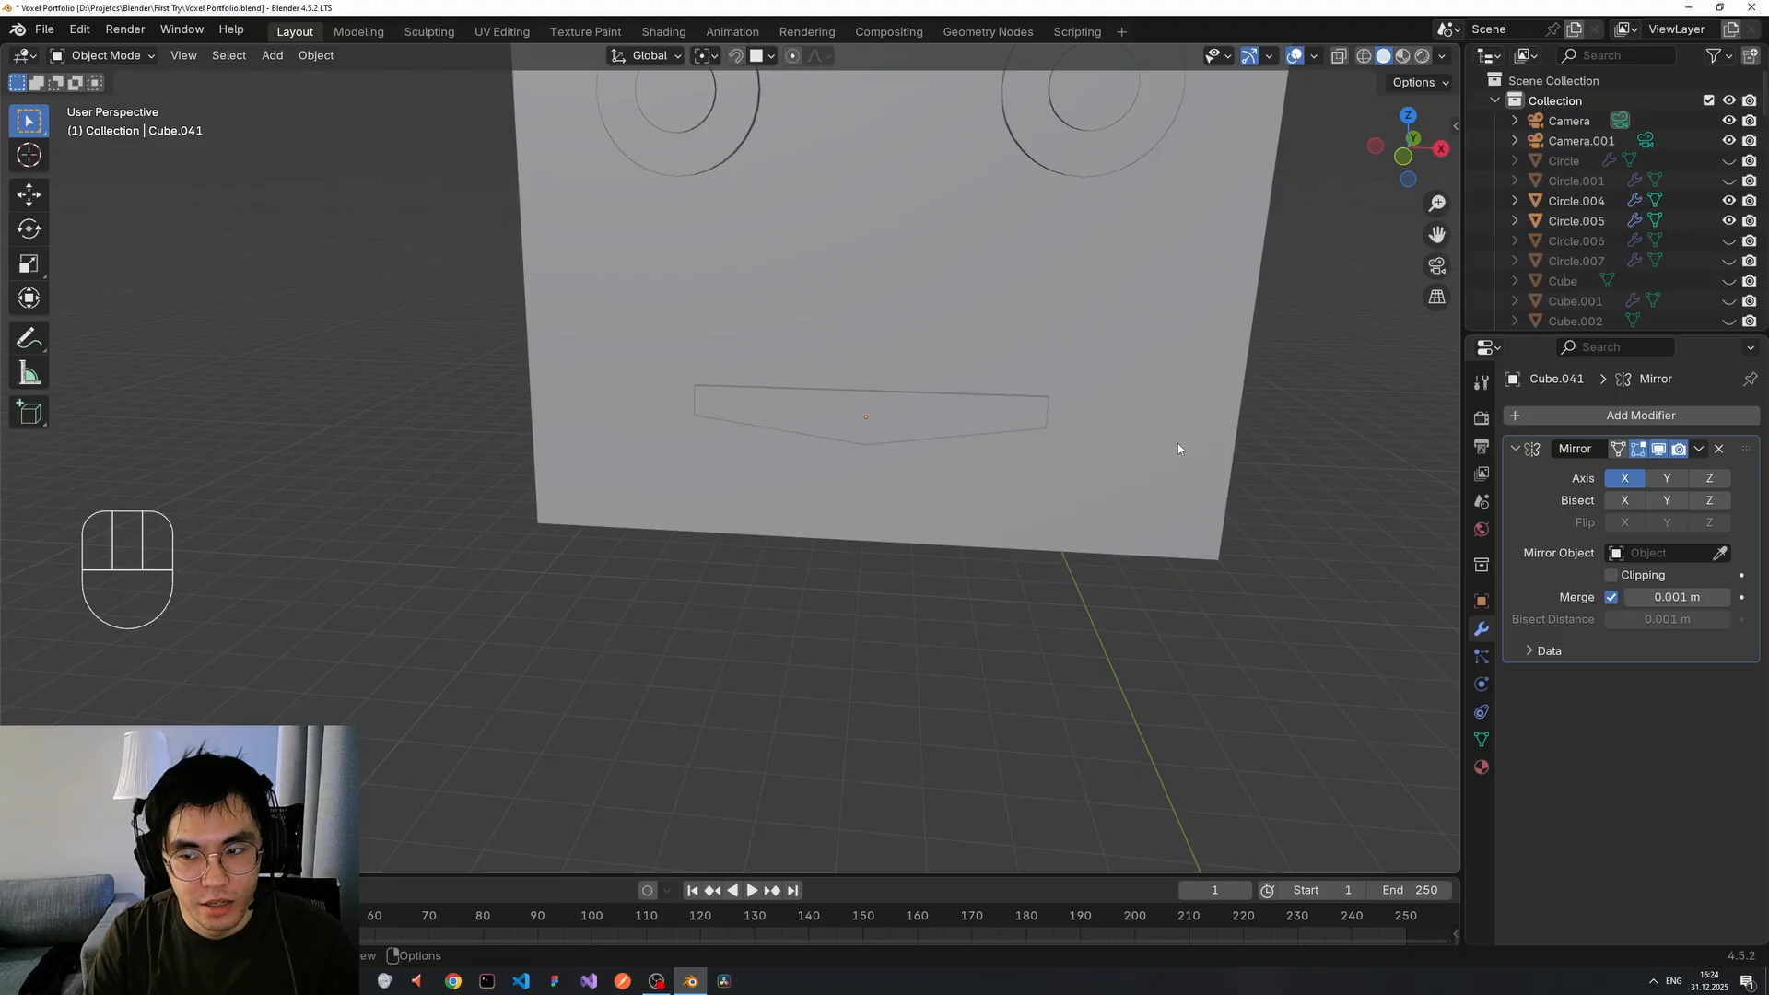
pyautogui.scroll(-2, 1335, 442)
pyautogui.scroll(3, 1163, 446)
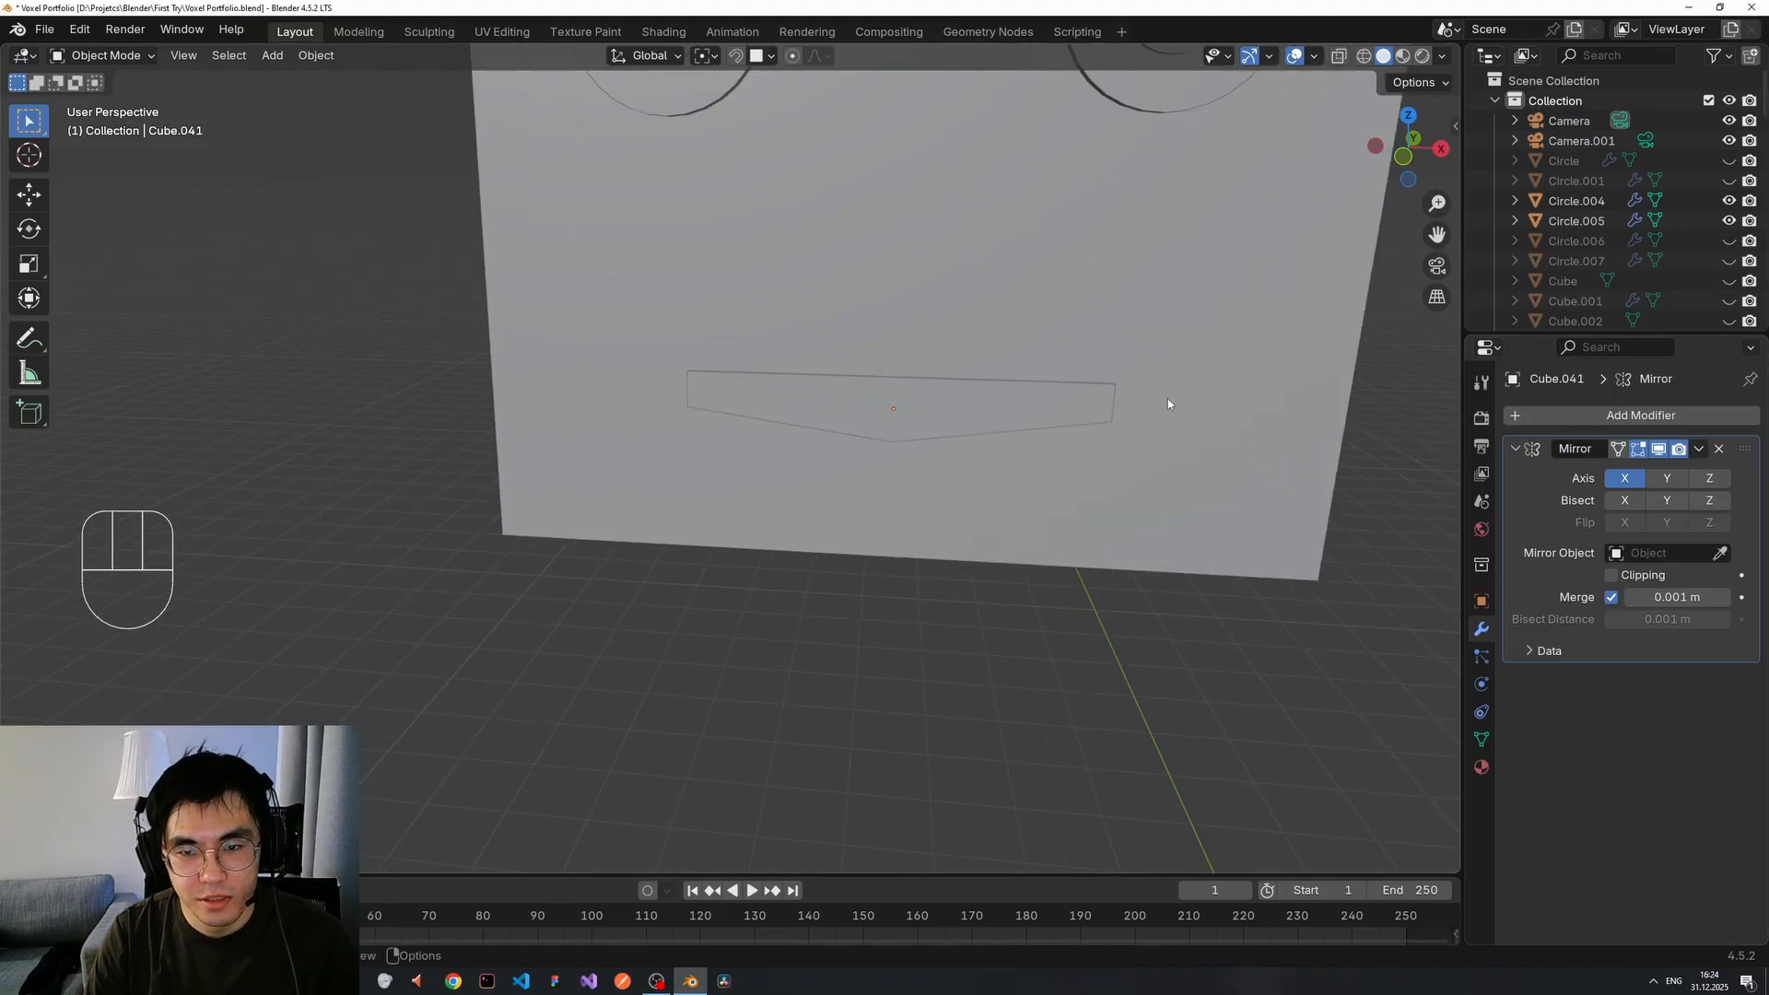
pyautogui.scroll(1, 1118, 411)
pyautogui.scroll(-5, 1119, 411)
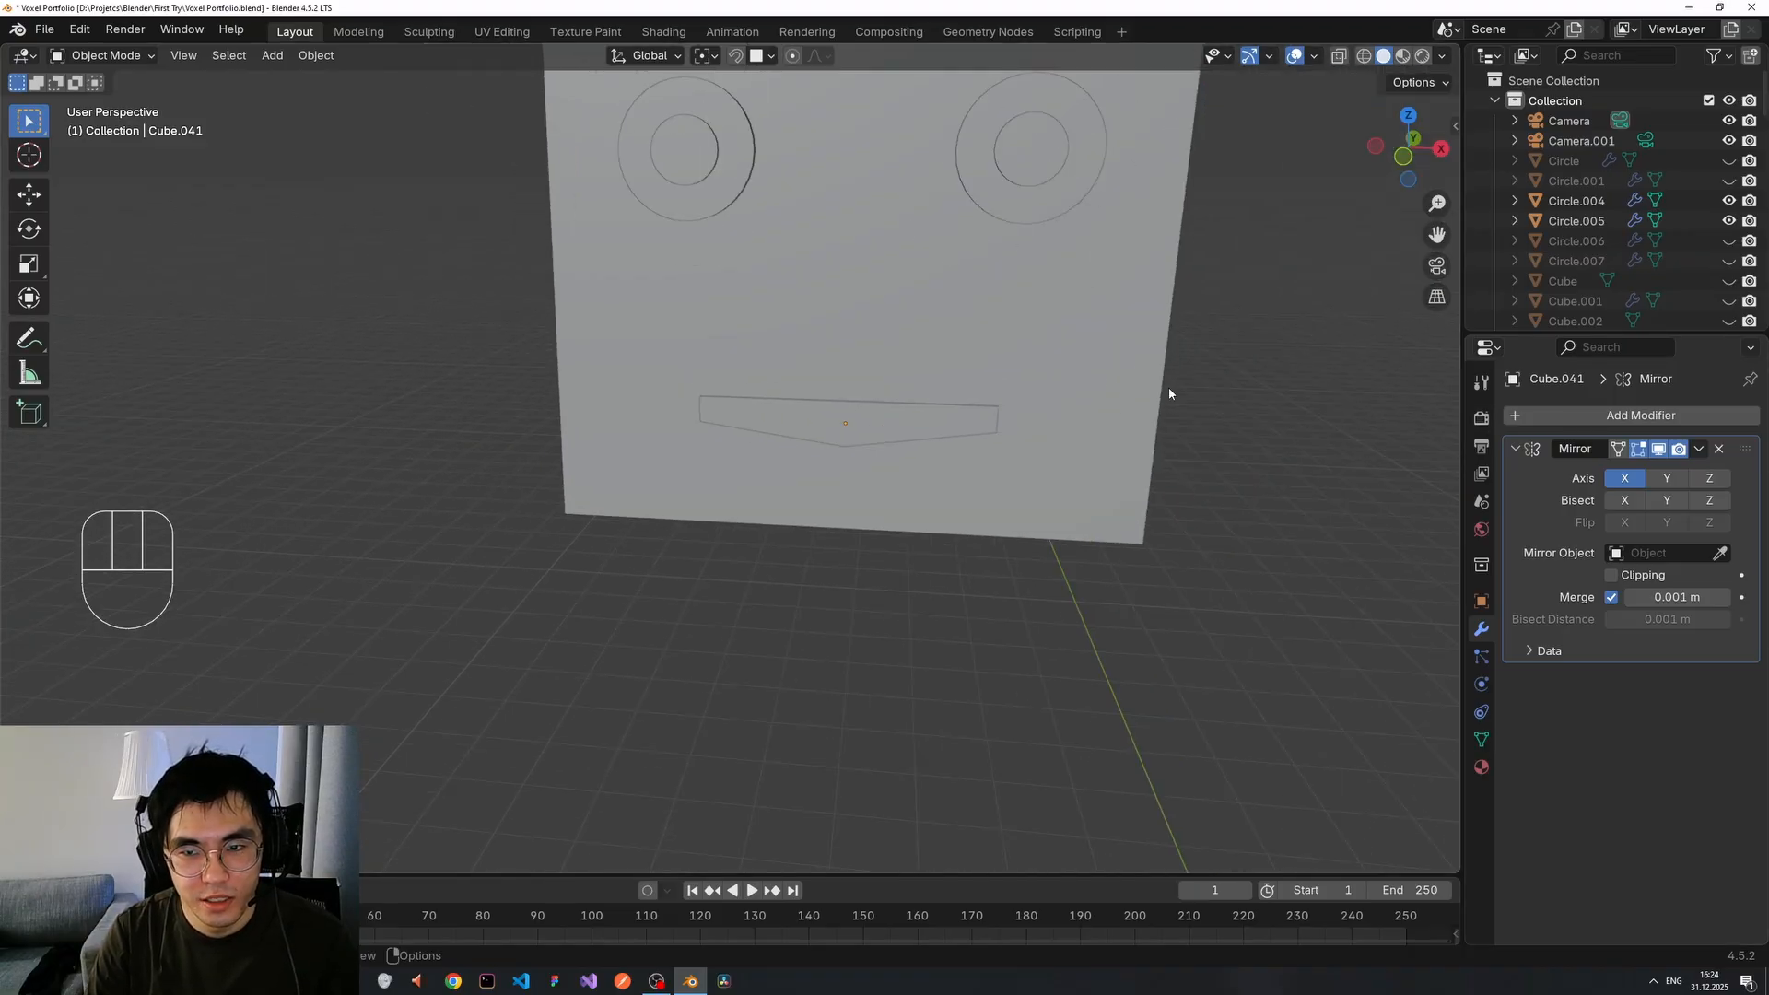
pyautogui.moveTo(1168, 387); pyautogui.dragTo(766, 526, button='middle')
# Add a new cube, Cube.042, and position it just right of the head.
pyautogui.scroll(-5, 765, 525)
pyautogui.hotkey('shift', 'a')
pyautogui.moveTo(848, 555)
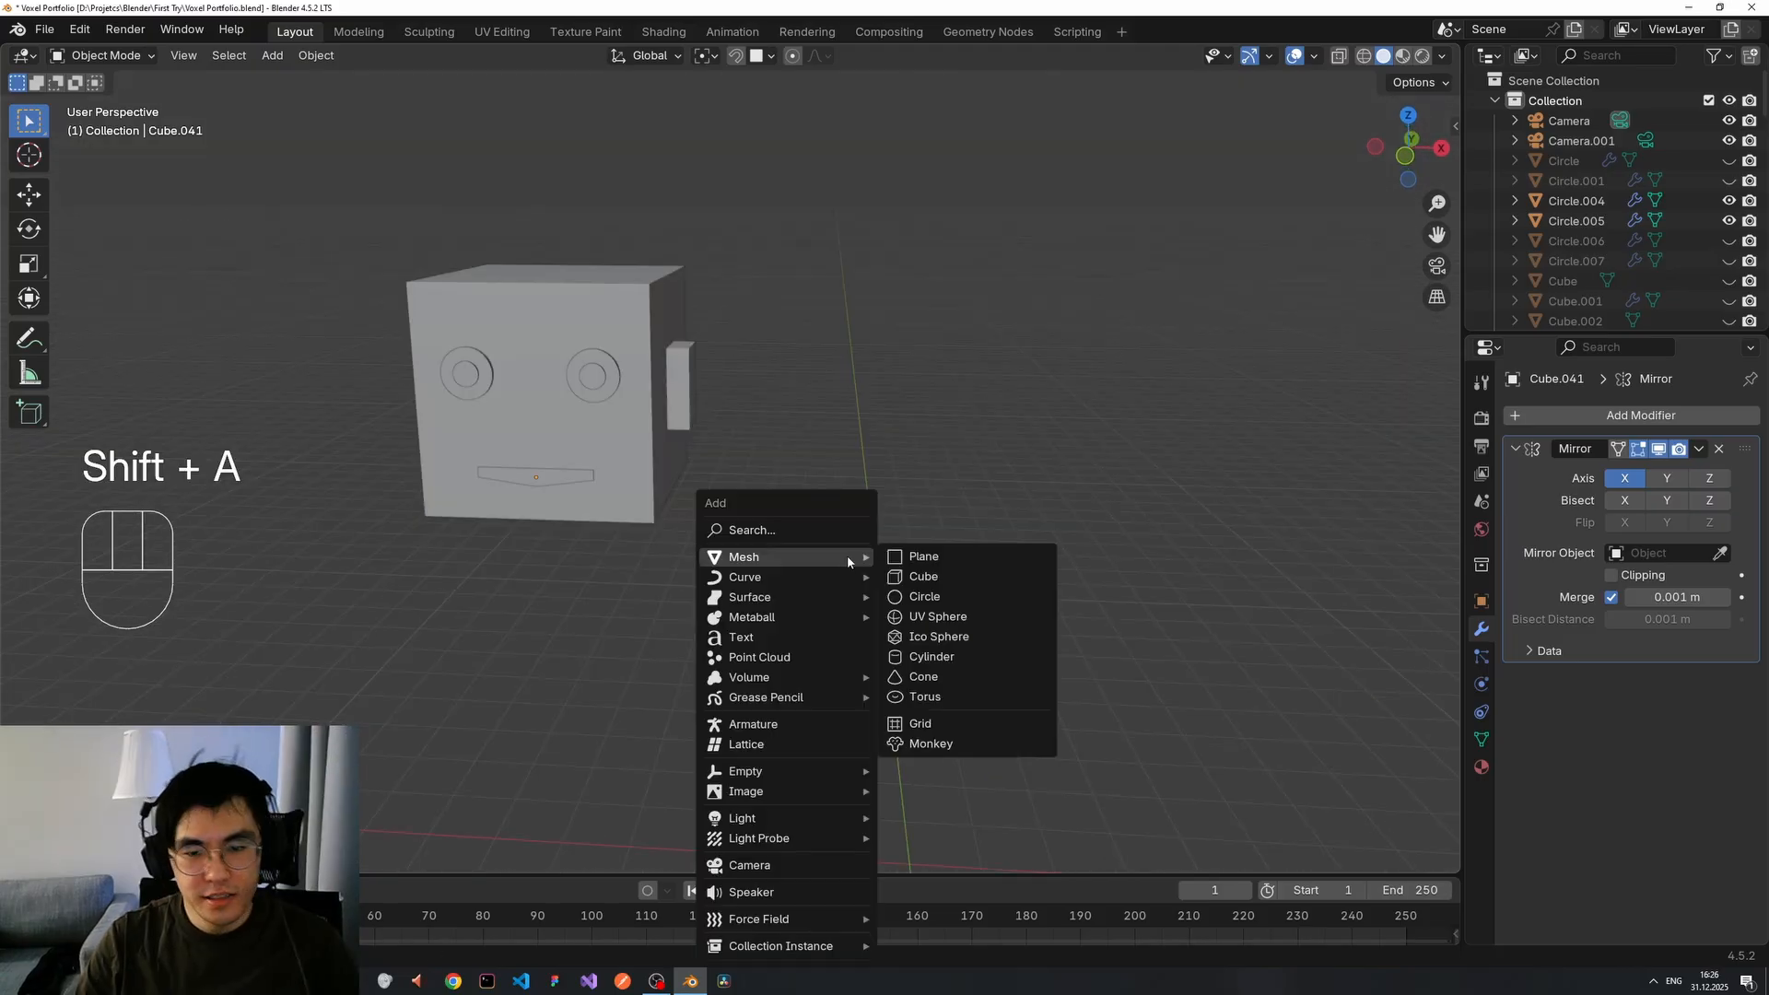
pyautogui.click(923, 576)
pyautogui.press('g')
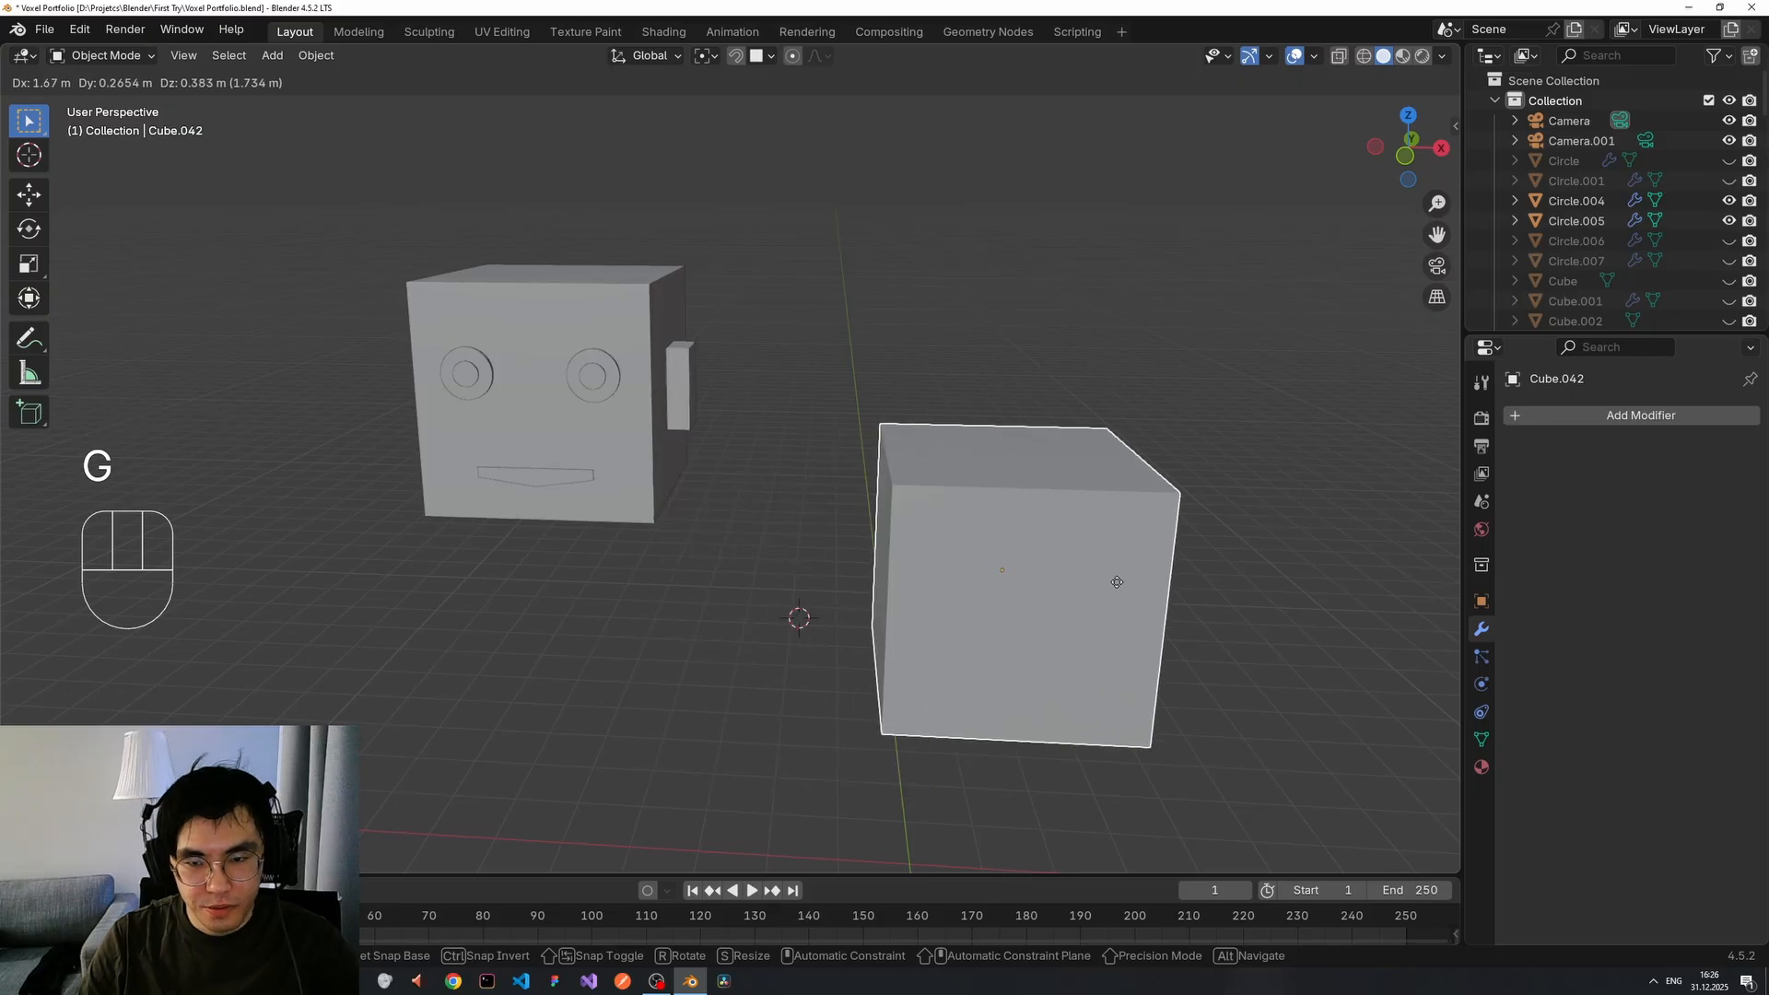
pyautogui.click(1117, 582)
pyautogui.moveTo(1222, 585); pyautogui.dragTo(1034, 519, button='middle')
pyautogui.scroll(1, 1236, 589)
pyautogui.scroll(3, 1182, 555)
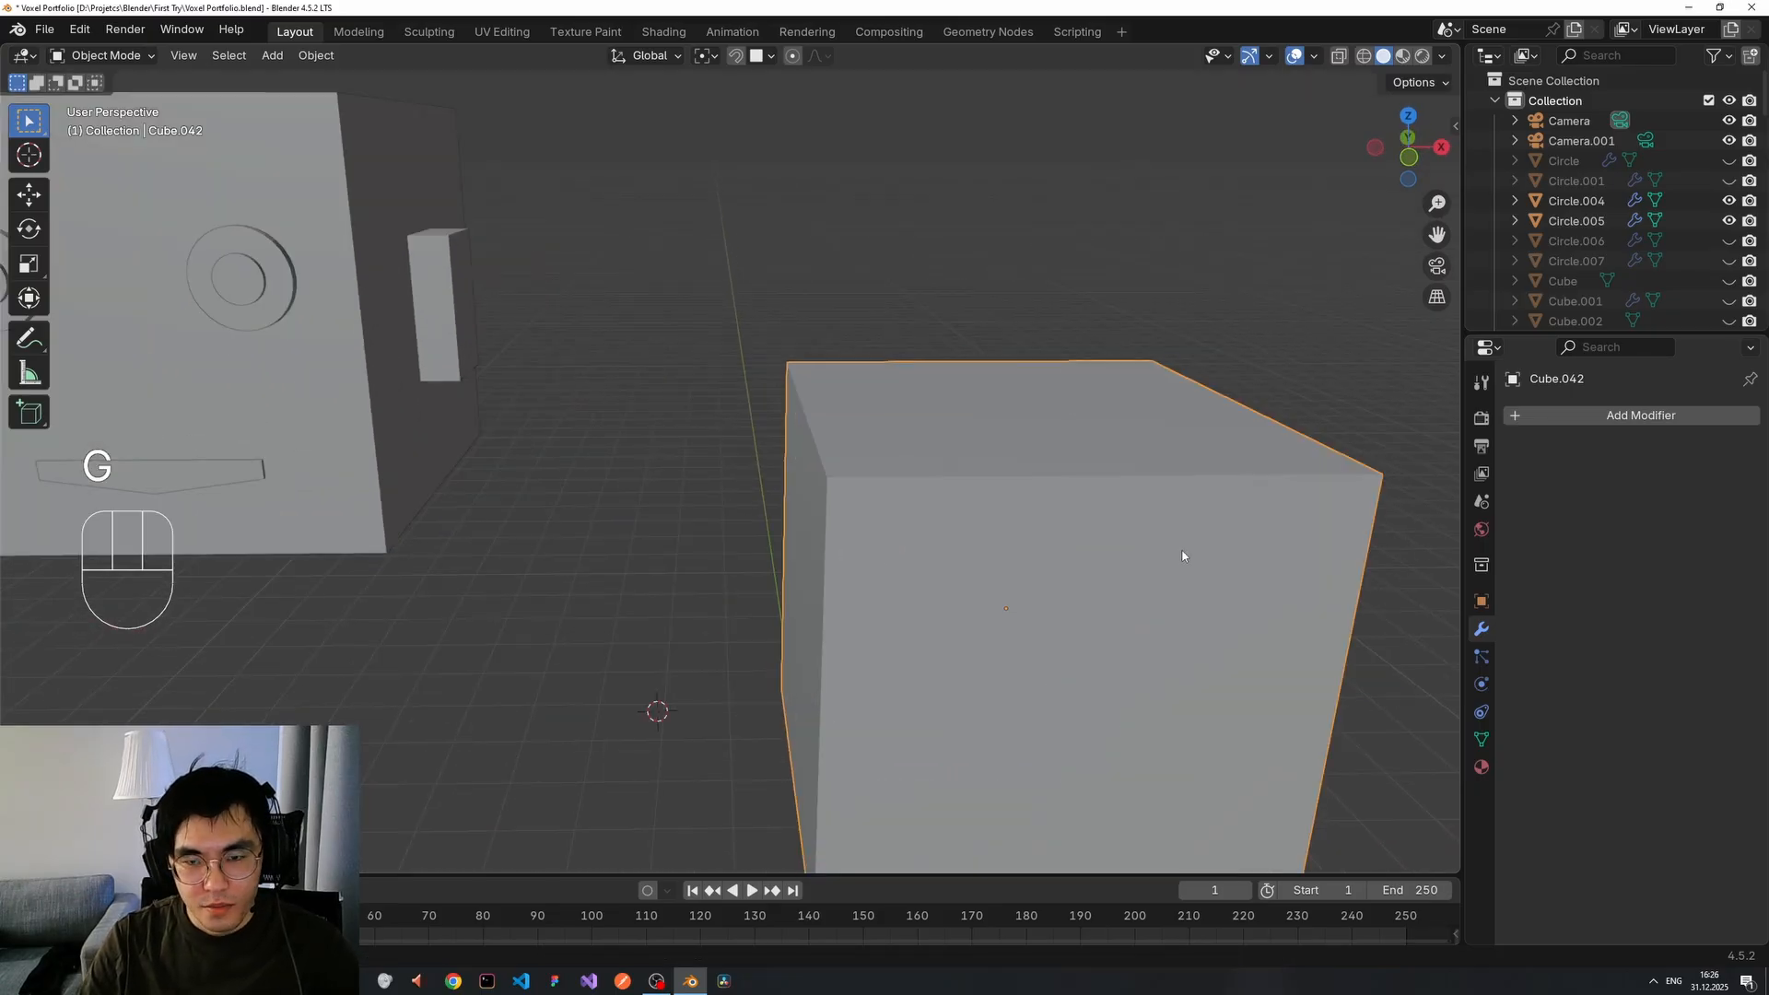
pyautogui.moveTo(1181, 551); pyautogui.dragTo(1274, 575, button='middle')
pyautogui.scroll(-3, 1244, 581)
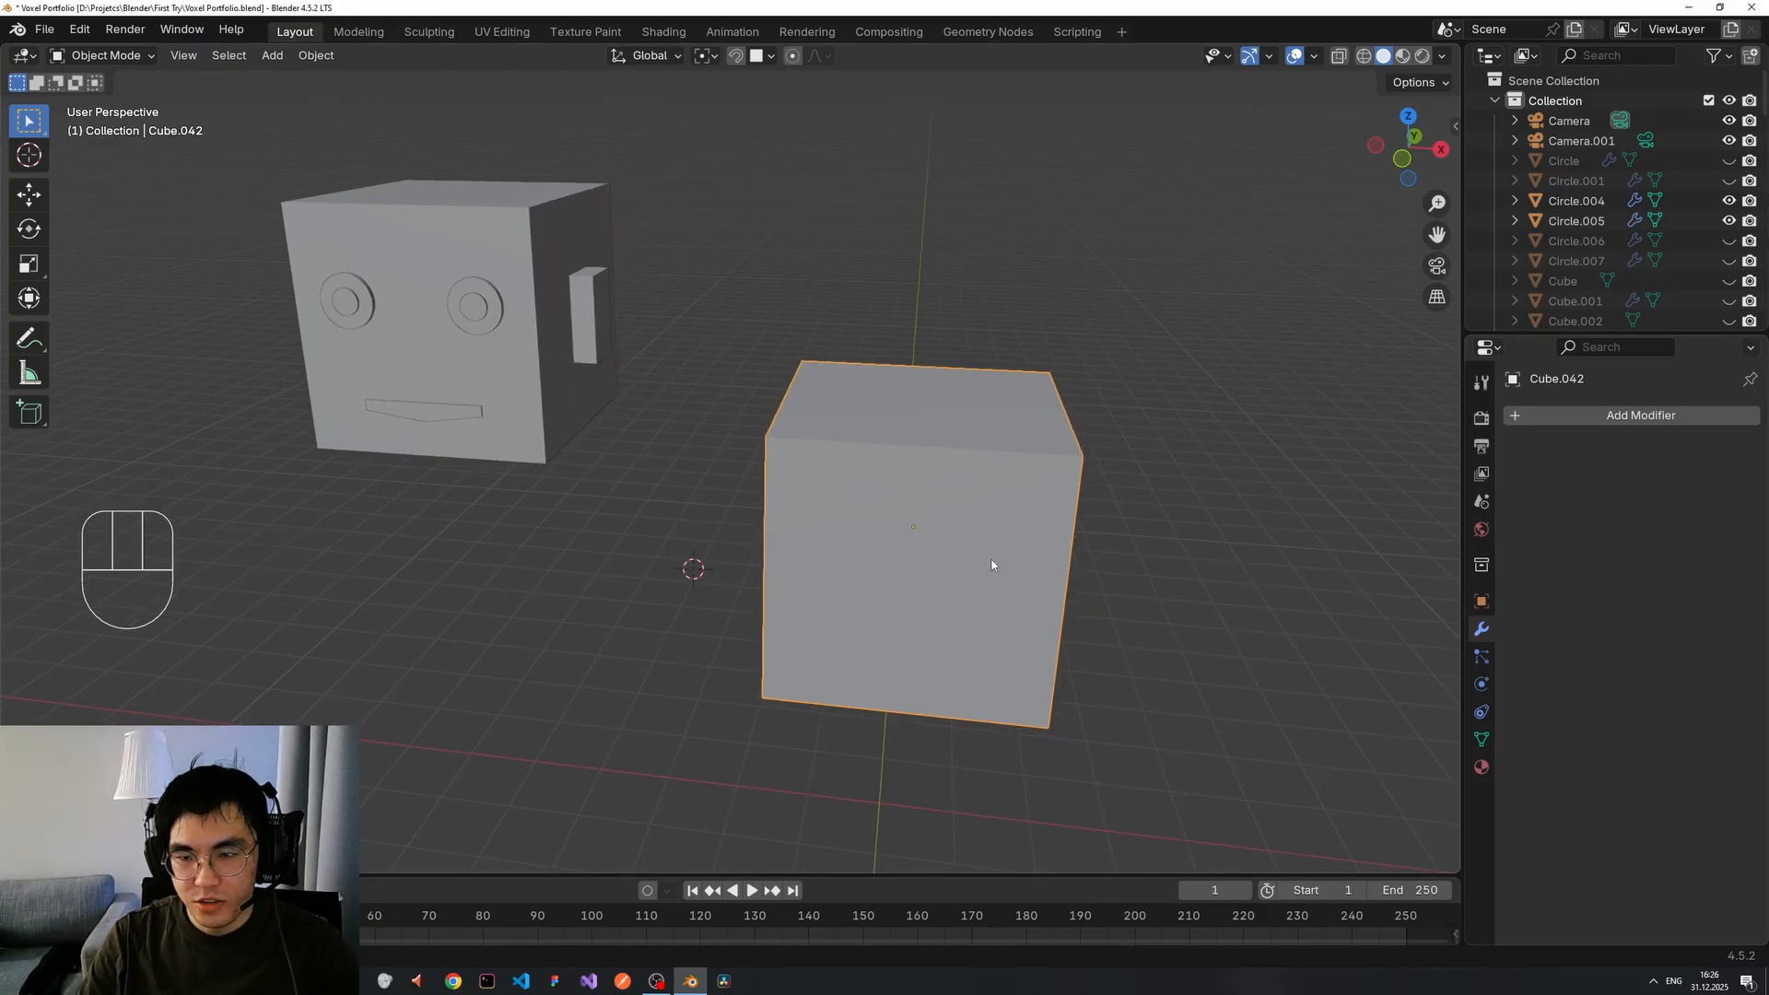
# Add an X-axis Mirror modifier to Cube.042.
pyautogui.click(1511, 420)
pyautogui.write('mirro')
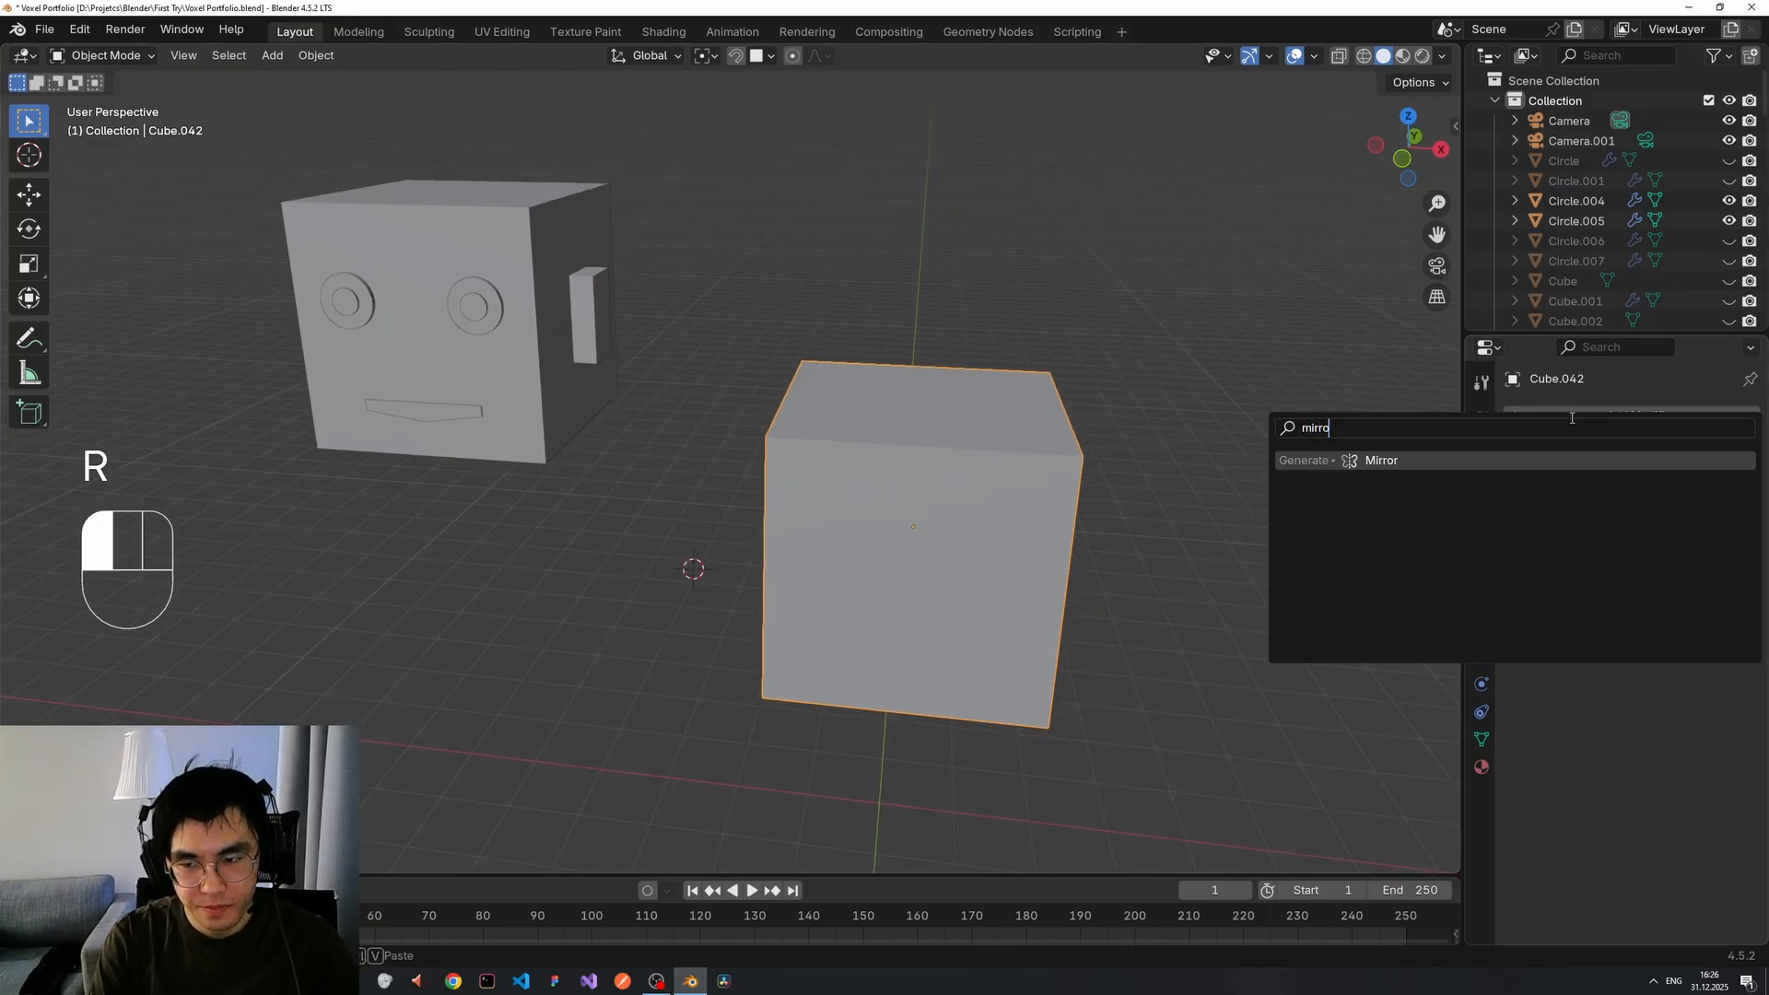
pyautogui.click(1572, 418)
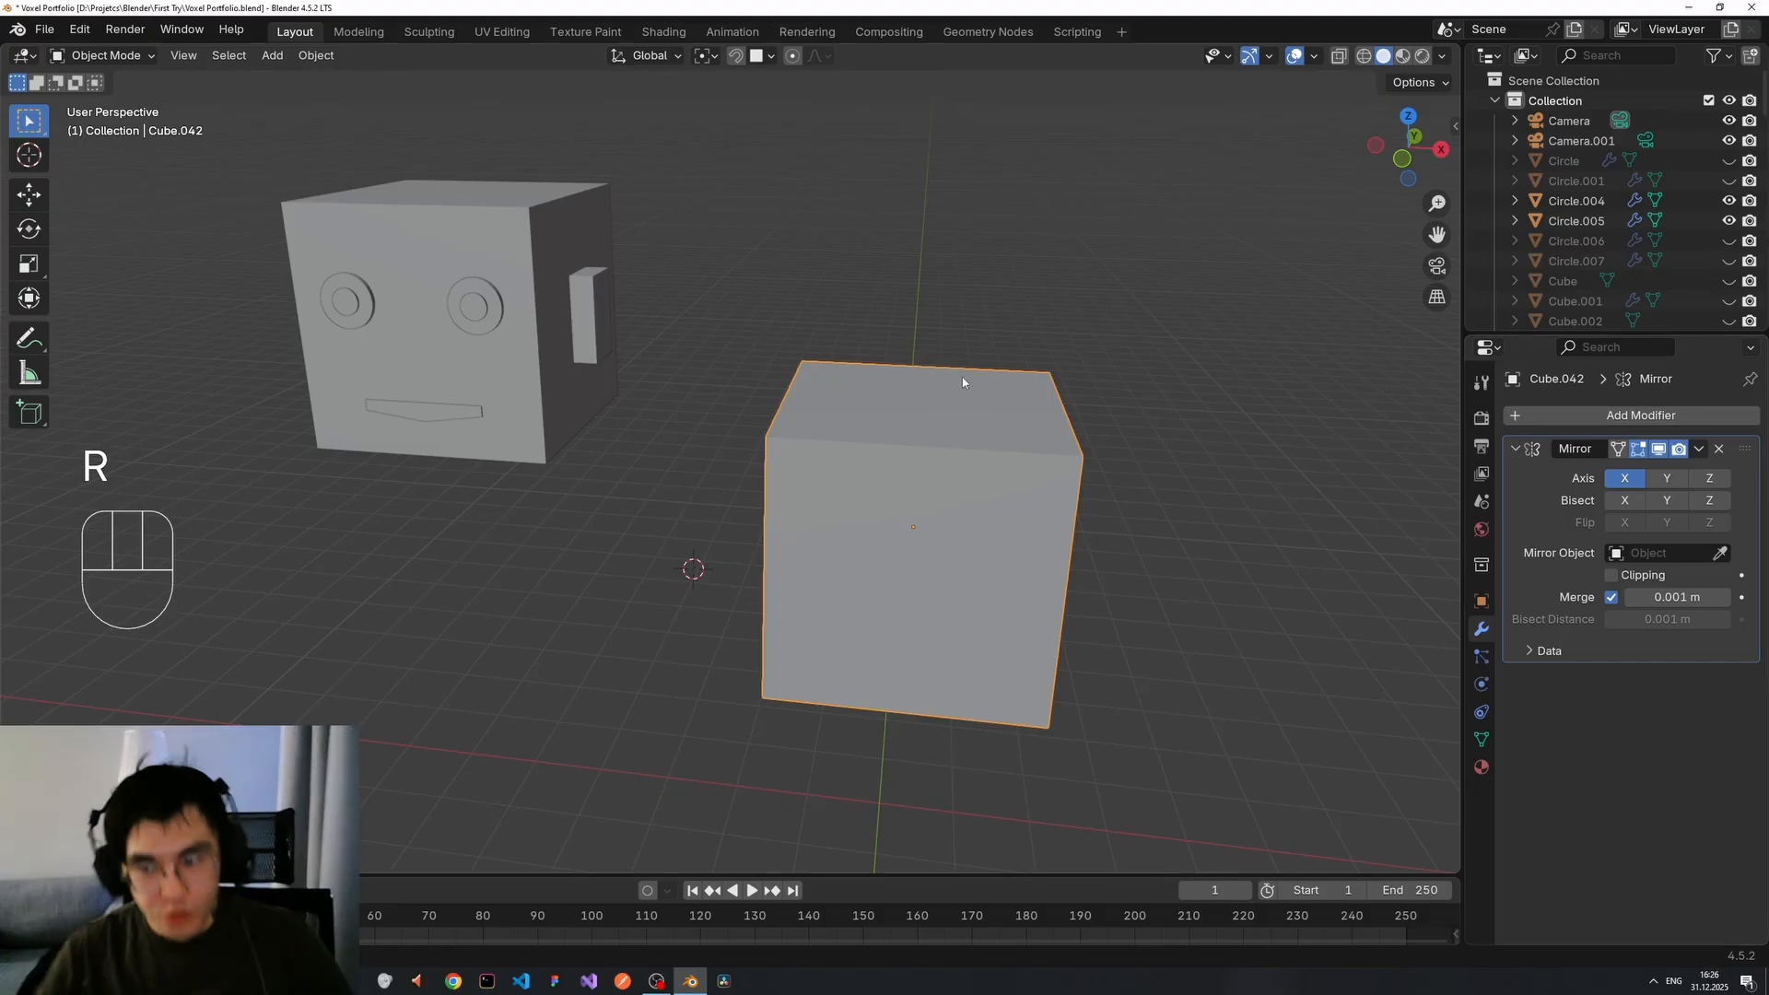
# Move Cube.042 to a new spot beside the head, then check its placement from several angles.
pyautogui.press('g')
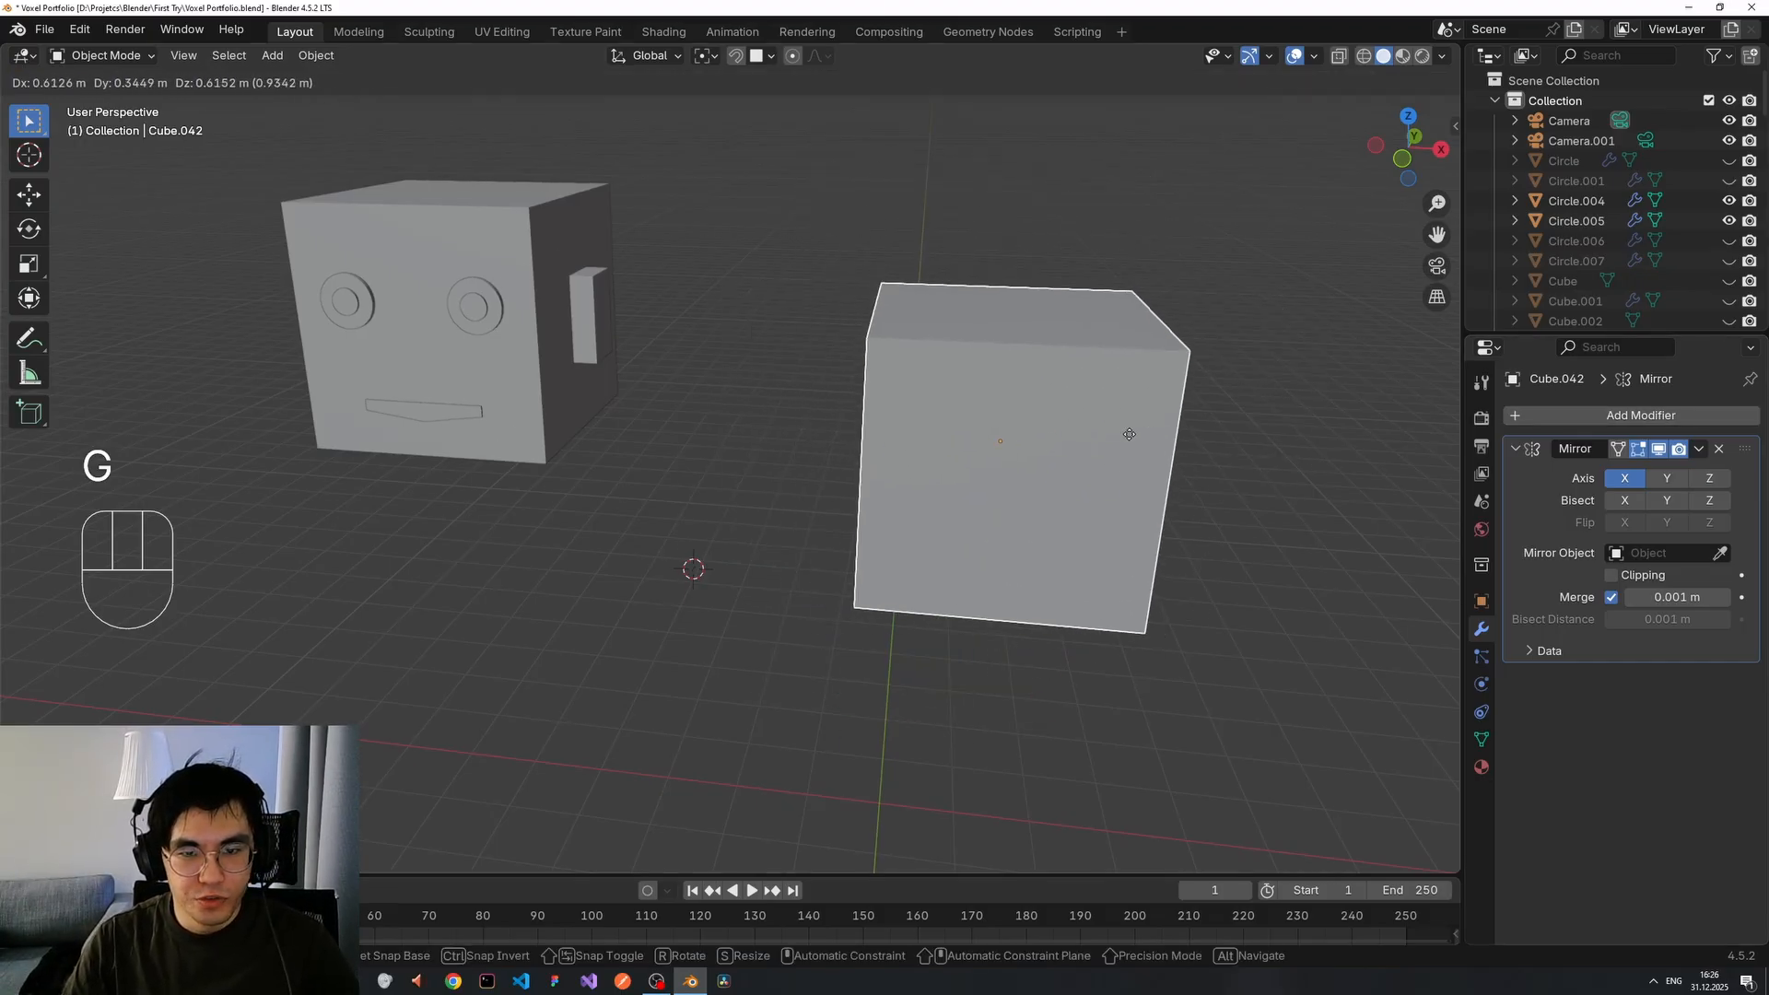
pyautogui.rightClick(1120, 443)
pyautogui.press('g')
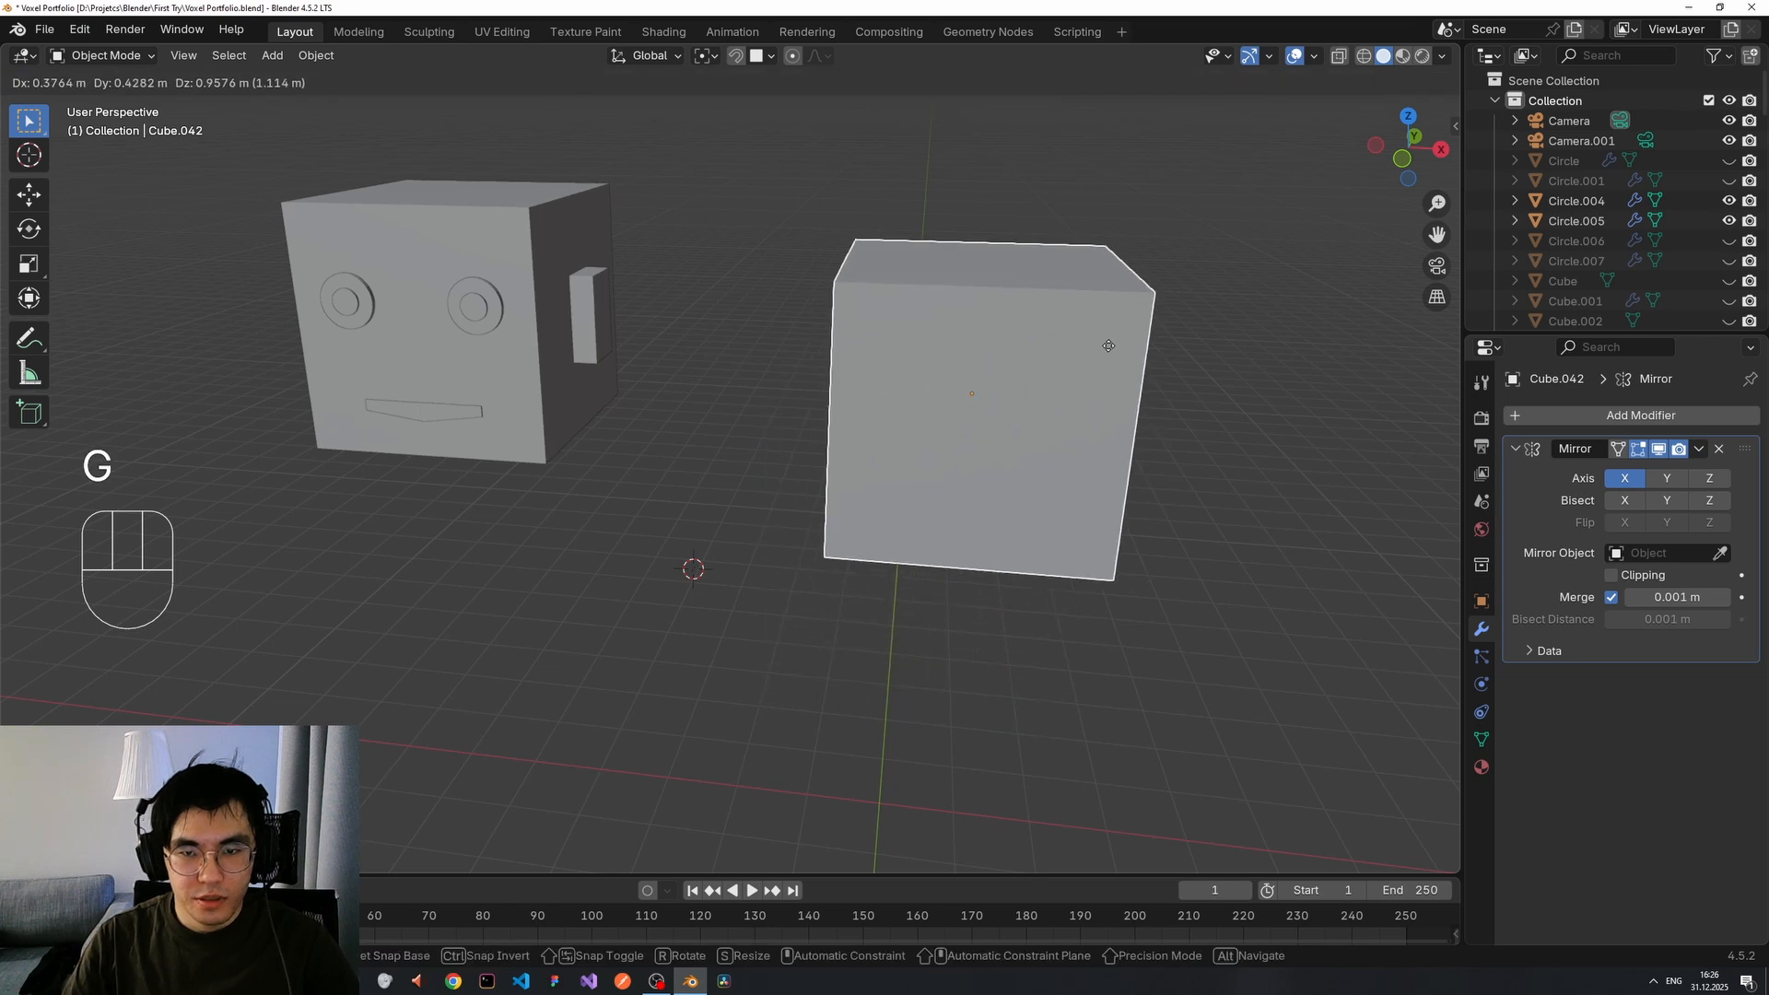
pyautogui.click(1056, 466)
pyautogui.moveTo(1162, 471); pyautogui.dragTo(1170, 474, button='middle')
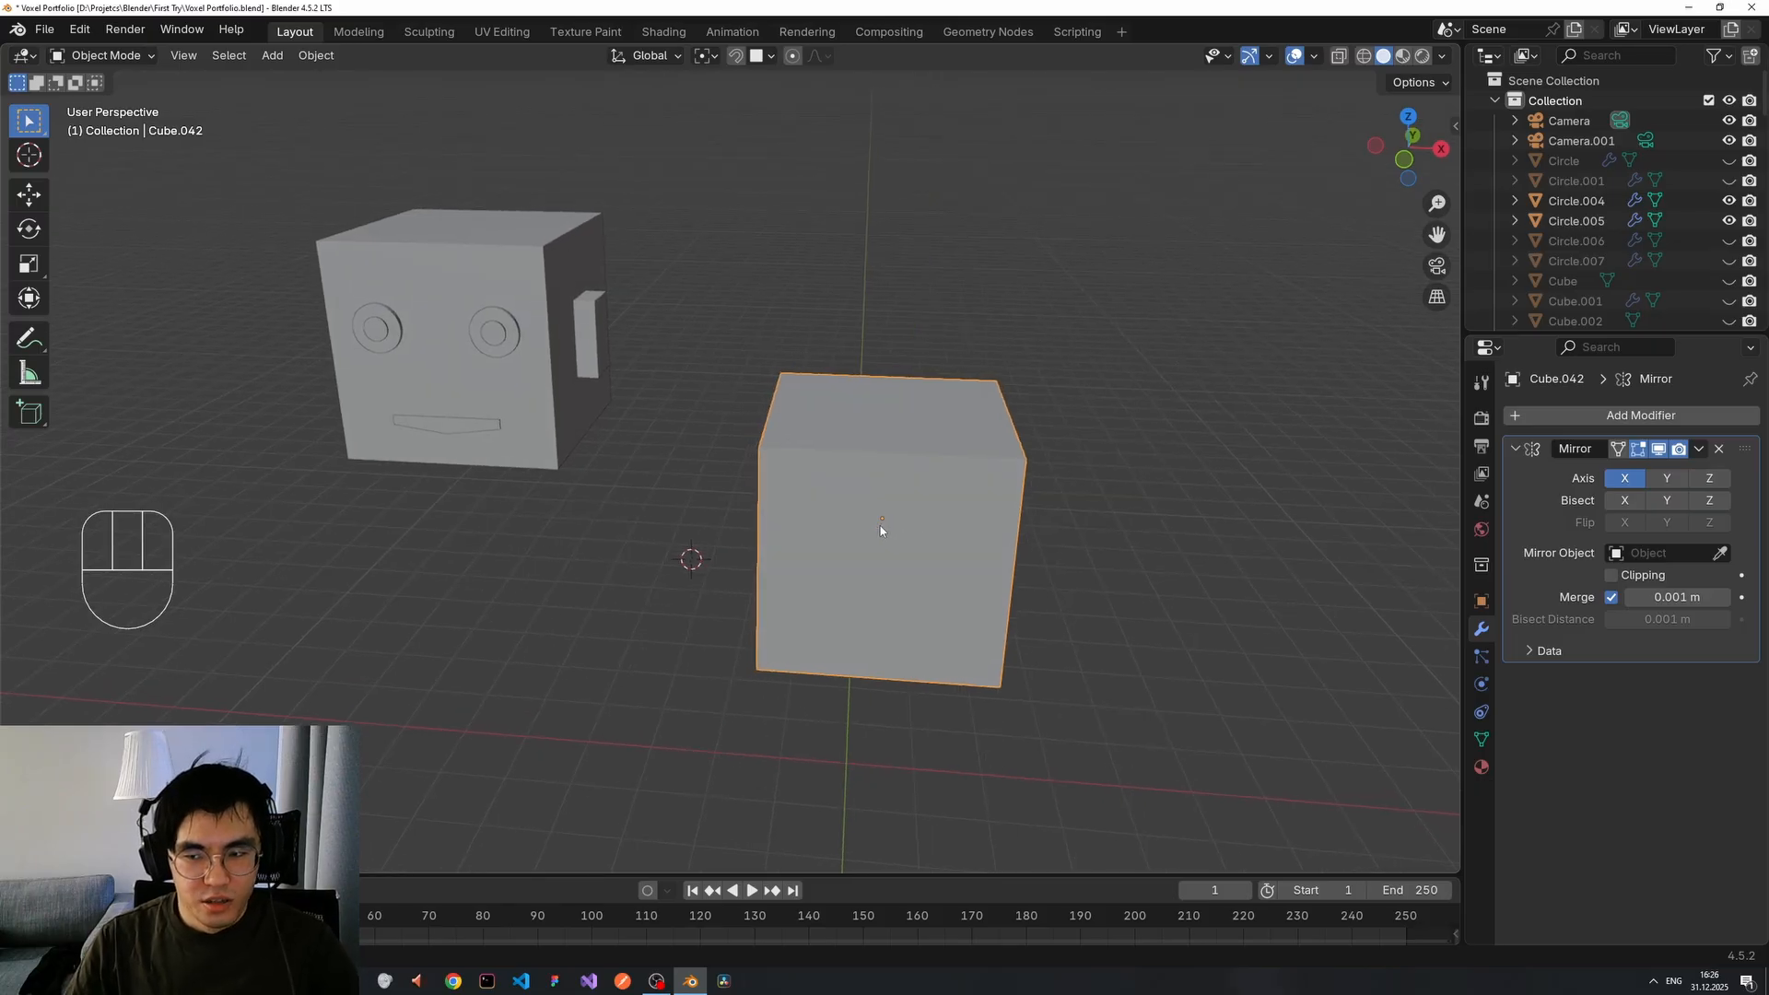
pyautogui.scroll(4, 921, 539)
pyautogui.scroll(-4, 963, 555)
pyautogui.scroll(1, 1041, 569)
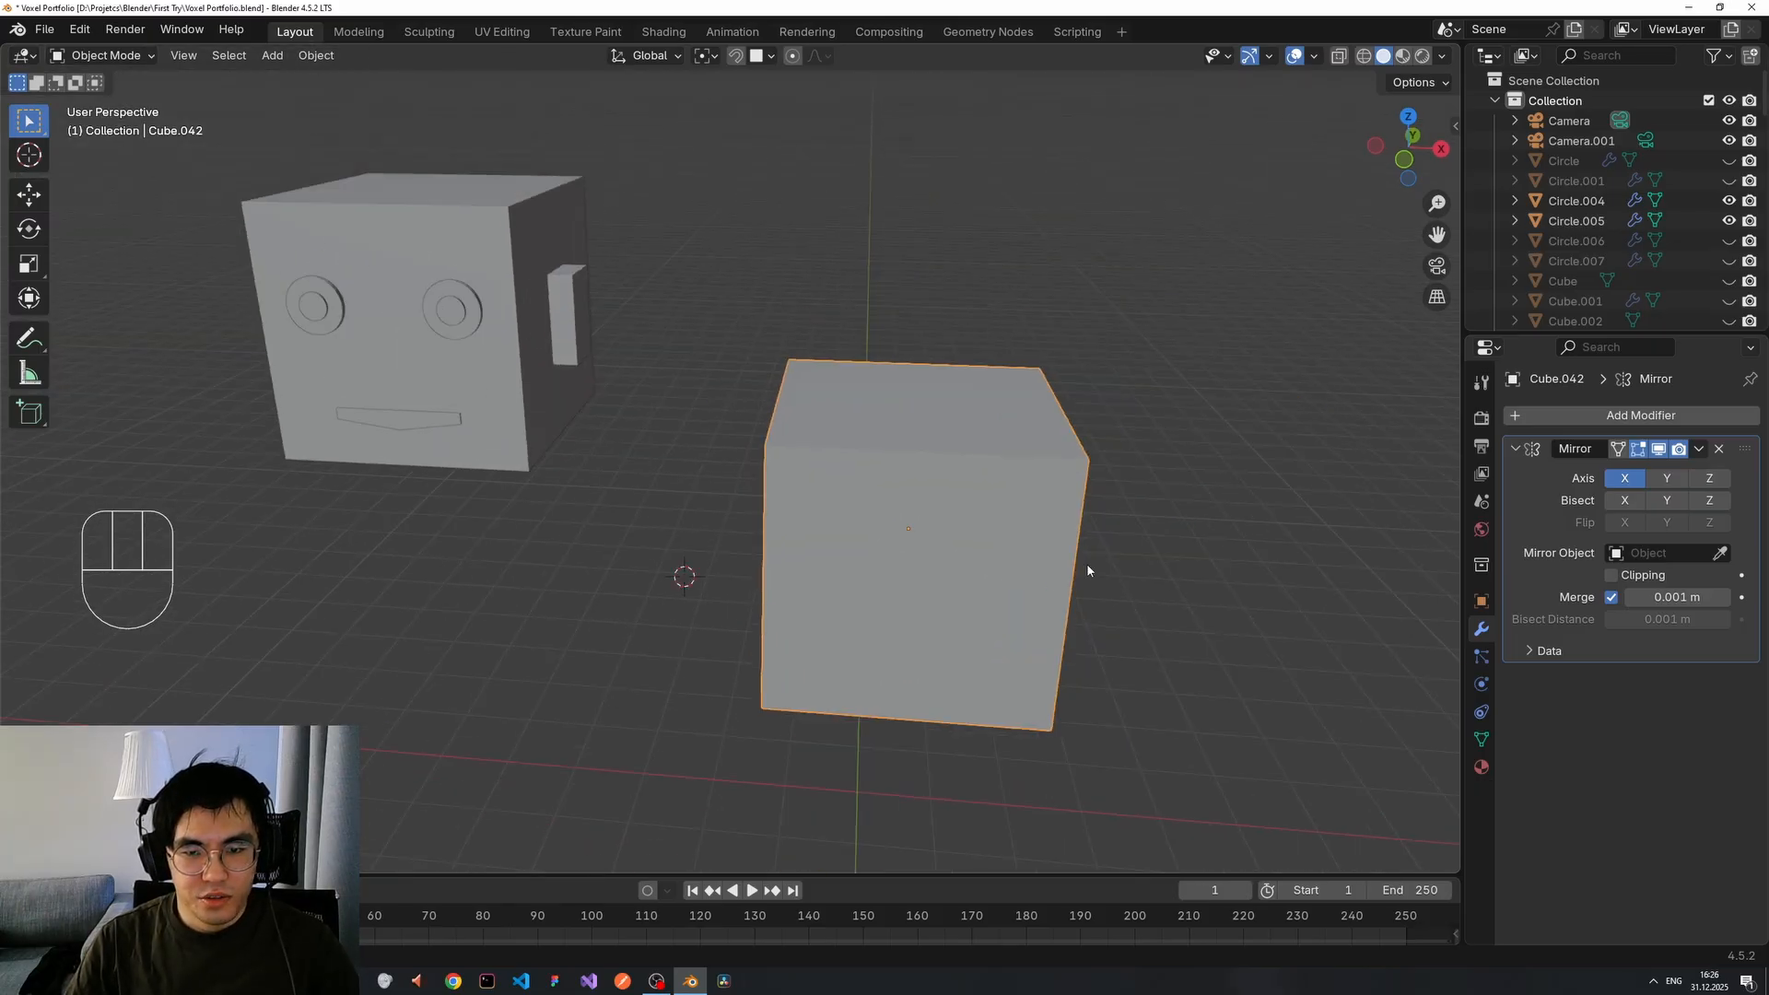
pyautogui.moveTo(1057, 557); pyautogui.dragTo(987, 550, button='middle')
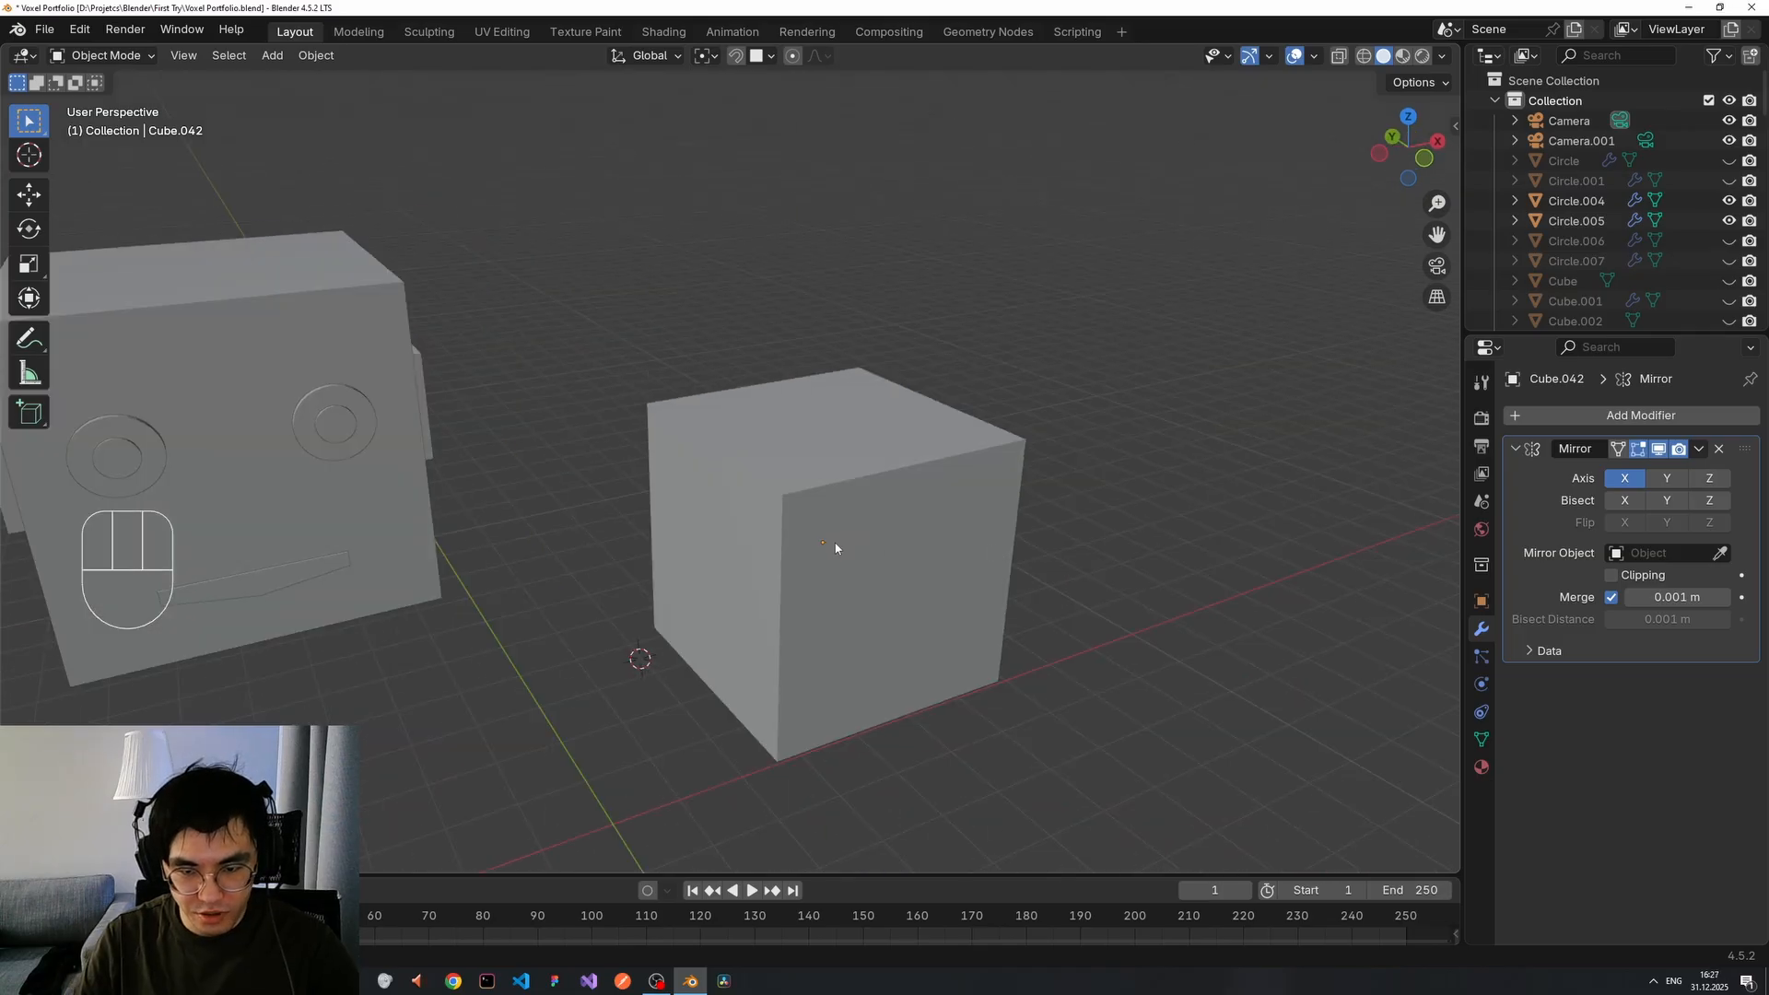
pyautogui.moveTo(836, 548); pyautogui.dragTo(924, 536, button='middle')
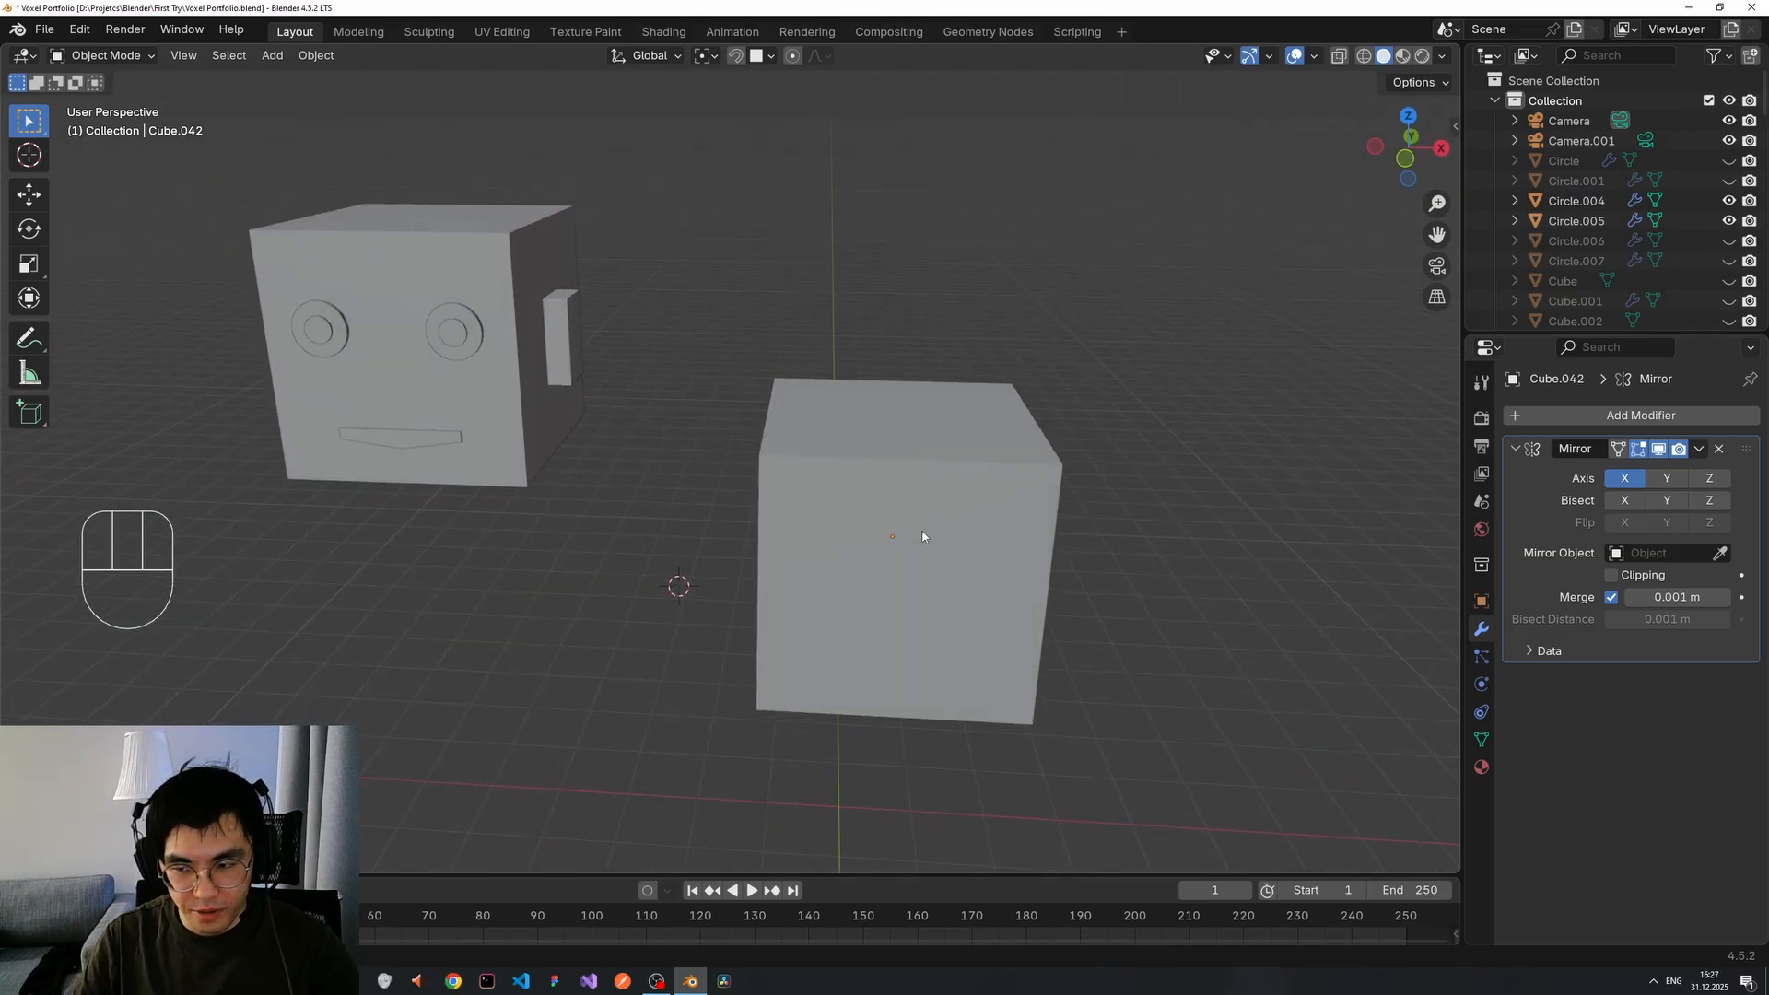
pyautogui.hotkey('ctrl', '.')
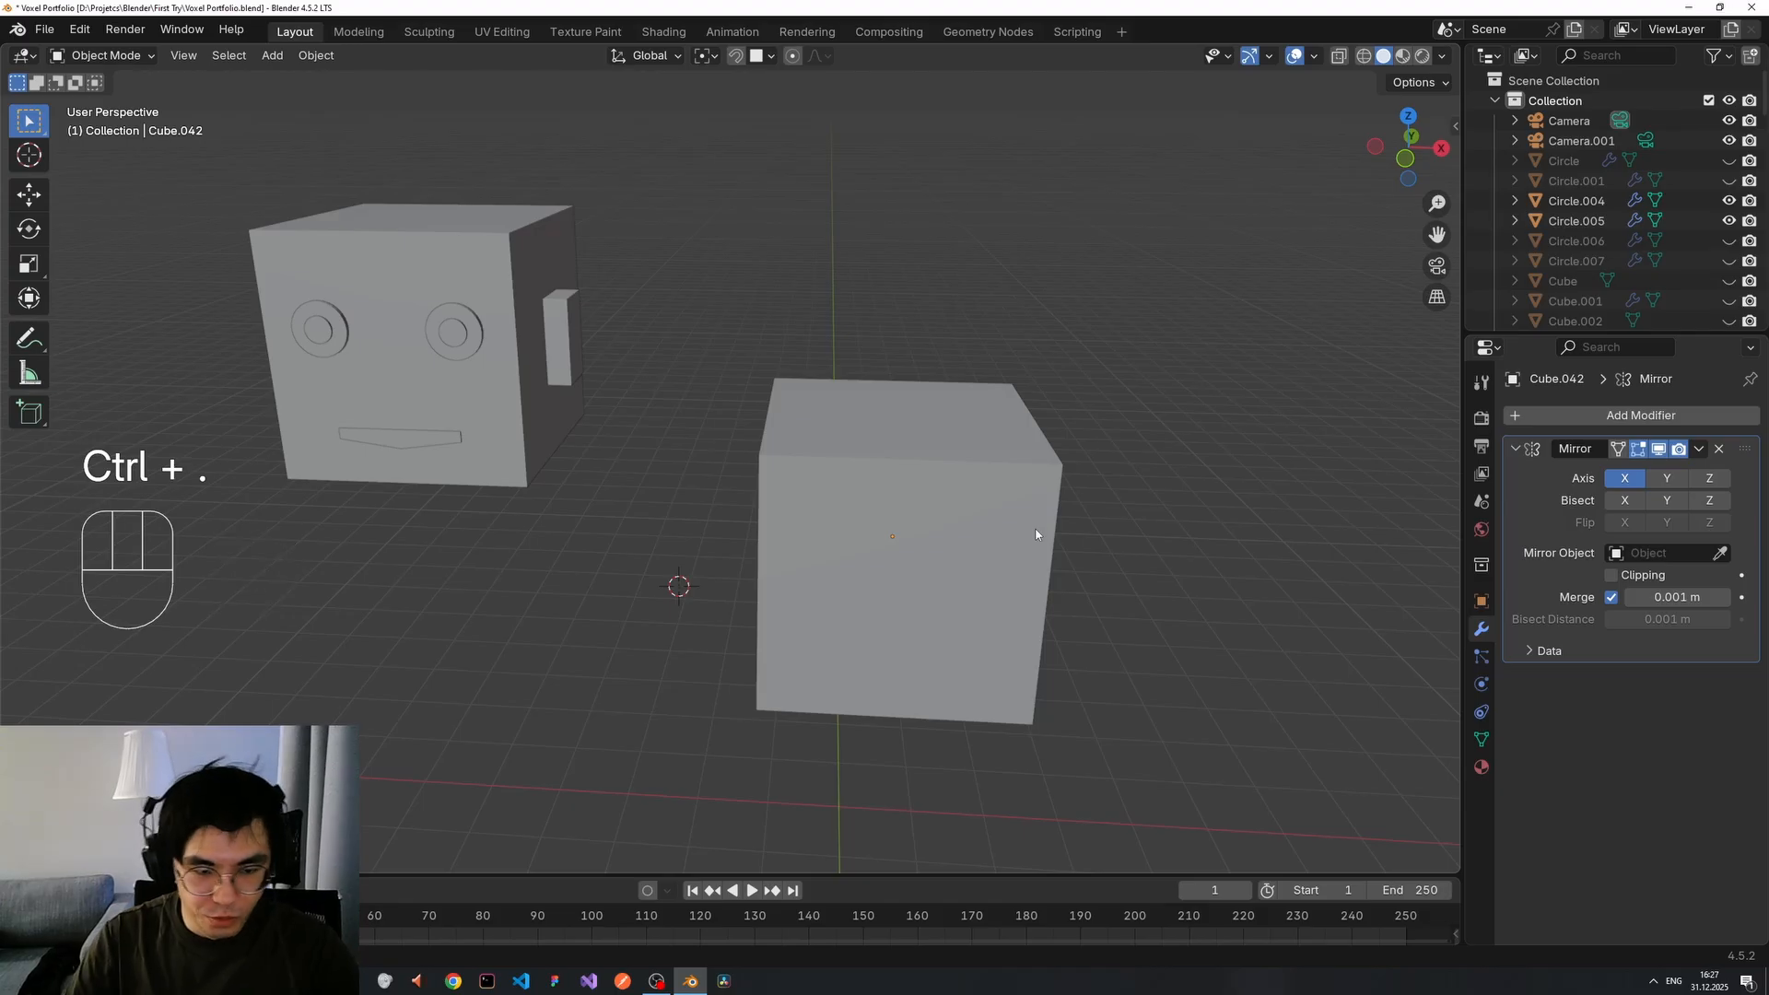
pyautogui.press('ctrl')
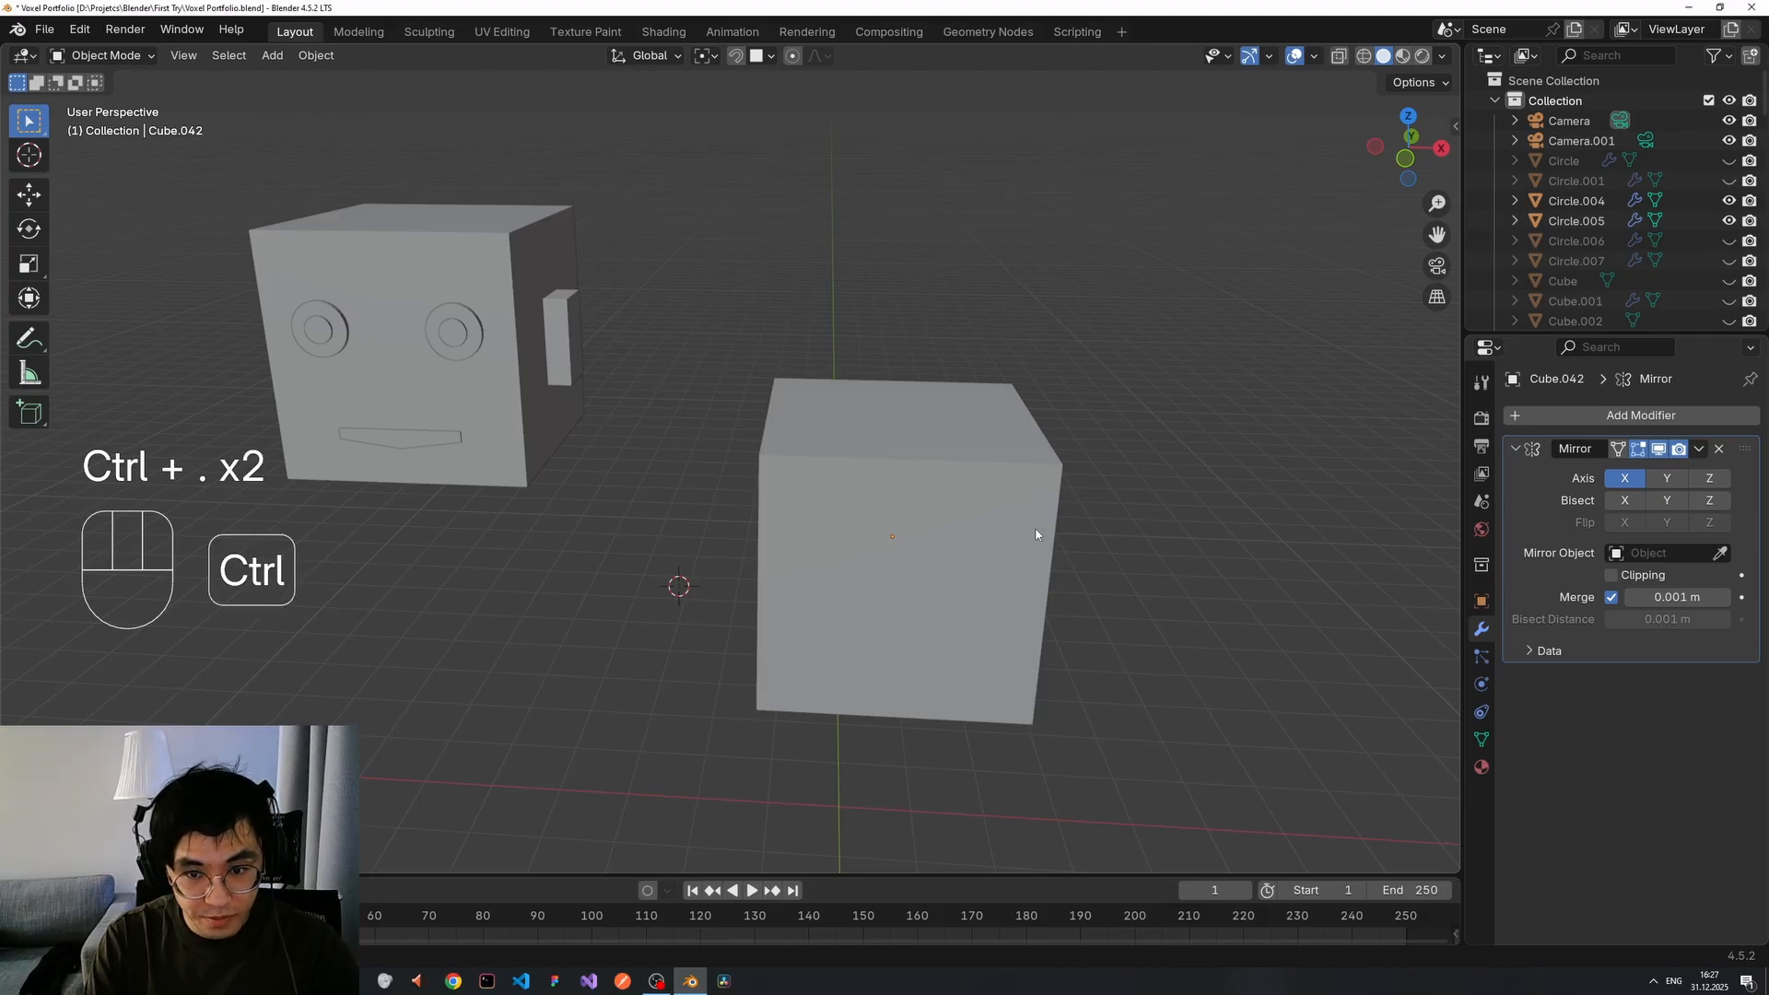
pyautogui.click(1131, 529)
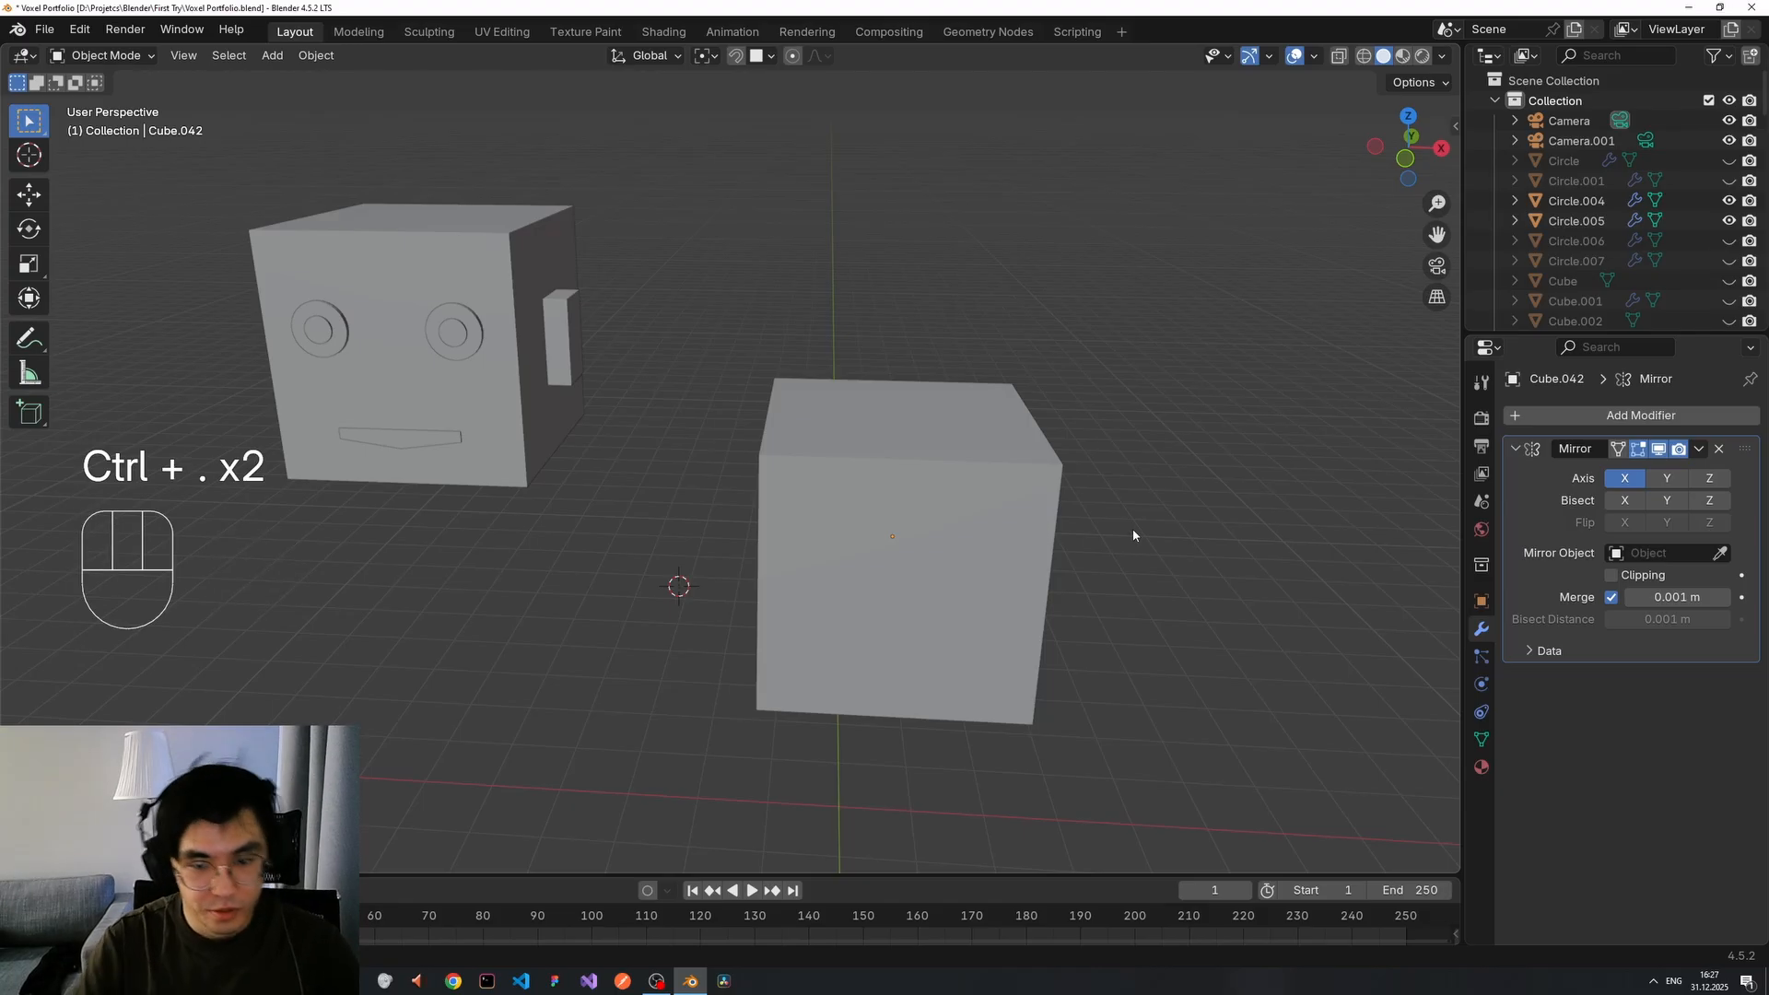
pyautogui.click(831, 486)
pyautogui.hotkey('ctrl', '.')
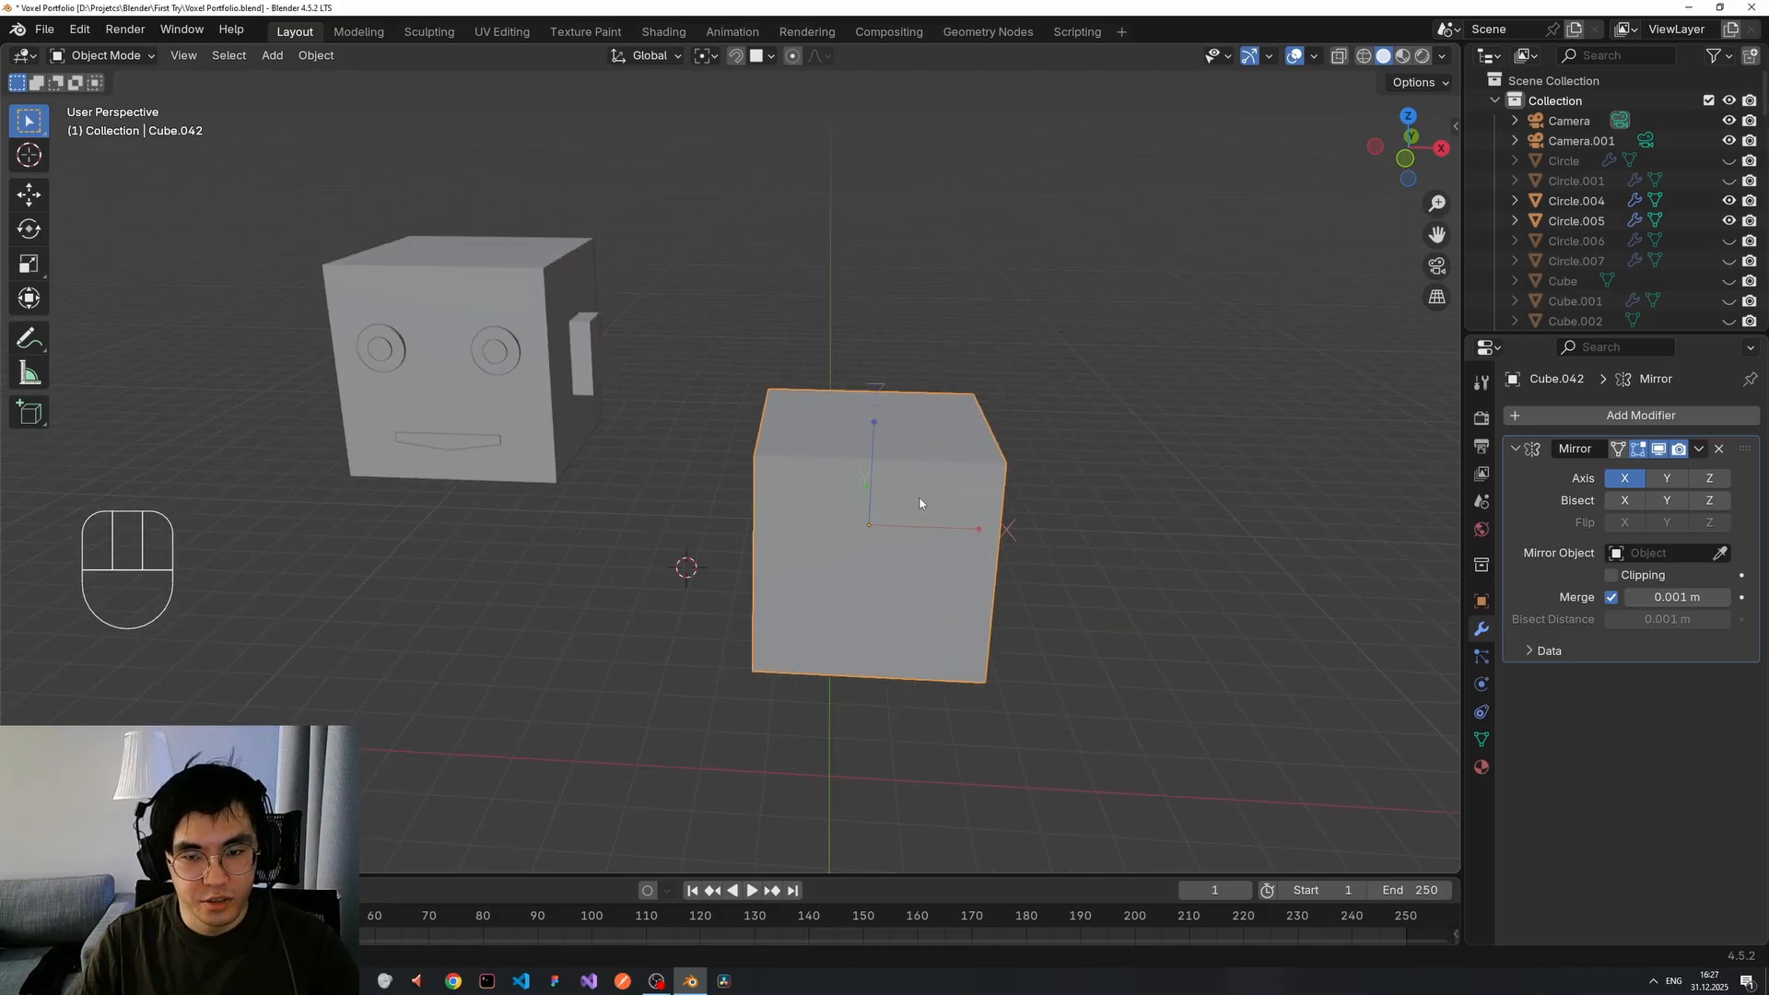
pyautogui.press('g')
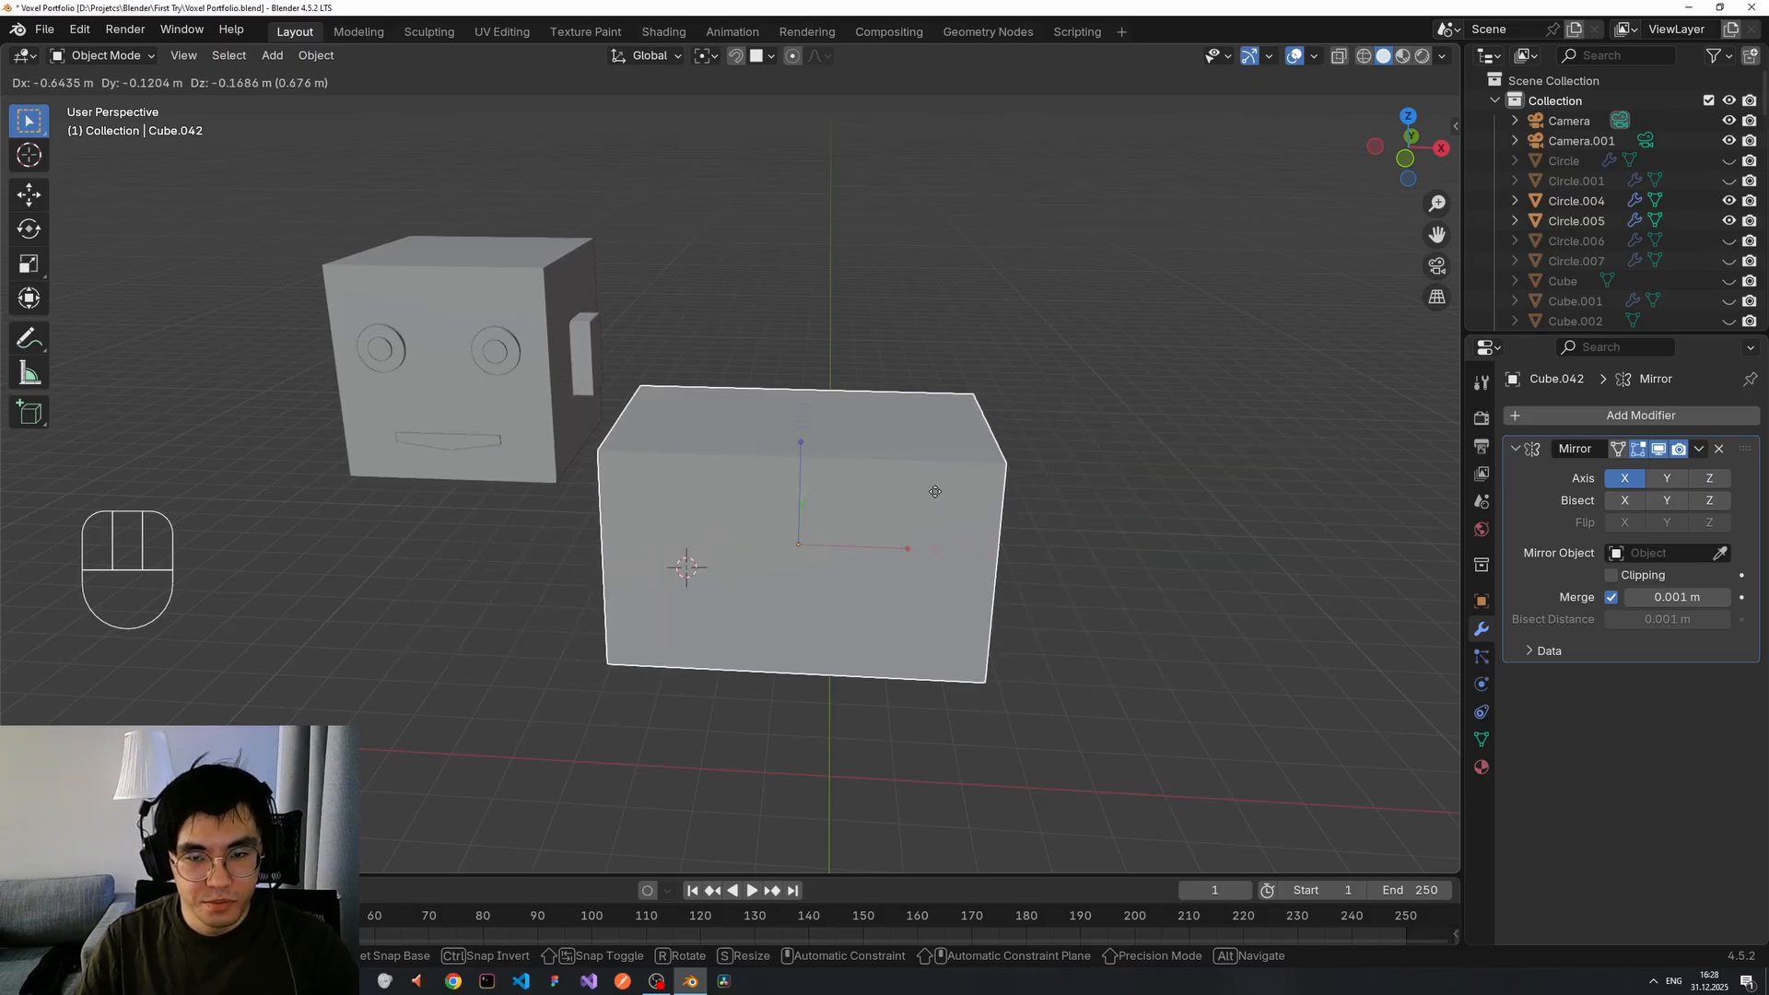
pyautogui.click(1036, 491)
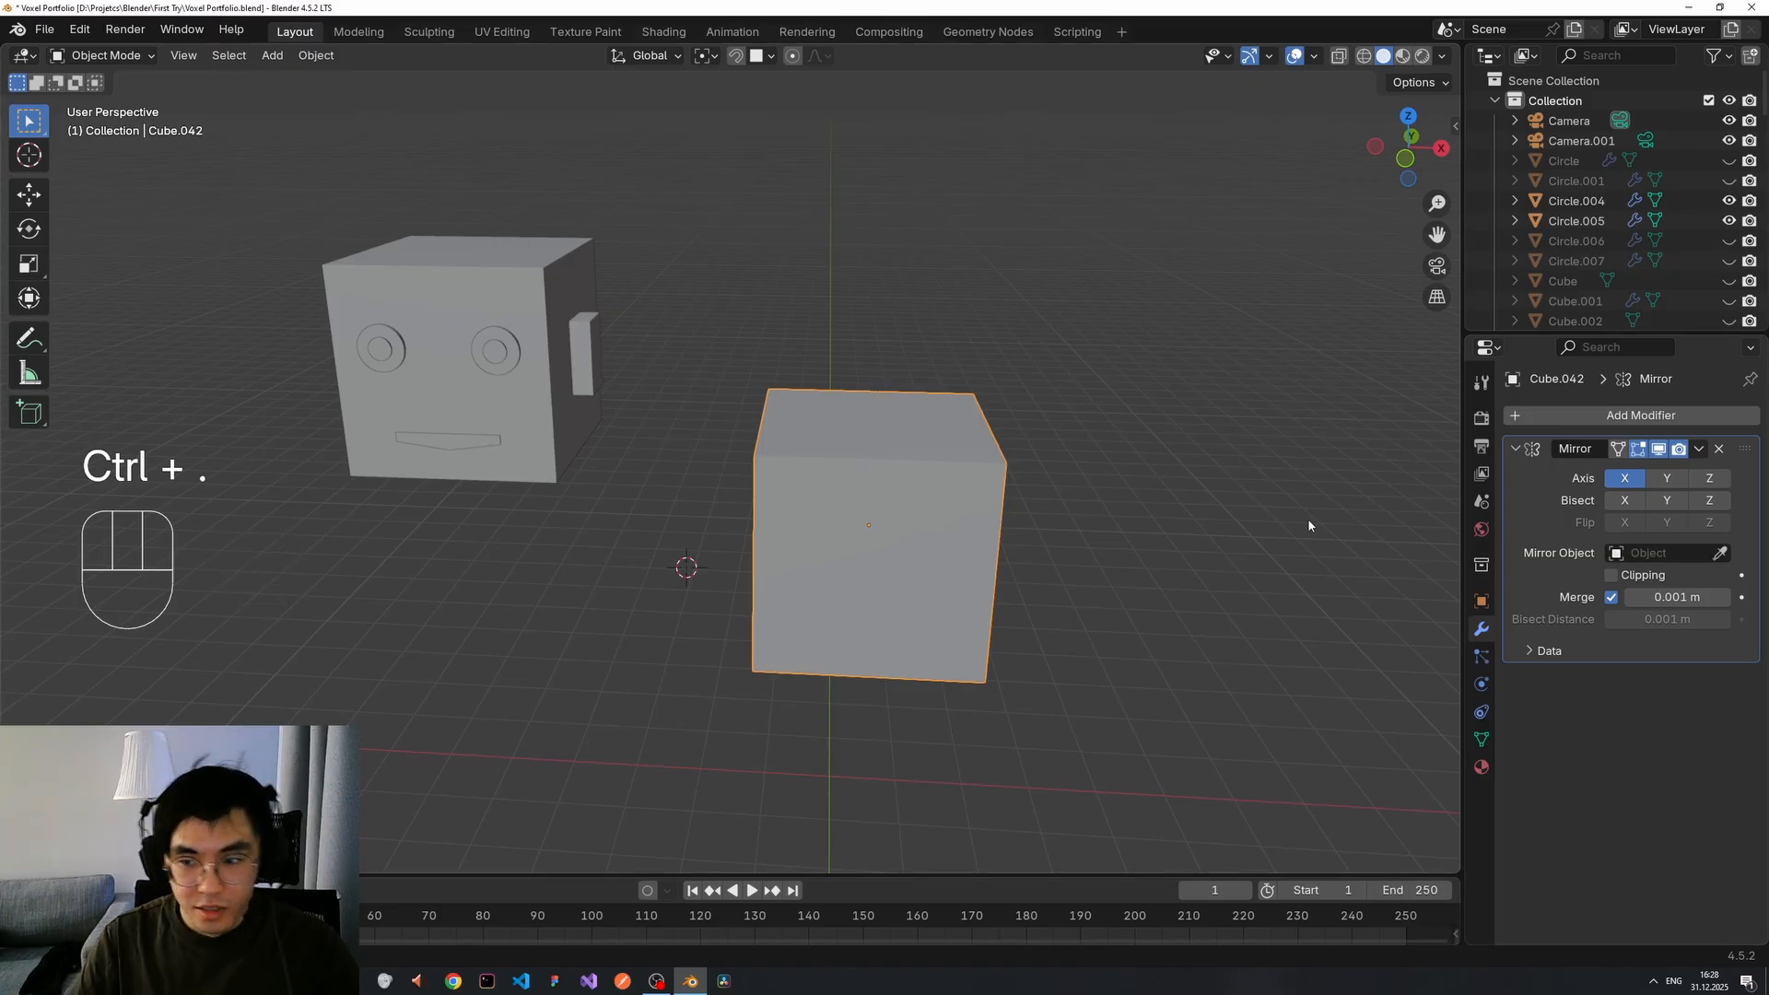
pyautogui.click(1720, 554)
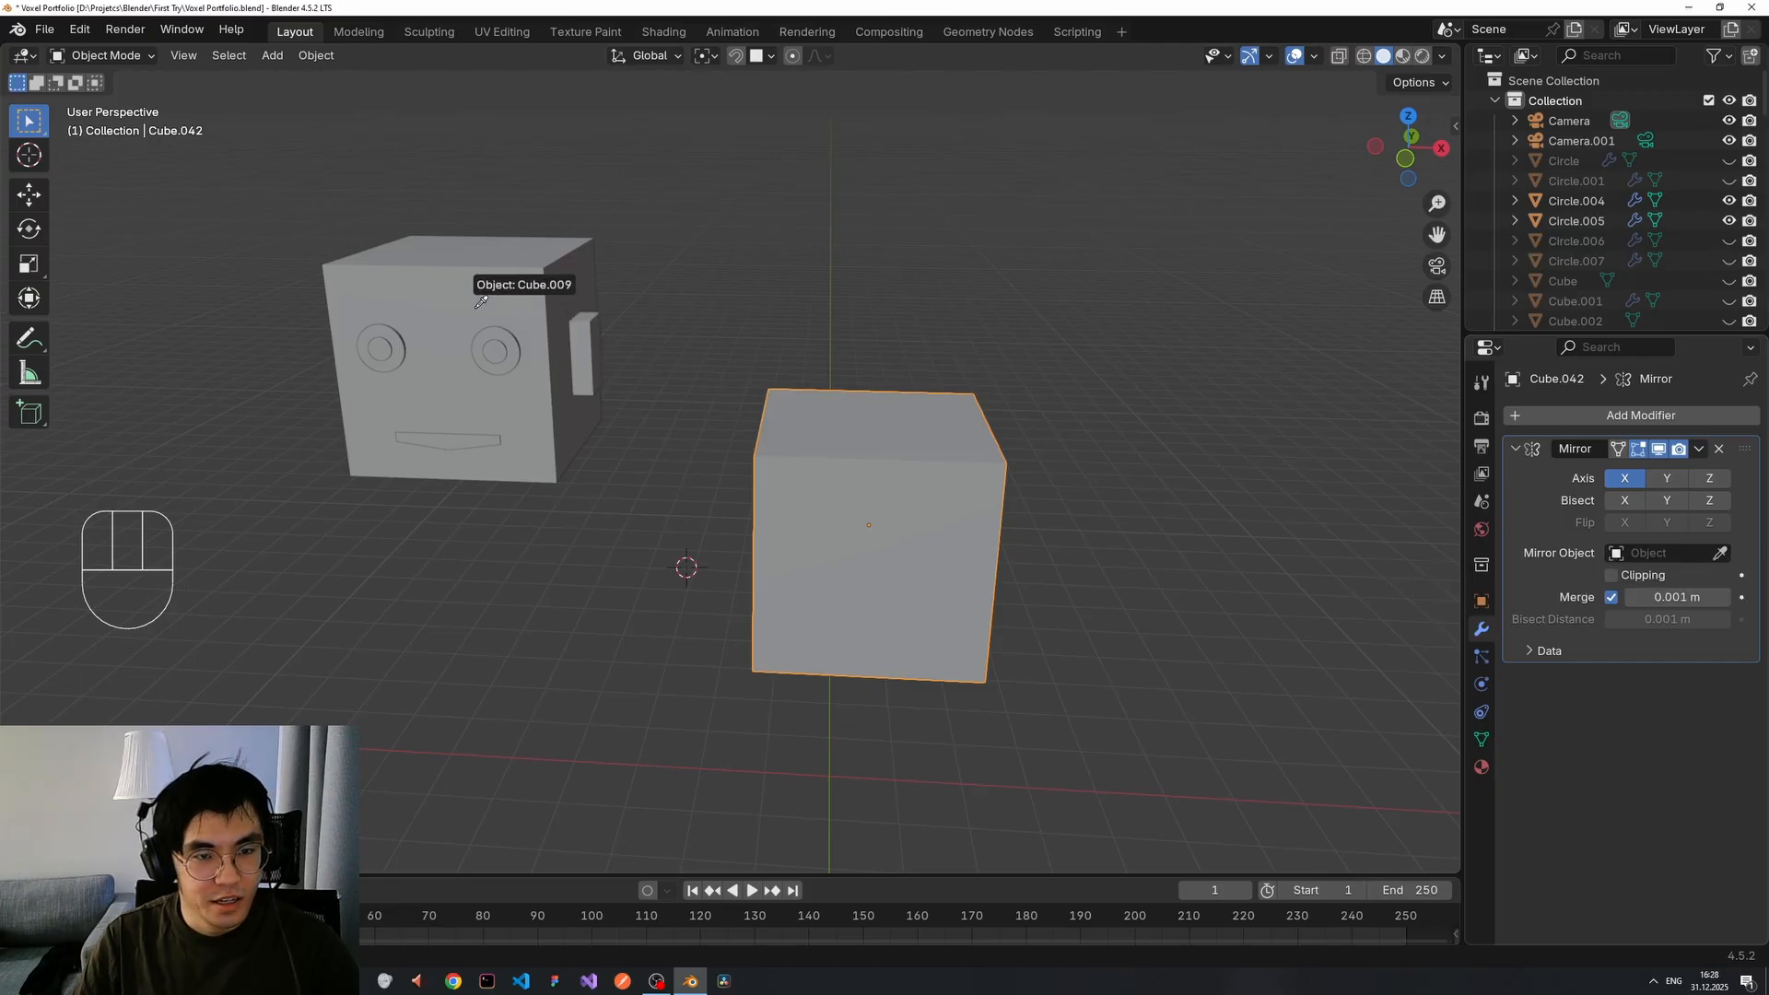
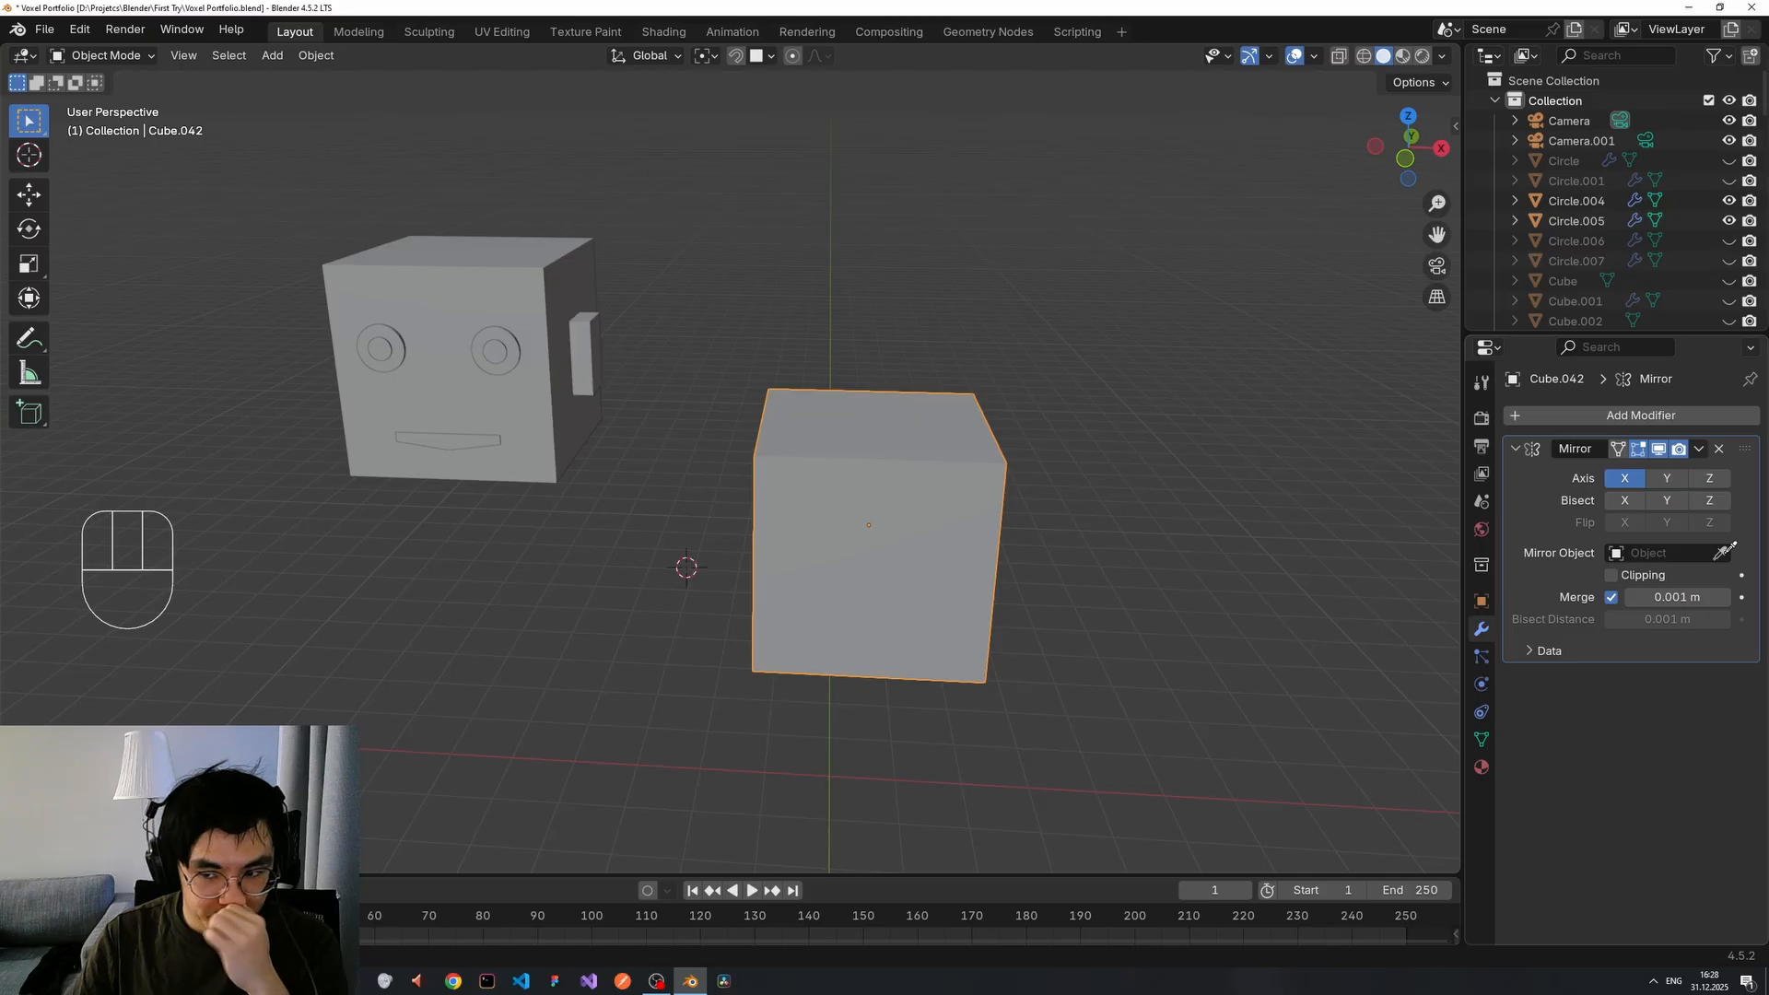
# Pick the head (Cube.009) as the Mirror Object and view the mirrored cube pair.
pyautogui.click(481, 280)
pyautogui.scroll(-4, 572, 367)
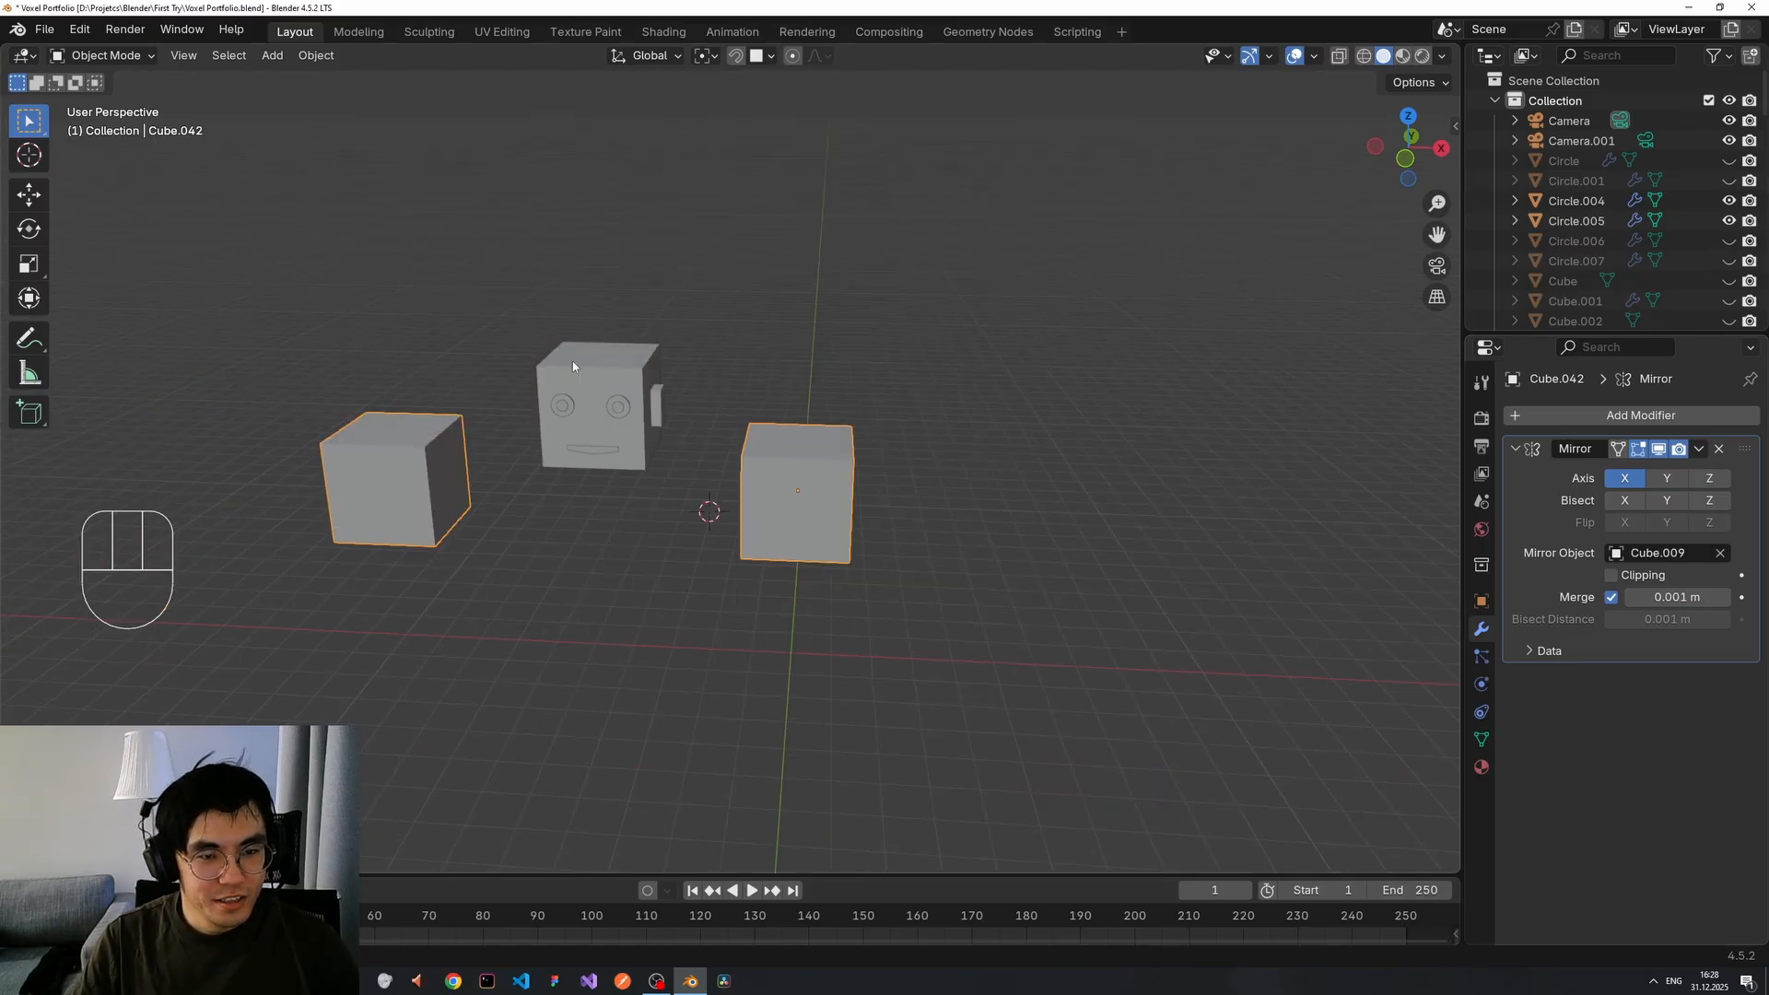
pyautogui.moveTo(474, 440); pyautogui.dragTo(507, 444, button='middle')
pyautogui.press('g')
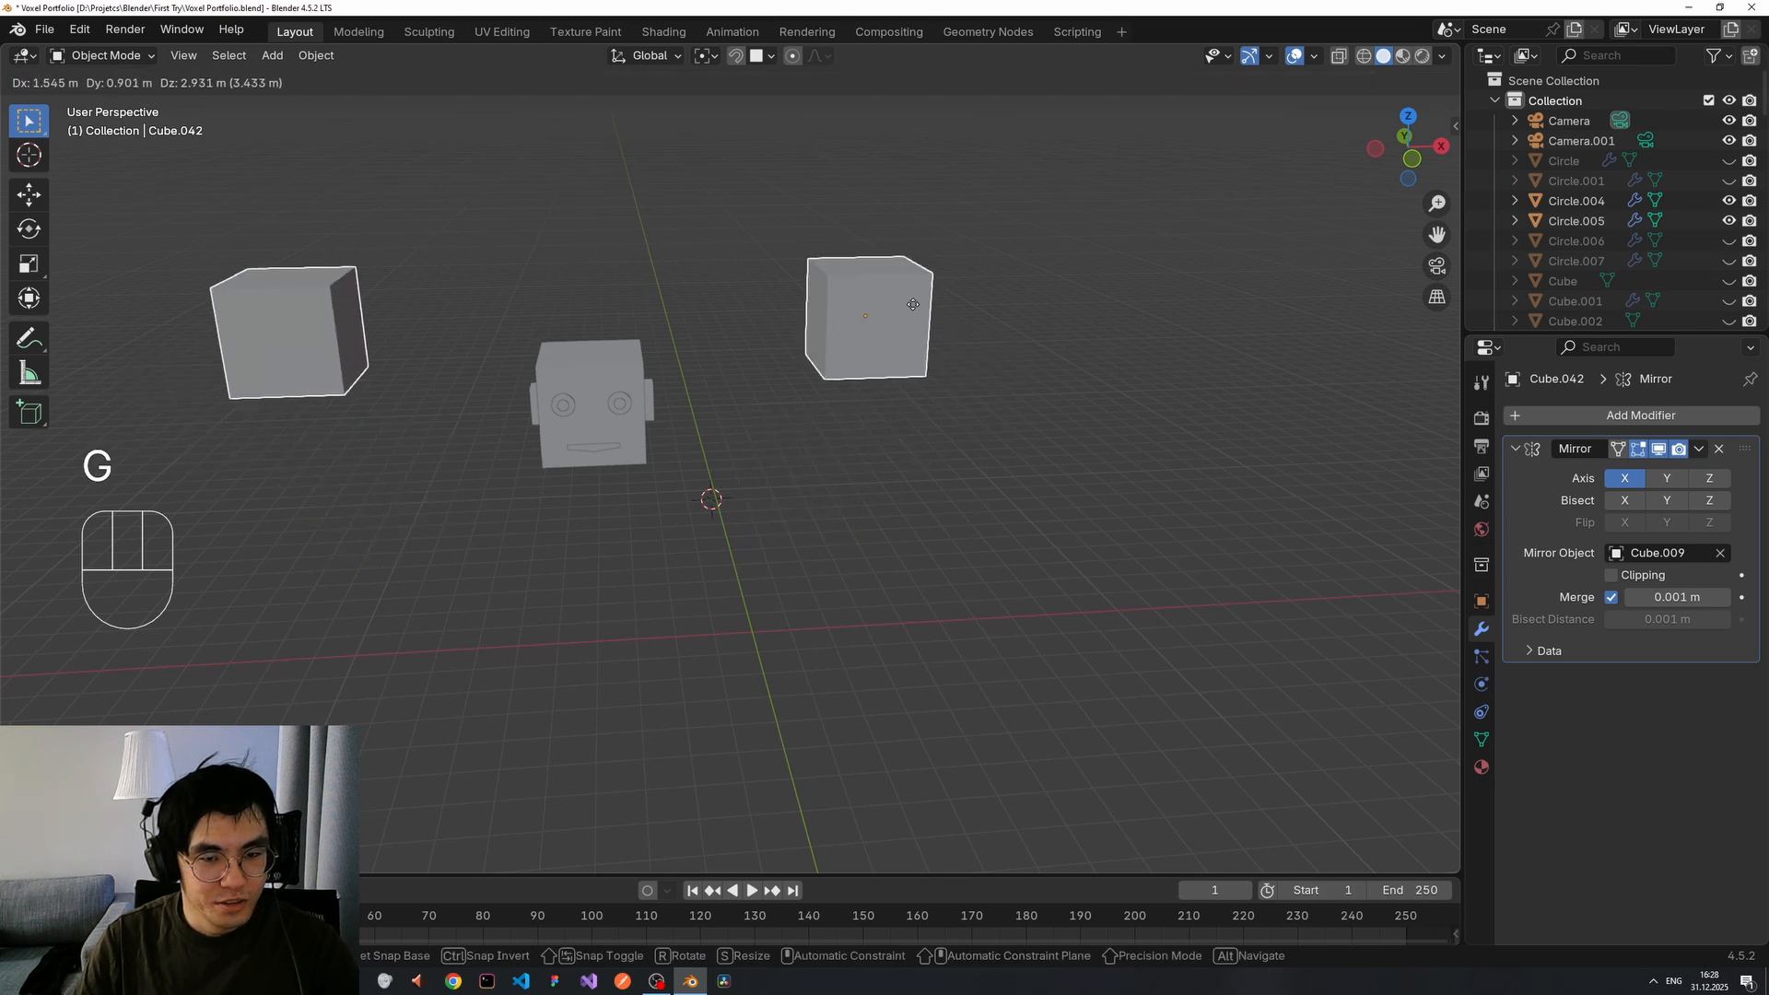
pyautogui.rightClick(919, 358)
pyautogui.scroll(-1, 905, 390)
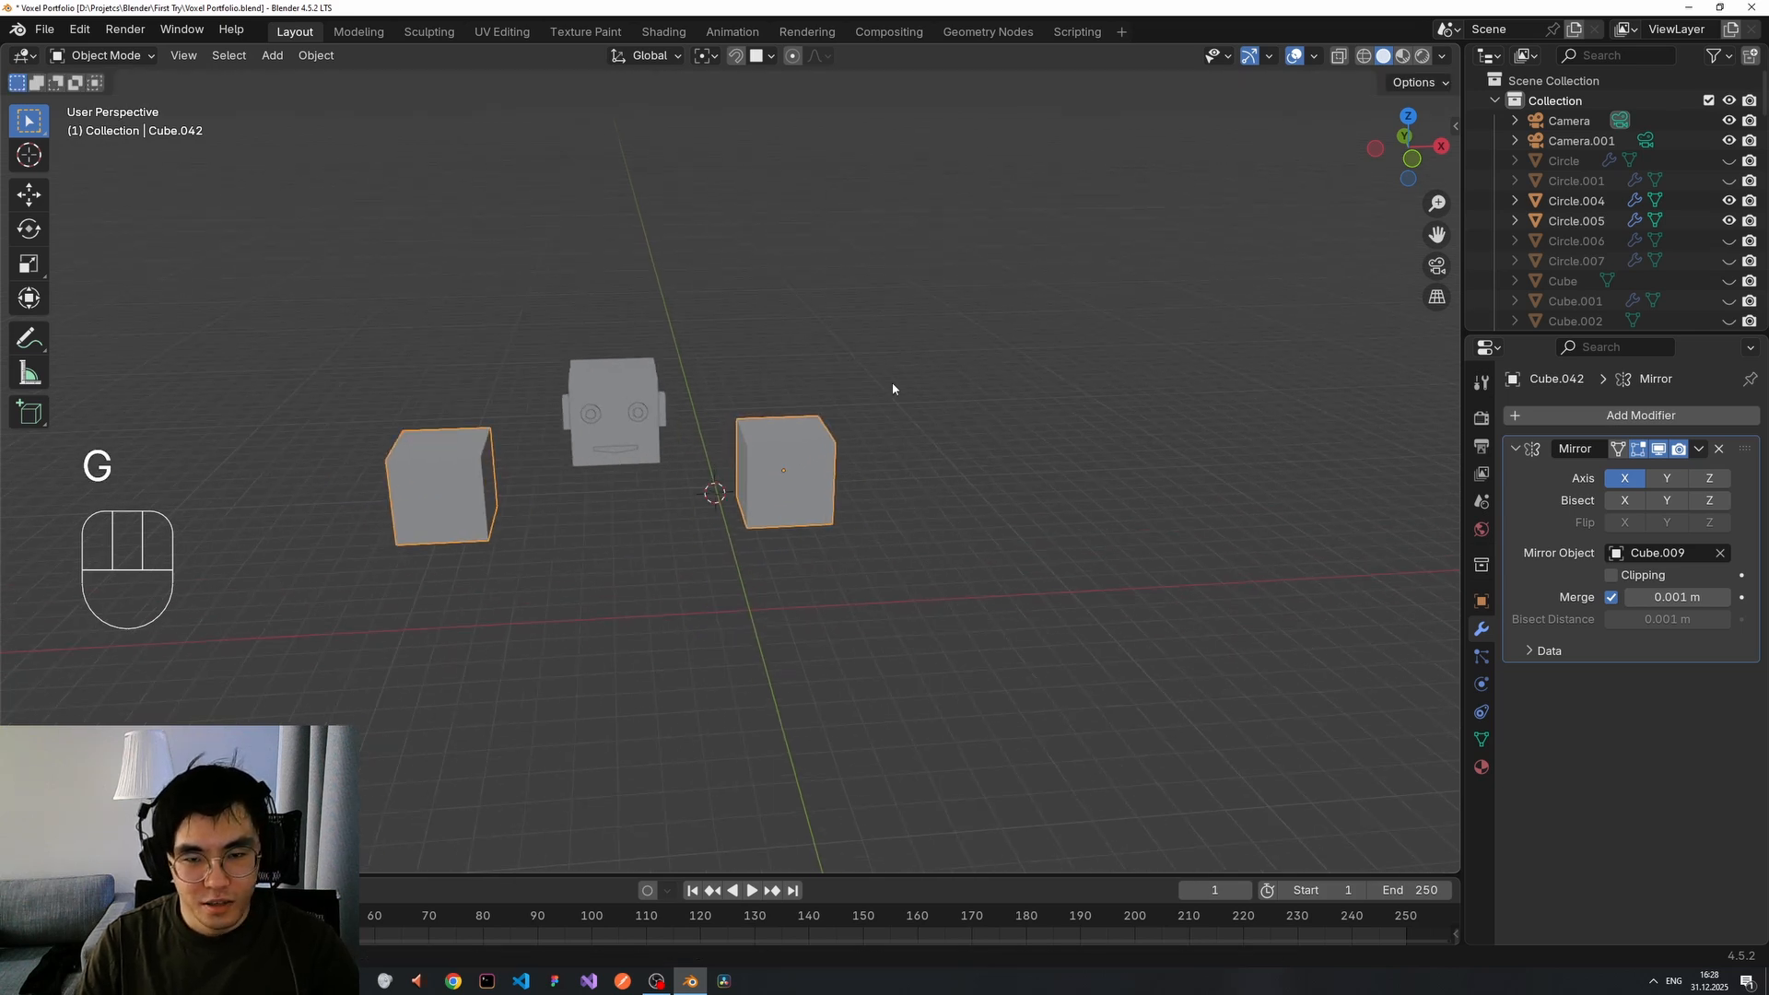
pyautogui.scroll(2, 835, 442)
# Delete the extra cube pair, then return to an angled front view of the head.
pyautogui.press('x')
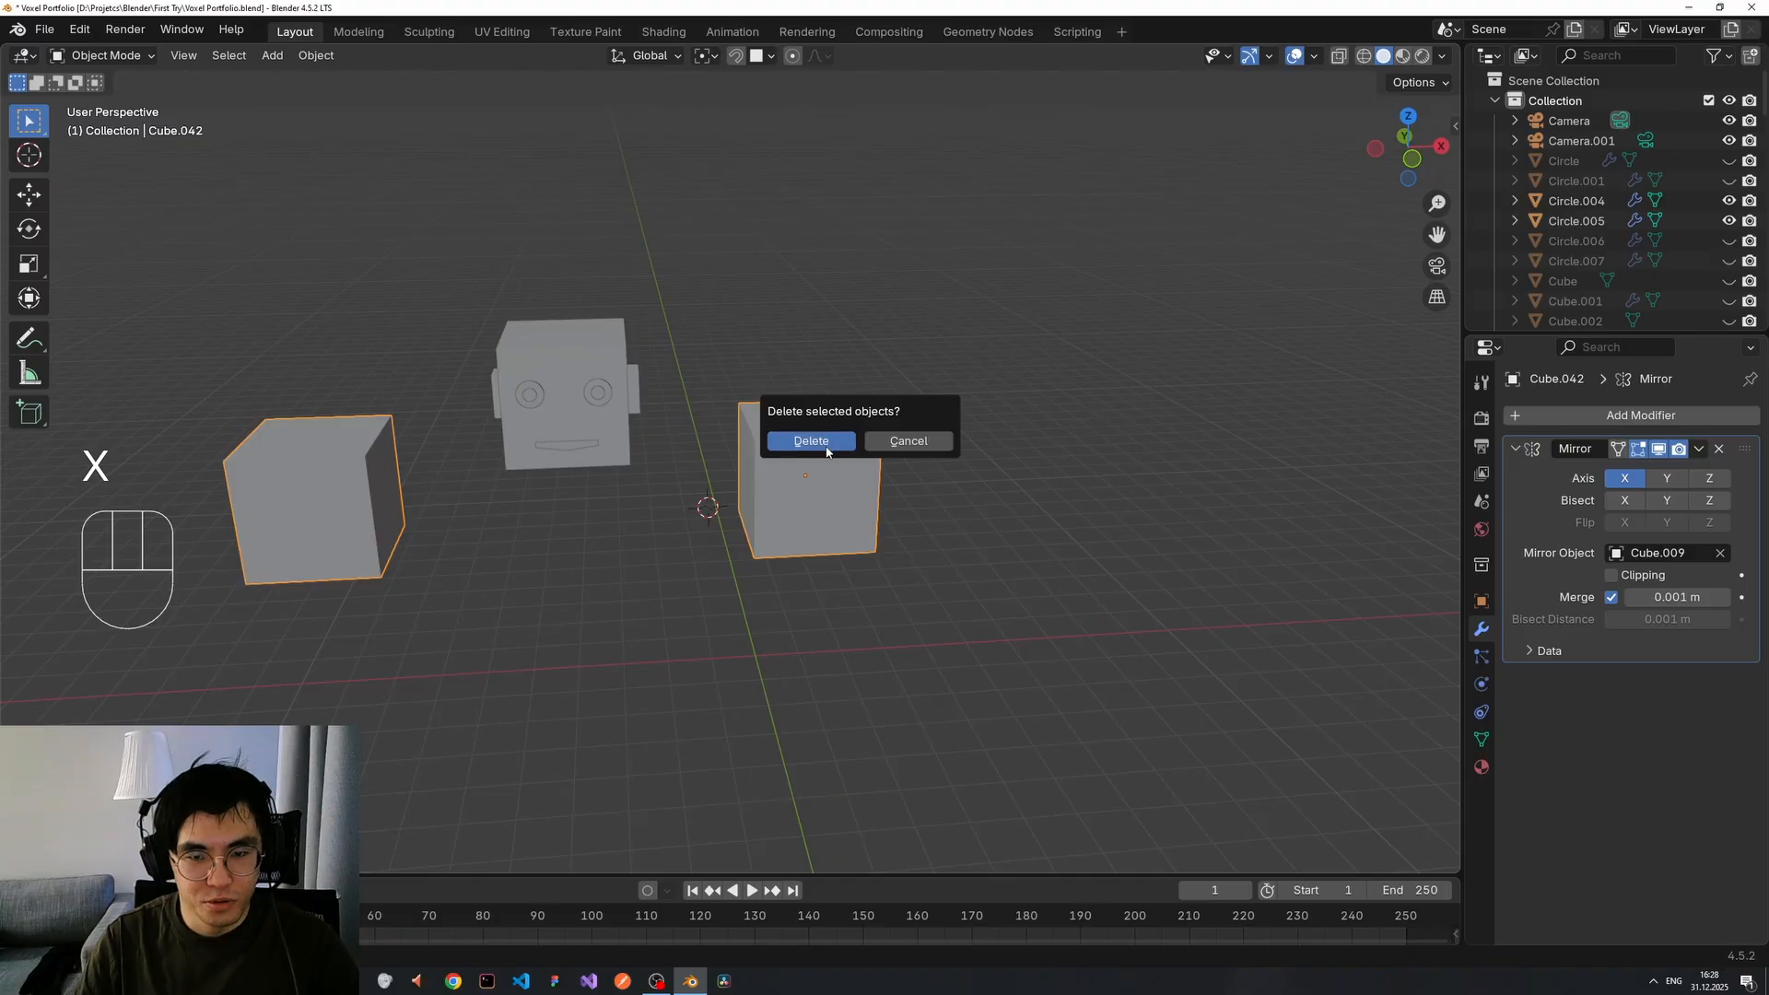
pyautogui.click(826, 441)
pyautogui.keyDown('shift'); pyautogui.moveTo(761, 422); pyautogui.dragTo(846, 505, button='middle'); pyautogui.keyUp('shift')
pyautogui.scroll(4, 922, 525)
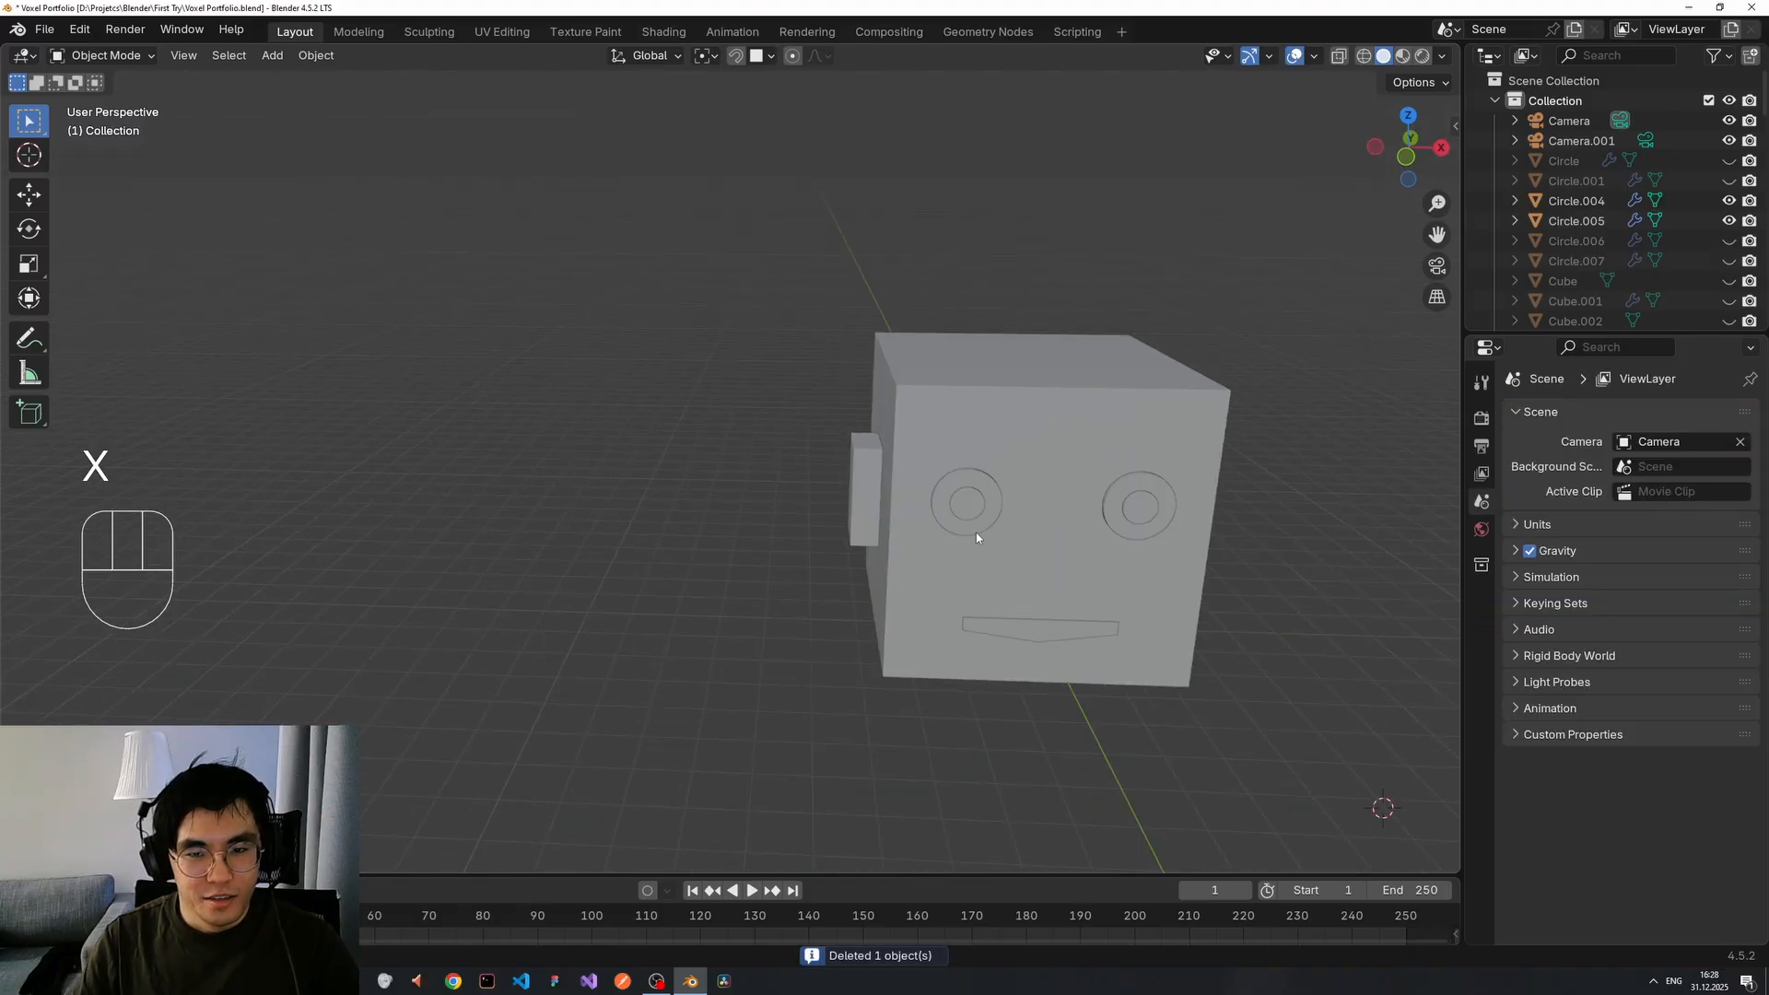
pyautogui.moveTo(977, 538); pyautogui.dragTo(528, 446, button='middle')
pyautogui.scroll(3, 846, 497)
pyautogui.scroll(-3, 846, 496)
pyautogui.scroll(4, 820, 455)
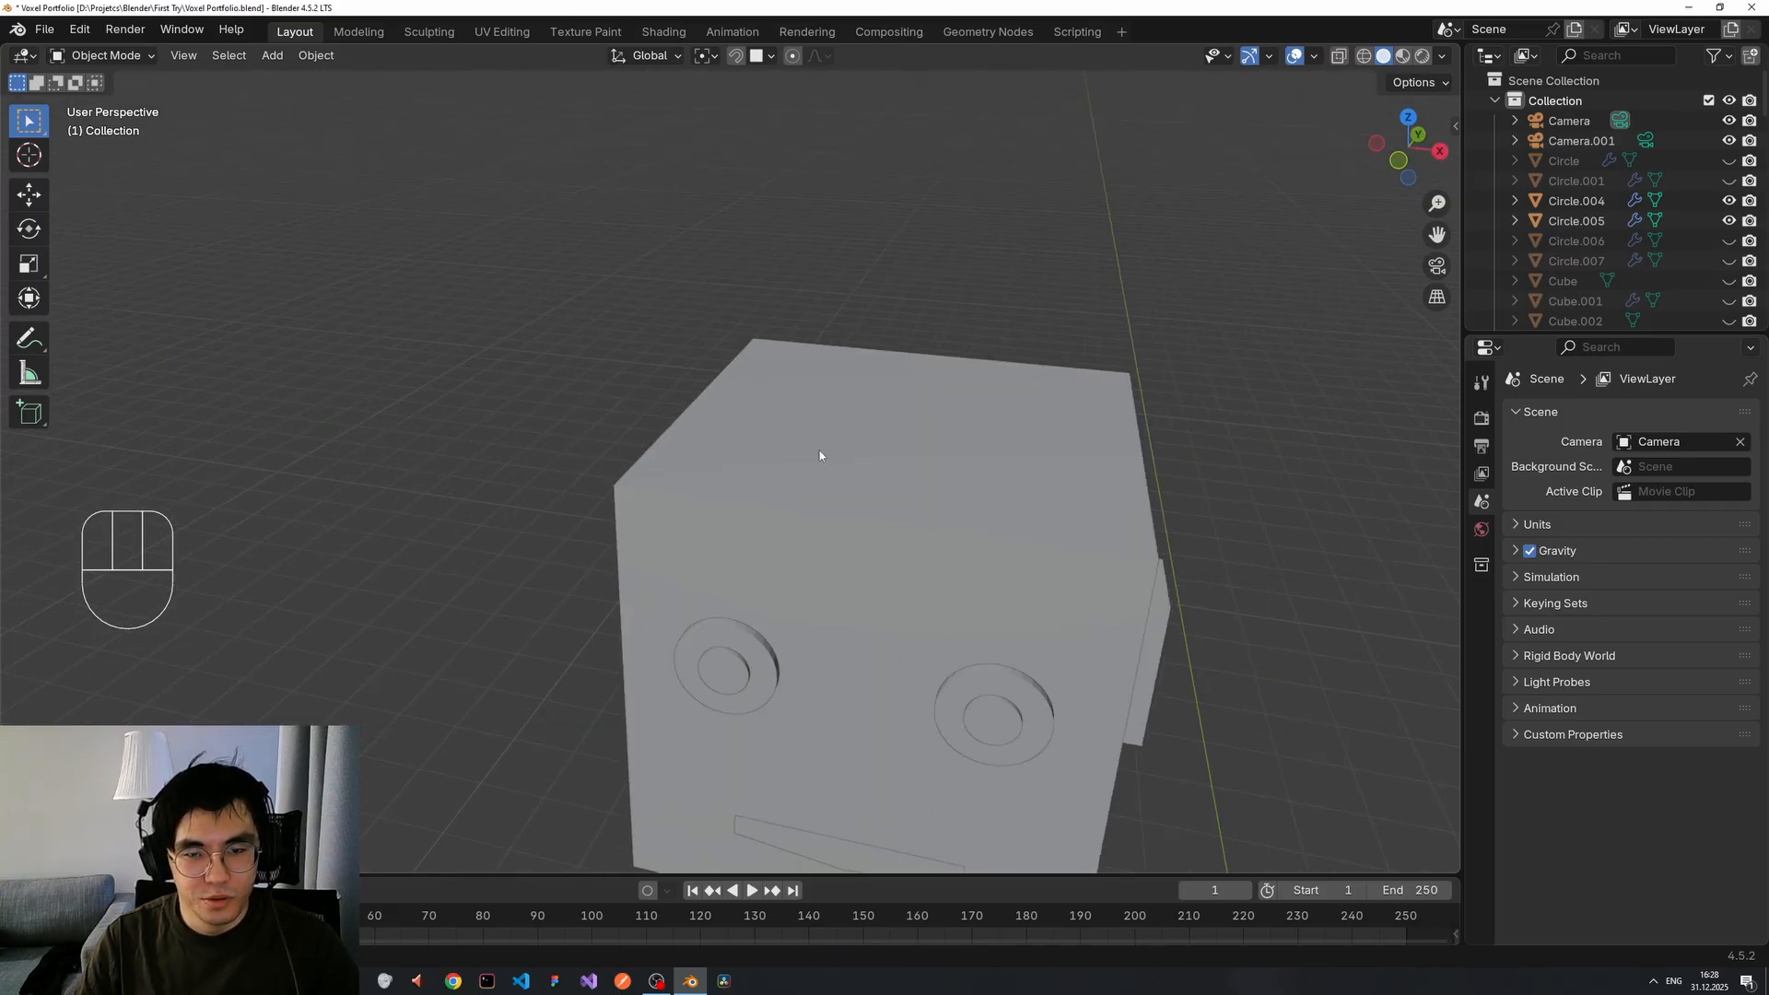
pyautogui.scroll(-4, 820, 455)
pyautogui.moveTo(820, 455); pyautogui.dragTo(948, 407, button='middle')
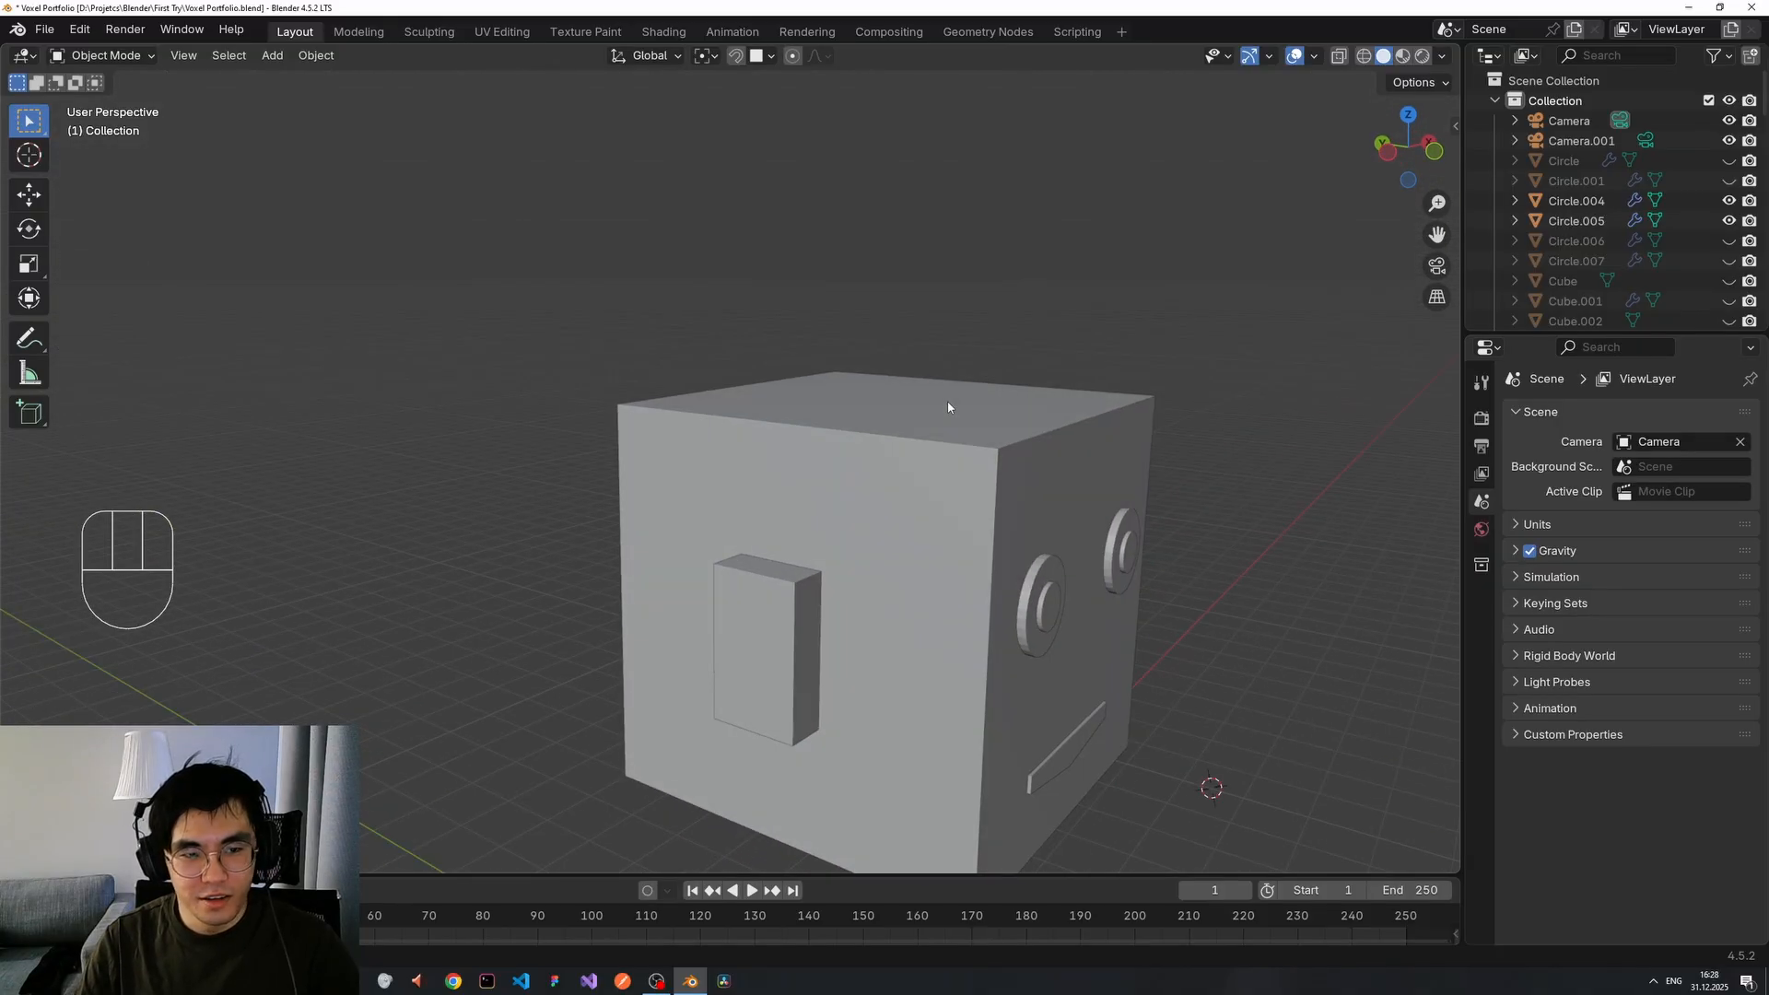
# Loop-cut the head cube horizontally and slide the new loop up near its top.
pyautogui.click(952, 474)
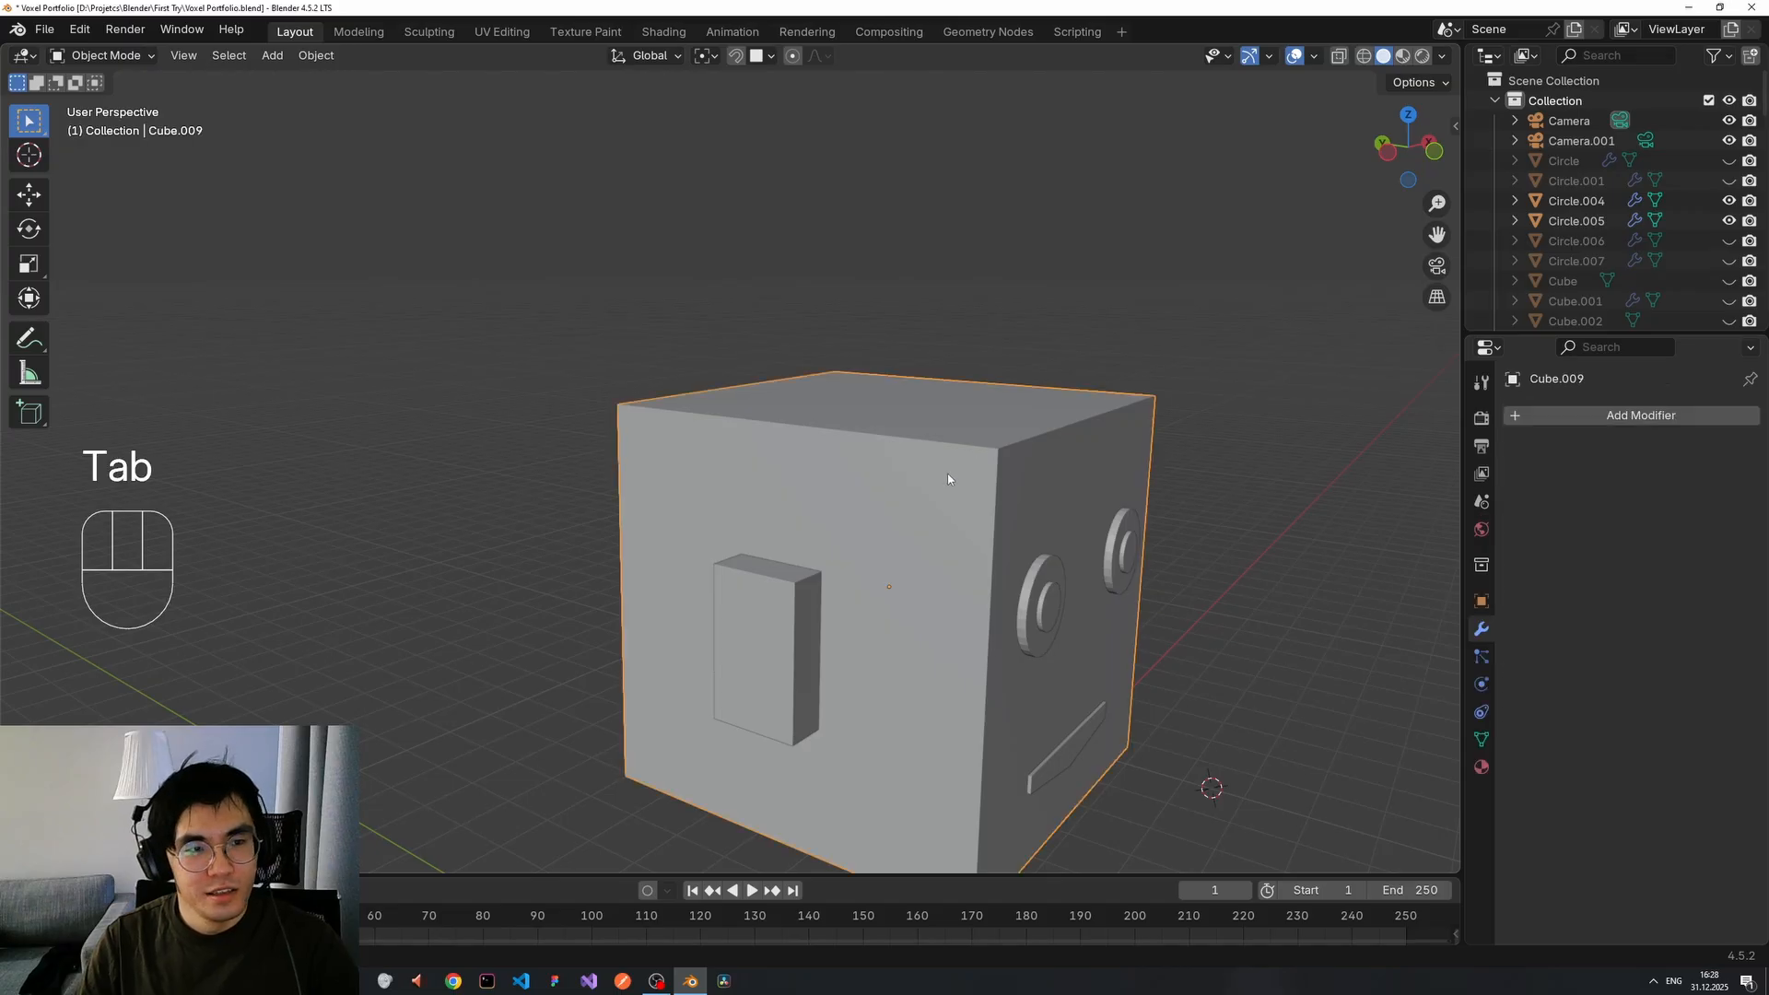
pyautogui.press('Tab')
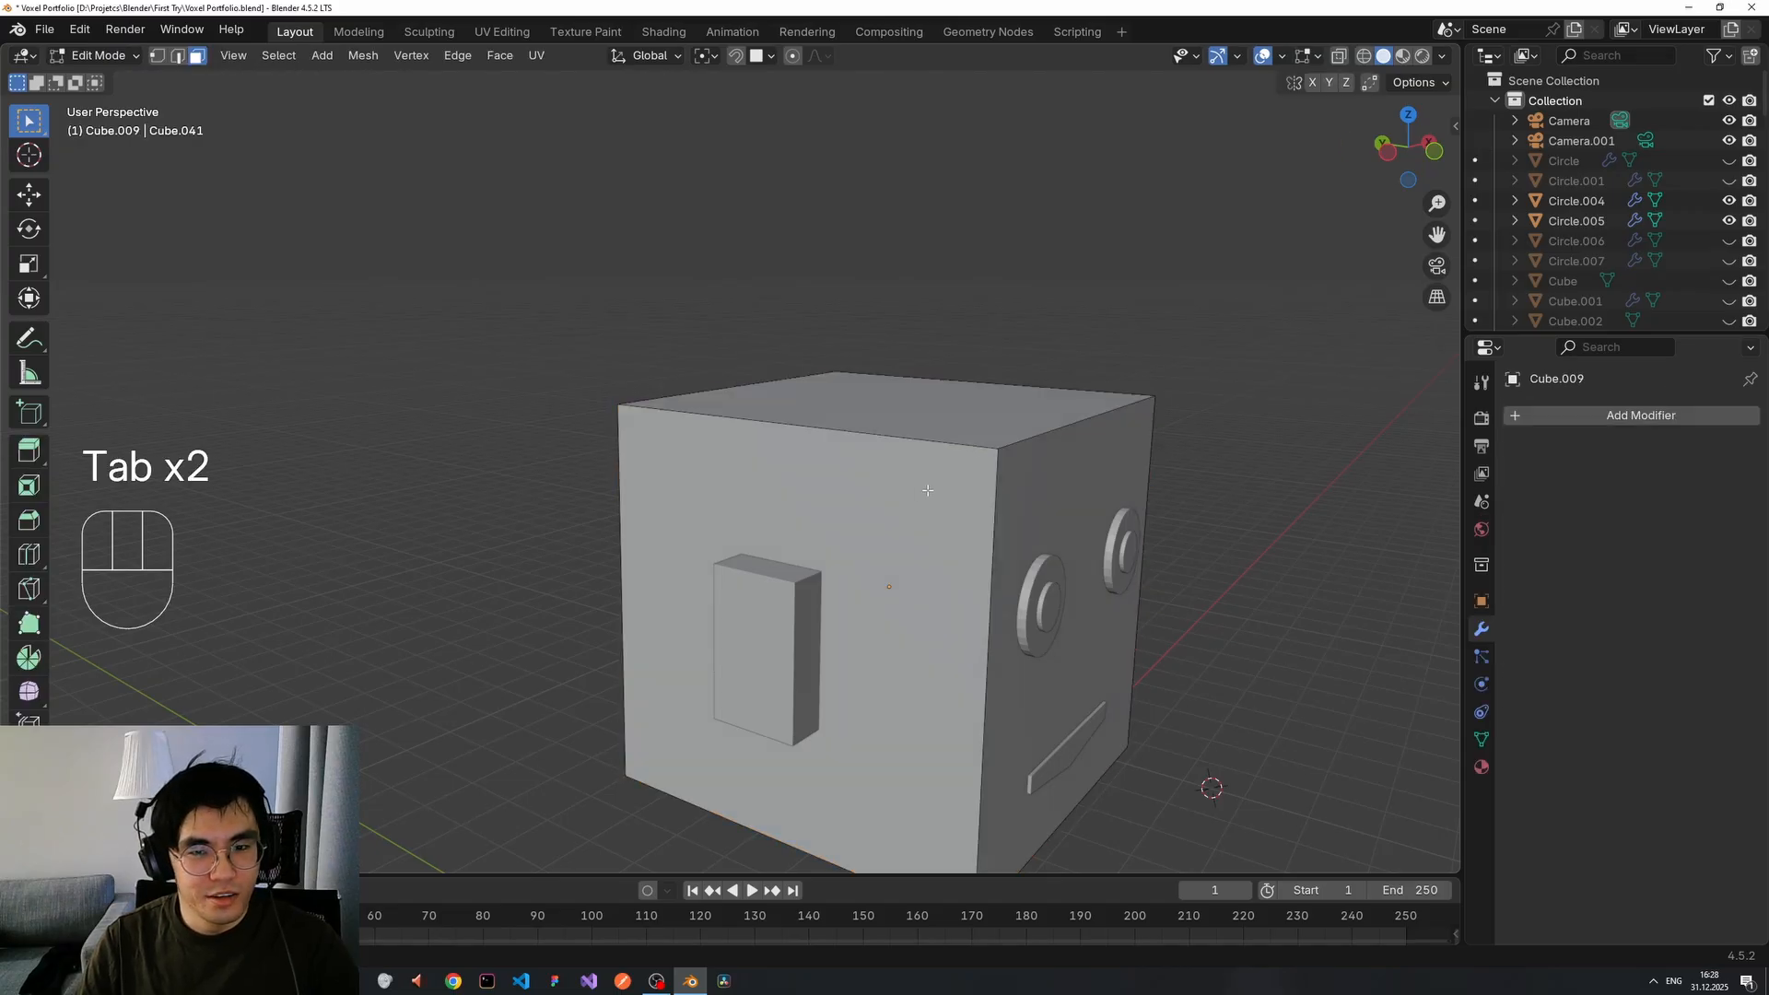
pyautogui.hotkey('ctrl', 'r')
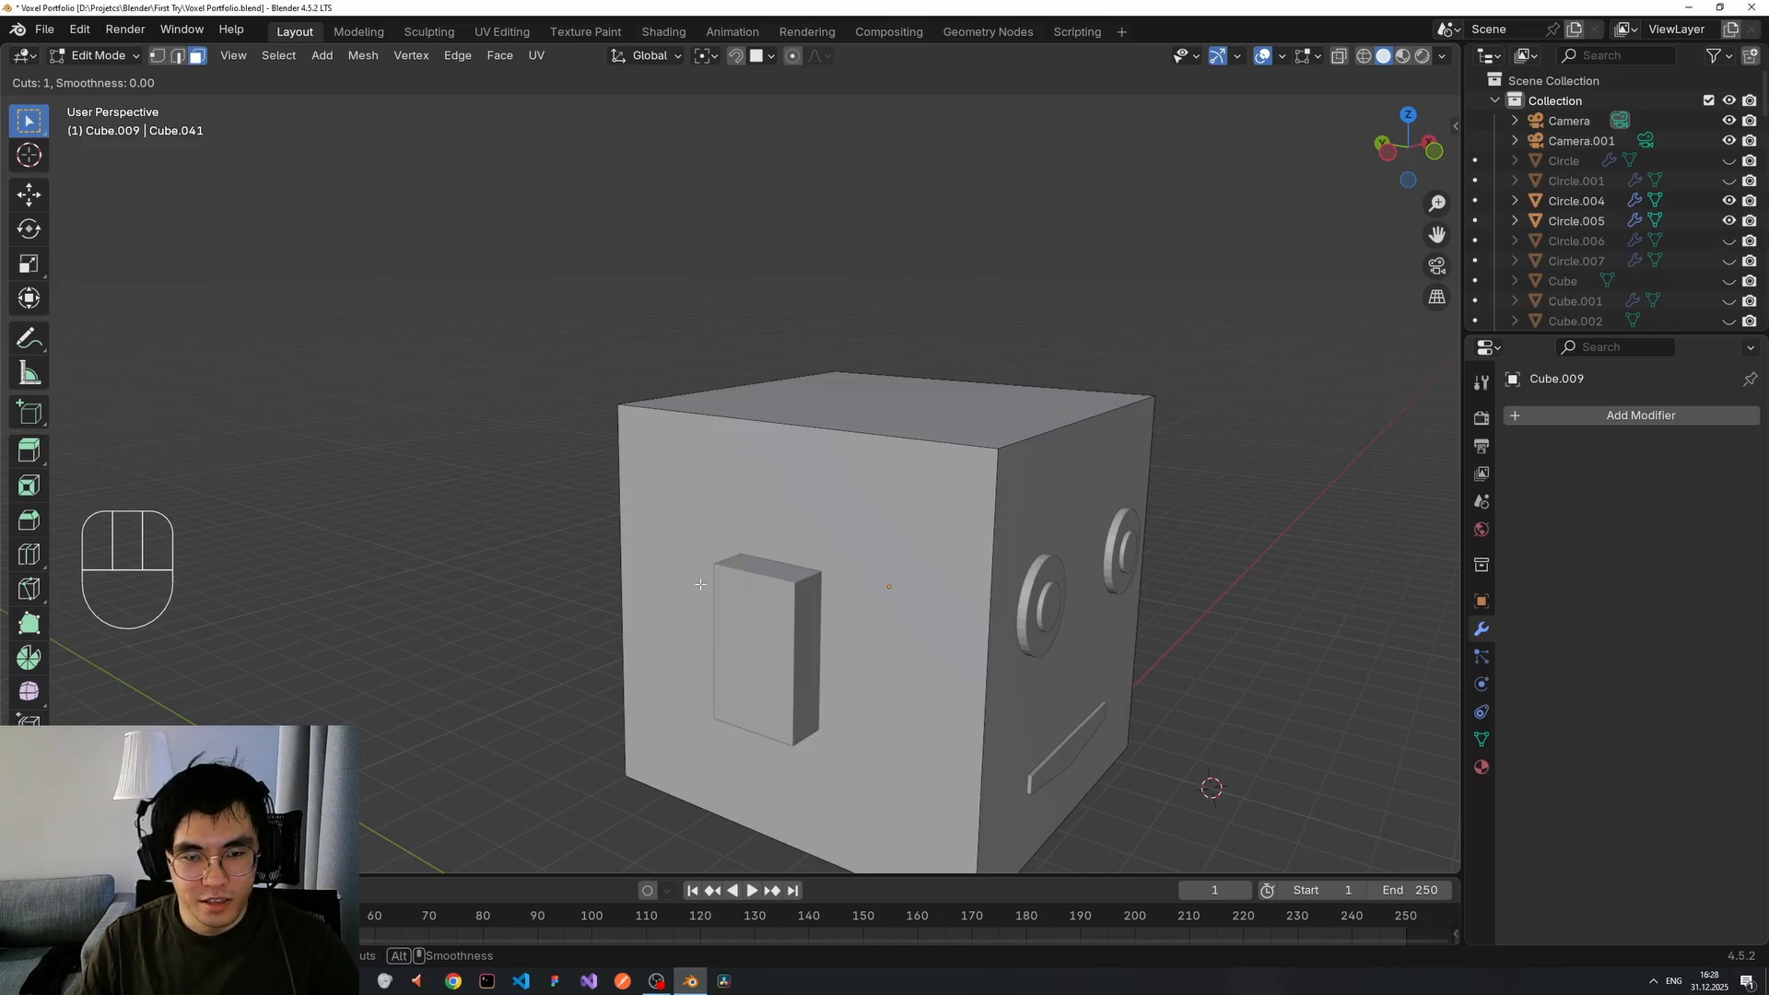
pyautogui.click(1069, 562)
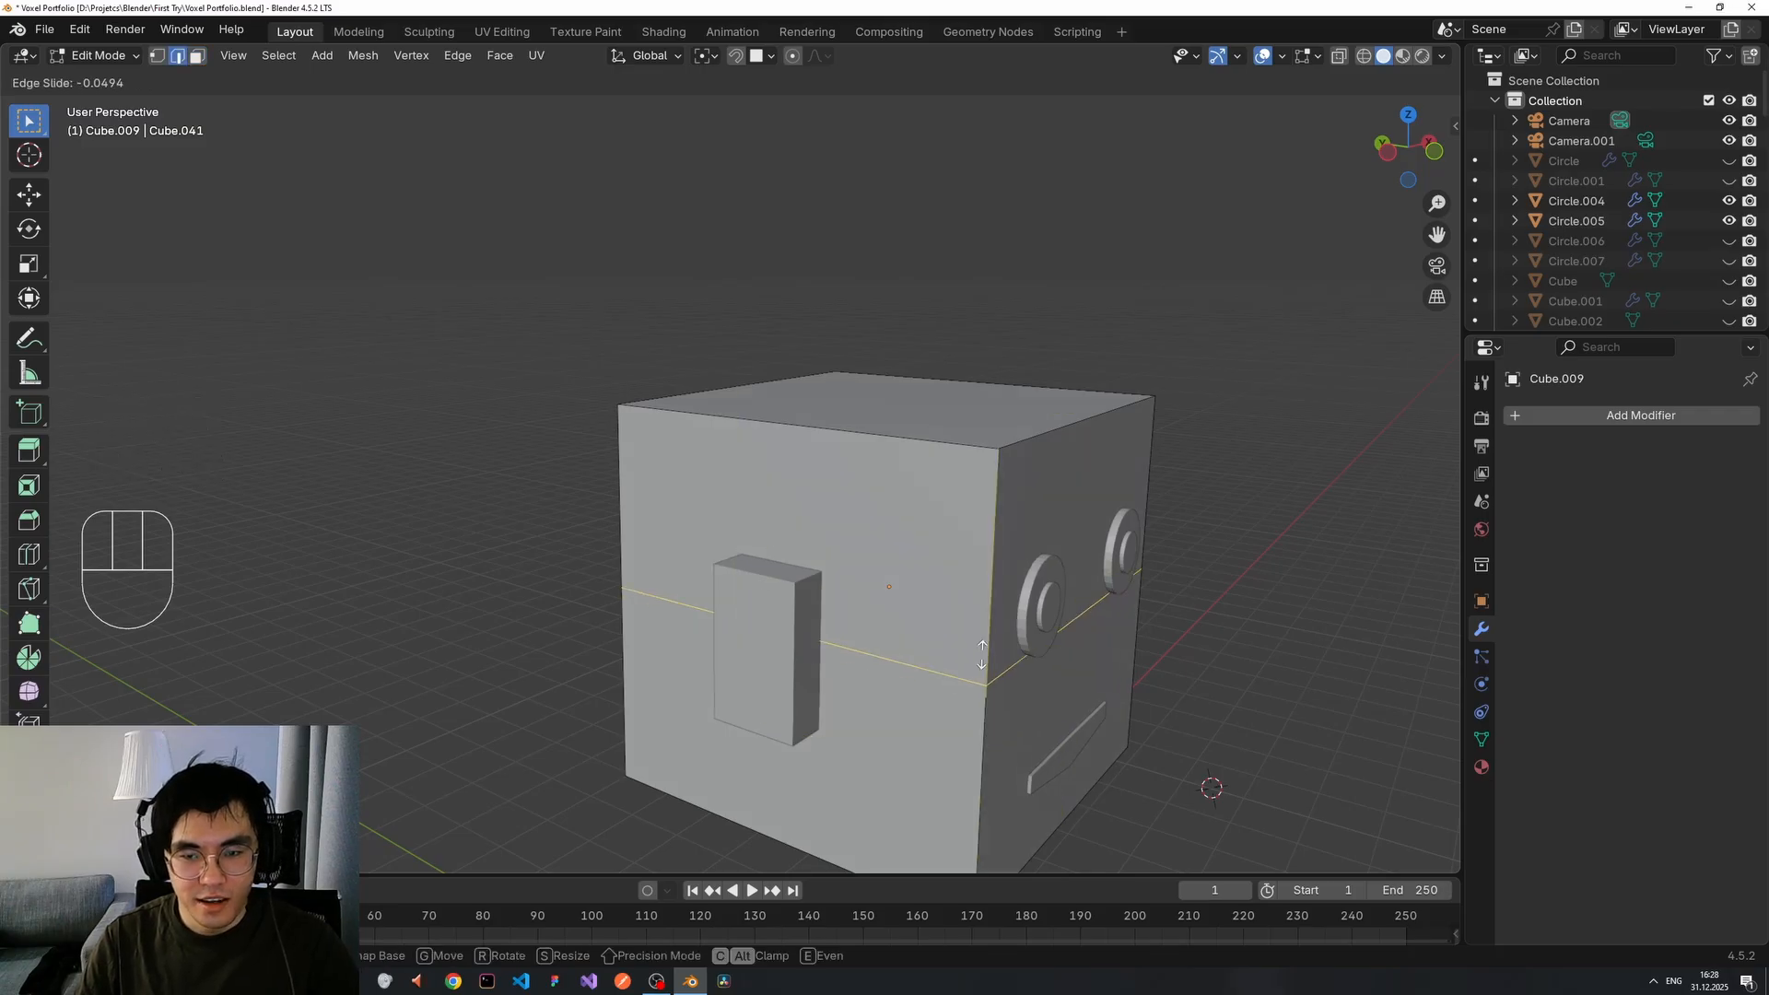
pyautogui.click(1000, 493)
pyautogui.moveTo(1000, 494); pyautogui.dragTo(1192, 526, button='middle')
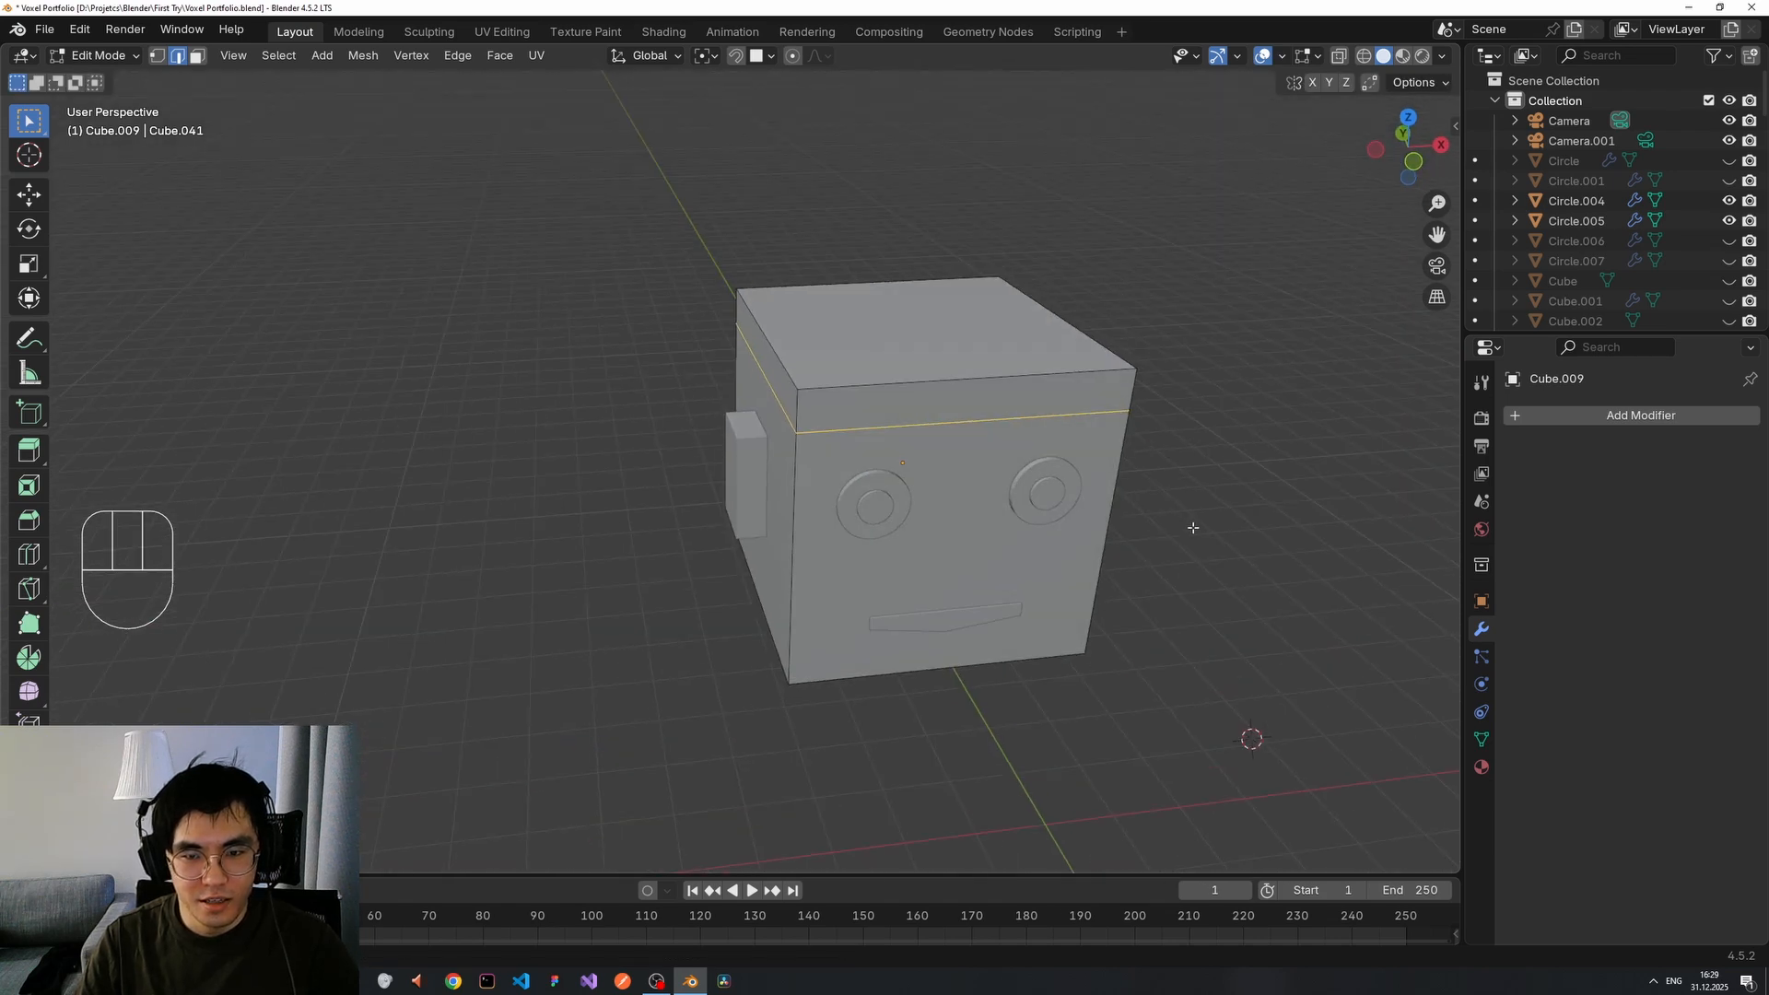
pyautogui.press('Tab')
pyautogui.press('Tab')
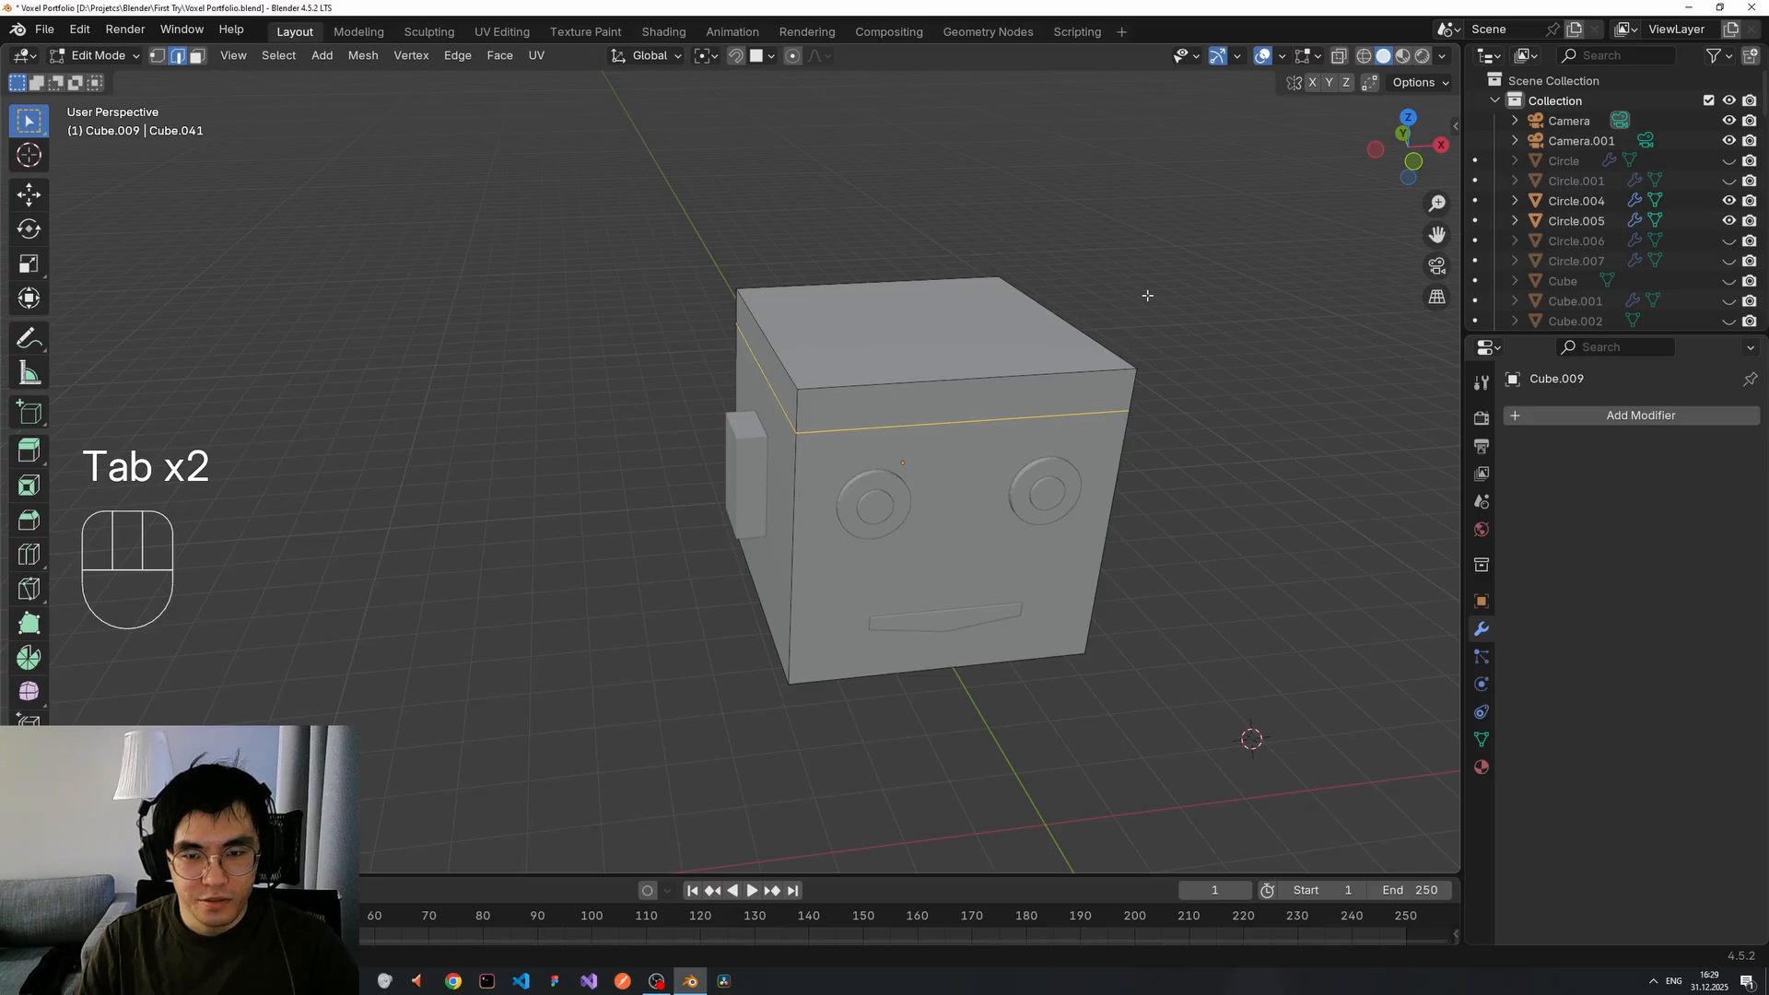
pyautogui.click(1147, 295)
pyautogui.moveTo(942, 403); pyautogui.dragTo(902, 435, button='middle')
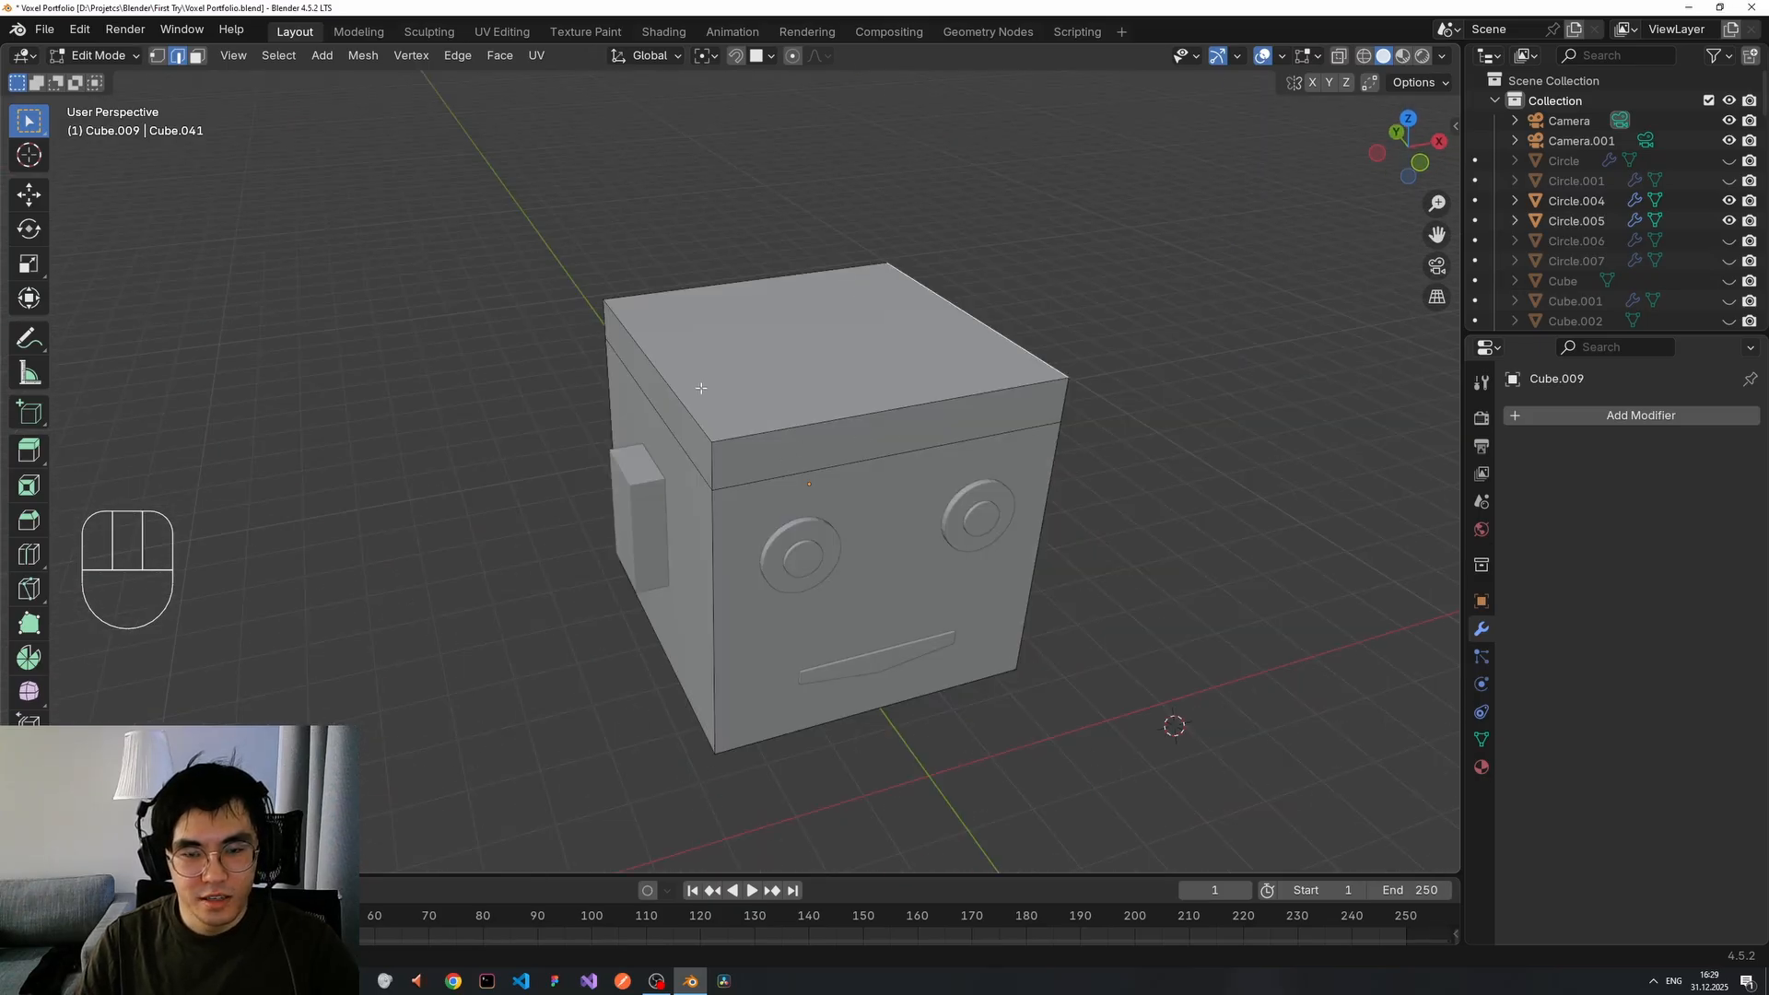
pyautogui.moveTo(701, 388); pyautogui.dragTo(837, 332, button='middle')
# In face mode, select the ring of band faces just below the head's top.
pyautogui.press('3')
pyautogui.click(779, 392)
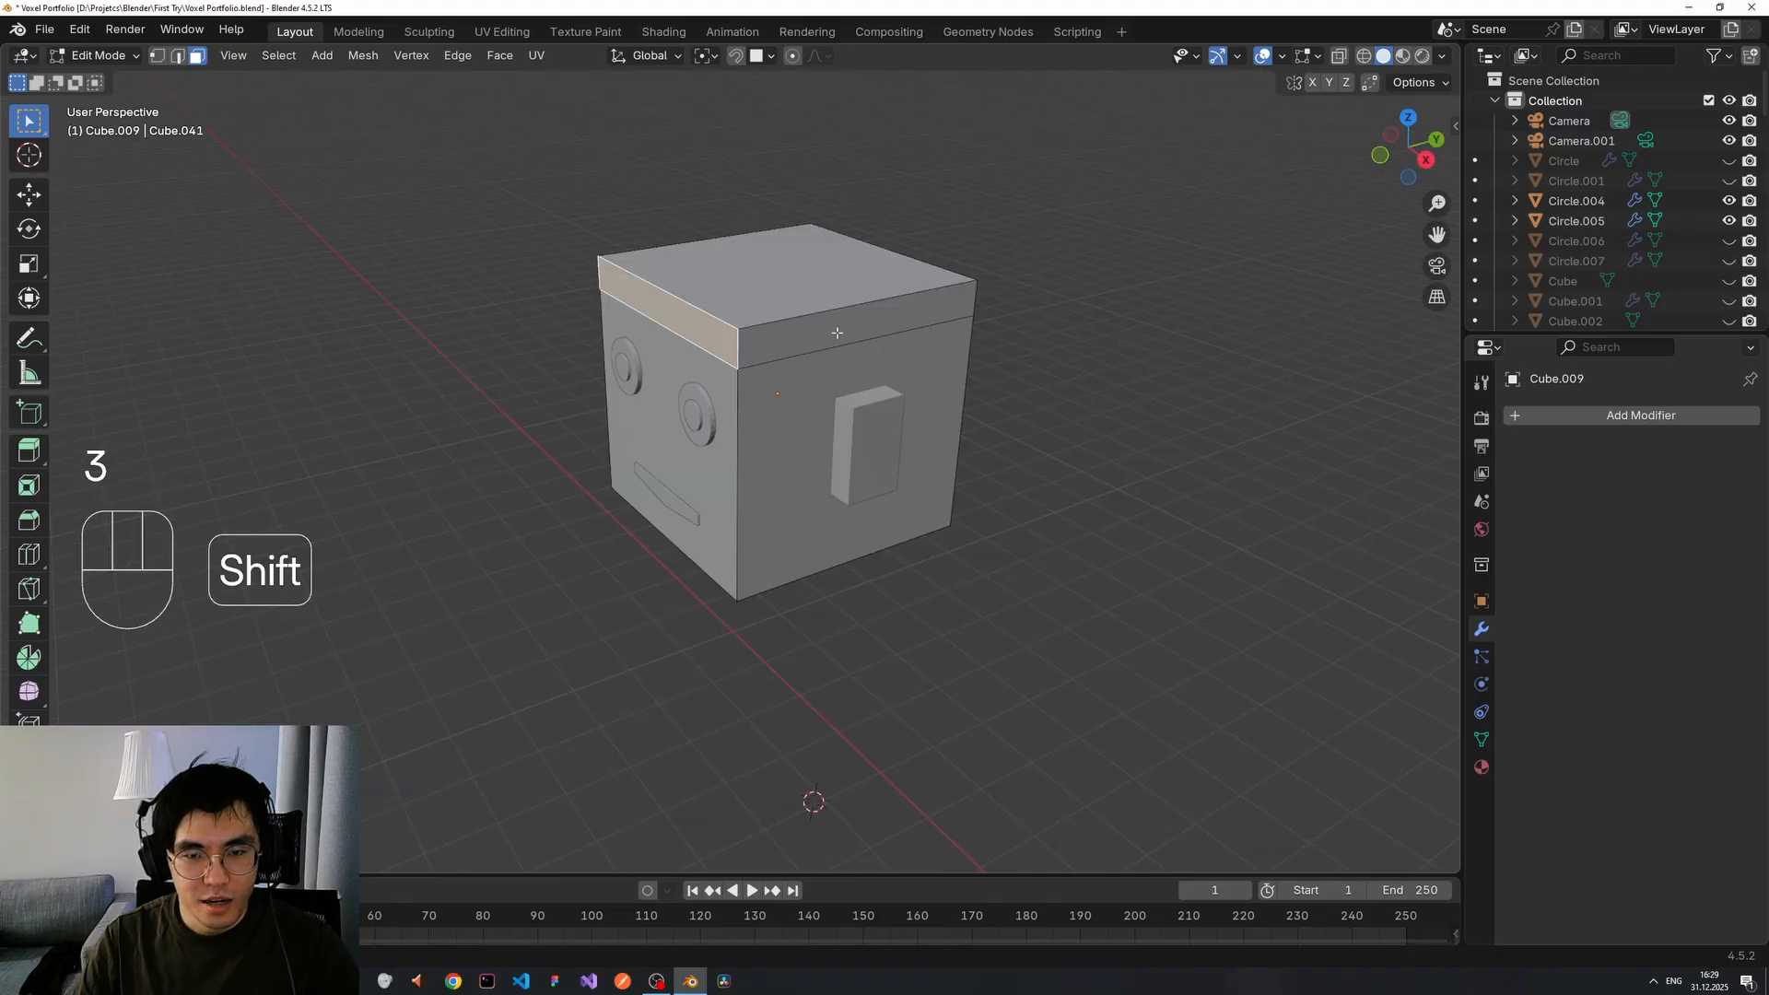
pyautogui.keyDown('shift'); pyautogui.click(837, 333); pyautogui.keyUp('shift')
pyautogui.scroll(3, 1078, 336)
pyautogui.moveTo(1109, 367); pyautogui.dragTo(807, 462, button='middle')
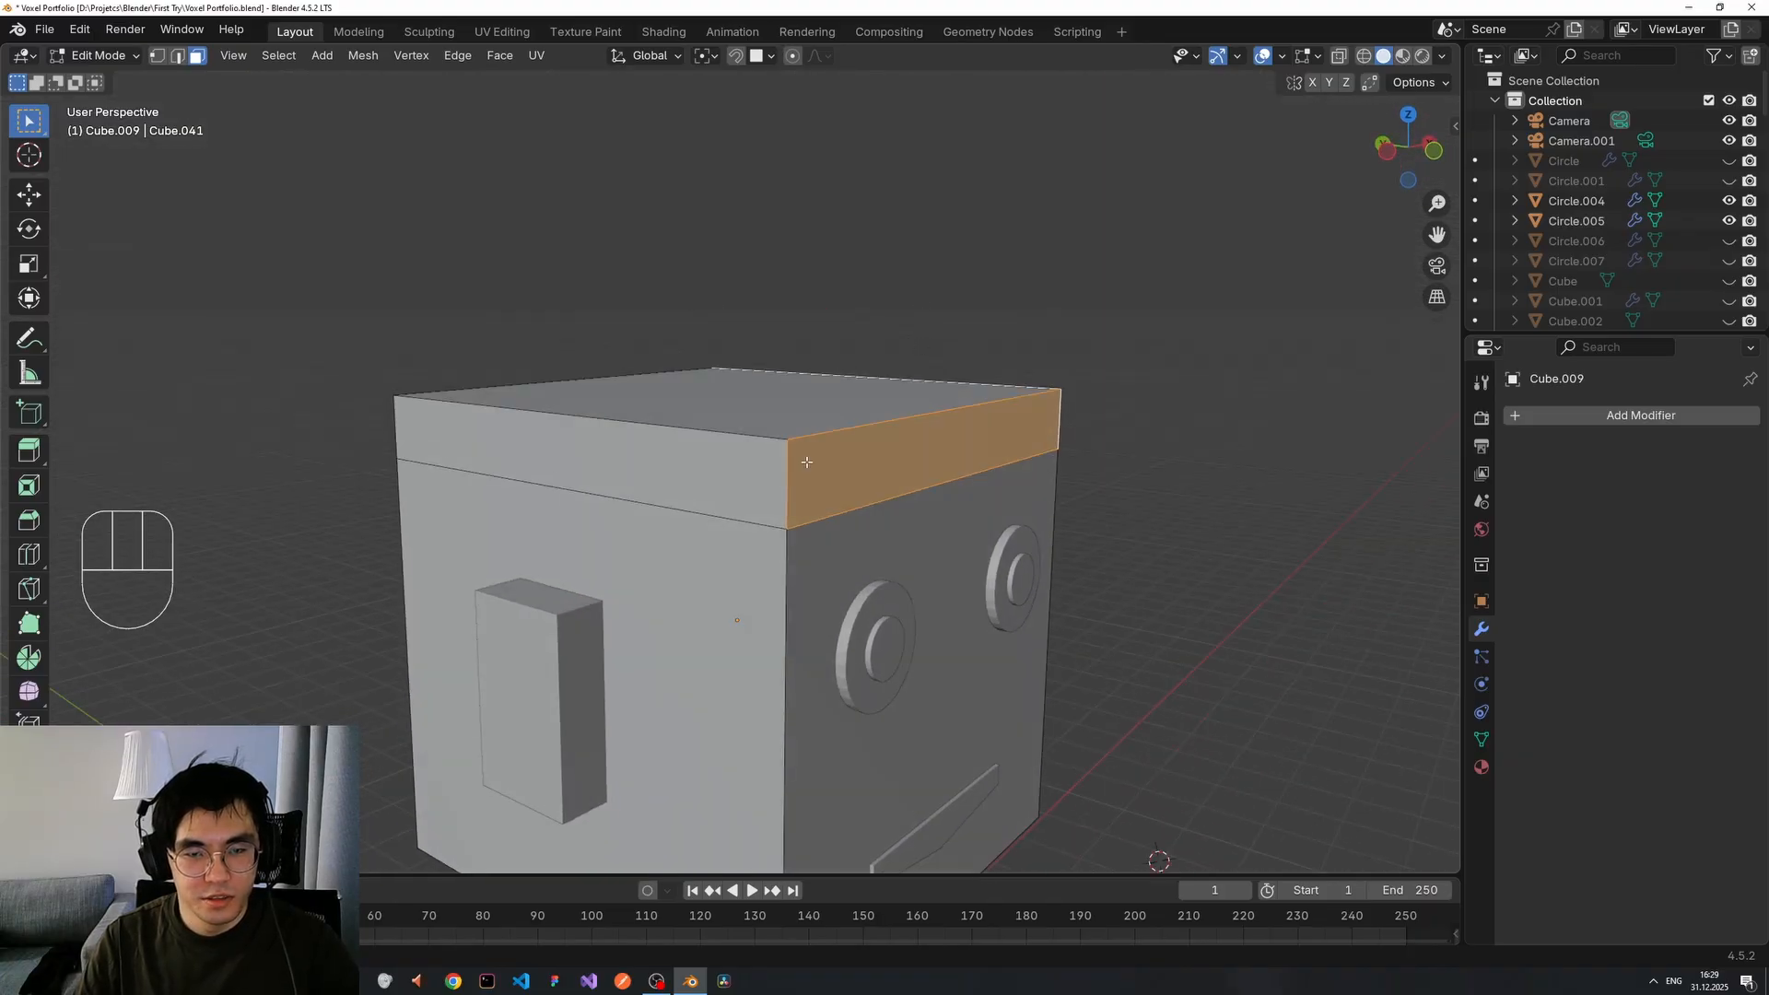
pyautogui.hotkey('alt', 'shift')
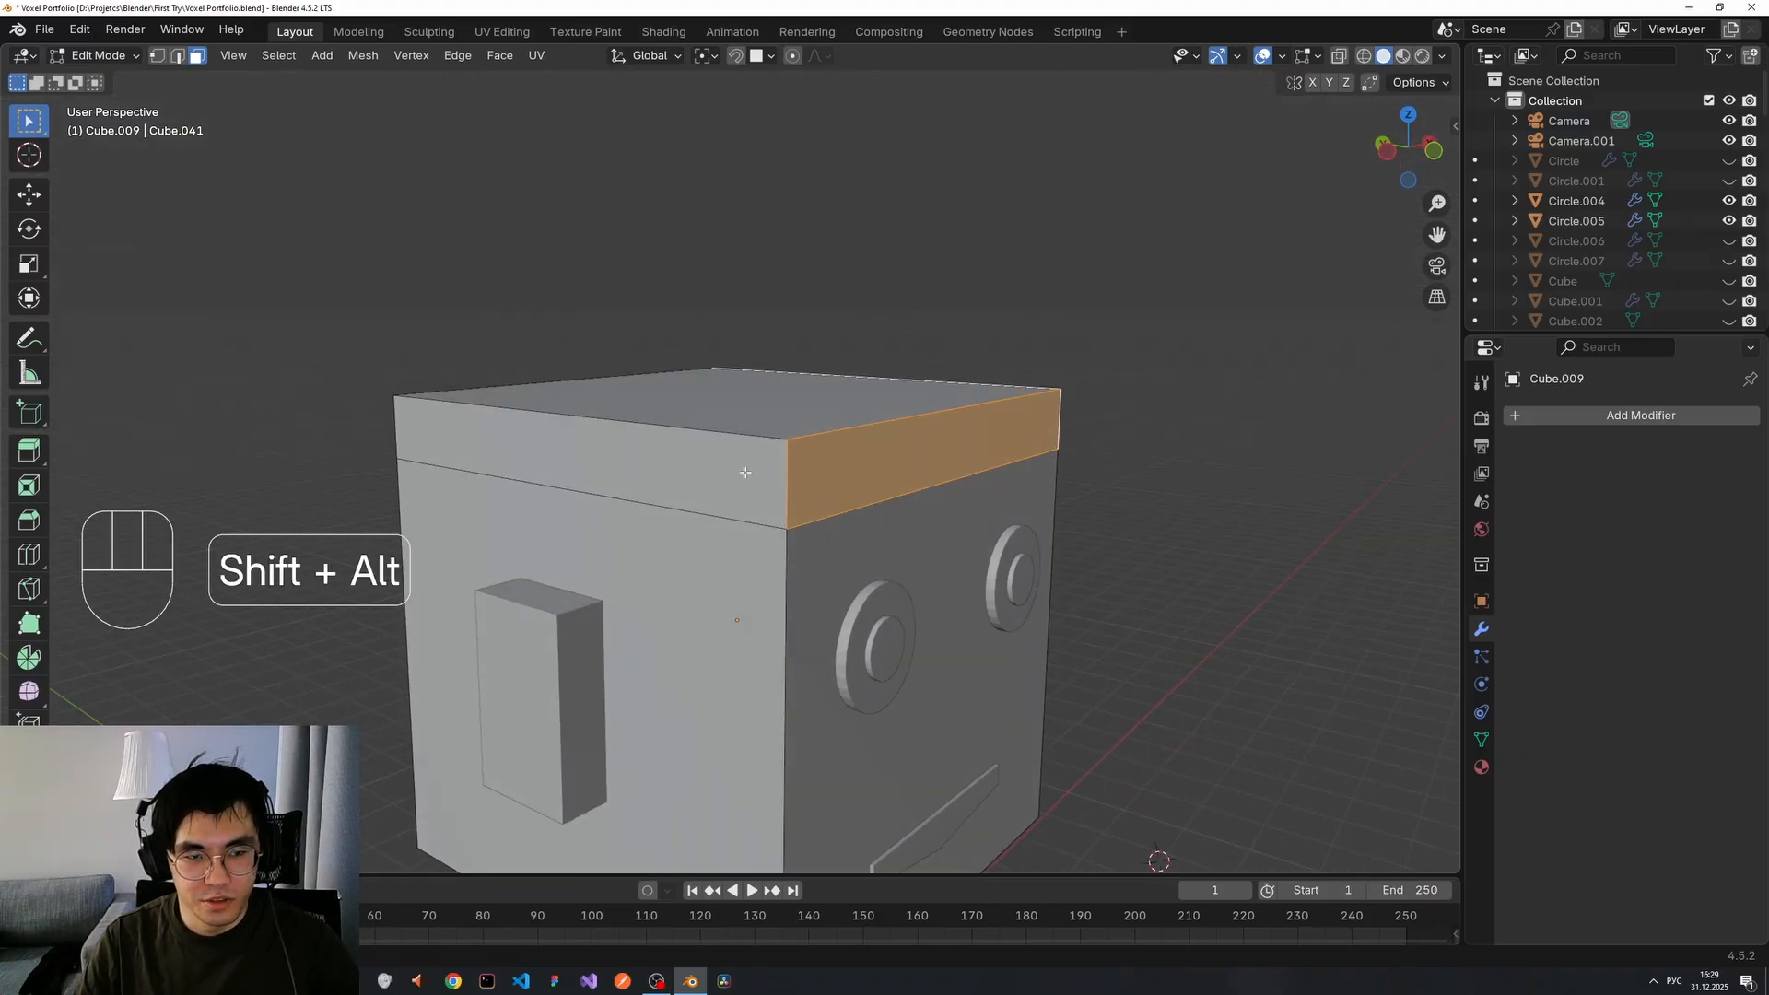
pyautogui.keyDown('alt'); pyautogui.keyDown('shift'); pyautogui.click(743, 473); pyautogui.keyUp('shift'); pyautogui.keyUp('alt')
pyautogui.keyDown('alt'); pyautogui.keyDown('shift'); pyautogui.click(748, 472); pyautogui.keyUp('shift'); pyautogui.keyUp('alt')
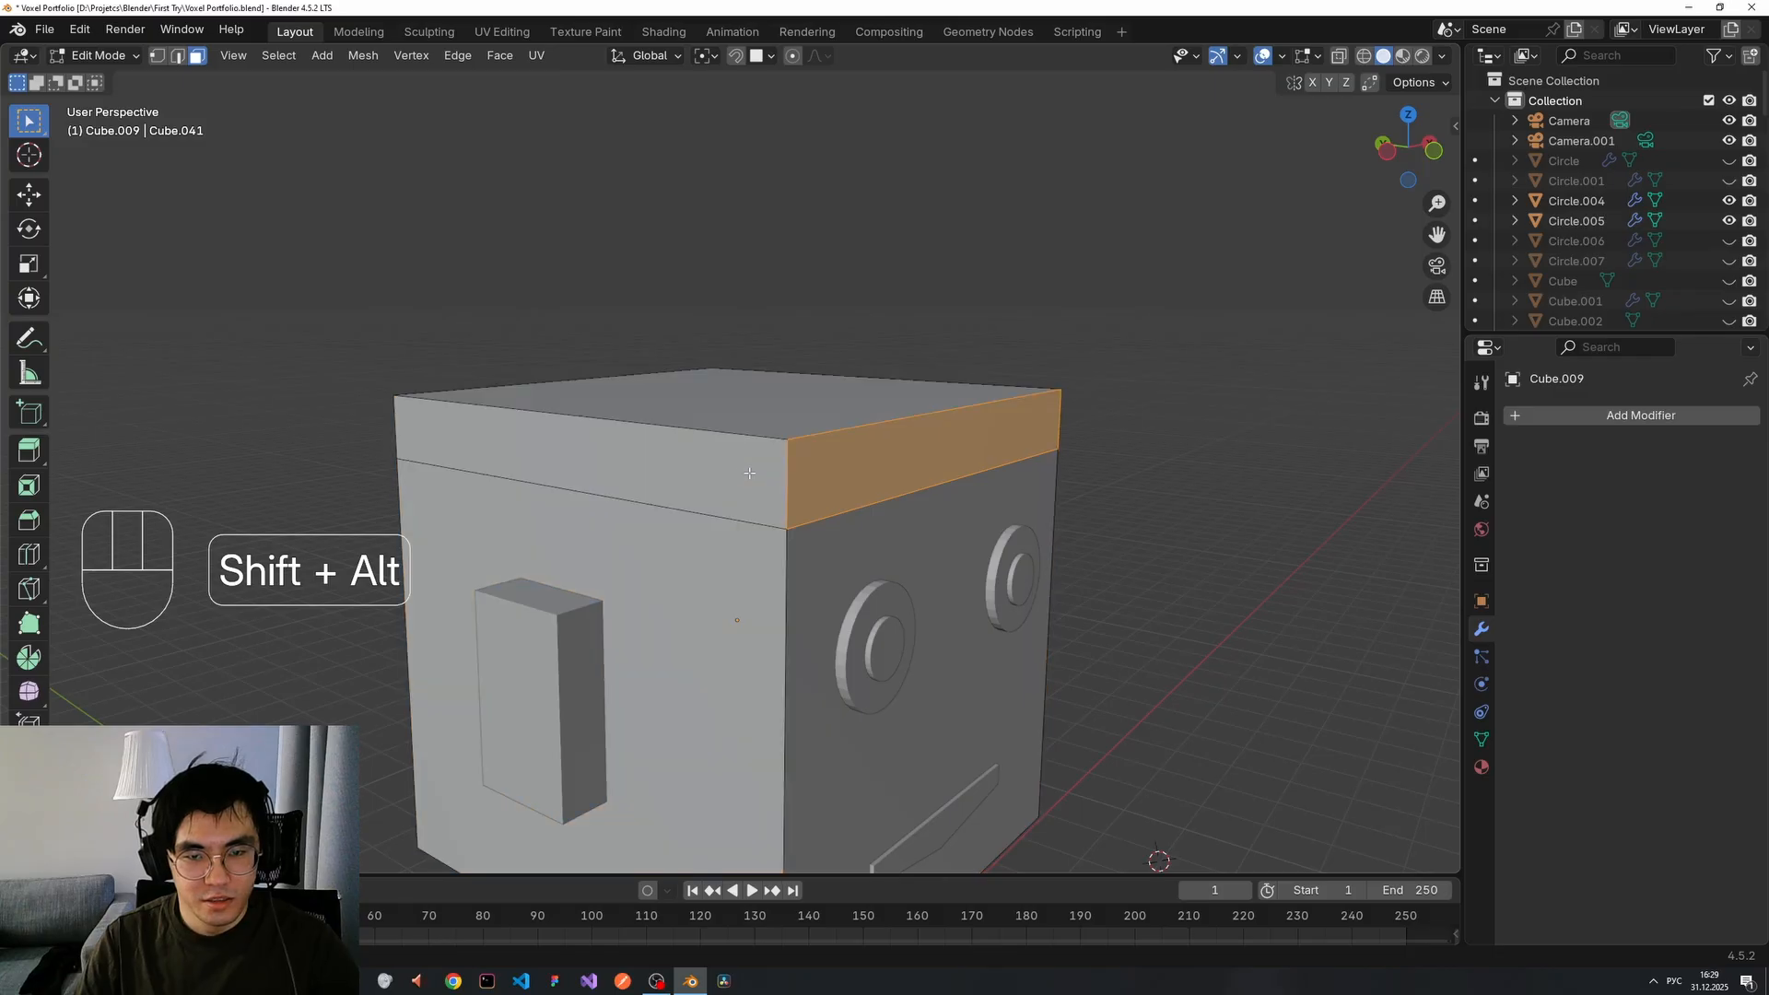
pyautogui.keyDown('alt'); pyautogui.keyDown('shift'); pyautogui.click(806, 464); pyautogui.keyUp('shift'); pyautogui.keyUp('alt')
pyautogui.keyDown('alt'); pyautogui.keyDown('shift'); pyautogui.click(806, 465); pyautogui.keyUp('shift'); pyautogui.keyUp('alt')
# Add the head's top face to the selection, then start an extrusion and cancel it.
pyautogui.moveTo(806, 464); pyautogui.dragTo(686, 525, button='middle')
pyautogui.moveTo(762, 427); pyautogui.dragTo(735, 451, button='middle')
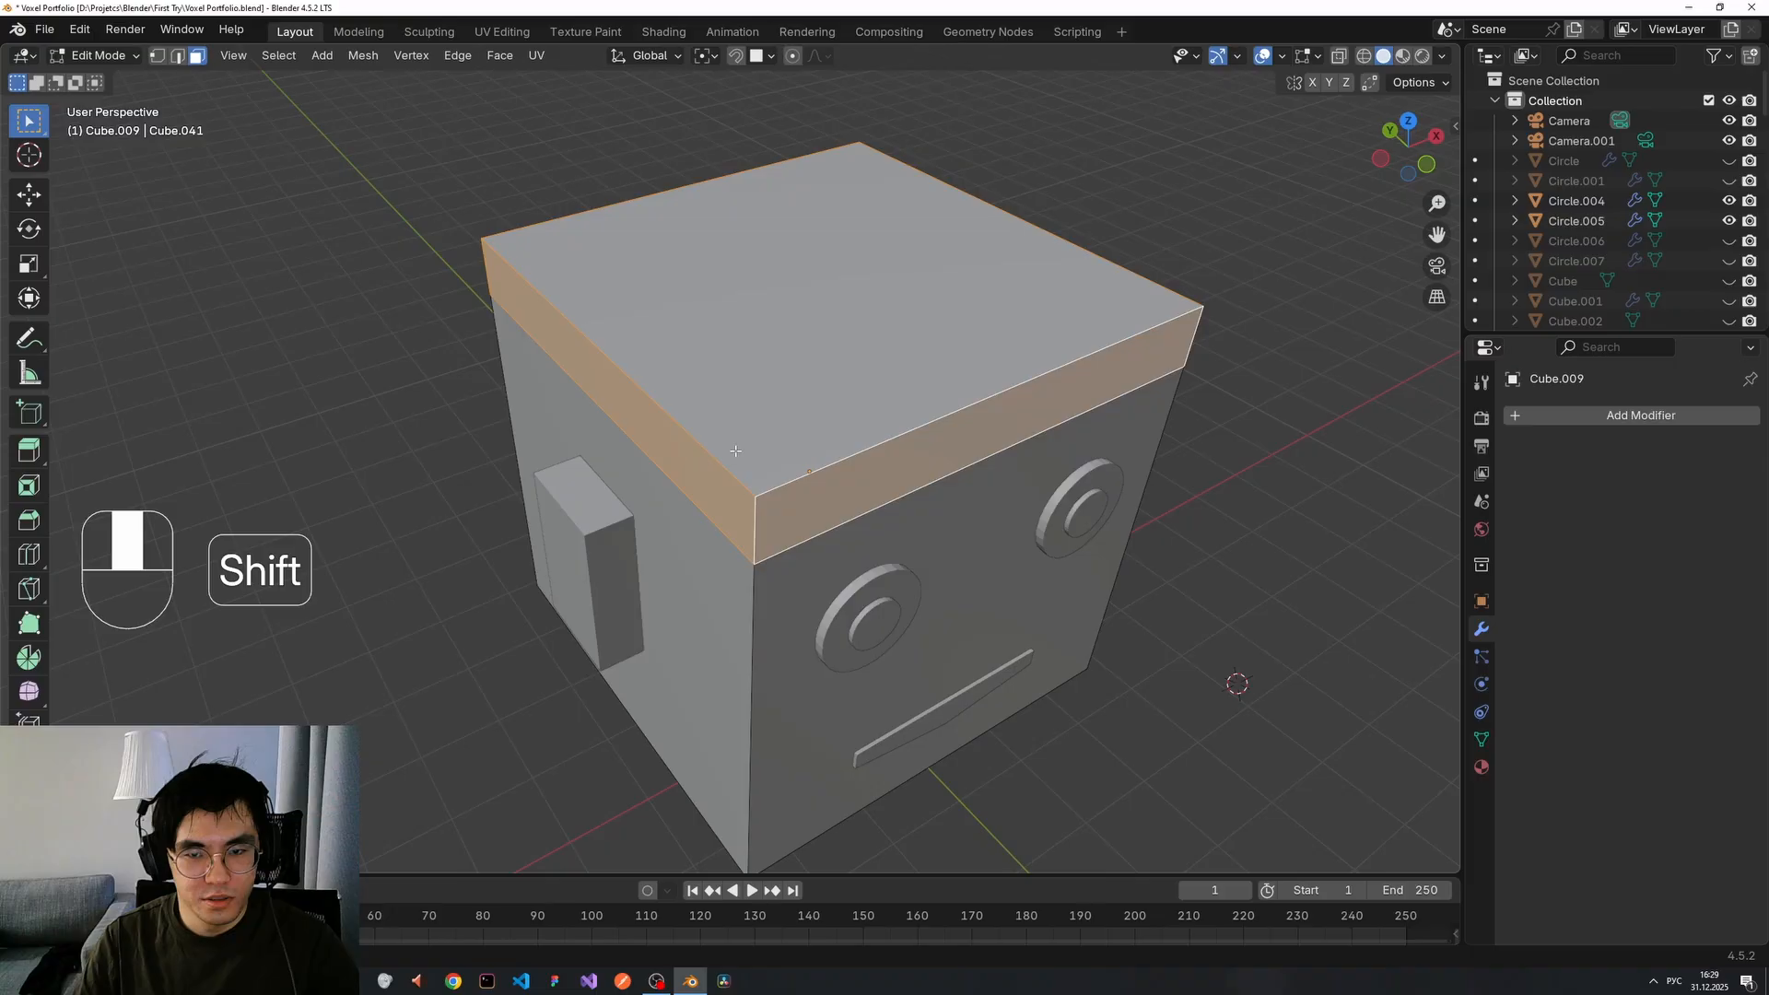
pyautogui.keyDown('shift'); pyautogui.click(772, 387); pyautogui.keyUp('shift')
pyautogui.moveTo(772, 387); pyautogui.dragTo(834, 396, button='middle')
pyautogui.hotkey('alt', 'e')
pyautogui.click(837, 394)
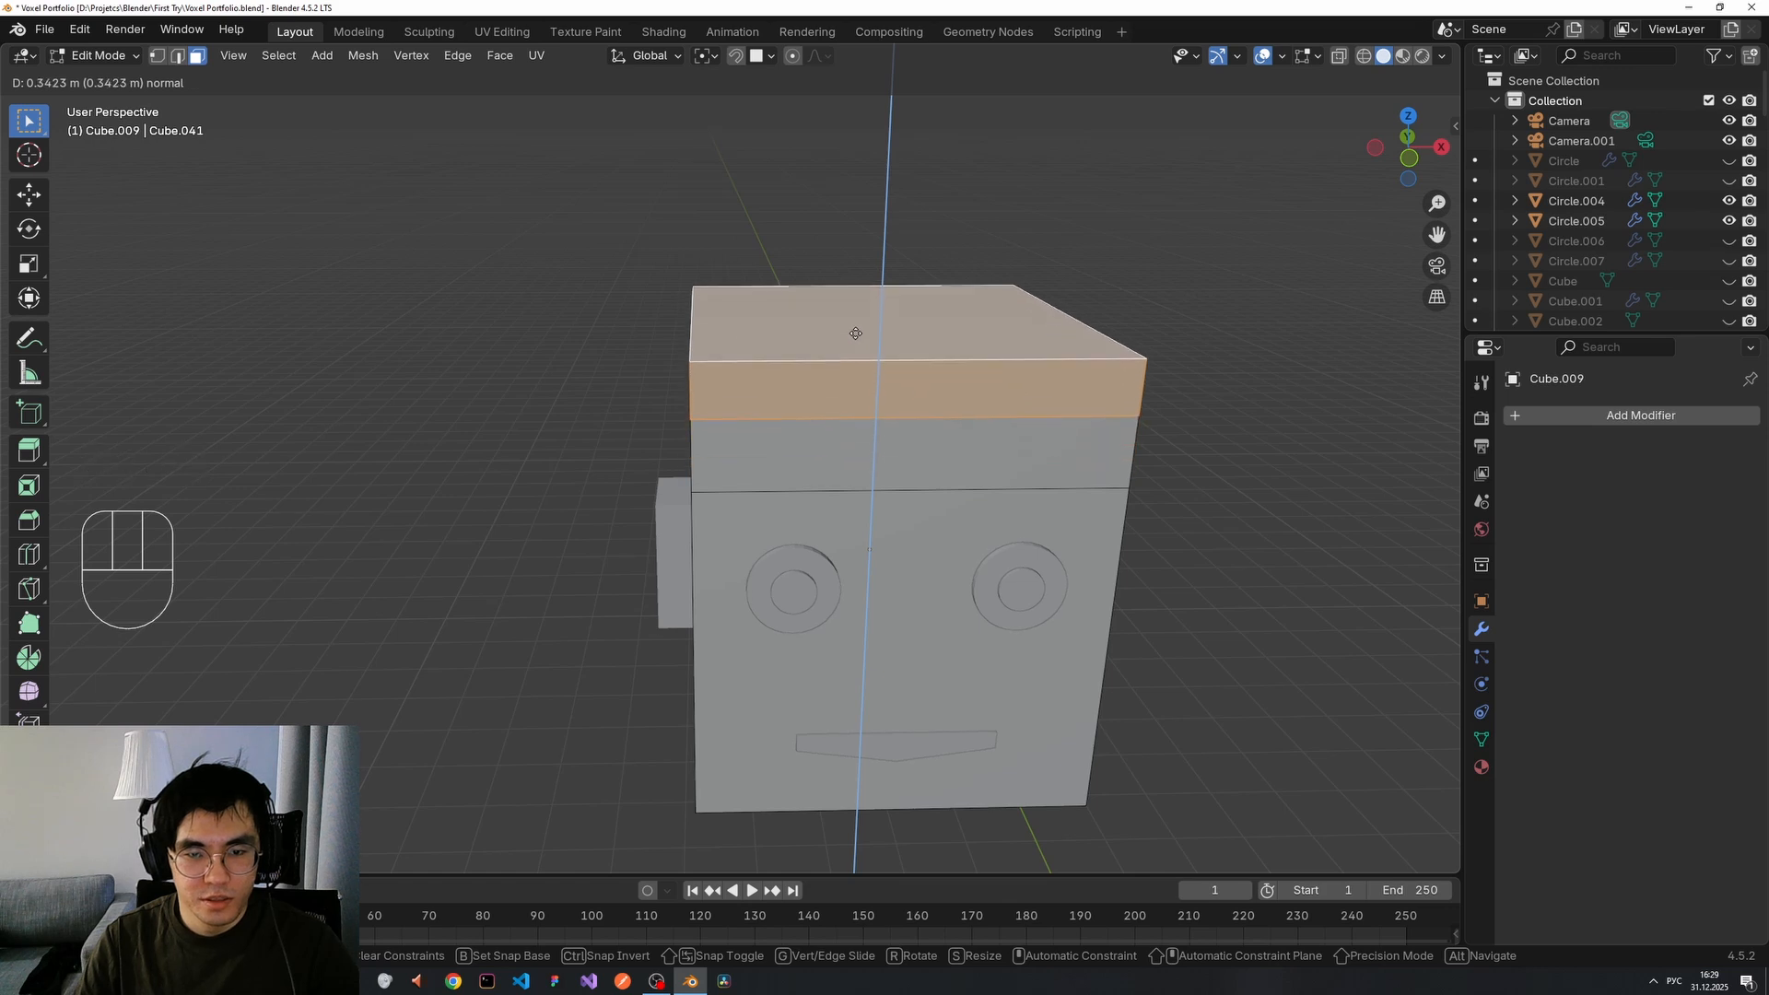
pyautogui.rightClick(856, 334)
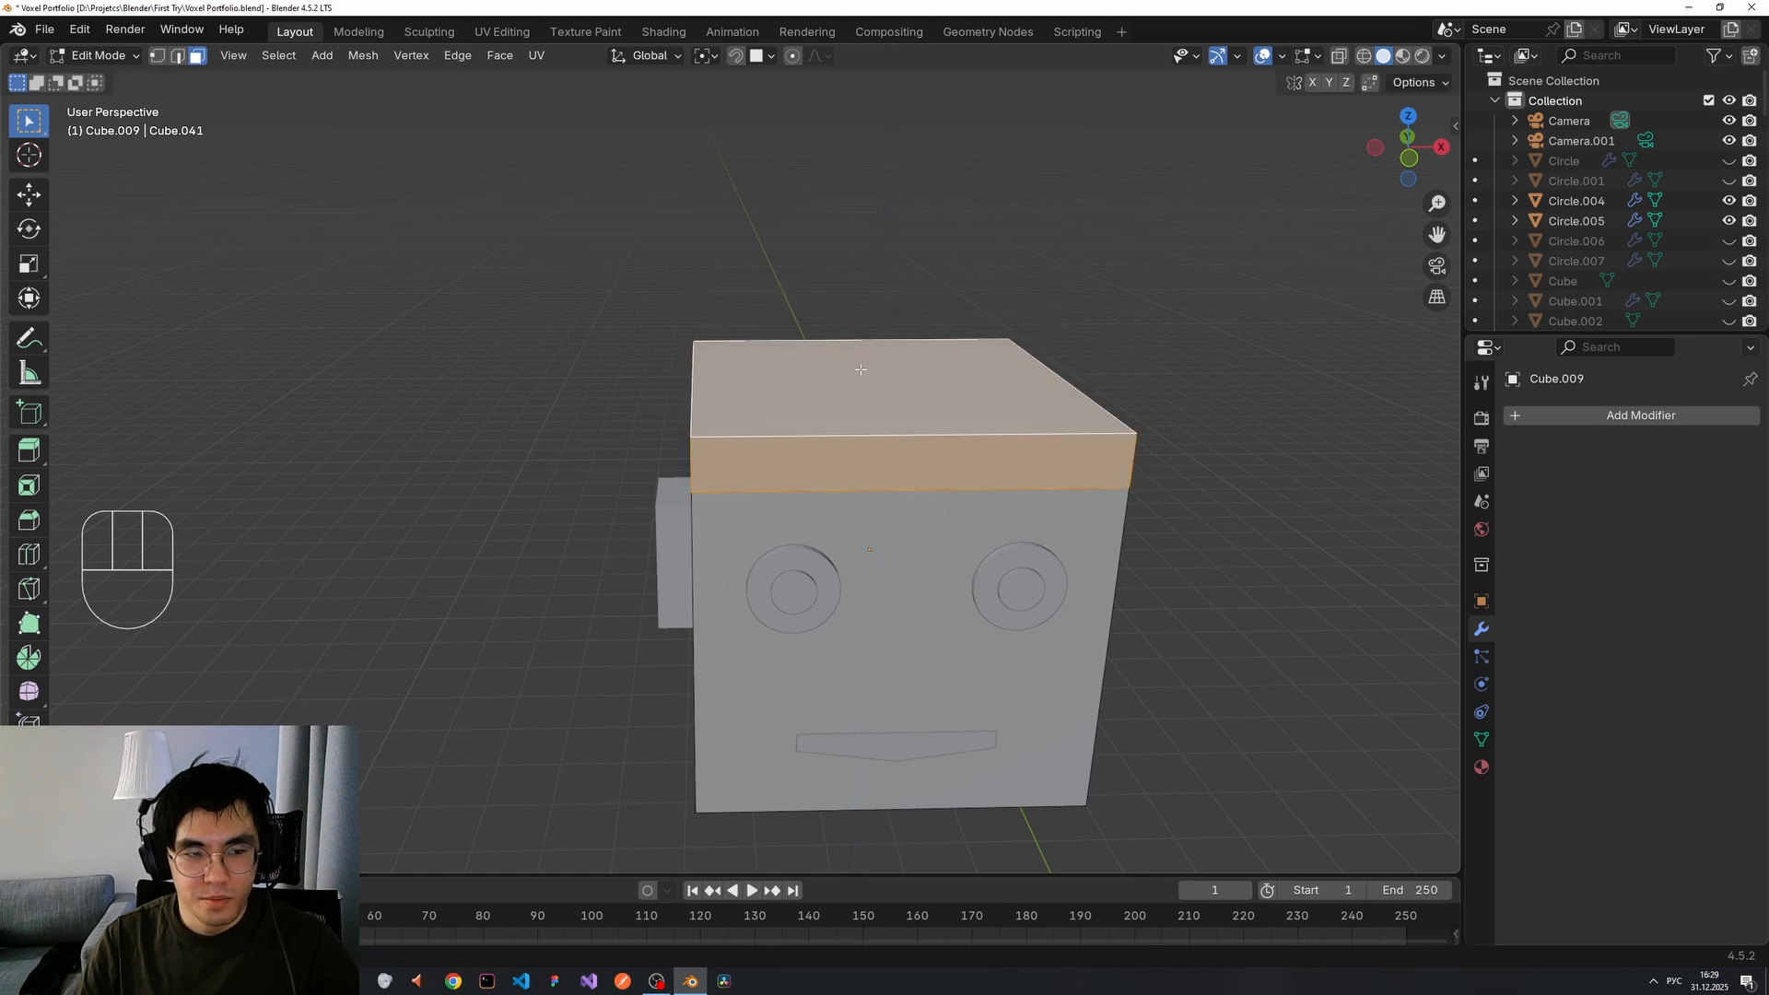
# Extrude the top band outward along its normals to form a brim.
pyautogui.keyDown('shift'); pyautogui.click(932, 393); pyautogui.keyUp('shift')
pyautogui.hotkey('alt', 'e')
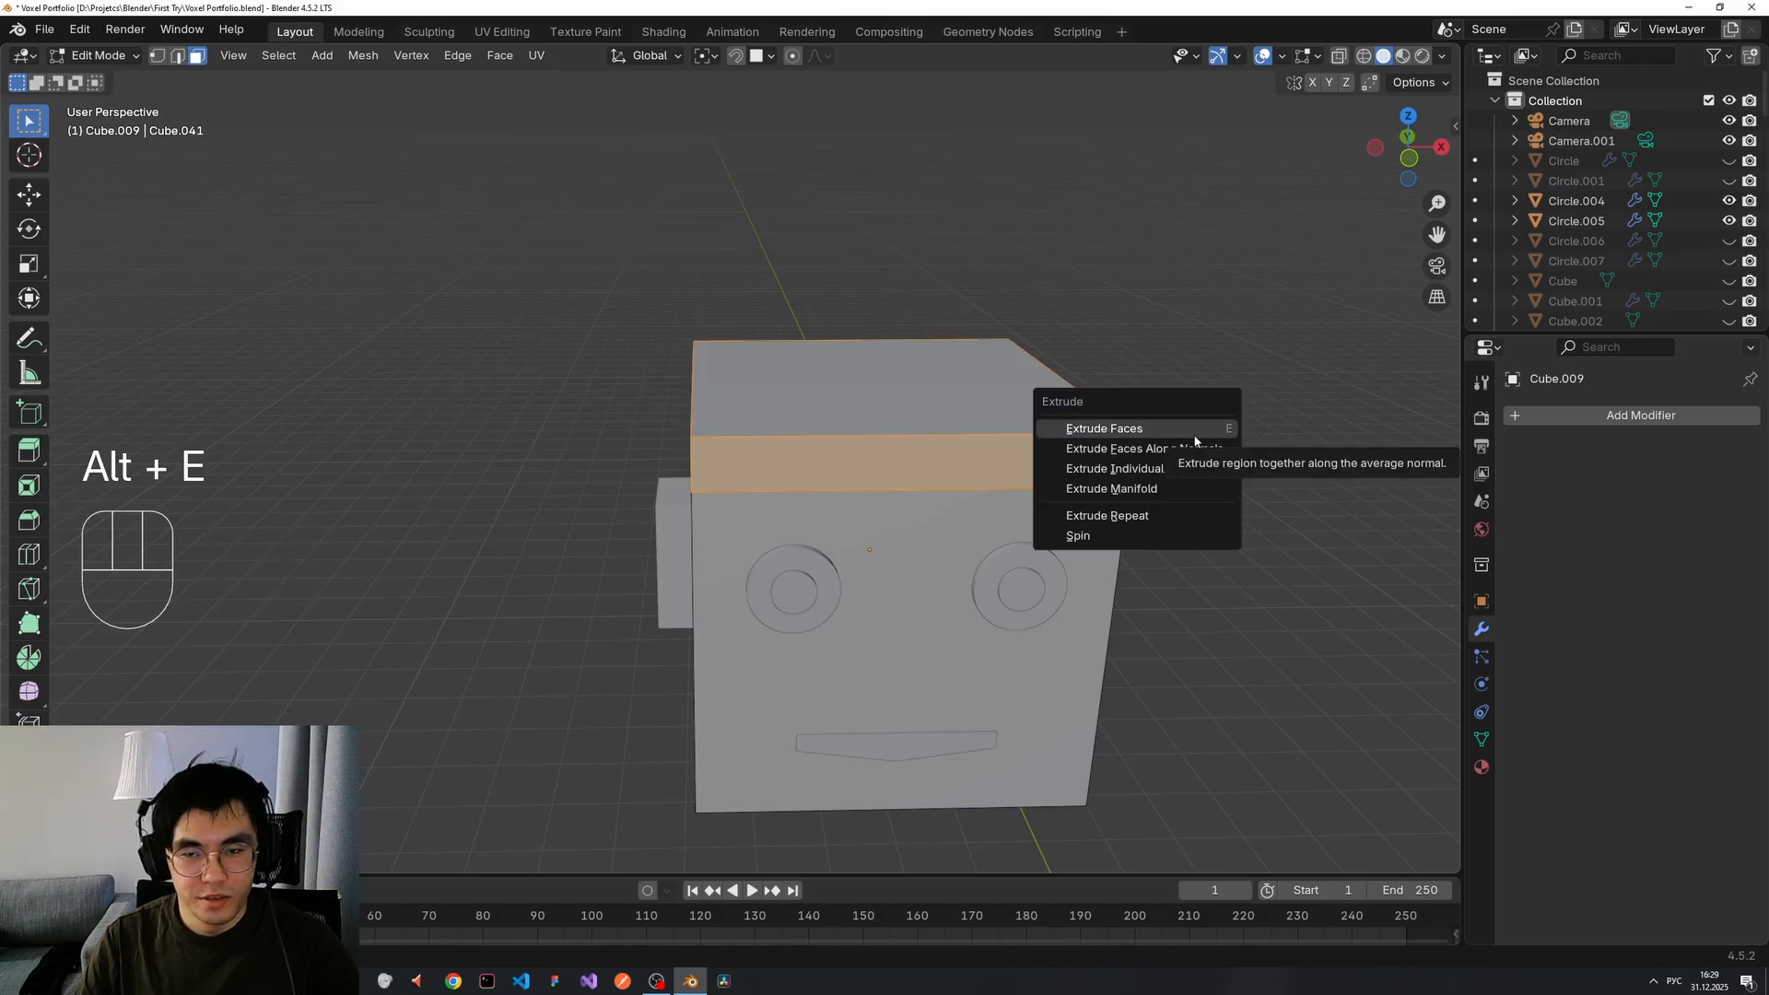
pyautogui.click(1198, 449)
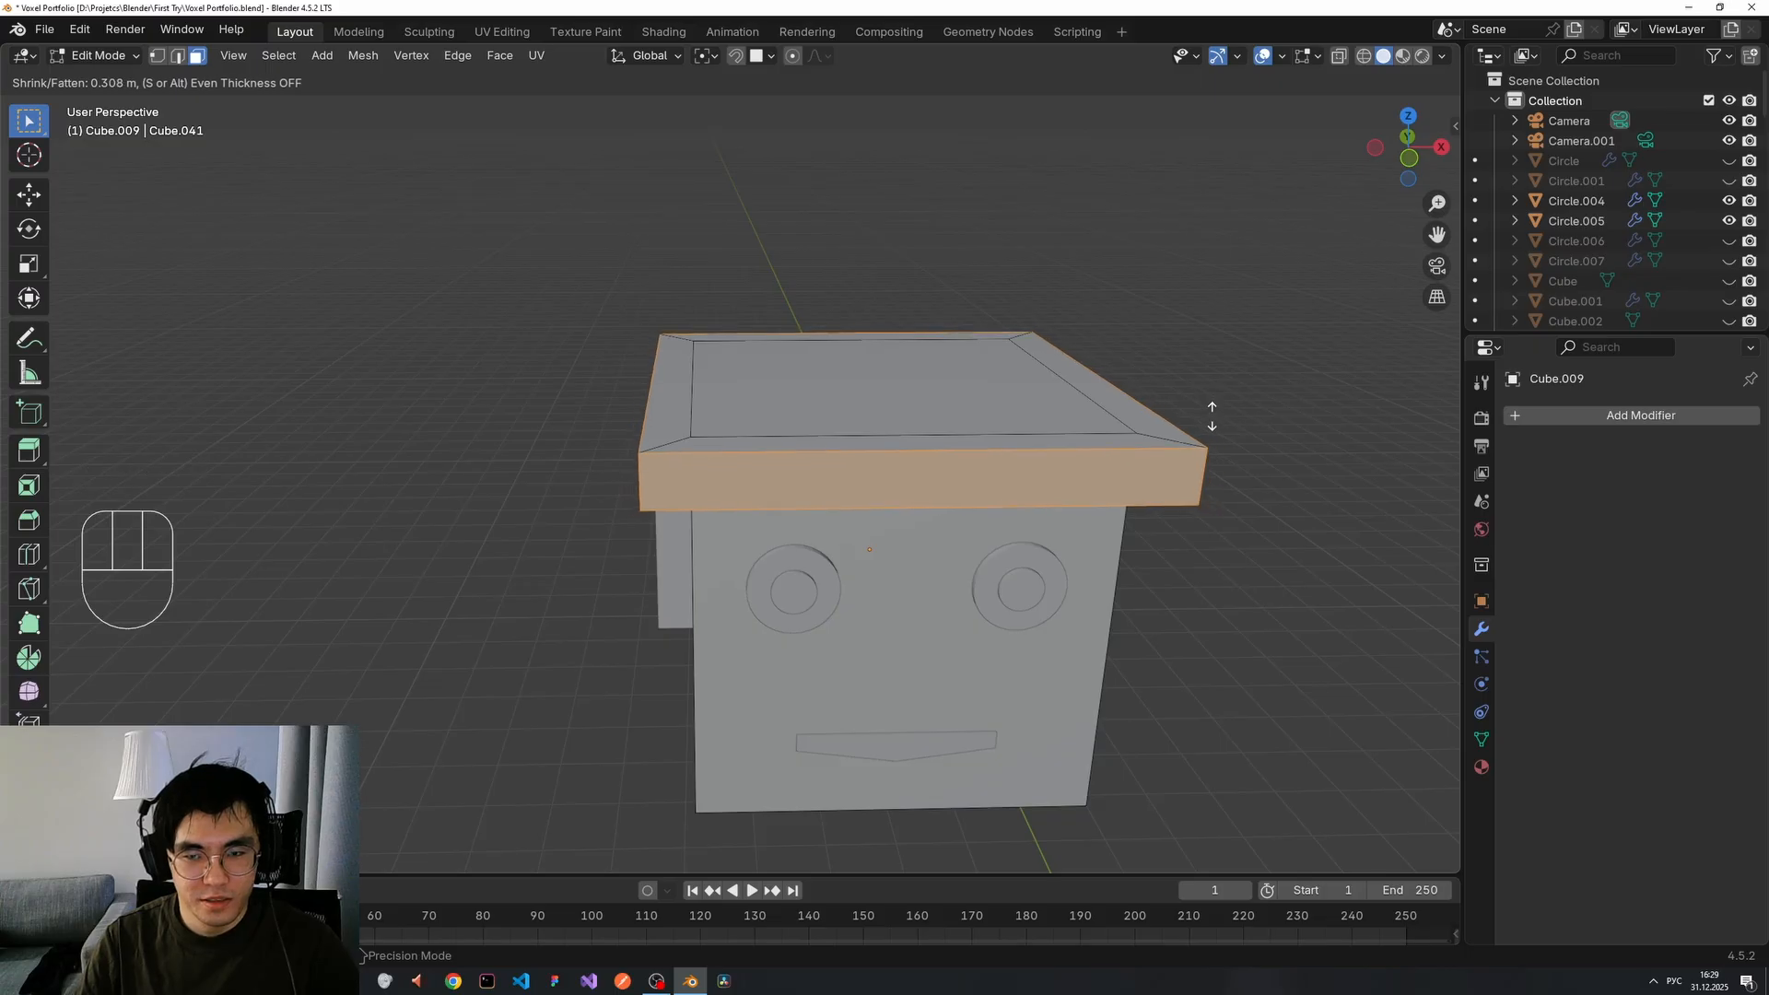
pyautogui.click(1210, 411)
pyautogui.moveTo(1180, 584); pyautogui.dragTo(1192, 667, button='middle')
# Select a brim corner edge, then try deleting and dissolving it, undoing both.
pyautogui.click(1212, 551)
pyautogui.moveTo(1213, 551); pyautogui.dragTo(922, 544, button='middle')
pyautogui.click(863, 595)
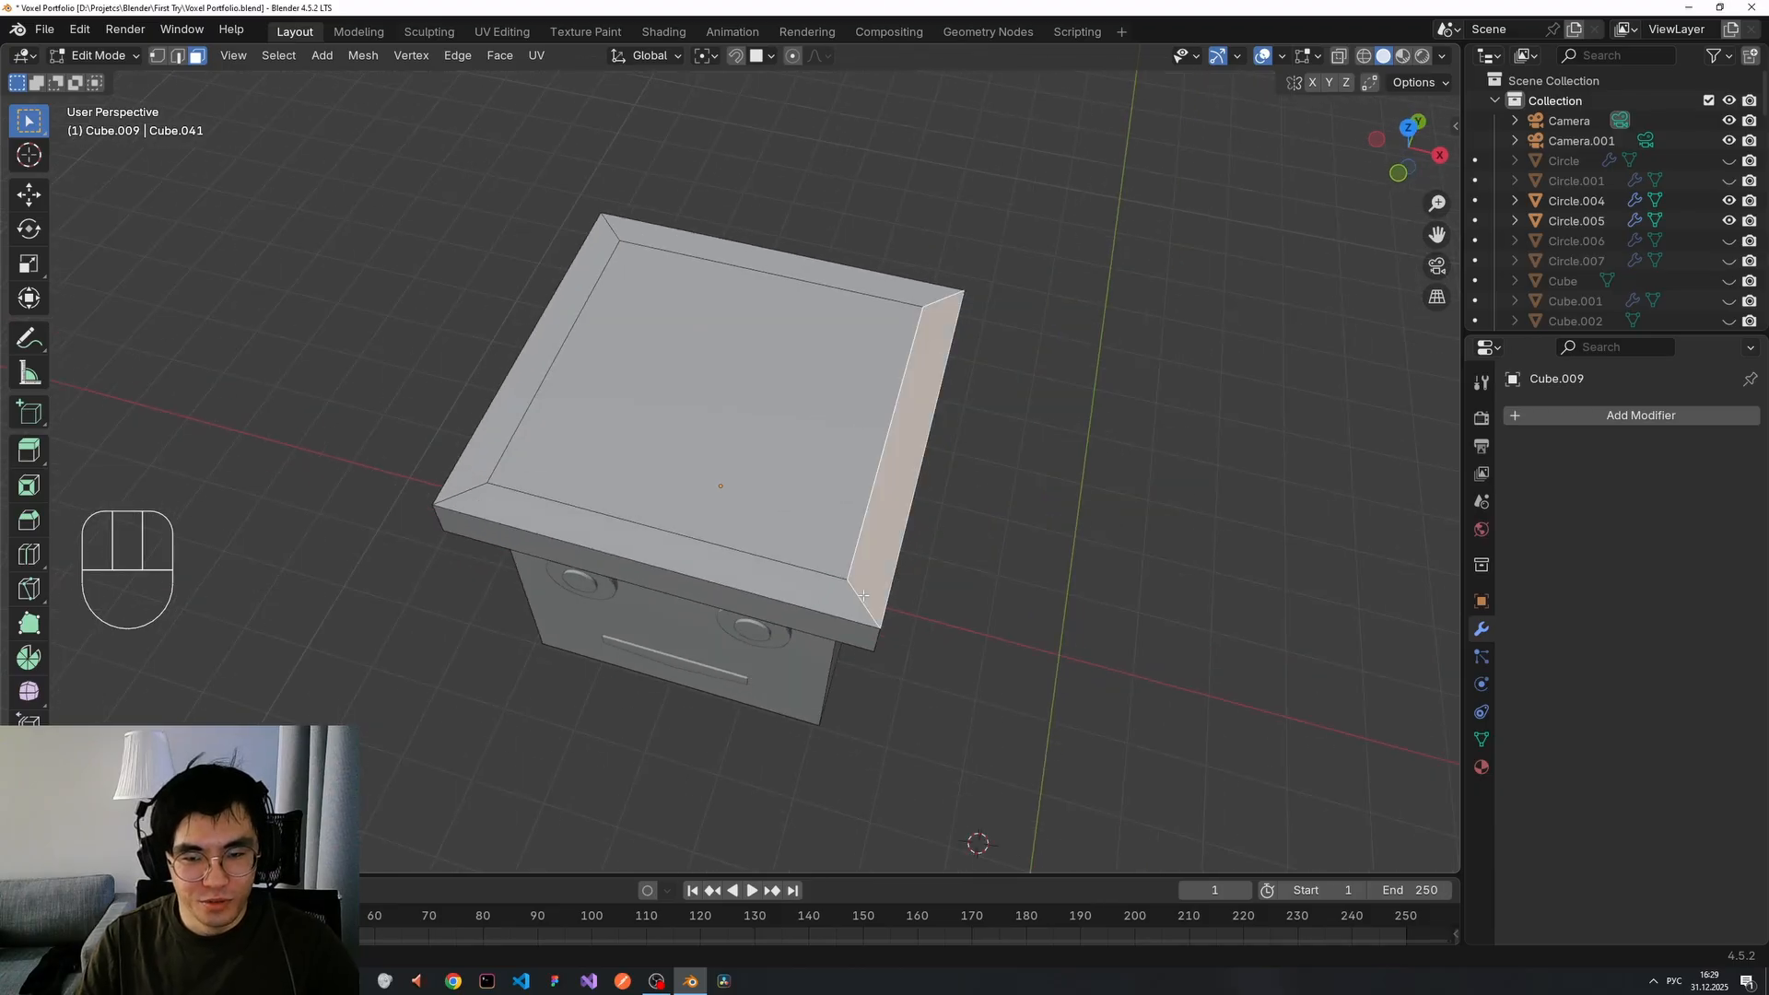
pyautogui.press('1')
pyautogui.press('3')
pyautogui.click(860, 600)
pyautogui.press('2')
pyautogui.click(860, 601)
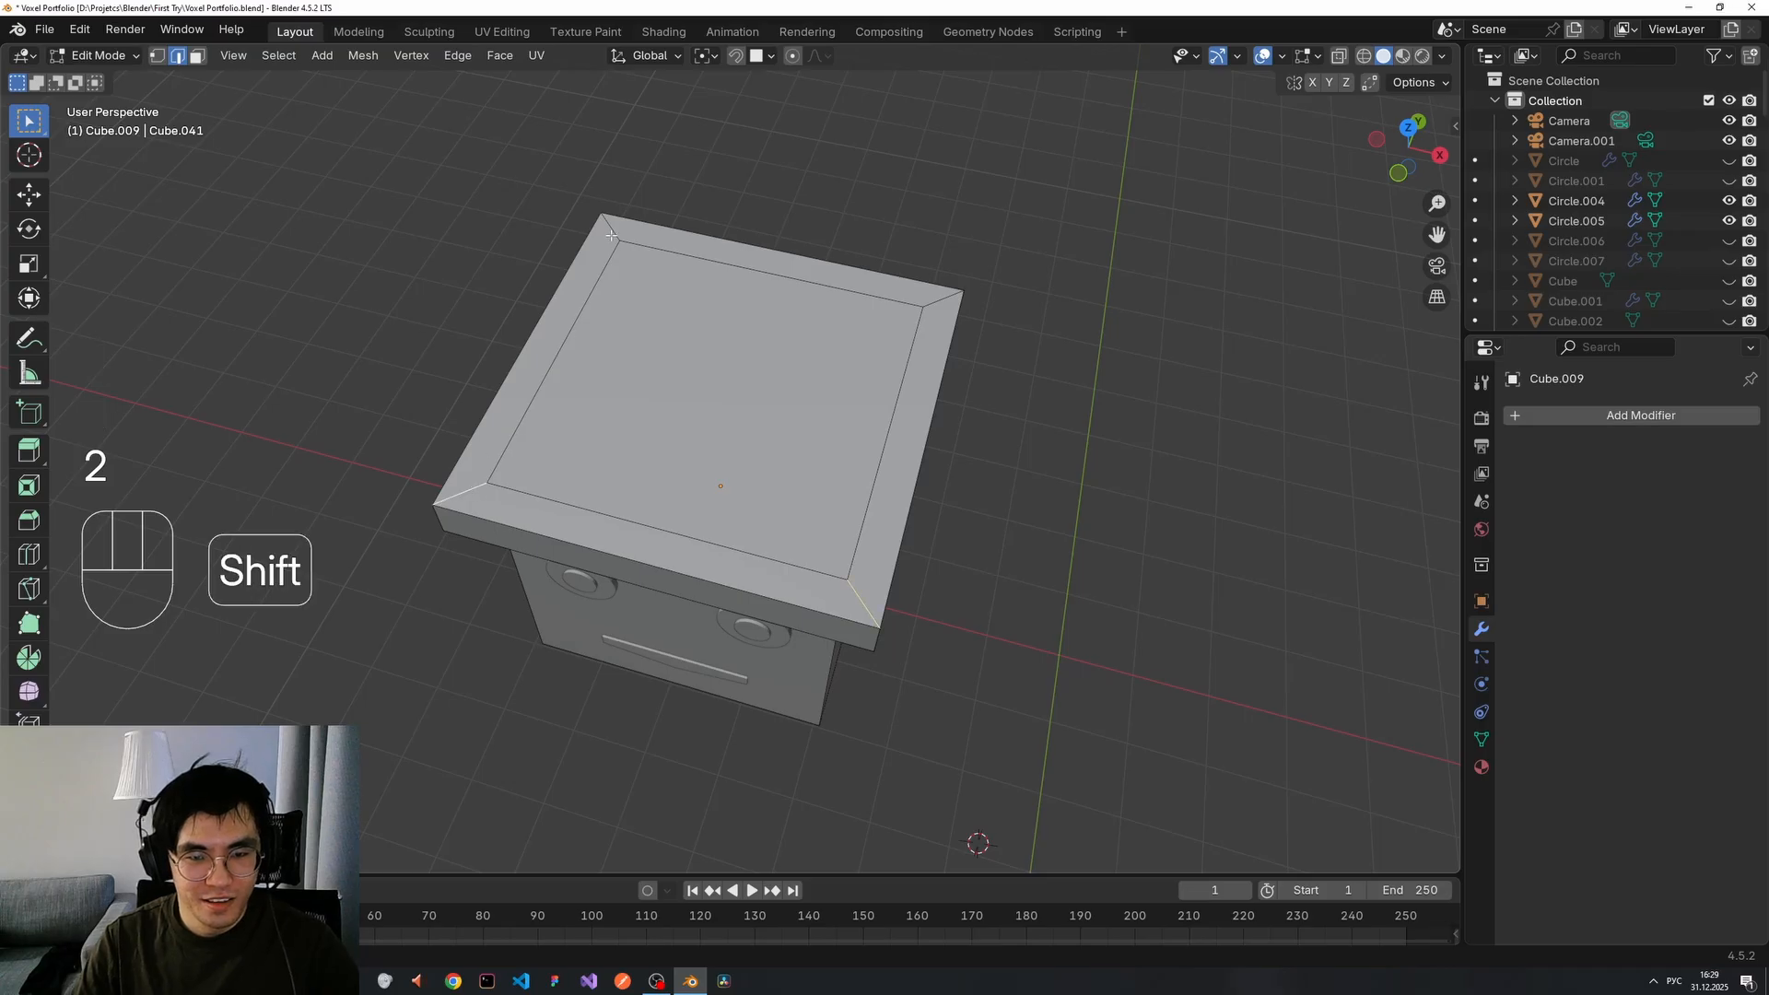
pyautogui.press('x')
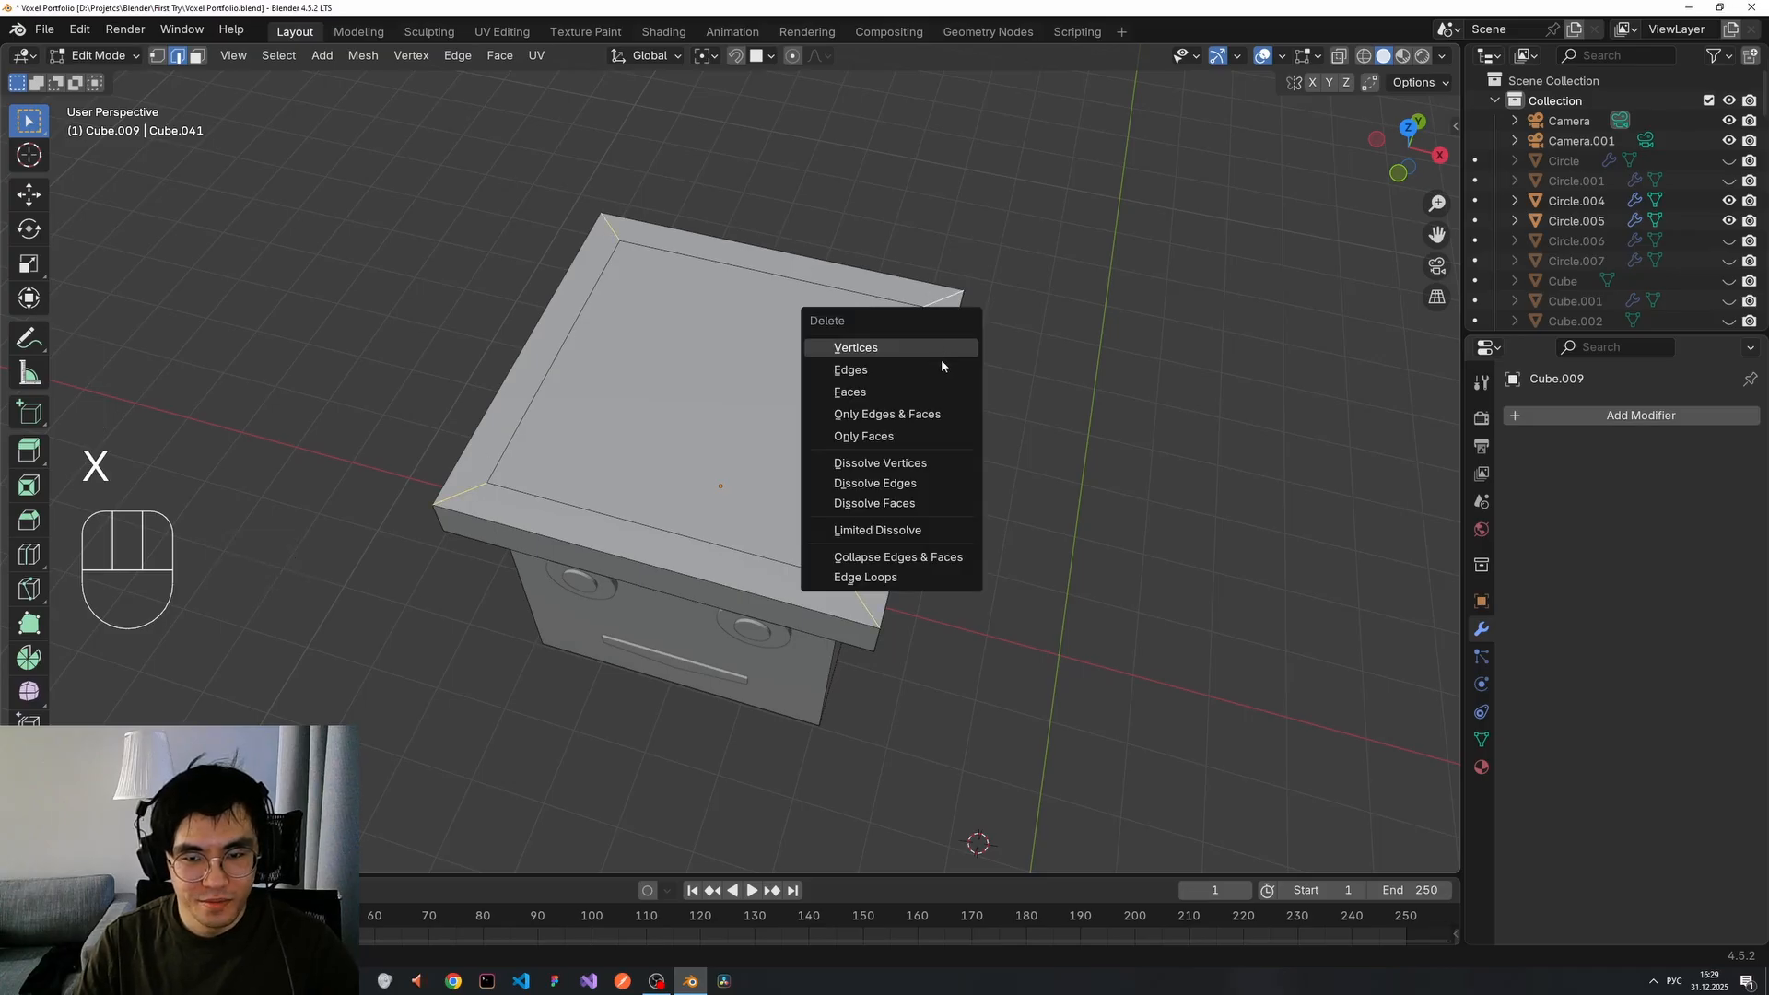
pyautogui.click(901, 371)
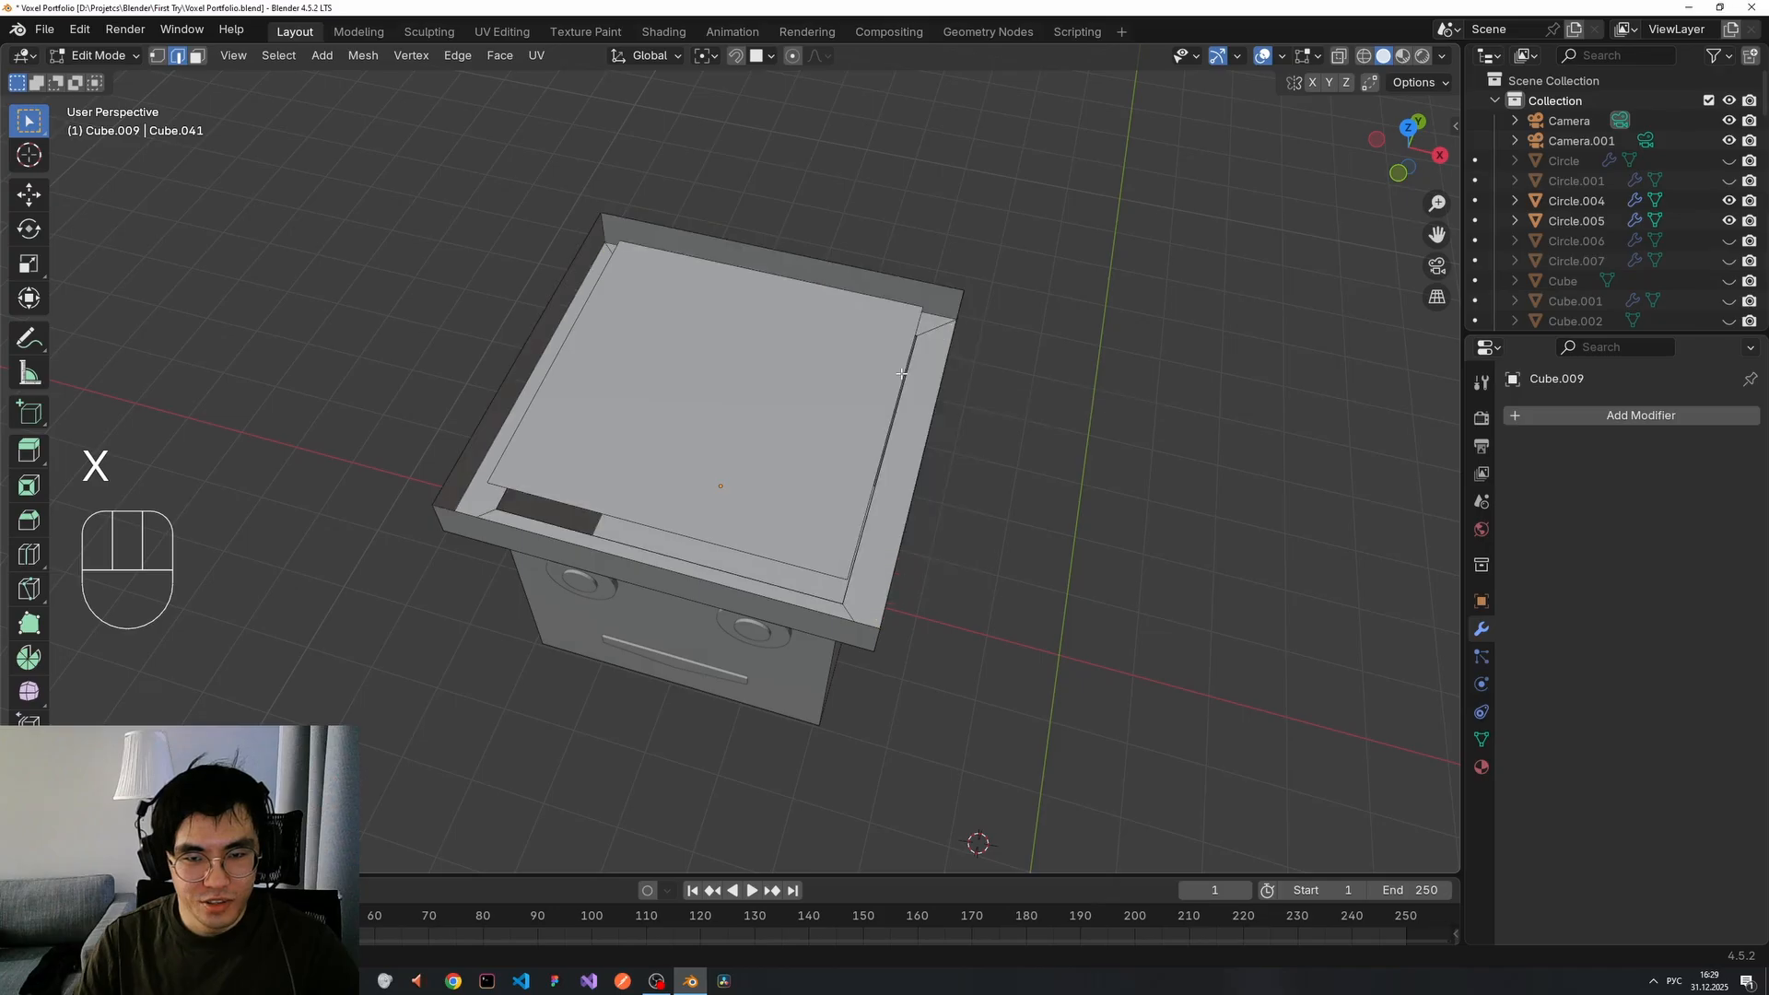
pyautogui.hotkey('ctrl', 'z')
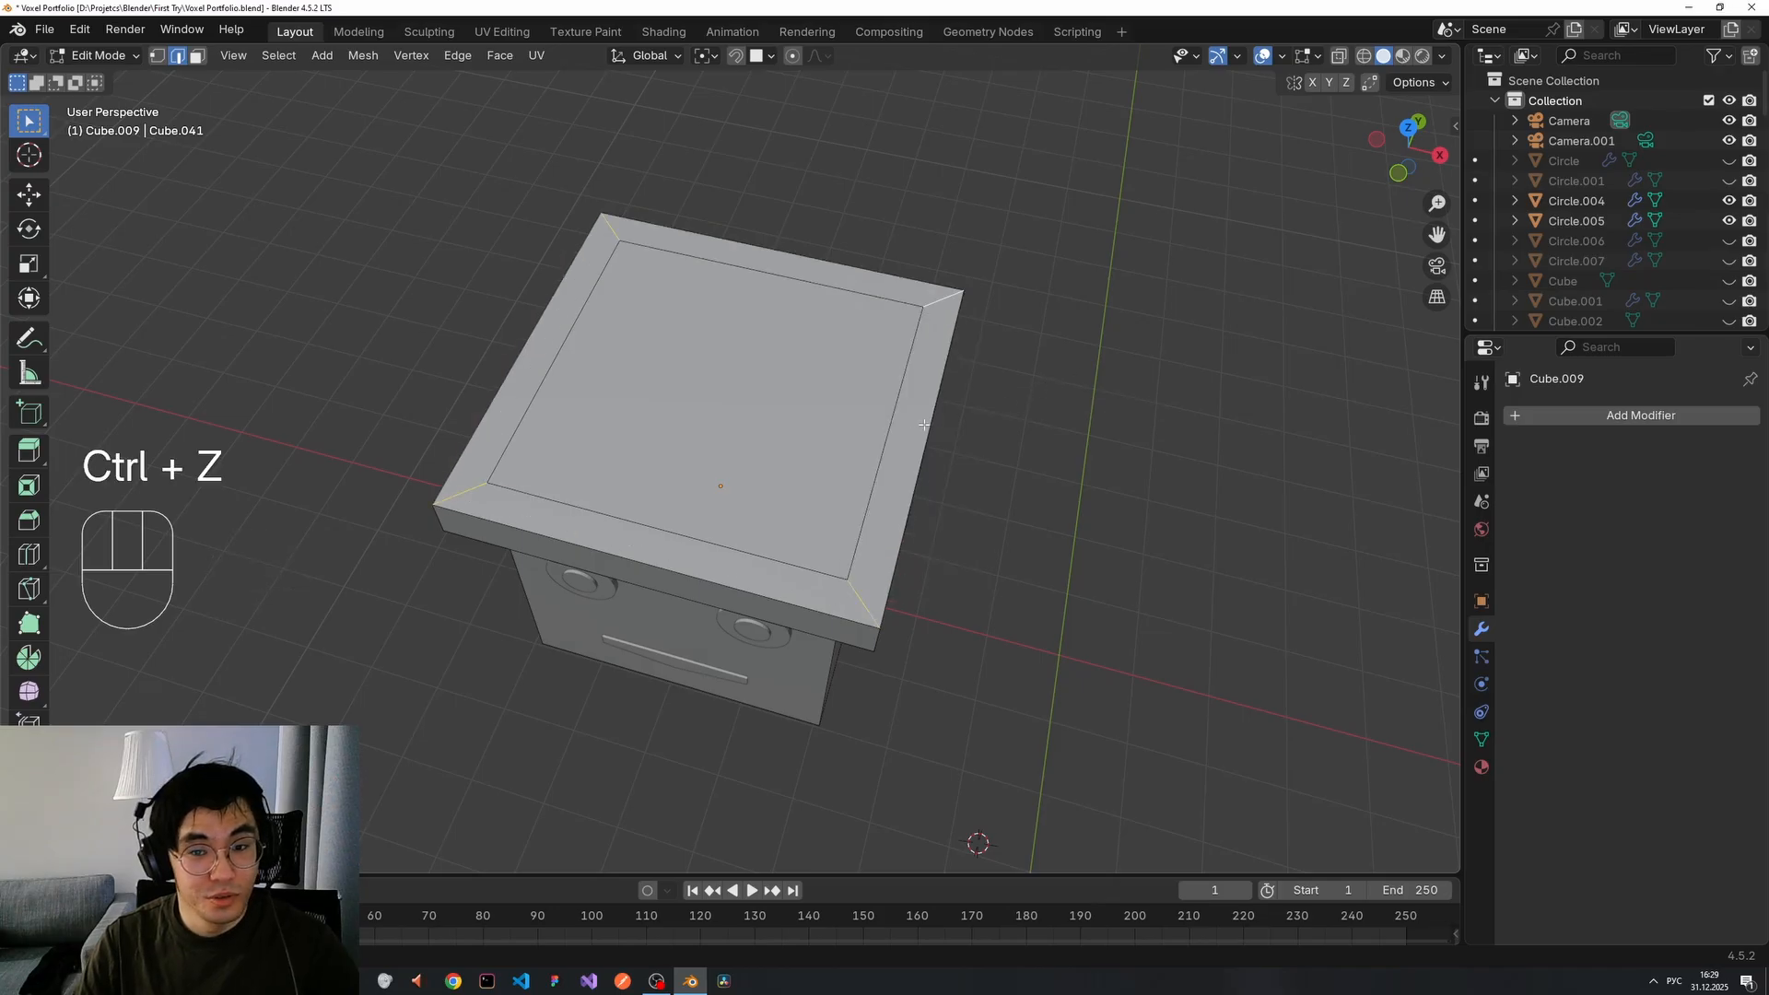
pyautogui.hotkey('ctrl', 'x')
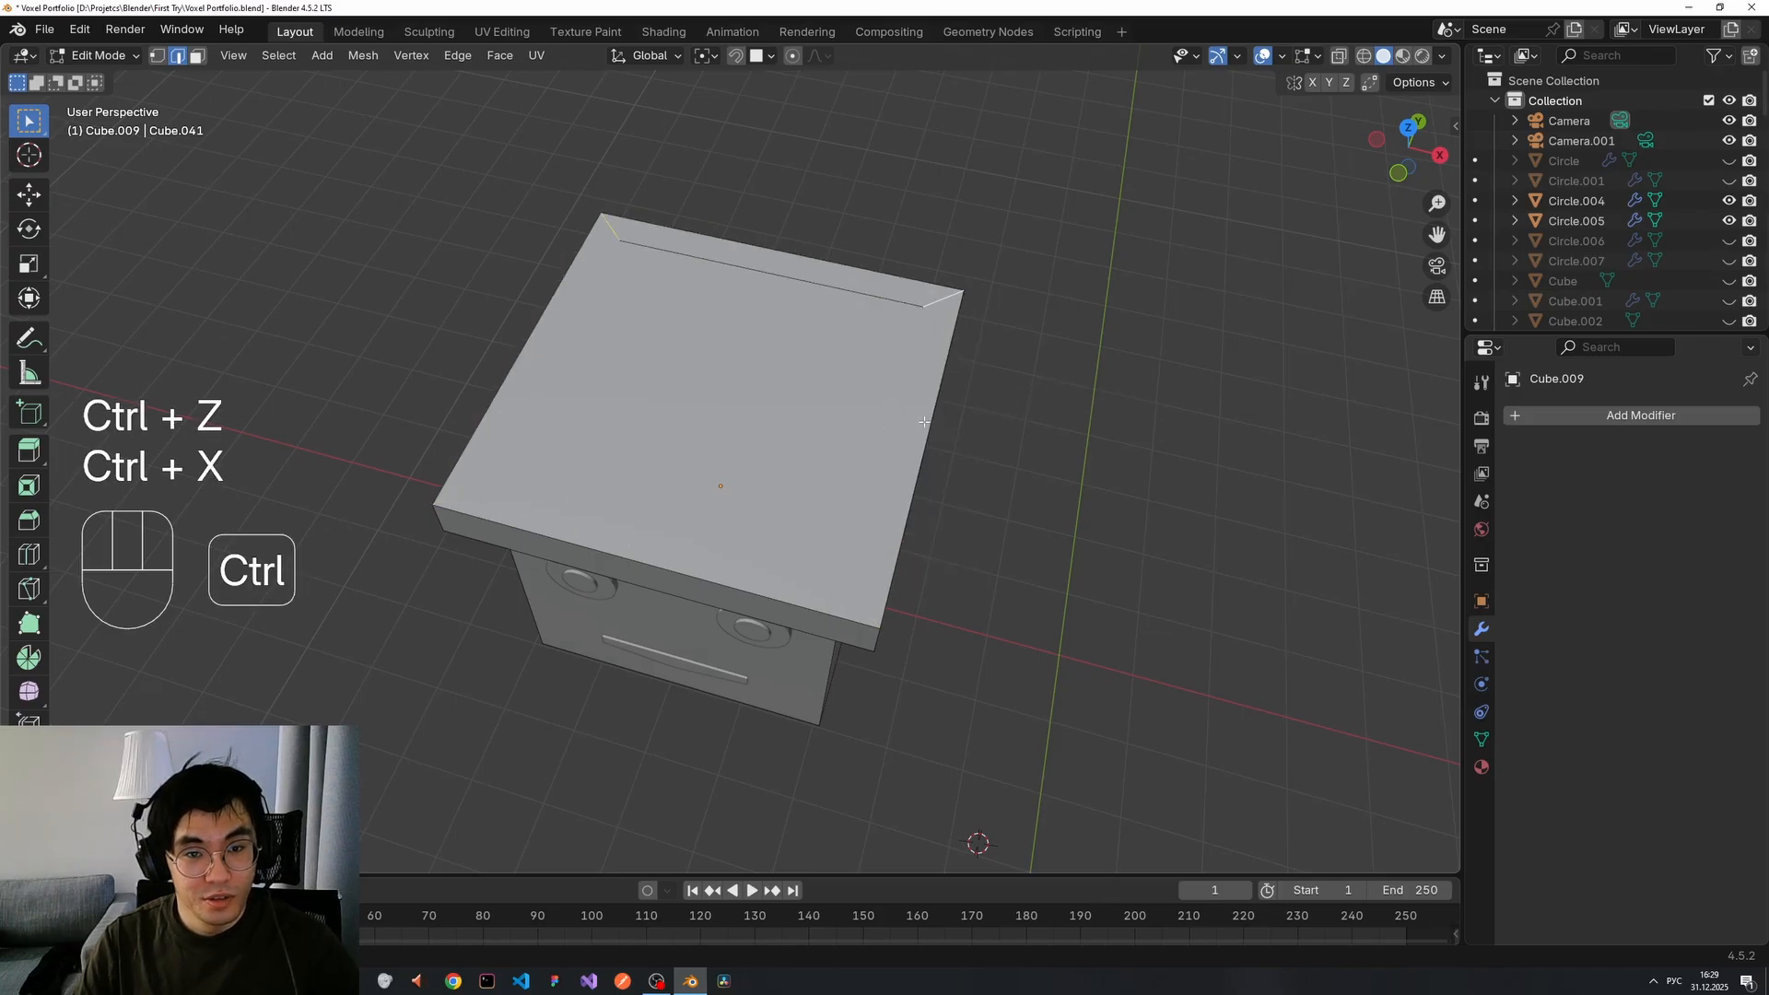
pyautogui.hotkey('ctrl', 'z')
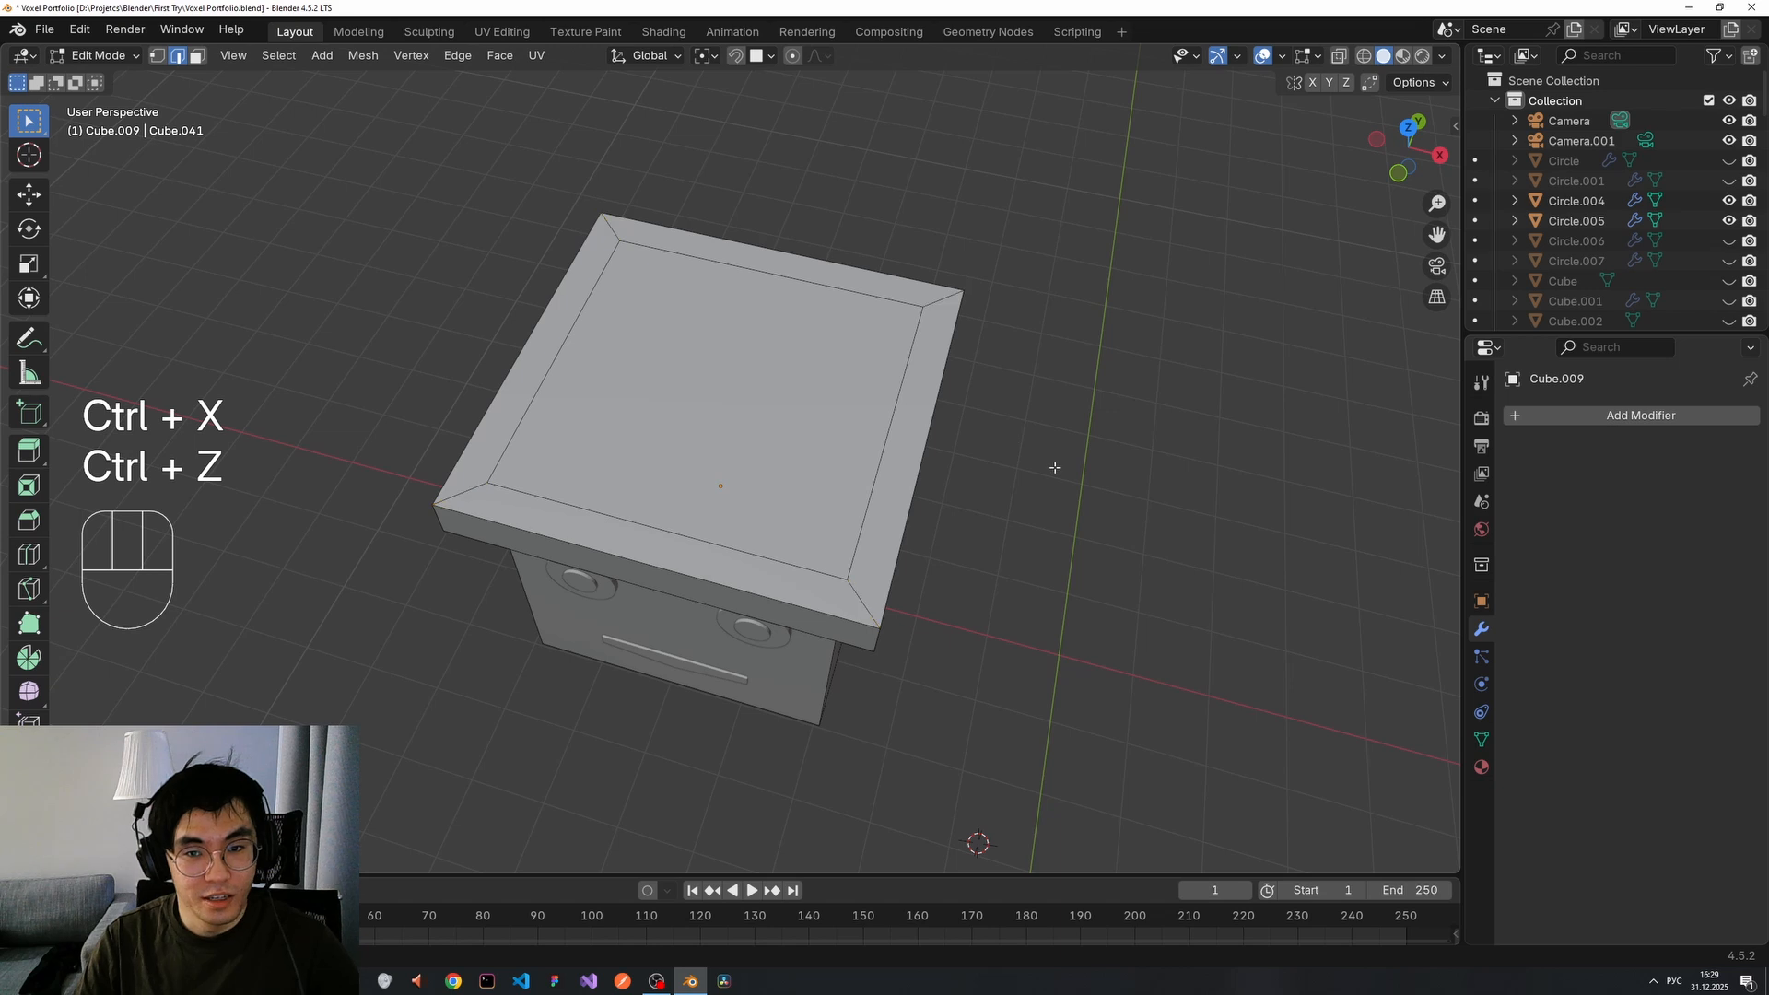
pyautogui.moveTo(1055, 467); pyautogui.dragTo(1033, 480, button='middle')
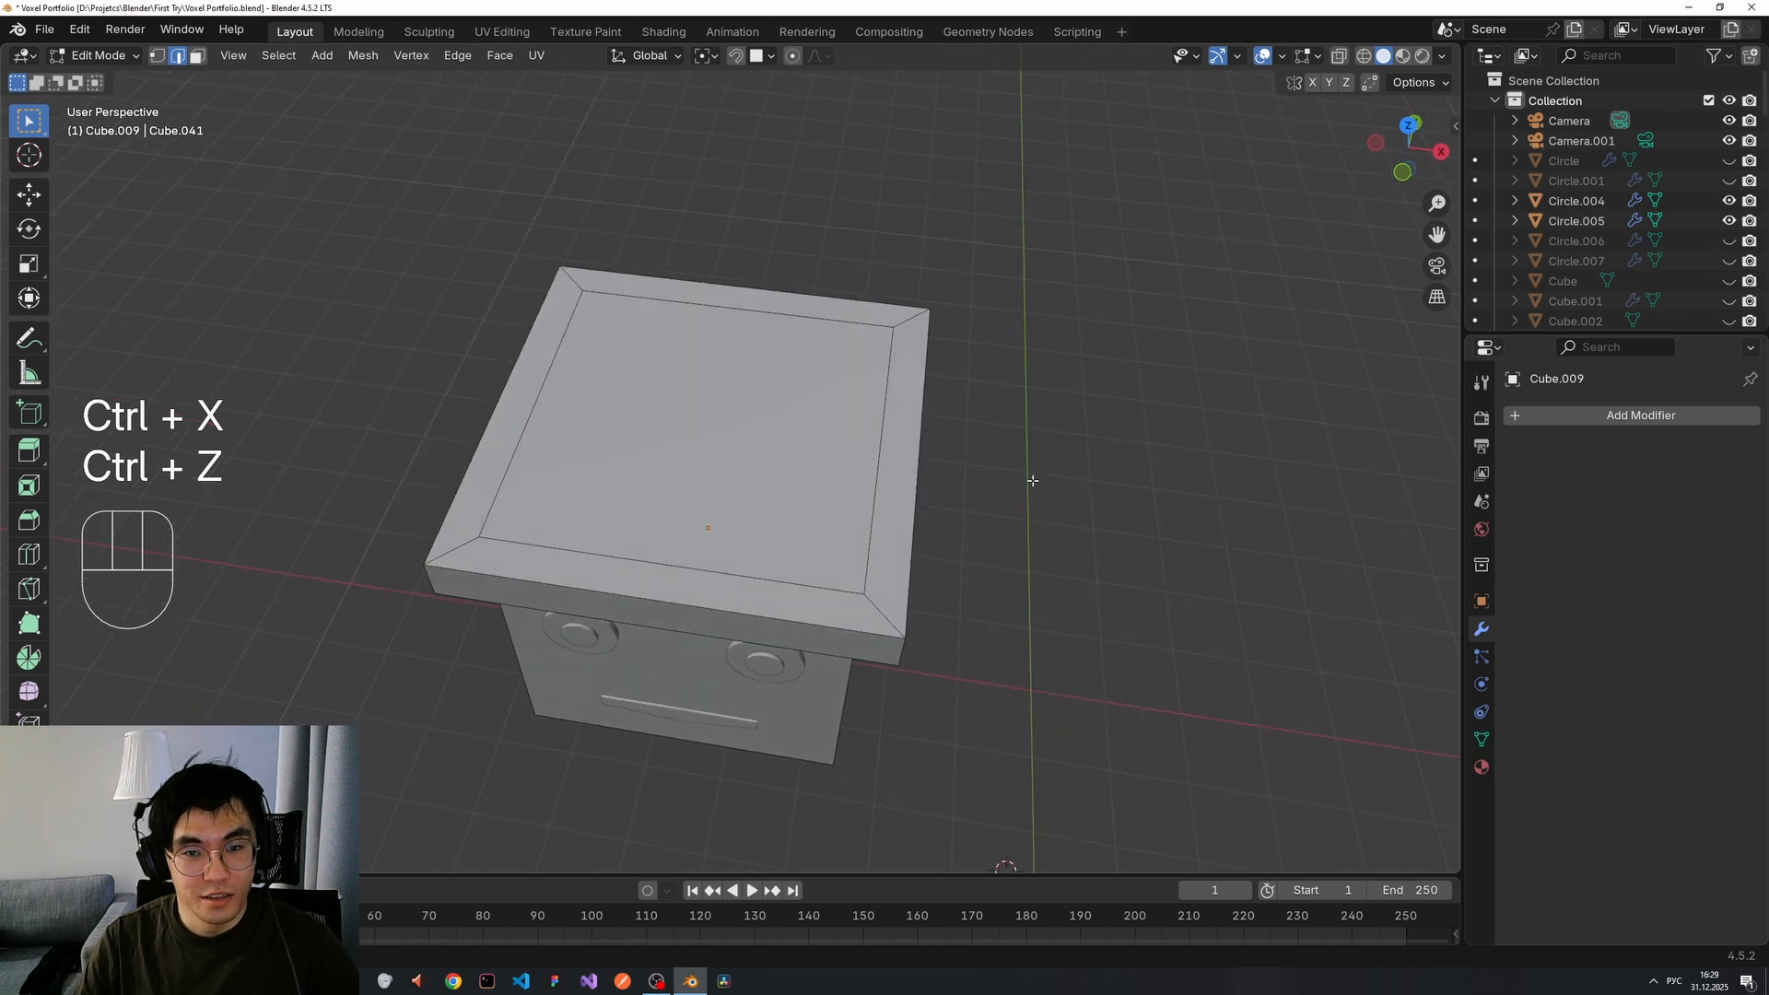
# Select the four rim faces and inner top face and extrude the hat top upward.
pyautogui.press('3')
pyautogui.click(717, 589)
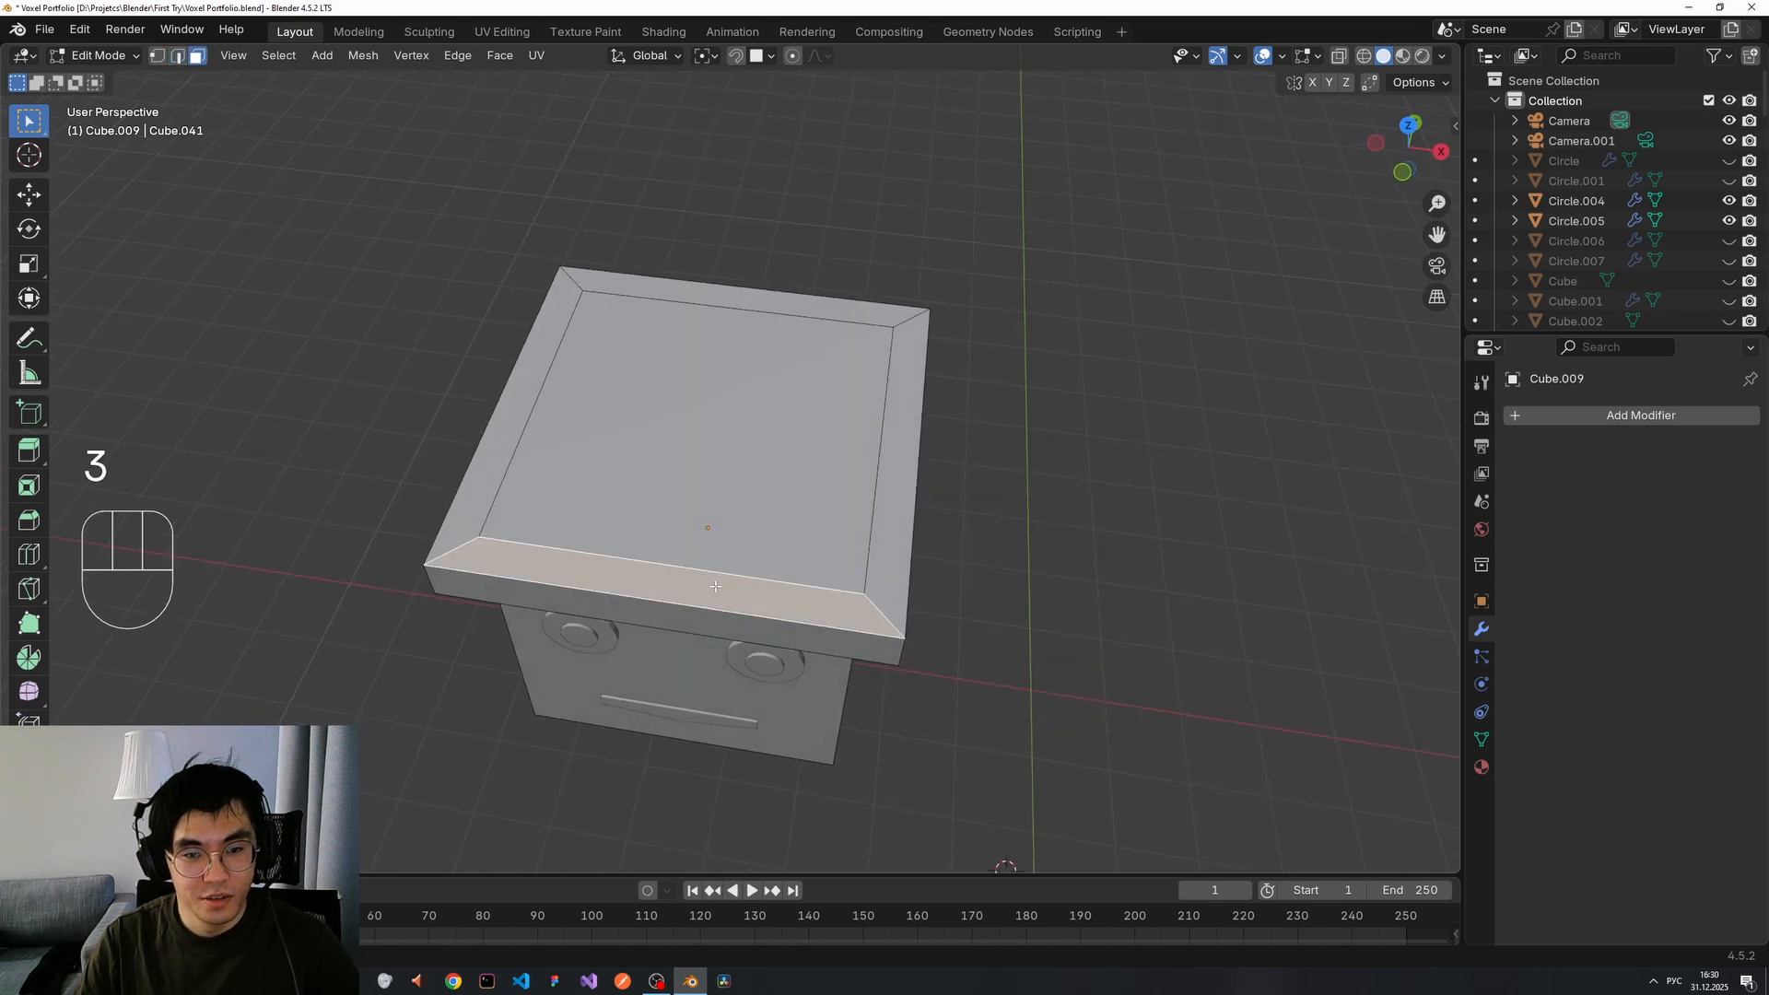
pyautogui.moveTo(717, 571); pyautogui.dragTo(750, 590, button='middle')
pyautogui.keyDown('shift'); pyautogui.click(474, 396); pyautogui.keyUp('shift')
pyautogui.keyDown('shift'); pyautogui.click(670, 263); pyautogui.keyUp('shift')
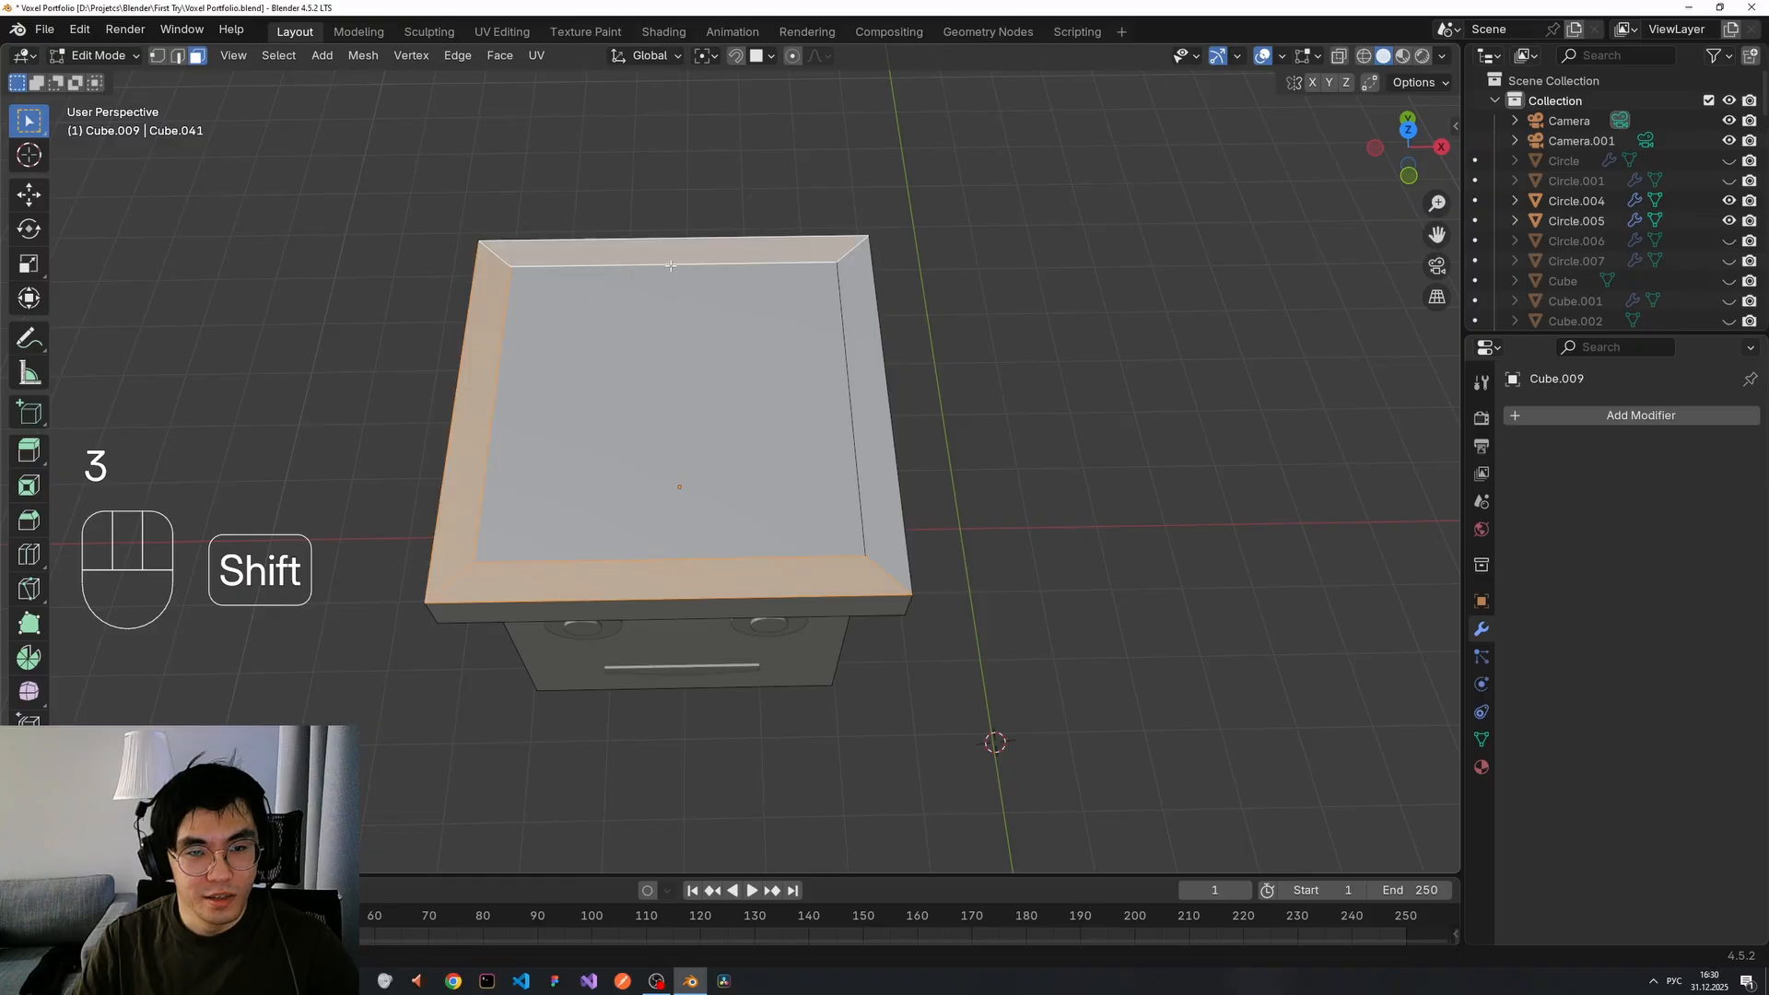
pyautogui.keyDown('shift'); pyautogui.click(854, 381); pyautogui.keyUp('shift')
pyautogui.keyDown('shift'); pyautogui.click(811, 332); pyautogui.keyUp('shift')
pyautogui.press('e')
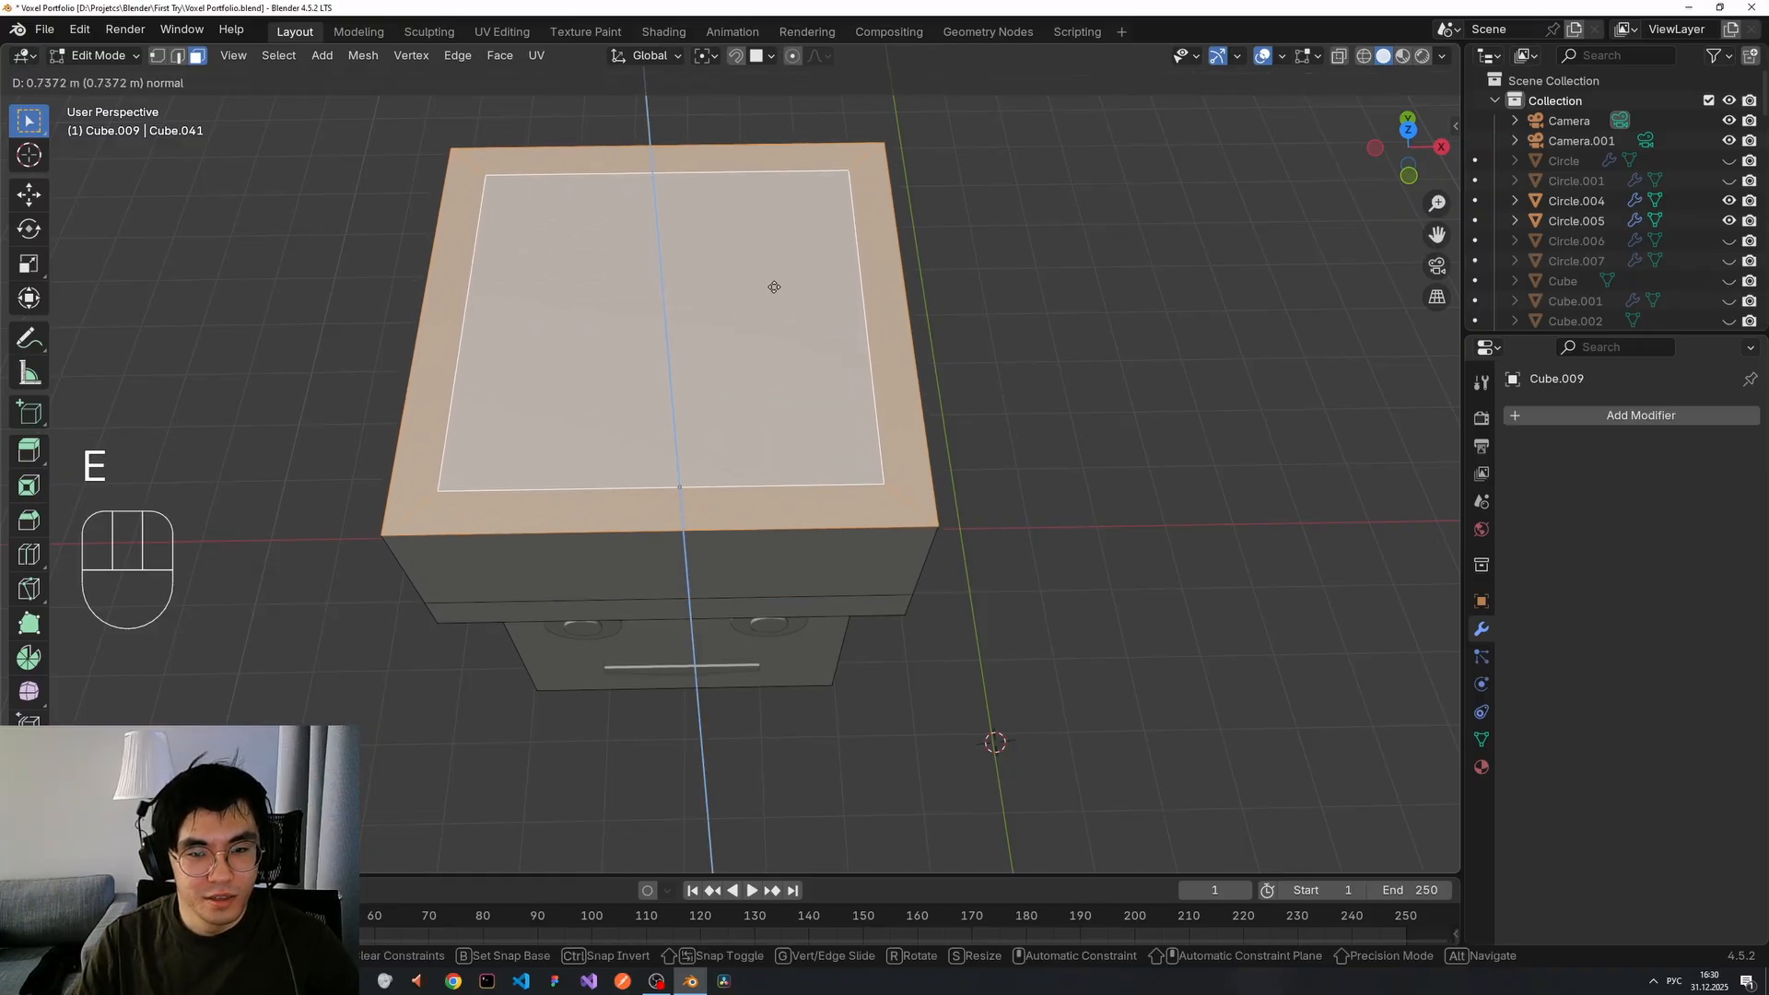
pyautogui.rightClick(777, 290)
pyautogui.moveTo(783, 544); pyautogui.dragTo(773, 422, button='middle')
pyautogui.press('e')
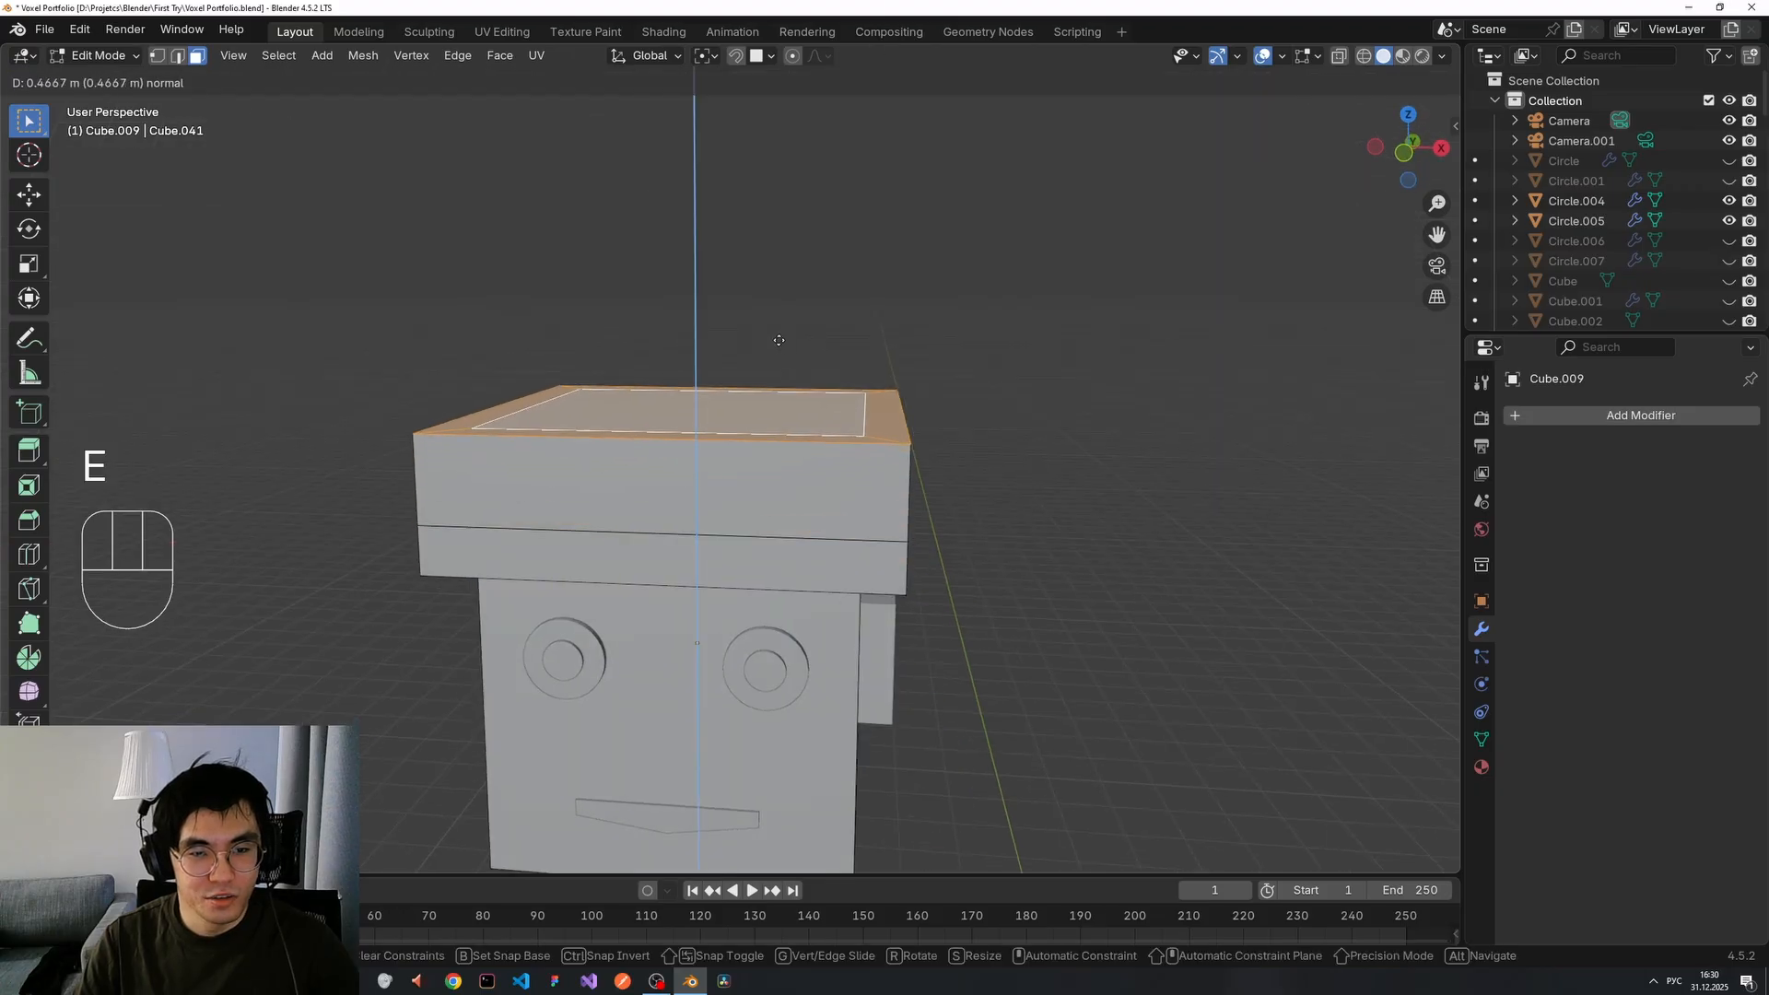
pyautogui.click(1059, 445)
pyautogui.moveTo(1058, 445); pyautogui.dragTo(829, 565, button='middle')
pyautogui.scroll(-3, 1024, 526)
# Extrude the band faces under the hat outward along their normals, then exit Edit Mode.
pyautogui.click(662, 490)
pyautogui.keyDown('shift'); pyautogui.click(1035, 556); pyautogui.keyUp('shift')
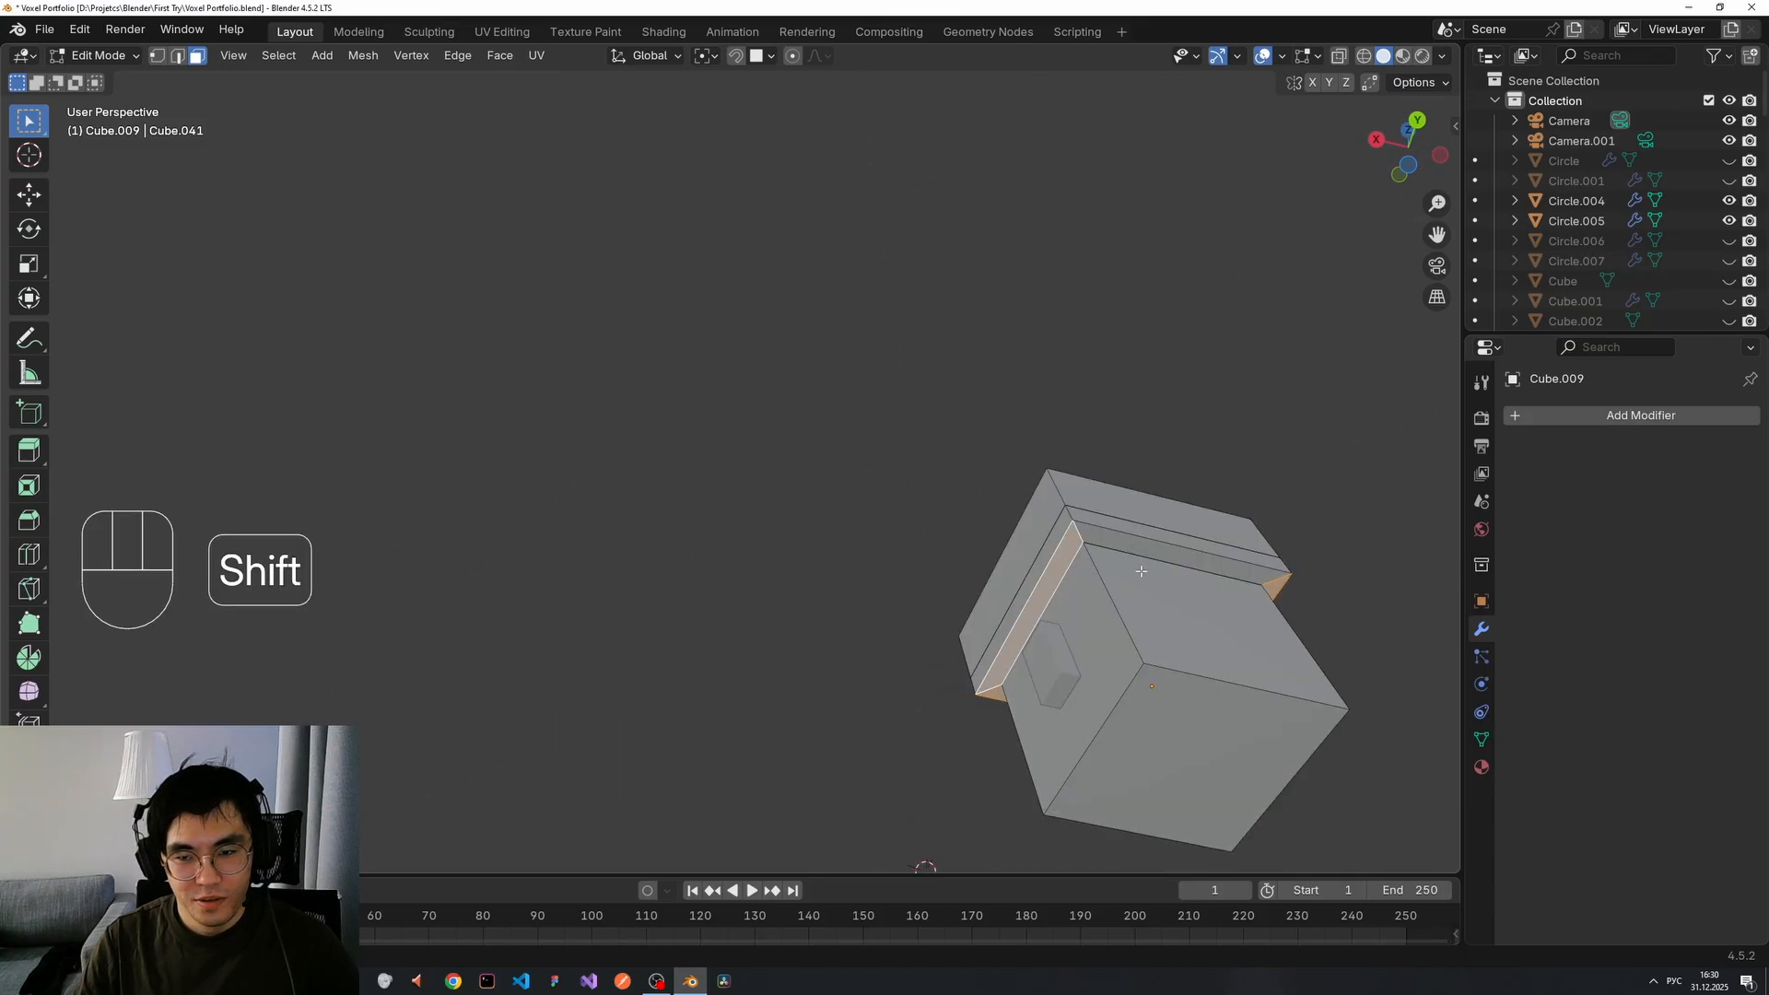
pyautogui.keyDown('shift'); pyautogui.click(1145, 568); pyautogui.keyUp('shift')
pyautogui.moveTo(958, 578); pyautogui.dragTo(1054, 619, button='middle')
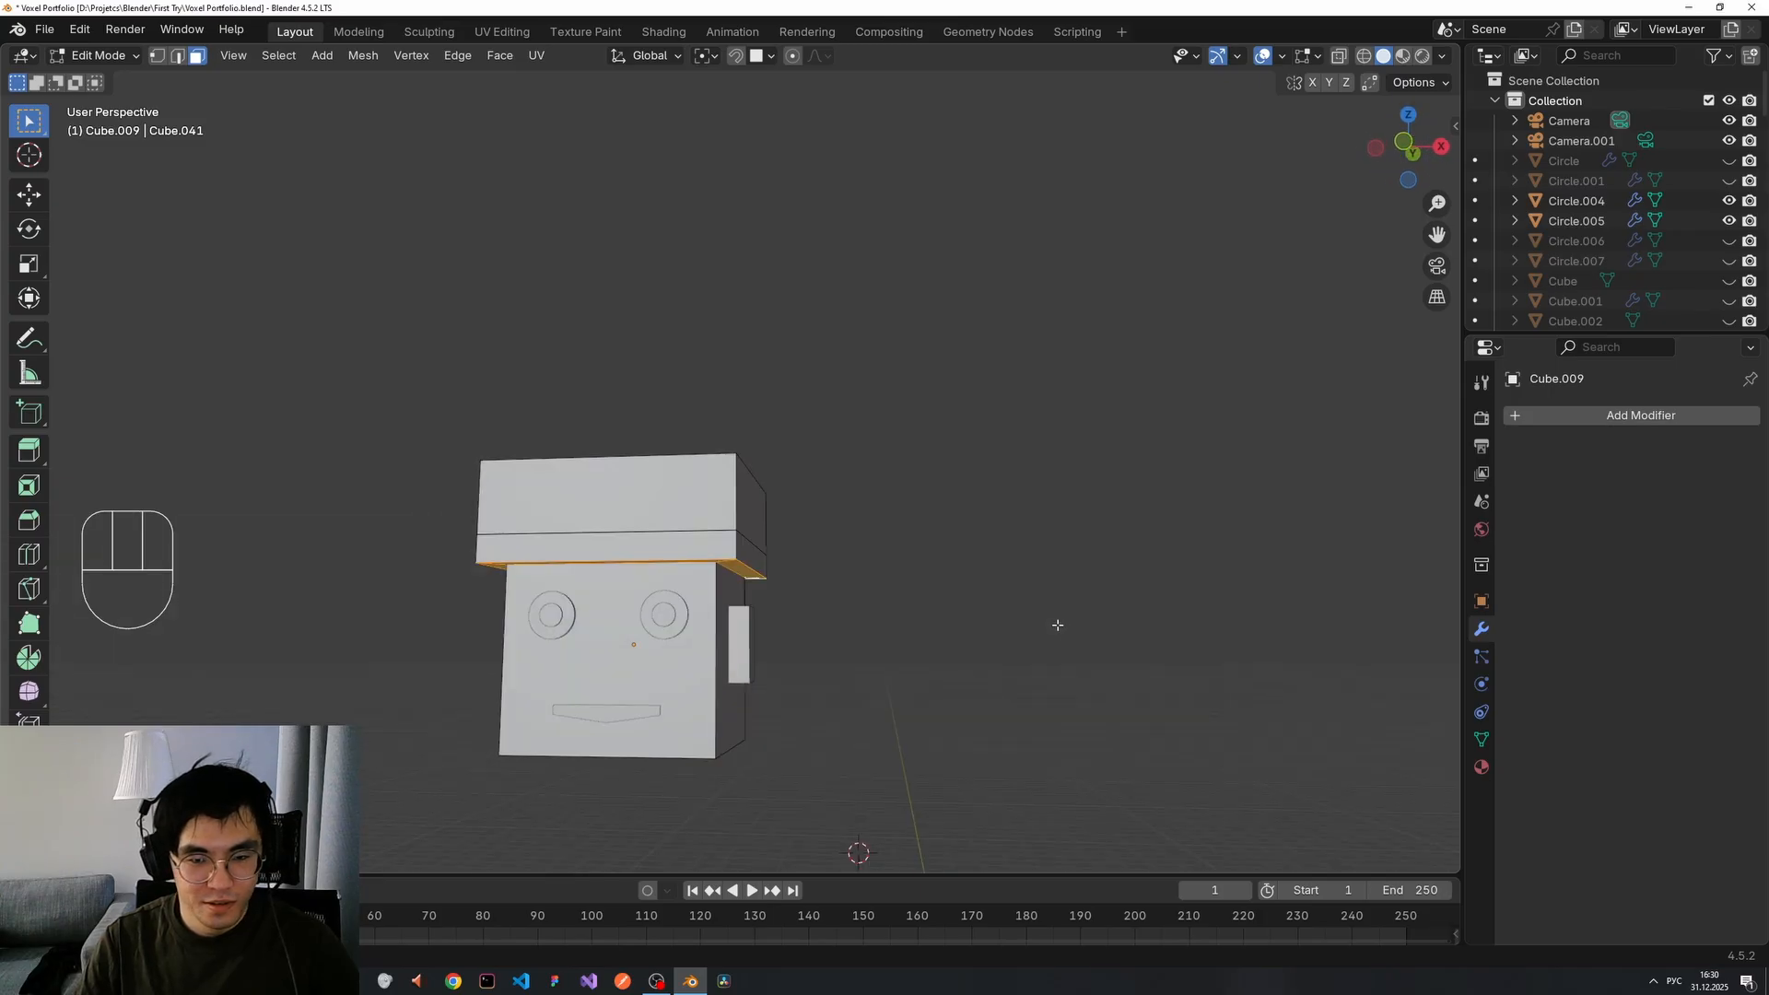
pyautogui.hotkey('alt', 'e')
pyautogui.click(967, 618)
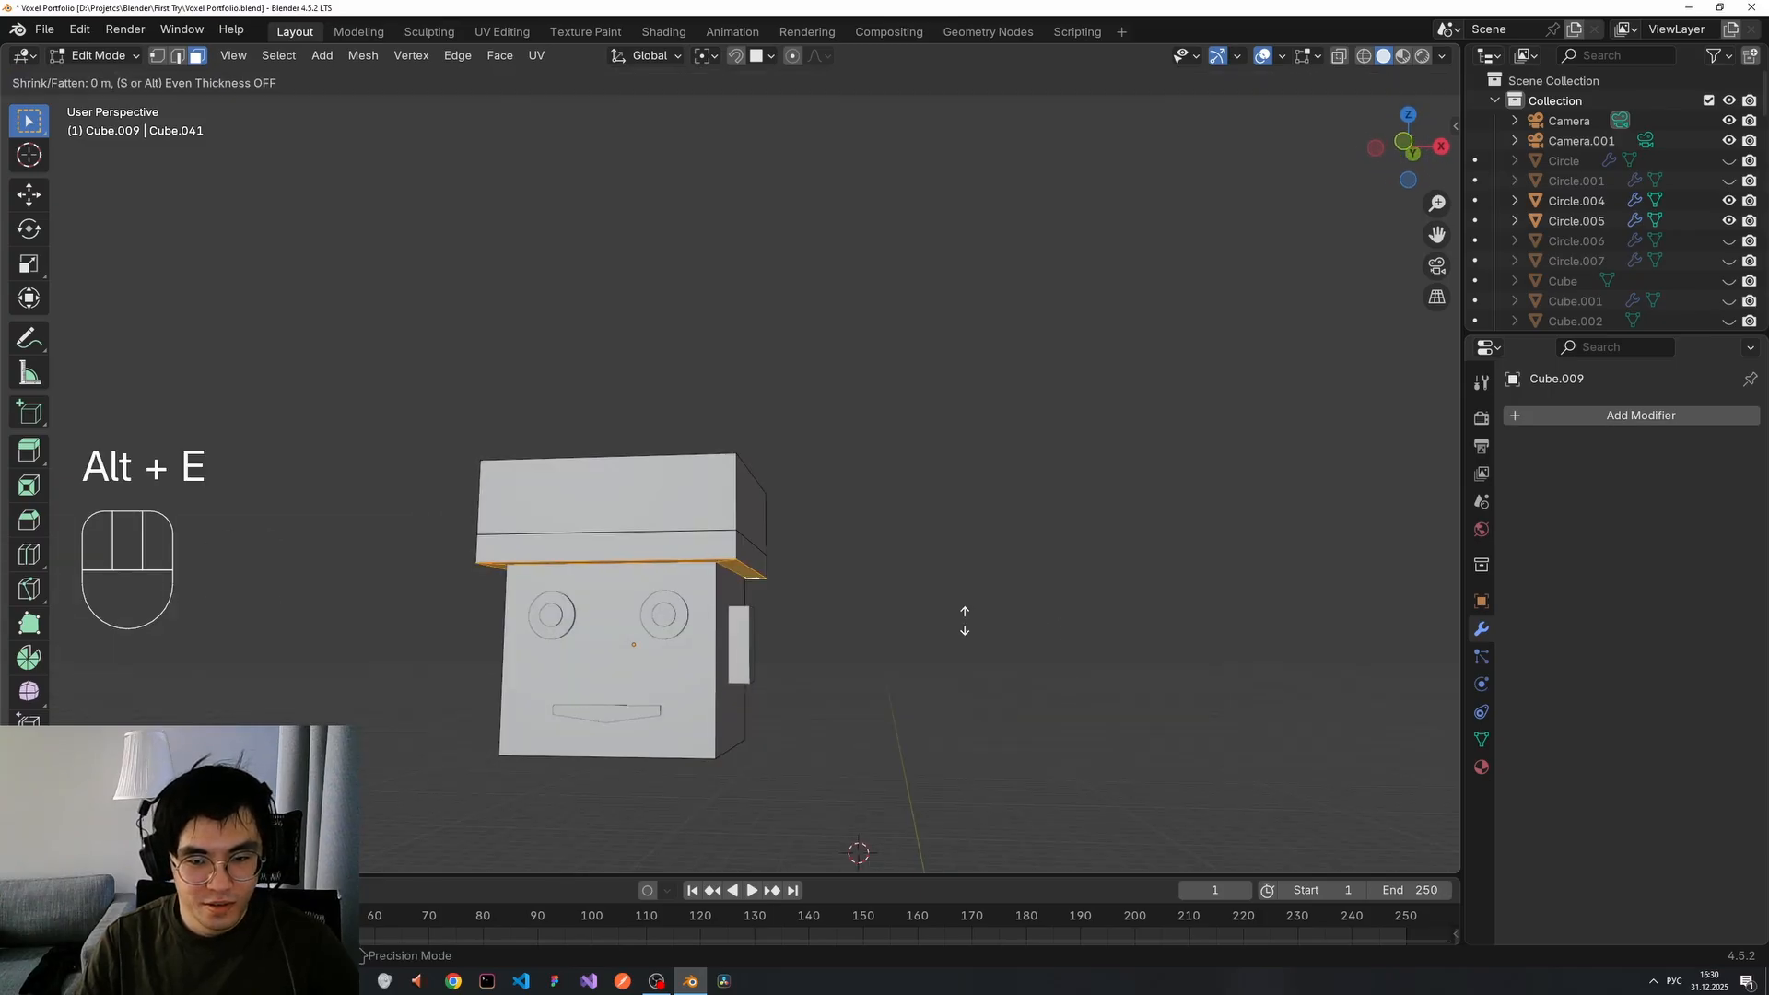
pyautogui.click(916, 608)
pyautogui.moveTo(916, 606); pyautogui.dragTo(817, 576, button='middle')
pyautogui.press('Tab')
pyautogui.press('Tab')
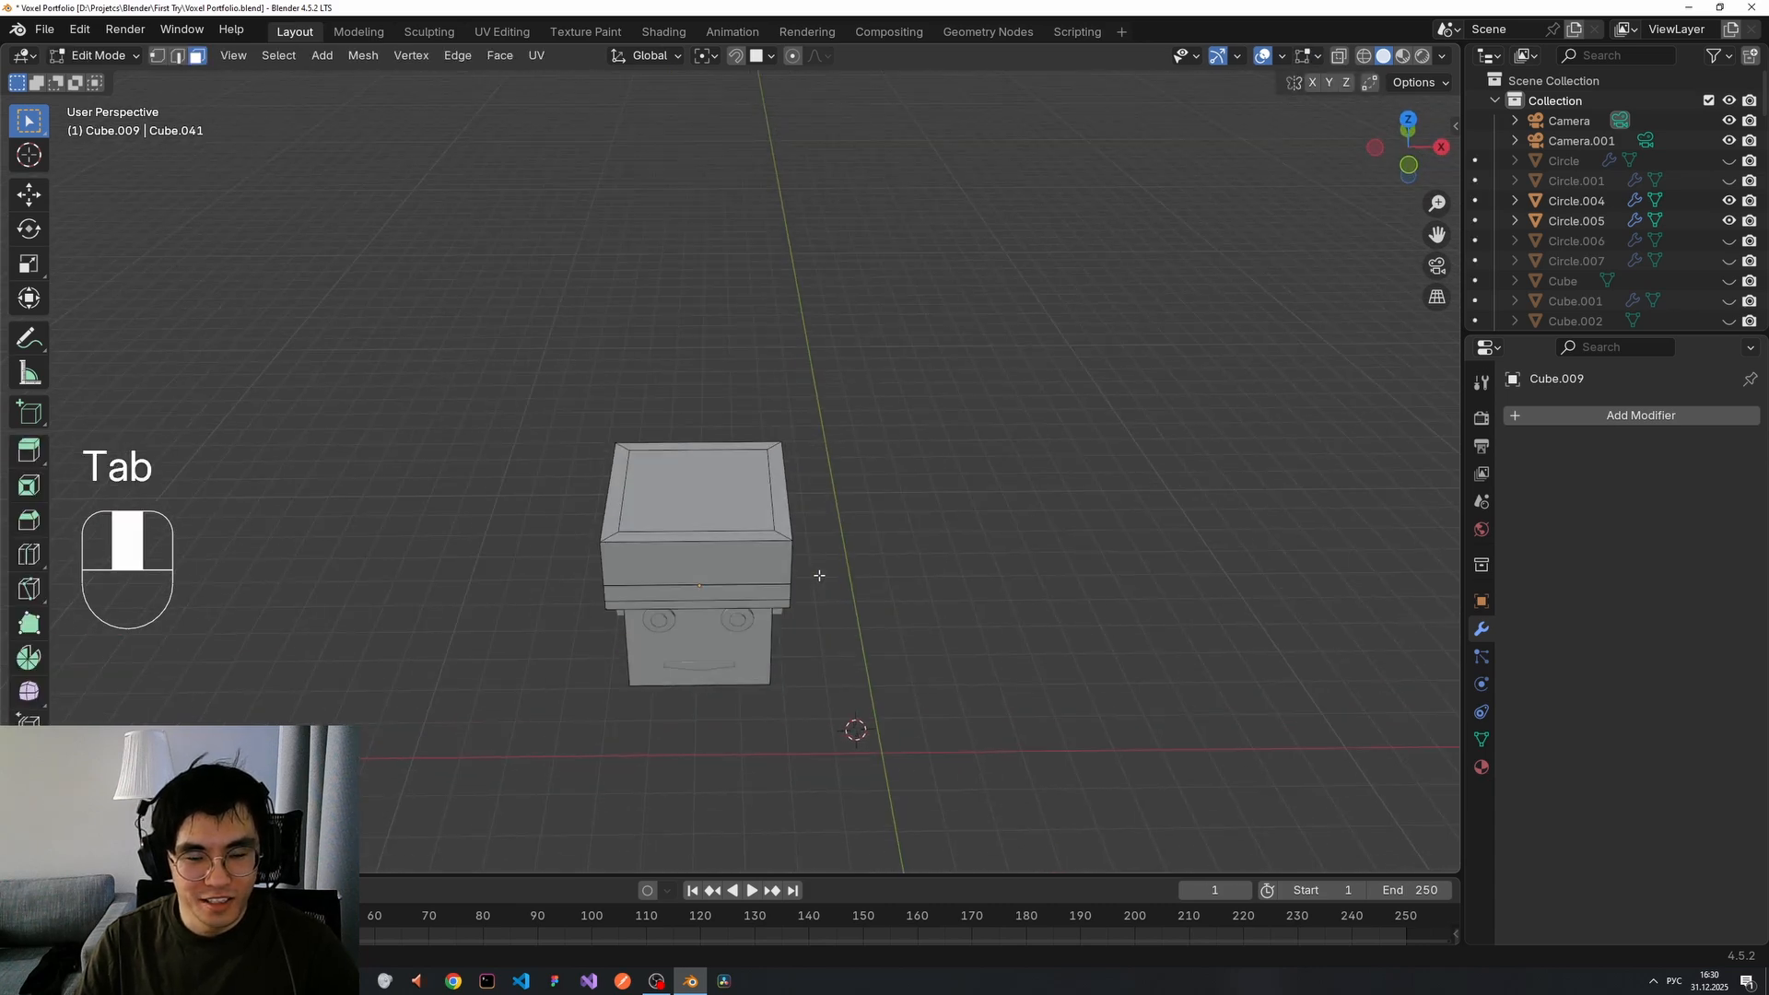
# Orbit to look up at the head's underside and select its bottom face in Edit Mode.
pyautogui.press('Tab')
pyautogui.moveTo(822, 643); pyautogui.dragTo(888, 480, button='middle')
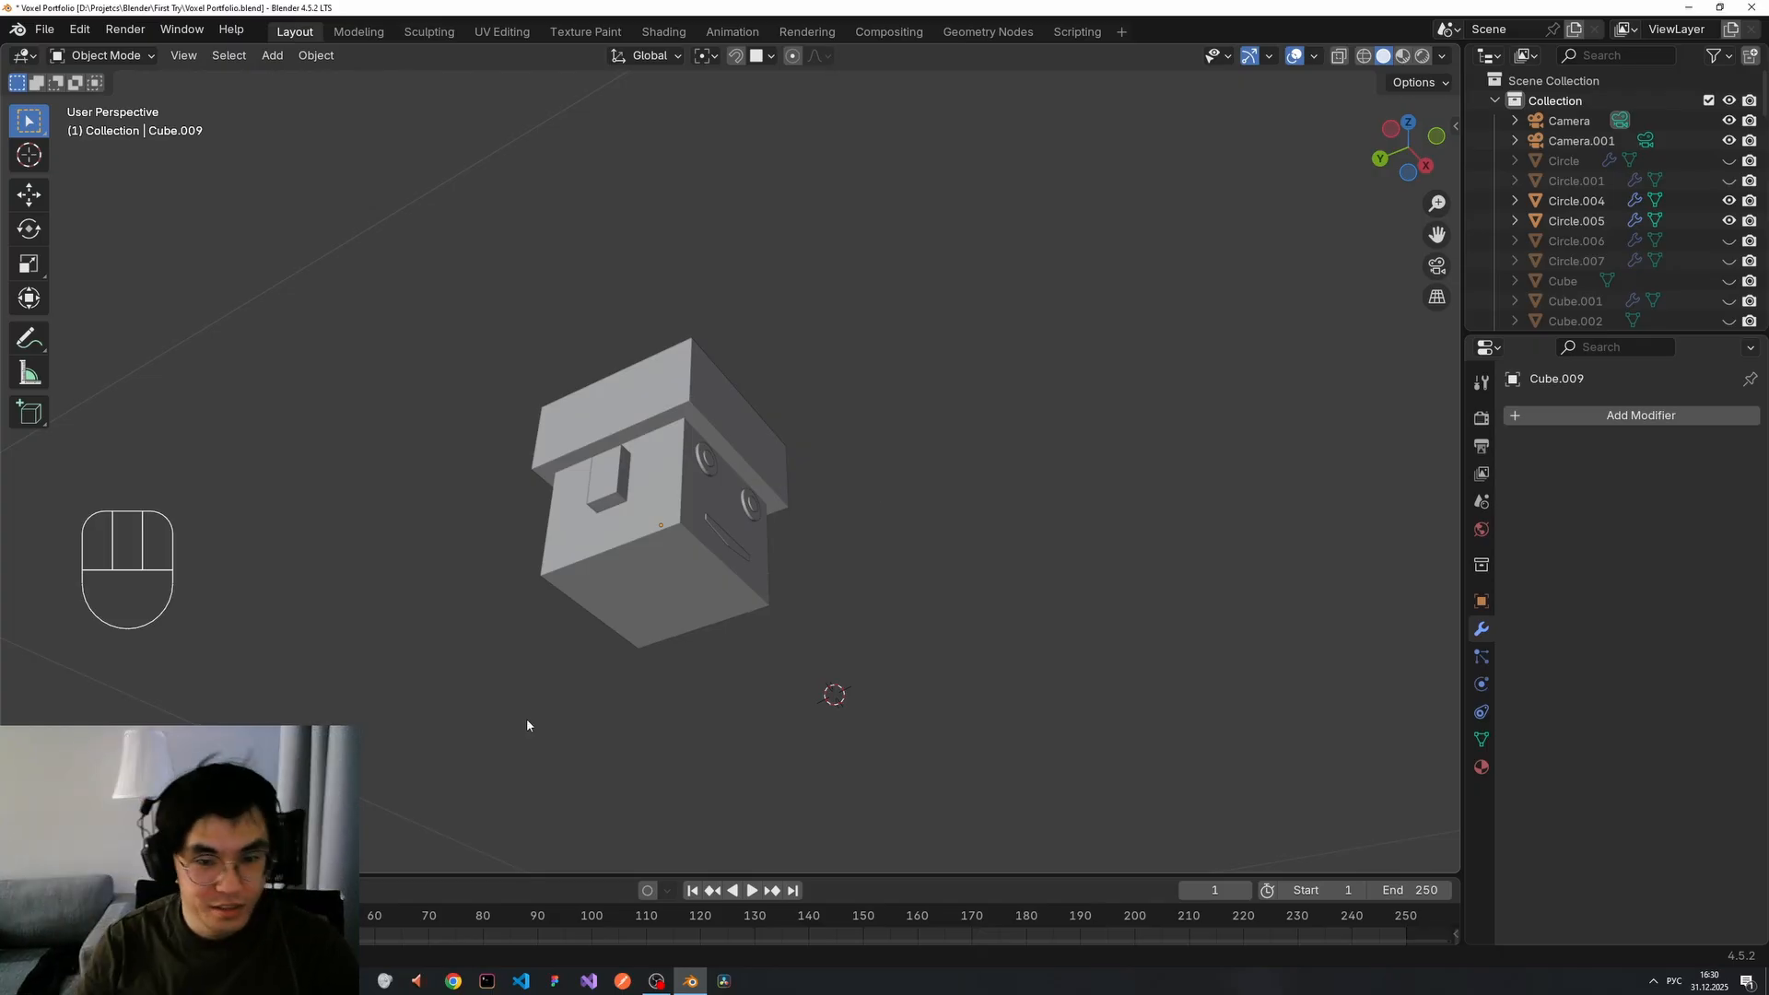
pyautogui.moveTo(527, 717); pyautogui.dragTo(725, 523, button='middle')
pyautogui.scroll(4, 502, 682)
pyautogui.press('Tab')
pyautogui.press('Tab')
pyautogui.click(721, 516)
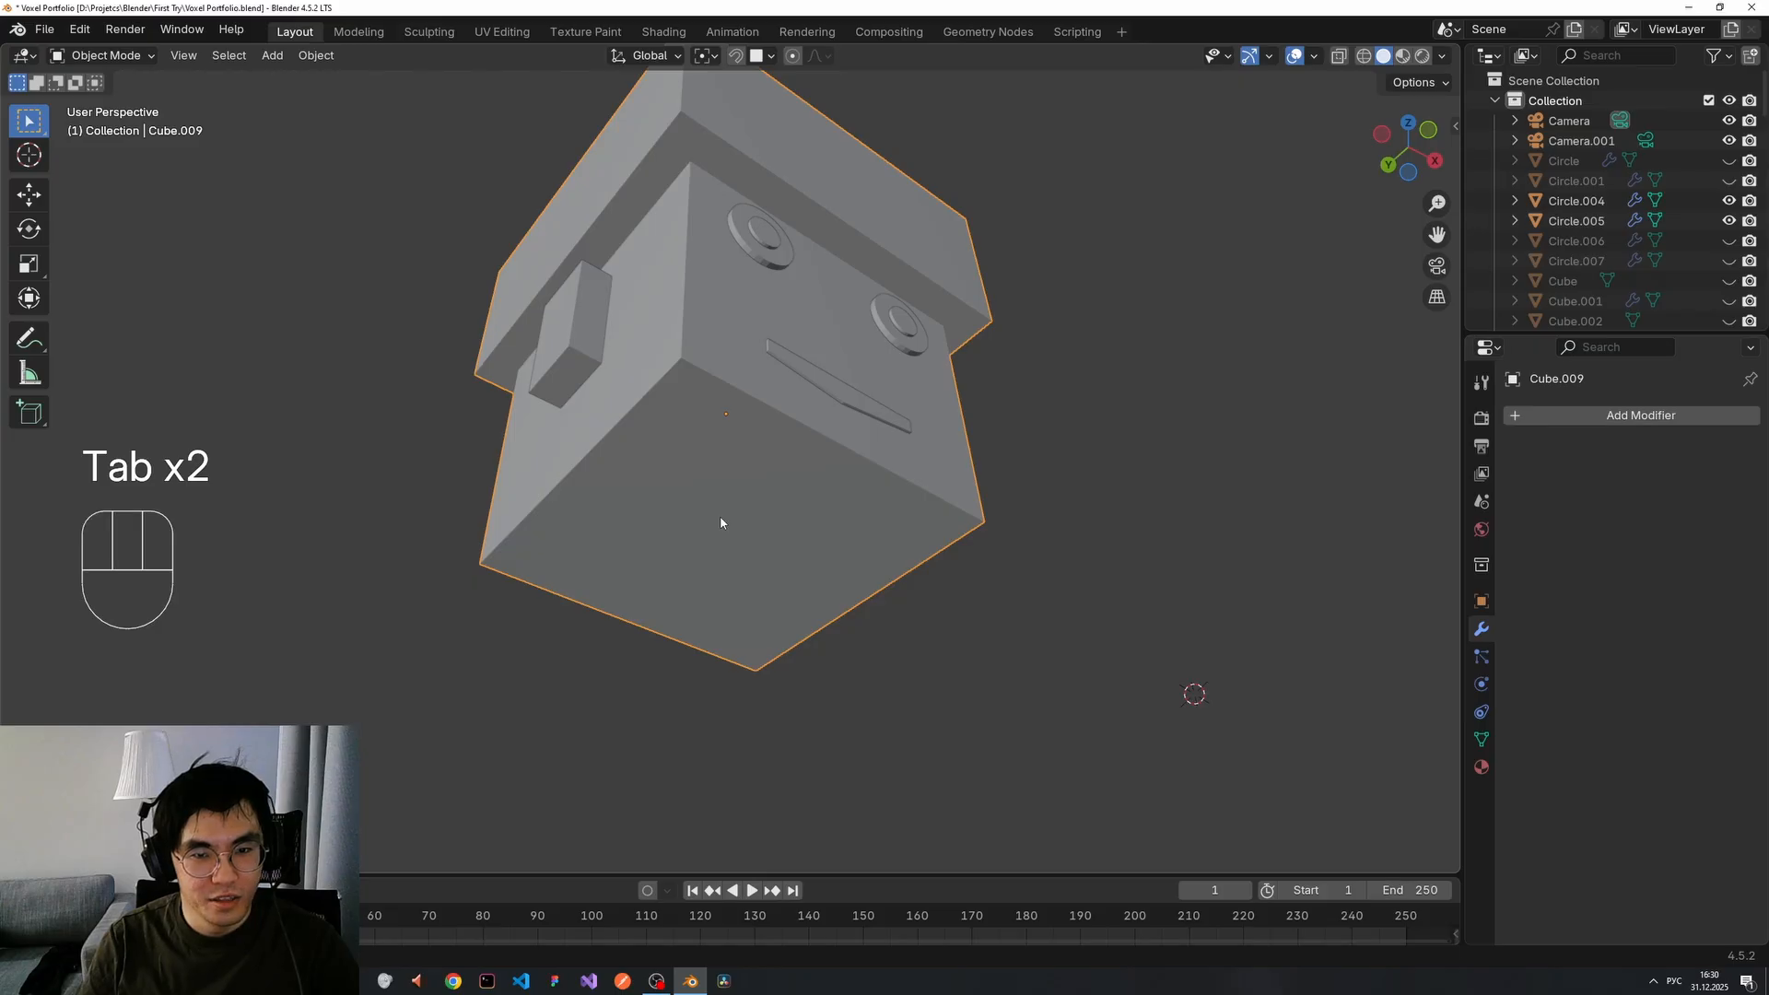
pyautogui.press('Tab')
pyautogui.click(745, 522)
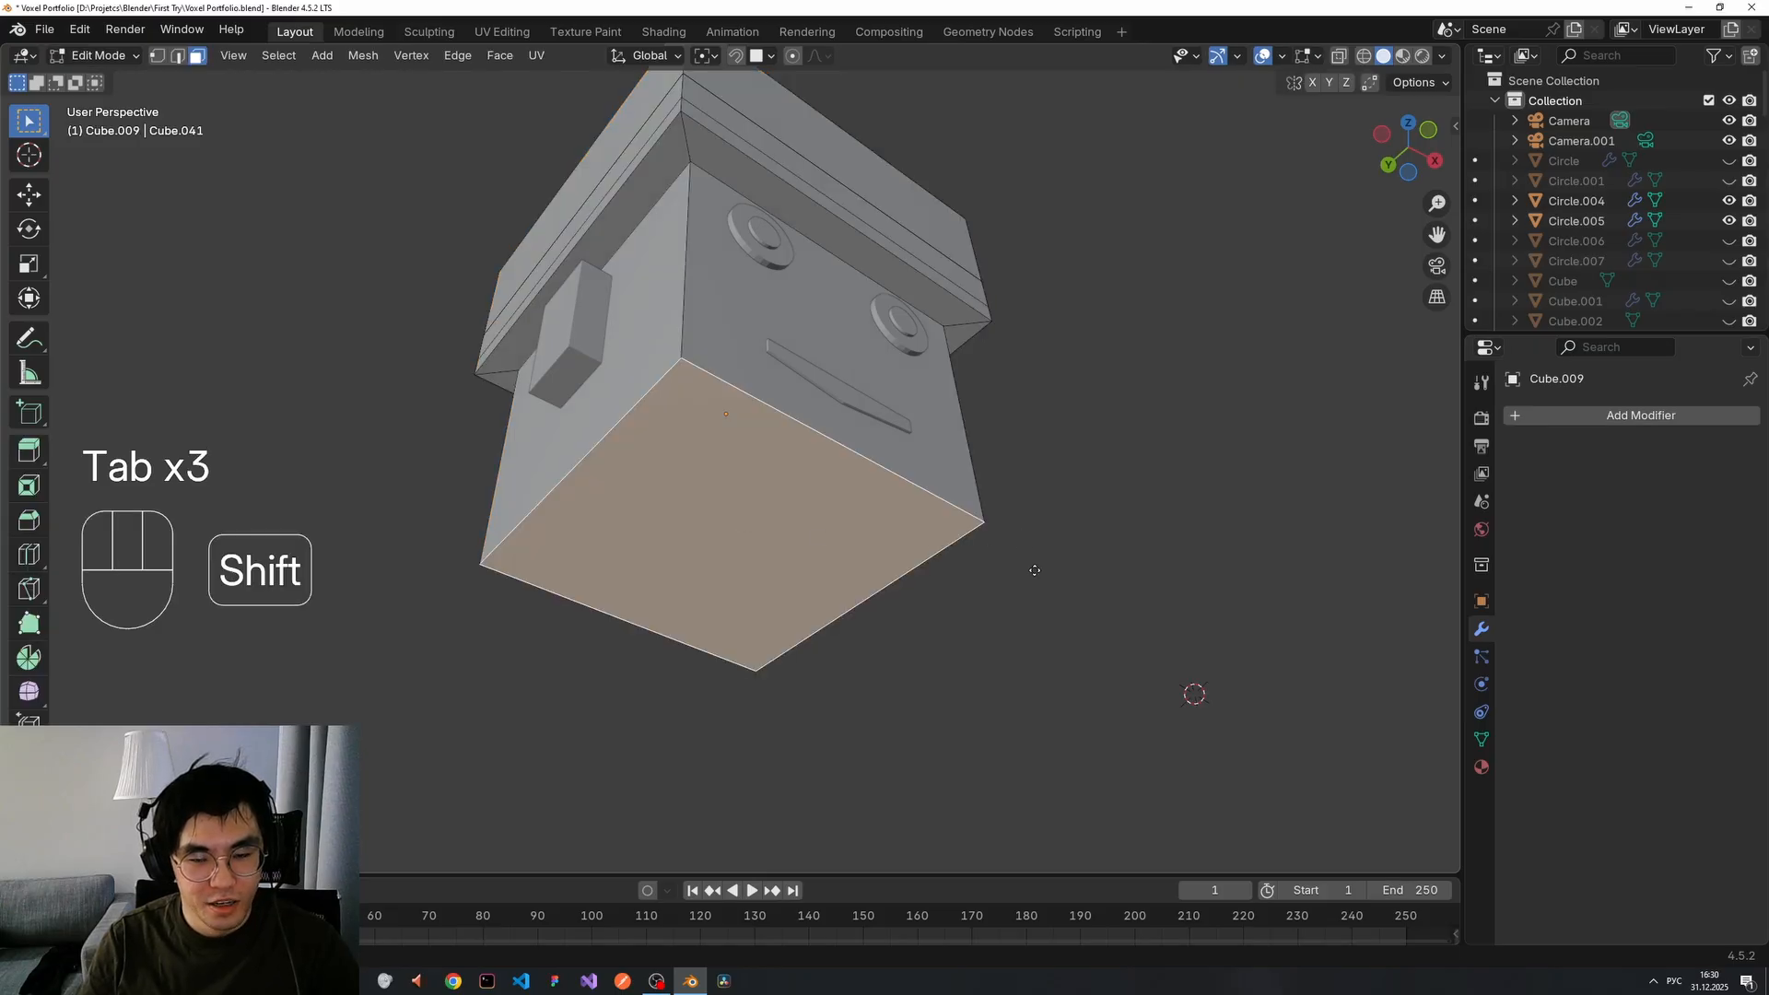
# Duplicate the head's bottom face as a separate object, center its origin and shrink it.
pyautogui.hotkey('shift', 'd')
pyautogui.press('p')
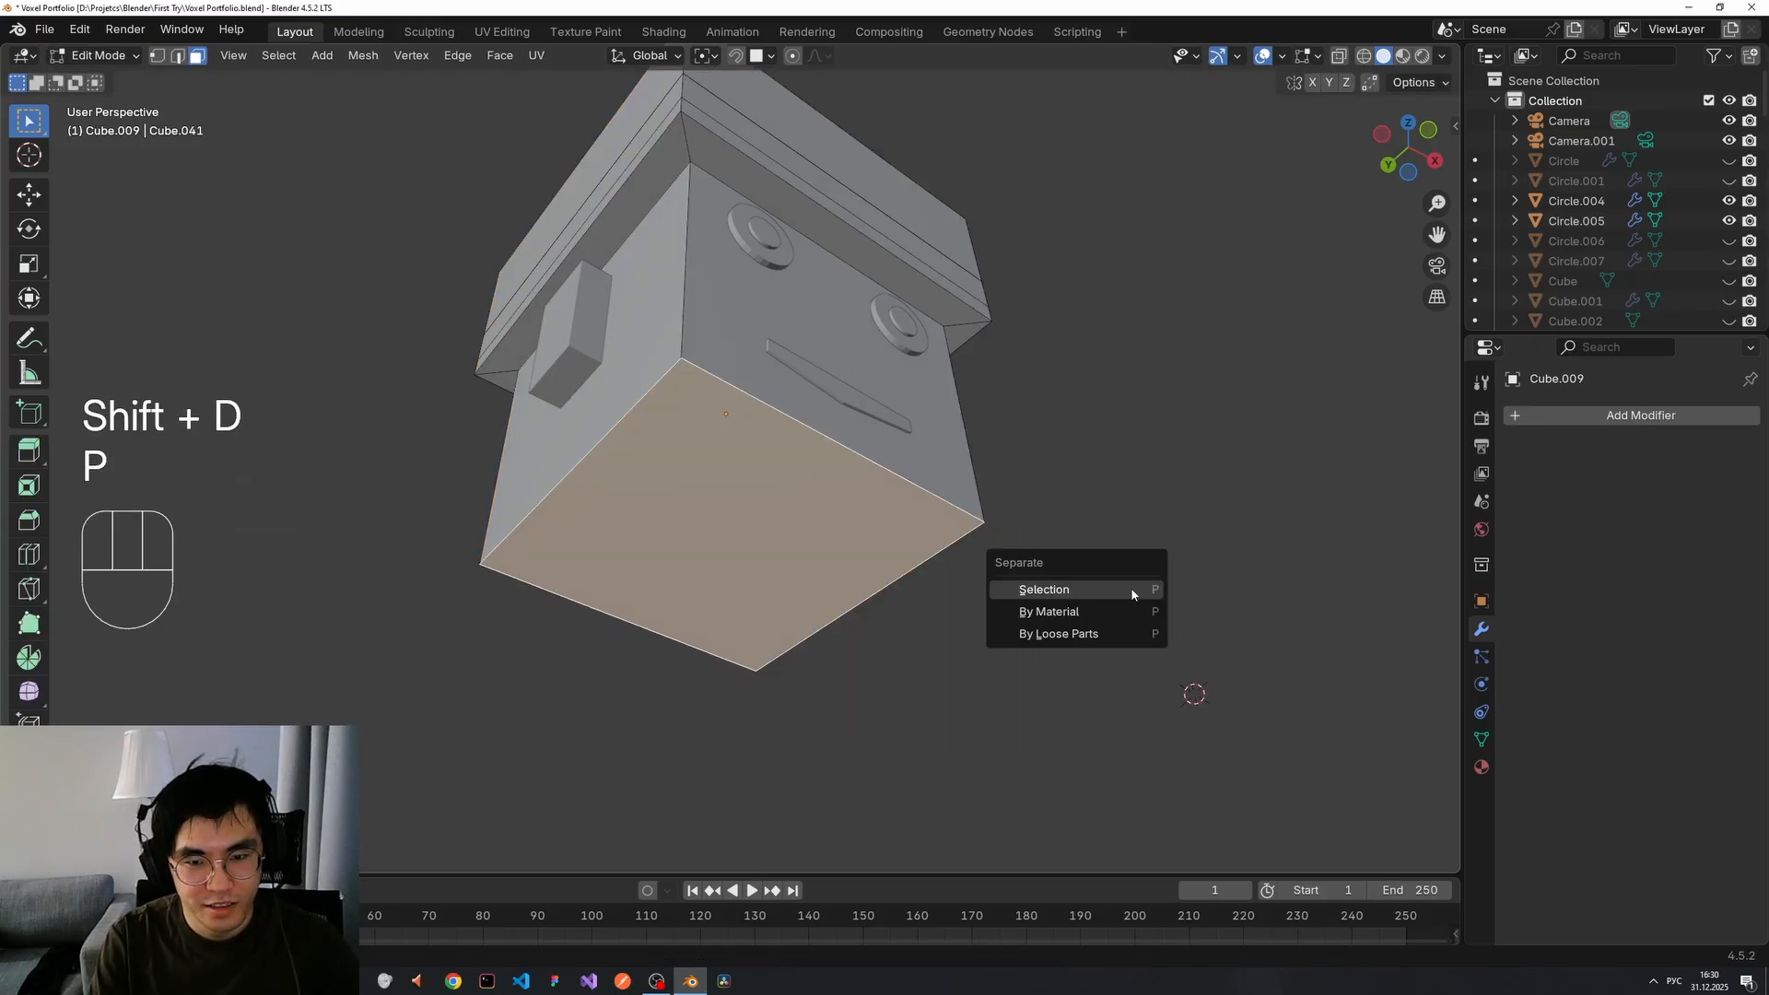
pyautogui.click(1130, 588)
pyautogui.press('Tab')
pyautogui.click(786, 541)
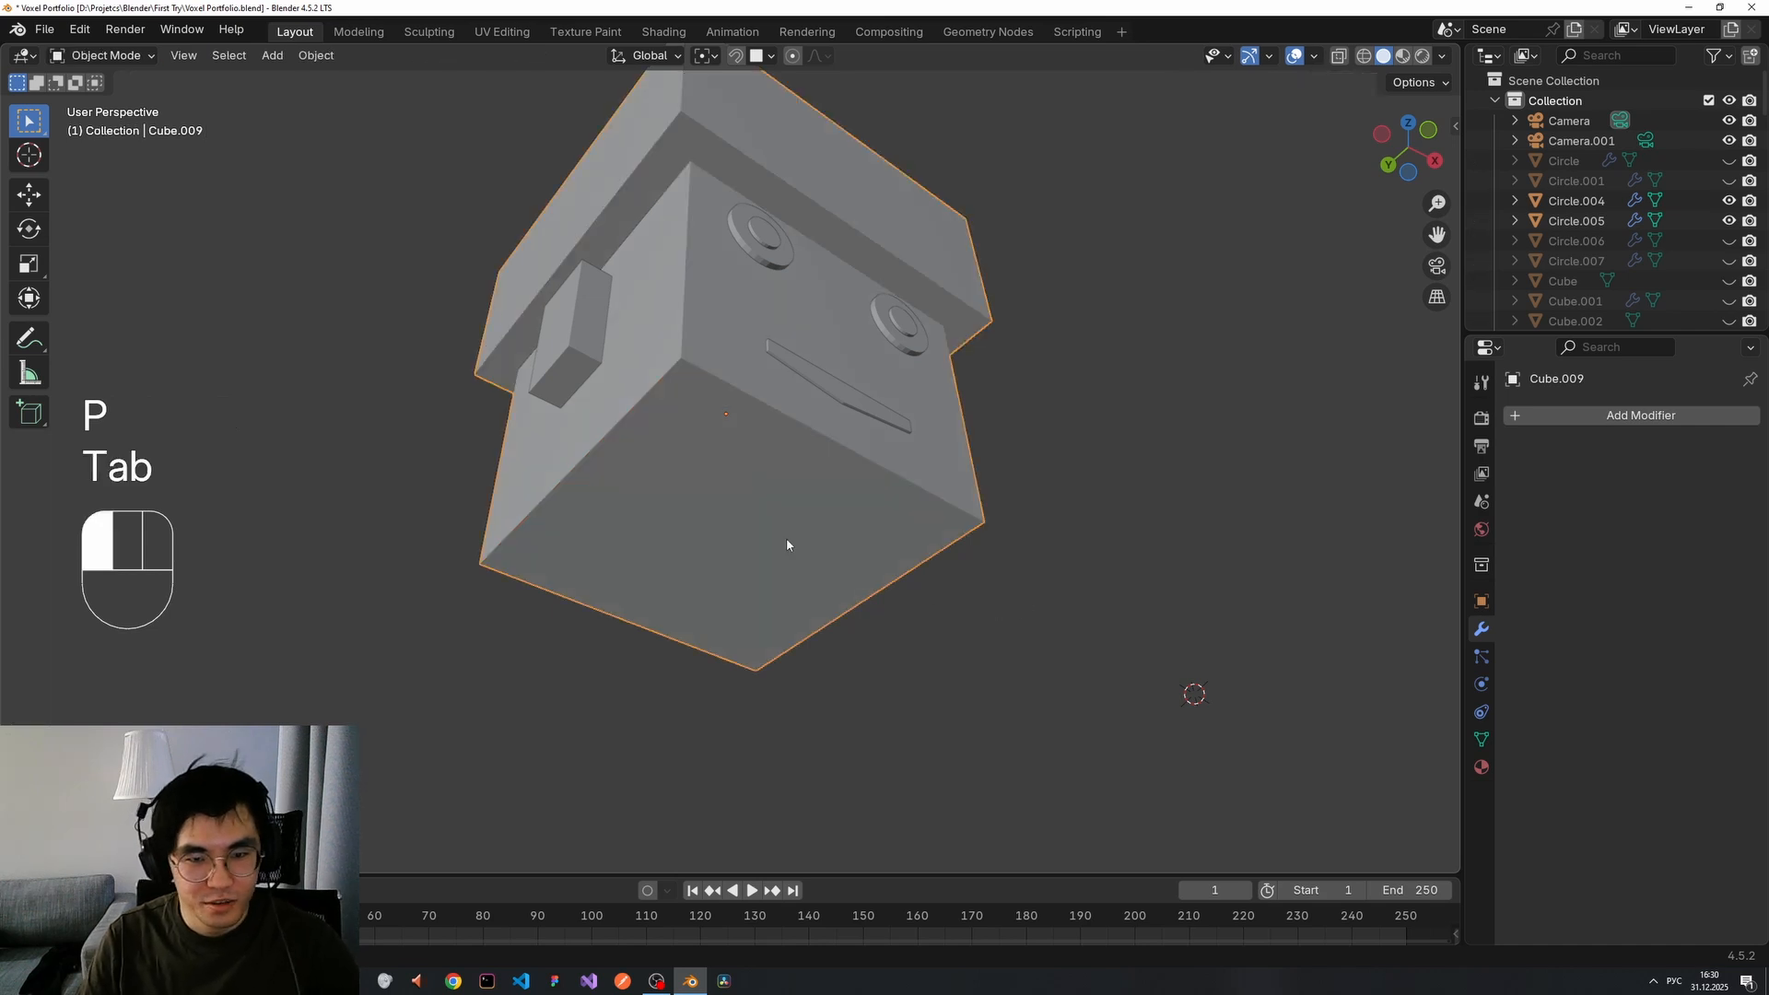
pyautogui.moveTo(728, 526); pyautogui.dragTo(983, 551, button='right')
pyautogui.moveTo(1058, 545); pyautogui.dragTo(1042, 560, button='middle')
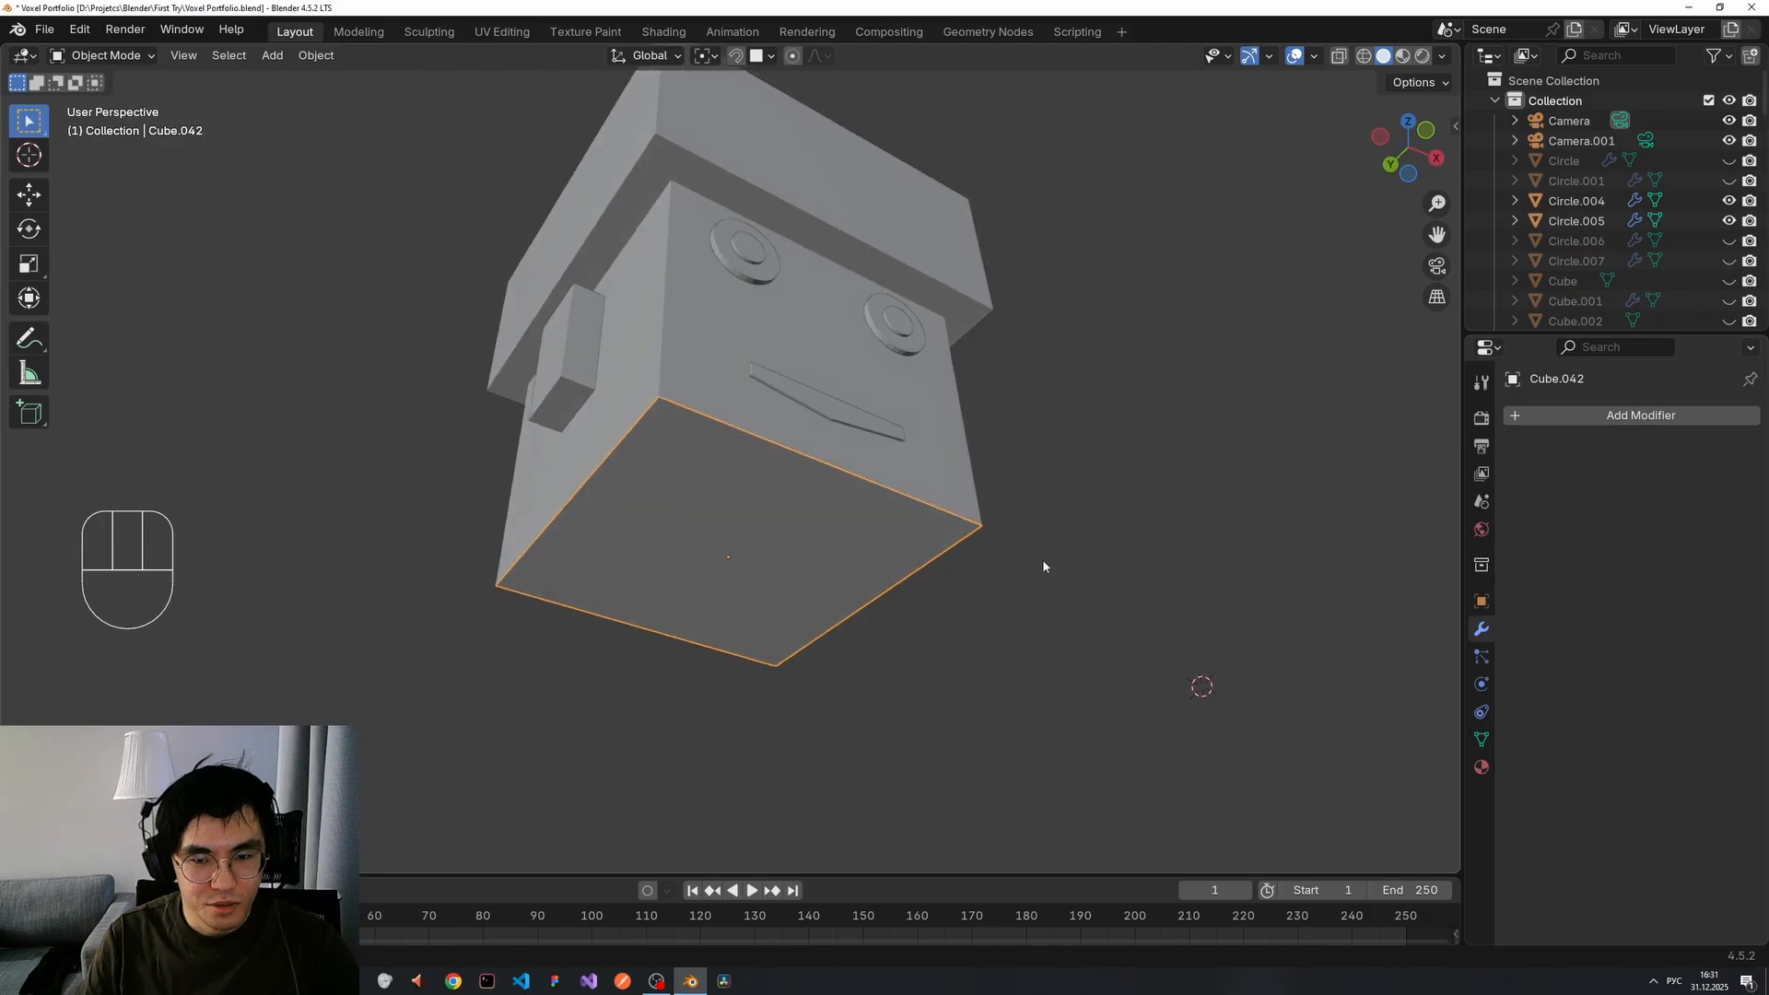
pyautogui.press('s')
pyautogui.click(866, 570)
pyautogui.moveTo(859, 569); pyautogui.dragTo(799, 636, button='middle')
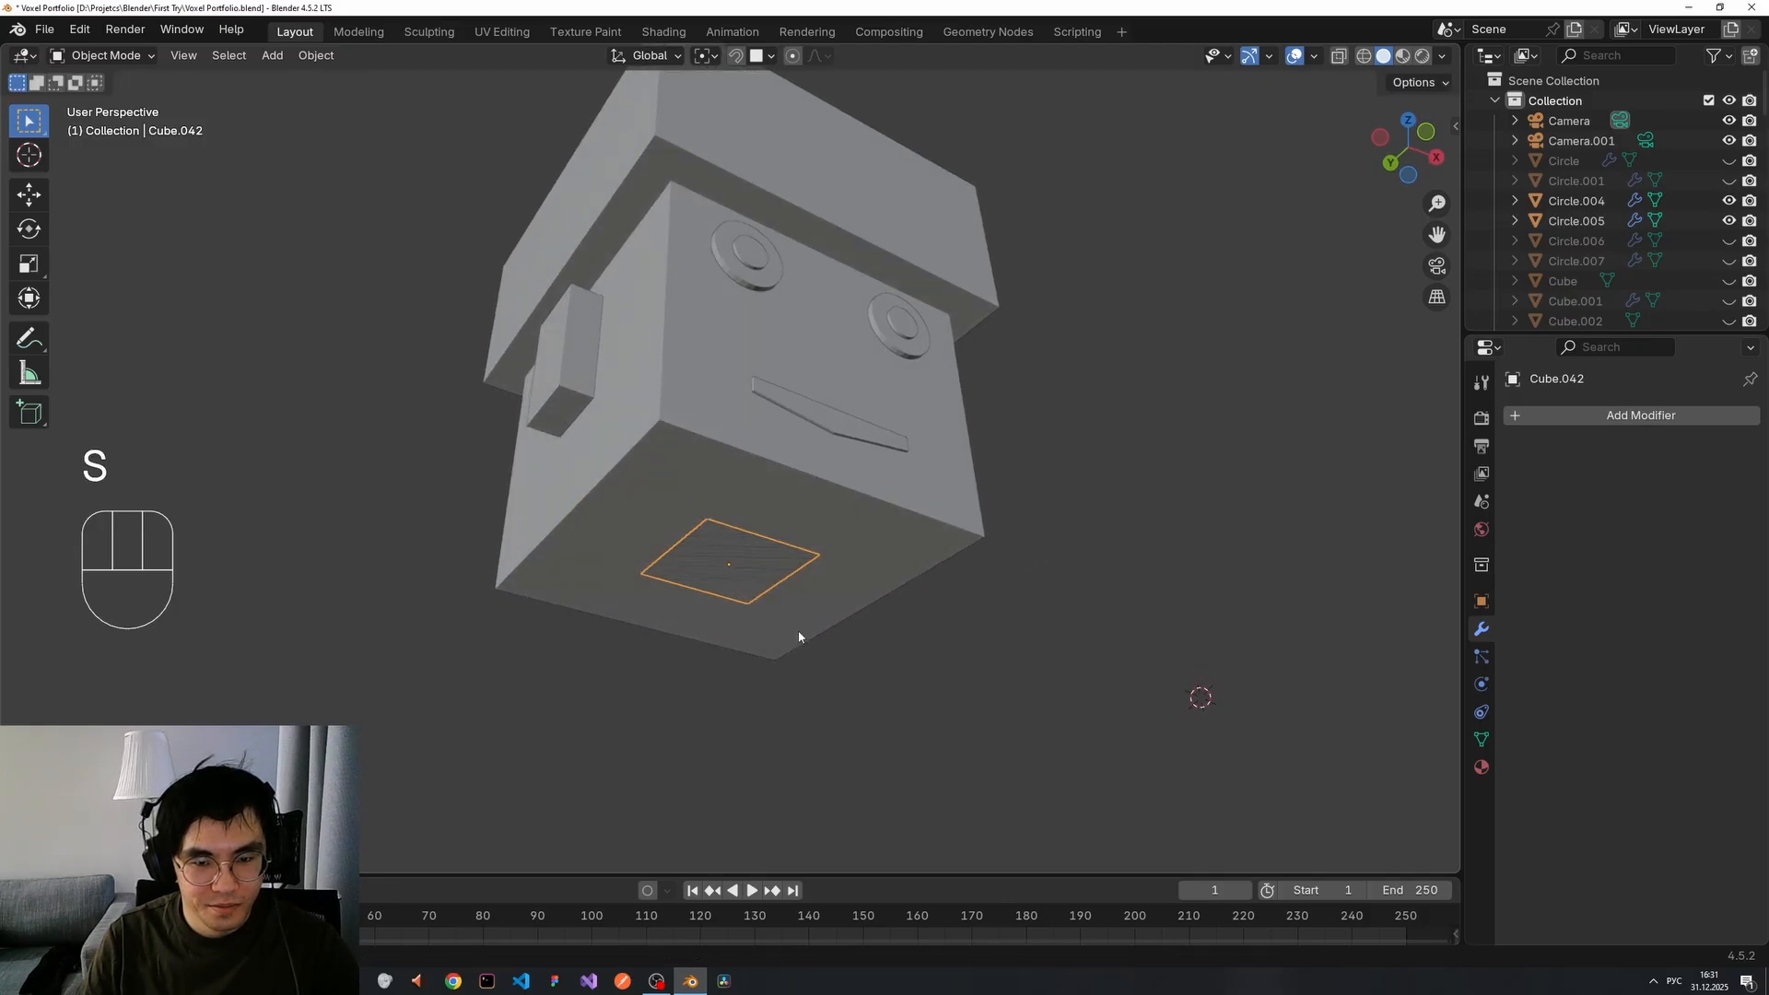
# Extrude the small face downward into a square neck block.
pyautogui.press('Tab')
pyautogui.press('e')
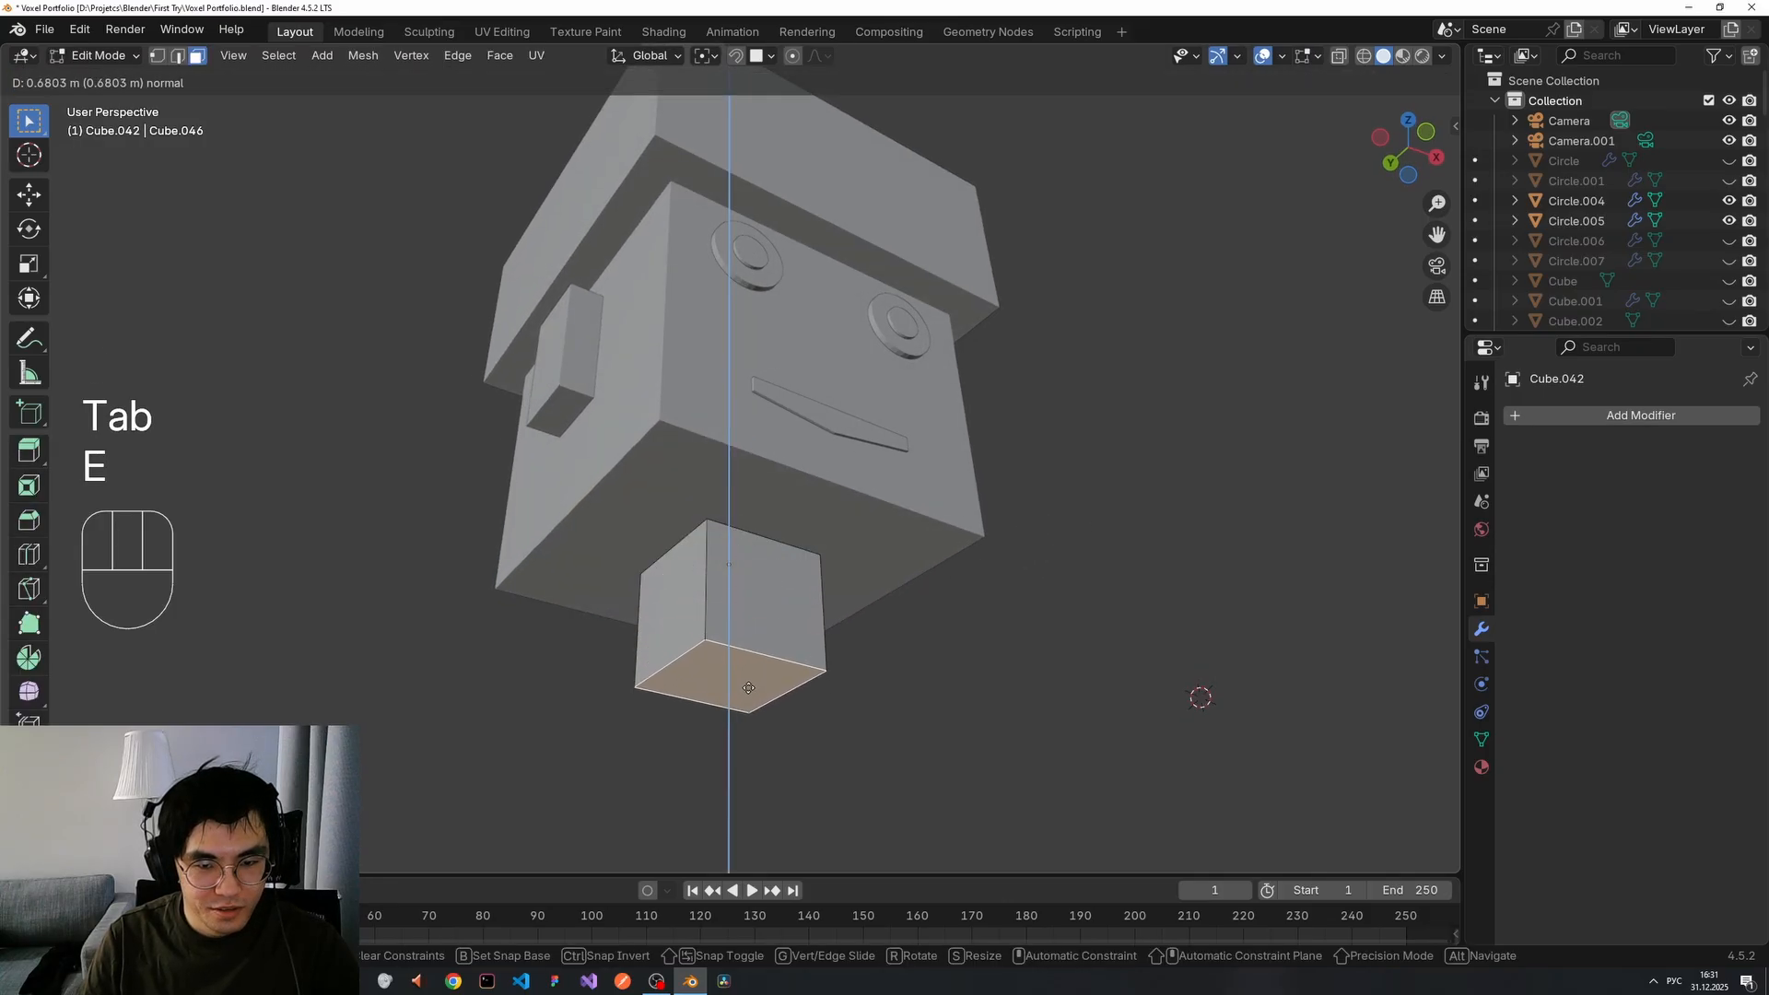
pyautogui.click(829, 698)
pyautogui.moveTo(829, 699); pyautogui.dragTo(760, 747, button='middle')
pyautogui.moveTo(743, 681); pyautogui.dragTo(737, 673, button='middle')
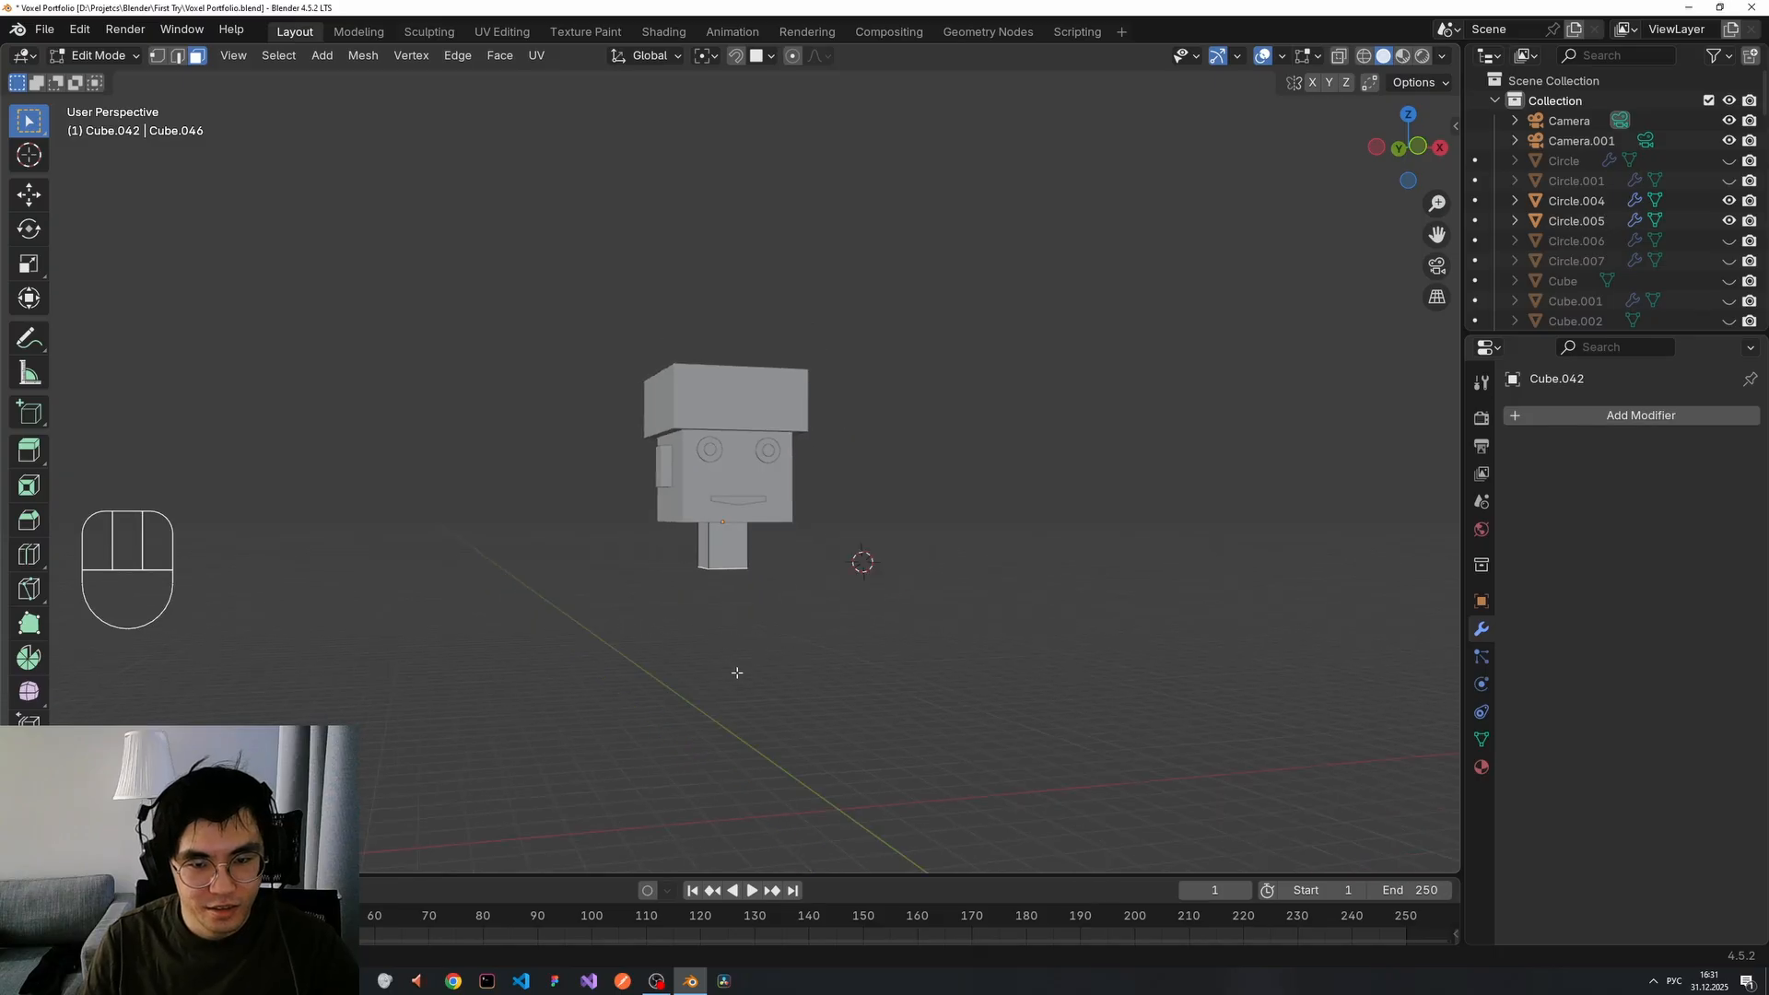
pyautogui.moveTo(606, 306); pyautogui.dragTo(804, 635)
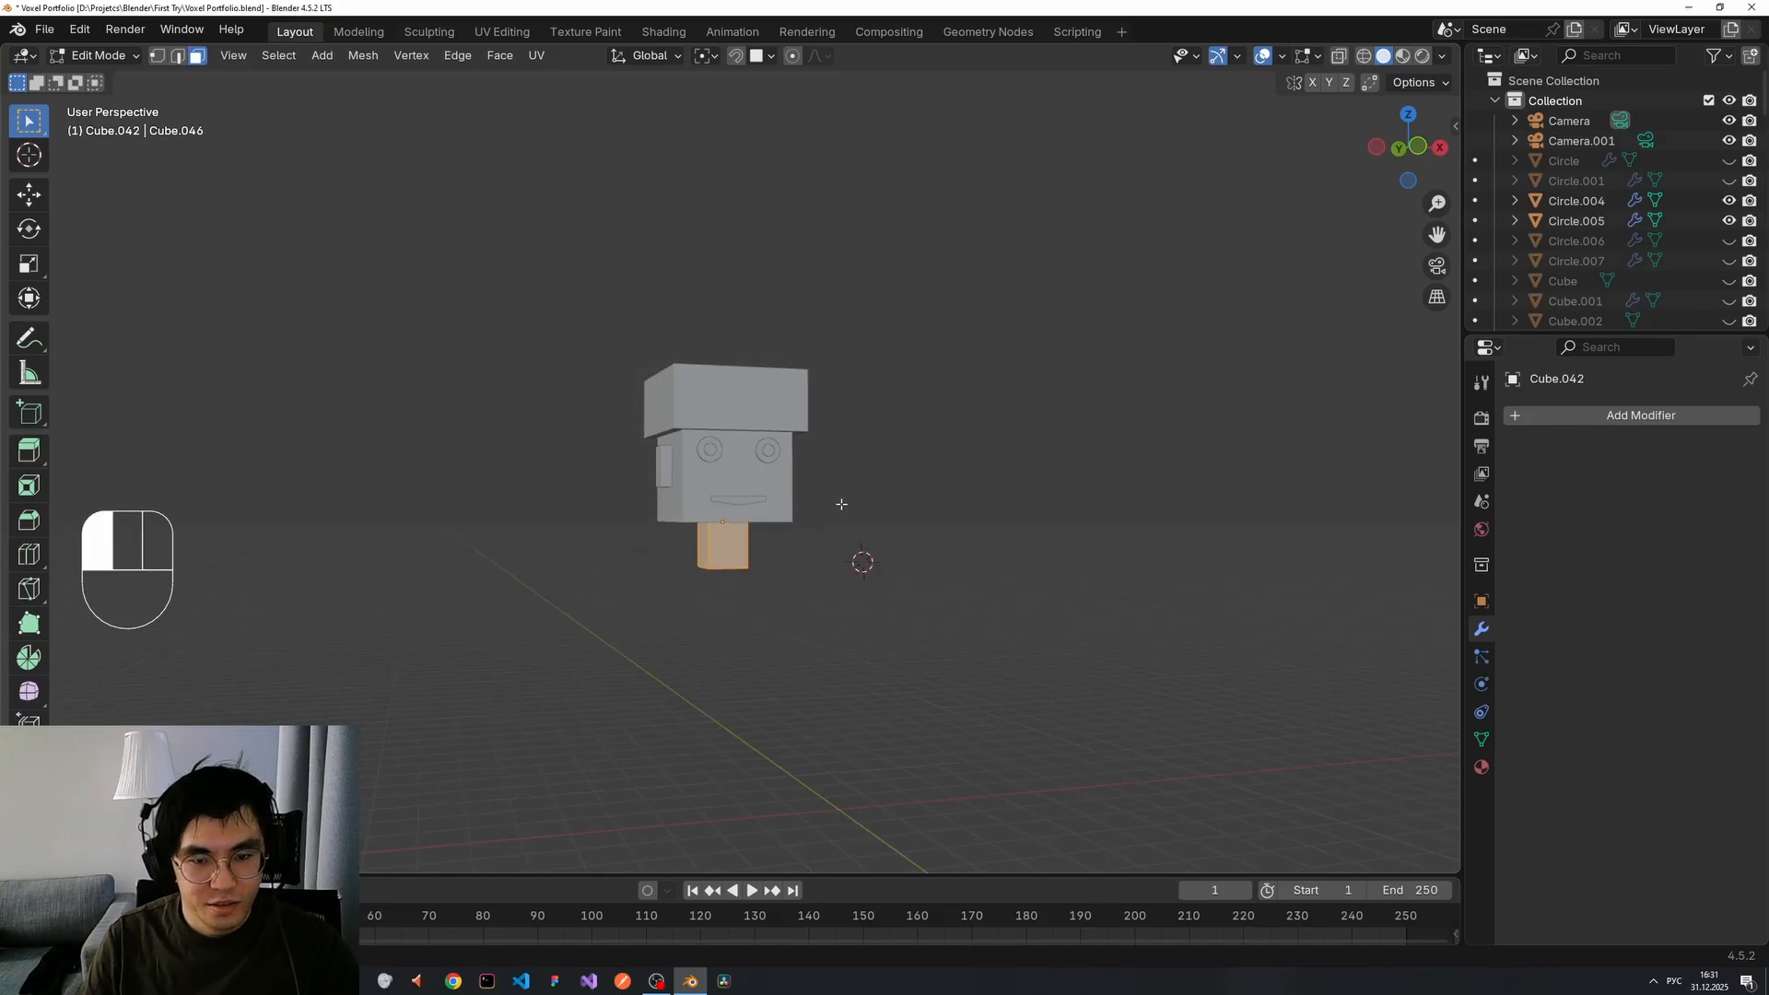
pyautogui.press('Tab')
# Box-select all the head's parts and move them up along Z.
pyautogui.scroll(1, 1021, 134)
pyautogui.moveTo(513, 284); pyautogui.dragTo(866, 581)
pyautogui.press('g')
pyautogui.press('z')
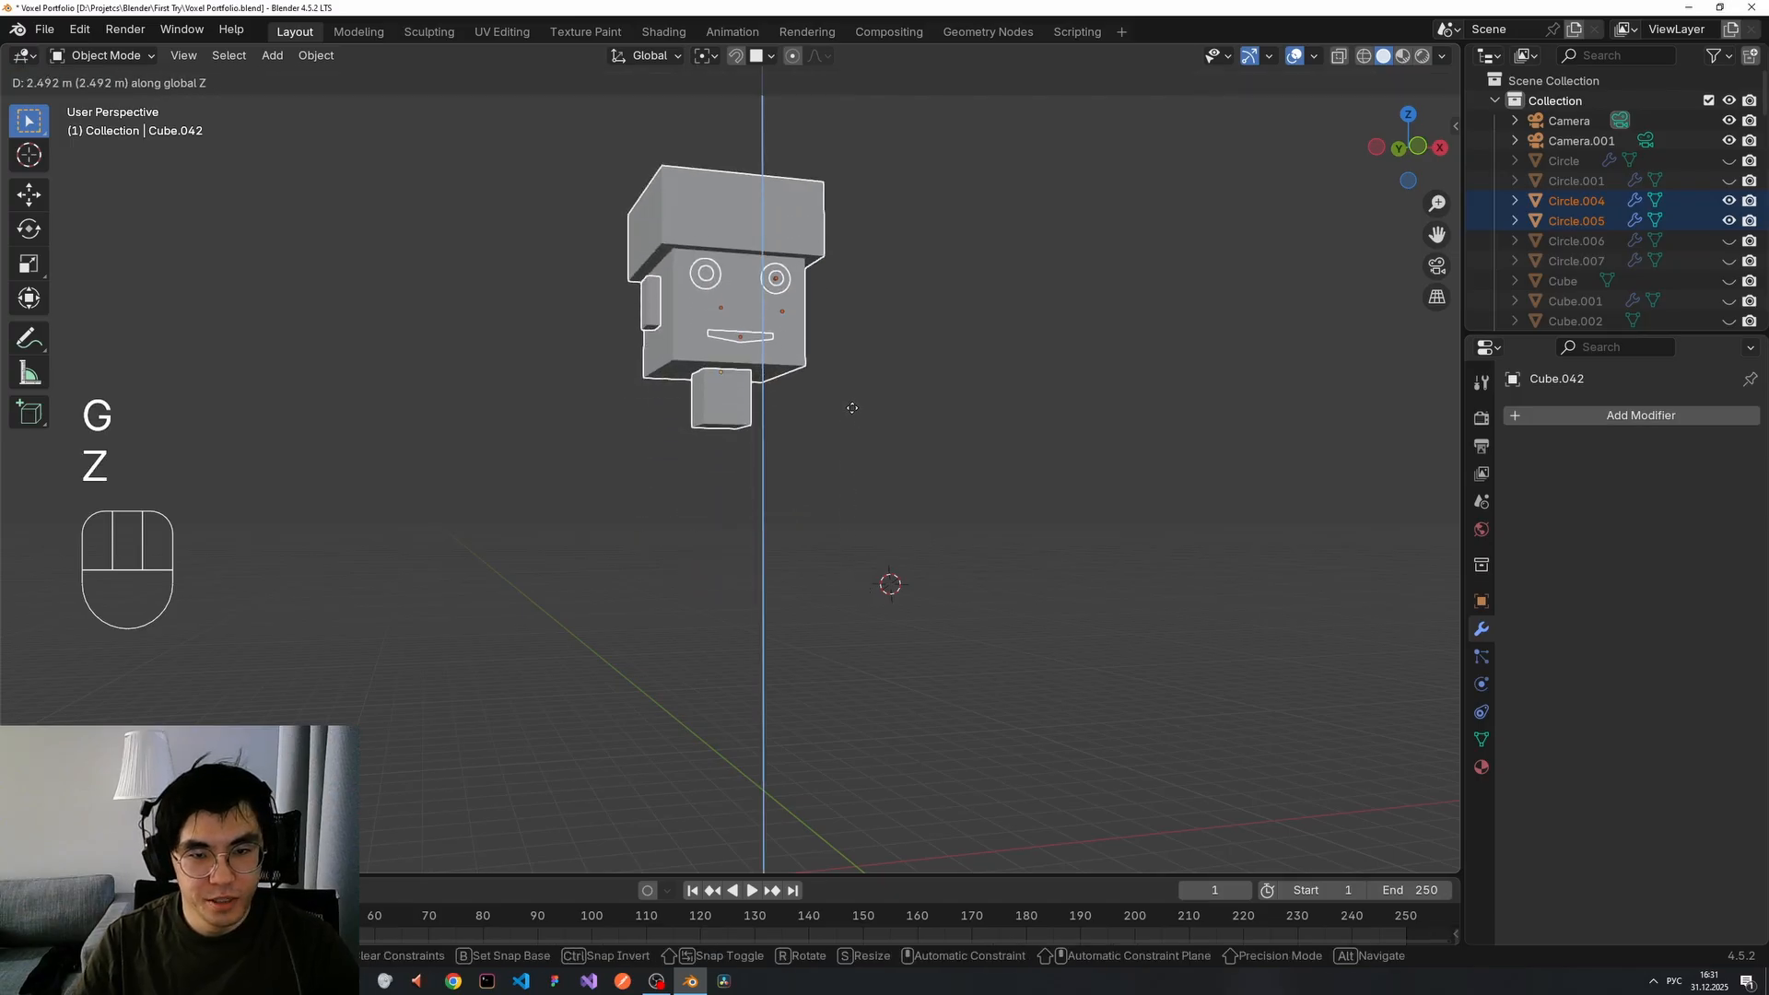
pyautogui.click(850, 406)
pyautogui.scroll(-1, 892, 402)
pyautogui.click(891, 409)
pyautogui.moveTo(890, 413); pyautogui.dragTo(638, 195, button='middle')
pyautogui.moveTo(829, 429); pyautogui.dragTo(829, 429)
pyautogui.press('g')
pyautogui.press('z')
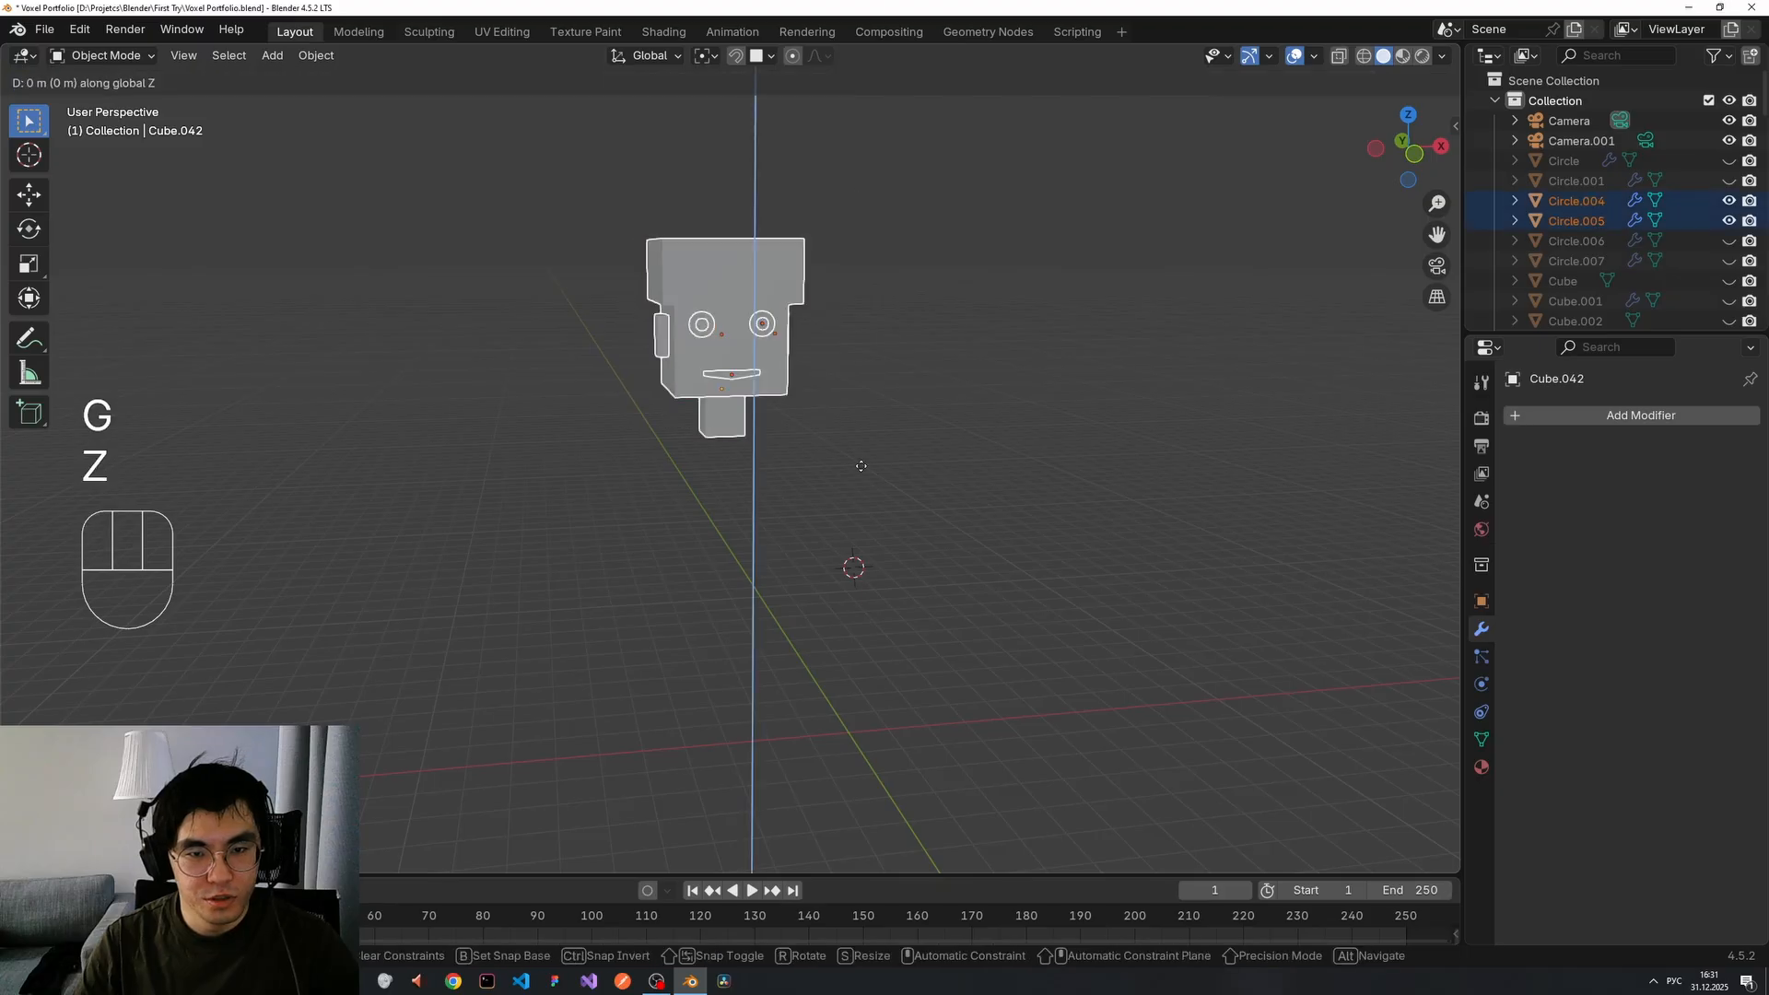
pyautogui.click(873, 297)
pyautogui.click(875, 305)
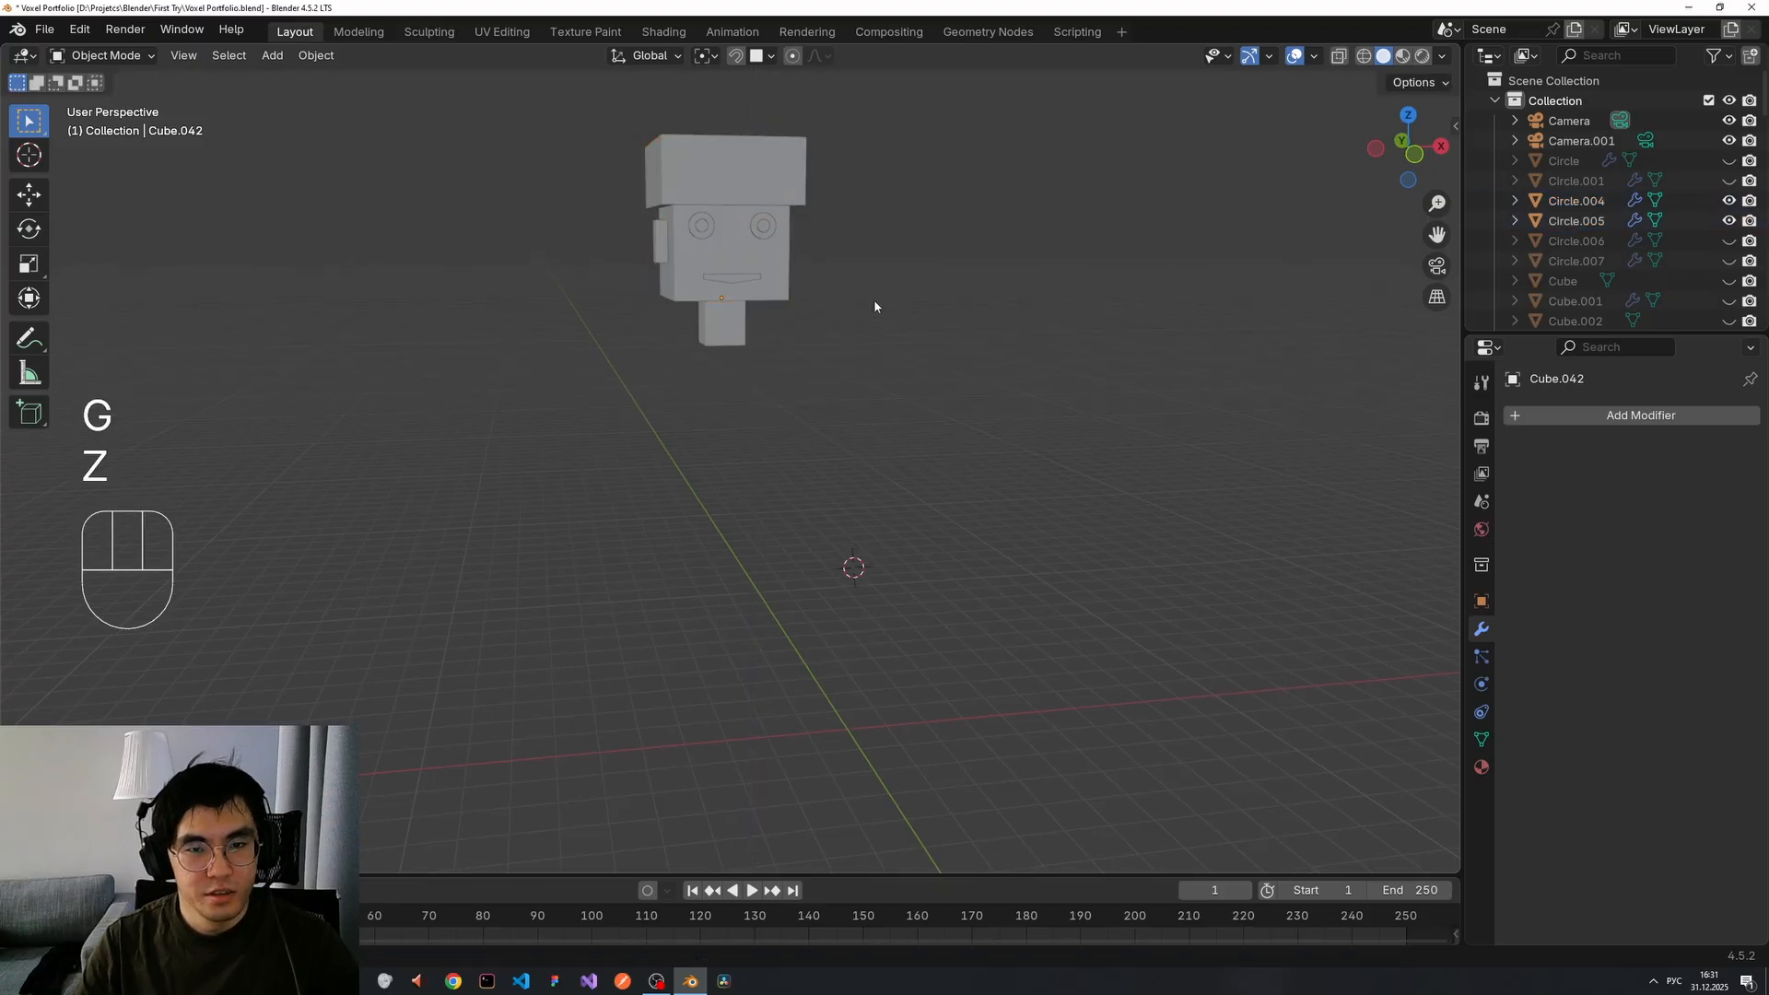
pyautogui.moveTo(790, 337); pyautogui.dragTo(1108, 318, button='middle')
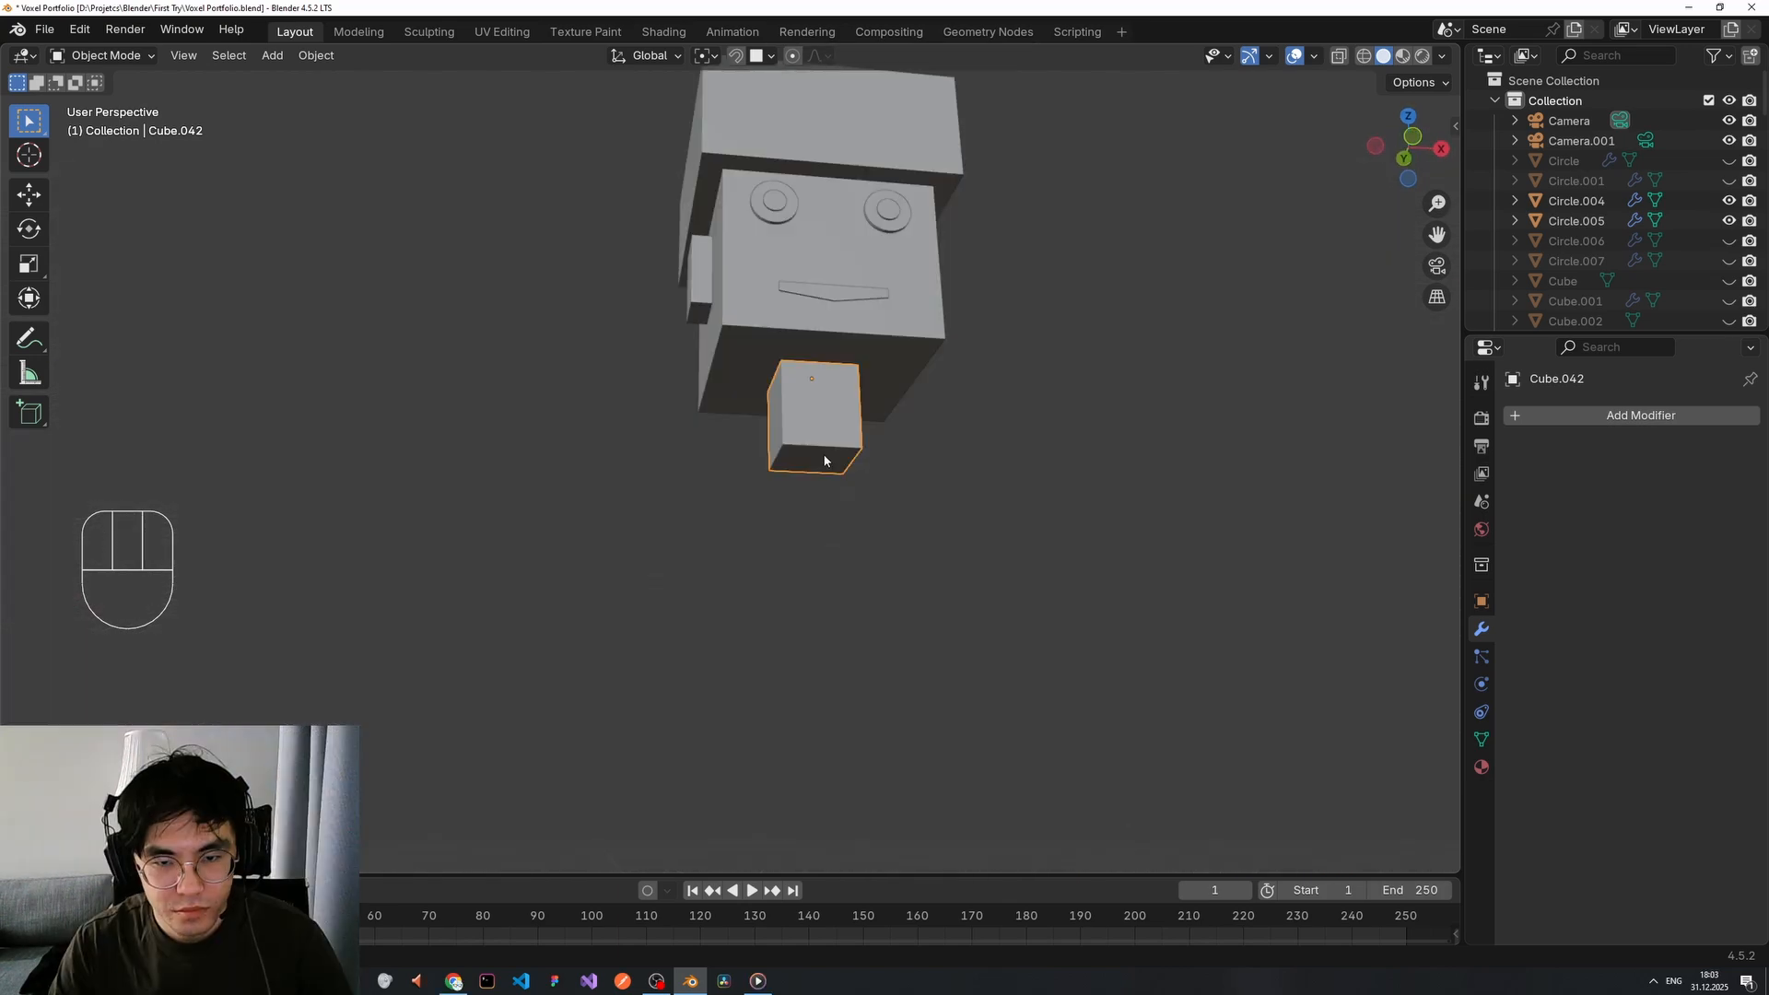
# Separate the neck's bottom face into its own object and set its origin to geometry.
pyautogui.press('Tab')
pyautogui.click(823, 457)
pyautogui.press('p')
pyautogui.click(959, 504)
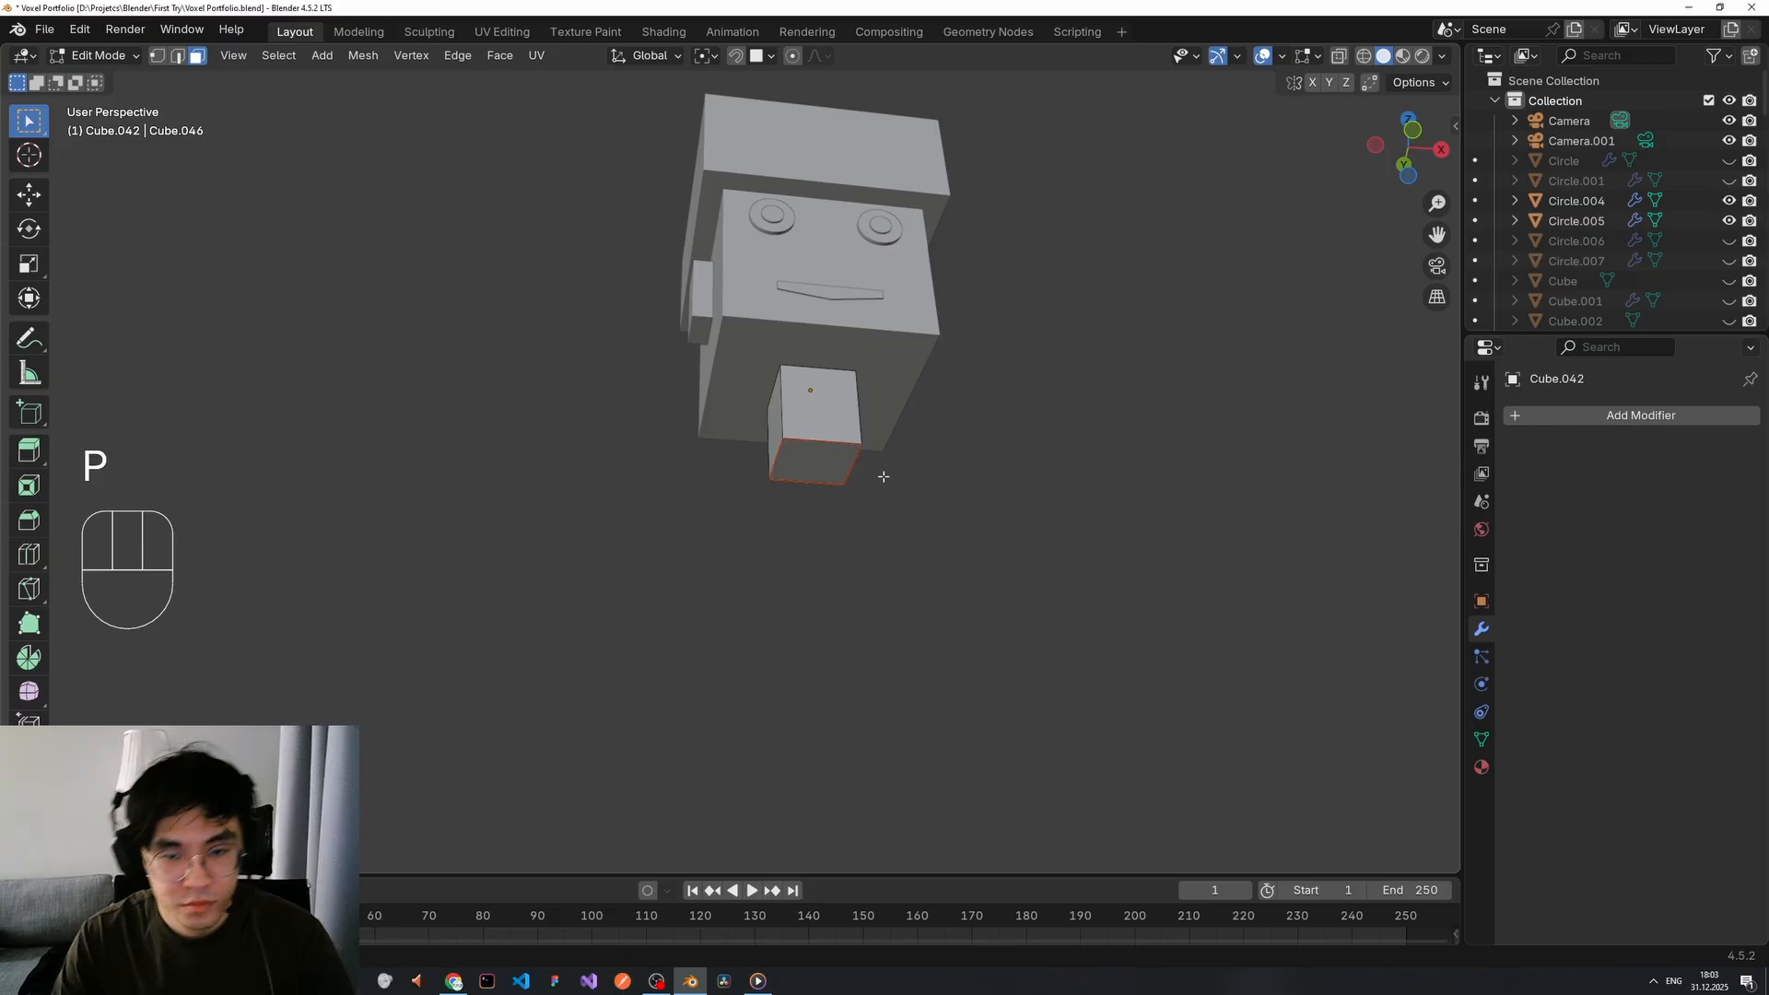
pyautogui.press('Tab')
pyautogui.rightClick(1032, 461)
pyautogui.moveTo(1032, 461)
pyautogui.click(1161, 483)
# Enlarge the separated face and extrude it downward into a body block.
pyautogui.scroll(-3, 955, 553)
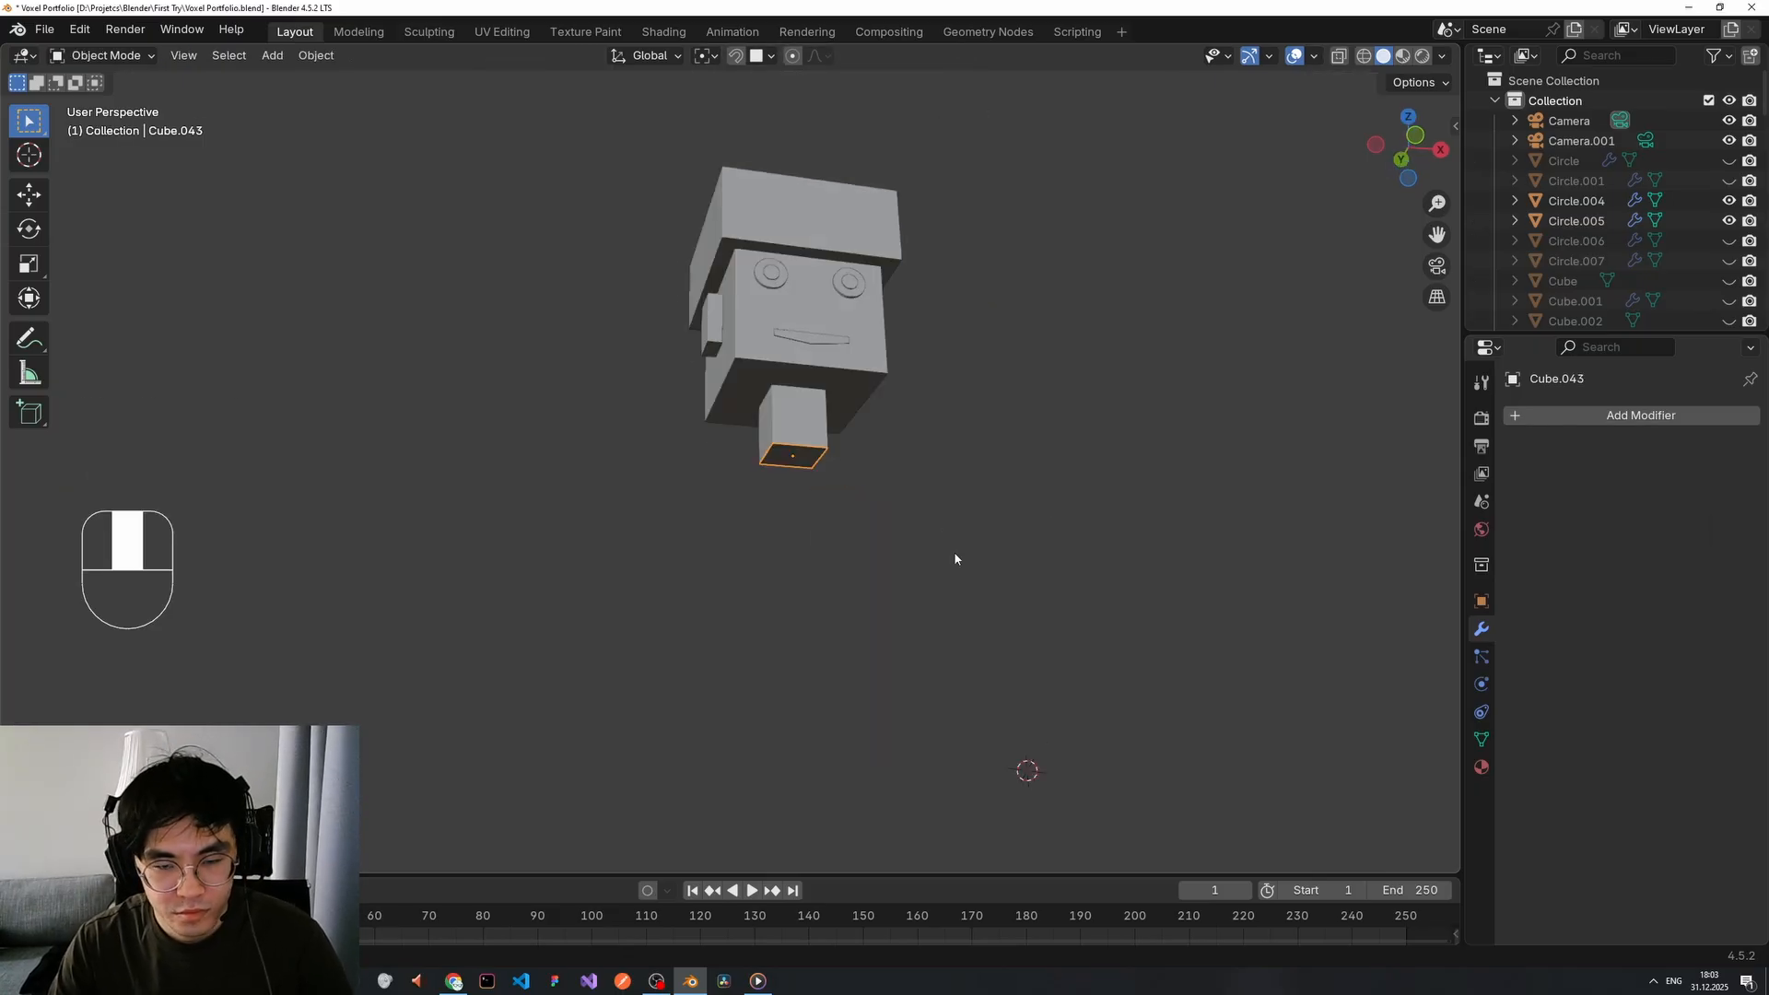
pyautogui.moveTo(955, 552); pyautogui.dragTo(983, 557, button='middle')
pyautogui.press('s')
pyautogui.click(1184, 433)
pyautogui.moveTo(908, 454); pyautogui.dragTo(882, 540, button='middle')
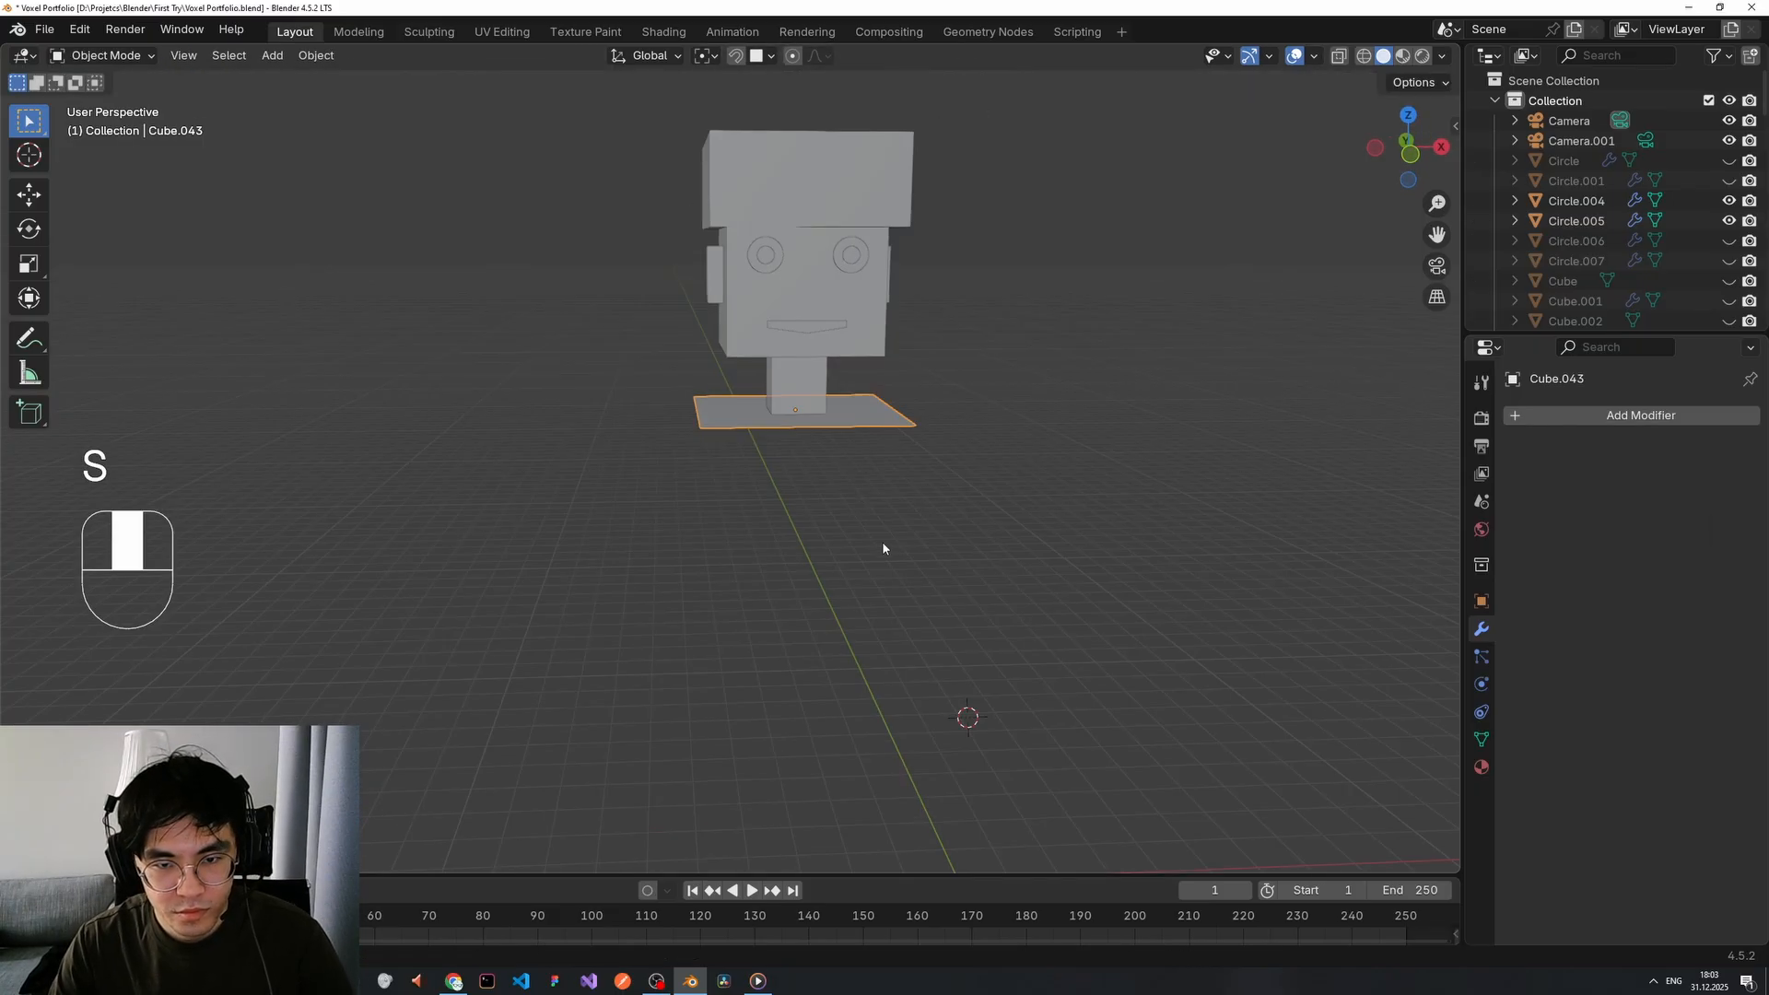
pyautogui.press('Tab')
pyautogui.click(849, 403)
pyautogui.moveTo(848, 411); pyautogui.dragTo(854, 399, button='middle')
pyautogui.press('e')
pyautogui.click(877, 671)
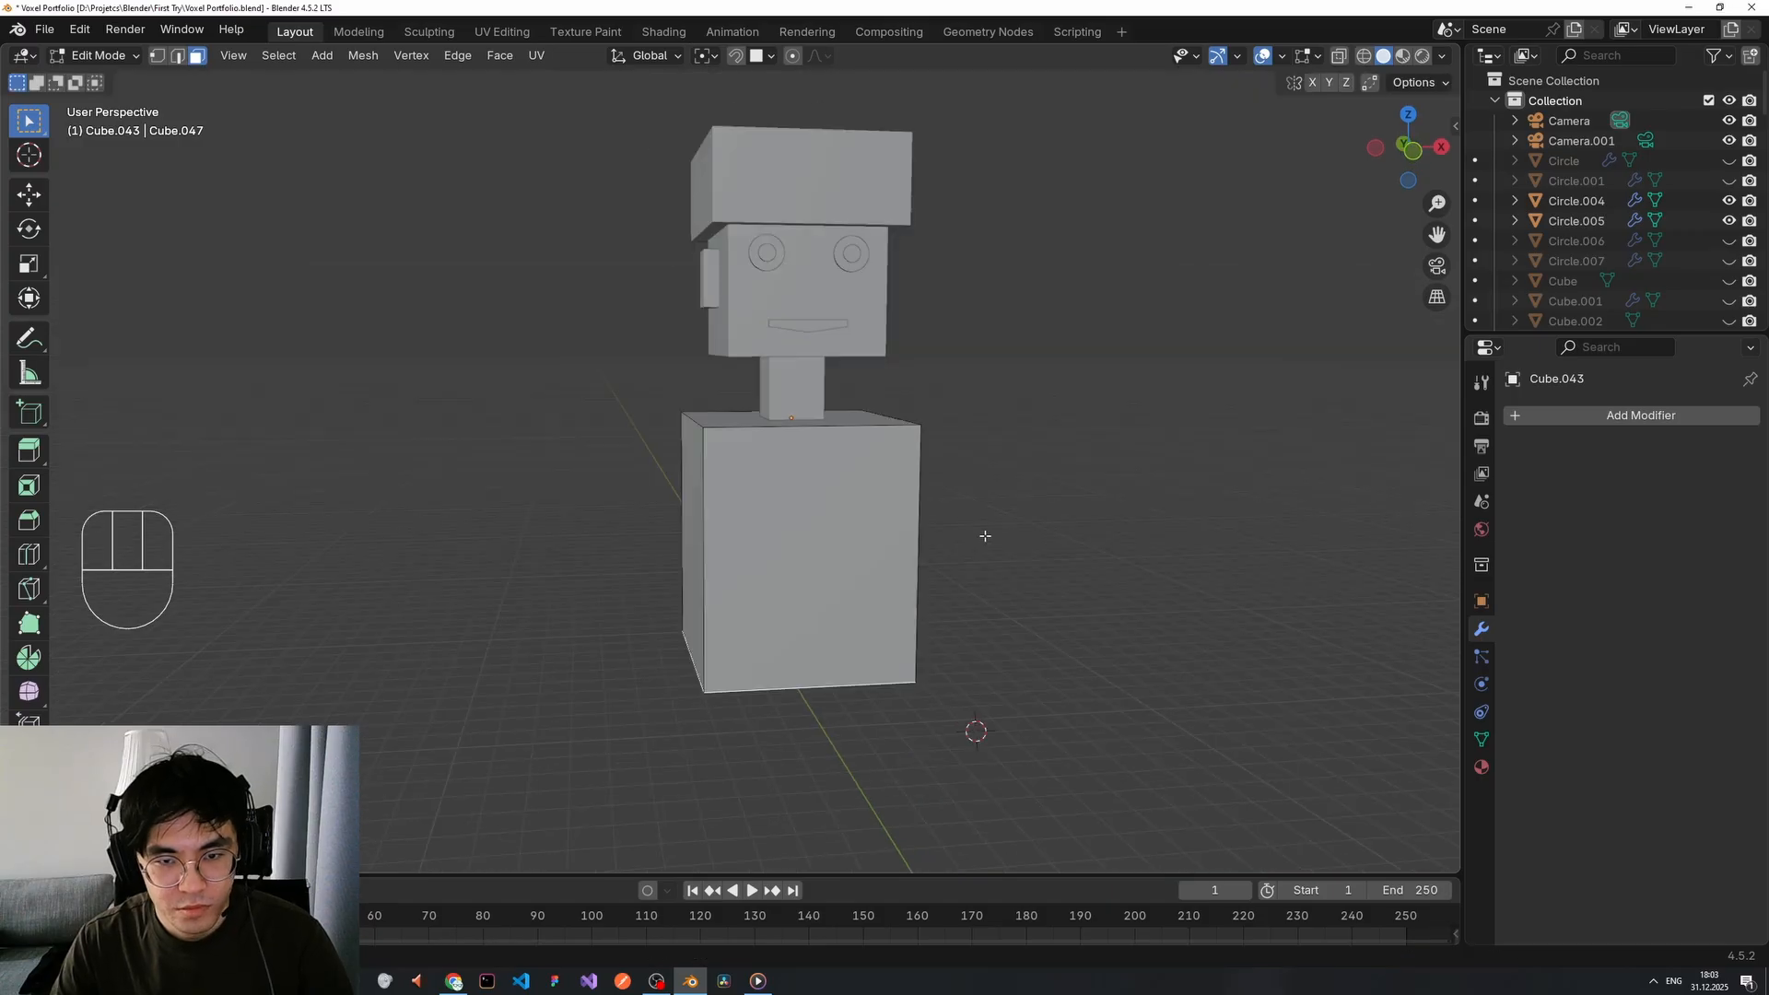
pyautogui.moveTo(979, 534); pyautogui.dragTo(951, 504, button='middle')
pyautogui.press('Tab')
# Scale the body block along X to widen it and along Y to set its depth.
pyautogui.press('s')
pyautogui.press('x')
pyautogui.click(882, 451)
pyautogui.press('s')
pyautogui.press('y')
pyautogui.click(866, 499)
# Select all the figure's parts and raise the whole figure along Z.
pyautogui.moveTo(839, 500); pyautogui.dragTo(630, 501, button='middle')
pyautogui.scroll(-2, 829, 520)
pyautogui.click(914, 542)
pyautogui.moveTo(915, 542); pyautogui.dragTo(907, 534, button='middle')
pyautogui.moveTo(639, 158); pyautogui.dragTo(888, 537)
pyautogui.press('g')
pyautogui.press('z')
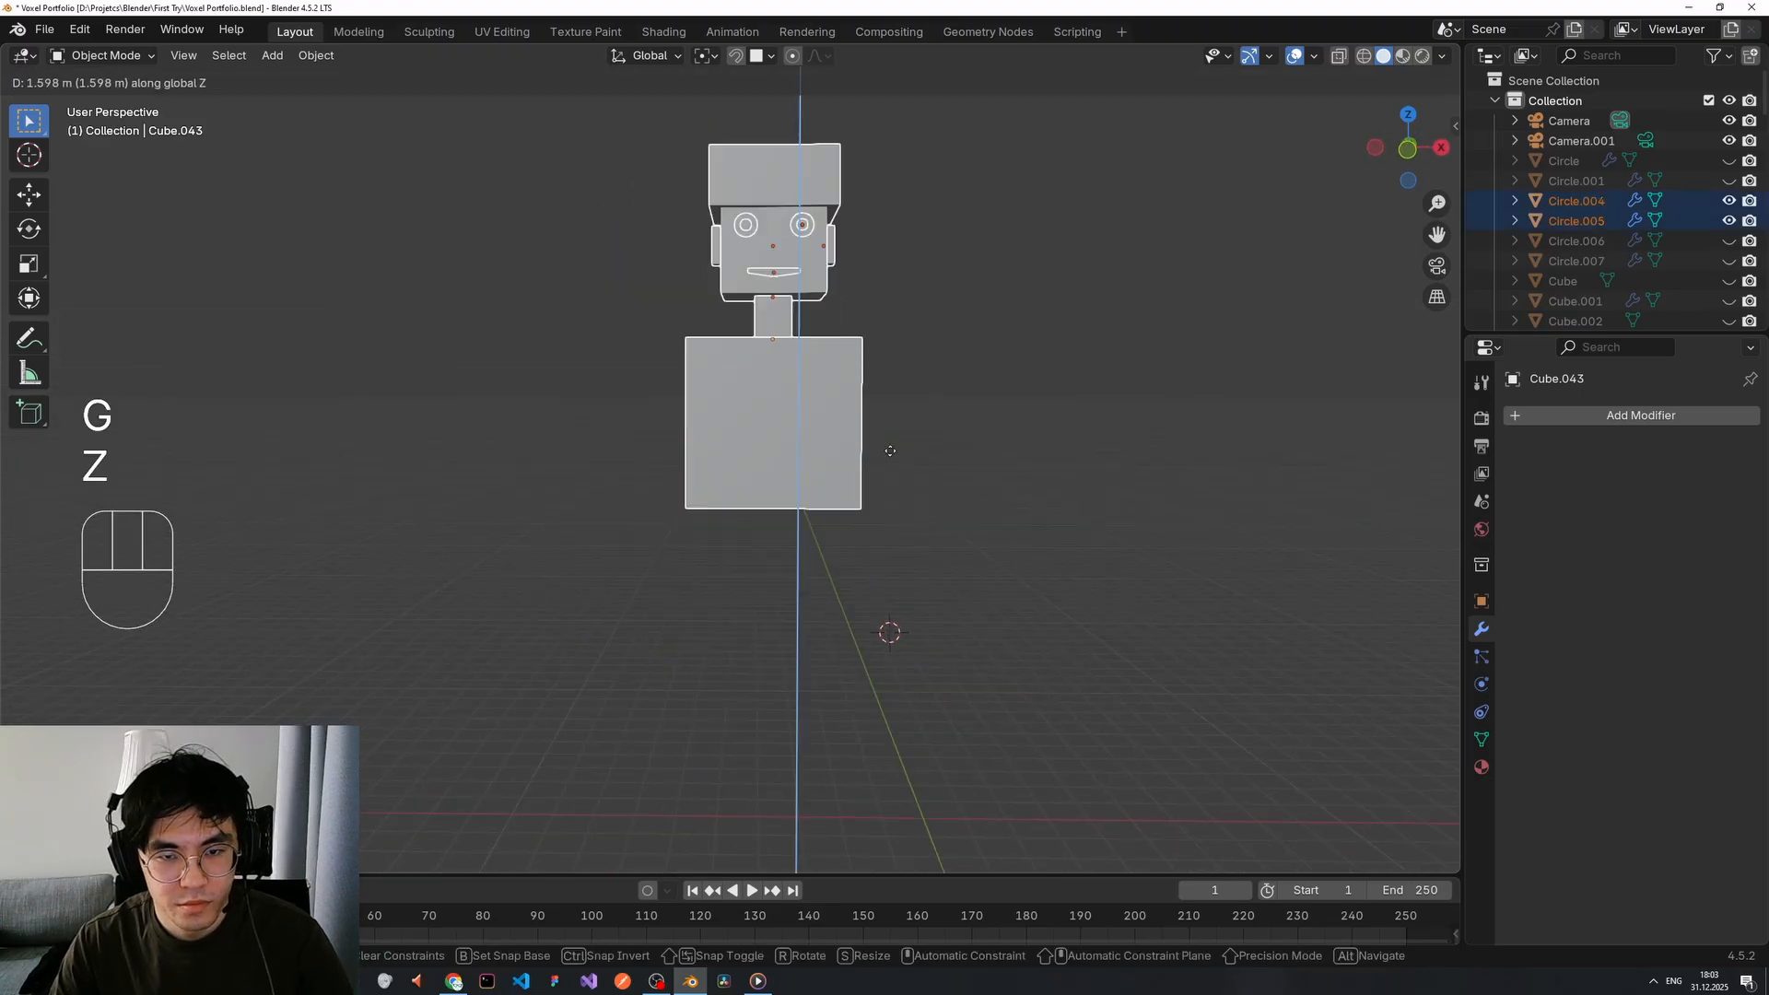
pyautogui.click(889, 451)
# Set the body block's origin to the 3D cursor.
pyautogui.moveTo(892, 460); pyautogui.dragTo(932, 440, button='middle')
pyautogui.click(815, 445)
pyautogui.moveTo(811, 442); pyautogui.dragTo(799, 468, button='middle')
pyautogui.rightClick(771, 413)
pyautogui.moveTo(771, 413)
pyautogui.click(887, 460)
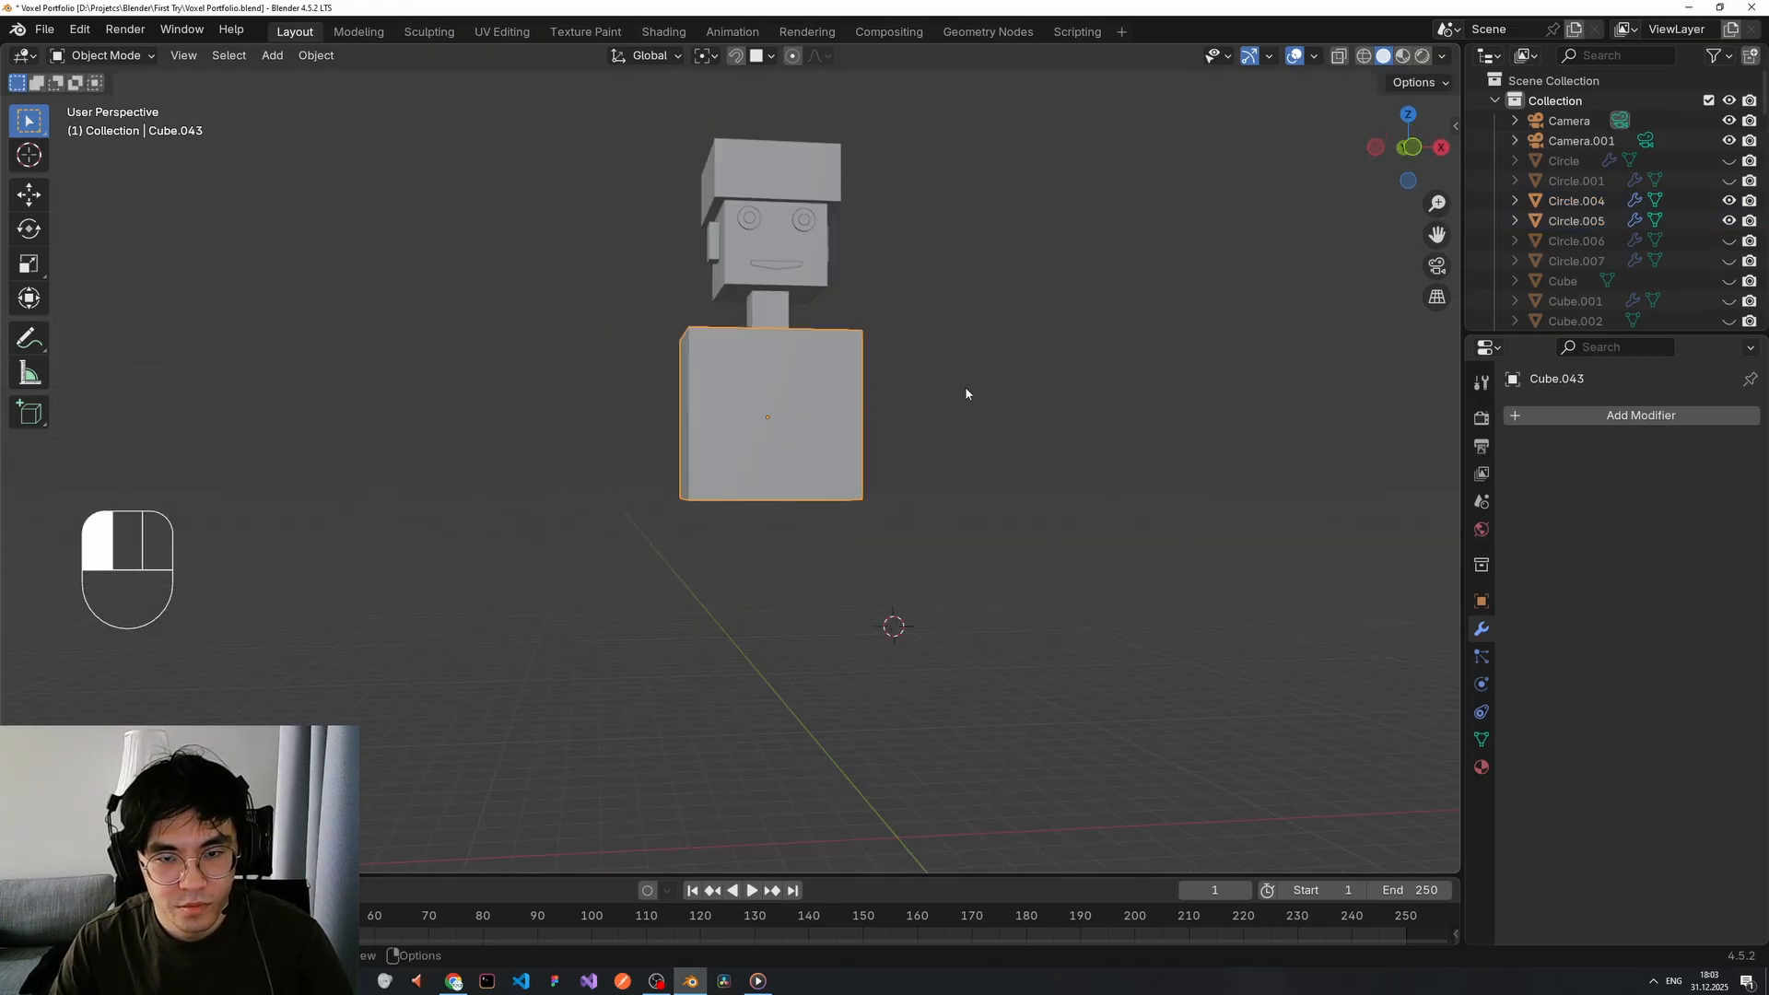
pyautogui.moveTo(965, 385); pyautogui.dragTo(837, 495, button='middle')
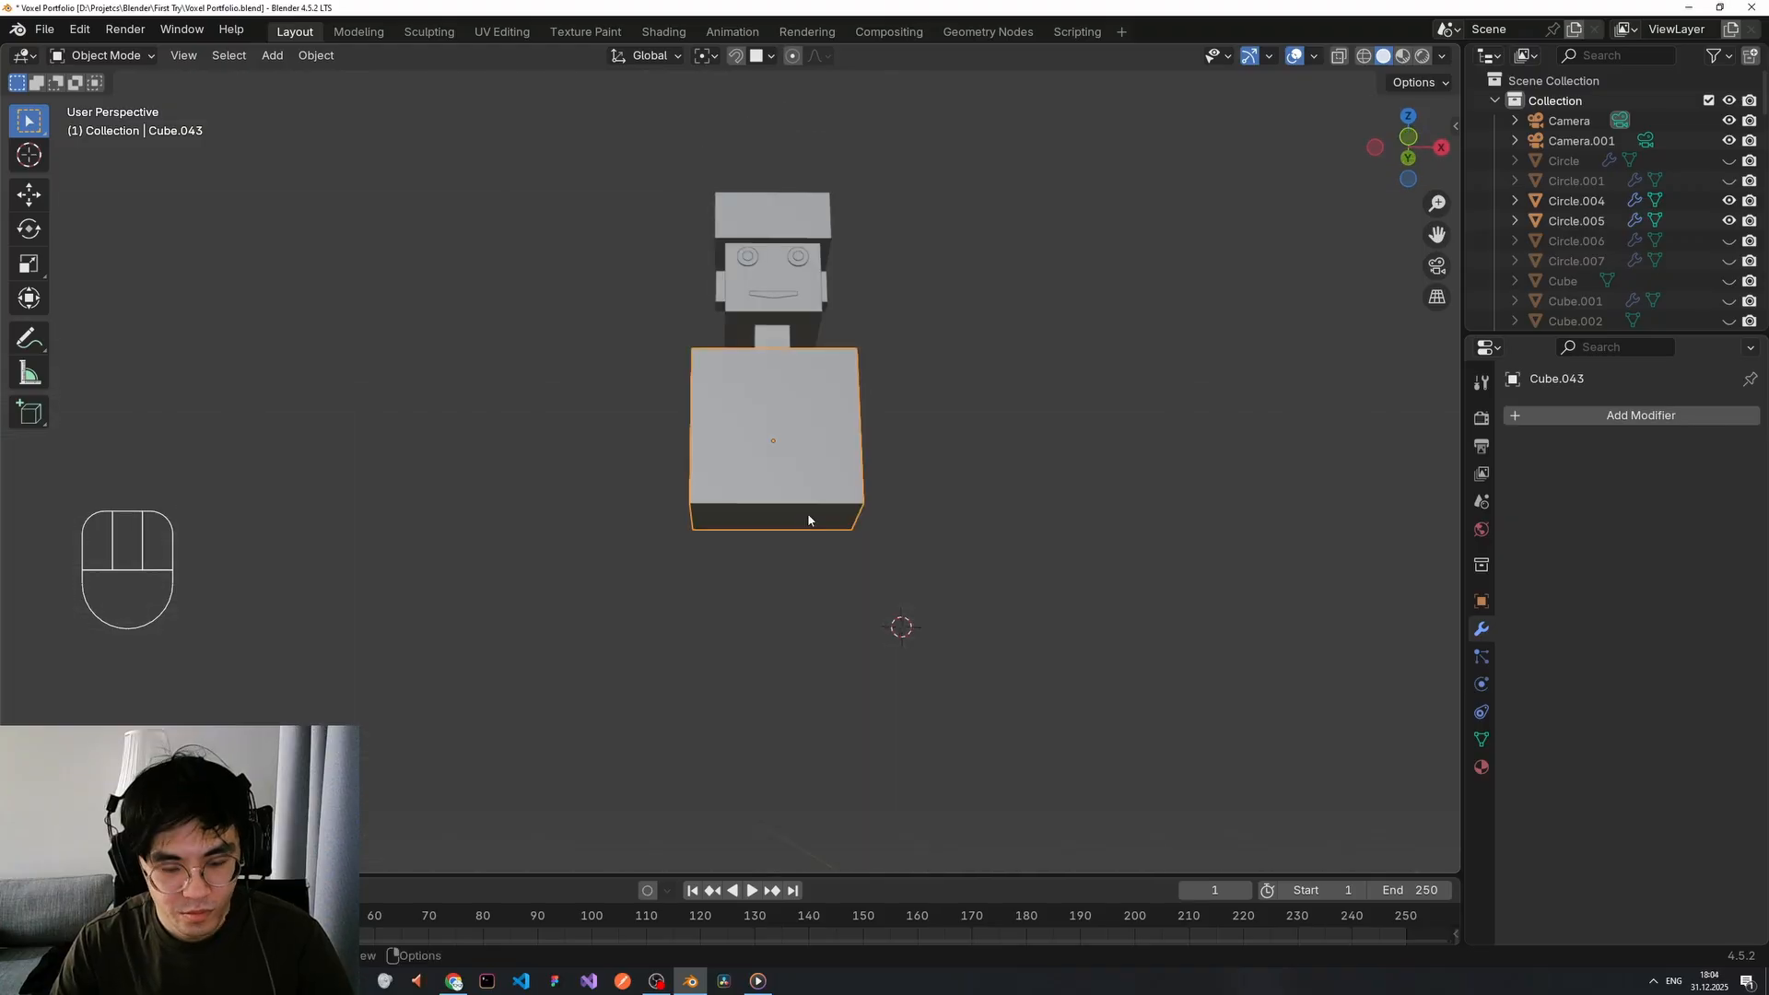
# Raise the body cube vertically along Z after trying a vertical resize.
pyautogui.press('s')
pyautogui.press('z')
pyautogui.rightClick(947, 477)
pyautogui.press('g')
pyautogui.press('z')
pyautogui.press('g')
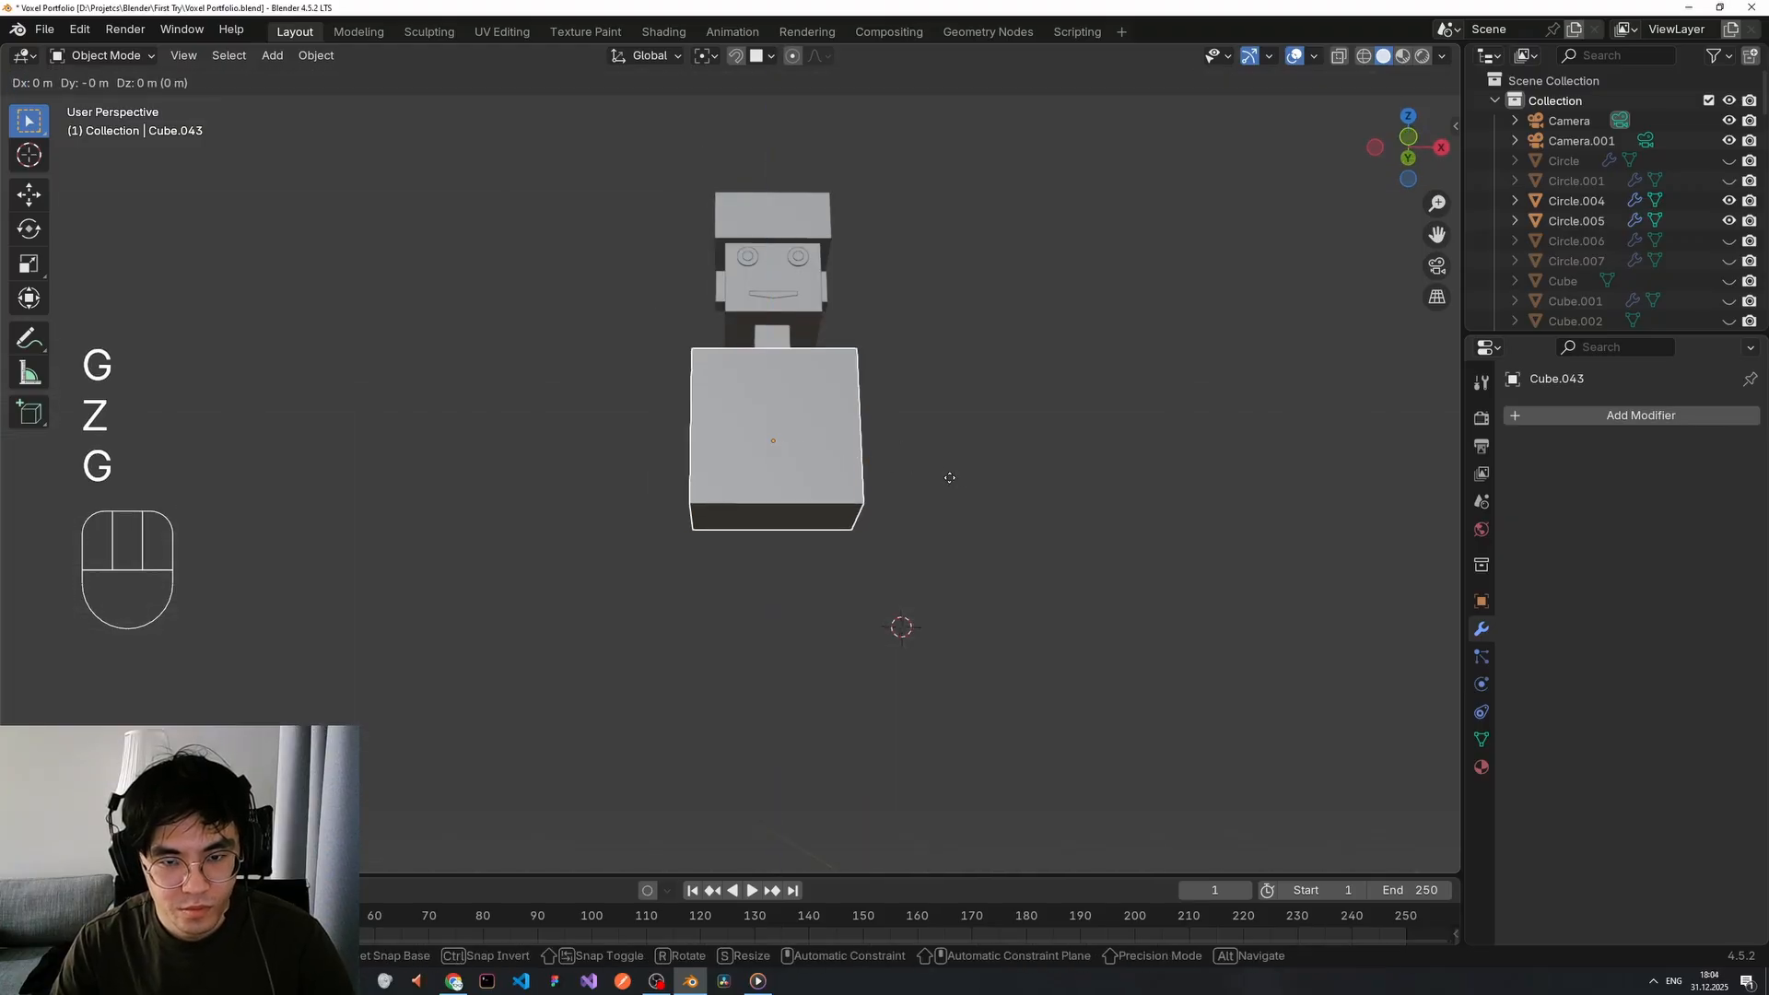
pyautogui.press('s')
pyautogui.press('z')
pyautogui.press('g')
pyautogui.press('z')
pyautogui.click(808, 439)
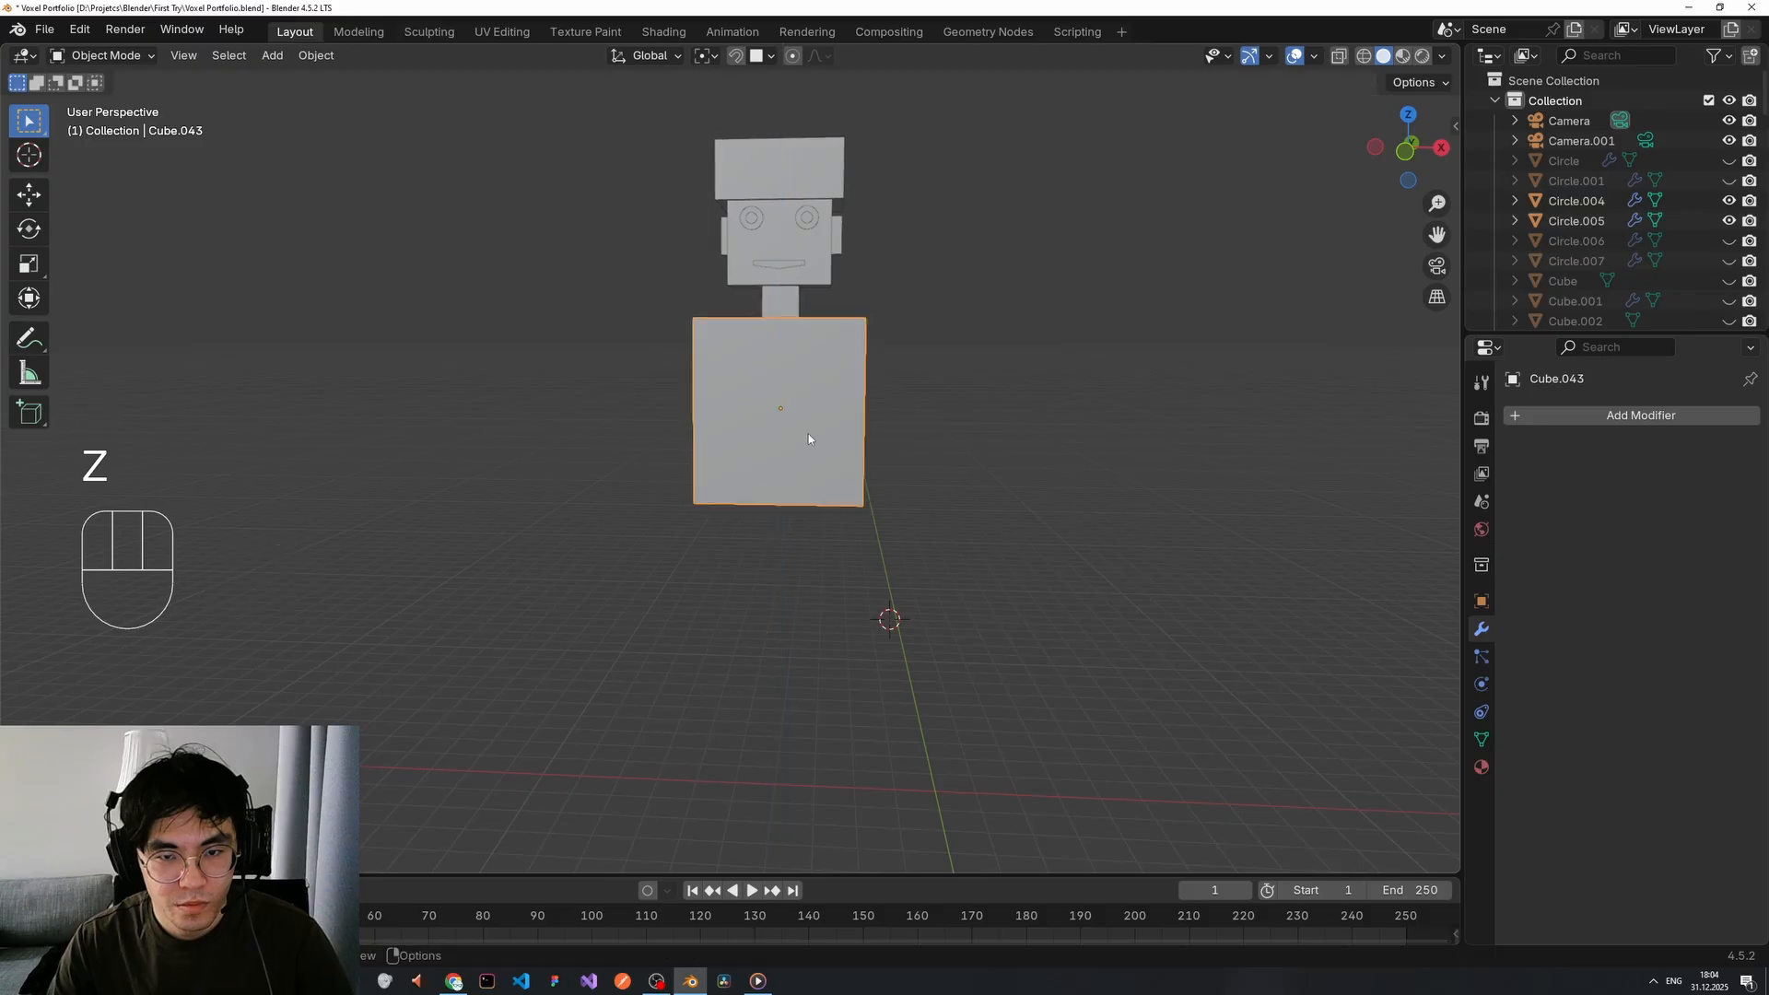
# Try a snapped move of the body cube, then cancel and undo the changes.
pyautogui.press('g')
pyautogui.press('f')
pyautogui.rightClick(810, 337)
pyautogui.moveTo(857, 348); pyautogui.dragTo(818, 500, button='middle')
pyautogui.hotkey('ctrl', 'z')
pyautogui.hotkey('ctrl', 'z')
pyautogui.hotkey('ctrl', 'z')
pyautogui.hotkey('ctrl', 'z')
pyautogui.moveTo(959, 424); pyautogui.dragTo(797, 508, button='middle')
# Separate the body's bottom face into its own piece and set its origin to geometry.
pyautogui.press('Tab')
pyautogui.press('p')
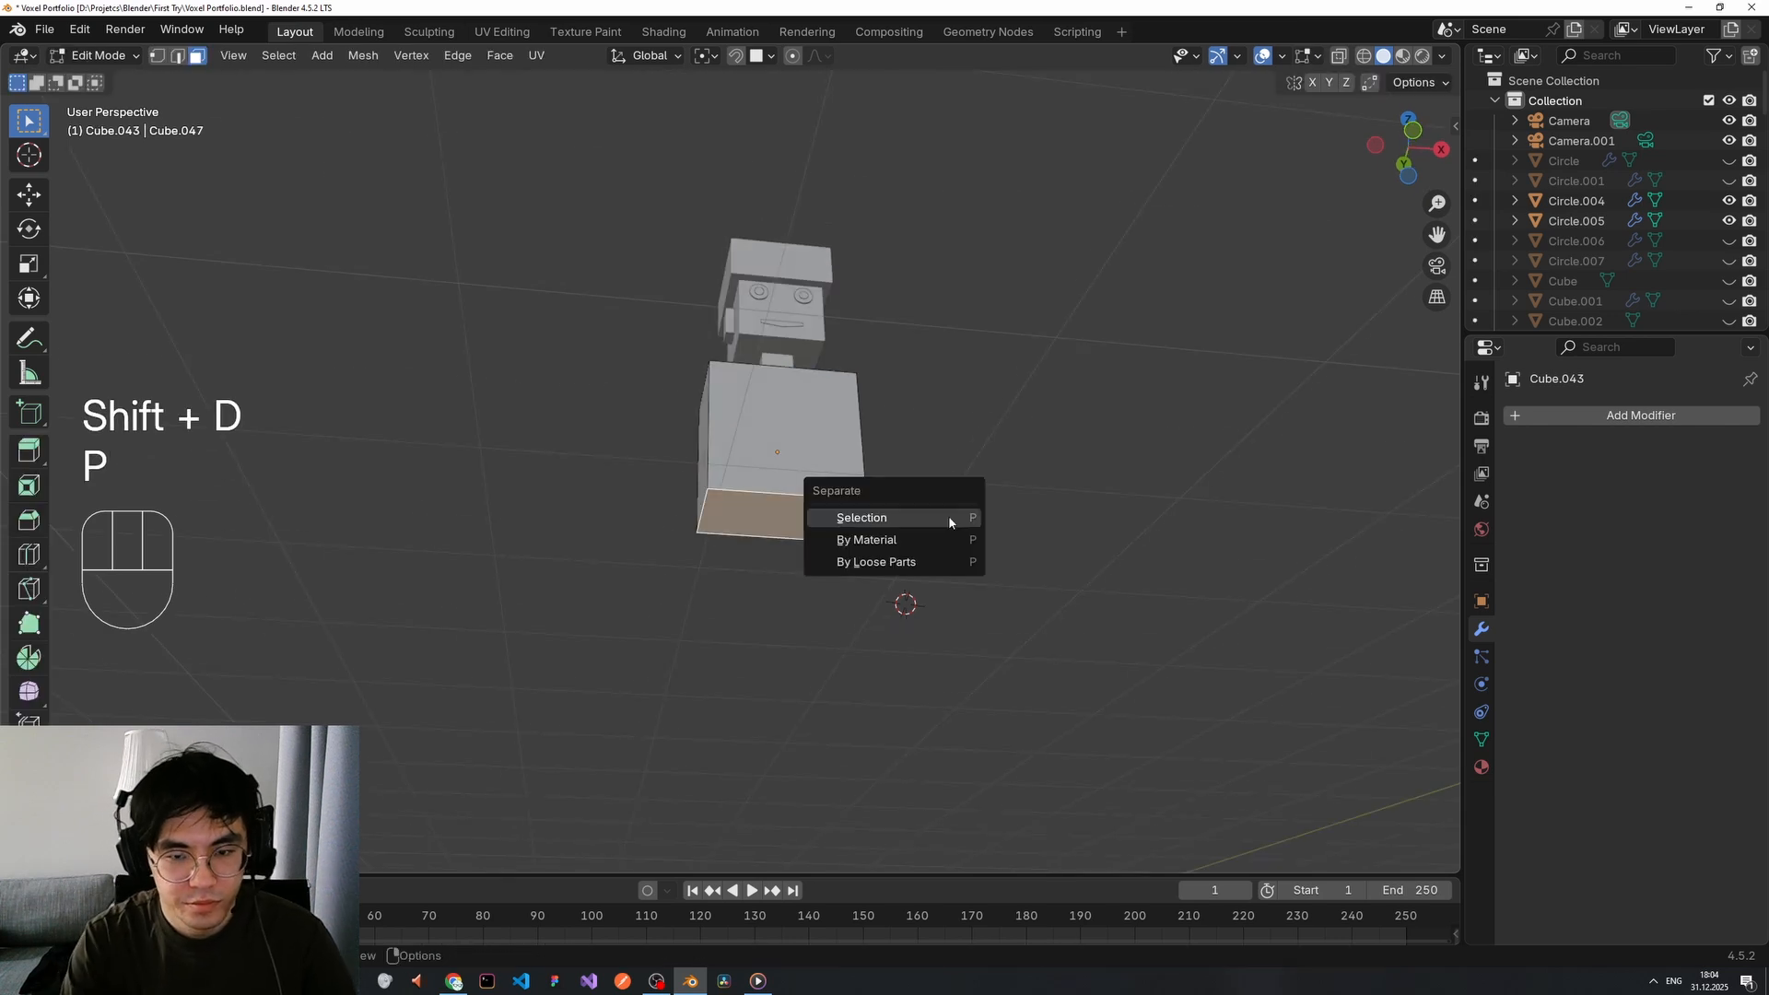
pyautogui.click(948, 515)
pyautogui.press('Tab')
pyautogui.rightClick(858, 533)
pyautogui.moveTo(859, 532)
pyautogui.click(948, 541)
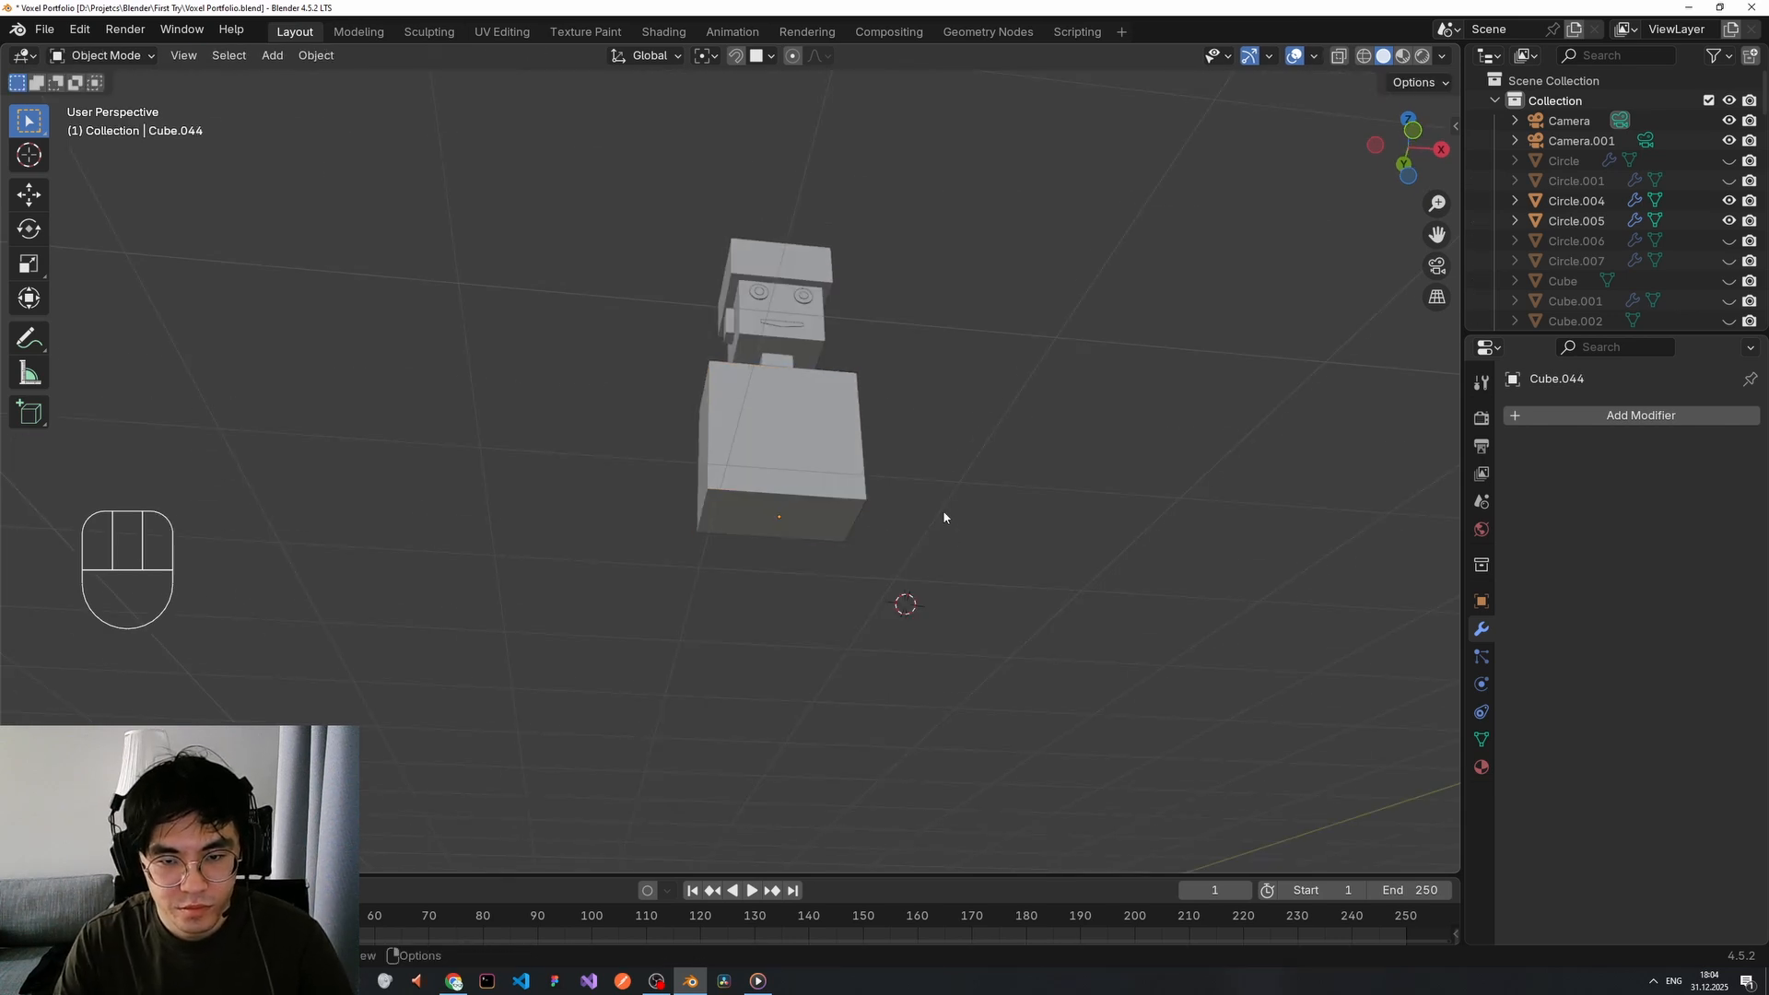
# Extrude the separated bottom face downward into a lower hip block.
pyautogui.click(836, 509)
pyautogui.moveTo(836, 510); pyautogui.dragTo(817, 538, button='middle')
pyautogui.press('Tab')
pyautogui.press('e')
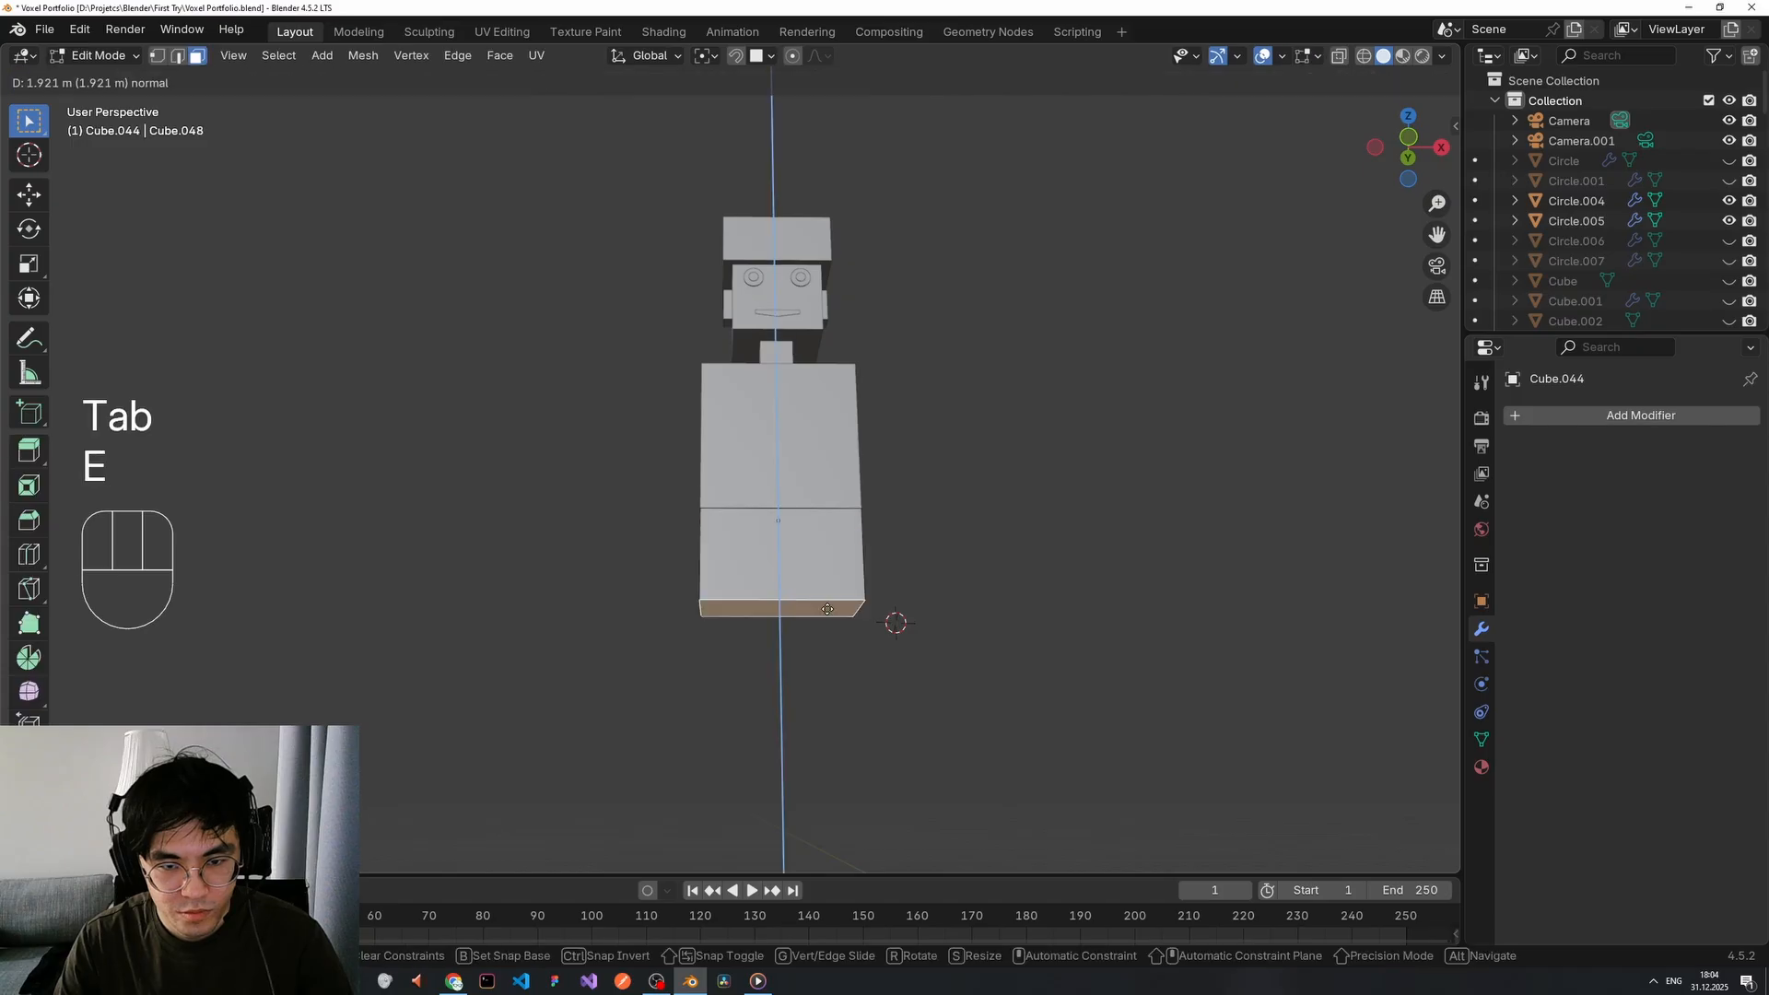
pyautogui.click(828, 568)
pyautogui.moveTo(907, 534); pyautogui.dragTo(849, 525, button='middle')
pyautogui.press('Tab')
# Place the 3D cursor at the torso's side and add a new cube there.
pyautogui.click(840, 470)
pyautogui.scroll(3, 912, 397)
pyautogui.keyDown('shift'); pyautogui.moveTo(952, 366); pyautogui.dragTo(947, 471, button='middle'); pyautogui.keyUp('shift')
pyautogui.moveTo(930, 481); pyautogui.dragTo(783, 484, button='middle')
pyautogui.keyDown('shift'); pyautogui.moveTo(976, 481); pyautogui.dragTo(925, 463, button='middle'); pyautogui.keyUp('shift')
pyautogui.keyDown('shift'); pyautogui.rightClick(765, 429); pyautogui.keyUp('shift')
pyautogui.hotkey('shift', 'a')
pyautogui.click(832, 461)
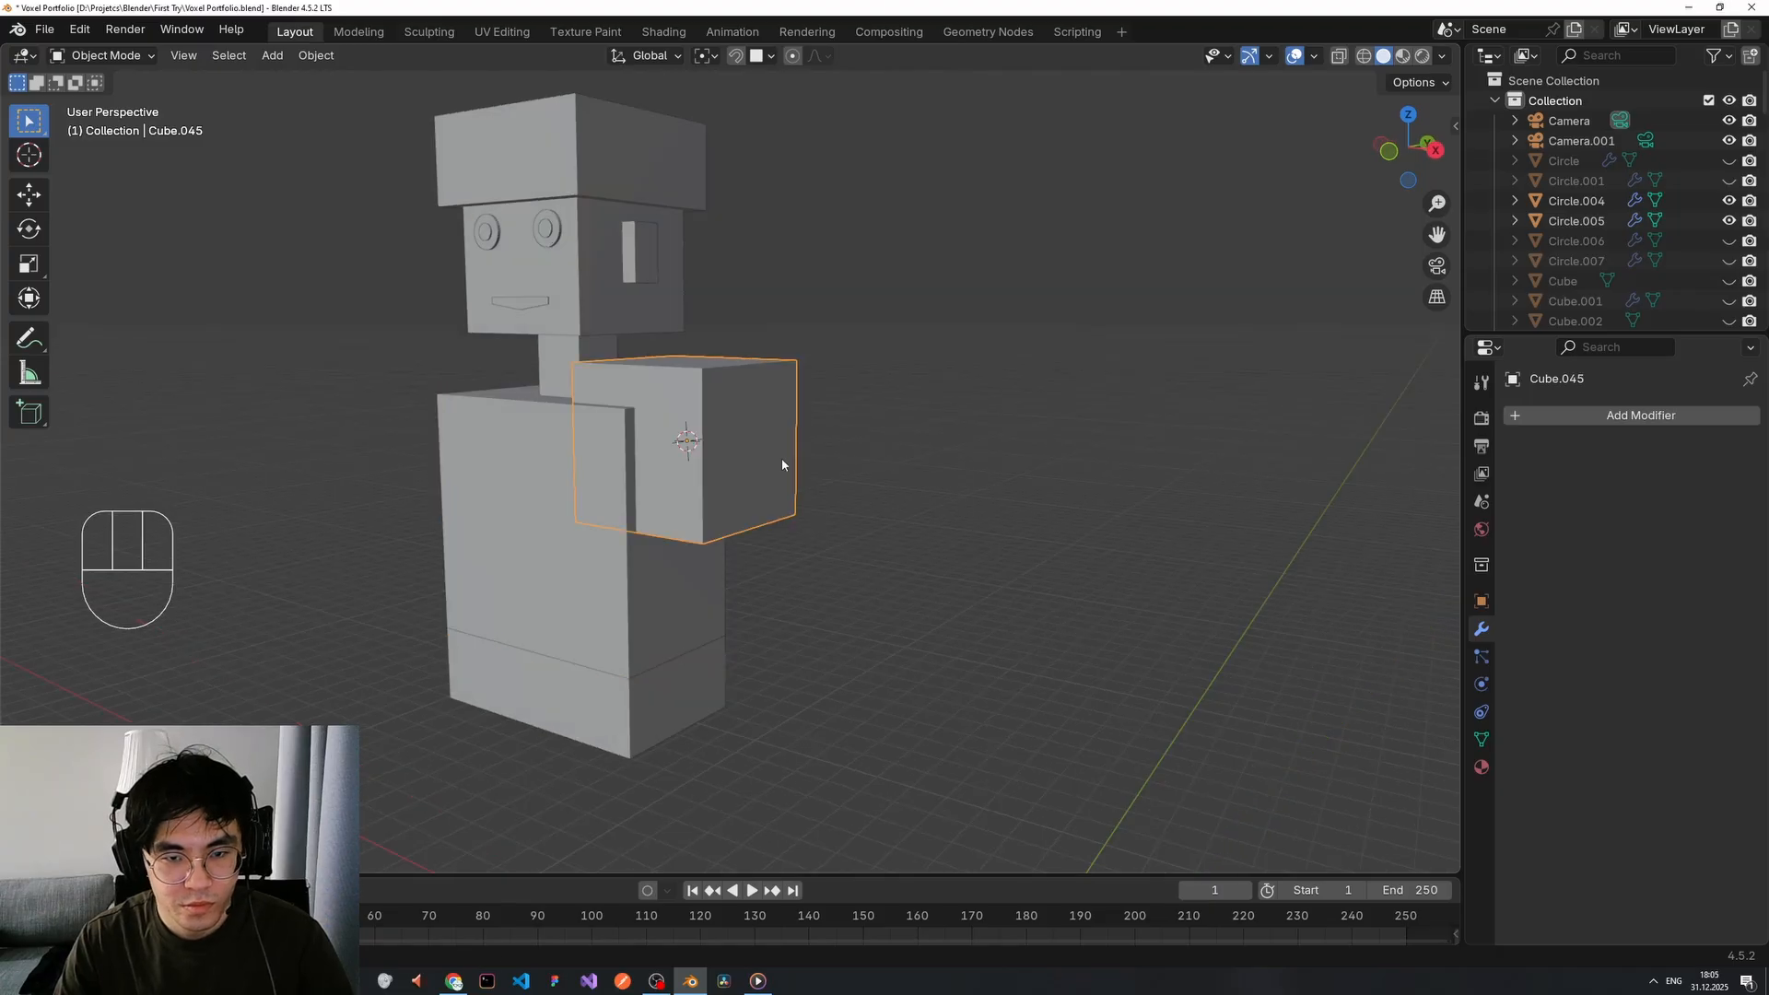
# Shrink the new cube, lower it along Z and move it outward along X.
pyautogui.press('s')
pyautogui.click(776, 435)
pyautogui.press('g')
pyautogui.press('z')
pyautogui.press('z')
pyautogui.click(776, 470)
pyautogui.press('g')
pyautogui.press('x')
pyautogui.click(804, 460)
pyautogui.moveTo(804, 457); pyautogui.dragTo(859, 445, button='middle')
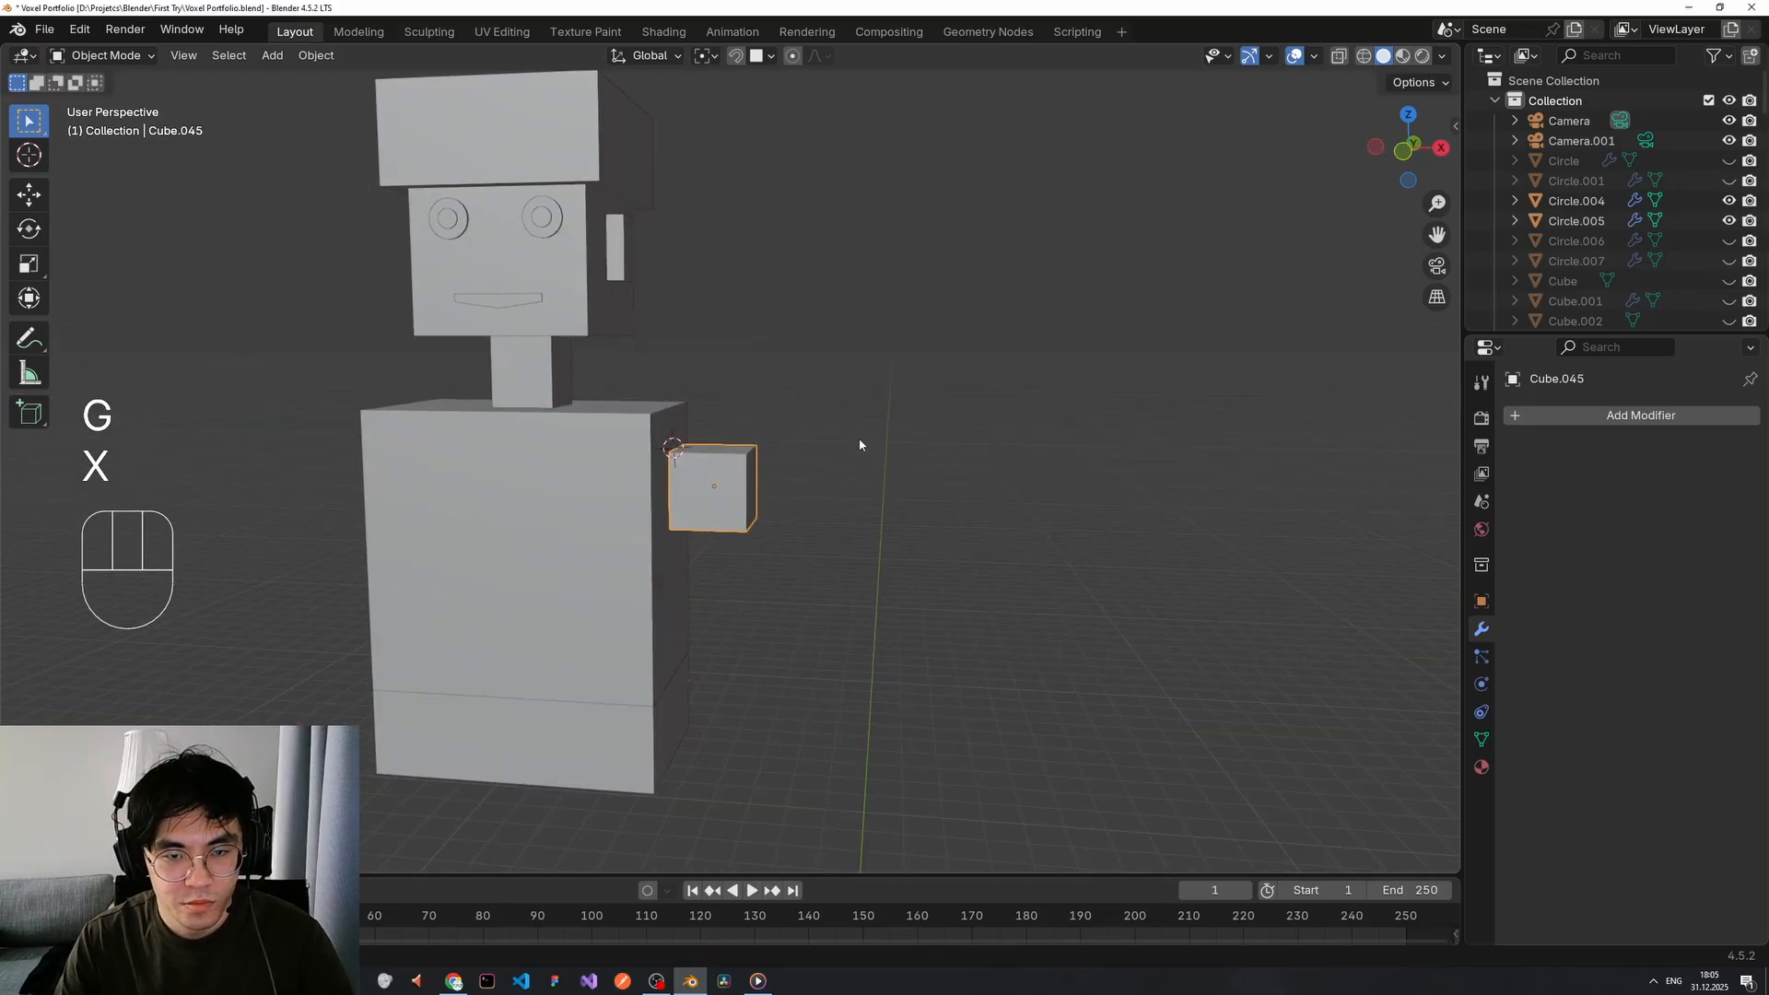
# Turn on snapping and move the shoulder cube freely into its new position.
pyautogui.click(872, 452)
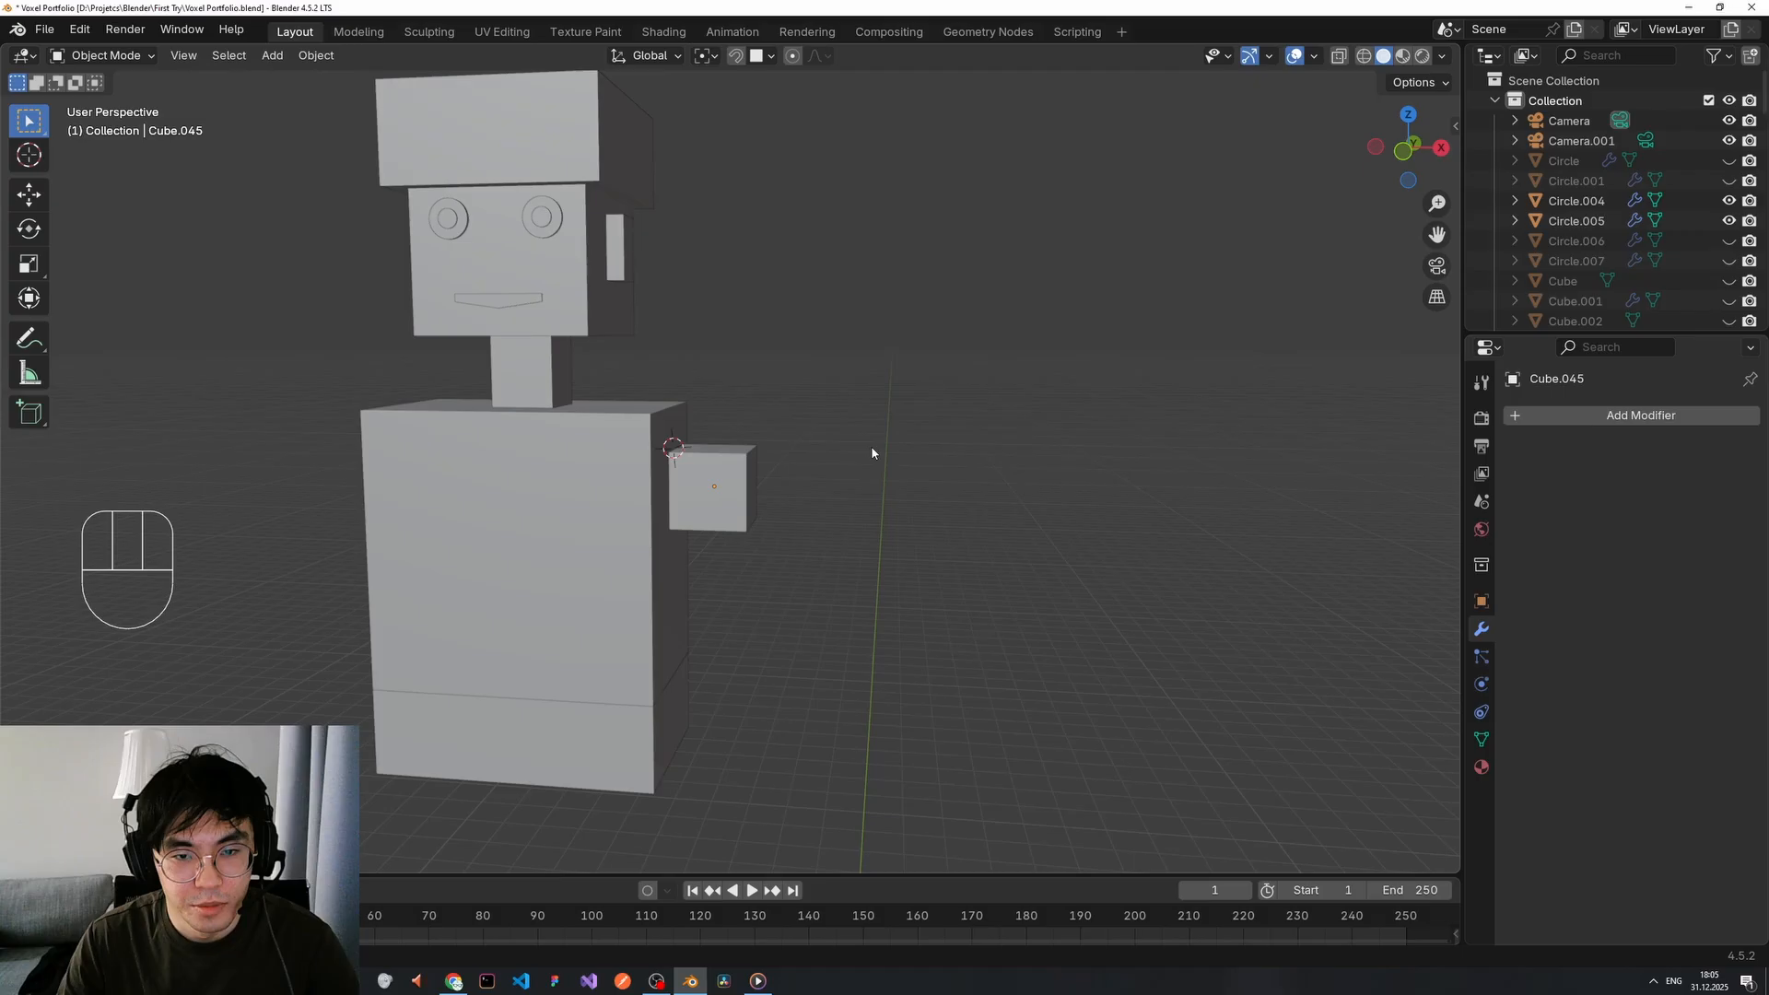
pyautogui.click(736, 58)
pyautogui.click(768, 57)
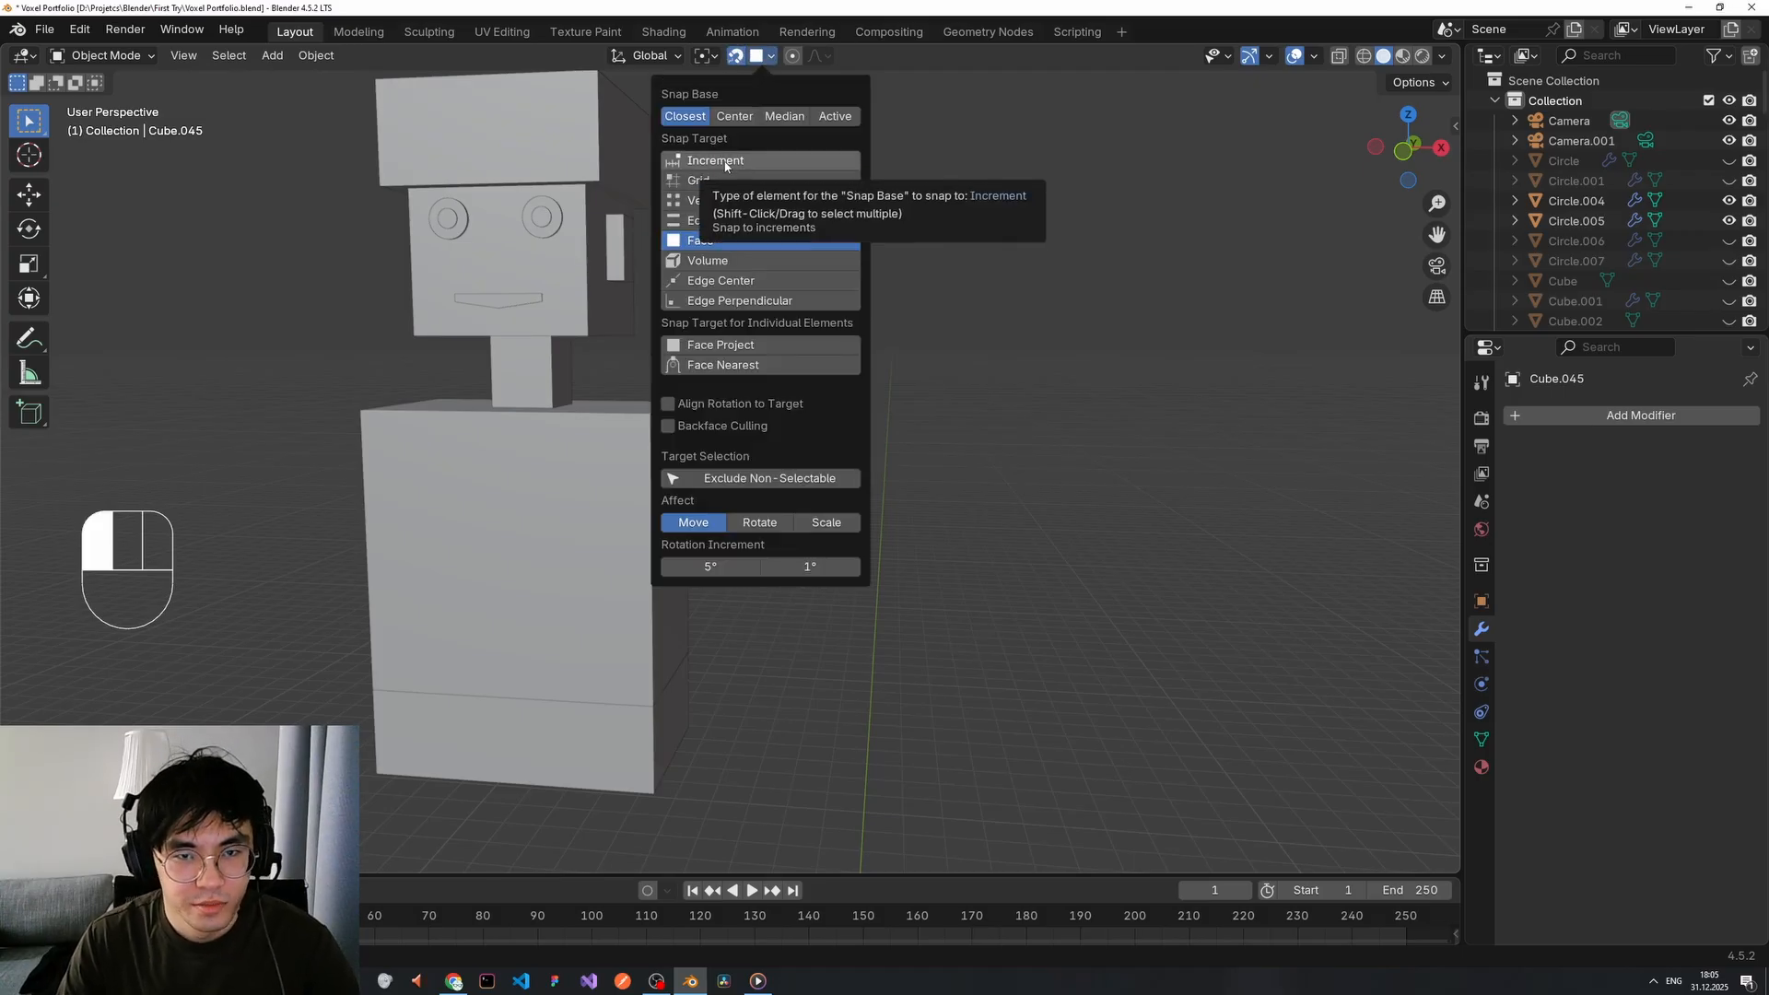
pyautogui.click(723, 241)
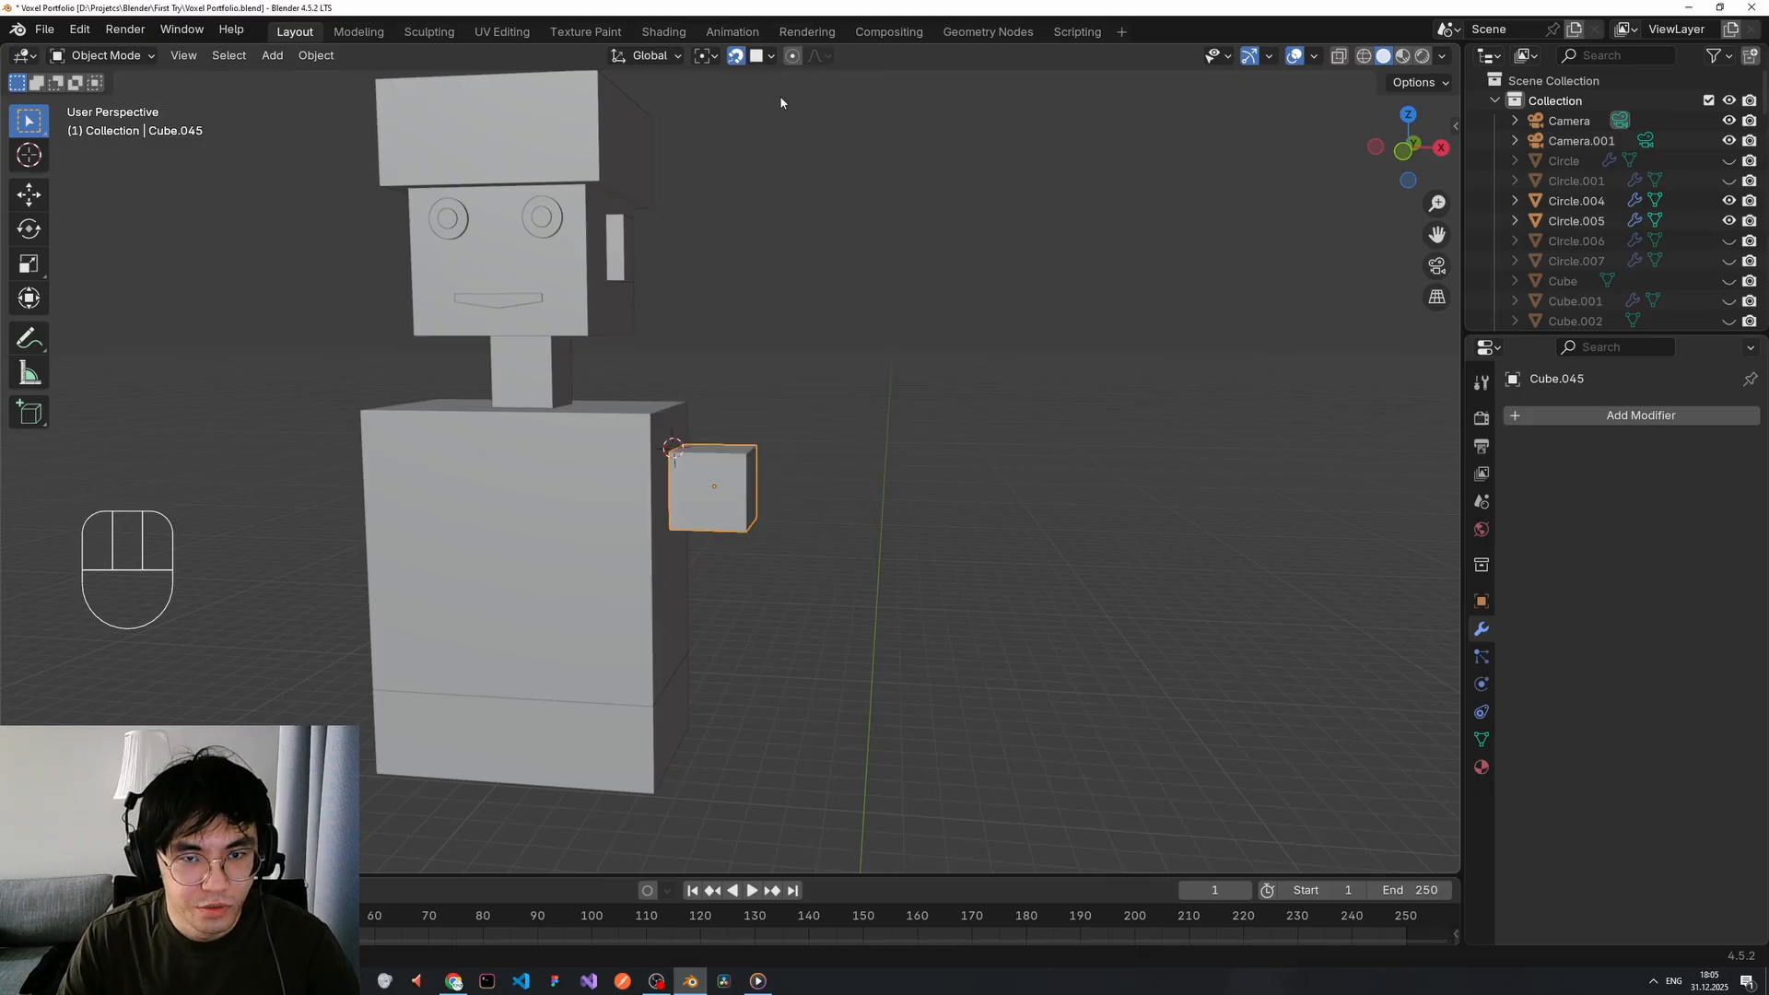
pyautogui.press('g')
pyautogui.press('z')
pyautogui.press('z')
pyautogui.press('g')
pyautogui.press('x')
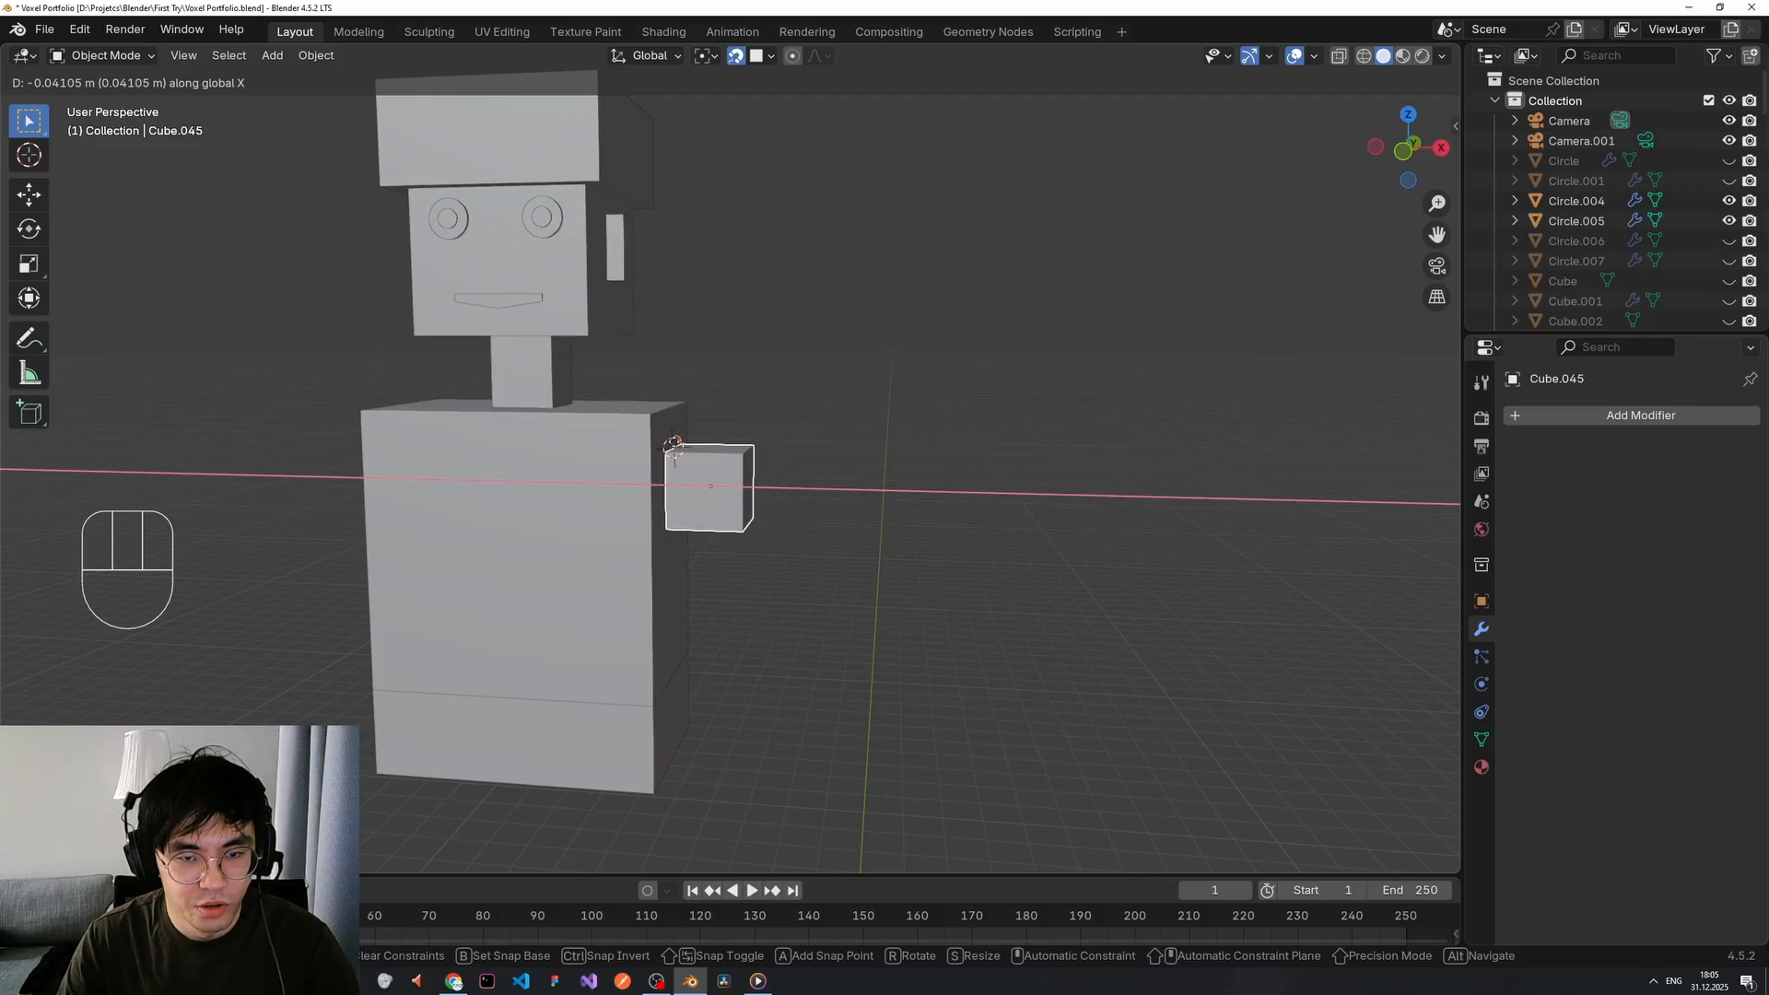
pyautogui.press('Escape')
pyautogui.moveTo(673, 446); pyautogui.dragTo(829, 461, button='middle')
pyautogui.press('g')
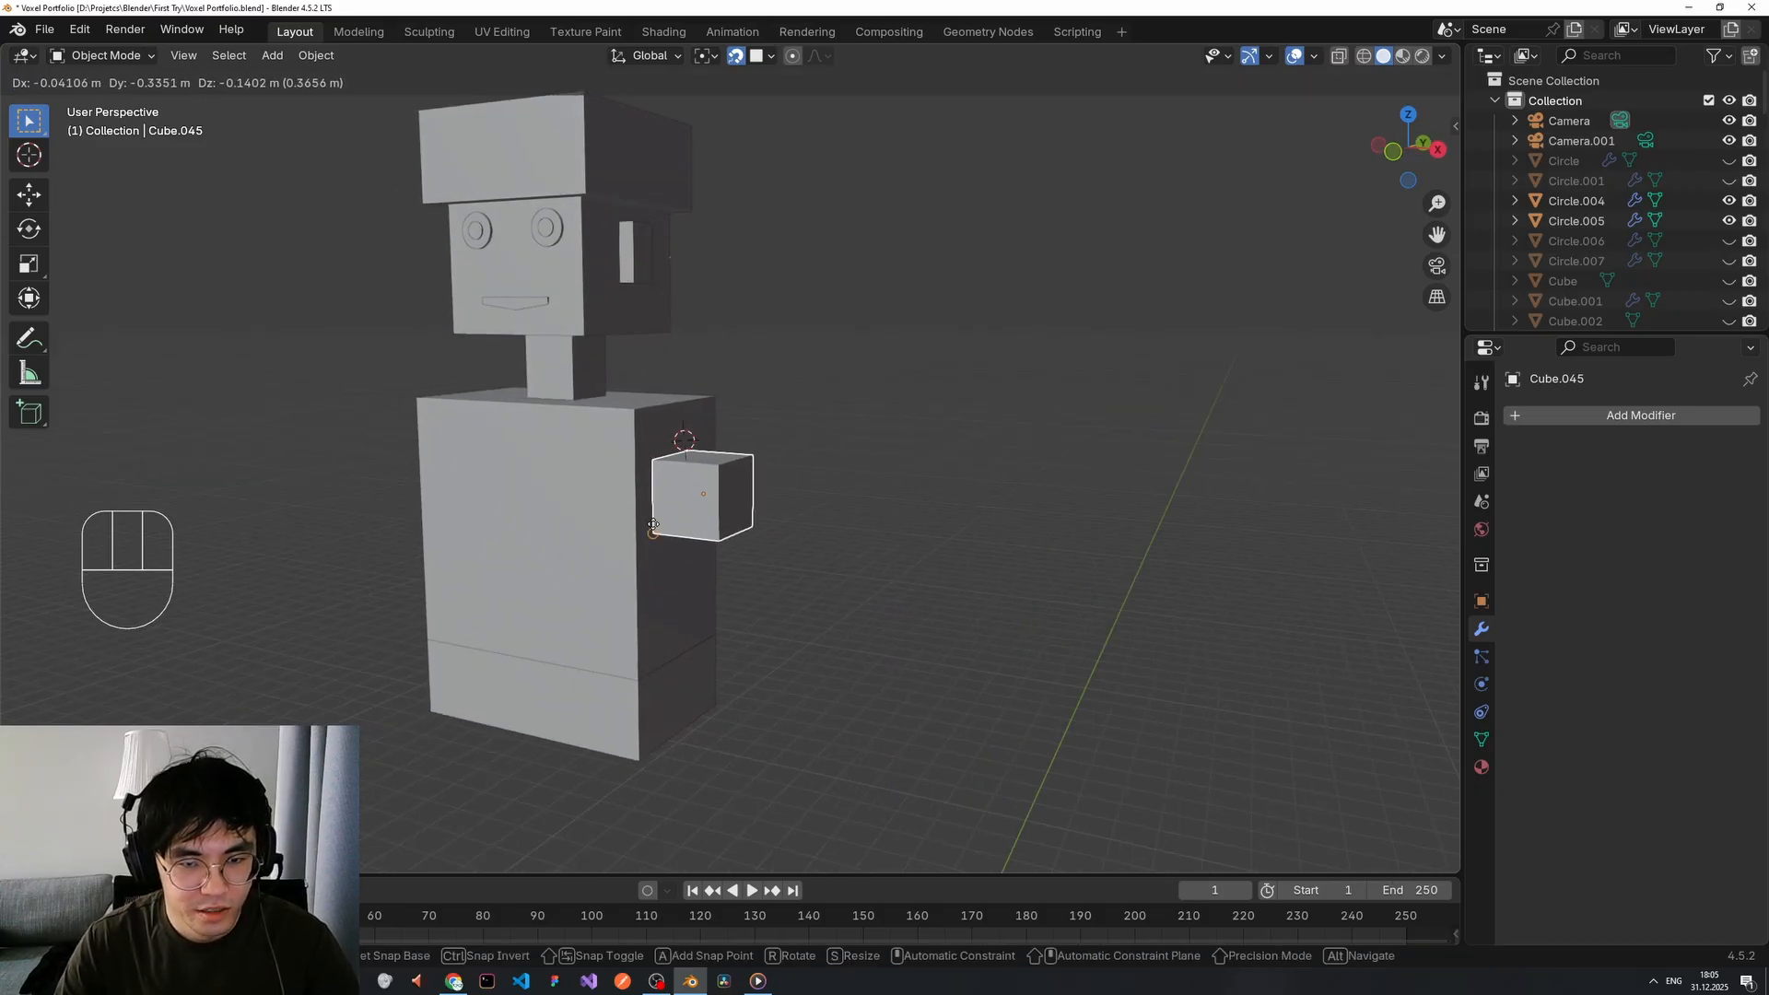
pyautogui.click(654, 426)
# Try a snapped move of the cube against the body, then cancel and turn snapping off.
pyautogui.scroll(5, 839, 435)
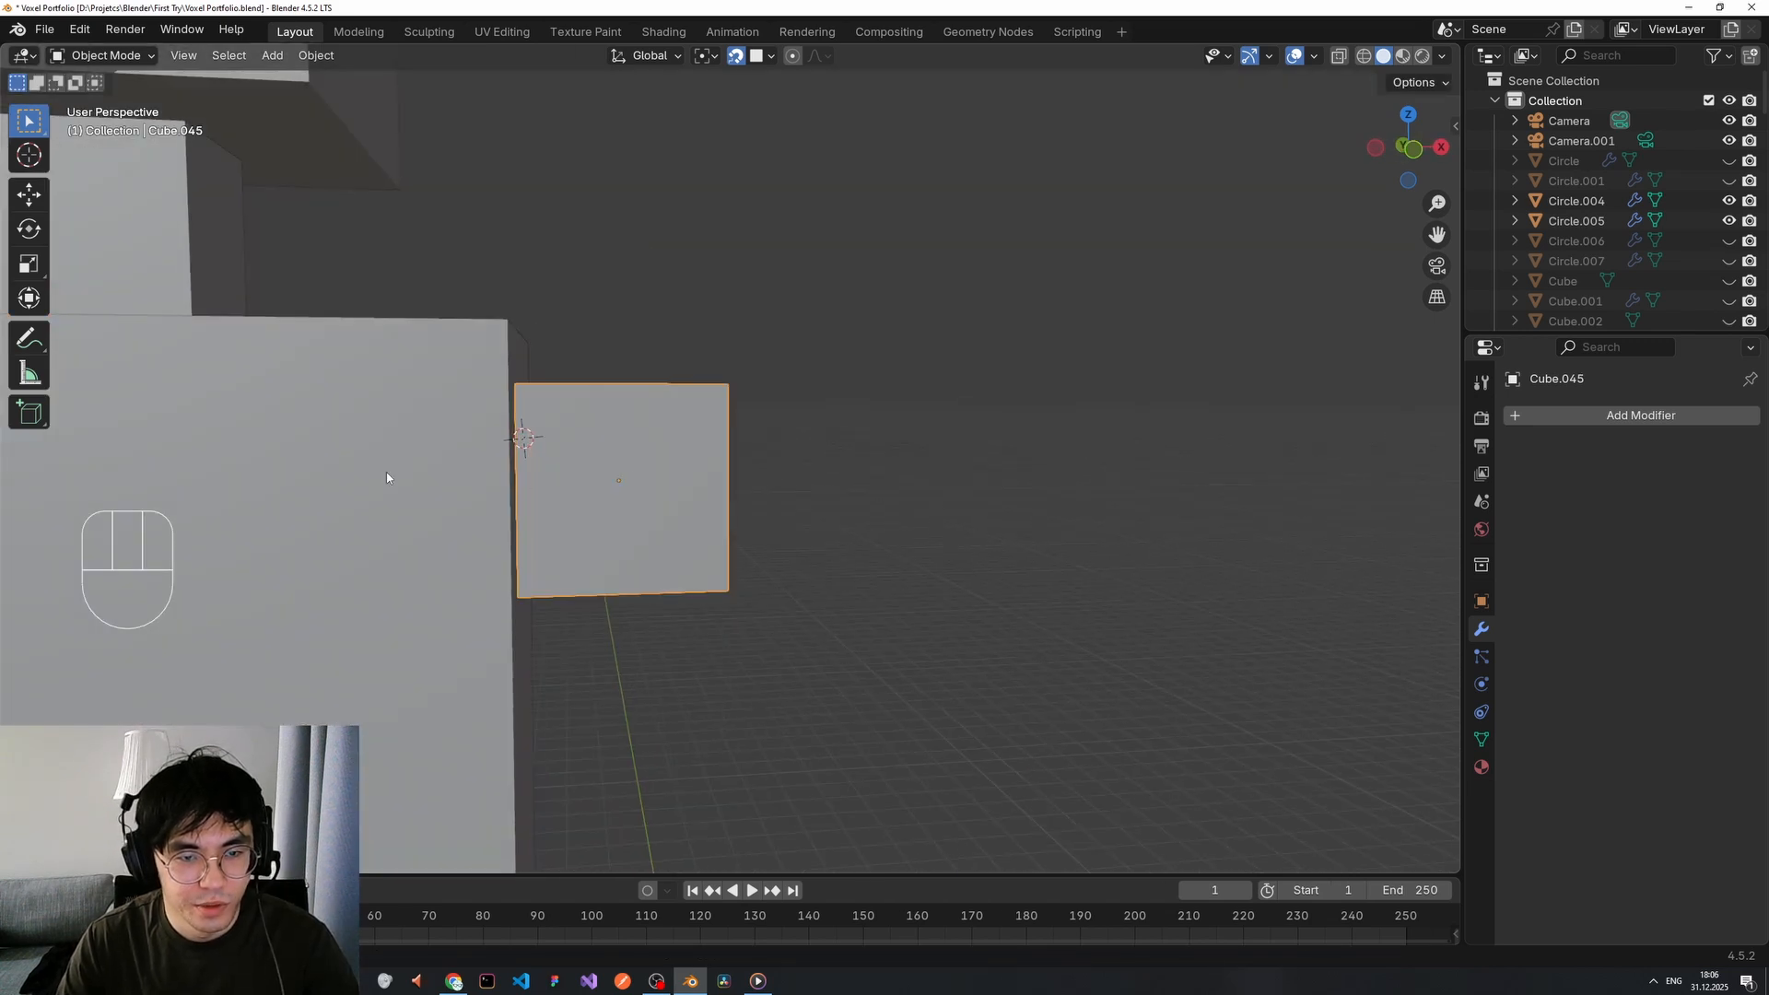
pyautogui.moveTo(682, 470); pyautogui.dragTo(721, 483, button='middle')
pyautogui.click(736, 57)
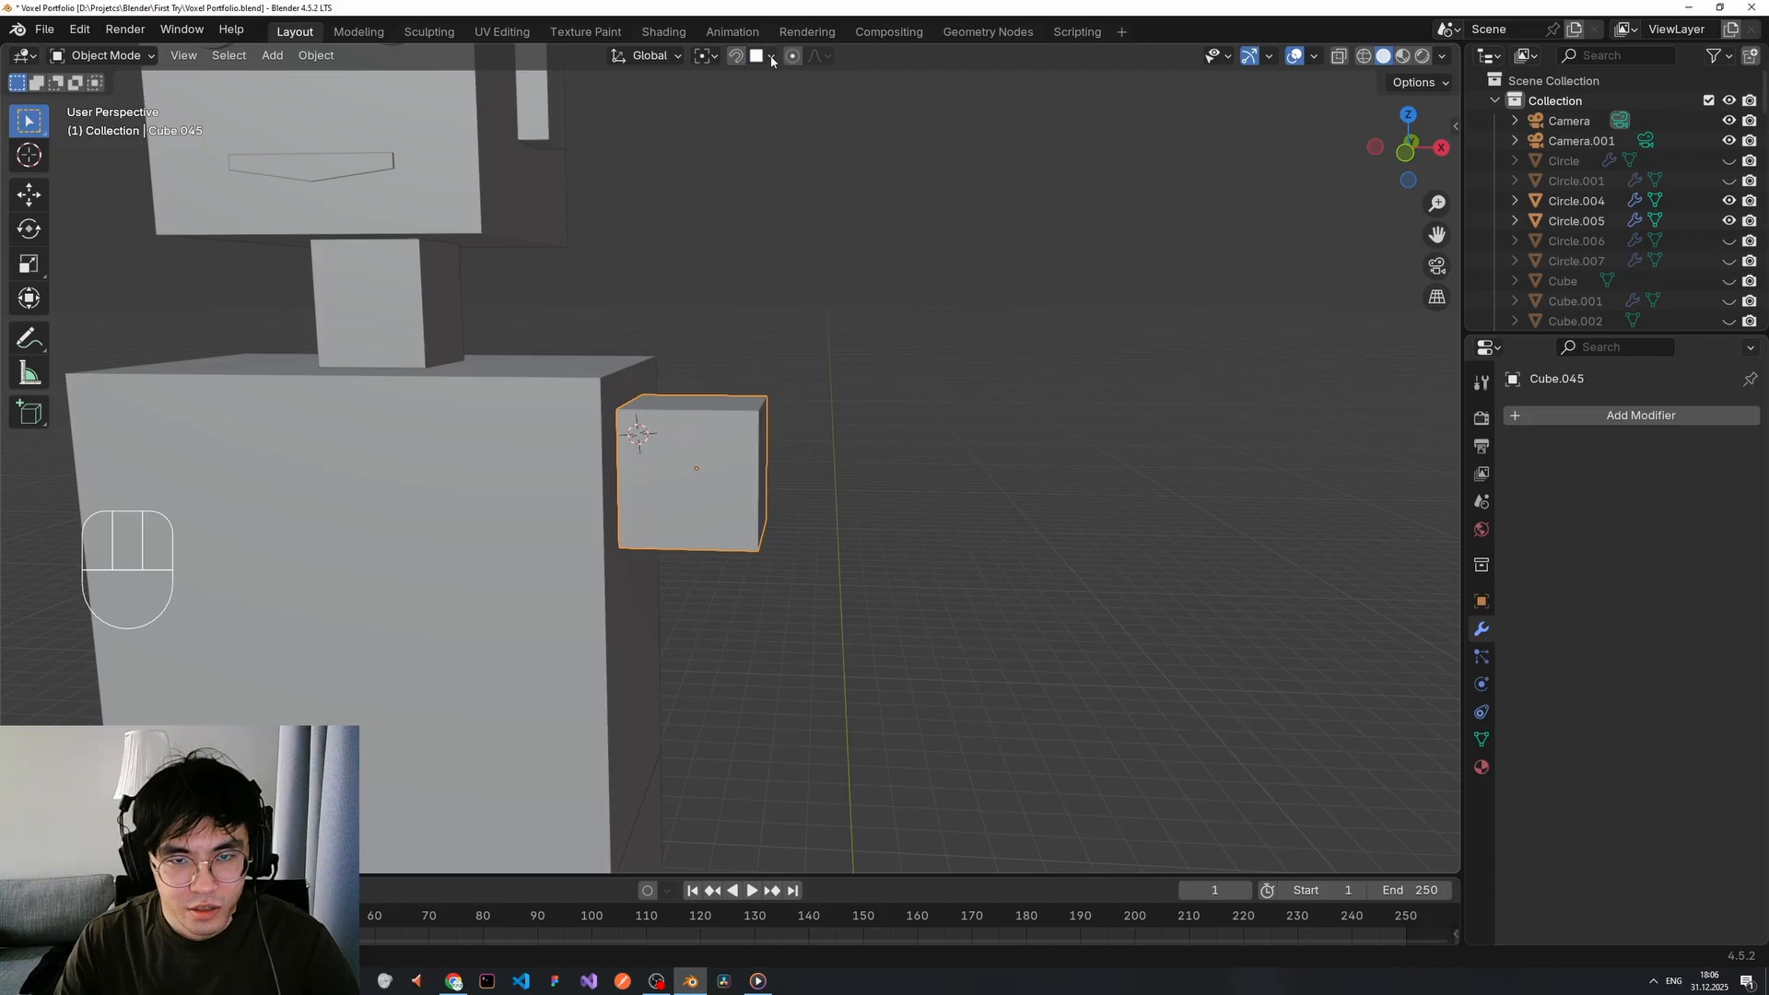
pyautogui.click(773, 60)
pyautogui.press('g')
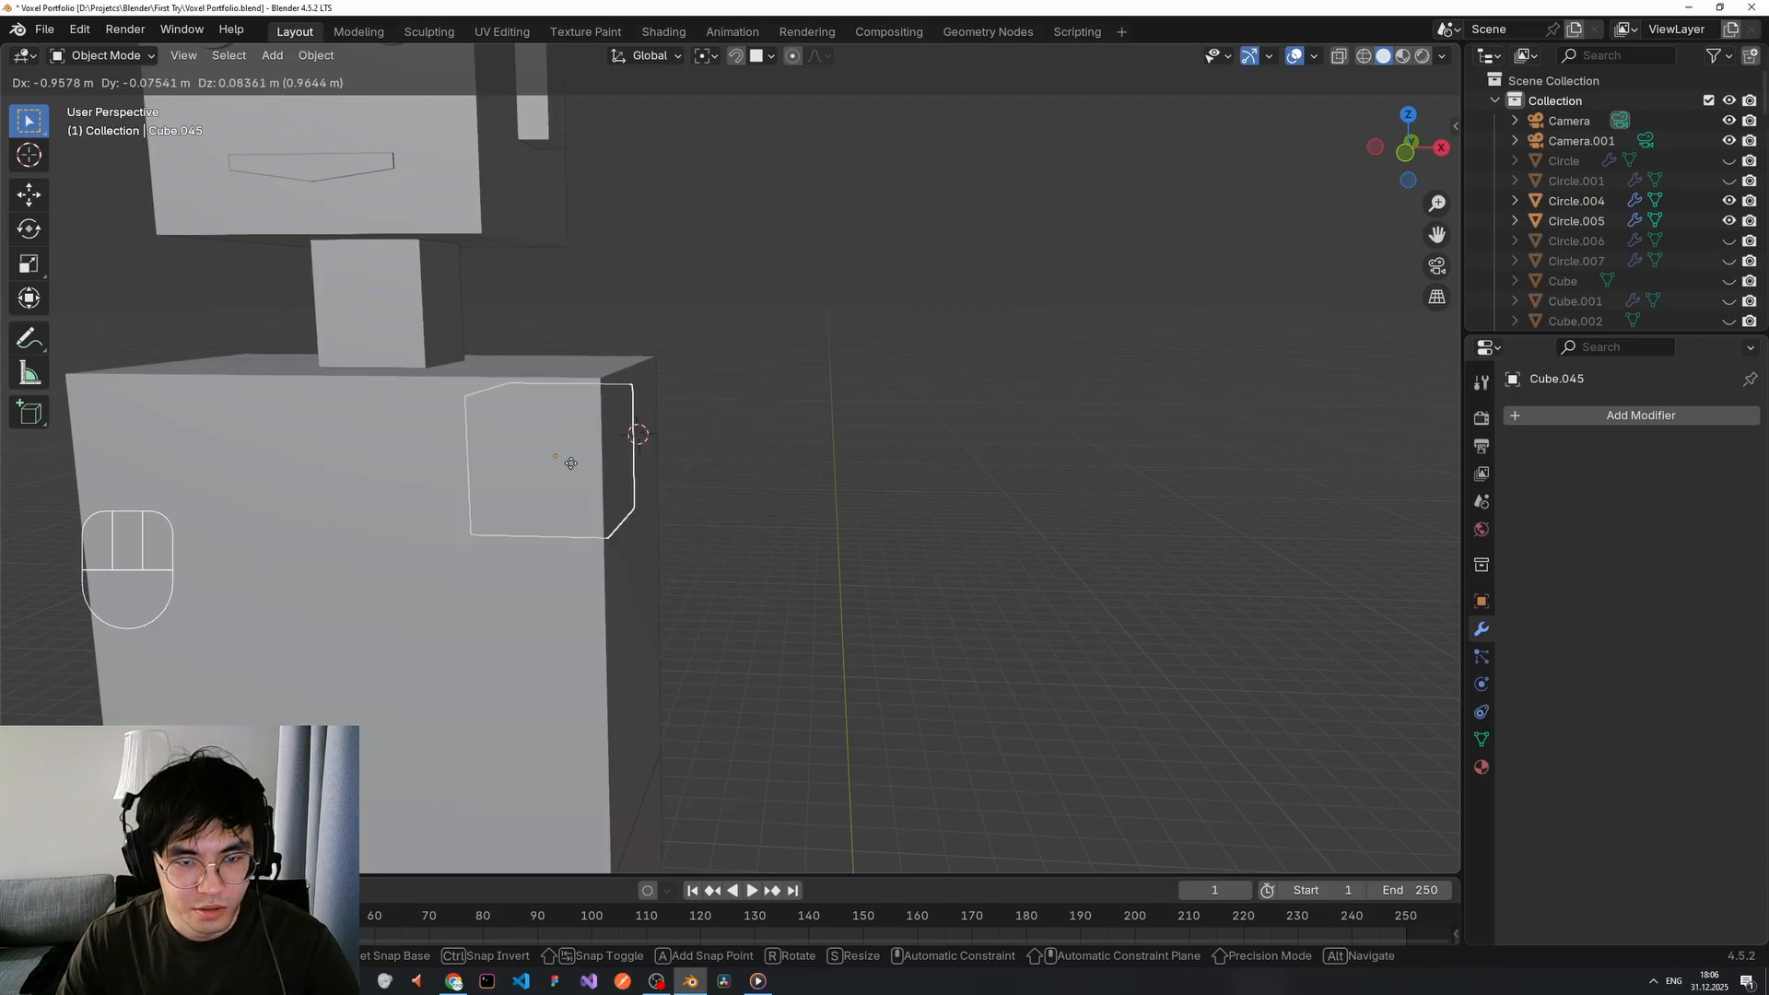
pyautogui.press('Escape')
pyautogui.click(736, 55)
pyautogui.click(738, 60)
pyautogui.scroll(-2, 779, 276)
pyautogui.click(798, 386)
# Move the 3D cursor aside, reselect the shoulder cube, and try resizing and moving it along X, cancelling both.
pyautogui.moveTo(837, 414); pyautogui.dragTo(798, 374, button='middle')
pyautogui.keyDown('shift'); pyautogui.rightClick(824, 437); pyautogui.keyUp('shift')
pyautogui.moveTo(710, 519); pyautogui.dragTo(728, 493, button='middle')
pyautogui.click(710, 484)
pyautogui.moveTo(834, 395); pyautogui.dragTo(869, 436, button='middle')
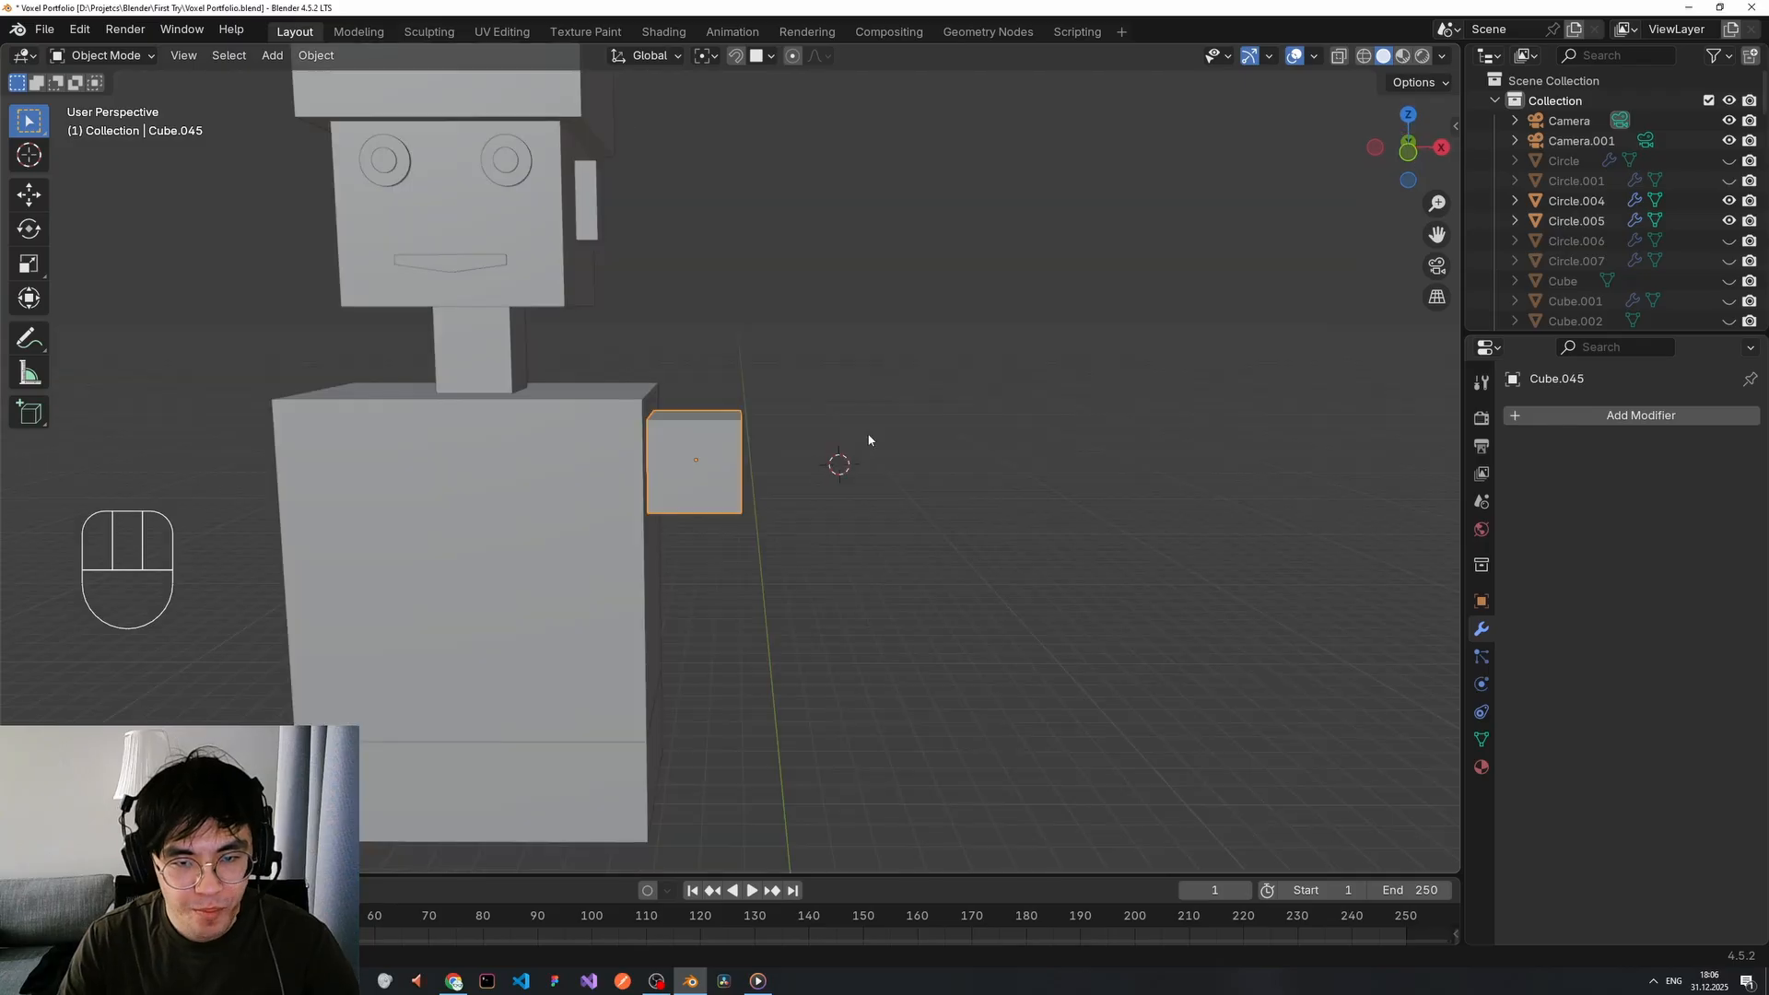
pyautogui.press('s')
pyautogui.press('z')
pyautogui.press('x')
pyautogui.rightClick(832, 431)
pyautogui.press('g')
pyautogui.press('x')
pyautogui.rightClick(860, 431)
# Narrow the shoulder cube along X and snap it against the torso.
pyautogui.press('s')
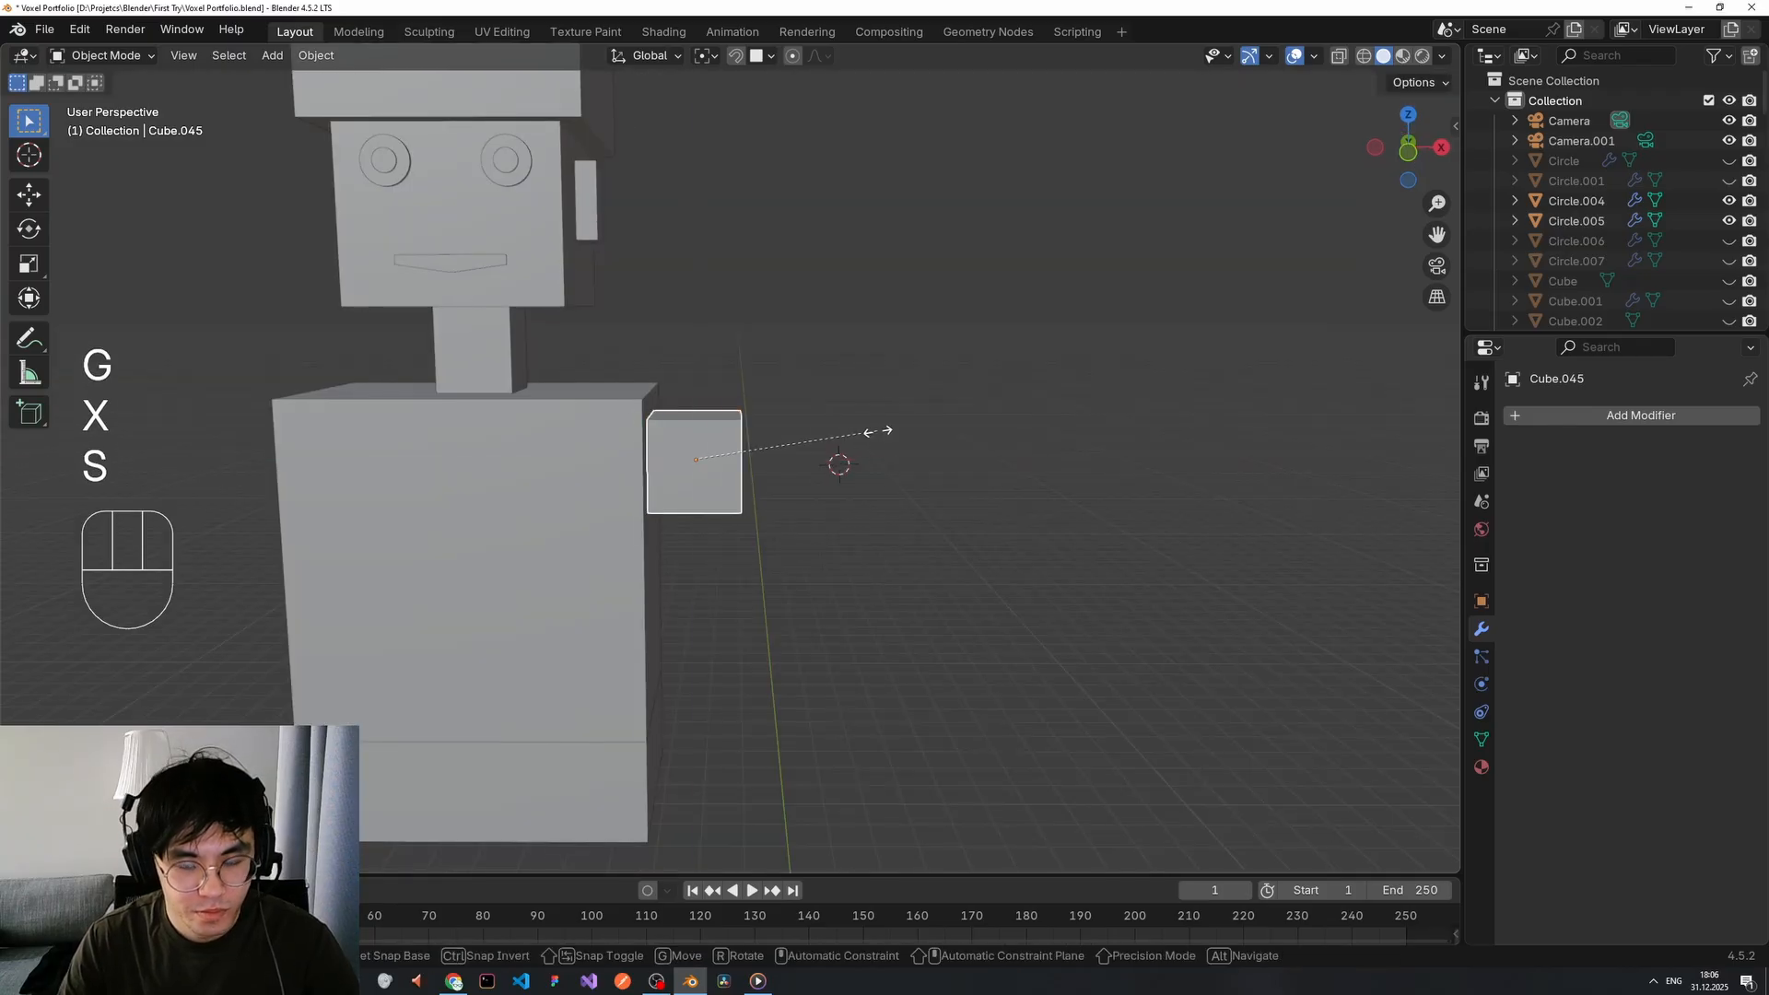
pyautogui.press('z')
pyautogui.press('x')
pyautogui.click(833, 431)
pyautogui.moveTo(814, 433); pyautogui.dragTo(780, 444, button='middle')
pyautogui.press('g')
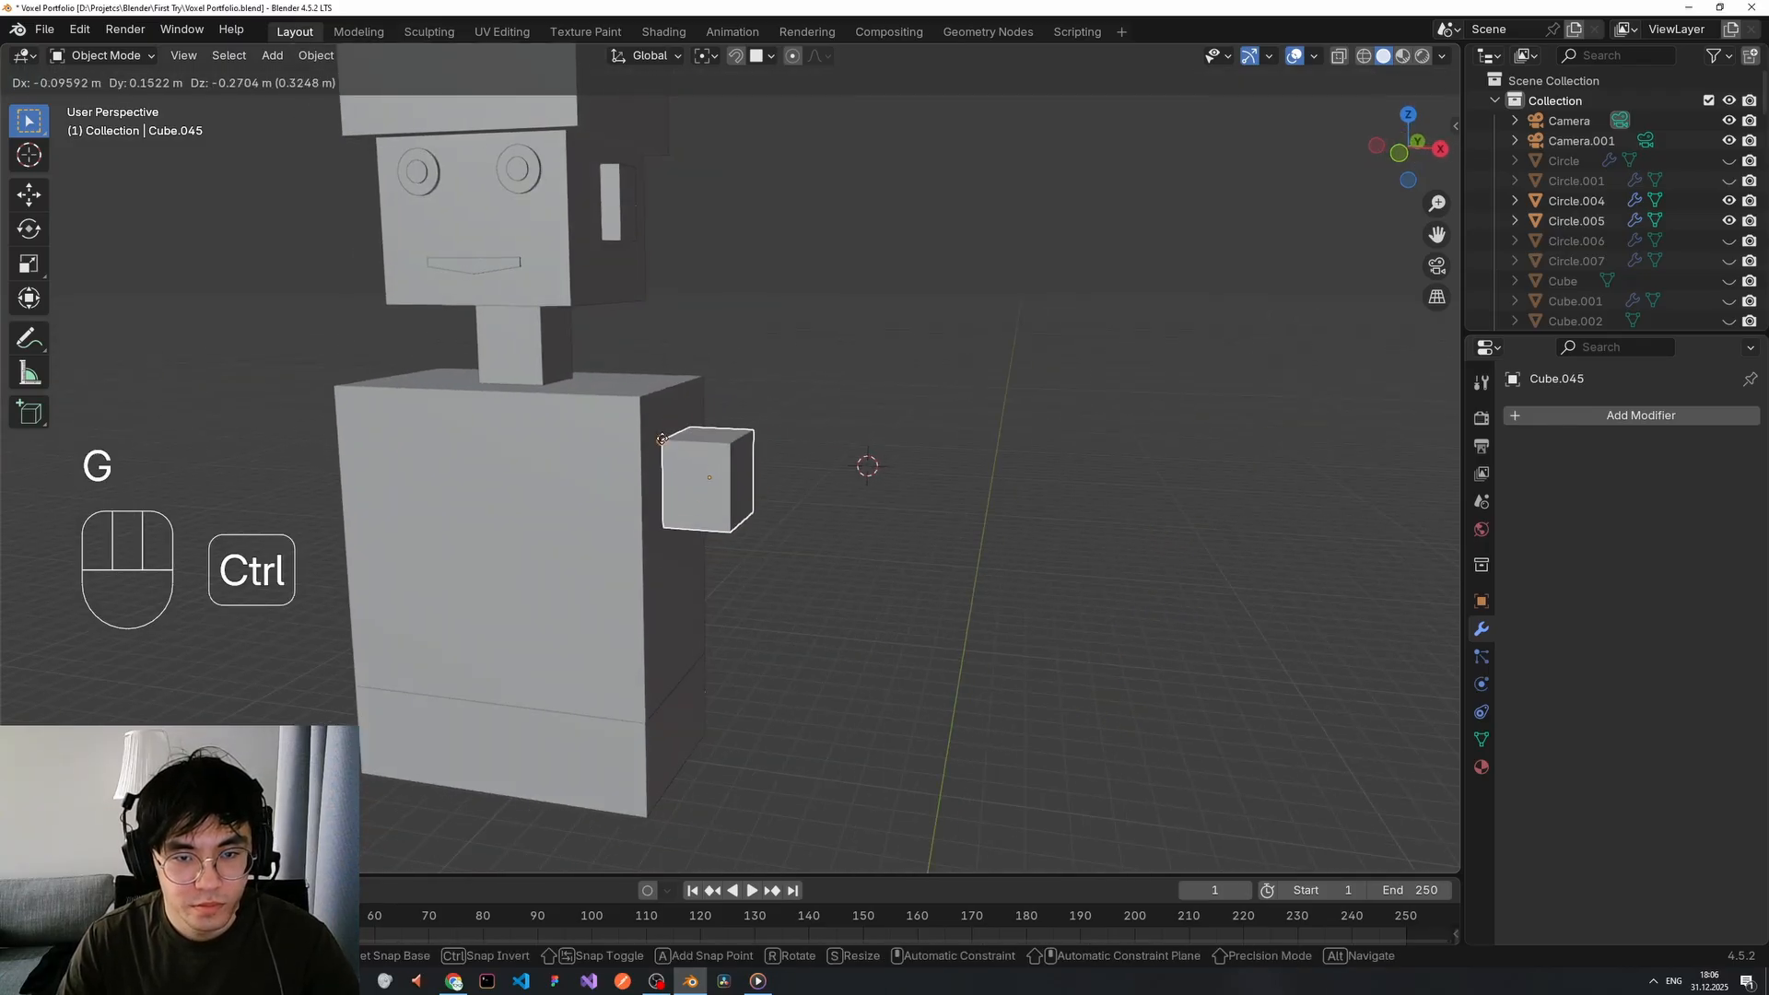
pyautogui.keyDown('ctrl'); pyautogui.click(786, 405); pyautogui.keyUp('ctrl')
pyautogui.click(789, 406)
pyautogui.moveTo(809, 504); pyautogui.dragTo(739, 478, button='middle')
pyautogui.click(758, 505)
# Duplicate the shoulder cube, lower the copy, and shift it slightly outward along X.
pyautogui.hotkey('shift', 'd')
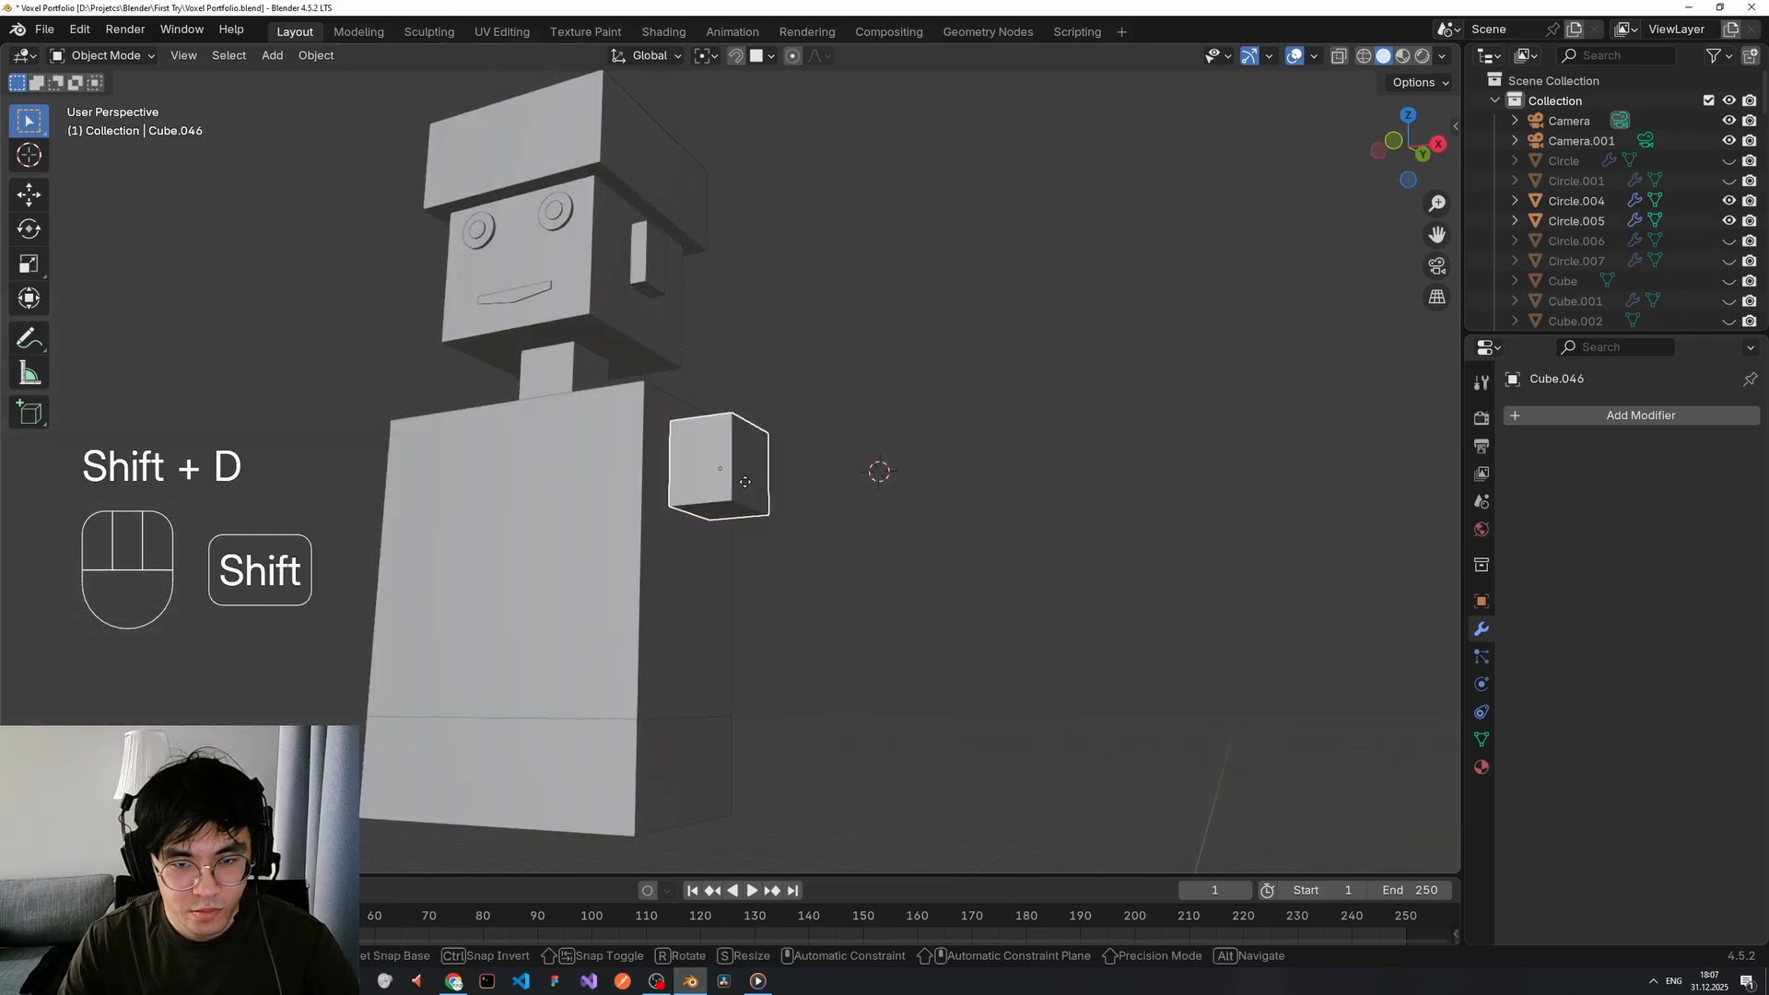
pyautogui.rightClick(740, 479)
pyautogui.press('g')
pyautogui.press('z')
pyautogui.press('x')
# Stretch the duplicate taller along Z and lower it into the upper arm block.
pyautogui.press('z')
pyautogui.click(801, 572)
pyautogui.press('g')
pyautogui.press('x')
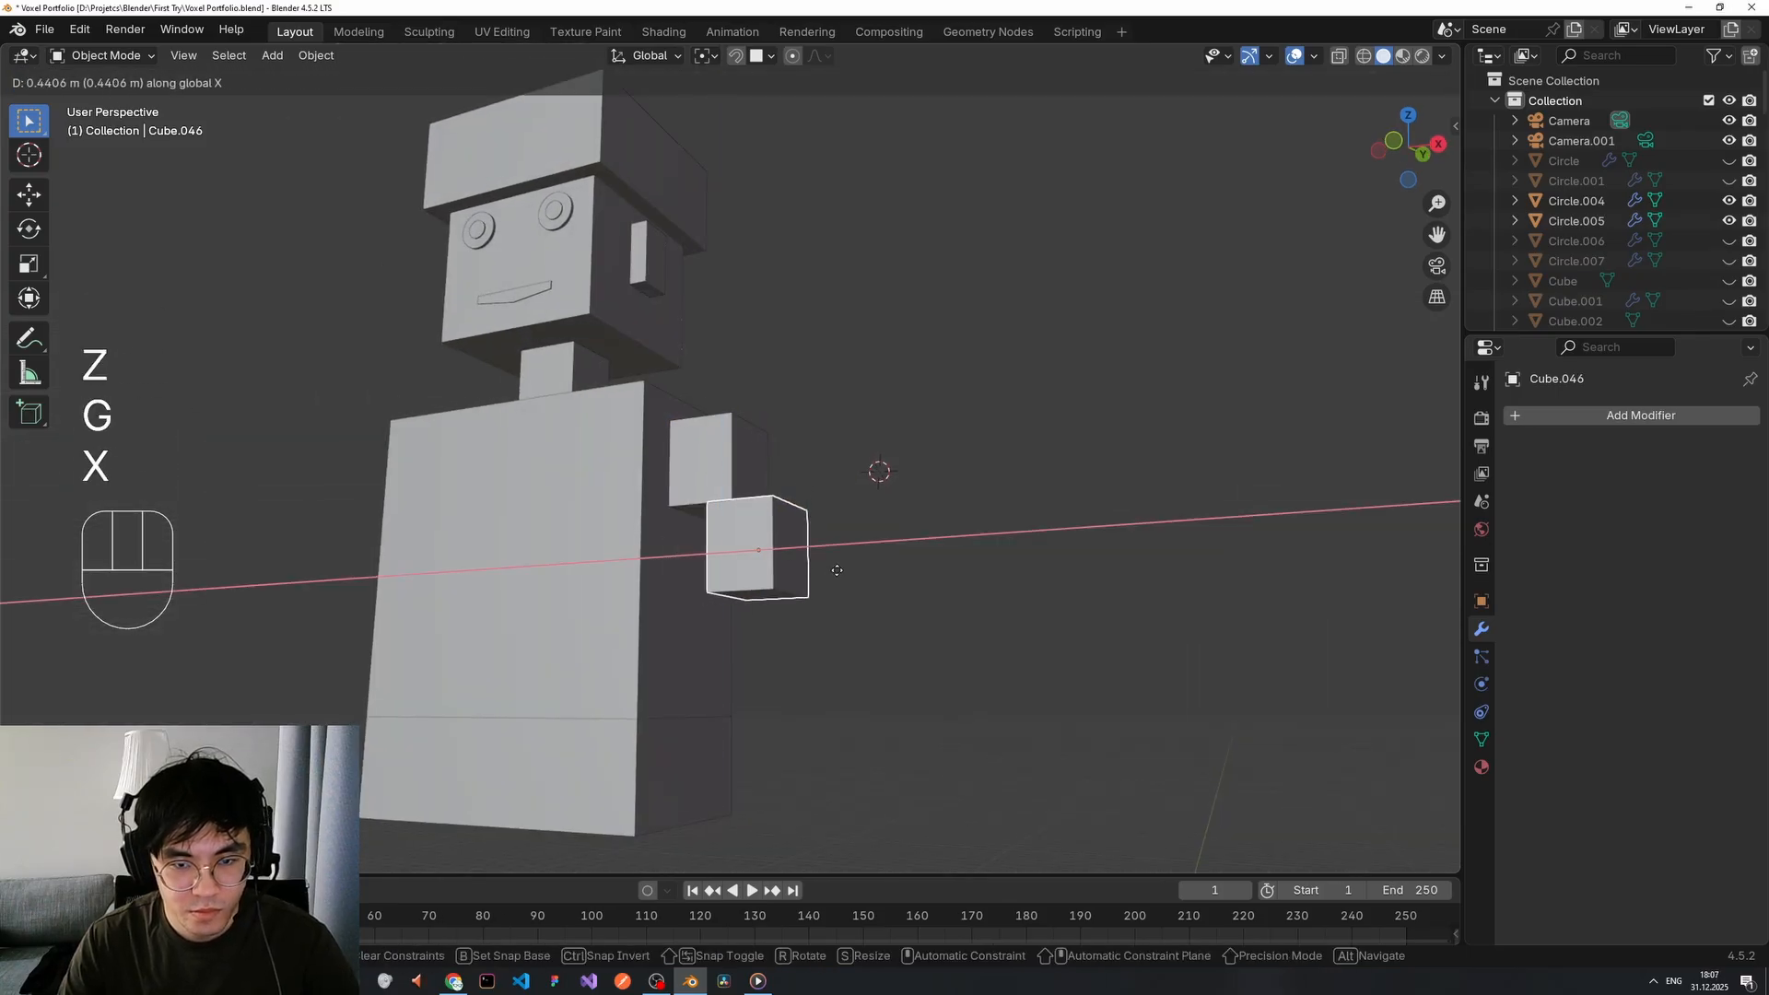
pyautogui.click(835, 571)
pyautogui.moveTo(742, 601); pyautogui.dragTo(765, 592, button='middle')
pyautogui.press('s')
pyautogui.press('z')
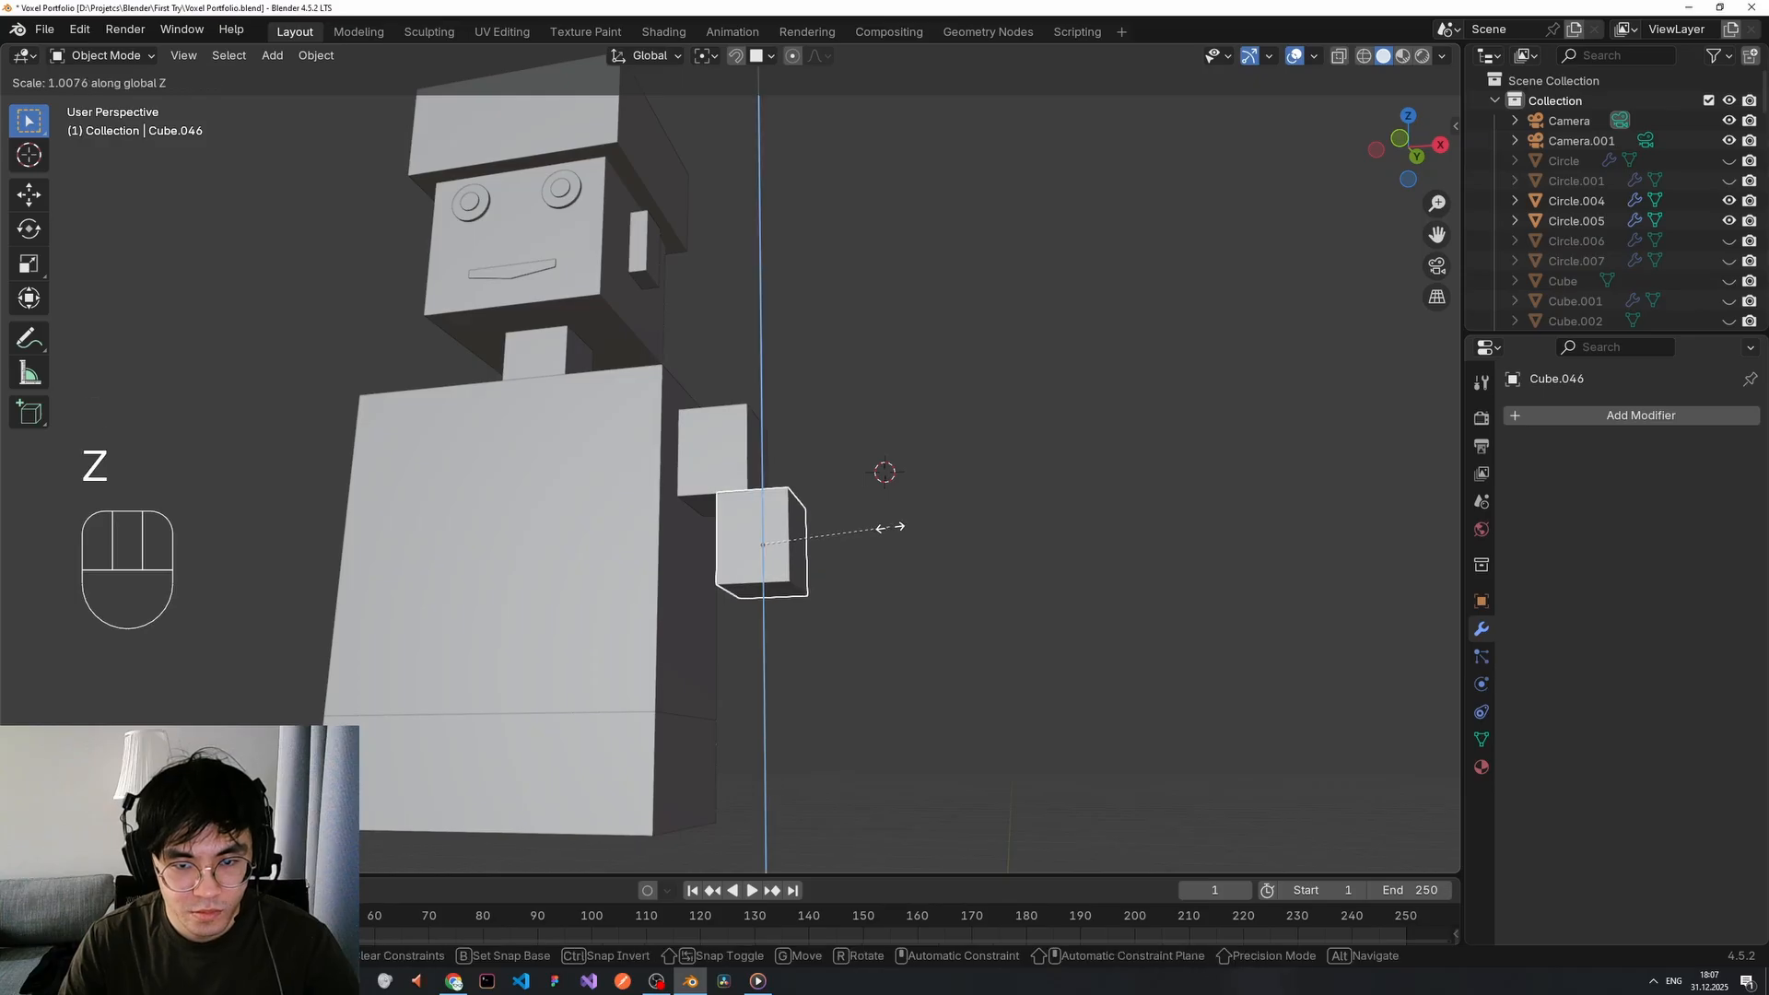
pyautogui.click(867, 327)
pyautogui.press('g')
# Duplicate the upper arm block into a forearm, lower it, and offset it outward along X.
pyautogui.press('z')
pyautogui.click(876, 600)
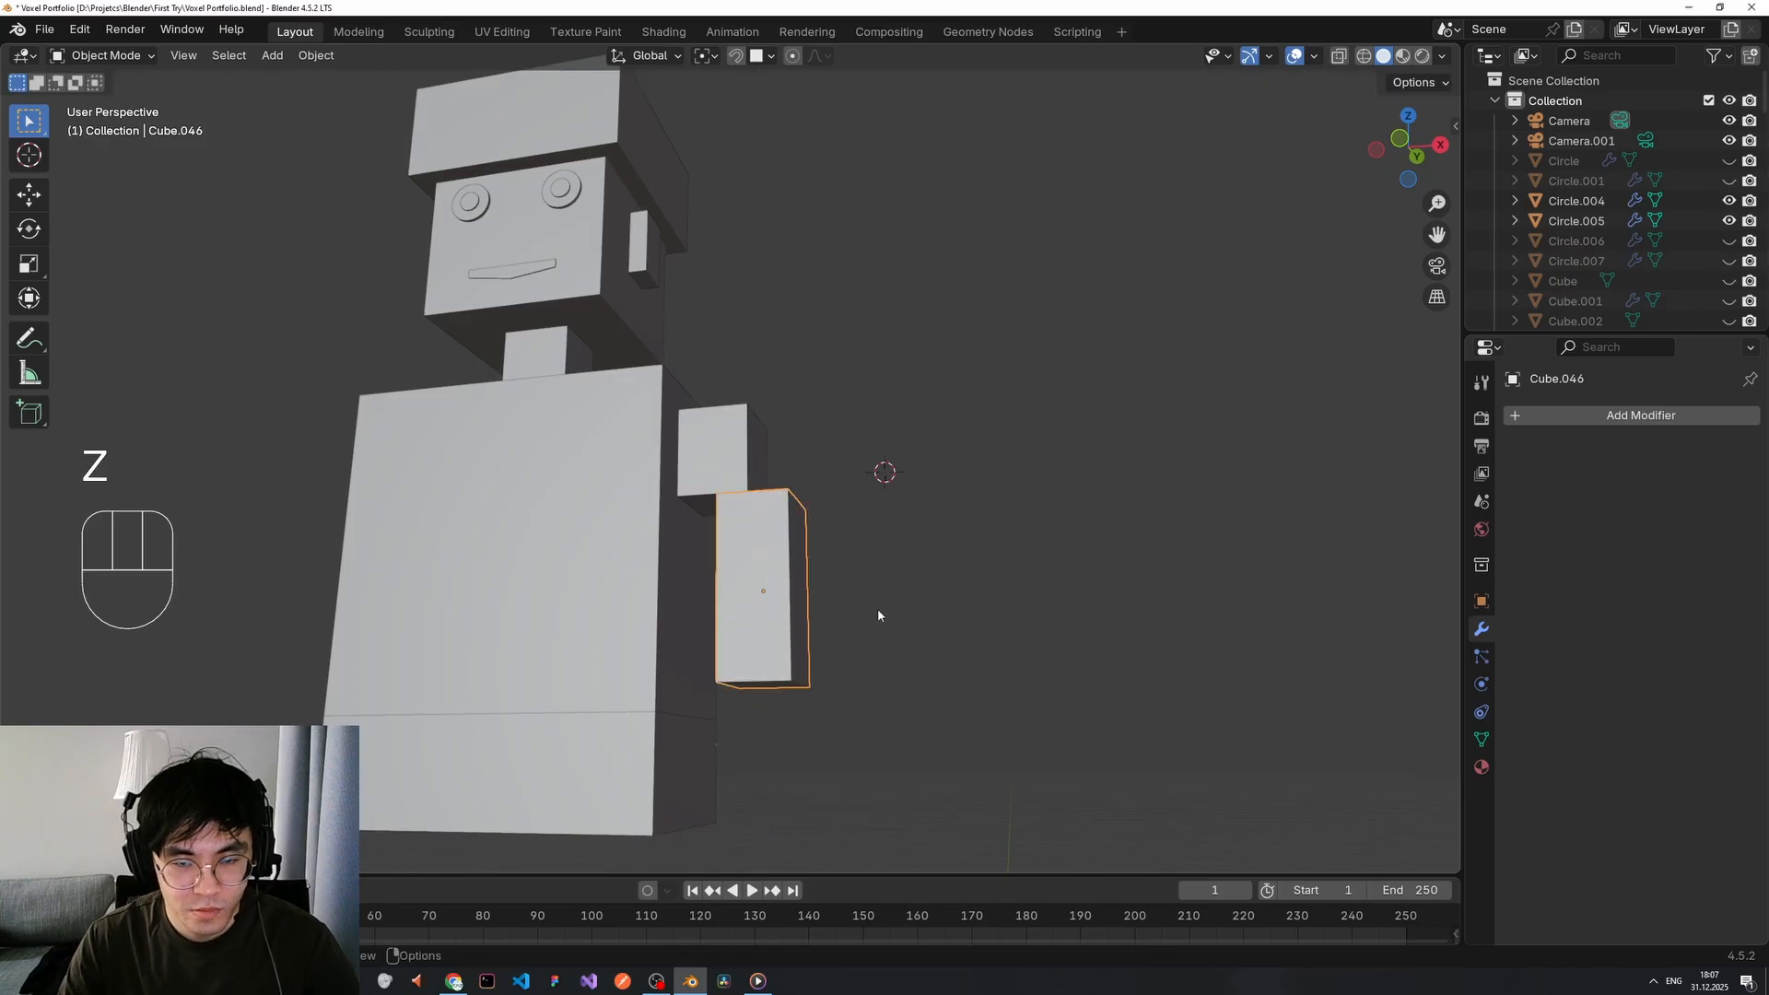
pyautogui.moveTo(876, 608); pyautogui.dragTo(875, 730, button='middle')
pyautogui.scroll(-3, 875, 729)
pyautogui.hotkey('shift', 'd')
pyautogui.rightClick(802, 595)
pyautogui.press('g')
pyautogui.press('z')
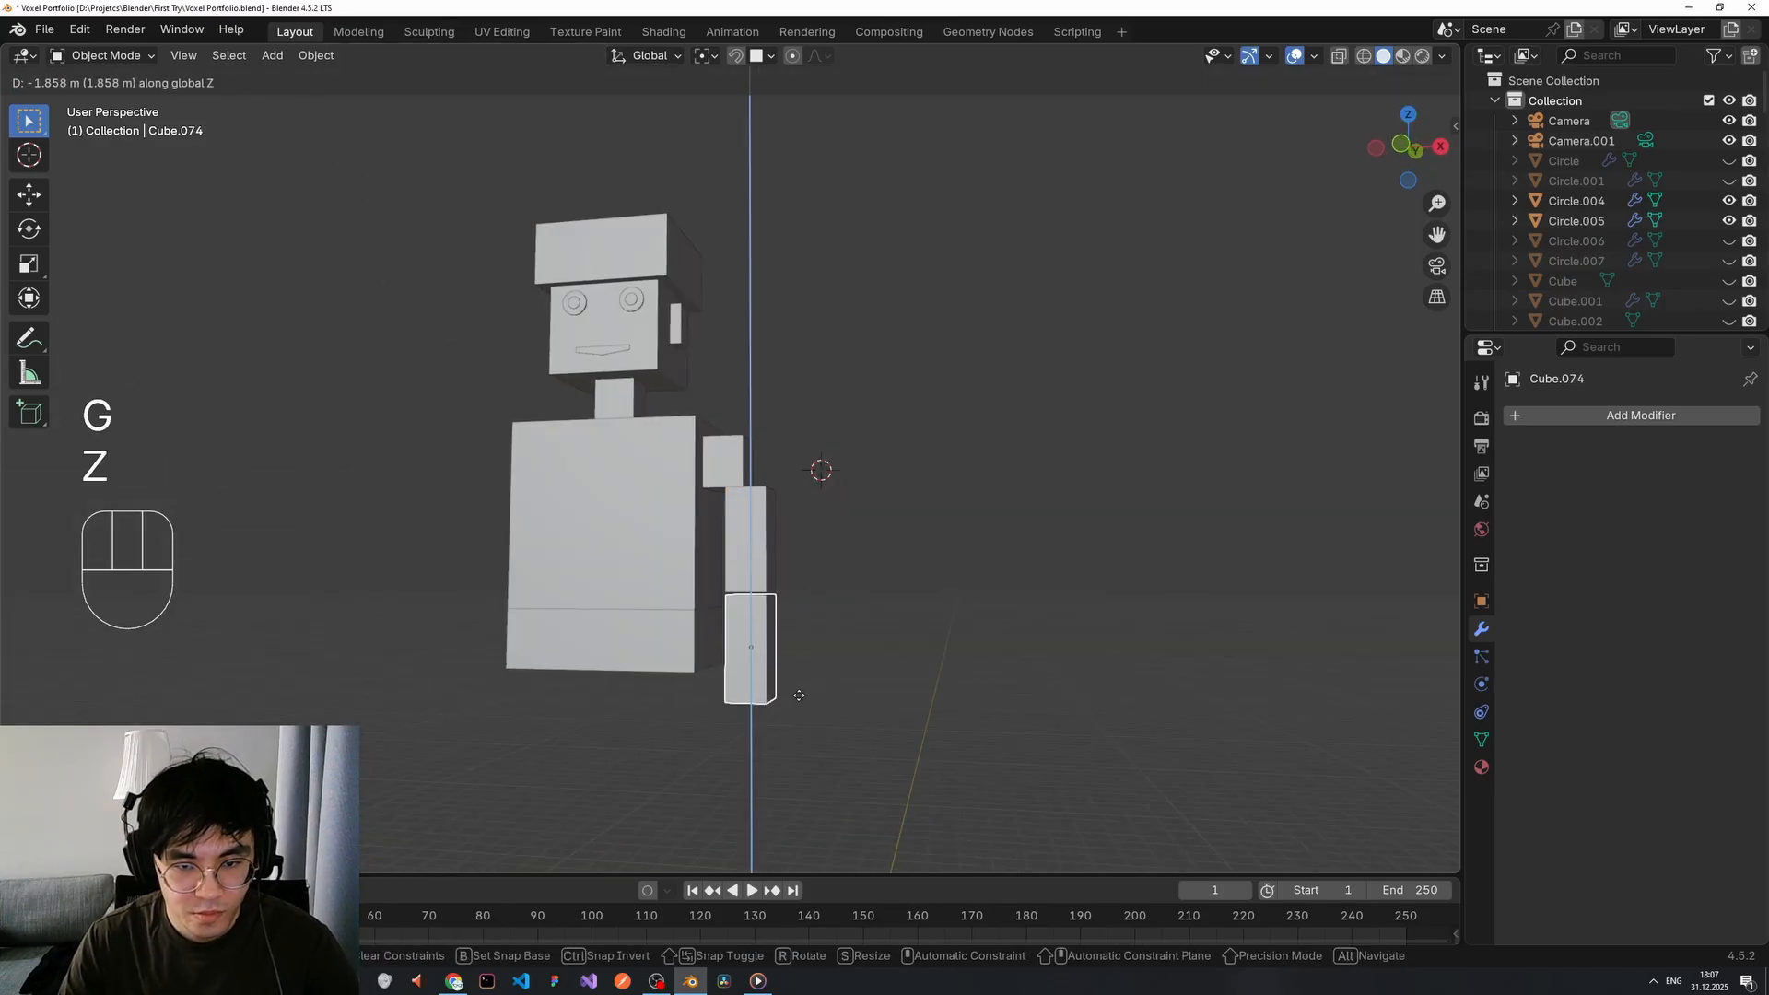
pyautogui.click(794, 633)
pyautogui.press('g')
pyautogui.rightClick(769, 598)
pyautogui.press('g')
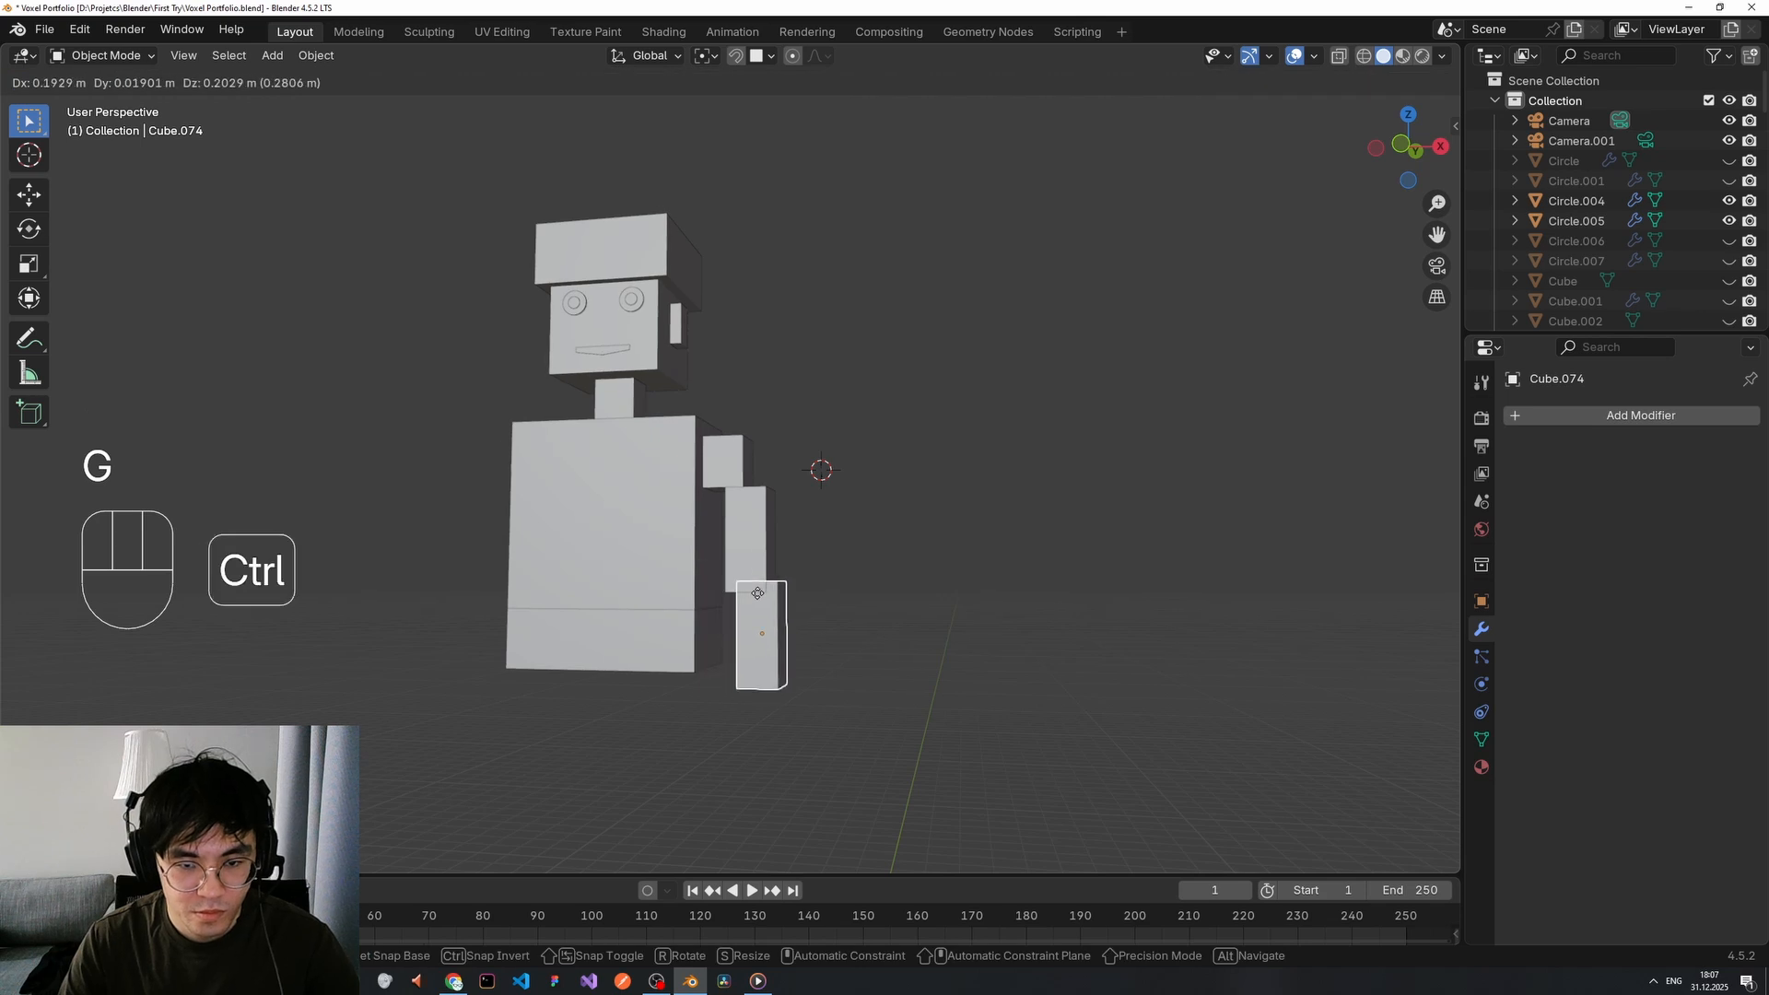
pyautogui.rightClick(759, 595)
pyautogui.press('g')
pyautogui.moveTo(748, 622)
pyautogui.mouseDown(button='middle')
pyautogui.moveTo(764, 591)
pyautogui.moveTo(753, 650)
pyautogui.moveTo(813, 621)
pyautogui.moveTo(778, 618)
pyautogui.mouseUp(button='middle')
pyautogui.press('x')
pyautogui.click(785, 594)
# Settle the lower arm block, then try and undo a loop cut on the lower torso block.
pyautogui.press('g')
pyautogui.keyDown('ctrl'); pyautogui.click(785, 592); pyautogui.keyUp('ctrl')
pyautogui.scroll(-2, 814, 621)
pyautogui.moveTo(594, 677); pyautogui.dragTo(614, 592, button='middle')
pyautogui.scroll(5, 612, 608)
pyautogui.keyDown('shift'); pyautogui.moveTo(603, 723); pyautogui.dragTo(635, 562, button='middle'); pyautogui.keyUp('shift')
pyautogui.click(632, 560)
pyautogui.press('Tab')
pyautogui.click(749, 565)
pyautogui.hotkey('ctrl', 'r')
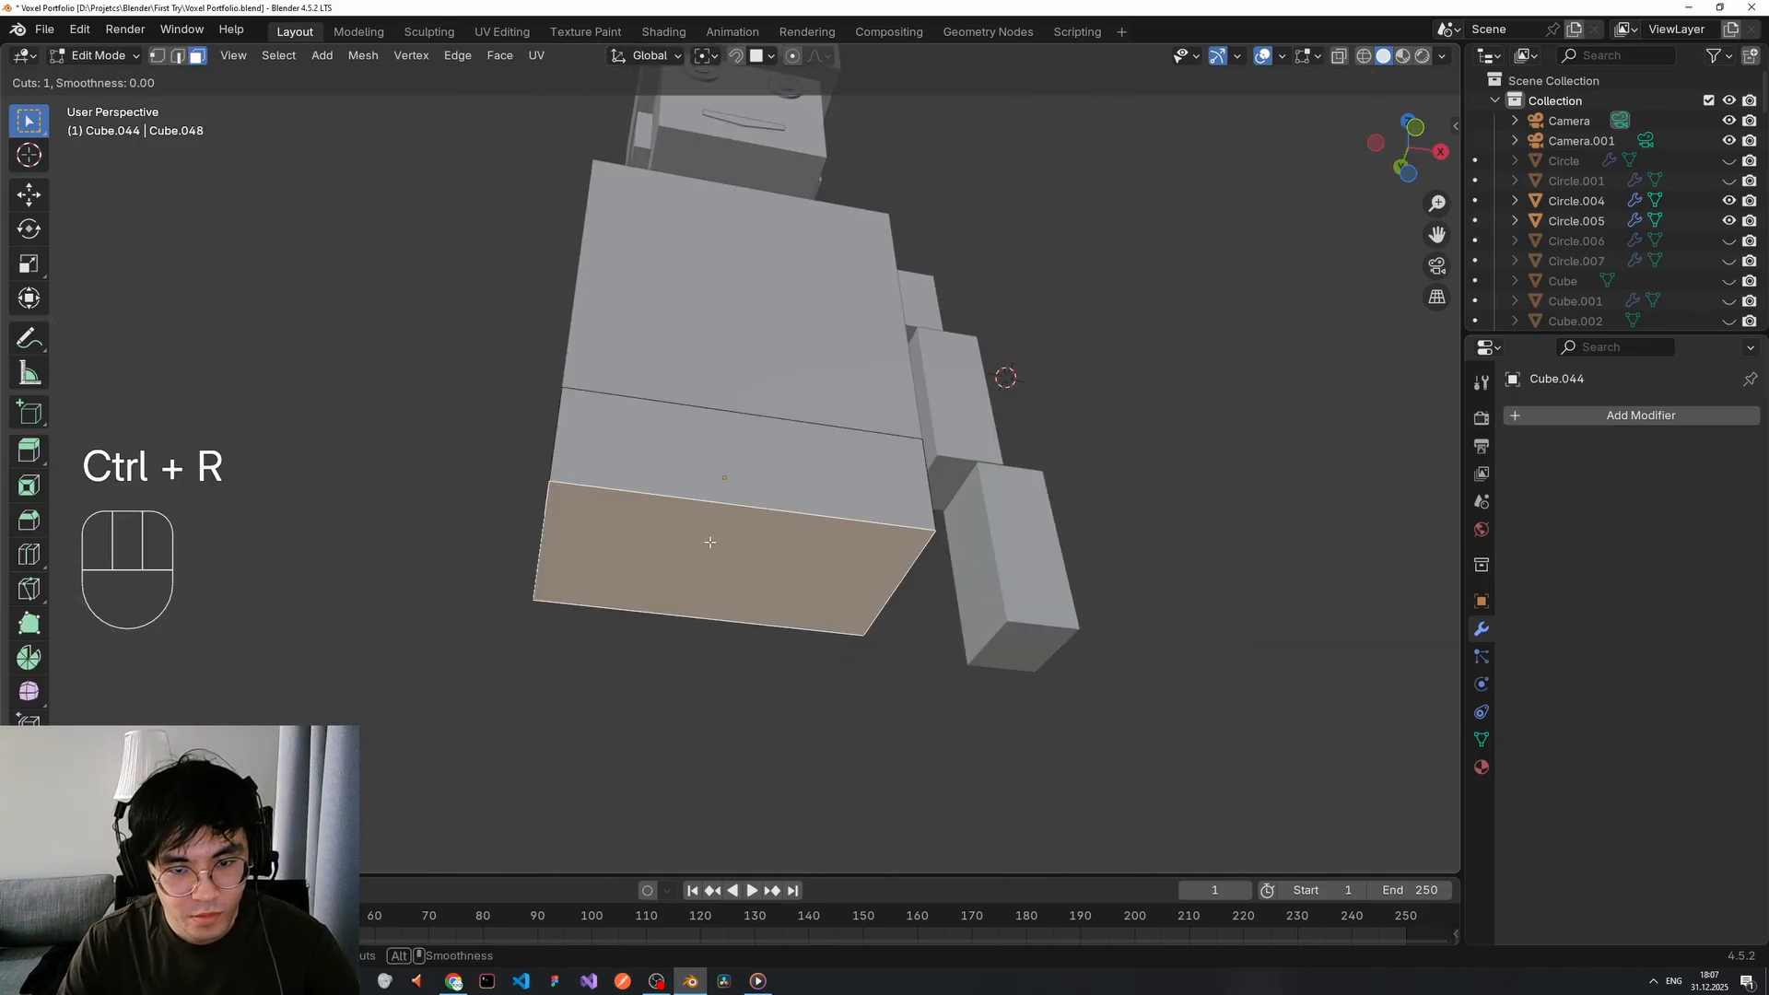
pyautogui.click(669, 511)
pyautogui.hotkey('ctrl', 'z')
pyautogui.press('Escape')
pyautogui.hotkey('ctrl', 'z')
pyautogui.hotkey('ctrl', 'z')
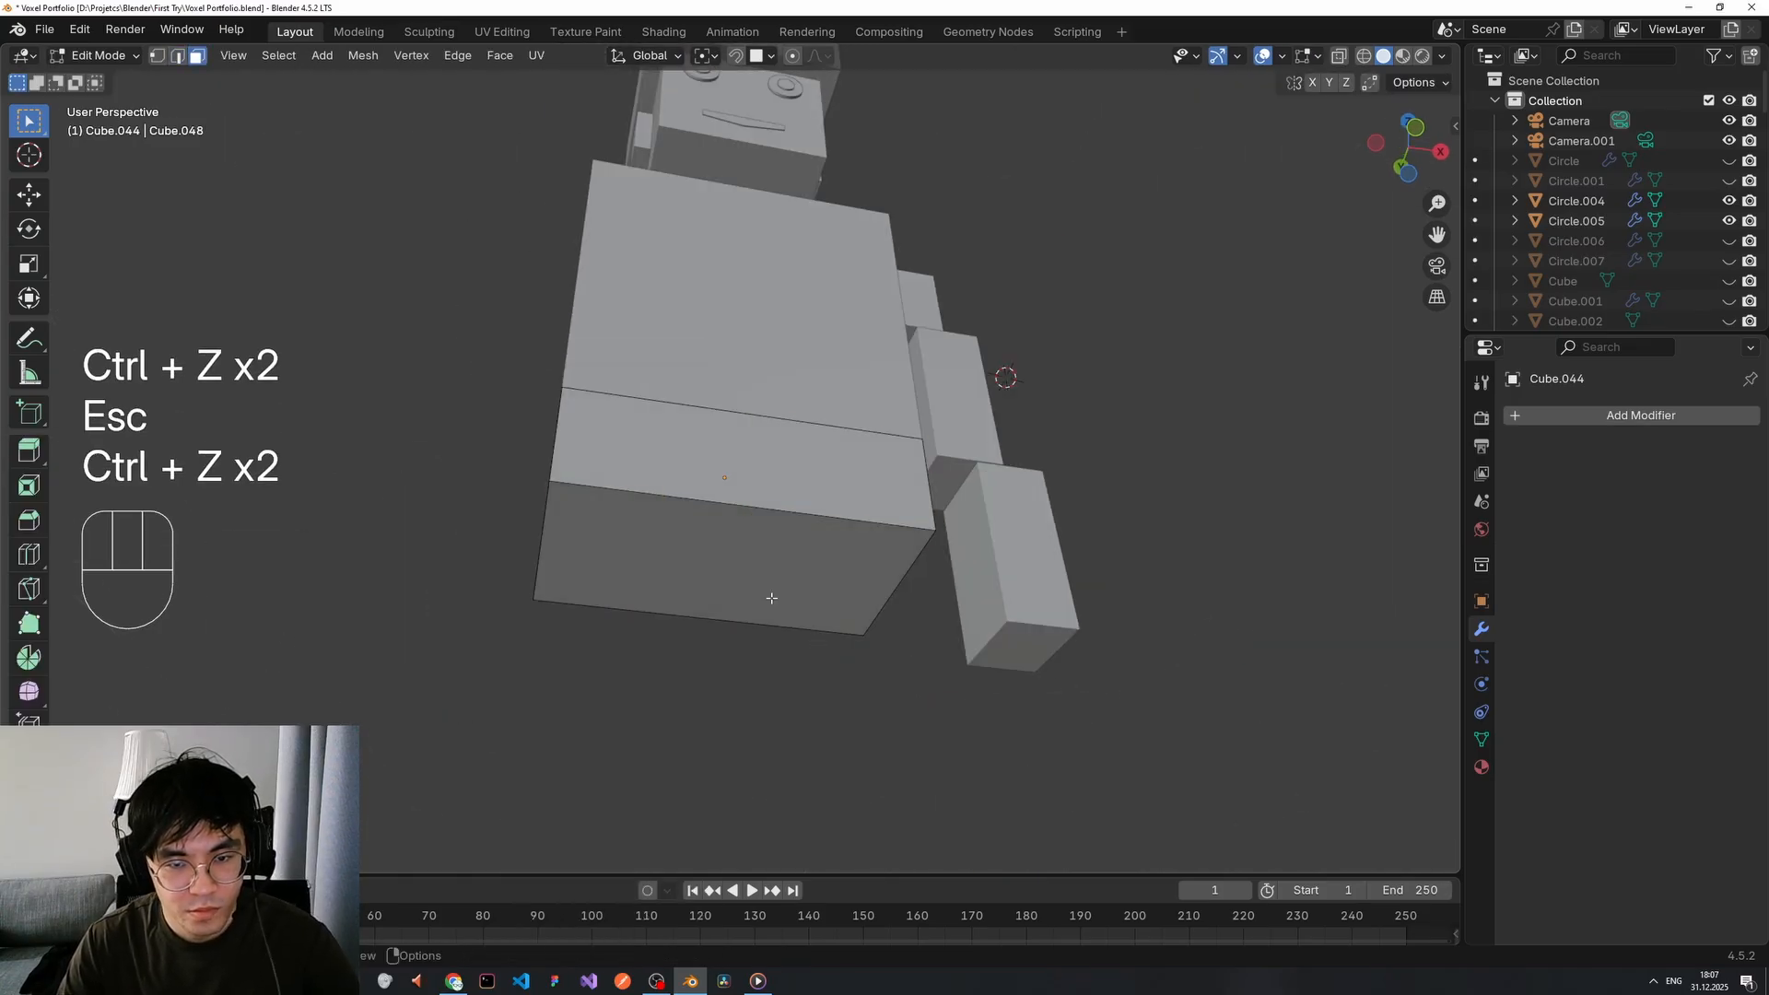
# Separate a duplicate of the torso's bottom face into its own piece, then delete it.
pyautogui.hotkey('shift', 'd')
pyautogui.rightClick(1248, 603)
pyautogui.press('p')
pyautogui.click(1248, 604)
pyautogui.press('Tab')
pyautogui.click(707, 577)
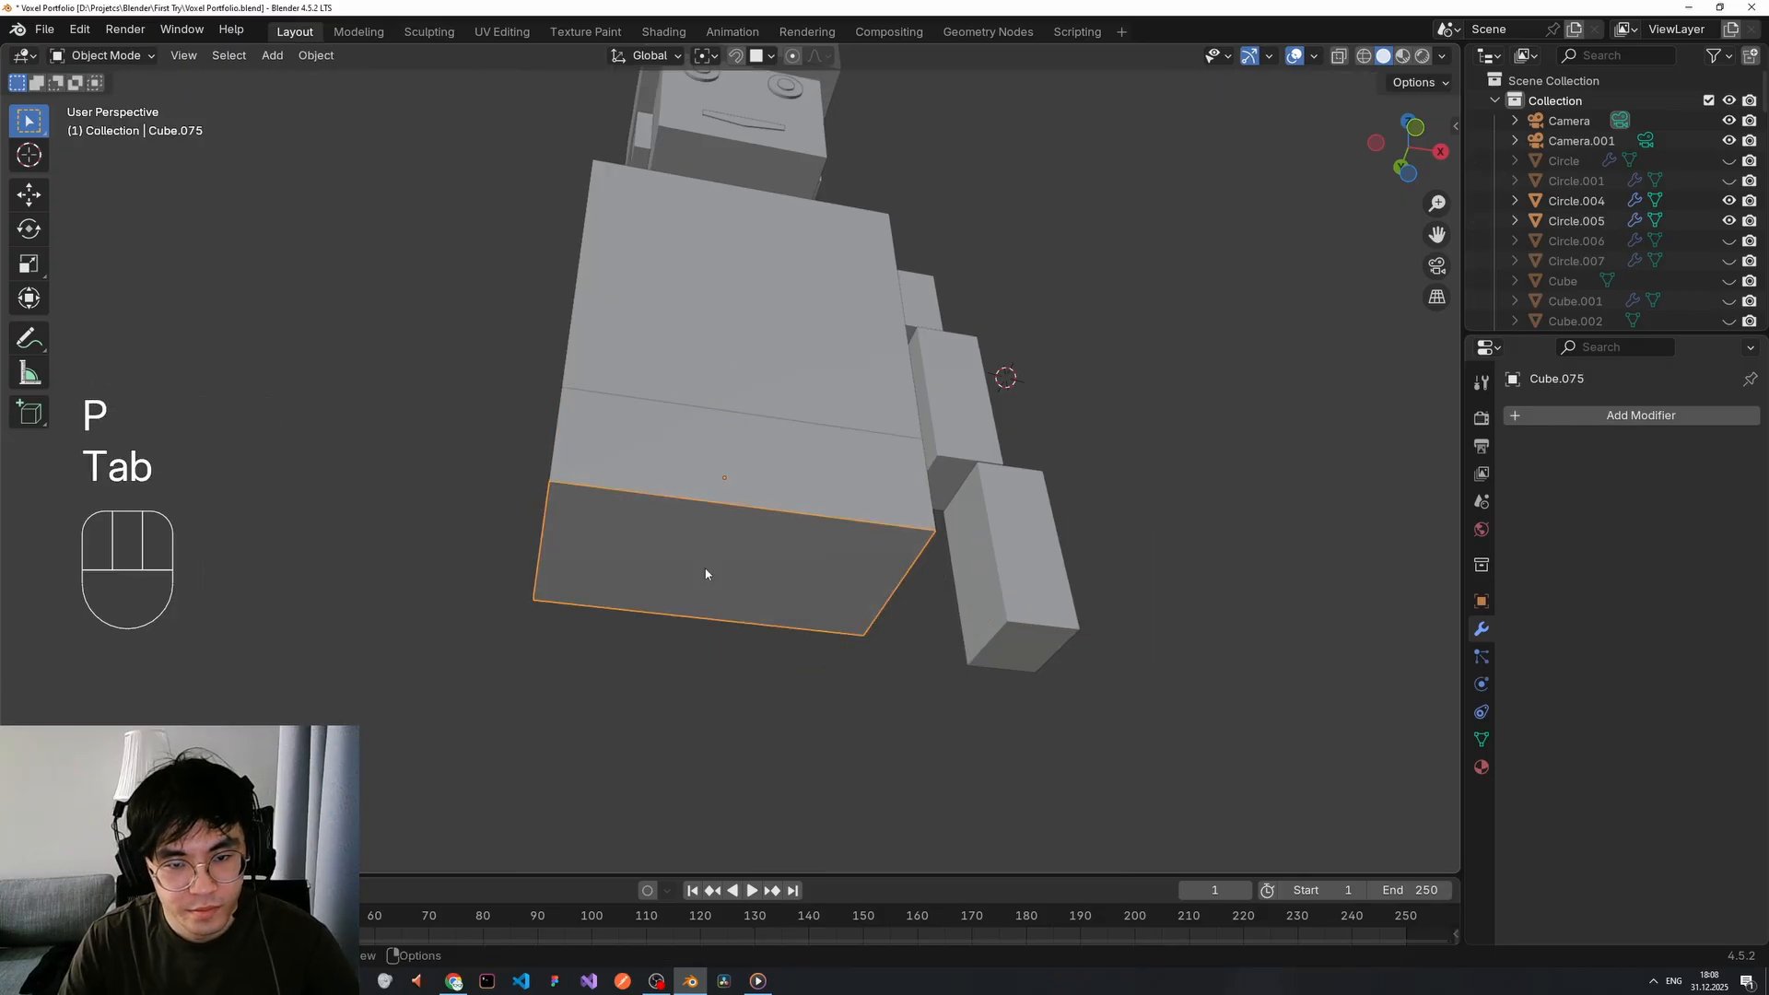
pyautogui.rightClick(706, 576)
pyautogui.moveTo(706, 573)
pyautogui.click(819, 574)
pyautogui.press('g')
pyautogui.rightClick(525, 452)
pyautogui.press('g')
pyautogui.click(304, 412)
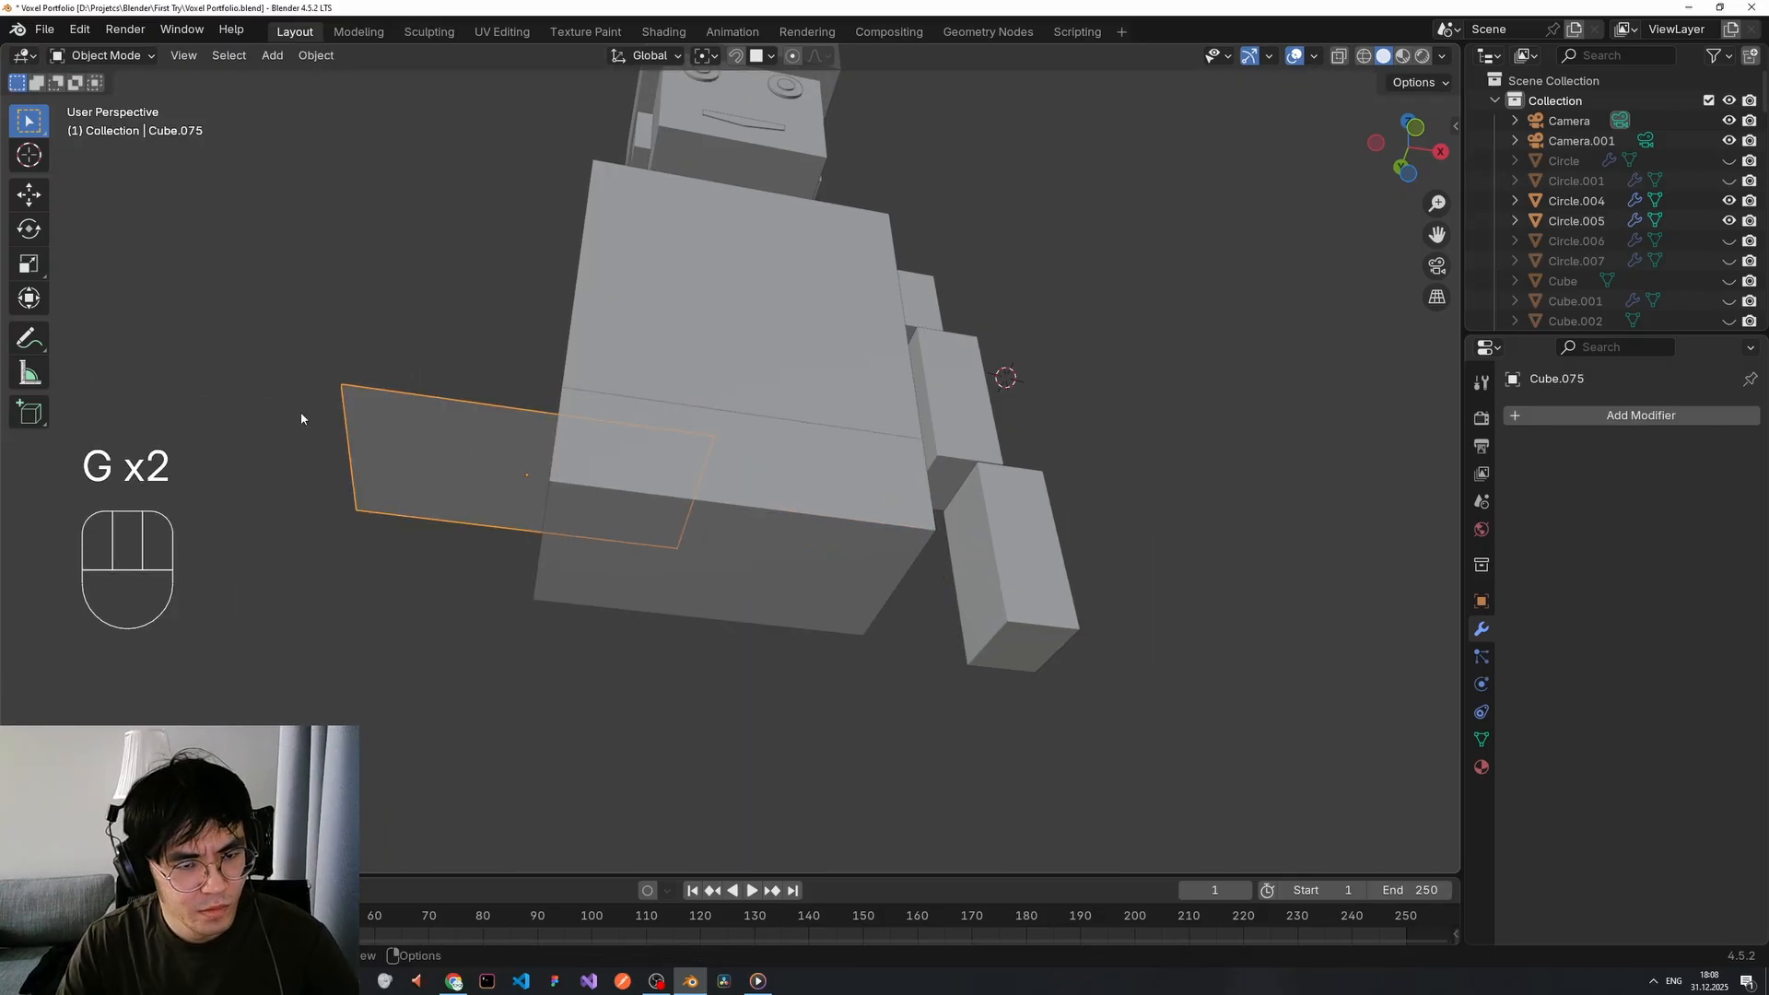
pyautogui.press('x')
pyautogui.click(372, 437)
# Duplicate and separate the bottom face again, recentring the origin on its geometry.
pyautogui.click(750, 566)
pyautogui.press('Tab')
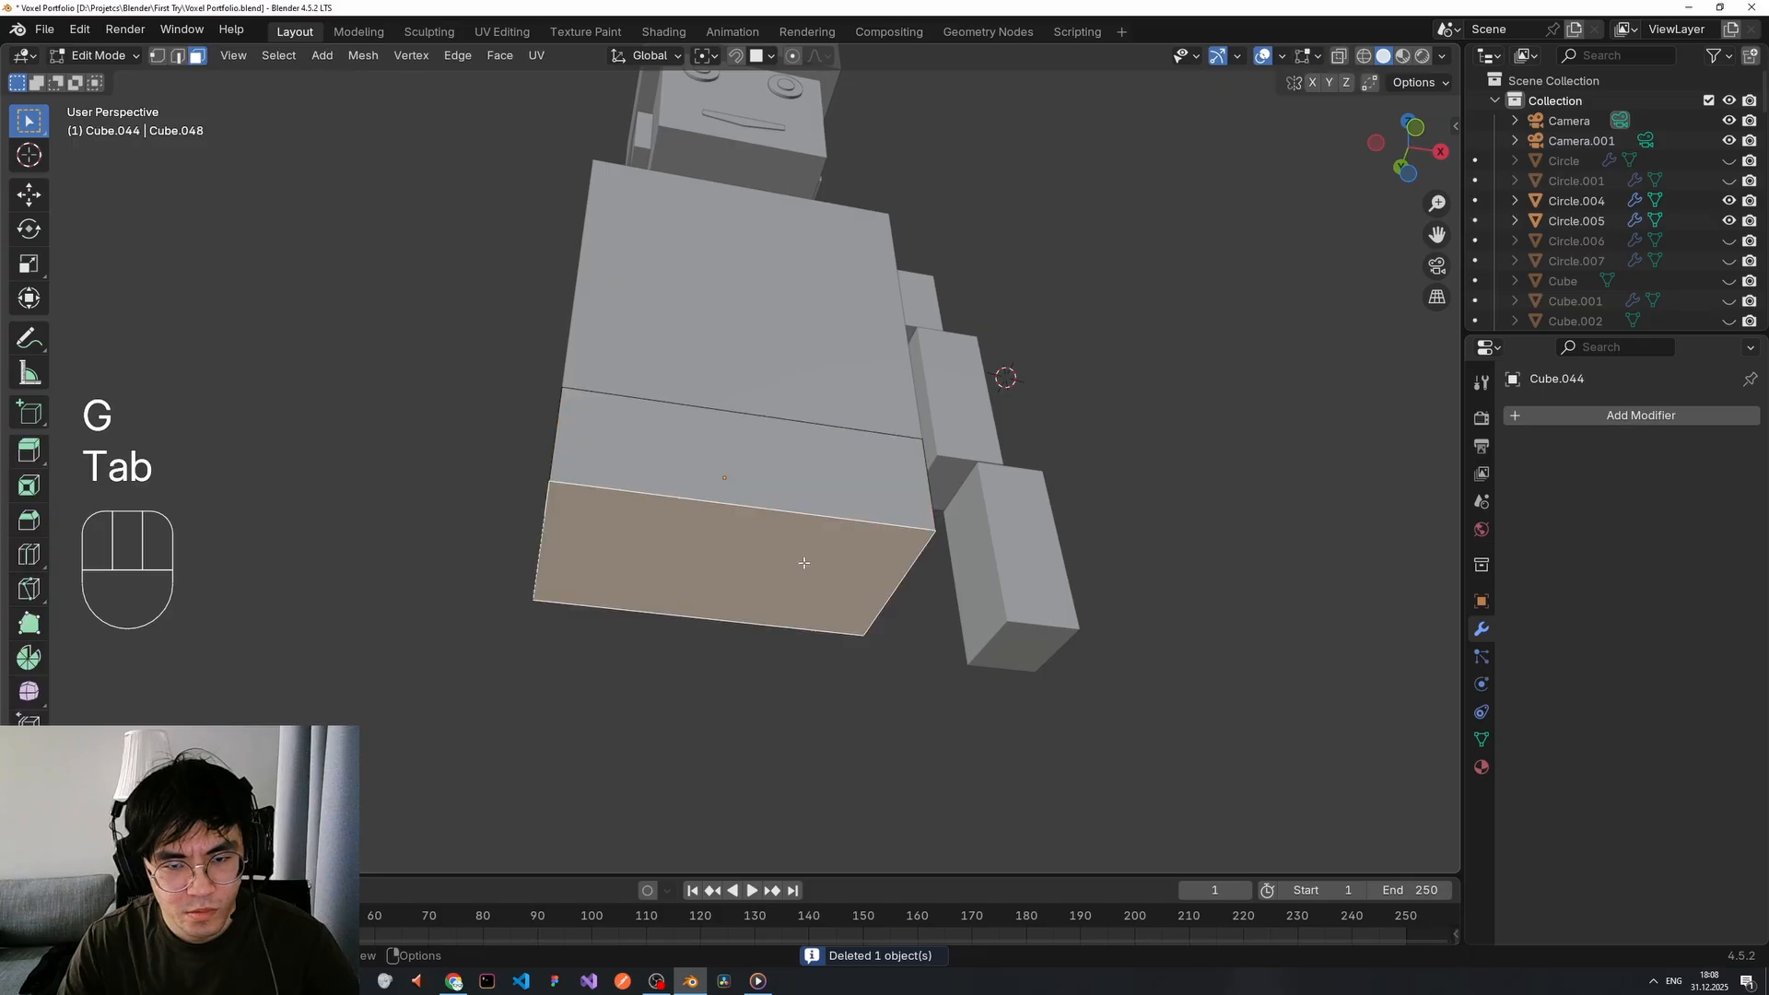
pyautogui.hotkey('shift', 'd')
pyautogui.rightClick(941, 551)
pyautogui.press('p')
pyautogui.click(942, 551)
pyautogui.press('Tab')
pyautogui.click(813, 568)
pyautogui.rightClick(943, 556)
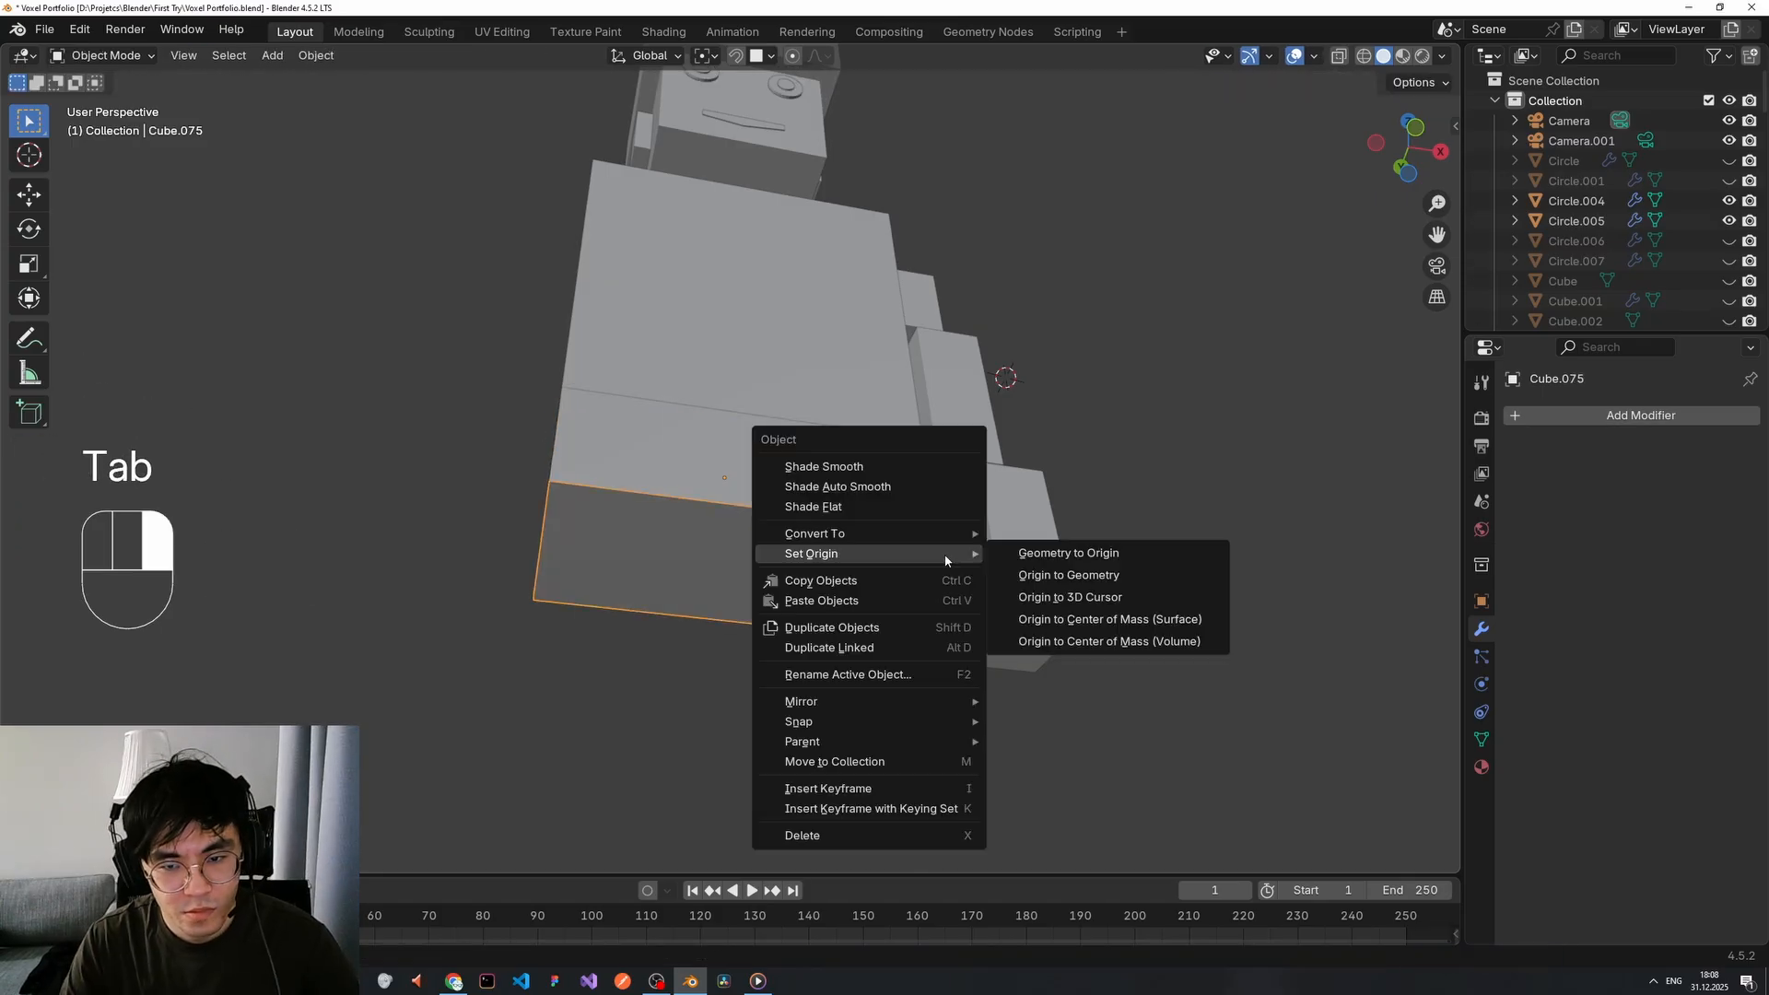
pyautogui.click(1036, 576)
pyautogui.press('g')
pyautogui.rightClick(821, 584)
# Loop cut the bottom torso block down the middle.
pyautogui.moveTo(811, 588); pyautogui.dragTo(809, 569, button='middle')
pyautogui.press('Tab')
pyautogui.hotkey('ctrl', 'r')
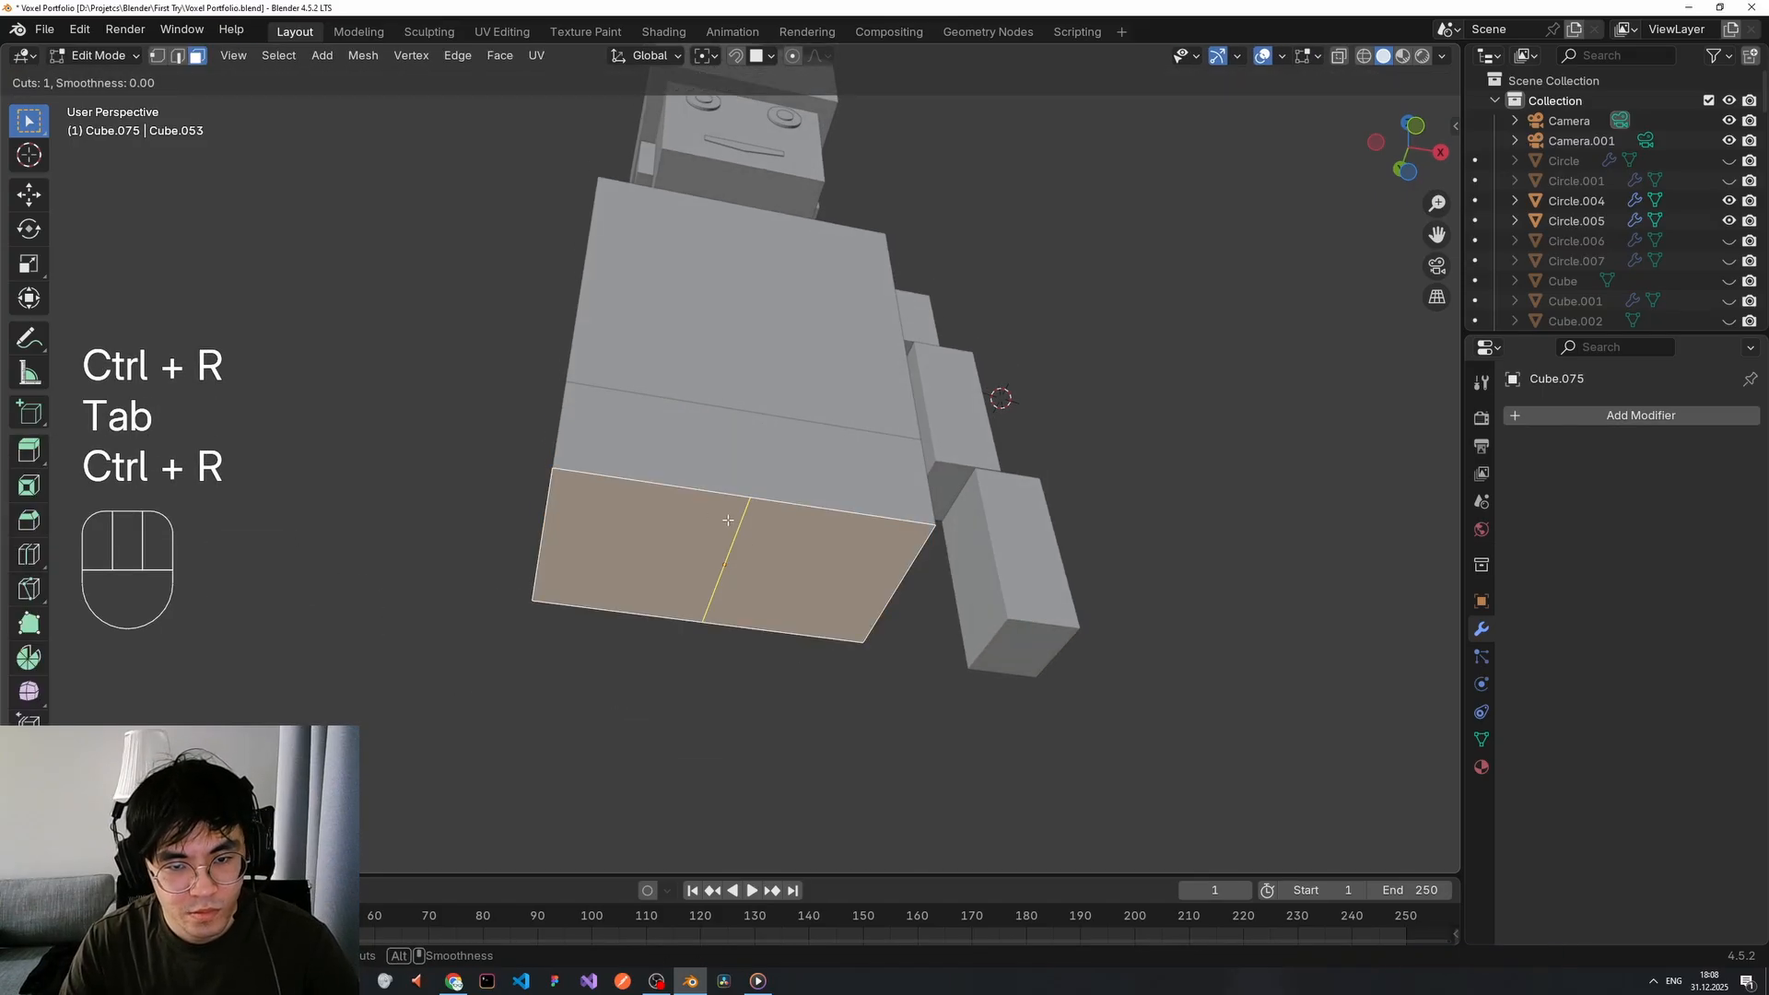
pyautogui.click(712, 515)
pyautogui.rightClick(967, 722)
pyautogui.moveTo(967, 722); pyautogui.dragTo(782, 534, button='middle')
# Extrude one half's bottom face downward and lengthen it along Z into a leg.
pyautogui.press('3')
pyautogui.click(781, 534)
pyautogui.press('e')
pyautogui.click(782, 677)
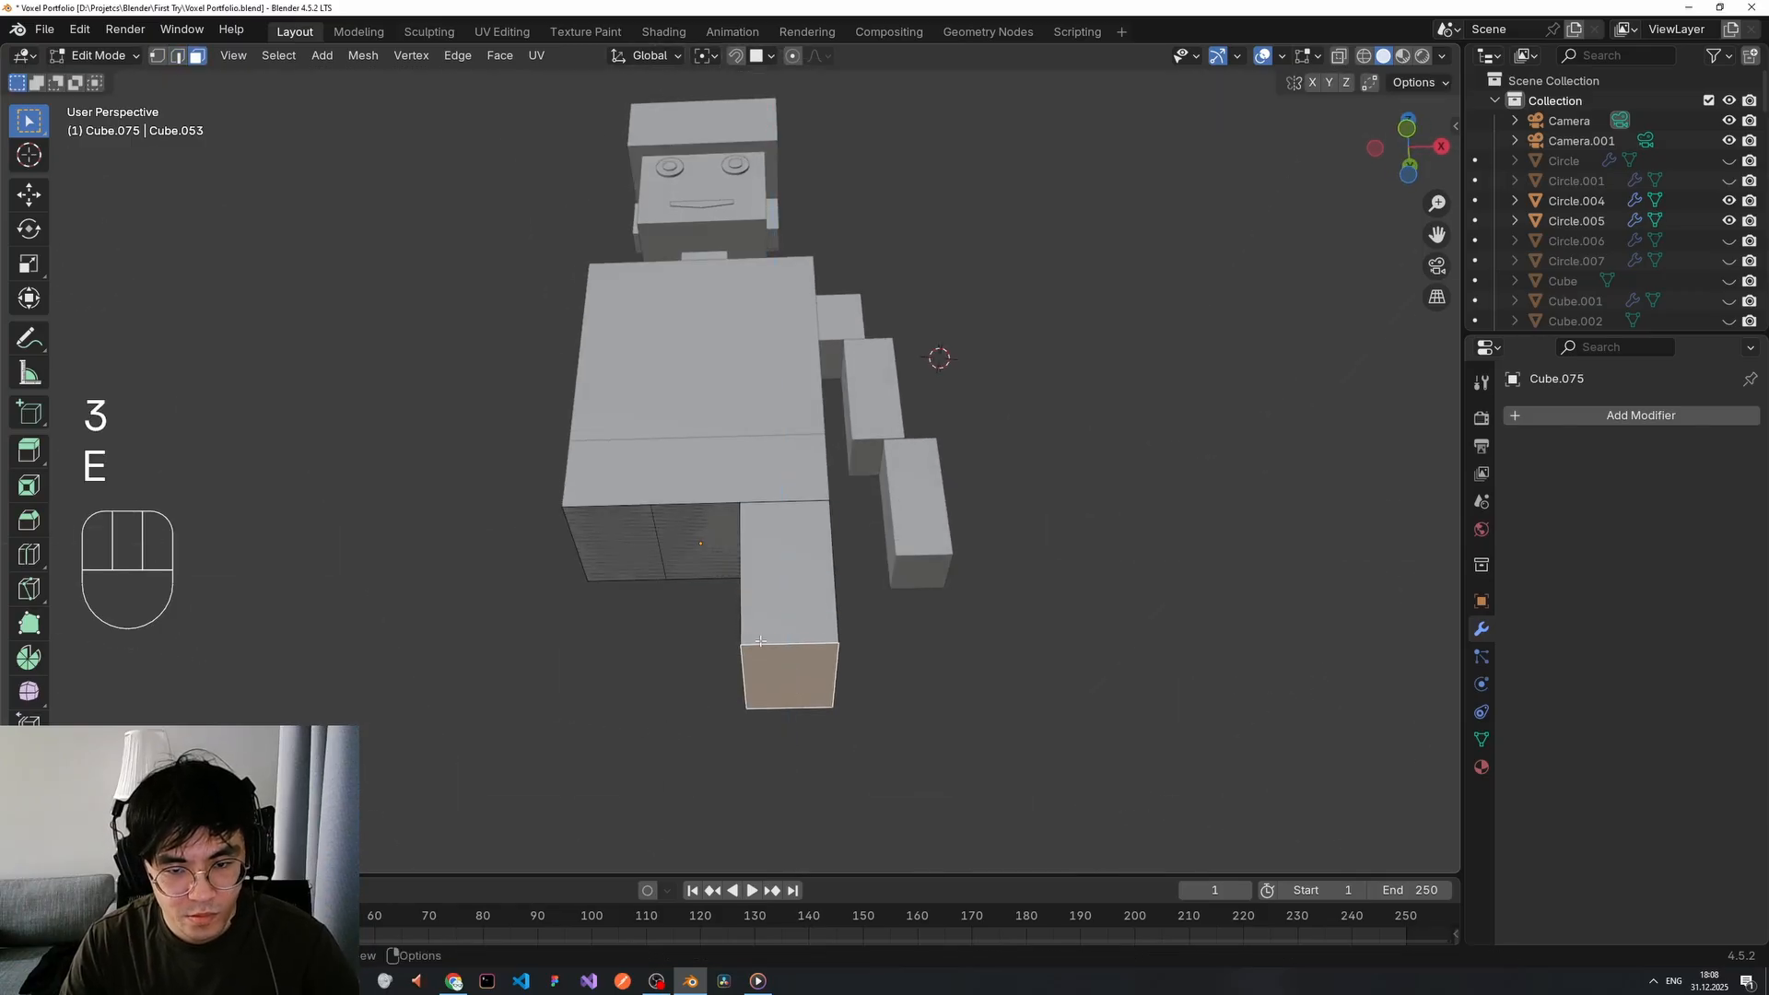
pyautogui.moveTo(781, 677); pyautogui.dragTo(766, 580, button='middle')
pyautogui.press('Tab')
pyautogui.press('Tab')
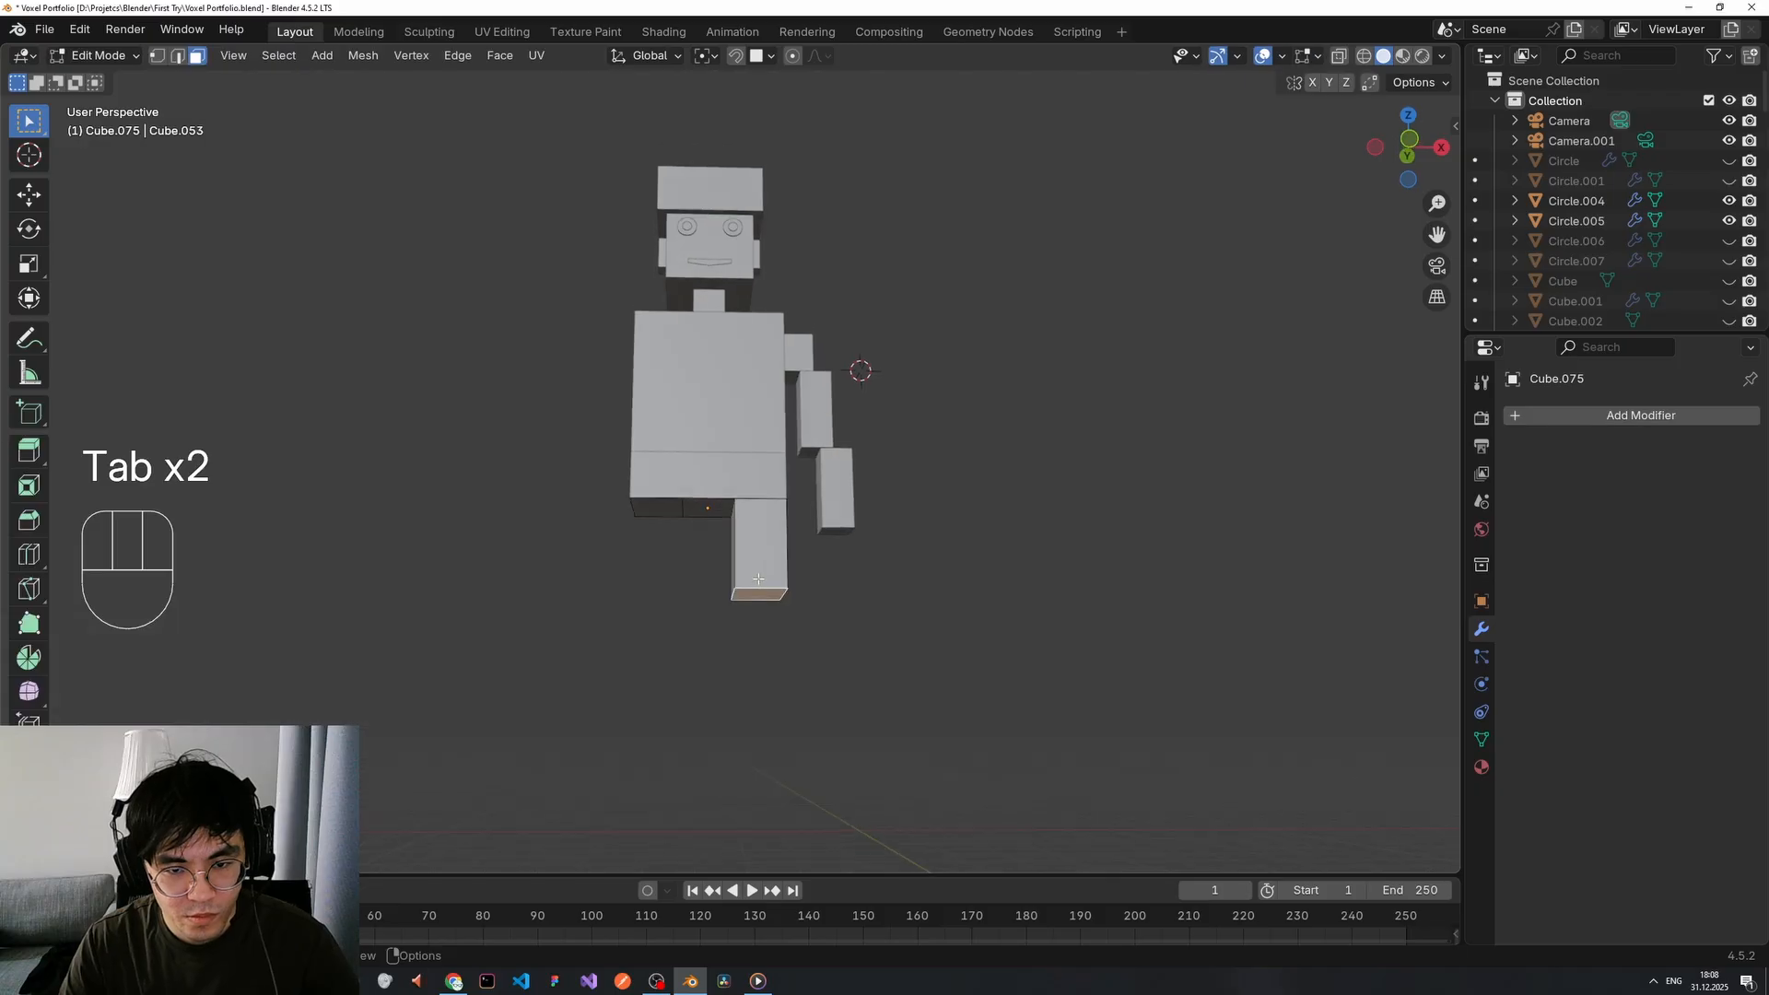
pyautogui.press('g')
pyautogui.press('z')
pyautogui.click(819, 689)
pyautogui.hotkey('ctrl', 'z')
pyautogui.press('g')
pyautogui.press('z')
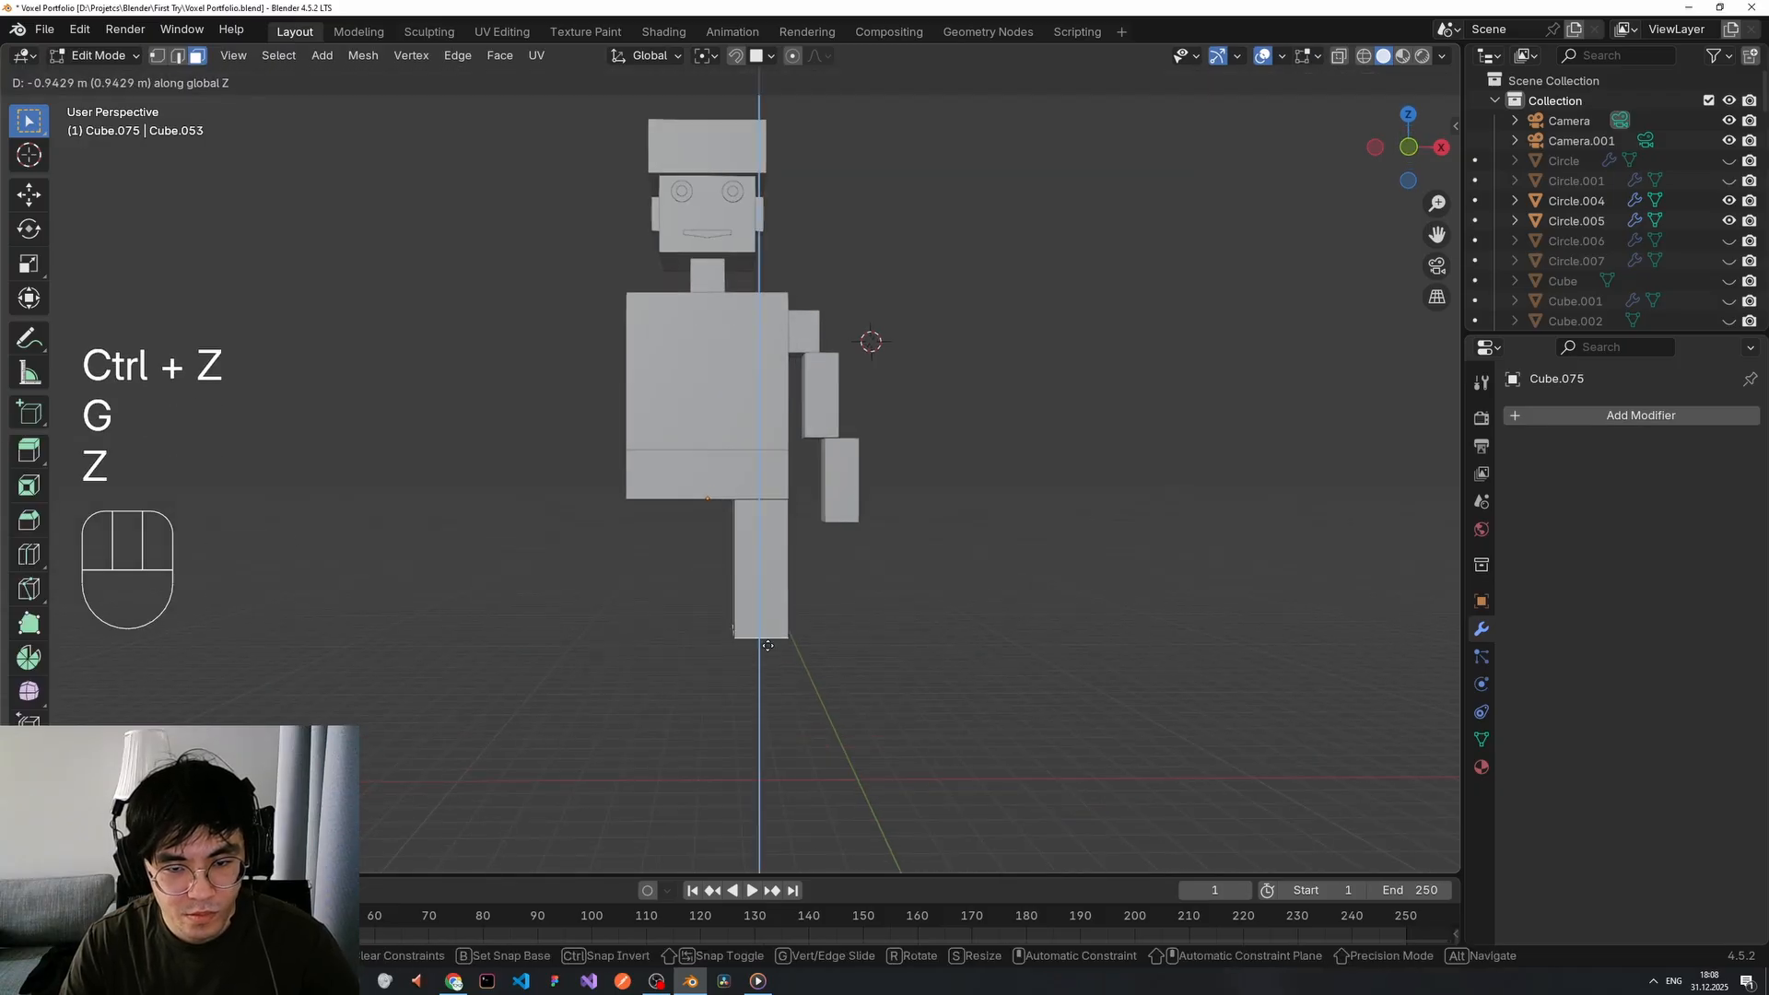
pyautogui.click(821, 651)
# Select the leg's two bottom-left vertices and begin moving them along an axis.
pyautogui.moveTo(821, 651); pyautogui.dragTo(976, 633, button='middle')
pyautogui.press('1')
pyautogui.click(746, 743)
pyautogui.keyDown('shift'); pyautogui.click(739, 755); pyautogui.keyUp('shift')
pyautogui.press('g')
pyautogui.press('z')
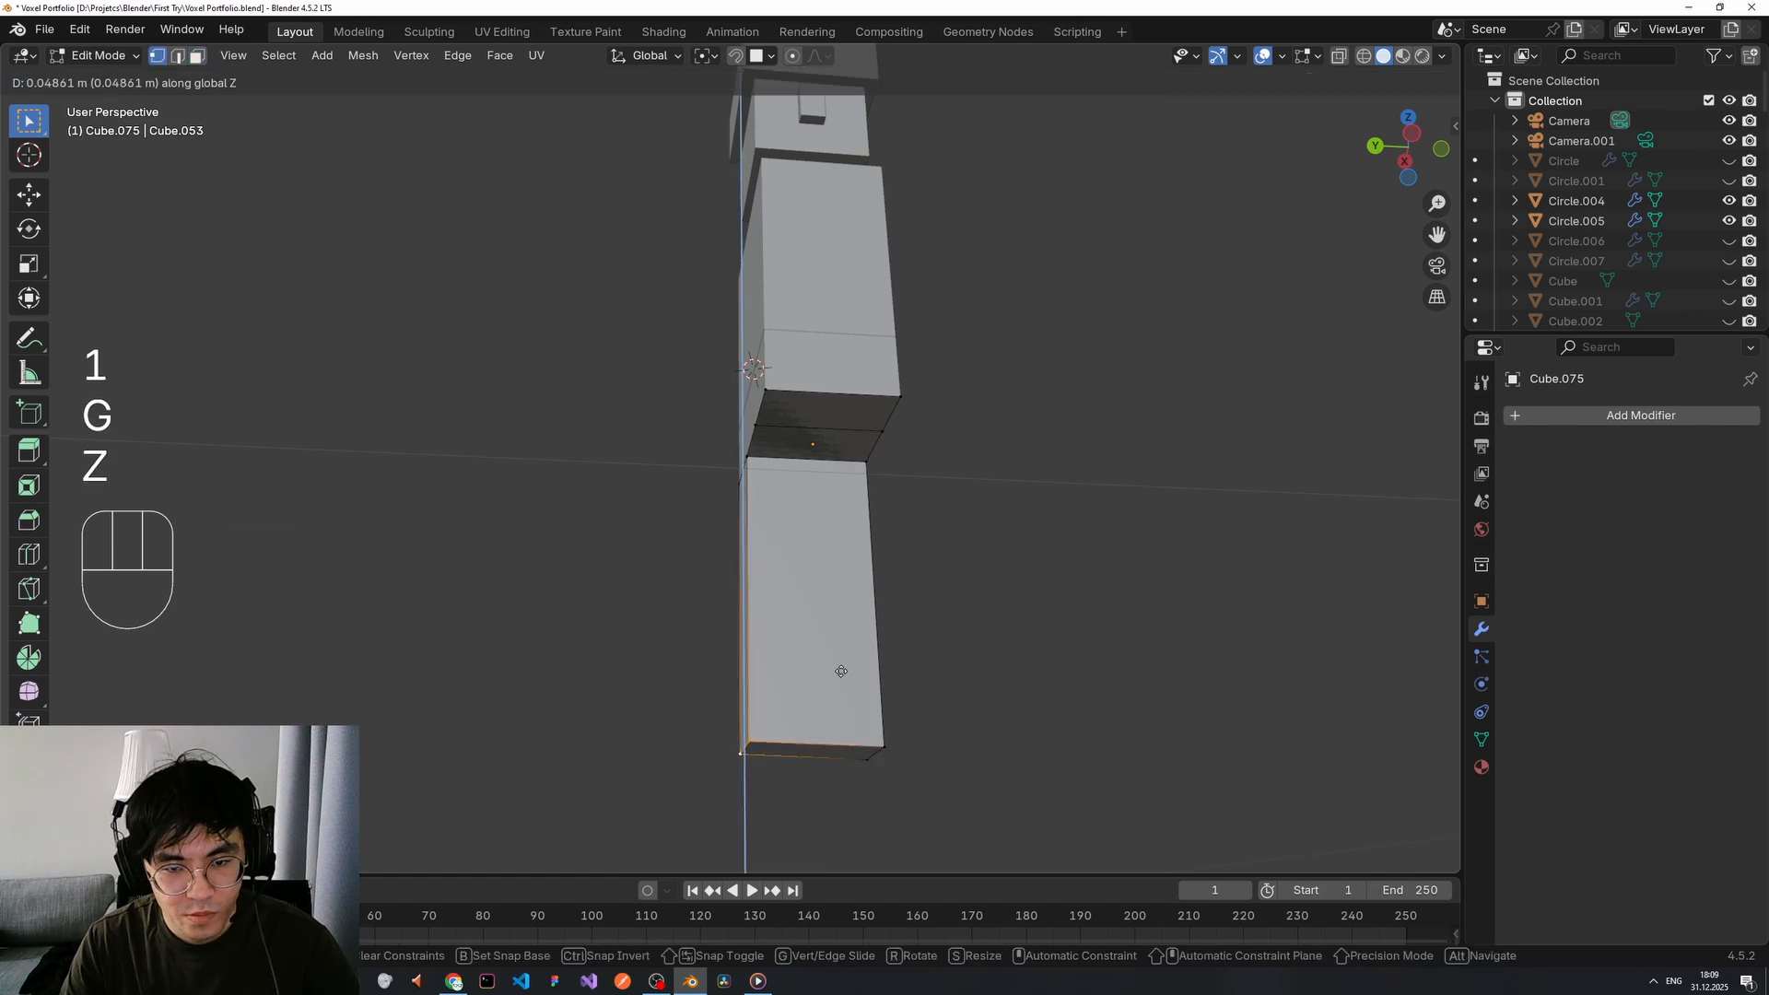
pyautogui.press('x')
pyautogui.press('y')
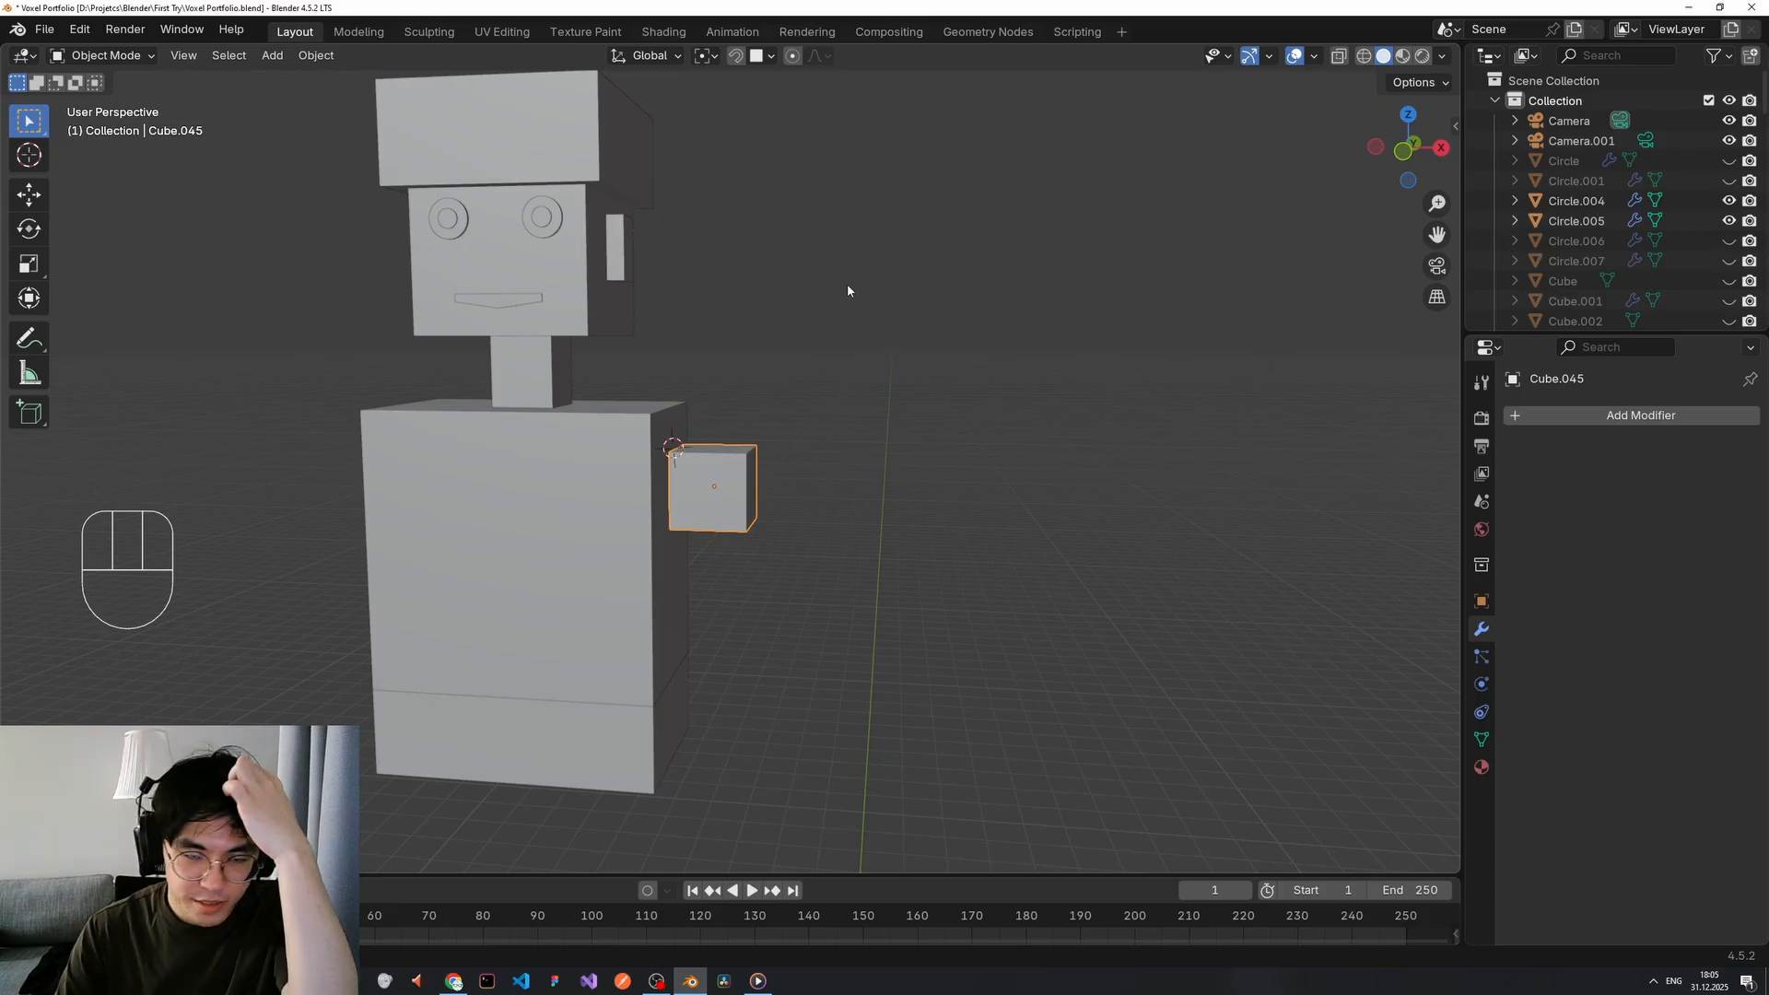
# Enable snapping and set the snap target to Face.
pyautogui.rightClick(815, 430)
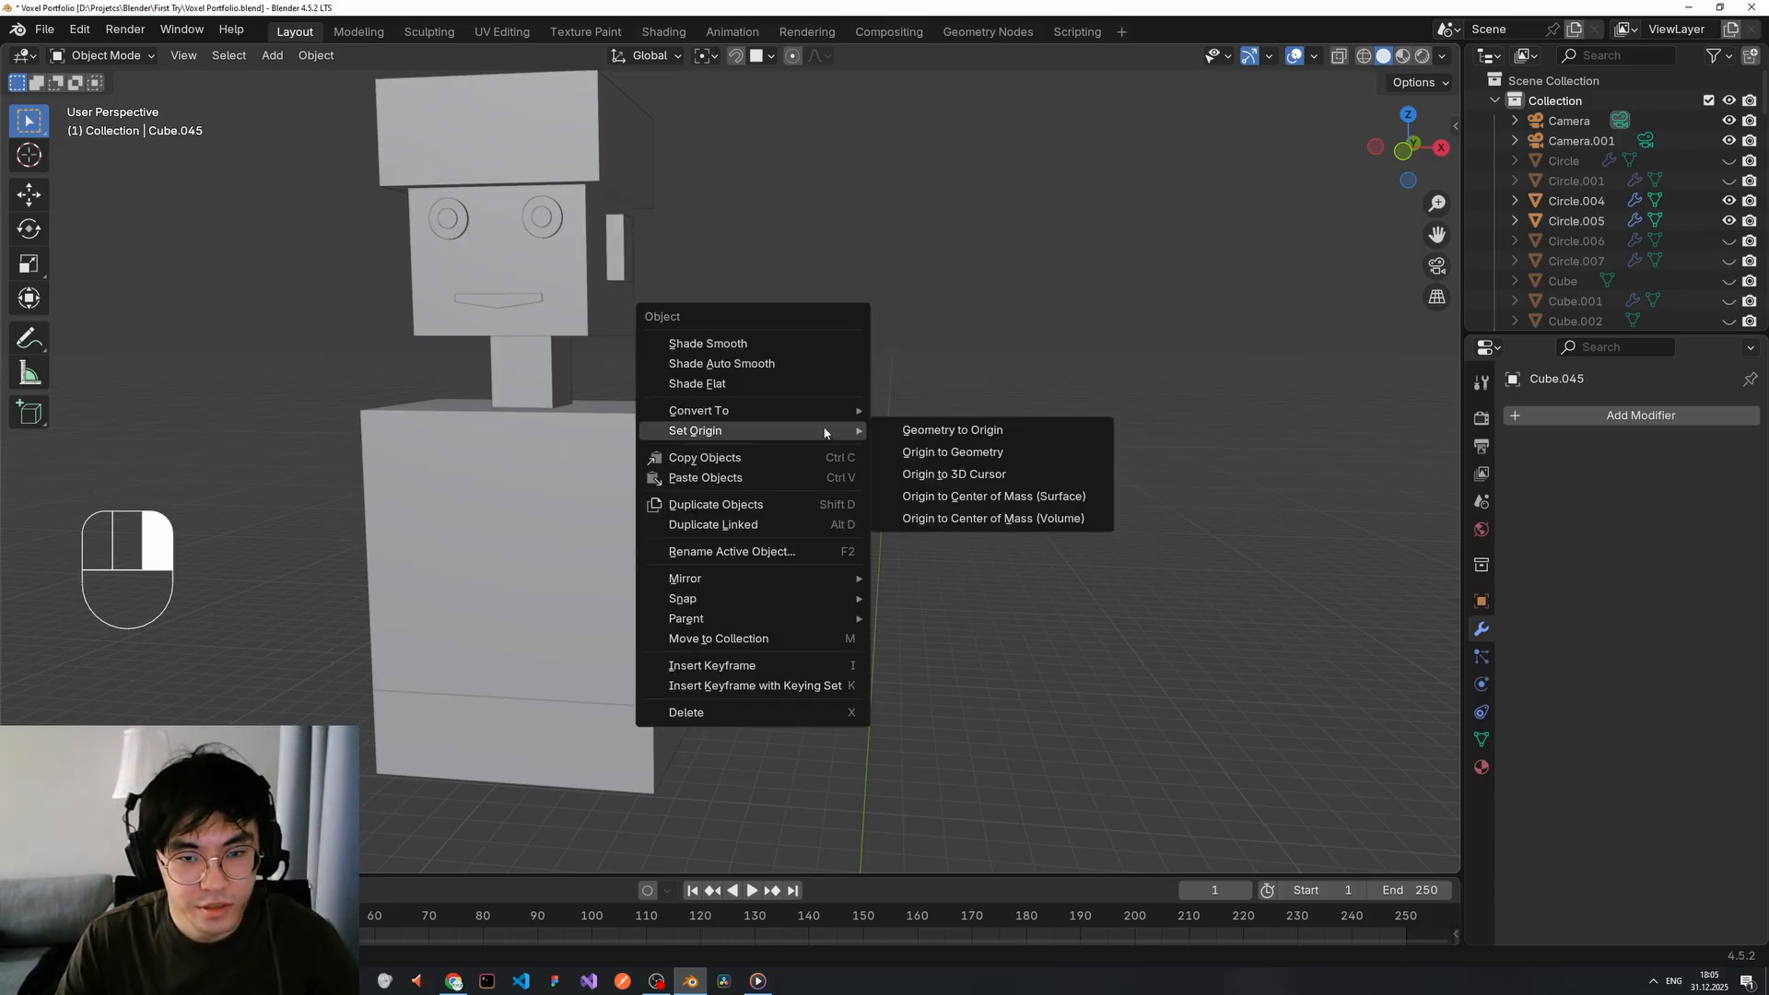
pyautogui.click(975, 398)
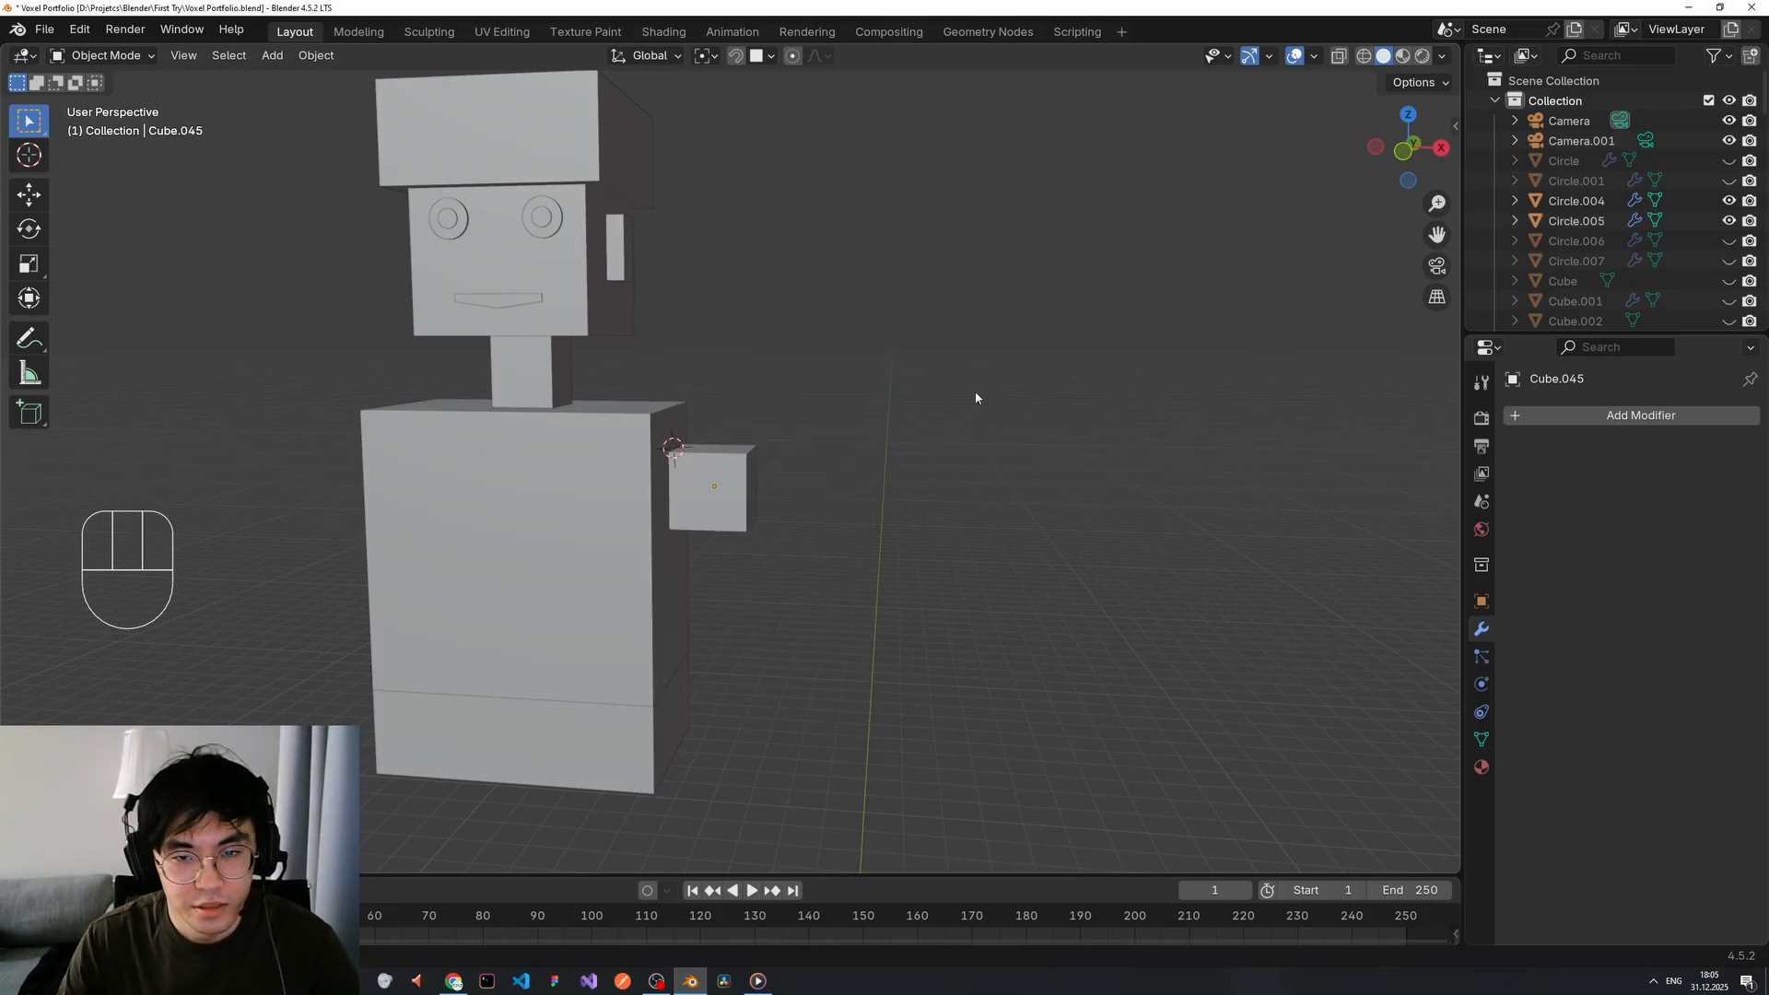
pyautogui.click(736, 56)
pyautogui.click(770, 58)
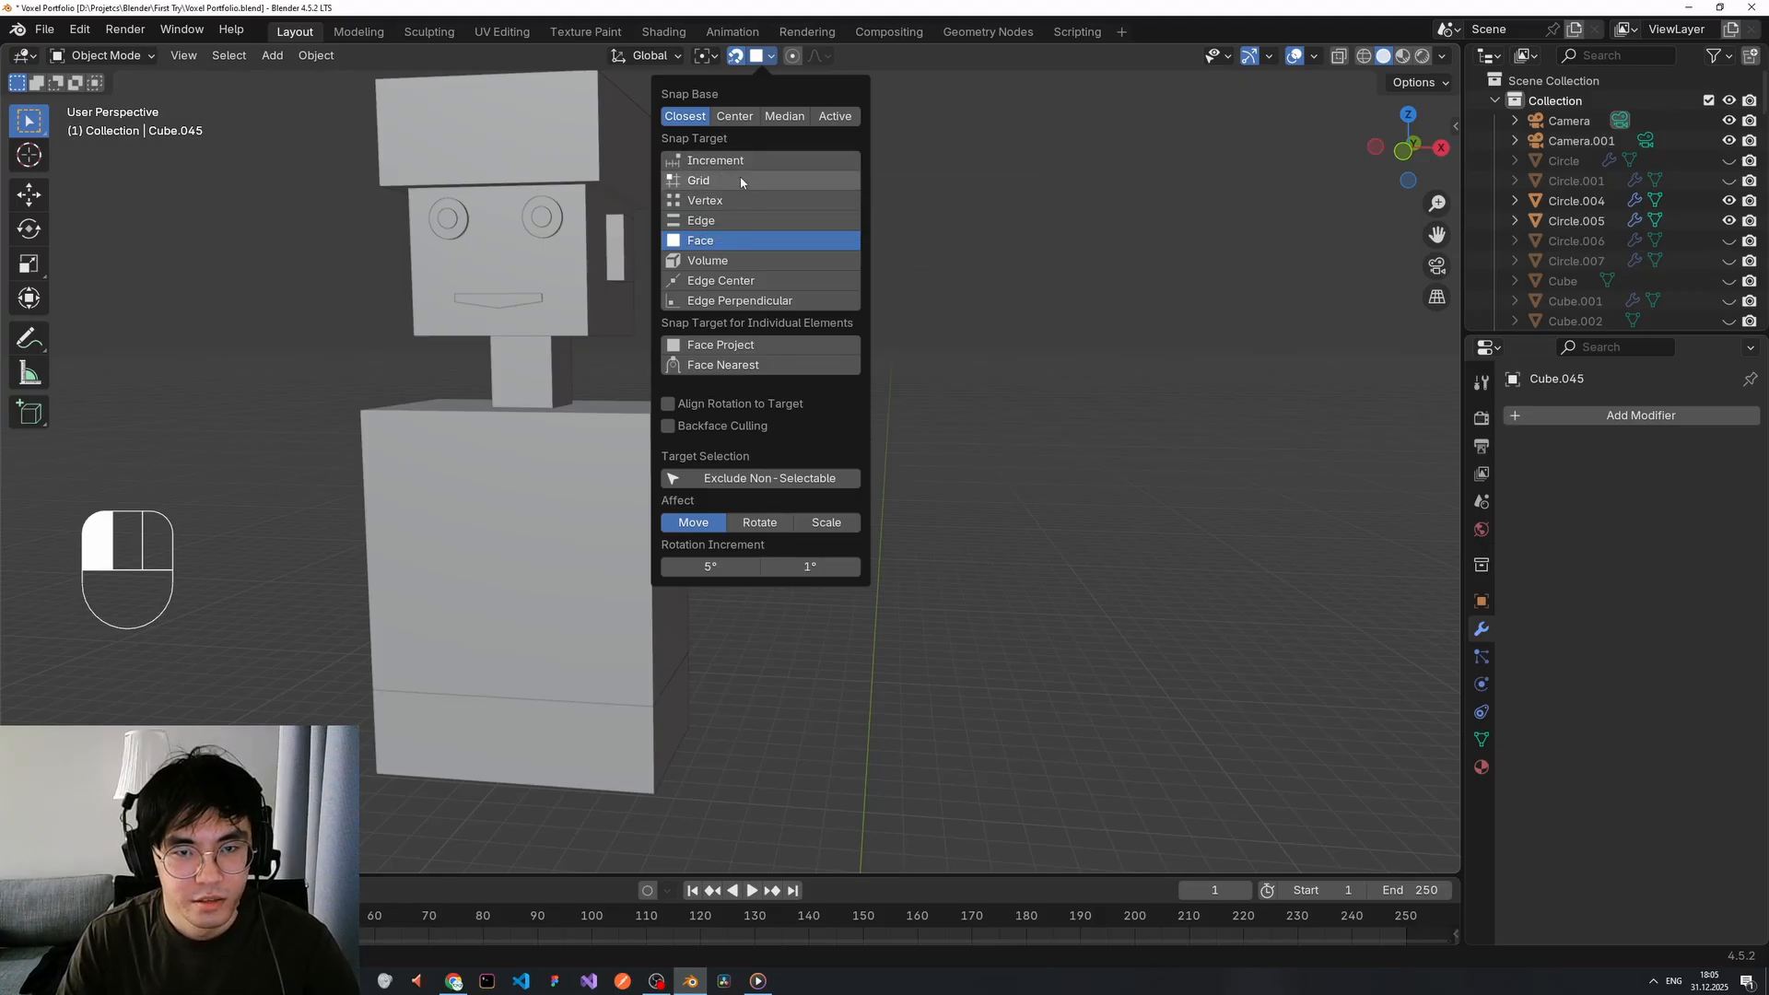
pyautogui.click(722, 244)
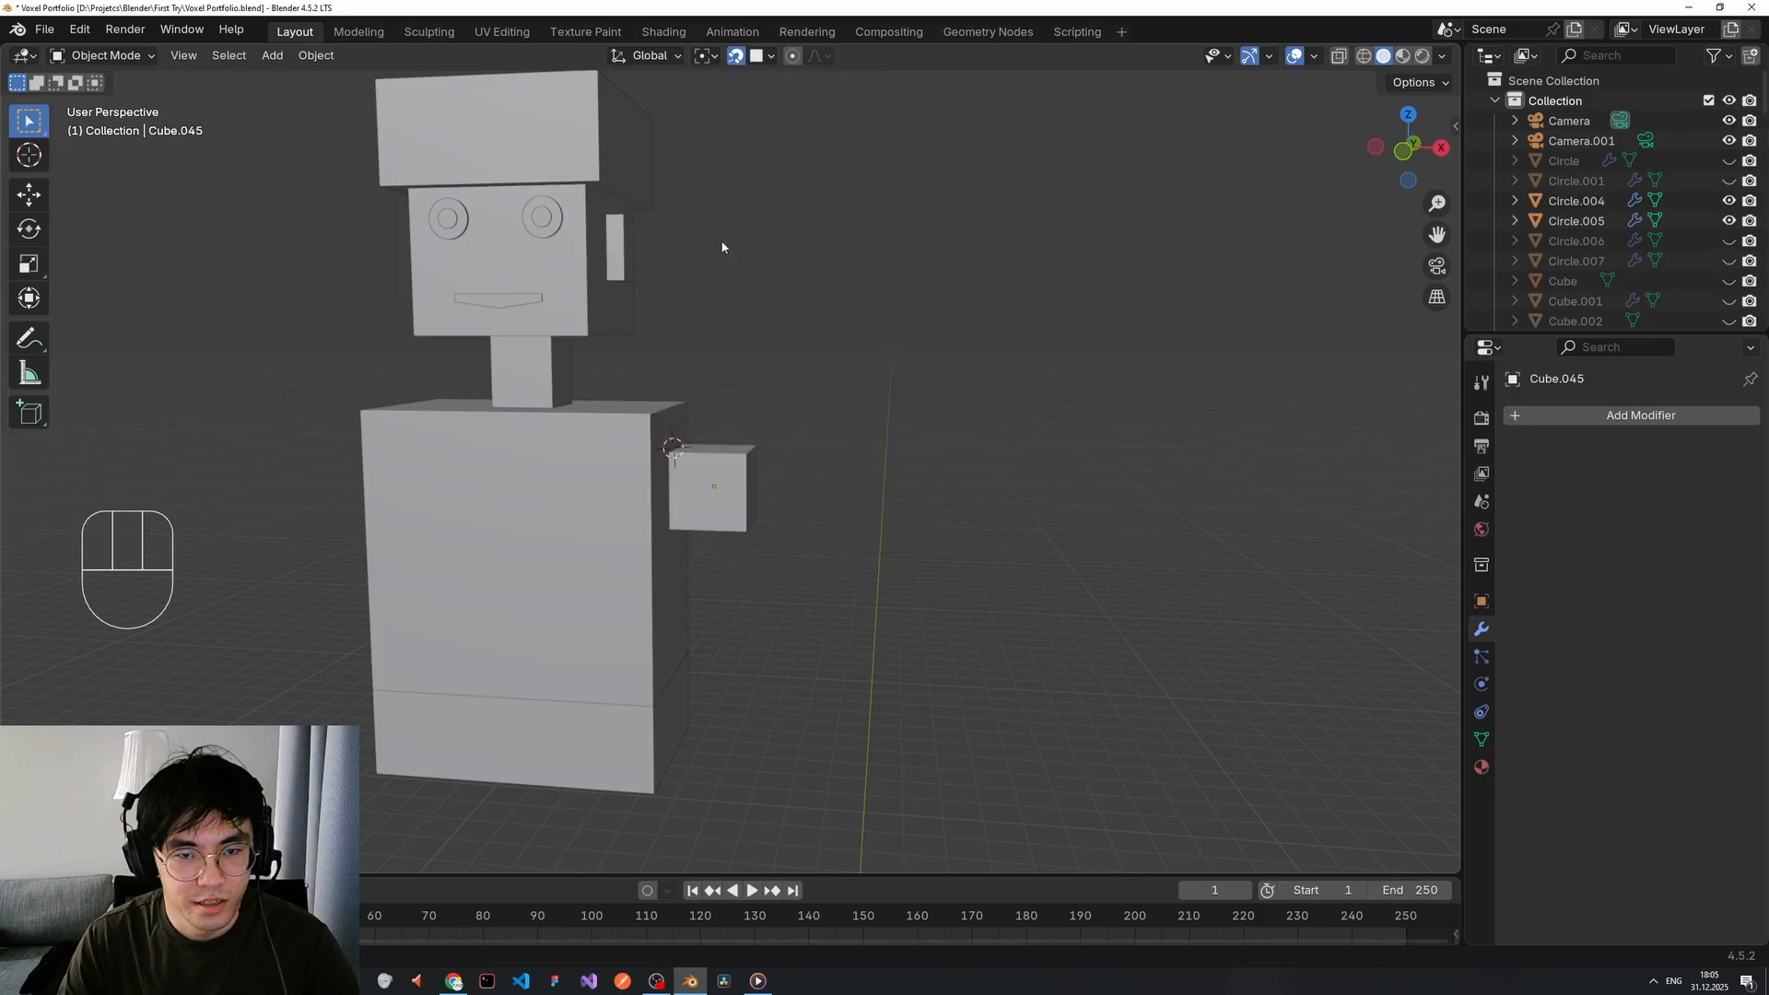
# Move the small cube toward the torso's upper side, trying vertical and sideways constraints.
pyautogui.click(727, 479)
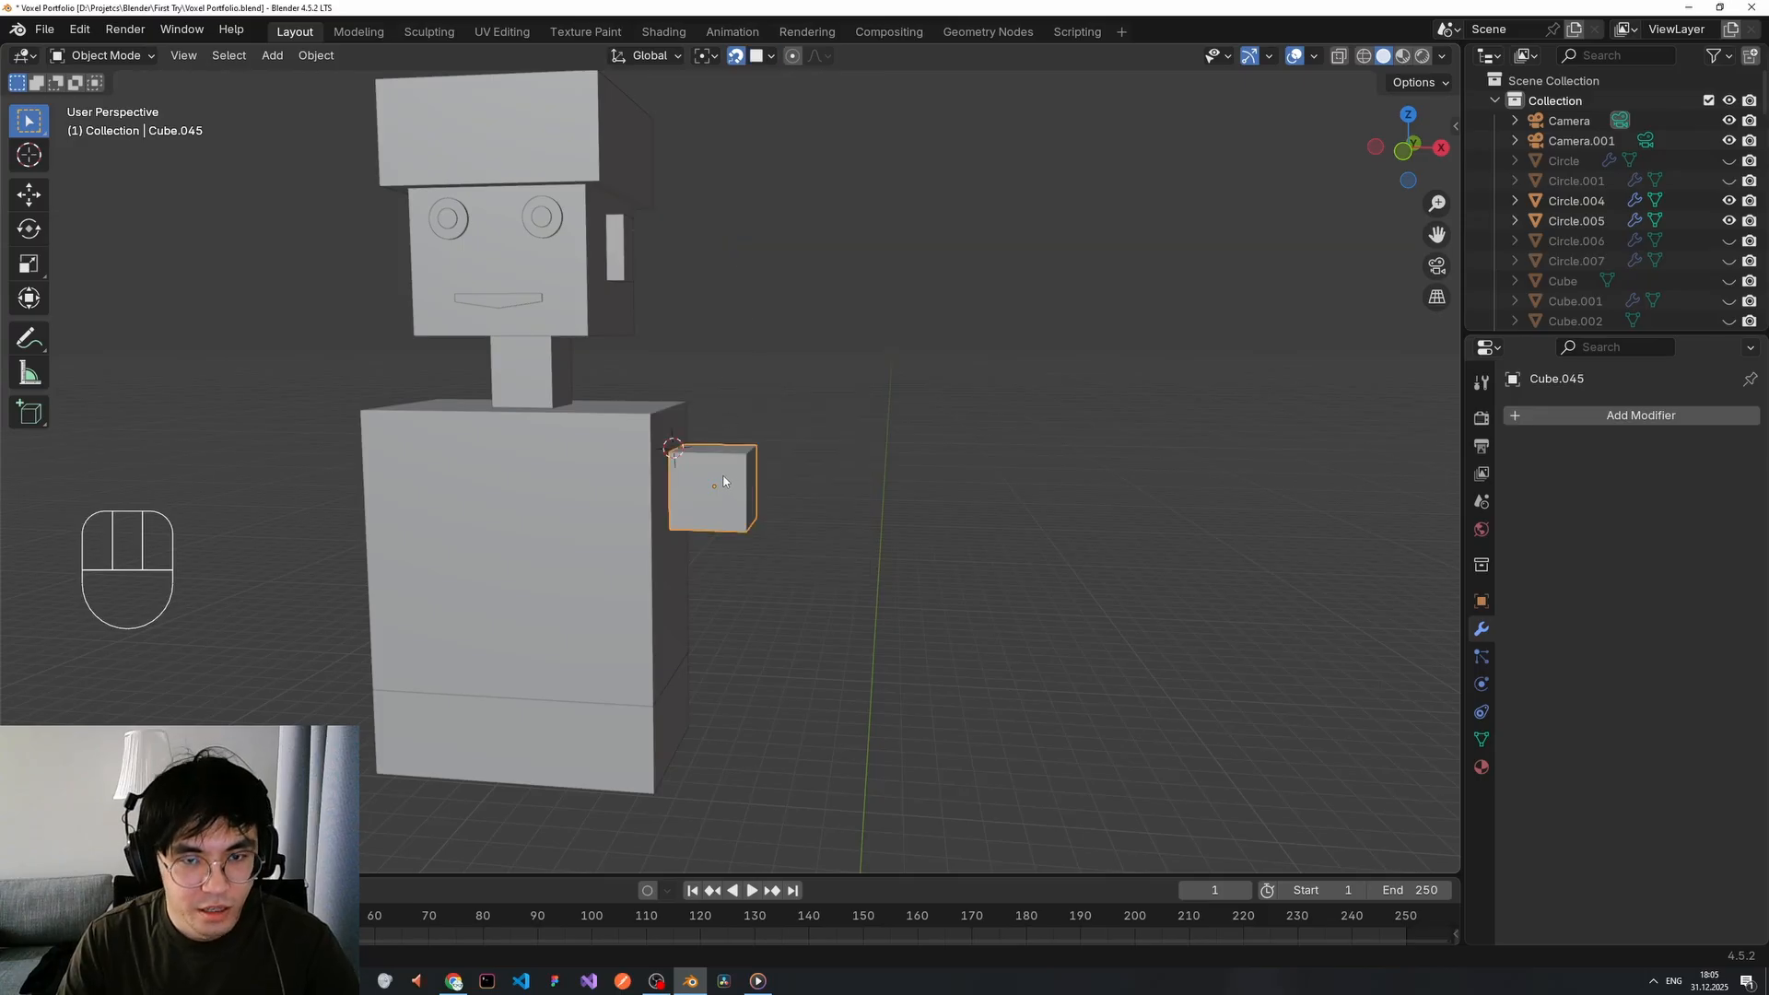
pyautogui.press('g')
pyautogui.press('z')
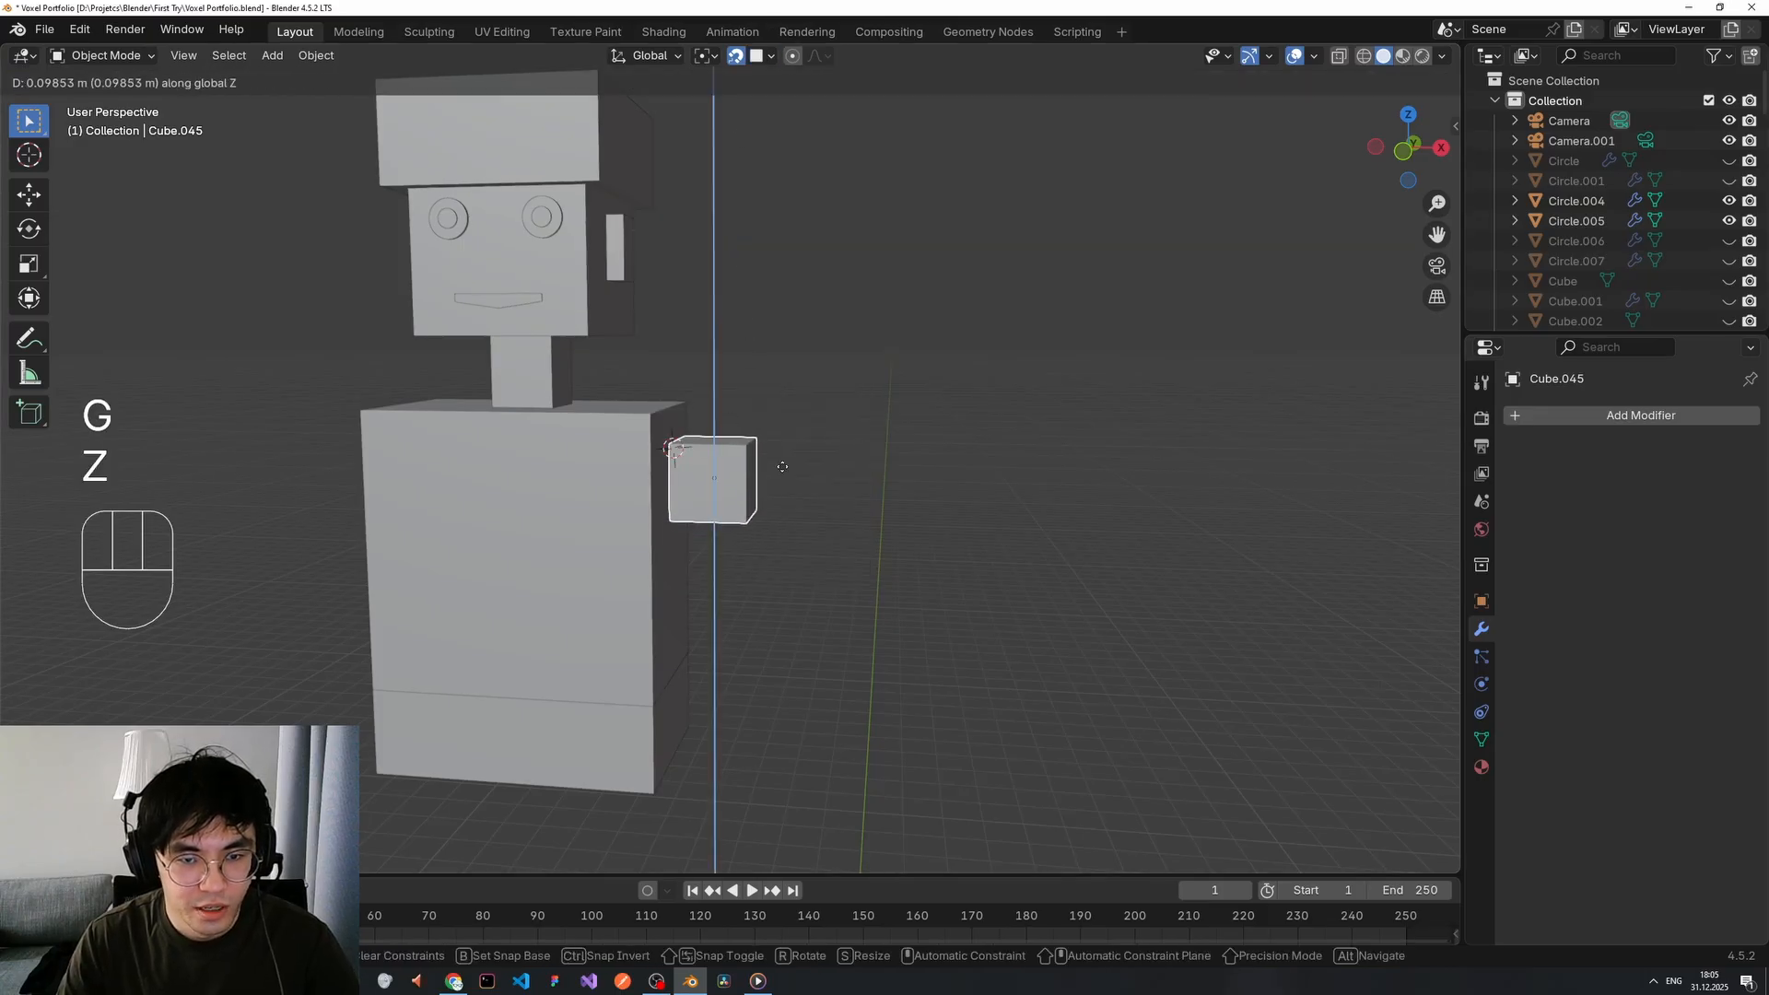
pyautogui.press('z')
pyautogui.rightClick(747, 461)
pyautogui.press('g')
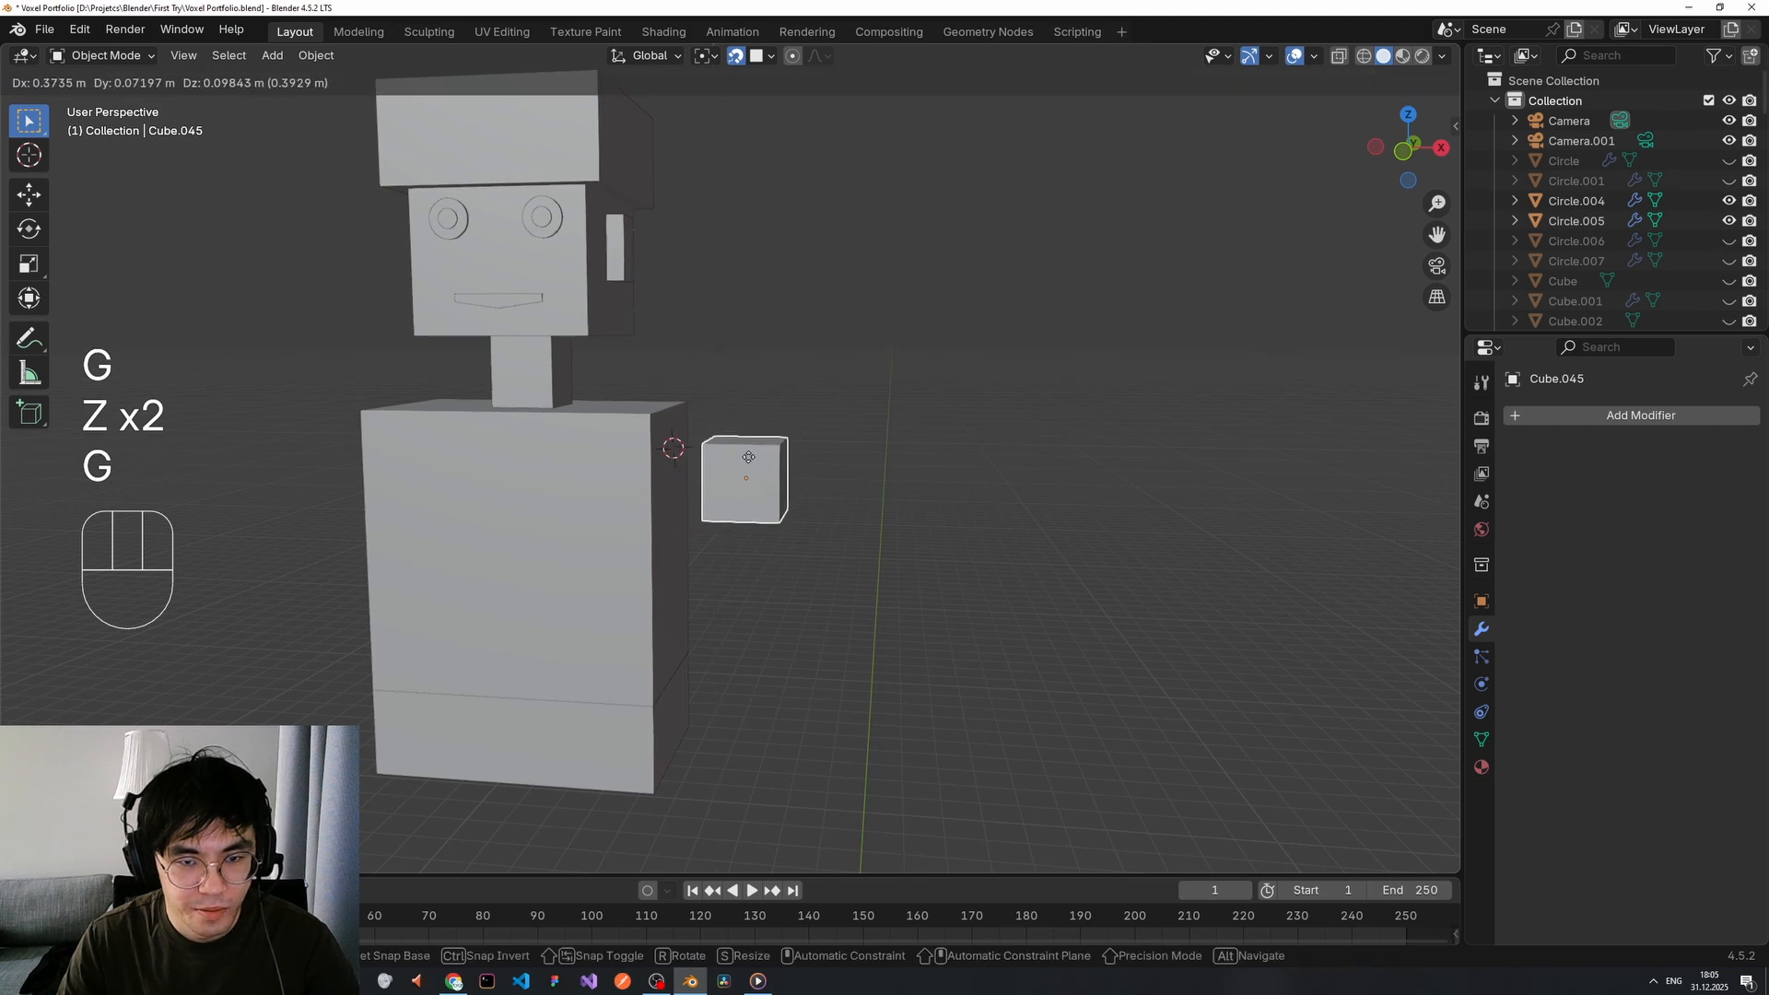
pyautogui.press('x')
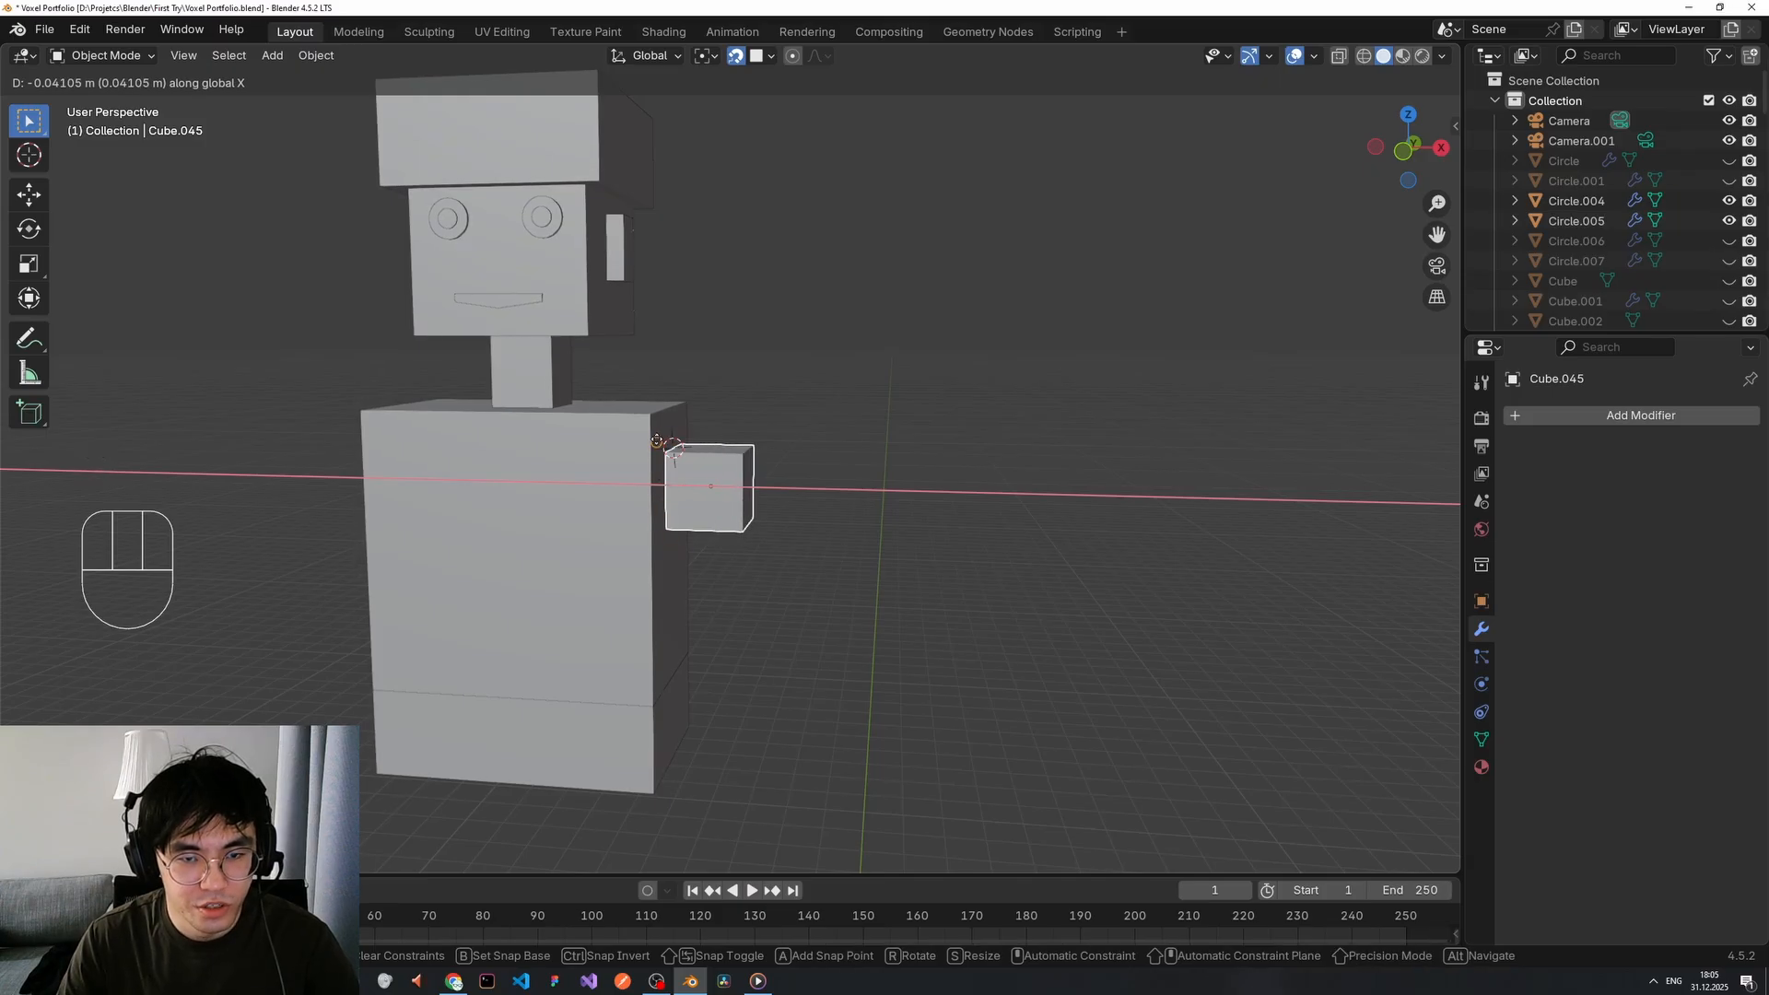
pyautogui.press('Escape')
pyautogui.moveTo(649, 444); pyautogui.dragTo(729, 464, button='middle')
pyautogui.press('g')
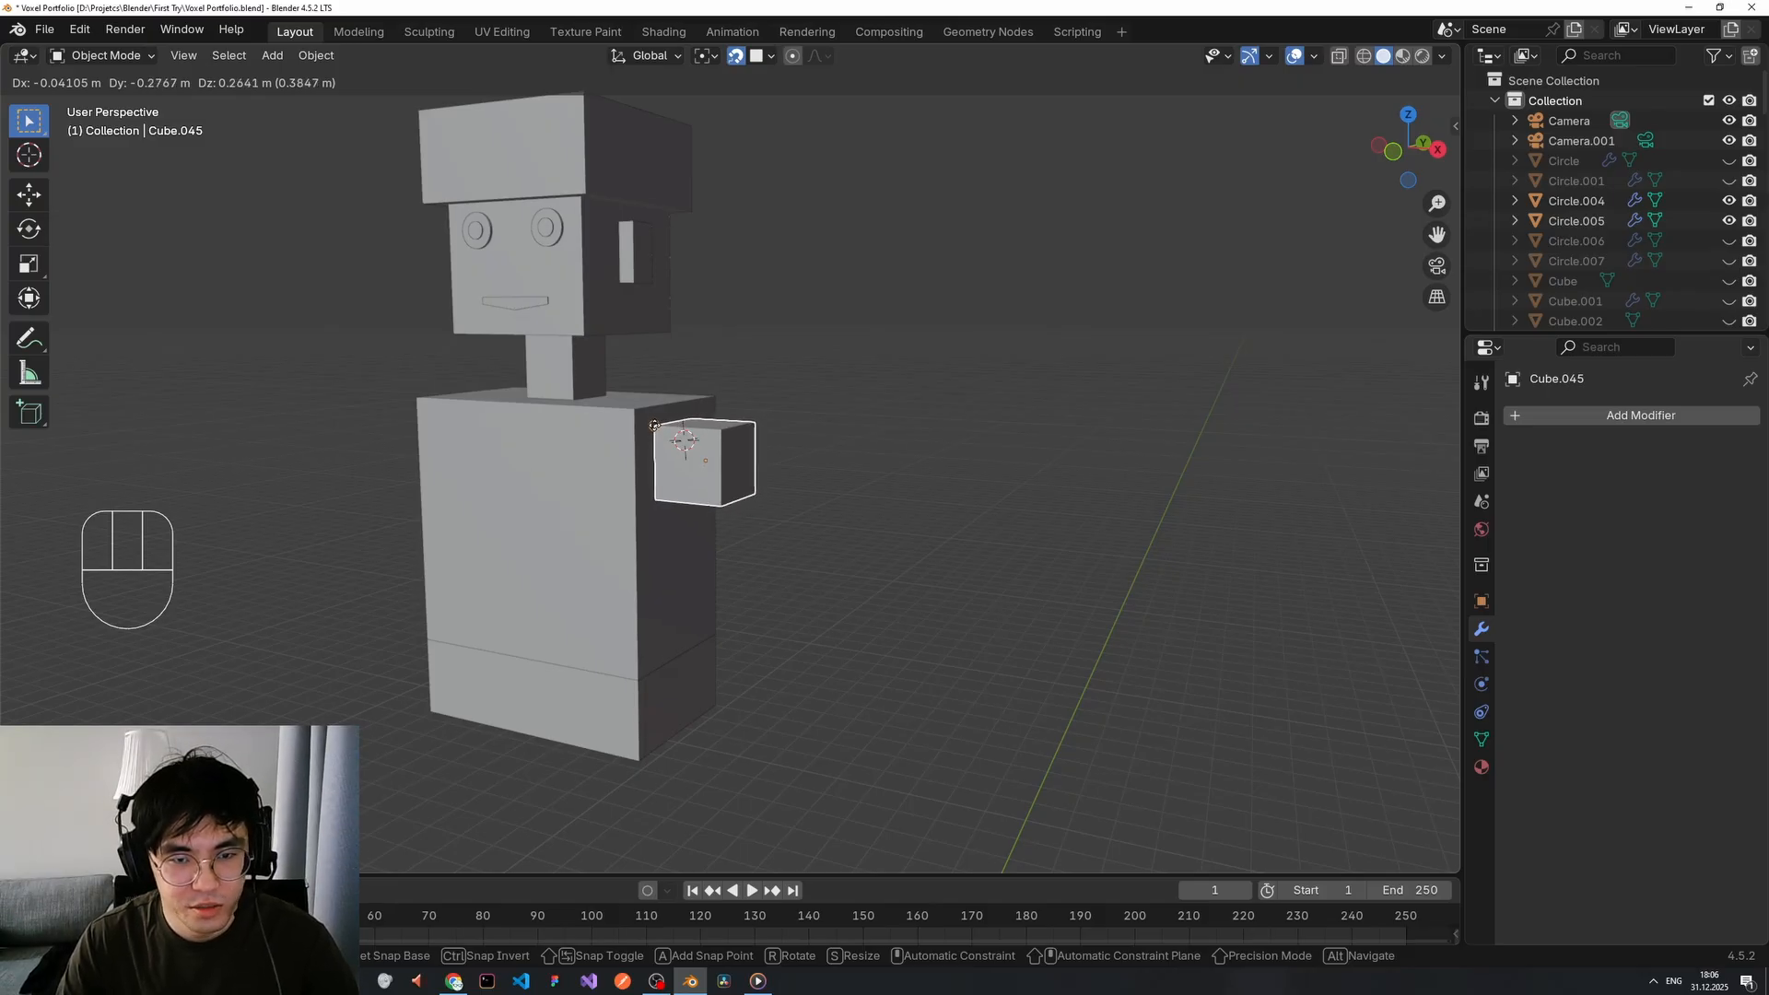
# Place the small cube against the torso's upper side and view it face-on.
pyautogui.click(654, 425)
pyautogui.scroll(5, 779, 458)
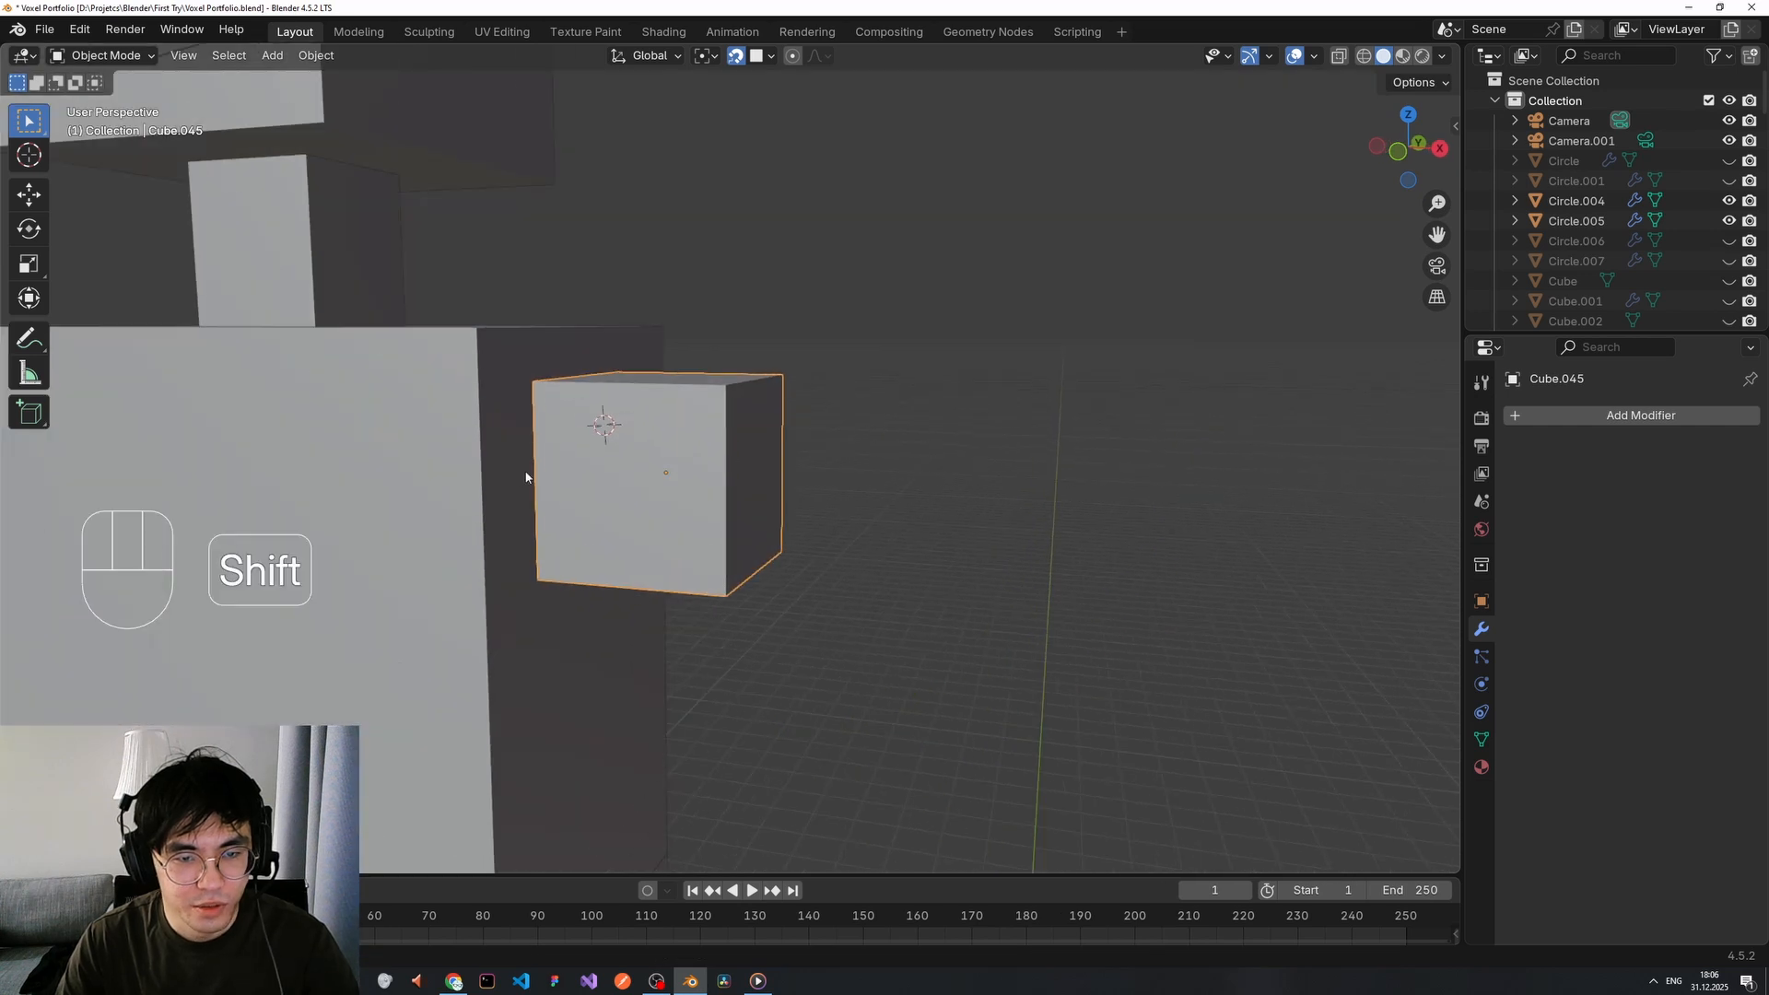
pyautogui.moveTo(520, 469); pyautogui.dragTo(748, 456, button='middle')
pyautogui.scroll(-2, 655, 438)
pyautogui.moveTo(663, 337); pyautogui.dragTo(798, 352, button='middle')
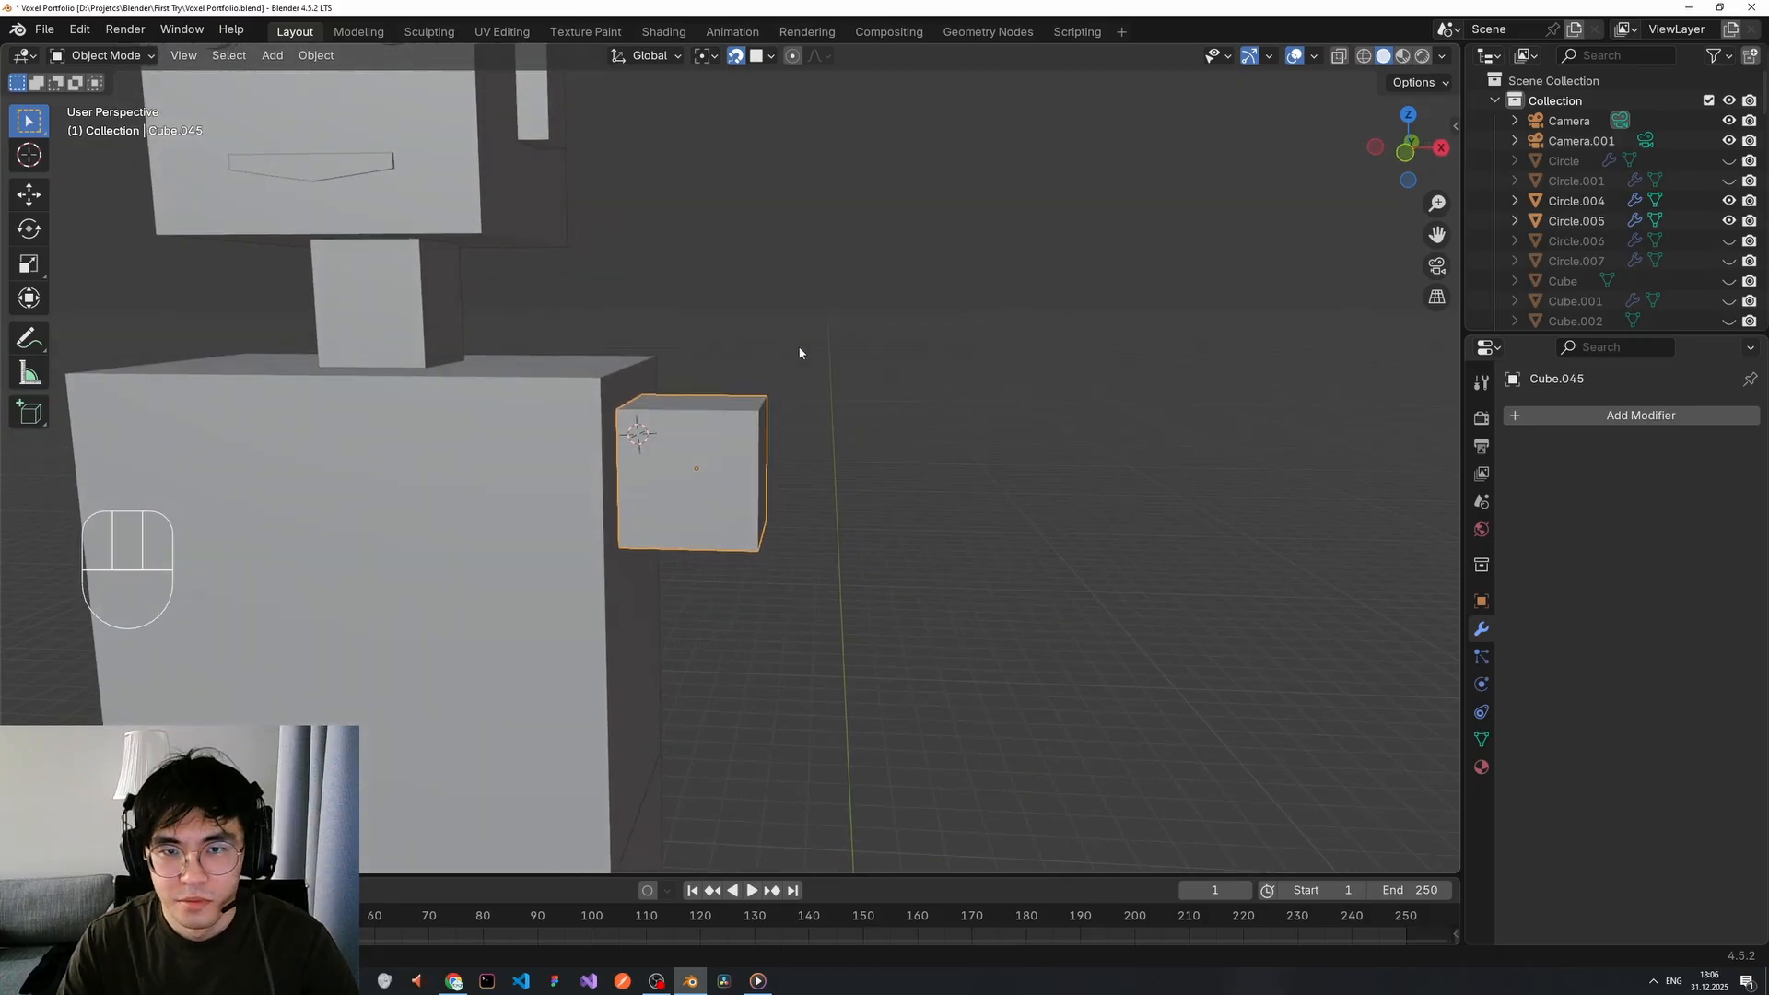
# Turn snapping off and cancel a trial move, leaving the shoulder cube in place.
pyautogui.click(737, 58)
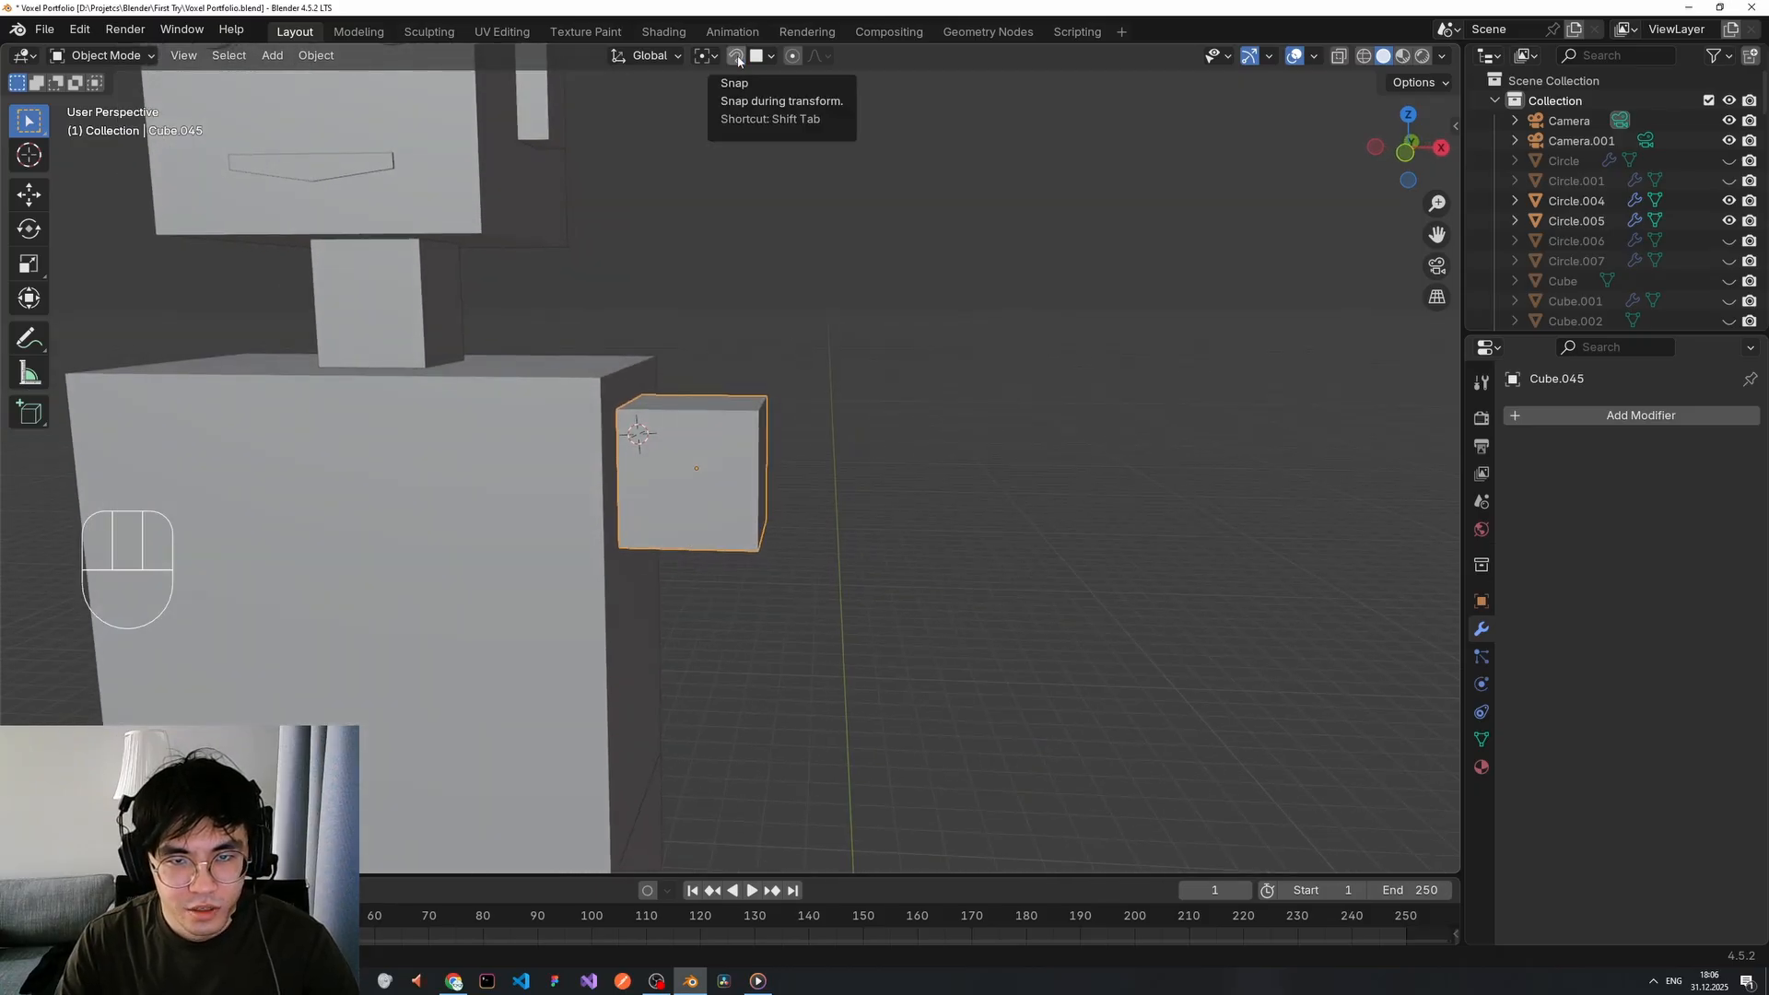
pyautogui.click(772, 57)
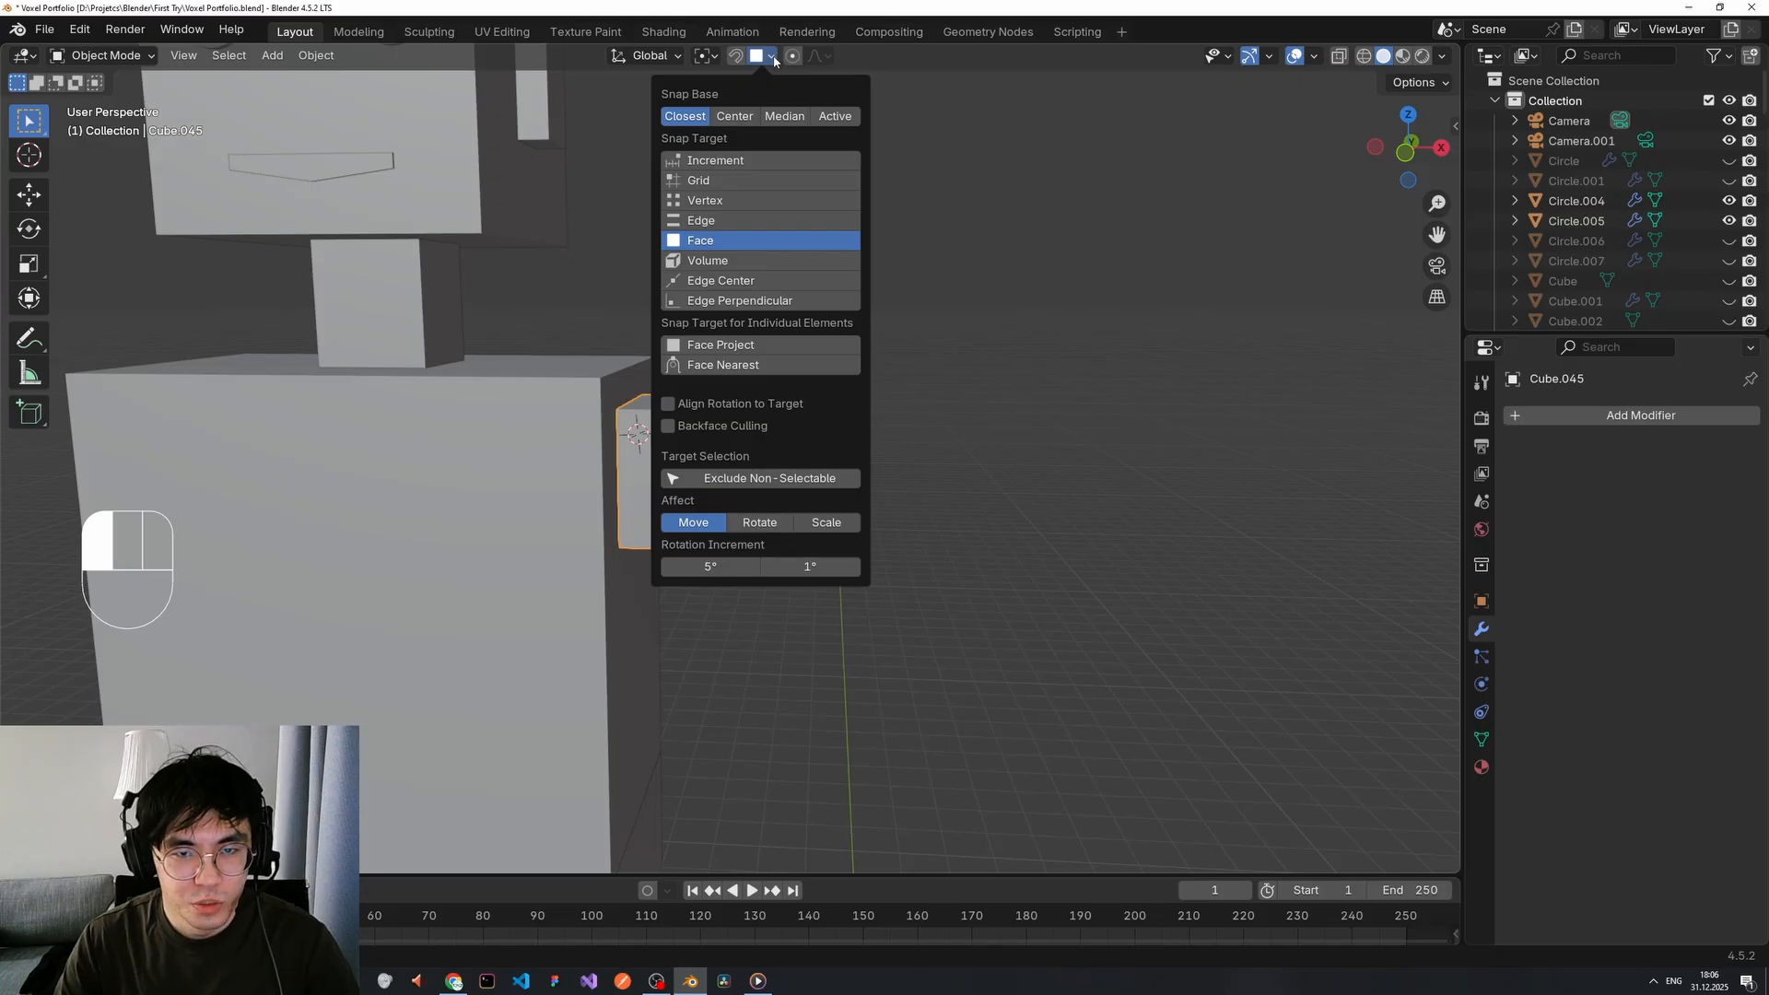
pyautogui.click(773, 58)
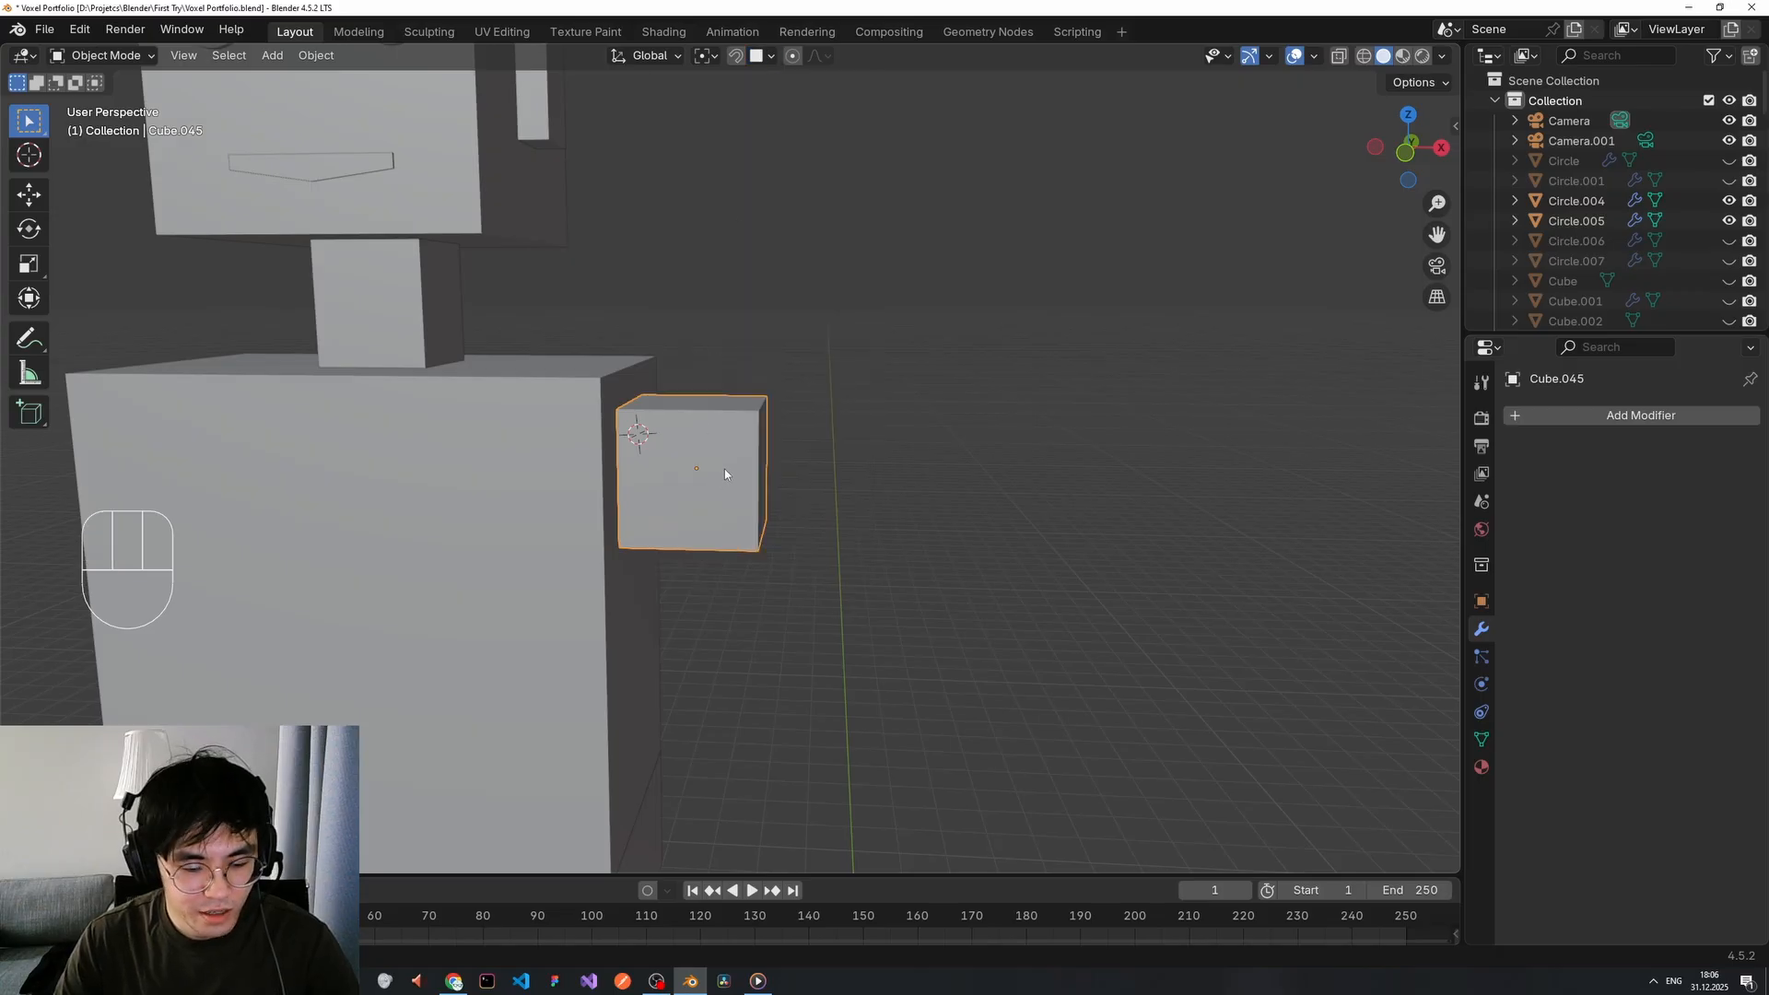
pyautogui.press('g')
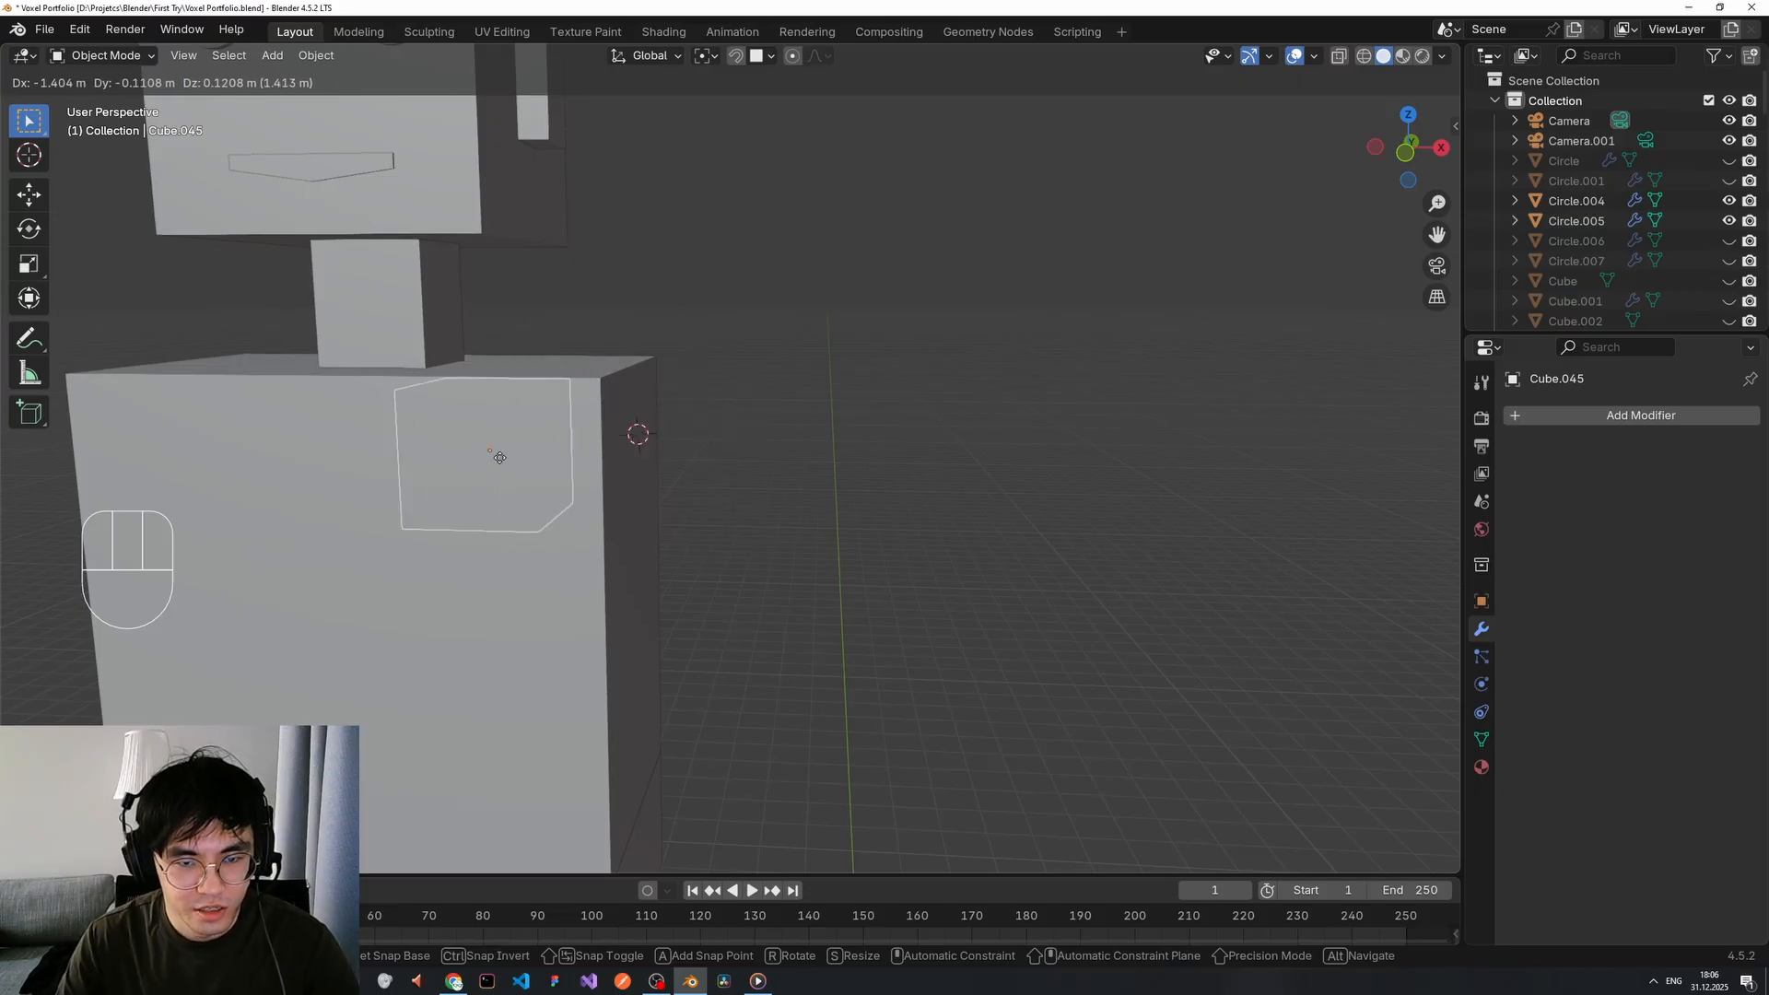
pyautogui.press('Escape')
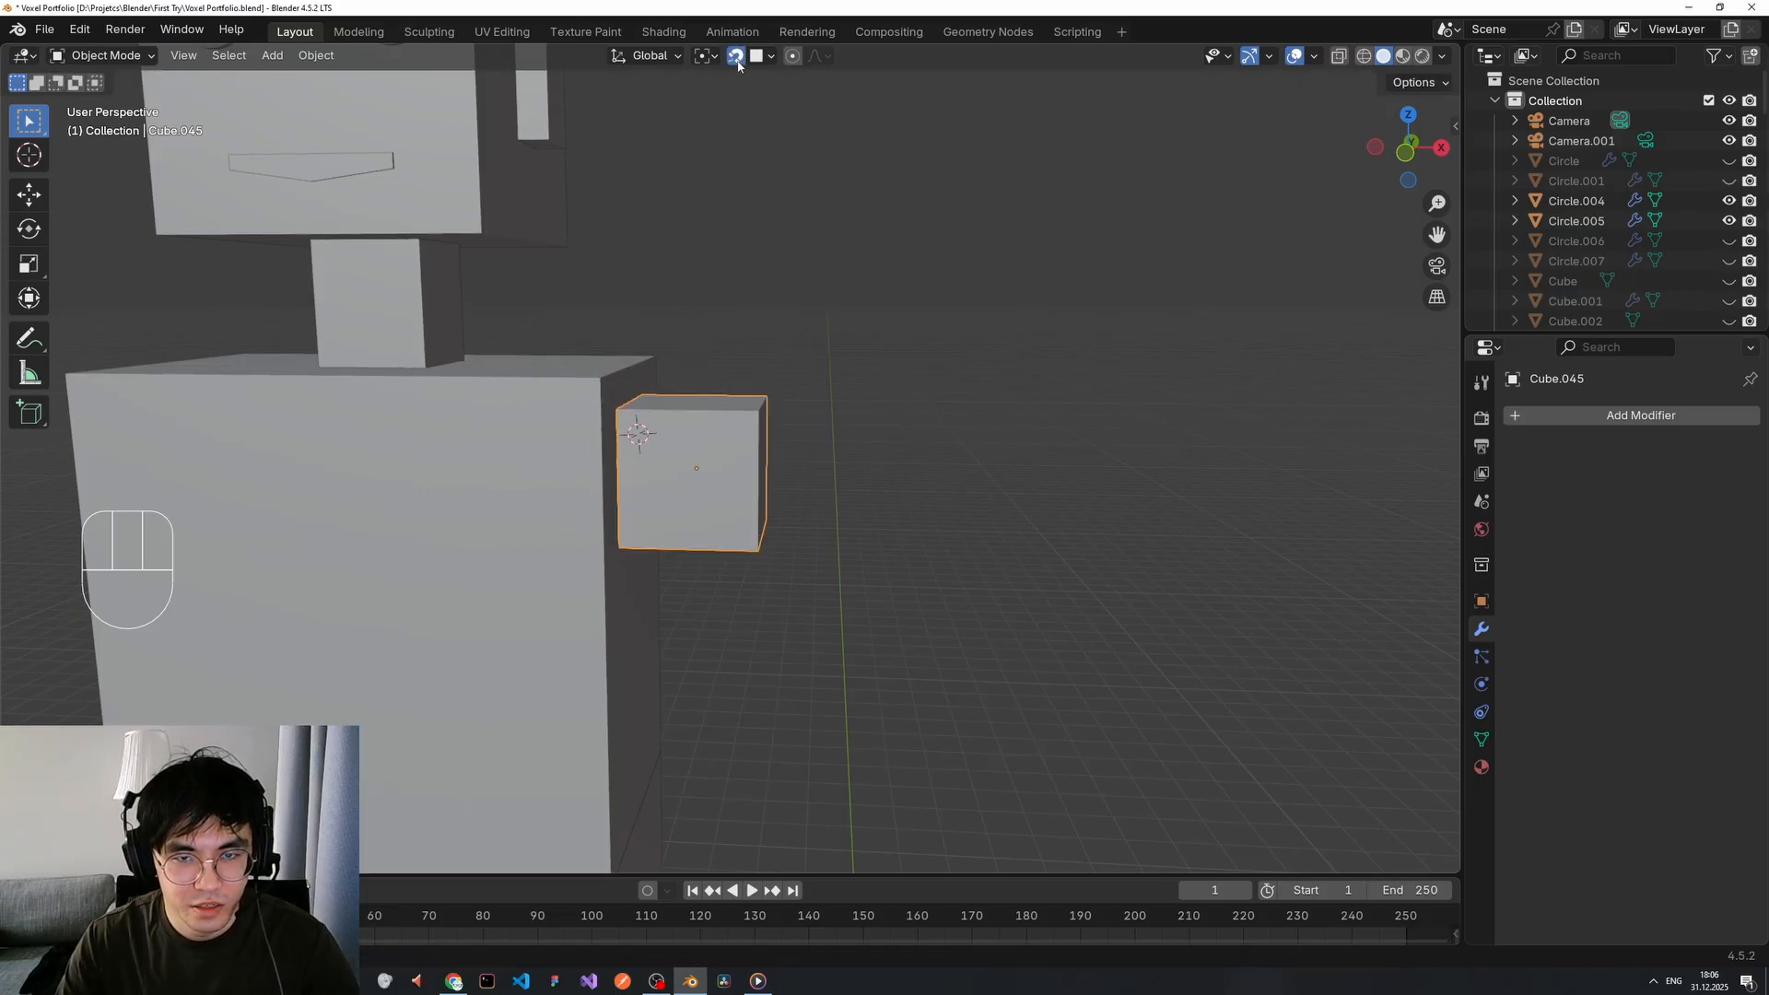
pyautogui.scroll(-3, 802, 318)
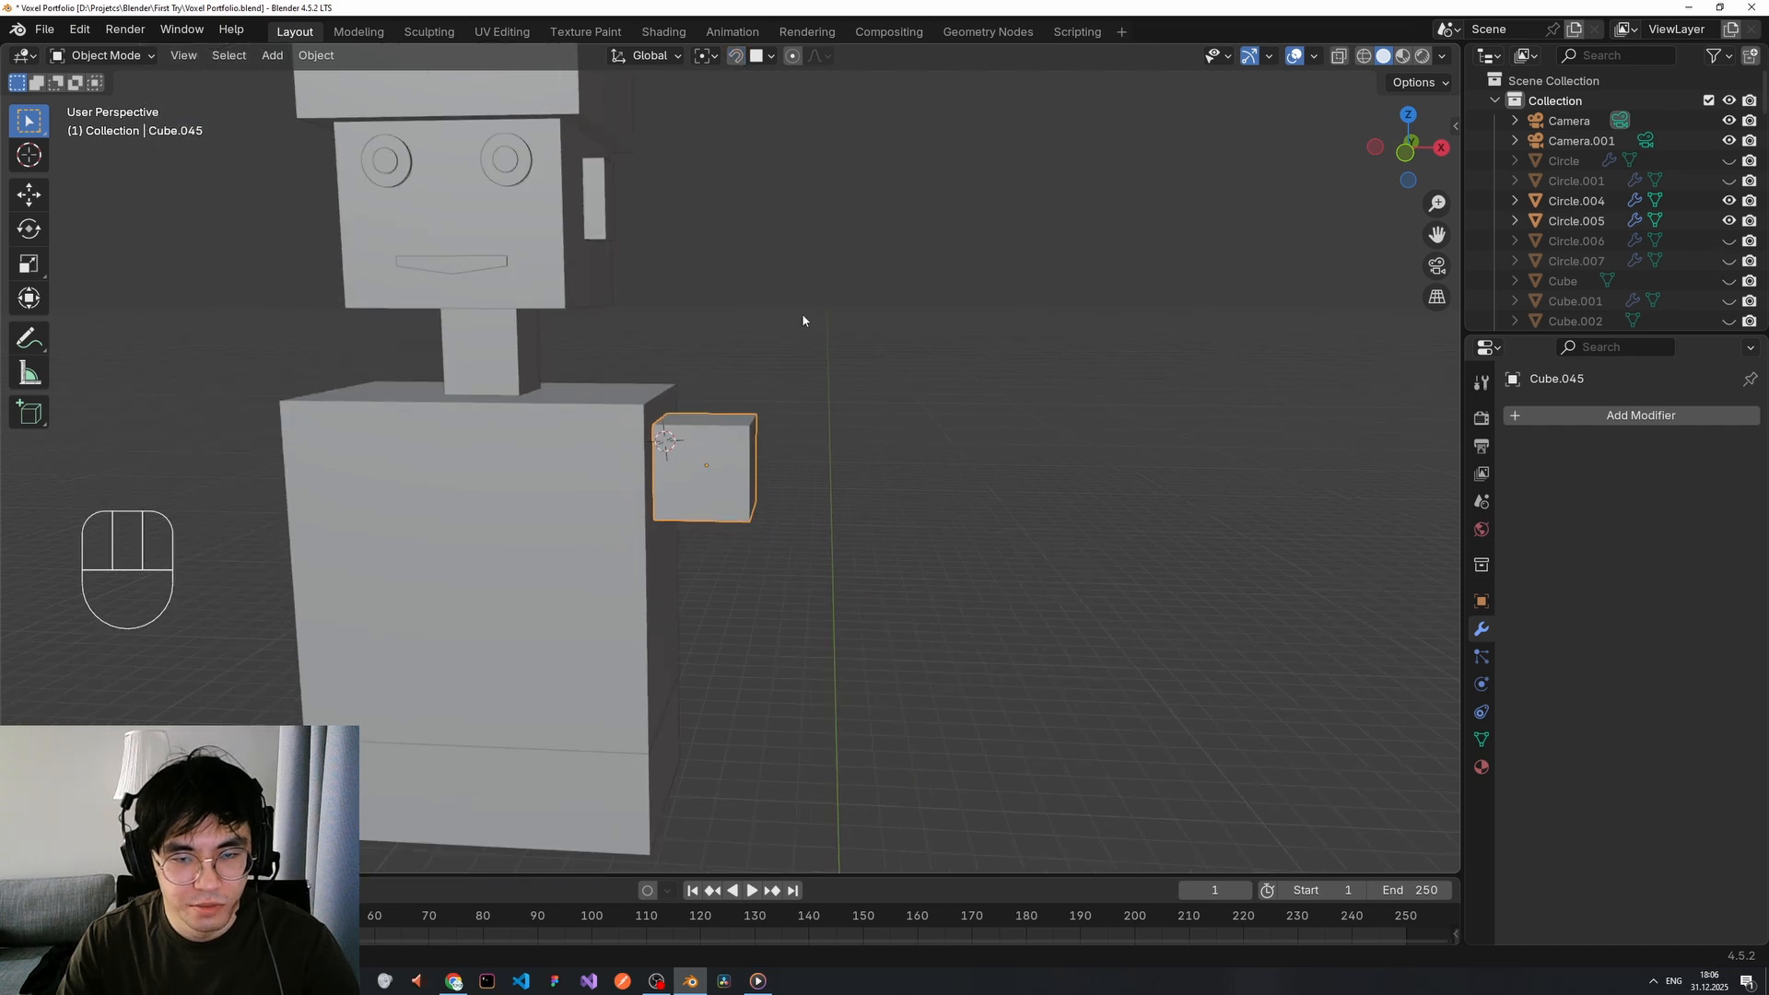
pyautogui.moveTo(798, 367); pyautogui.dragTo(786, 403, button='middle')
# Scale the shoulder cube along Z to make it narrower.
pyautogui.keyDown('shift'); pyautogui.rightClick(862, 467); pyautogui.keyUp('shift')
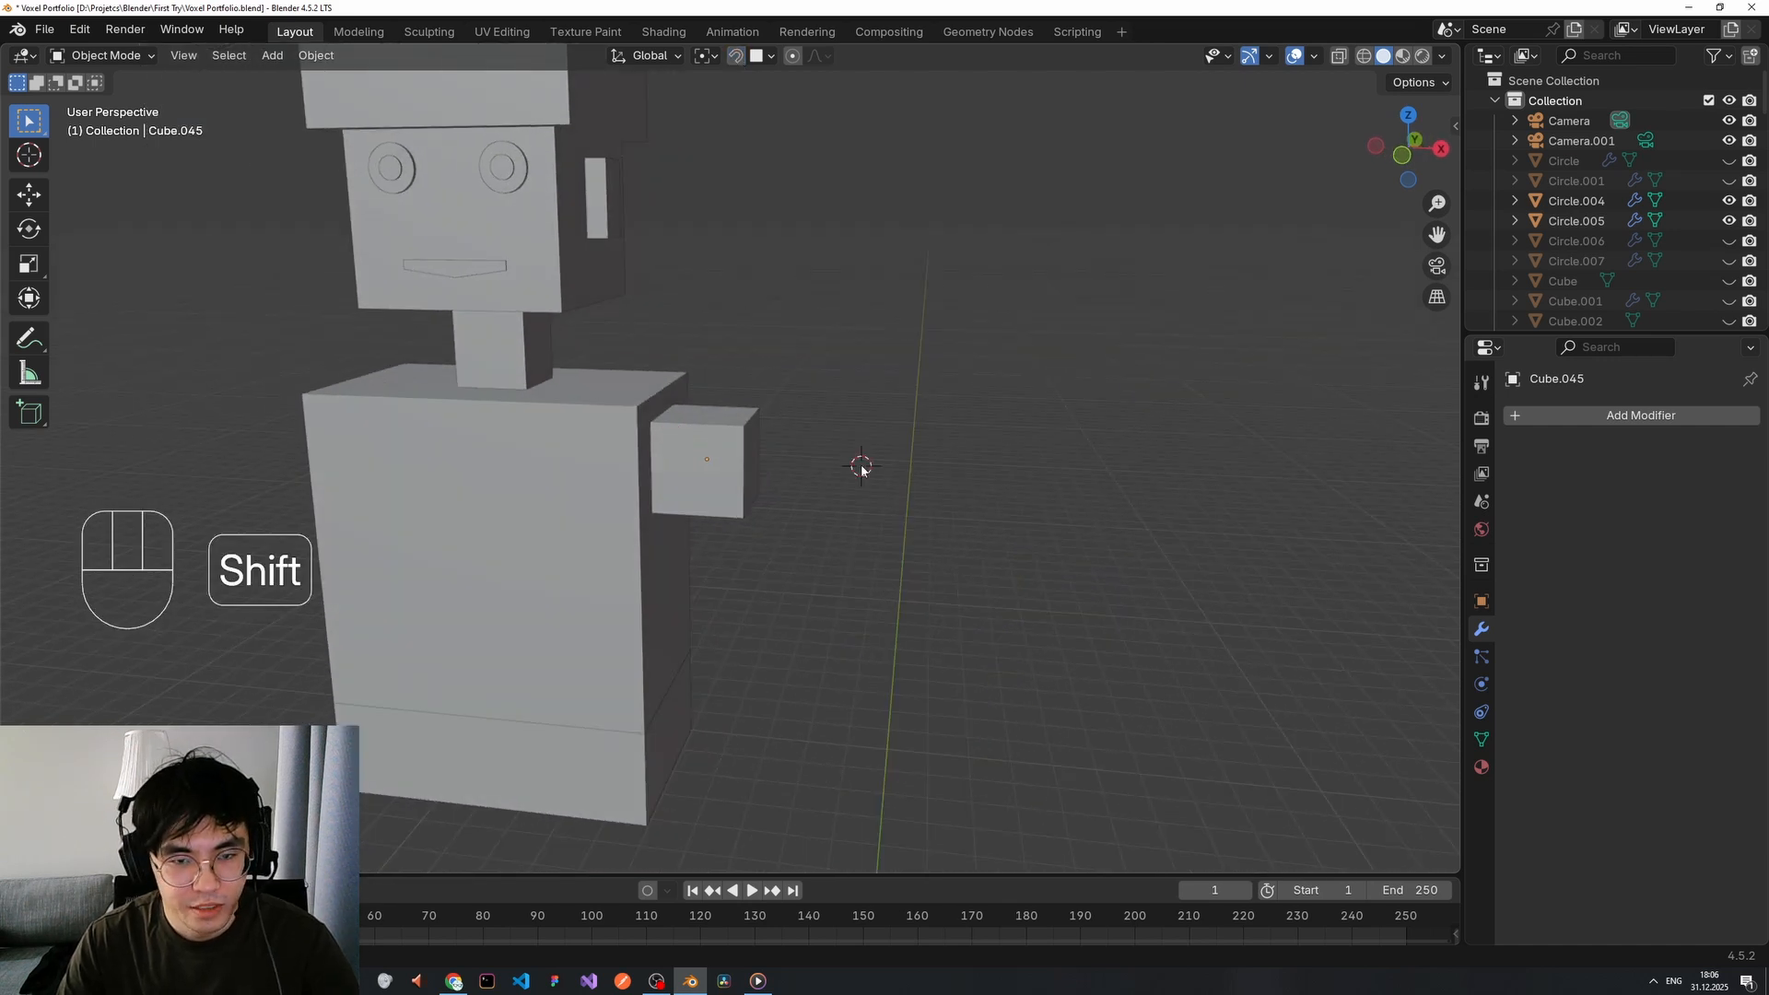
pyautogui.moveTo(861, 466); pyautogui.dragTo(833, 462, button='middle')
pyautogui.moveTo(700, 585); pyautogui.dragTo(871, 433, button='middle')
pyautogui.click(705, 477)
pyautogui.press('s')
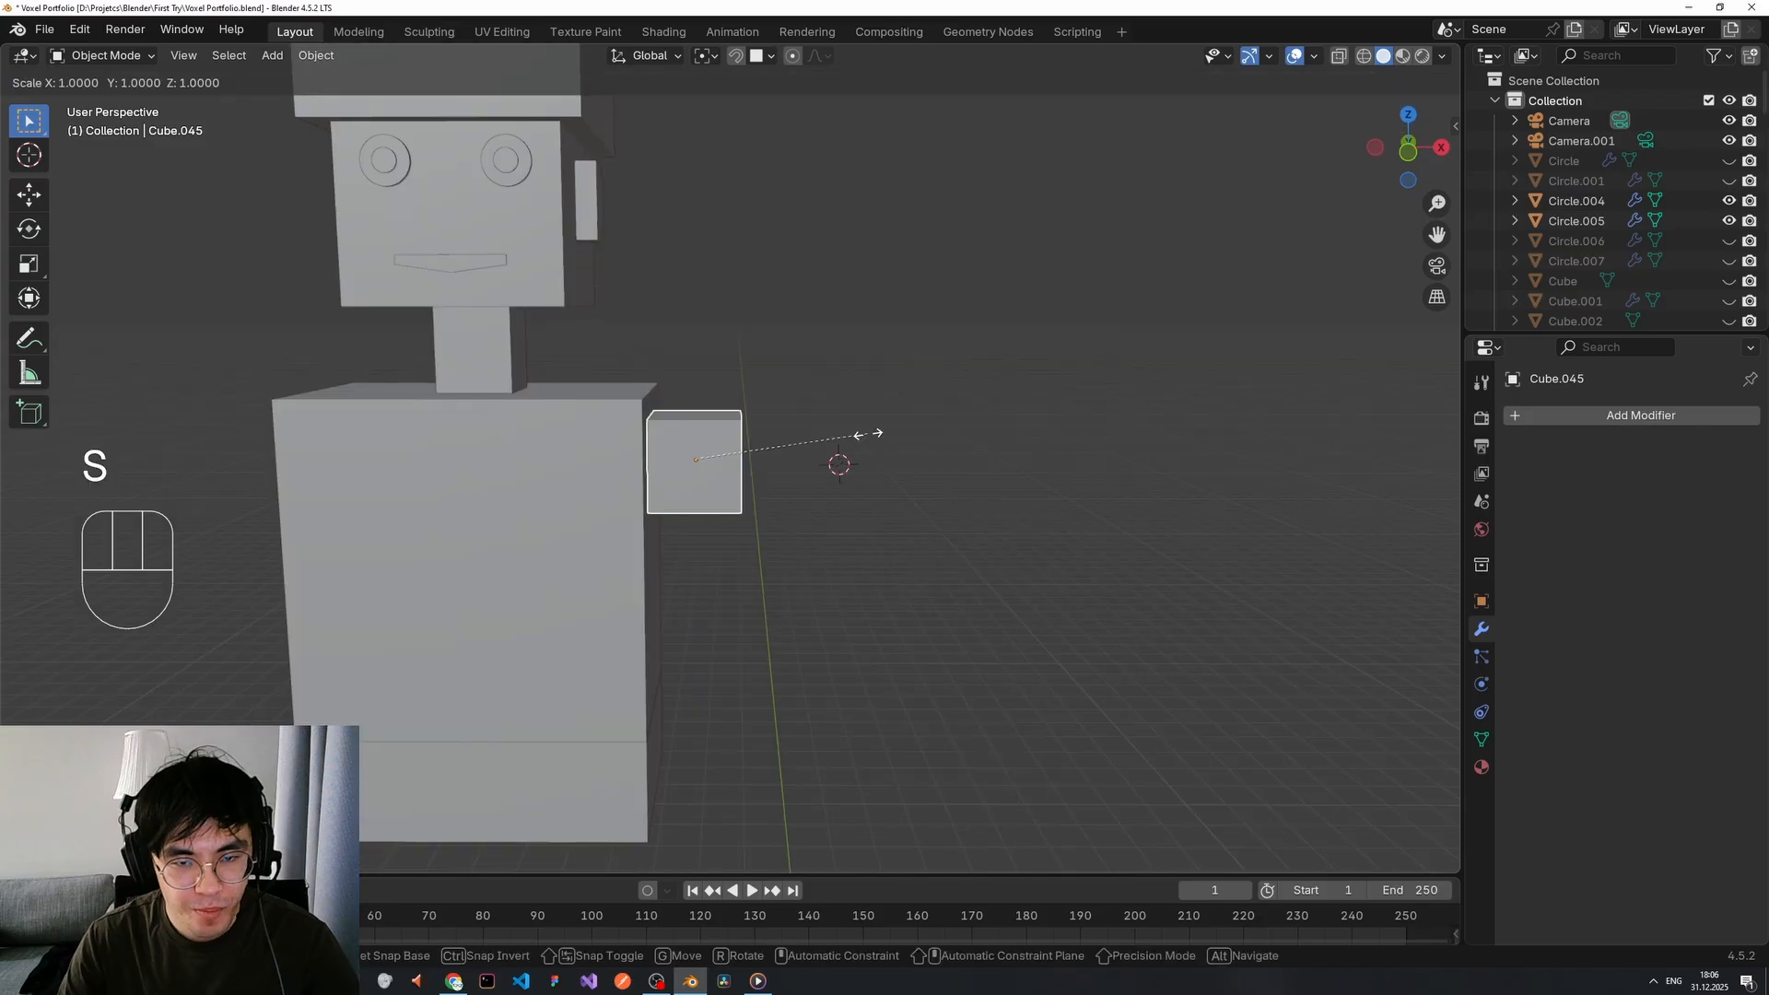
pyautogui.press('g')
pyautogui.press('x')
pyautogui.press('s')
pyautogui.press('z')
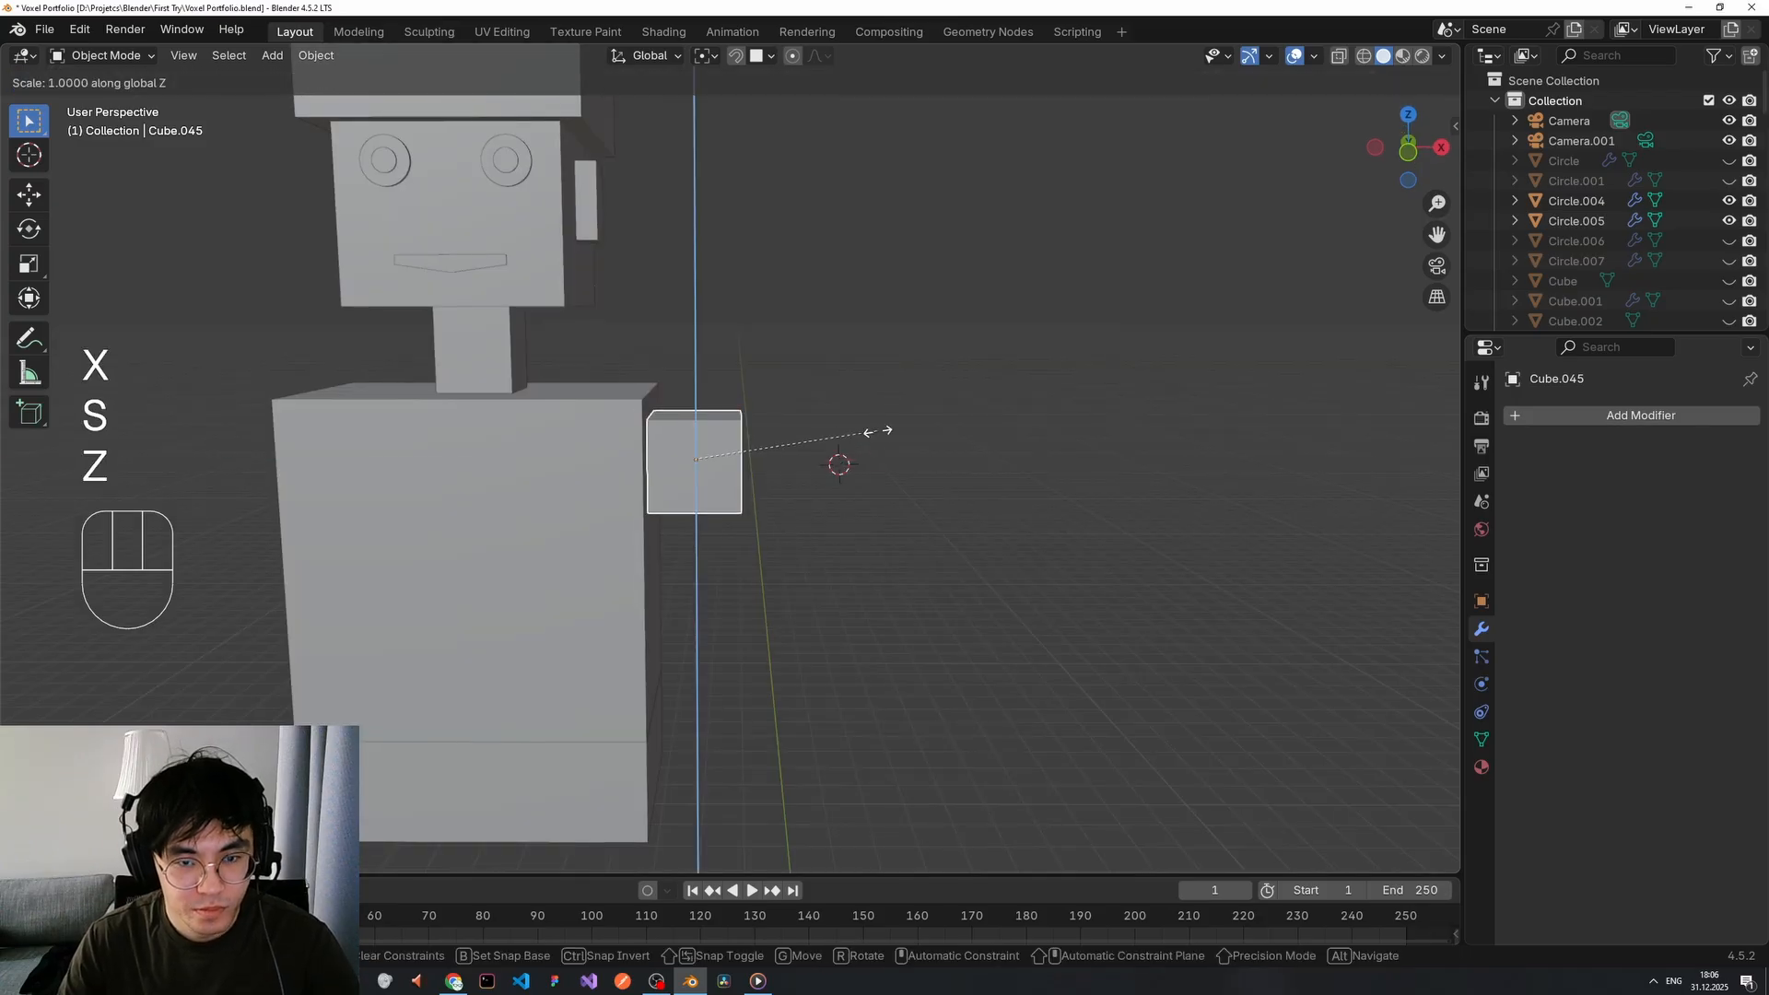
pyautogui.click(838, 431)
# Shift the shoulder cube further left and reselect it.
pyautogui.moveTo(839, 432); pyautogui.dragTo(757, 461, button='middle')
pyautogui.press('g')
pyautogui.click(677, 451)
pyautogui.click(783, 465)
pyautogui.click(751, 479)
pyautogui.moveTo(751, 479); pyautogui.dragTo(766, 479, button='middle')
# Duplicate the shoulder cube and place the copy below it, slightly outward.
pyautogui.hotkey('shift', 'd')
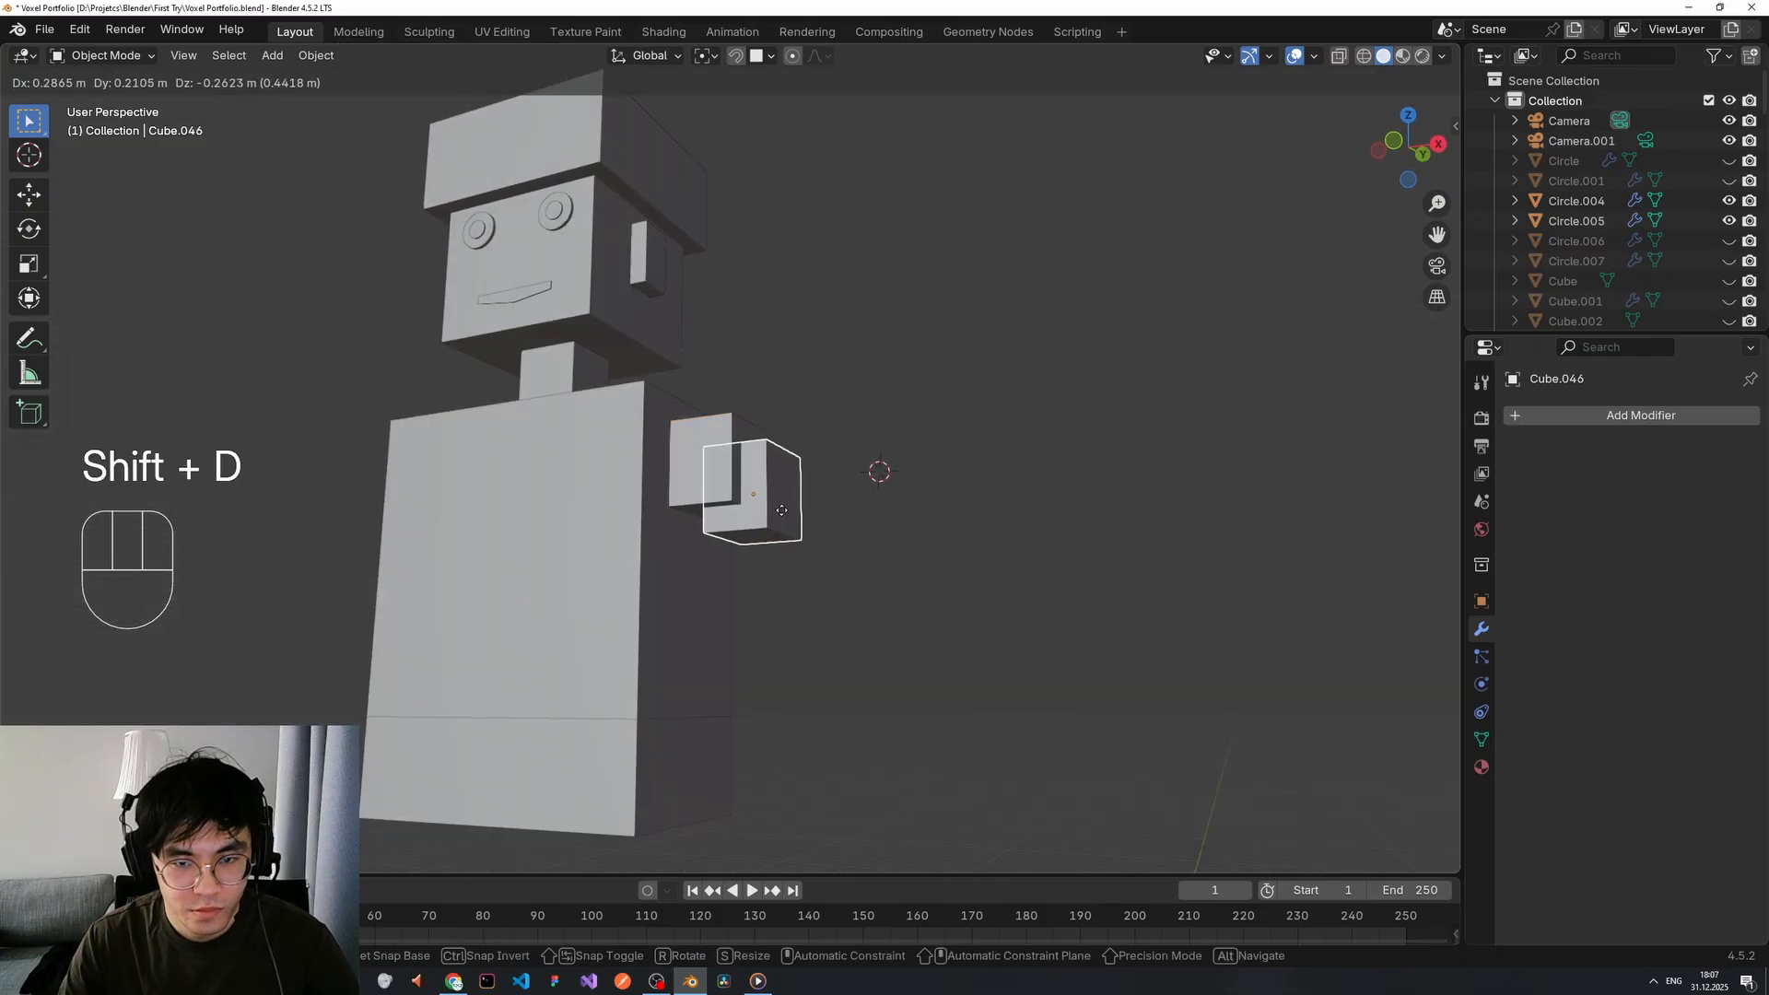
pyautogui.rightClick(805, 503)
pyautogui.press('g')
pyautogui.press('z')
pyautogui.press('x')
pyautogui.press('z')
pyautogui.click(805, 575)
pyautogui.press('g')
pyautogui.press('x')
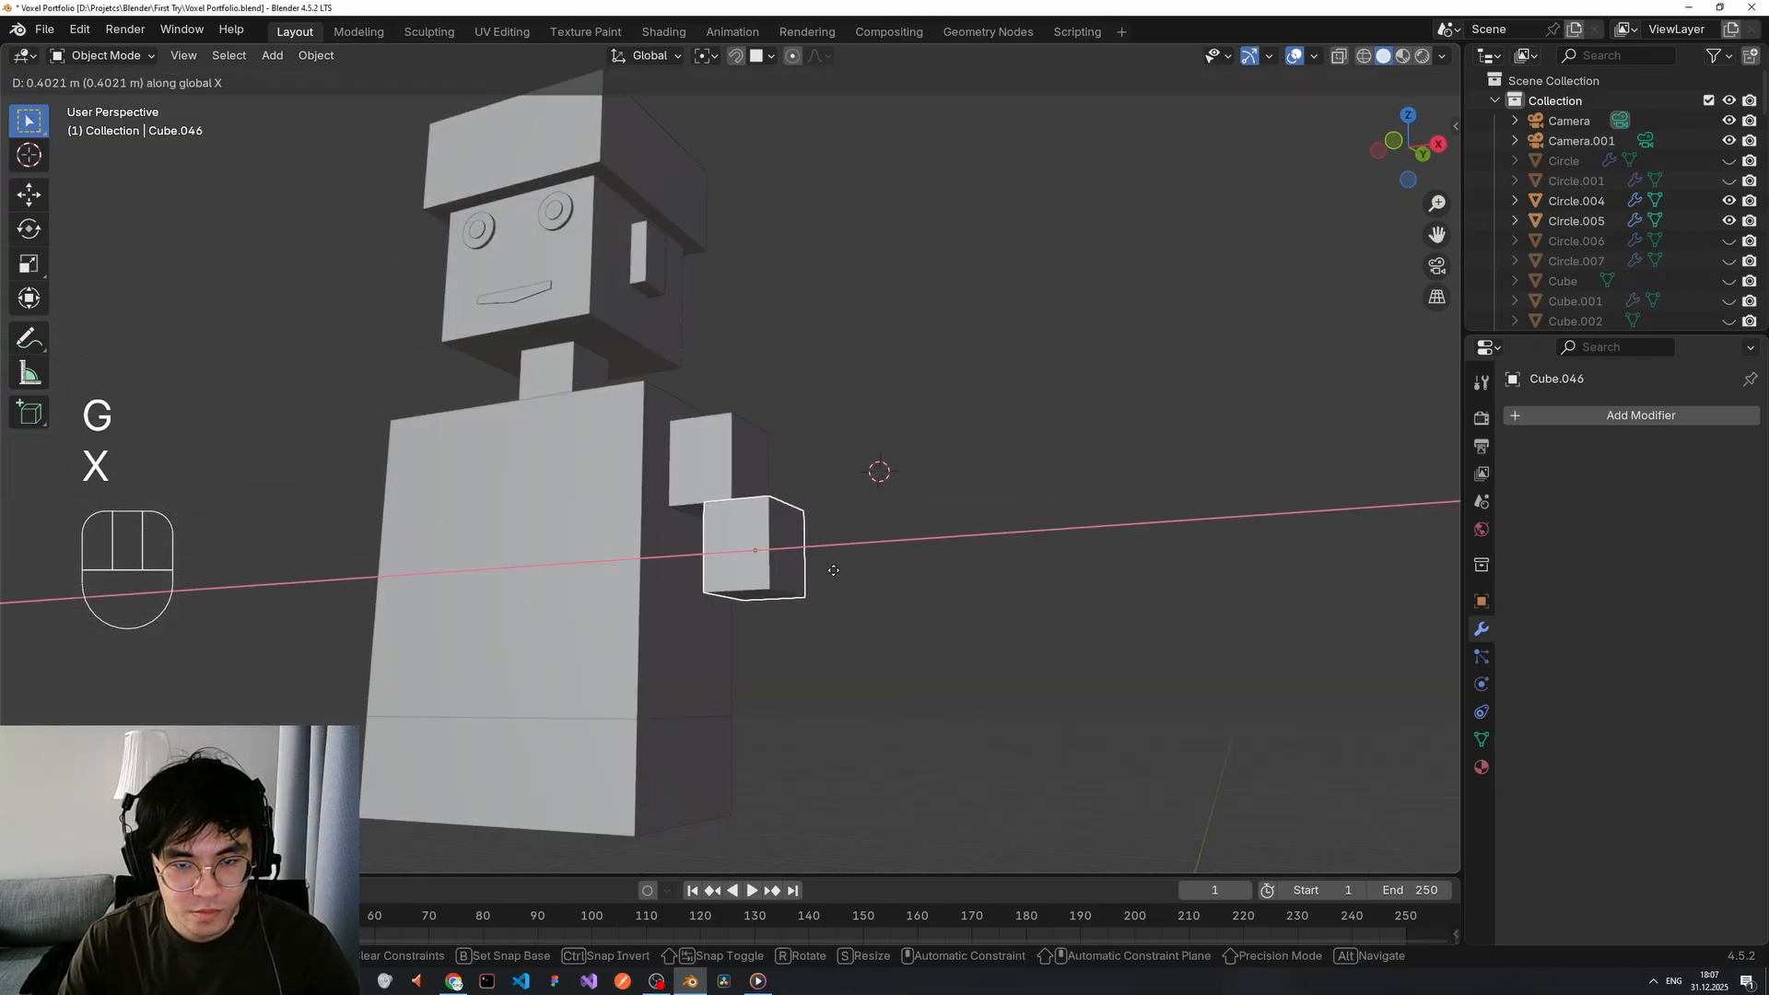
pyautogui.click(834, 570)
pyautogui.moveTo(835, 571); pyautogui.dragTo(850, 547, button='middle')
# Stretch the copy taller into an upper arm and lower it under the shoulder.
pyautogui.press('s')
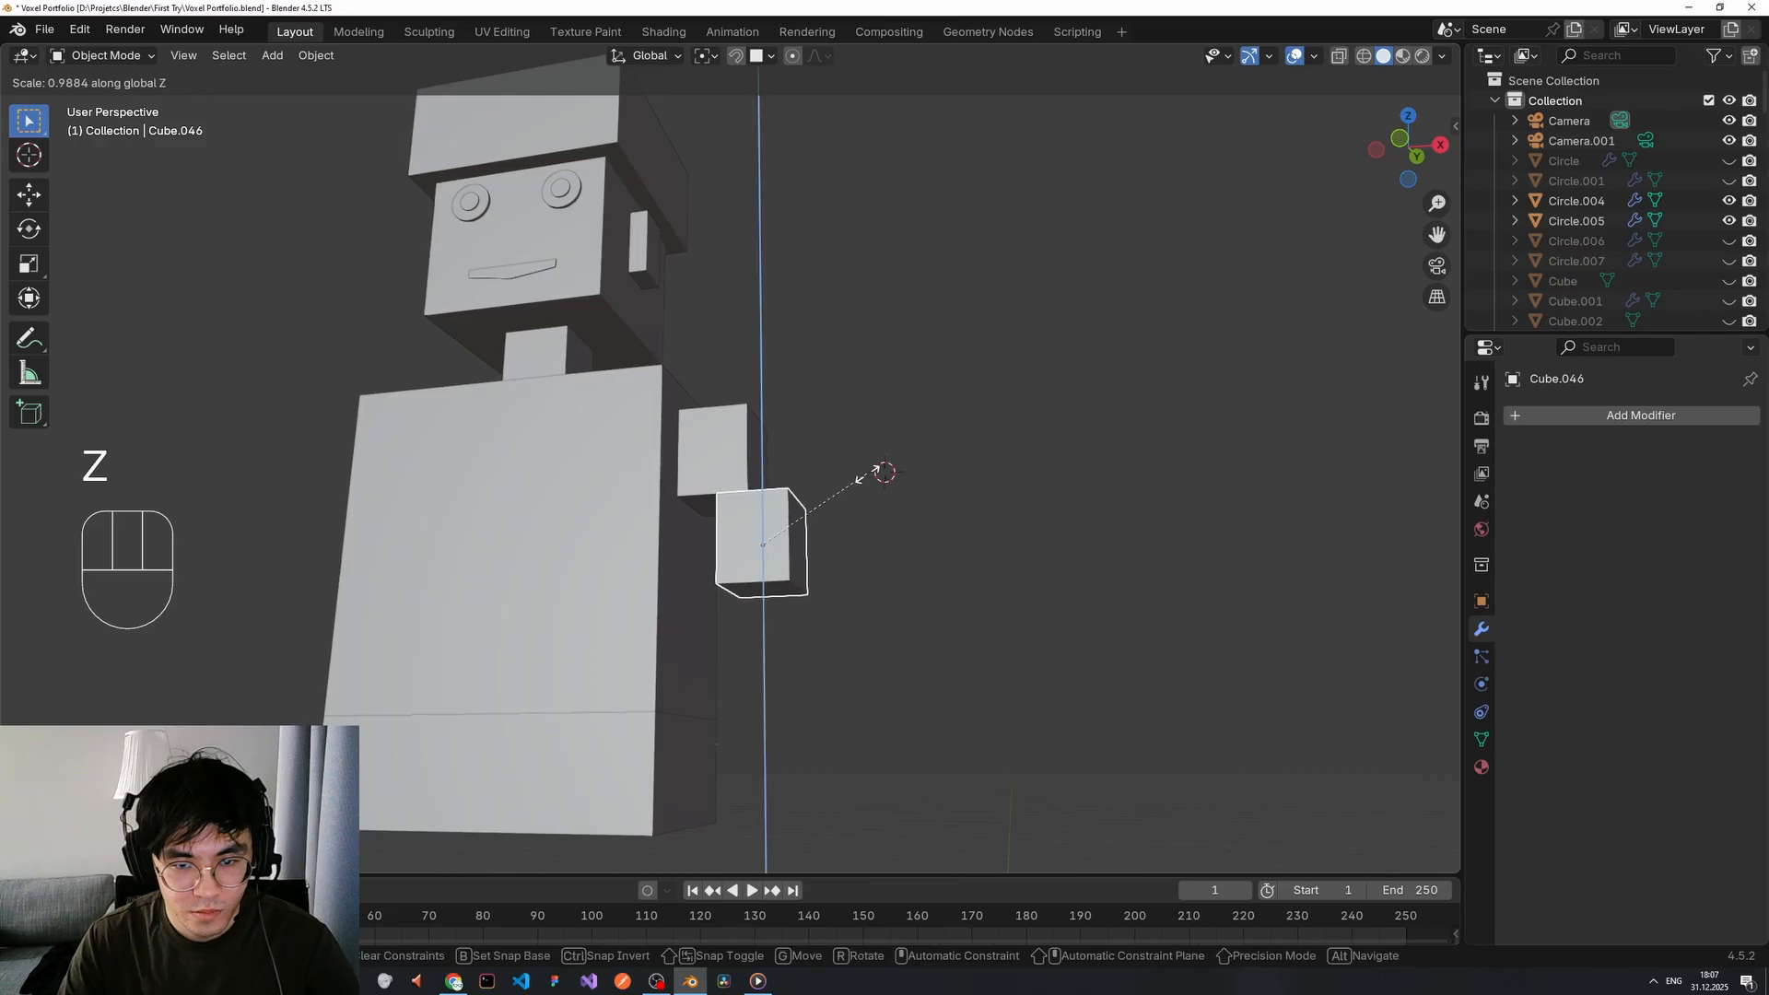
pyautogui.click(862, 315)
pyautogui.press('g')
pyautogui.press('z')
pyautogui.click(901, 643)
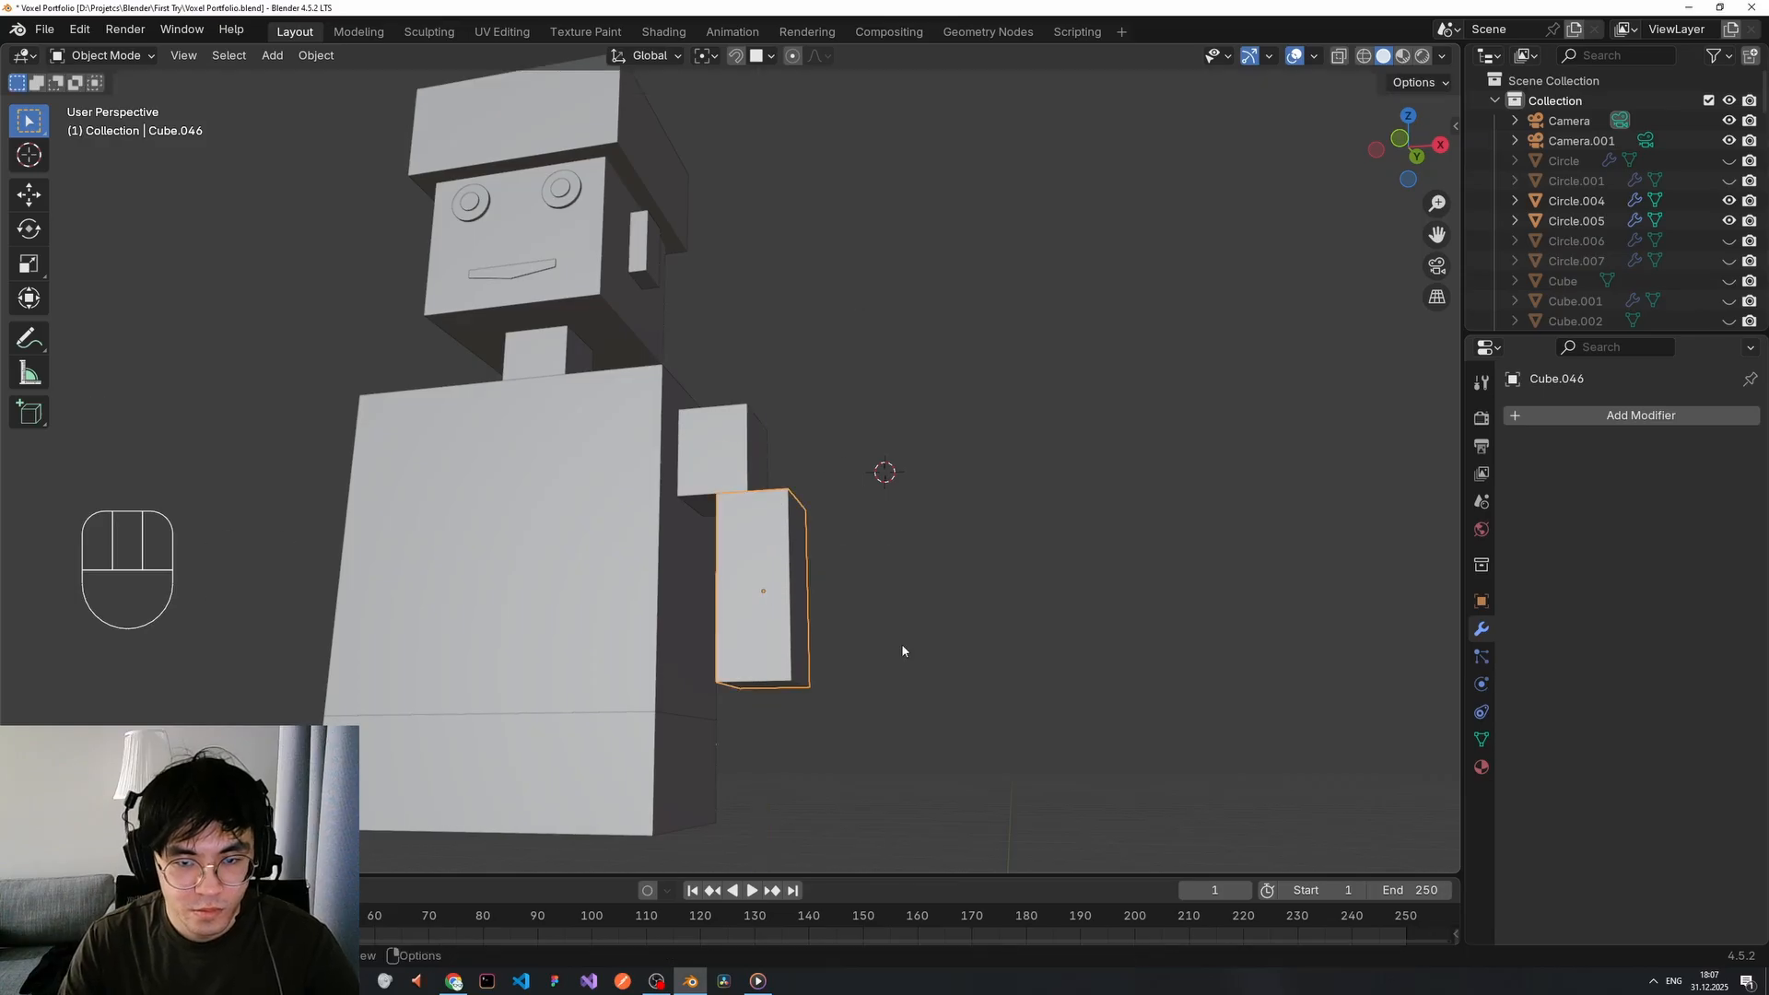
pyautogui.scroll(-4, 873, 715)
# Duplicate the upper-arm block and start positioning the copy as a forearm.
pyautogui.hotkey('shift', 'd')
pyautogui.press('g')
pyautogui.press('z')
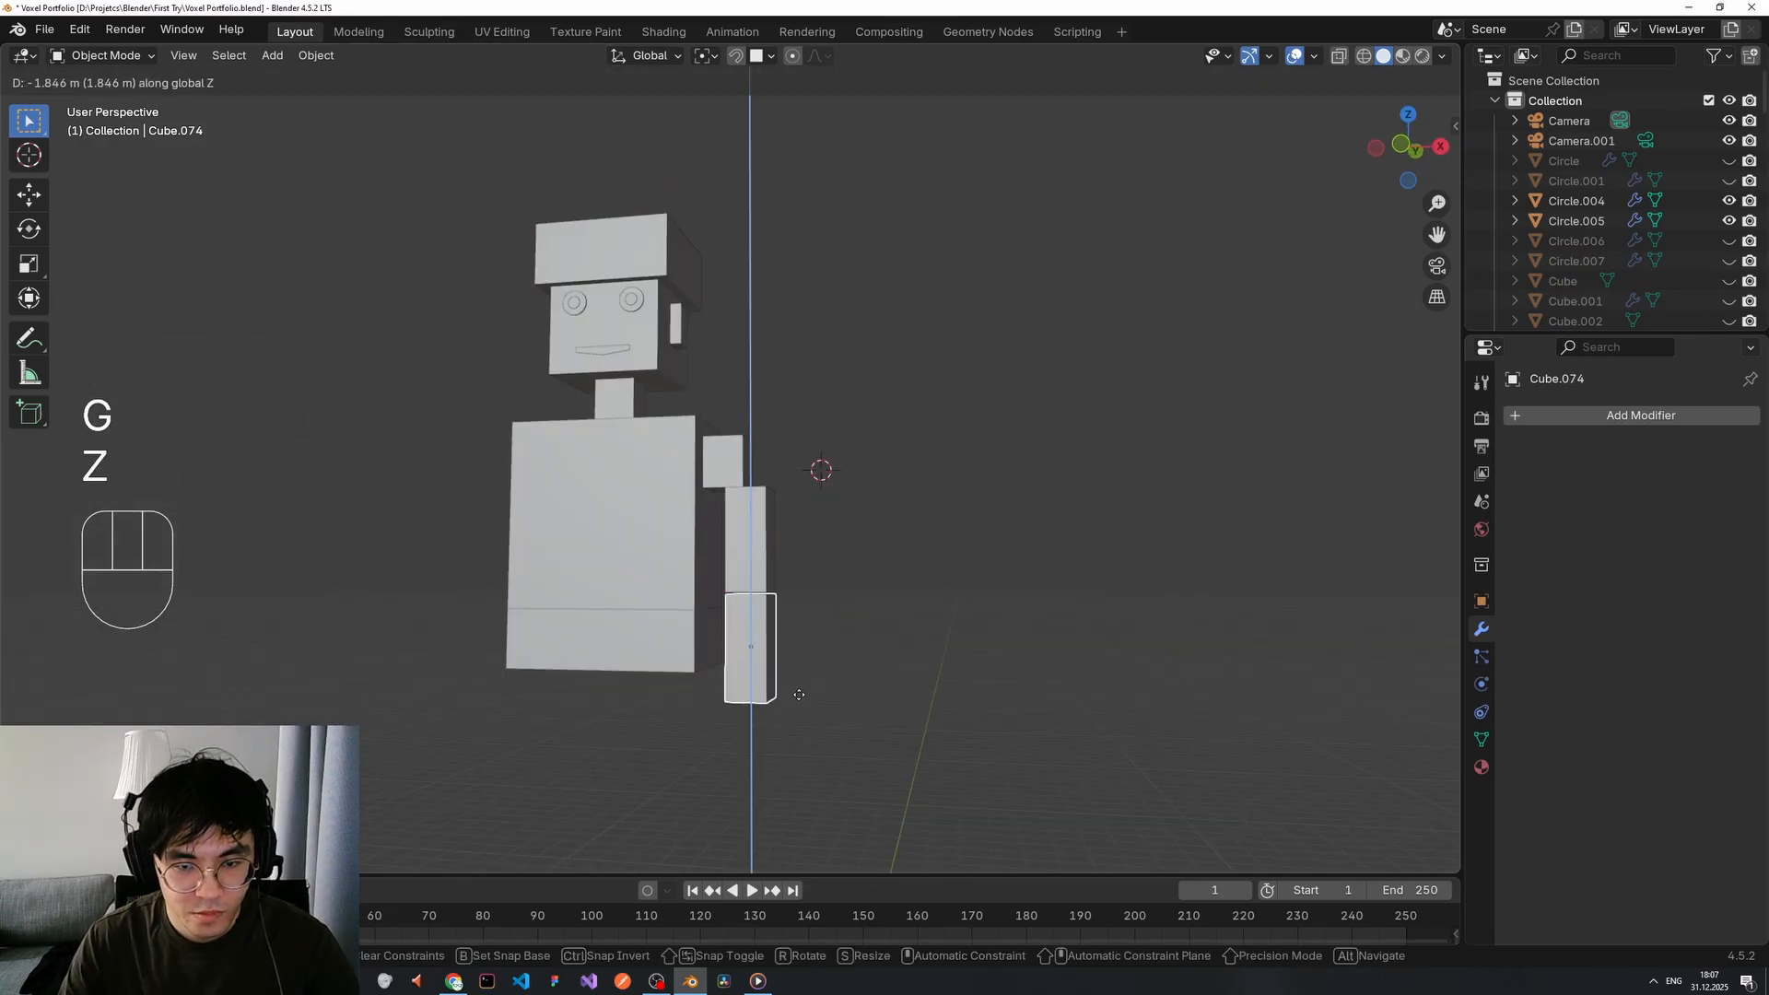
pyautogui.press('g')
pyautogui.rightClick(765, 595)
pyautogui.press('g')
pyautogui.rightClick(759, 597)
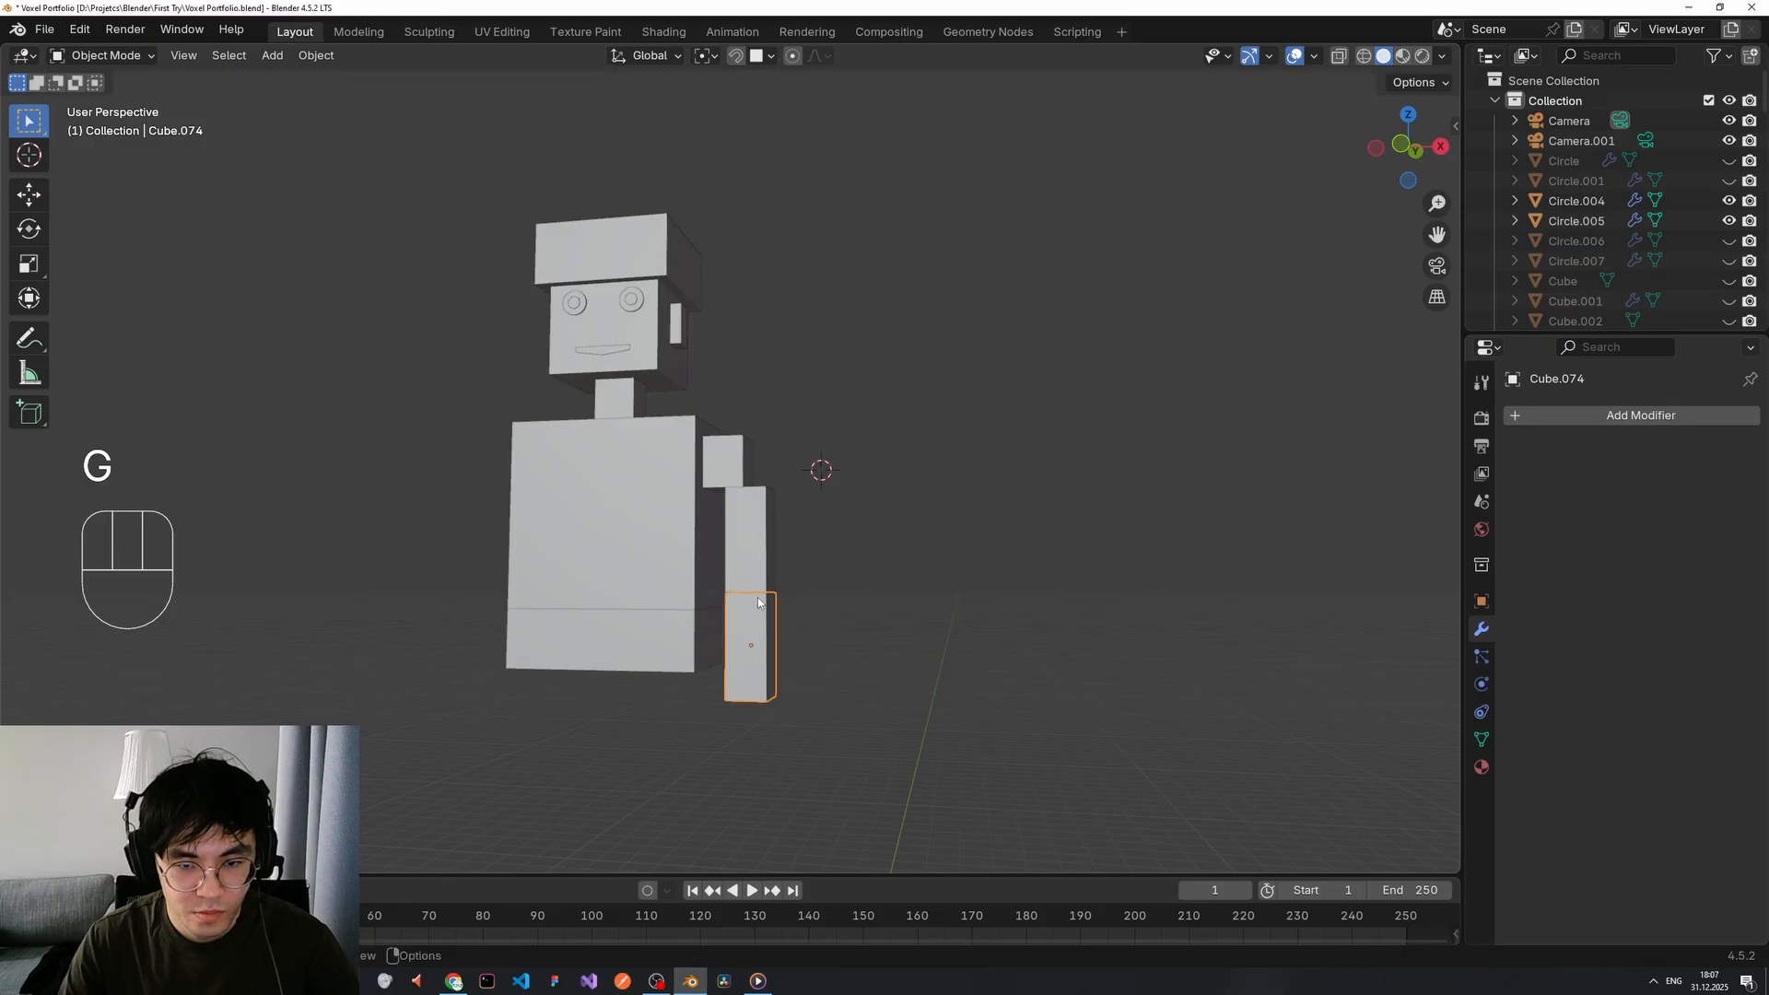
pyautogui.press('g')
pyautogui.moveTo(759, 599); pyautogui.dragTo(631, 623, button='middle')
# Shift the forearm copy sideways into place, then deselect it.
pyautogui.press('x')
pyautogui.click(779, 598)
pyautogui.press('g')
pyautogui.rightClick(768, 594)
pyautogui.scroll(-2, 817, 644)
pyautogui.click(816, 641)
pyautogui.scroll(5, 627, 630)
pyautogui.keyDown('shift'); pyautogui.moveTo(599, 719); pyautogui.dragTo(689, 505, button='middle'); pyautogui.keyUp('shift')
# Enter Edit Mode on the lower torso, trying and undoing a loop cut.
pyautogui.click(633, 558)
pyautogui.press('Tab')
pyautogui.hotkey('ctrl', 'r')
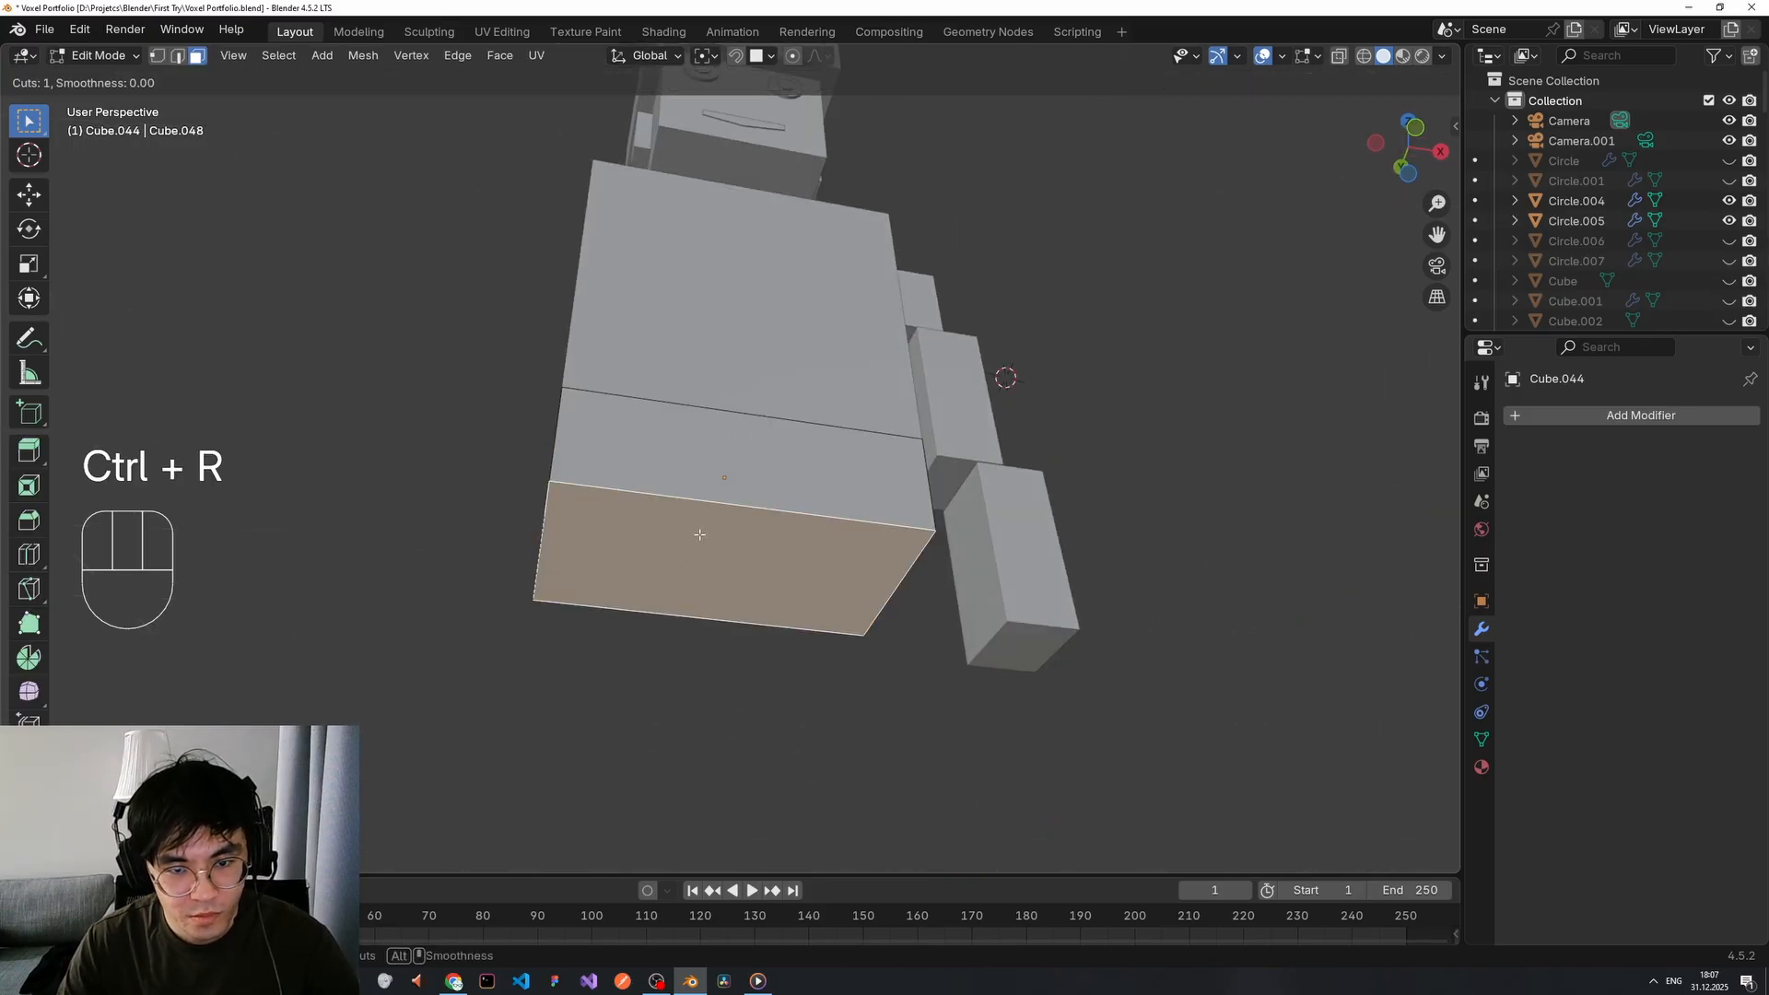
pyautogui.click(668, 510)
pyautogui.hotkey('ctrl', 'z')
pyautogui.press('Escape')
pyautogui.hotkey('ctrl', 'z')
pyautogui.hotkey('ctrl', 'z')
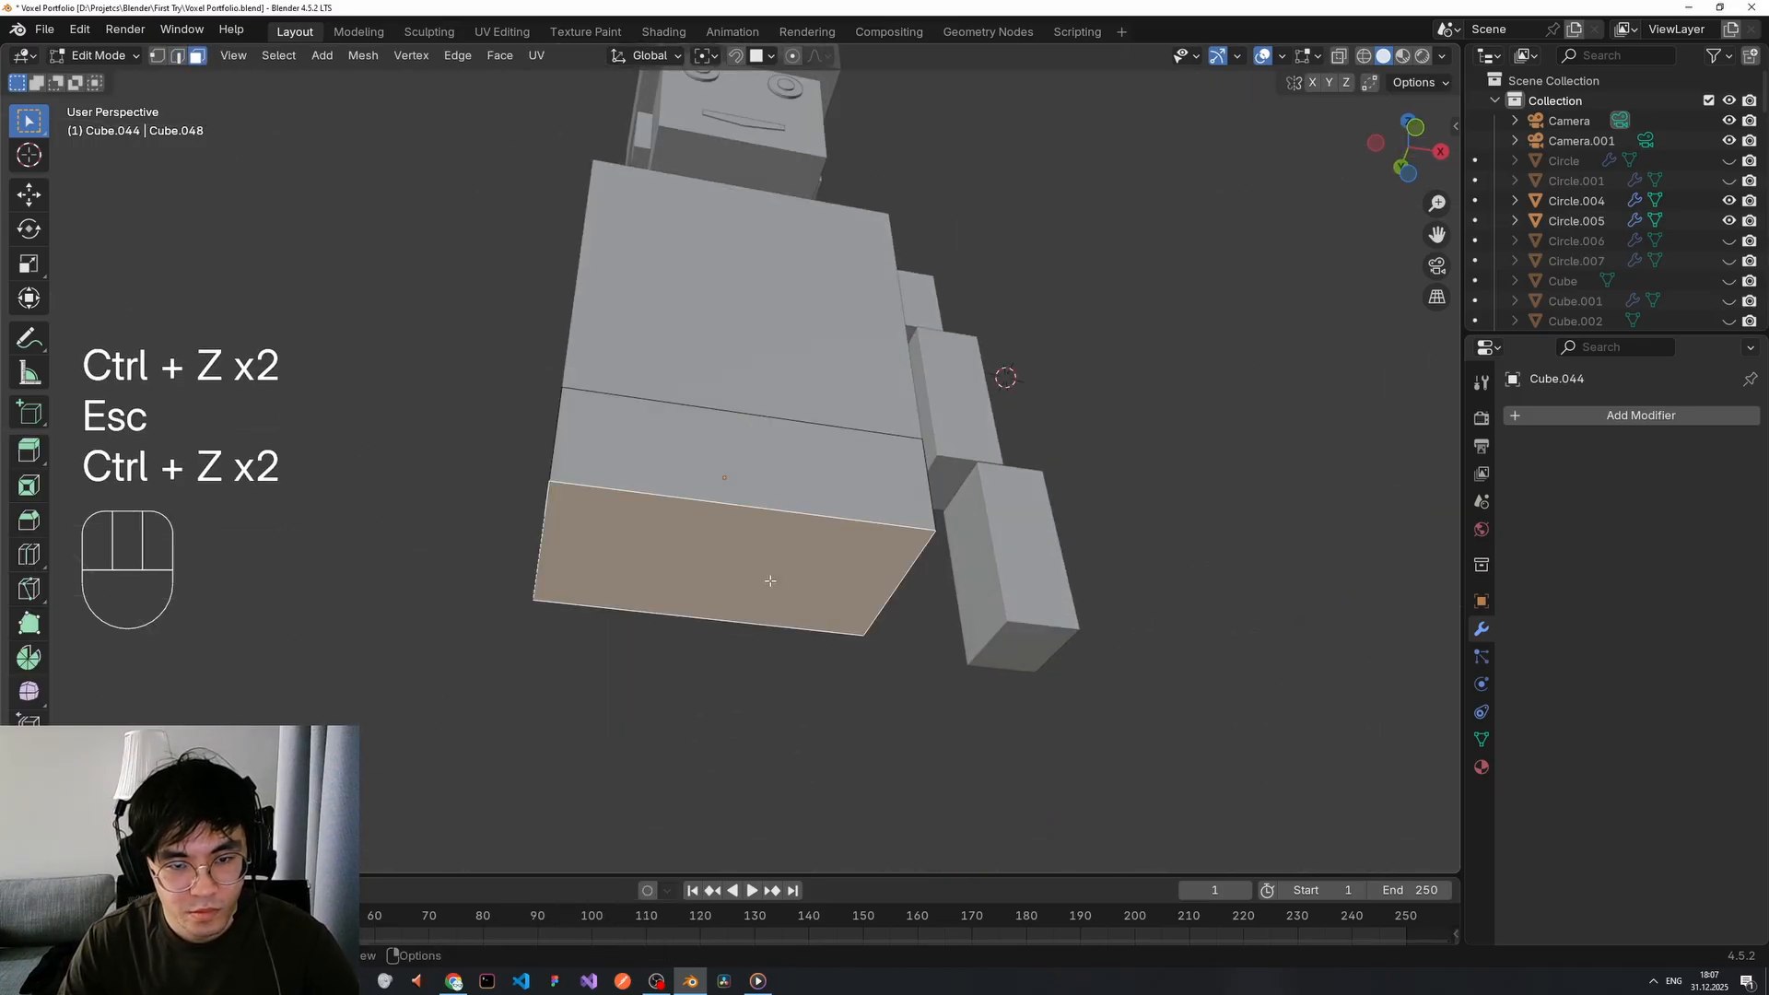
# Separate a copy of the torso's bottom face, then delete that separated piece.
pyautogui.hotkey('shift', 'd')
pyautogui.rightClick(1250, 609)
pyautogui.press('p')
pyautogui.click(1250, 604)
pyautogui.press('Tab')
pyautogui.rightClick(663, 565)
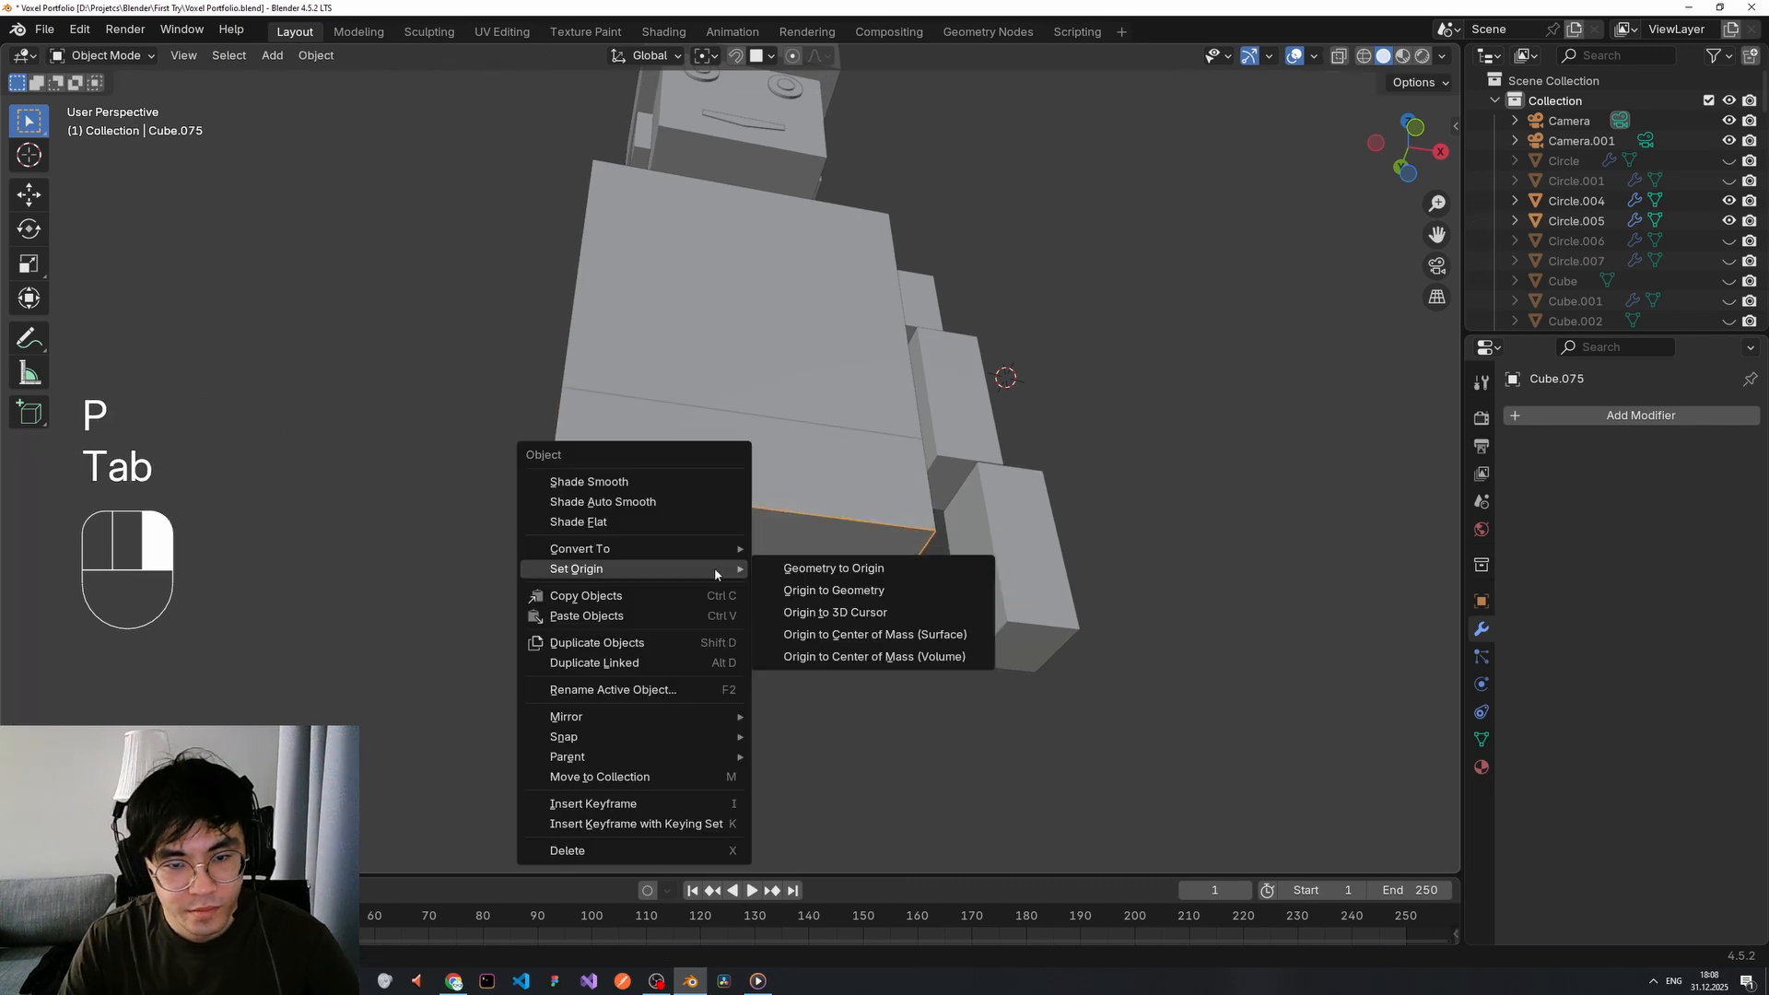
pyautogui.press('g')
pyautogui.press('g')
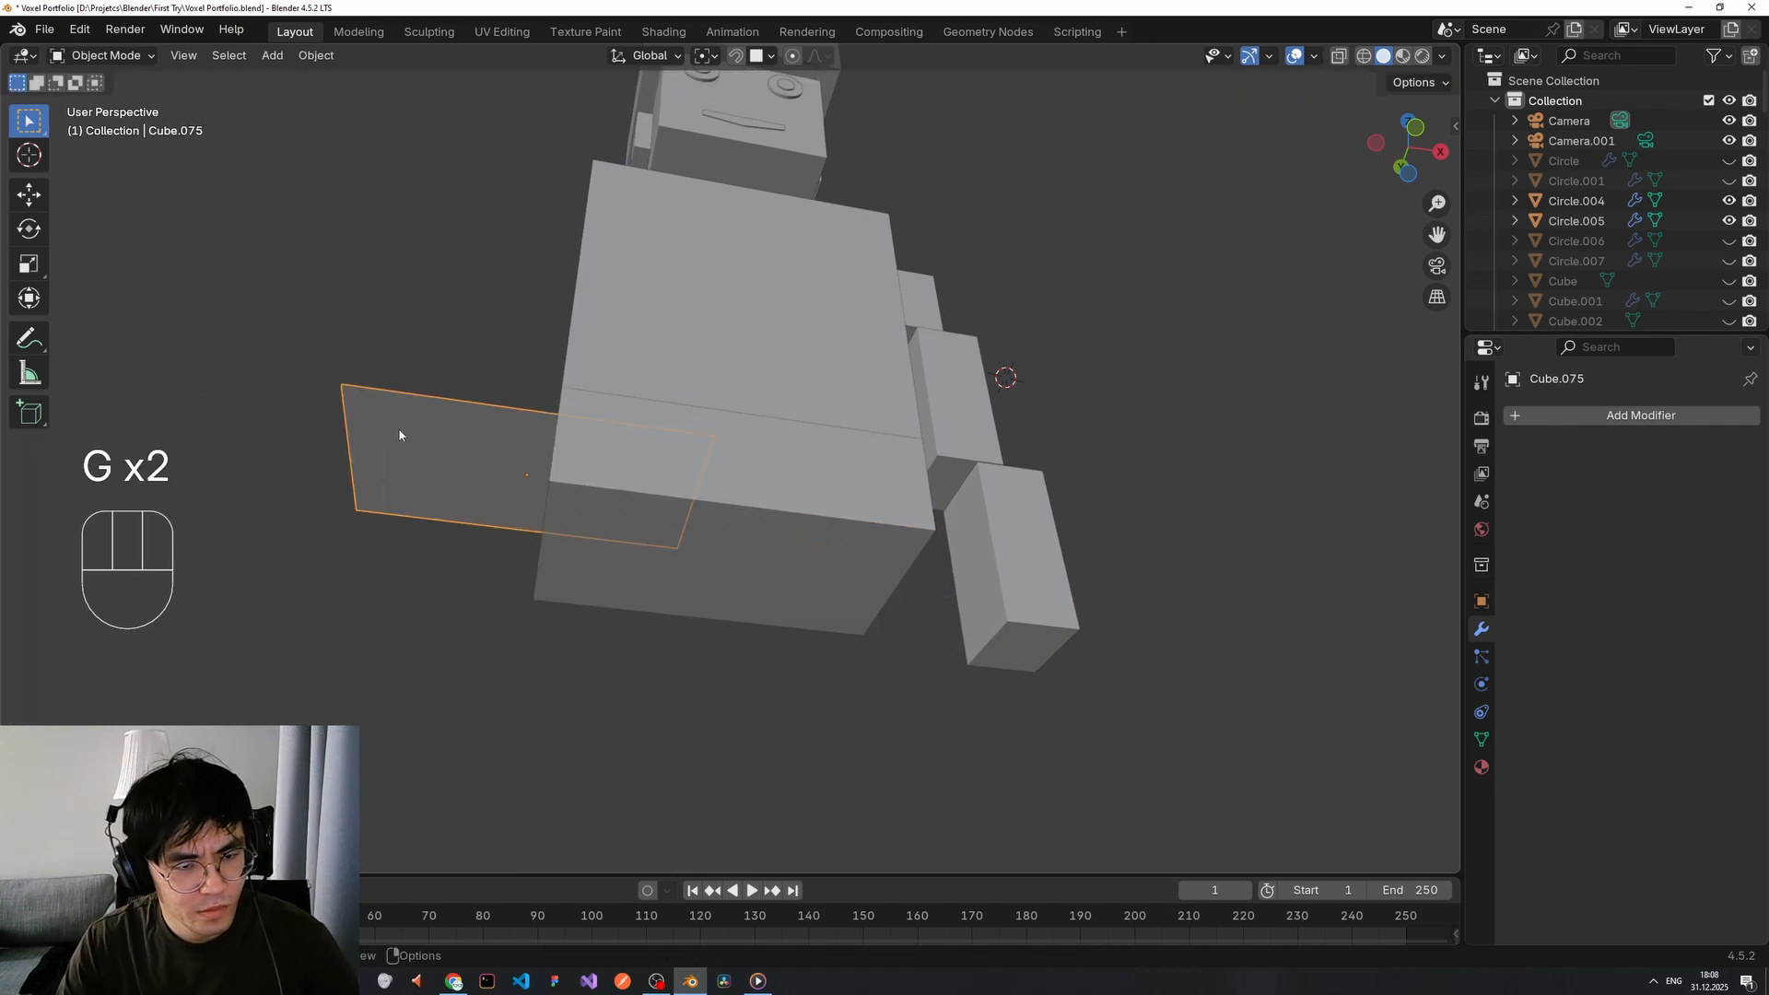
pyautogui.click(405, 440)
pyautogui.click(750, 565)
pyautogui.press('g')
# Duplicate the torso's bottom face again and separate it into its own object.
pyautogui.press('Tab')
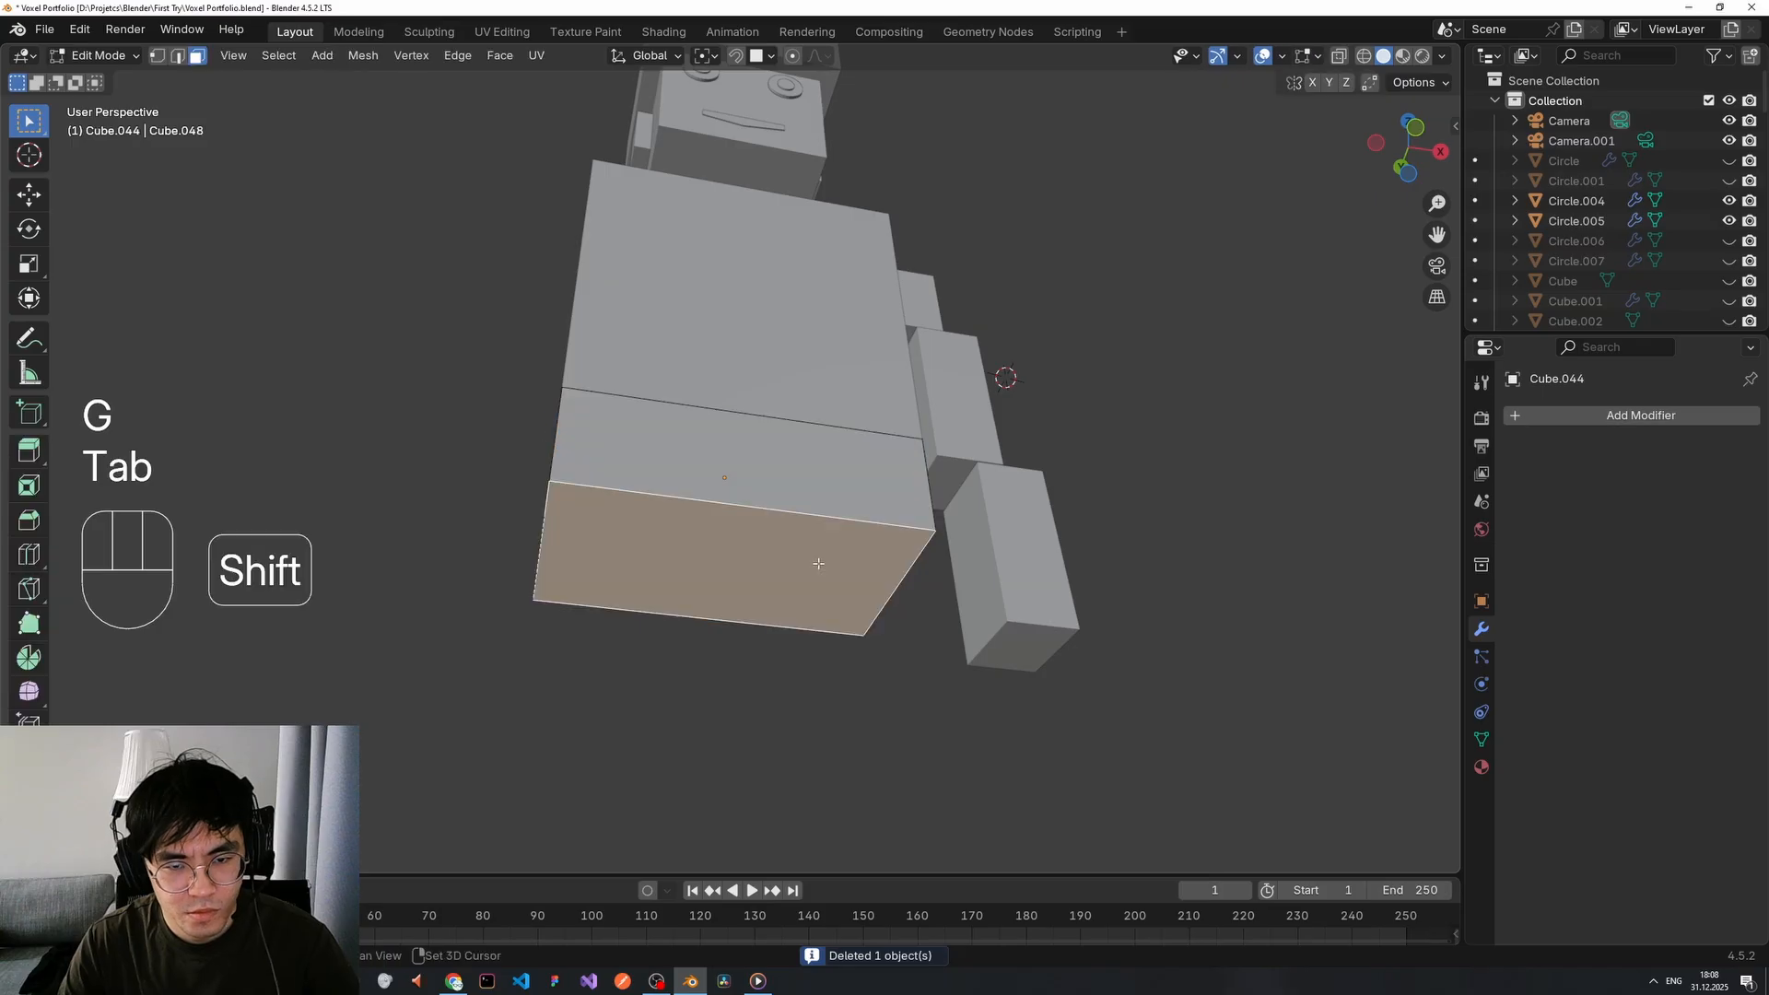
pyautogui.hotkey('shift', 'd')
pyautogui.press('p')
pyautogui.click(979, 564)
pyautogui.press('Tab')
pyautogui.rightClick(848, 594)
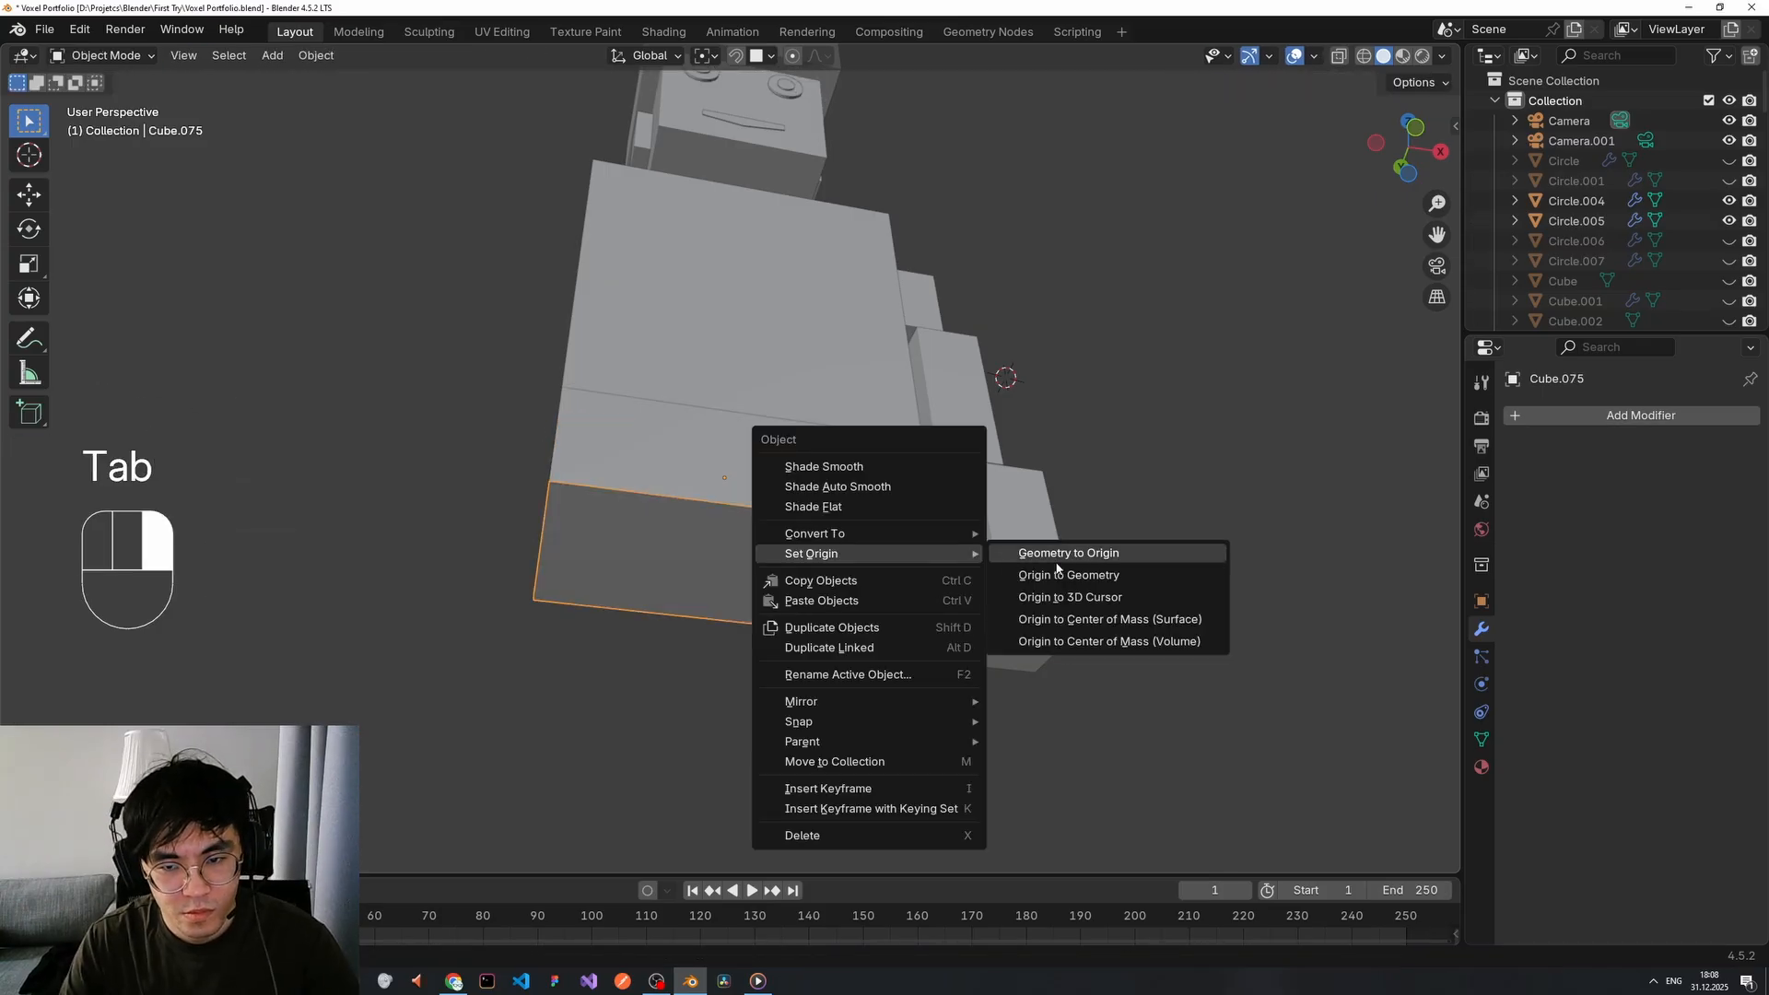
pyautogui.press('g')
pyautogui.rightClick(738, 672)
pyautogui.moveTo(815, 585); pyautogui.dragTo(814, 576, button='middle')
# Add a centred loop cut down the middle of the face piece.
pyautogui.hotkey('ctrl', 'r')
pyautogui.press('Tab')
pyautogui.click(750, 542)
pyautogui.hotkey('ctrl', 'r')
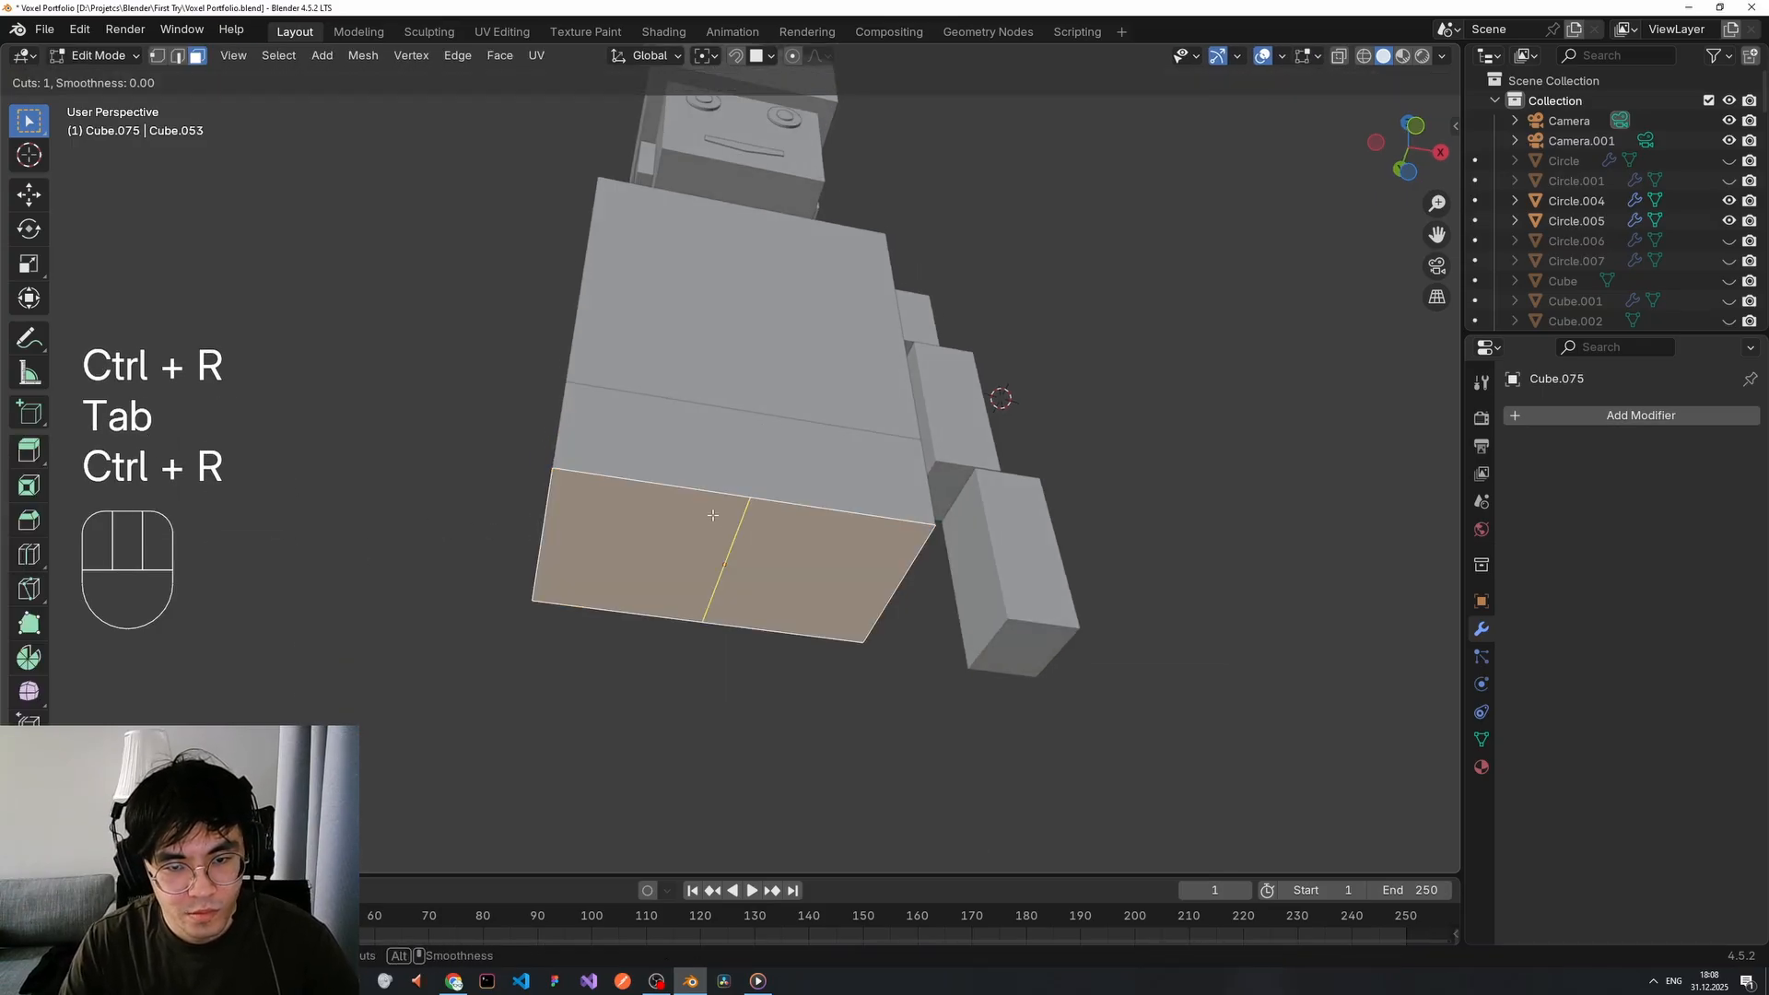
pyautogui.scroll(1, 711, 514)
pyautogui.click(712, 515)
pyautogui.rightClick(713, 515)
pyautogui.moveTo(712, 515); pyautogui.dragTo(947, 667, button='middle')
# Extrude one half of the face piece downward into a leg.
pyautogui.press('3')
pyautogui.click(778, 534)
pyautogui.press('e')
pyautogui.click(750, 682)
# Adjust the leg's length by moving its bottom face vertically.
pyautogui.press('Tab')
pyautogui.press('Tab')
pyautogui.press('g')
pyautogui.press('z')
pyautogui.click(753, 770)
pyautogui.scroll(-3, 817, 687)
pyautogui.scroll(3, 765, 766)
pyautogui.hotkey('ctrl', 'z')
pyautogui.press('g')
pyautogui.press('z')
pyautogui.click(769, 728)
pyautogui.scroll(4, 963, 632)
# Slant the leg by shifting its bottom face front-to-back.
pyautogui.press('g')
pyautogui.press('z')
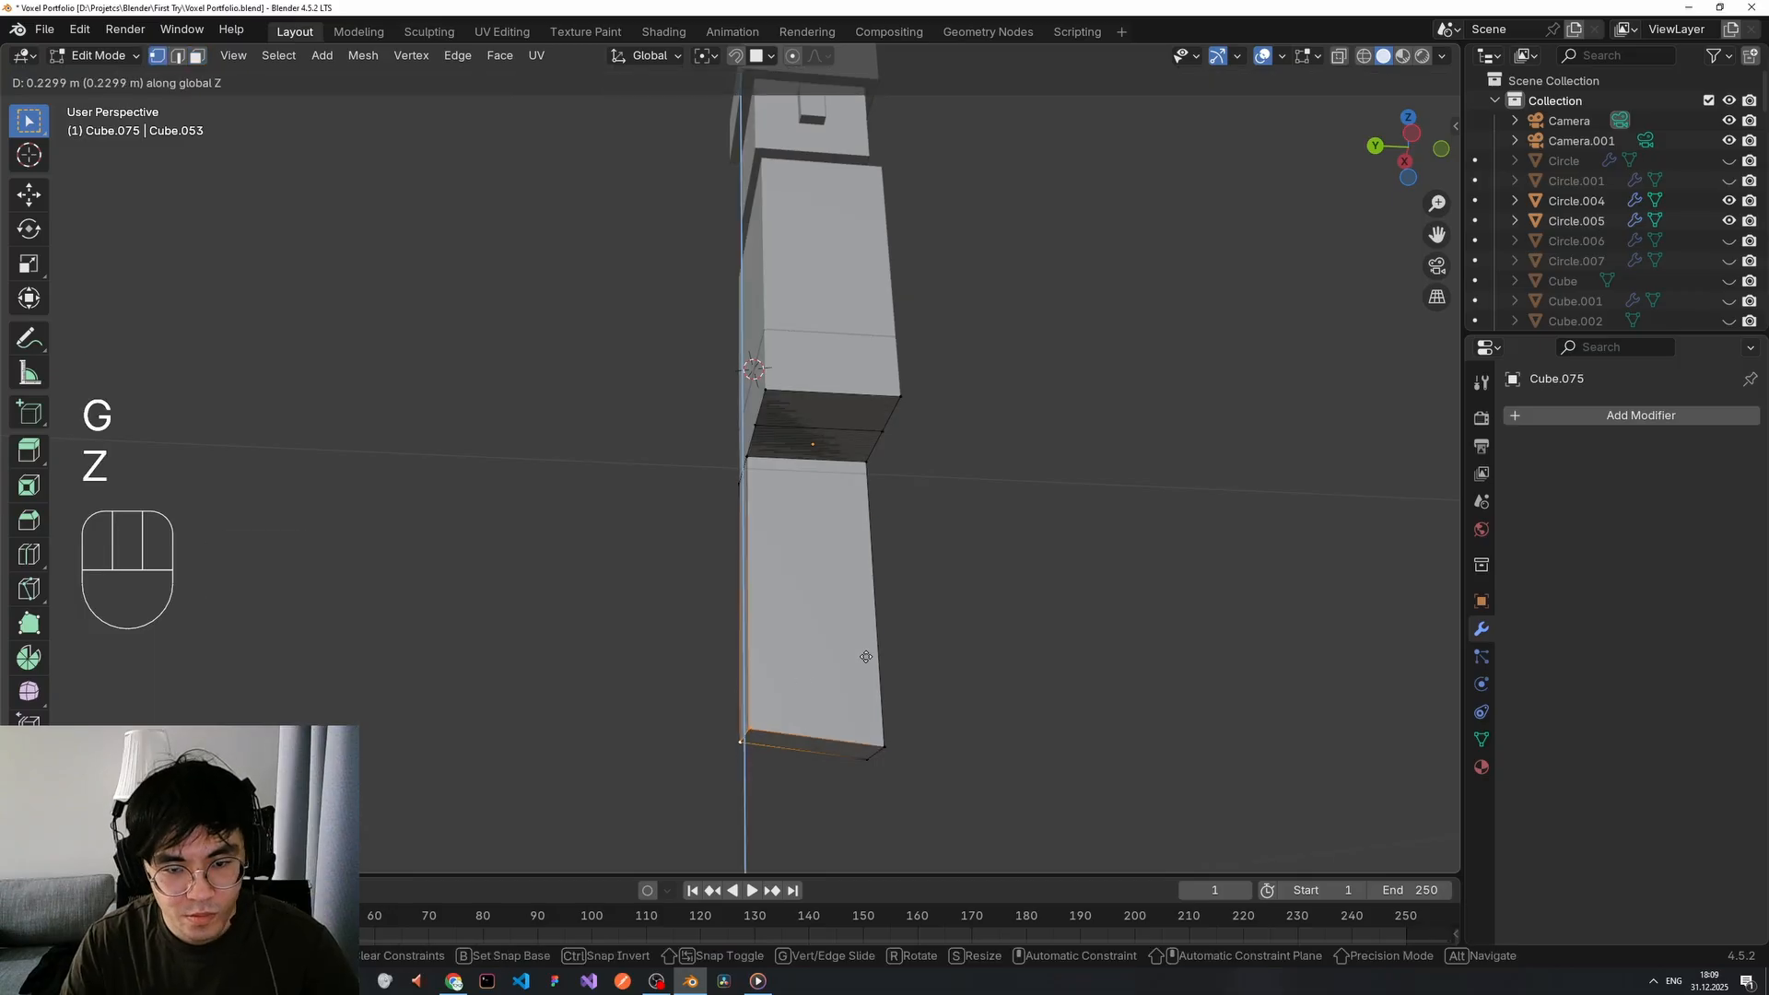
pyautogui.press('x')
pyautogui.press('y')
pyautogui.click(864, 705)
pyautogui.moveTo(864, 705); pyautogui.dragTo(800, 732, button='middle')
pyautogui.scroll(-3, 806, 728)
pyautogui.click(813, 722)
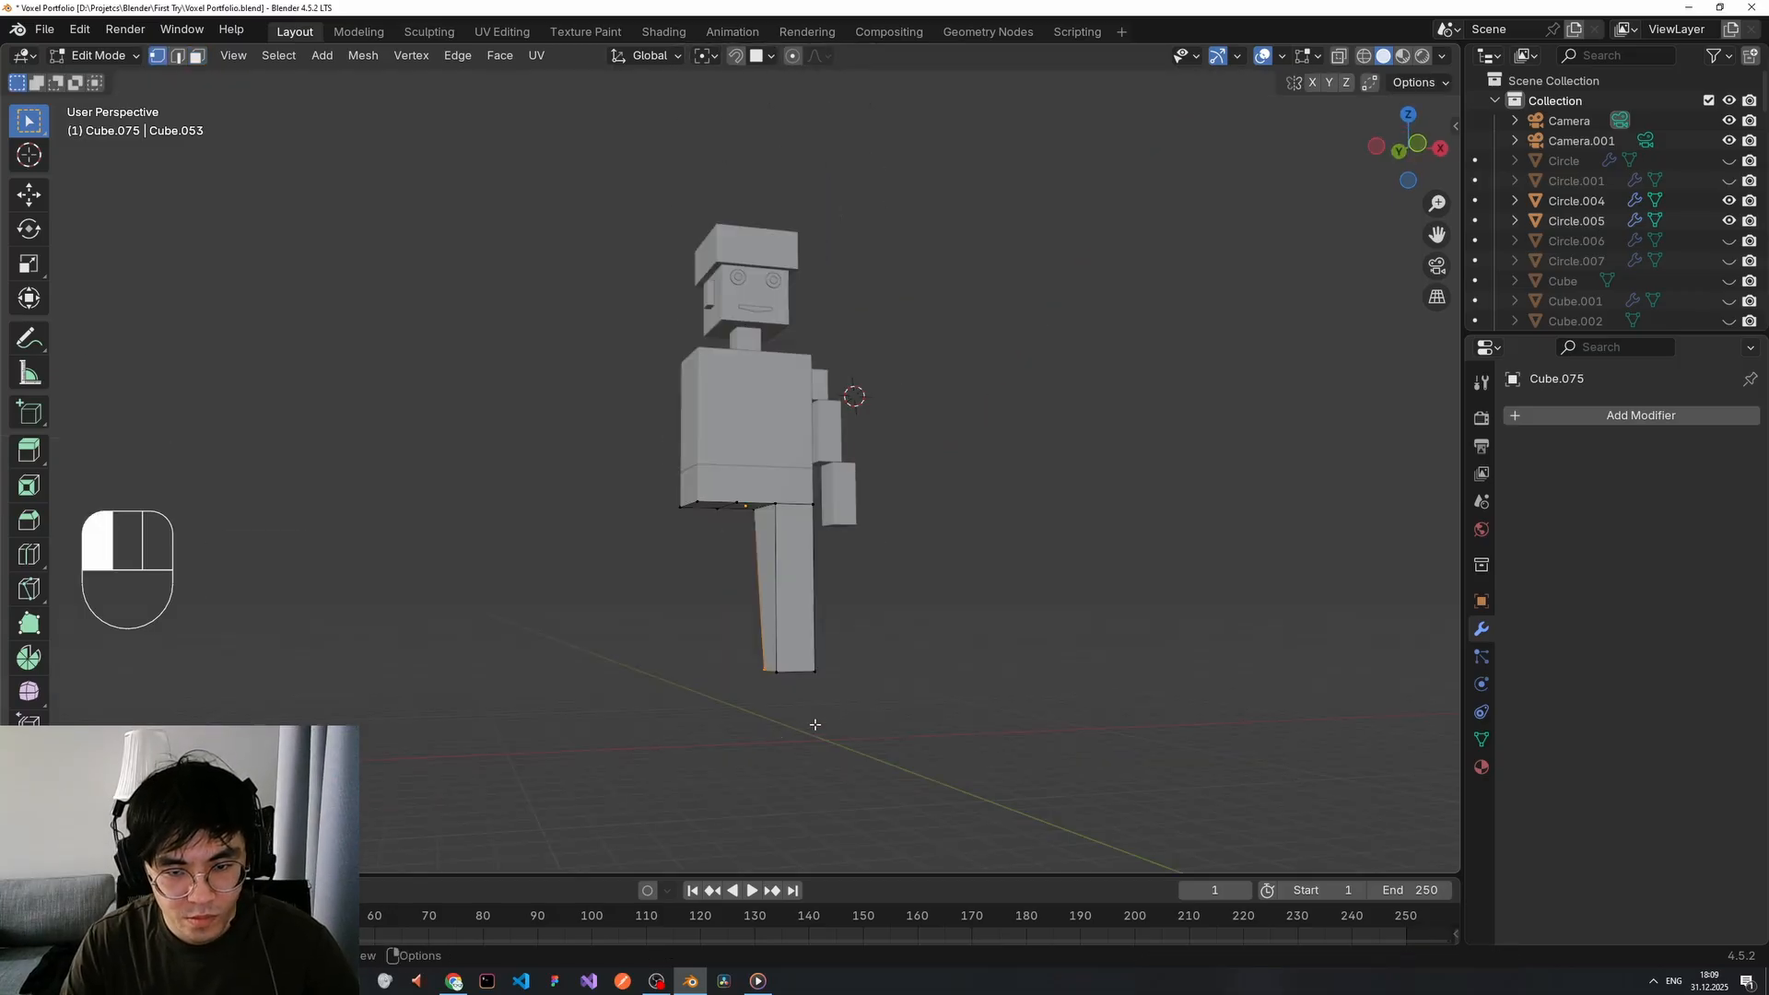
pyautogui.scroll(2, 814, 728)
pyautogui.moveTo(811, 793); pyautogui.dragTo(833, 744, button='middle')
# Duplicate the leg's bottom face and separate it into its own foot object.
pyautogui.hotkey('shift', 'd')
pyautogui.rightClick(949, 750)
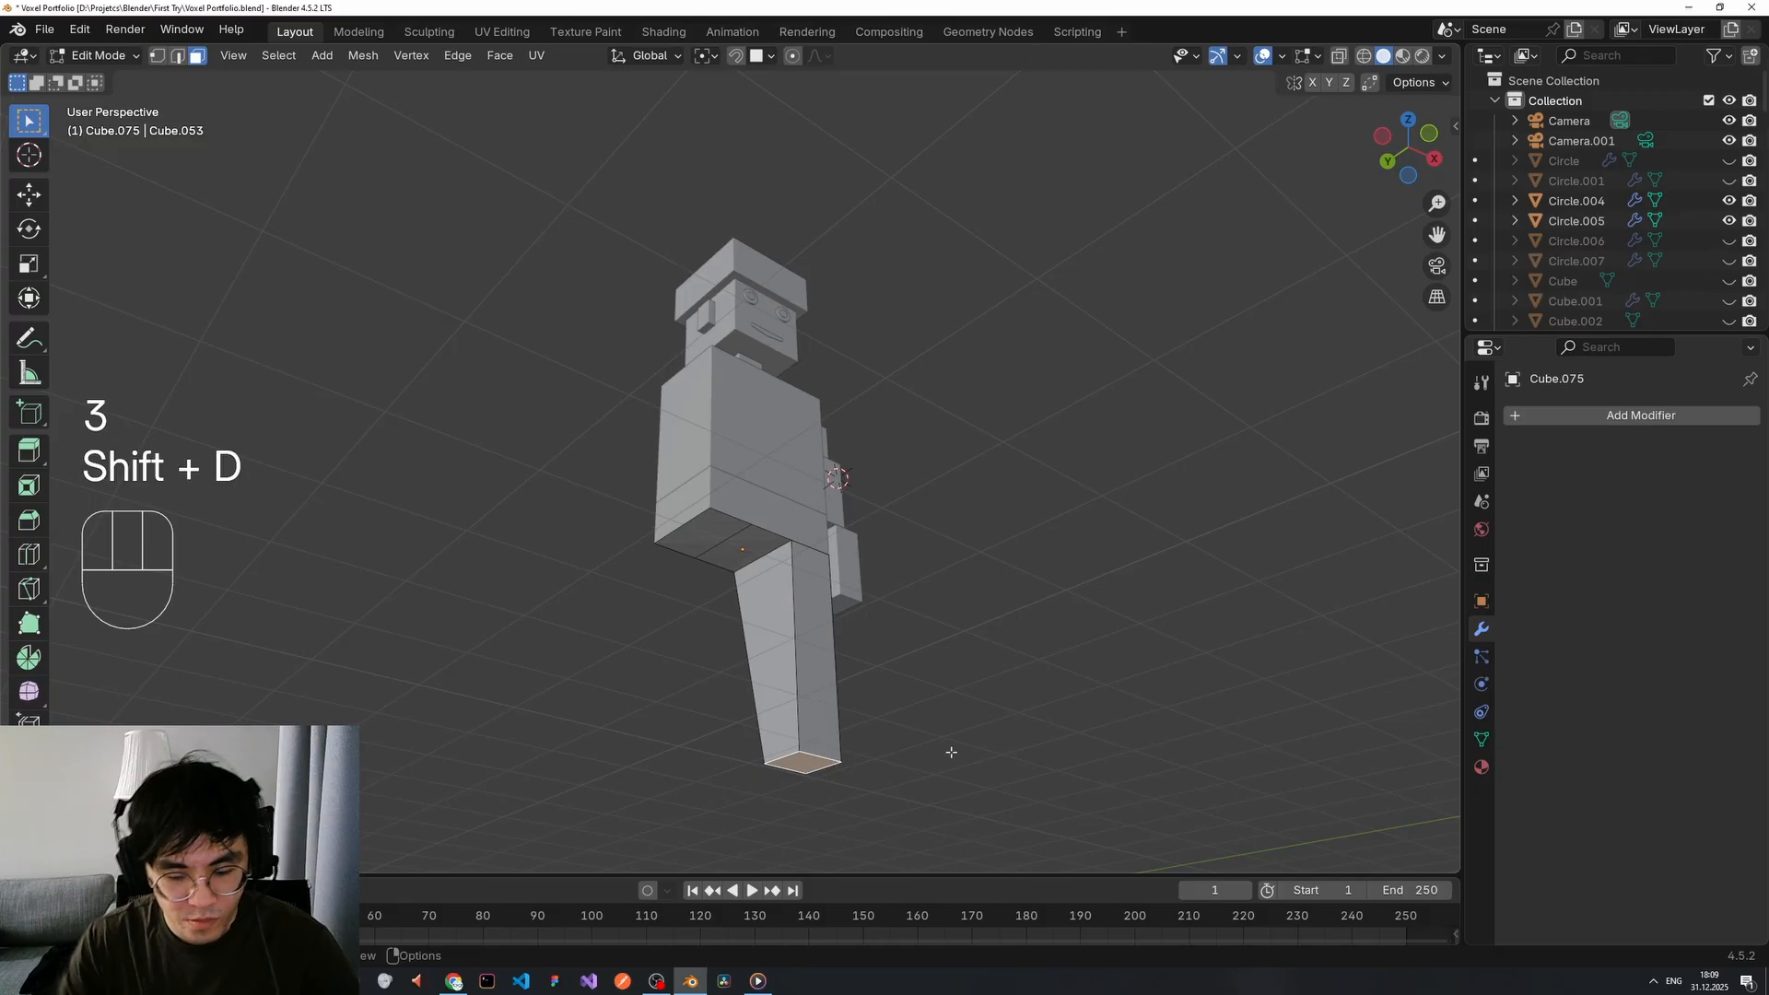
pyautogui.press('p')
pyautogui.click(951, 752)
pyautogui.press('Tab')
pyautogui.click(809, 763)
pyautogui.rightClick(809, 763)
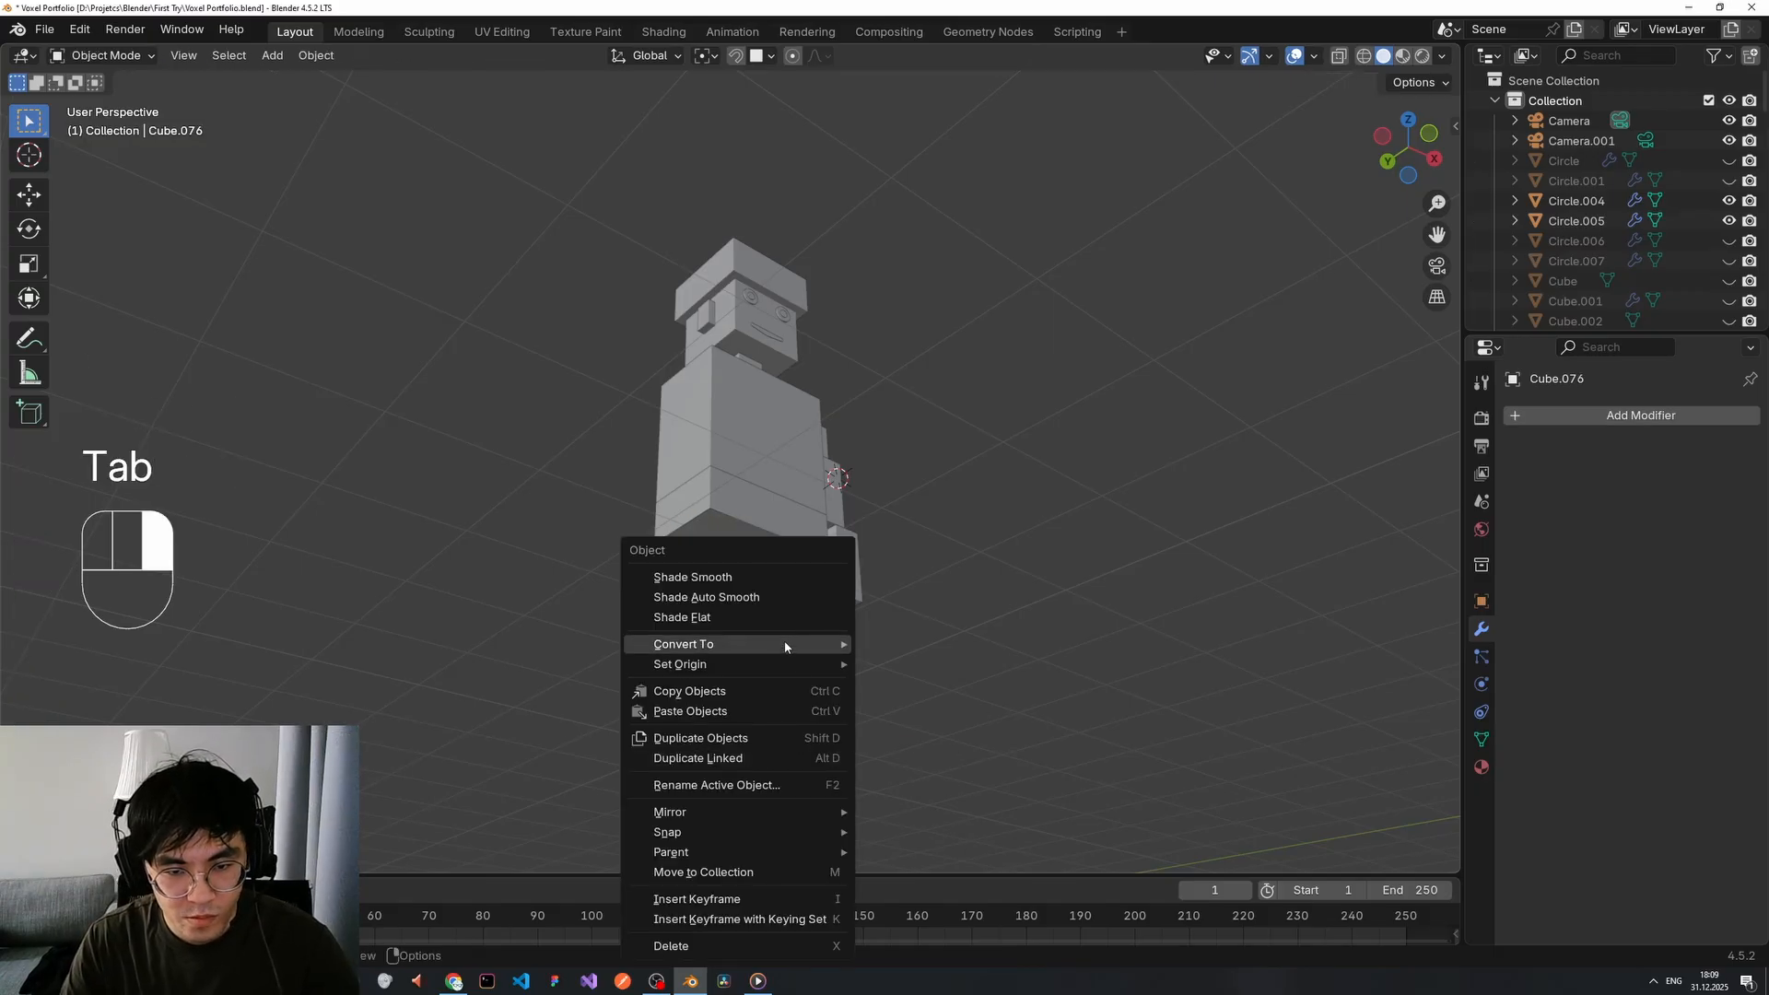
pyautogui.moveTo(890, 716); pyautogui.dragTo(888, 771, button='middle')
# Extrude the new foot piece's bottom face straight down.
pyautogui.press('Tab')
pyautogui.press('e')
pyautogui.press('3')
pyautogui.click(809, 765)
pyautogui.press('e')
pyautogui.click(818, 804)
# Move the bottom face vertically to set the lower leg length.
pyautogui.press('g')
pyautogui.press('z')
pyautogui.click(833, 805)
pyautogui.scroll(-3, 843, 789)
pyautogui.scroll(1, 880, 761)
pyautogui.press('g')
pyautogui.press('z')
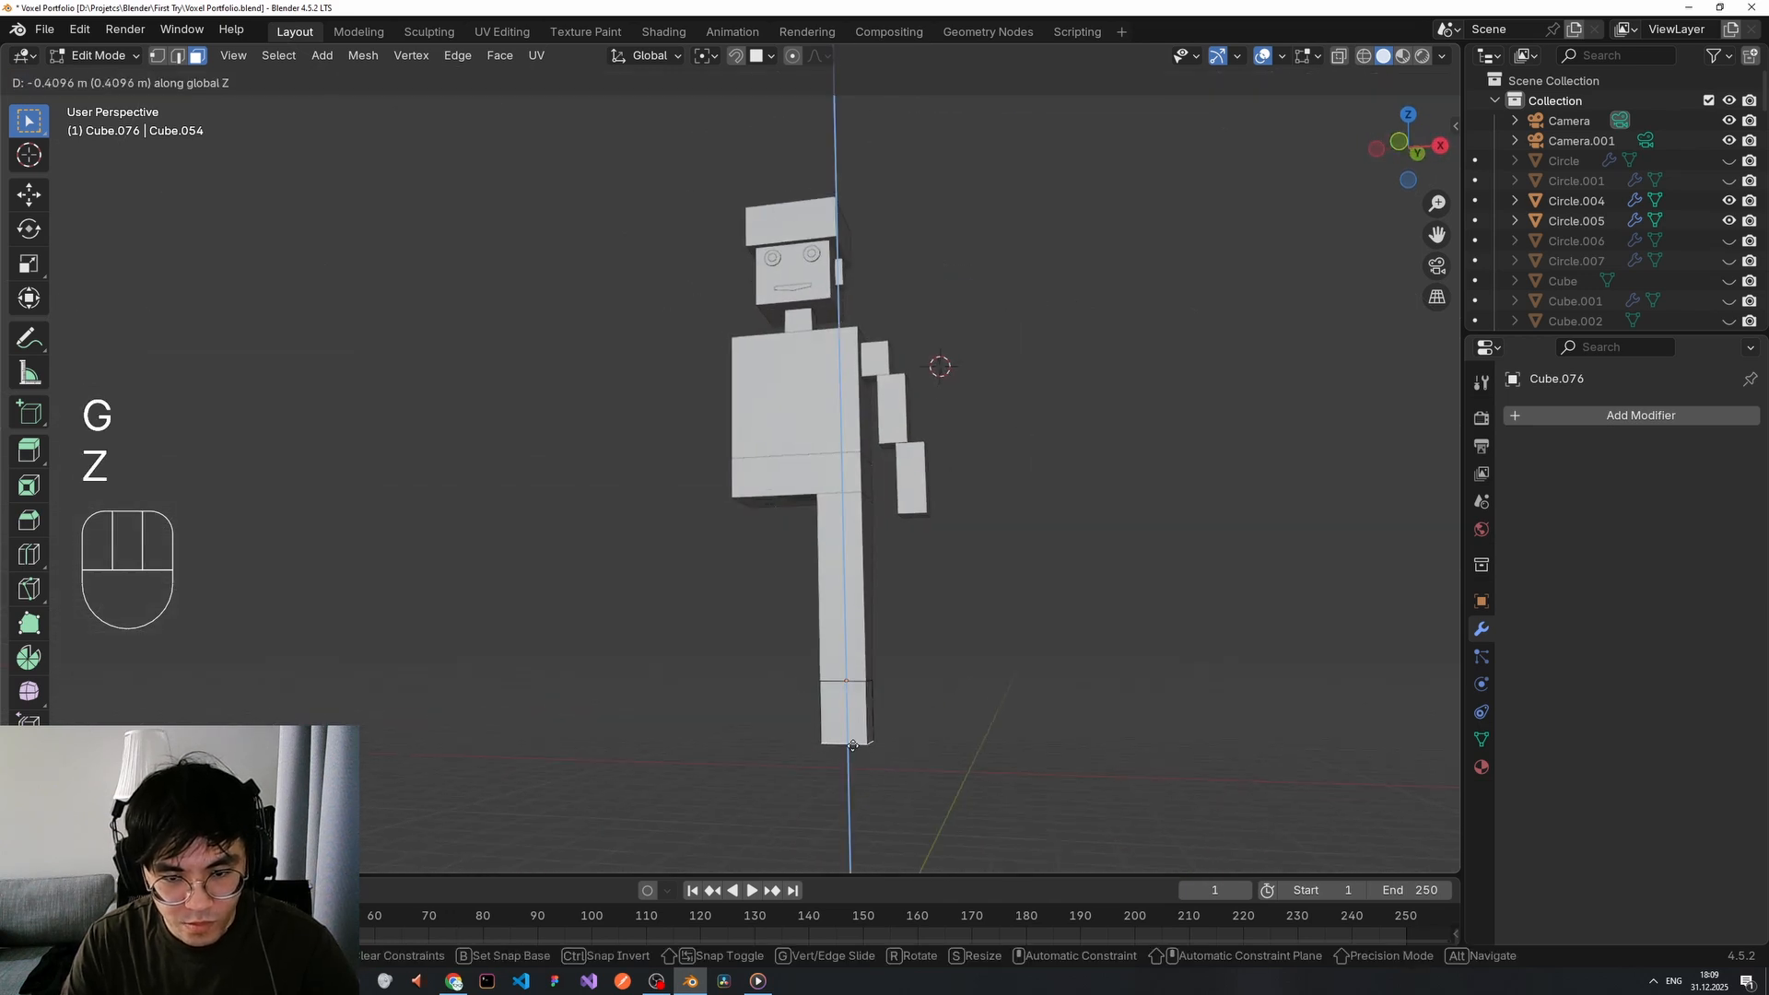
pyautogui.click(898, 744)
# Add an ankle loop cut and extrude the lower front face forward into a short foot.
pyautogui.hotkey('ctrl', 'r')
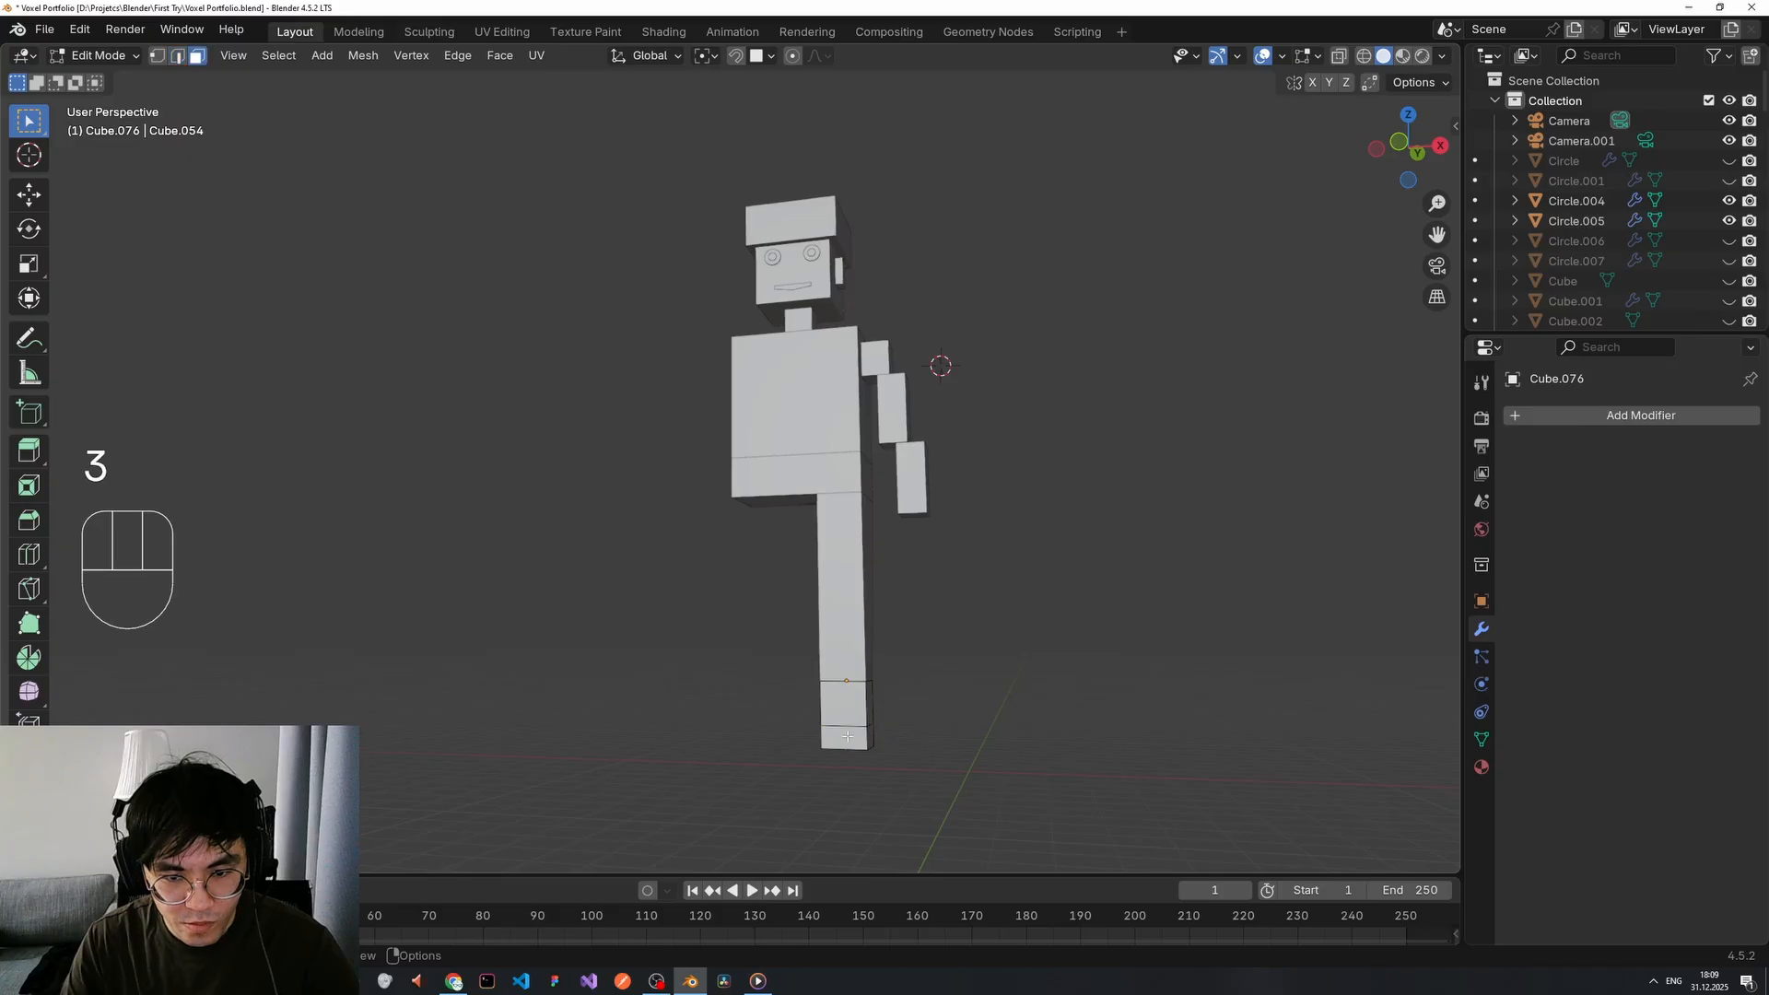
pyautogui.click(846, 736)
pyautogui.press('e')
pyautogui.click(823, 748)
pyautogui.hotkey('ctrl', 'z')
pyautogui.moveTo(822, 748); pyautogui.dragTo(876, 601, button='middle')
pyautogui.press('e')
pyautogui.click(814, 732)
pyautogui.press('Tab')
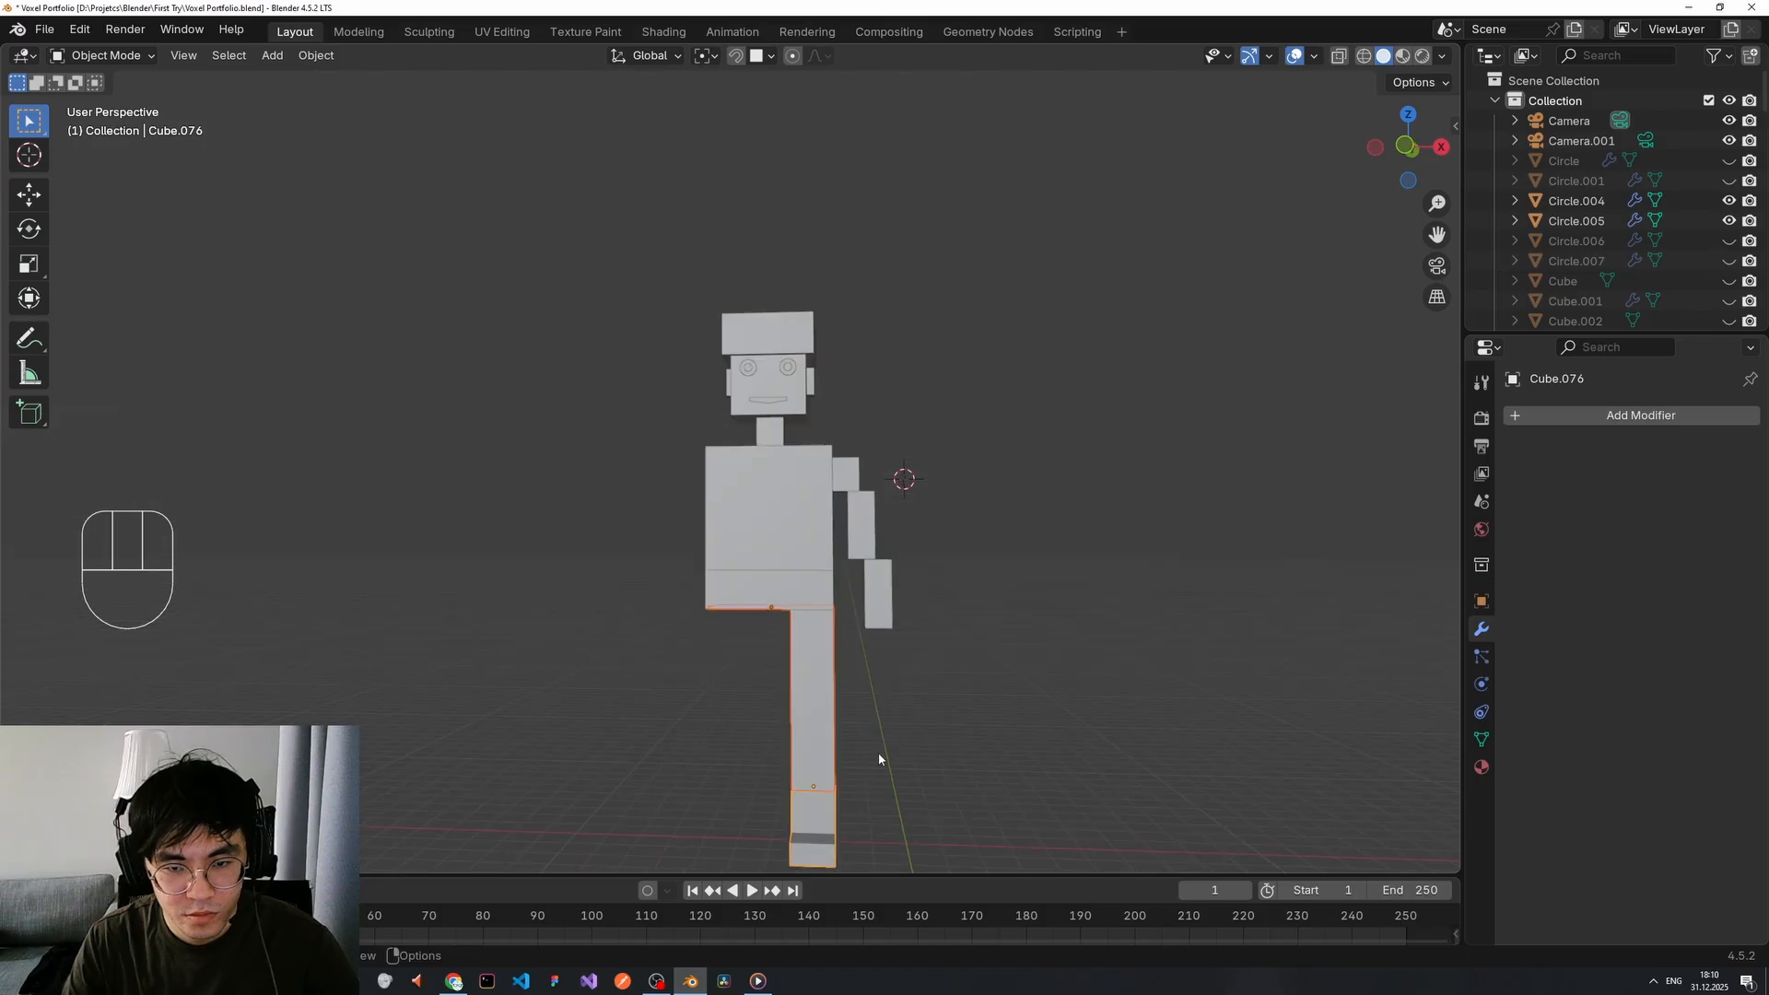
# Shift the foot piece vertically and scale a leg face along Z.
pyautogui.press('g')
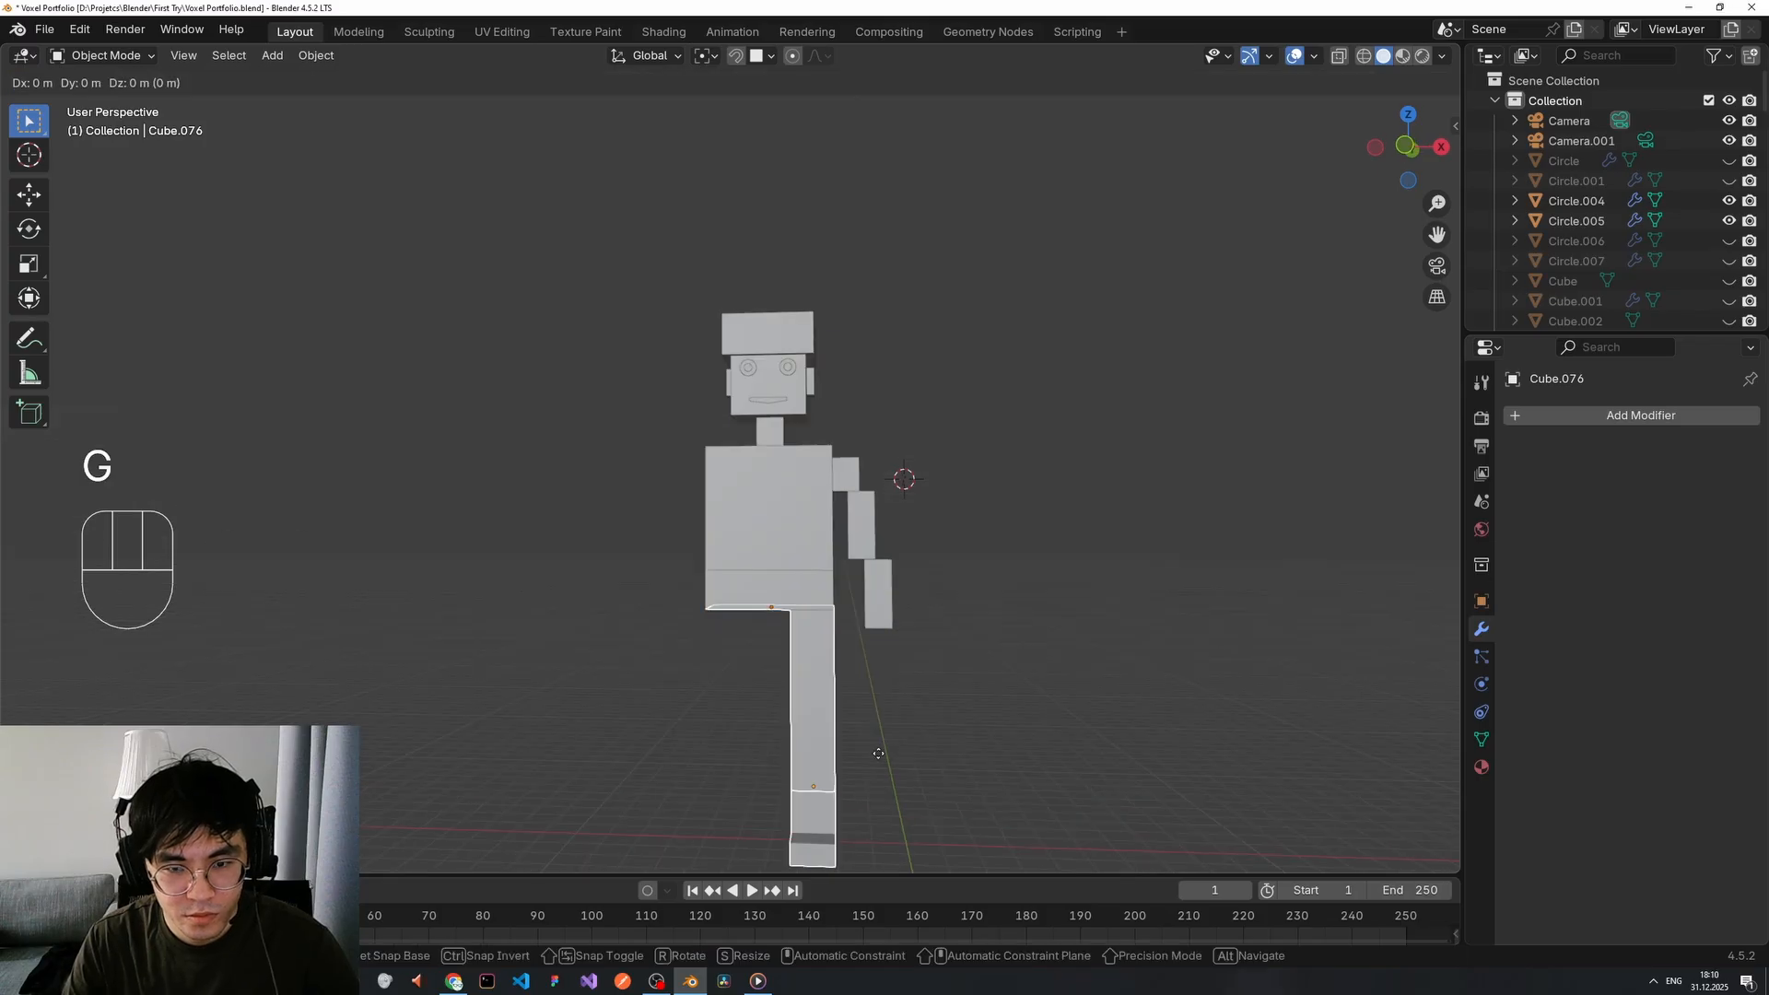
pyautogui.press('z')
pyautogui.press('Tab')
pyautogui.moveTo(818, 716); pyautogui.dragTo(936, 715, button='middle')
pyautogui.press('g')
pyautogui.press('z')
pyautogui.press('s')
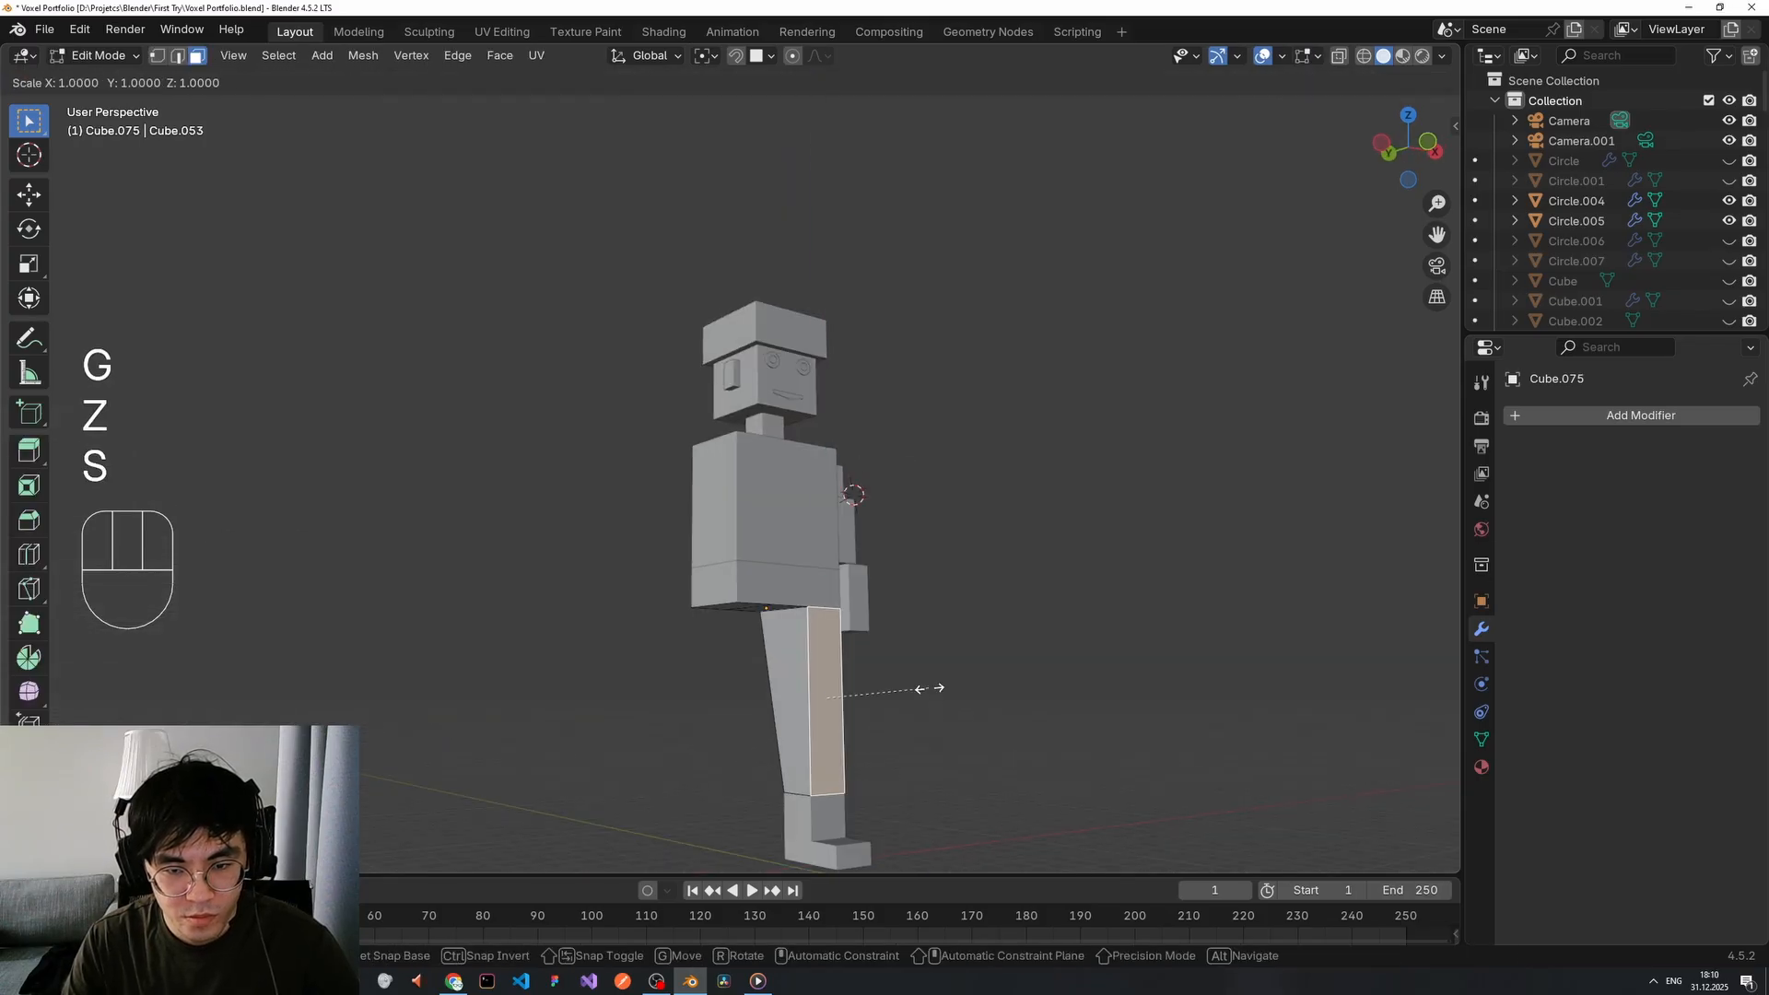
pyautogui.press('Escape')
pyautogui.moveTo(789, 704); pyautogui.dragTo(827, 798, button='middle')
pyautogui.press('s')
pyautogui.press('z')
pyautogui.click(879, 694)
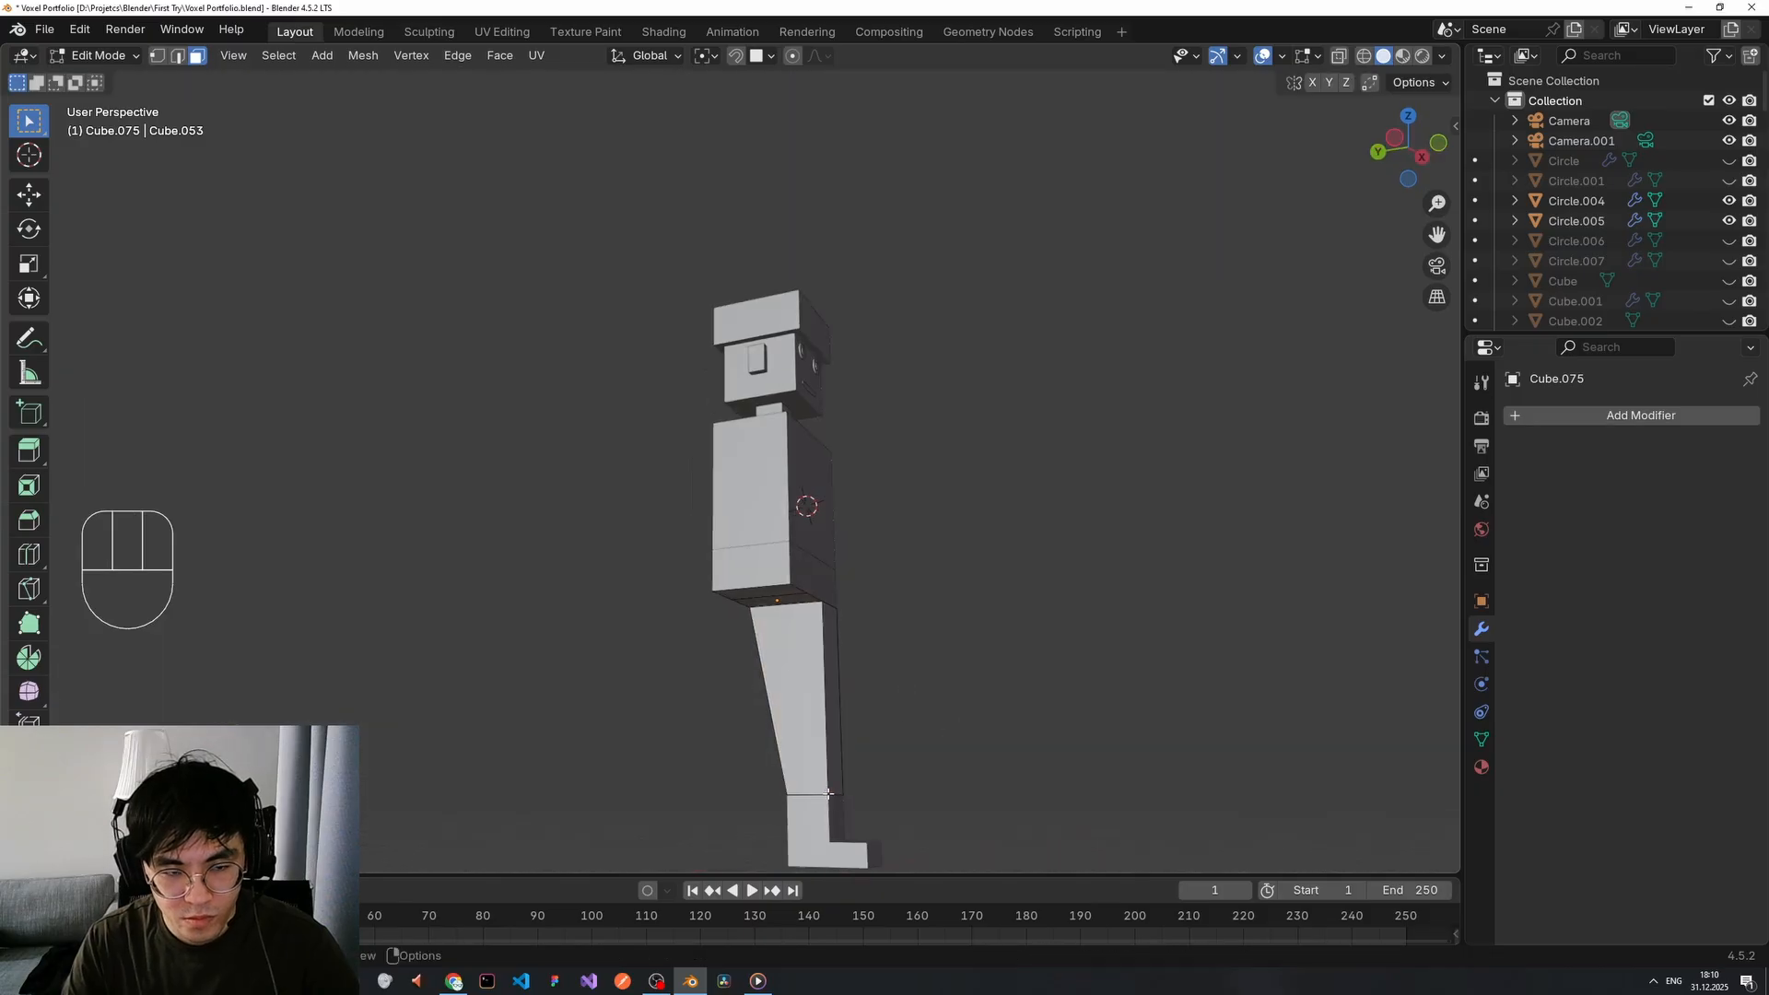
# Select the front and back knee edges and raise them vertically to form the knee.
pyautogui.keyDown('shift'); pyautogui.click(838, 796); pyautogui.keyUp('shift')
pyautogui.press('g')
pyautogui.press('z')
pyautogui.rightClick(861, 783)
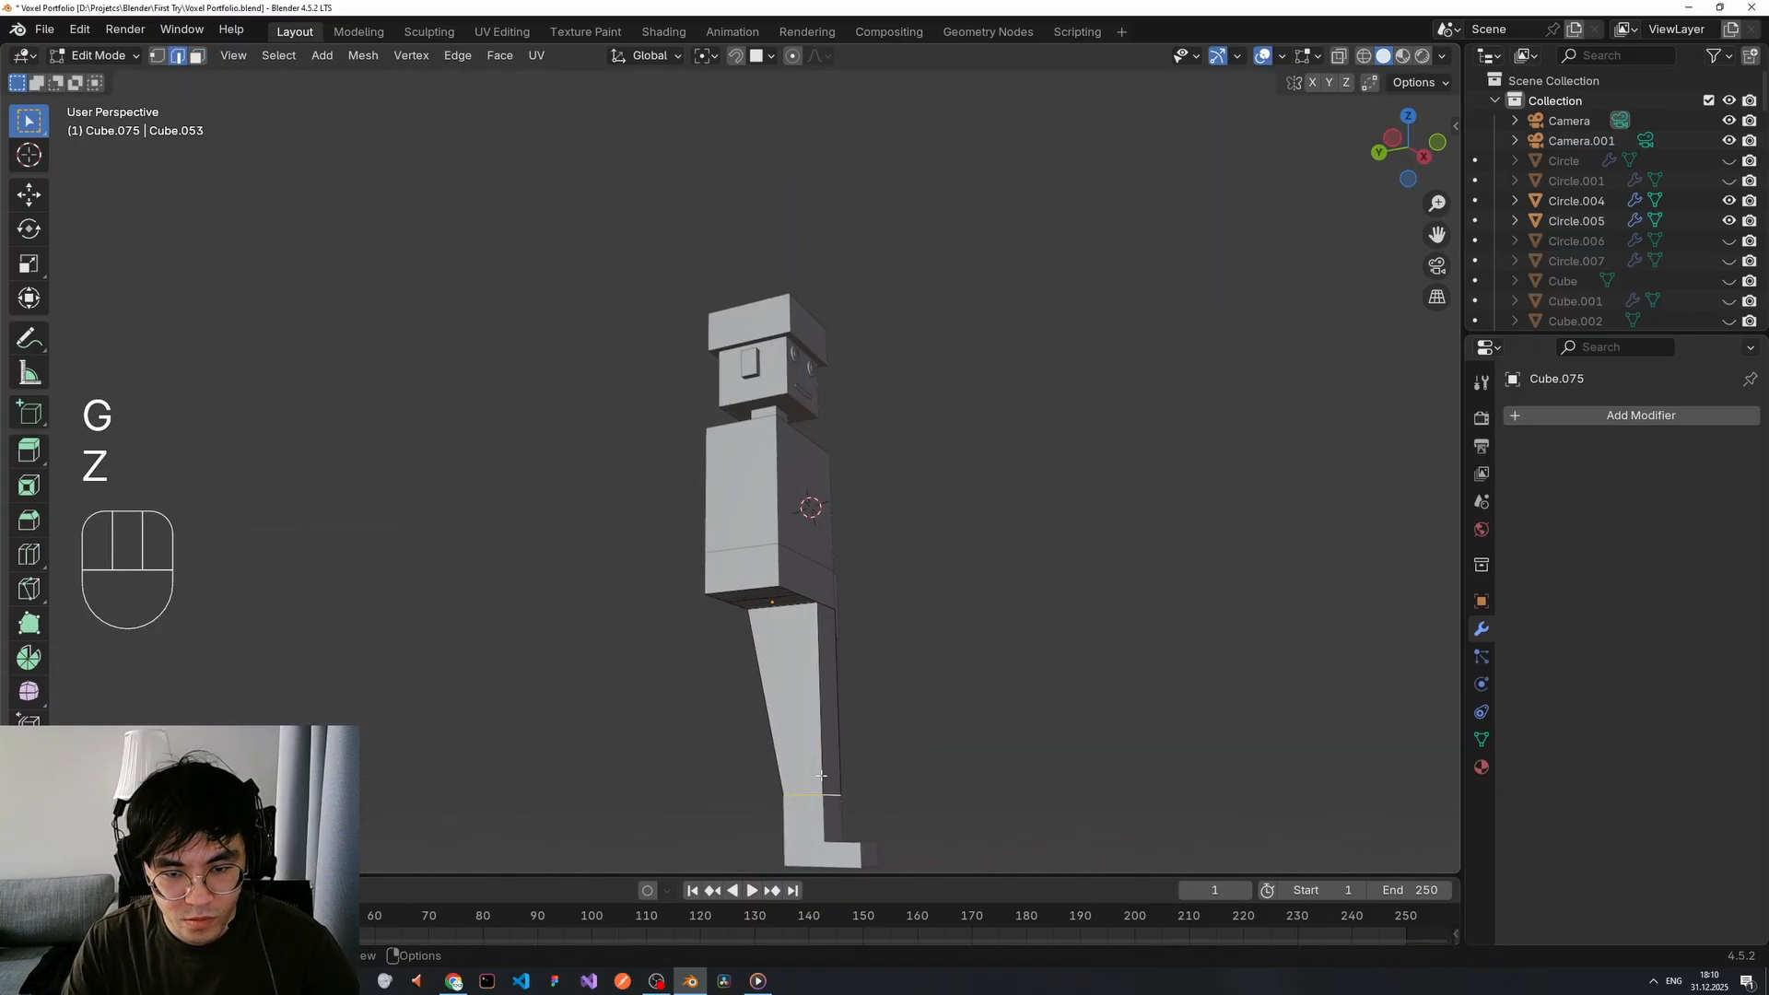
pyautogui.moveTo(862, 783); pyautogui.dragTo(1165, 776, button='middle')
pyautogui.keyDown('shift'); pyautogui.click(893, 785); pyautogui.keyUp('shift')
pyautogui.press('g')
pyautogui.press('z')
pyautogui.click(1163, 722)
pyautogui.scroll(-2, 1068, 784)
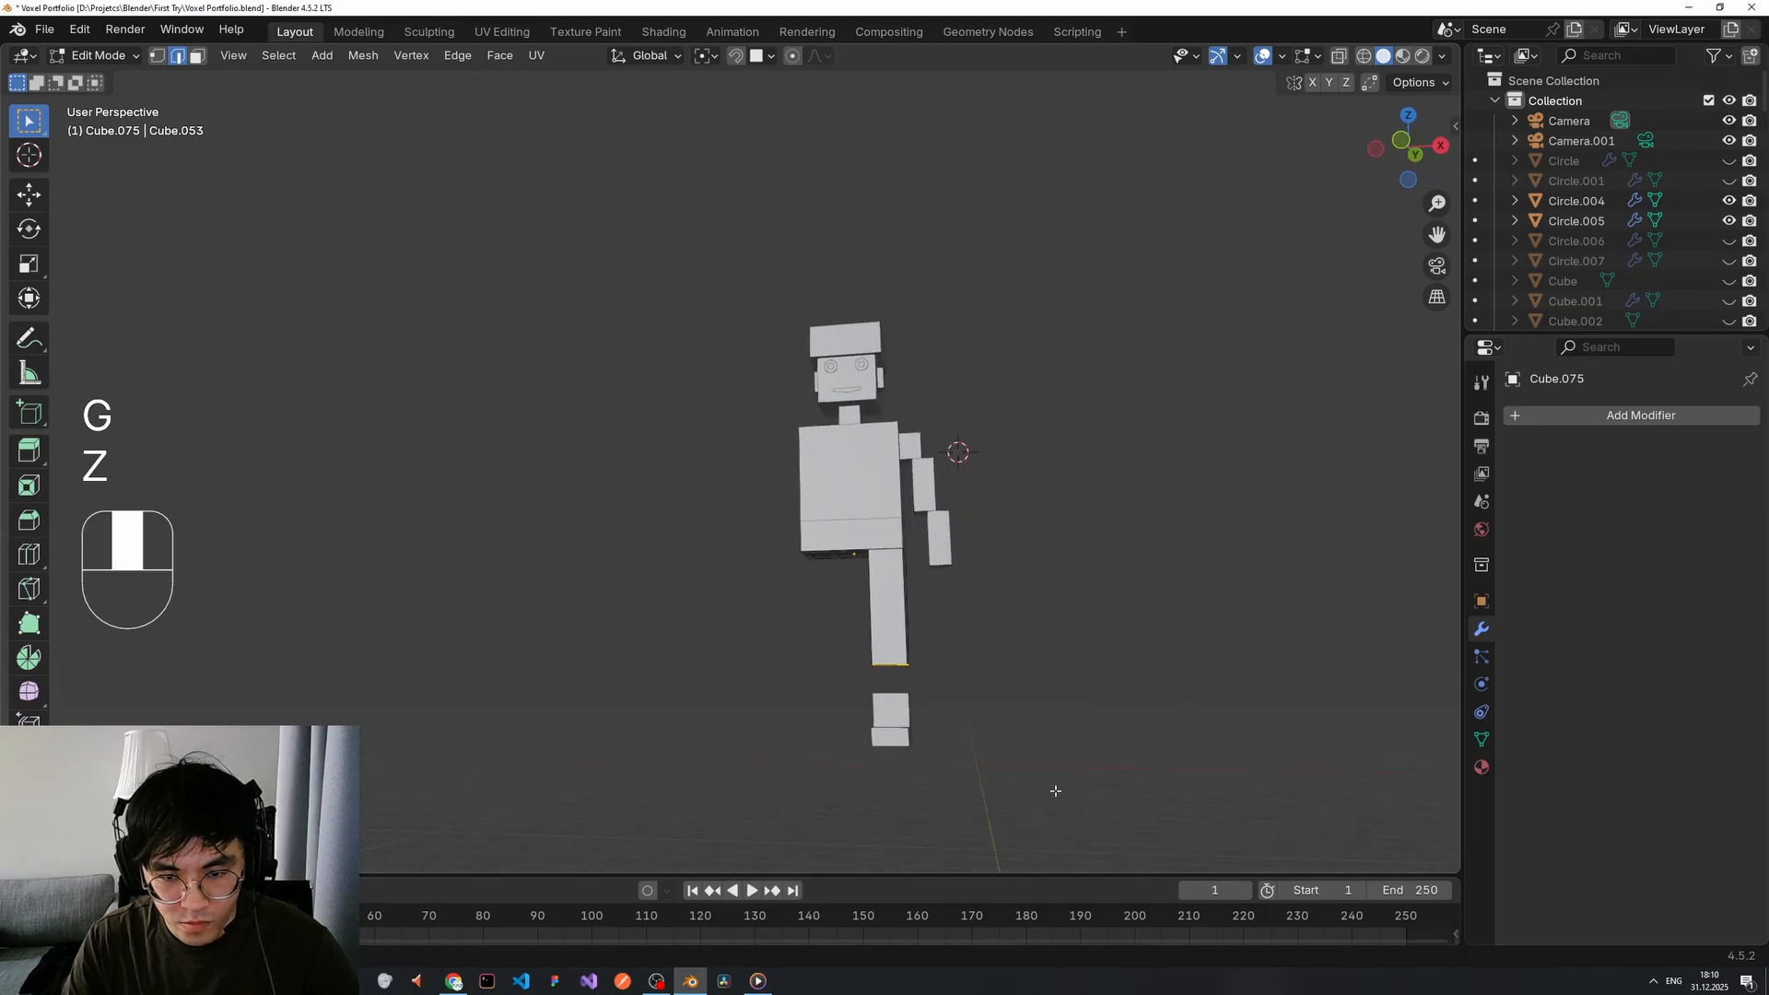
pyautogui.scroll(1, 1032, 783)
# Move the foot piece vertically to its new height under the leg.
pyautogui.press('Tab')
pyautogui.click(939, 767)
pyautogui.press('g')
pyautogui.press('z')
pyautogui.click(995, 714)
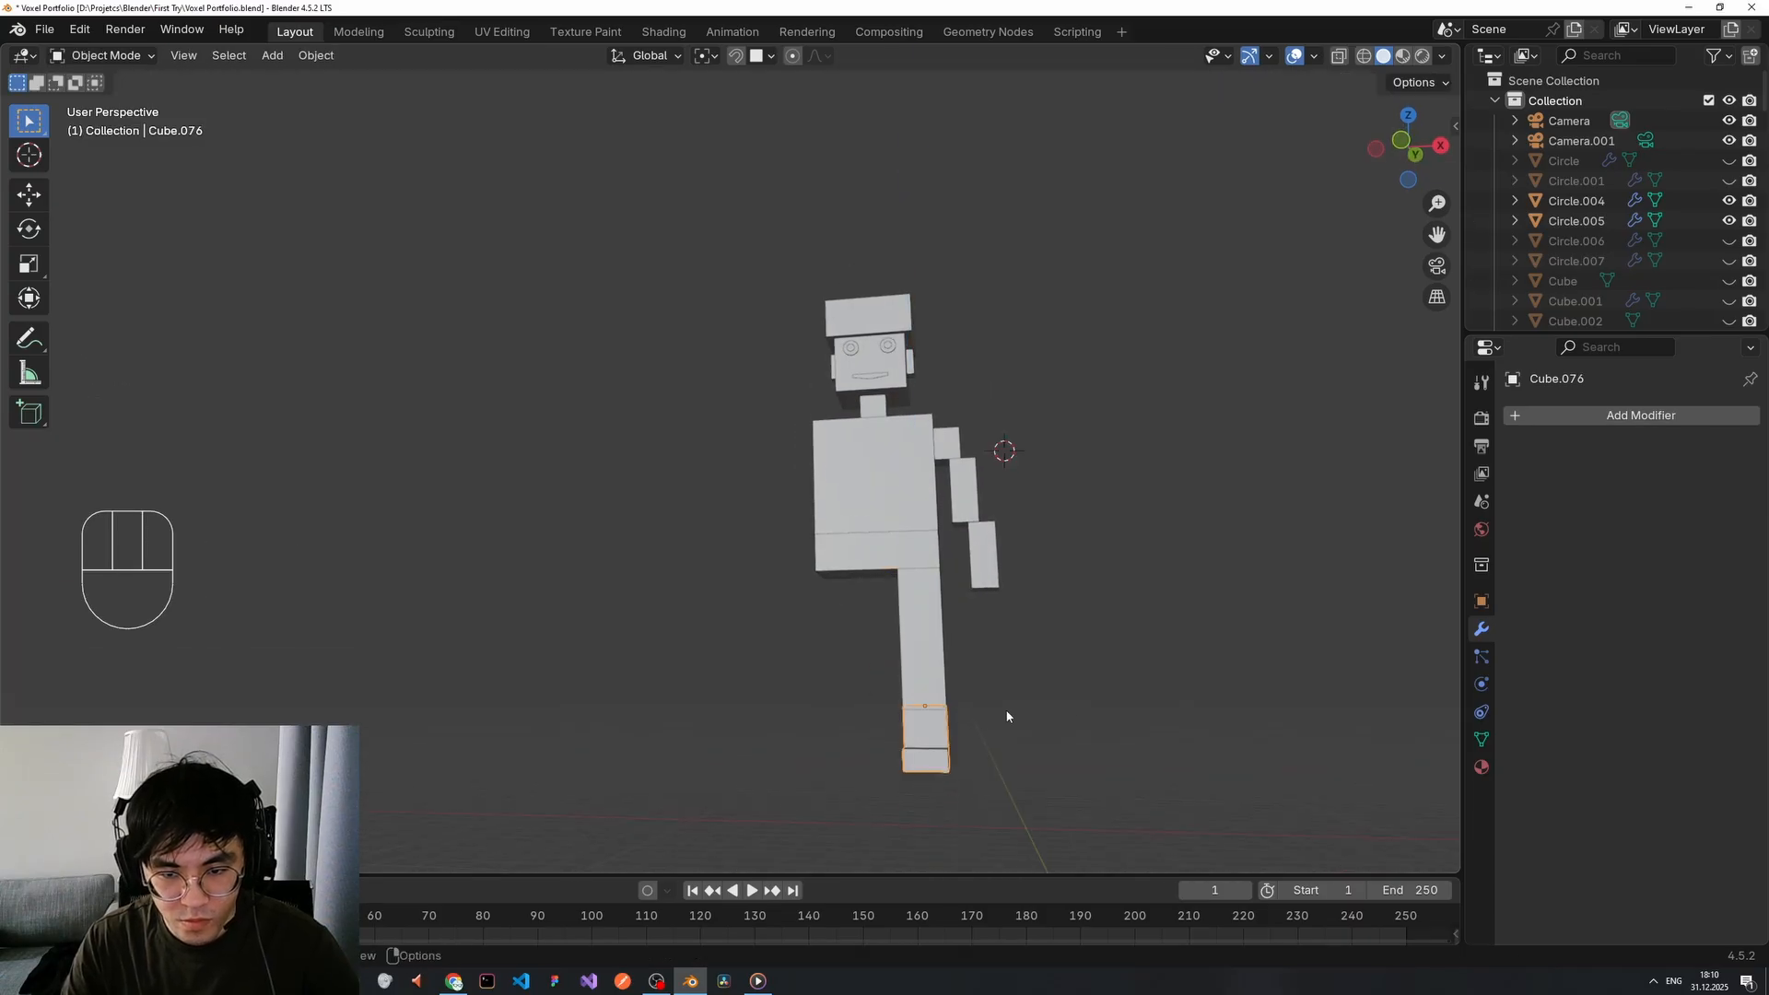
pyautogui.moveTo(1007, 715); pyautogui.dragTo(1014, 600, button='middle')
pyautogui.press('Tab')
pyautogui.press('Tab')
# Join the three arm cubes into a single object with Ctrl+J.
pyautogui.click(842, 585)
pyautogui.keyDown('shift'); pyautogui.click(851, 636); pyautogui.keyUp('shift')
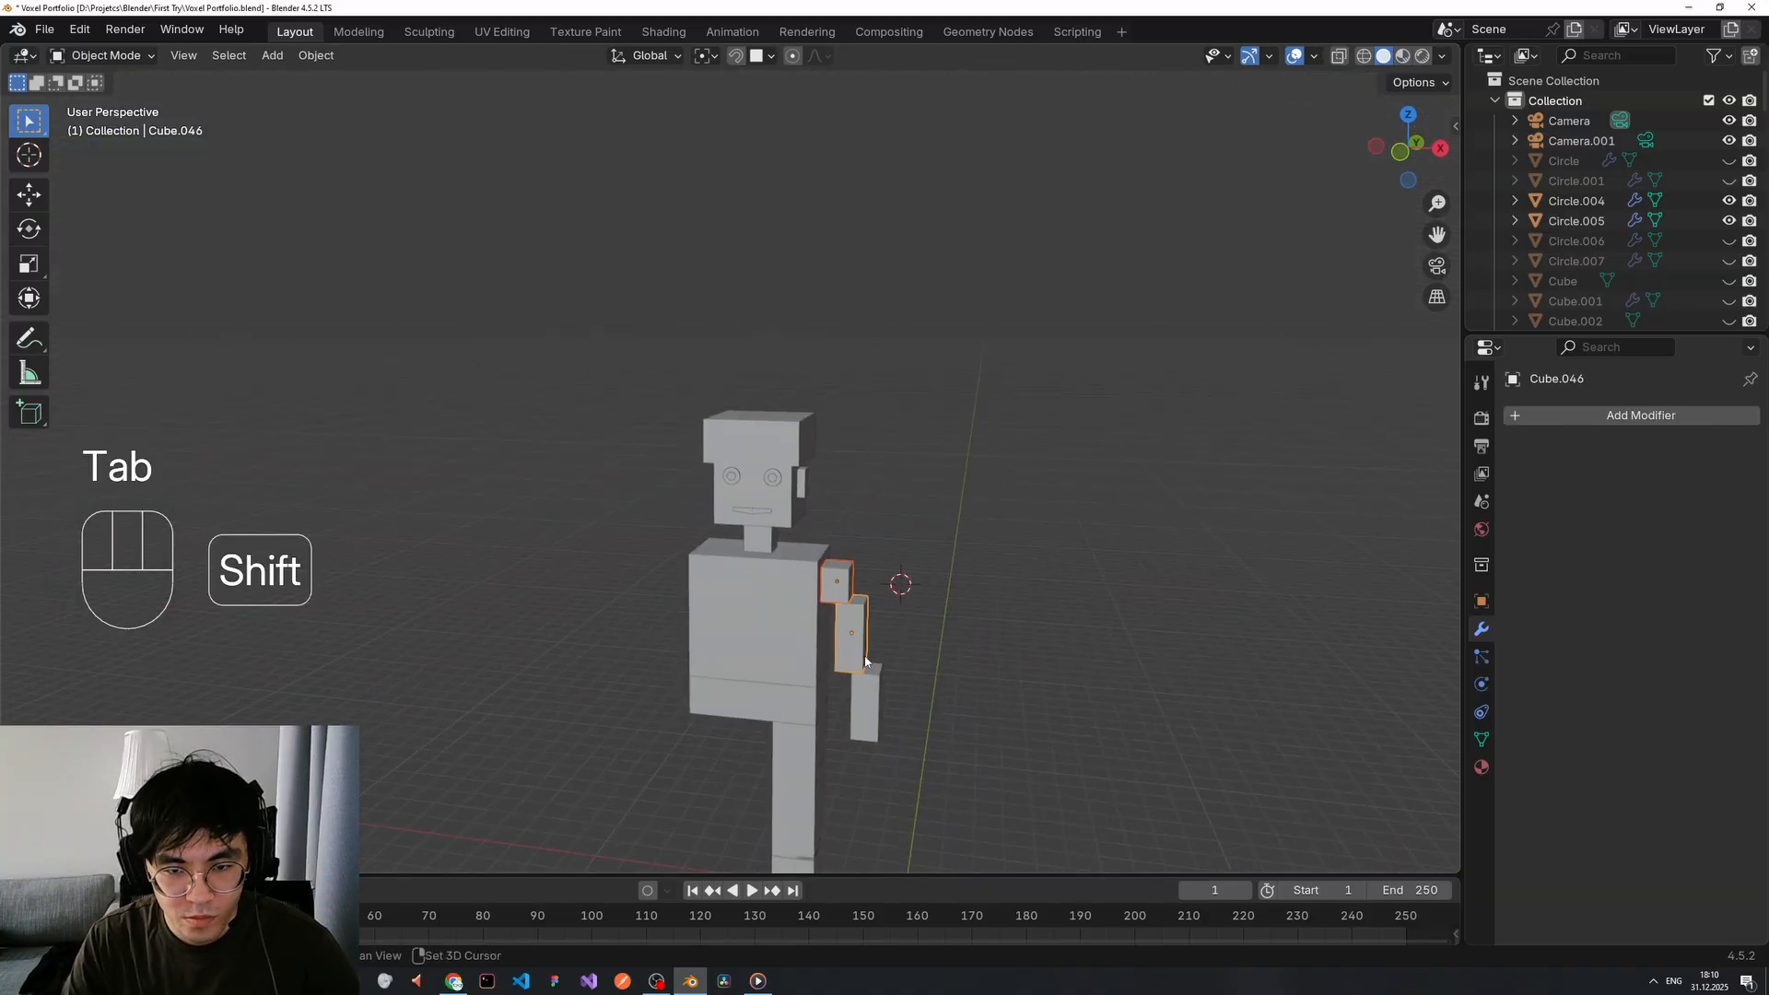
pyautogui.keyDown('shift'); pyautogui.click(866, 702); pyautogui.keyUp('shift')
pyautogui.hotkey('ctrl', 'j')
# Add a Mirror modifier to the arm using the torso as mirror object, then select leg and foot.
pyautogui.click(1572, 415)
pyautogui.write('mirr')
pyautogui.press('Return')
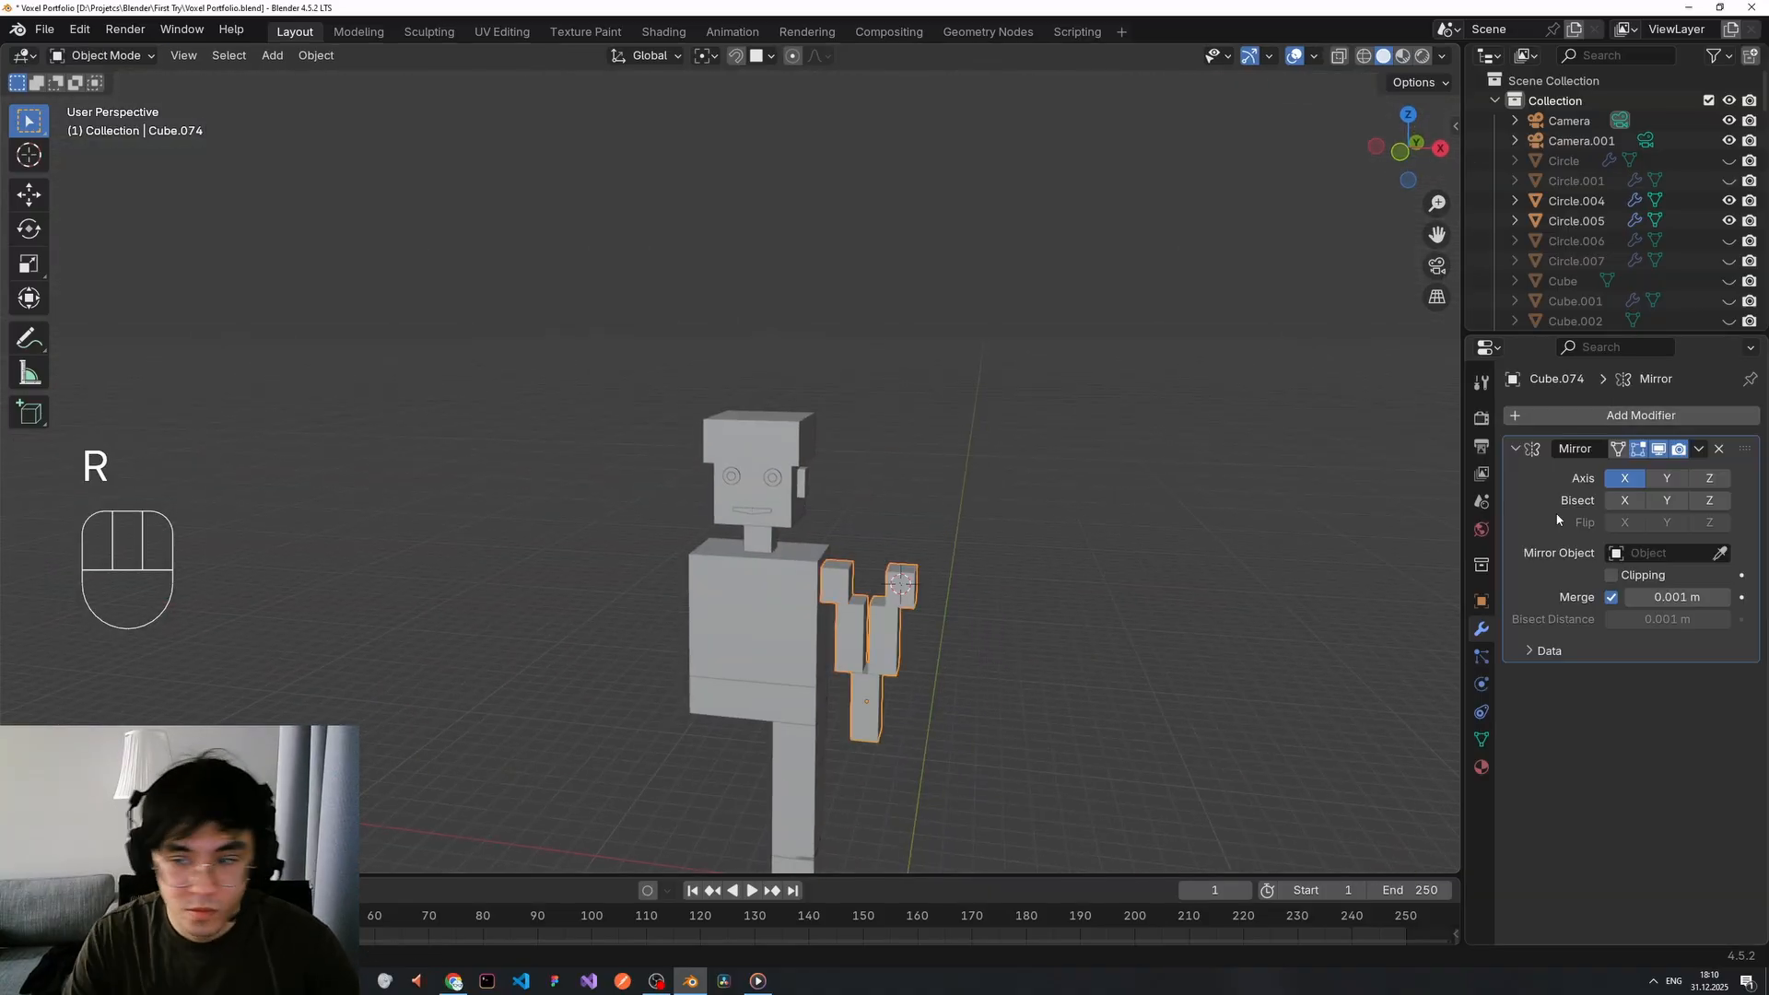
pyautogui.click(776, 604)
pyautogui.scroll(-1, 811, 617)
pyautogui.moveTo(830, 635); pyautogui.dragTo(934, 634, button='middle')
pyautogui.click(959, 688)
pyautogui.click(850, 640)
pyautogui.keyDown('shift'); pyautogui.click(853, 716); pyautogui.keyUp('shift')
# Select only the leg and try deleting its top edges, then undo the deletion.
pyautogui.scroll(2, 897, 667)
pyautogui.click(977, 693)
pyautogui.click(889, 703)
pyautogui.moveTo(977, 692); pyautogui.dragTo(829, 663, button='middle')
pyautogui.scroll(1, 887, 722)
pyautogui.press('Tab')
pyautogui.click(827, 659)
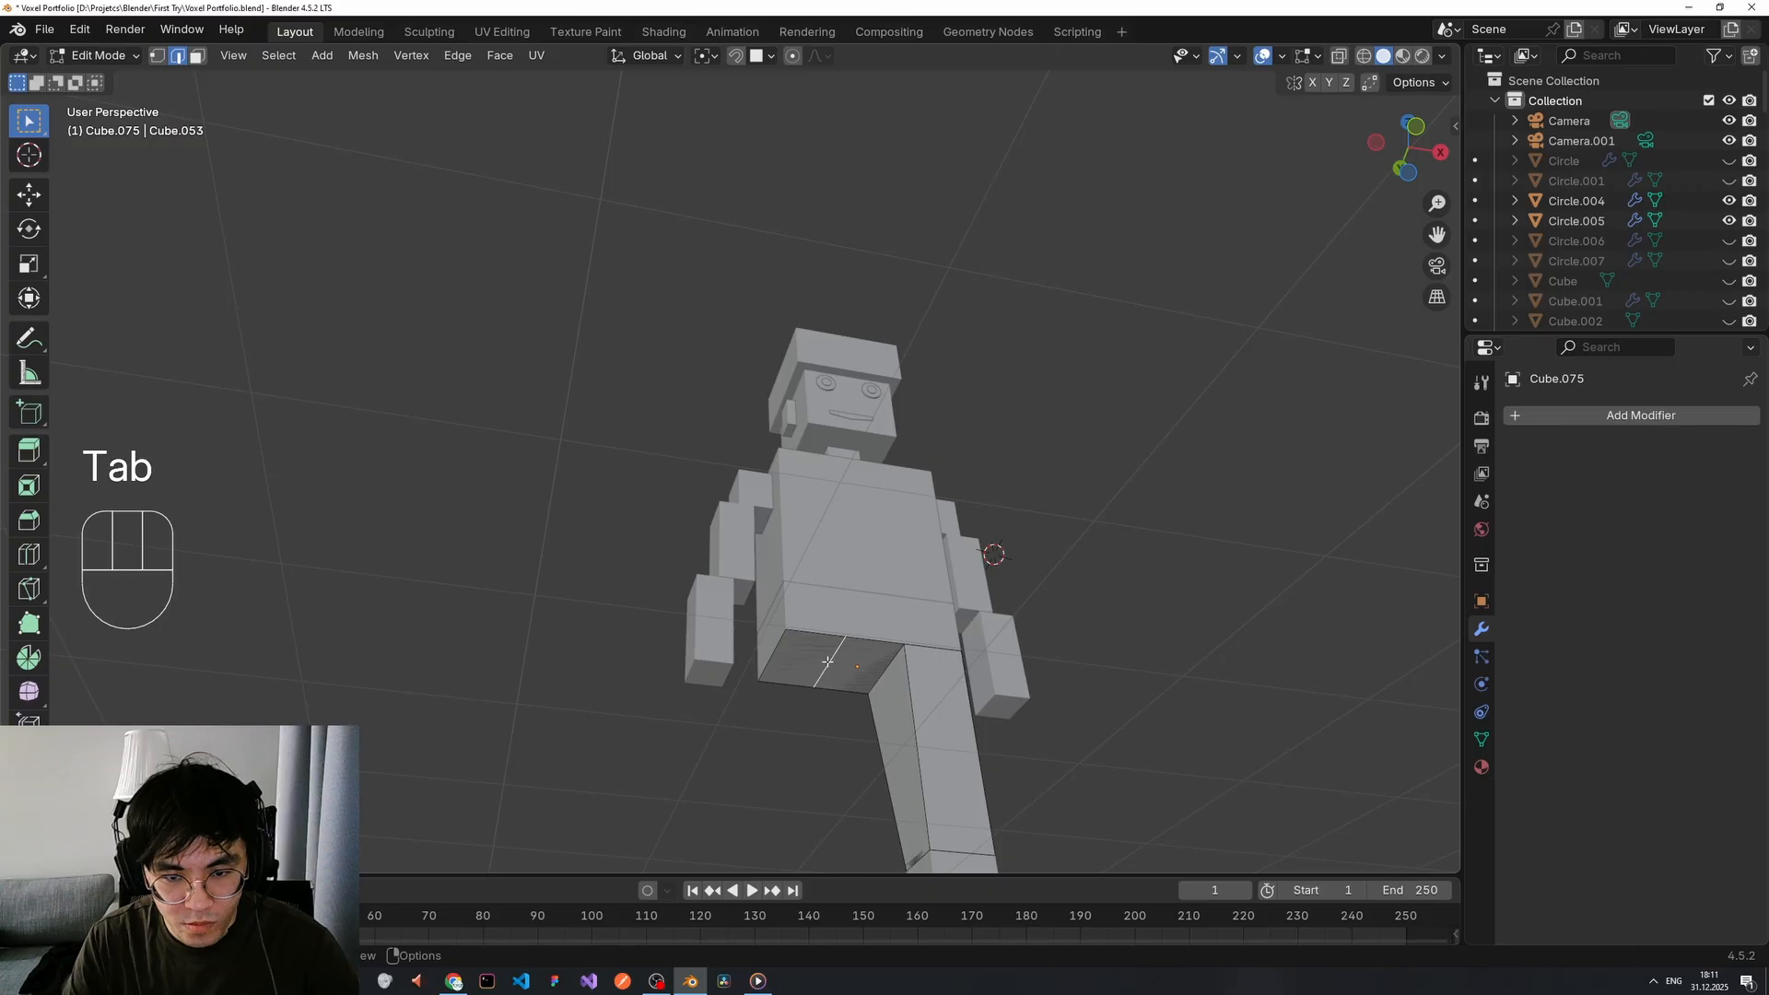
pyautogui.press('x')
pyautogui.click(811, 663)
pyautogui.press('Tab')
pyautogui.press('Tab')
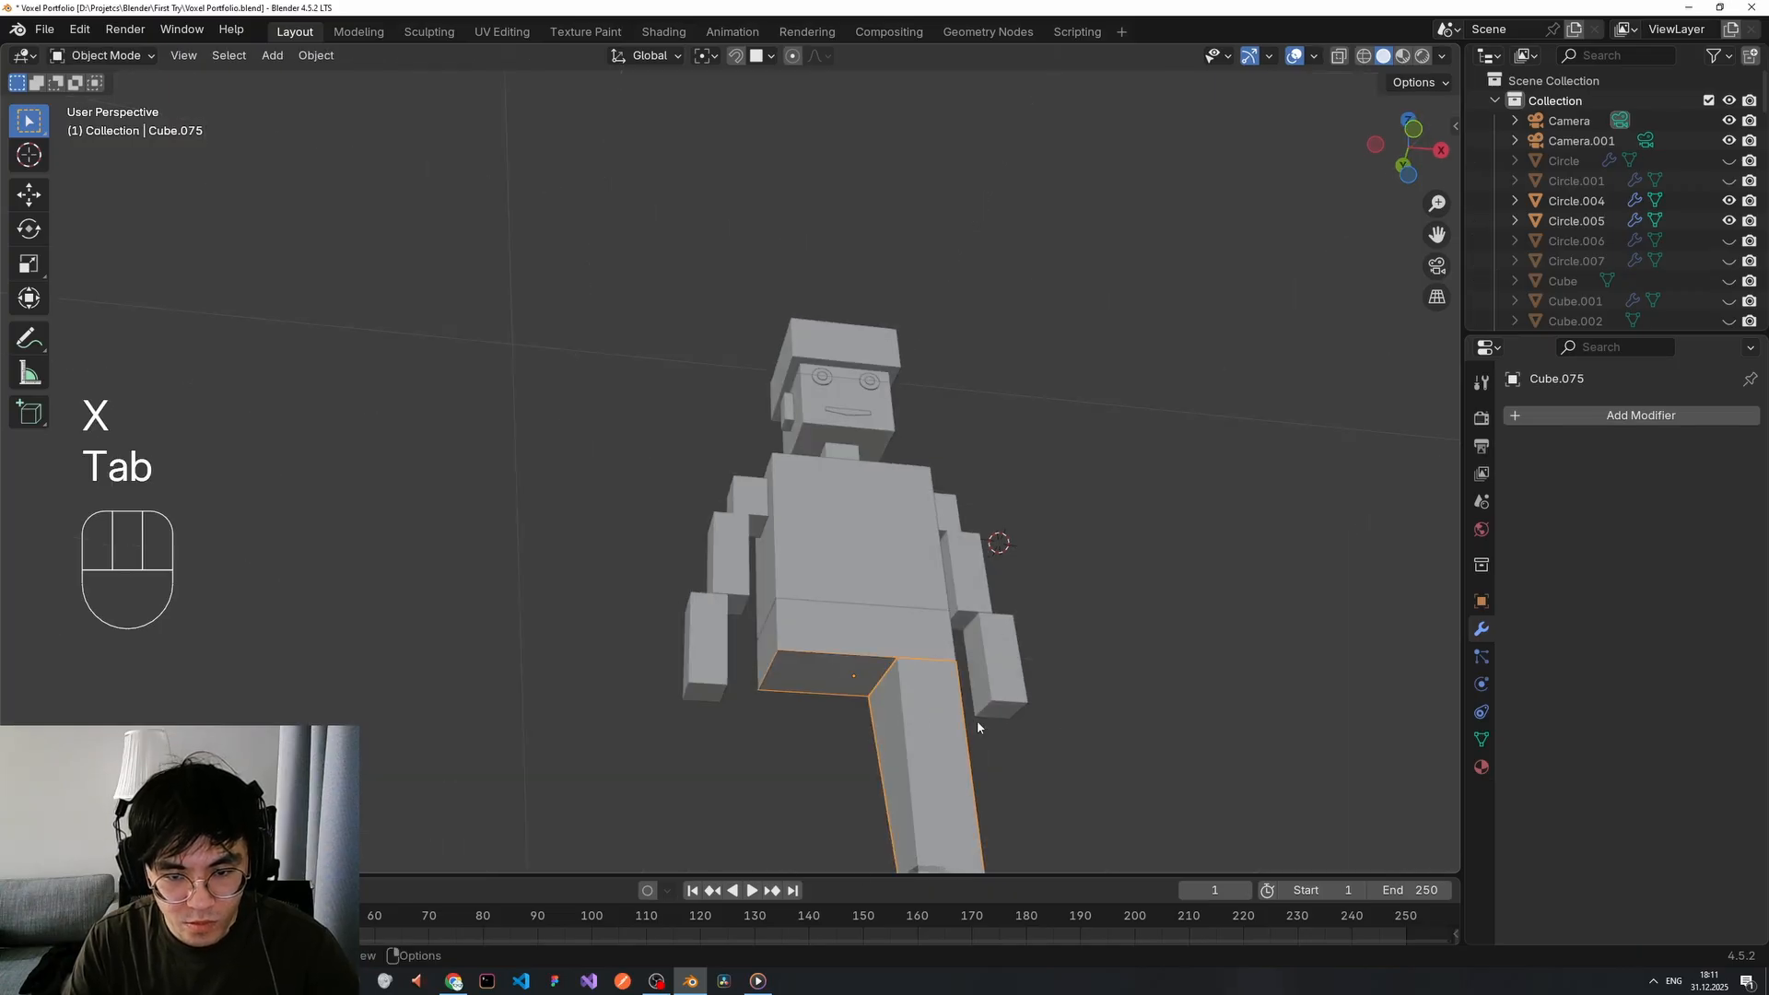
pyautogui.hotkey('ctrl', 'z')
pyautogui.hotkey('ctrl', 'z')
pyautogui.moveTo(848, 676); pyautogui.dragTo(856, 683, button='middle')
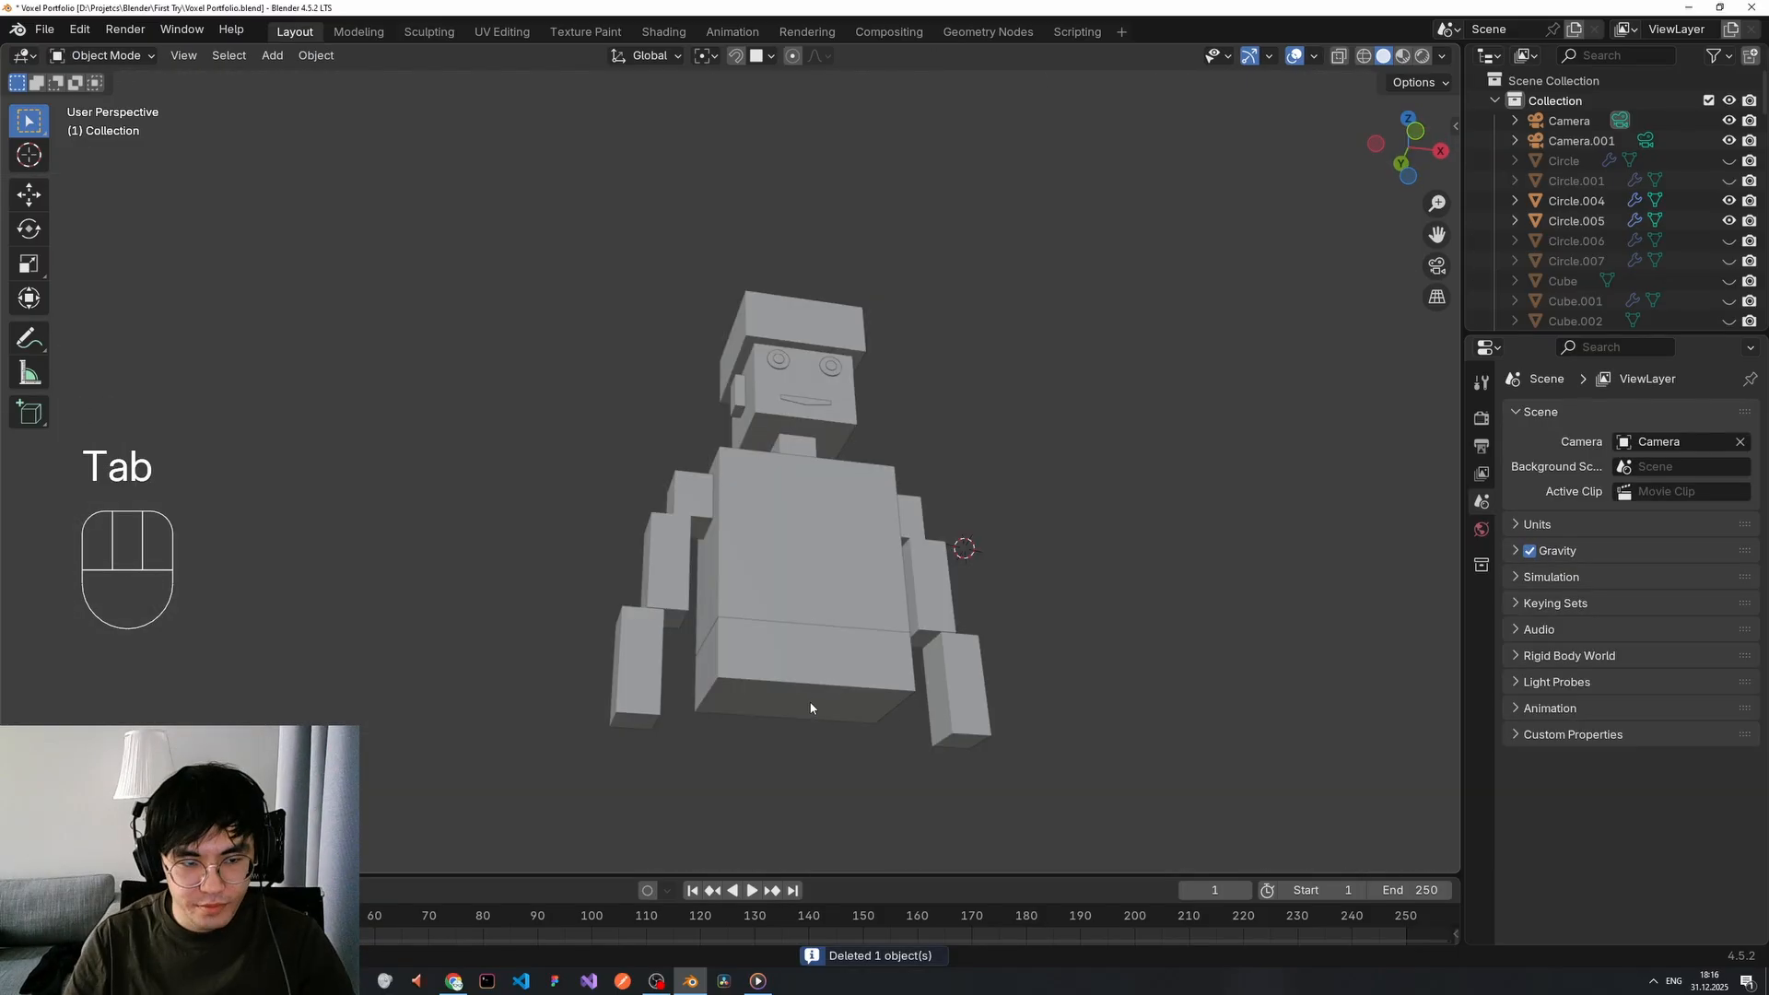
# Separate the torso's bottom face into its own object and set its origin to its centre.
pyautogui.press('Tab')
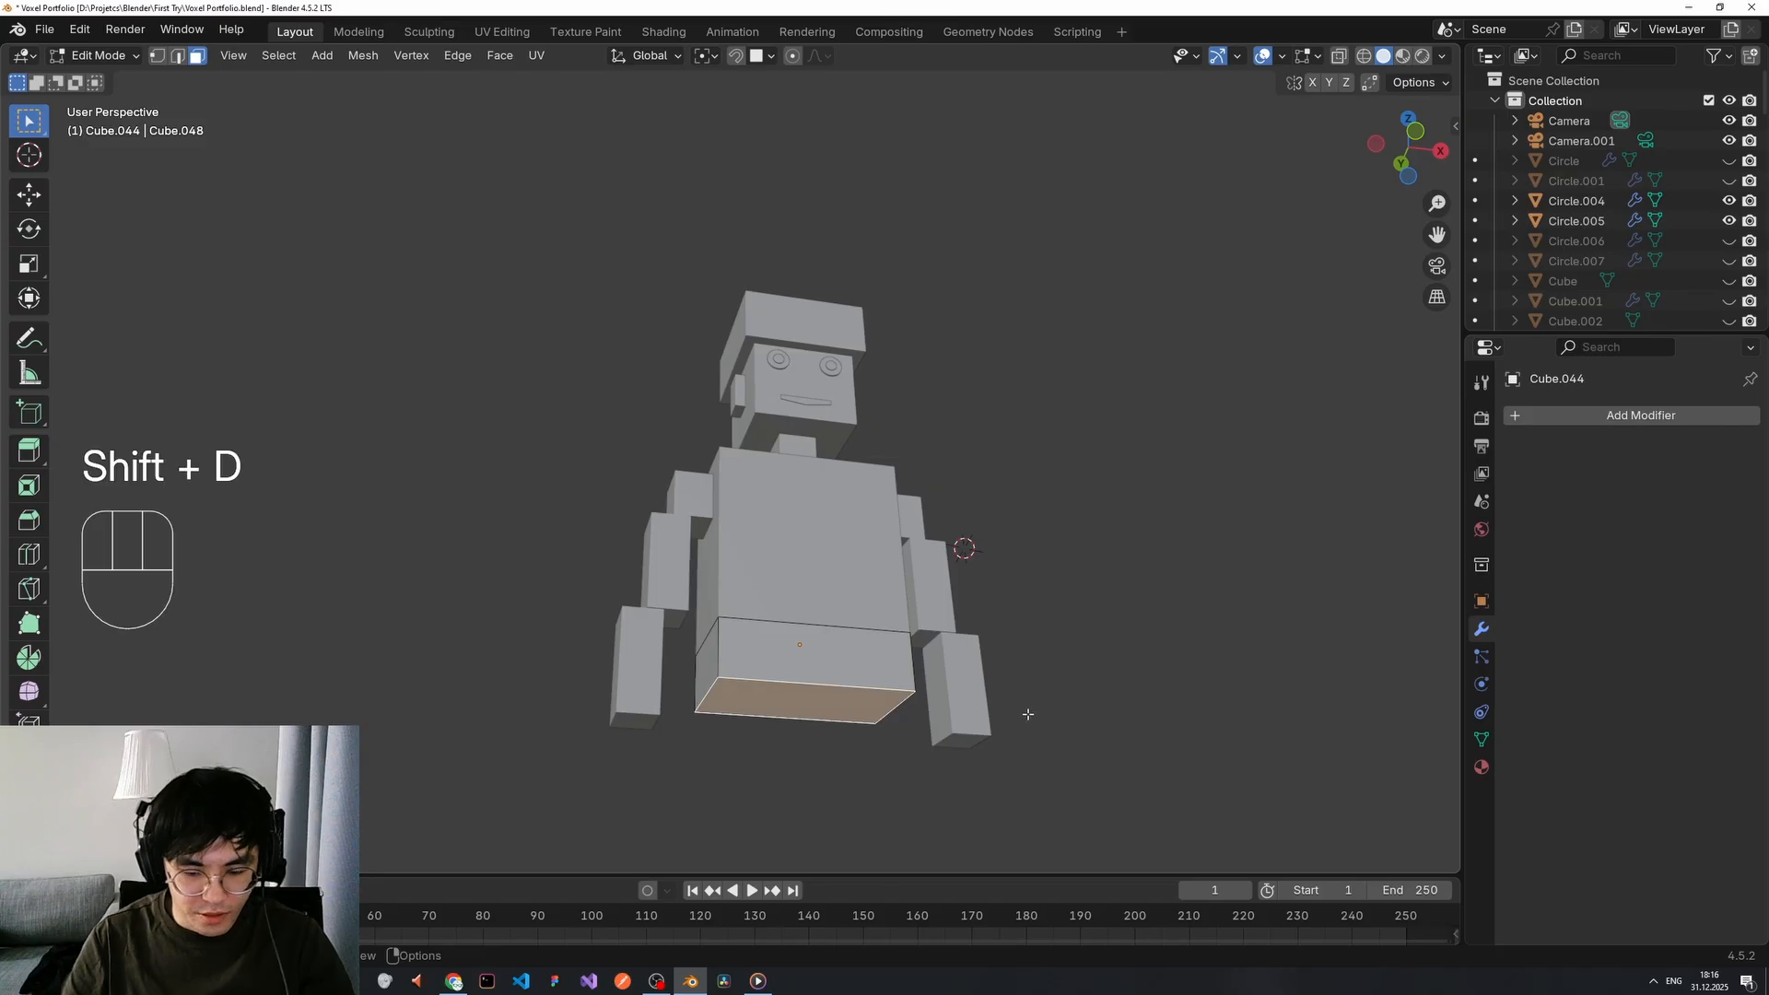
pyautogui.press('p')
pyautogui.click(1028, 715)
pyautogui.press('Tab')
pyautogui.rightClick(802, 689)
pyautogui.moveTo(810, 644)
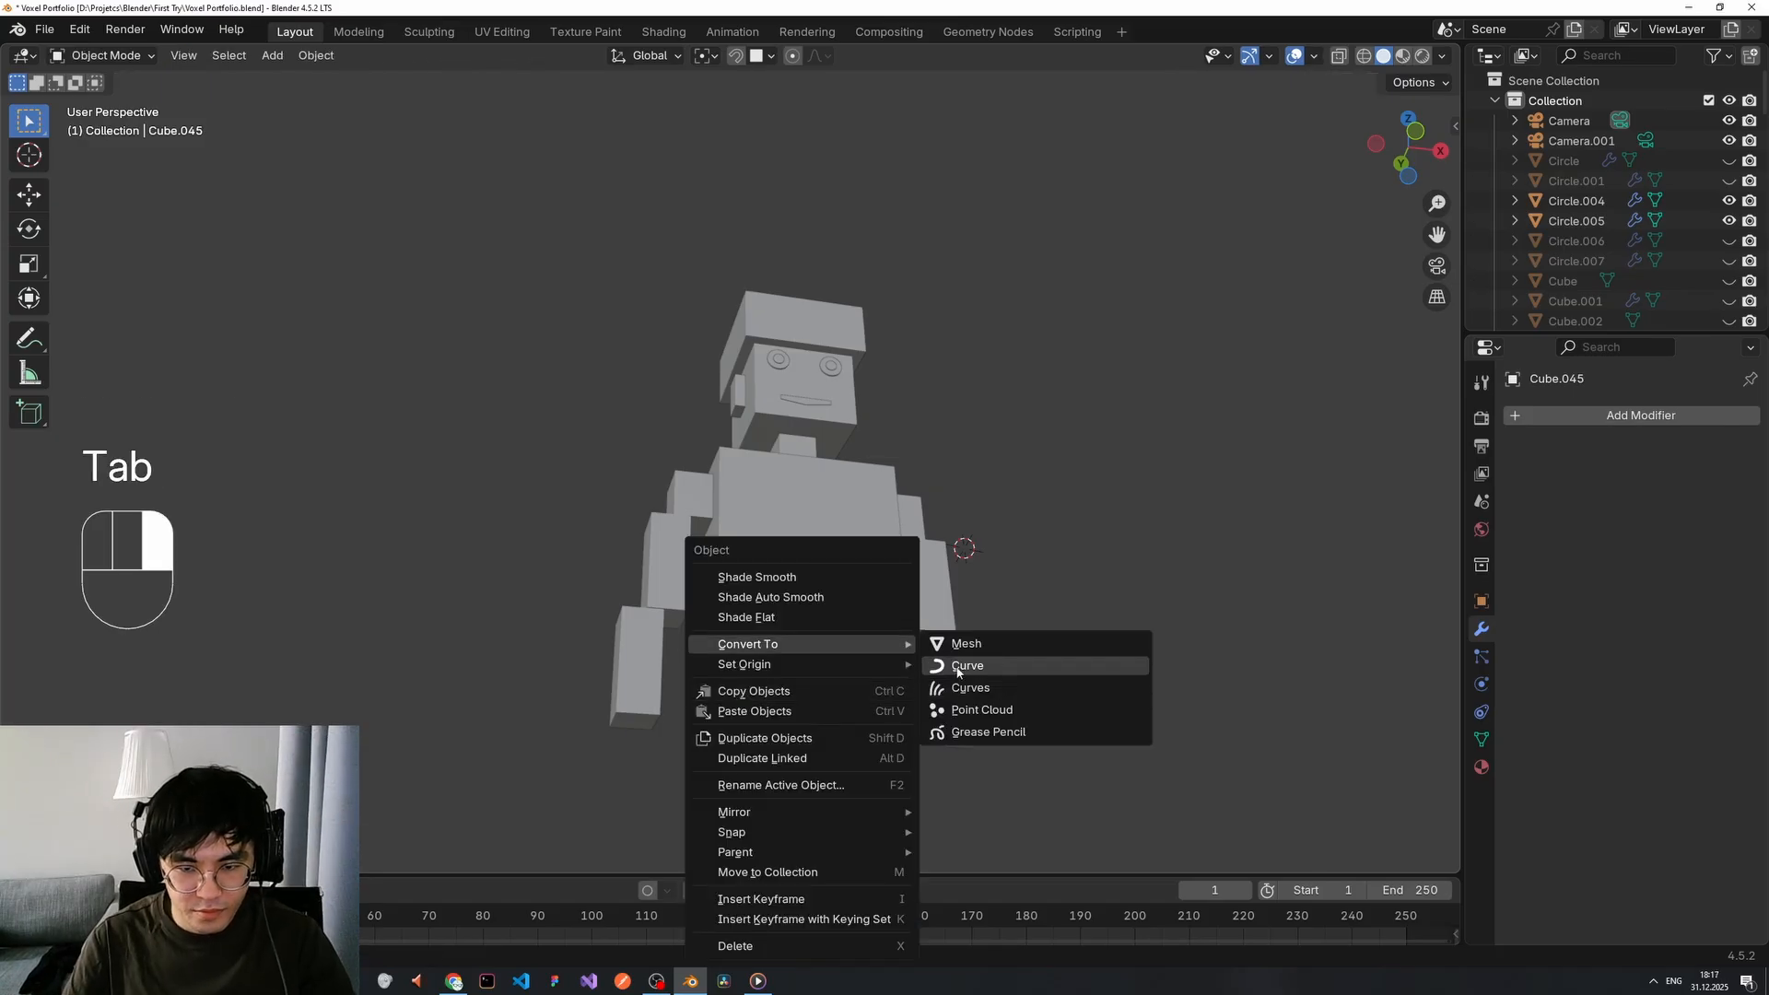
pyautogui.moveTo(886, 665)
pyautogui.click(982, 687)
# Add a centred loop cut across the new separated piece.
pyautogui.moveTo(984, 698); pyautogui.dragTo(853, 627, button='middle')
pyautogui.scroll(2, 856, 645)
pyautogui.keyDown('shift'); pyautogui.moveTo(871, 794); pyautogui.dragTo(886, 621, button='middle'); pyautogui.keyUp('shift')
pyautogui.press('Tab')
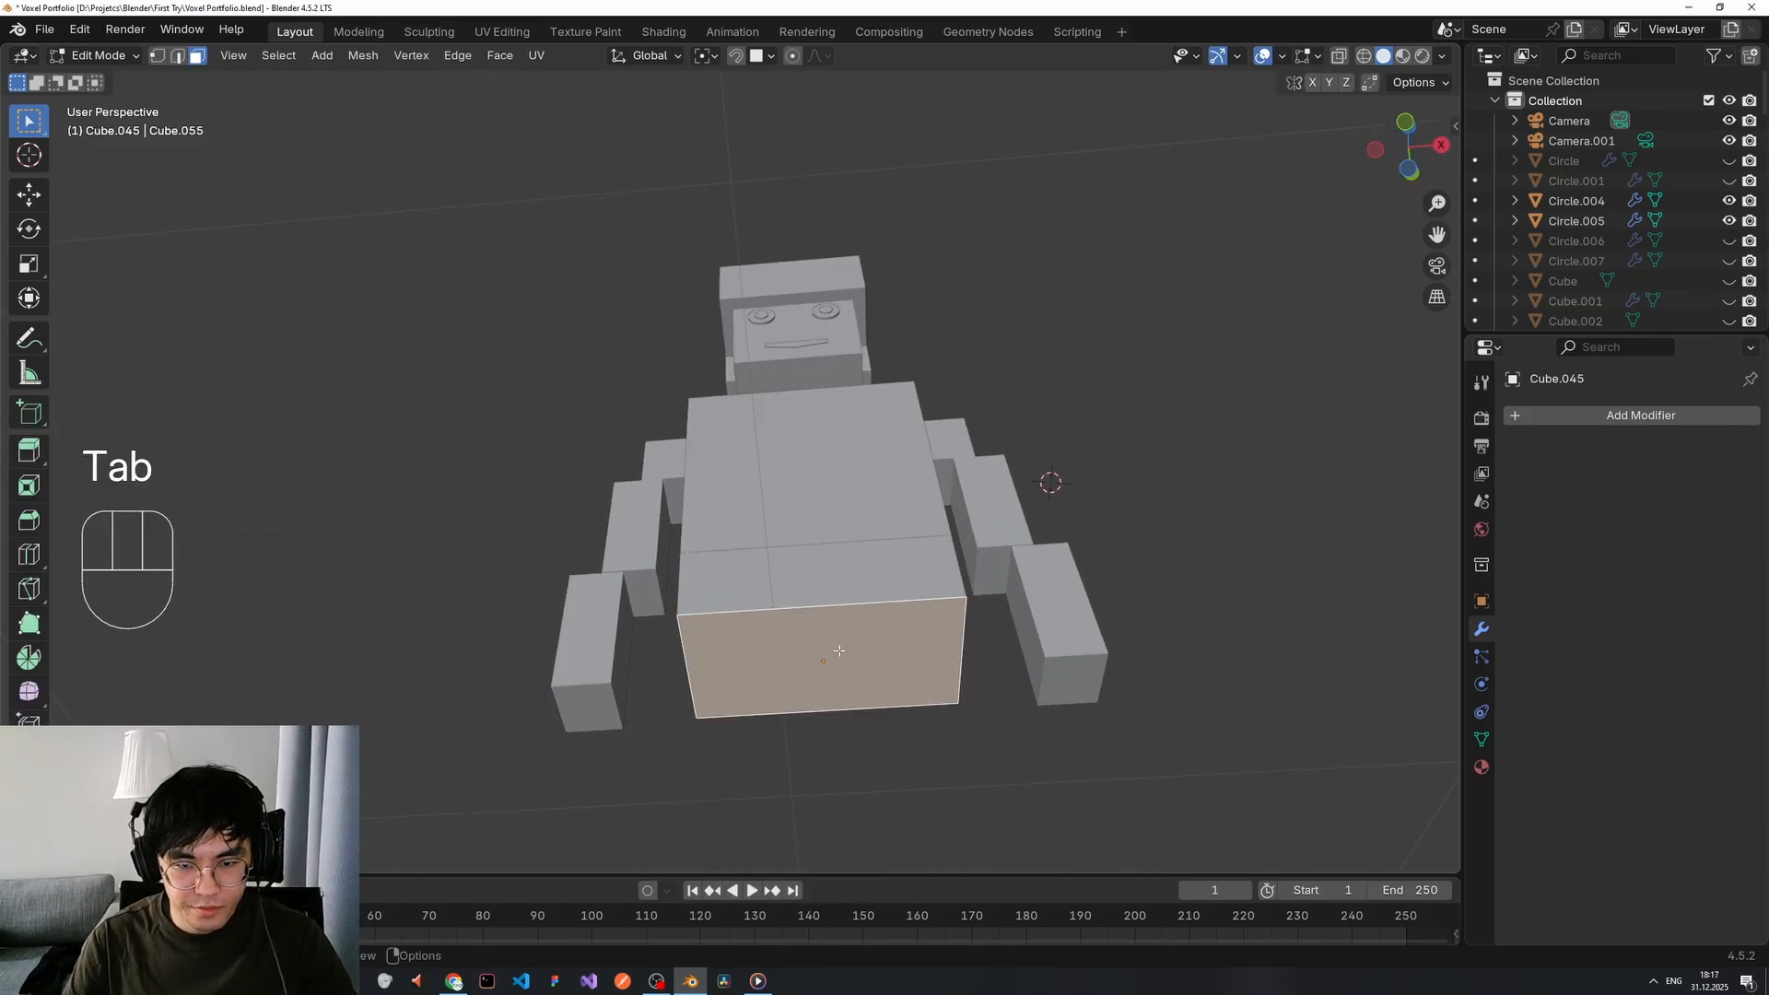
pyautogui.hotkey('ctrl', 'r')
pyautogui.click(866, 621)
pyautogui.rightClick(848, 677)
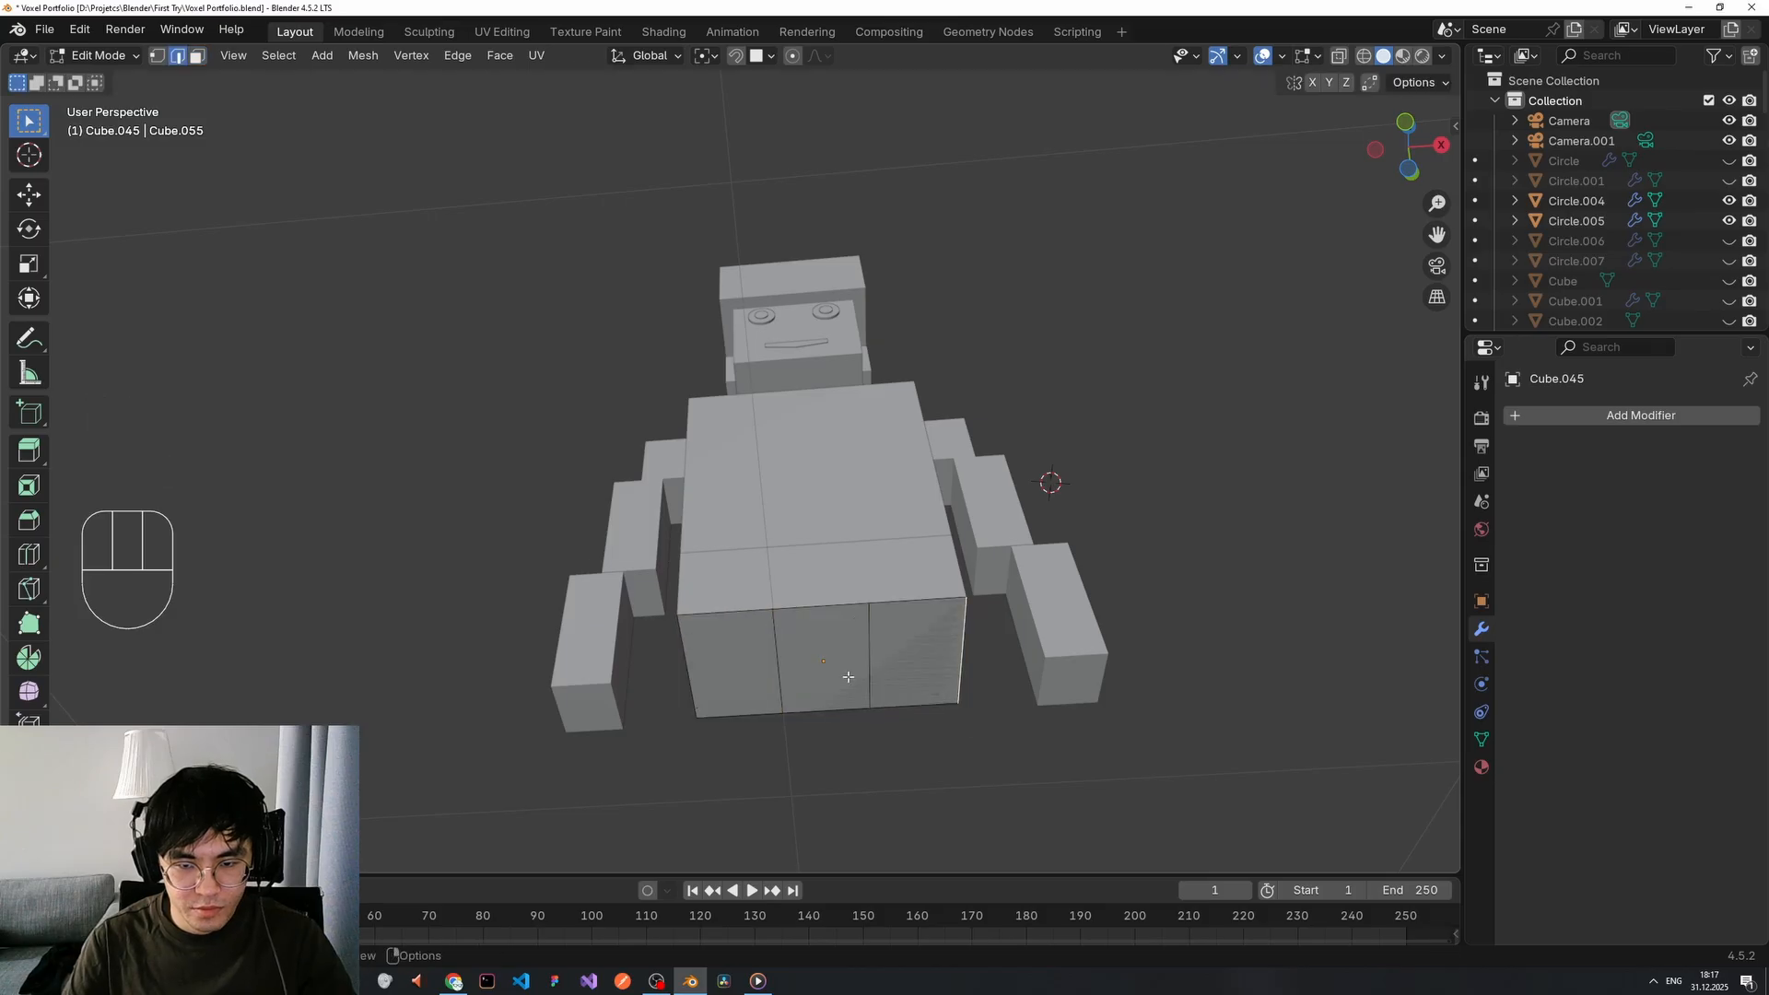
# Re-centre the torso-bottom face object's origin and extrude the face downward into a leg.
pyautogui.press('Tab')
pyautogui.click(926, 649)
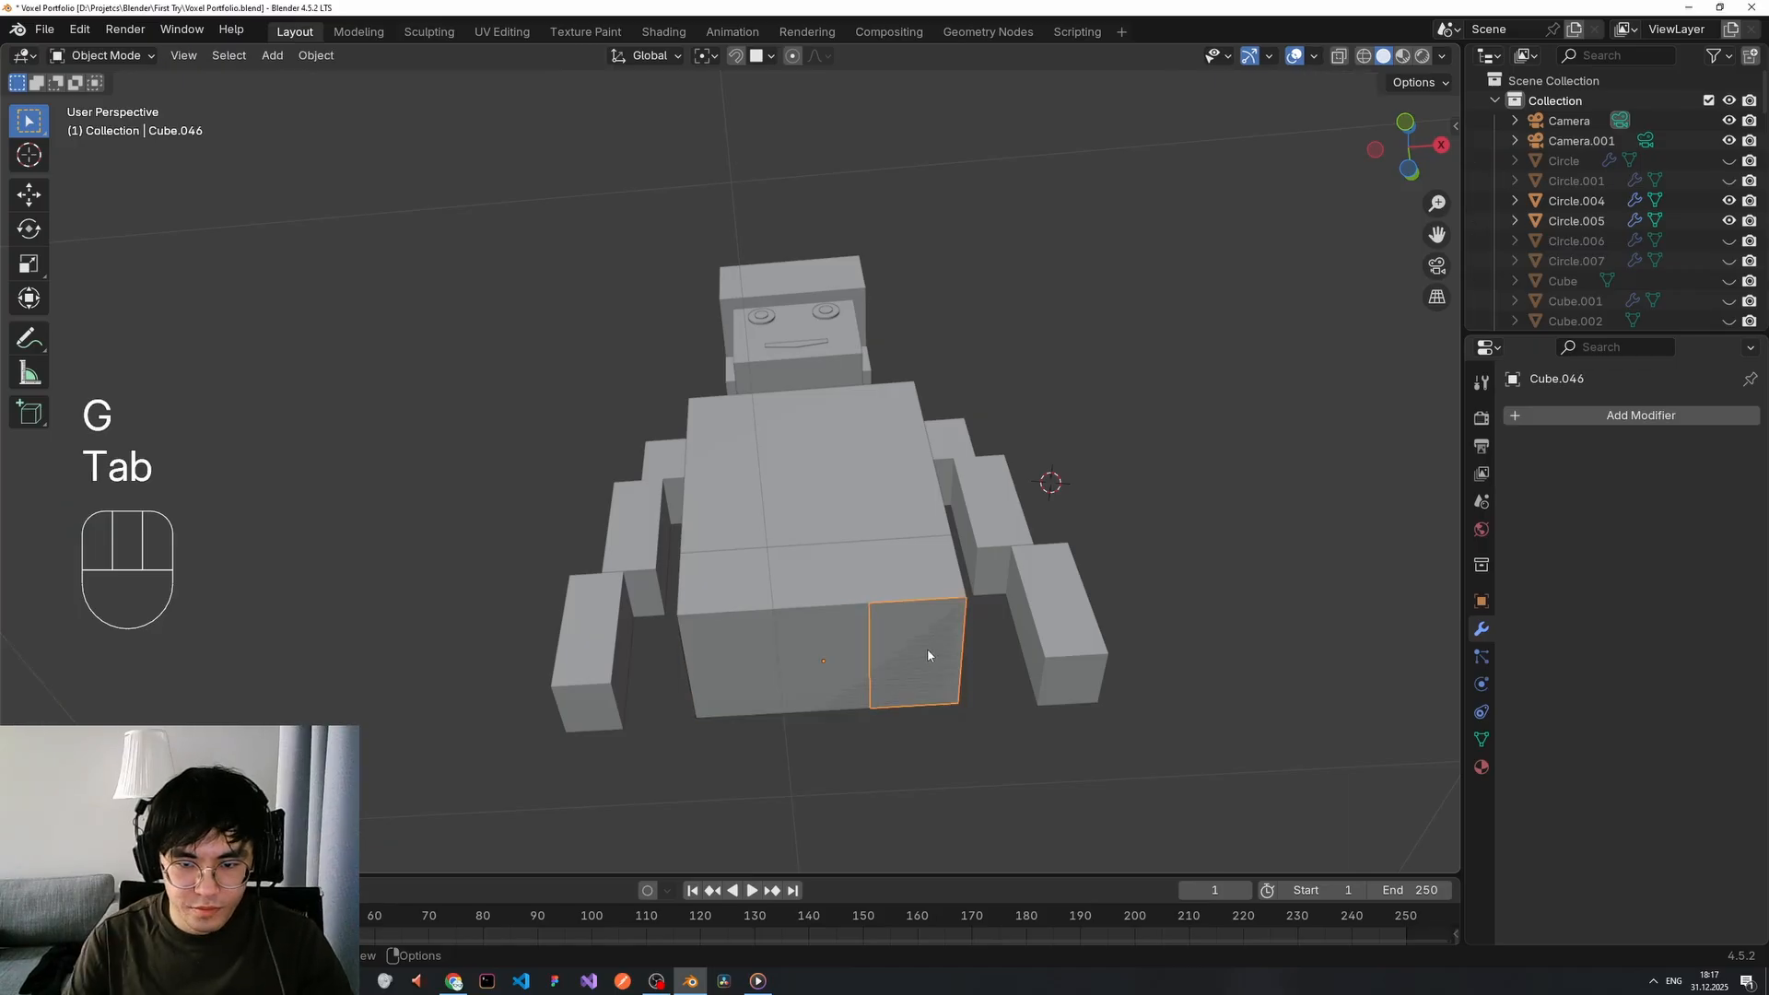
pyautogui.rightClick(926, 649)
pyautogui.click(1032, 672)
pyautogui.press('Tab')
pyautogui.press('e')
pyautogui.click(971, 755)
# Lower the leg's bottom face along Z and shift a bottom corner vertex along X.
pyautogui.moveTo(971, 755); pyautogui.dragTo(965, 843, button='middle')
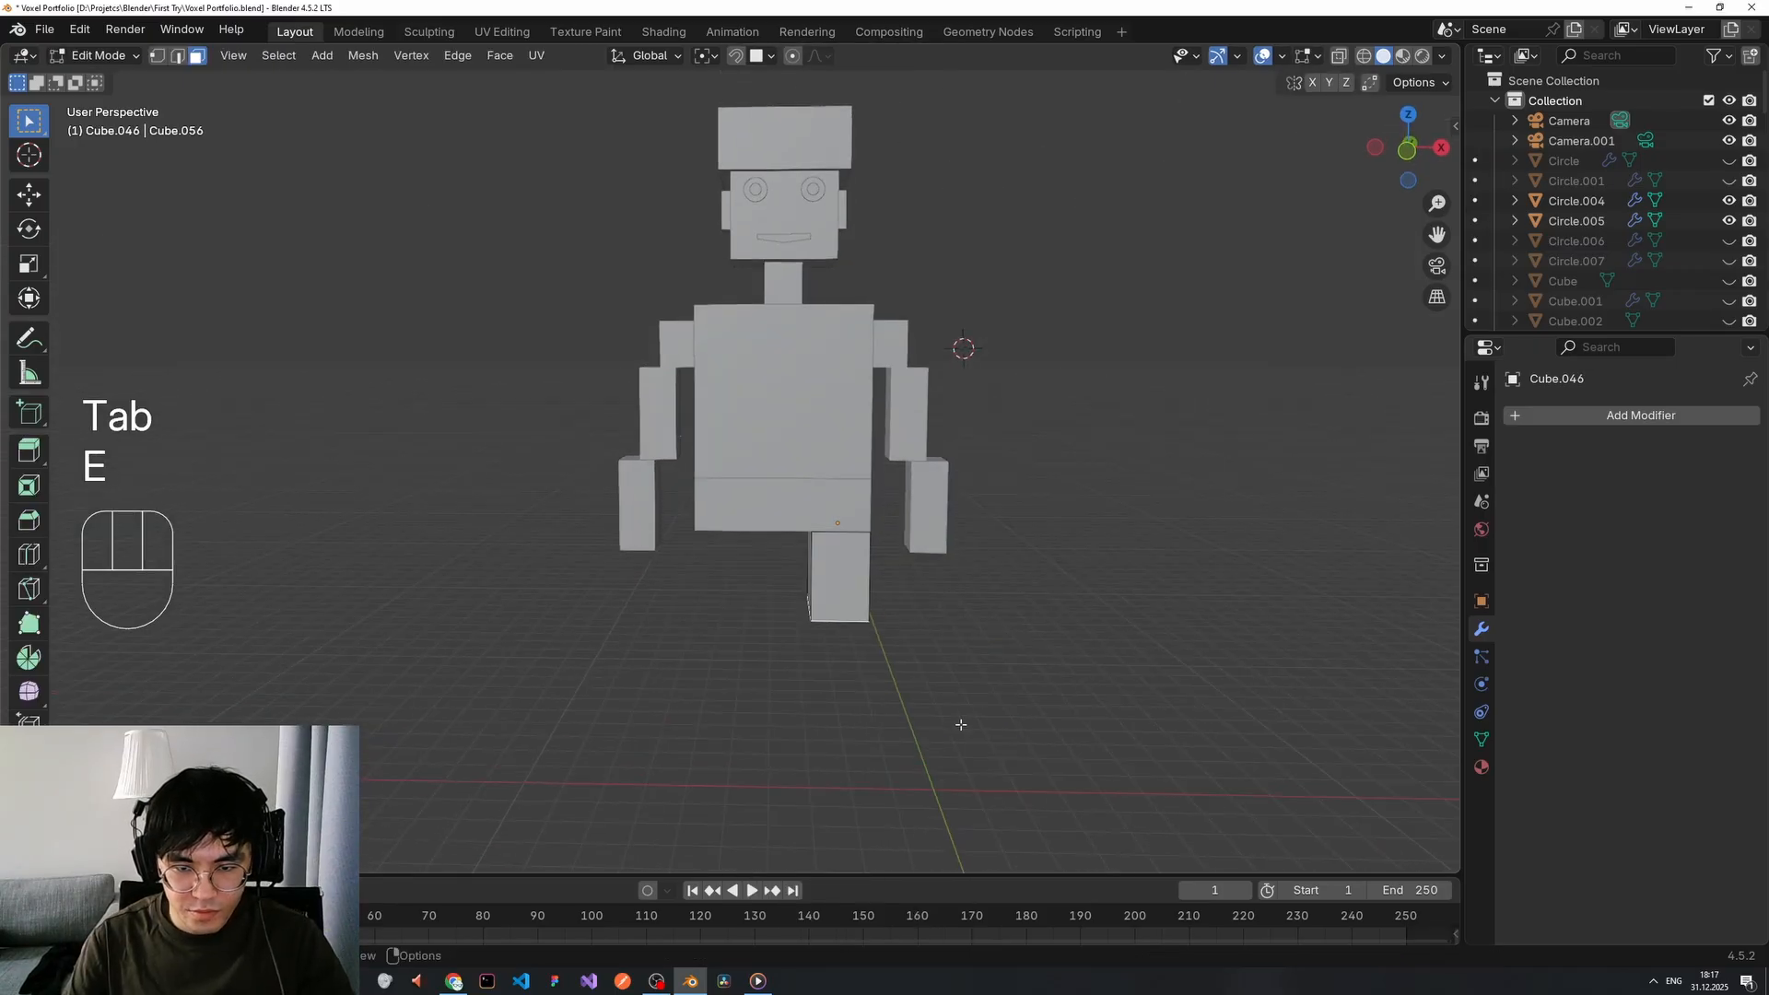
pyautogui.press('g')
pyautogui.press('z')
pyautogui.click(925, 712)
pyautogui.moveTo(783, 714); pyautogui.dragTo(977, 695, button='middle')
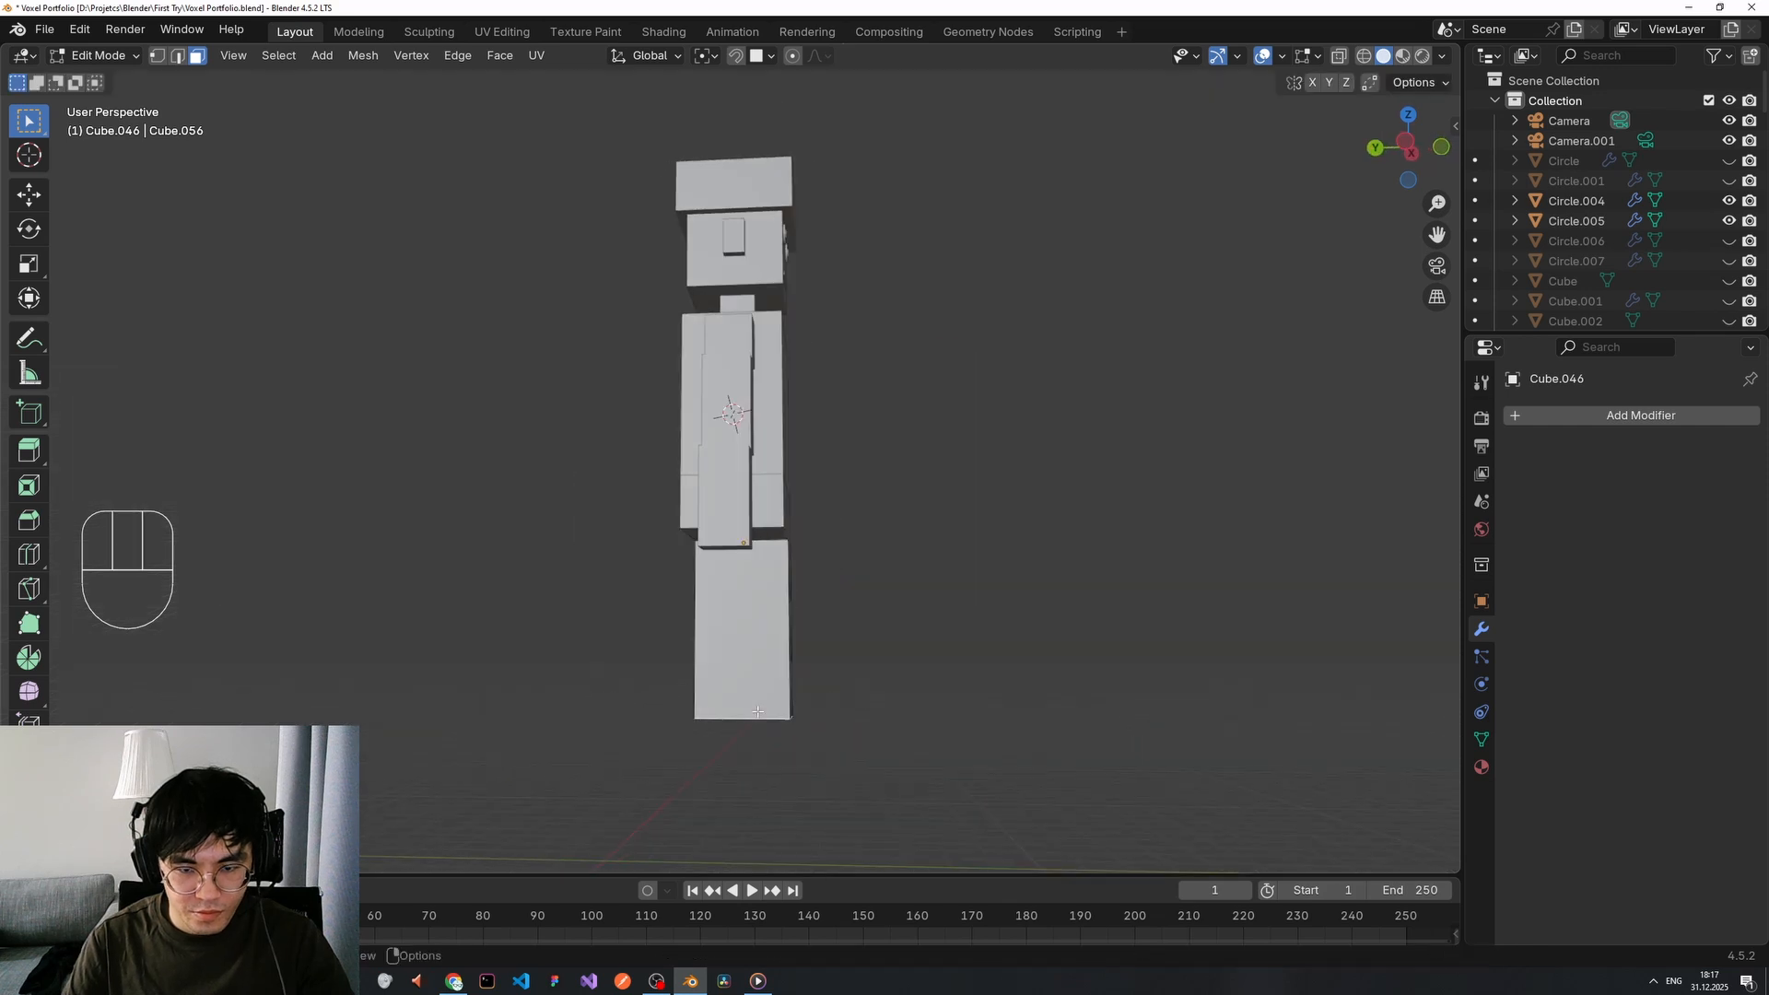
pyautogui.press('1')
pyautogui.click(698, 719)
pyautogui.moveTo(718, 705); pyautogui.dragTo(912, 733, button='middle')
pyautogui.press('g')
pyautogui.press('z')
pyautogui.press('x')
pyautogui.click(790, 685)
# Select the separated foot face object and move its origin to the face centre.
pyautogui.scroll(-3, 924, 711)
pyautogui.scroll(3, 924, 710)
pyautogui.click(904, 763)
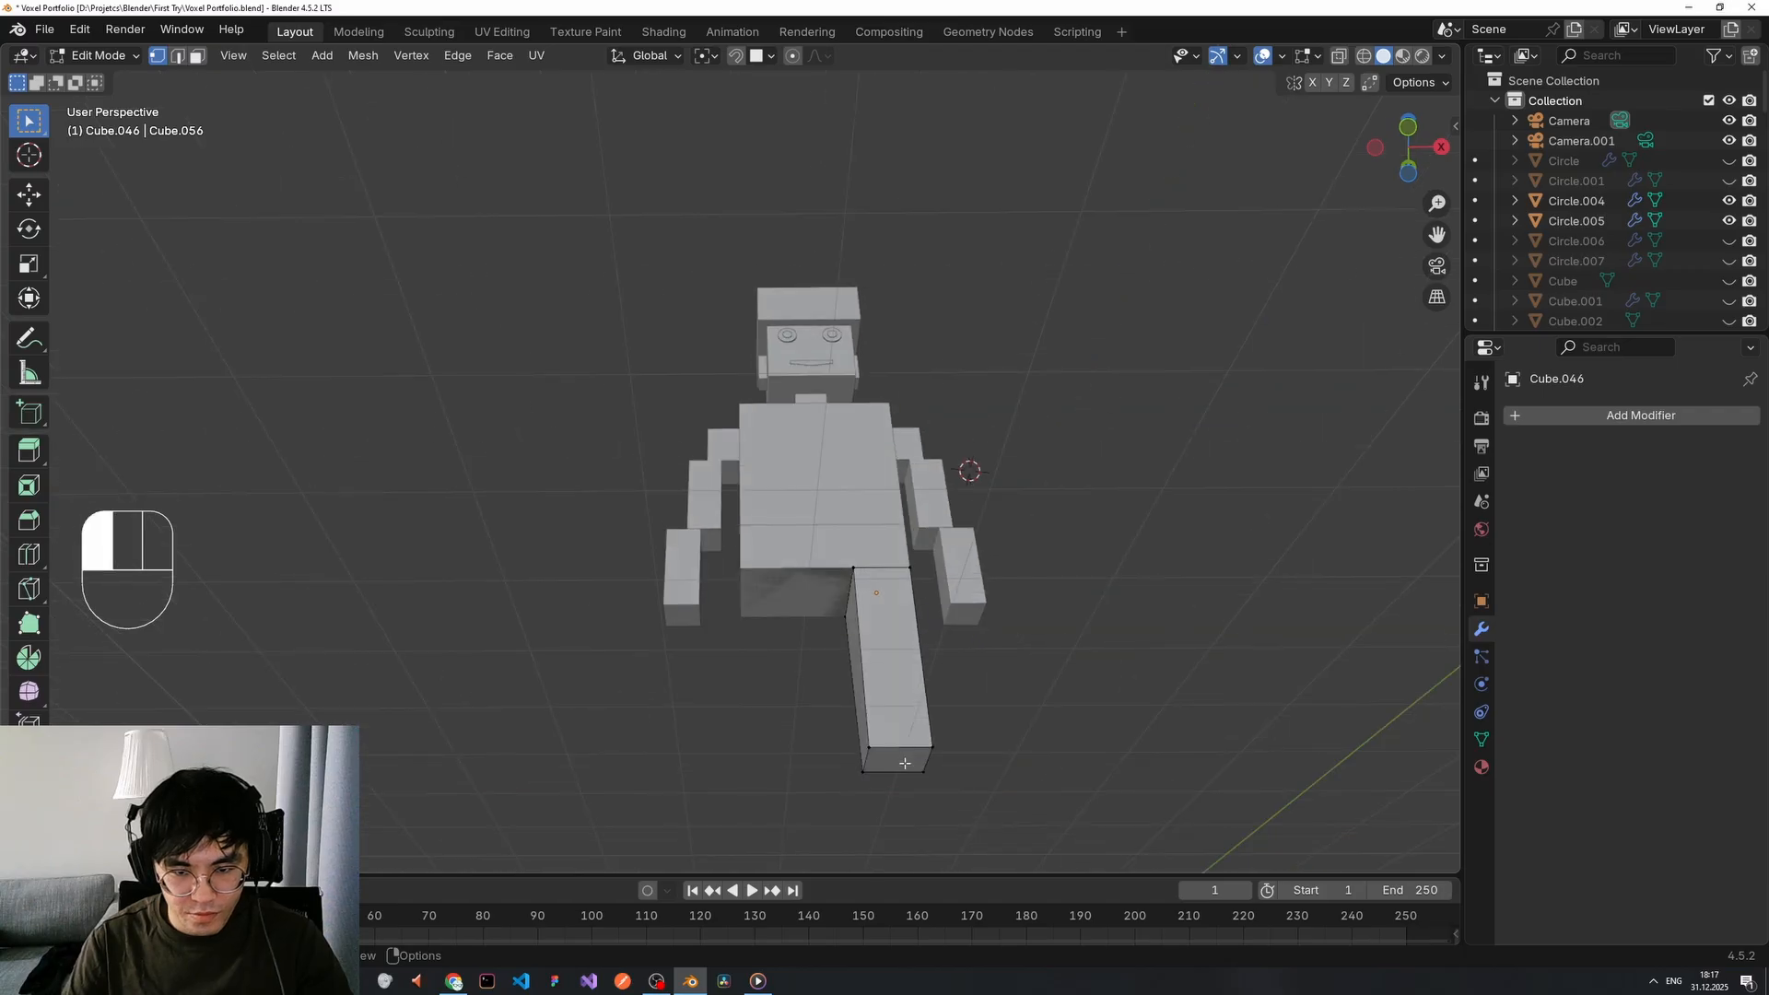
pyautogui.press('Tab')
pyautogui.press('3')
pyautogui.press('Tab')
pyautogui.press('3')
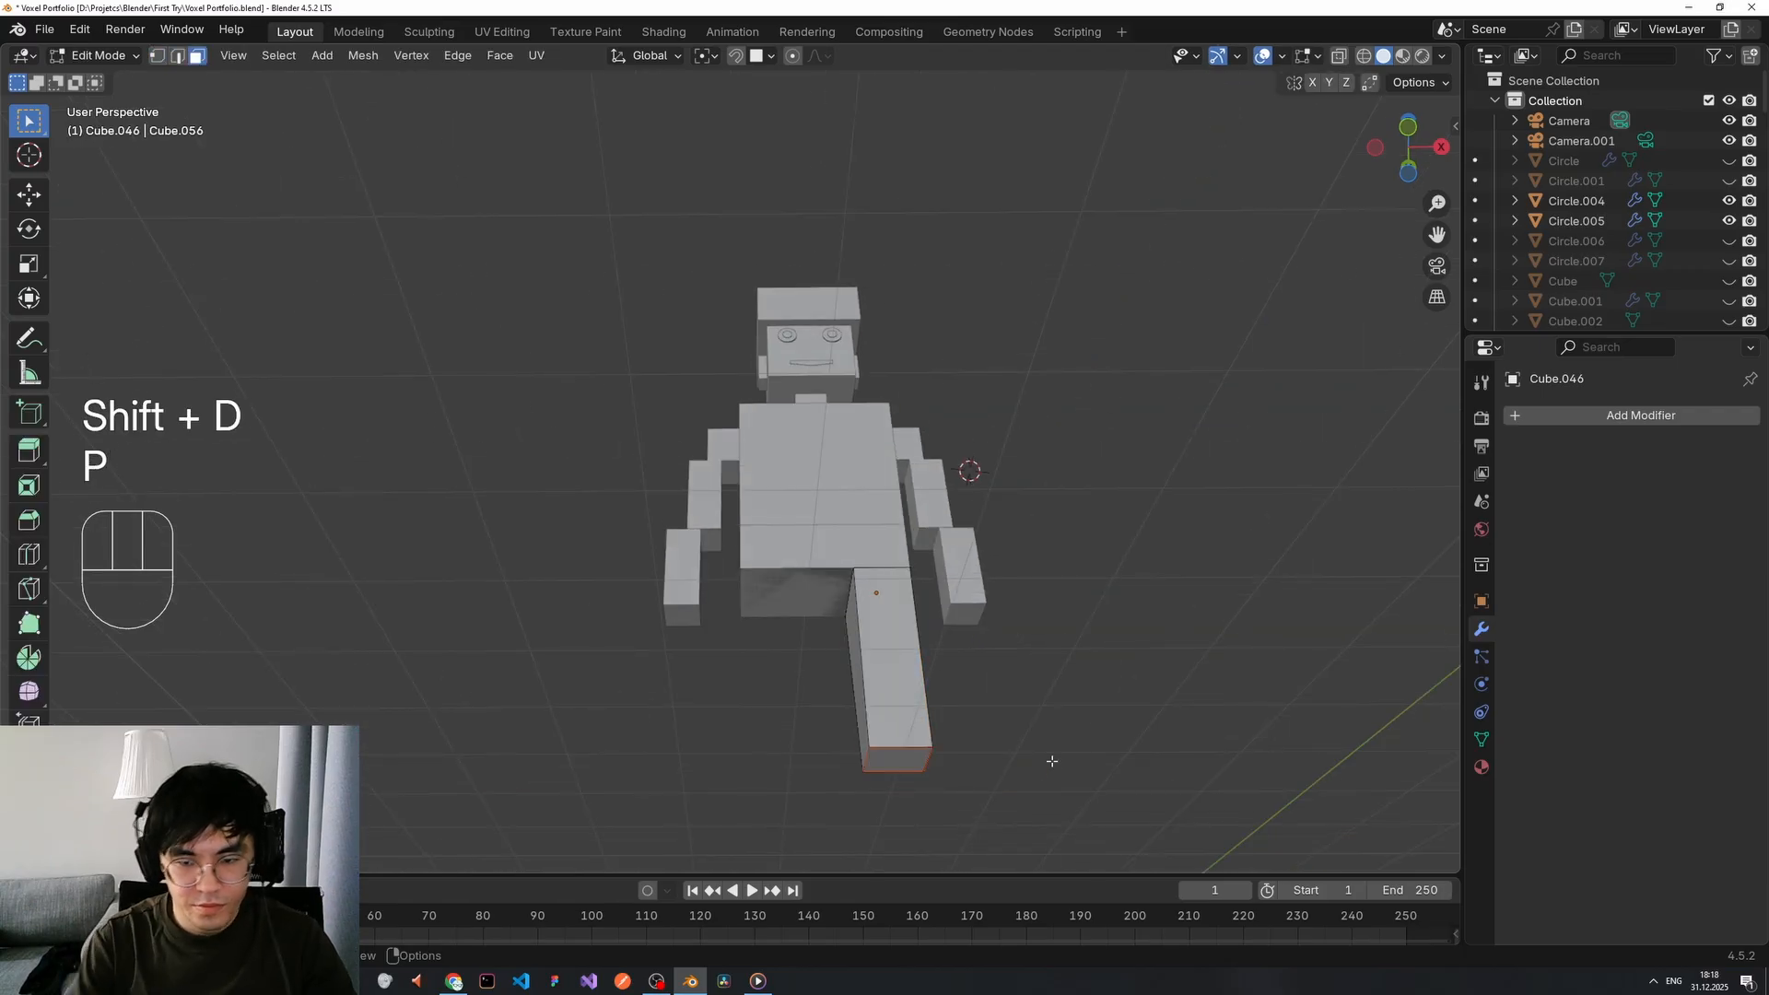
pyautogui.press('Tab')
pyautogui.click(908, 761)
pyautogui.rightClick(974, 740)
pyautogui.moveTo(976, 664)
pyautogui.click(1059, 685)
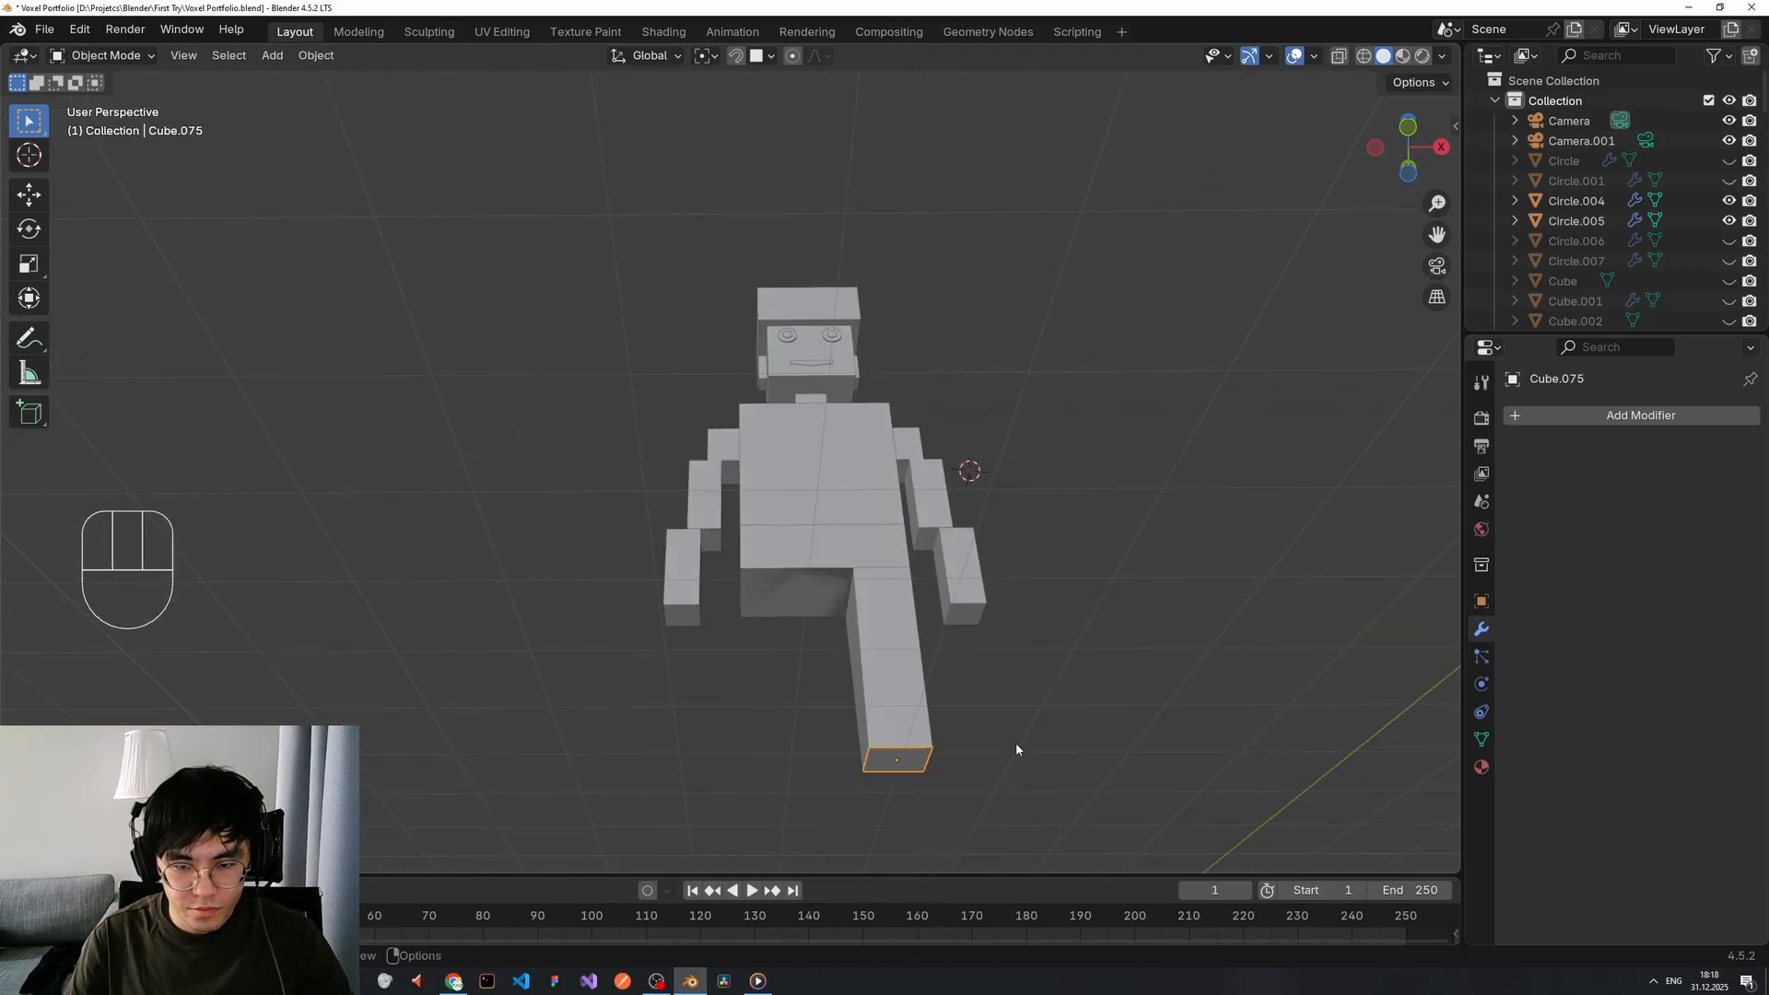
# Extrude the foot face downward twice to build the foot block.
pyautogui.scroll(-1, 1016, 744)
pyautogui.moveTo(931, 717); pyautogui.dragTo(910, 795, button='middle')
pyautogui.press('Tab')
pyautogui.press('e')
pyautogui.click(900, 780)
pyautogui.moveTo(892, 790)
pyautogui.mouseDown(button='middle')
pyautogui.moveTo(875, 753)
pyautogui.moveTo(912, 810)
pyautogui.mouseUp(button='middle')
pyautogui.press('e')
pyautogui.click(883, 794)
# Split the foot with a centred loop cut and extrude its front face forward into a toe.
pyautogui.hotkey('ctrl', 'r')
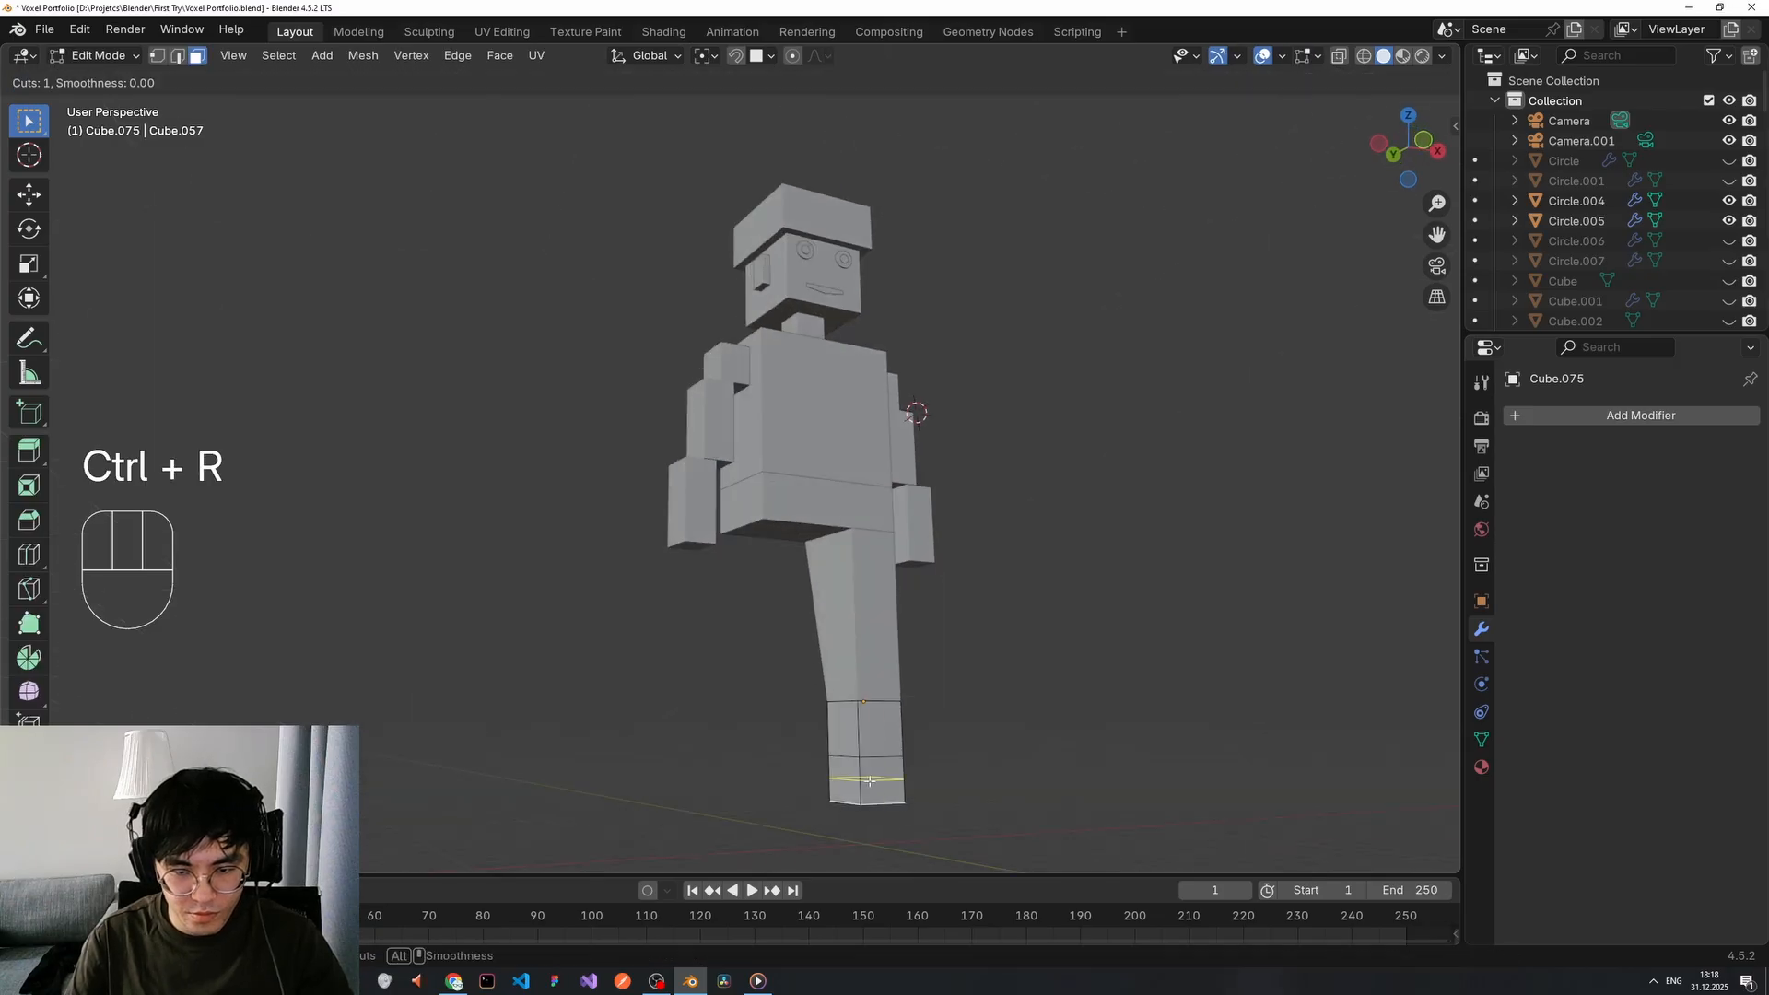
pyautogui.click(869, 780)
pyautogui.rightClick(910, 784)
pyautogui.press('e')
pyautogui.click(912, 790)
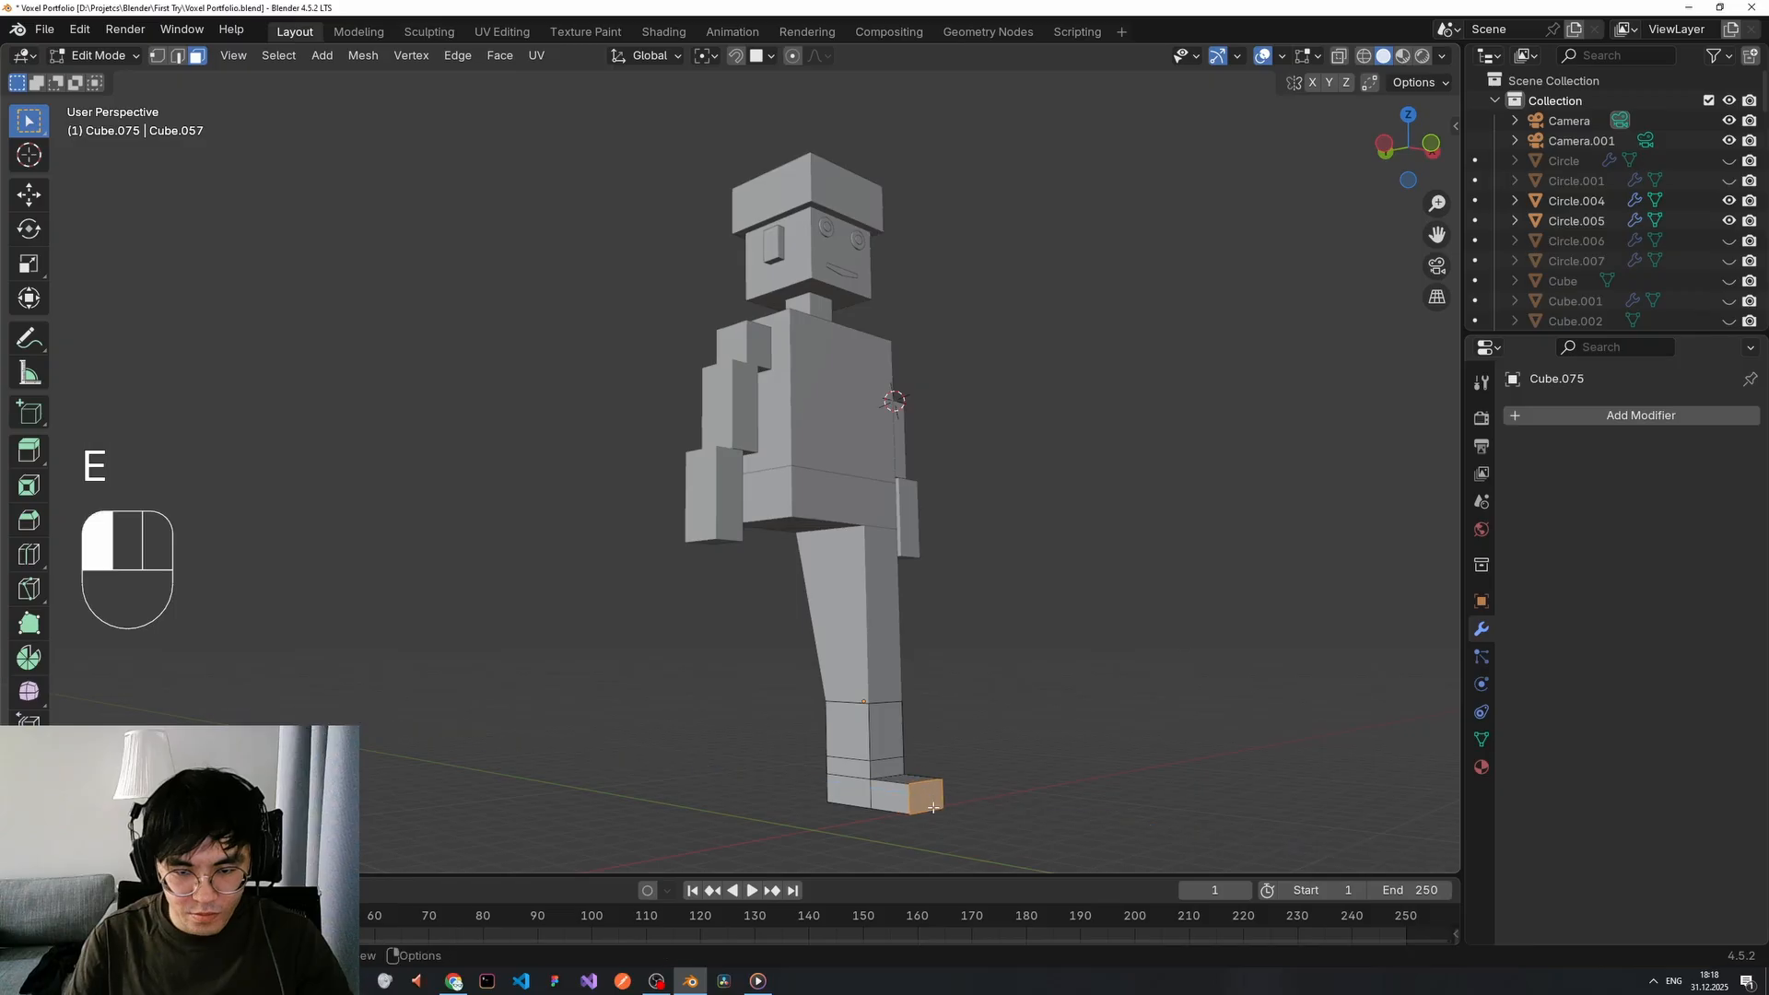
pyautogui.moveTo(912, 791); pyautogui.dragTo(913, 697, button='middle')
pyautogui.press('Tab')
pyautogui.click(827, 576)
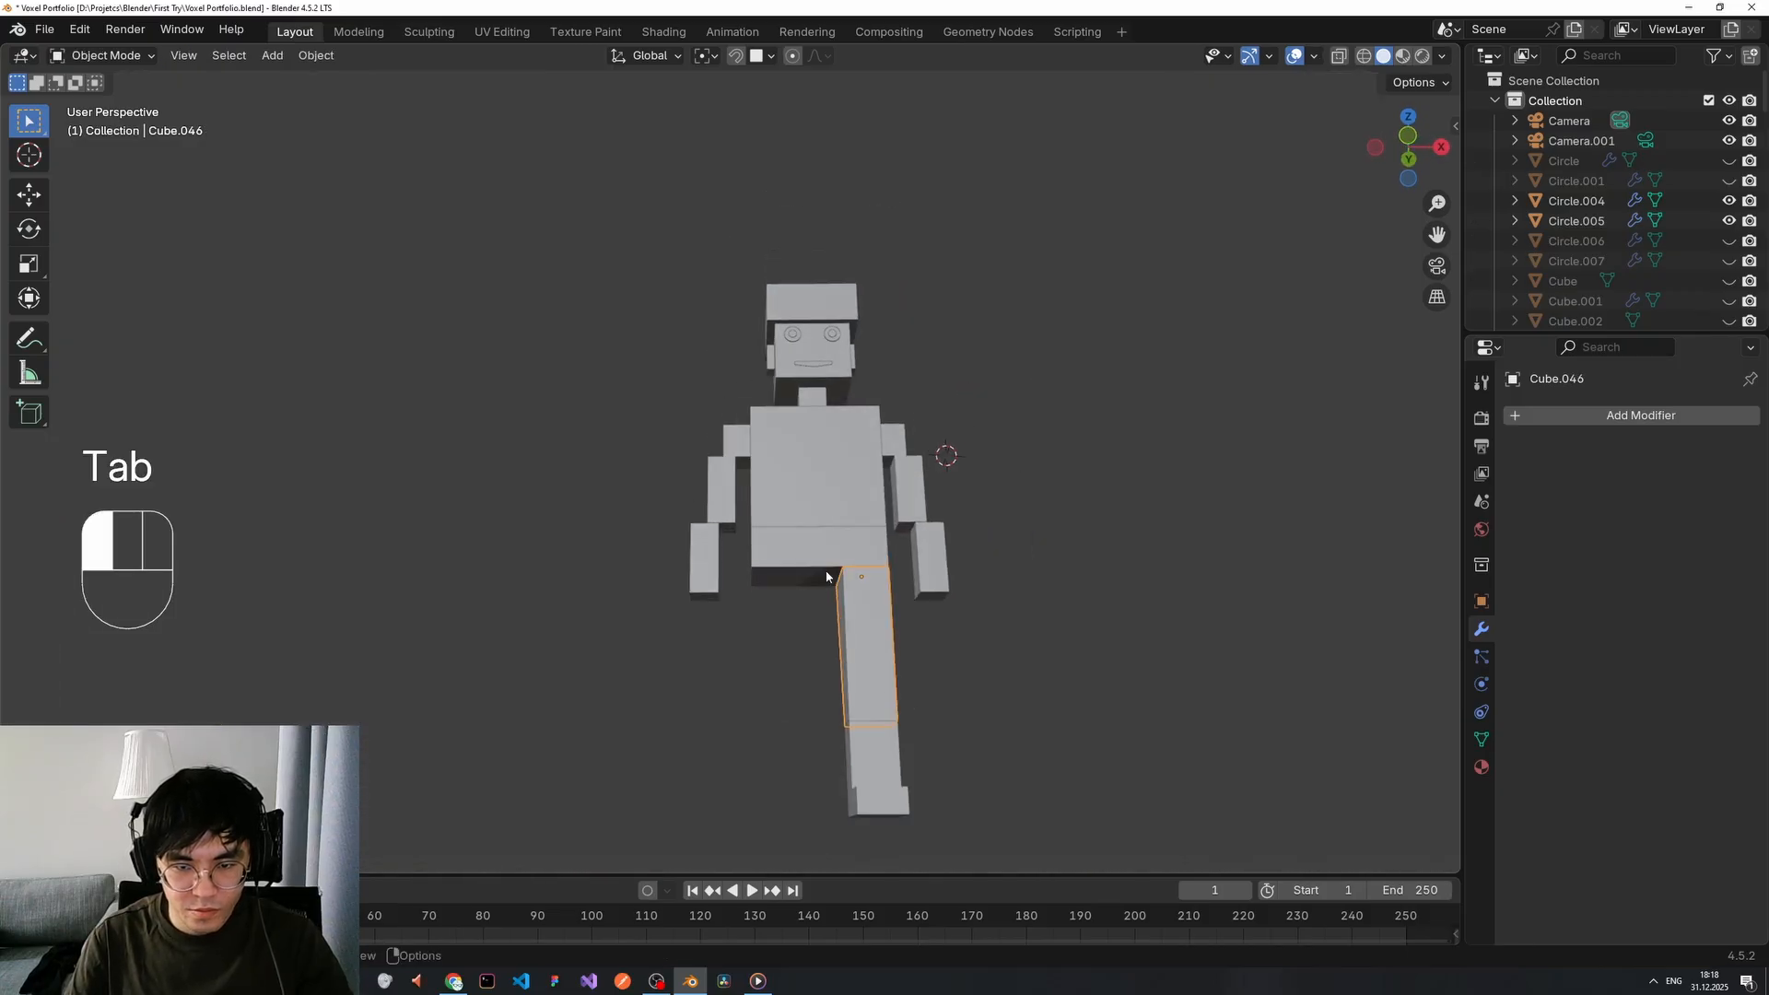
# Add a Mirror modifier to the leg object.
pyautogui.click(1640, 414)
pyautogui.write('mirrp')
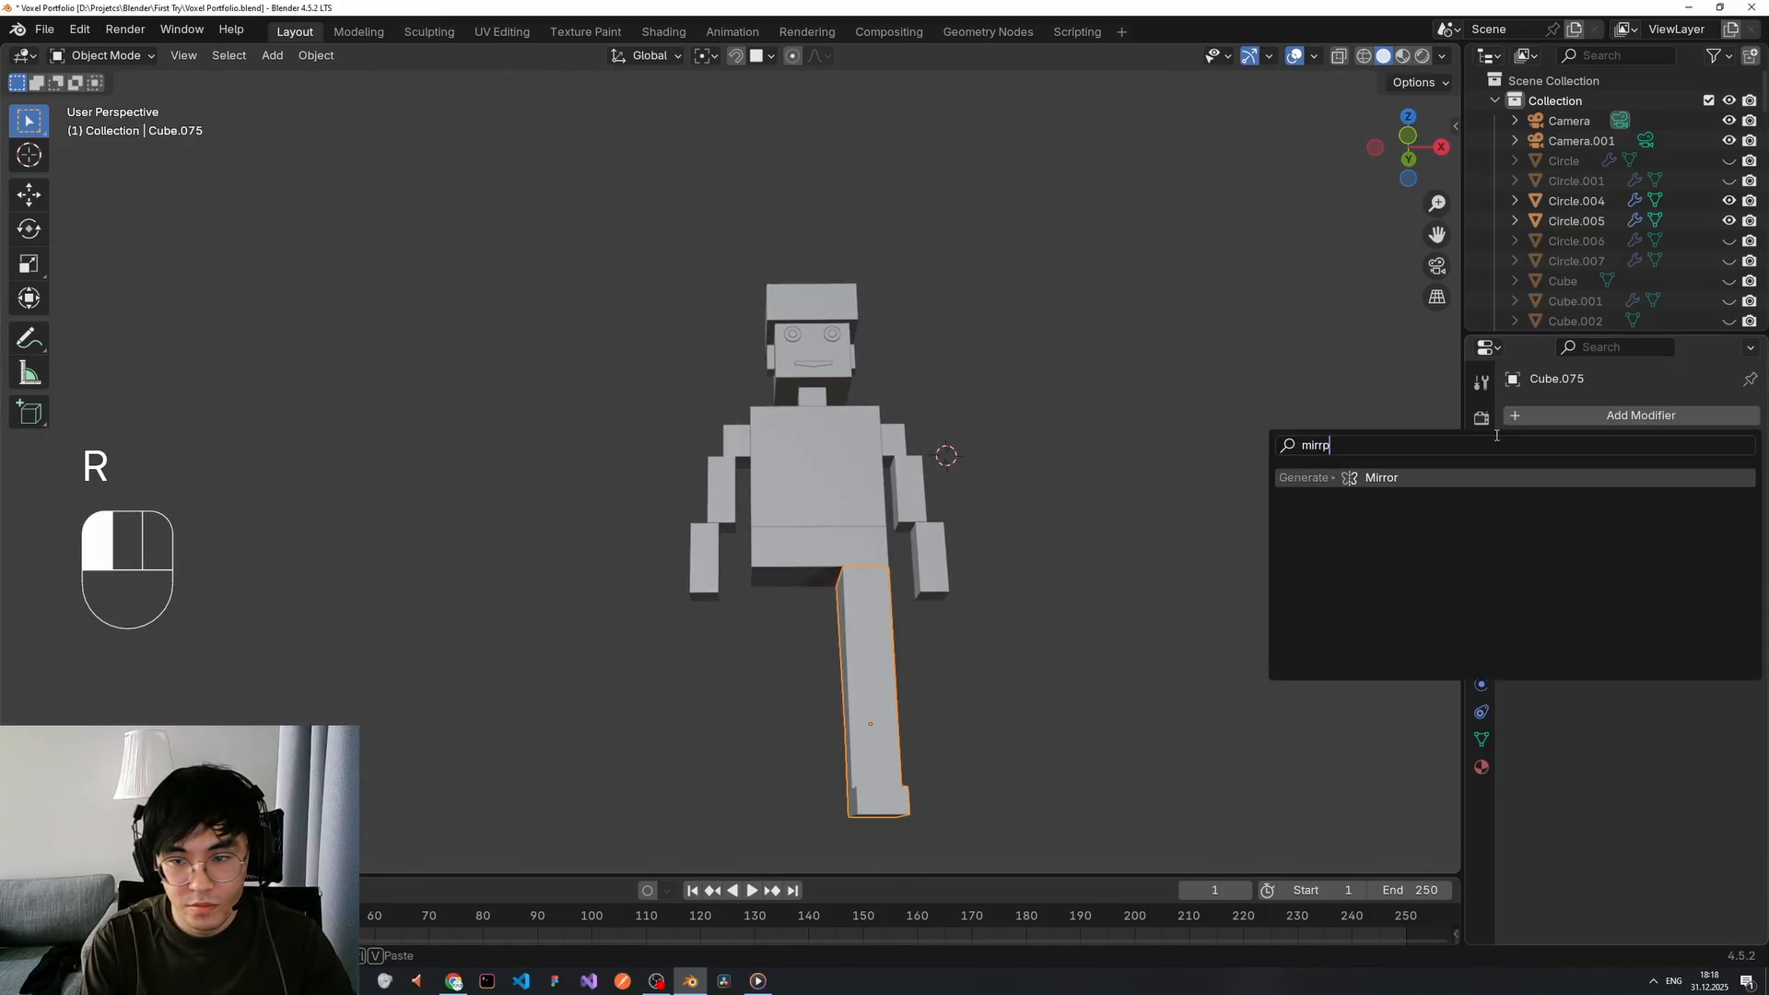
pyautogui.click(1368, 476)
pyautogui.moveTo(1032, 626); pyautogui.dragTo(1030, 706, button='middle')
pyautogui.click(1030, 705)
pyautogui.press('g')
pyautogui.press('z')
pyautogui.press('s')
pyautogui.press('x')
pyautogui.press('z')
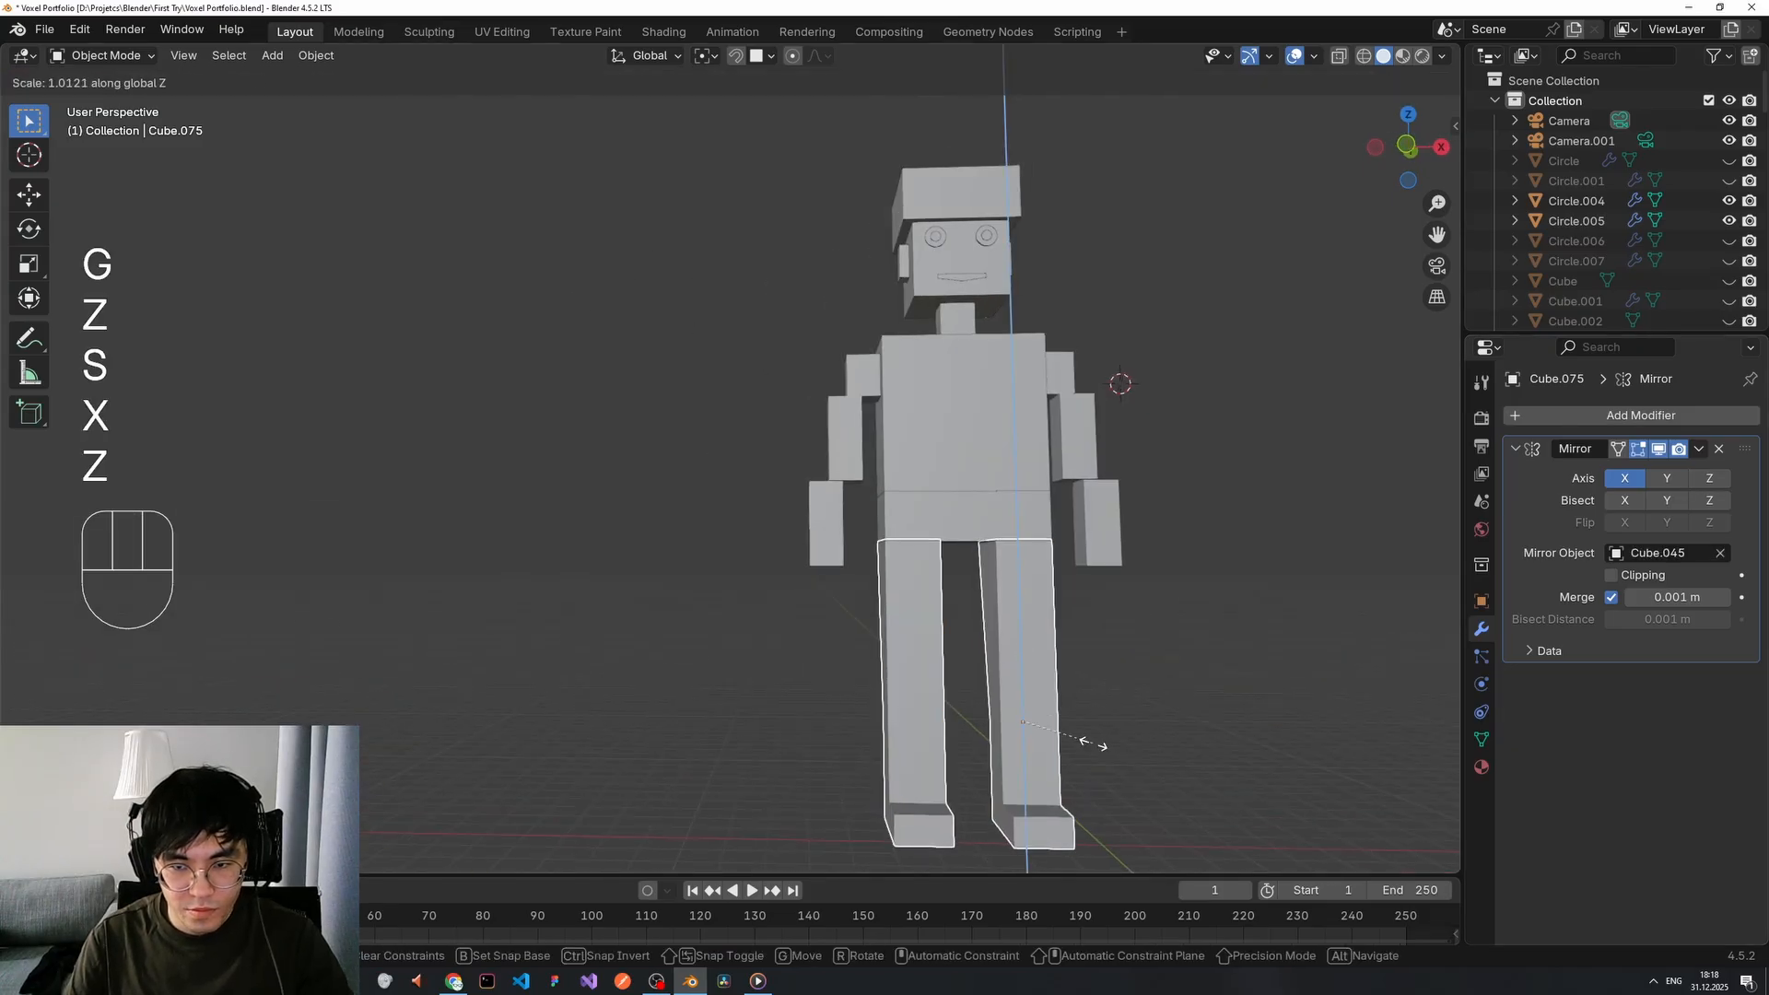
pyautogui.rightClick(1143, 720)
# Raise the leg's selected edge loop vertically in Edit Mode.
pyautogui.moveTo(1144, 718); pyautogui.dragTo(1123, 708, button='middle')
pyautogui.press('Tab')
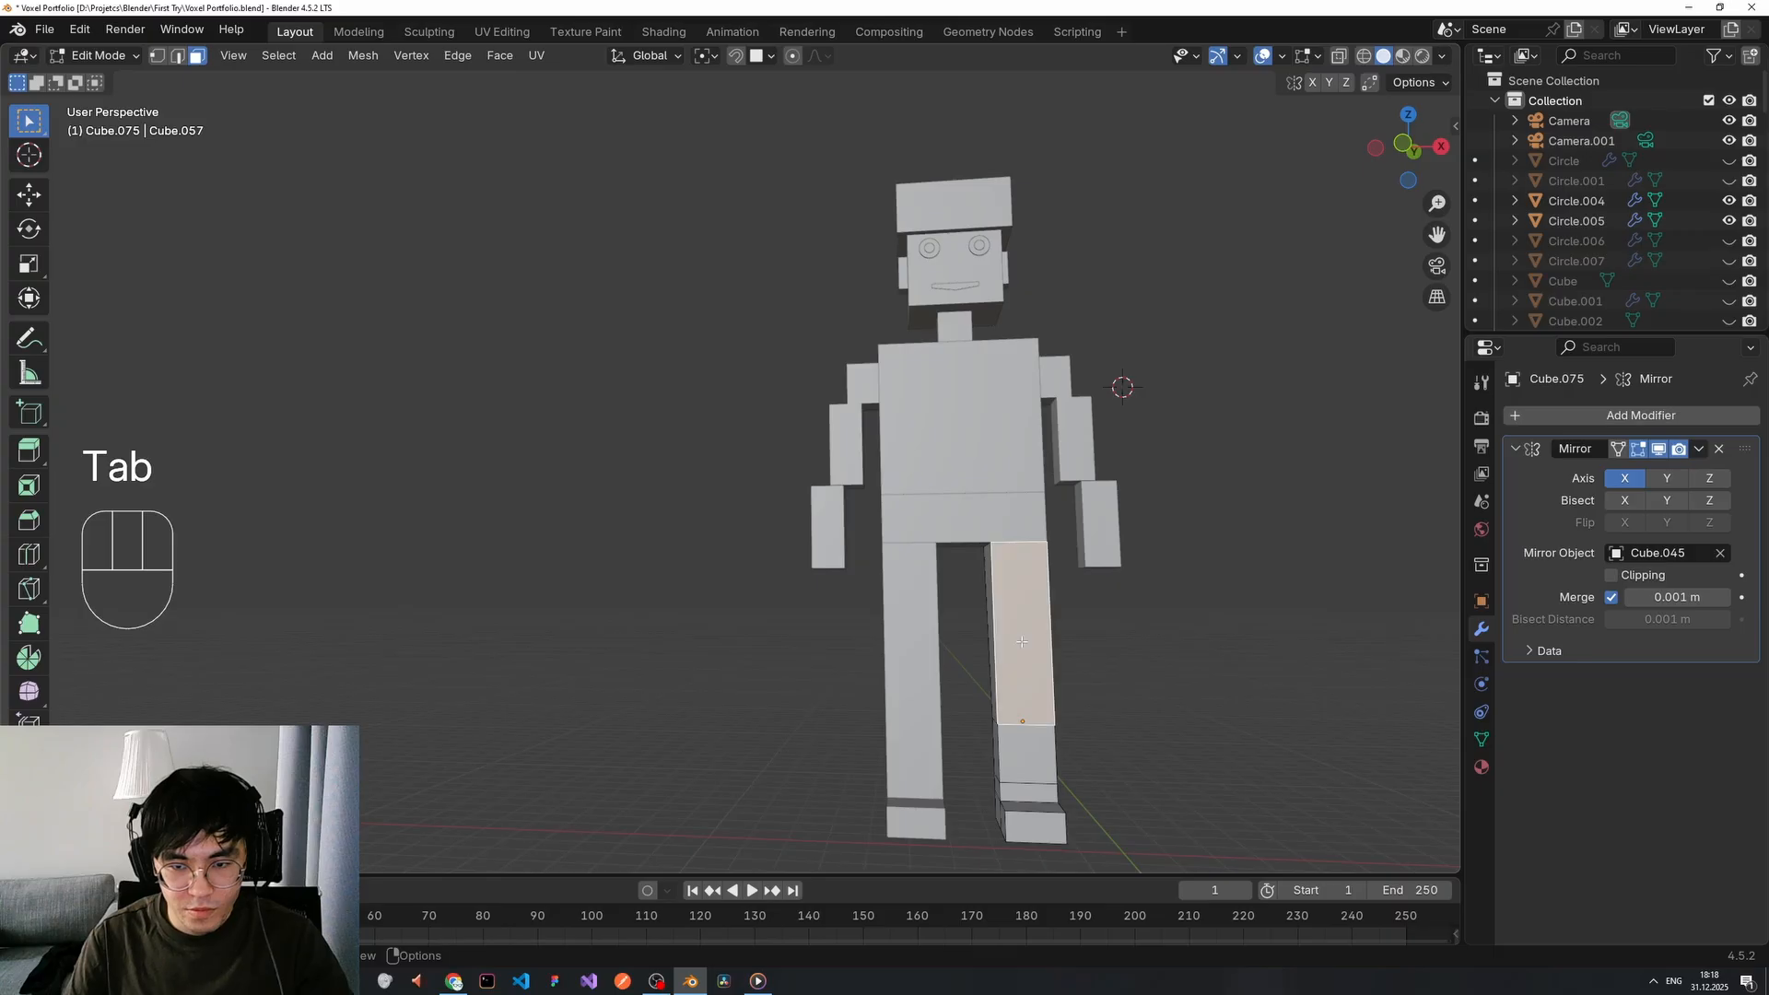
pyautogui.moveTo(1022, 641); pyautogui.dragTo(877, 647, button='middle')
pyautogui.press('g')
pyautogui.press('z')
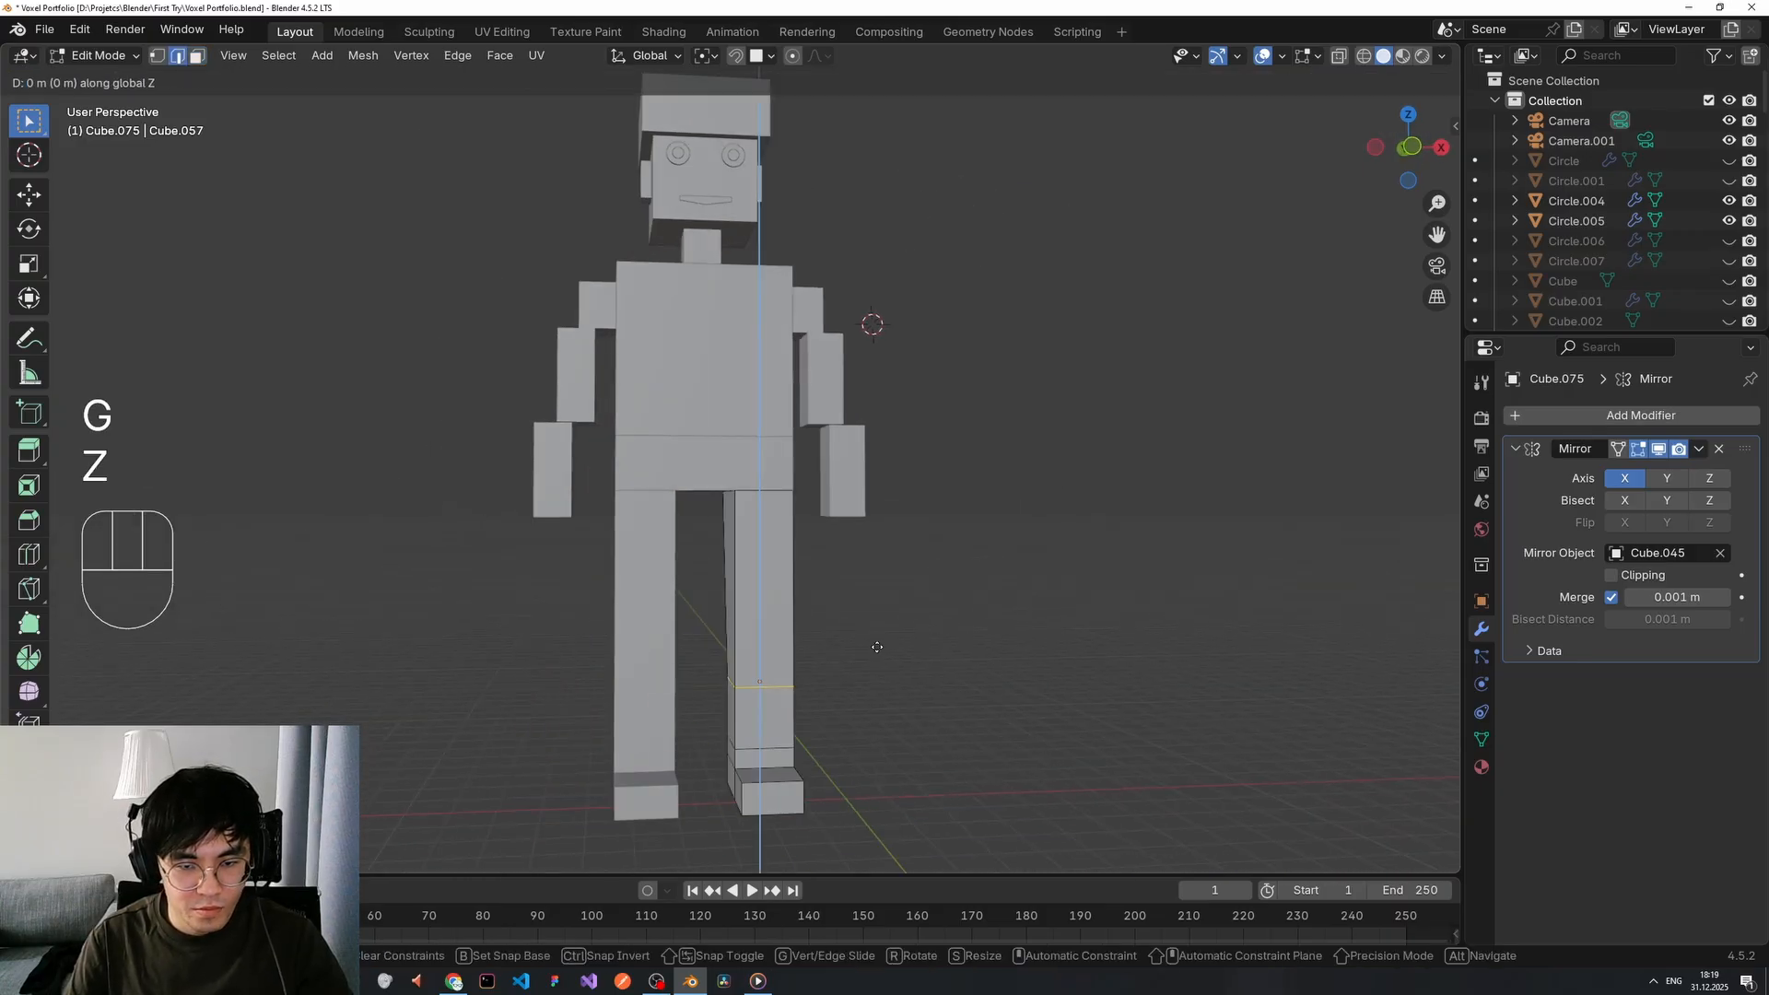
pyautogui.click(875, 621)
pyautogui.press('Tab')
pyautogui.press('Tab')
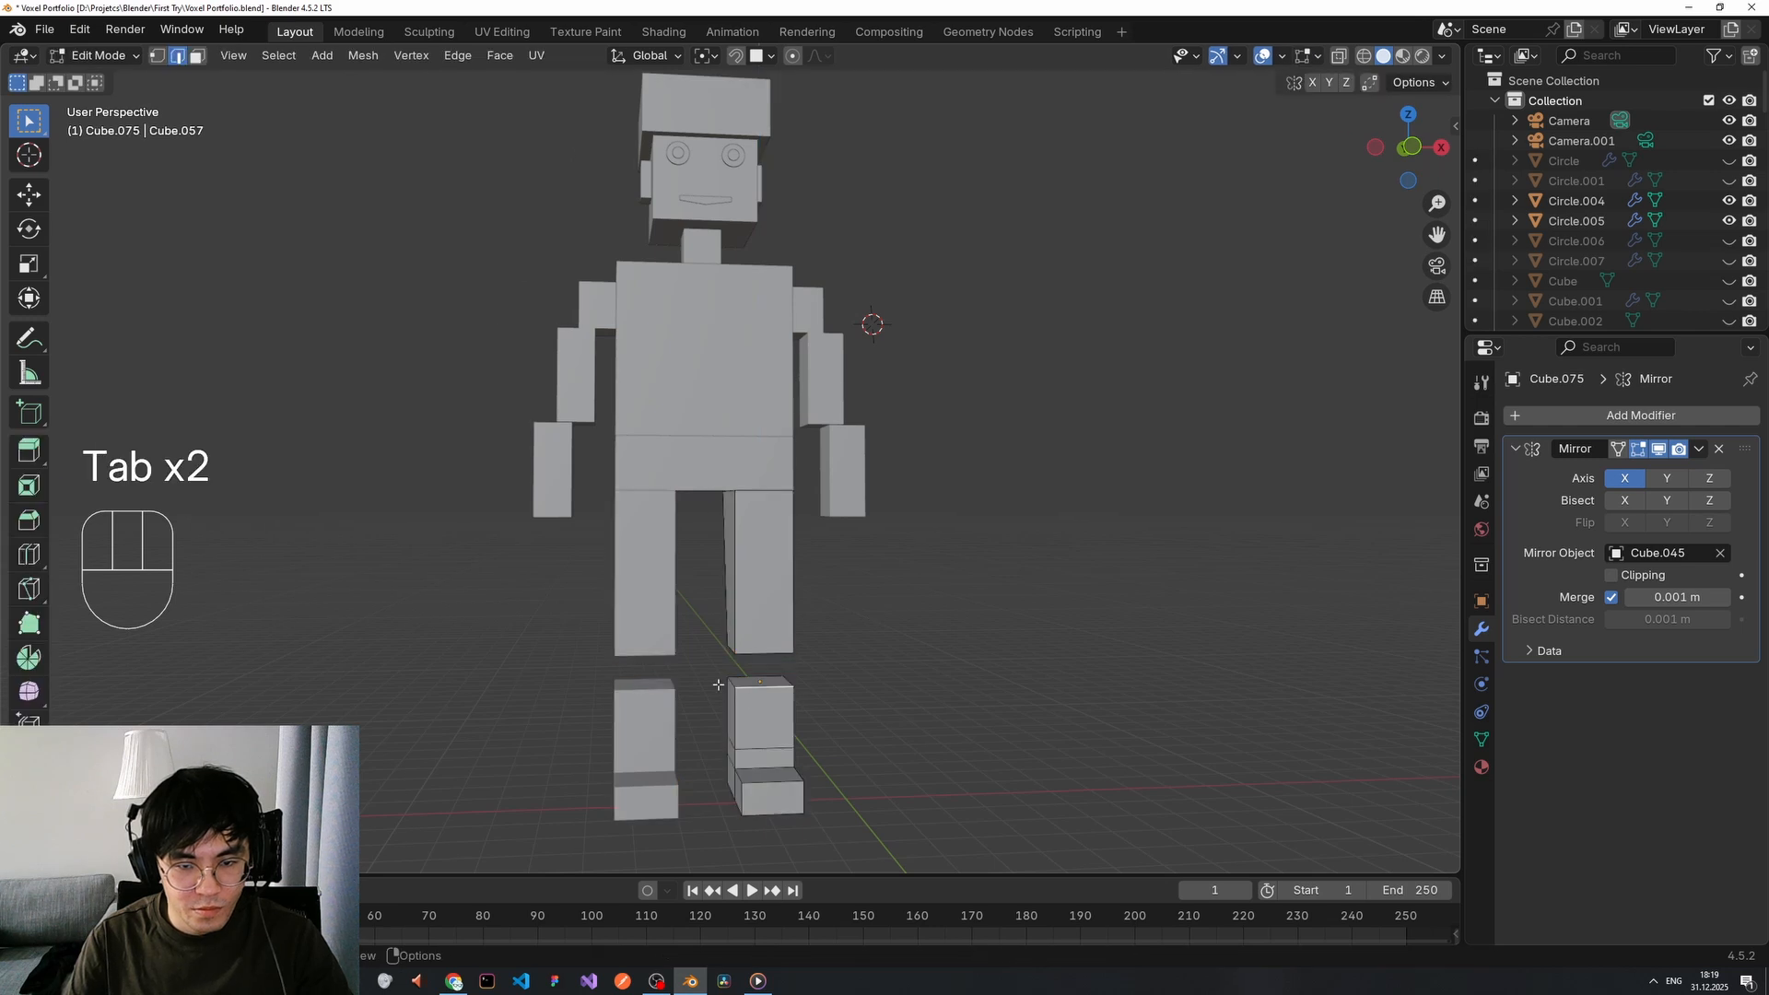
# Box-select the whole foot in see-through wireframe view.
pyautogui.press('g')
pyautogui.press('z')
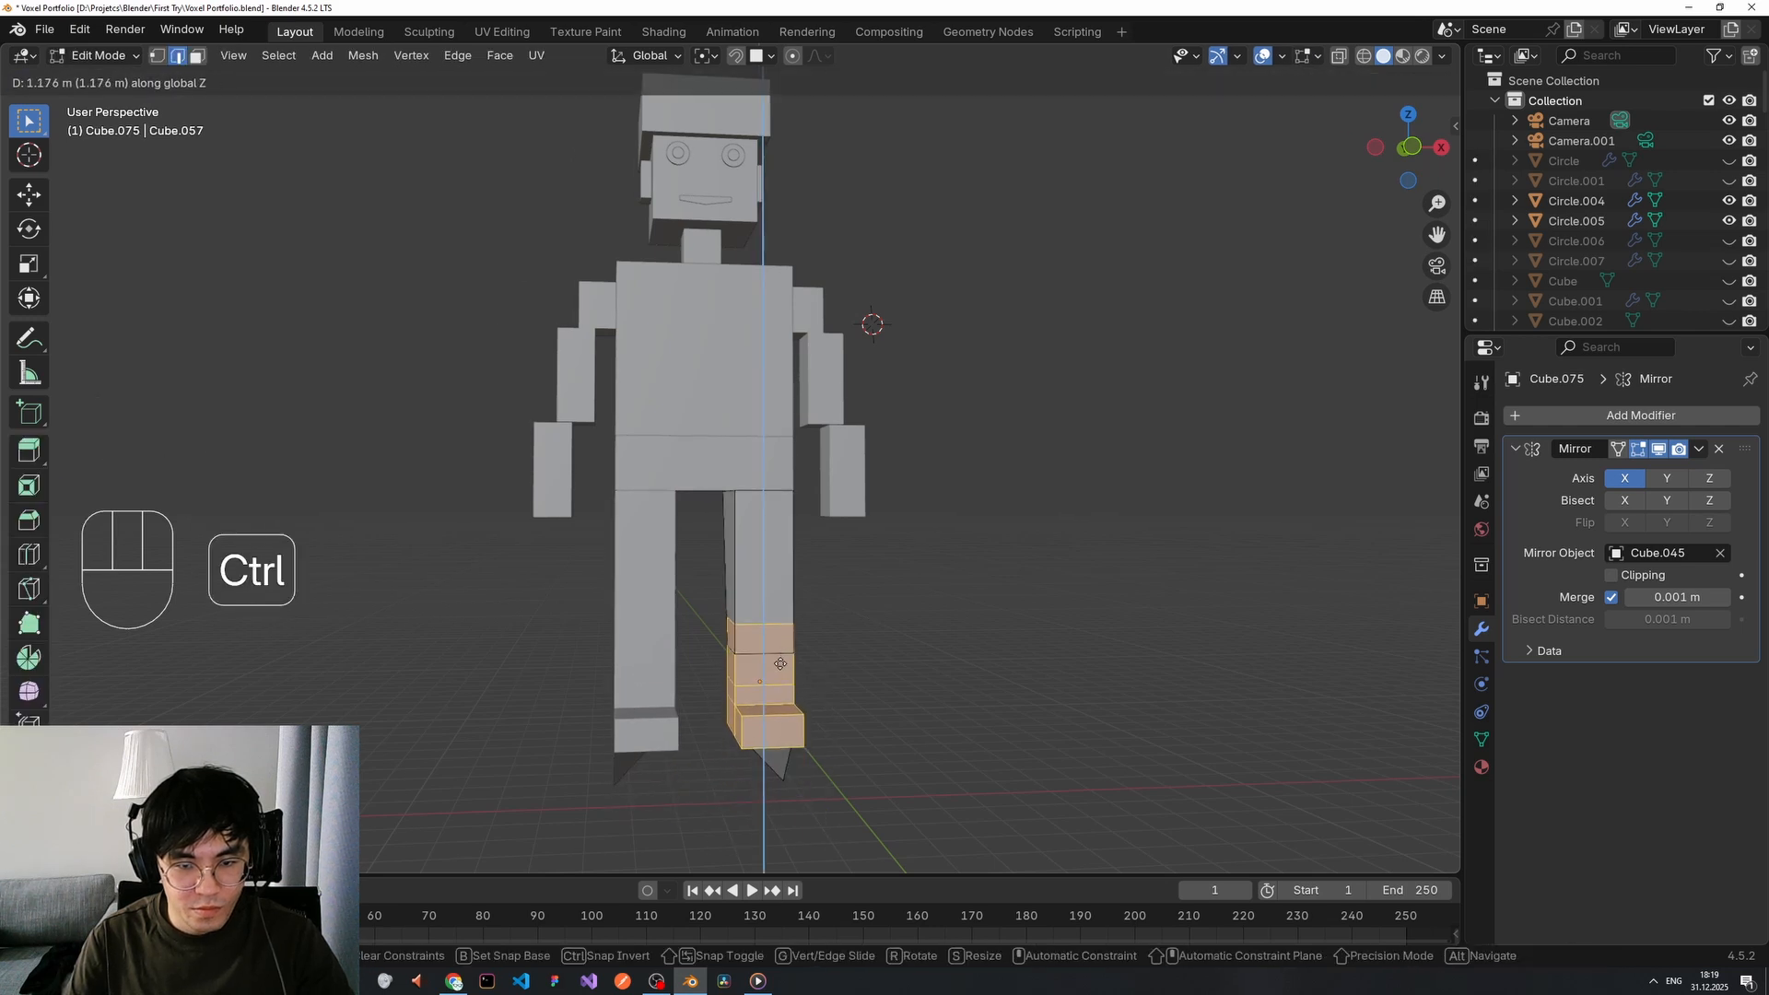
pyautogui.rightClick(781, 663)
pyautogui.moveTo(781, 666)
pyautogui.mouseDown(button='middle')
pyautogui.moveTo(789, 707)
pyautogui.moveTo(814, 706)
pyautogui.moveTo(742, 665)
pyautogui.mouseUp(button='middle')
pyautogui.click(814, 707)
pyautogui.press('z')
pyautogui.moveTo(742, 664); pyautogui.dragTo(594, 781)
pyautogui.moveTo(594, 781); pyautogui.dragTo(674, 650, button='middle')
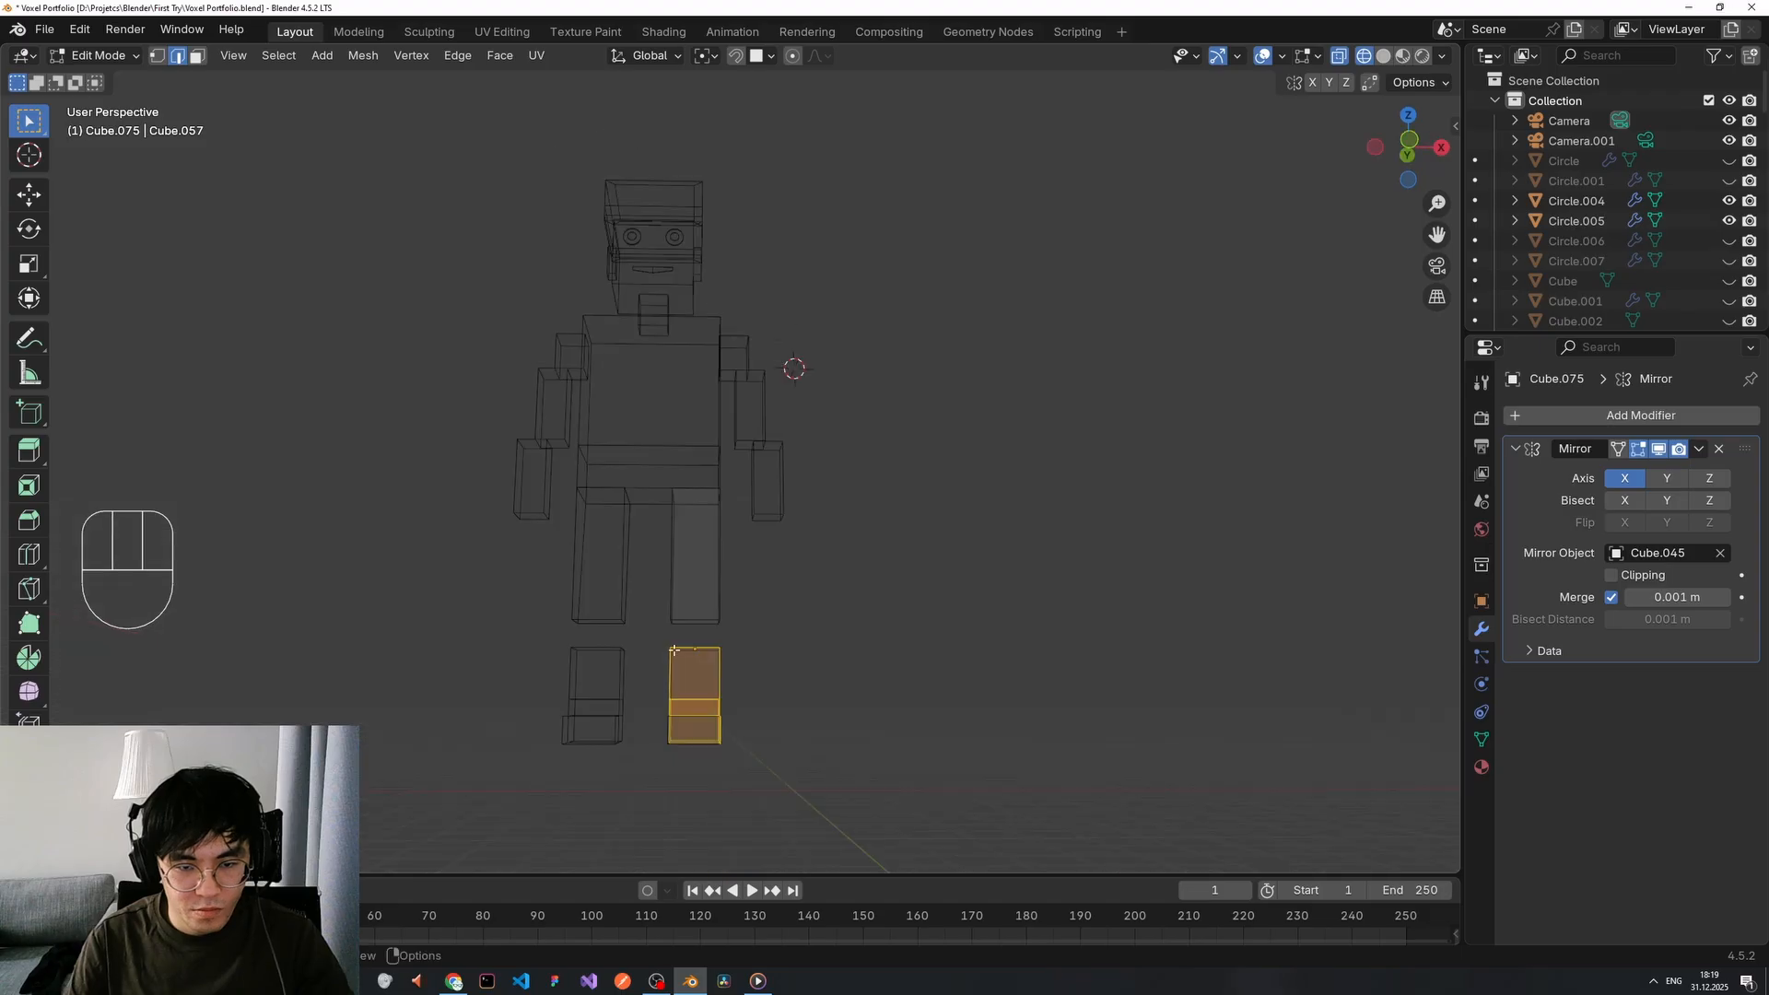
pyautogui.moveTo(653, 639); pyautogui.dragTo(743, 776)
pyautogui.moveTo(743, 776)
pyautogui.mouseDown(button='middle')
pyautogui.moveTo(833, 758)
pyautogui.moveTo(735, 778)
pyautogui.mouseUp(button='middle')
# Move the foot up along Z to meet the leg, then return to solid shading.
pyautogui.press('g')
pyautogui.press('z')
pyautogui.click(729, 630)
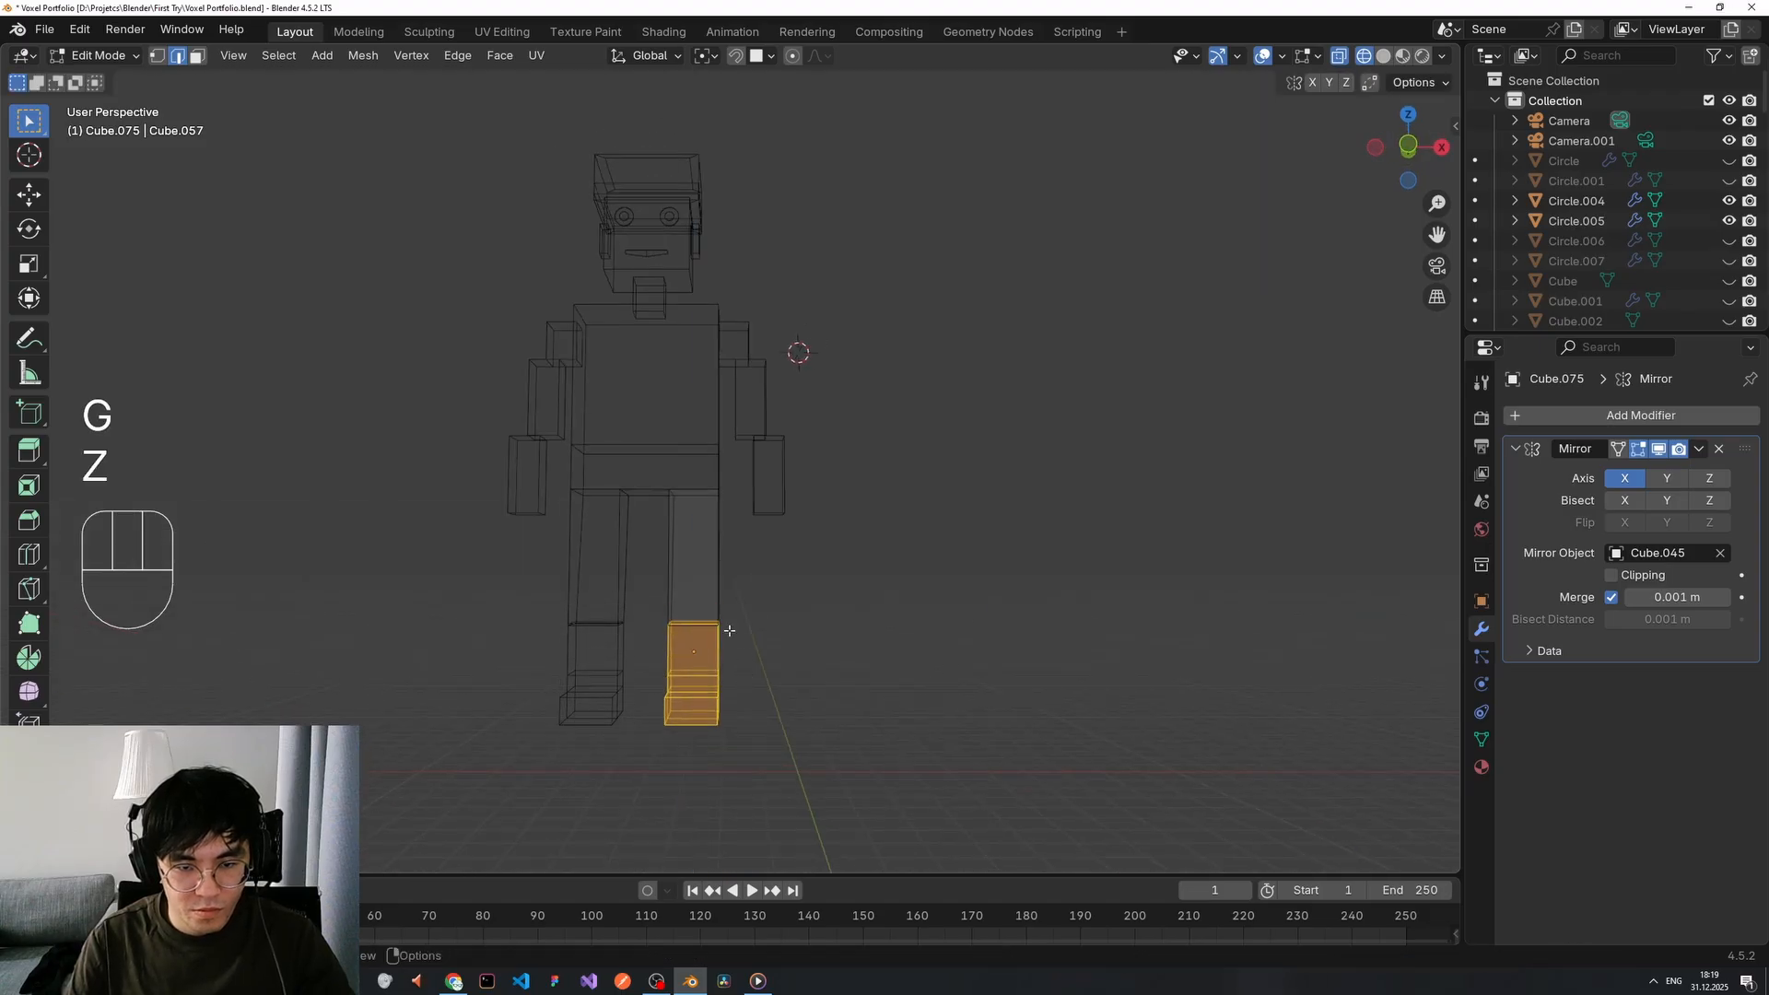
pyautogui.press('Tab')
pyautogui.press('Tab')
pyautogui.click(772, 652)
pyautogui.press('z')
# Orbit and zoom around the figure to check the mirrored feet from side and front.
pyautogui.moveTo(788, 653)
pyautogui.mouseDown(button='middle')
pyautogui.moveTo(845, 671)
pyautogui.moveTo(739, 651)
pyautogui.mouseUp(button='middle')
pyautogui.scroll(-1, 810, 656)
pyautogui.press('z')
pyautogui.scroll(-2, 818, 671)
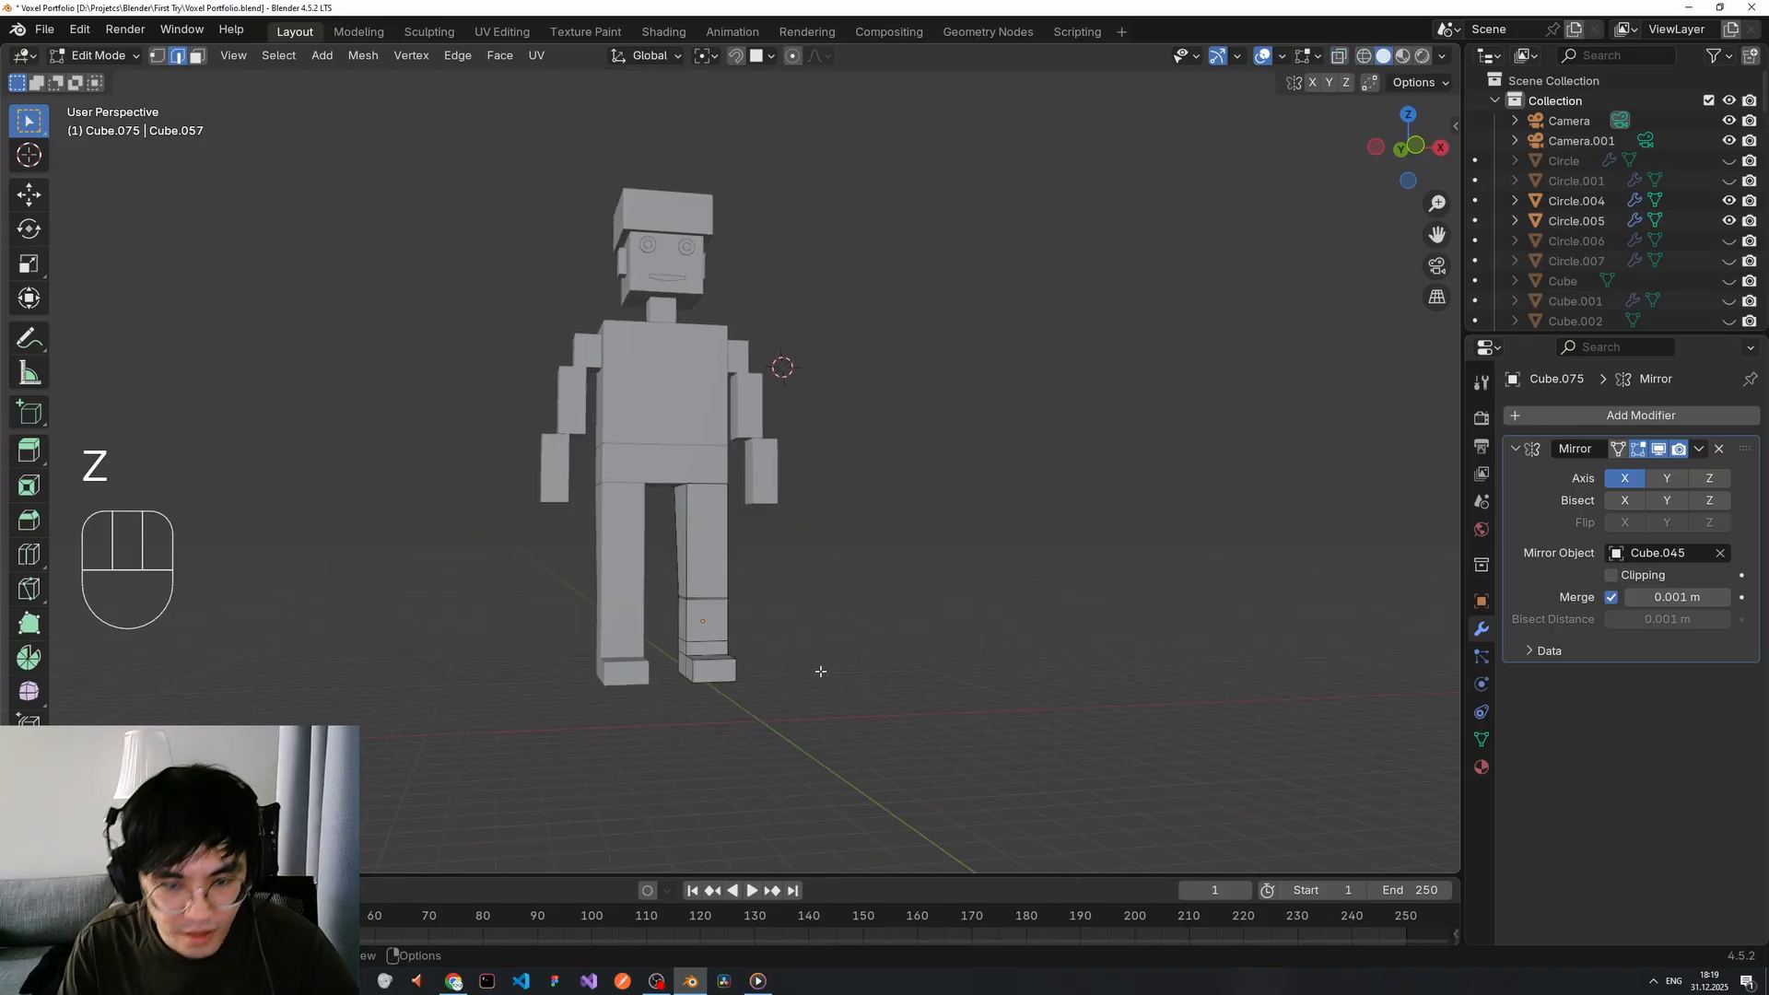
pyautogui.scroll(2, 739, 672)
pyautogui.scroll(-1, 727, 665)
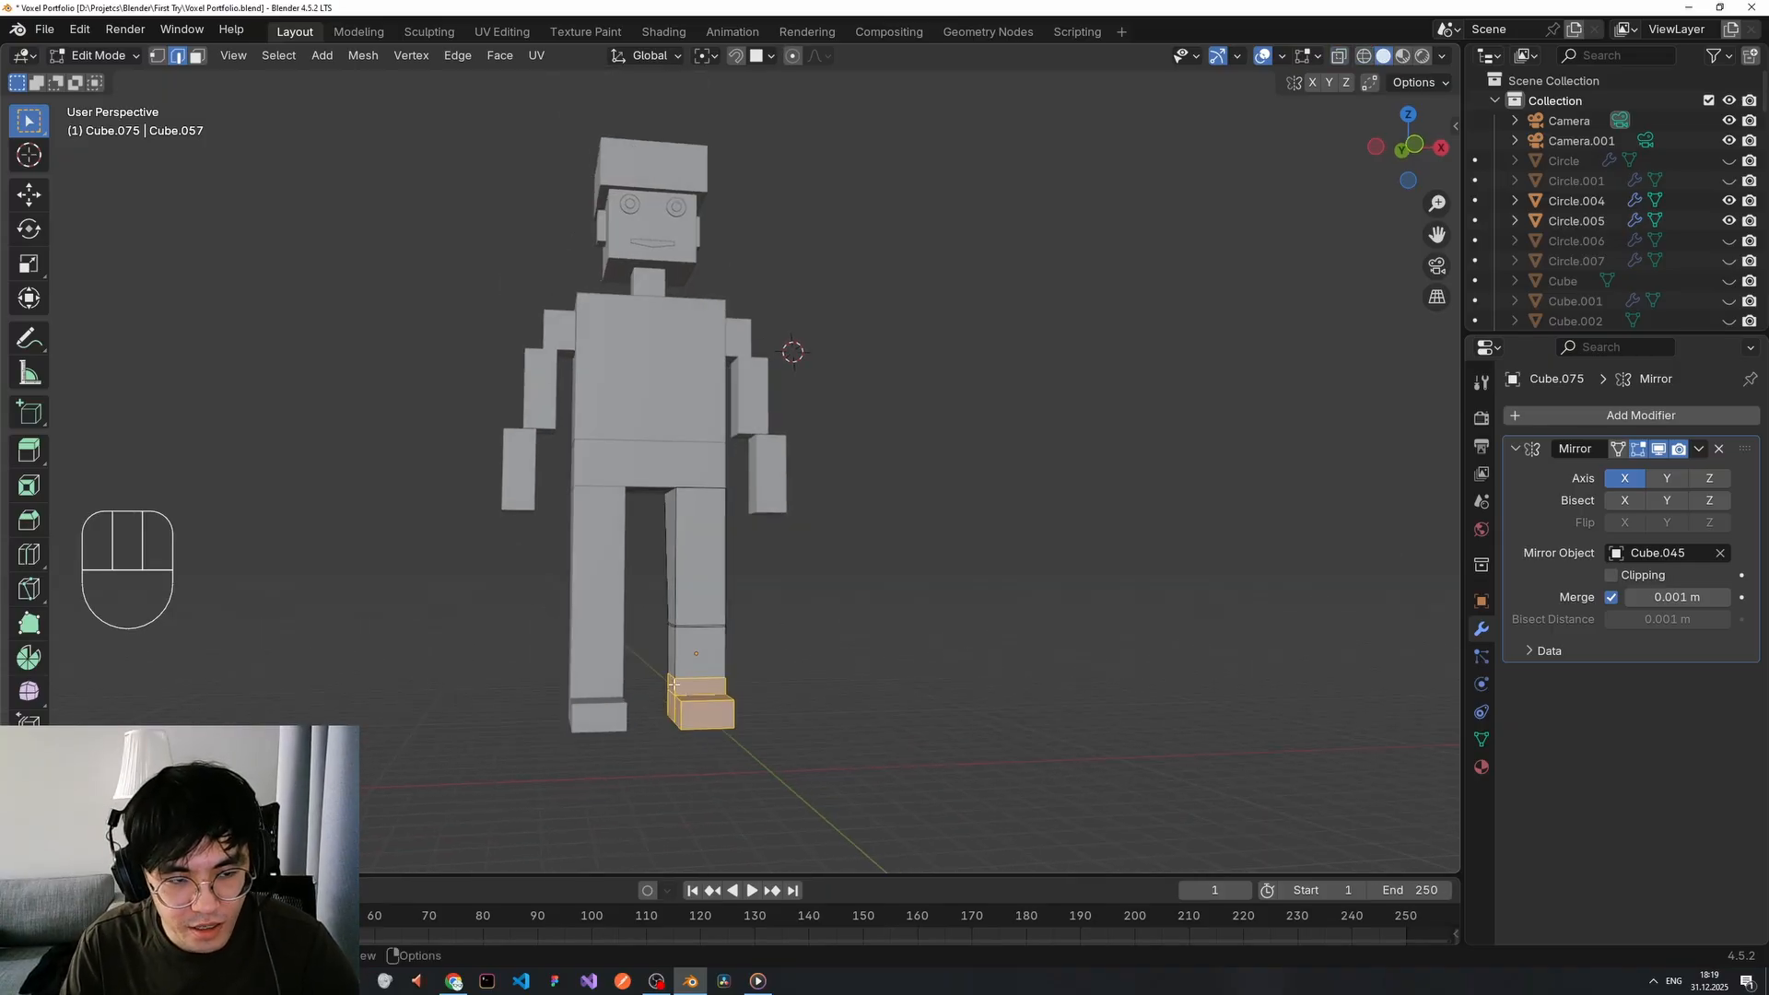
pyautogui.moveTo(652, 691)
pyautogui.mouseDown(button='middle')
pyautogui.moveTo(821, 494)
pyautogui.moveTo(581, 693)
pyautogui.moveTo(727, 702)
pyautogui.mouseUp(button='middle')
pyautogui.moveTo(528, 679)
pyautogui.keyDown('shift'); pyautogui.mouseDown(button='middle')
pyautogui.moveTo(558, 695)
pyautogui.moveTo(514, 653)
pyautogui.mouseUp(button='middle'); pyautogui.keyUp('shift')
# Reselect the whole foot in wireframe, then switch back to solid shading and Object Mode.
pyautogui.press('z')
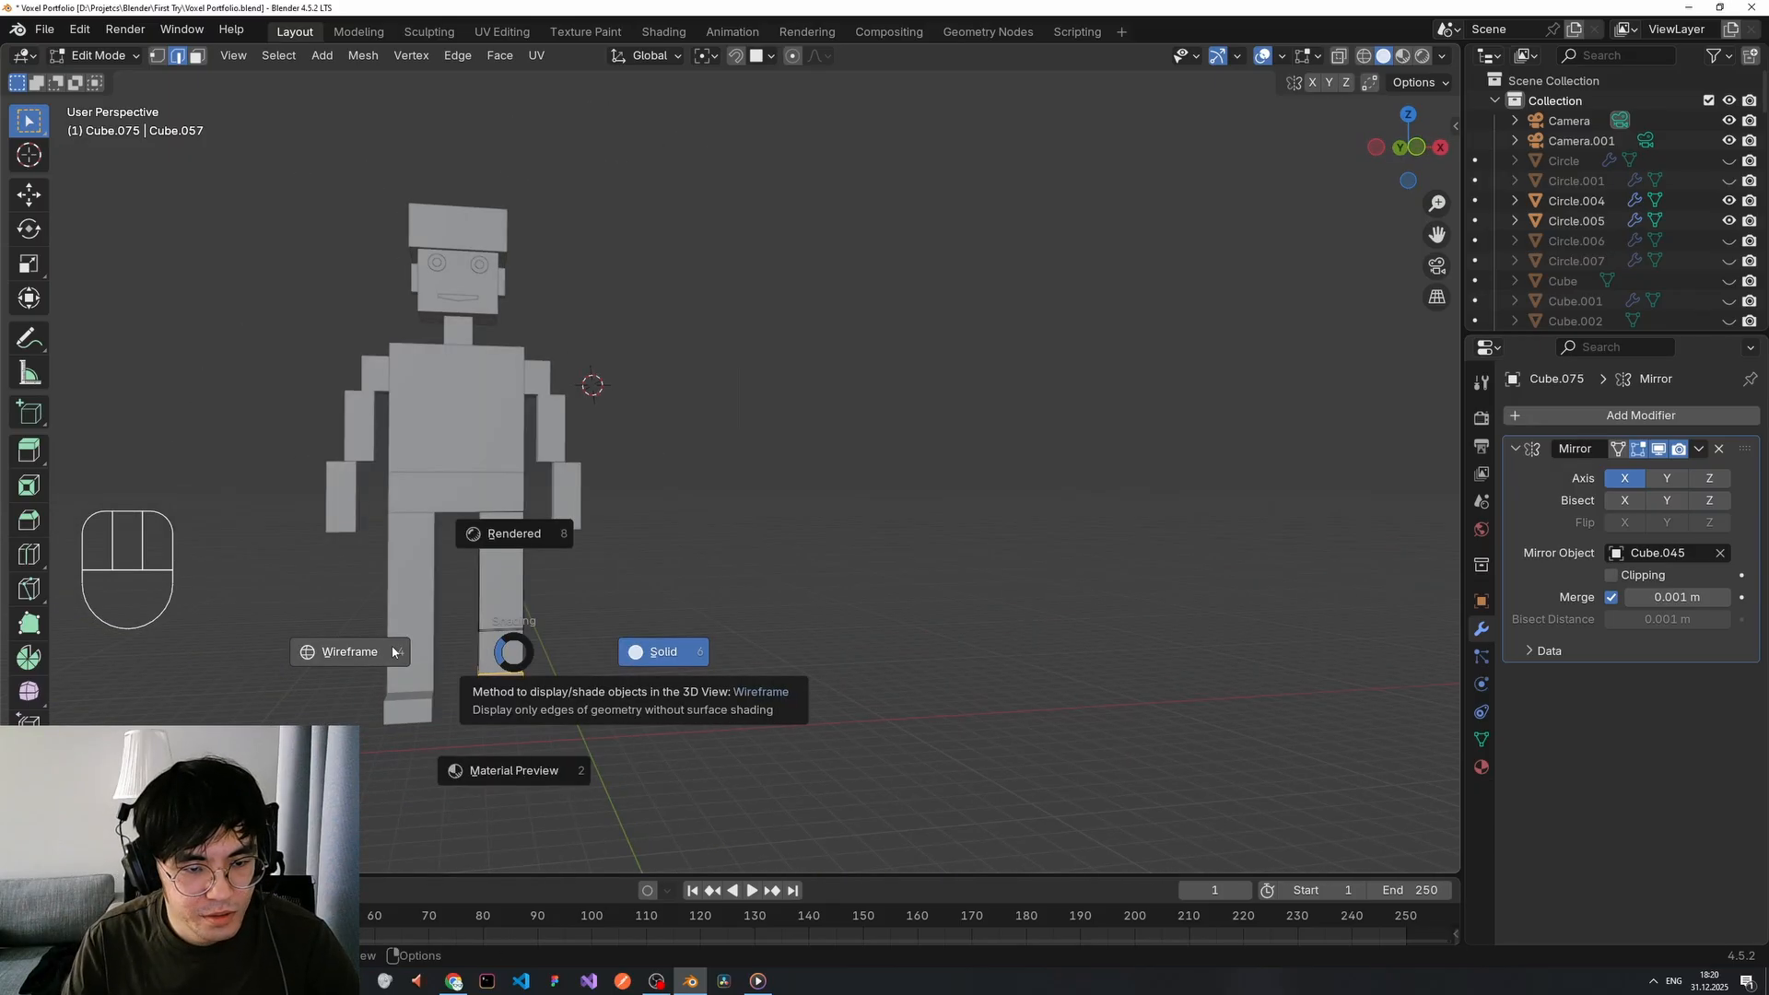
pyautogui.click(486, 653)
pyautogui.moveTo(535, 710); pyautogui.dragTo(547, 713)
pyautogui.moveTo(547, 713); pyautogui.dragTo(500, 688, button='middle')
pyautogui.scroll(3, 592, 703)
pyautogui.scroll(-2, 593, 703)
pyautogui.moveTo(497, 687); pyautogui.dragTo(631, 775)
pyautogui.moveTo(626, 772); pyautogui.dragTo(506, 726, button='middle')
pyautogui.press('z')
pyautogui.click(590, 721)
pyautogui.scroll(-2, 619, 719)
pyautogui.press('Tab')
pyautogui.moveTo(611, 642); pyautogui.dragTo(568, 631, button='middle')
# Duplicate the torso block and scale the copy up slightly larger.
pyautogui.scroll(2, 564, 622)
pyautogui.keyDown('shift'); pyautogui.moveTo(502, 414); pyautogui.dragTo(728, 602, button='middle'); pyautogui.keyUp('shift')
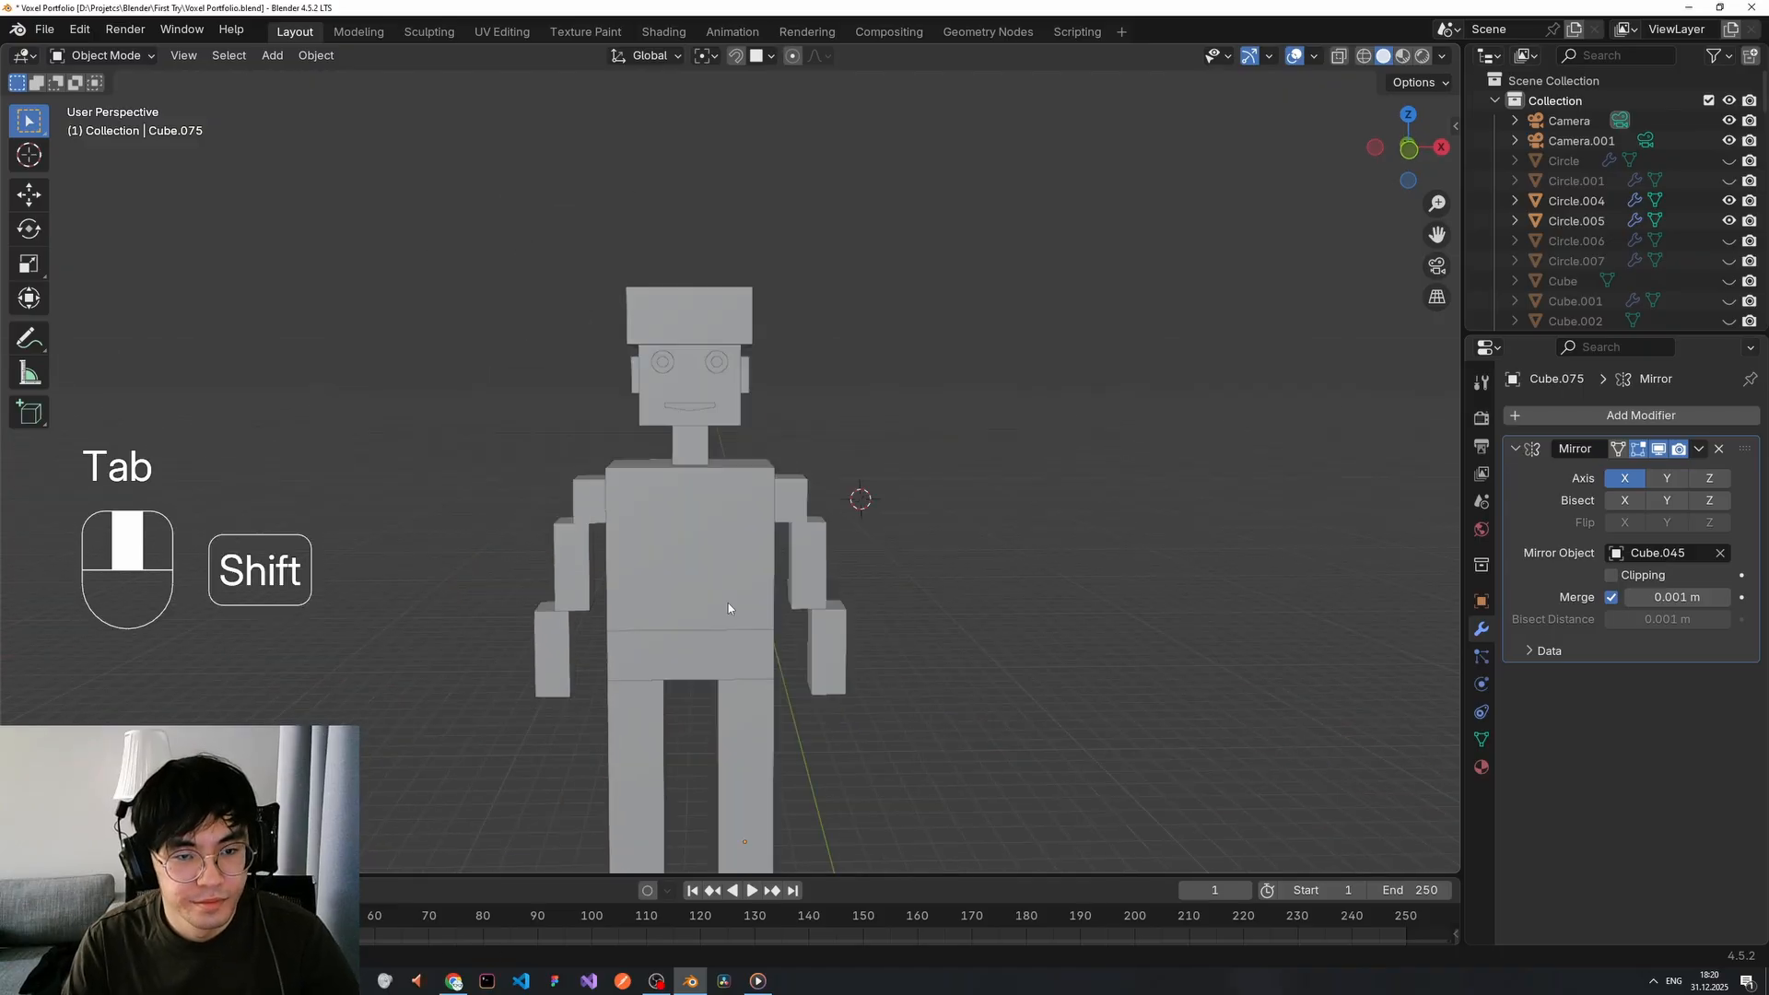
pyautogui.scroll(4, 714, 591)
pyautogui.keyDown('shift'); pyautogui.moveTo(610, 508); pyautogui.dragTo(694, 517, button='middle'); pyautogui.keyUp('shift')
pyautogui.scroll(-3, 687, 523)
pyautogui.scroll(1, 691, 527)
pyautogui.scroll(-1, 678, 562)
pyautogui.keyDown('shift'); pyautogui.moveTo(661, 594); pyautogui.dragTo(656, 595, button='middle'); pyautogui.keyUp('shift')
pyautogui.click(733, 578)
pyautogui.press('Tab')
pyautogui.press('Tab')
pyautogui.press('s')
pyautogui.click(868, 512)
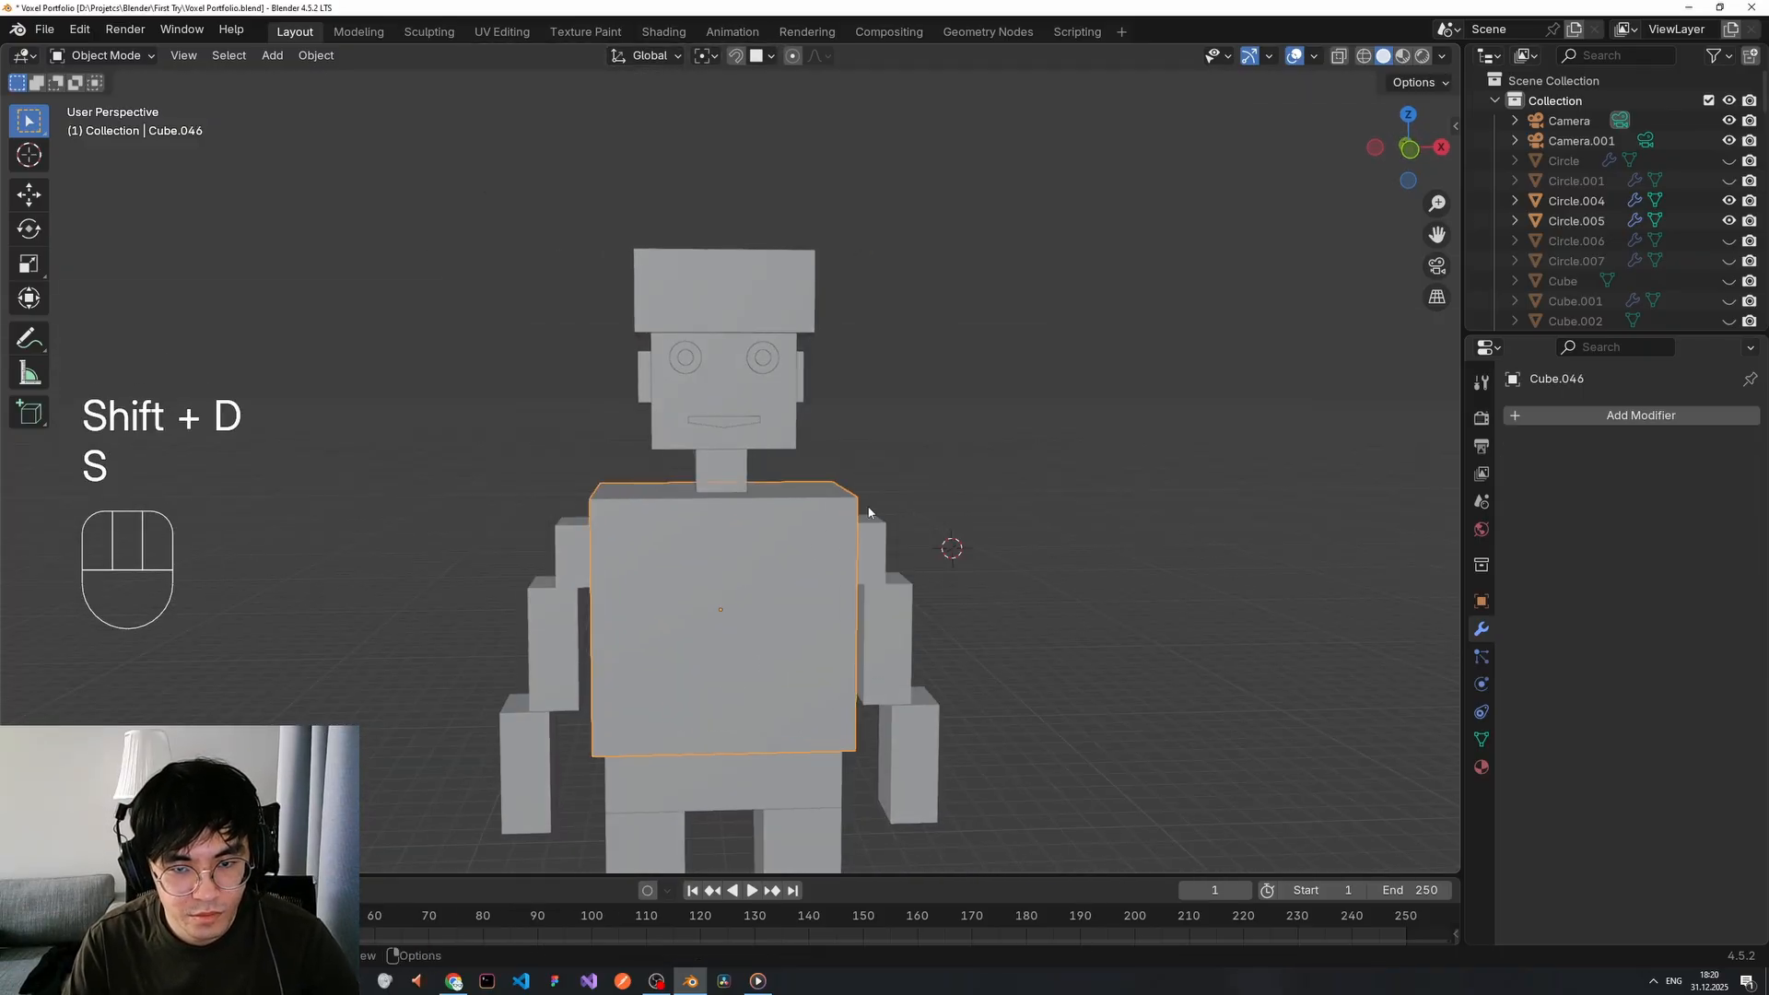
pyautogui.moveTo(866, 512); pyautogui.dragTo(774, 540, button='middle')
pyautogui.press('Tab')
pyautogui.click(764, 541)
# Add vertical loop cuts and two evenly spaced horizontal cuts to the torso copy.
pyautogui.press('1')
pyautogui.hotkey('ctrl', 'r')
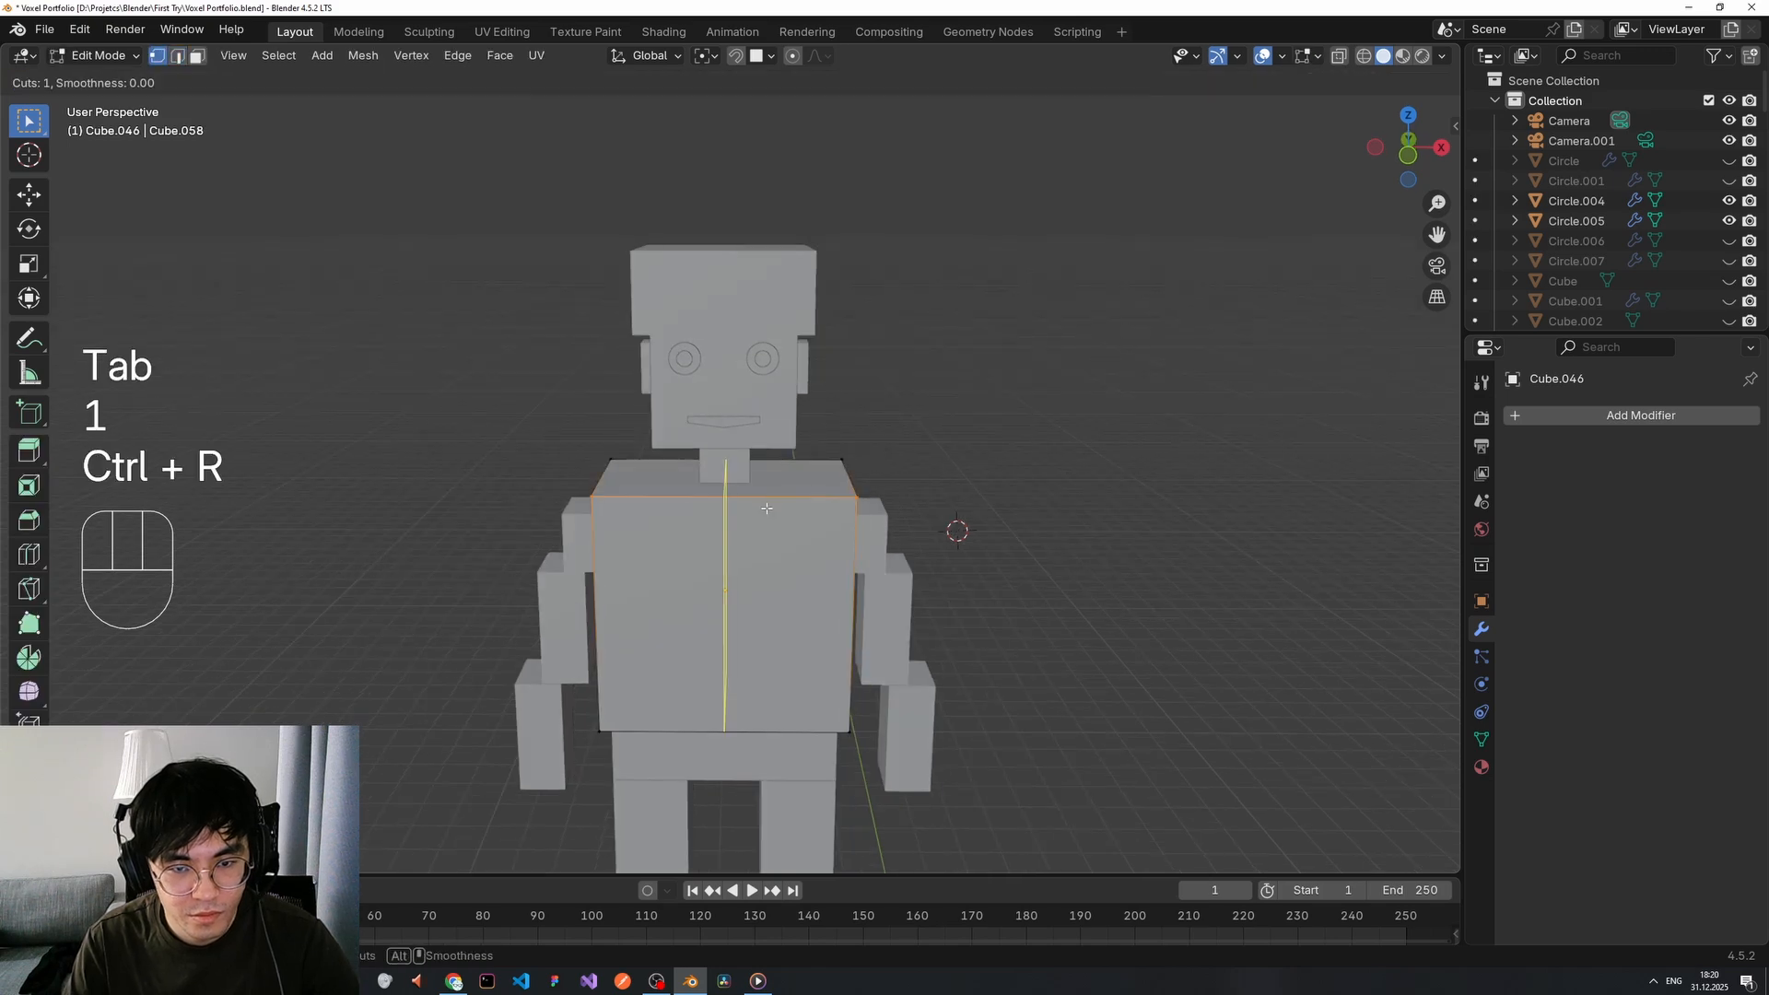
pyautogui.click(766, 501)
pyautogui.click(907, 505)
pyautogui.moveTo(908, 505)
pyautogui.mouseDown(button='middle')
pyautogui.moveTo(995, 518)
pyautogui.moveTo(910, 525)
pyautogui.mouseUp(button='middle')
pyautogui.hotkey('ctrl', 'r')
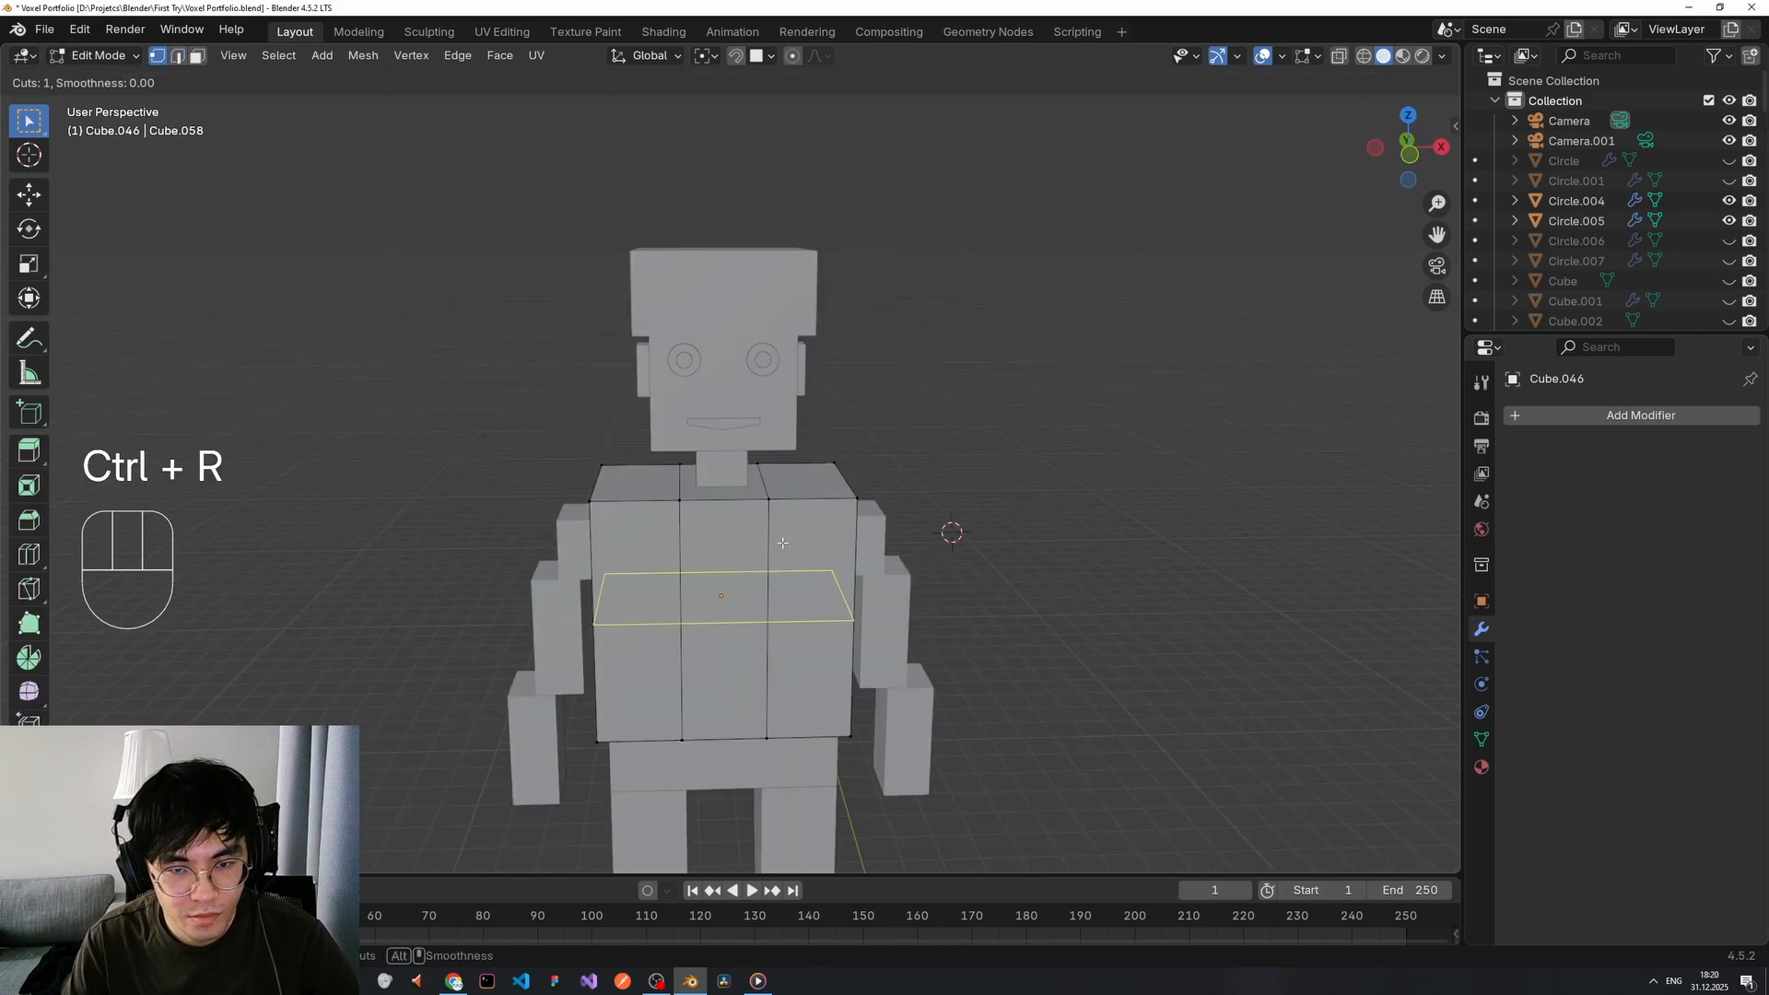
pyautogui.click(795, 468)
pyautogui.click(851, 459)
pyautogui.moveTo(851, 458); pyautogui.dragTo(852, 475, button='middle')
pyautogui.hotkey('ctrl', 'r')
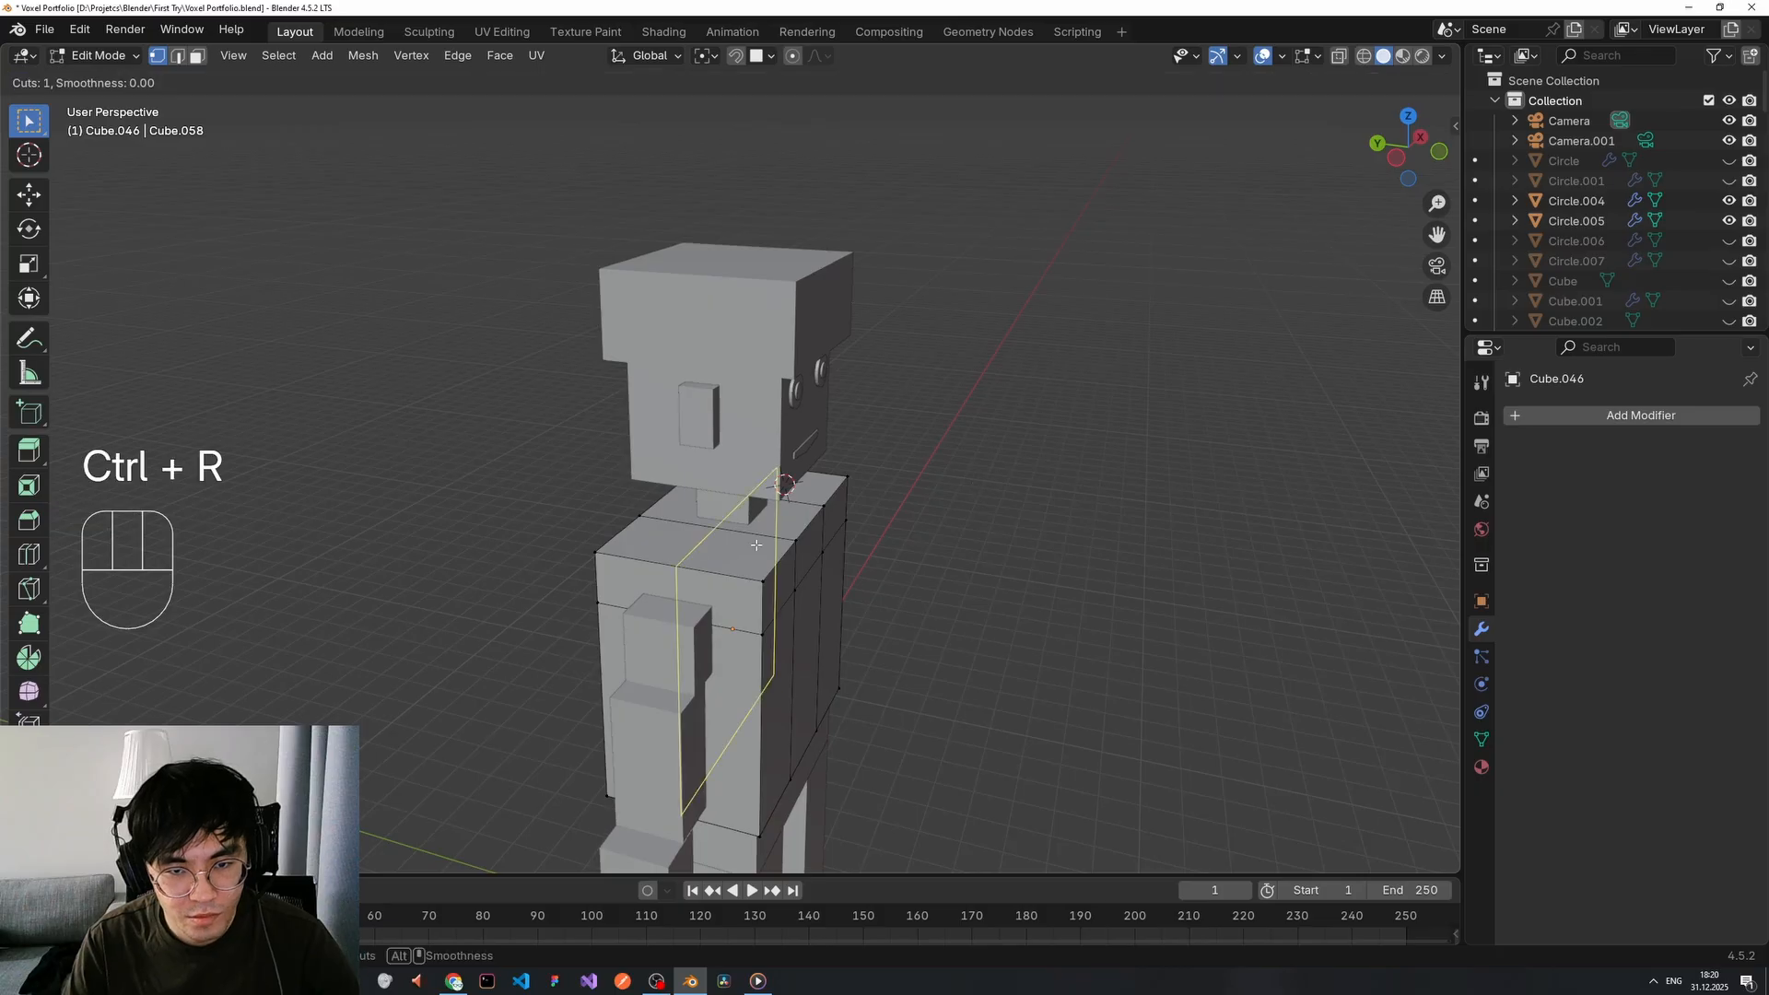
pyautogui.hotkey('ctrl', 'z')
pyautogui.hotkey('ctrl', 'r')
pyautogui.scroll(1, 748, 544)
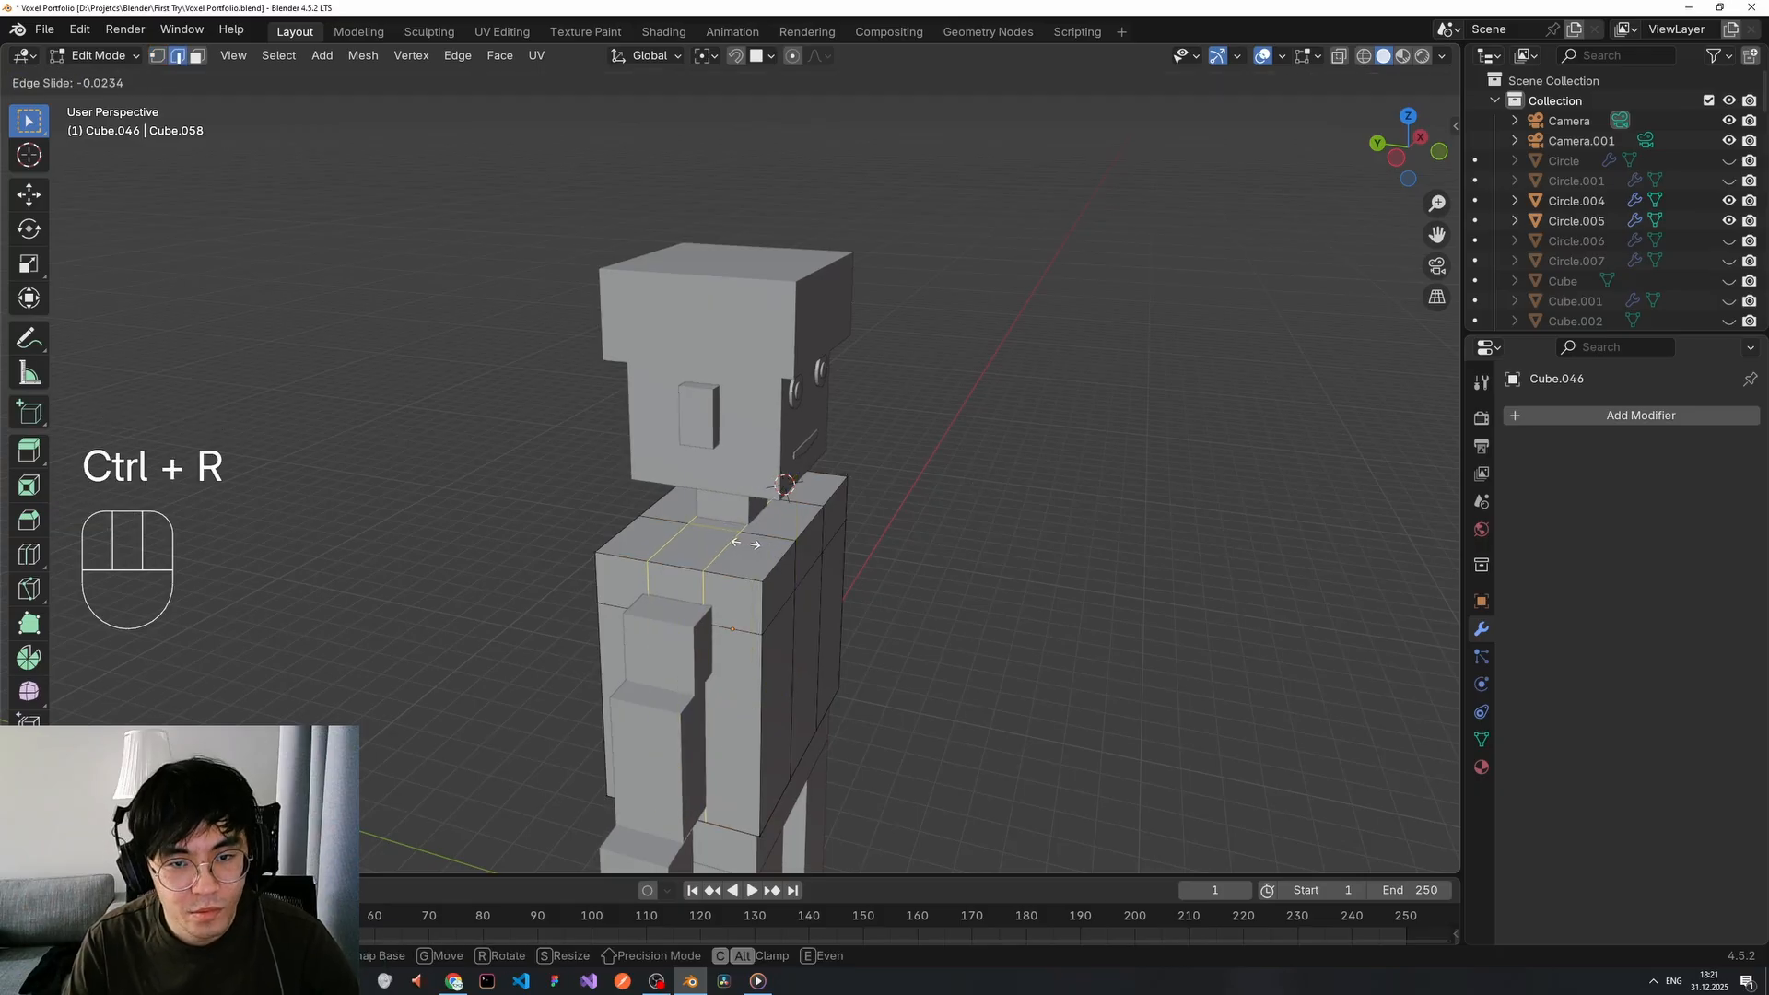
pyautogui.rightClick(746, 544)
pyautogui.moveTo(995, 517); pyautogui.dragTo(834, 493, button='middle')
# Select the top faces around the neck and delete them as faces.
pyautogui.press('2')
pyautogui.press('3')
pyautogui.click(759, 458)
pyautogui.keyDown('shift'); pyautogui.click(736, 500); pyautogui.keyUp('shift')
pyautogui.keyDown('shift'); pyautogui.click(605, 458); pyautogui.keyUp('shift')
pyautogui.moveTo(635, 470); pyautogui.dragTo(829, 478, button='middle')
pyautogui.moveTo(599, 493); pyautogui.dragTo(502, 513, button='middle')
pyautogui.press('x')
pyautogui.click(693, 500)
pyautogui.hotkey('ctrl', 'z')
pyautogui.press('x')
pyautogui.click(741, 560)
pyautogui.hotkey('ctrl', 'z')
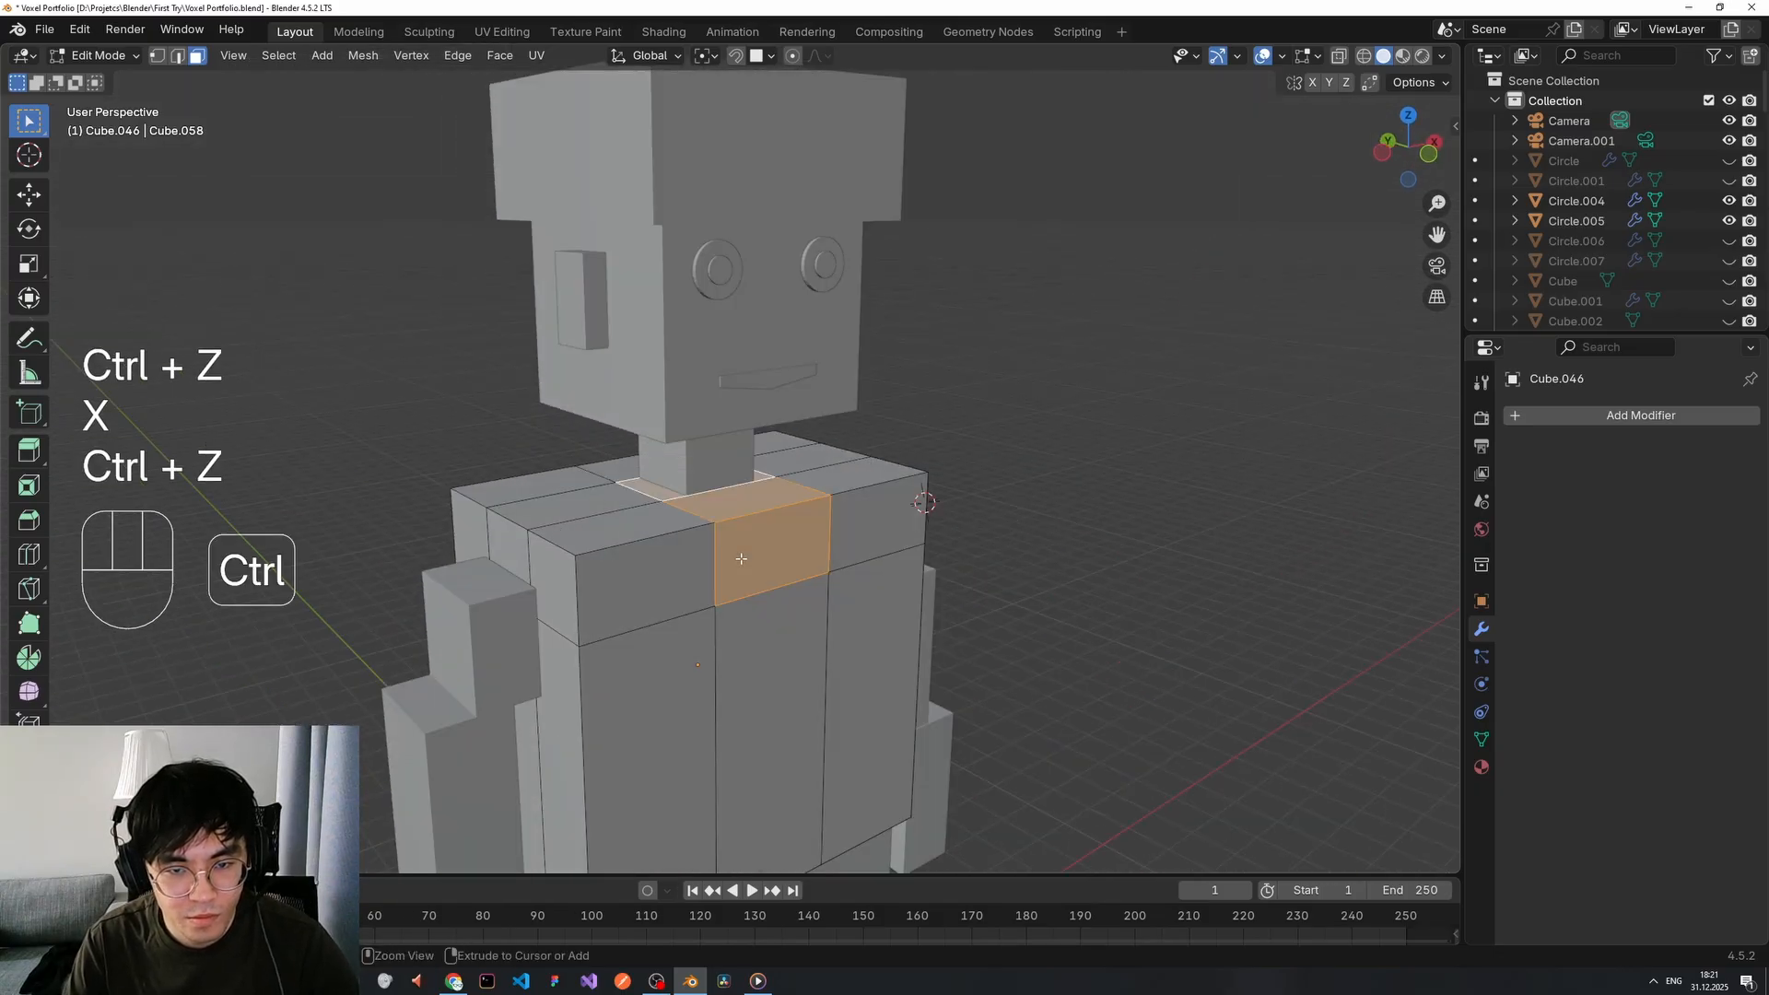
pyautogui.press('x')
pyautogui.click(742, 580)
pyautogui.scroll(-2, 1086, 521)
pyautogui.moveTo(1086, 522); pyautogui.dragTo(968, 511, button='middle')
# Cancel a stray loop cut and return to Object Mode.
pyautogui.hotkey('ctrl', 'r')
pyautogui.press('Tab')
pyautogui.rightClick(948, 534)
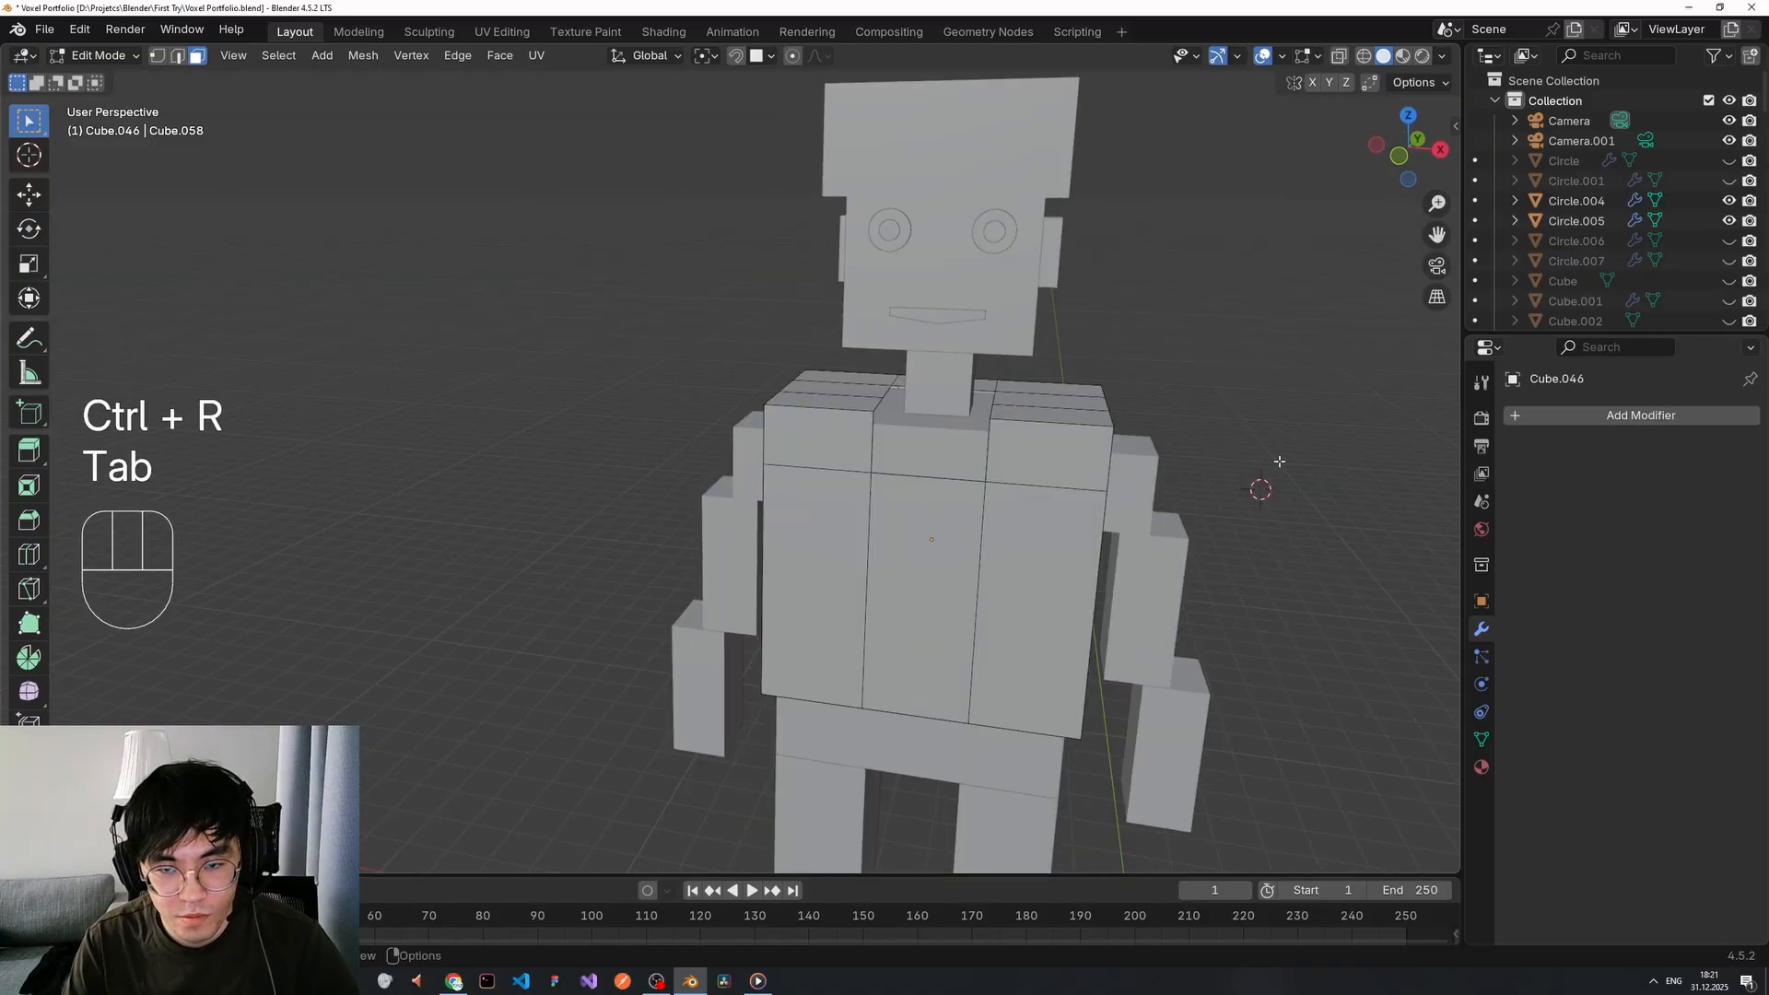
pyautogui.moveTo(1126, 482); pyautogui.dragTo(1041, 489, button='middle')
pyautogui.press('Tab')
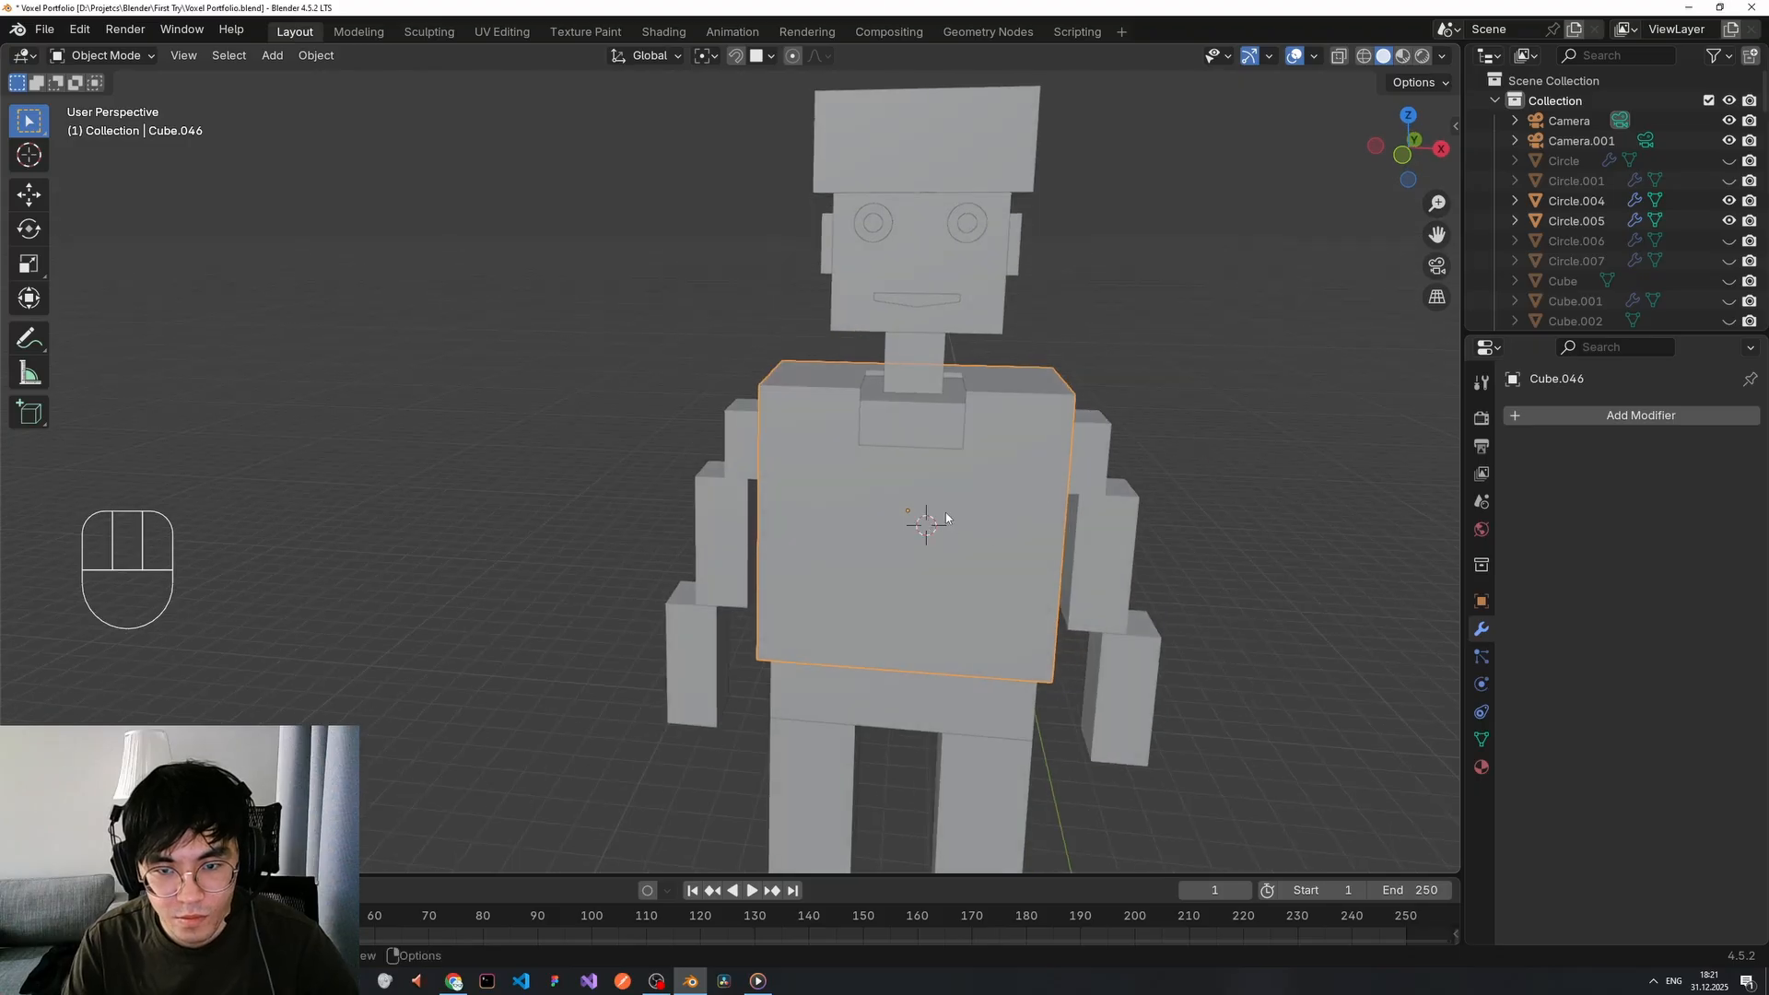
# Add a new cube and move it onto the robot's chest along depth, height and X.
pyautogui.hotkey('shift', 'a')
pyautogui.press('s')
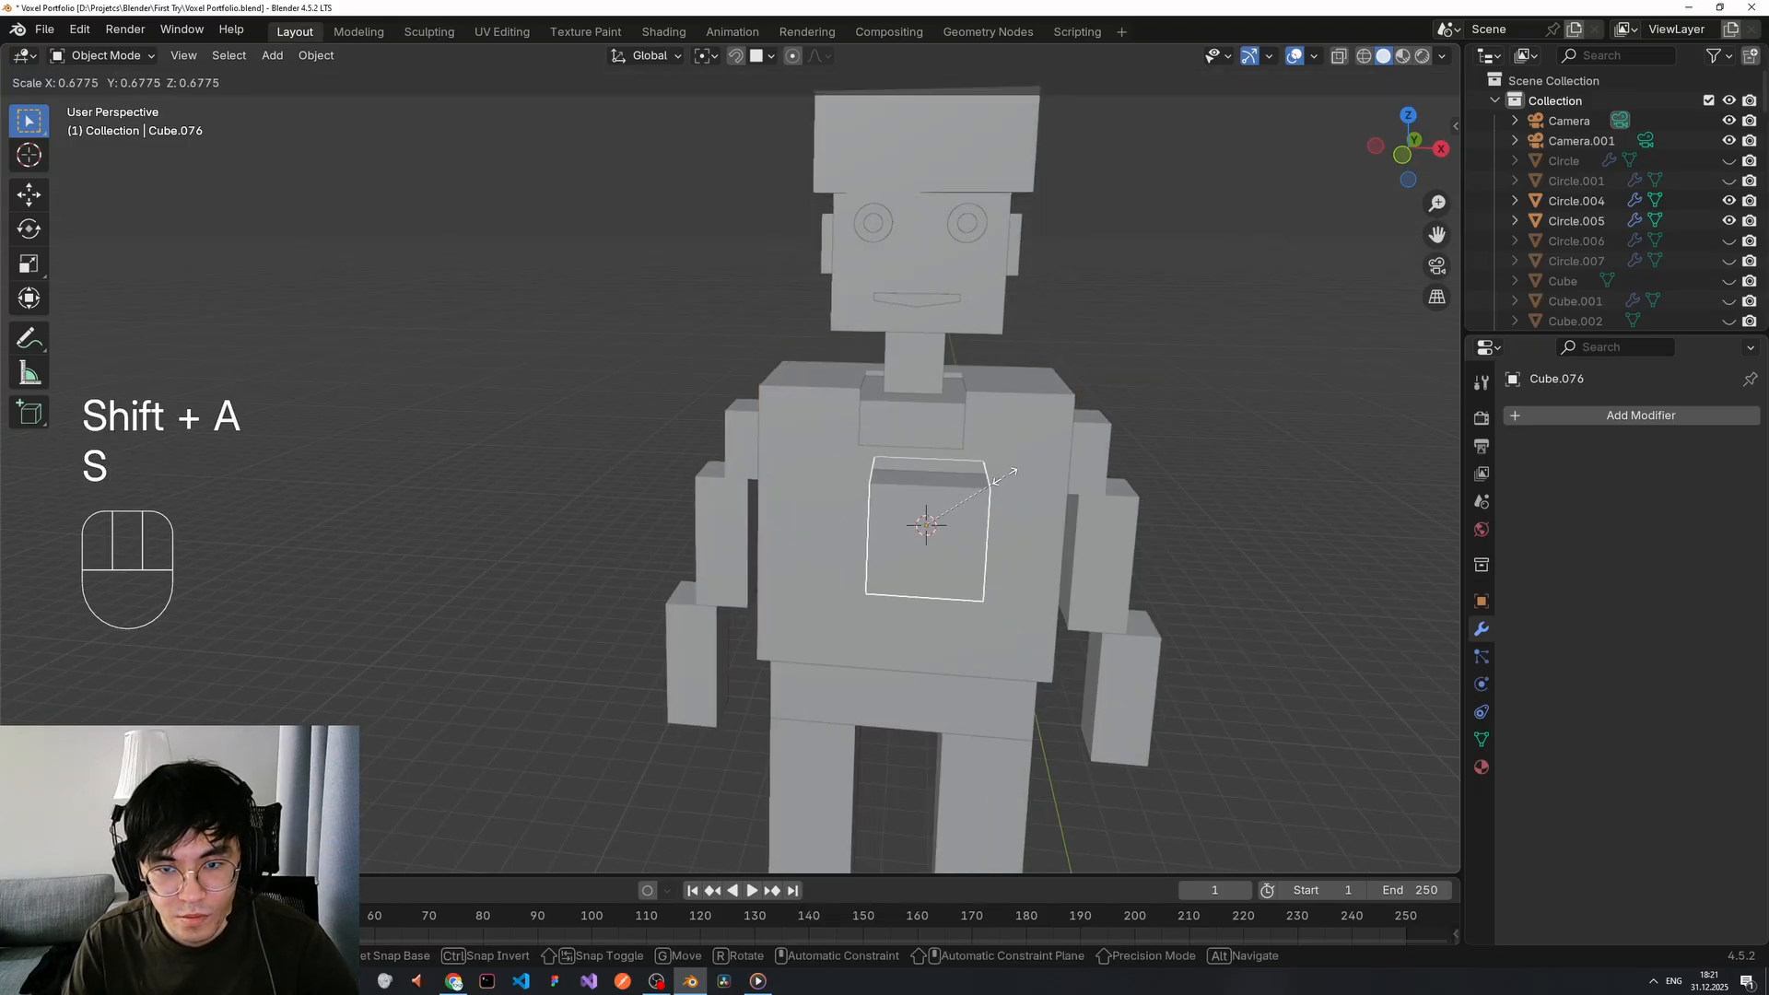
pyautogui.press('g')
pyautogui.press('z')
pyautogui.keyDown('alt'); pyautogui.moveTo(920, 419); pyautogui.dragTo(927, 418, button='middle'); pyautogui.keyUp('alt')
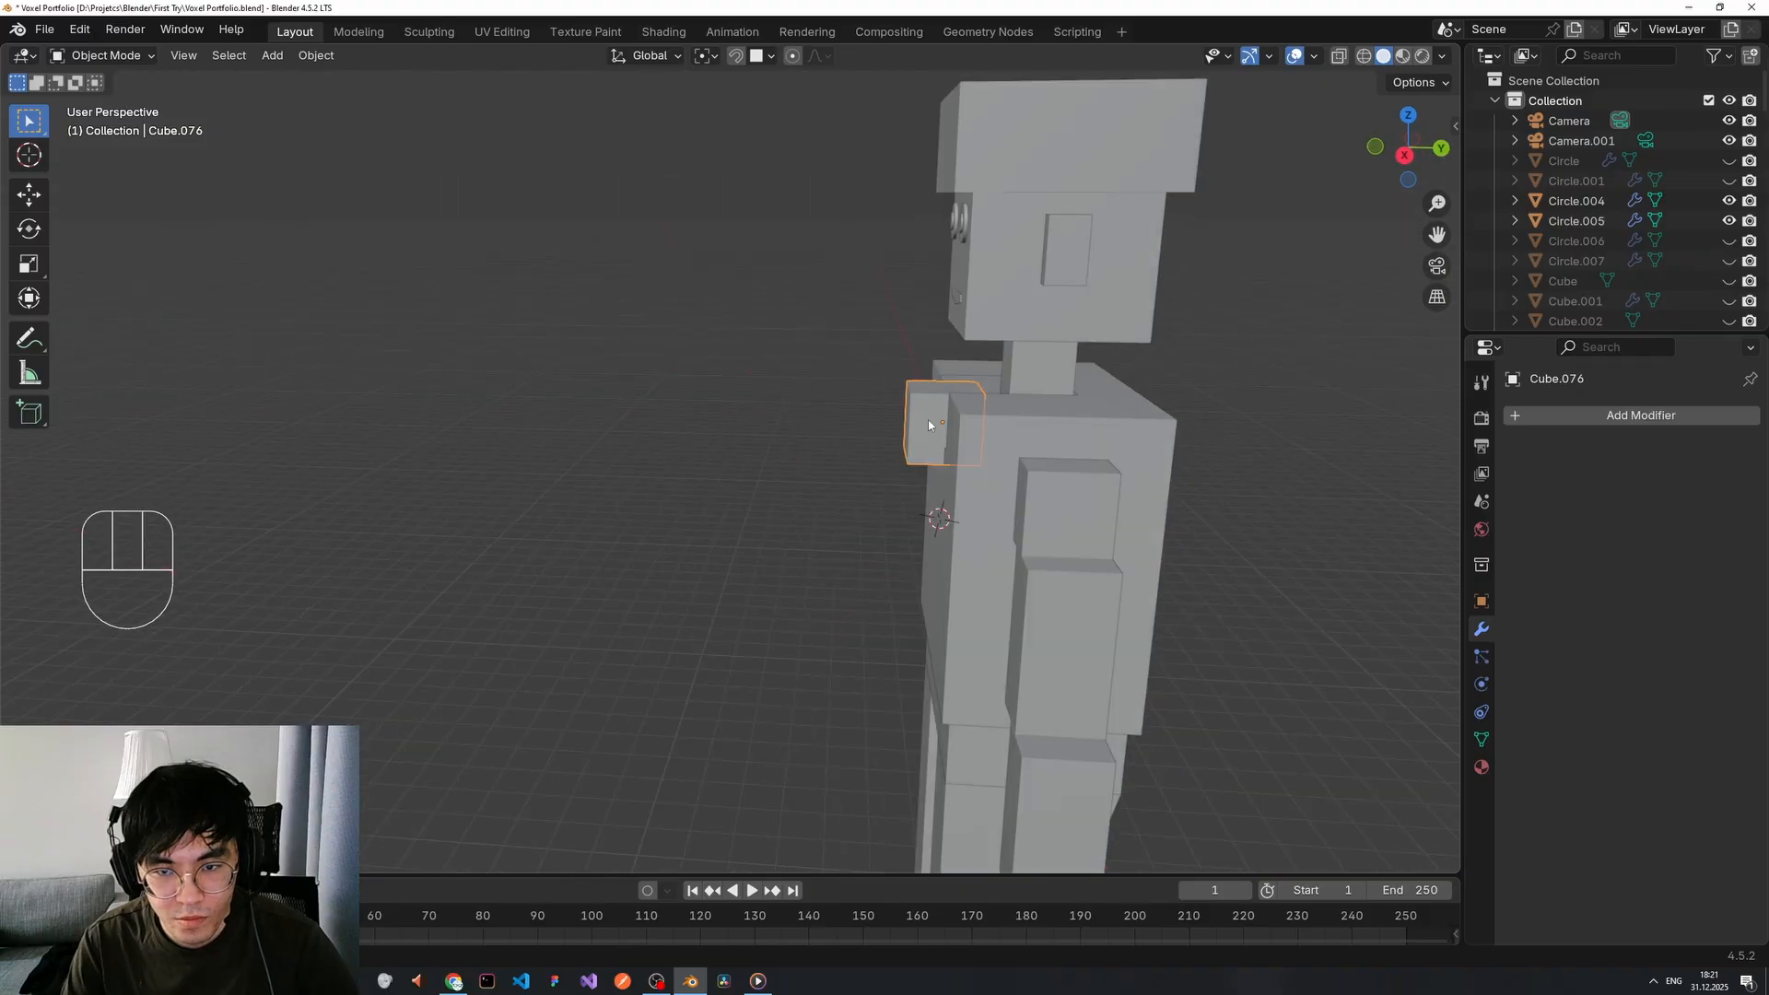
pyautogui.press('y')
pyautogui.click(893, 421)
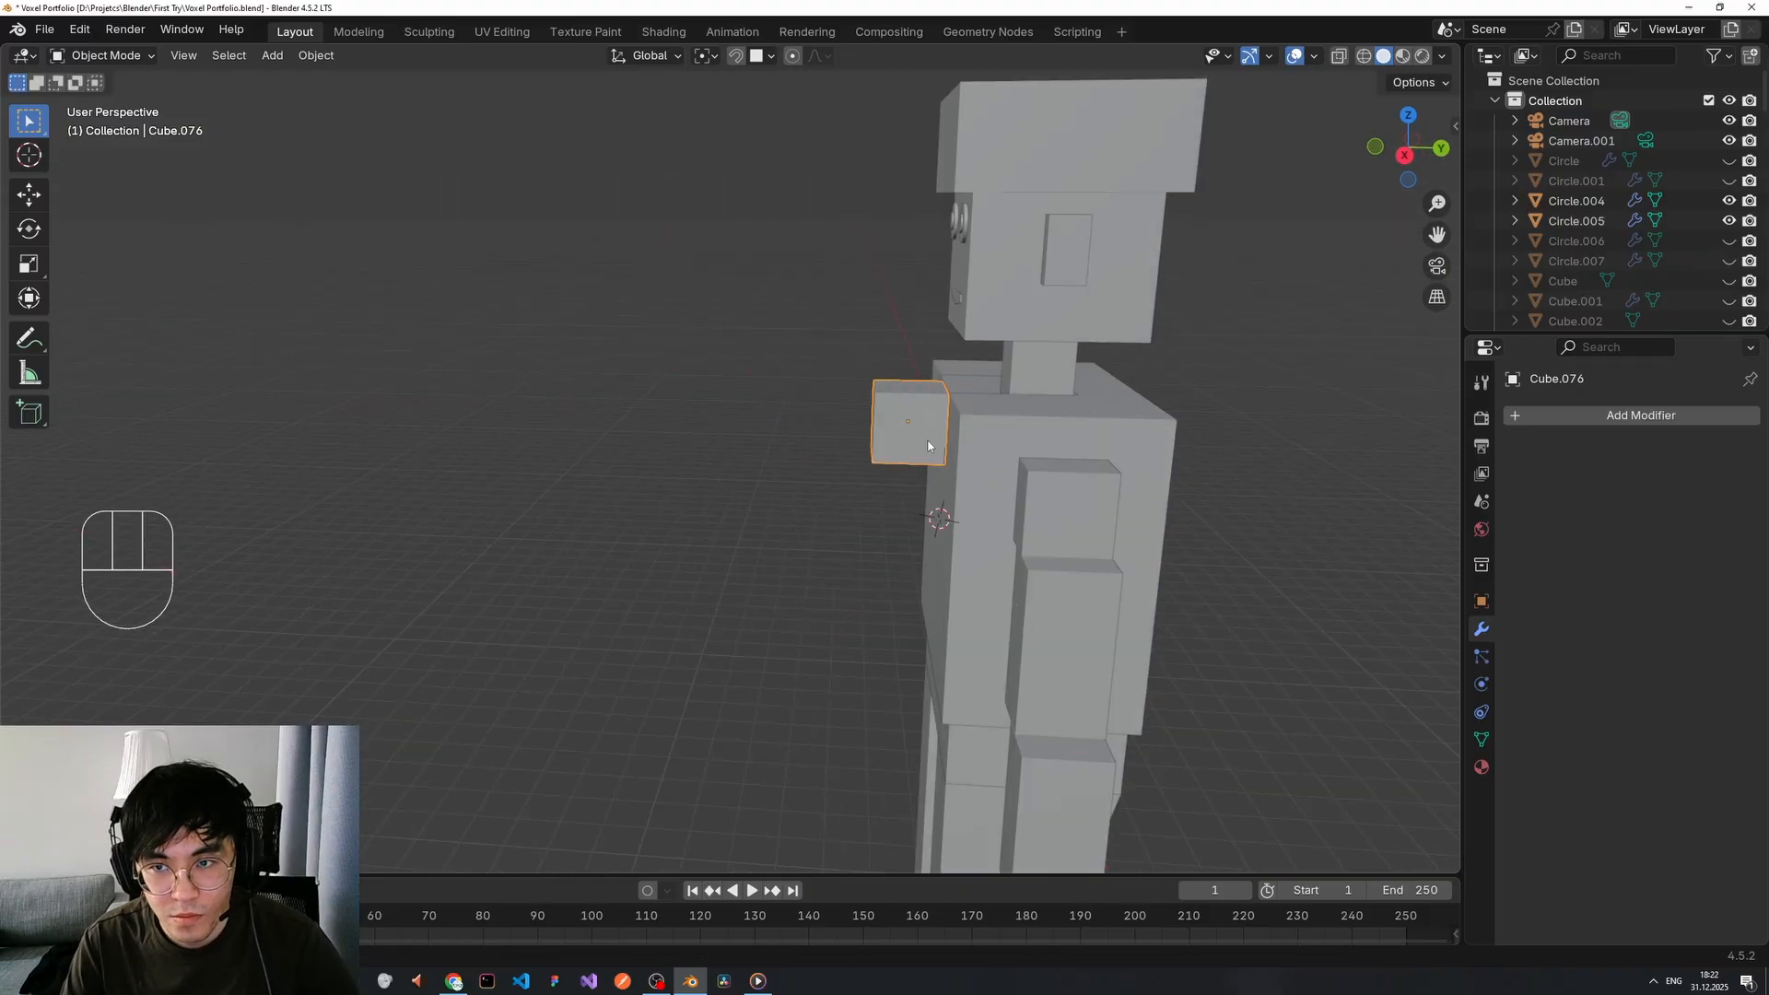
pyautogui.press('g')
pyautogui.press('z')
pyautogui.click(928, 513)
pyautogui.press('g')
pyautogui.click(929, 523)
pyautogui.moveTo(929, 521); pyautogui.dragTo(992, 497, button='middle')
pyautogui.press('g')
pyautogui.press('z')
pyautogui.press('x')
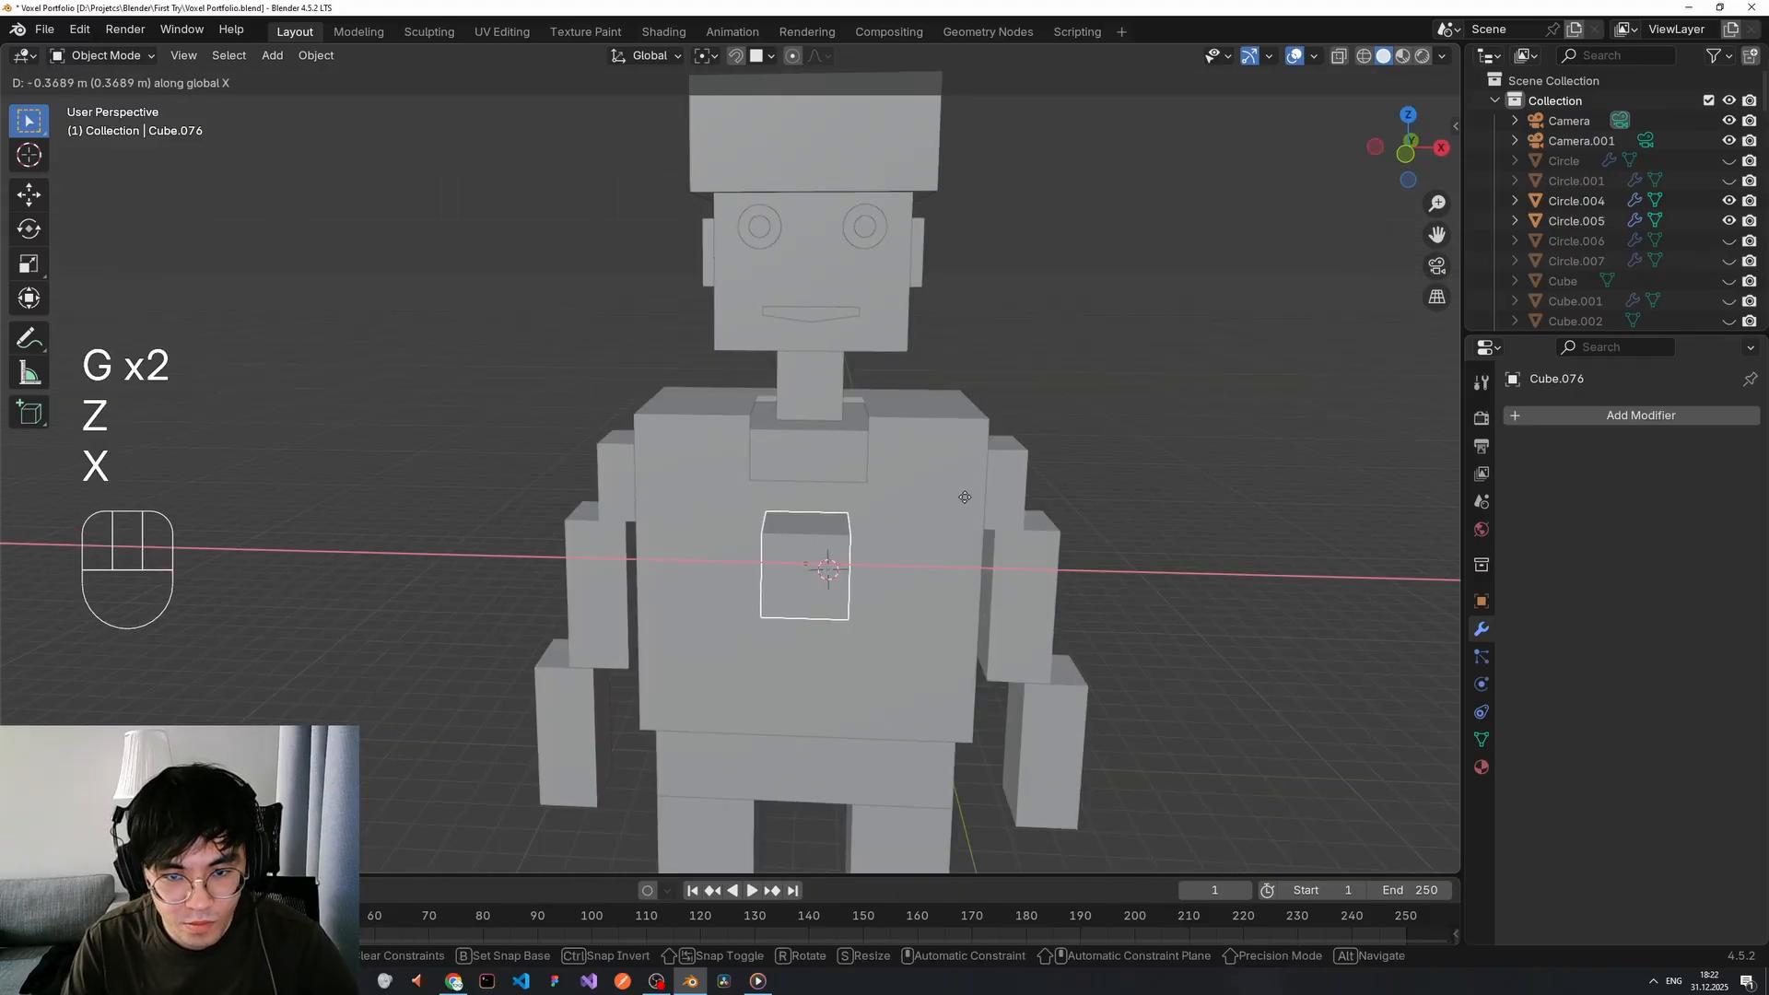
pyautogui.click(974, 498)
# Stretch the cube taller along Z and lower it into a chest strip.
pyautogui.moveTo(807, 573); pyautogui.dragTo(816, 562, button='middle')
pyautogui.press('g')
pyautogui.press('z')
pyautogui.click(809, 533)
pyautogui.press('s')
pyautogui.press('z')
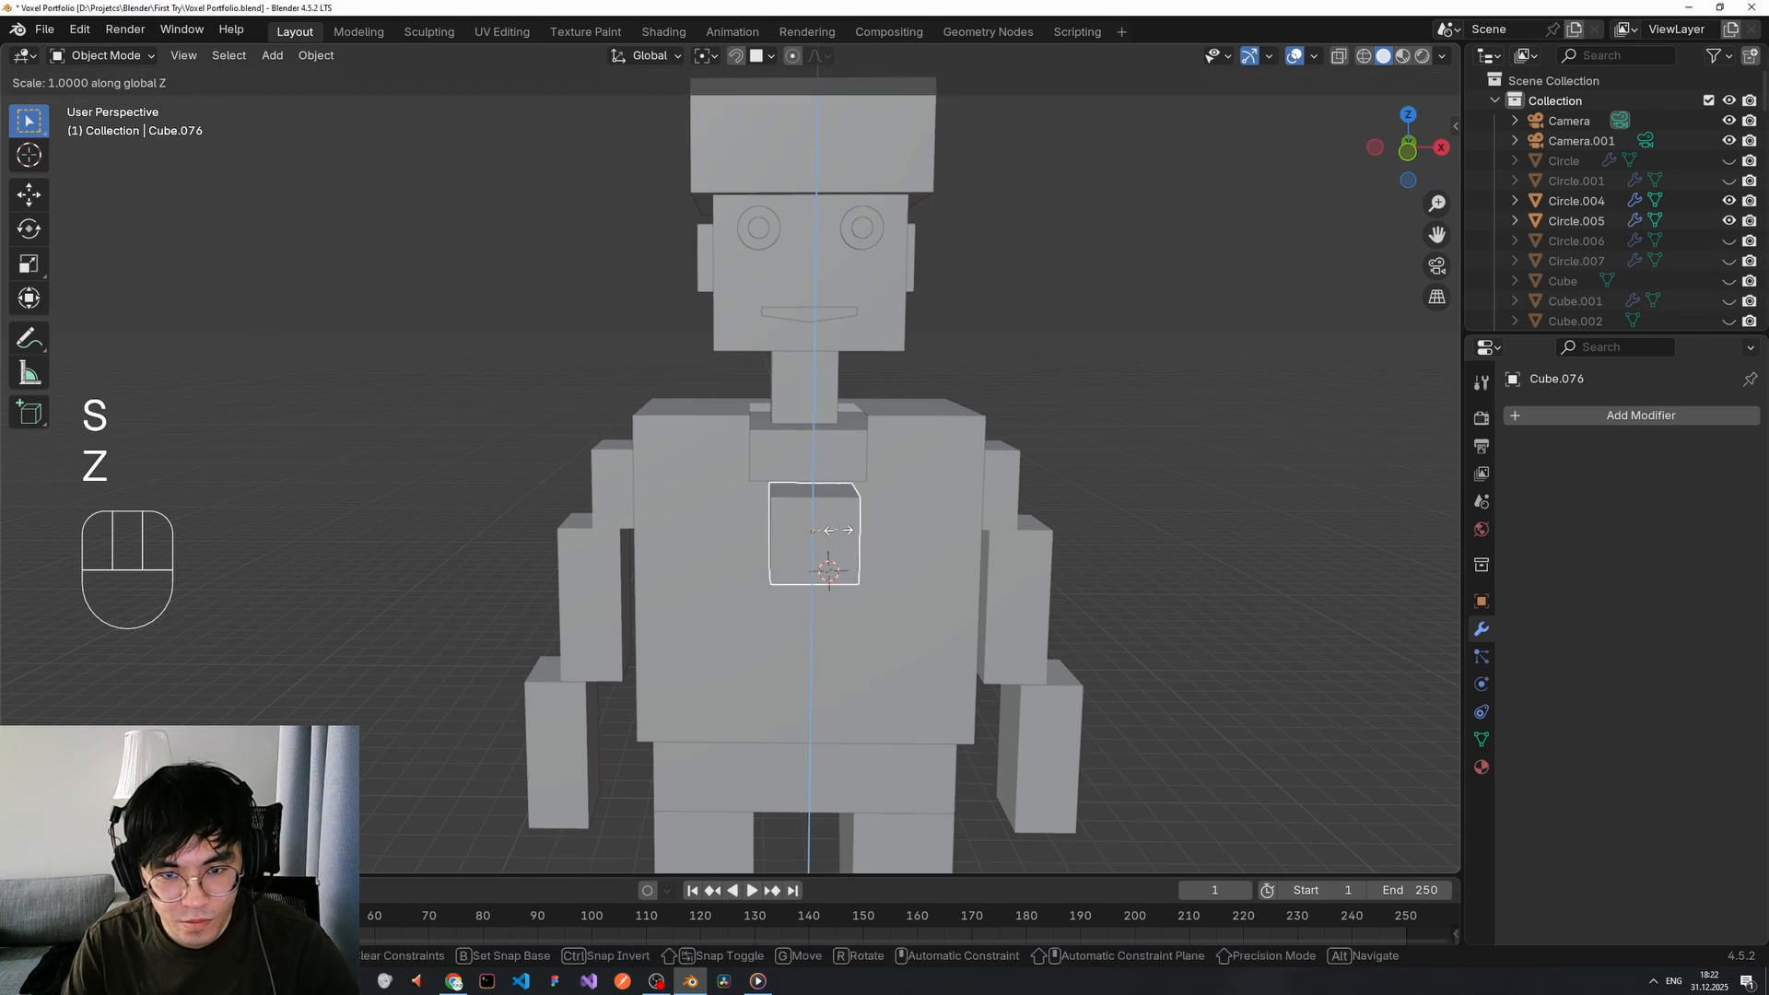
pyautogui.click(827, 463)
pyautogui.press('g')
pyautogui.press('z')
pyautogui.click(842, 499)
pyautogui.press('s')
pyautogui.press('z')
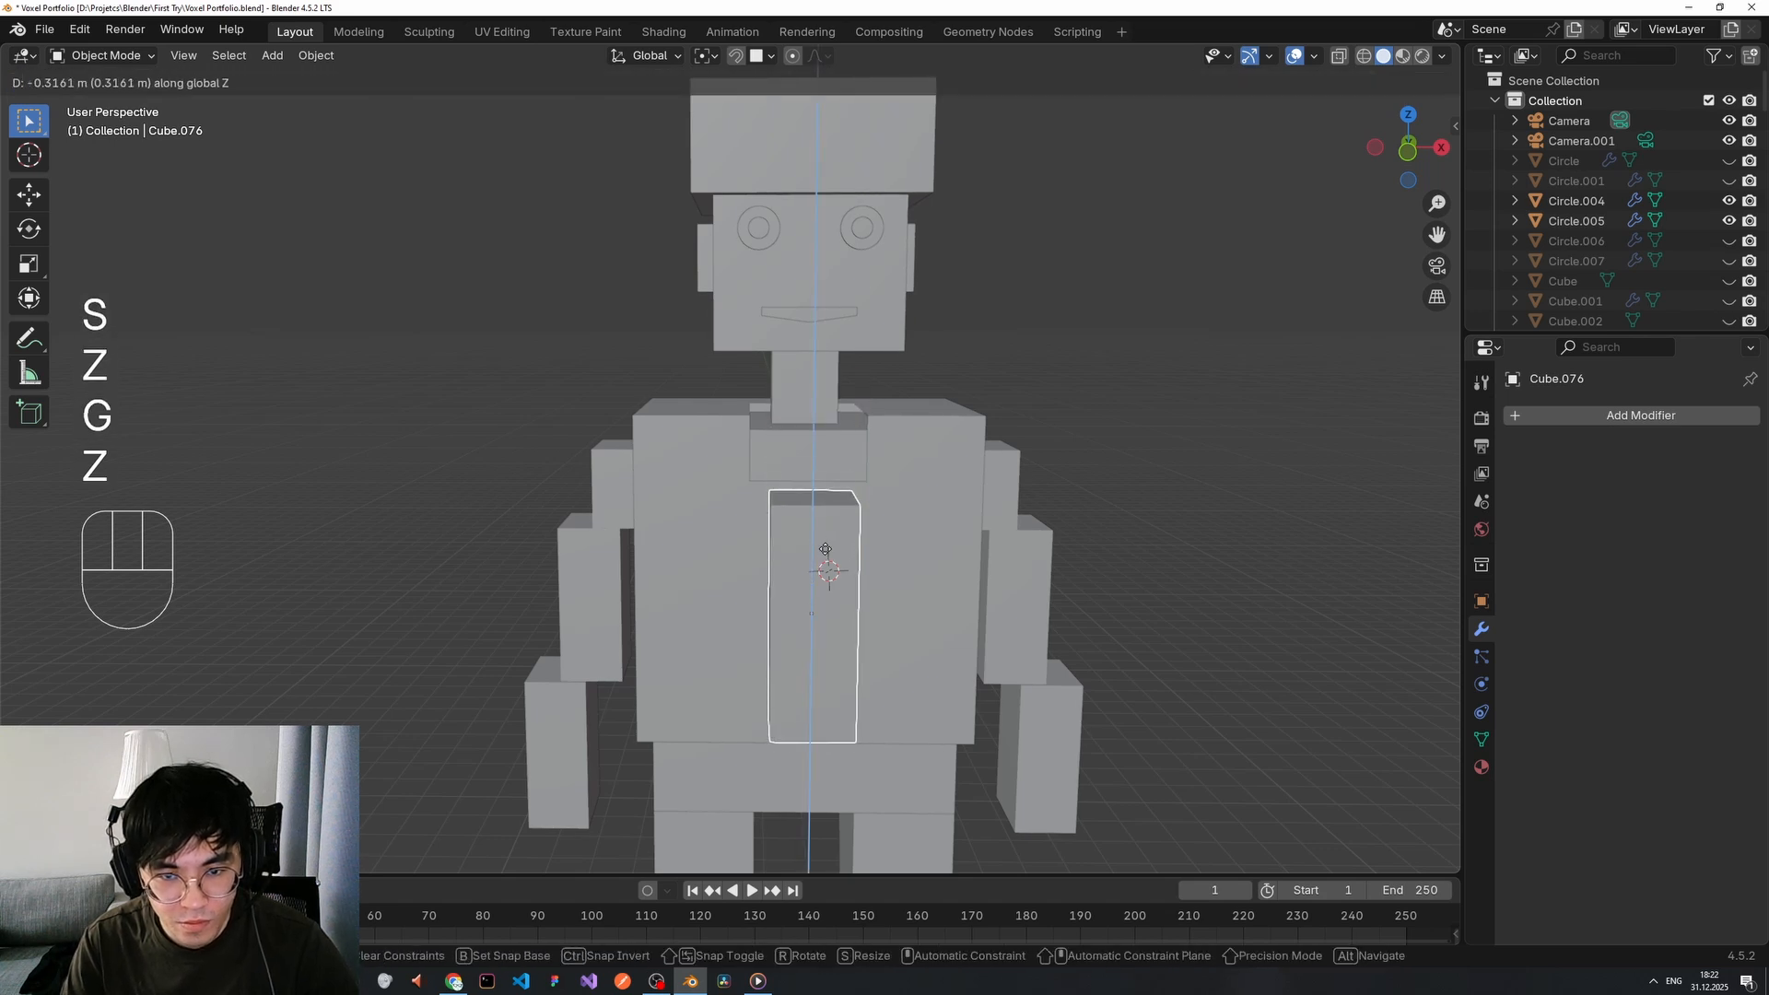
pyautogui.click(825, 549)
pyautogui.moveTo(825, 551); pyautogui.dragTo(826, 609, button='middle')
# Reposition the strip vertically and resize its height along Z.
pyautogui.press('g')
pyautogui.press('z')
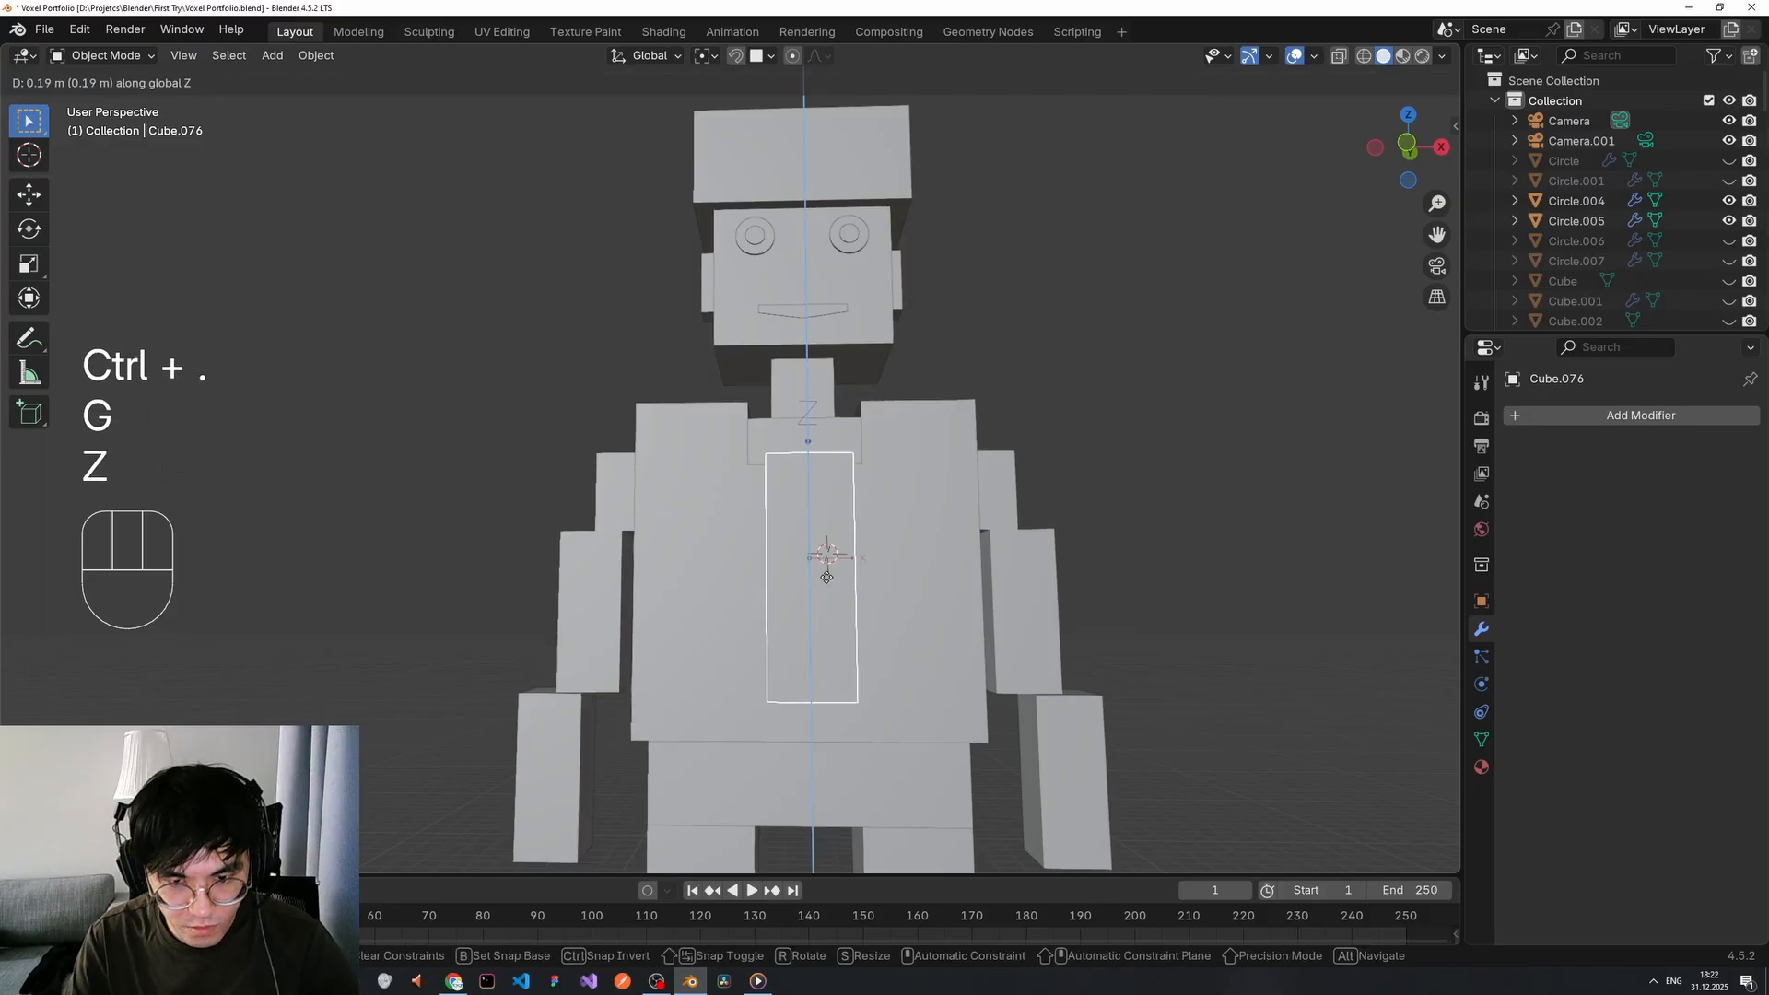
pyautogui.click(926, 517)
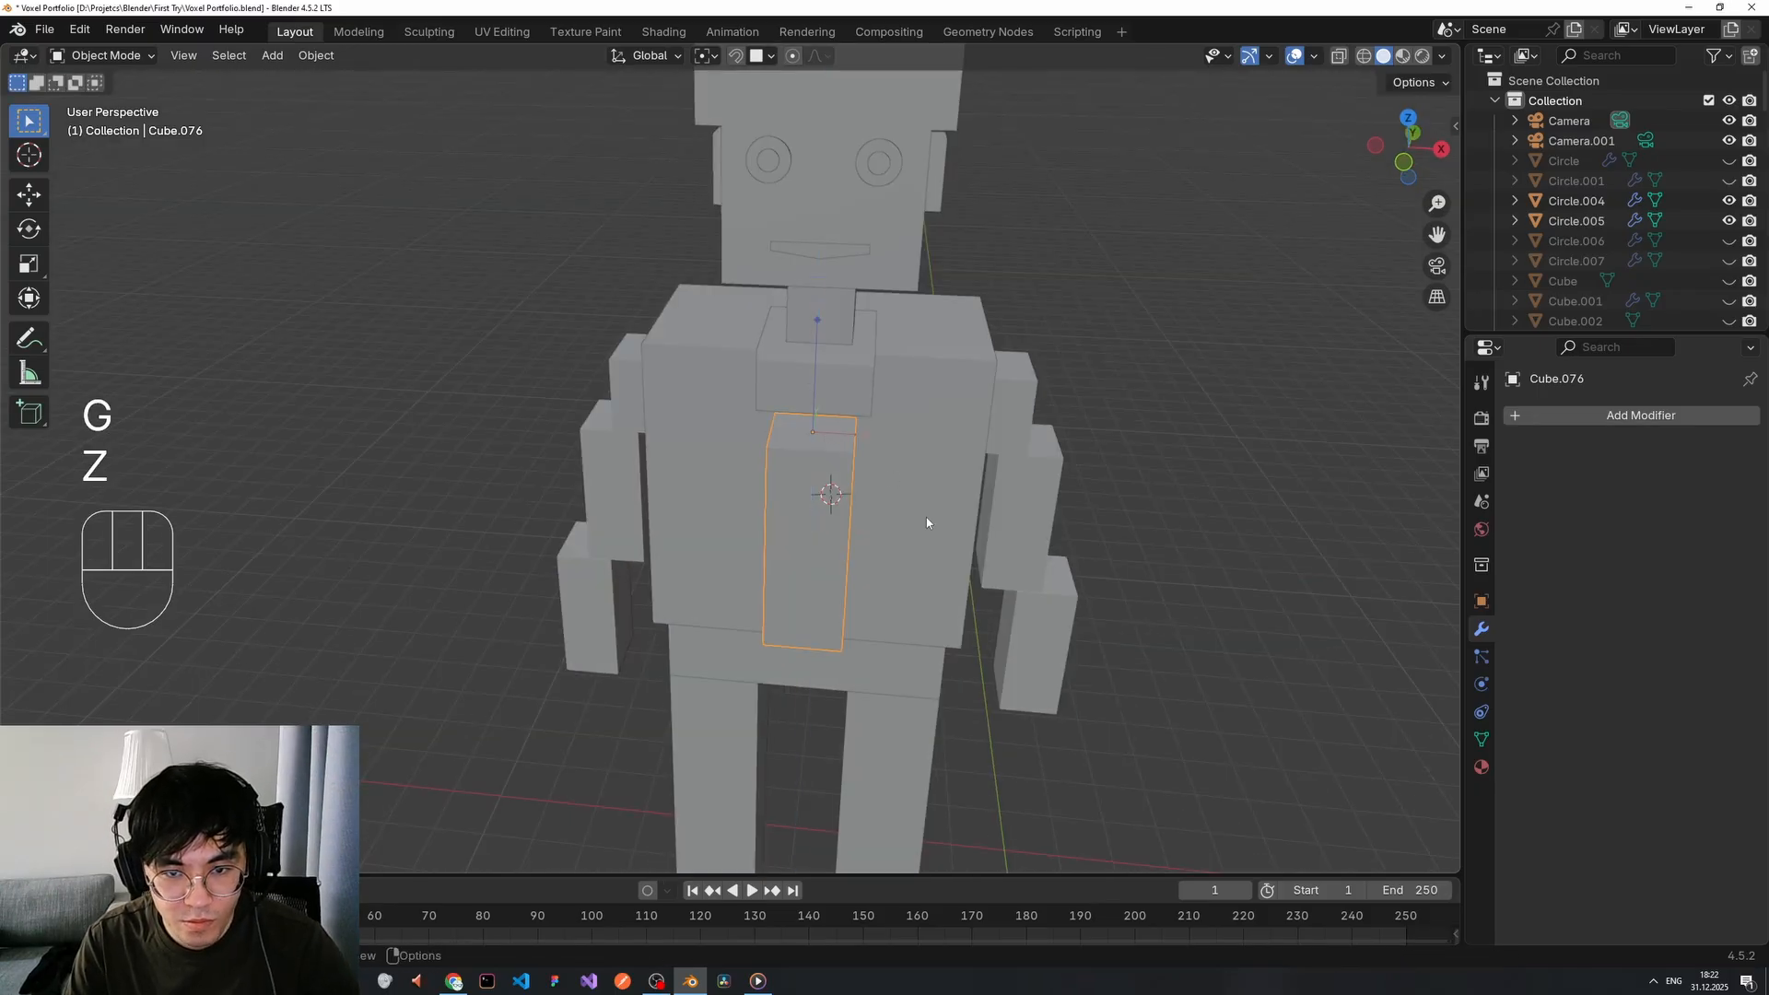
pyautogui.moveTo(926, 517); pyautogui.dragTo(893, 540, button='middle')
pyautogui.press('s')
pyautogui.press('z')
pyautogui.click(917, 565)
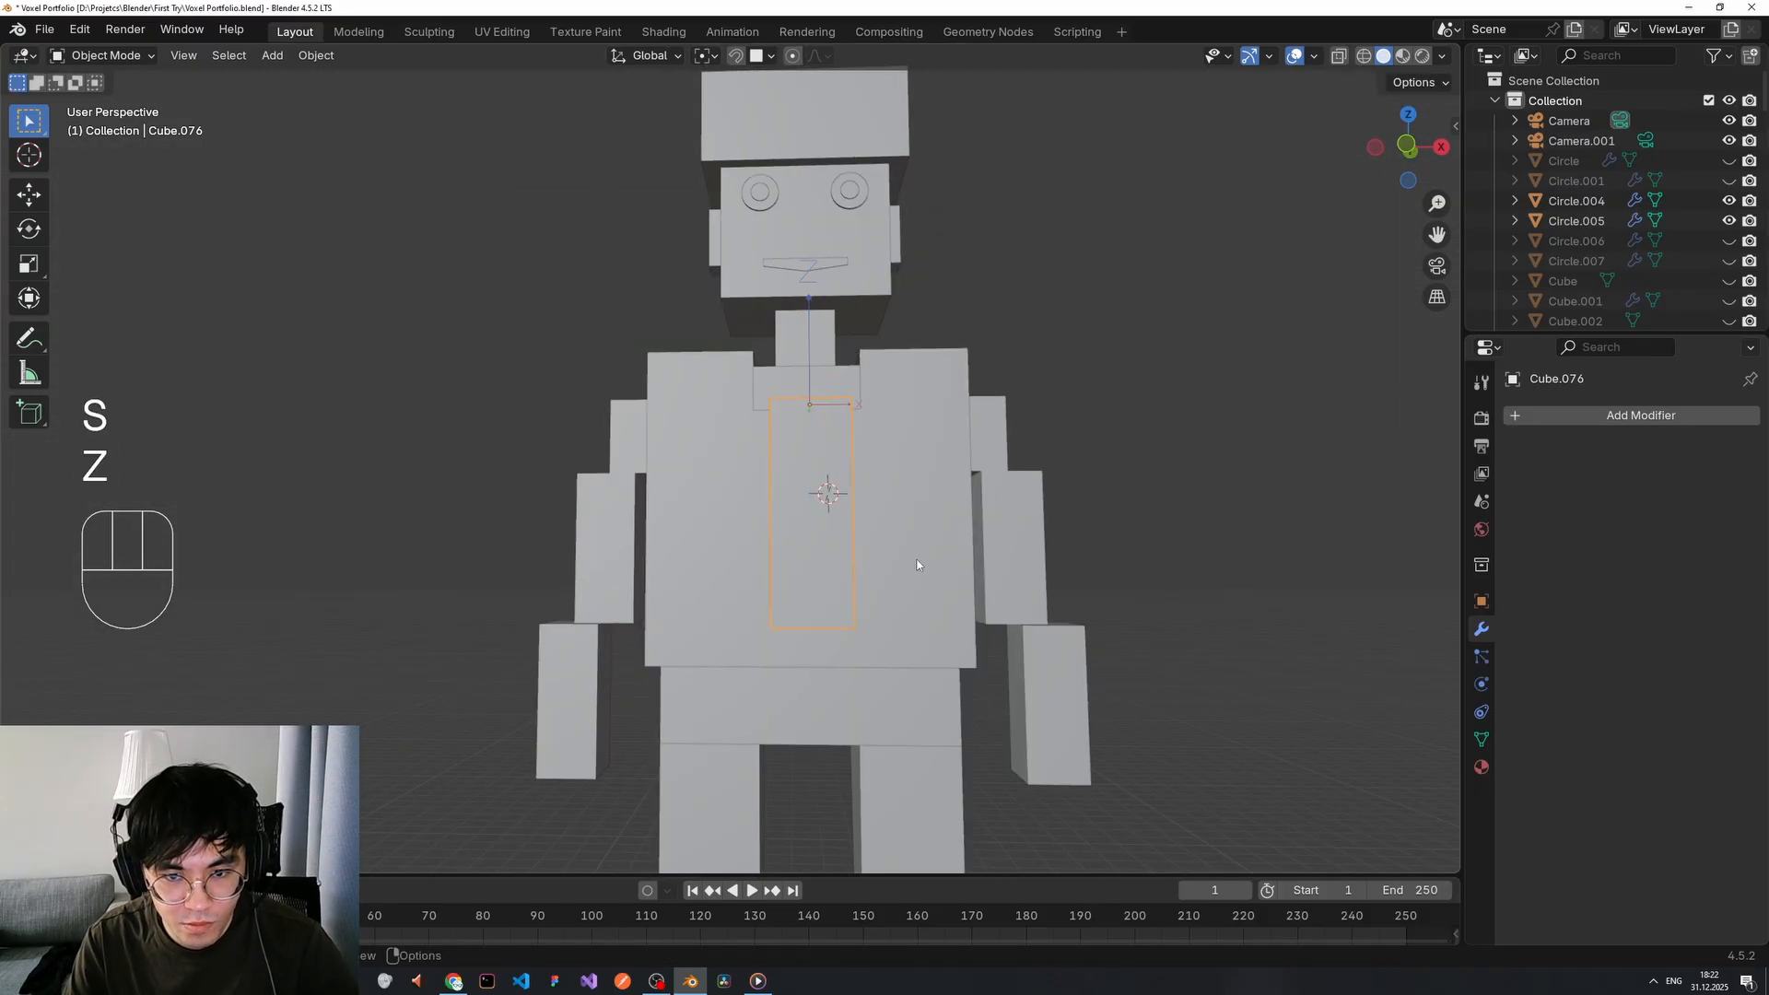
pyautogui.moveTo(891, 299); pyautogui.dragTo(698, 459, button='middle')
pyautogui.moveTo(829, 489); pyautogui.dragTo(917, 550, button='middle')
pyautogui.press('s')
pyautogui.press('z')
pyautogui.rightClick(930, 527)
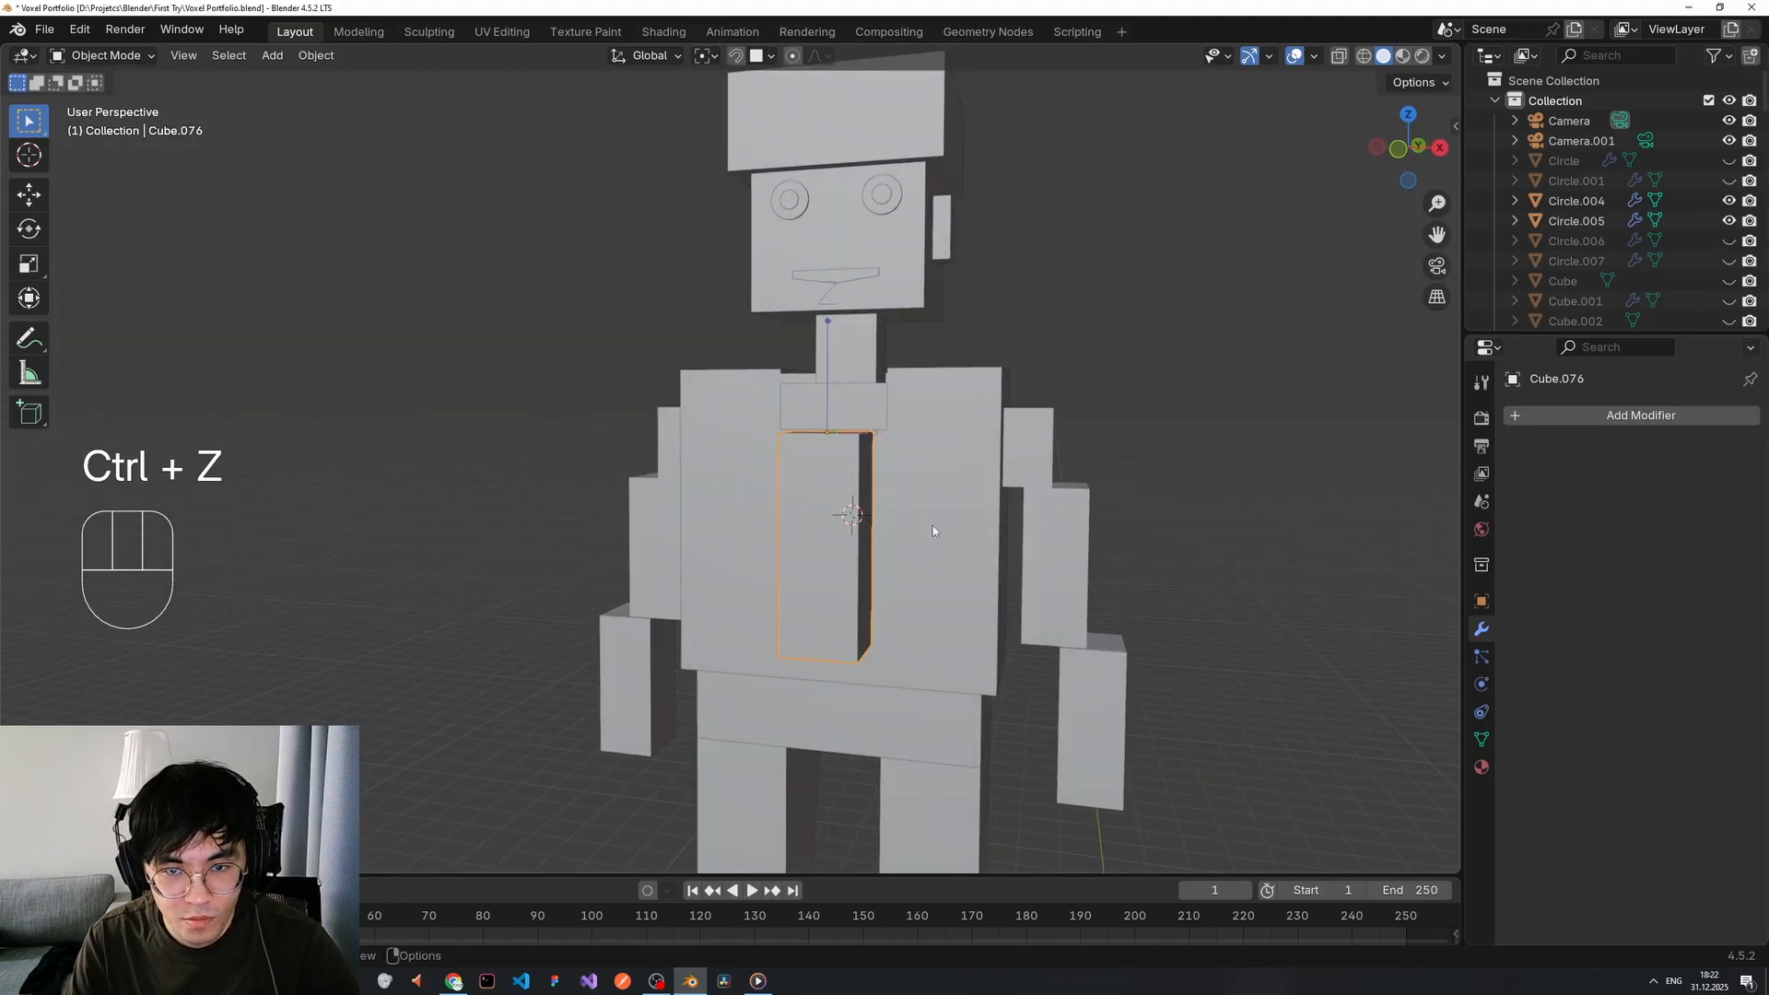
# Move the strip up and down along Z to centre it on the chest.
pyautogui.moveTo(936, 533); pyautogui.dragTo(827, 540, button='middle')
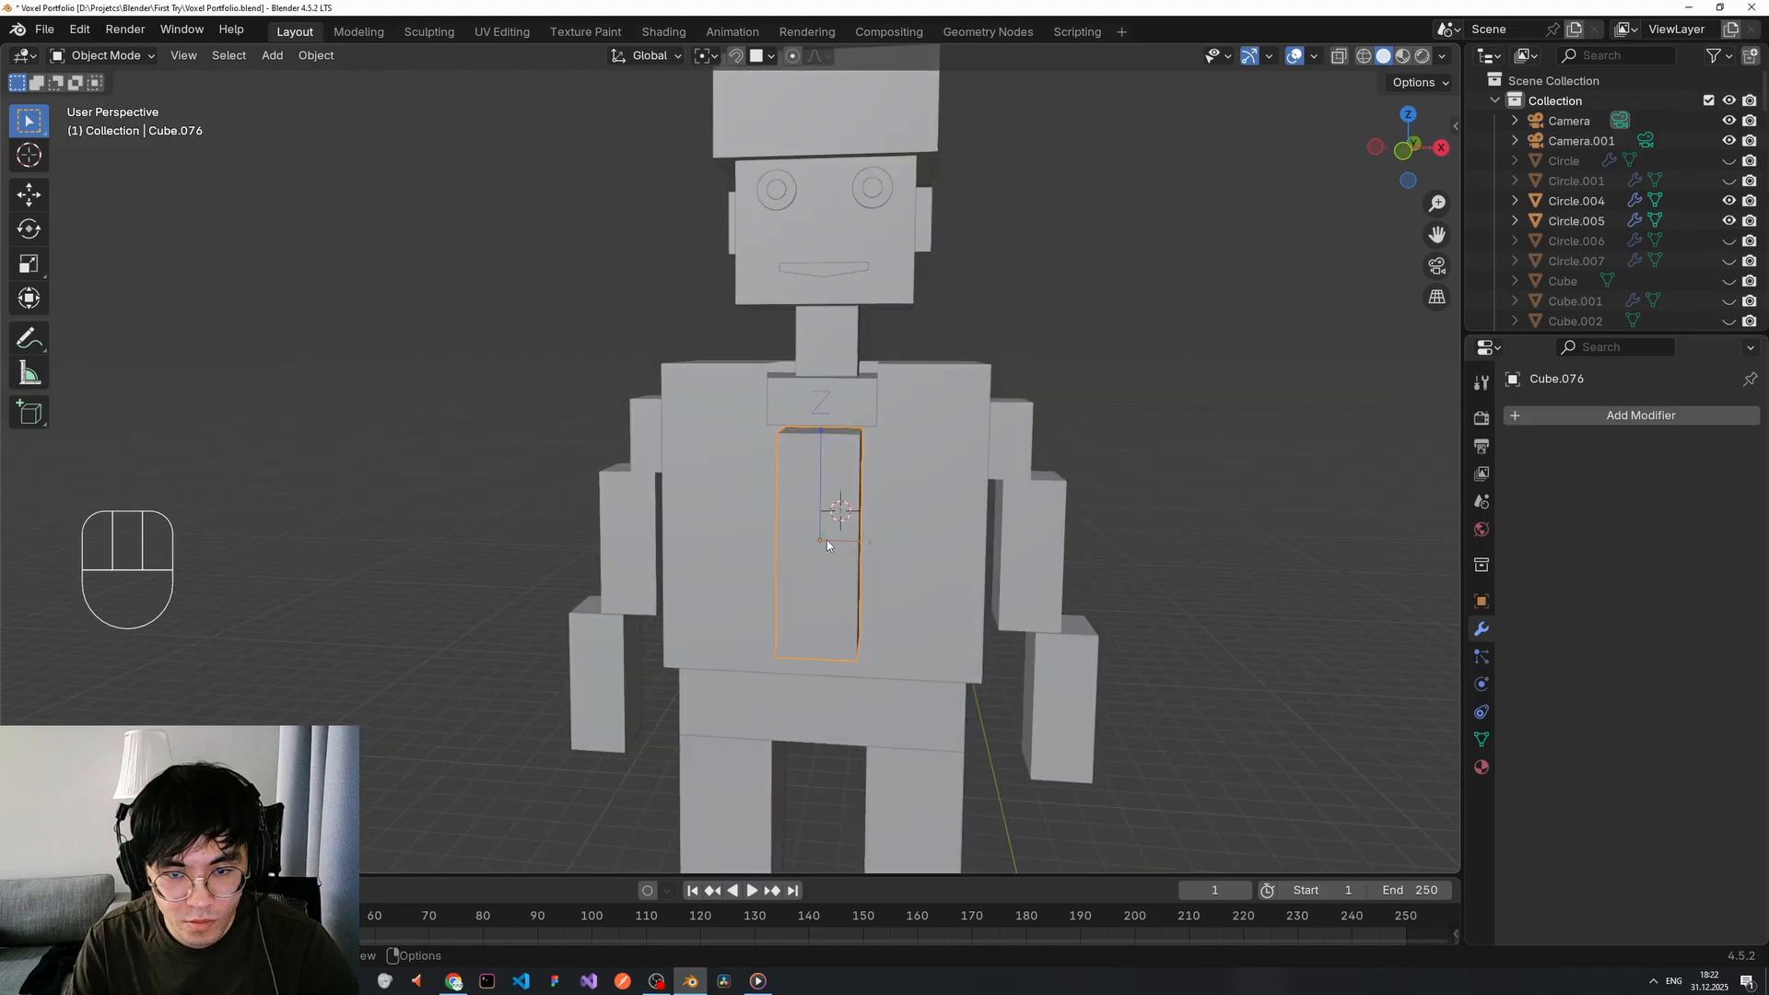
pyautogui.press('g')
pyautogui.press('z')
pyautogui.click(827, 436)
pyautogui.moveTo(828, 437); pyautogui.dragTo(927, 416, button='middle')
pyautogui.press('g')
pyautogui.press('z')
pyautogui.click(885, 485)
# Toggle origin-only transforms and stretch the strip longer along Z.
pyautogui.hotkey('ctrl', '.')
pyautogui.press('s')
pyautogui.press('z')
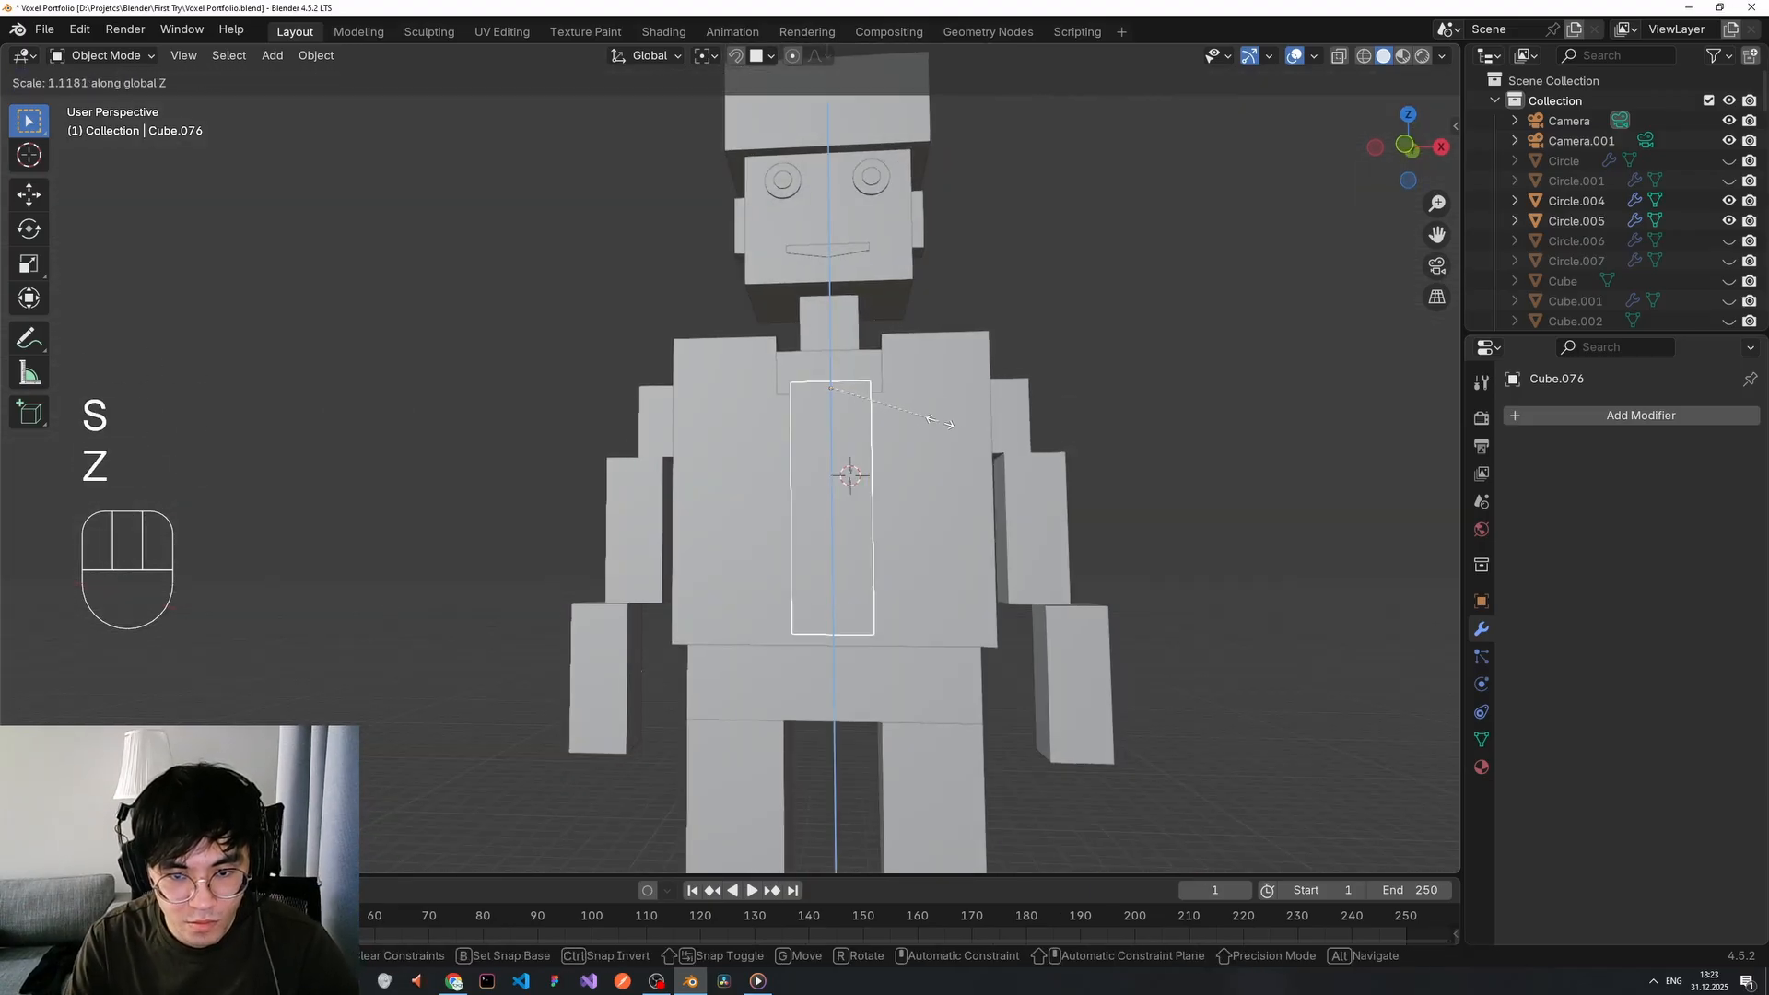
pyautogui.click(919, 461)
pyautogui.moveTo(870, 631); pyautogui.dragTo(1119, 612, button='middle')
pyautogui.press('g')
pyautogui.press('s')
pyautogui.press('z')
pyautogui.press('s')
pyautogui.press('z')
pyautogui.click(935, 570)
# Make the strip thinner in depth (Y) and width (X).
pyautogui.press('s')
pyautogui.press('x')
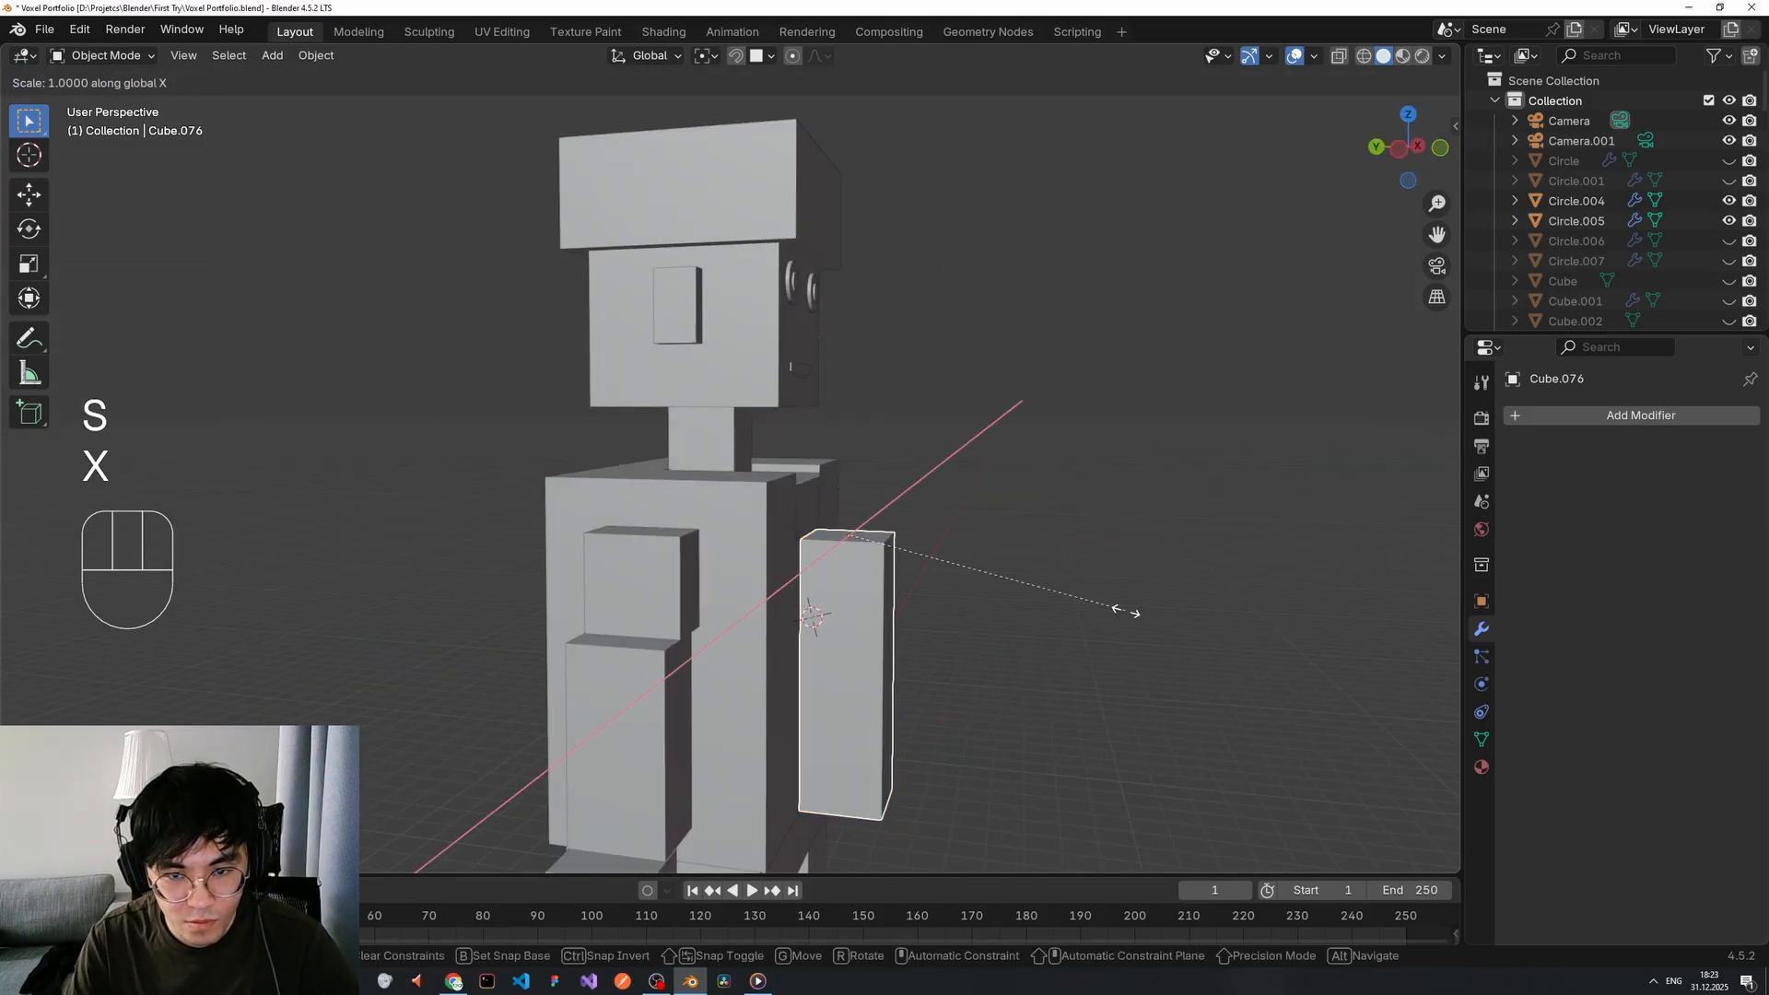
pyautogui.press('y')
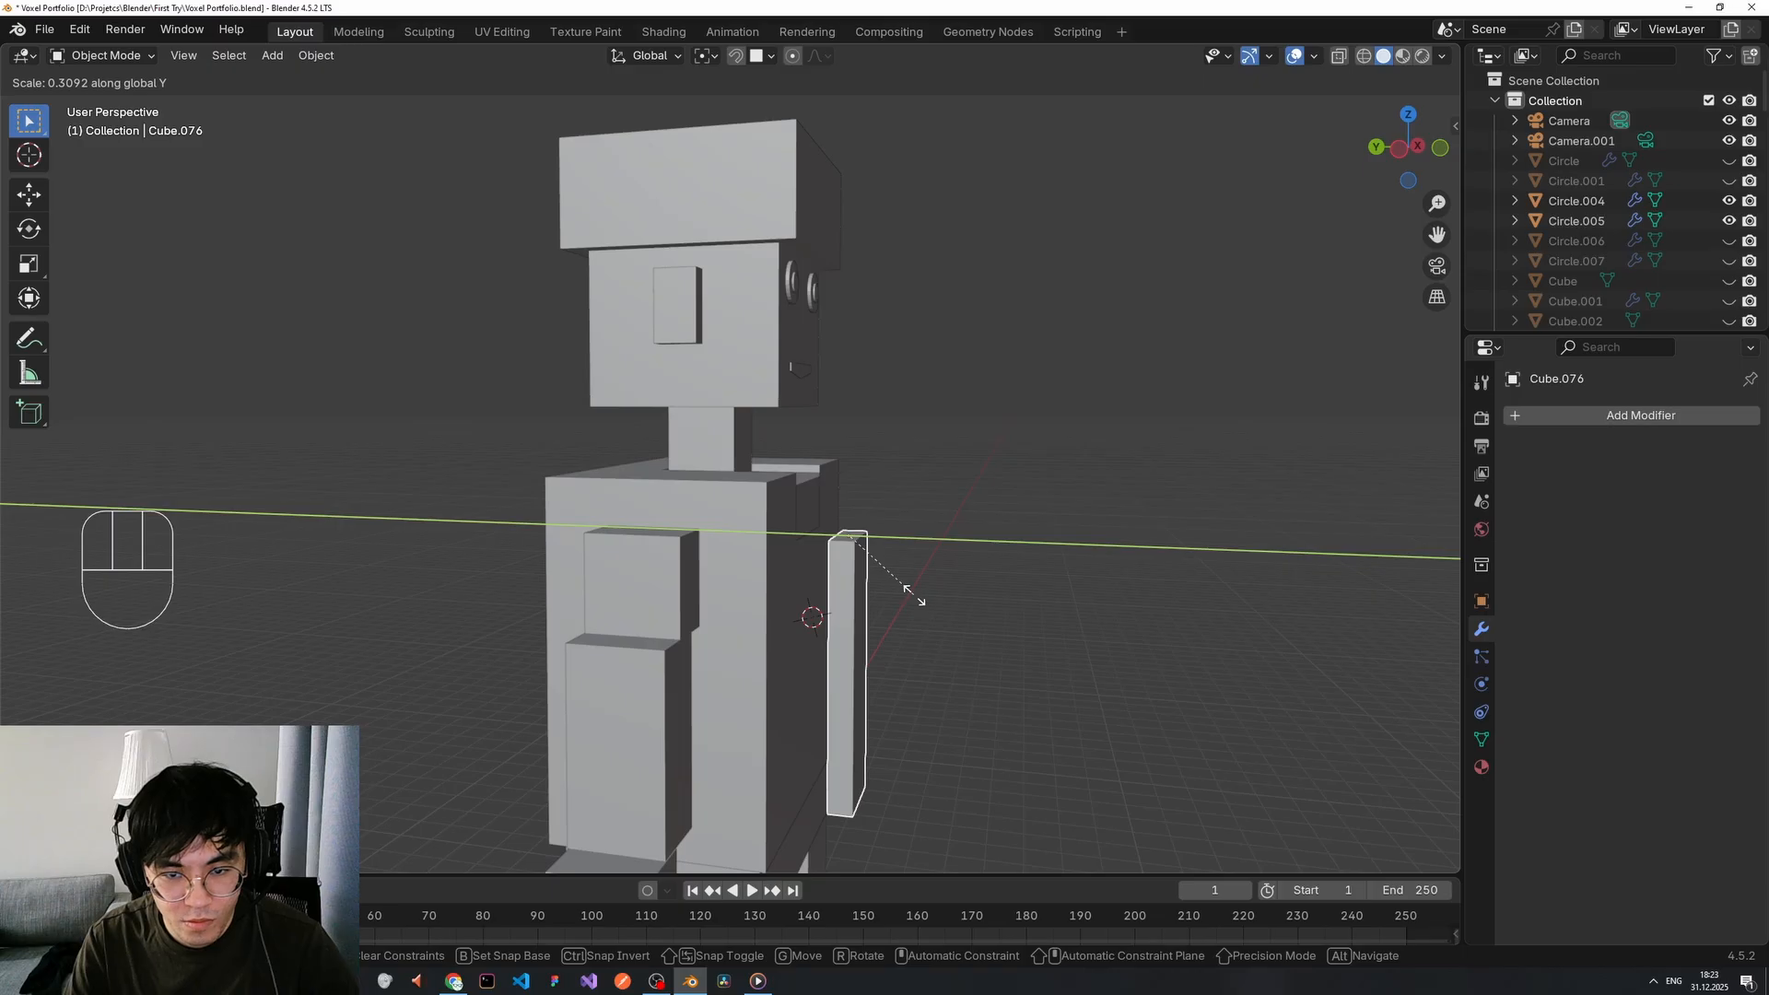
pyautogui.click(913, 597)
pyautogui.moveTo(914, 597); pyautogui.dragTo(770, 592, button='middle')
pyautogui.press('s')
pyautogui.press('x')
pyautogui.click(890, 577)
# Flatten the strip's depth further and move it flush against the chest surface.
pyautogui.moveTo(890, 577); pyautogui.dragTo(1232, 620, button='middle')
pyautogui.press('x')
pyautogui.press('s')
pyautogui.press('x')
pyautogui.press('y')
pyautogui.click(1013, 599)
pyautogui.press('g')
pyautogui.press('x')
pyautogui.press('y')
pyautogui.click(900, 576)
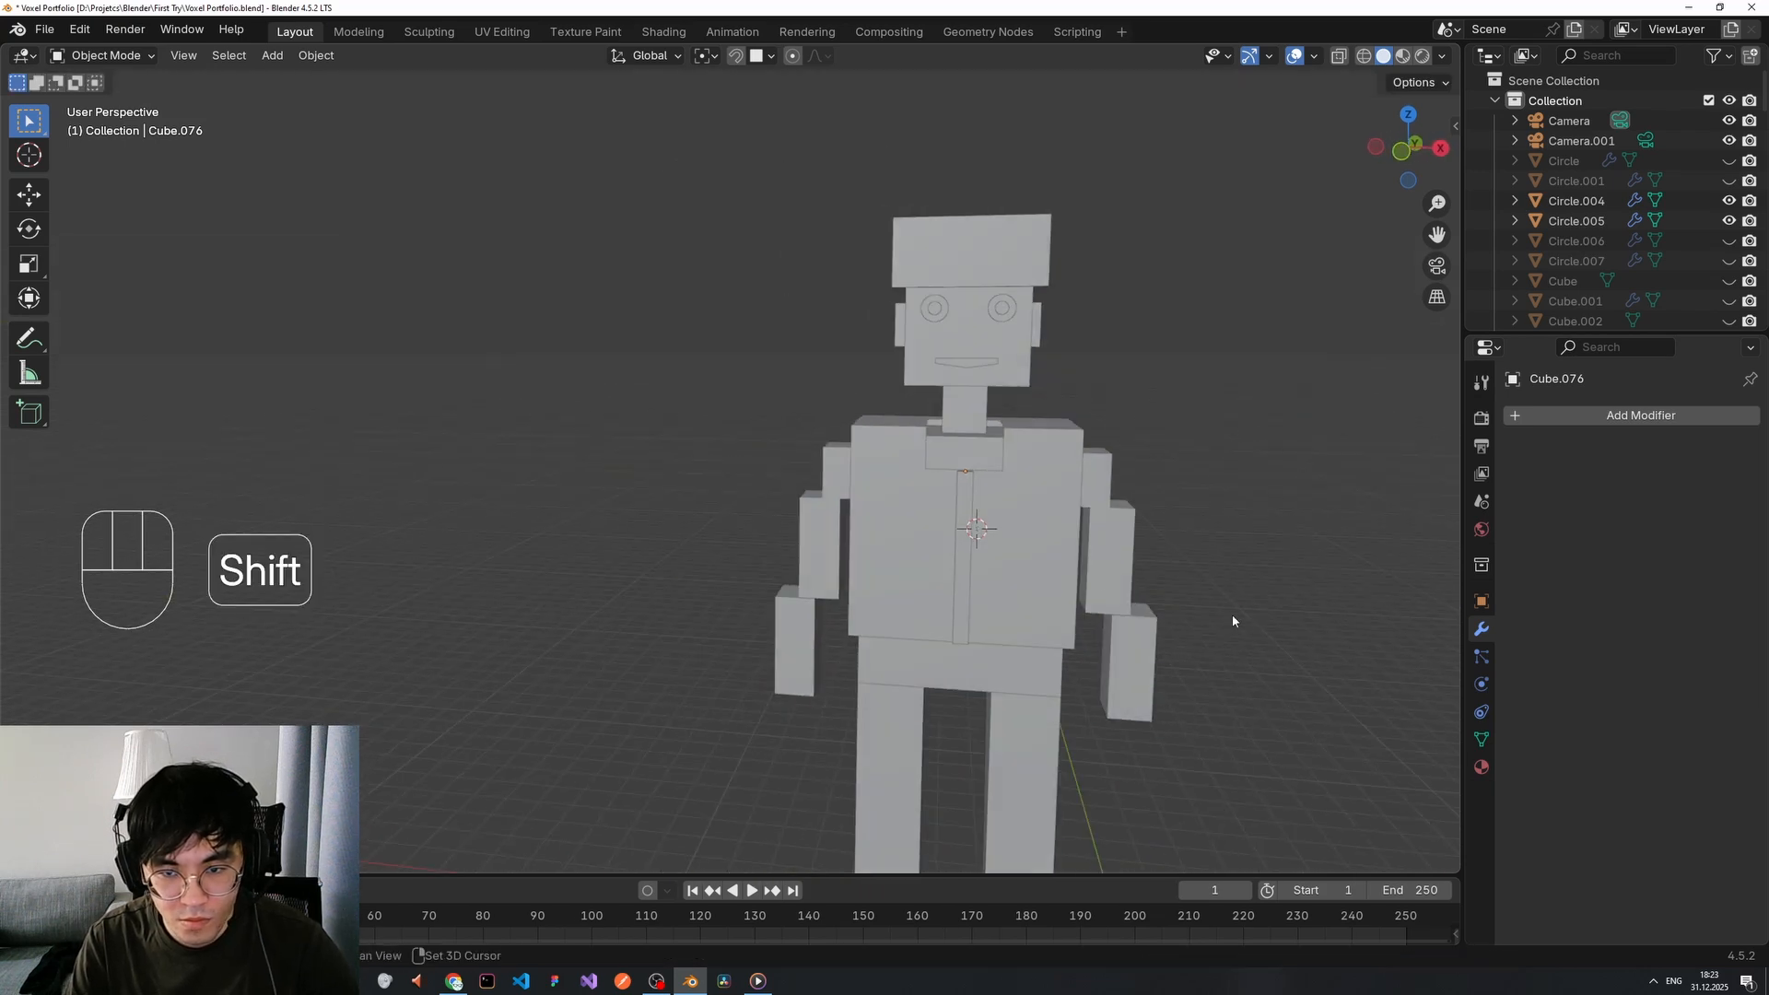
# Place the 3D cursor below the collar and add a flat plane there.
pyautogui.keyDown('shift'); pyautogui.rightClick(1231, 620); pyautogui.keyUp('shift')
pyautogui.press('Tab')
pyautogui.moveTo(1232, 516); pyautogui.dragTo(1024, 517, button='middle')
pyautogui.press('Tab')
pyautogui.scroll(6, 888, 513)
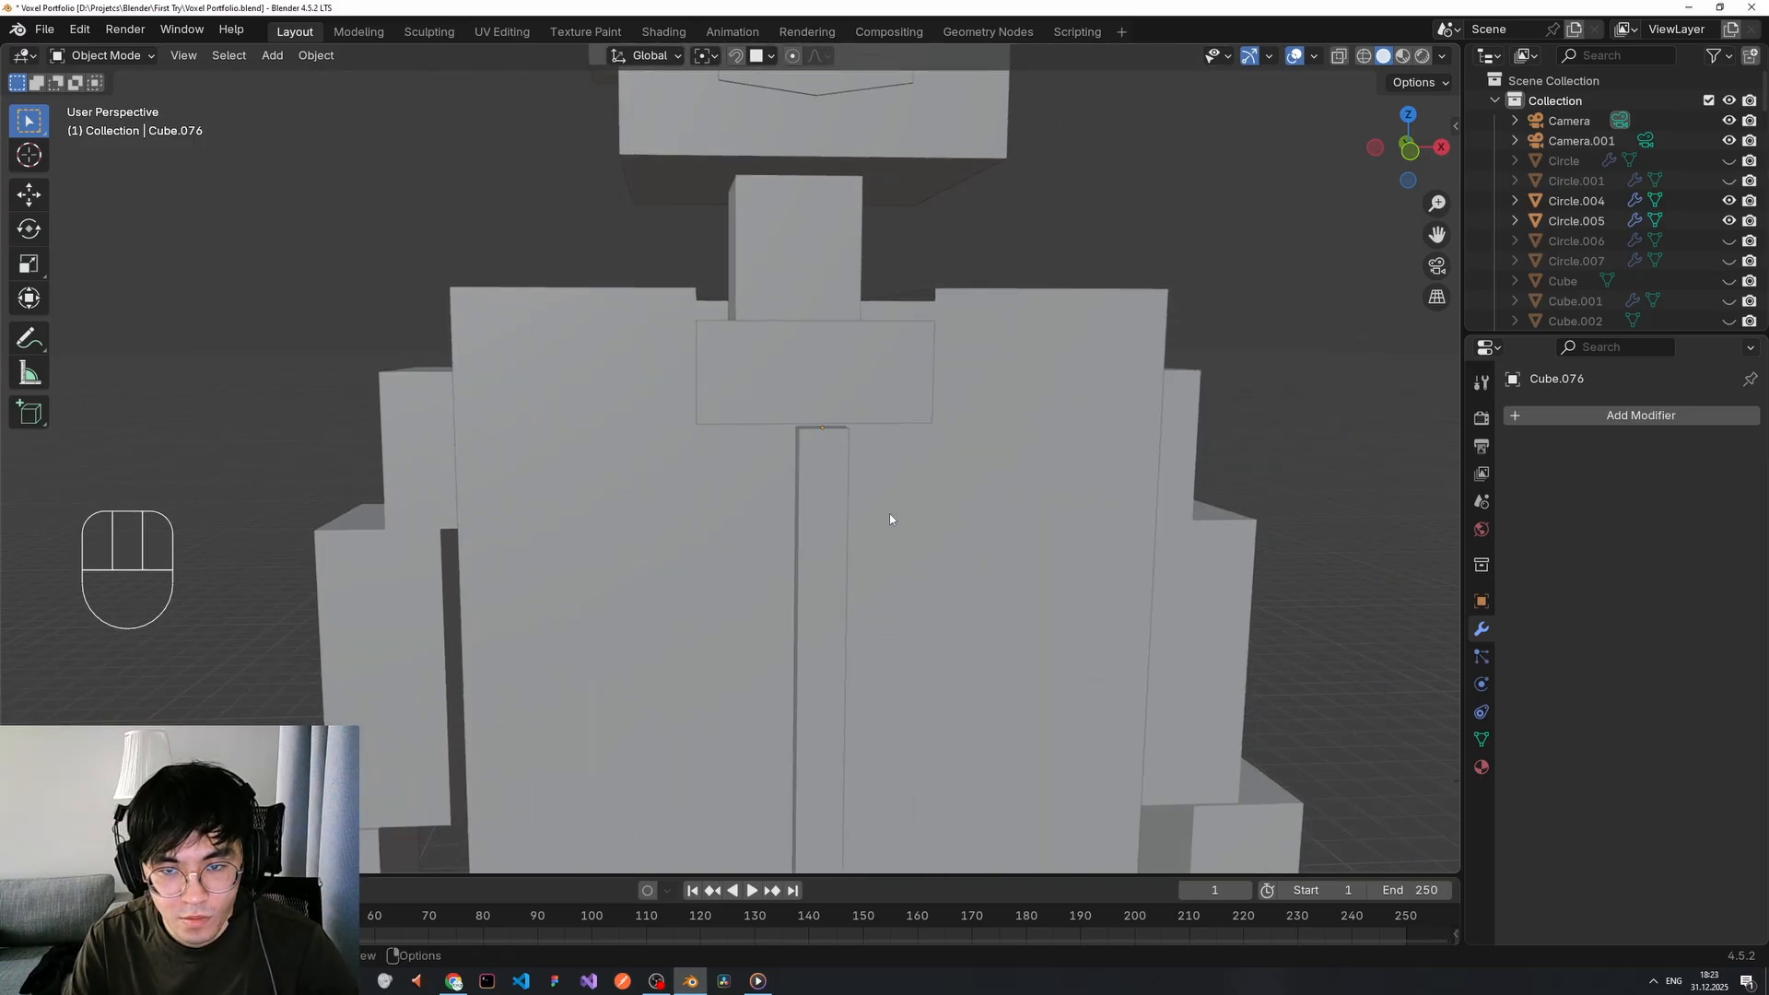
pyautogui.hotkey('shift', 'a')
pyautogui.moveTo(821, 455)
pyautogui.click(893, 454)
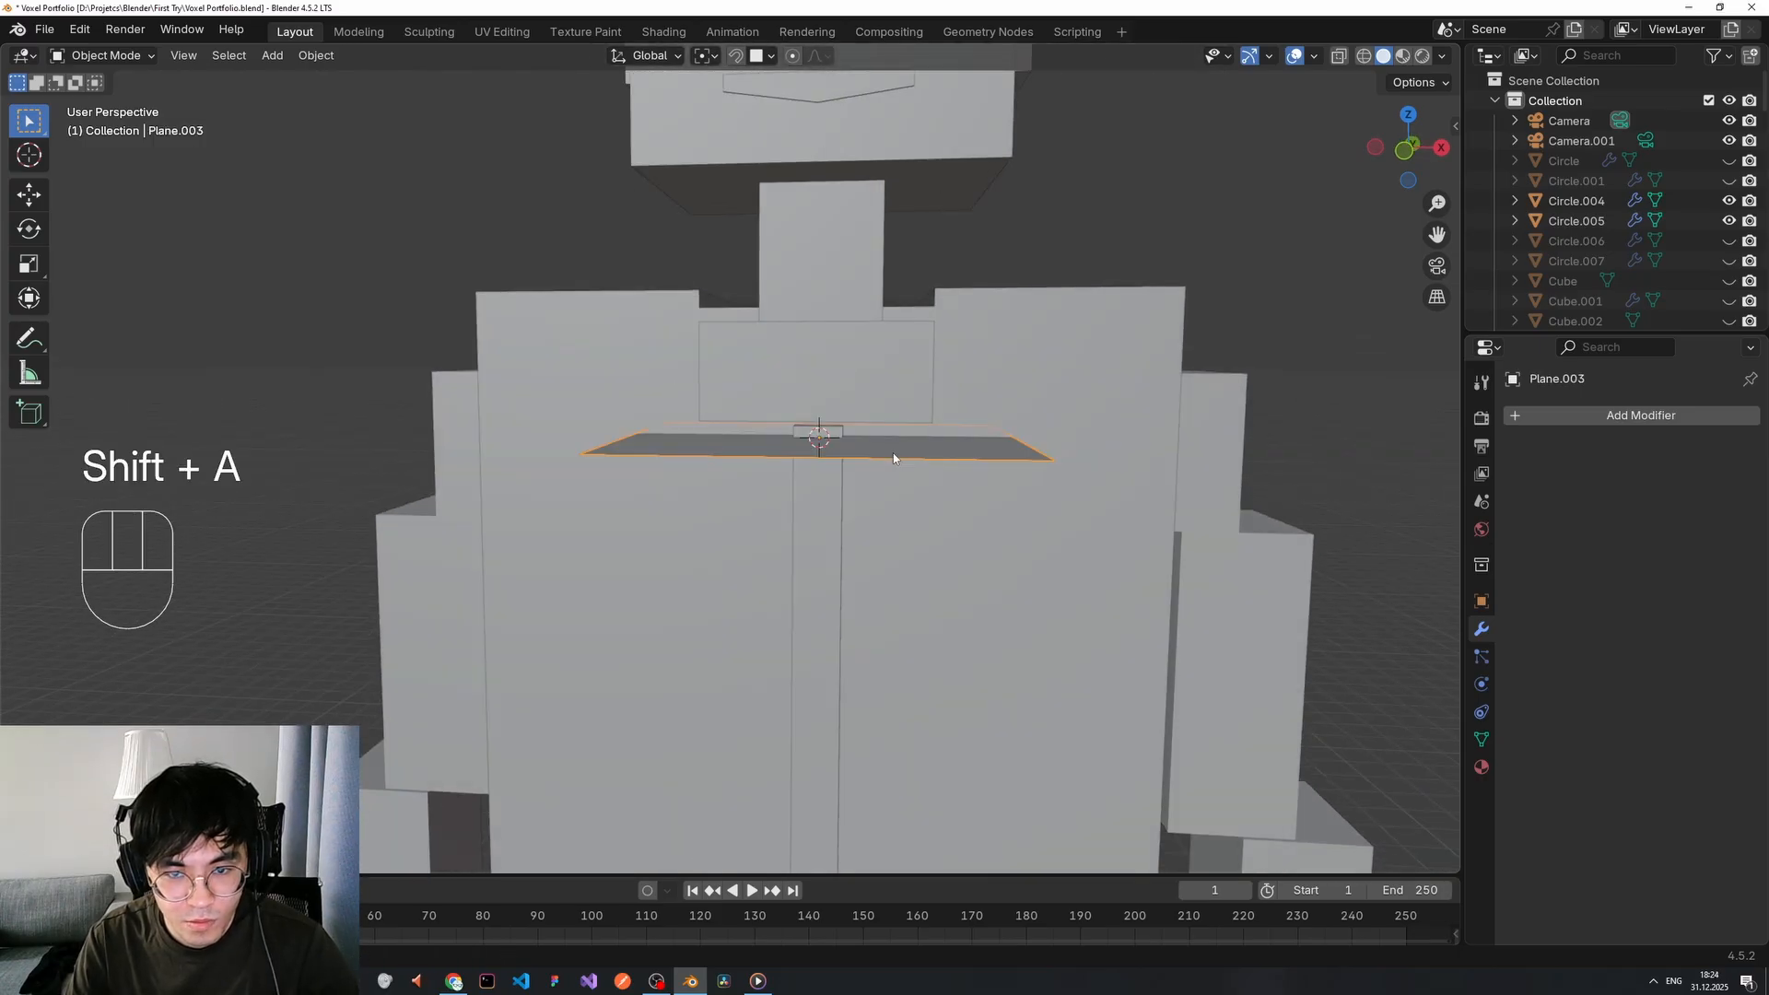
pyautogui.press('r')
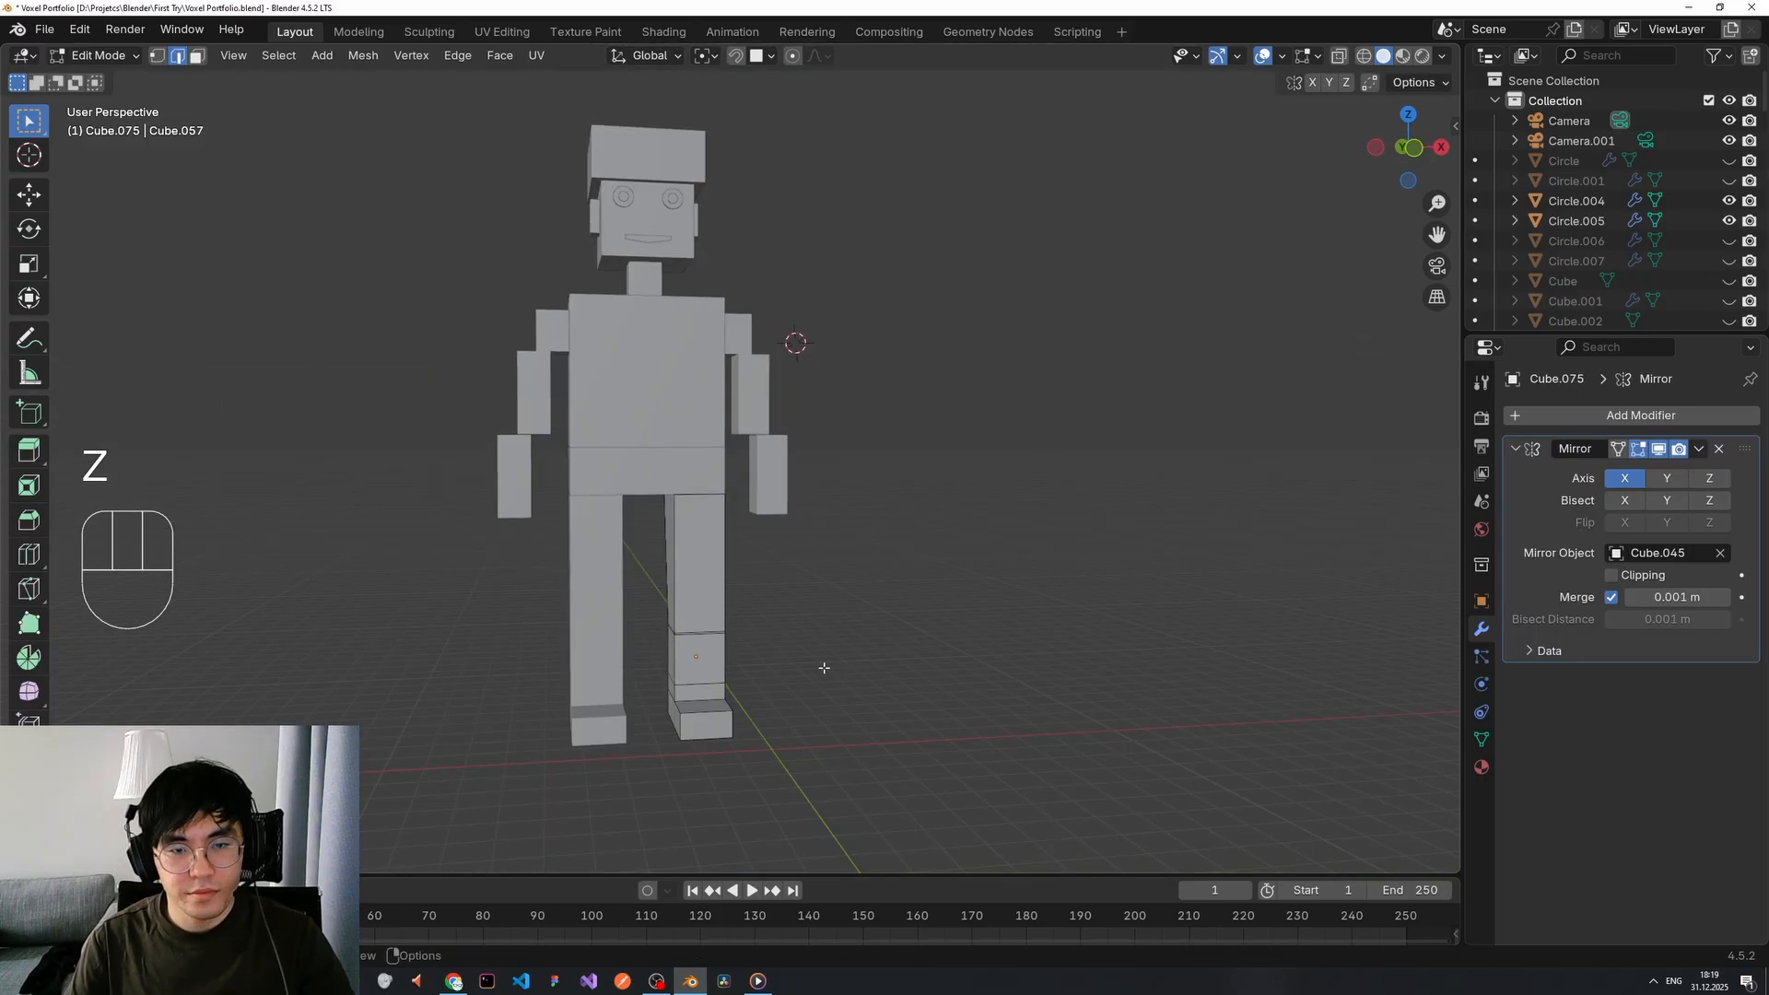
# Preview the robot in wireframe, go back to solid shading and orbit to a side view.
pyautogui.scroll(-1, 781, 617)
pyautogui.moveTo(770, 631); pyautogui.dragTo(739, 652, button='middle')
pyautogui.scroll(2, 748, 654)
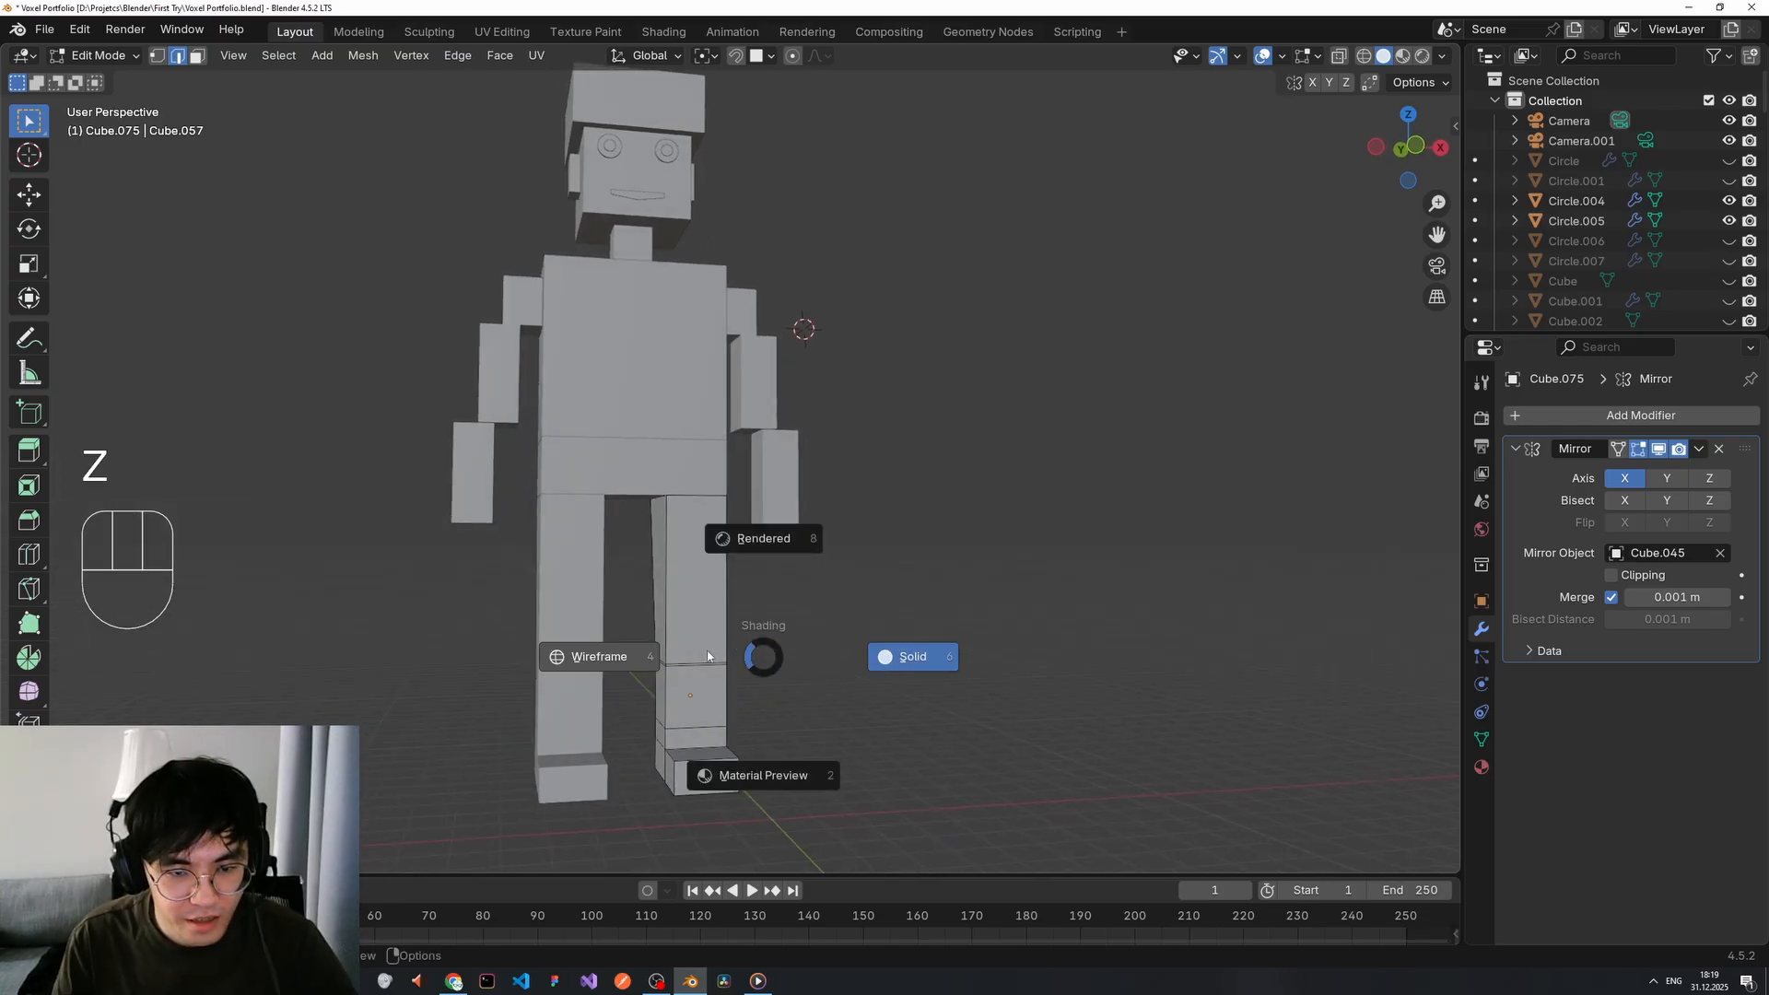
pyautogui.click(703, 648)
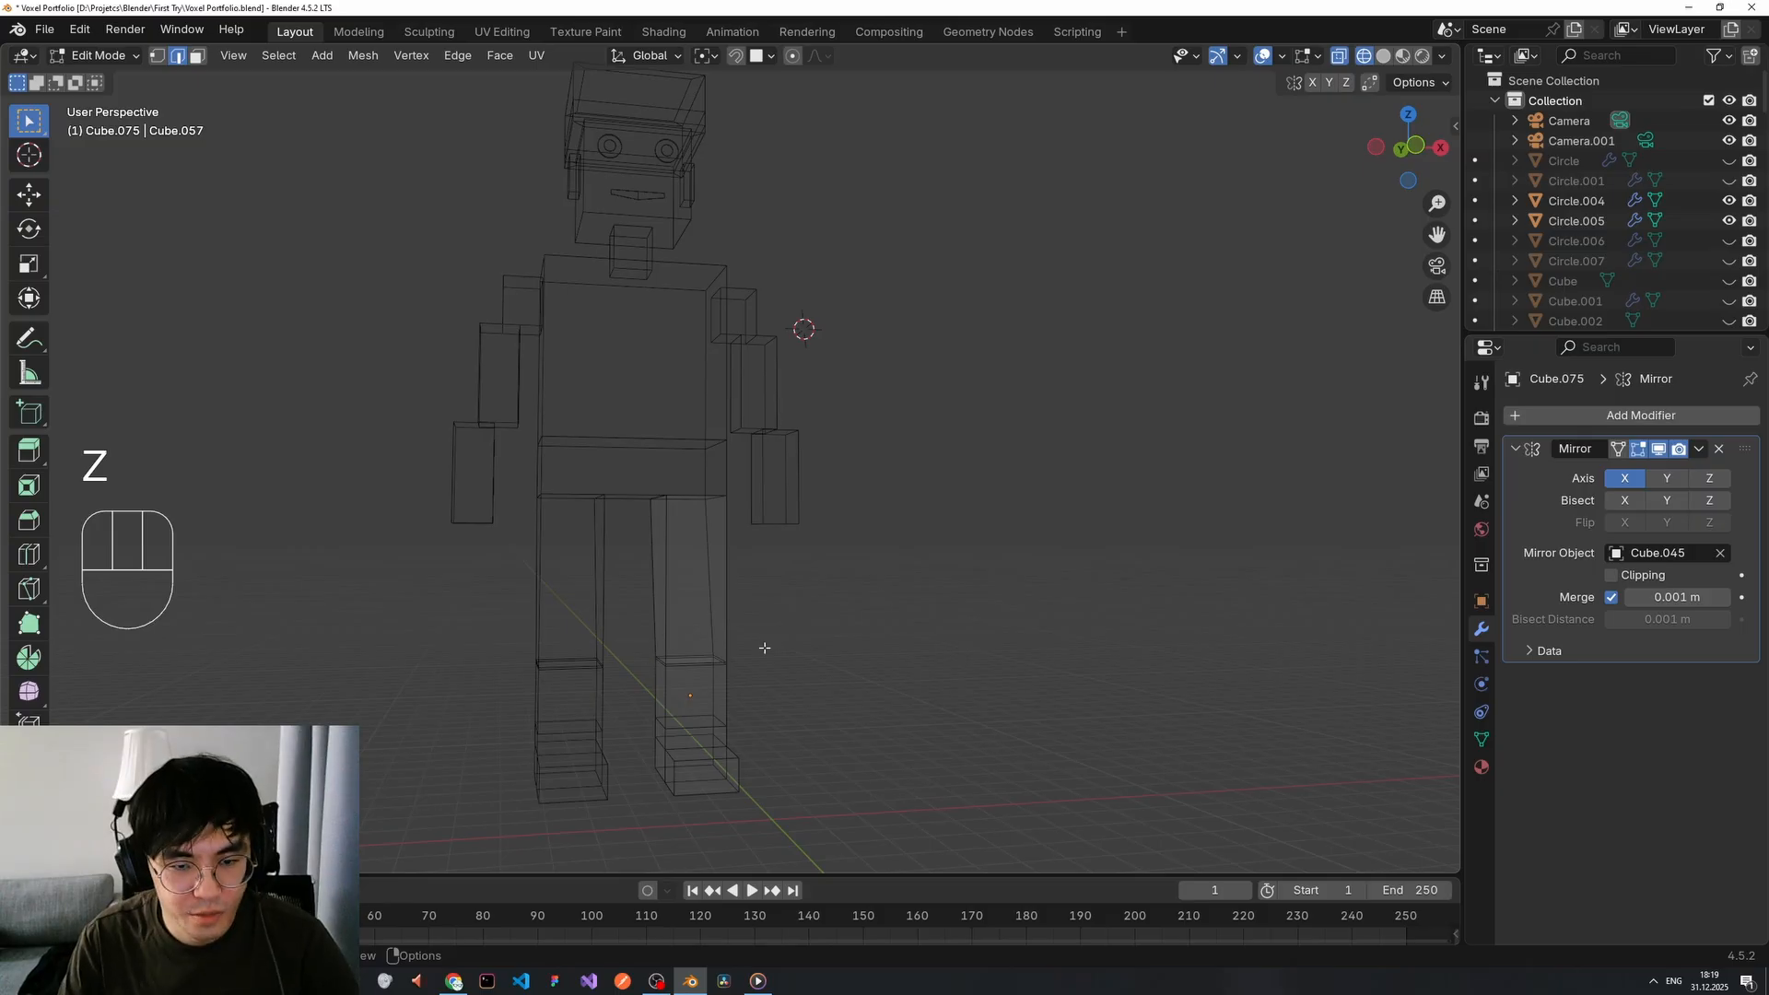
pyautogui.press('z')
pyautogui.click(802, 671)
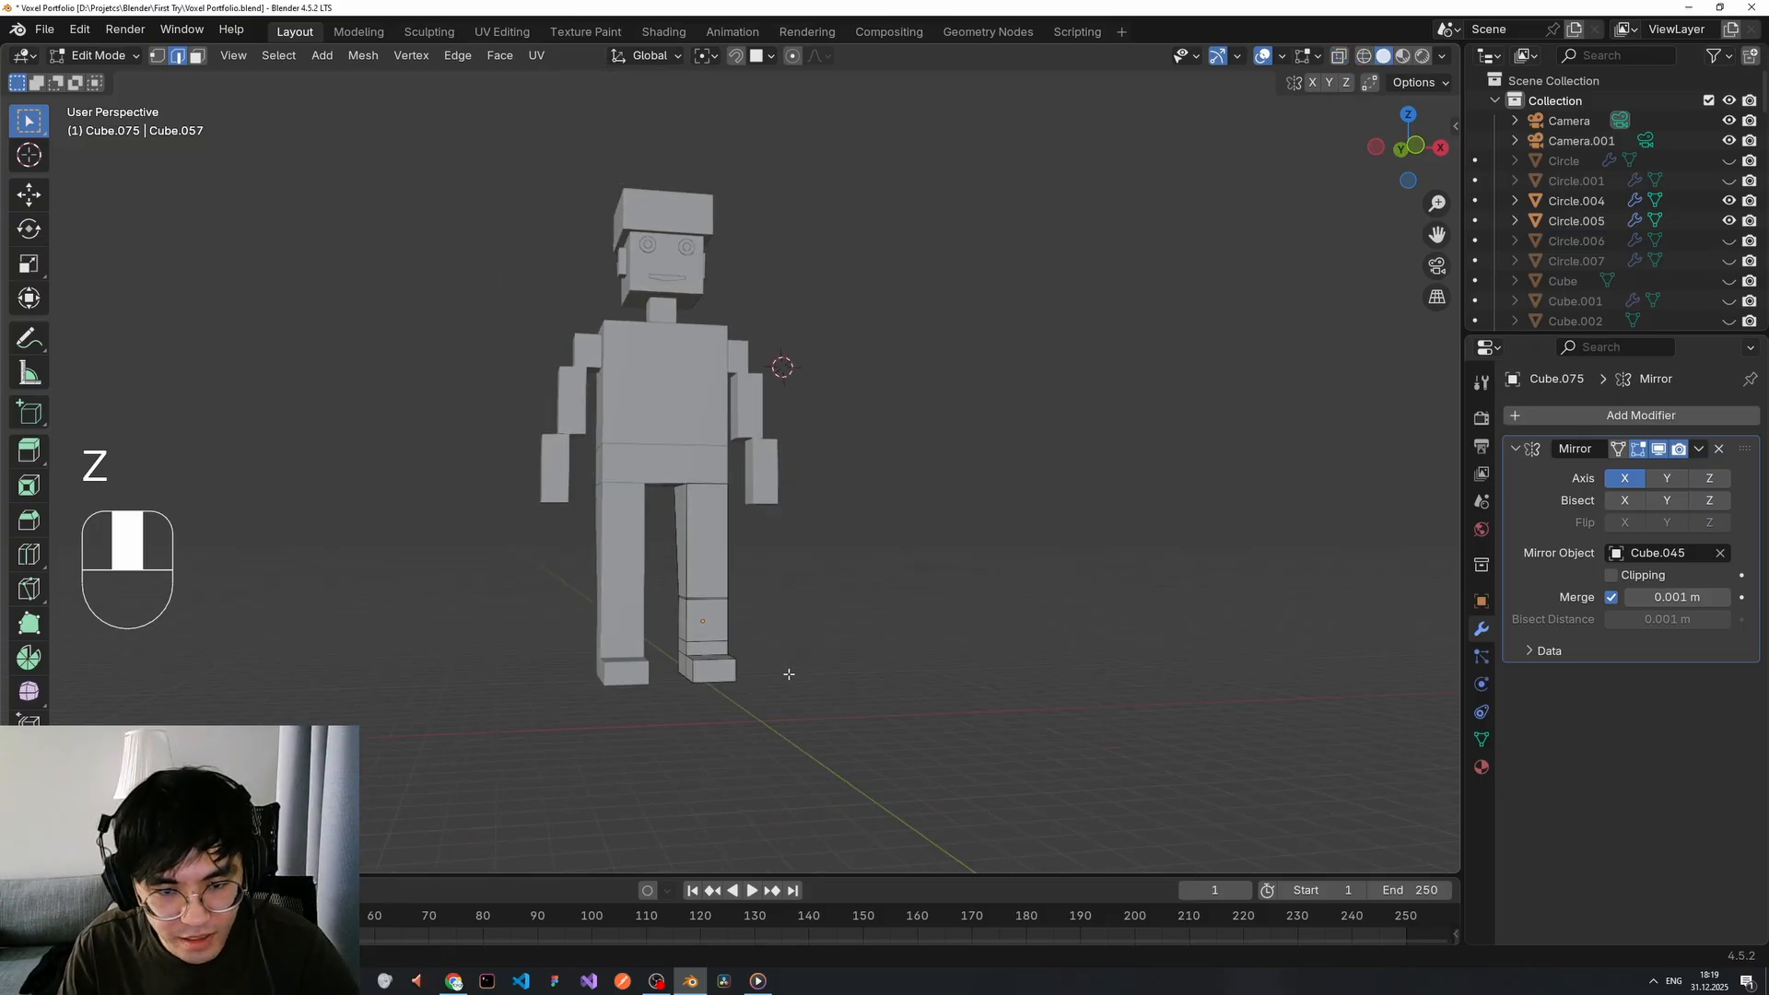
pyautogui.scroll(2, 765, 660)
pyautogui.scroll(-2, 744, 670)
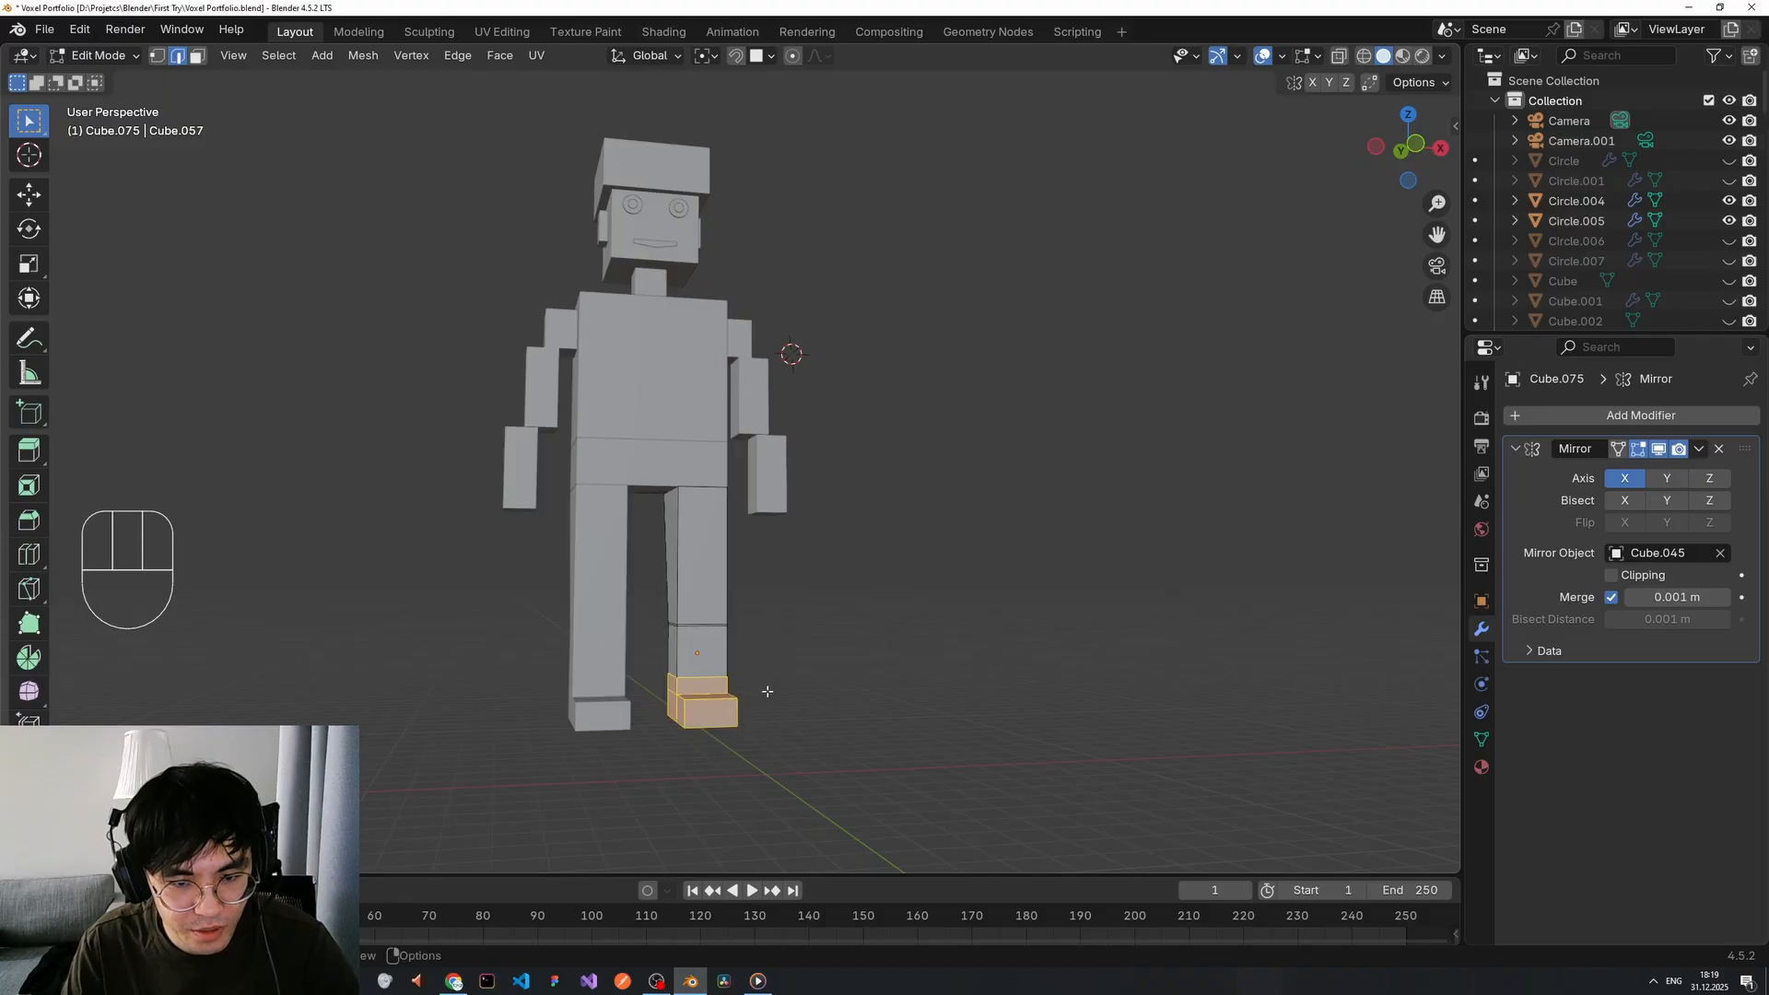
pyautogui.moveTo(762, 672); pyautogui.dragTo(685, 688, button='middle')
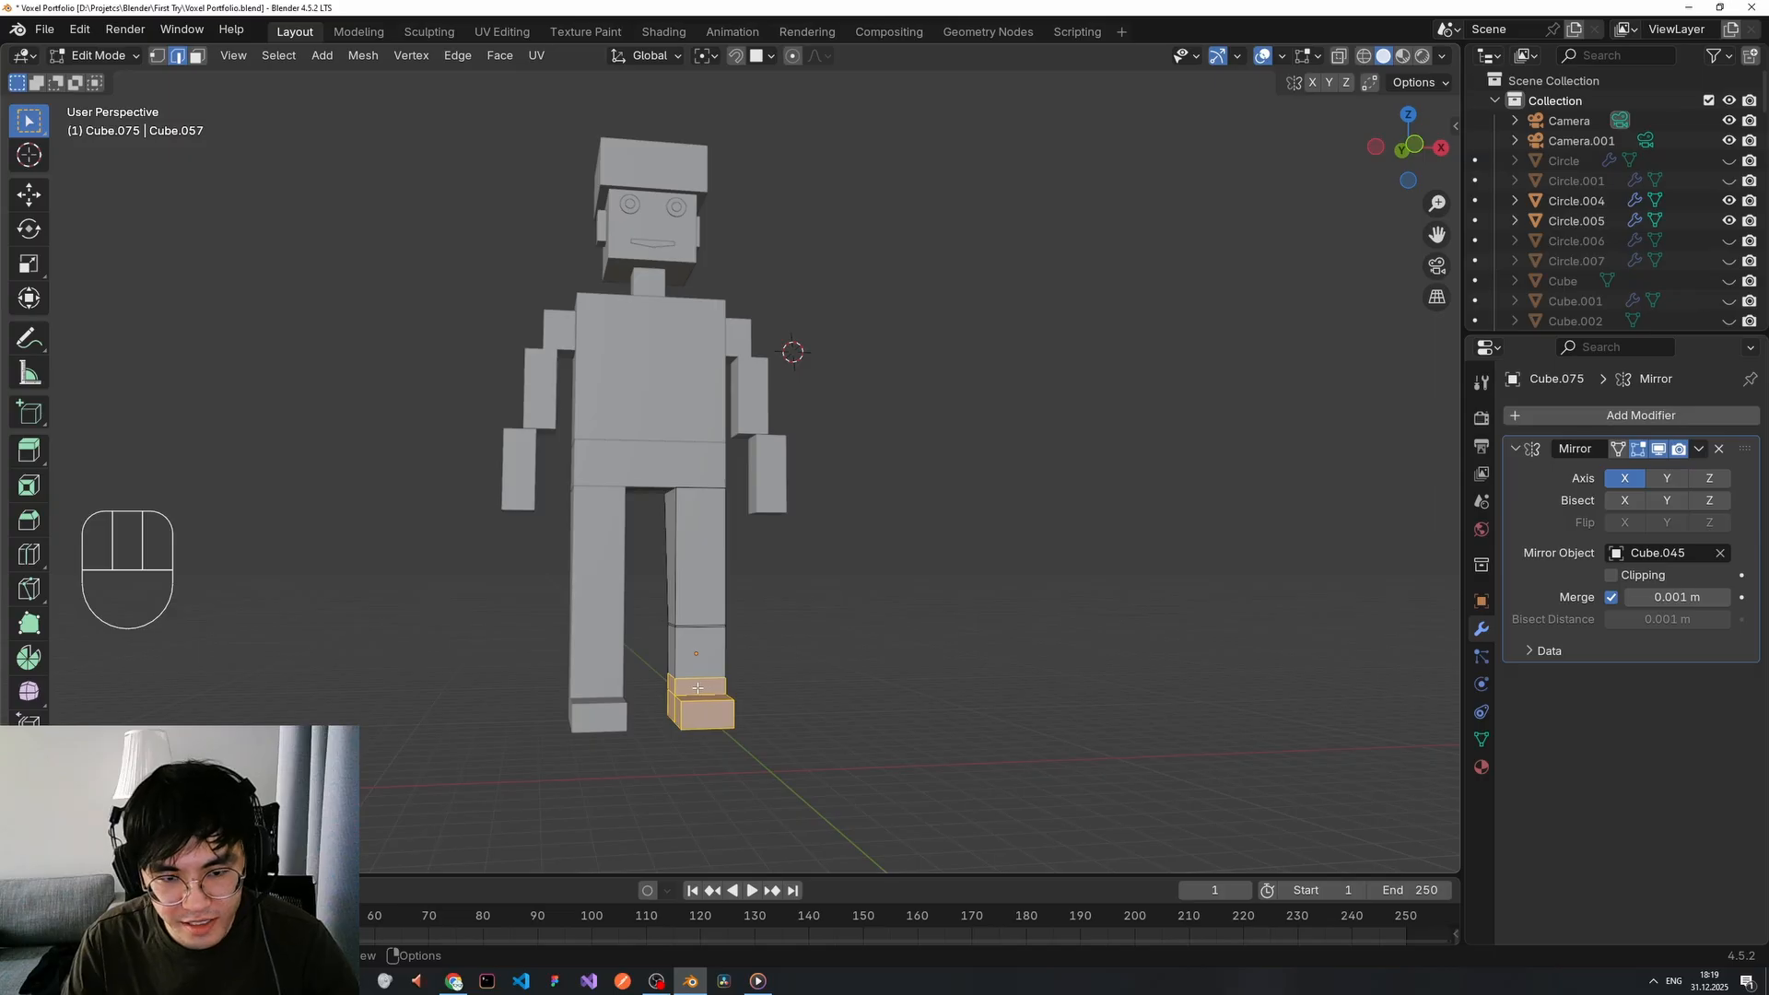
pyautogui.moveTo(682, 683); pyautogui.dragTo(436, 686, button='middle')
# Switch to wireframe display and box-select the right foot's geometry.
pyautogui.press('z')
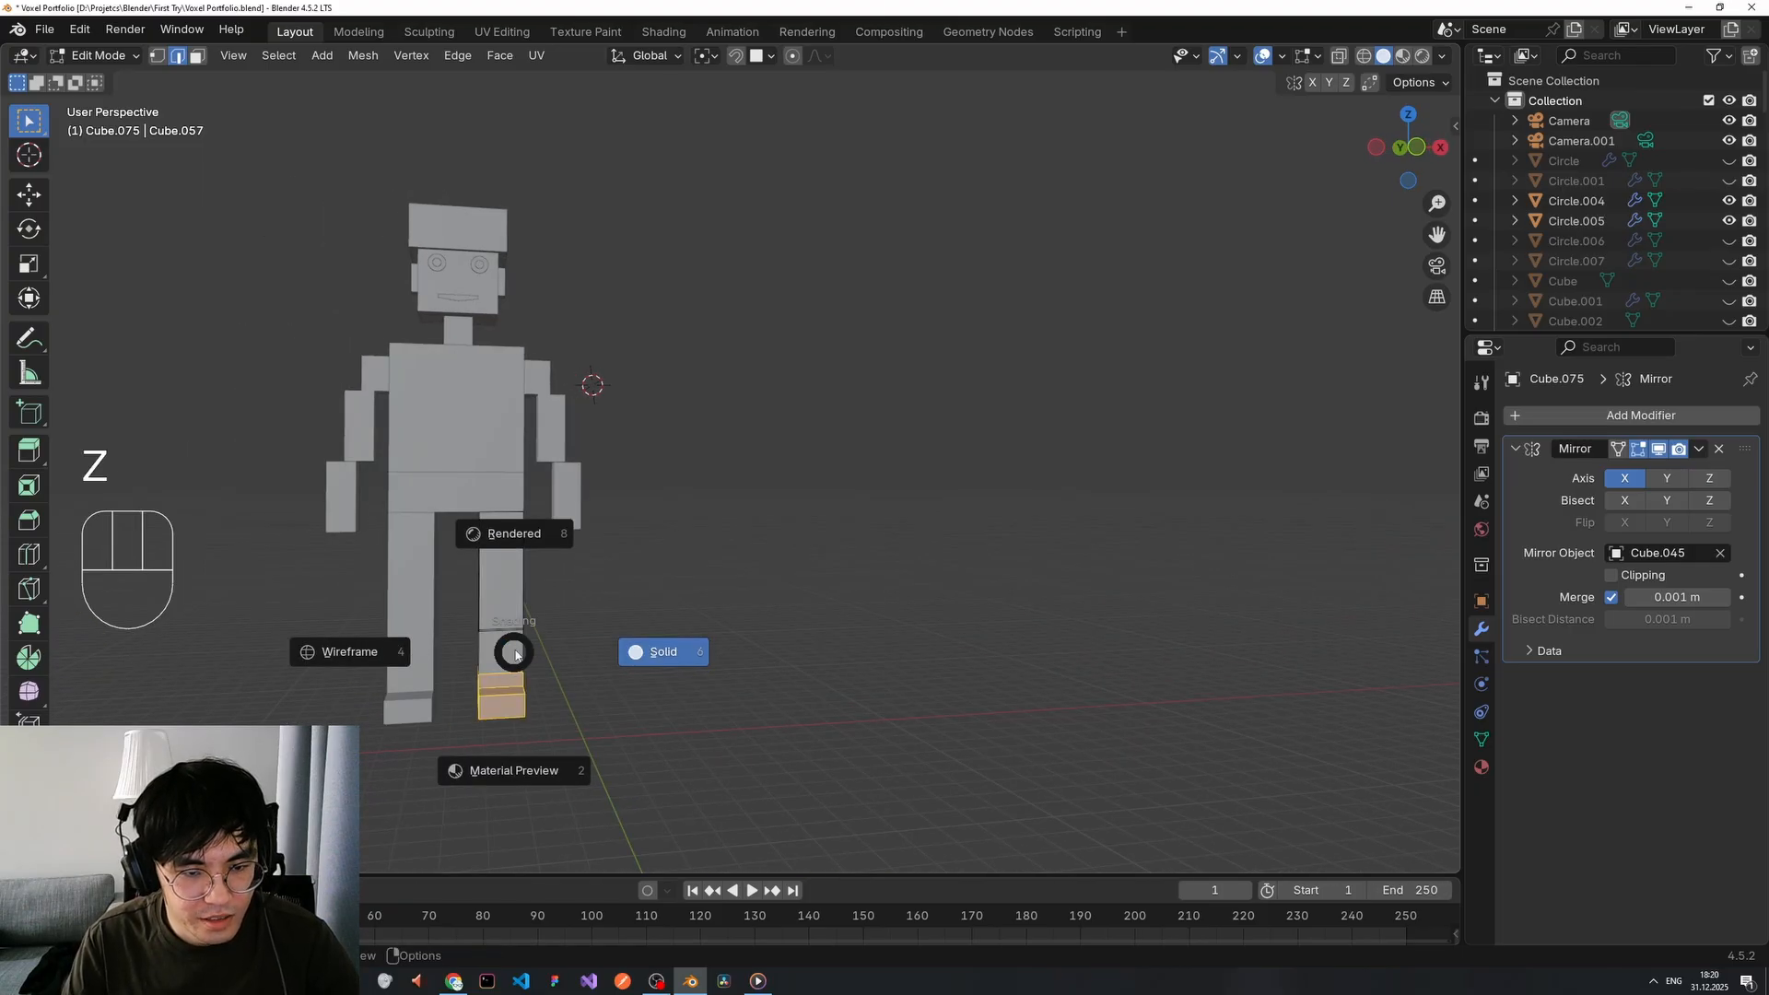
pyautogui.click(390, 650)
pyautogui.moveTo(566, 668); pyautogui.dragTo(605, 675, button='middle')
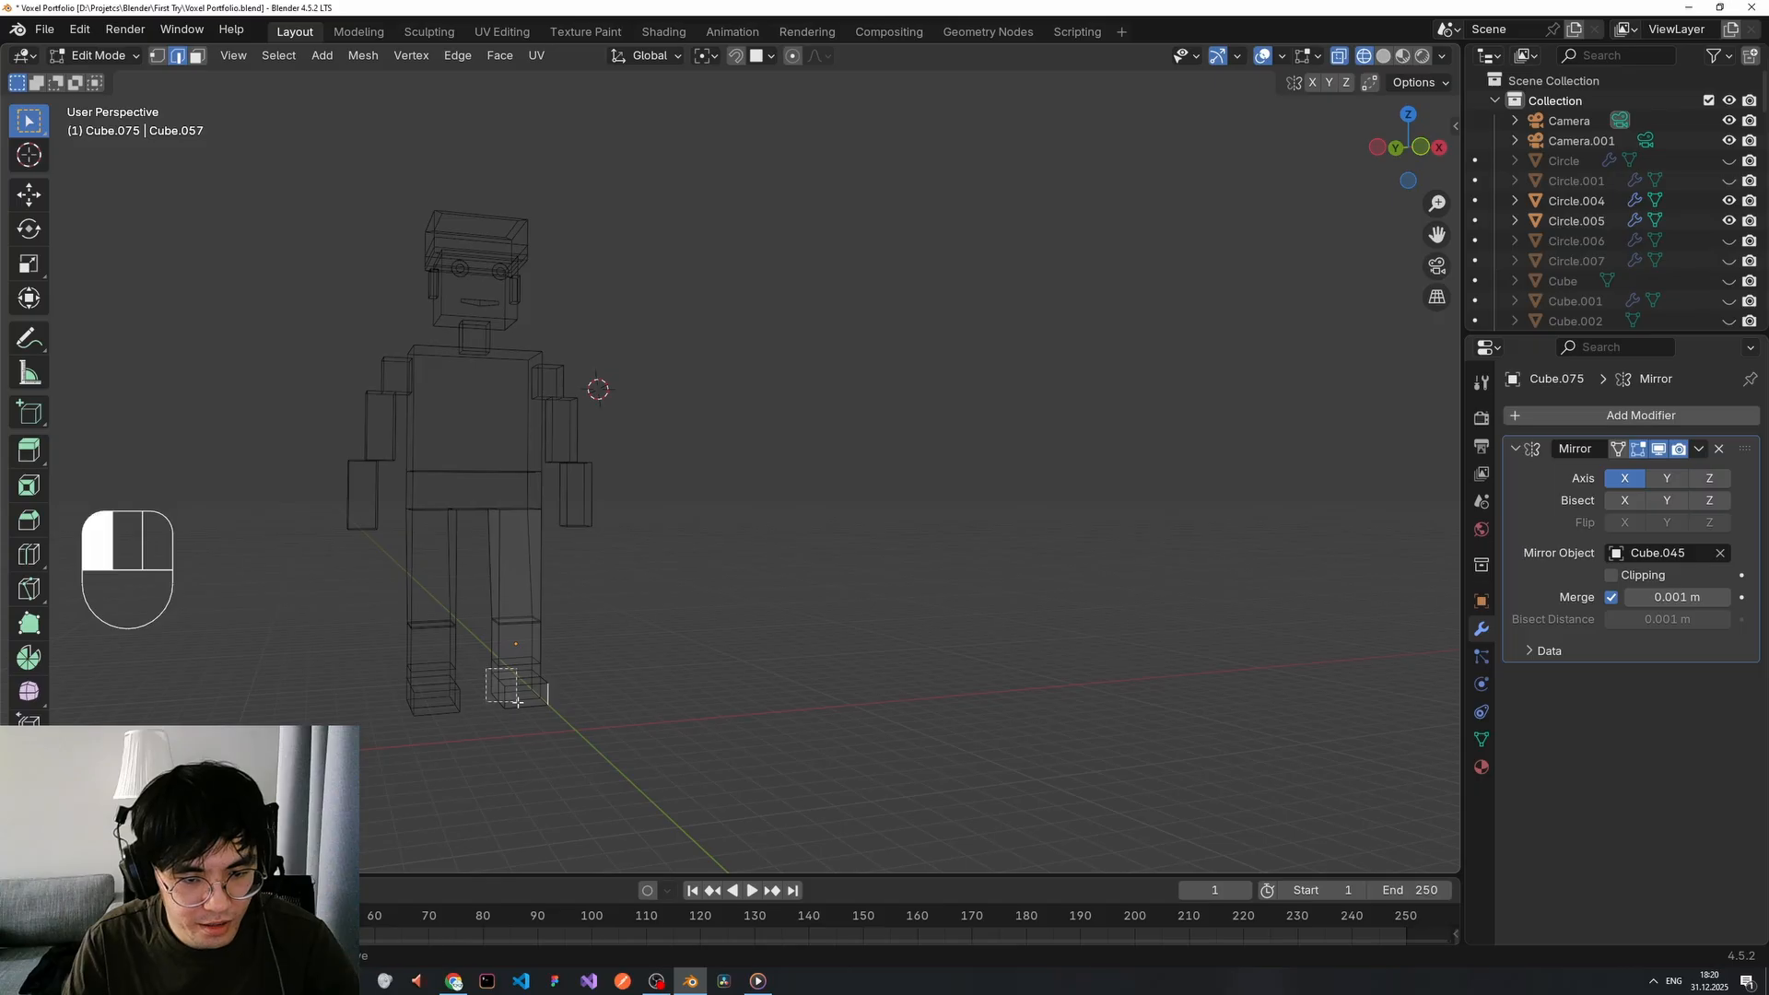
pyautogui.moveTo(580, 694); pyautogui.dragTo(491, 745, button='middle')
pyautogui.scroll(2, 586, 691)
pyautogui.scroll(-2, 586, 690)
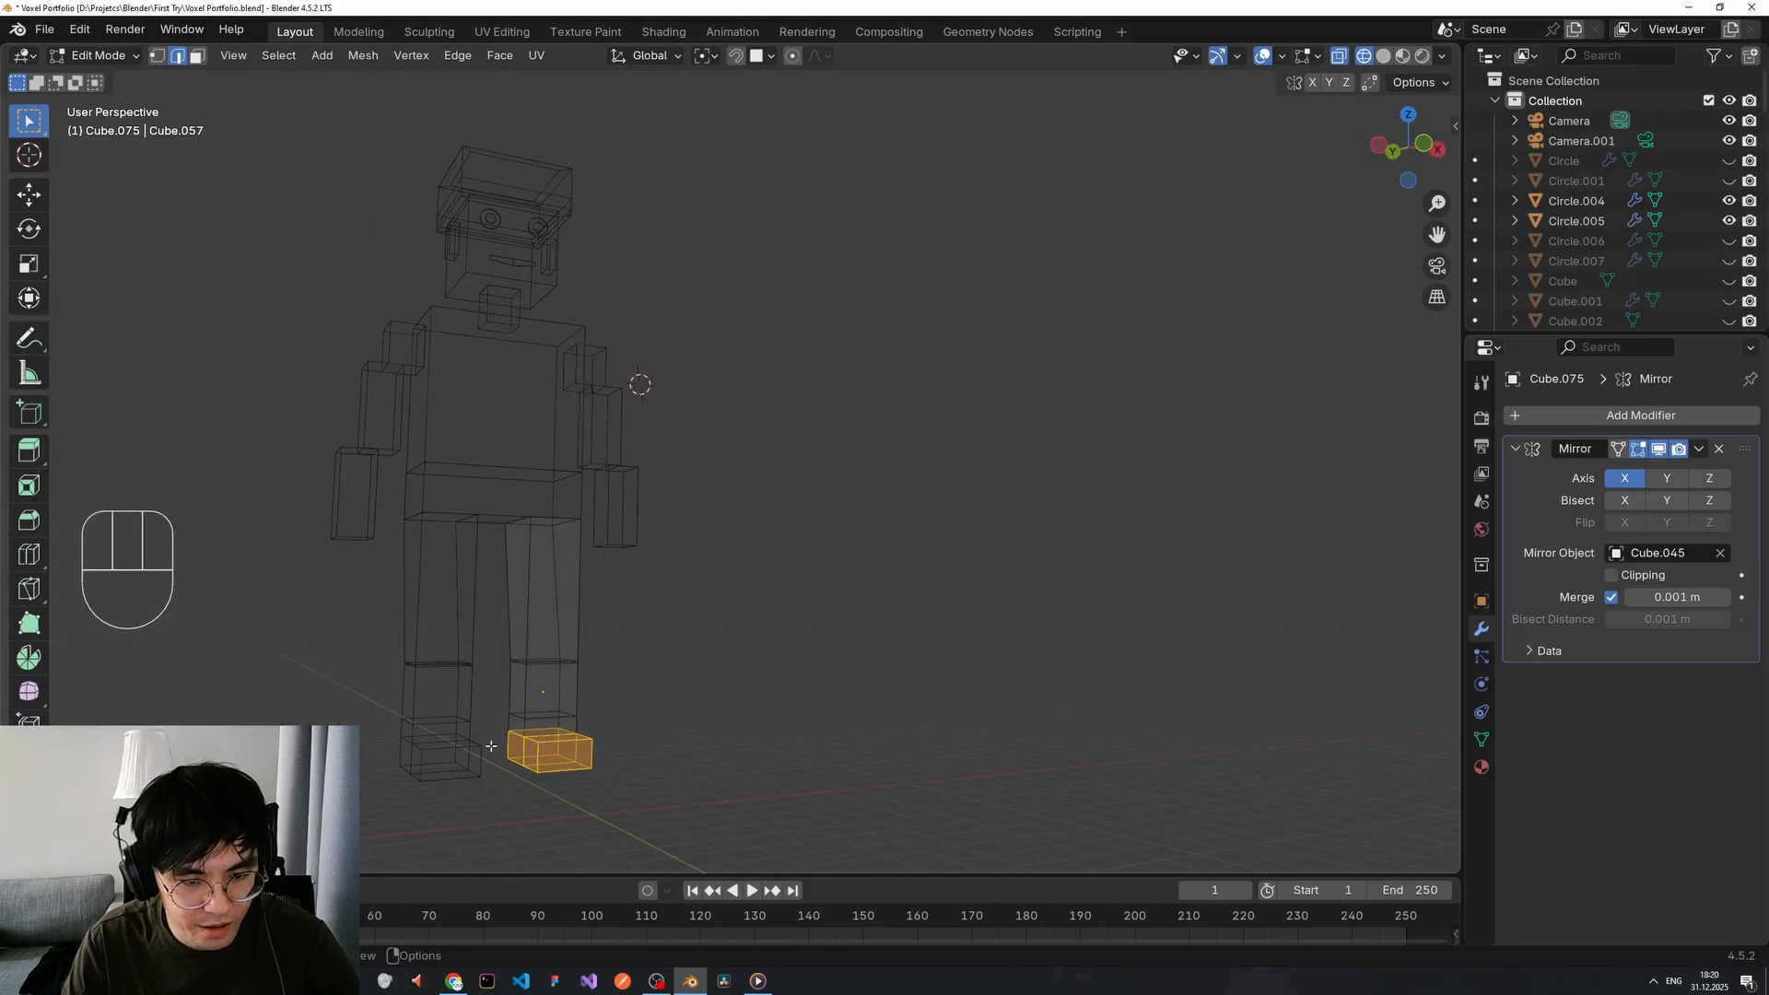
pyautogui.moveTo(629, 773); pyautogui.dragTo(631, 774)
pyautogui.moveTo(631, 774); pyautogui.dragTo(490, 741, button='middle')
# Restore solid shading and return to Object Mode, framing the head and torso.
pyautogui.click(658, 715)
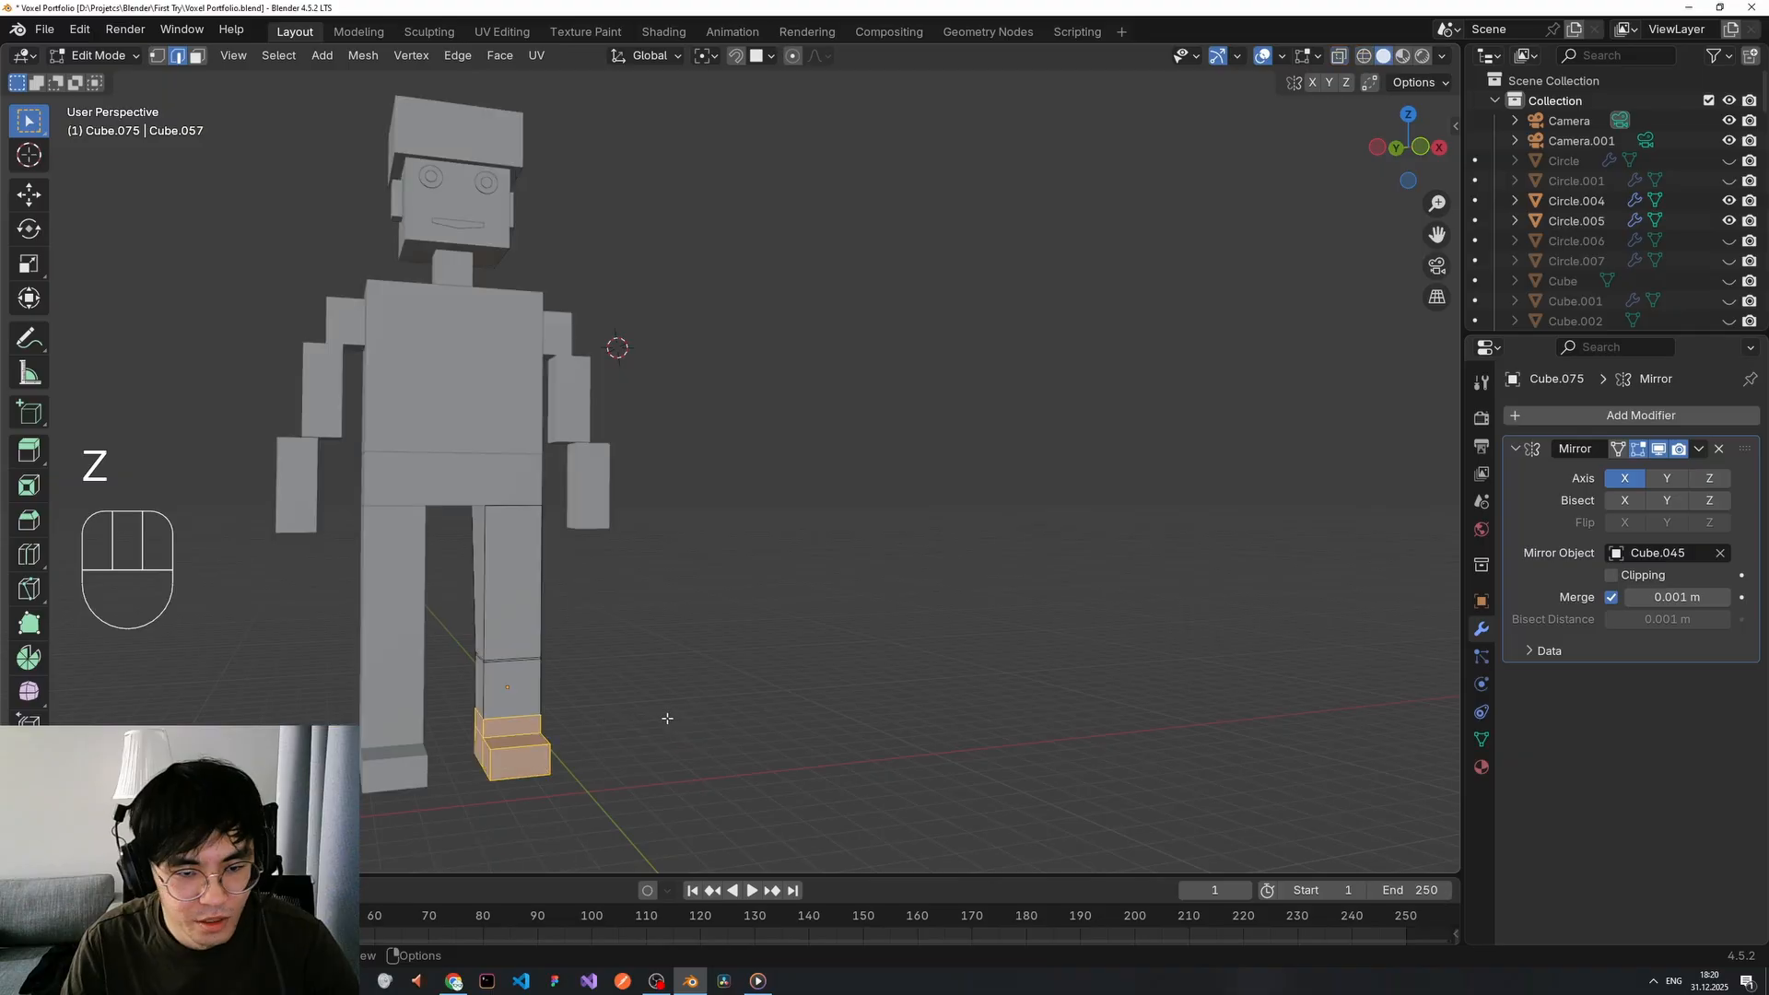
pyautogui.scroll(-3, 646, 711)
pyautogui.press('Tab')
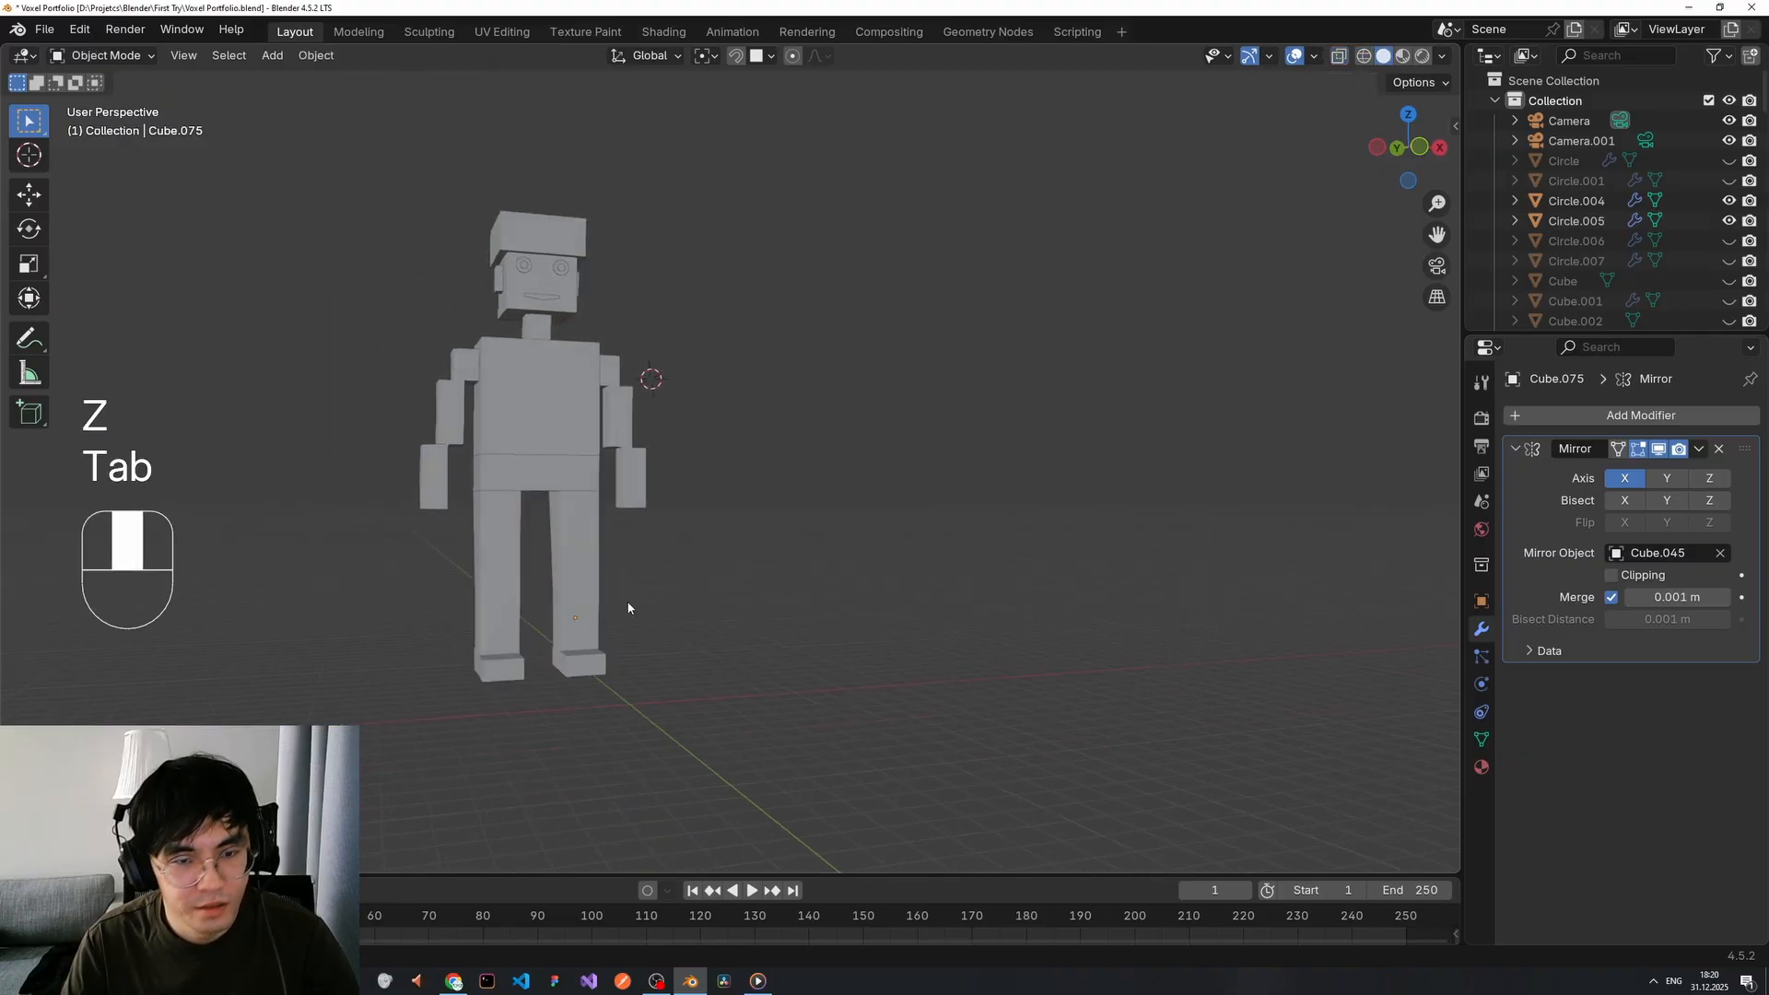
pyautogui.scroll(2, 511, 468)
pyautogui.keyDown('shift'); pyautogui.moveTo(511, 468); pyautogui.dragTo(679, 658, button='middle'); pyautogui.keyUp('shift')
pyautogui.scroll(4, 638, 529)
pyautogui.scroll(-4, 603, 471)
pyautogui.scroll(1, 679, 544)
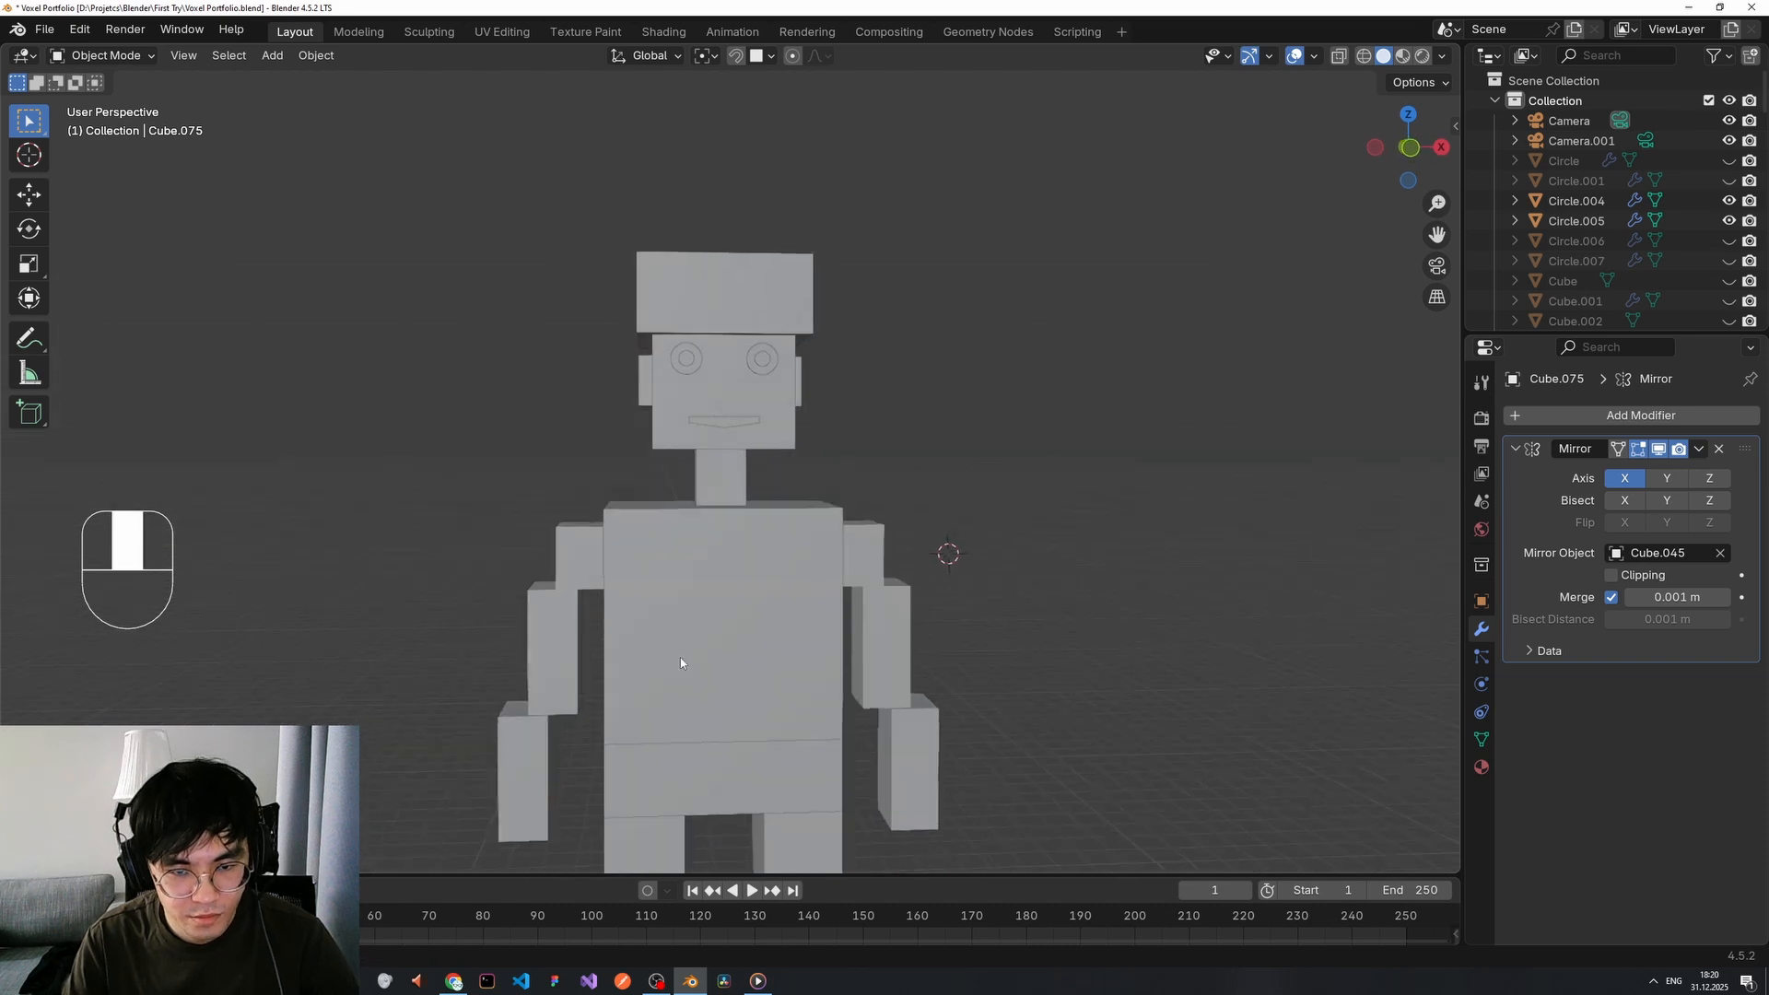
# Duplicate the torso block, scale the copy up, and enter Edit Mode on it.
pyautogui.click(682, 659)
pyautogui.press('Tab')
pyautogui.press('Tab')
pyautogui.hotkey('shift', 'd')
pyautogui.press('s')
pyautogui.click(901, 504)
pyautogui.moveTo(901, 504); pyautogui.dragTo(763, 541, button='middle')
pyautogui.press('Tab')
# Add two vertical loop cuts across the torso.
pyautogui.hotkey('ctrl', 'r')
pyautogui.scroll(1, 764, 540)
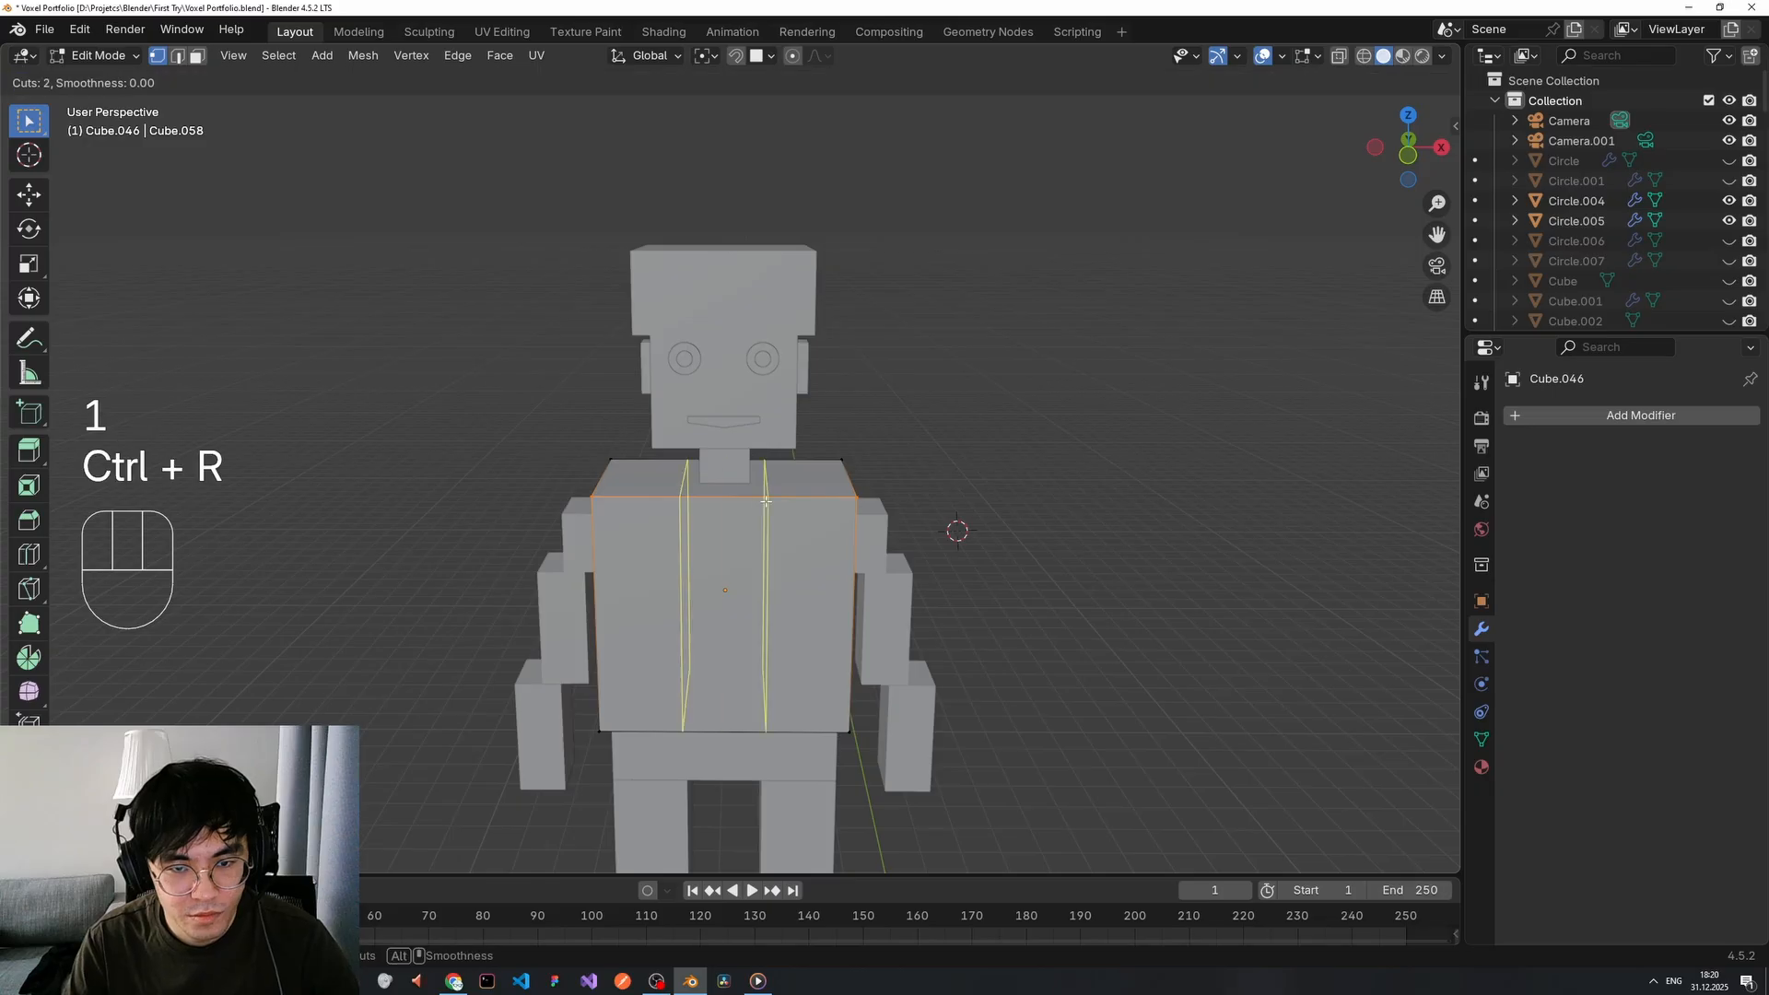
pyautogui.doubleClick(763, 541)
pyautogui.click(928, 501)
pyautogui.moveTo(928, 501); pyautogui.dragTo(926, 508, button='middle')
pyautogui.hotkey('ctrl', 'r')
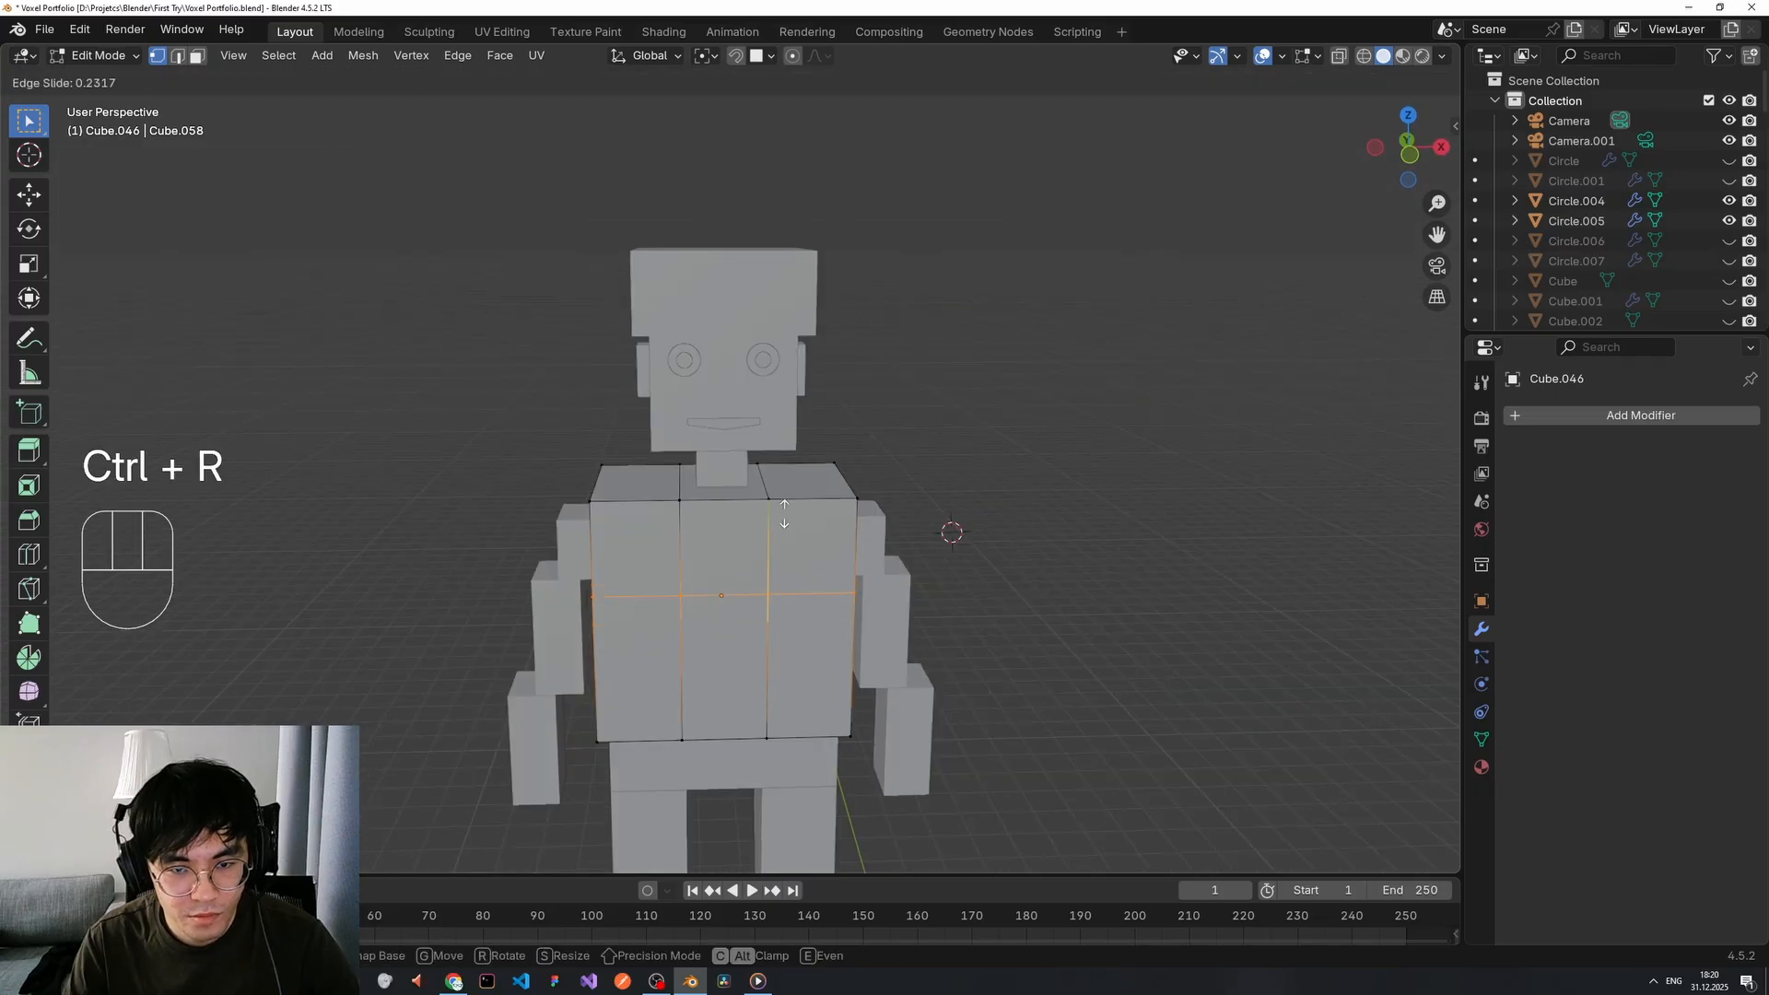
pyautogui.click(784, 514)
pyautogui.moveTo(903, 438); pyautogui.dragTo(748, 550, button='middle')
# Add one more centred loop cut on the torso, redoing a slid attempt.
pyautogui.hotkey('ctrl', 'r')
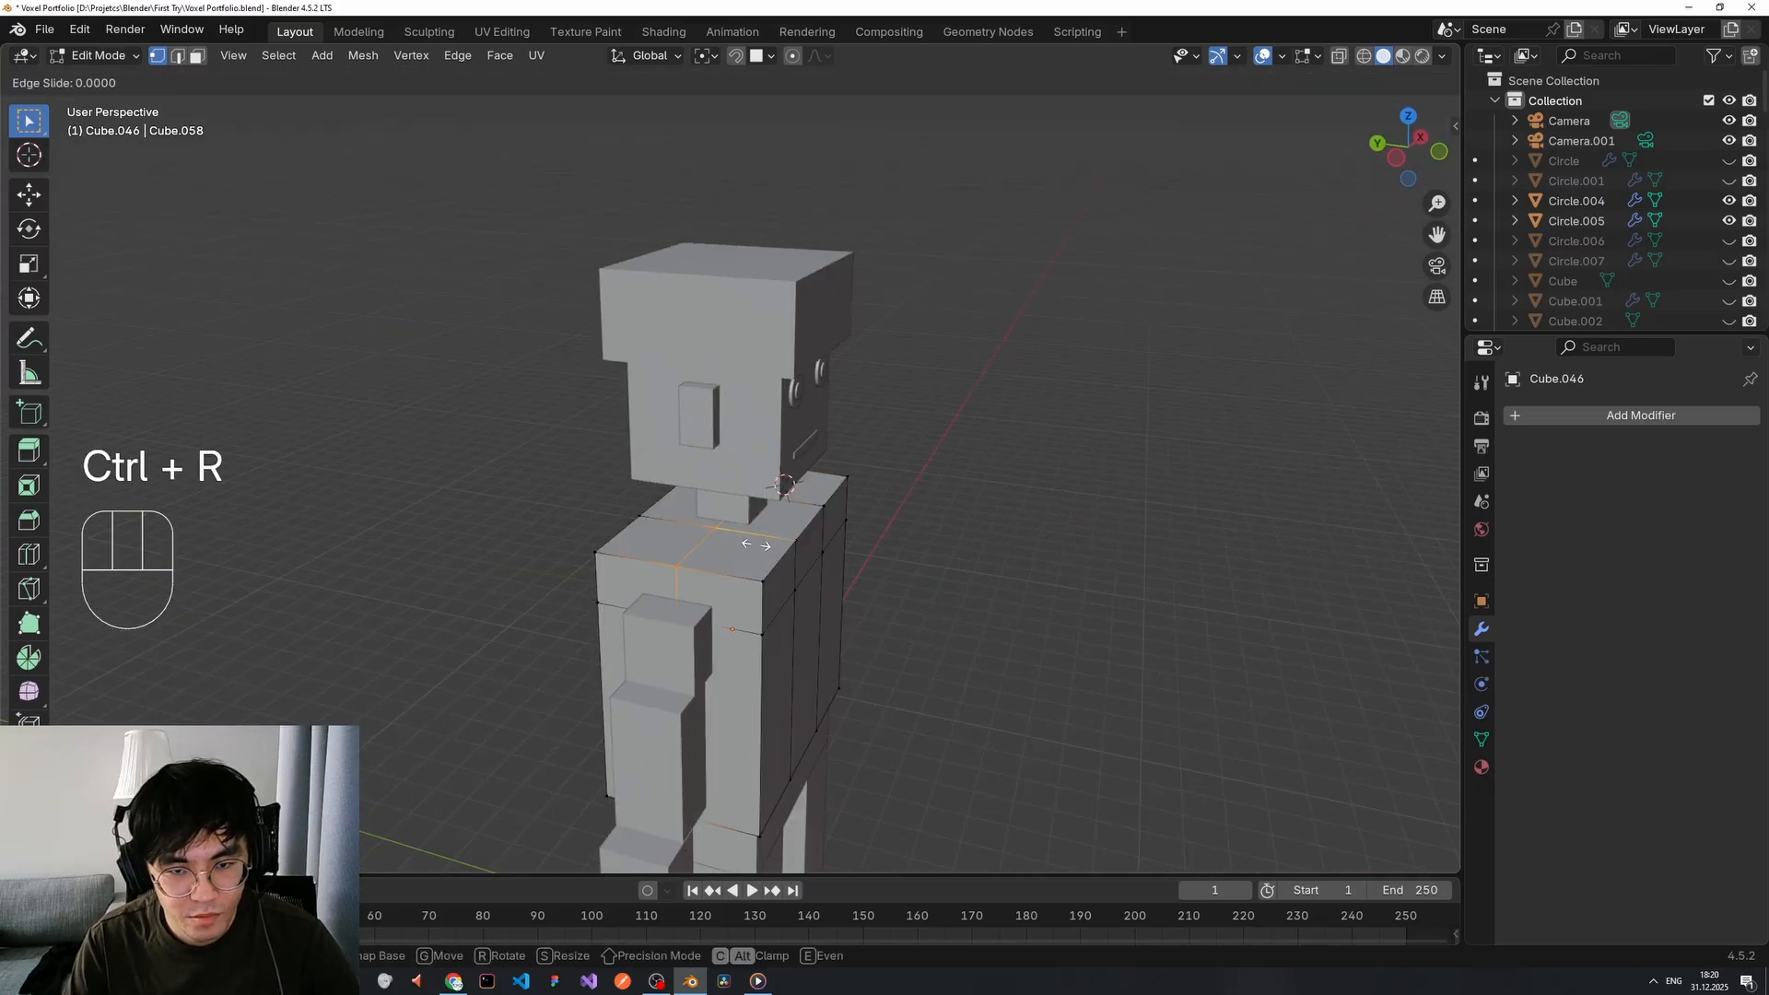
pyautogui.hotkey('ctrl', 'z')
pyautogui.hotkey('ctrl', 'r')
pyautogui.click(745, 544)
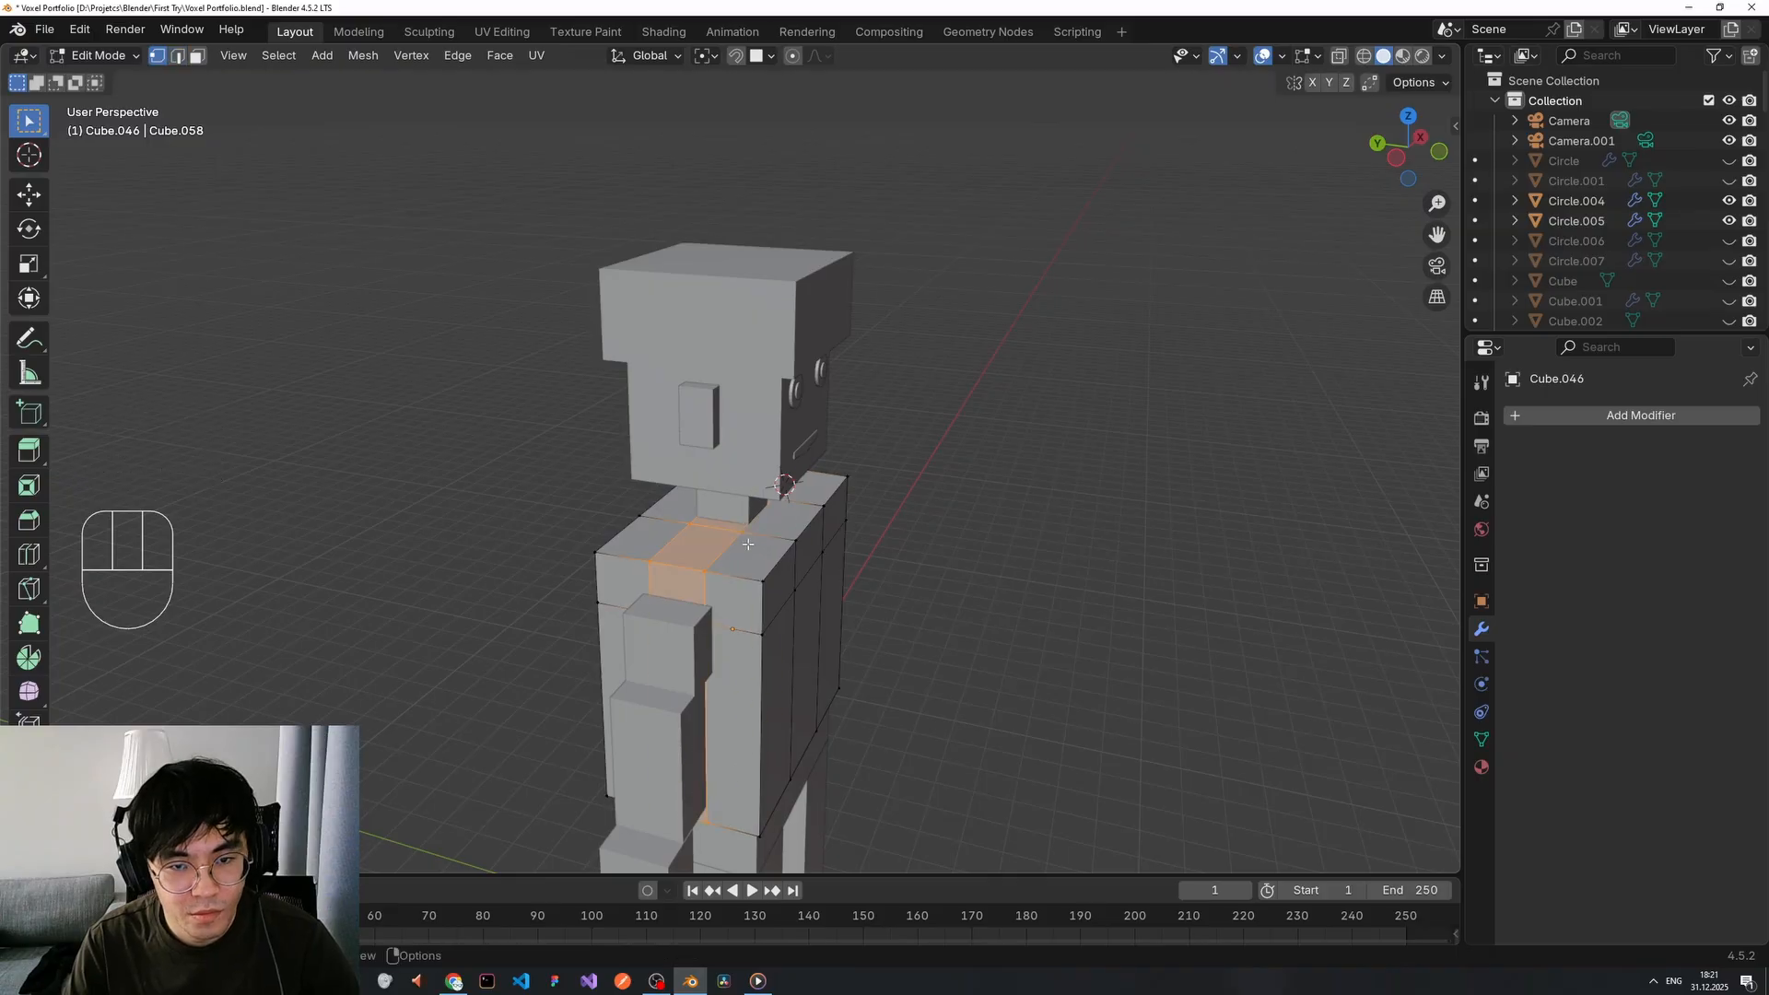
pyautogui.click(981, 516)
pyautogui.moveTo(990, 516); pyautogui.dragTo(852, 493, button='middle')
pyautogui.scroll(3, 875, 502)
# Select the top-front torso faces below the neck and delete them as faces.
pyautogui.keyDown('shift'); pyautogui.click(754, 502); pyautogui.keyUp('shift')
pyautogui.keyDown('shift'); pyautogui.click(666, 469); pyautogui.keyUp('shift')
pyautogui.moveTo(665, 469); pyautogui.dragTo(783, 502, button='middle')
pyautogui.moveTo(636, 507); pyautogui.dragTo(677, 503, button='middle')
pyautogui.press('x')
pyautogui.click(677, 543)
pyautogui.hotkey('ctrl', 'z')
pyautogui.press('x')
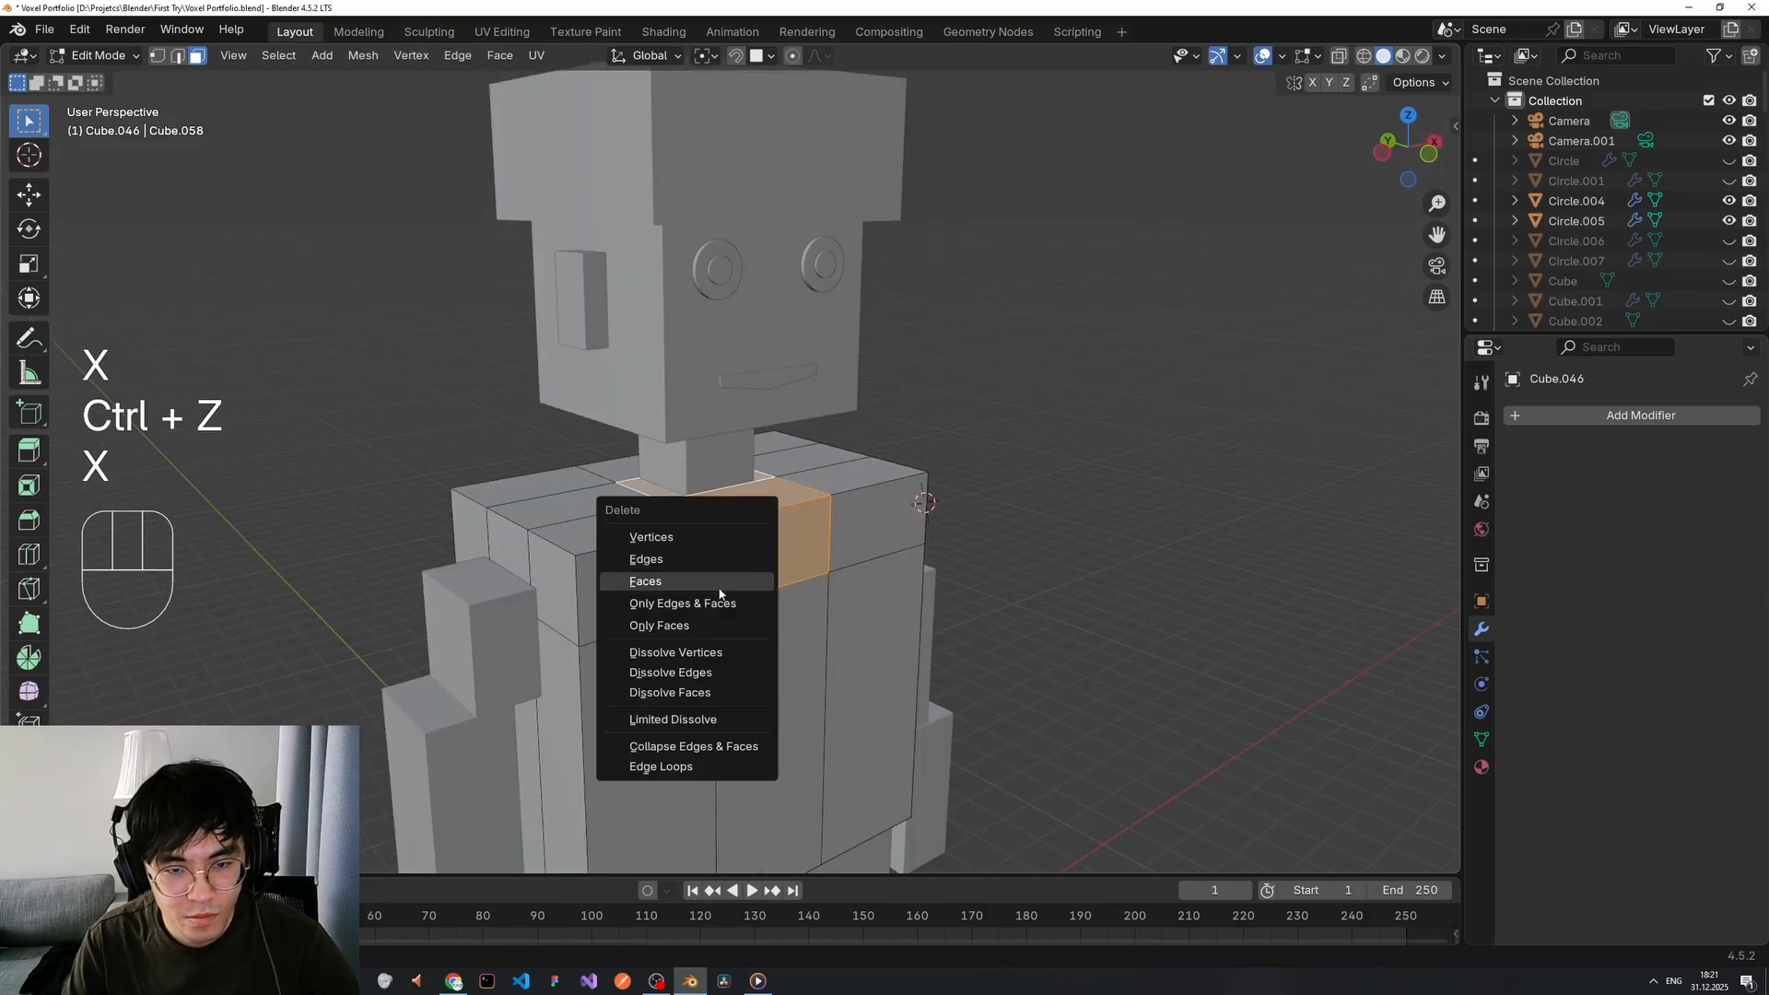
pyautogui.click(719, 593)
pyautogui.moveTo(719, 593); pyautogui.dragTo(852, 489, button='middle')
# Cancel a stray loop cut and return to Object Mode.
pyautogui.hotkey('ctrl', 'r')
pyautogui.rightClick(922, 491)
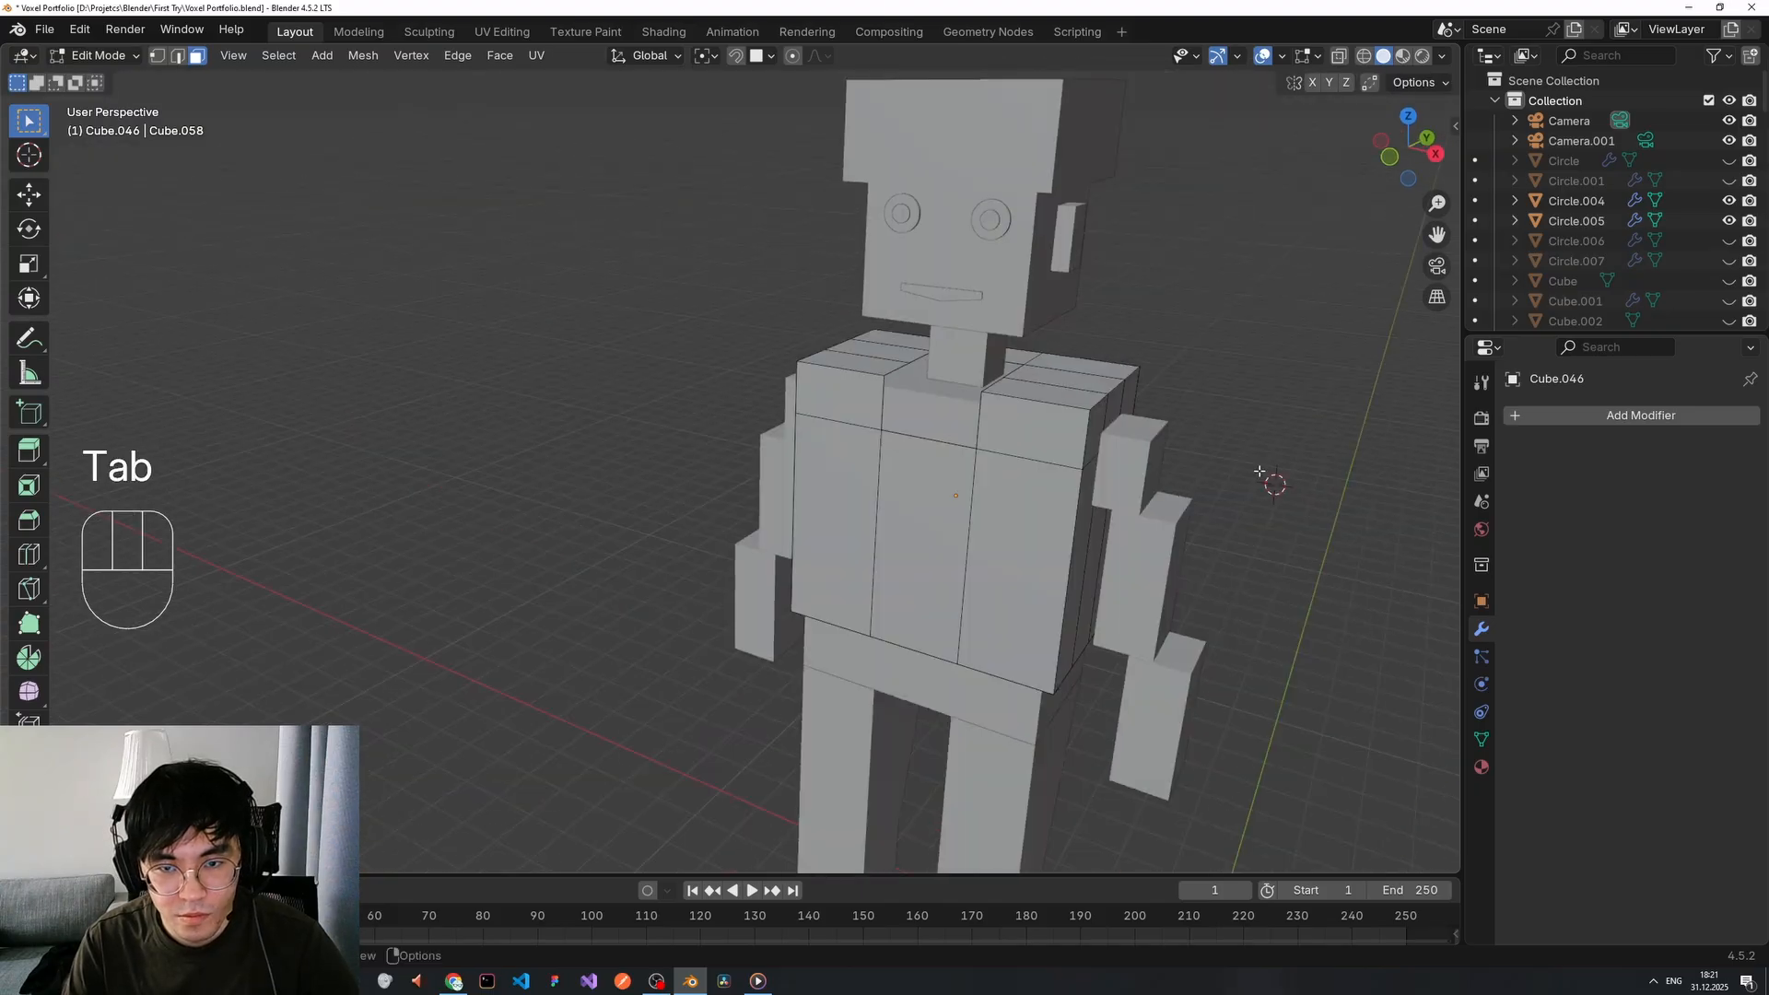
pyautogui.moveTo(1059, 487); pyautogui.dragTo(949, 525, button='middle')
pyautogui.press('Tab')
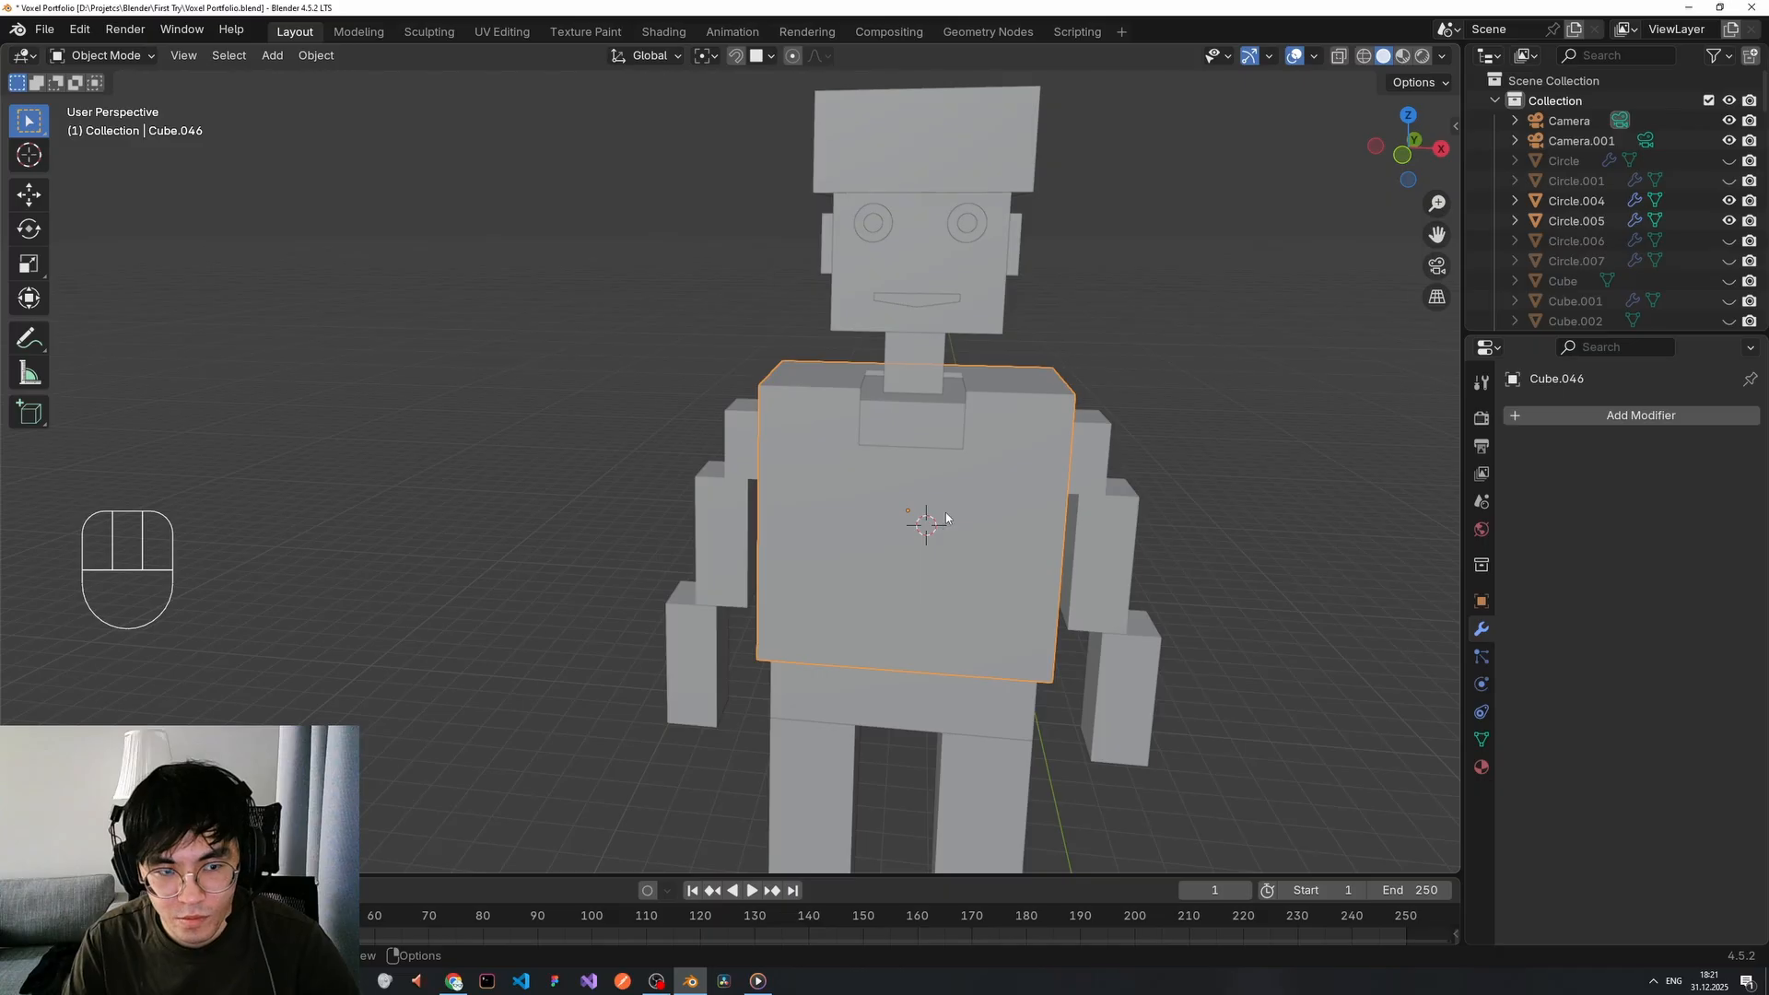
# Add a new cube, shrink it and raise it toward the robot's chest.
pyautogui.hotkey('shift', 'a')
pyautogui.click(1037, 532)
pyautogui.press('s')
pyautogui.click(964, 500)
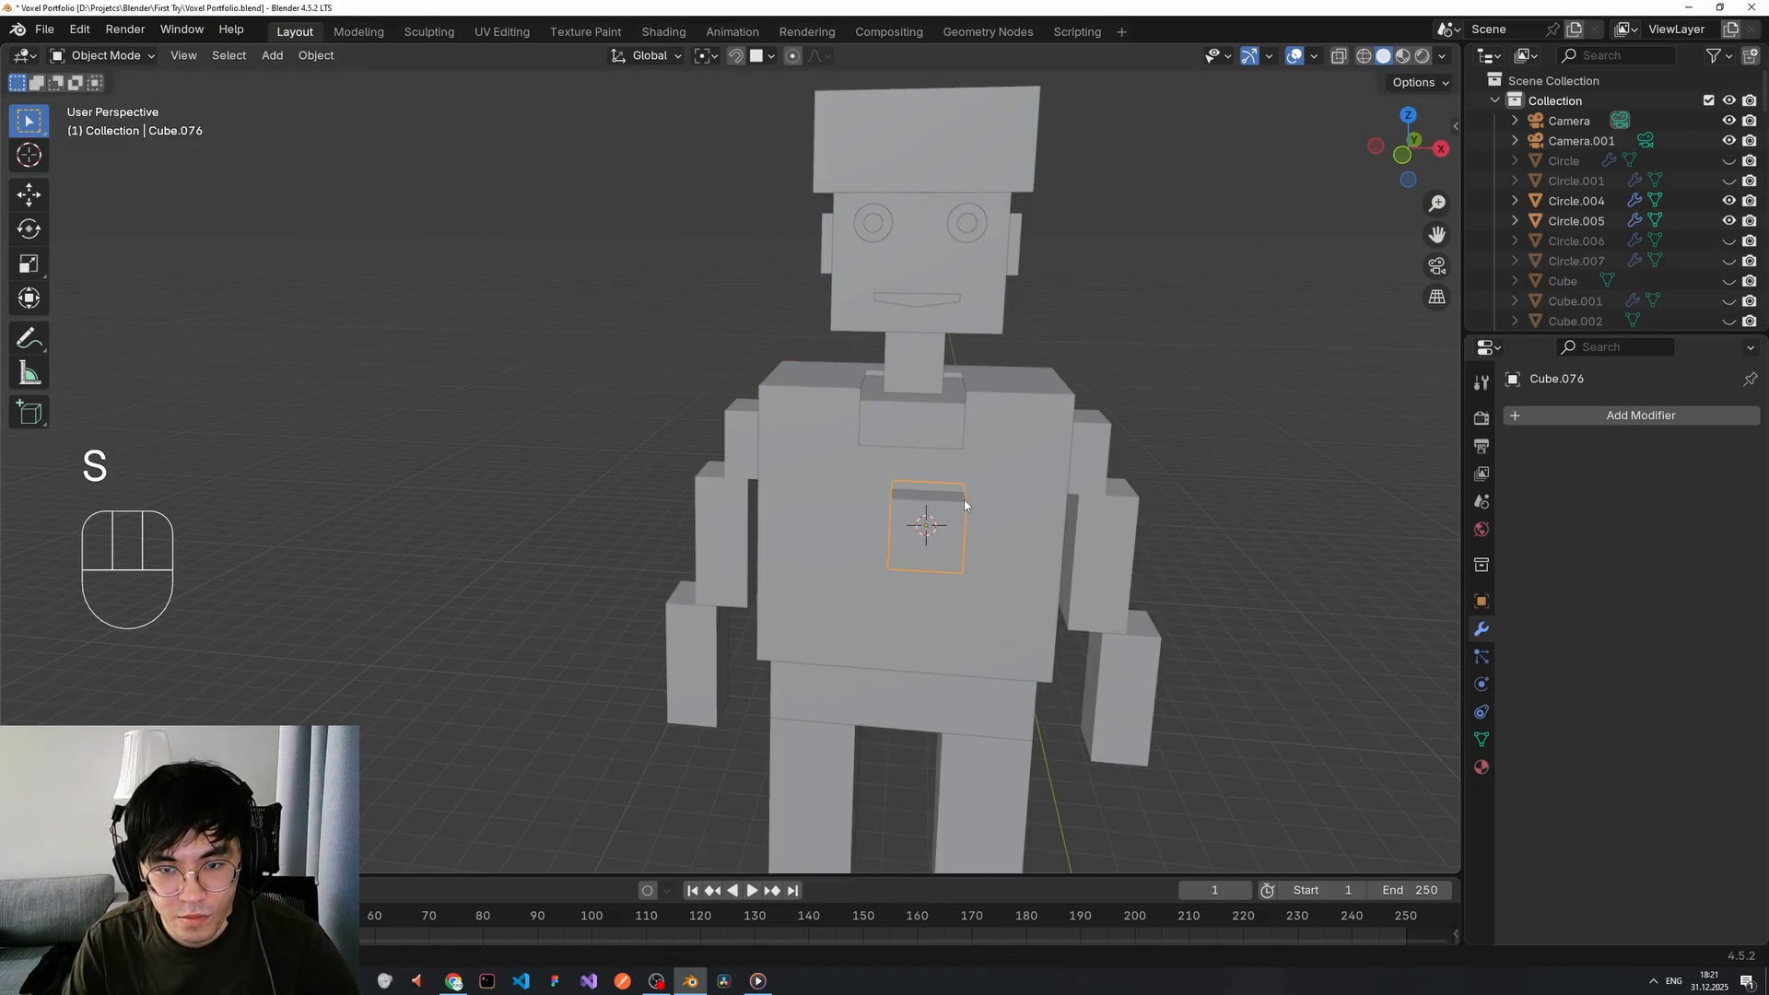
pyautogui.press('g')
pyautogui.press('z')
pyautogui.click(936, 418)
pyautogui.press('g')
pyautogui.press('x')
pyautogui.click(923, 419)
# From the side view, move the small cube beside the chest and lower it.
pyautogui.moveTo(1078, 420); pyautogui.dragTo(907, 421, button='middle')
pyautogui.press('g')
pyautogui.press('x')
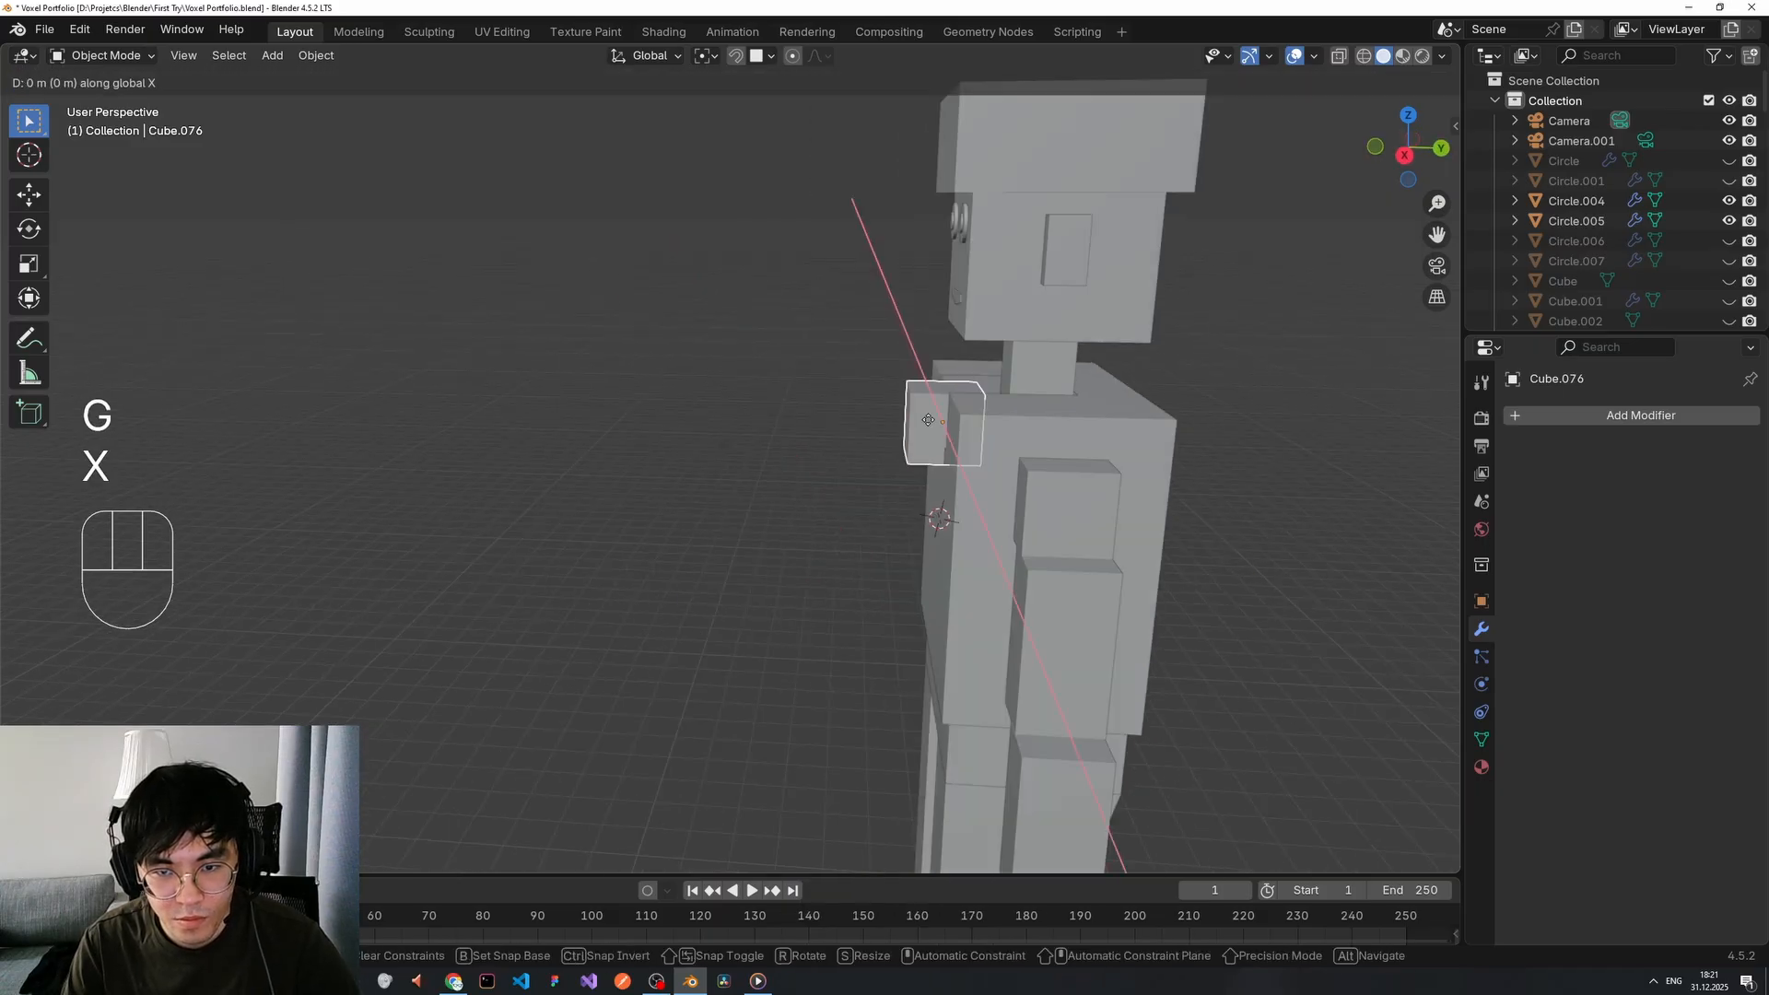
pyautogui.click(895, 421)
pyautogui.press('g')
pyautogui.press('z')
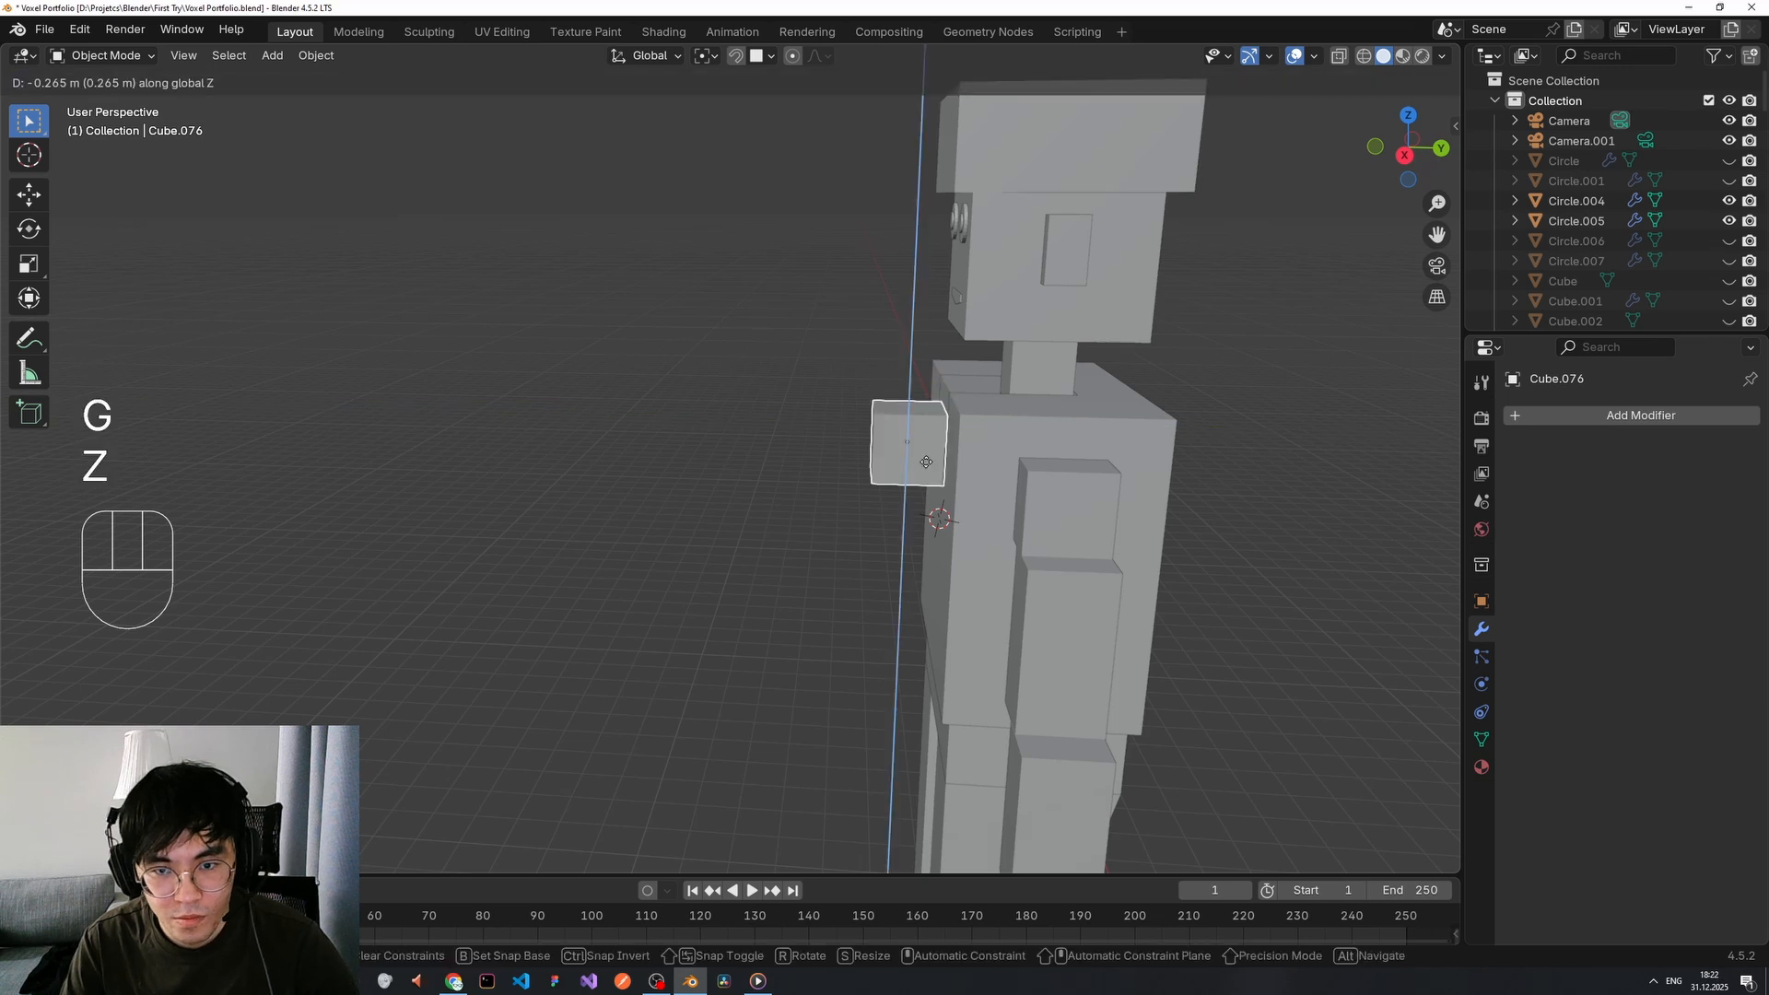
pyautogui.click(926, 502)
pyautogui.press('g')
pyautogui.click(926, 522)
# Centre the cube on the front of the chest and raise it slightly.
pyautogui.moveTo(926, 521); pyautogui.dragTo(1221, 491, button='middle')
pyautogui.press('g')
pyautogui.press('z')
pyautogui.press('x')
pyautogui.click(969, 498)
pyautogui.moveTo(969, 497); pyautogui.dragTo(814, 484, button='middle')
pyautogui.press('g')
pyautogui.press('z')
pyautogui.click(819, 460)
# Stretch the cube into a tall strip and adjust its height and vertical position on the chest.
pyautogui.press('s')
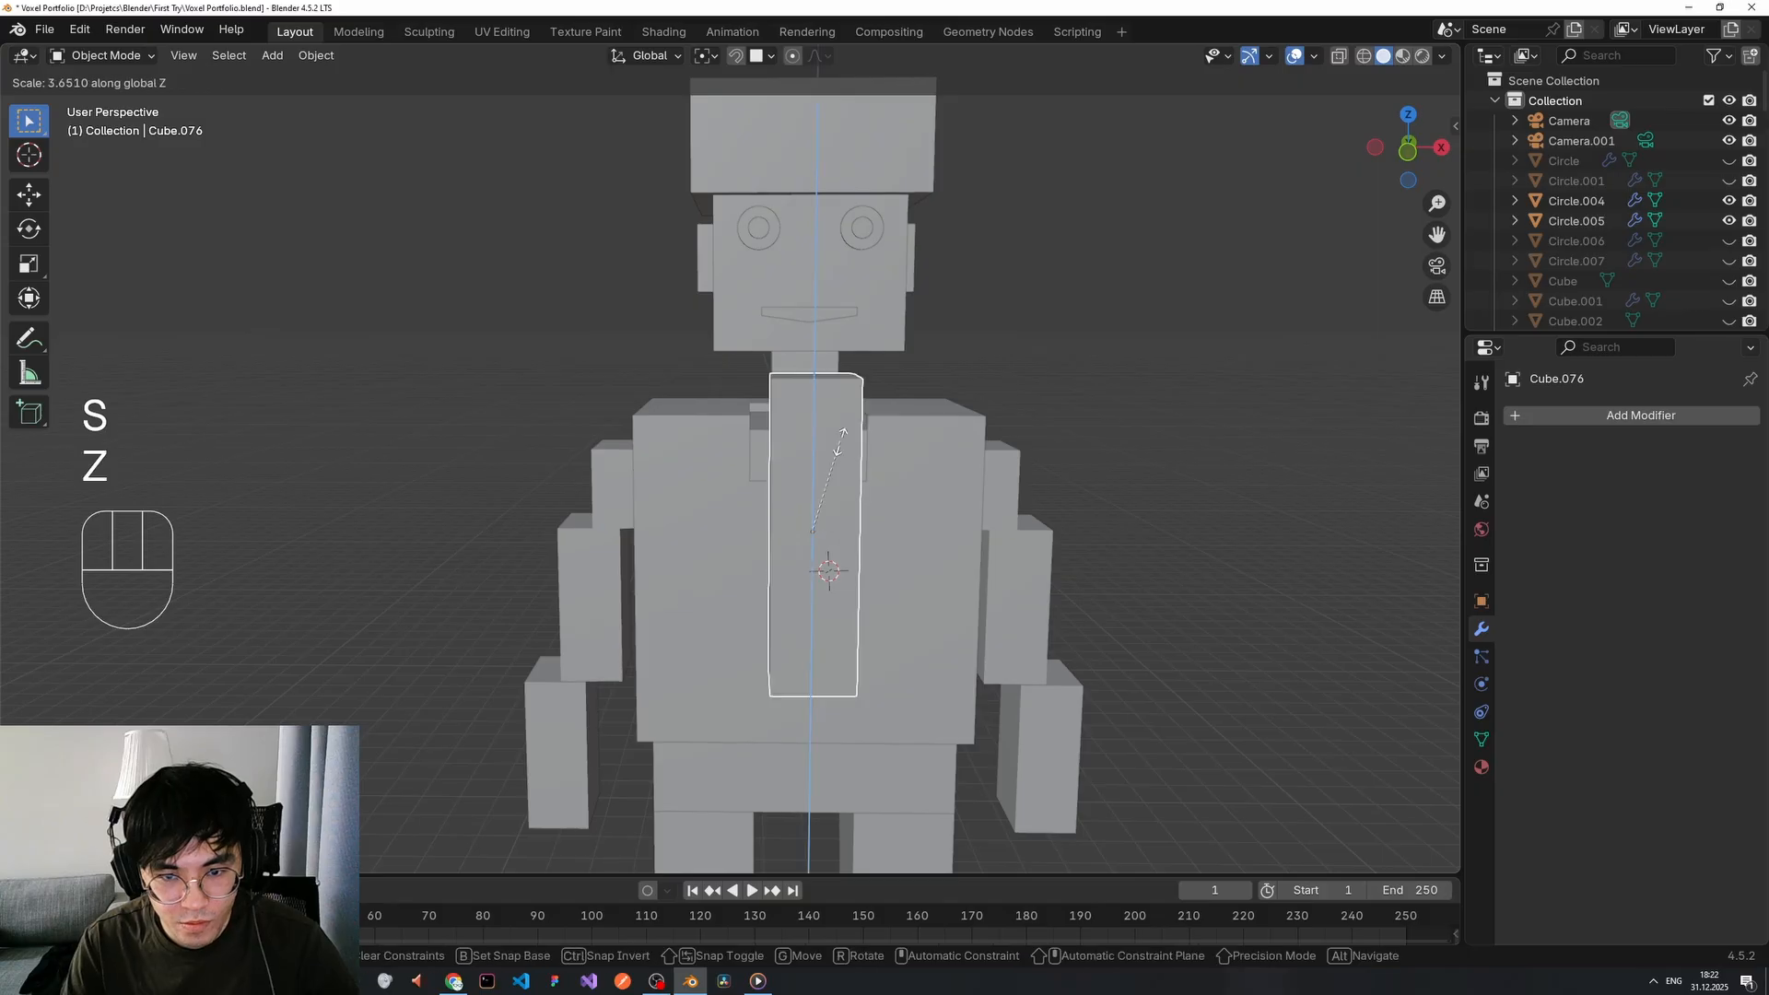
pyautogui.click(840, 442)
pyautogui.press('g')
pyautogui.press('z')
pyautogui.click(822, 505)
pyautogui.press('s')
pyautogui.press('z')
pyautogui.click(843, 502)
pyautogui.press('g')
pyautogui.press('z')
pyautogui.click(827, 542)
pyautogui.moveTo(831, 555); pyautogui.dragTo(831, 660, button='middle')
pyautogui.press('g')
pyautogui.press('z')
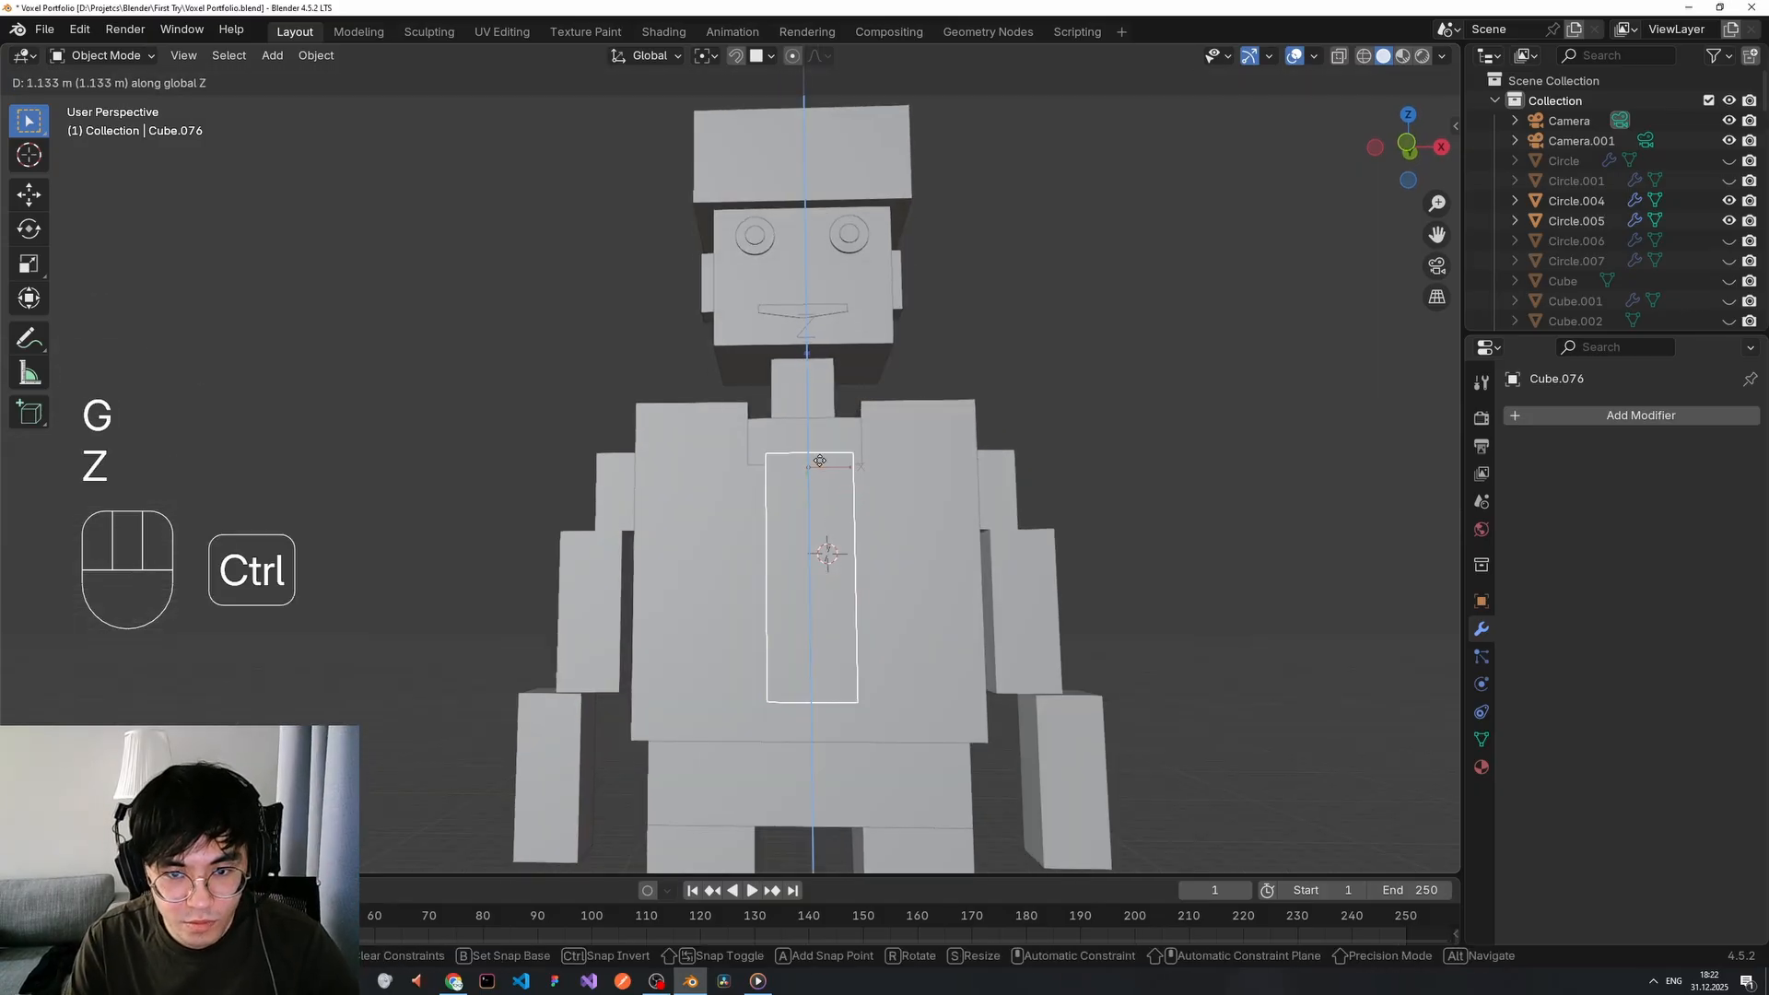
pyautogui.click(822, 462)
pyautogui.moveTo(821, 464); pyautogui.dragTo(848, 605, button='middle')
pyautogui.press('g')
pyautogui.press('z')
pyautogui.keyDown('ctrl'); pyautogui.click(826, 433); pyautogui.keyUp('ctrl')
# Undo the unwanted resizes and move the strip up to sit just under the collar.
pyautogui.press('s')
pyautogui.press('z')
pyautogui.hotkey('ctrl', 'z')
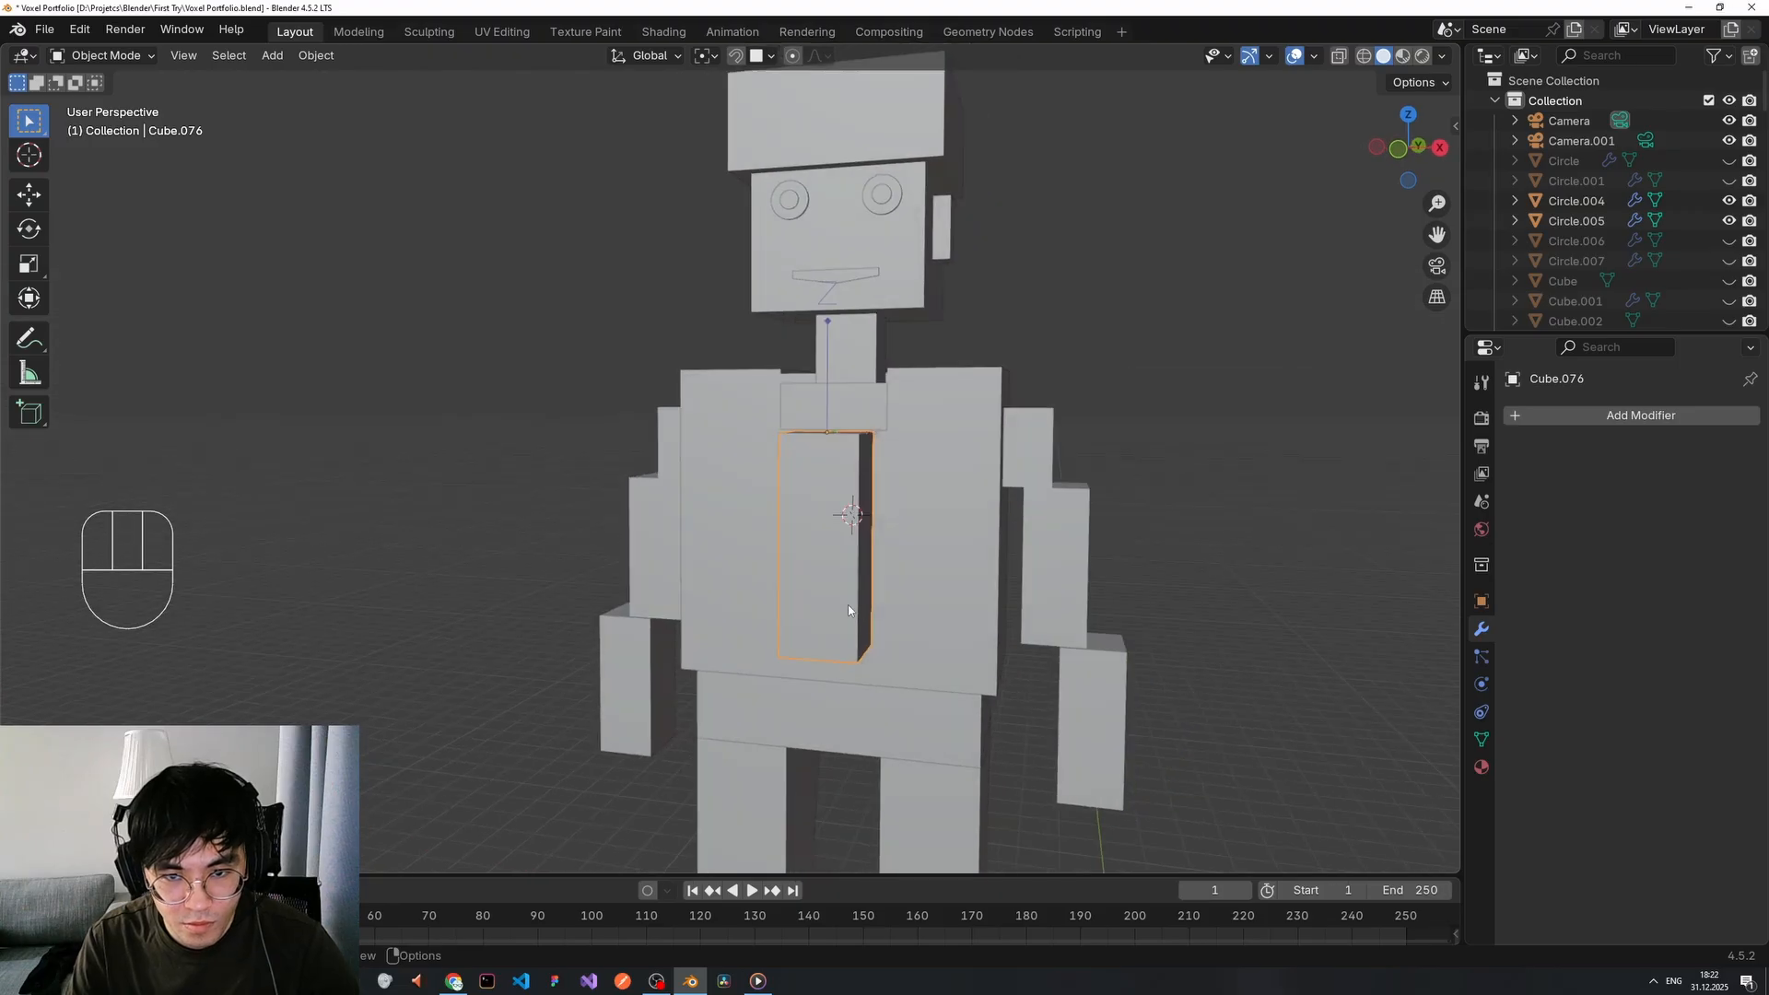
pyautogui.press('s')
pyautogui.hotkey('ctrl', 'z')
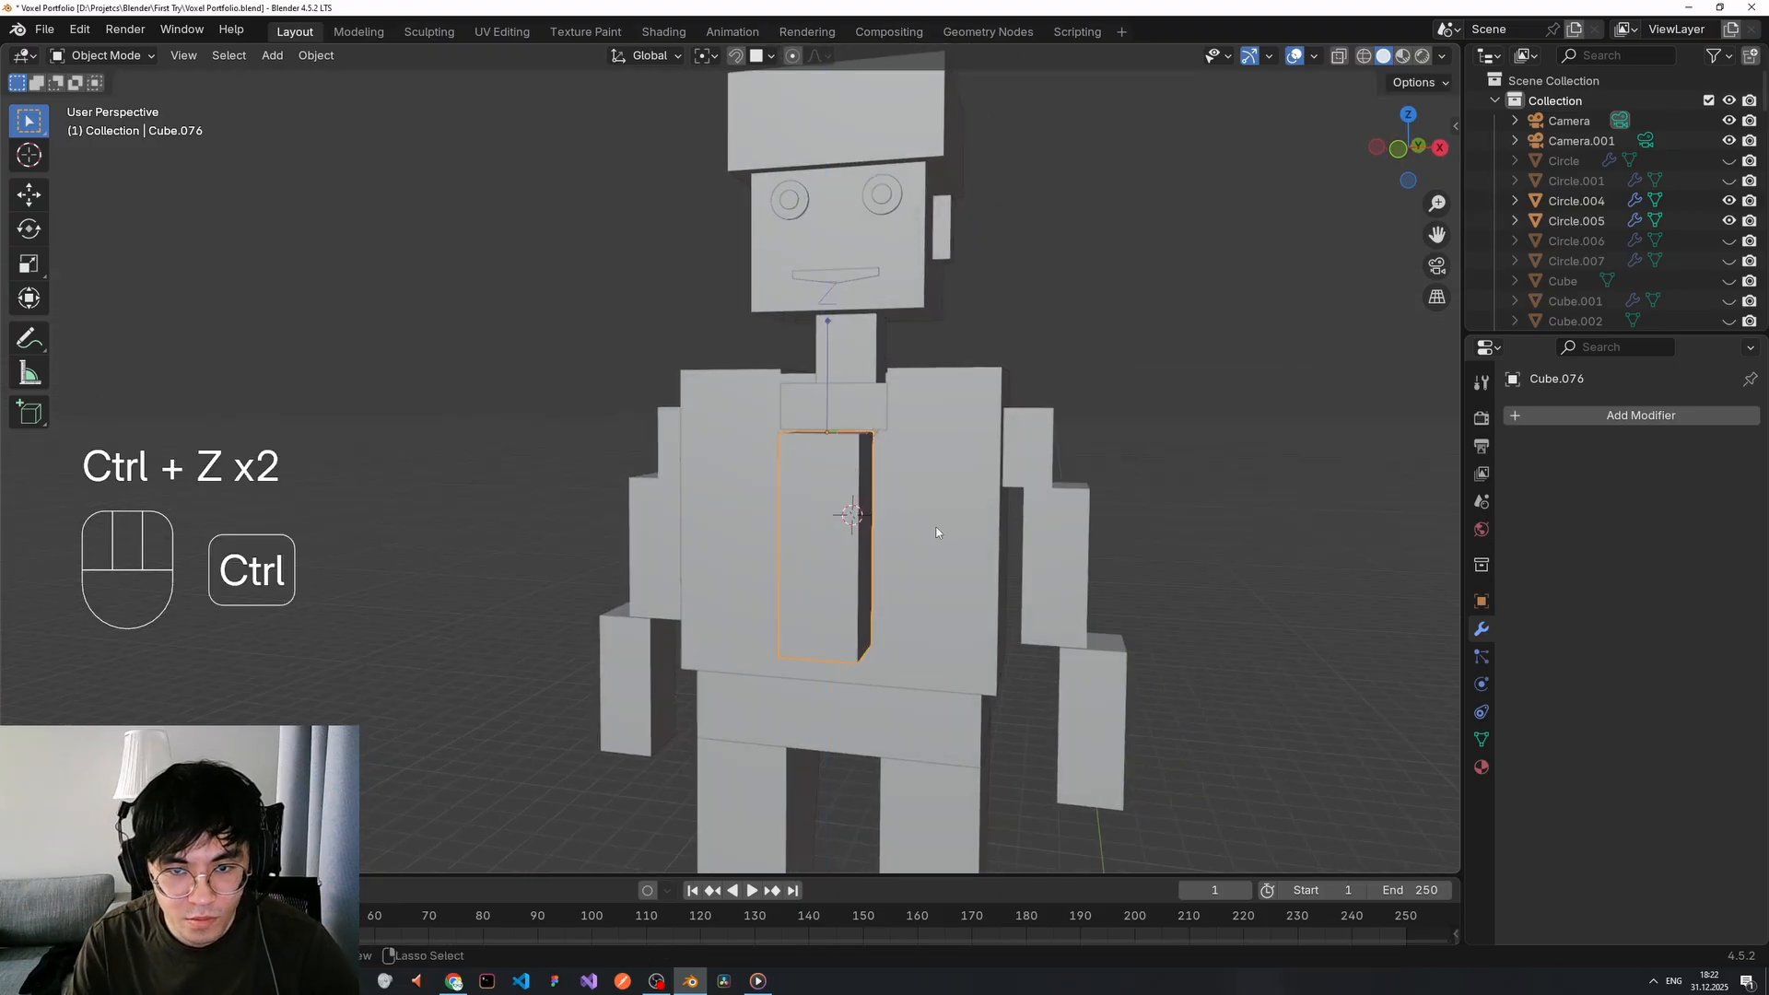
pyautogui.moveTo(936, 533); pyautogui.dragTo(912, 560, button='middle')
pyautogui.press('g')
pyautogui.press('z')
pyautogui.click(827, 428)
pyautogui.press('g')
pyautogui.press('z')
pyautogui.click(836, 410)
# Rescale the strip's height along Z so it extends down the chest.
pyautogui.hotkey('ctrl', '.')
pyautogui.press('s')
pyautogui.press('z')
pyautogui.press('g')
pyautogui.press('s')
pyautogui.press('z')
pyautogui.press('s')
pyautogui.press('z')
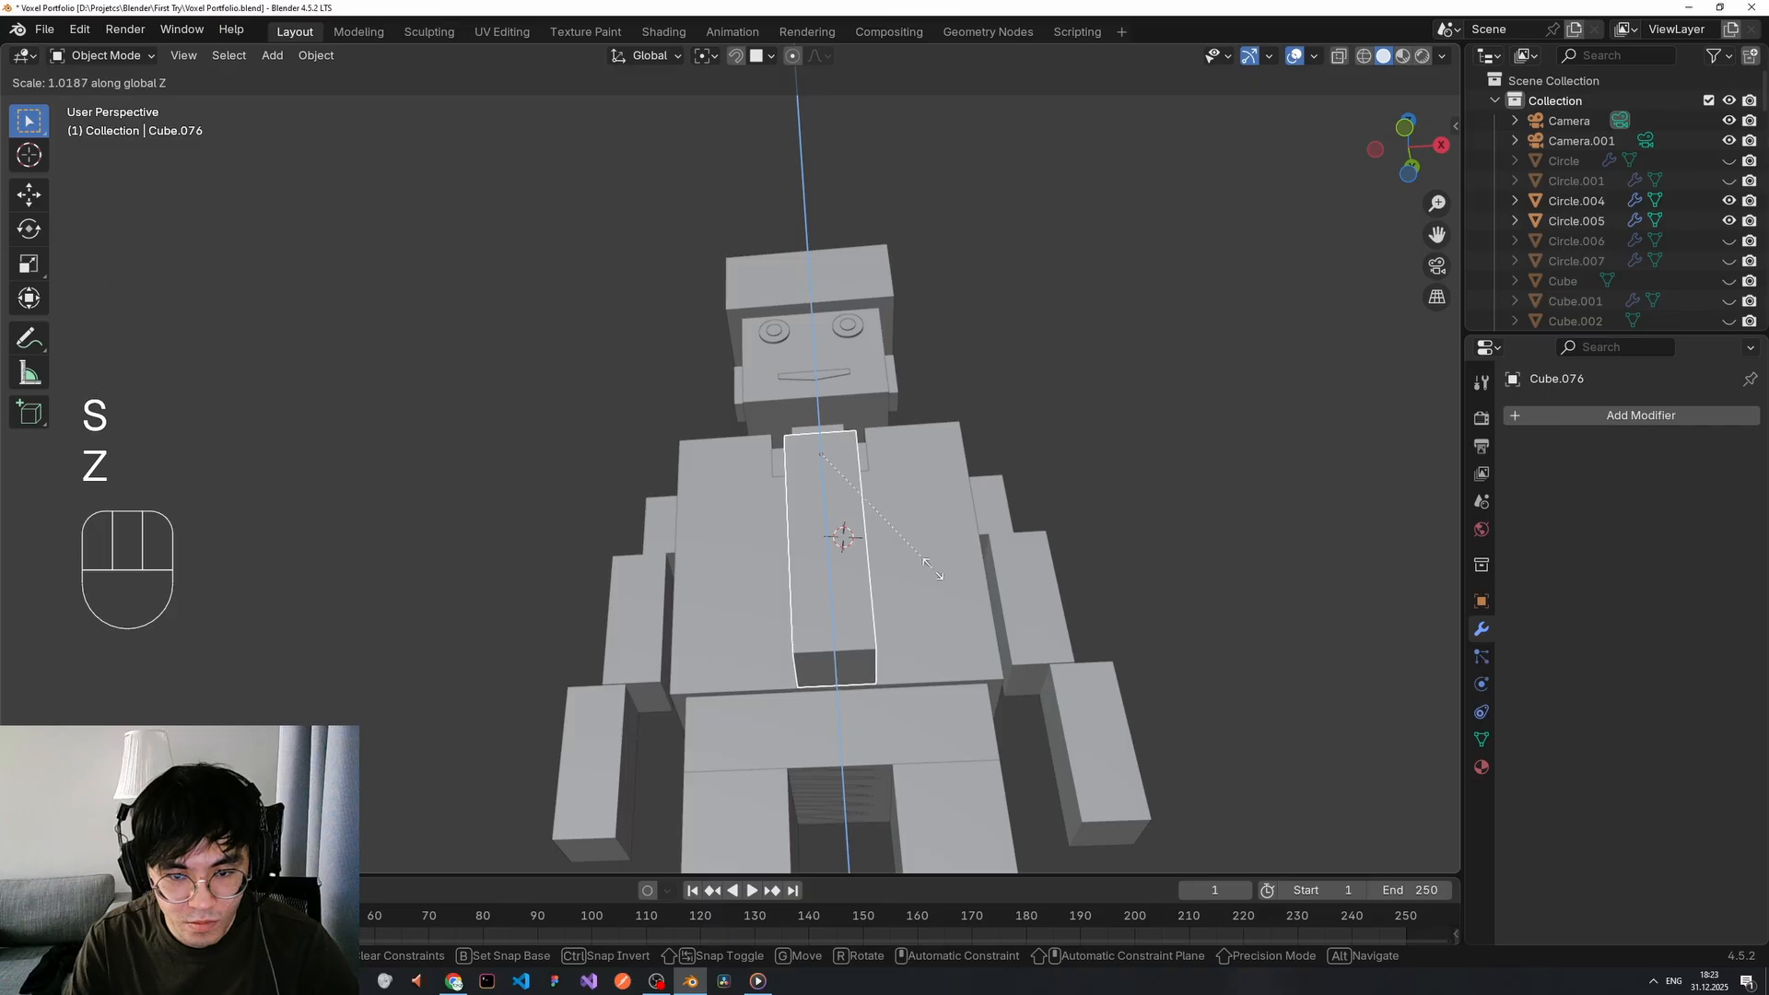
pyautogui.click(932, 569)
# Make the strip thinner in depth along Y and narrower in width along X.
pyautogui.moveTo(1023, 415); pyautogui.dragTo(1124, 523, button='middle')
pyautogui.moveTo(862, 612); pyautogui.dragTo(1125, 610, button='middle')
pyautogui.press('s')
pyautogui.press('x')
pyautogui.press('y')
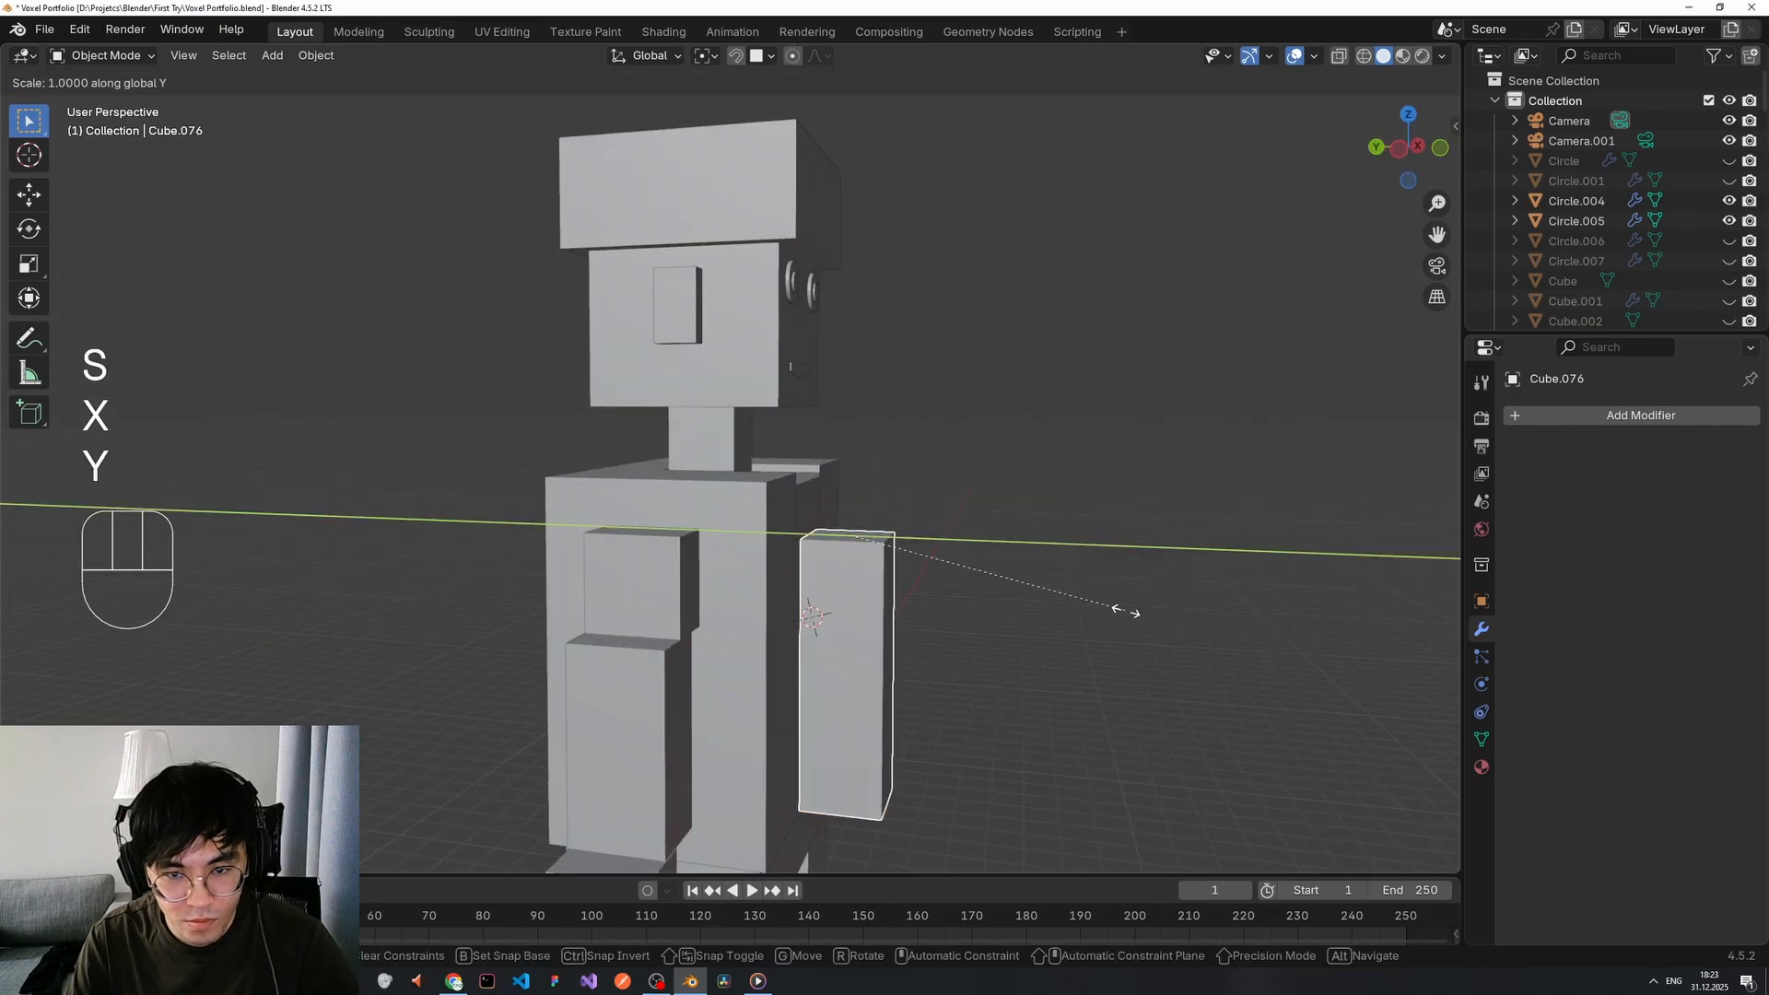
pyautogui.click(915, 595)
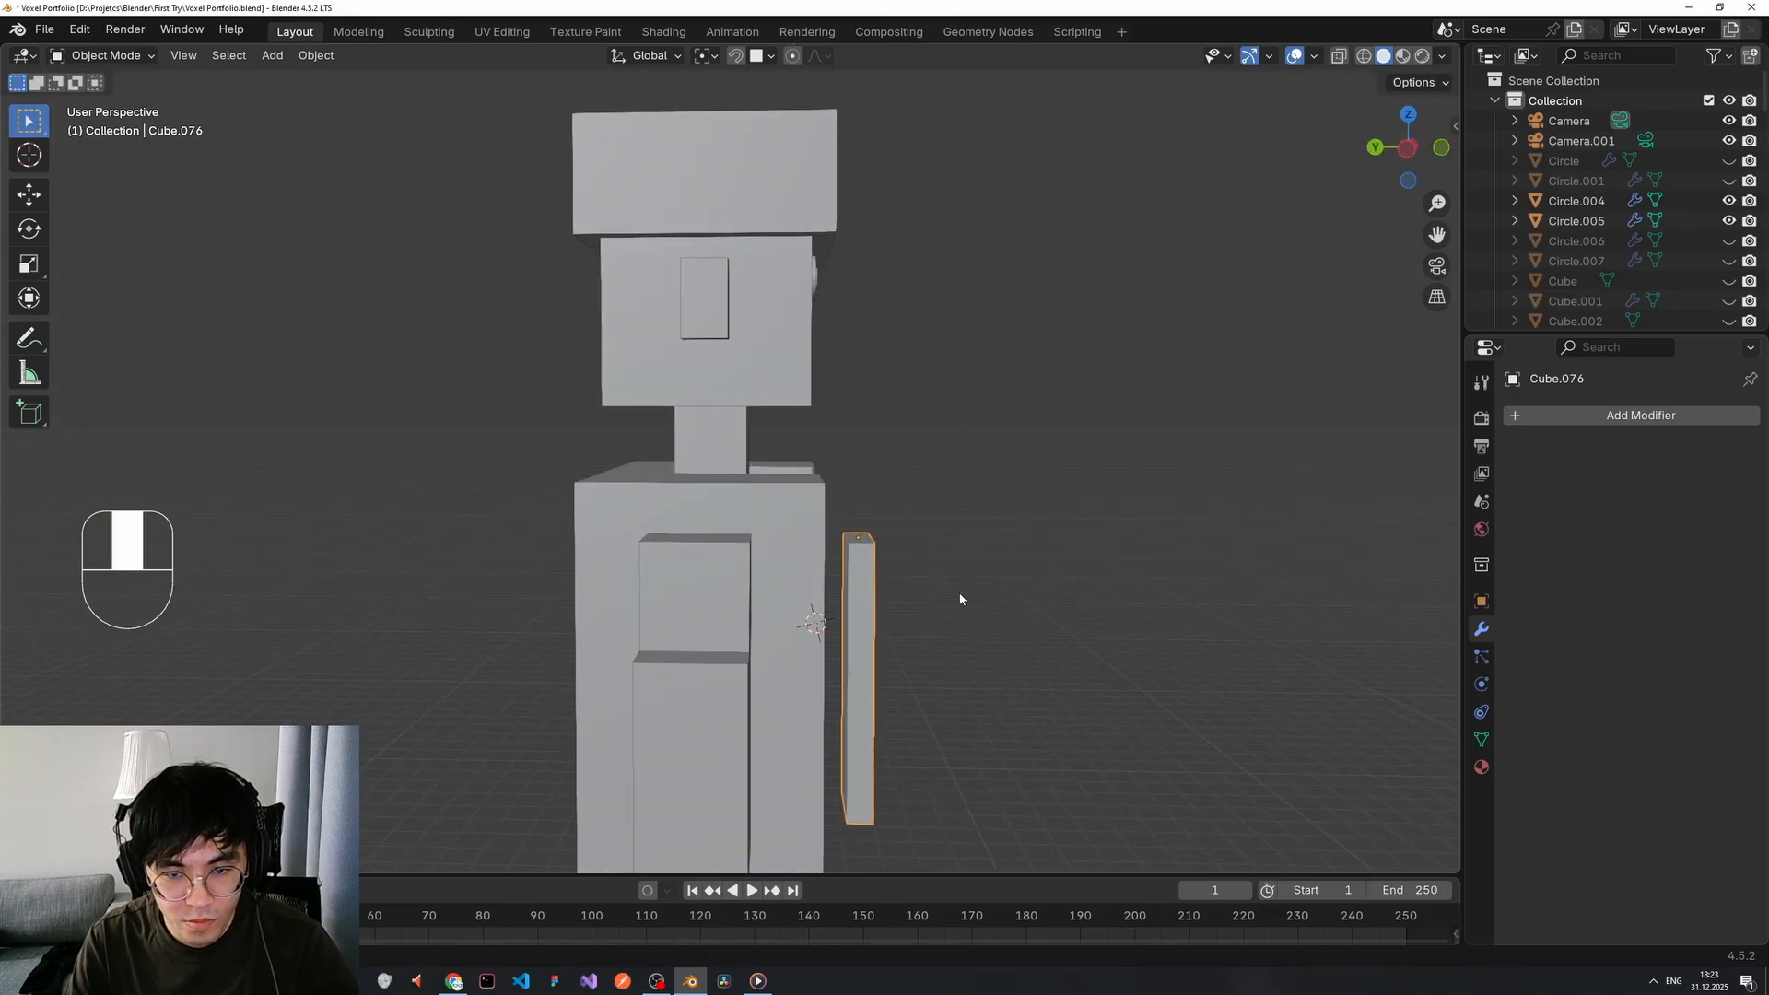
pyautogui.moveTo(1000, 618); pyautogui.dragTo(1004, 585, button='middle')
pyautogui.press('s')
pyautogui.press('x')
pyautogui.click(858, 576)
# Reduce the strip's Y depth again and push it flush against the chest.
pyautogui.moveTo(859, 576); pyautogui.dragTo(834, 470, button='middle')
pyautogui.press('x')
pyautogui.press('s')
pyautogui.rightClick(1090, 610)
pyautogui.press('s')
pyautogui.press('x')
pyautogui.press('y')
pyautogui.click(1019, 592)
pyautogui.press('g')
pyautogui.press('x')
pyautogui.press('y')
pyautogui.click(916, 577)
# Add a flat plane at the top of the chest strip.
pyautogui.press('Tab')
pyautogui.press('Tab')
pyautogui.scroll(5, 1090, 540)
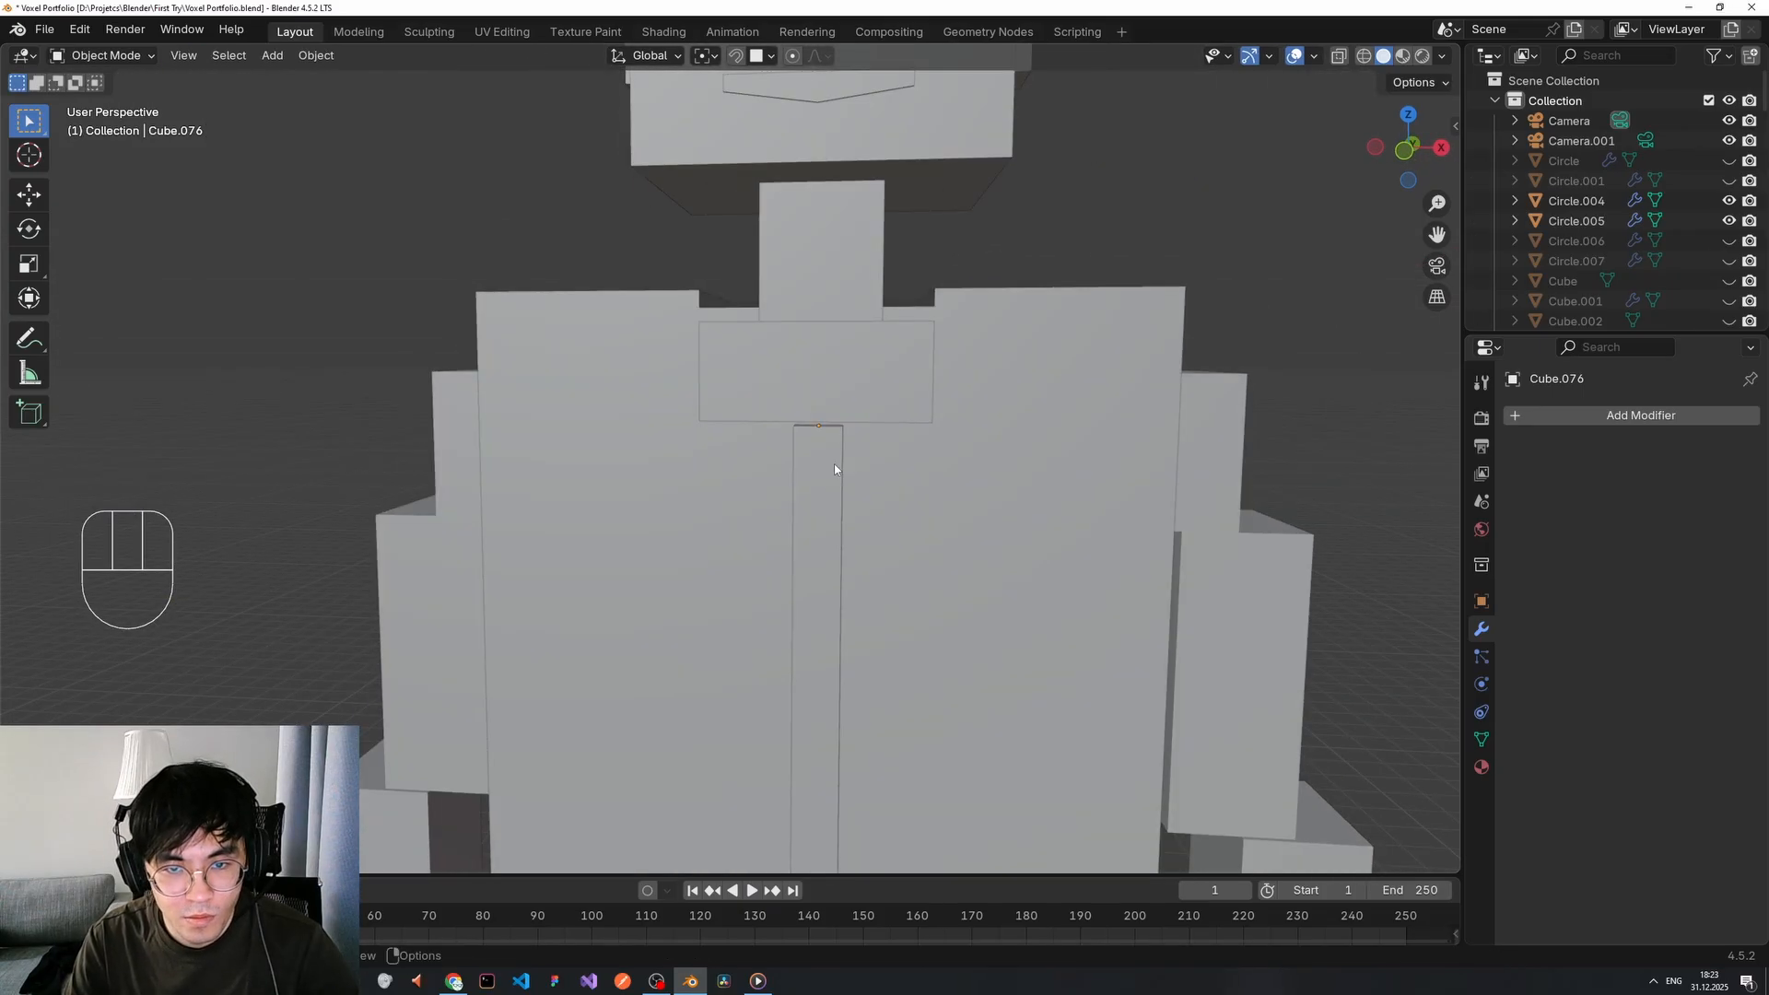
pyautogui.hotkey('shift', 'a')
pyautogui.click(893, 450)
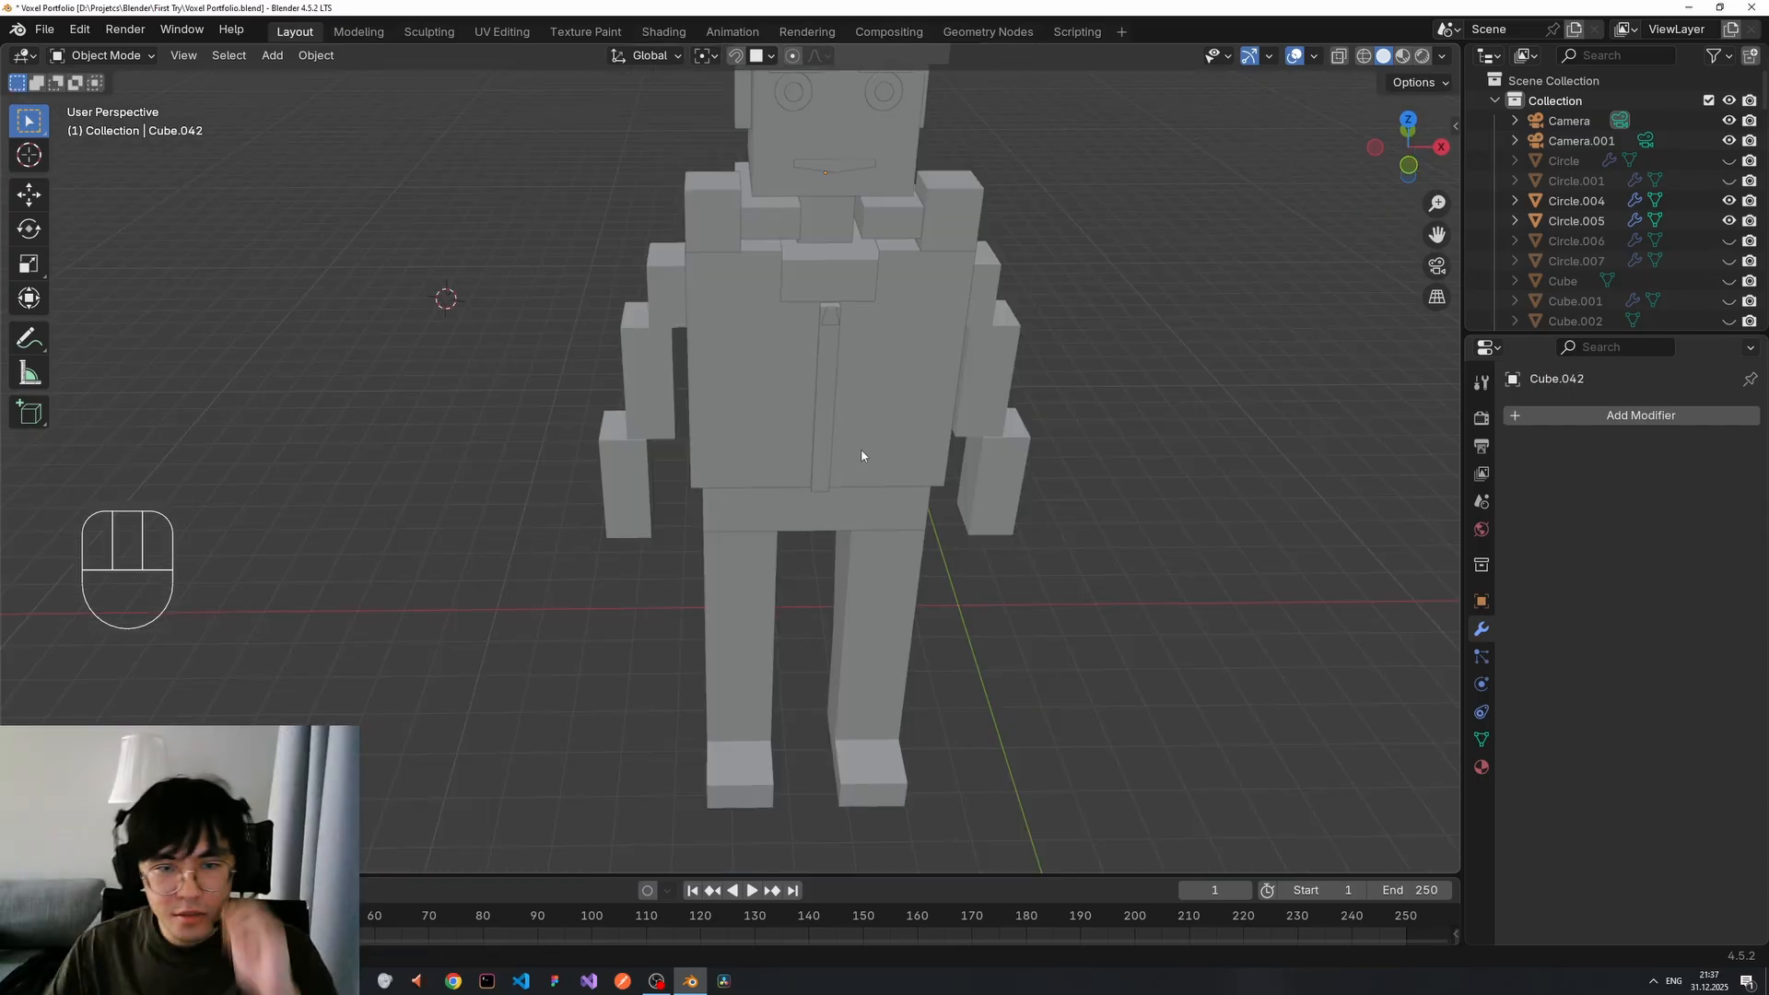
pyautogui.moveTo(861, 454); pyautogui.dragTo(900, 197, button='middle')
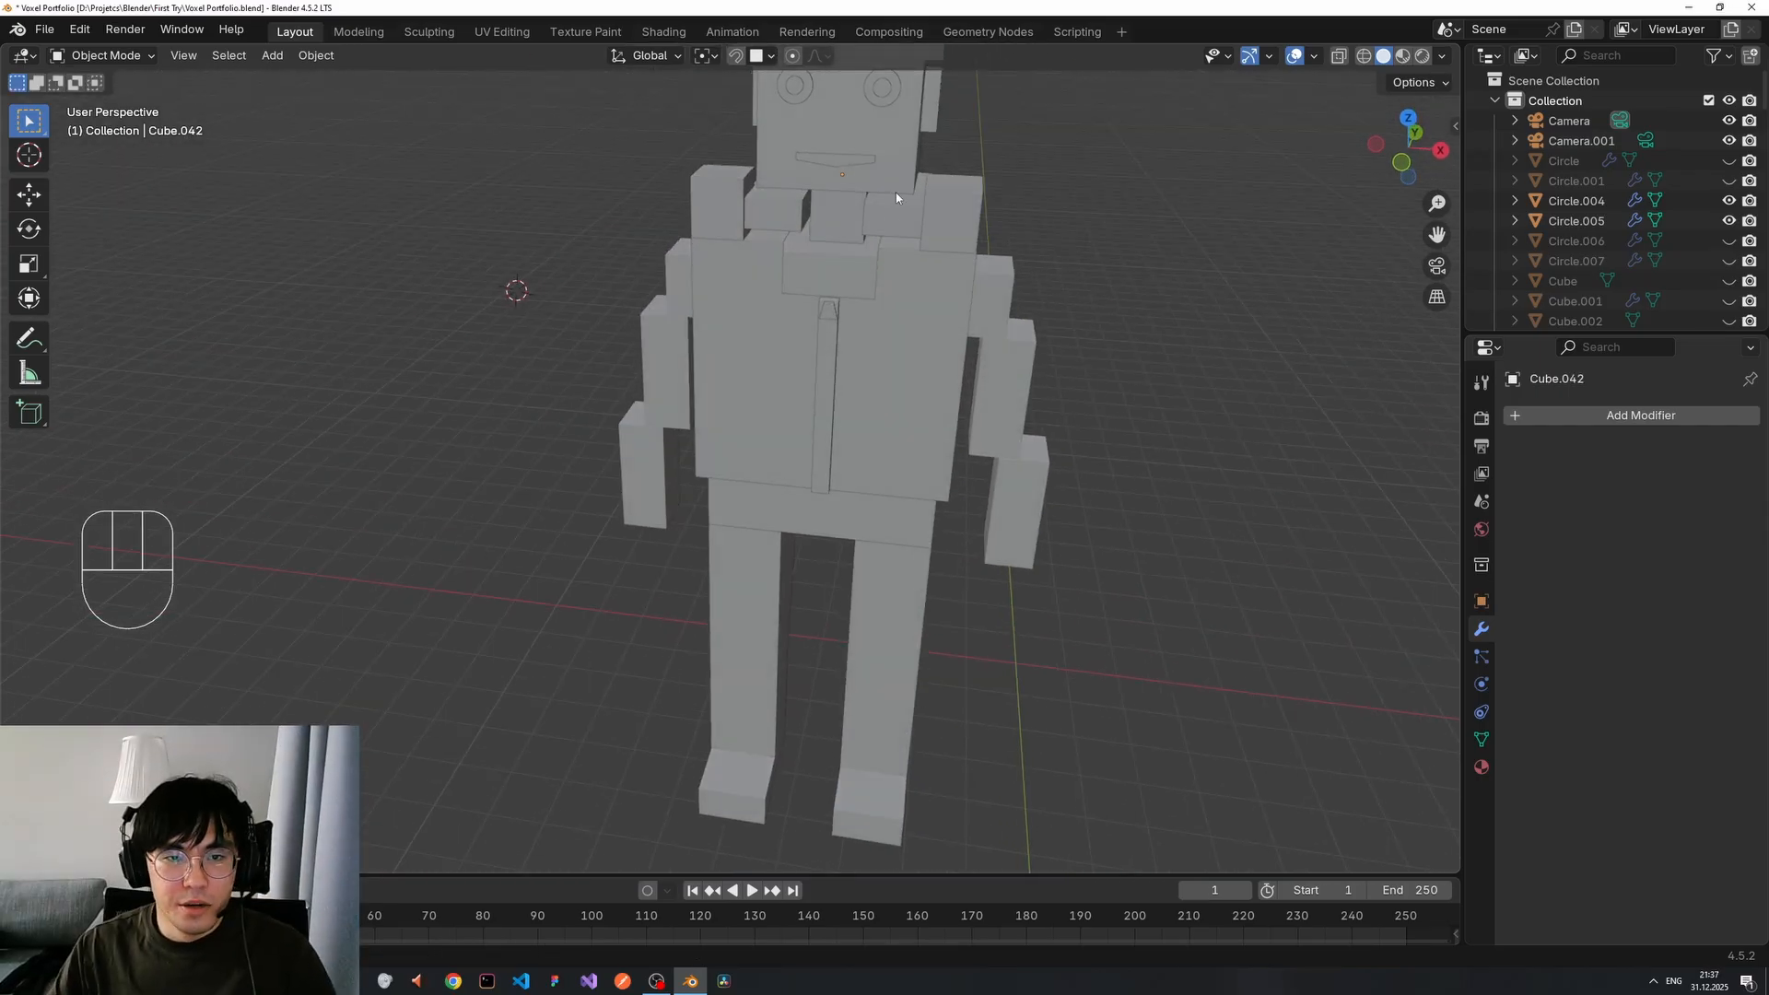
pyautogui.scroll(-4, 898, 198)
pyautogui.keyDown('shift'); pyautogui.moveTo(862, 288); pyautogui.dragTo(866, 319, button='middle'); pyautogui.keyUp('shift')
pyautogui.scroll(6, 883, 416)
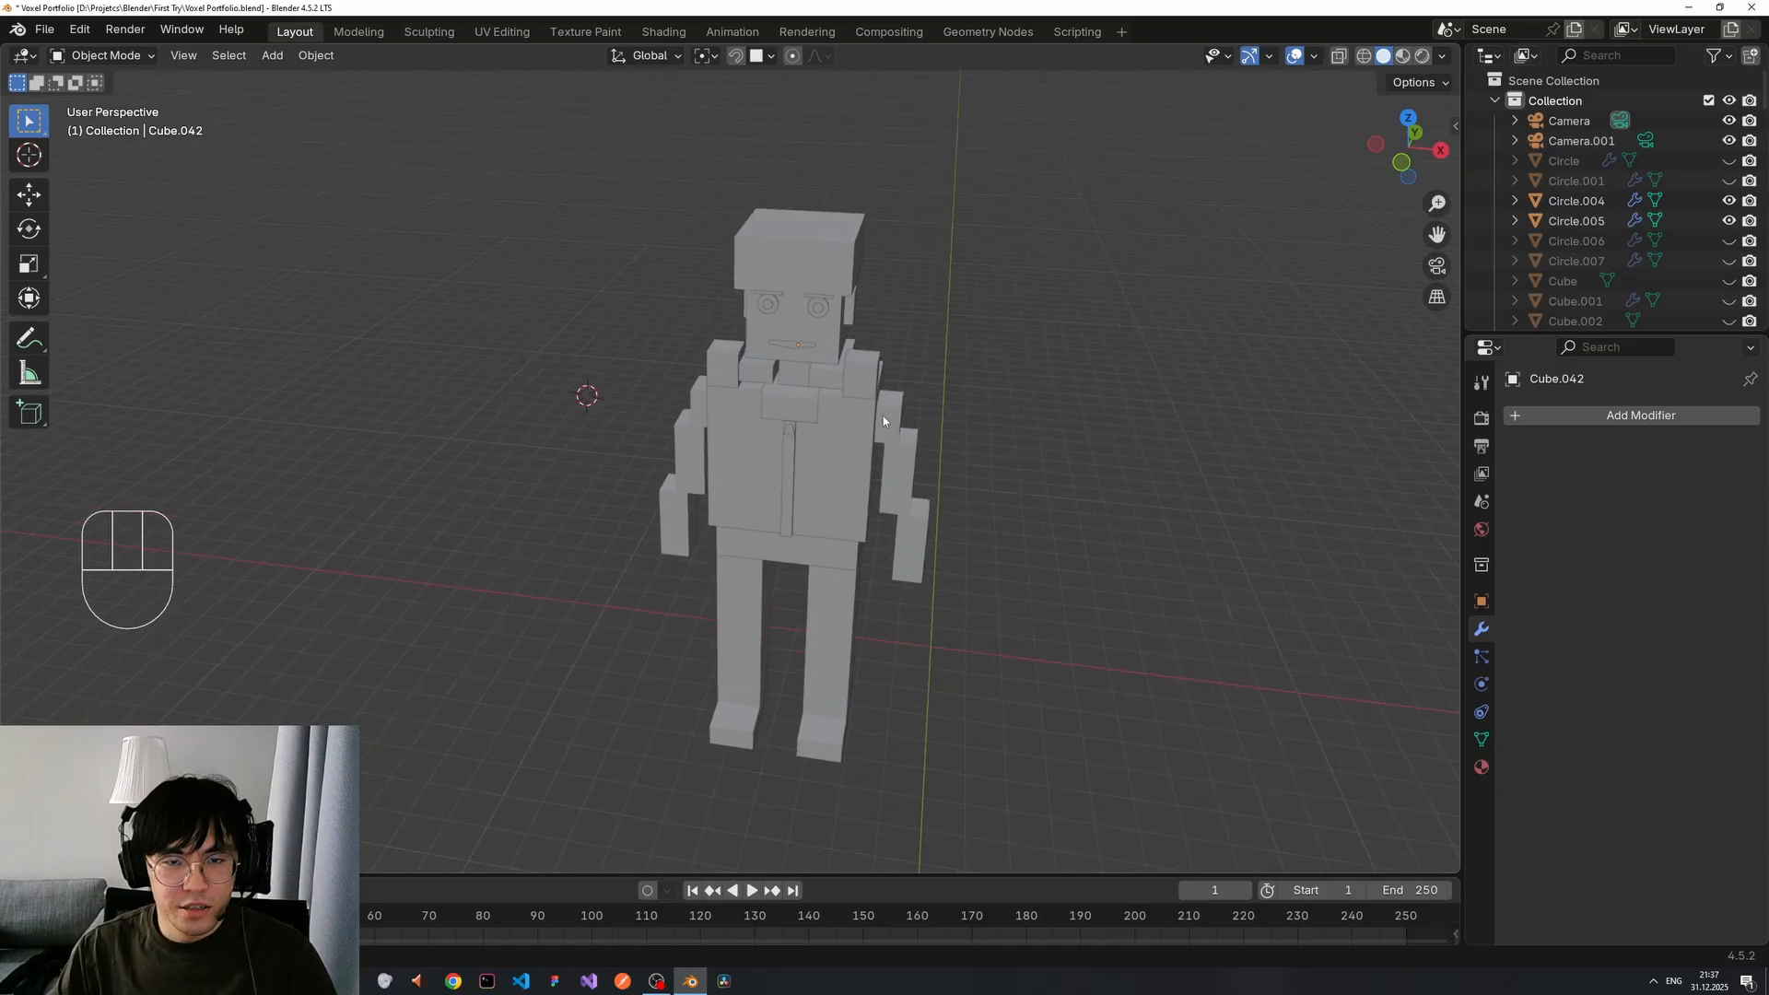
pyautogui.scroll(-4, 936, 362)
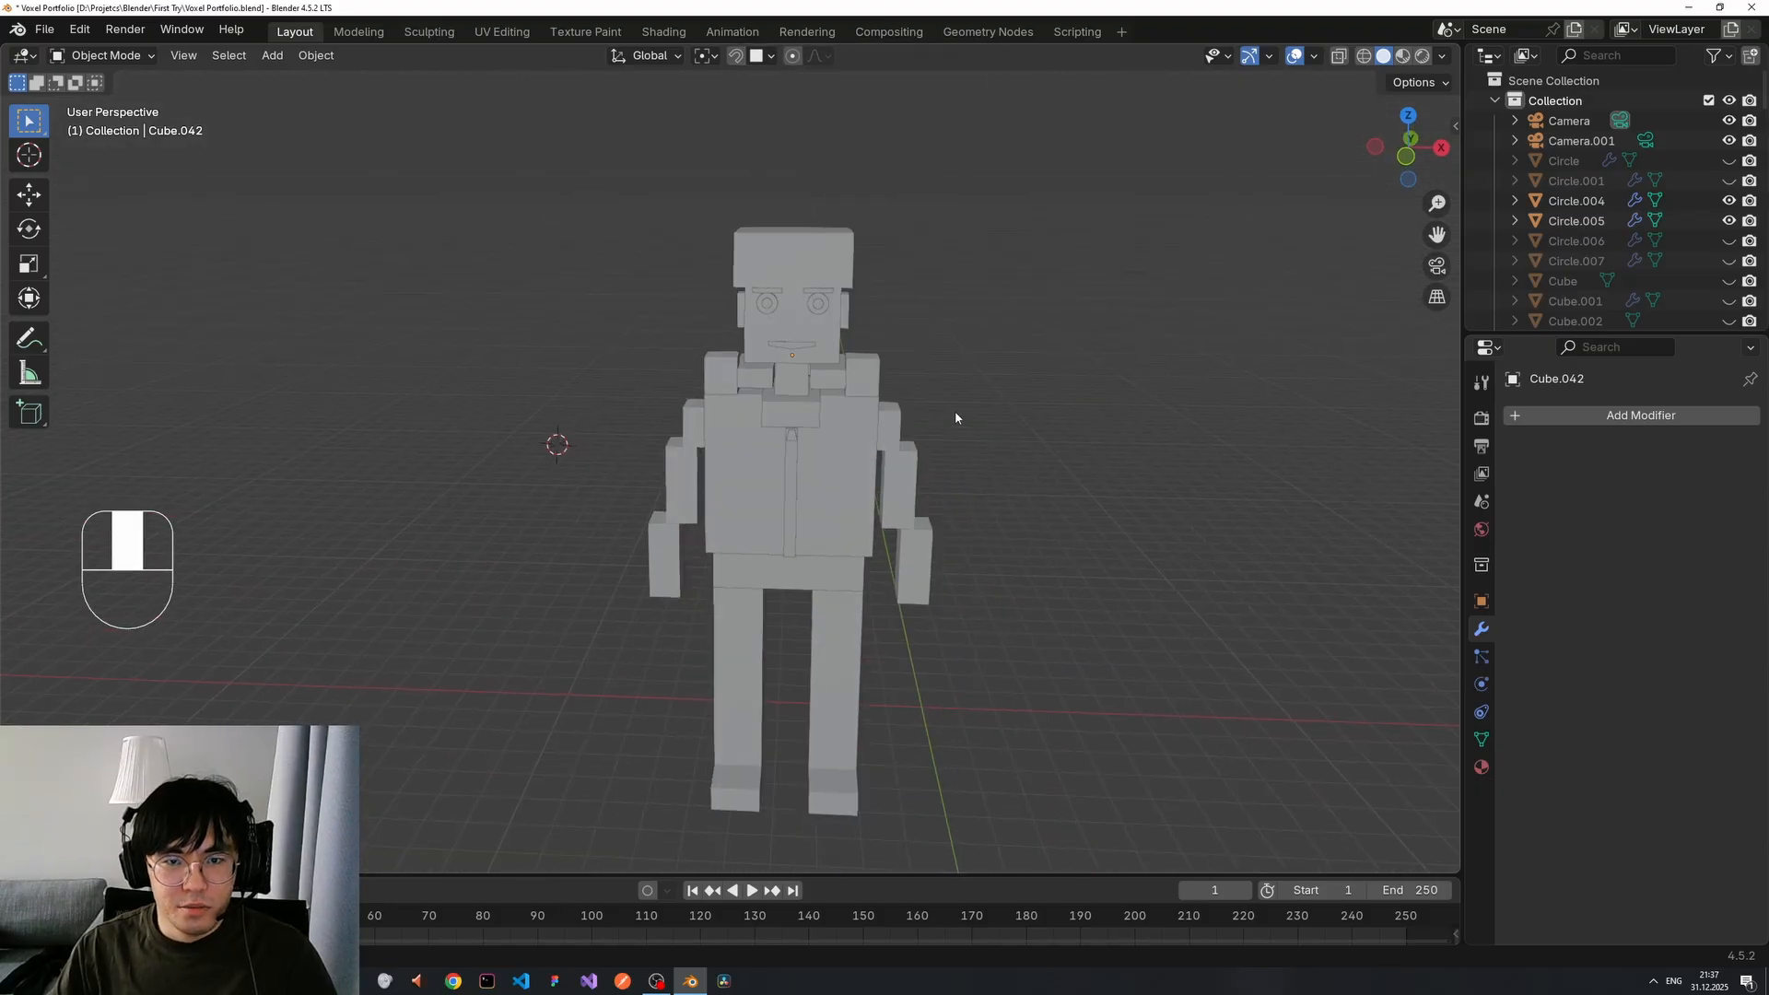
pyautogui.moveTo(974, 419)
pyautogui.mouseDown(button='middle')
pyautogui.moveTo(920, 400)
pyautogui.moveTo(955, 417)
pyautogui.moveTo(923, 439)
pyautogui.moveTo(954, 413)
pyautogui.mouseUp(button='middle')
pyautogui.scroll(-5, 954, 415)
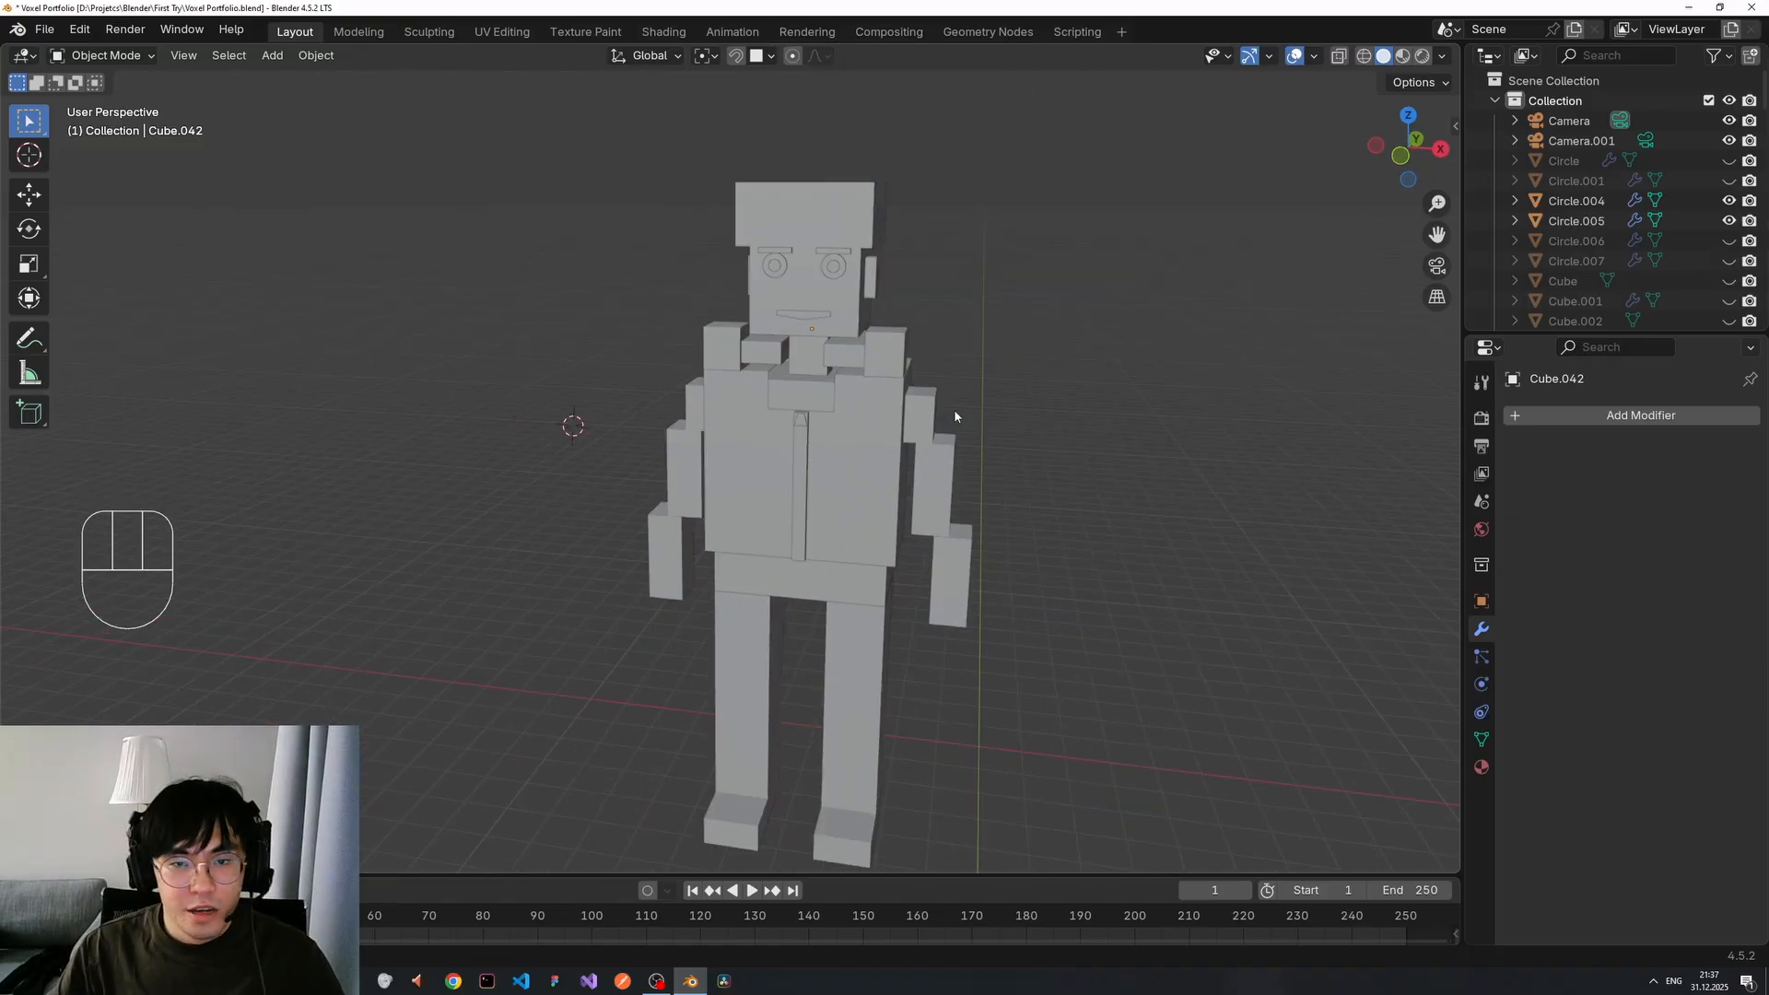
pyautogui.scroll(5, 770, 422)
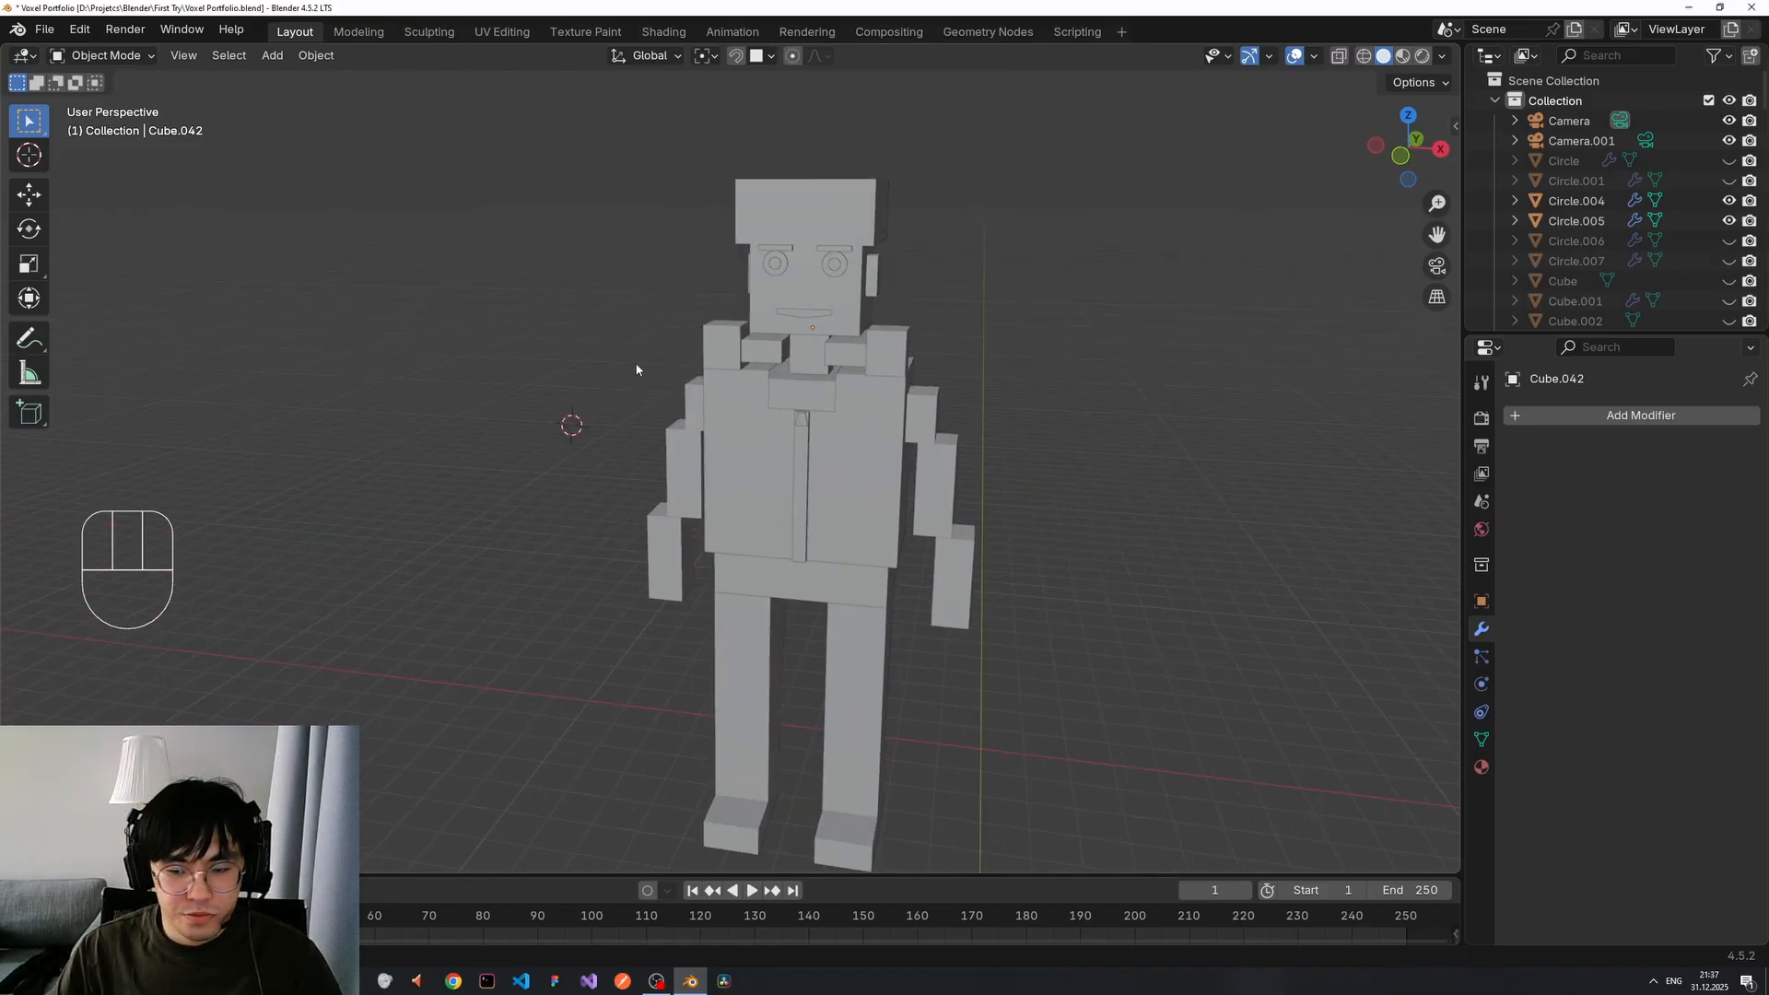
pyautogui.moveTo(567, 176); pyautogui.dragTo(994, 709)
pyautogui.moveTo(1082, 504); pyautogui.dragTo(1097, 516, button='middle')
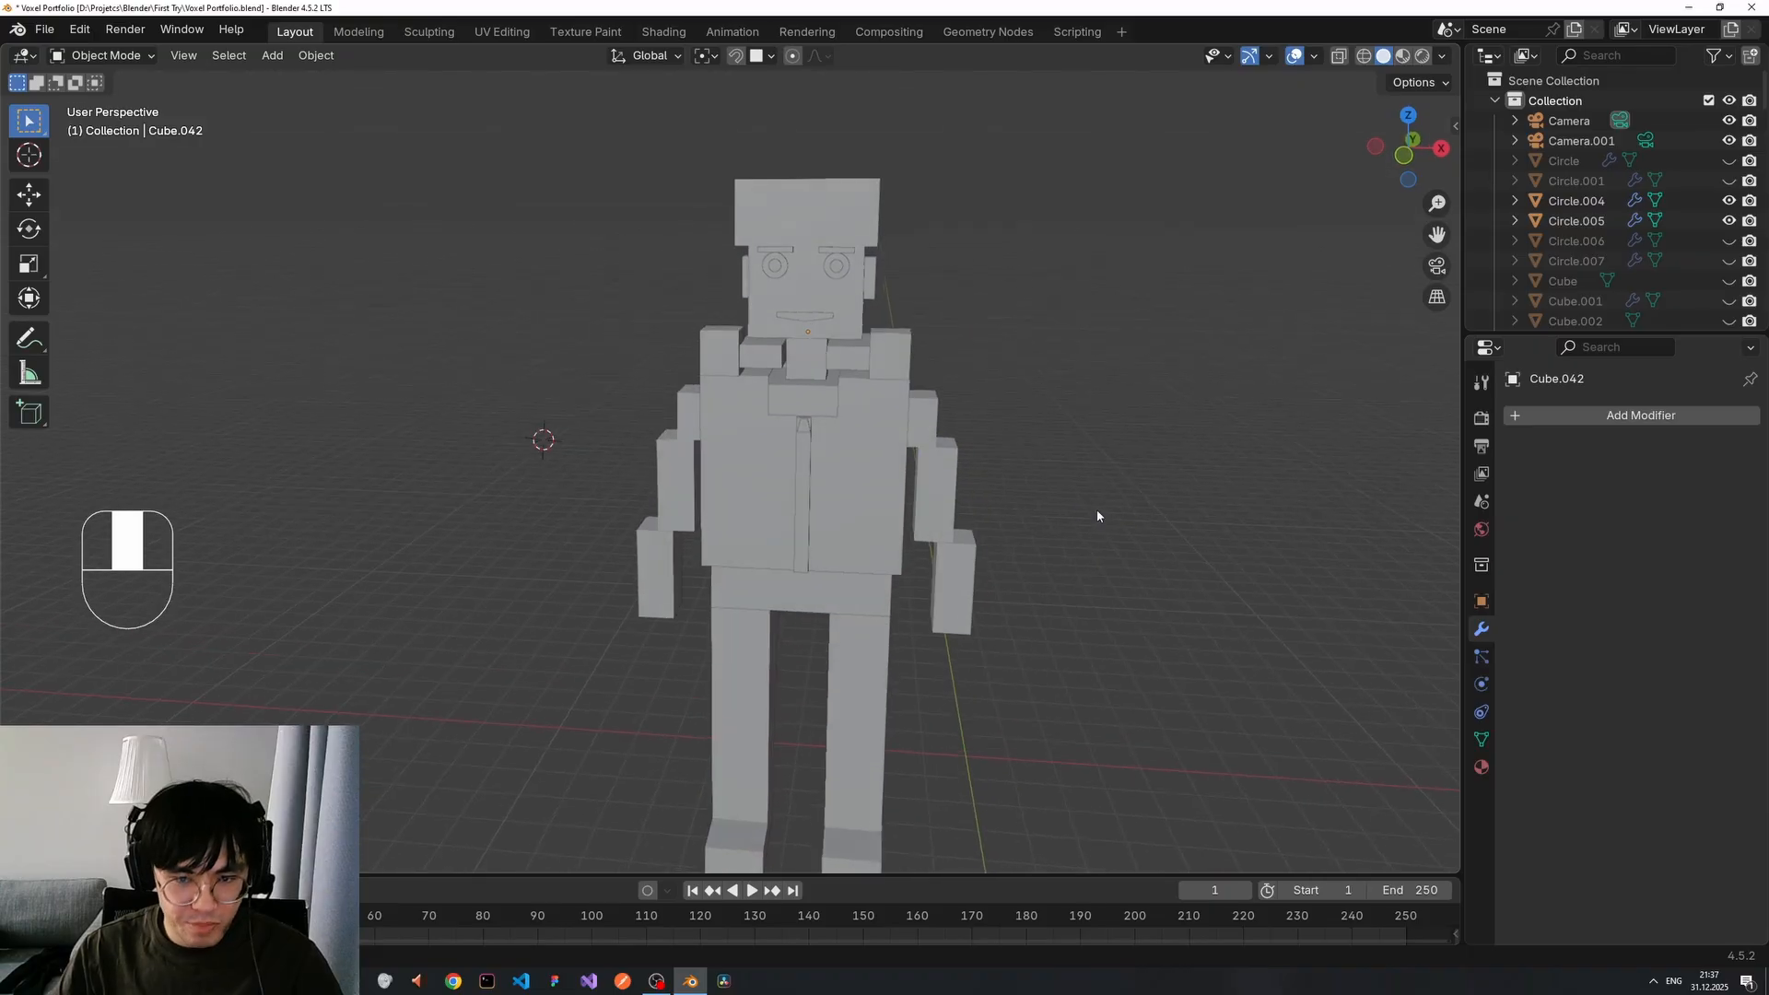
pyautogui.scroll(4, 1069, 458)
pyautogui.moveTo(1069, 458); pyautogui.dragTo(993, 437, button='middle')
pyautogui.keyDown('shift'); pyautogui.moveTo(993, 437); pyautogui.dragTo(975, 453, button='middle'); pyautogui.keyUp('shift')
pyautogui.moveTo(1068, 438); pyautogui.dragTo(947, 374, button='middle')
pyautogui.scroll(5, 1058, 332)
# Select the trapezoid tie piece and check its mesh in Edit Mode, then open and close the Add menu.
pyautogui.moveTo(1058, 332); pyautogui.dragTo(899, 371, button='middle')
pyautogui.click(755, 364)
pyautogui.scroll(3, 799, 363)
pyautogui.press('Tab')
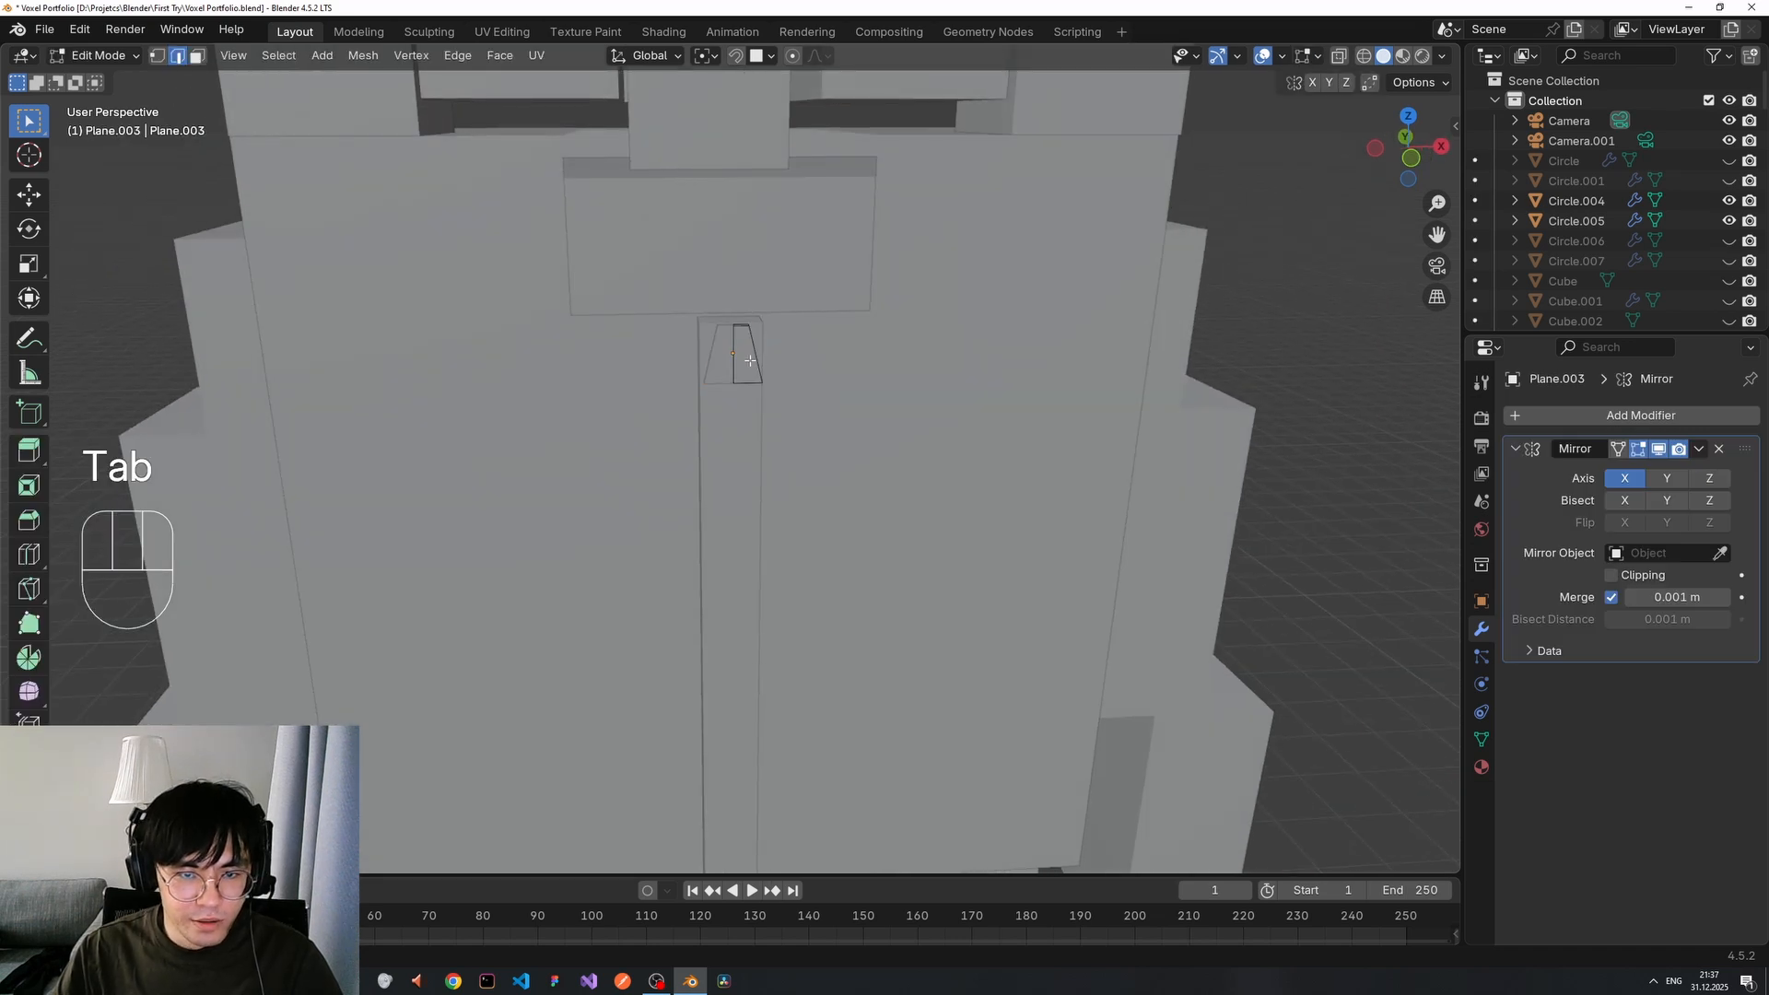
pyautogui.scroll(4, 763, 344)
pyautogui.scroll(-2, 763, 345)
pyautogui.press('Tab')
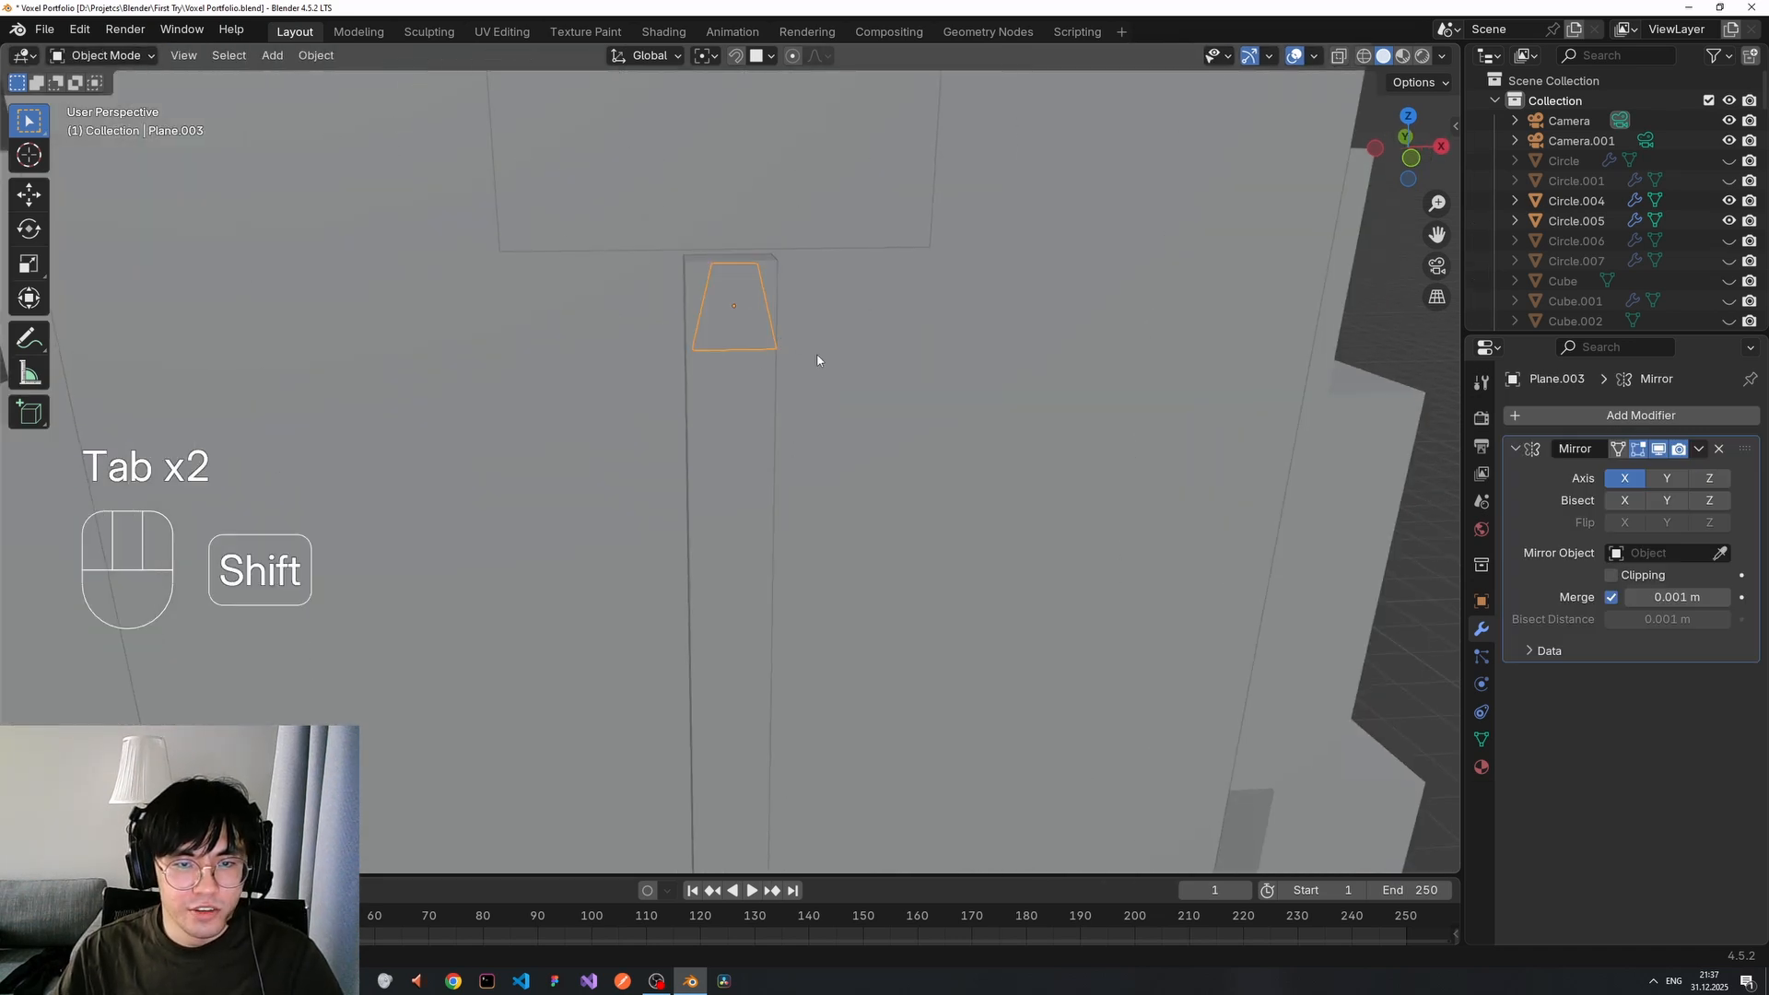
pyautogui.hotkey('shift', 'a')
pyautogui.press('Escape')
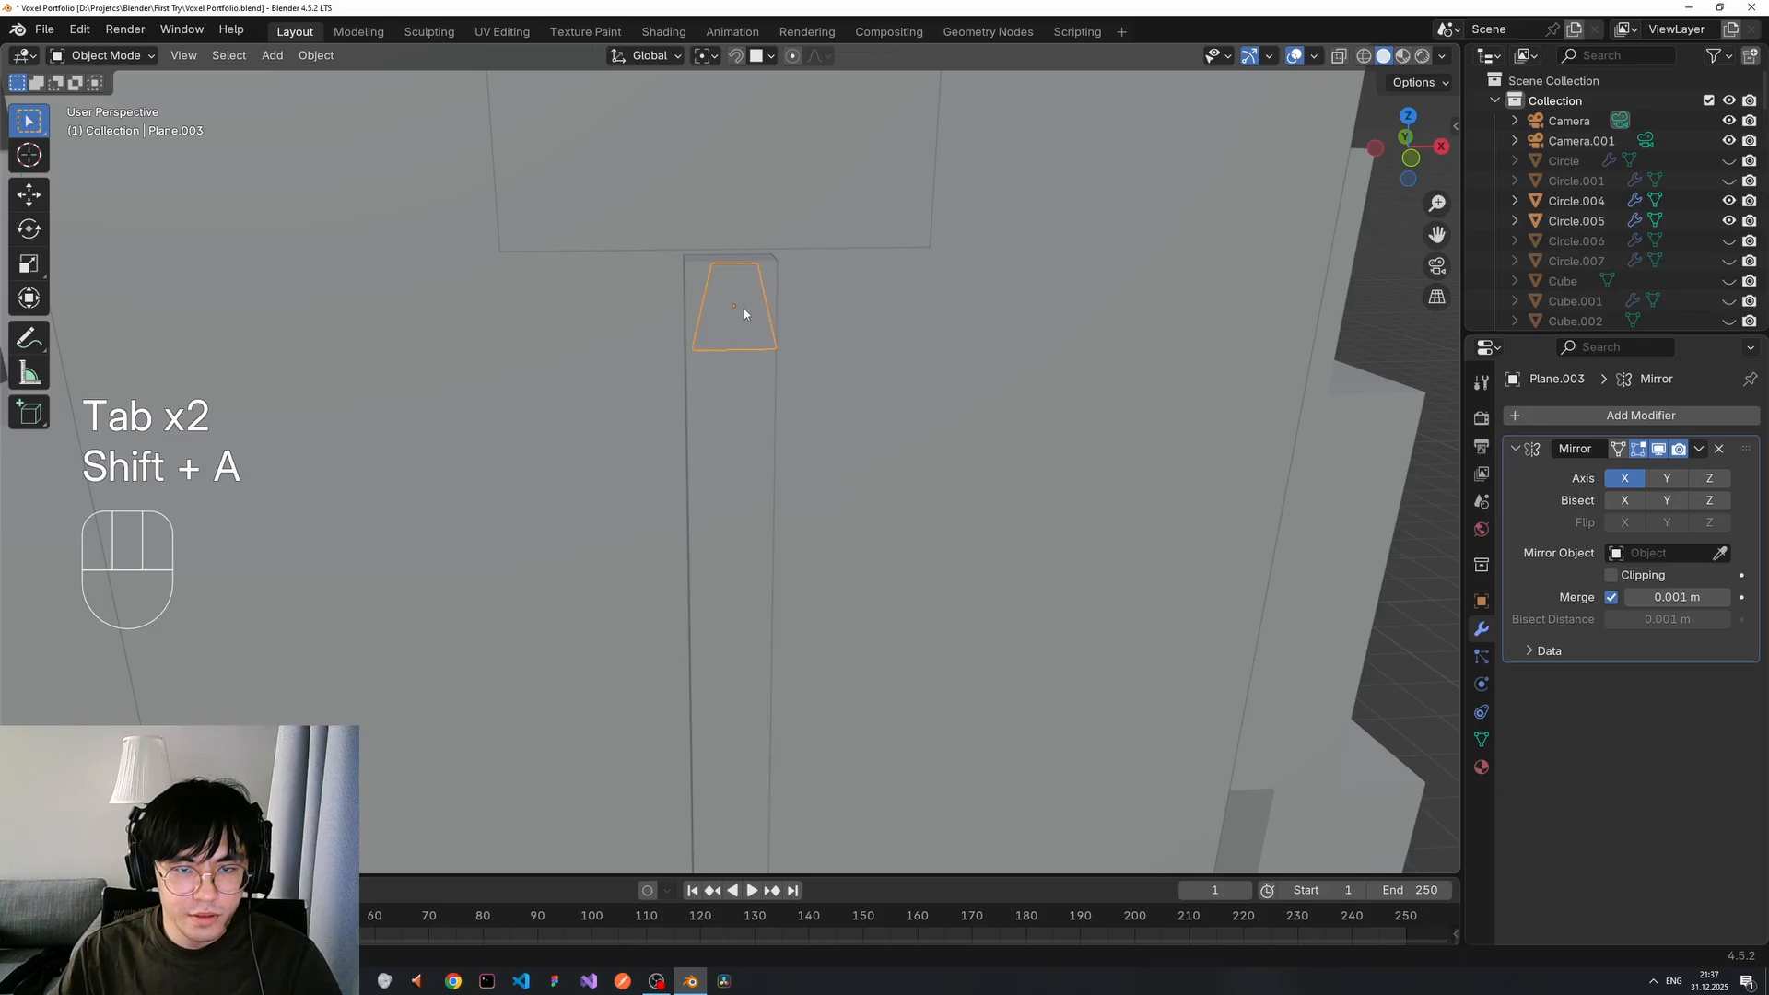
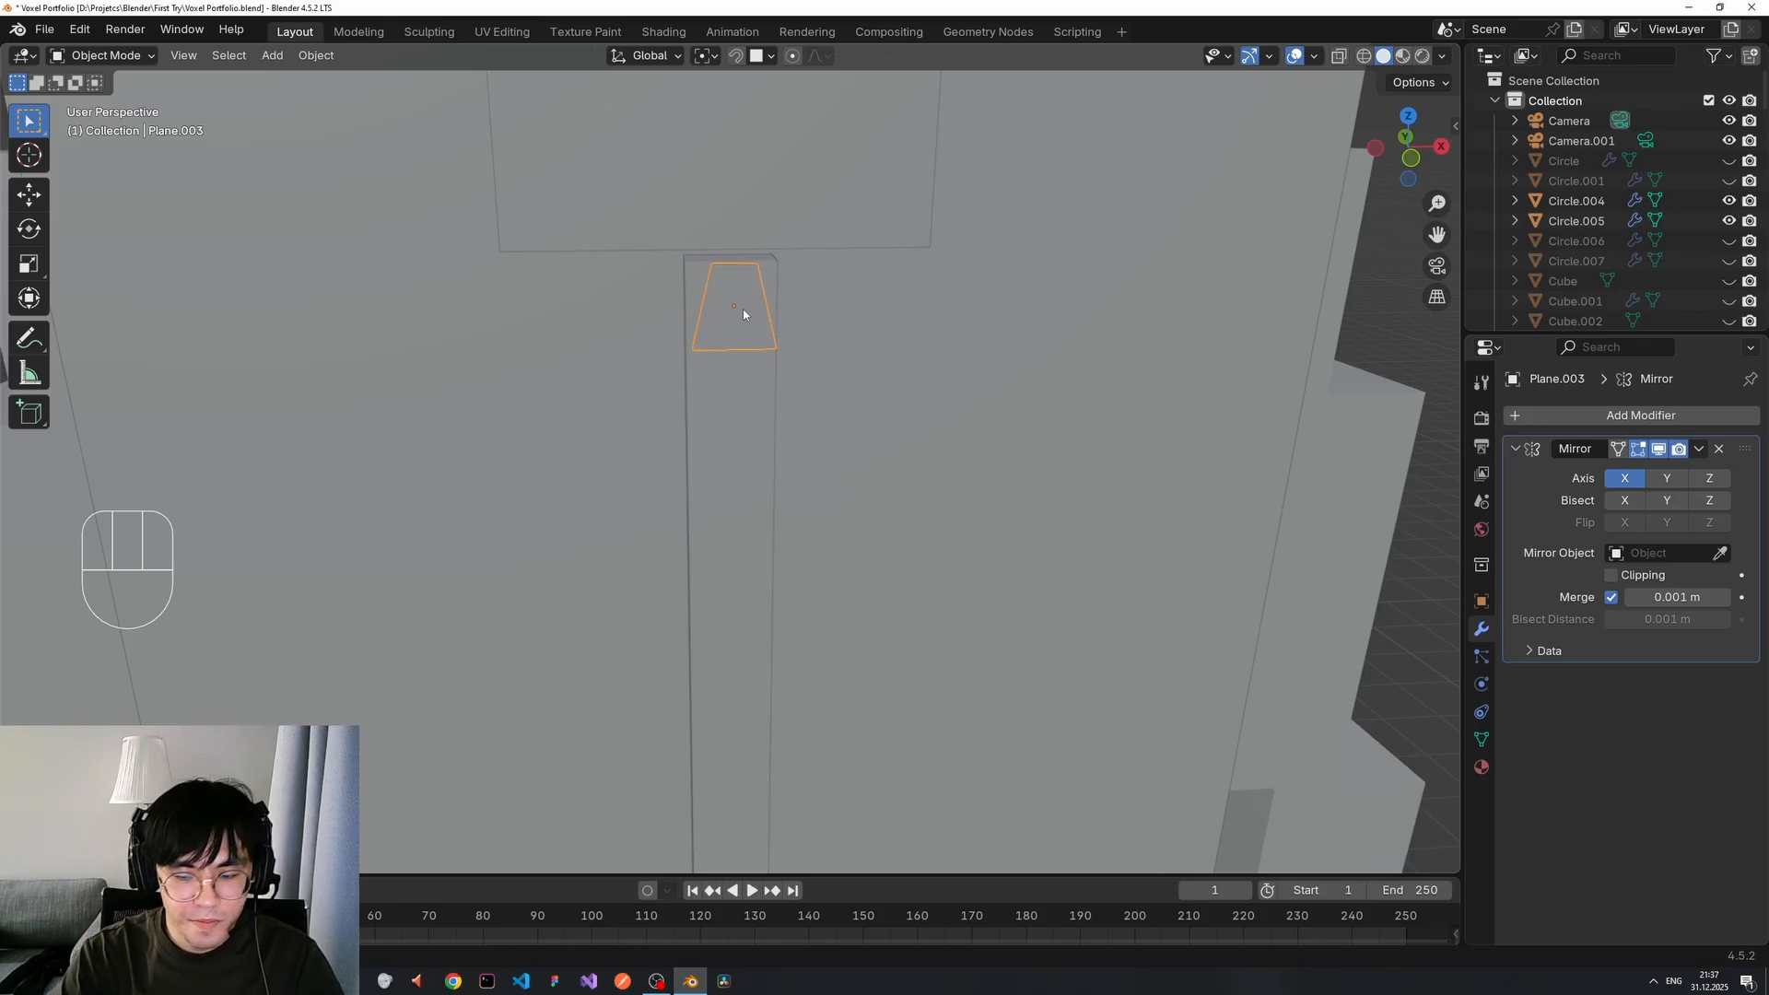
# Isolate the trapezoid in local view and add a new plane, undoing an accidental cube.
pyautogui.press('KP_Divide')
pyautogui.scroll(-4, 932, 351)
pyautogui.hotkey('shift', 'a')
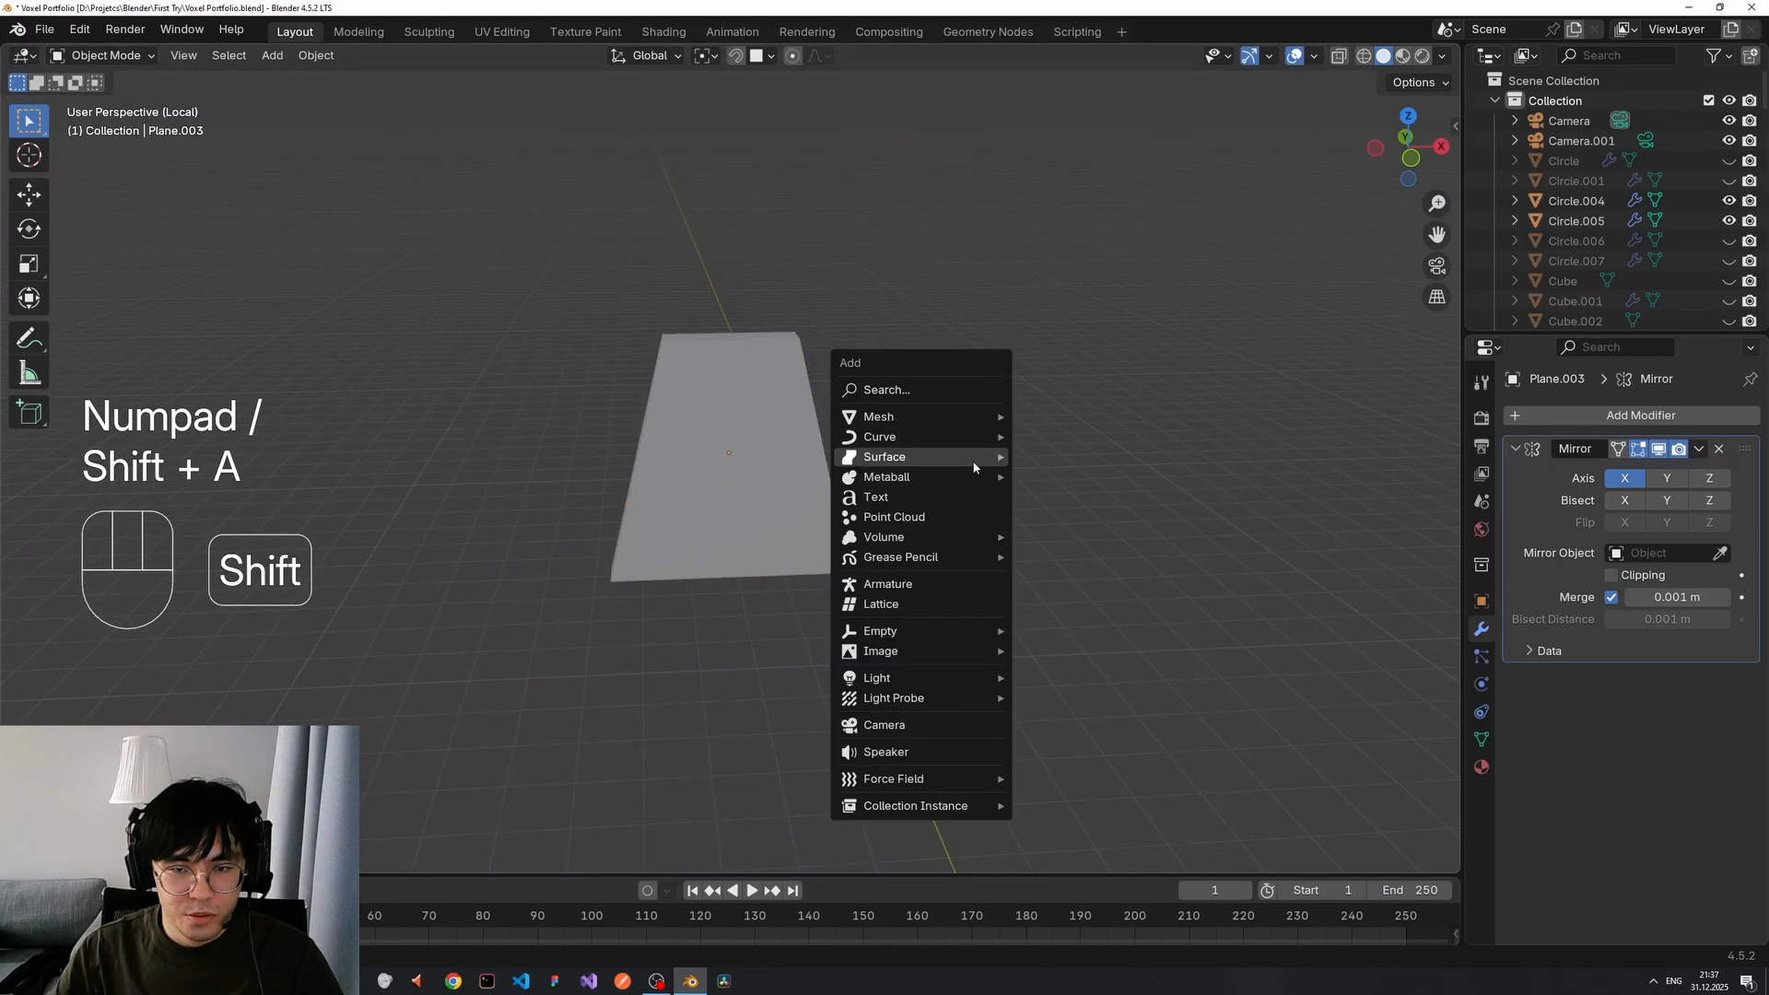
pyautogui.click(1074, 340)
pyautogui.hotkey('shift', 'a')
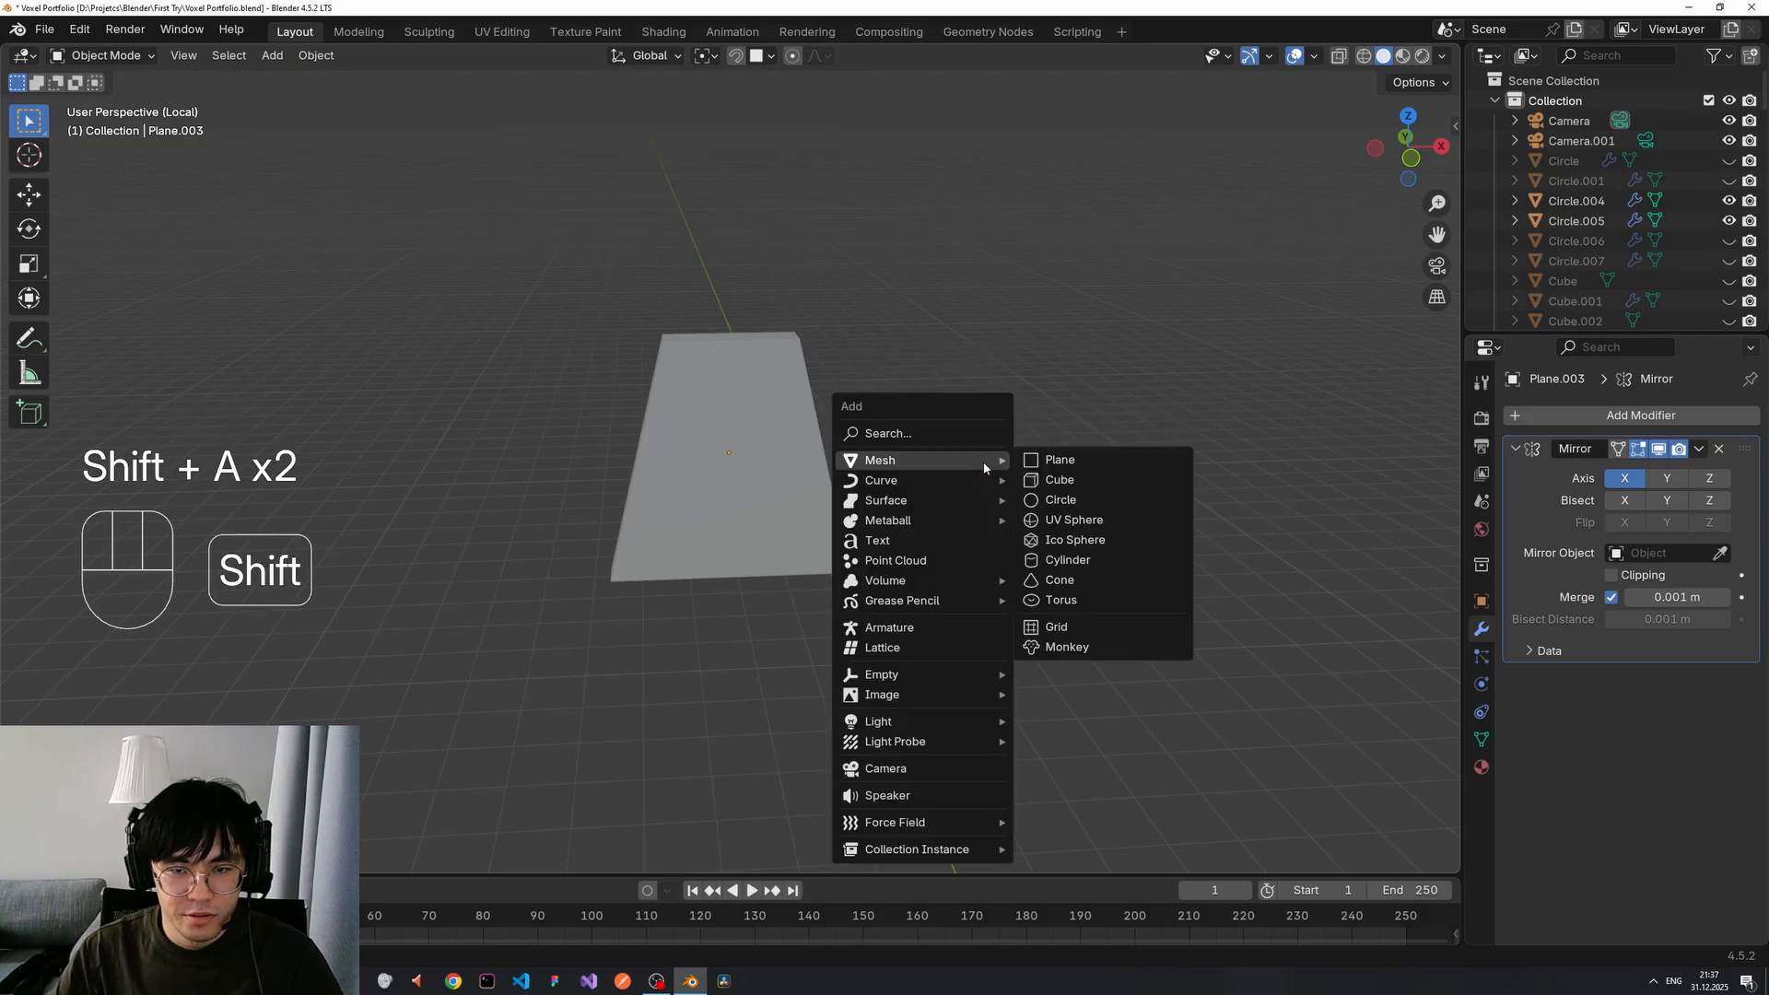
pyautogui.click(1057, 480)
pyautogui.hotkey('ctrl', 'z')
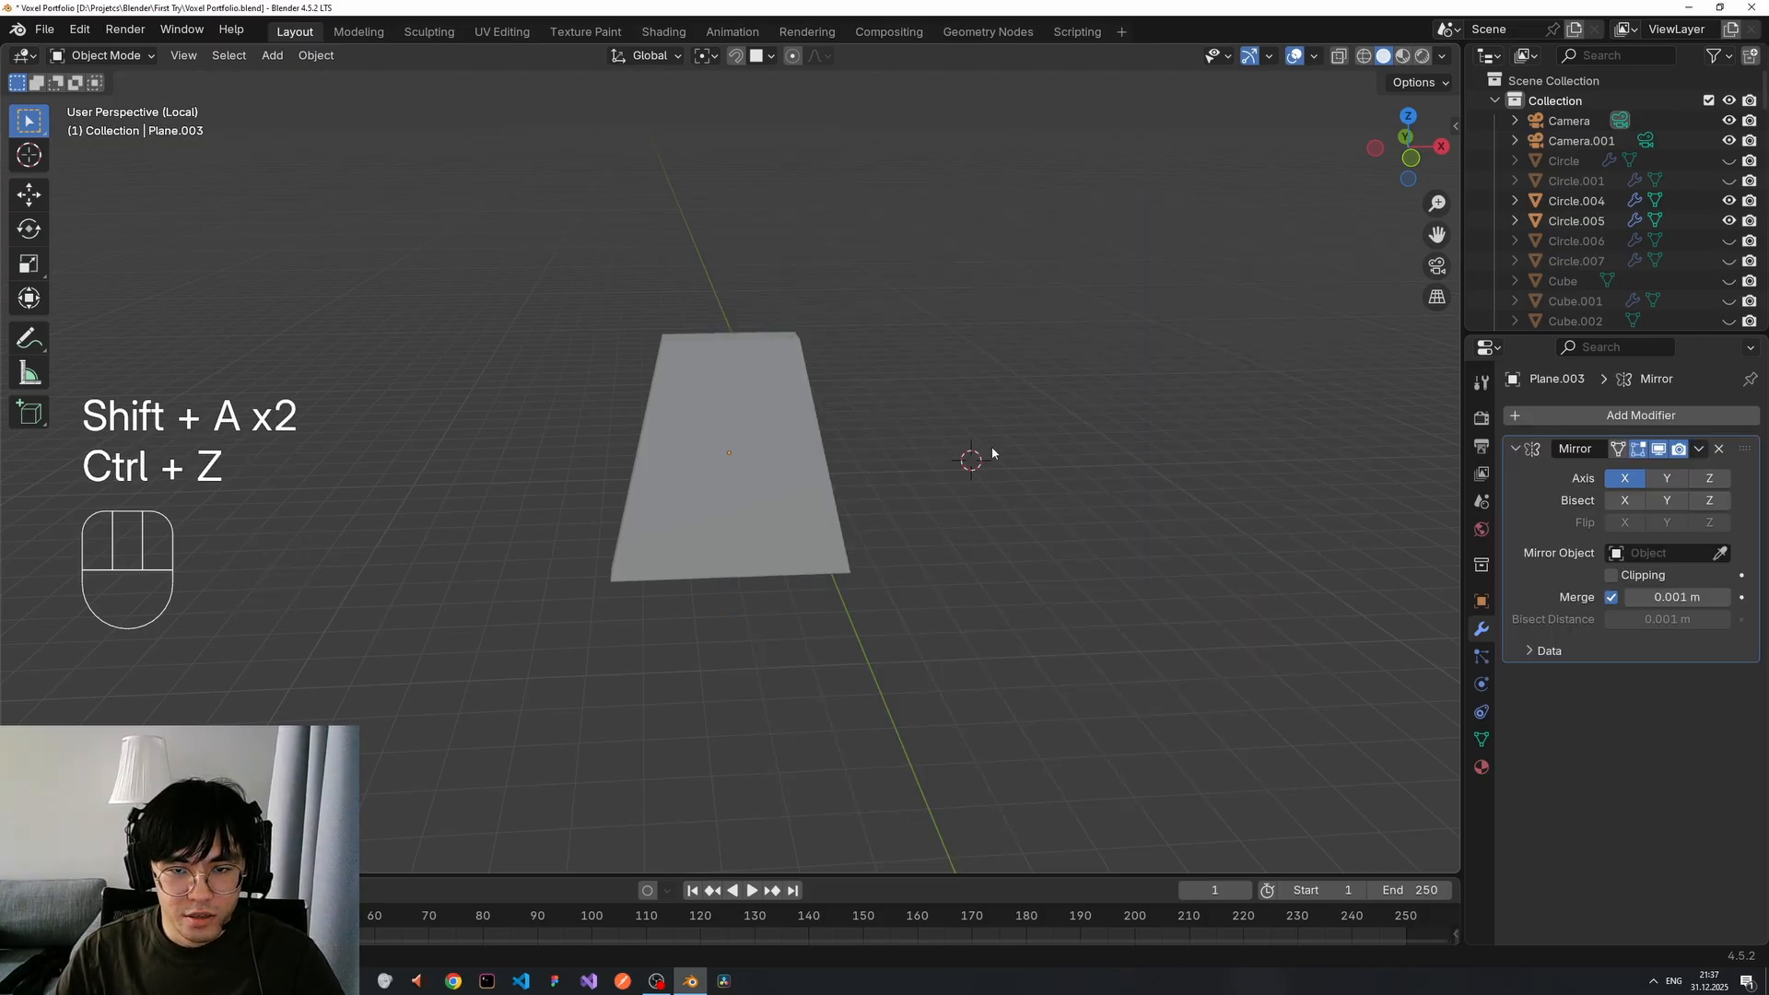
pyautogui.hotkey('shift', 'a')
pyautogui.click(1058, 441)
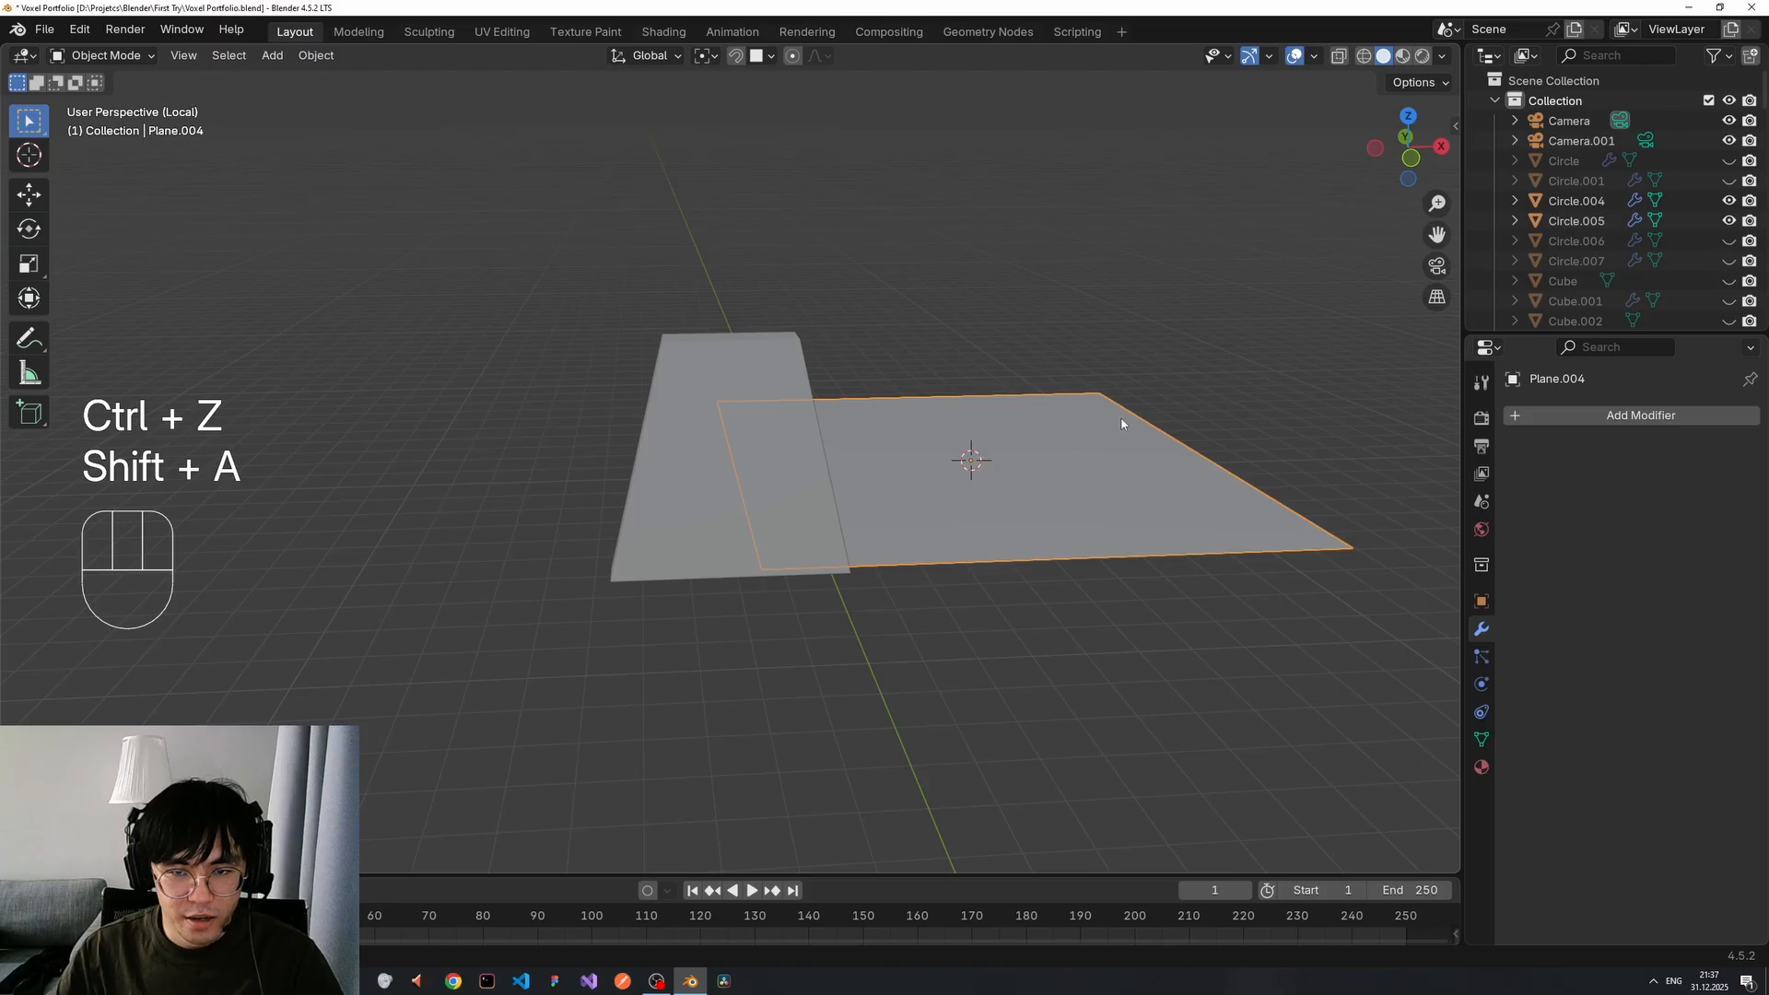
# Stand the new plane upright at 90° around X and scale it smaller.
pyautogui.write('rx90')
pyautogui.press('Return')
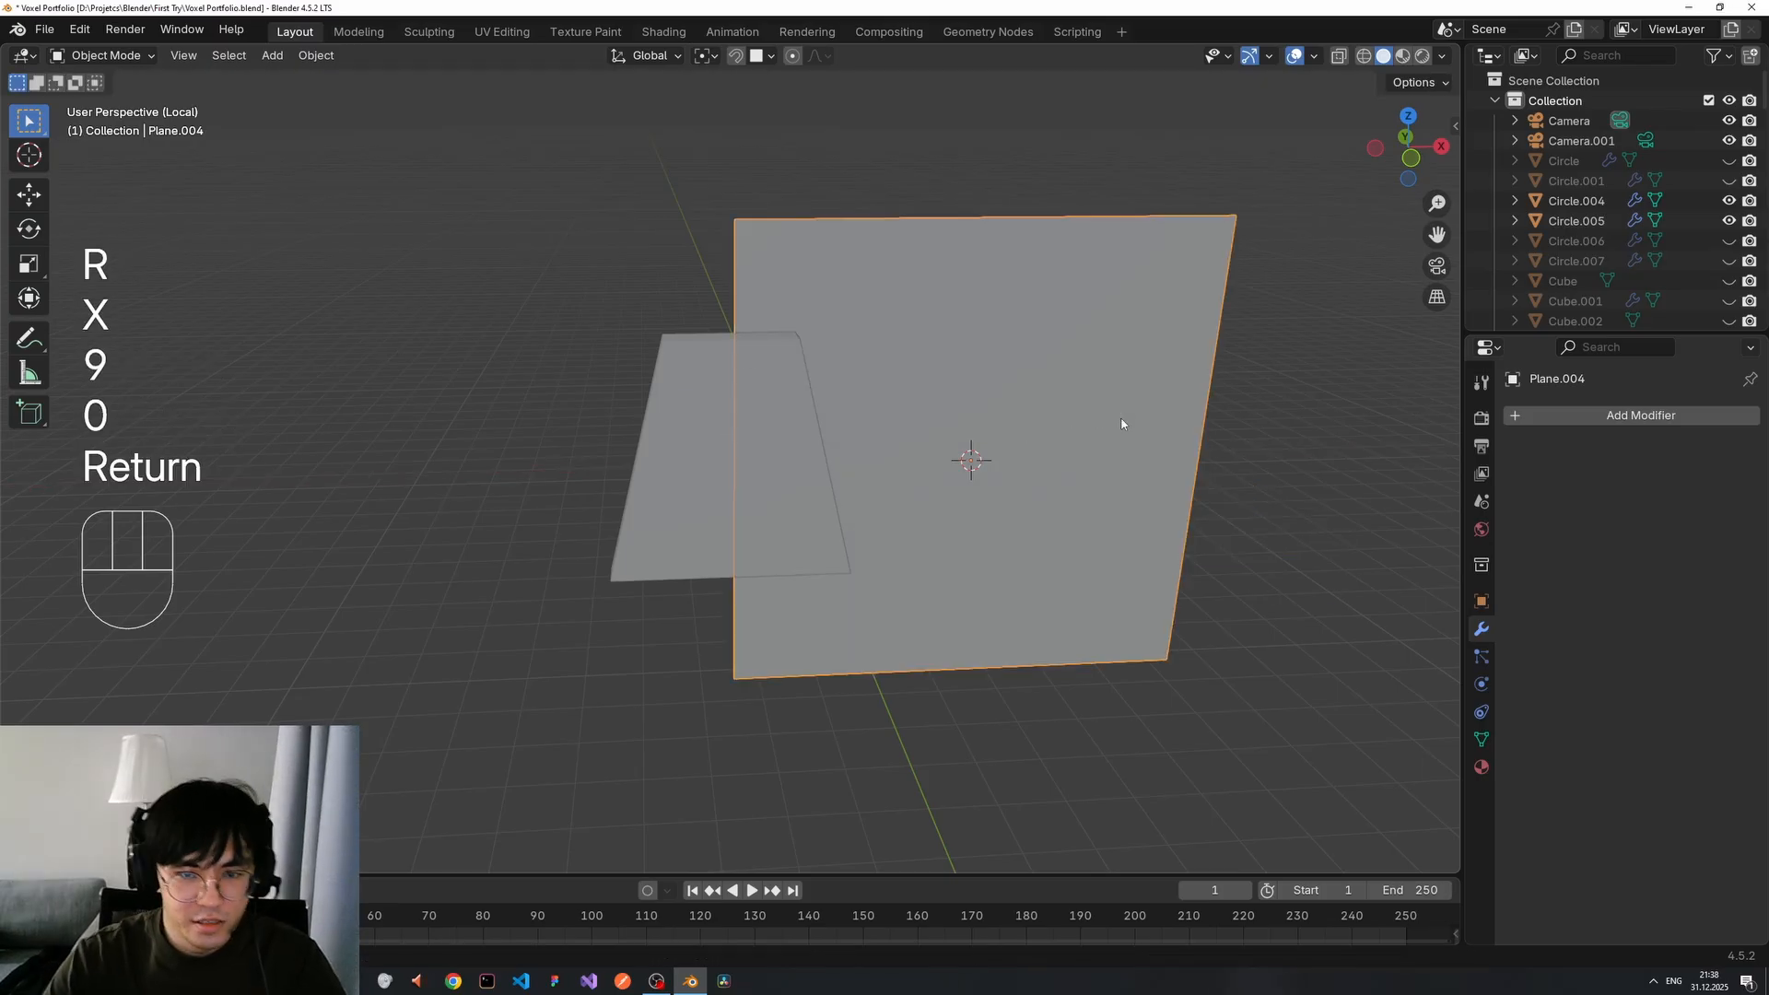
pyautogui.press('s')
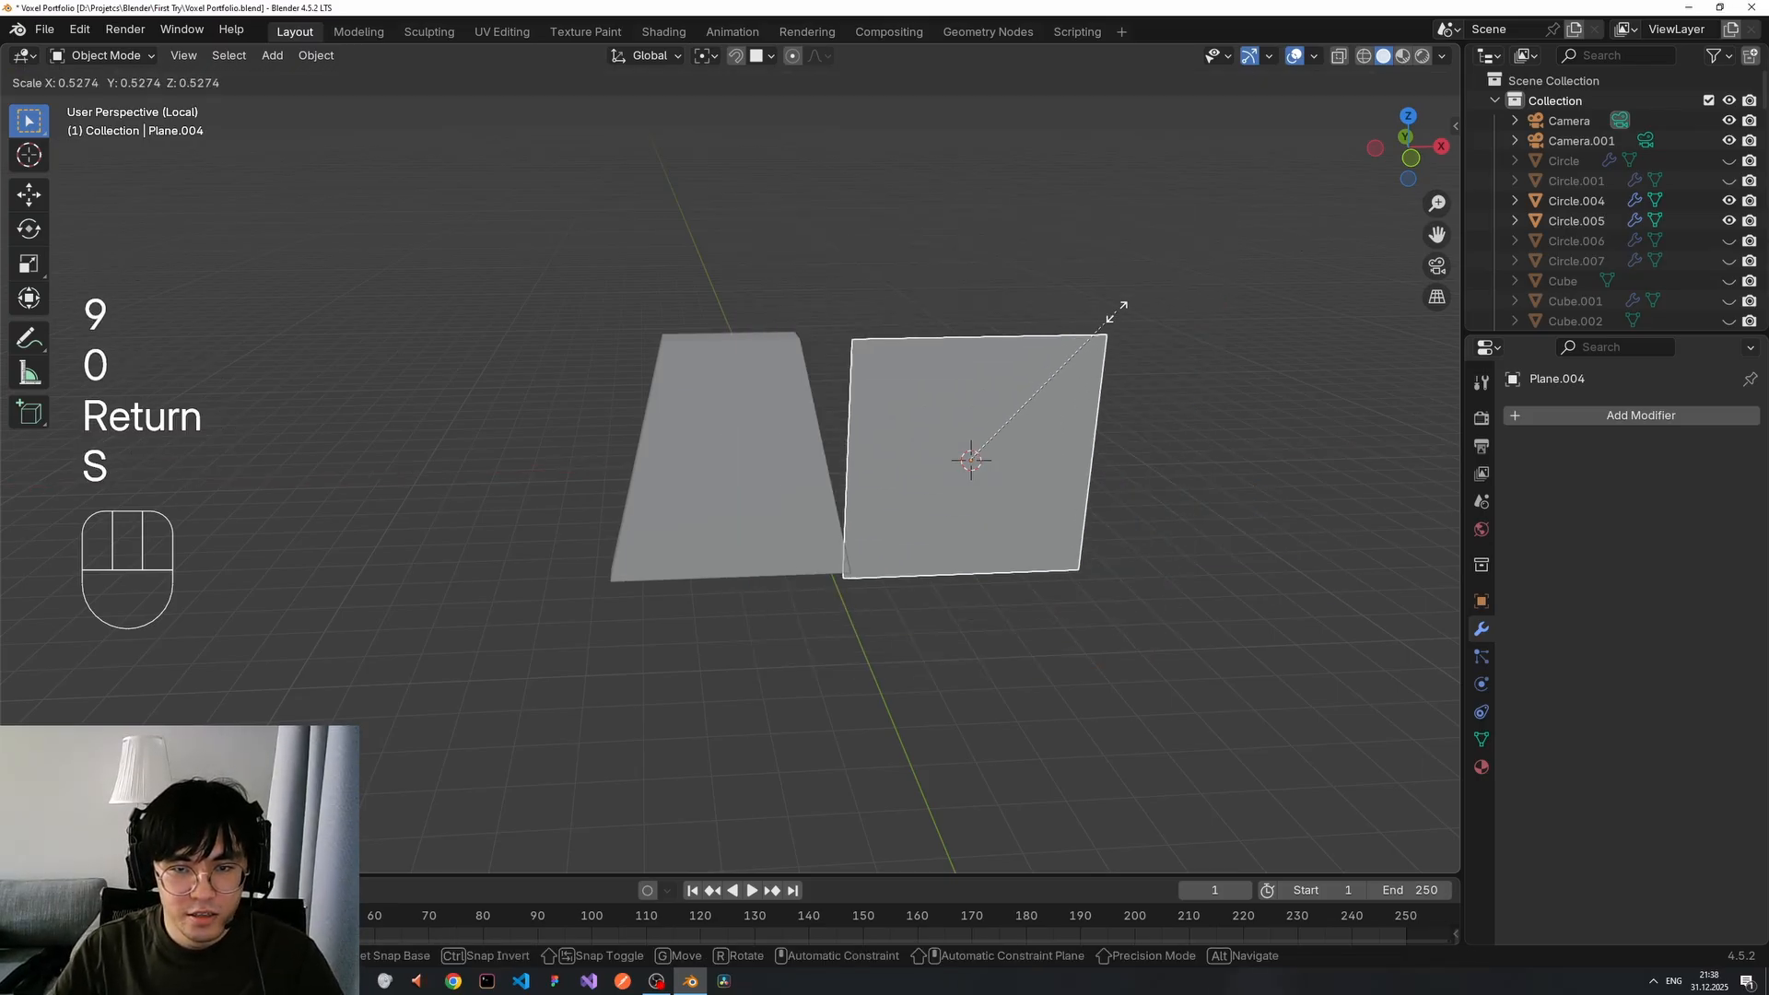
pyautogui.click(1111, 322)
pyautogui.moveTo(1012, 382); pyautogui.dragTo(1045, 385, button='middle')
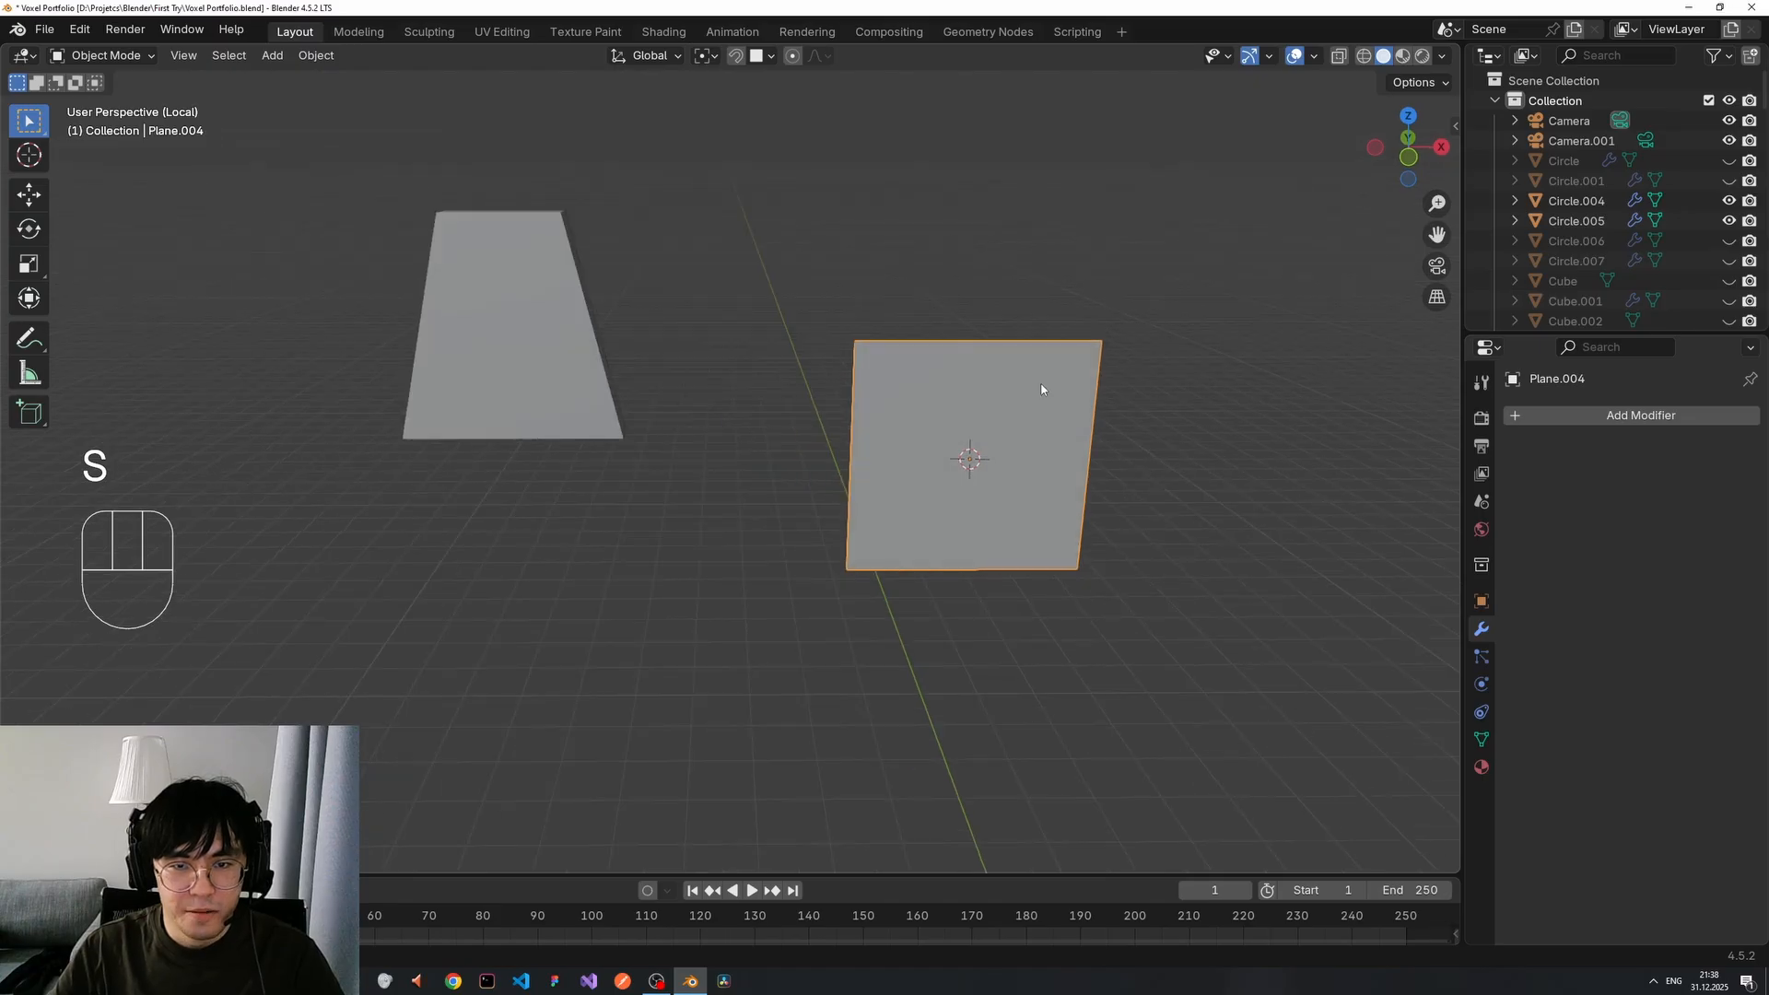
# Loop-cut the plane down the middle and delete its left-half vertices.
pyautogui.press('Tab')
pyautogui.hotkey('ctrl', 'r')
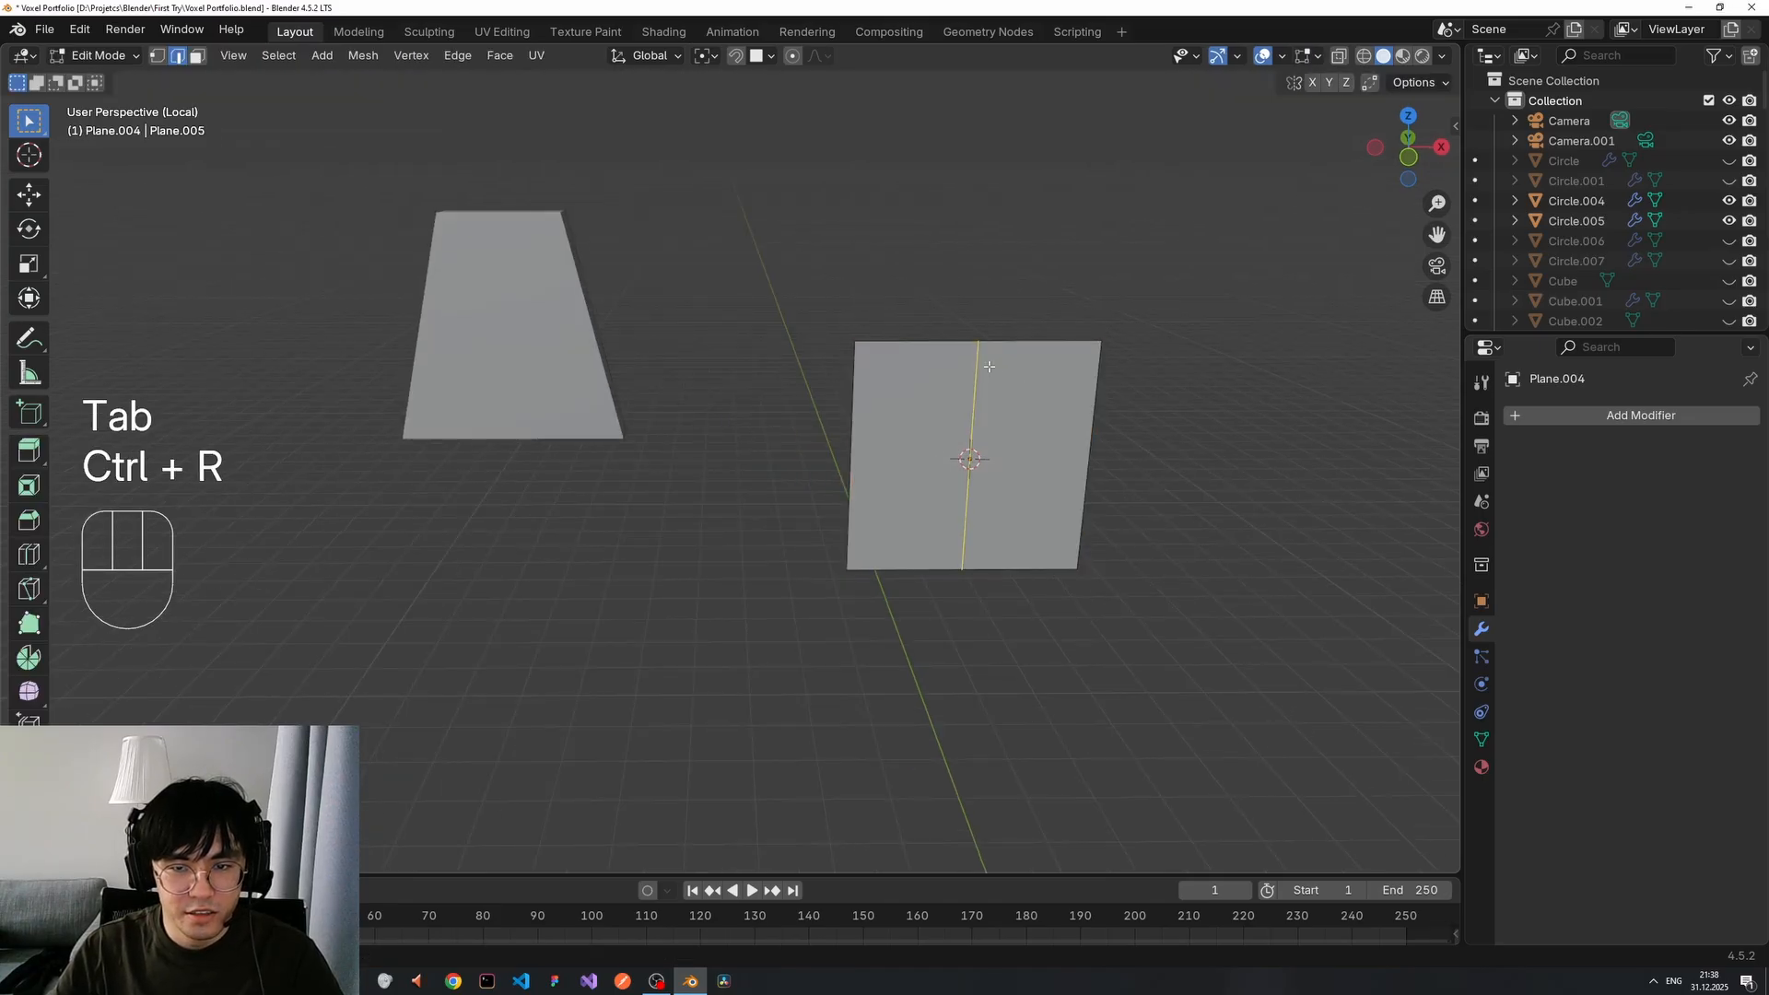
pyautogui.press('Tab')
pyautogui.press('Tab')
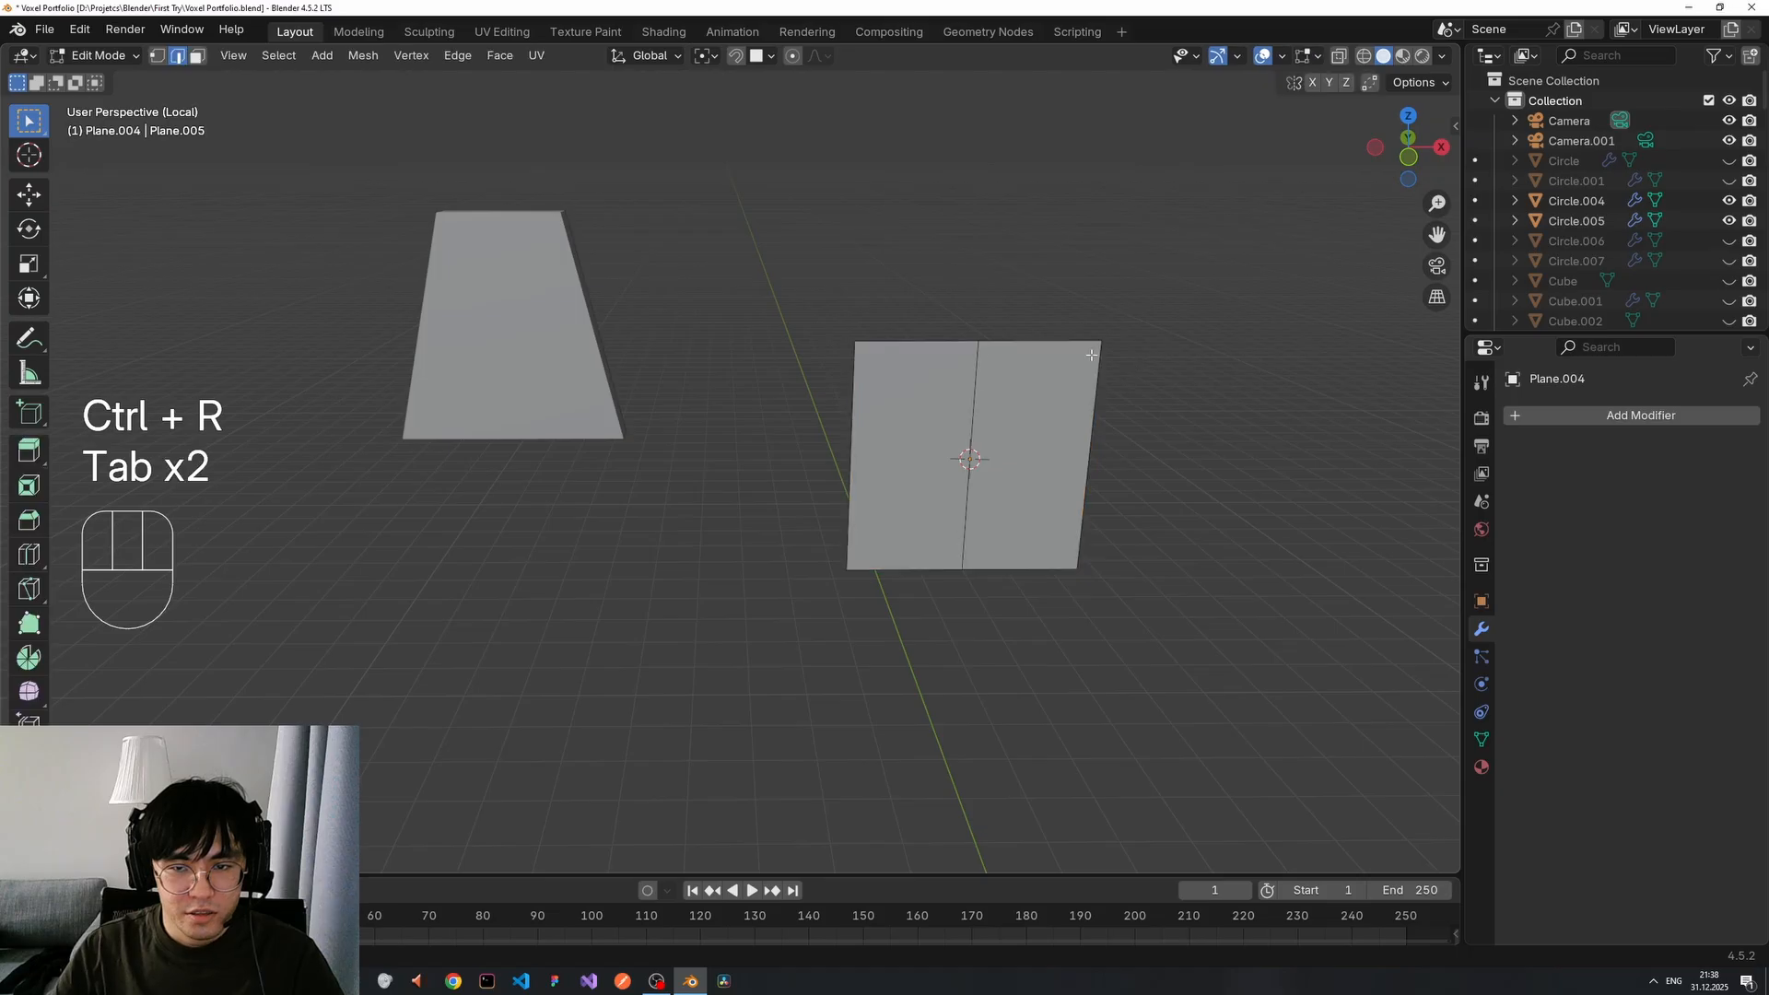
pyautogui.press('1')
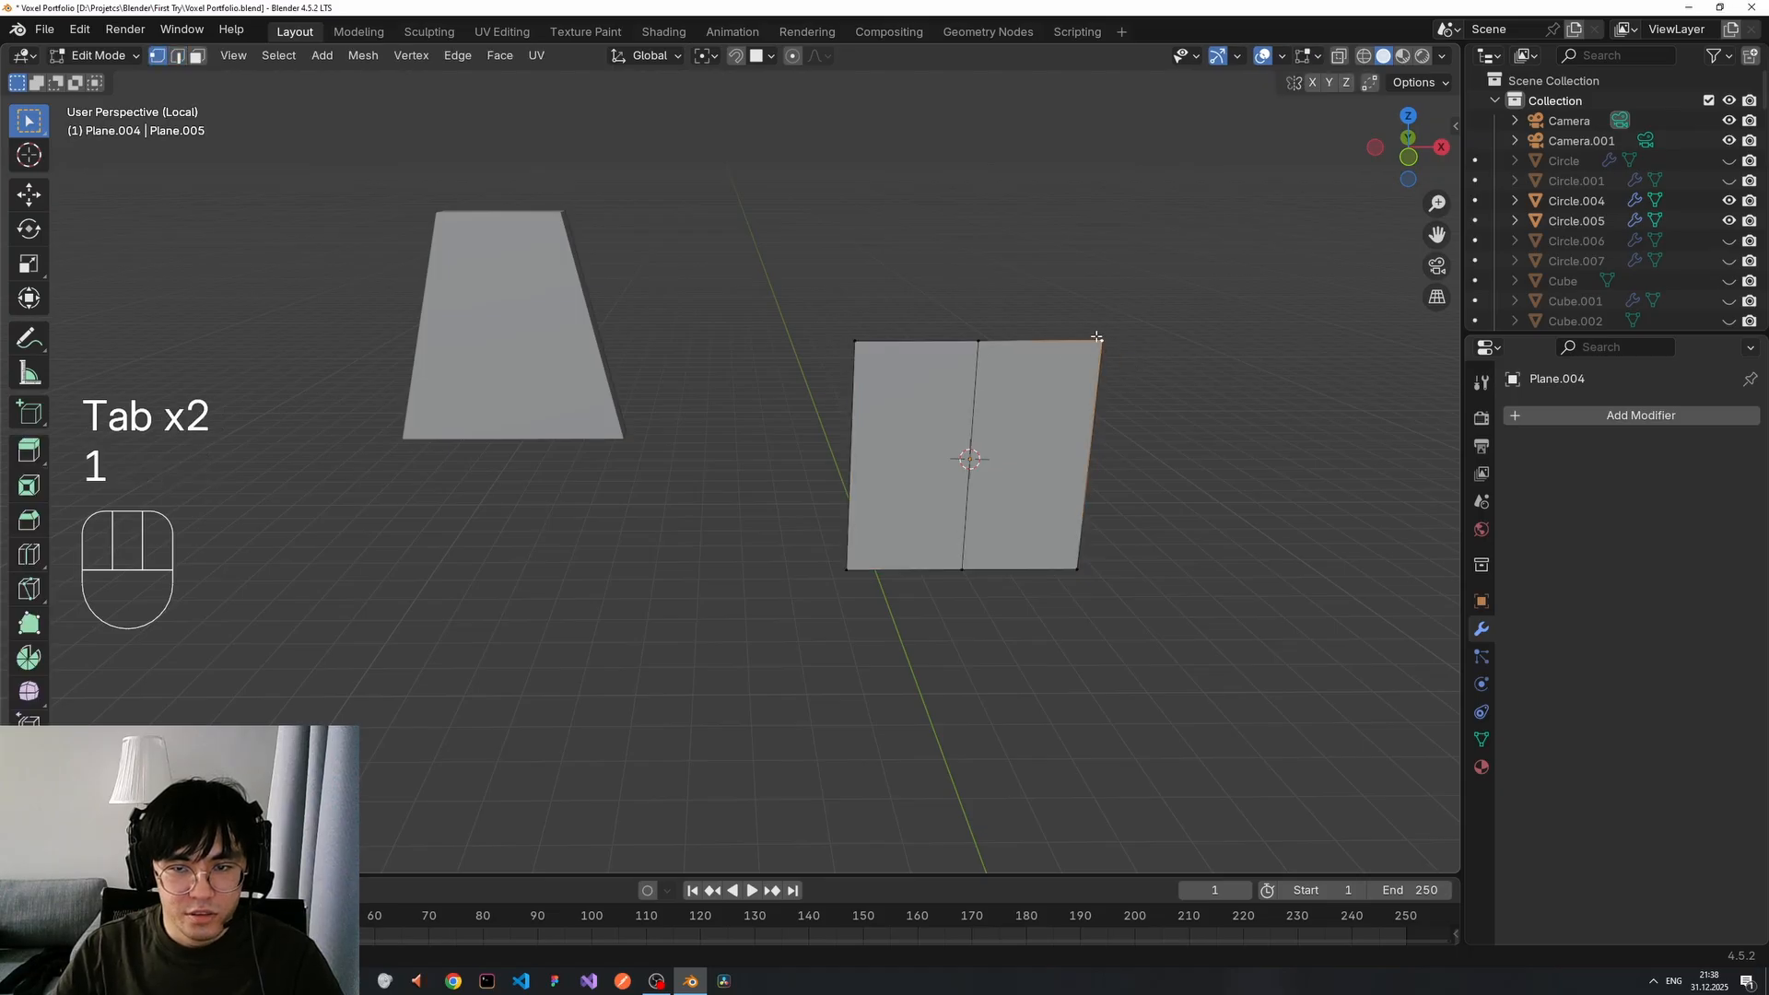
pyautogui.moveTo(809, 314); pyautogui.dragTo(873, 608)
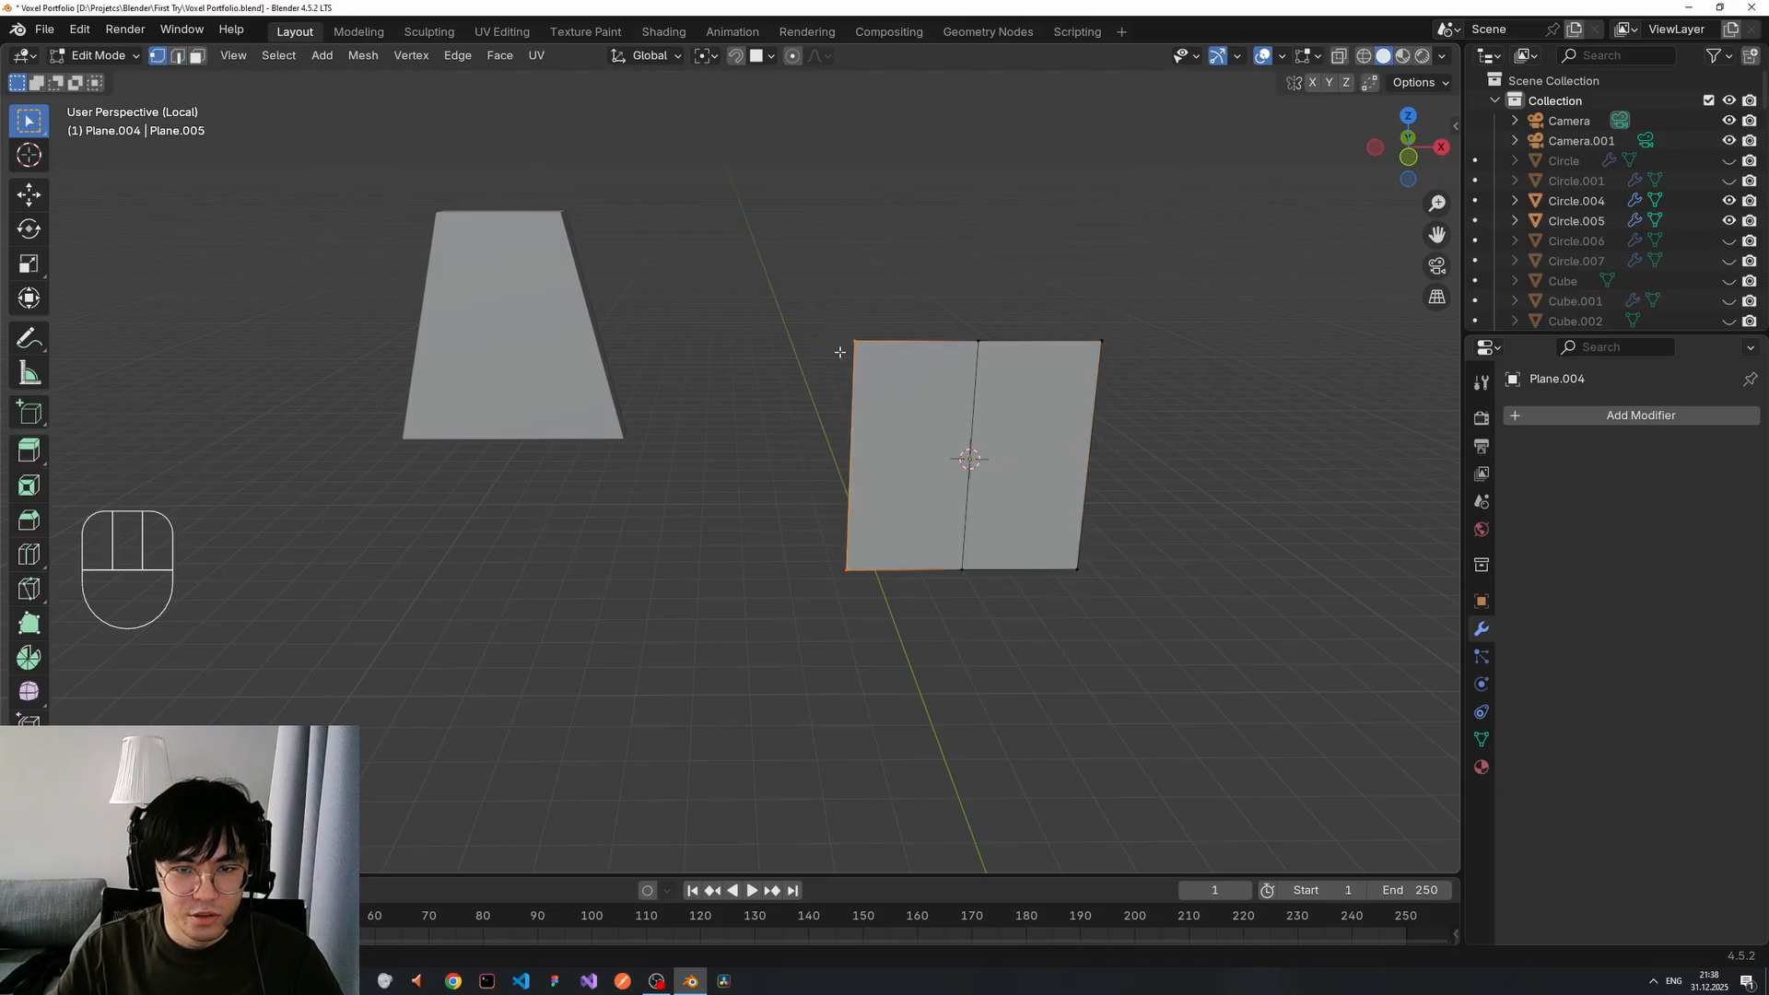
pyautogui.press('x')
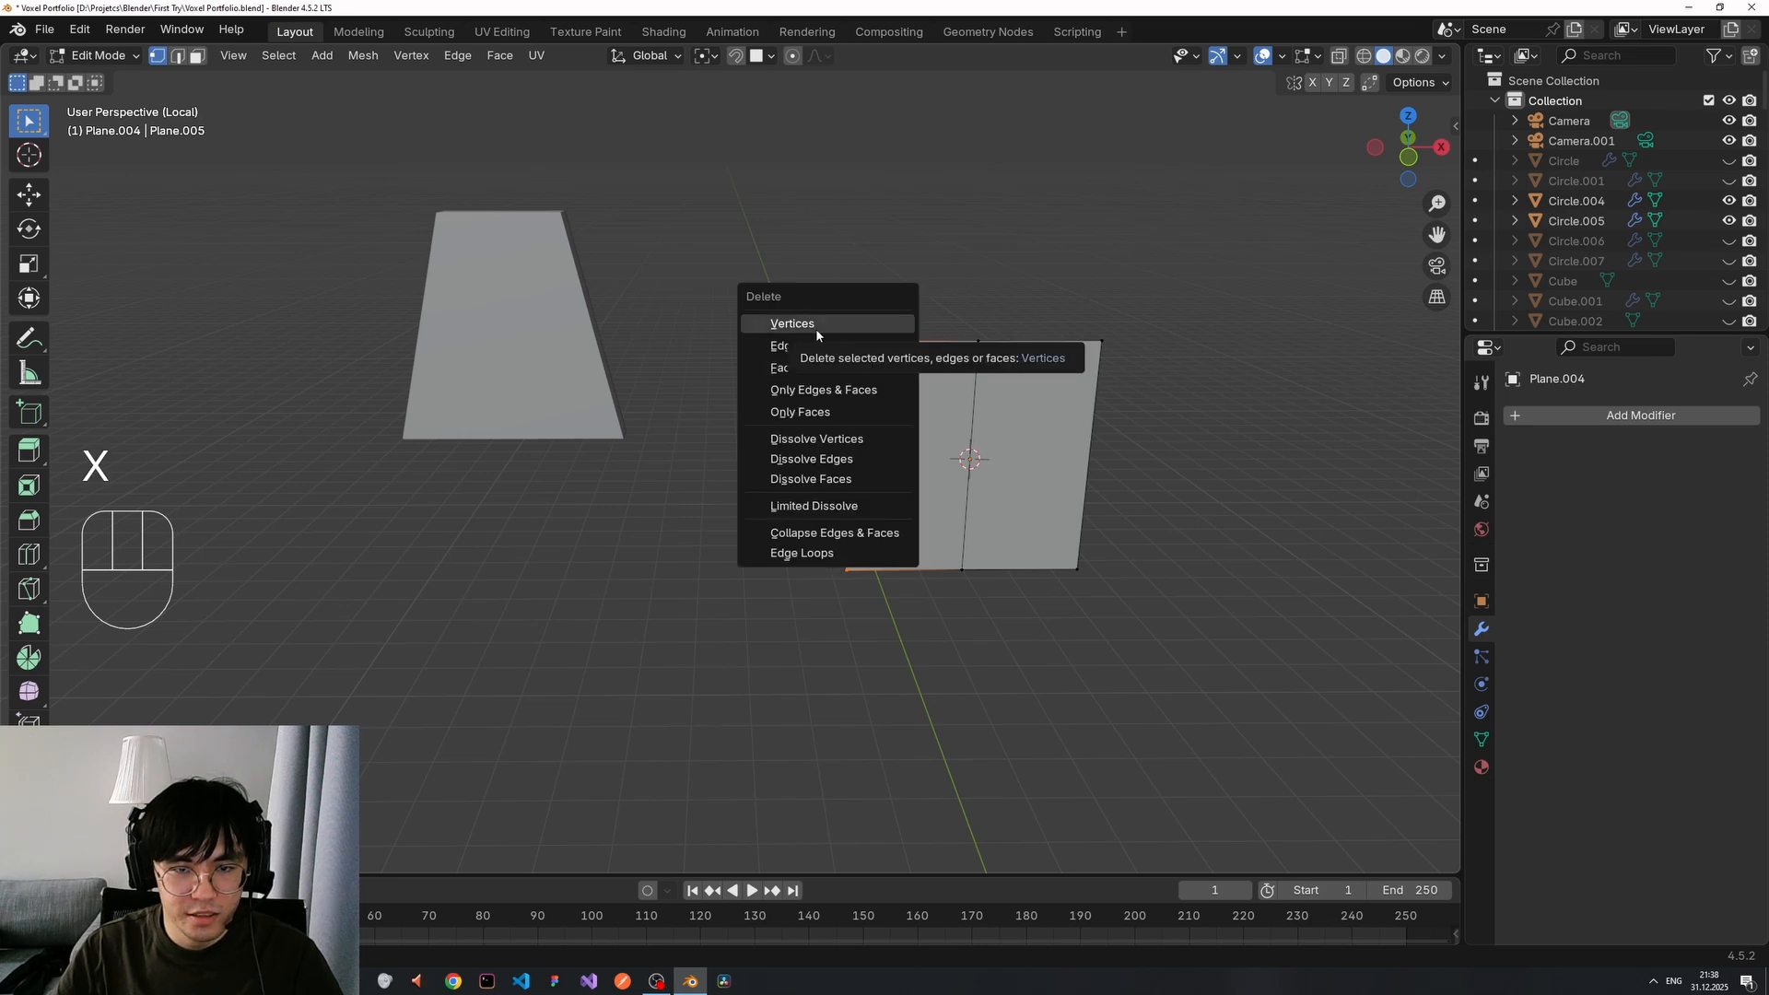
pyautogui.click(815, 326)
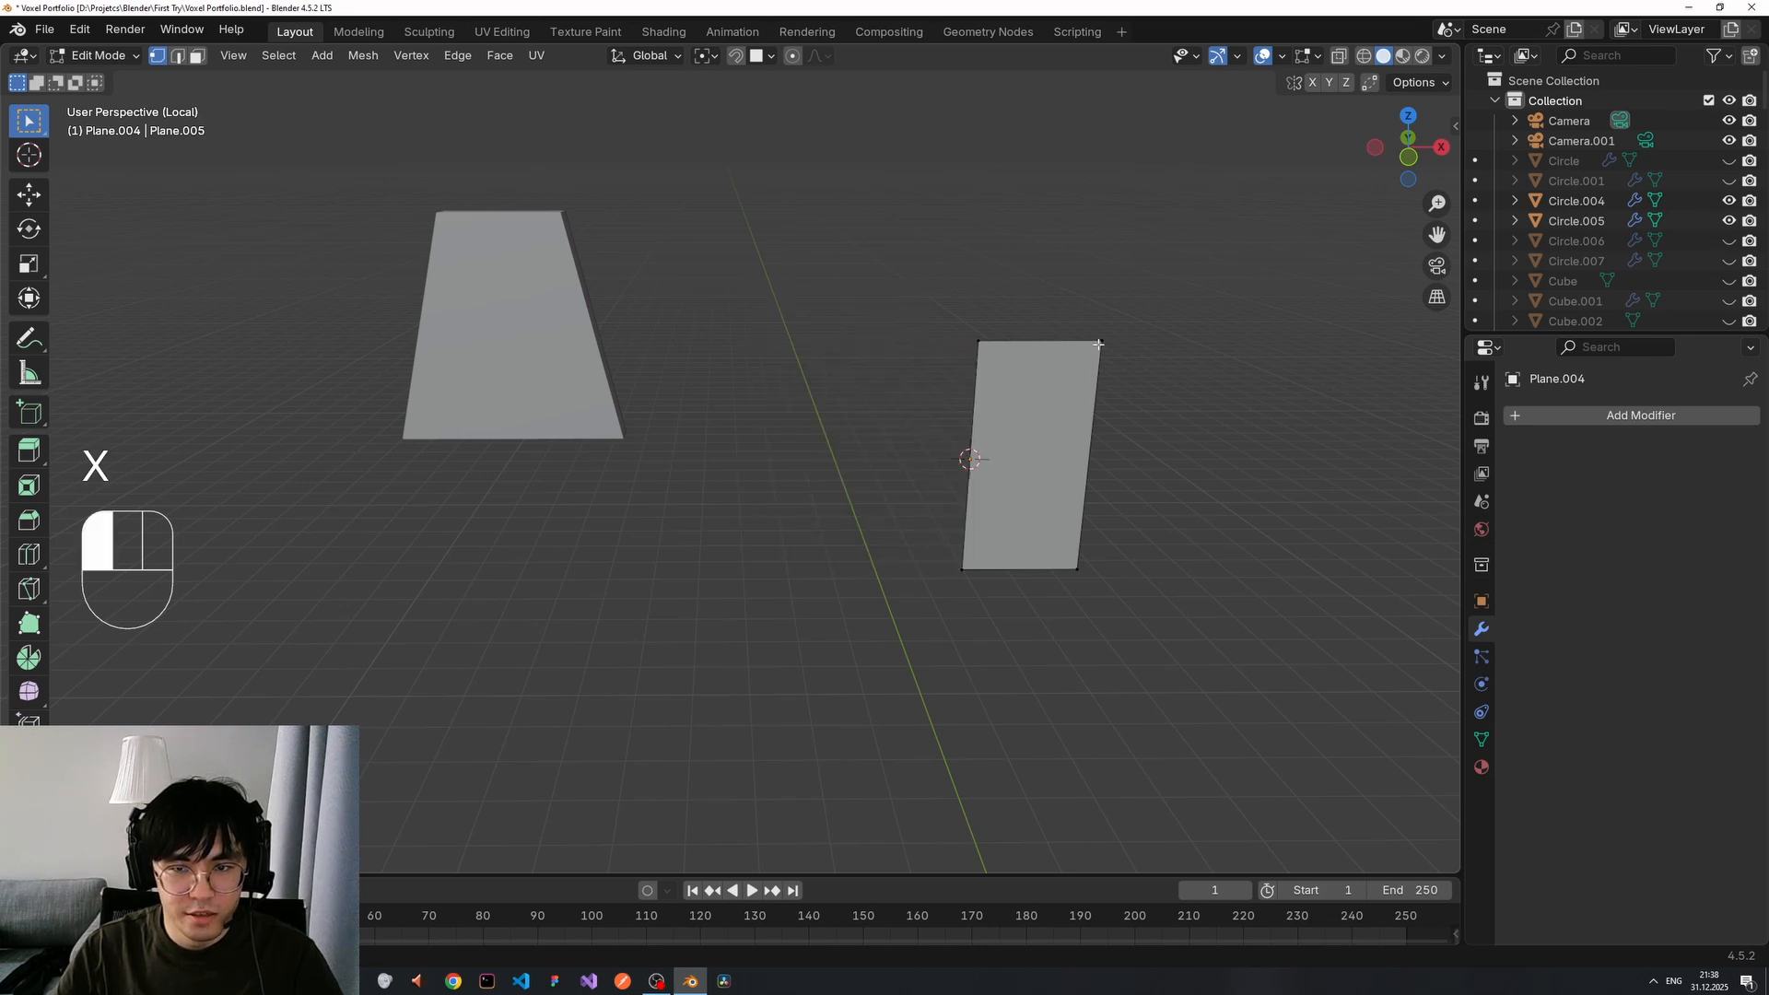
# Slide the top-right vertex inward along X to slant the panel's top.
pyautogui.press('g')
pyautogui.press('z')
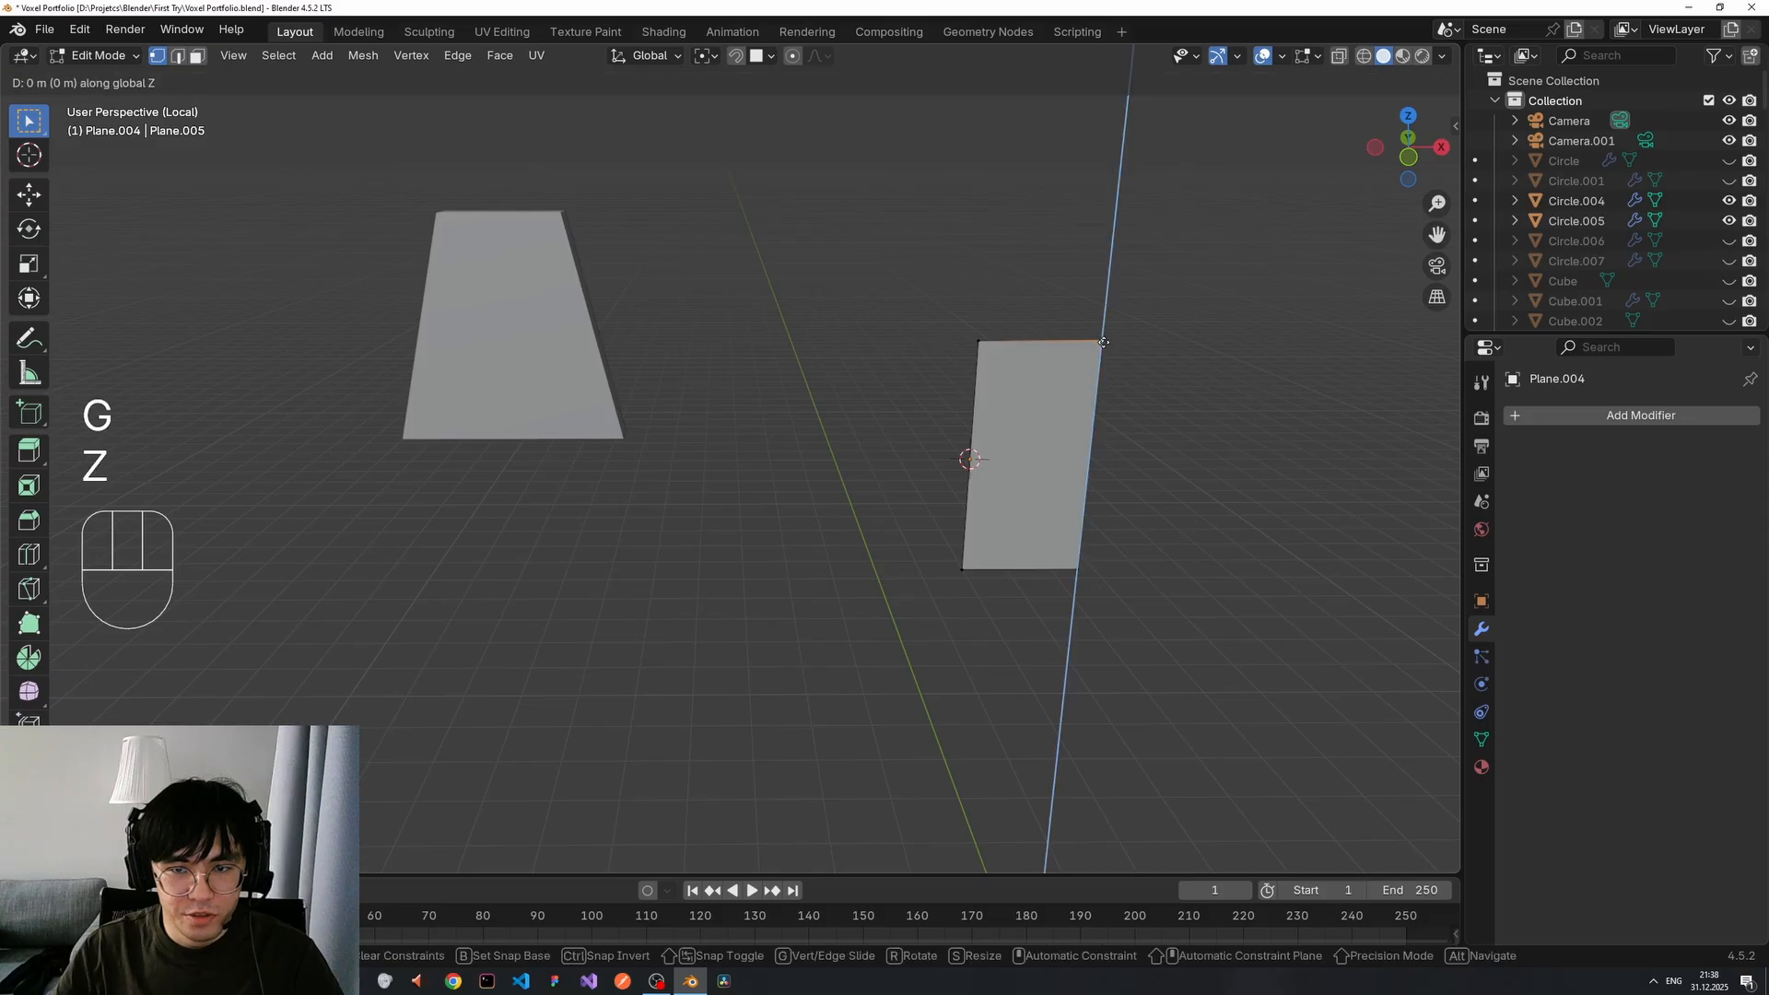
pyautogui.press('x')
pyautogui.click(1117, 350)
pyautogui.scroll(-3, 1118, 350)
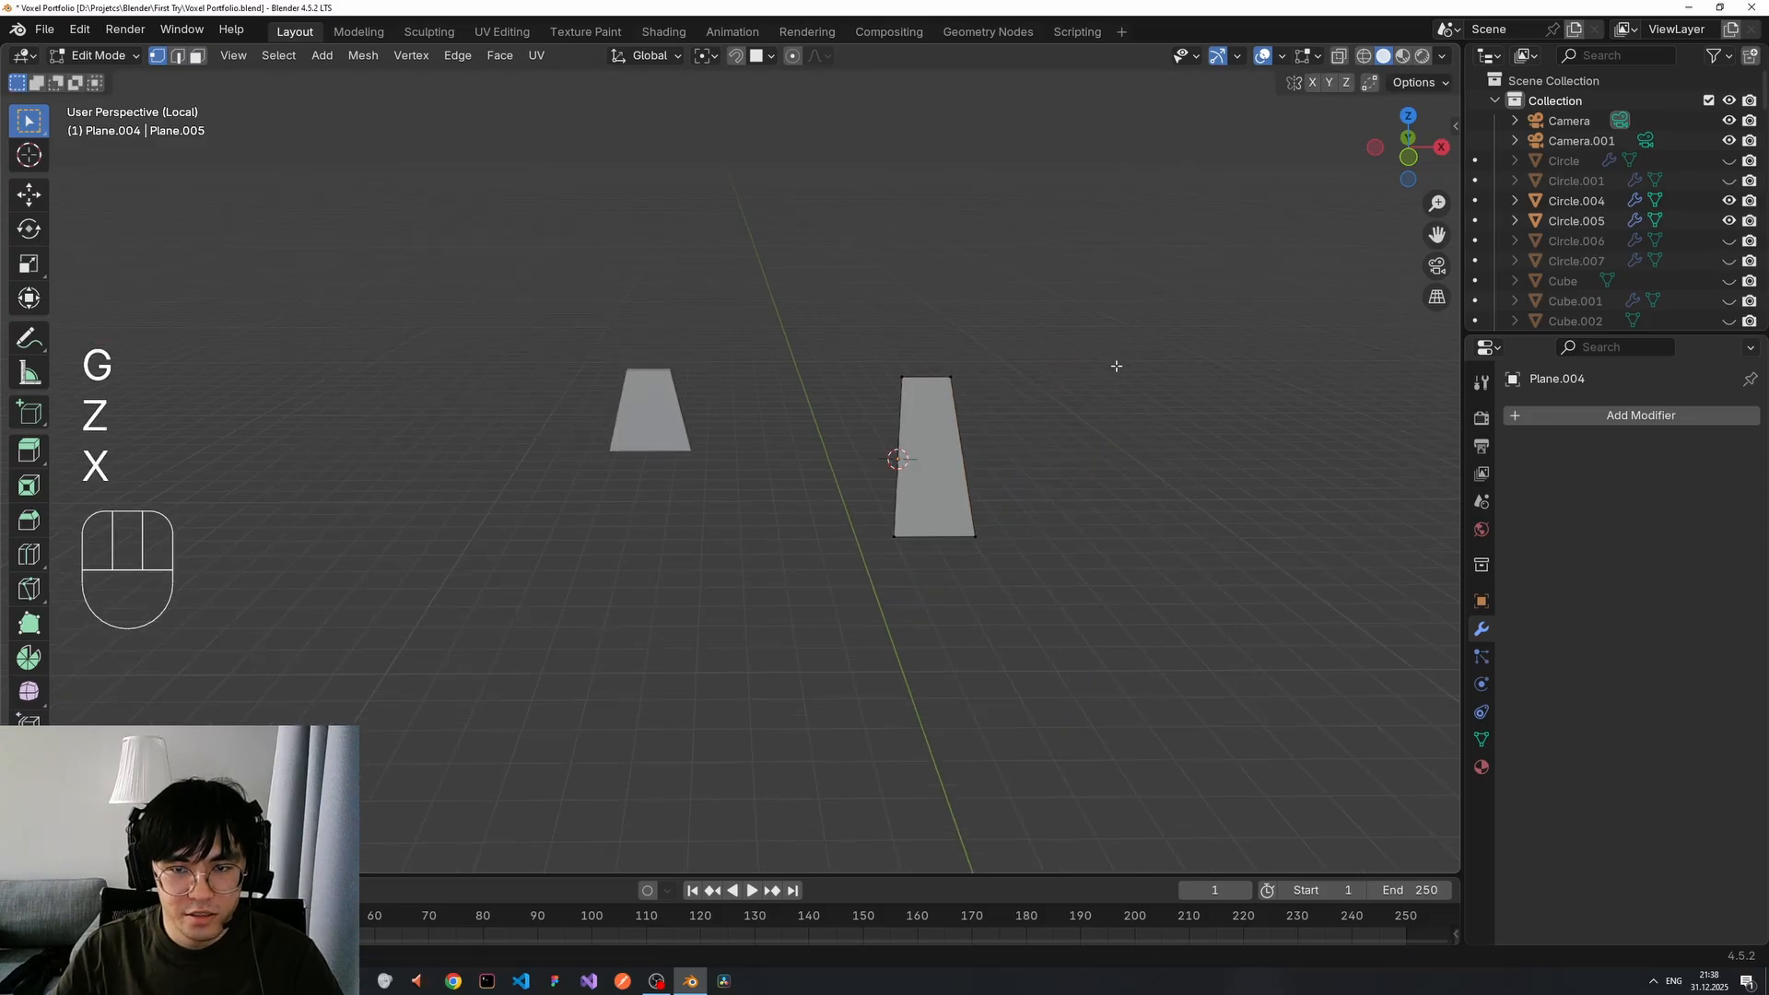
pyautogui.moveTo(1114, 368); pyautogui.dragTo(986, 390, button='middle')
# Add a Mirror modifier to the half plane in Object Mode.
pyautogui.press('Tab')
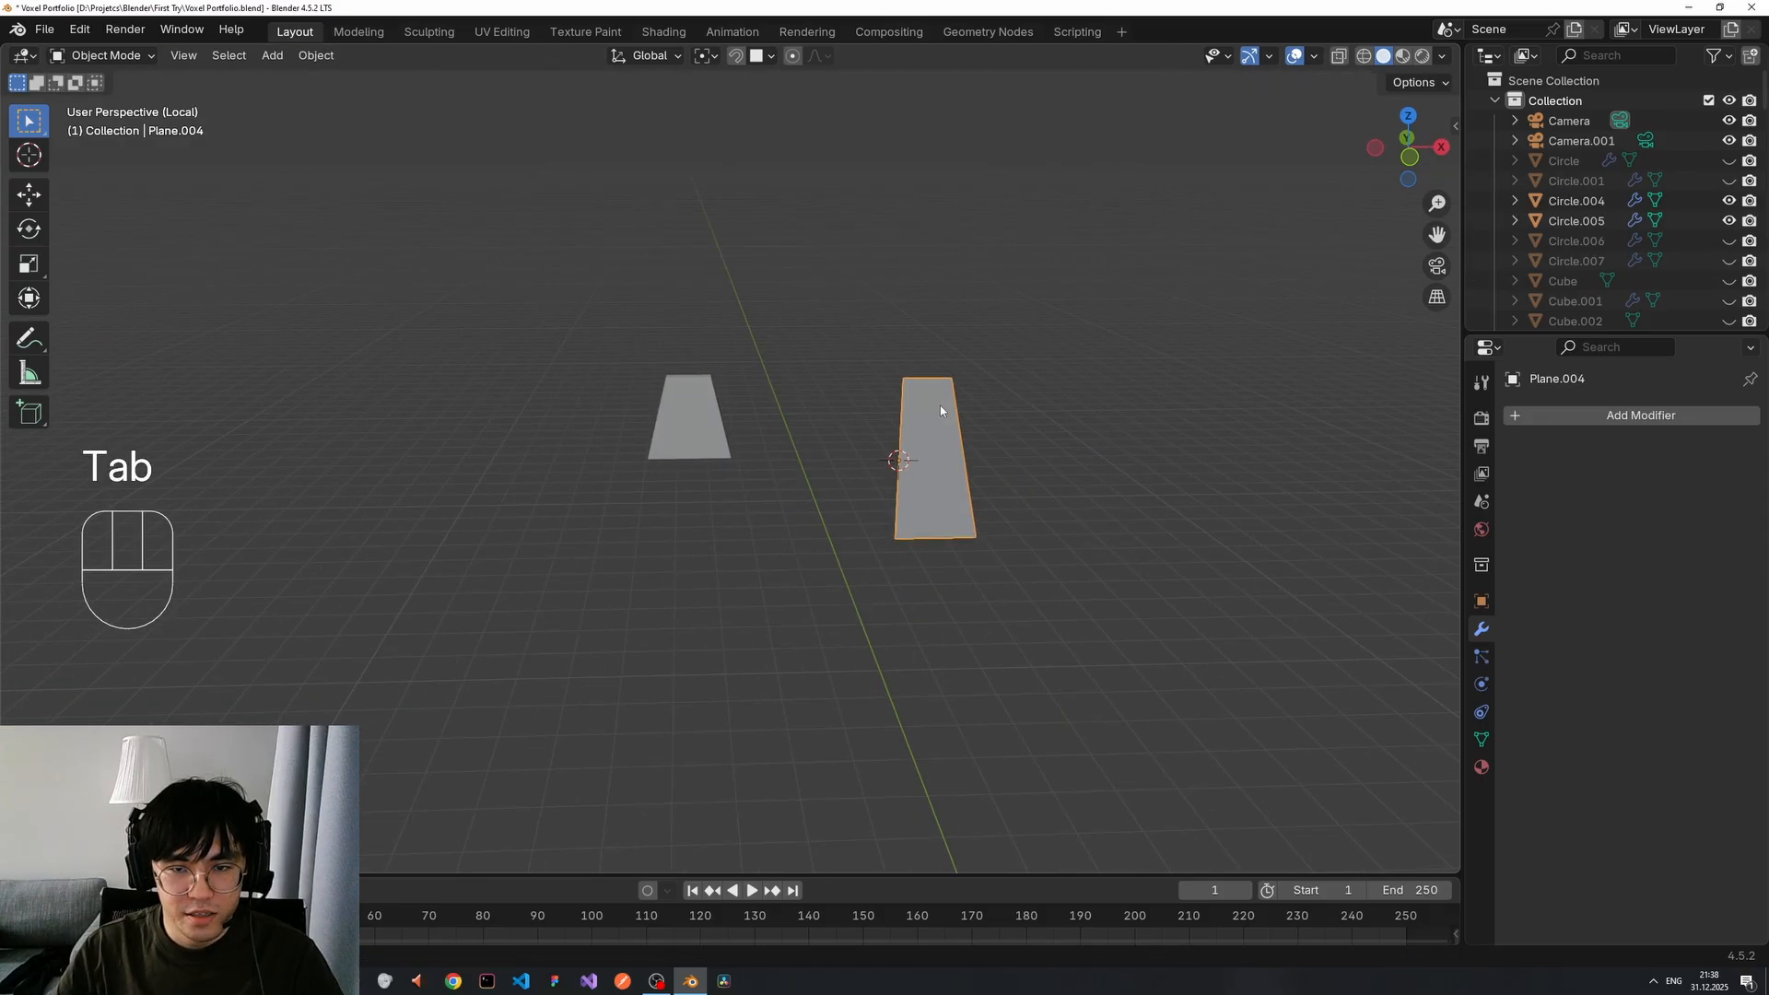
pyautogui.click(1577, 415)
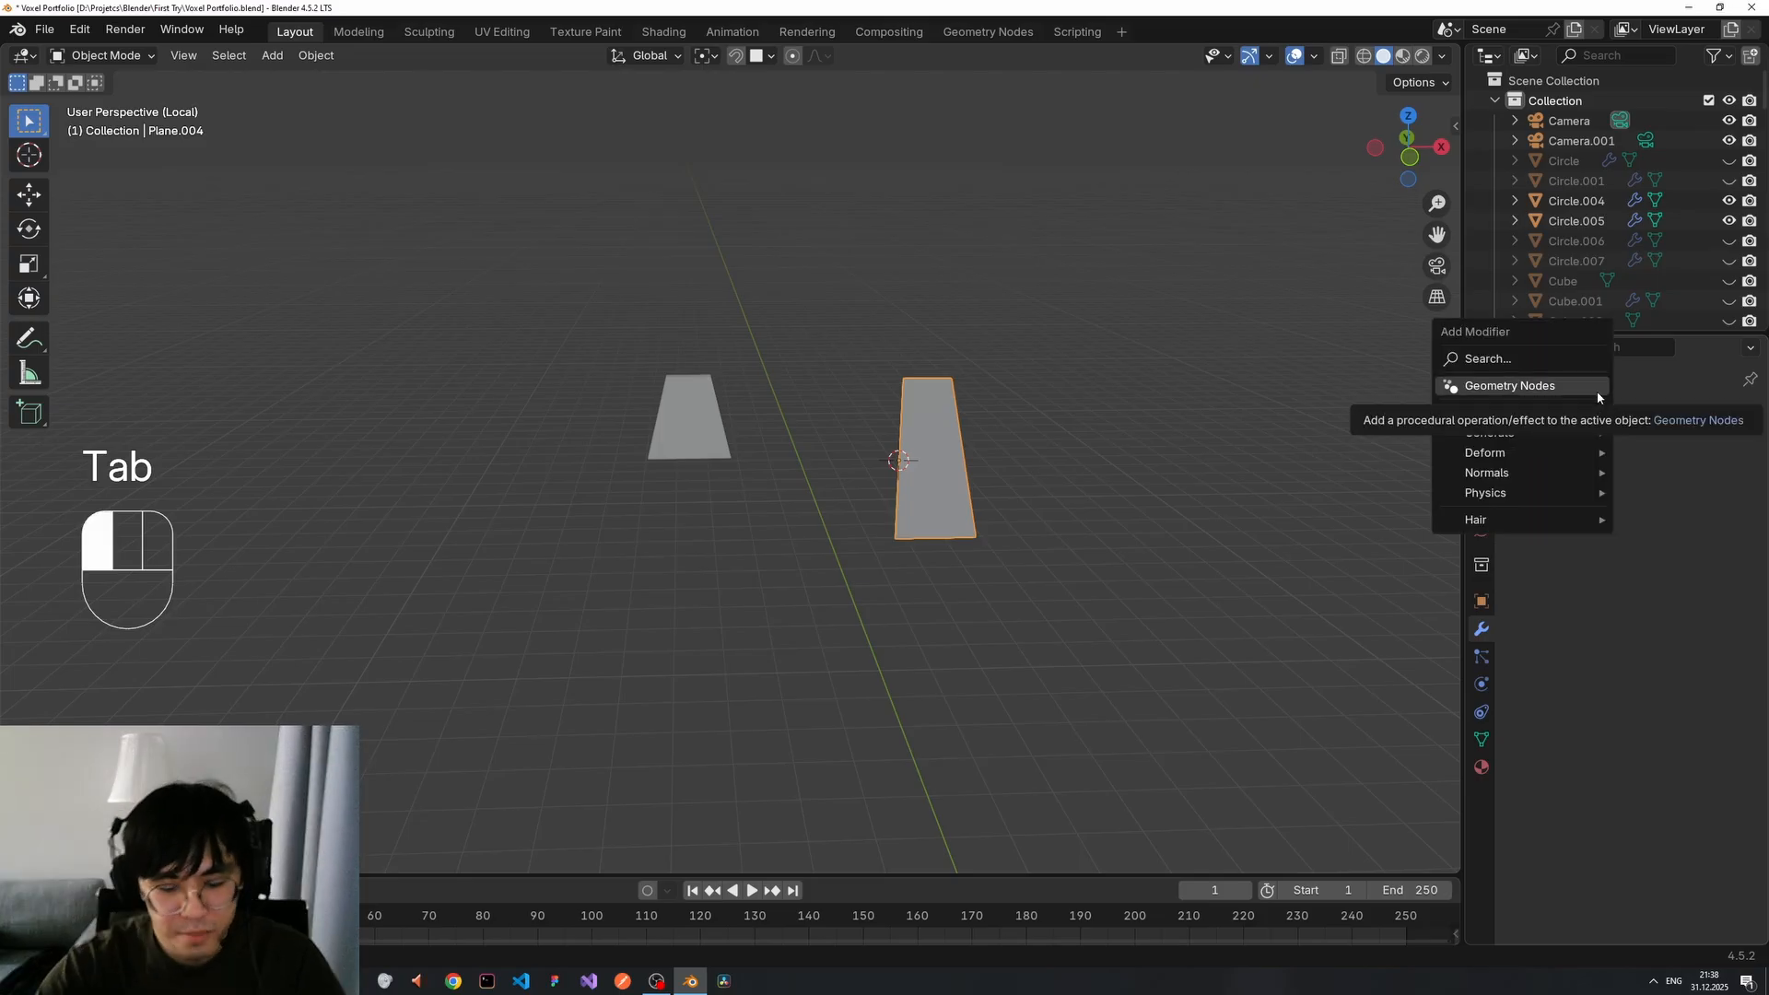
pyautogui.write('mirro')
pyautogui.press('Return')
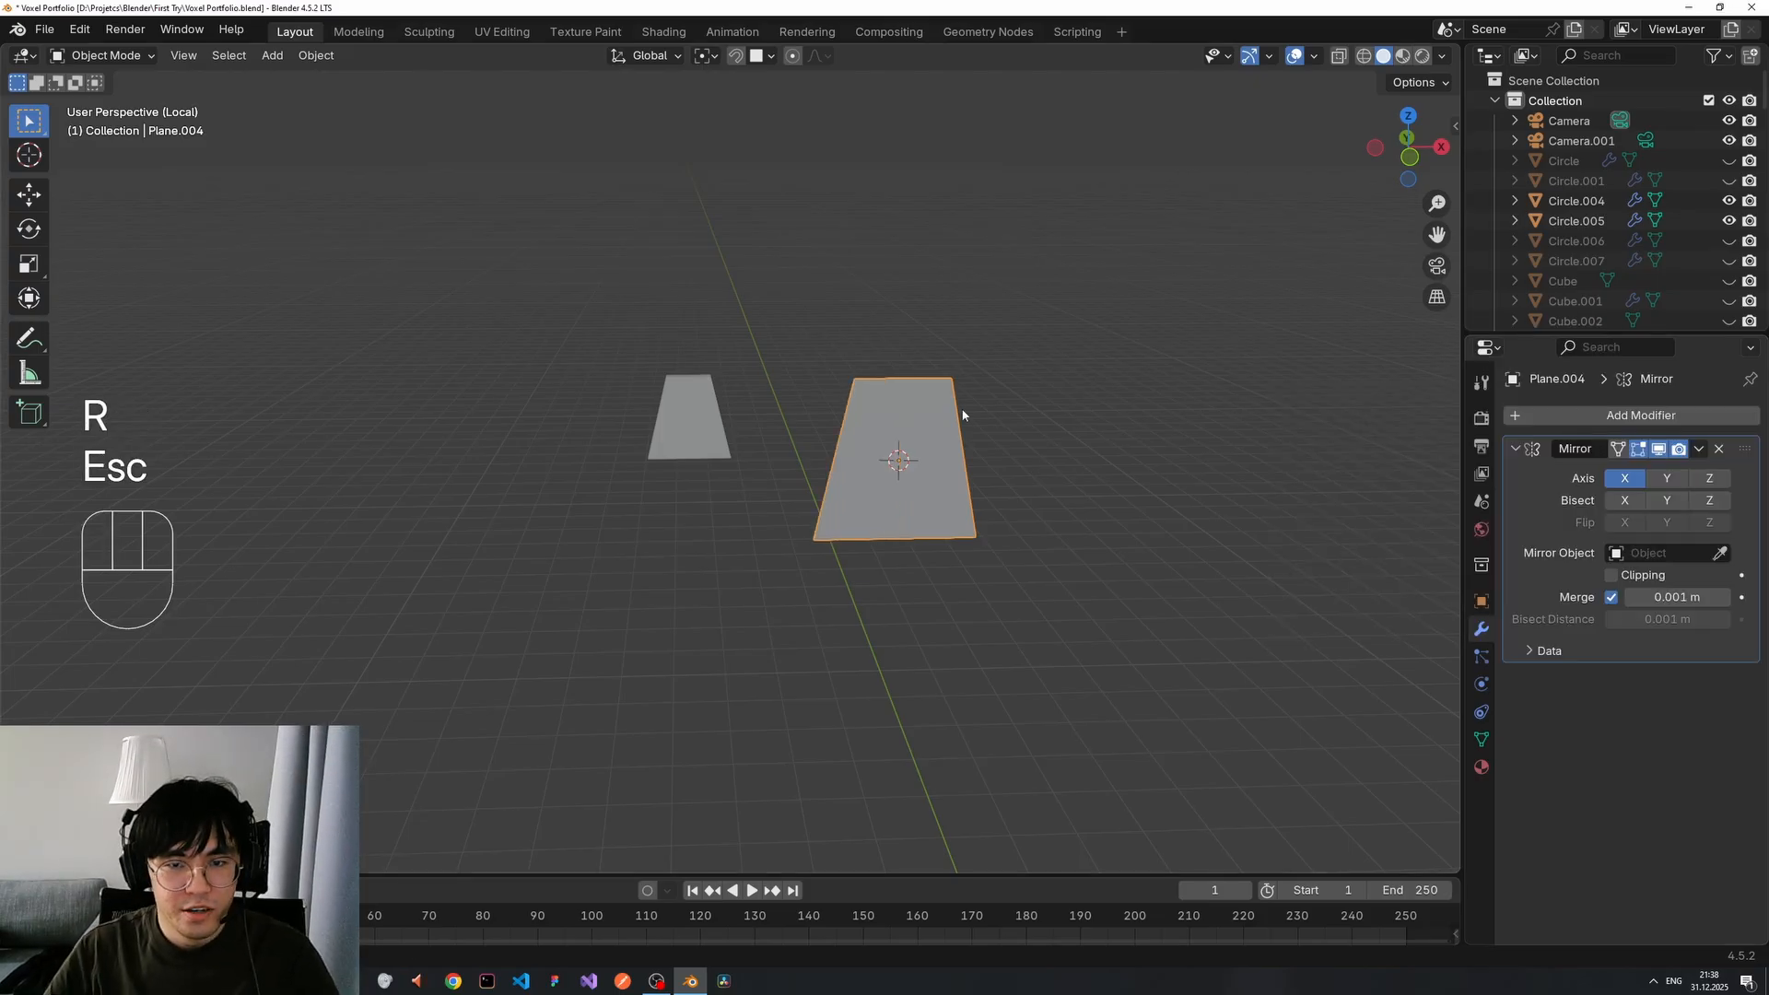
# Box-select the half plane and delete it.
pyautogui.scroll(-2, 962, 415)
pyautogui.scroll(13, 700, 386)
pyautogui.scroll(-10, 685, 373)
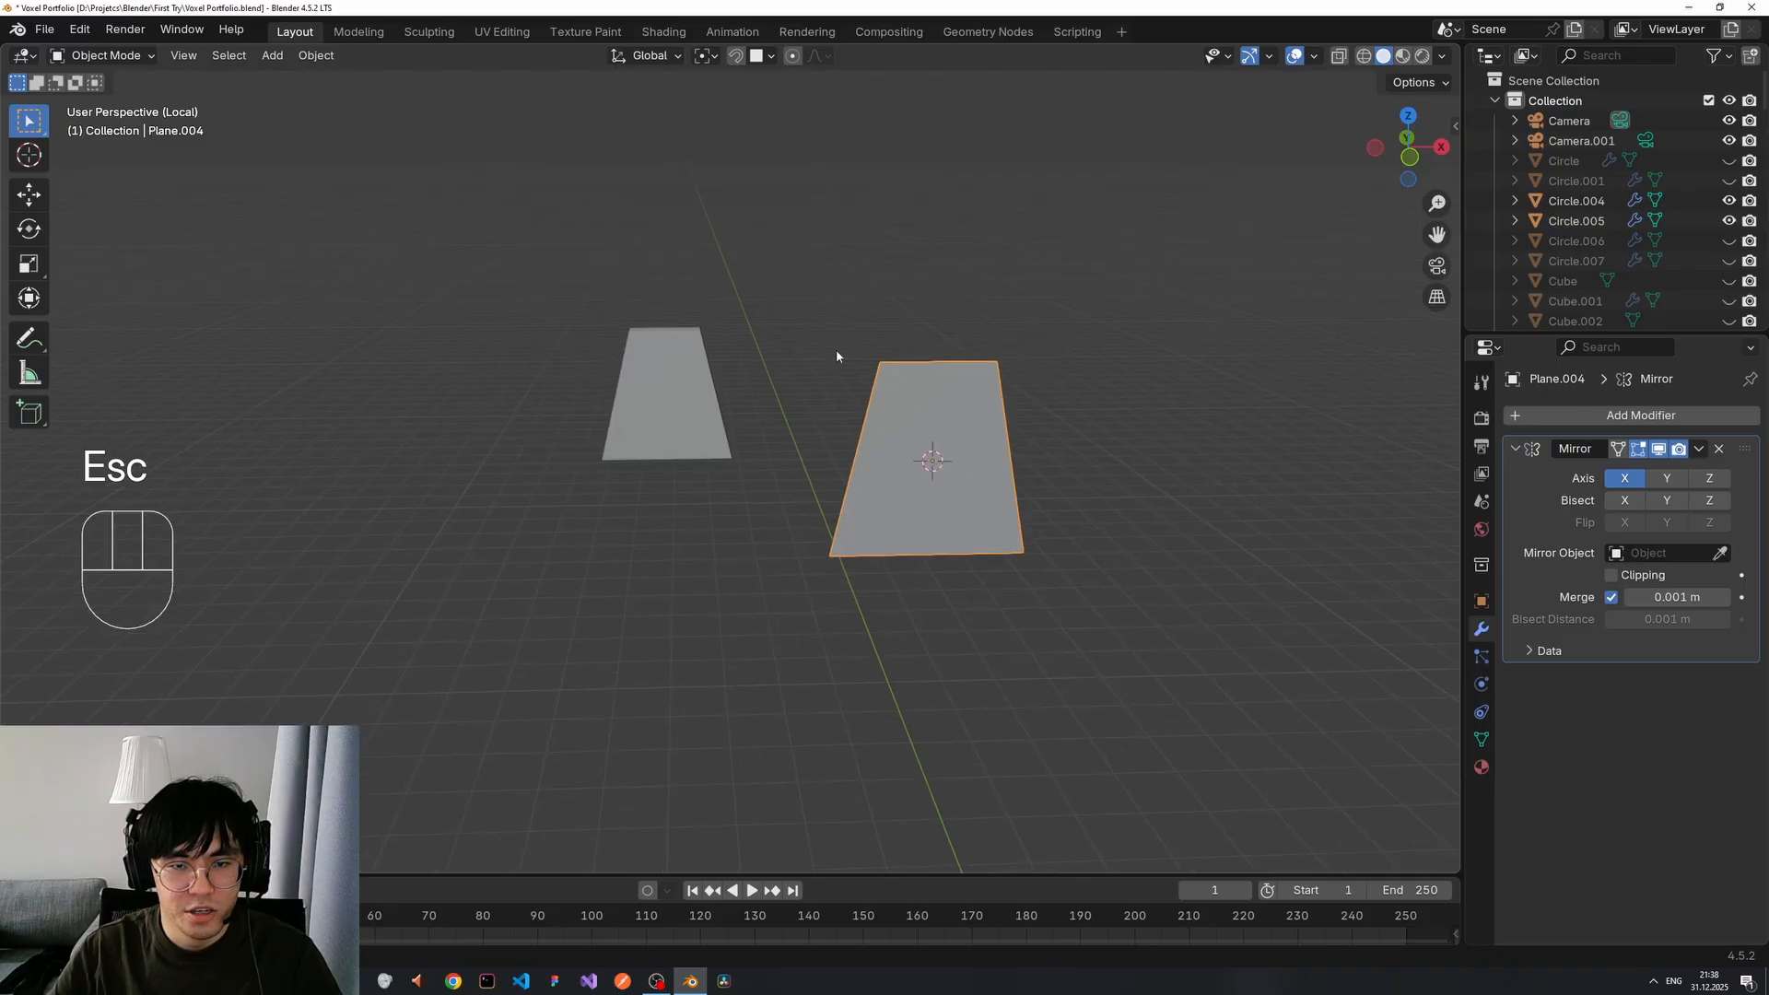
pyautogui.scroll(-1, 849, 348)
pyautogui.moveTo(813, 335); pyautogui.dragTo(1030, 571)
pyautogui.press('x')
pyautogui.click(987, 520)
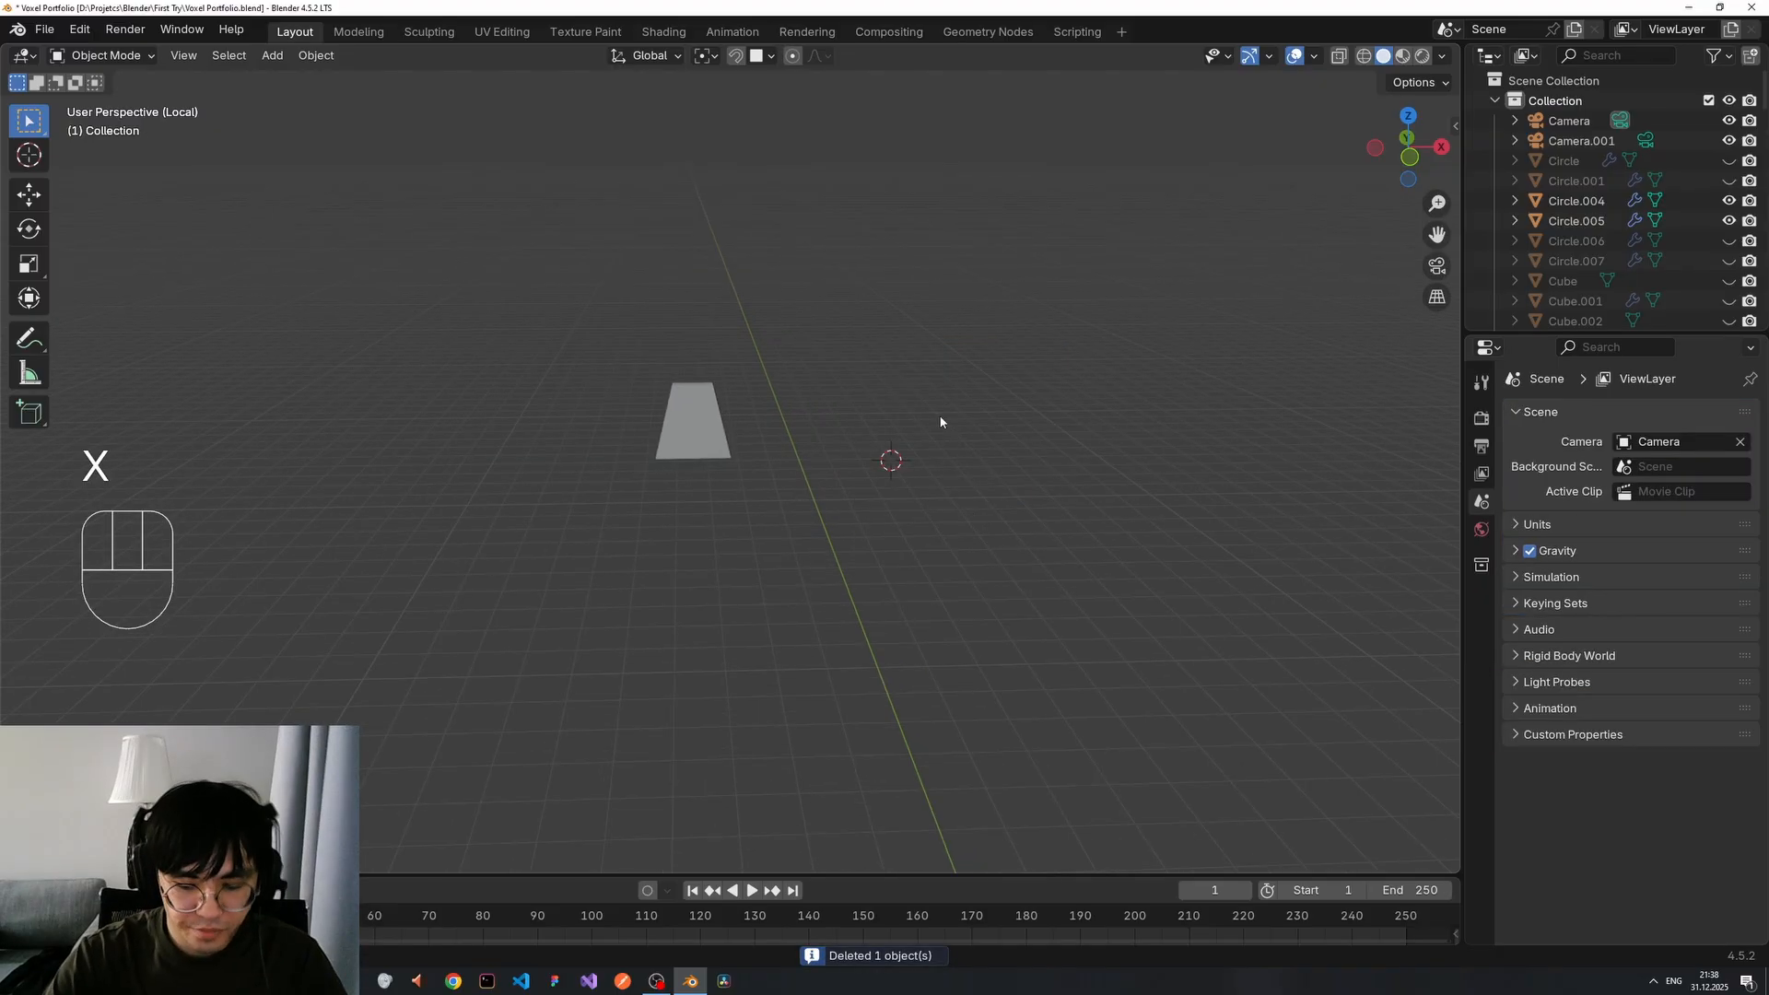
# Exit local view and select the robot's right arm, then its torso.
pyautogui.press('KP_Divide')
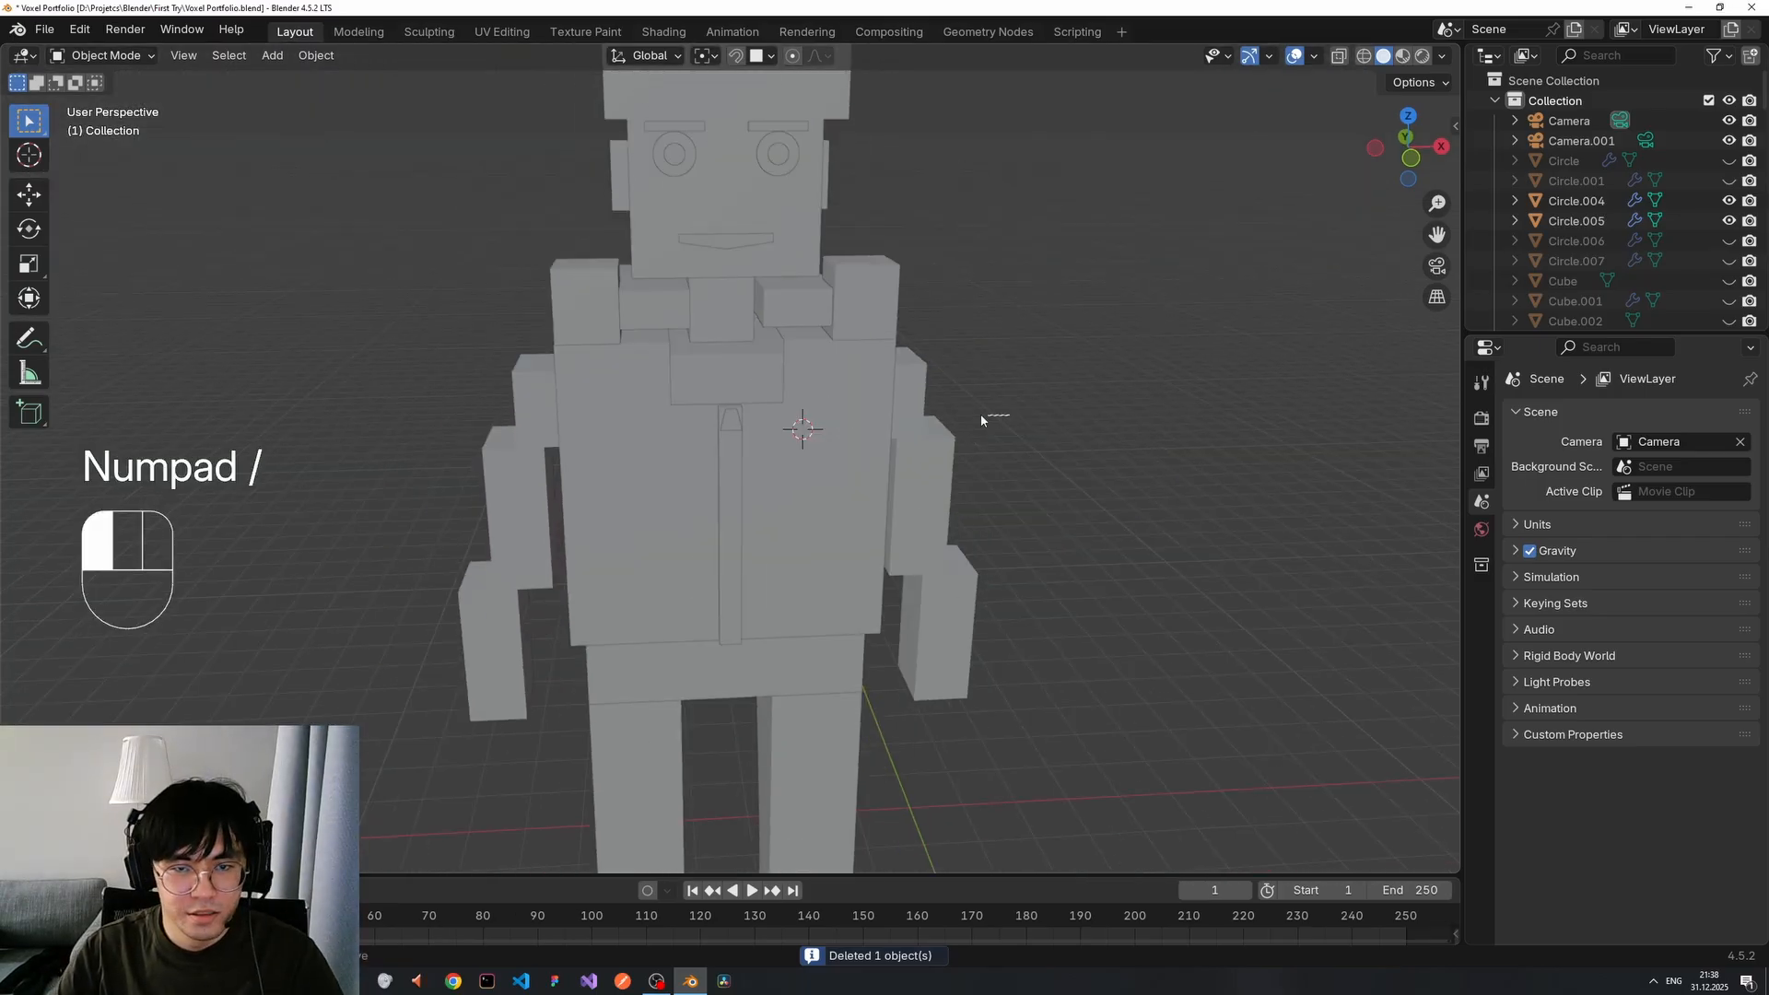
pyautogui.moveTo(980, 413); pyautogui.dragTo(843, 468, button='middle')
pyautogui.click(897, 401)
pyautogui.click(679, 448)
pyautogui.scroll(3, 731, 461)
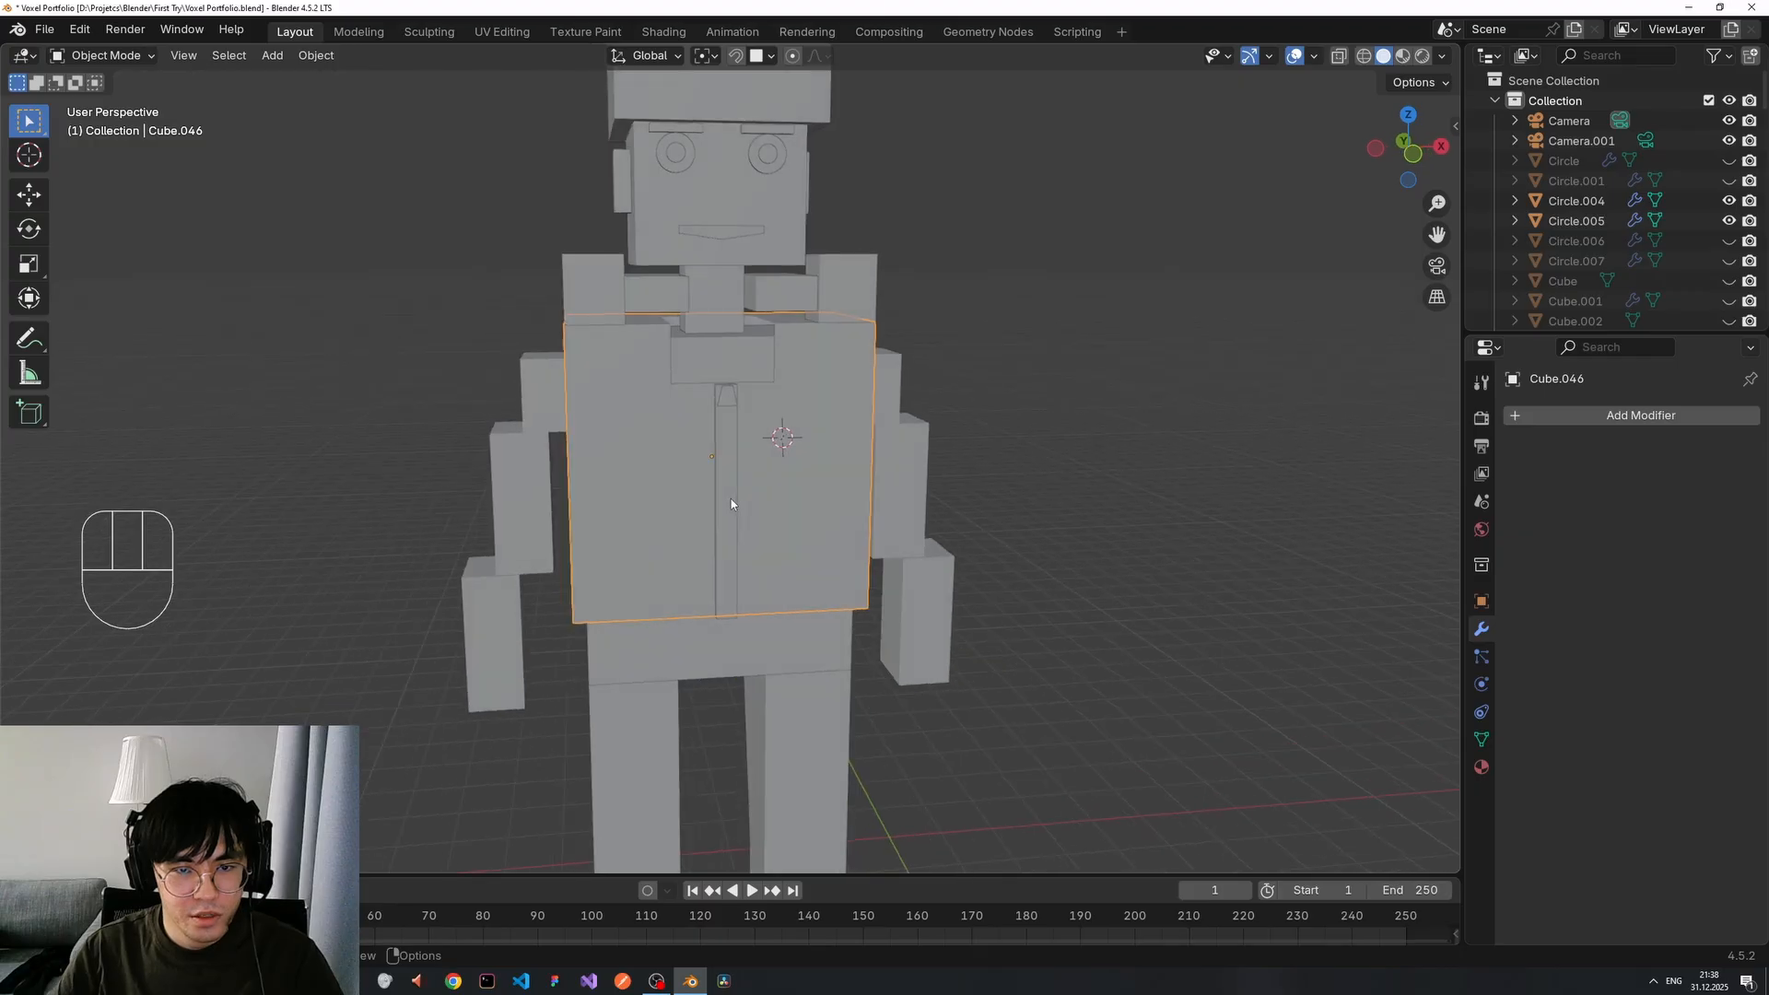
pyautogui.scroll(-2, 718, 433)
pyautogui.scroll(1, 715, 438)
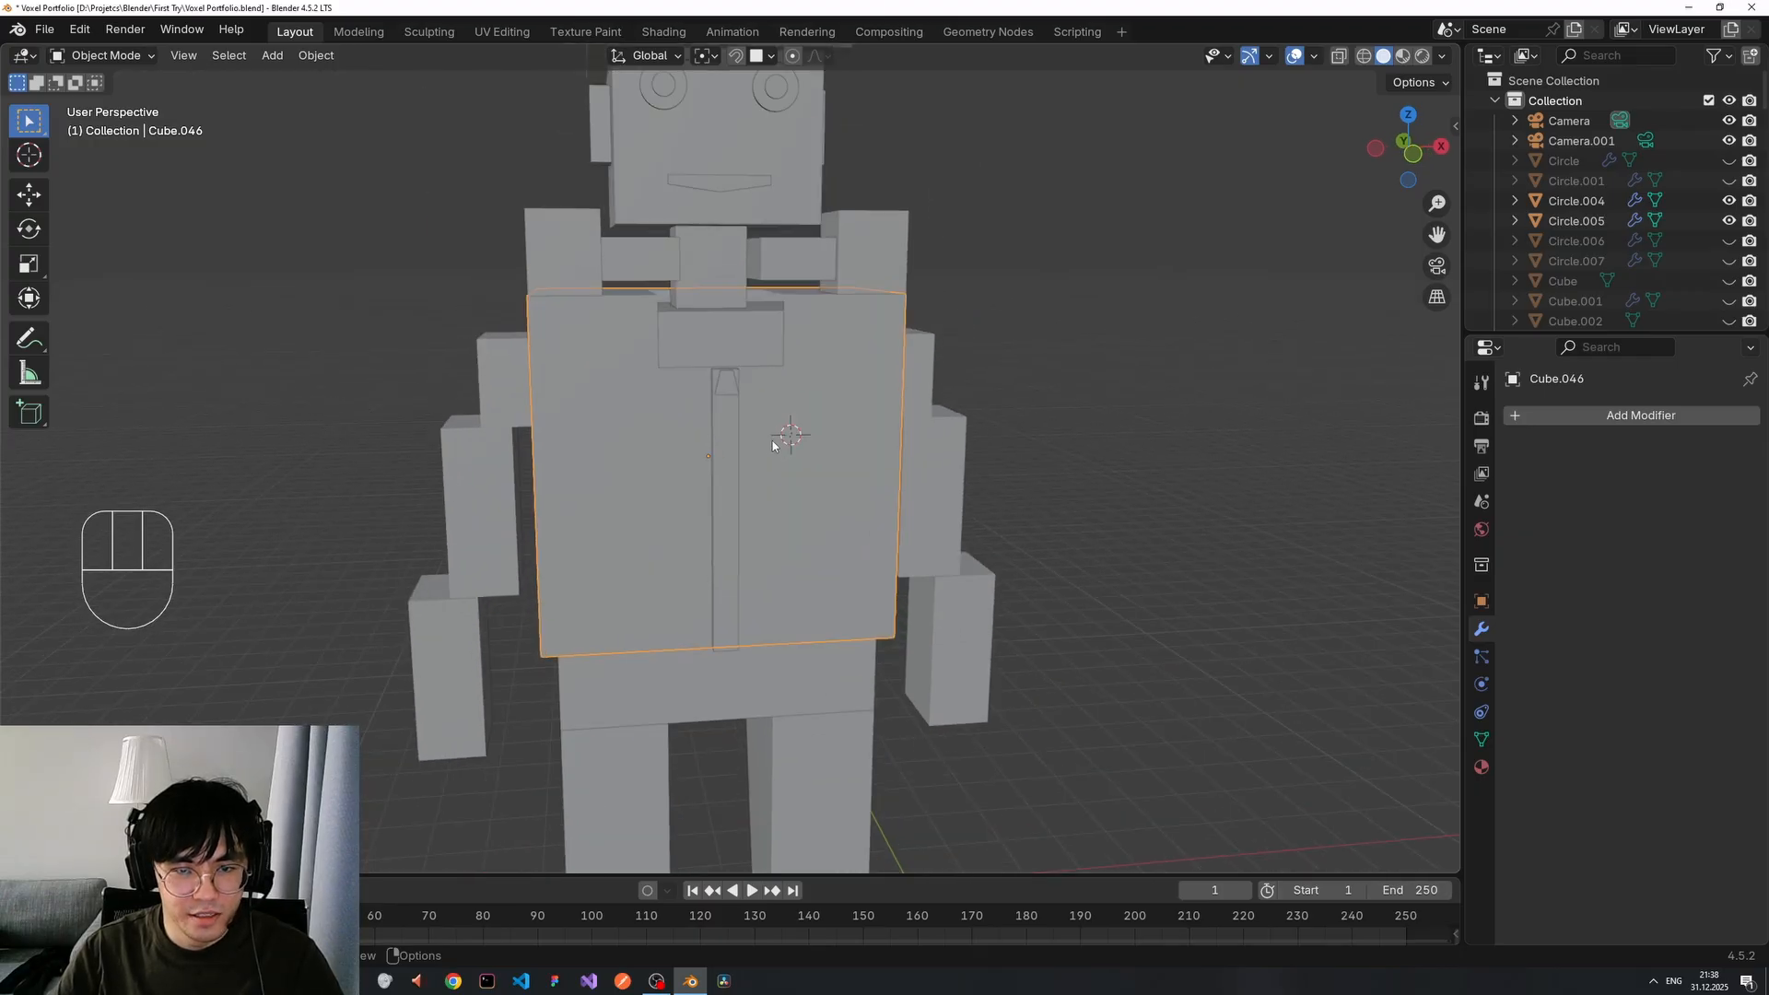
pyautogui.scroll(-2, 793, 443)
pyautogui.scroll(-3, 871, 452)
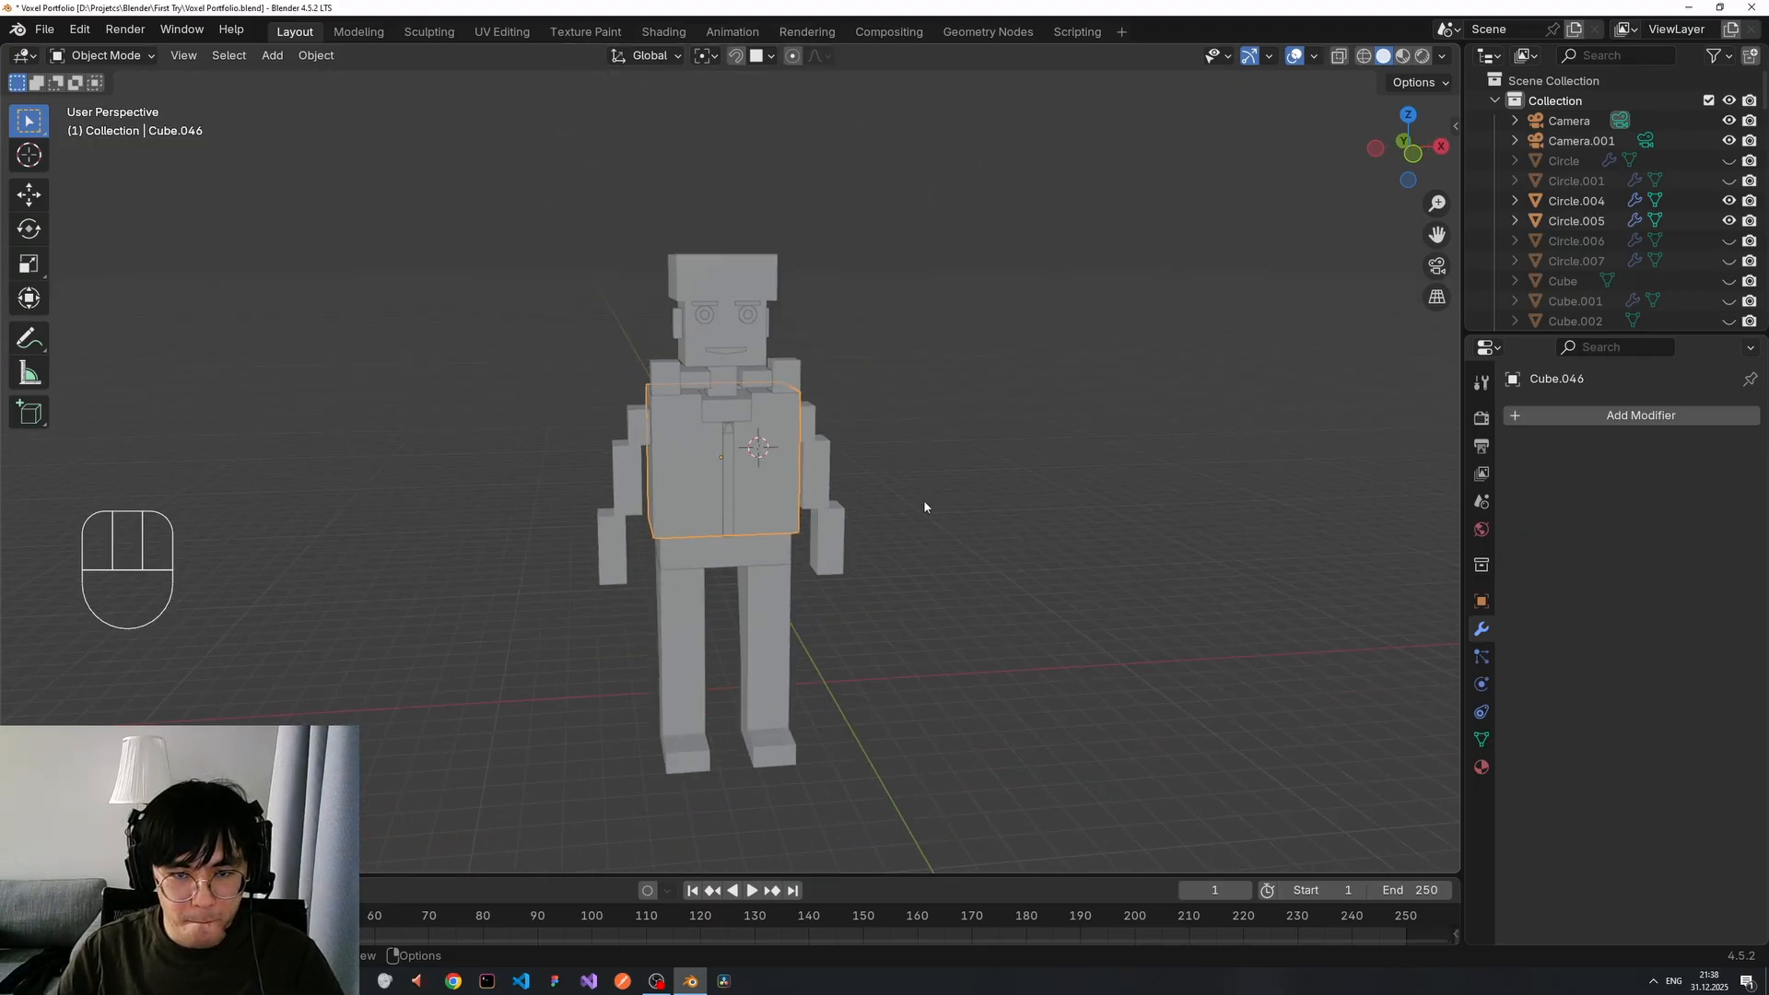
pyautogui.scroll(-2, 930, 509)
# Box-select and deselect the robot's parts while orbiting to face the whole figure.
pyautogui.click(948, 513)
pyautogui.moveTo(959, 566); pyautogui.dragTo(955, 565, button='middle')
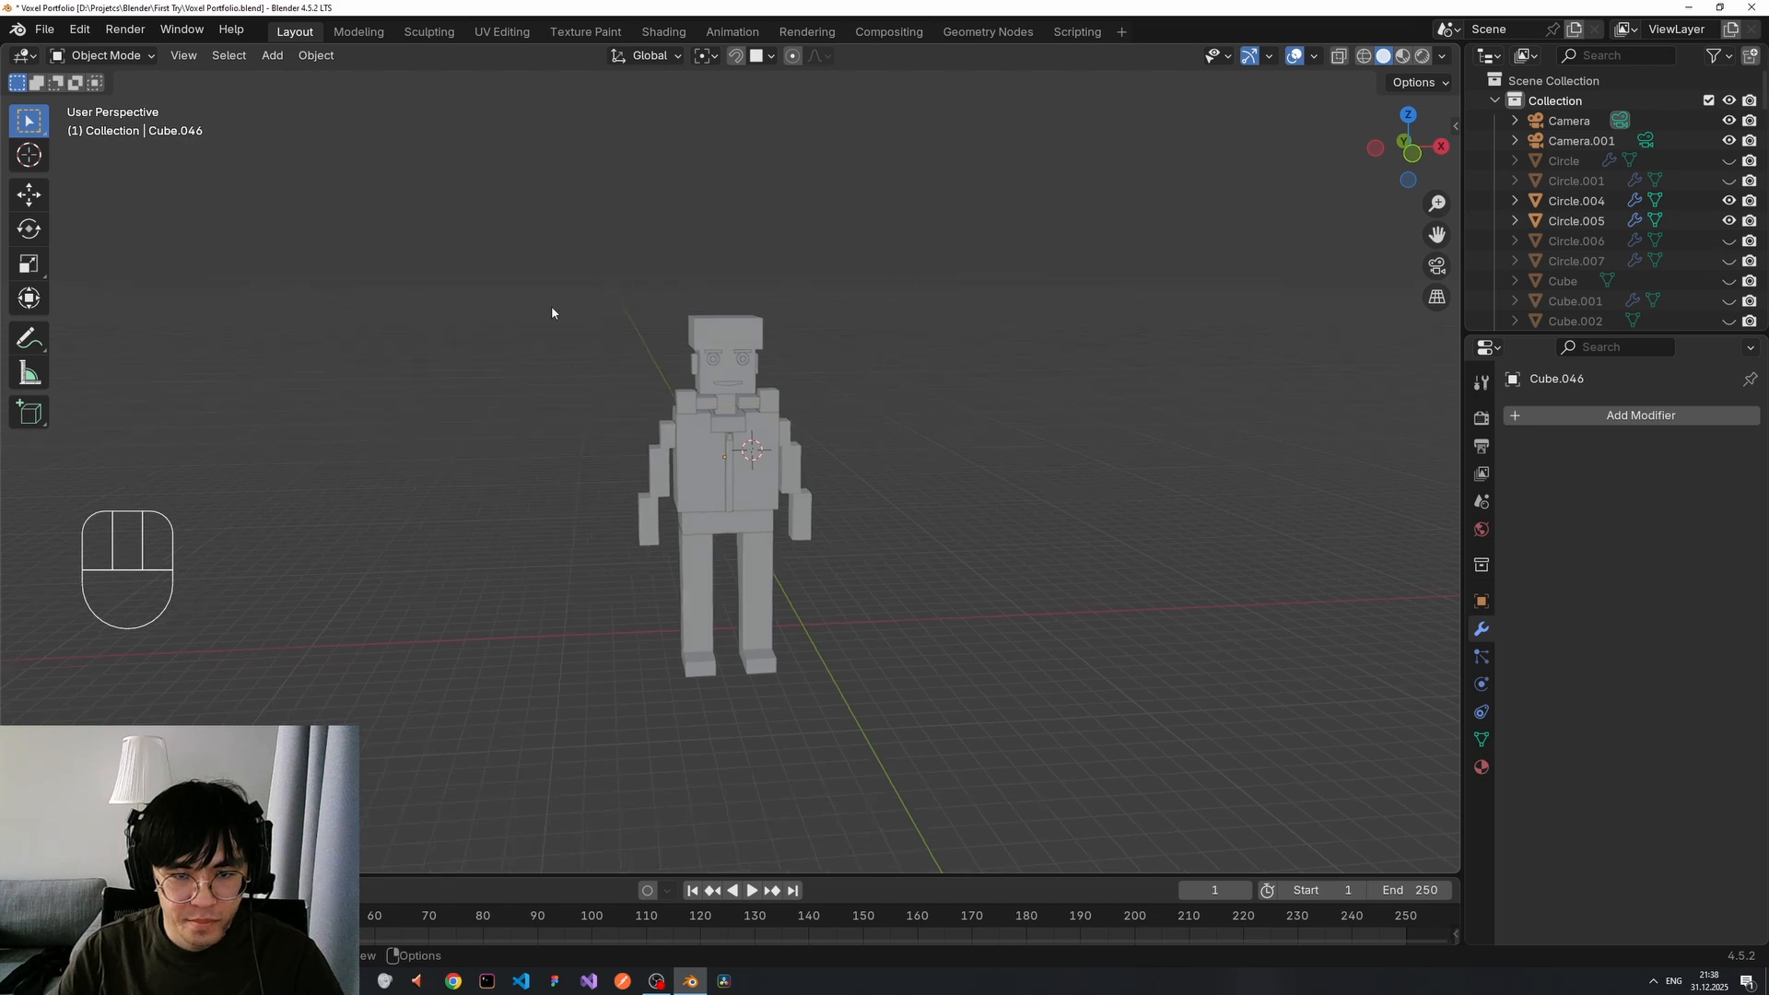
pyautogui.moveTo(549, 288); pyautogui.dragTo(922, 653)
pyautogui.click(892, 552)
pyautogui.moveTo(1017, 605); pyautogui.dragTo(927, 589, button='middle')
pyautogui.keyDown('shift'); pyautogui.moveTo(927, 590); pyautogui.dragTo(830, 505, button='middle'); pyautogui.keyUp('shift')
pyautogui.scroll(4, 1059, 549)
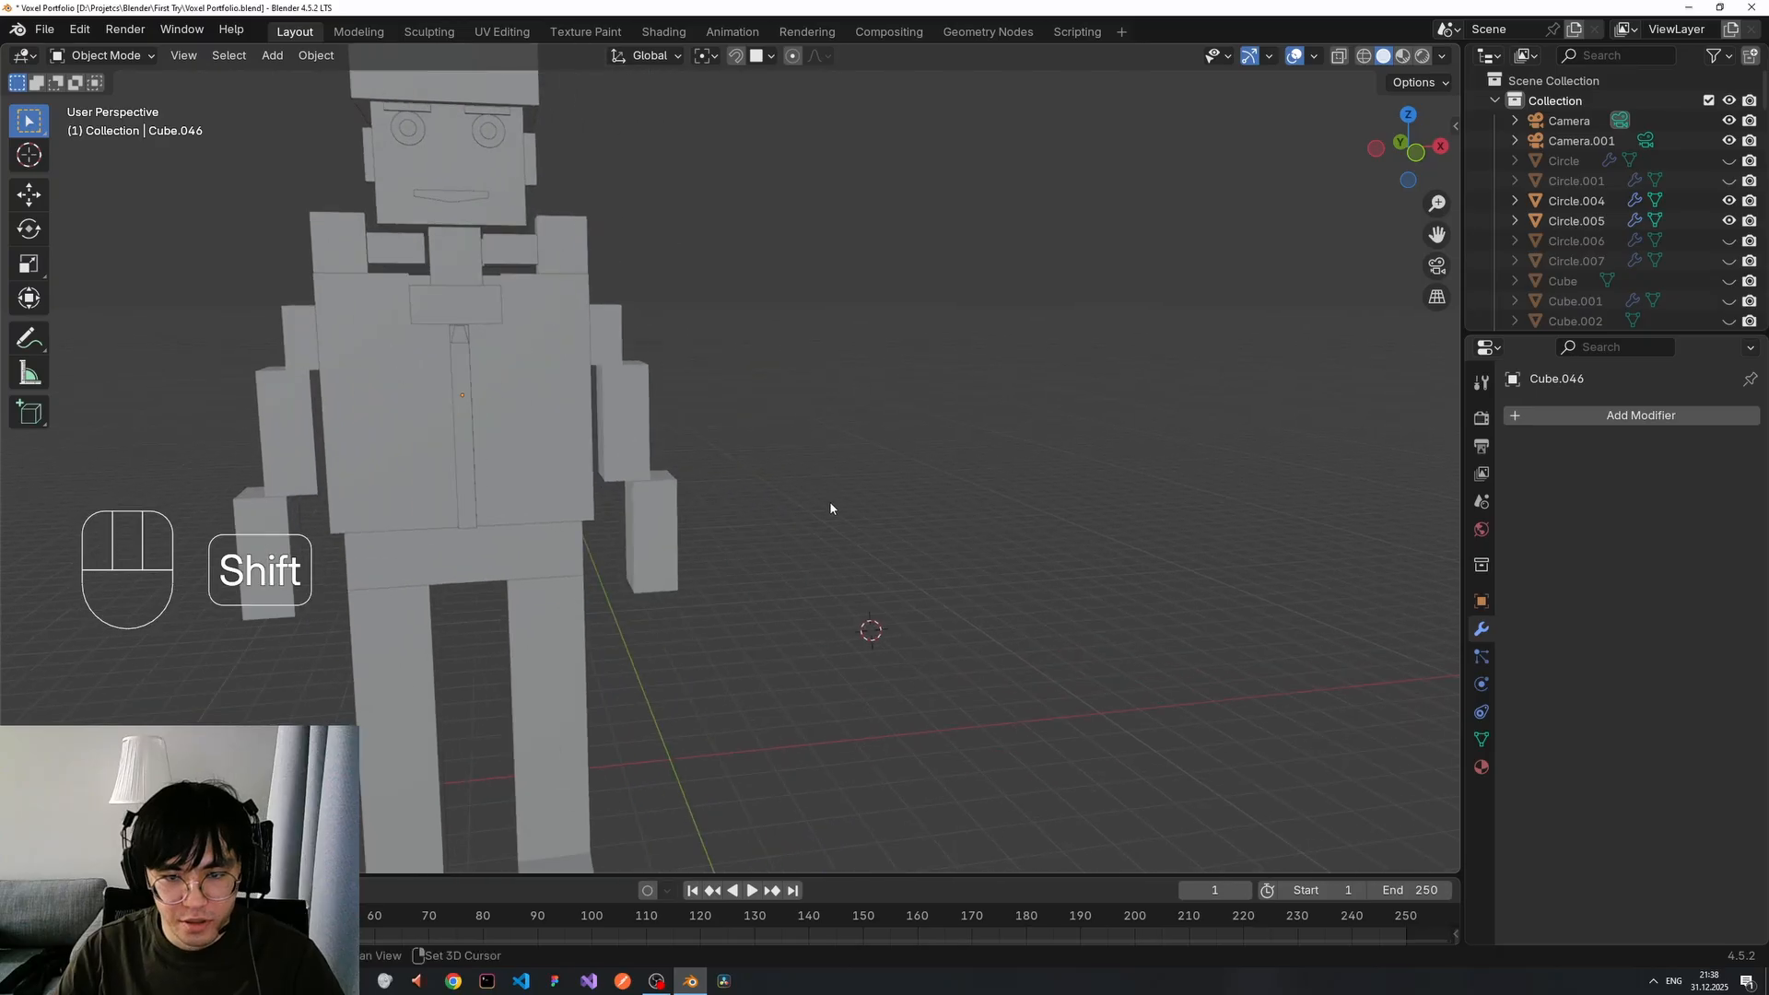
# Add a small cube beside the robot and move it along the Y axis.
pyautogui.hotkey('shift', 'a')
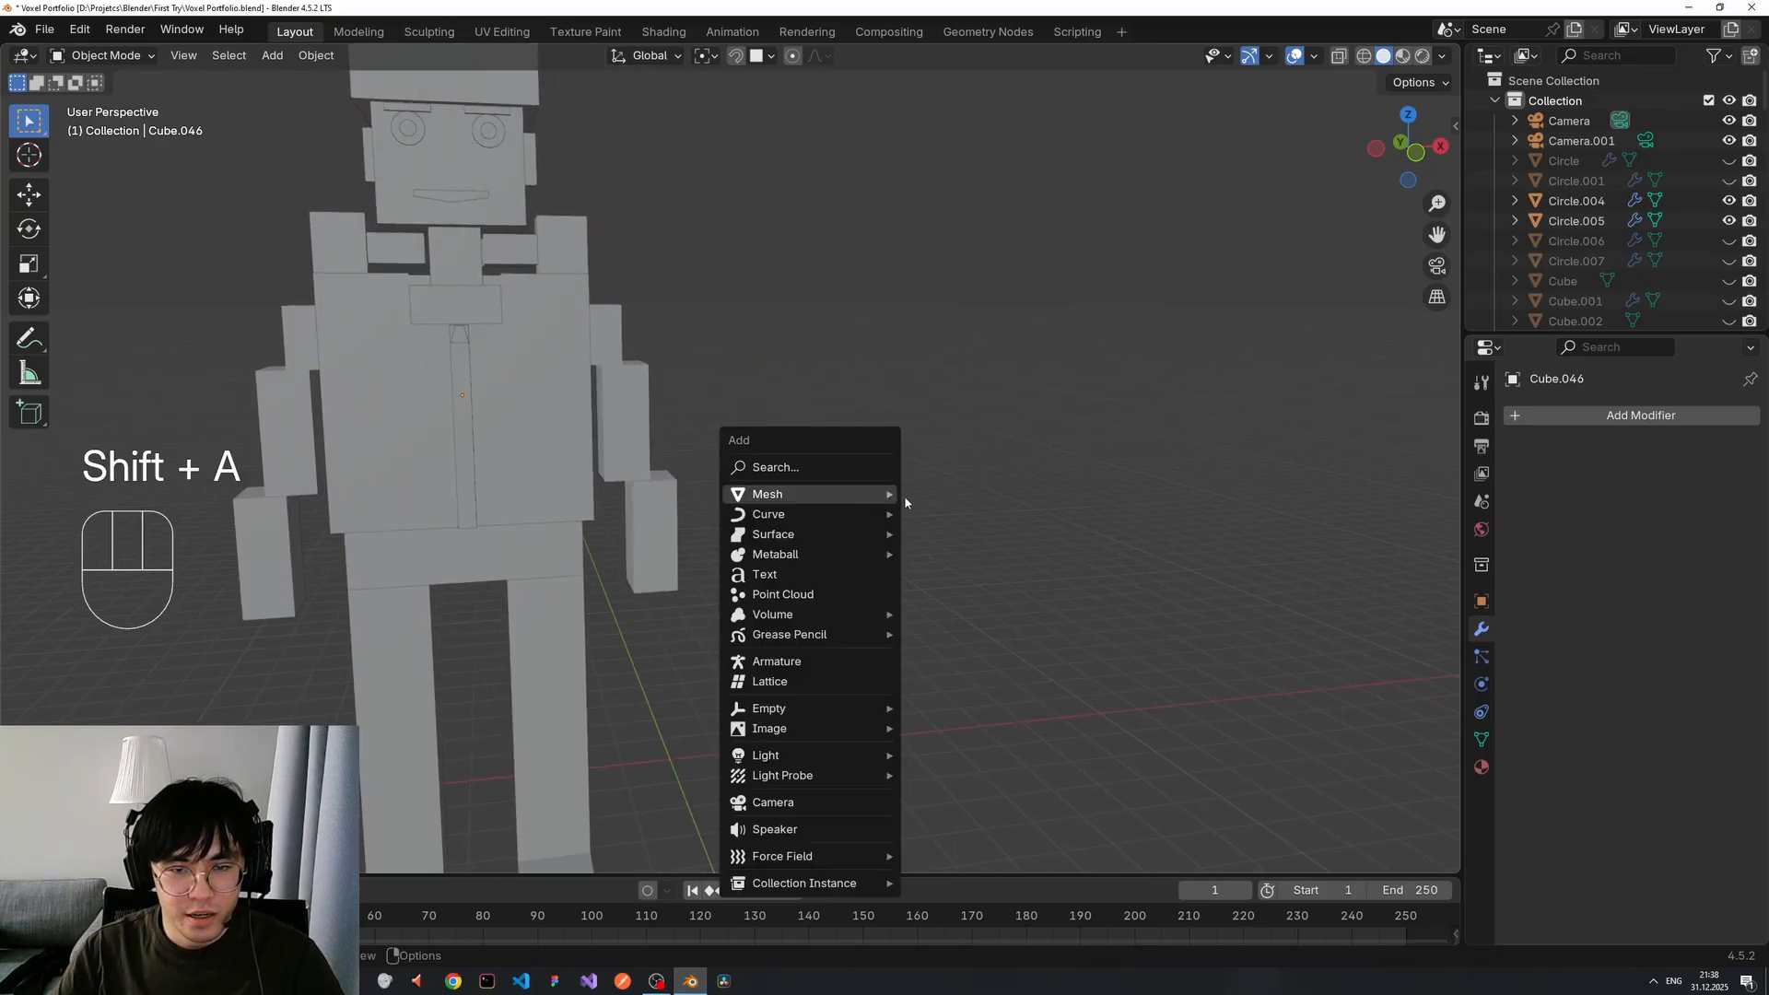
pyautogui.moveTo(876, 496)
pyautogui.click(947, 513)
pyautogui.press('g')
pyautogui.press('z')
pyautogui.press('x')
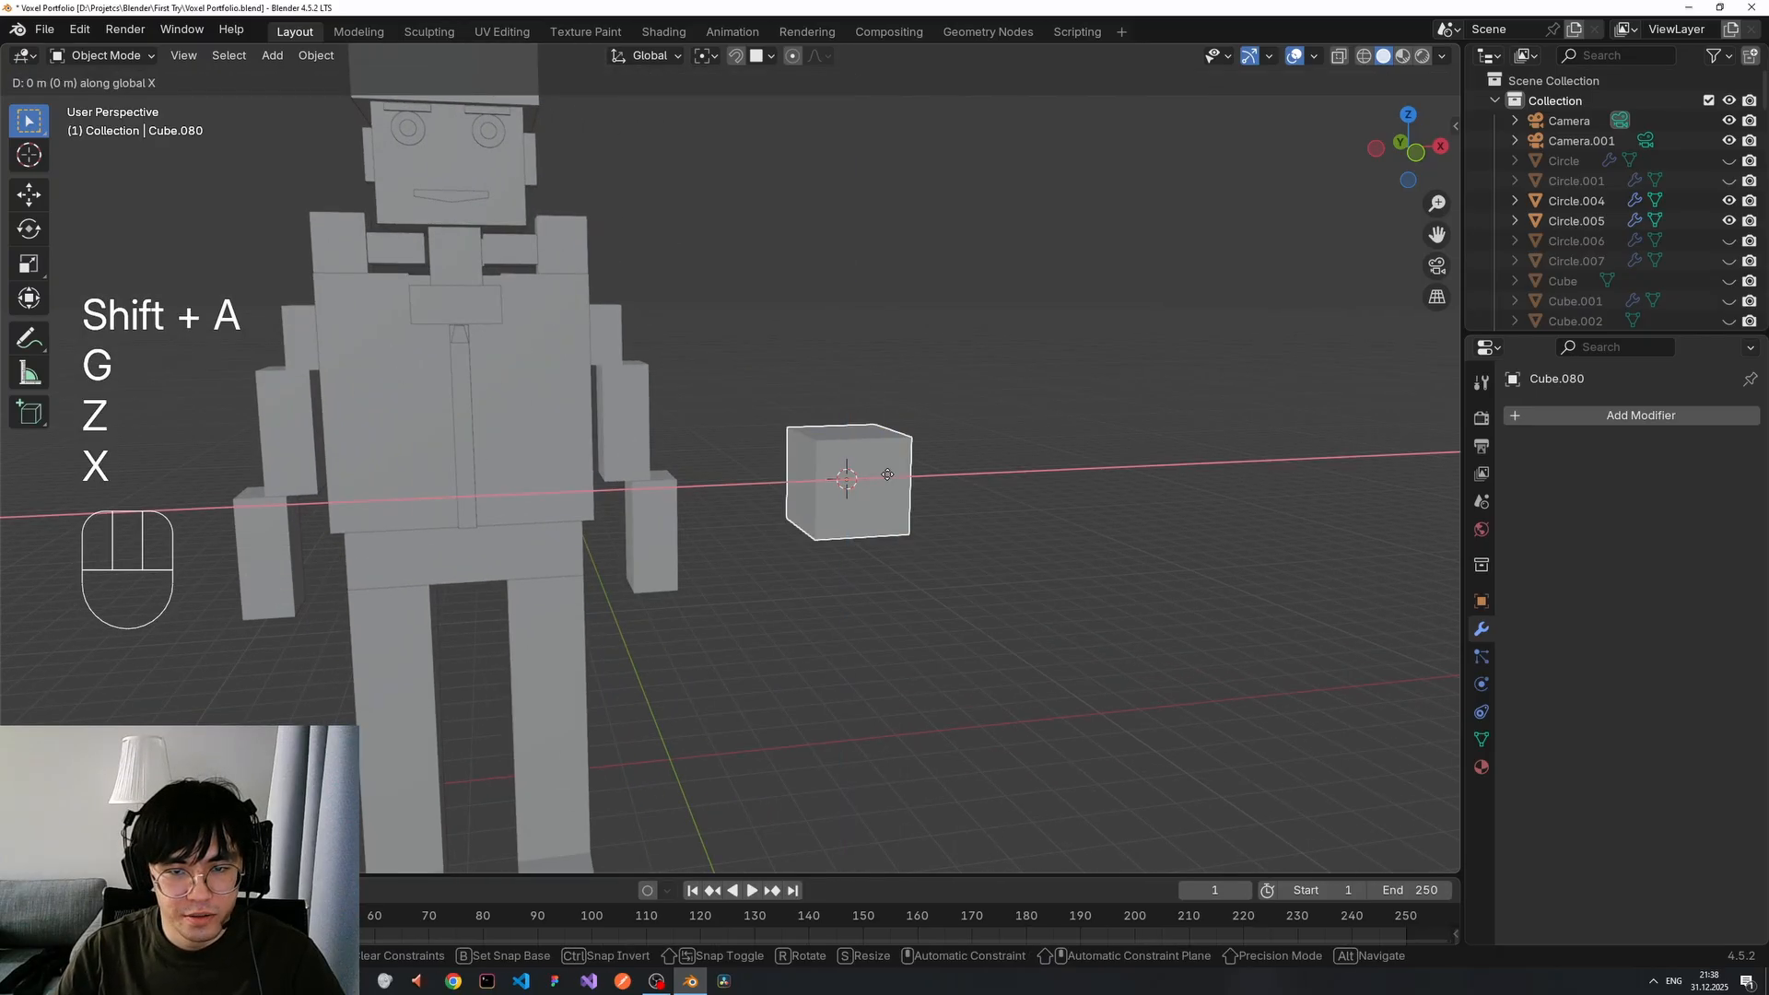
pyautogui.press('y')
pyautogui.click(972, 605)
pyautogui.moveTo(1088, 555); pyautogui.dragTo(976, 533, button='middle')
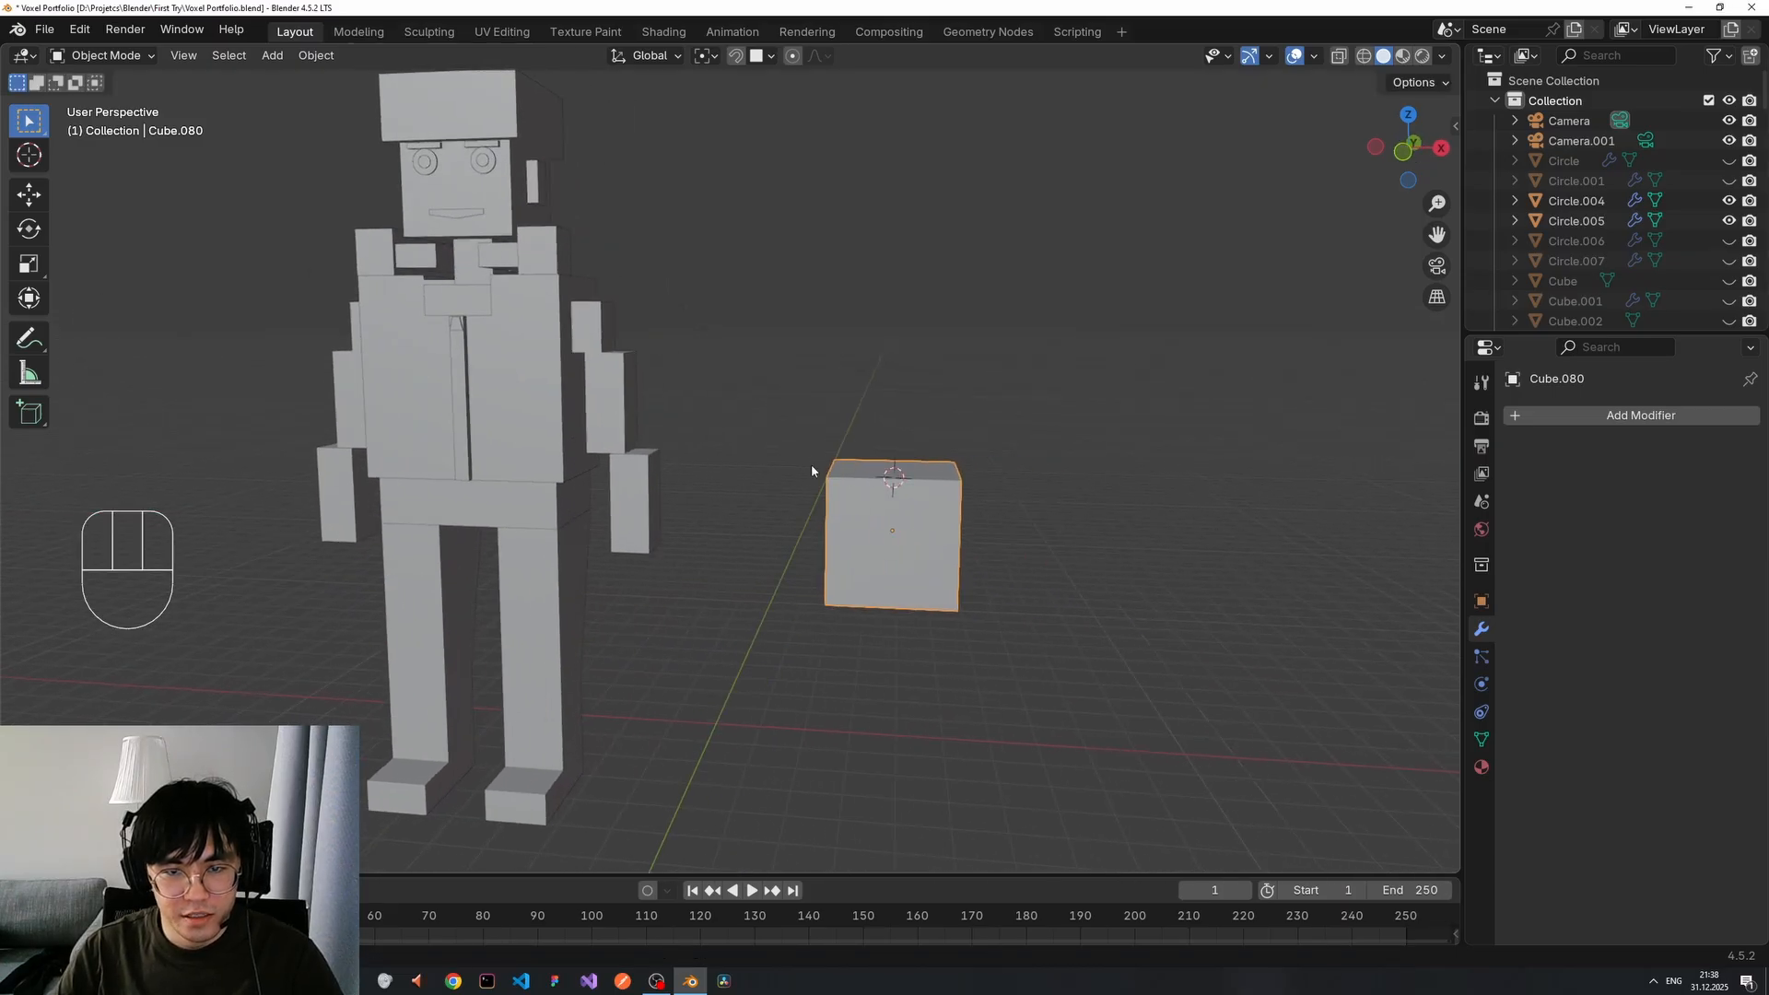
pyautogui.scroll(3, 1059, 538)
pyautogui.scroll(-2, 1059, 538)
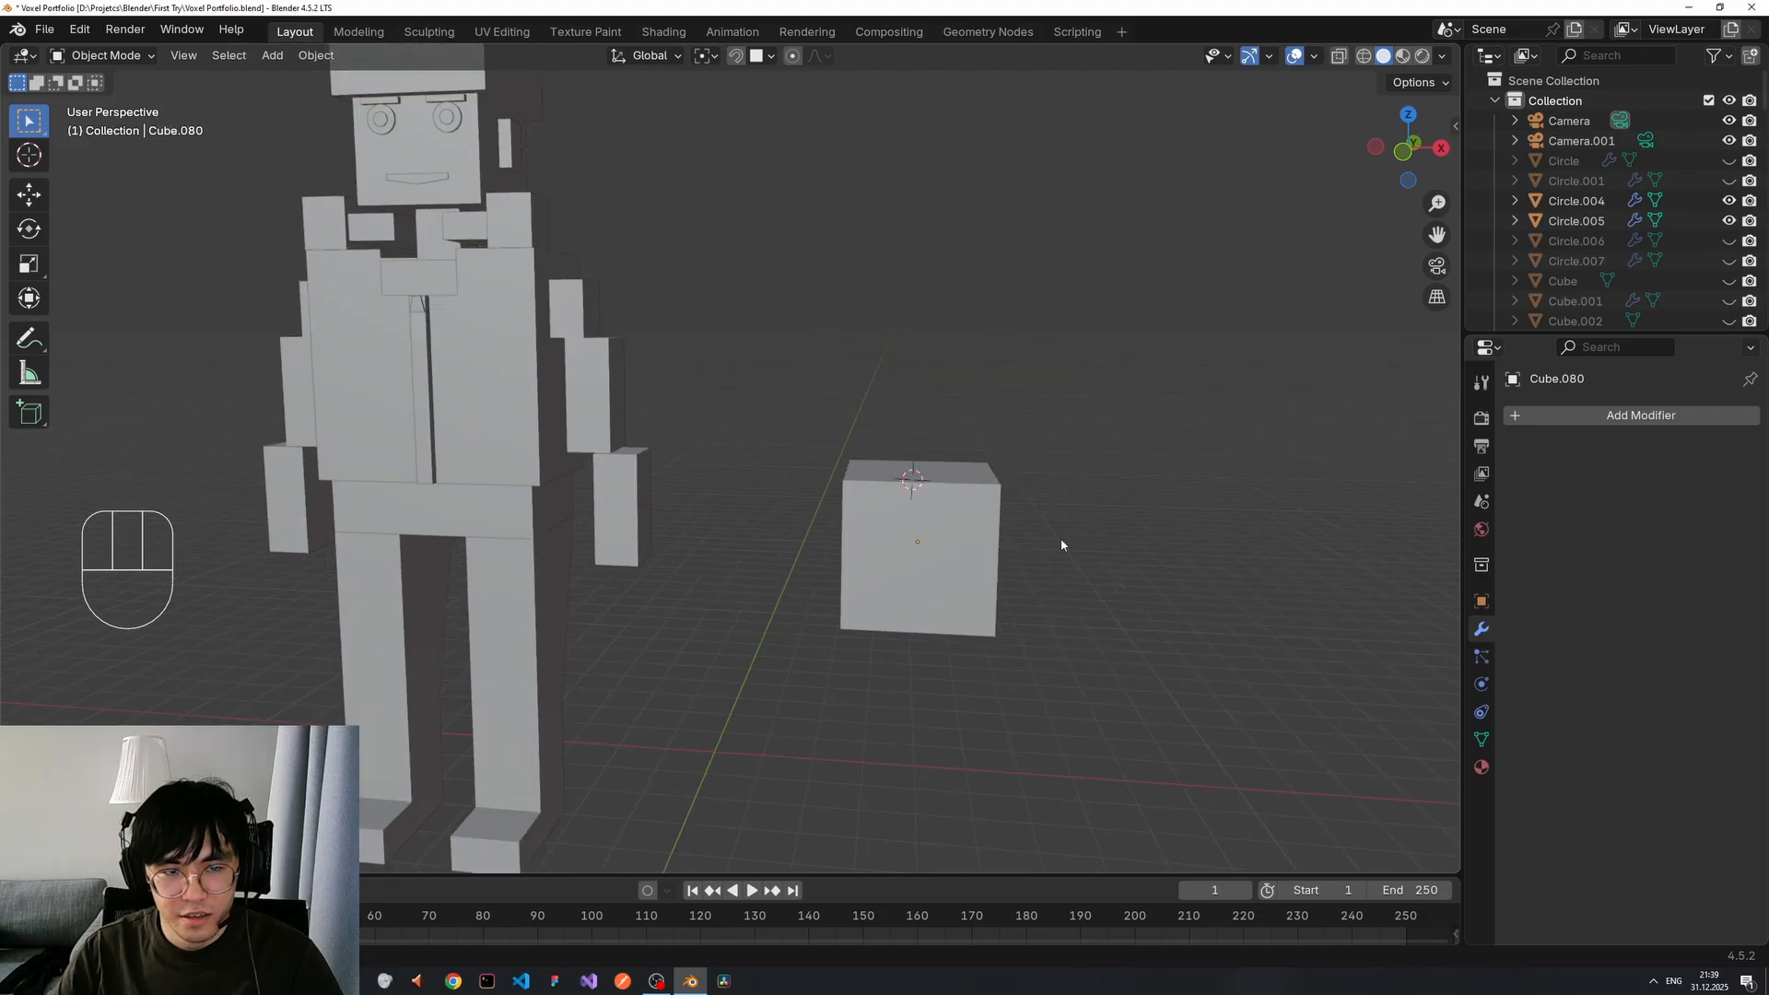
# Duplicate the cube in place and scale the copy slightly larger around the original.
pyautogui.hotkey('shift', 'd')
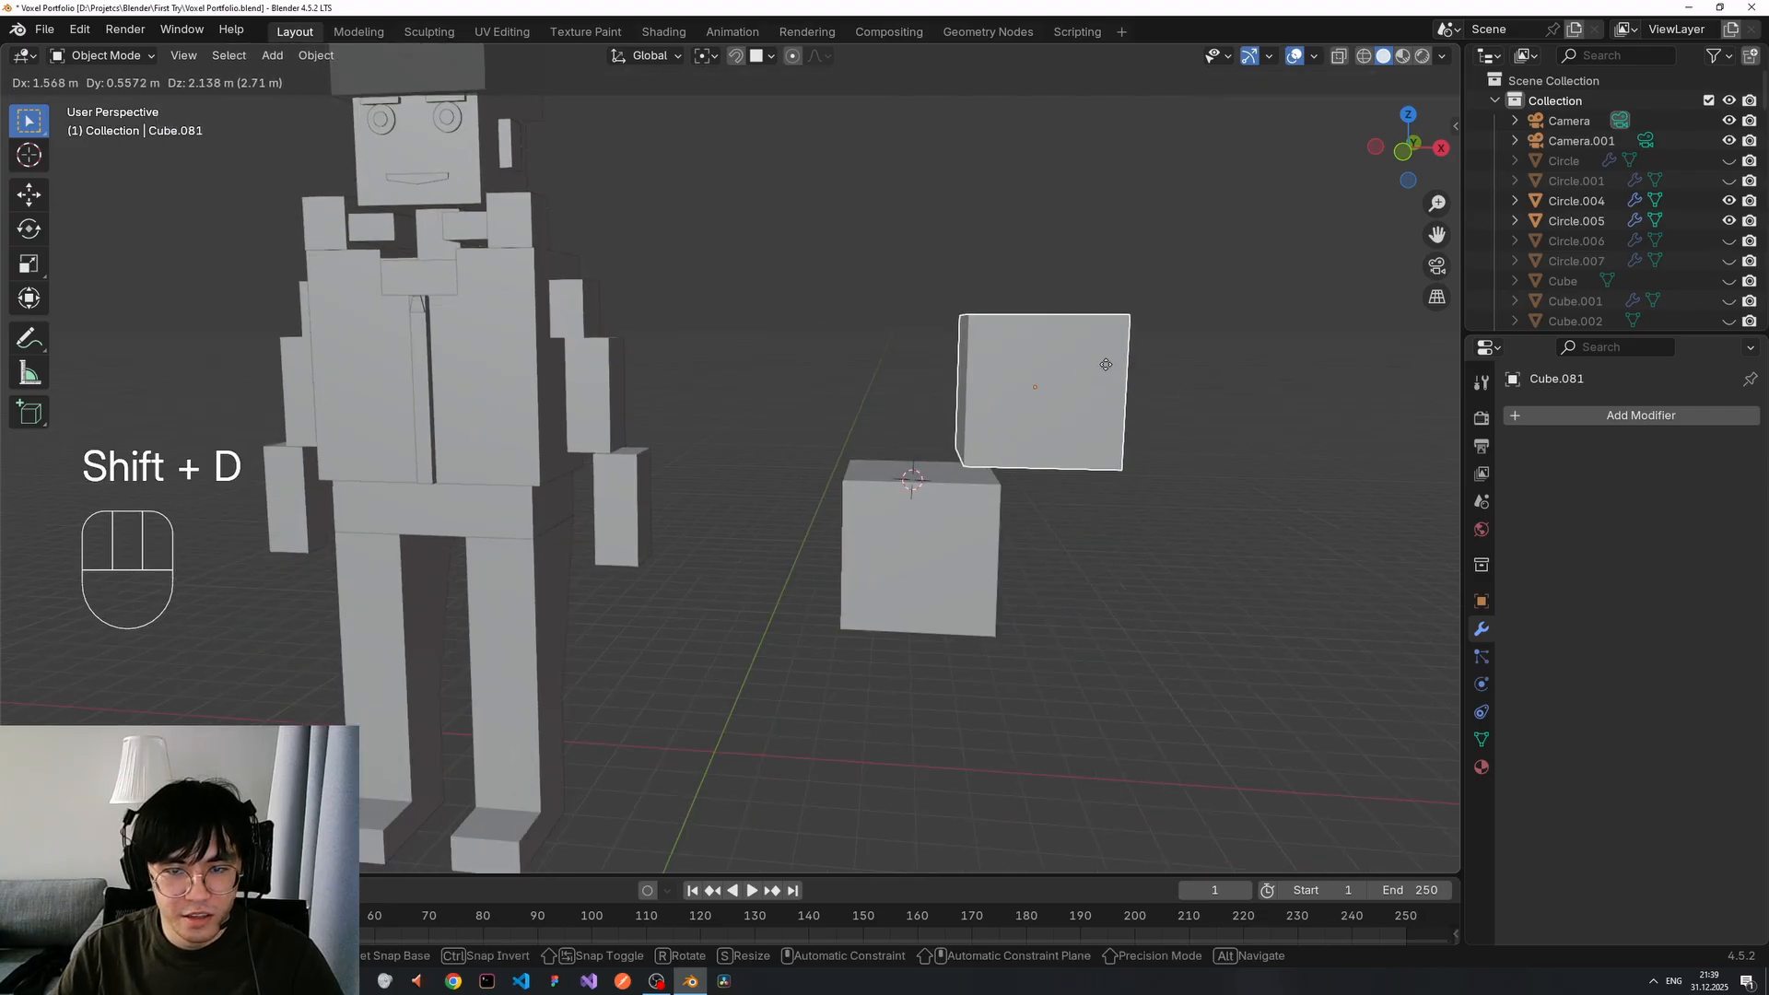
pyautogui.rightClick(1107, 367)
pyautogui.press('g')
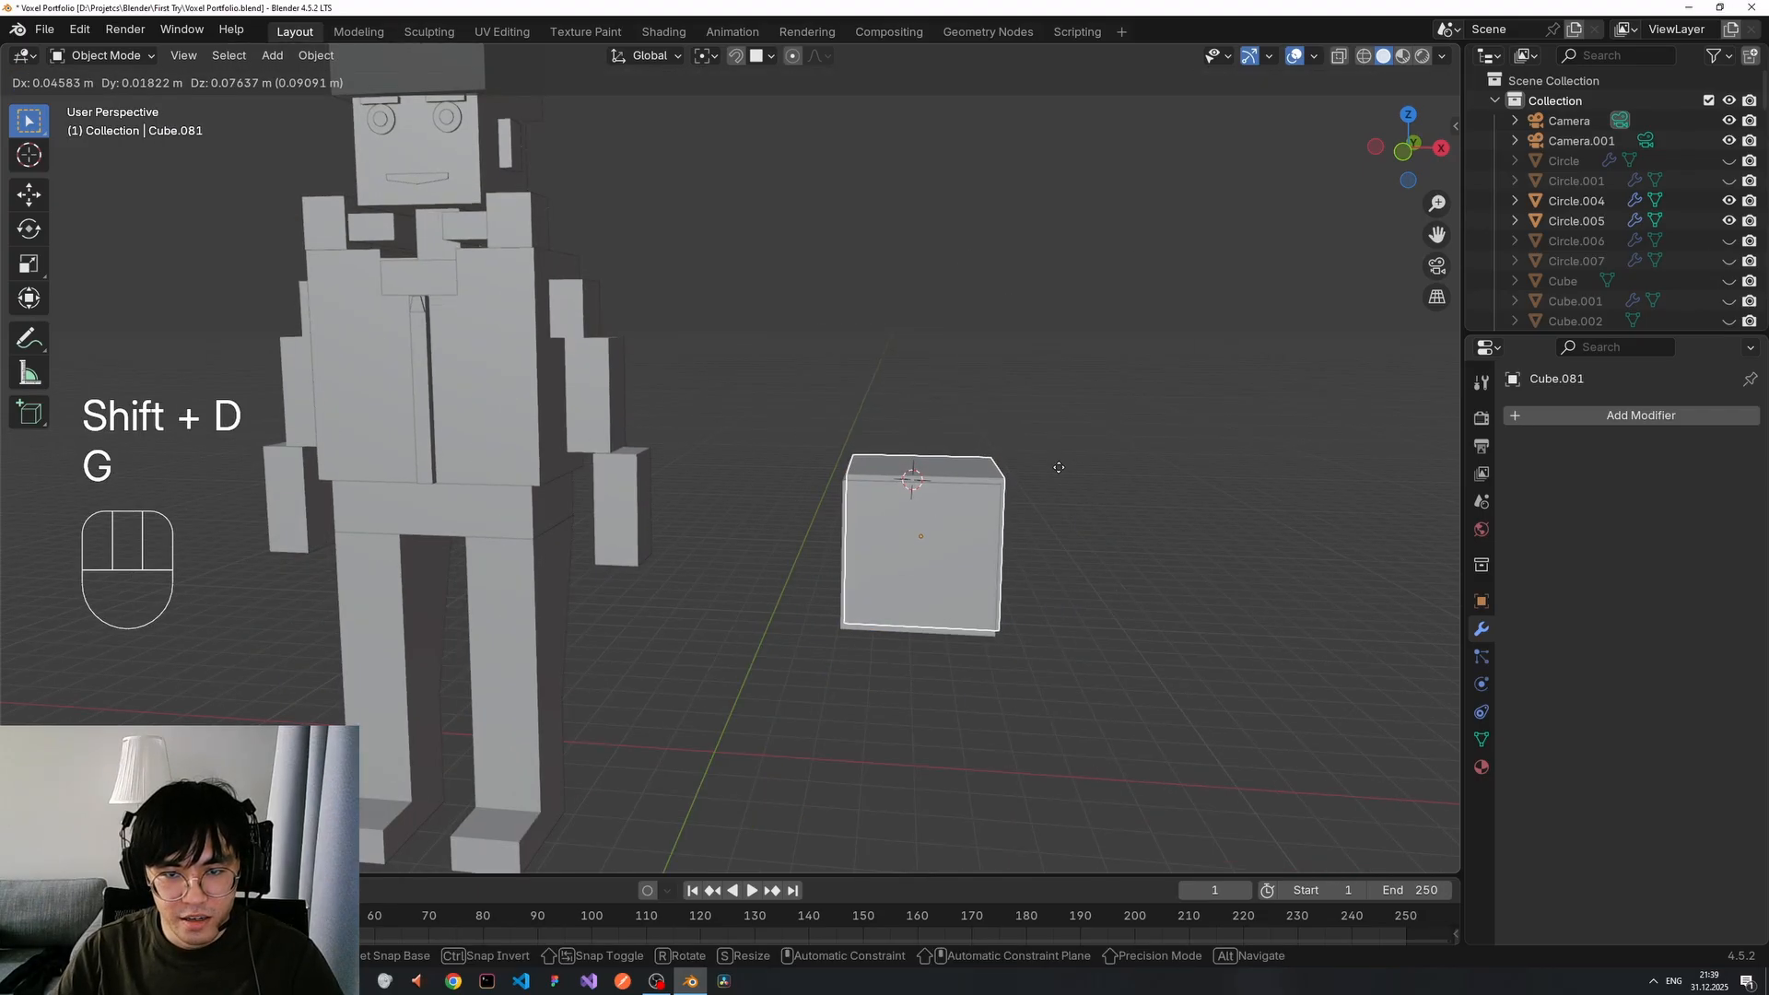
pyautogui.rightClick(1058, 468)
pyautogui.press('s')
pyautogui.click(1083, 460)
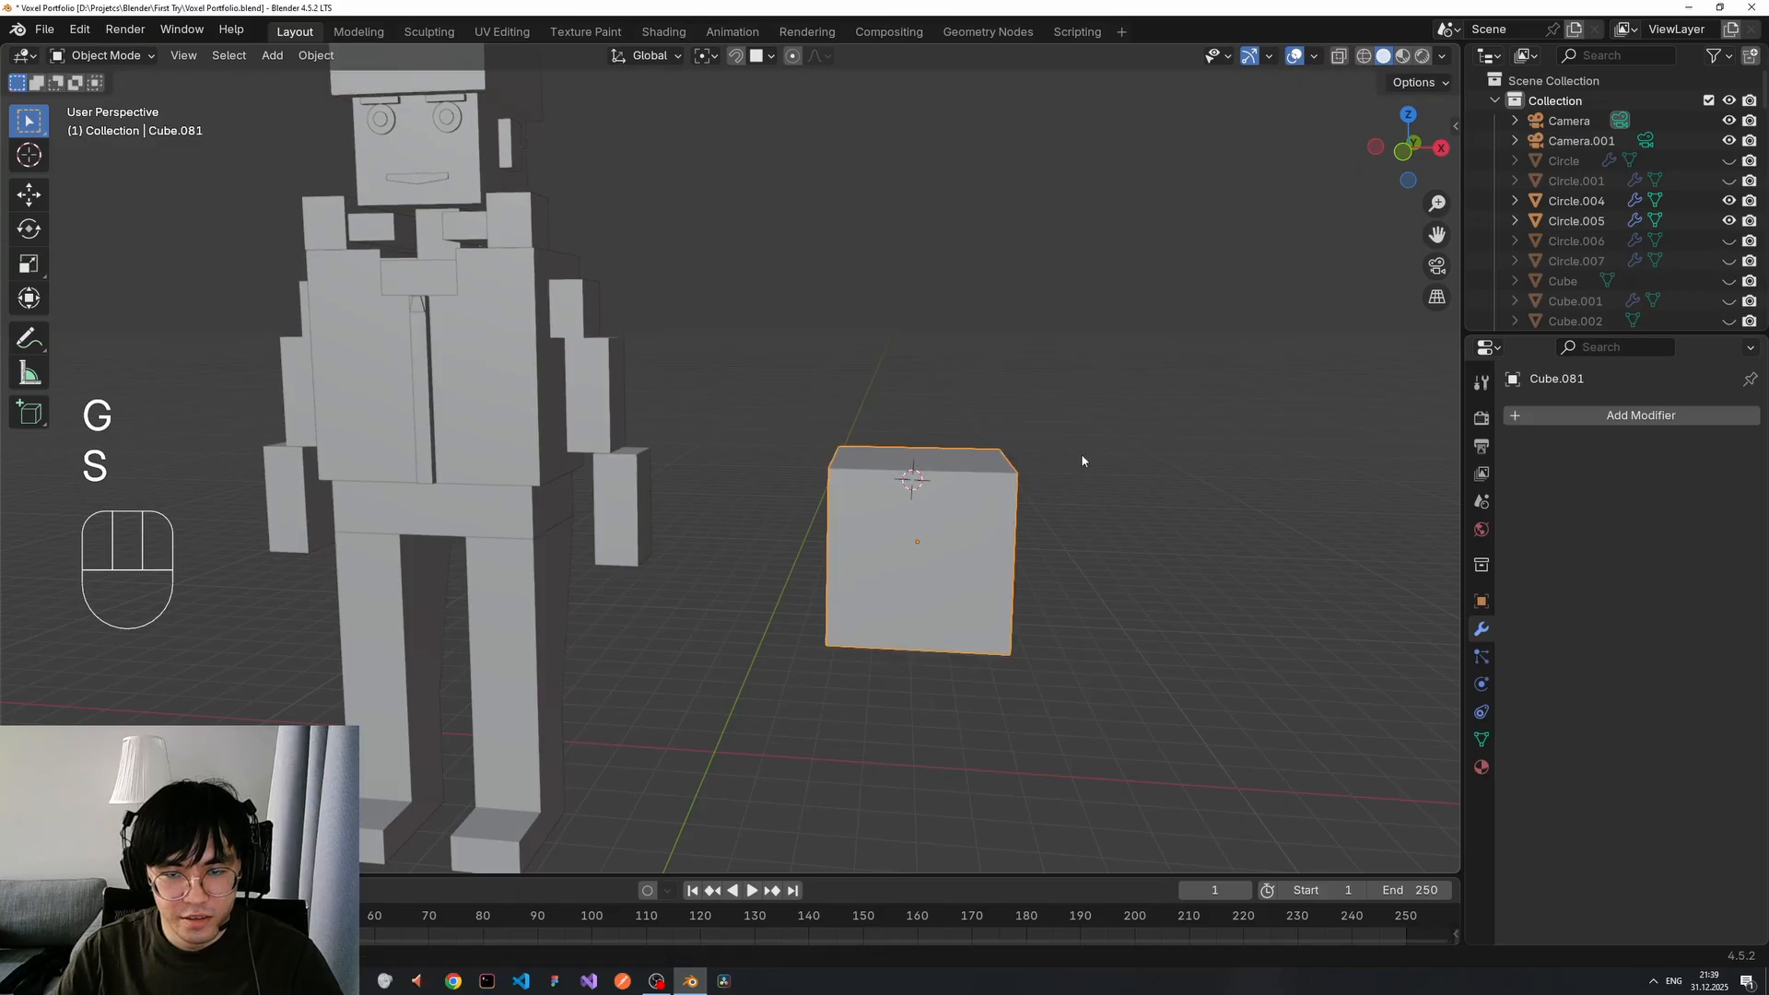
# Check the nested cubes in wireframe shading, then return to solid shading.
pyautogui.press('z')
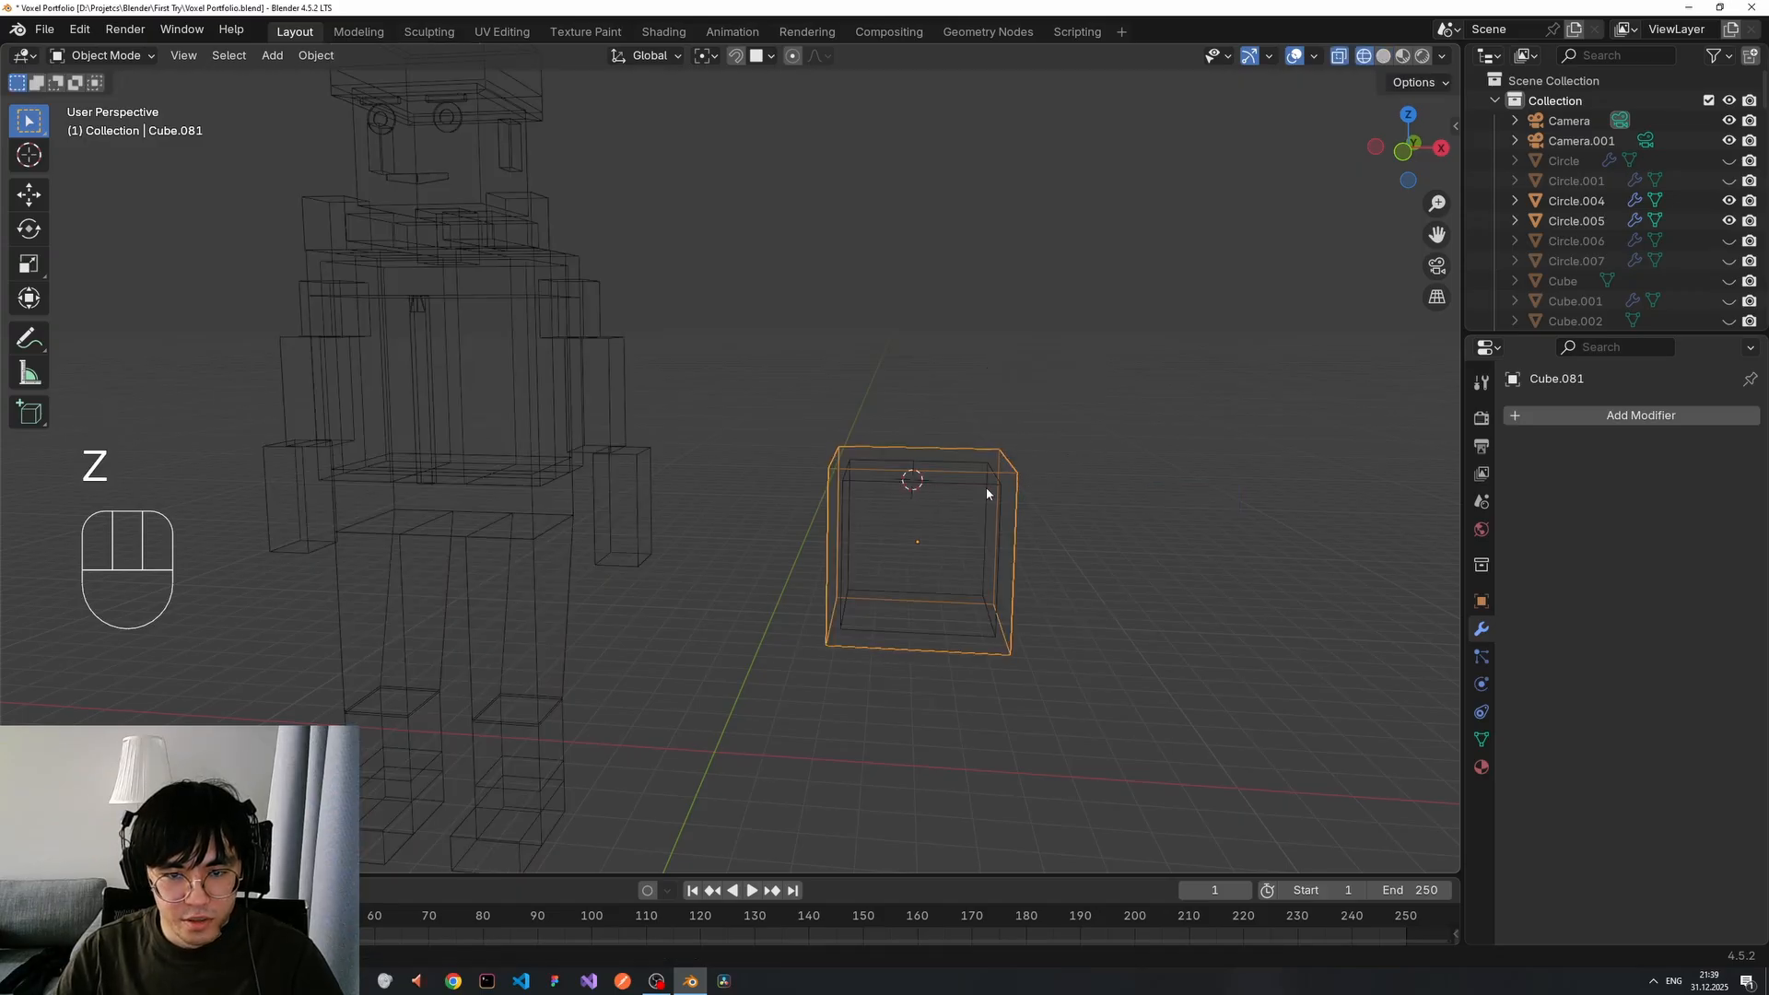
pyautogui.scroll(2, 1043, 507)
pyautogui.moveTo(1073, 499); pyautogui.dragTo(975, 459, button='middle')
pyautogui.moveTo(806, 582); pyautogui.dragTo(855, 626, button='middle')
pyautogui.press('z')
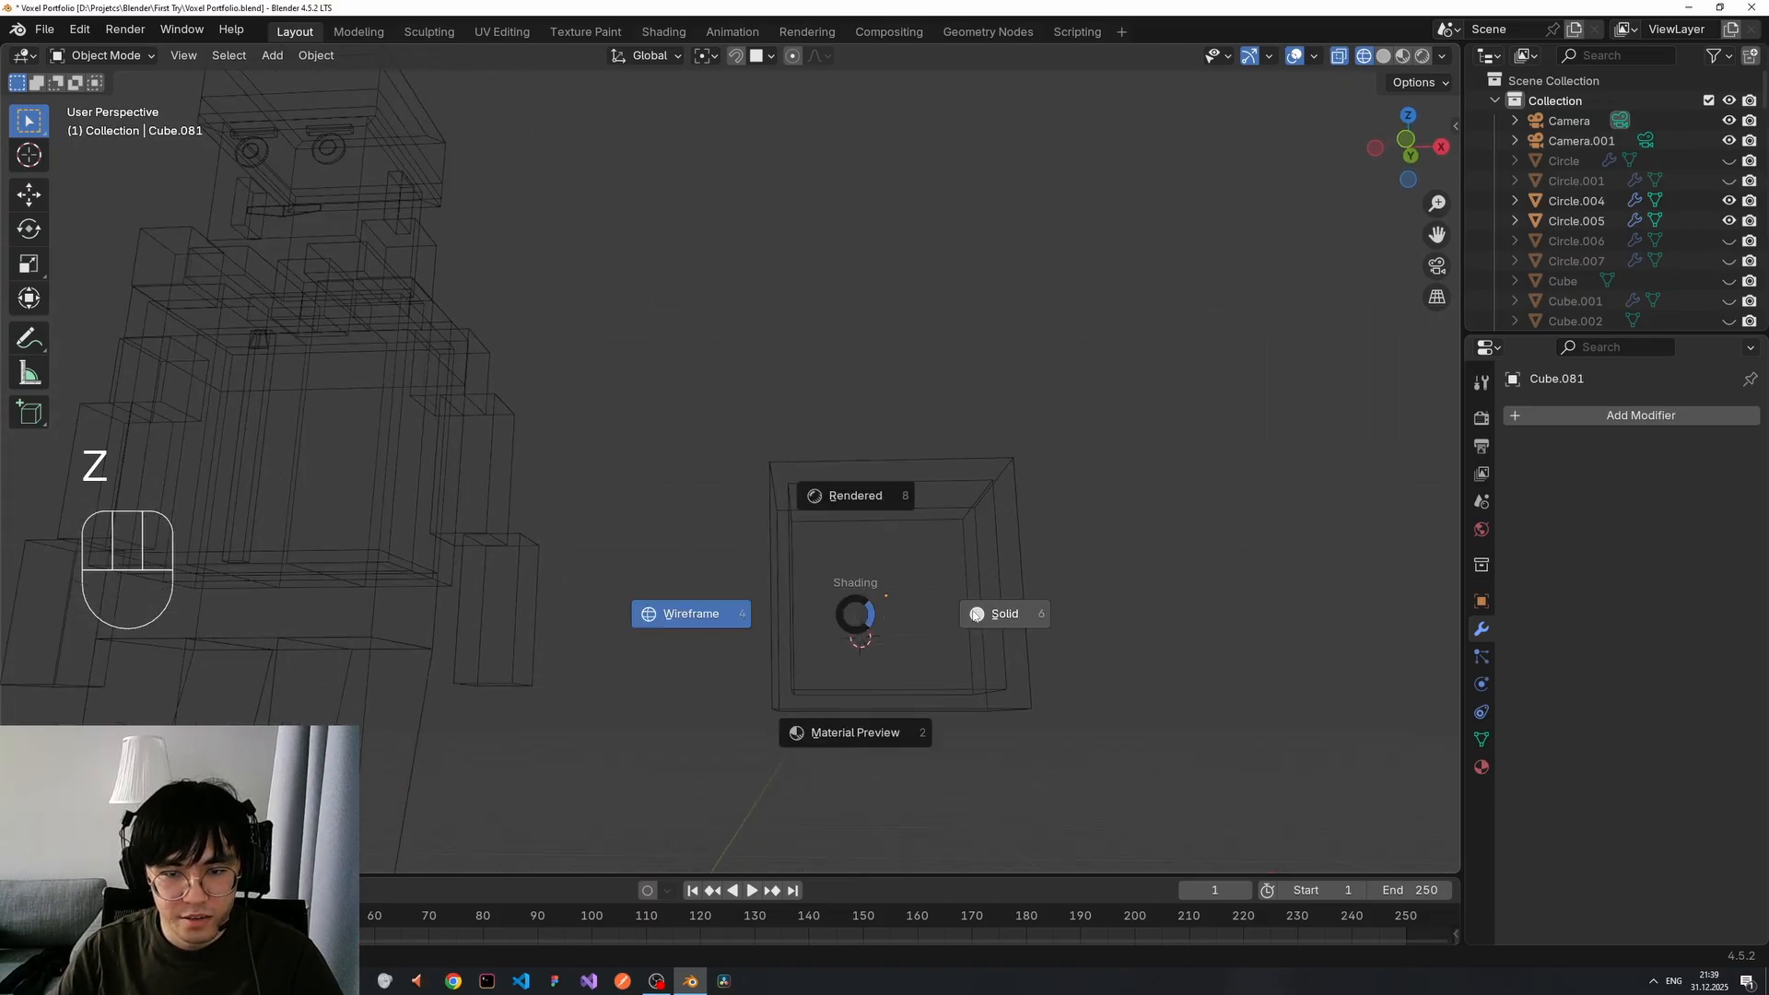
pyautogui.click(1060, 615)
pyautogui.moveTo(1091, 621); pyautogui.dragTo(1081, 599, button='middle')
pyautogui.moveTo(598, 569)
pyautogui.mouseDown(button='middle')
pyautogui.moveTo(604, 588)
pyautogui.moveTo(706, 565)
pyautogui.moveTo(707, 510)
pyautogui.moveTo(833, 748)
pyautogui.mouseUp(button='middle')
# In Edit Mode, delete only the larger cube's front face, undoing an accidental edge deletion.
pyautogui.press('Tab')
pyautogui.click(902, 709)
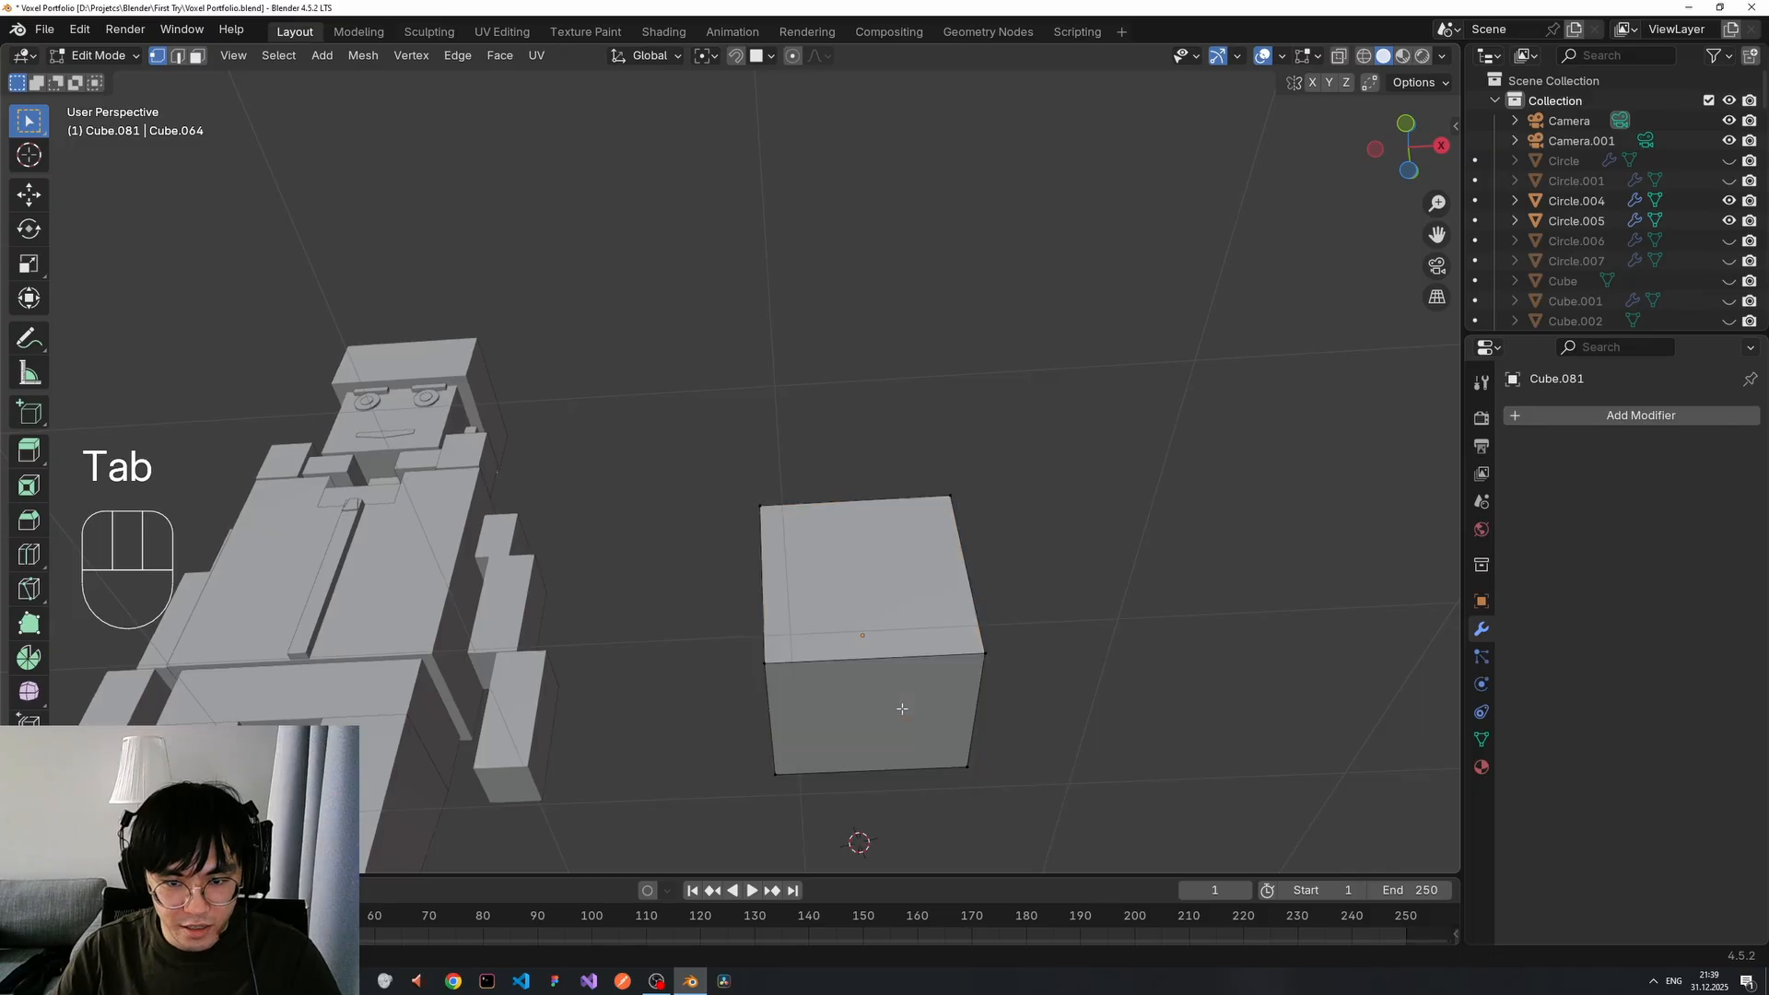
pyautogui.press('3')
pyautogui.click(961, 701)
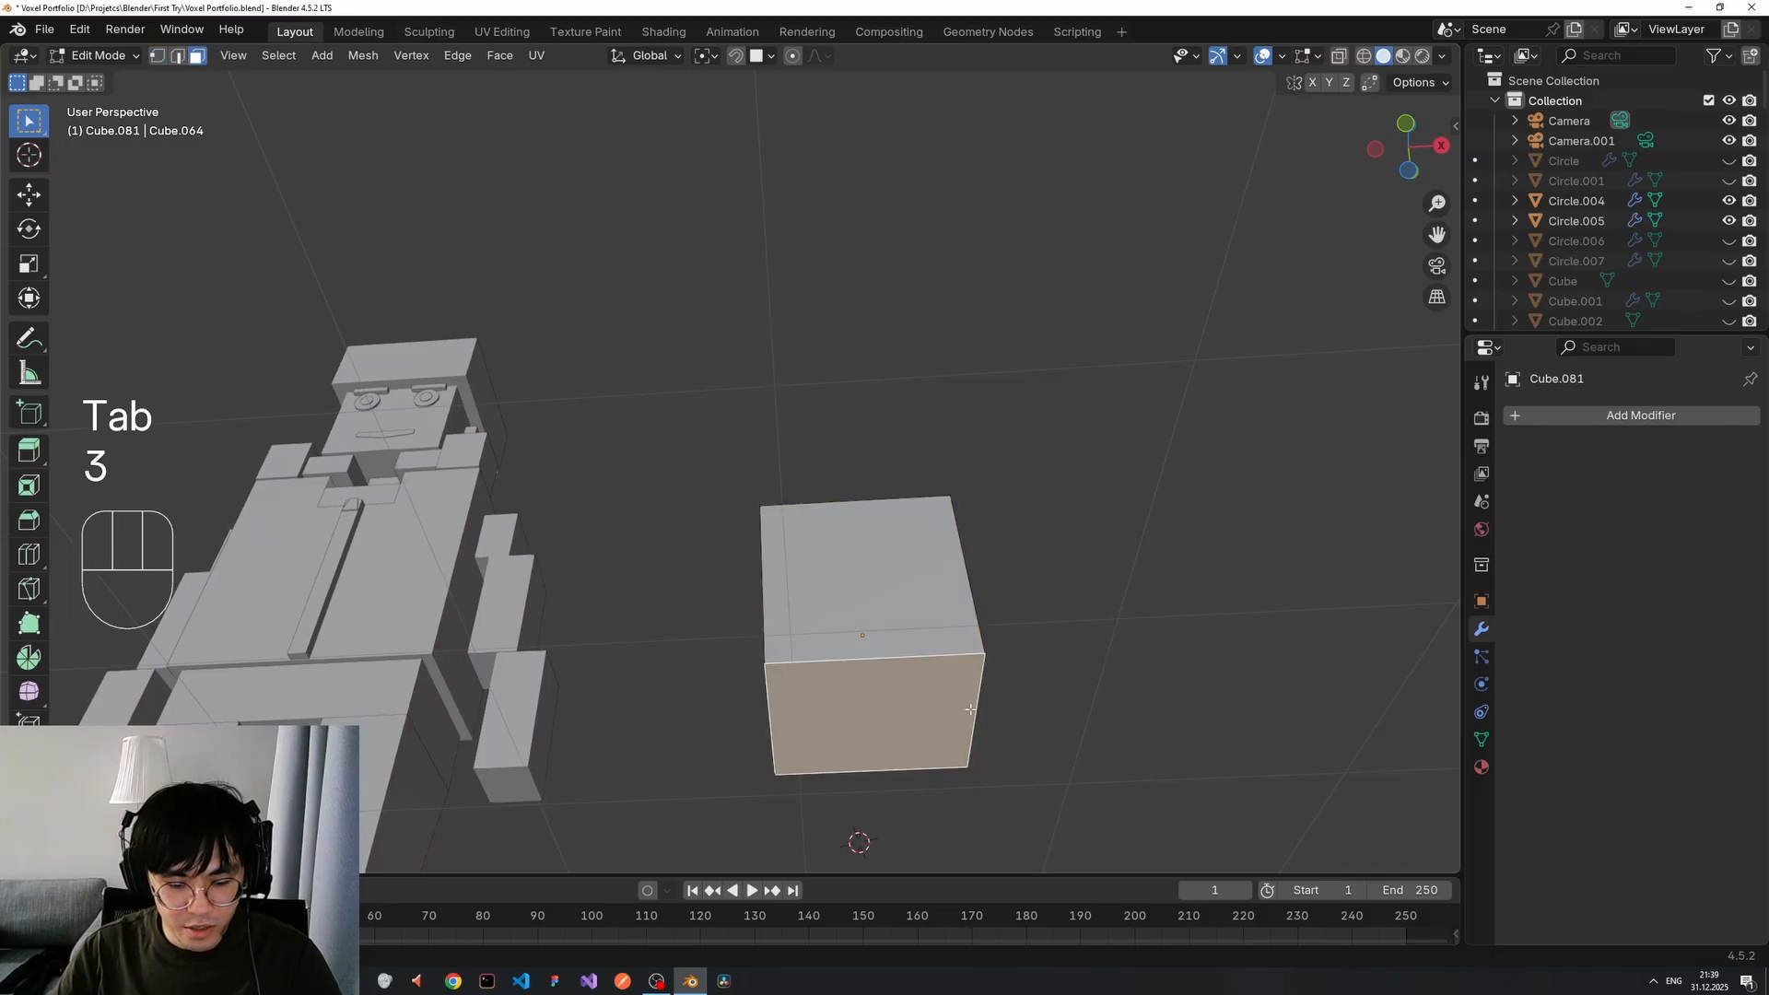
pyautogui.press('x')
pyautogui.click(936, 732)
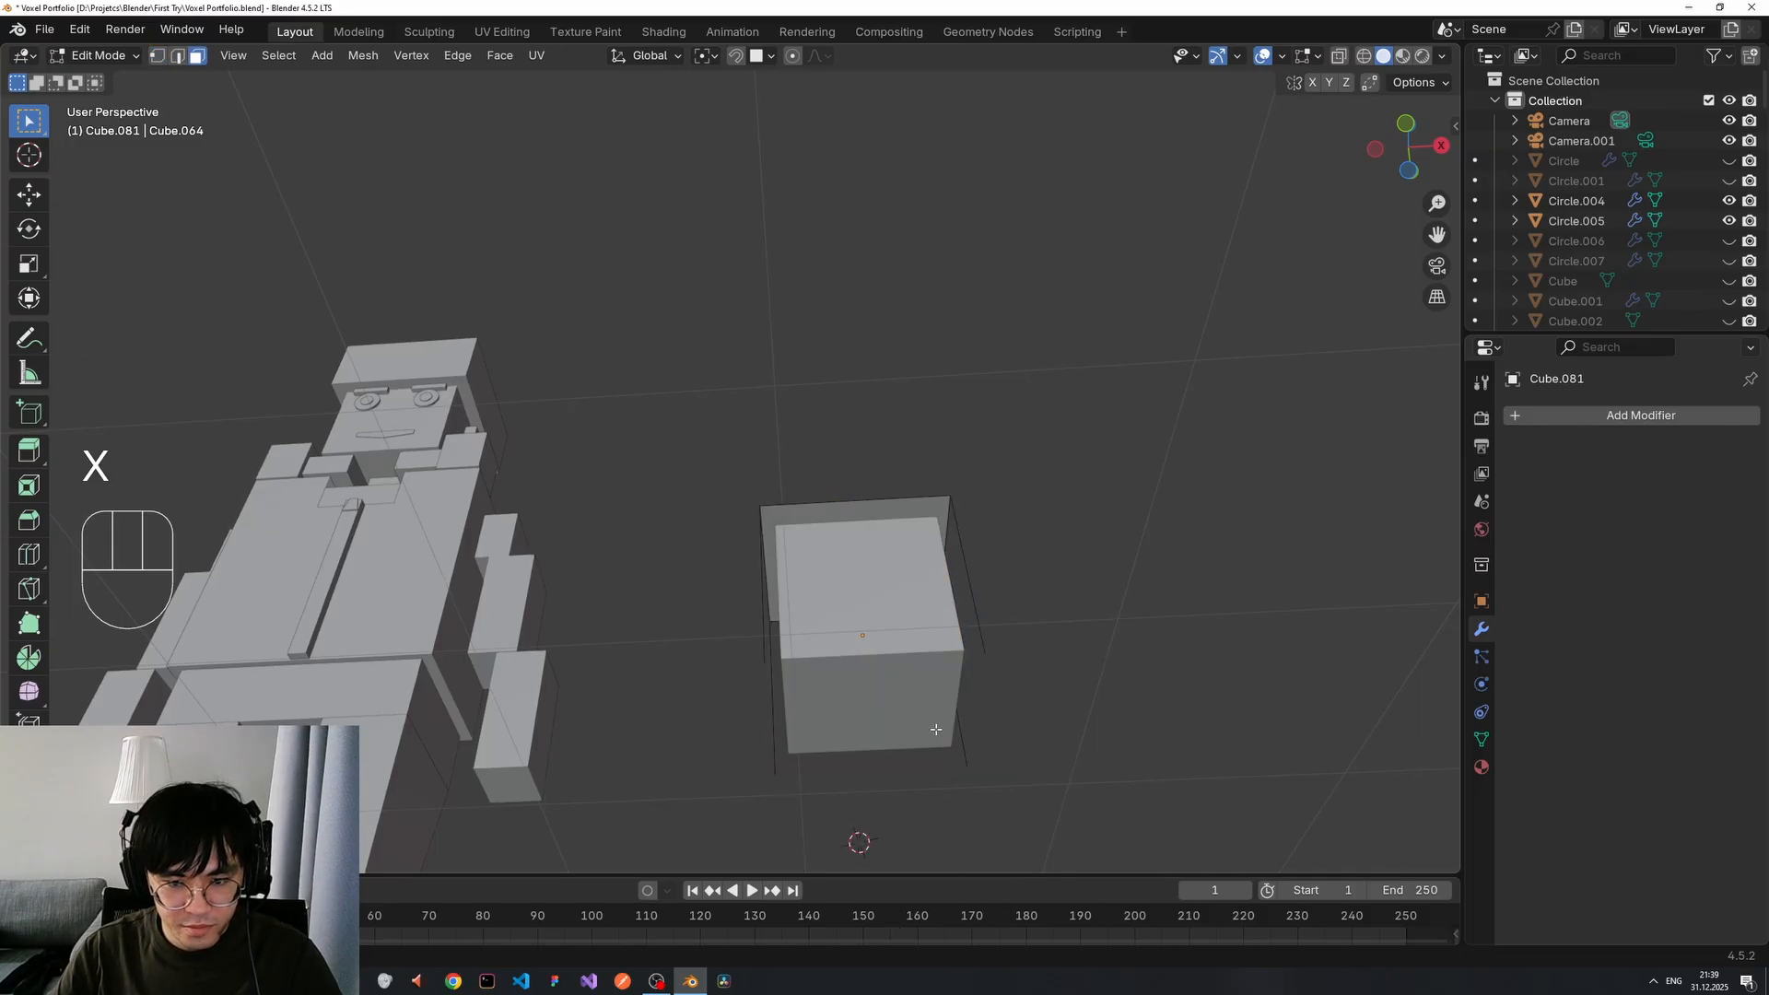
pyautogui.hotkey('ctrl', 'z')
pyautogui.press('x')
pyautogui.click(901, 756)
# Orbit and pan to inspect the opened cube beside the robot.
pyautogui.moveTo(856, 837); pyautogui.dragTo(1002, 594, button='middle')
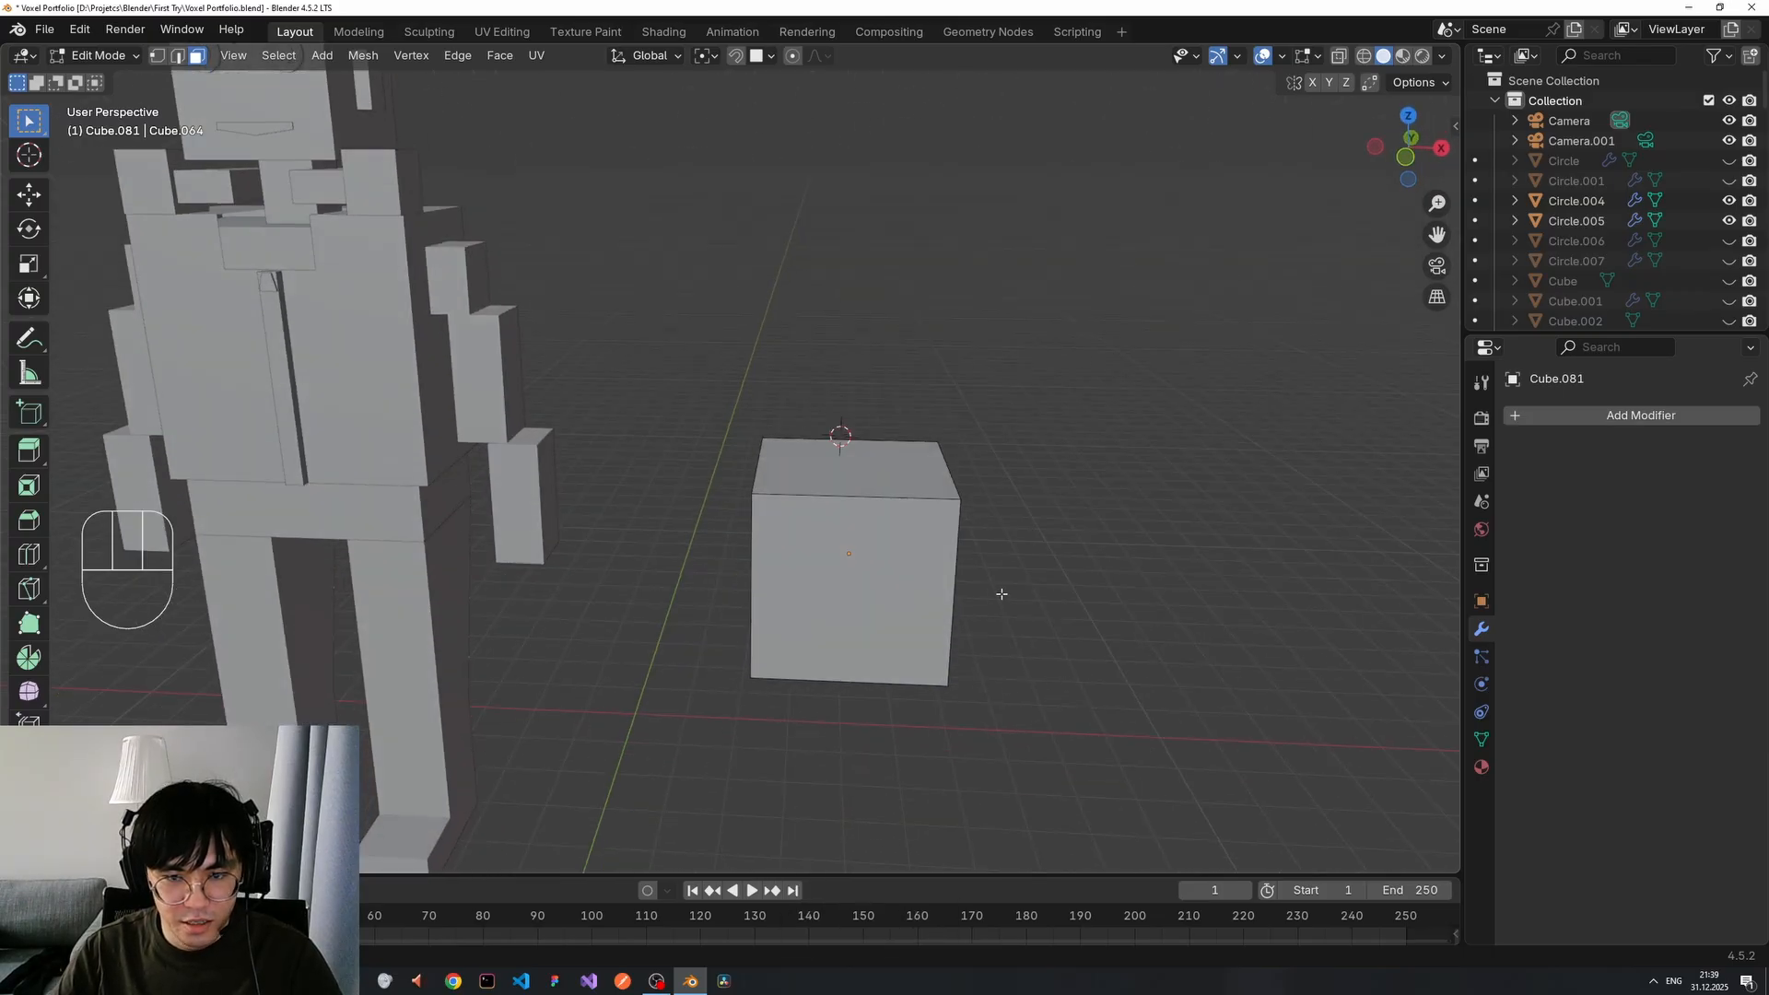
pyautogui.scroll(2, 867, 554)
pyautogui.keyDown('shift'); pyautogui.moveTo(411, 411); pyautogui.dragTo(858, 701, button='middle'); pyautogui.keyUp('shift')
pyautogui.moveTo(664, 597); pyautogui.dragTo(666, 625, button='middle')
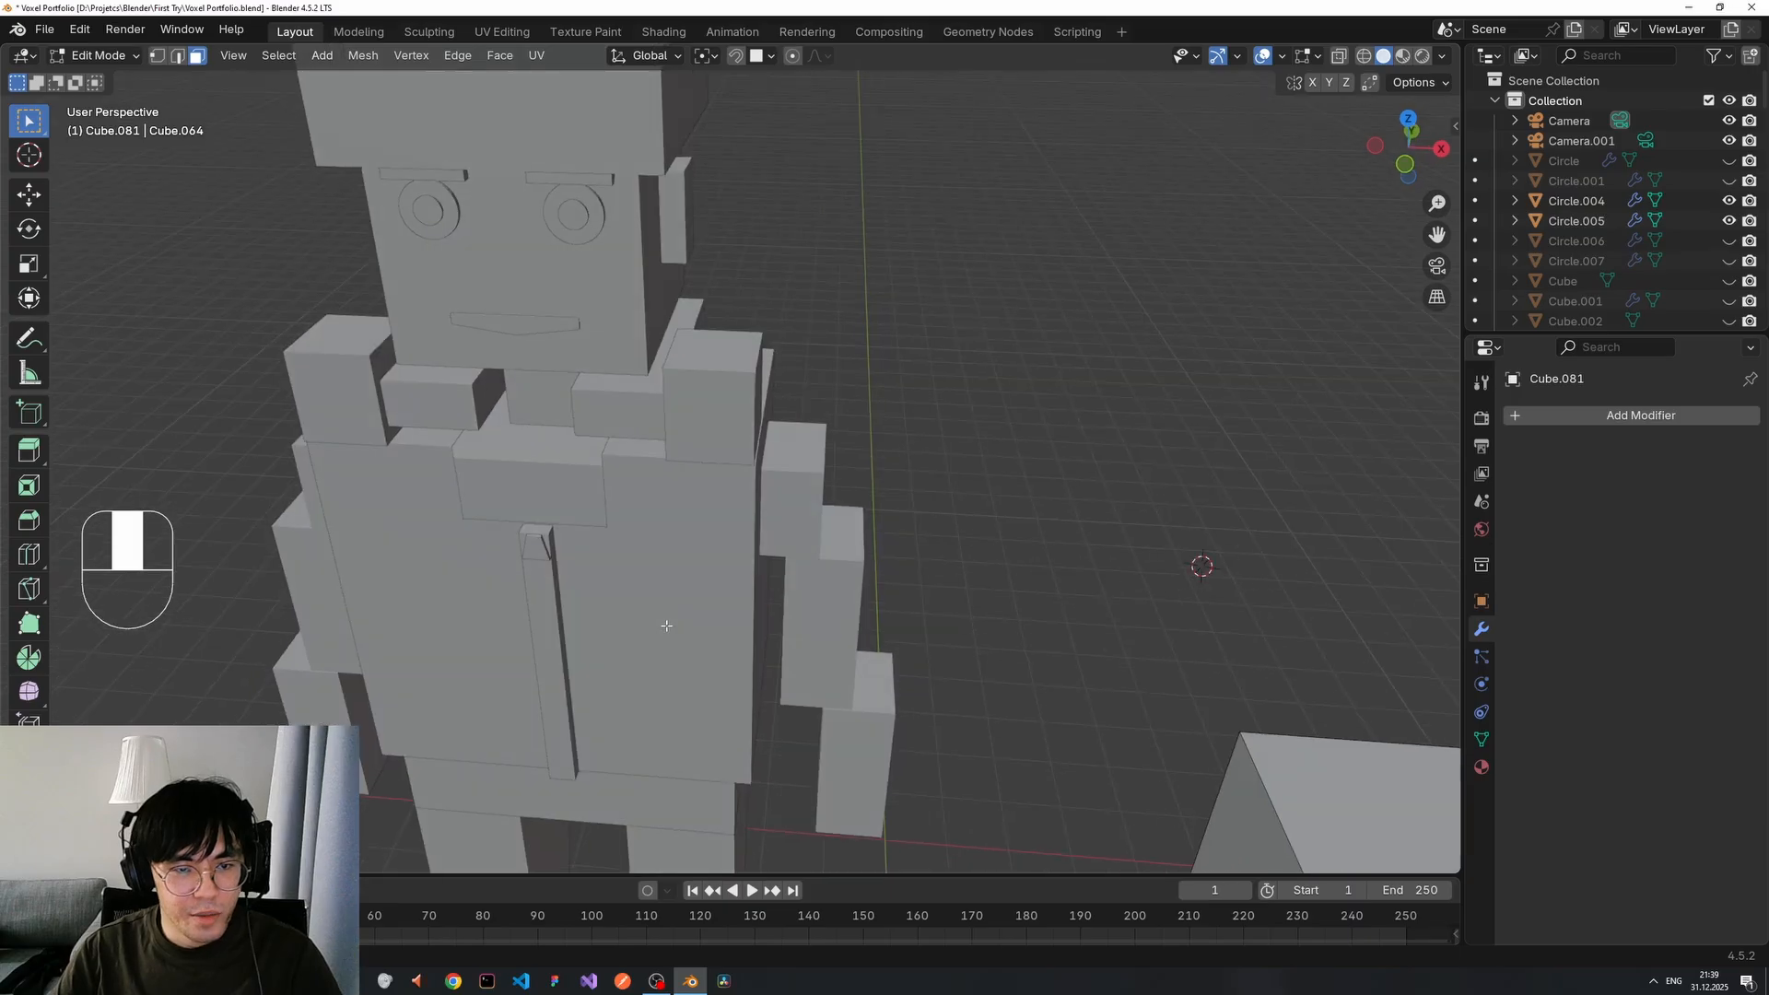
pyautogui.scroll(-1, 592, 466)
pyautogui.moveTo(584, 474)
pyautogui.mouseDown(button='middle')
pyautogui.moveTo(738, 466)
pyautogui.moveTo(798, 497)
pyautogui.moveTo(841, 478)
pyautogui.moveTo(578, 486)
pyautogui.mouseUp(button='middle')
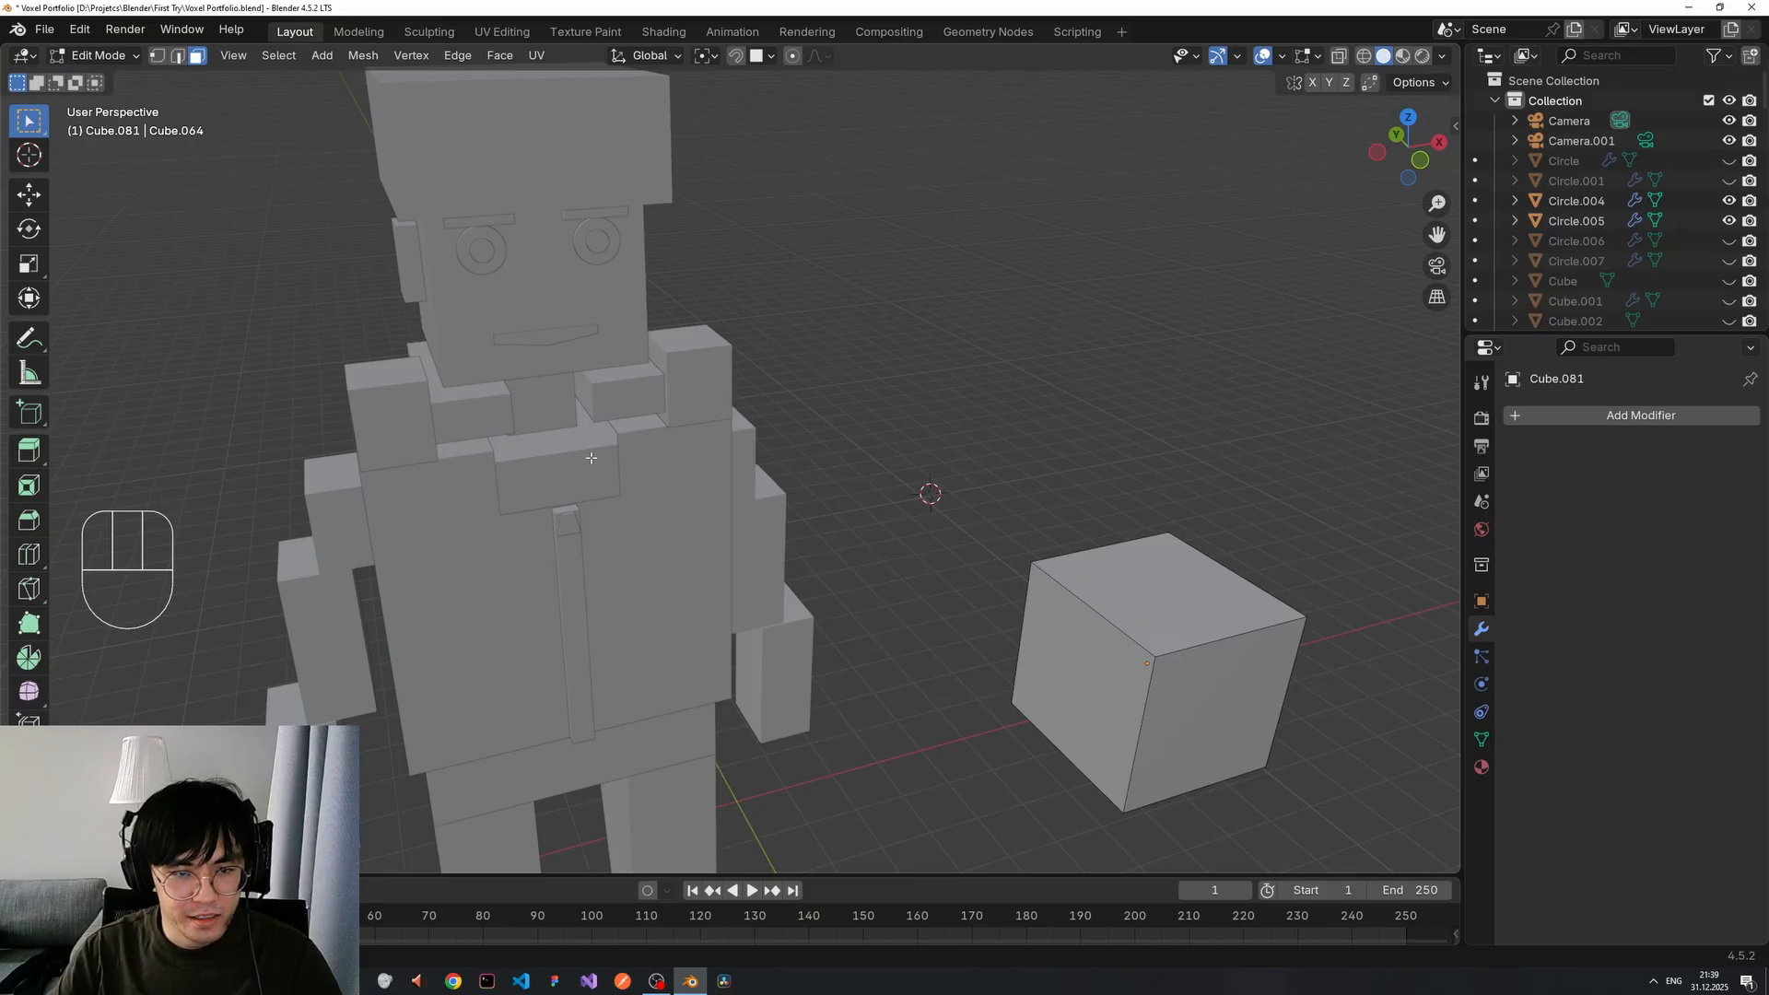
pyautogui.moveTo(515, 513); pyautogui.dragTo(691, 462, button='middle')
pyautogui.scroll(2, 740, 588)
pyautogui.moveTo(739, 588); pyautogui.dragTo(661, 621, button='middle')
# Add two loop cuts in each direction across the cube's top, forming a three-by-three grid.
pyautogui.press('Tab')
pyautogui.press('Tab')
pyautogui.hotkey('ctrl', 'r')
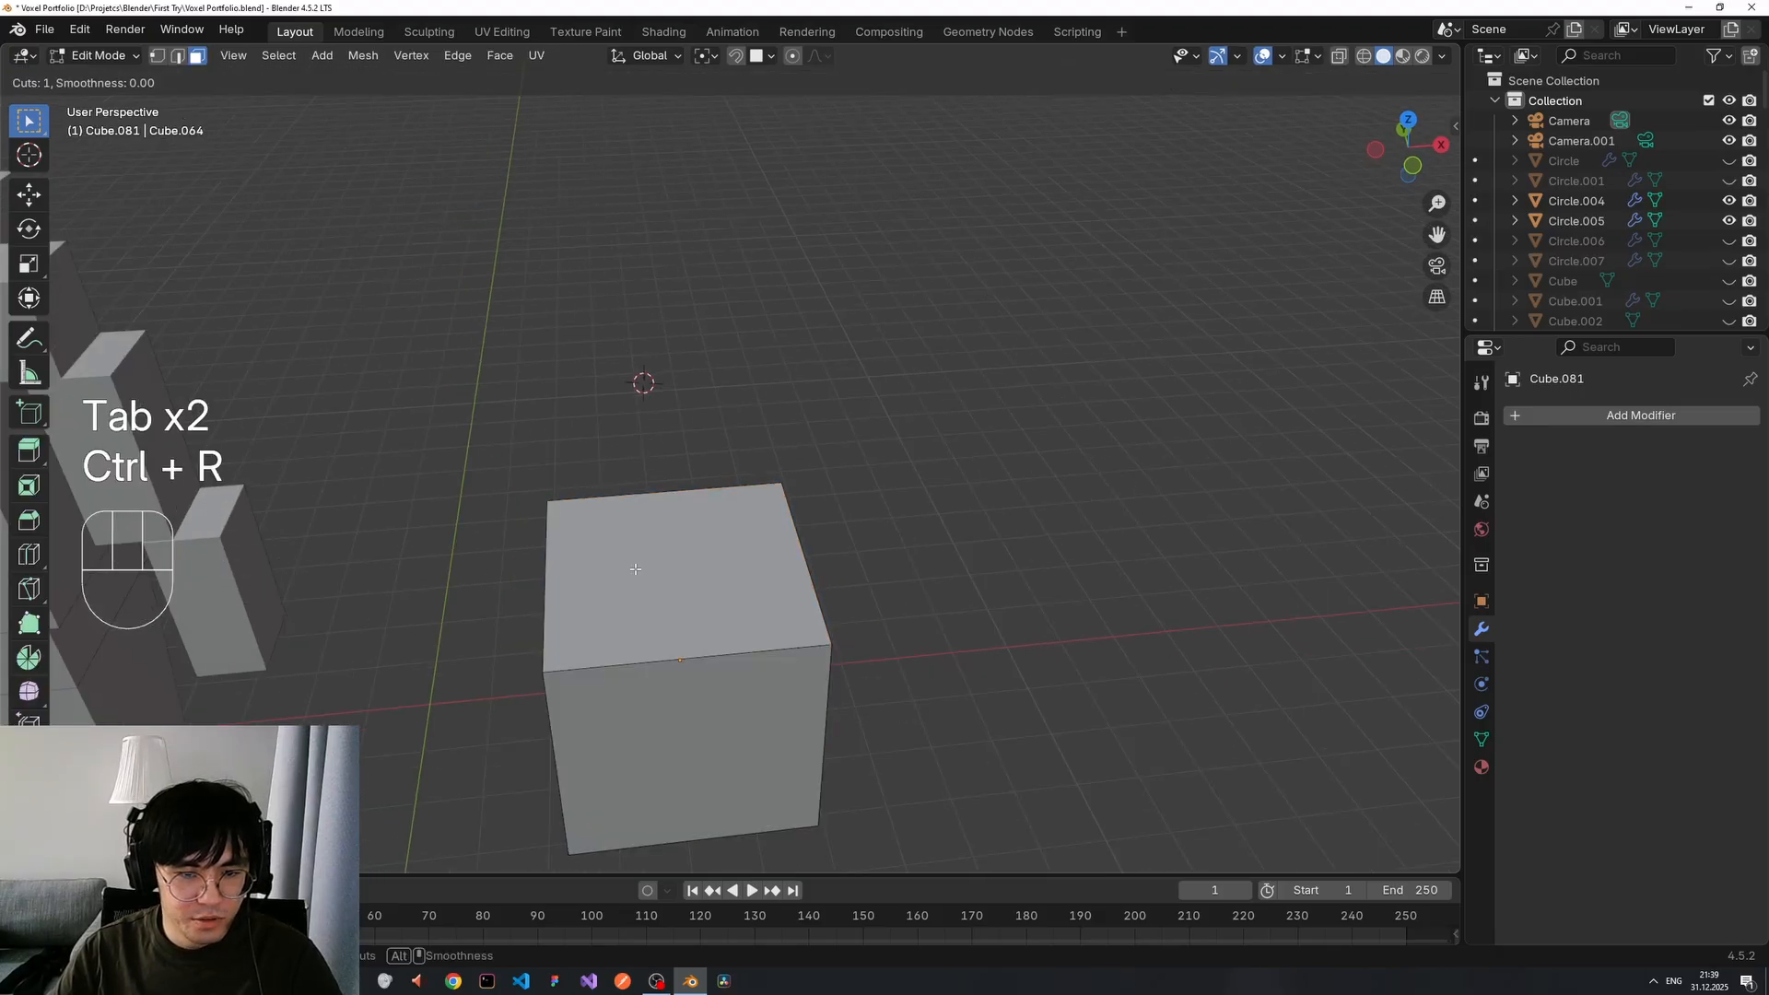
pyautogui.scroll(1, 641, 495)
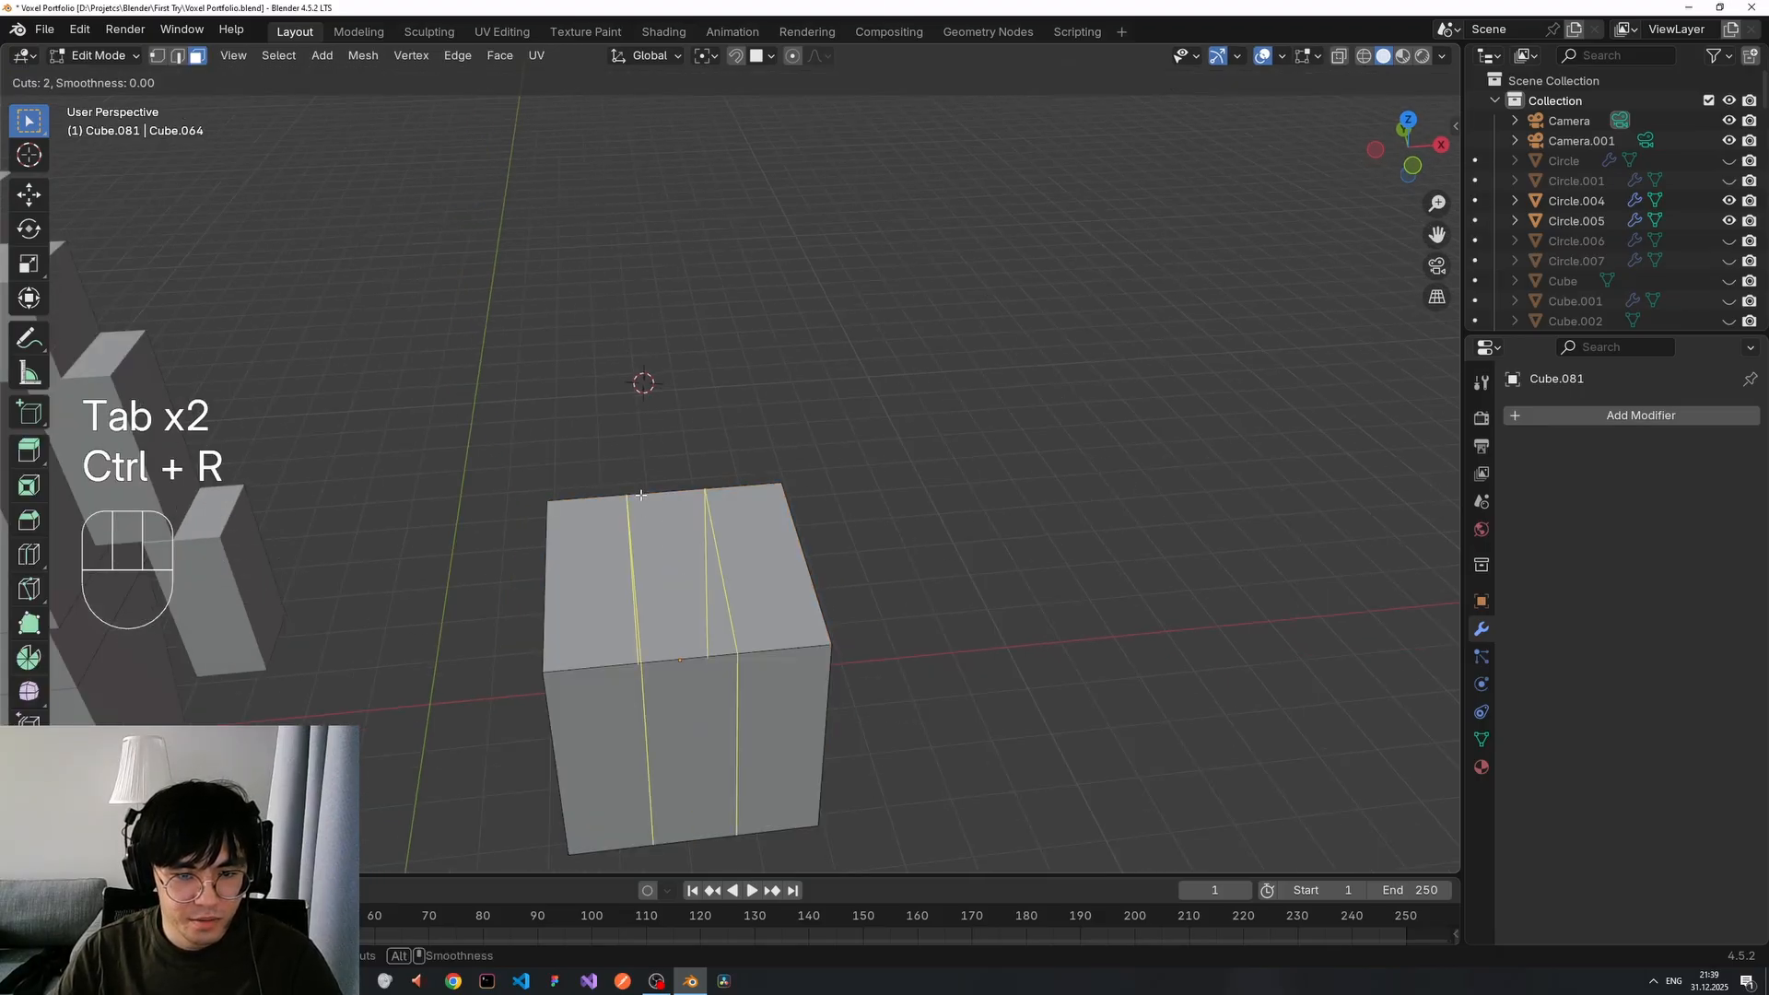
pyautogui.click(642, 495)
pyautogui.click(644, 495)
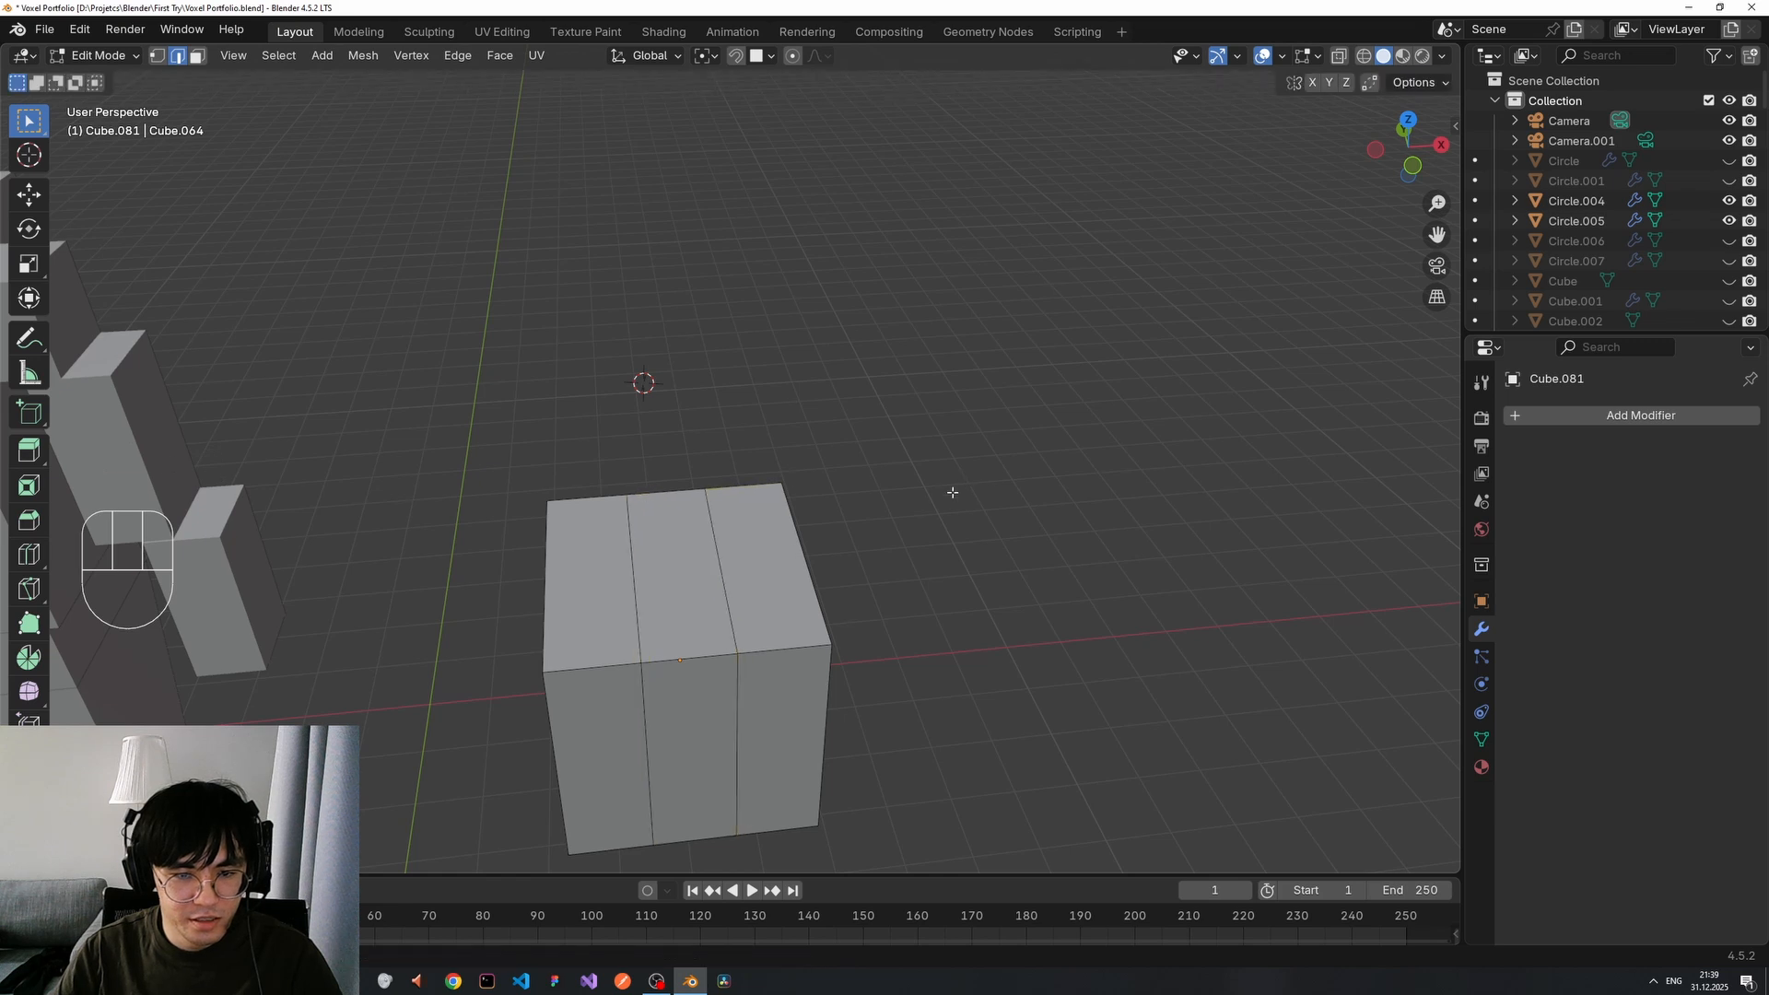
pyautogui.moveTo(952, 492); pyautogui.dragTo(801, 594, button='middle')
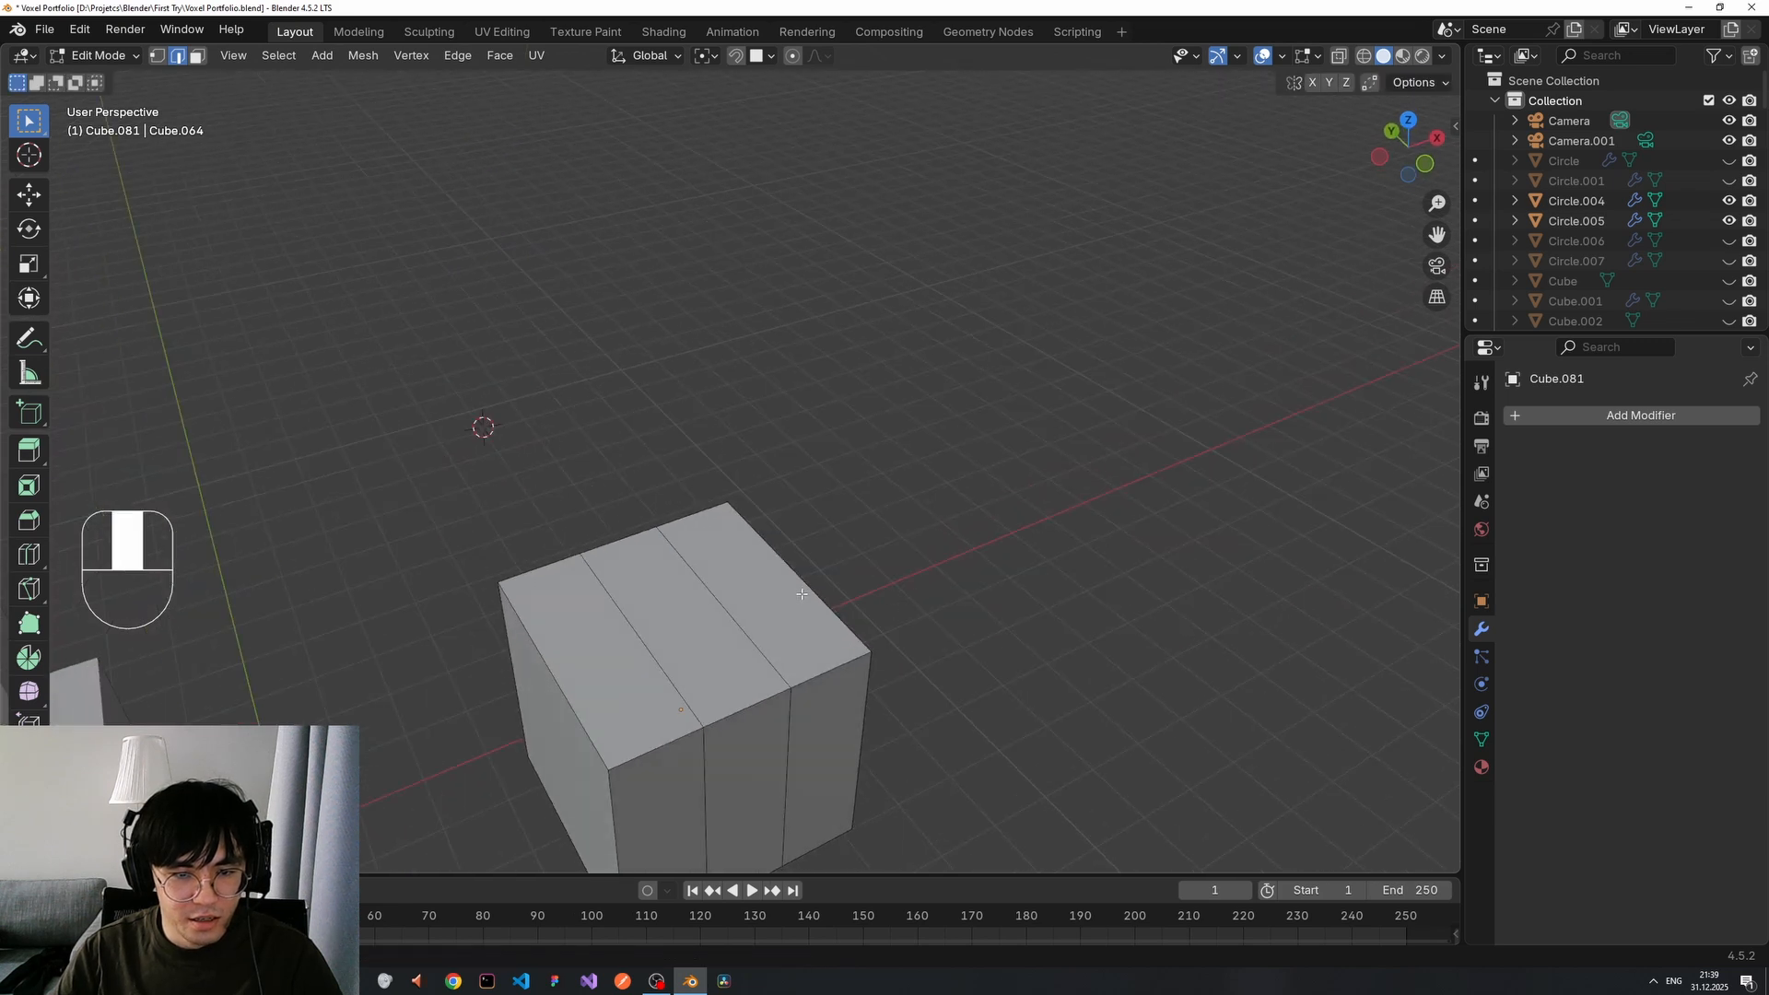
pyautogui.hotkey('ctrl', 'r')
pyautogui.scroll(1, 743, 602)
pyautogui.click(743, 602)
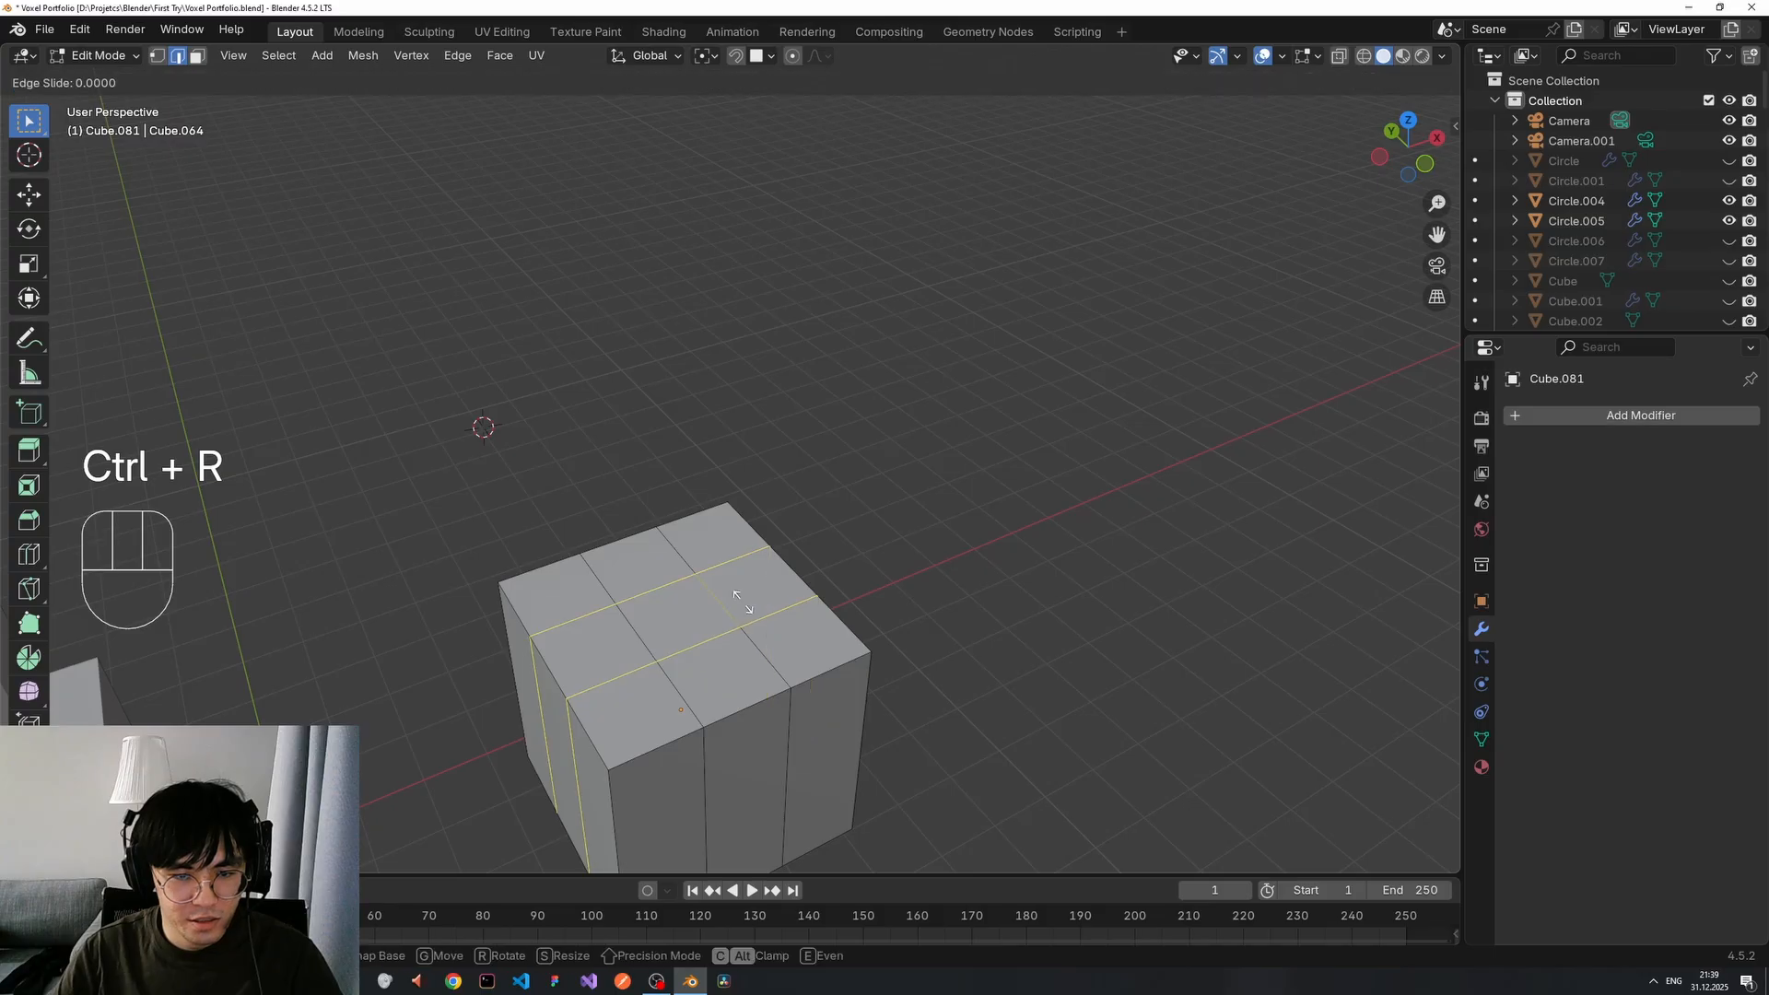
pyautogui.click(742, 603)
pyautogui.click(996, 528)
pyautogui.moveTo(975, 570); pyautogui.dragTo(893, 552, button='middle')
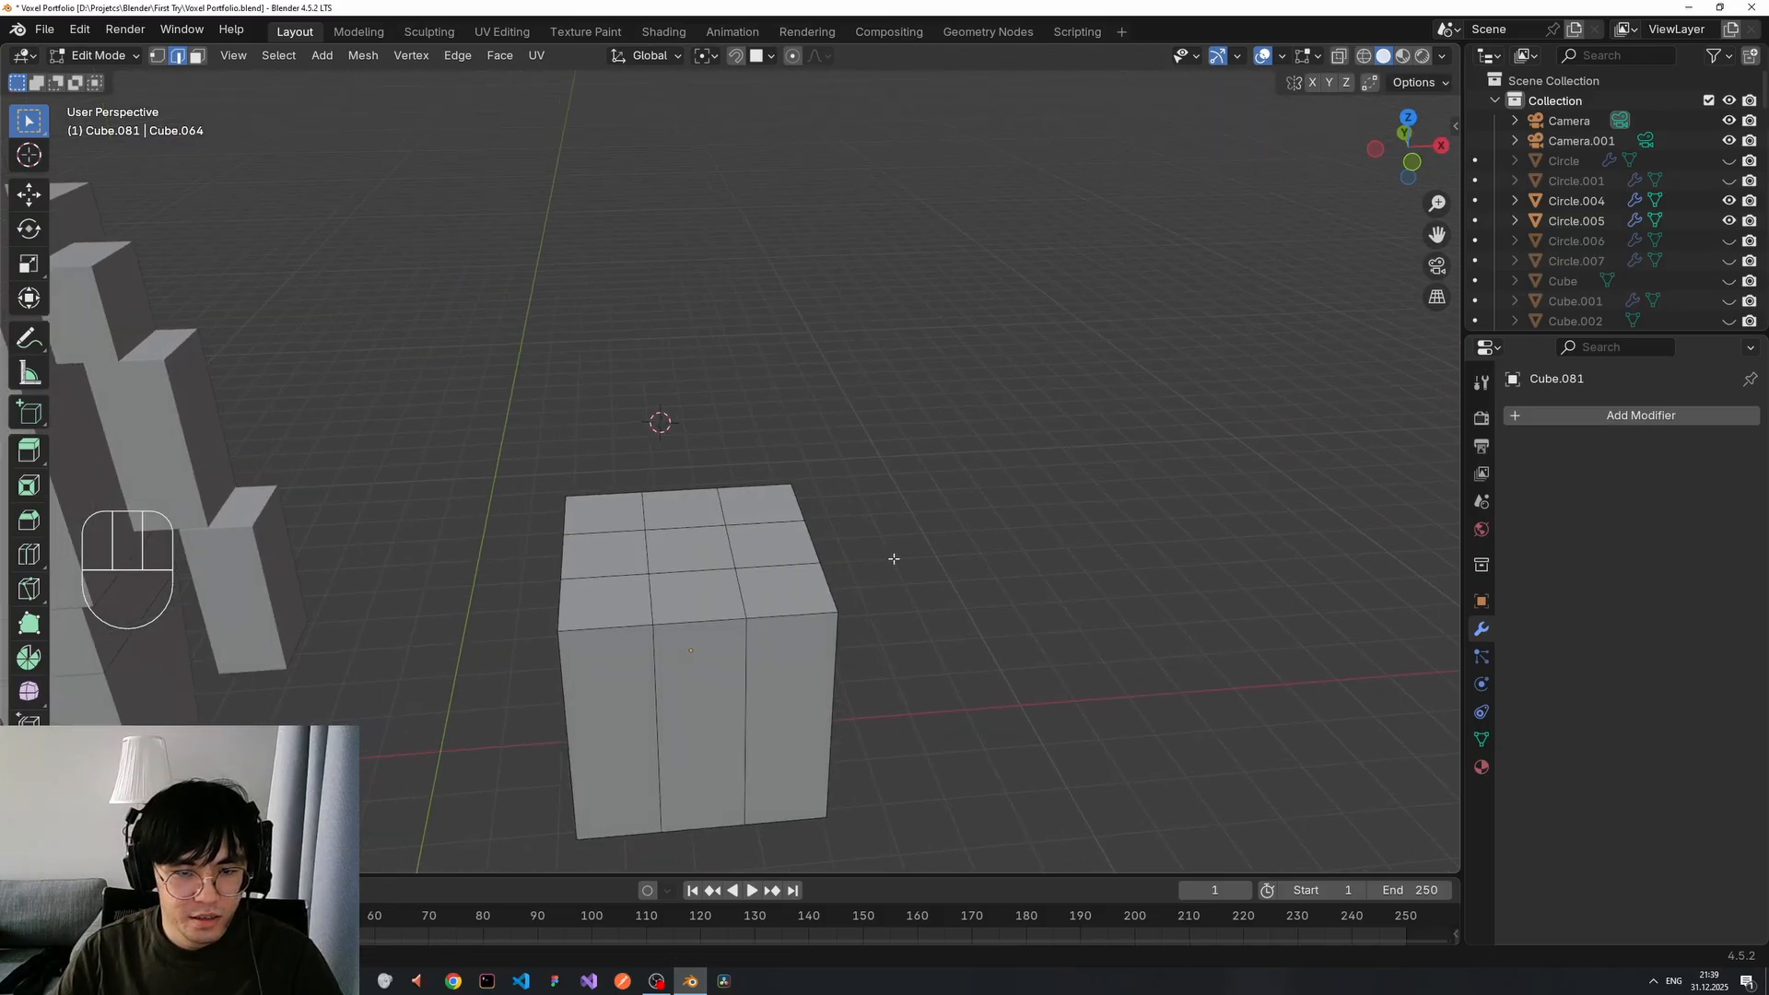
# Add a horizontal loop around the cube's sides, slid slightly upward.
pyautogui.hotkey('ctrl', 'r')
pyautogui.click(746, 672)
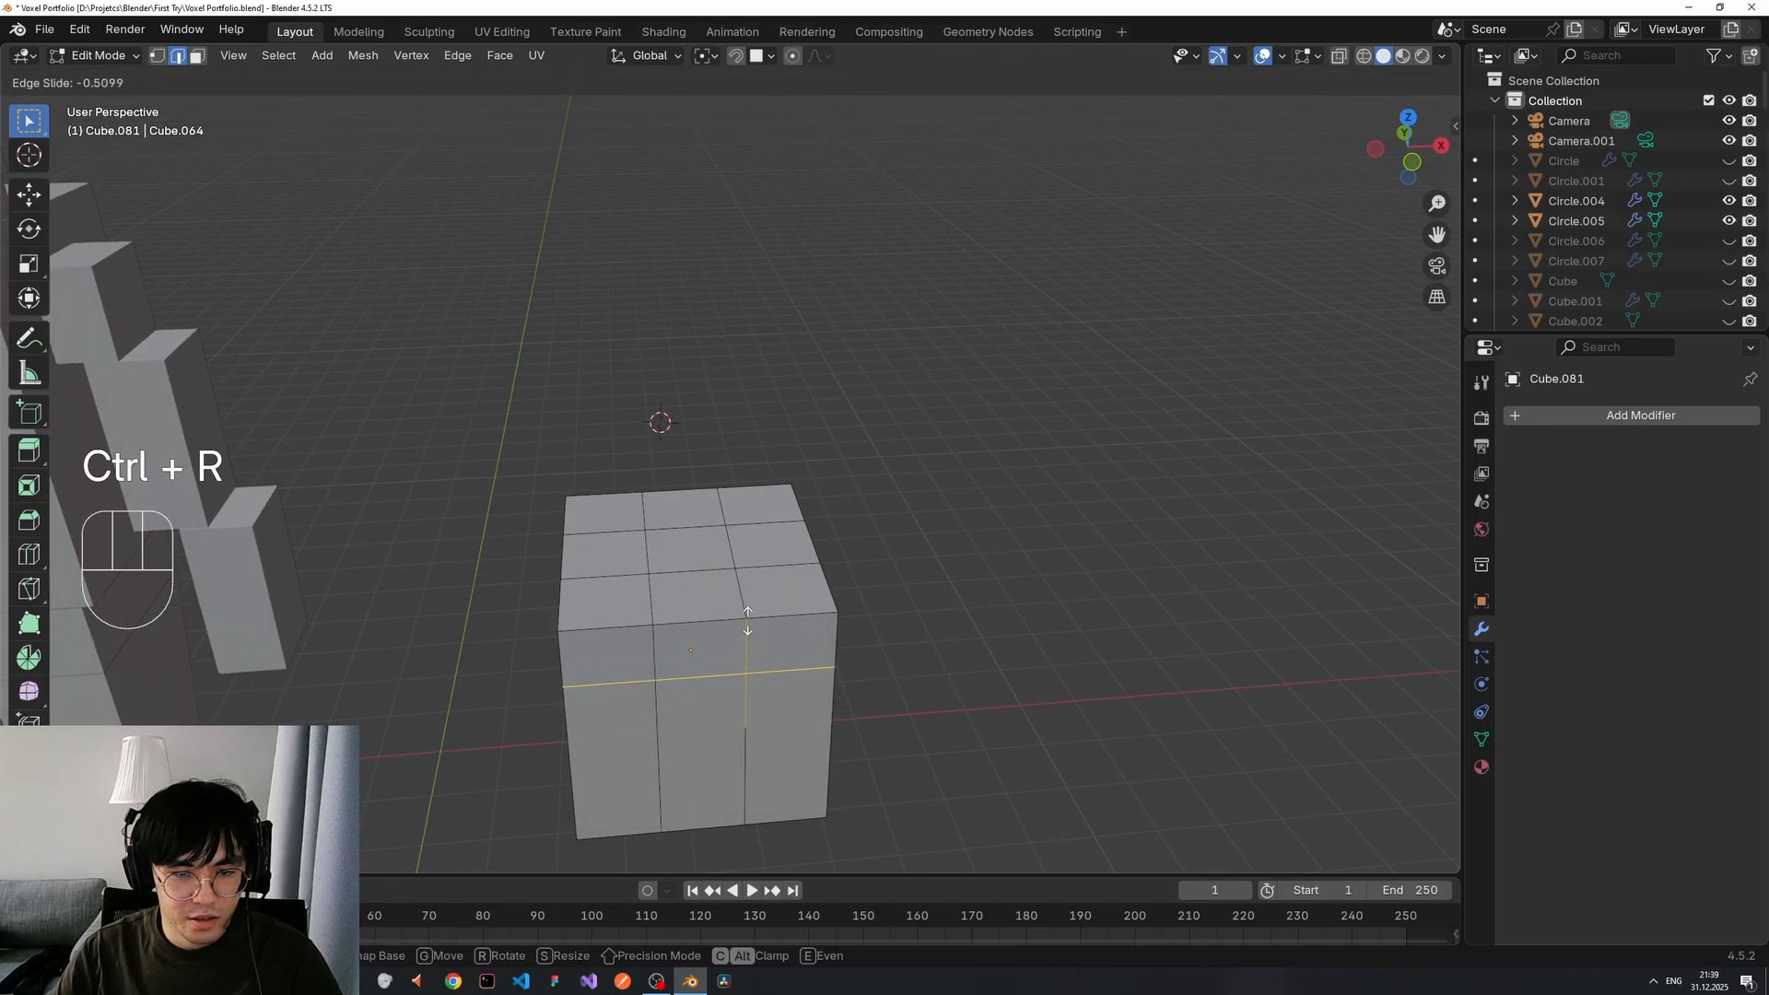
pyautogui.click(755, 624)
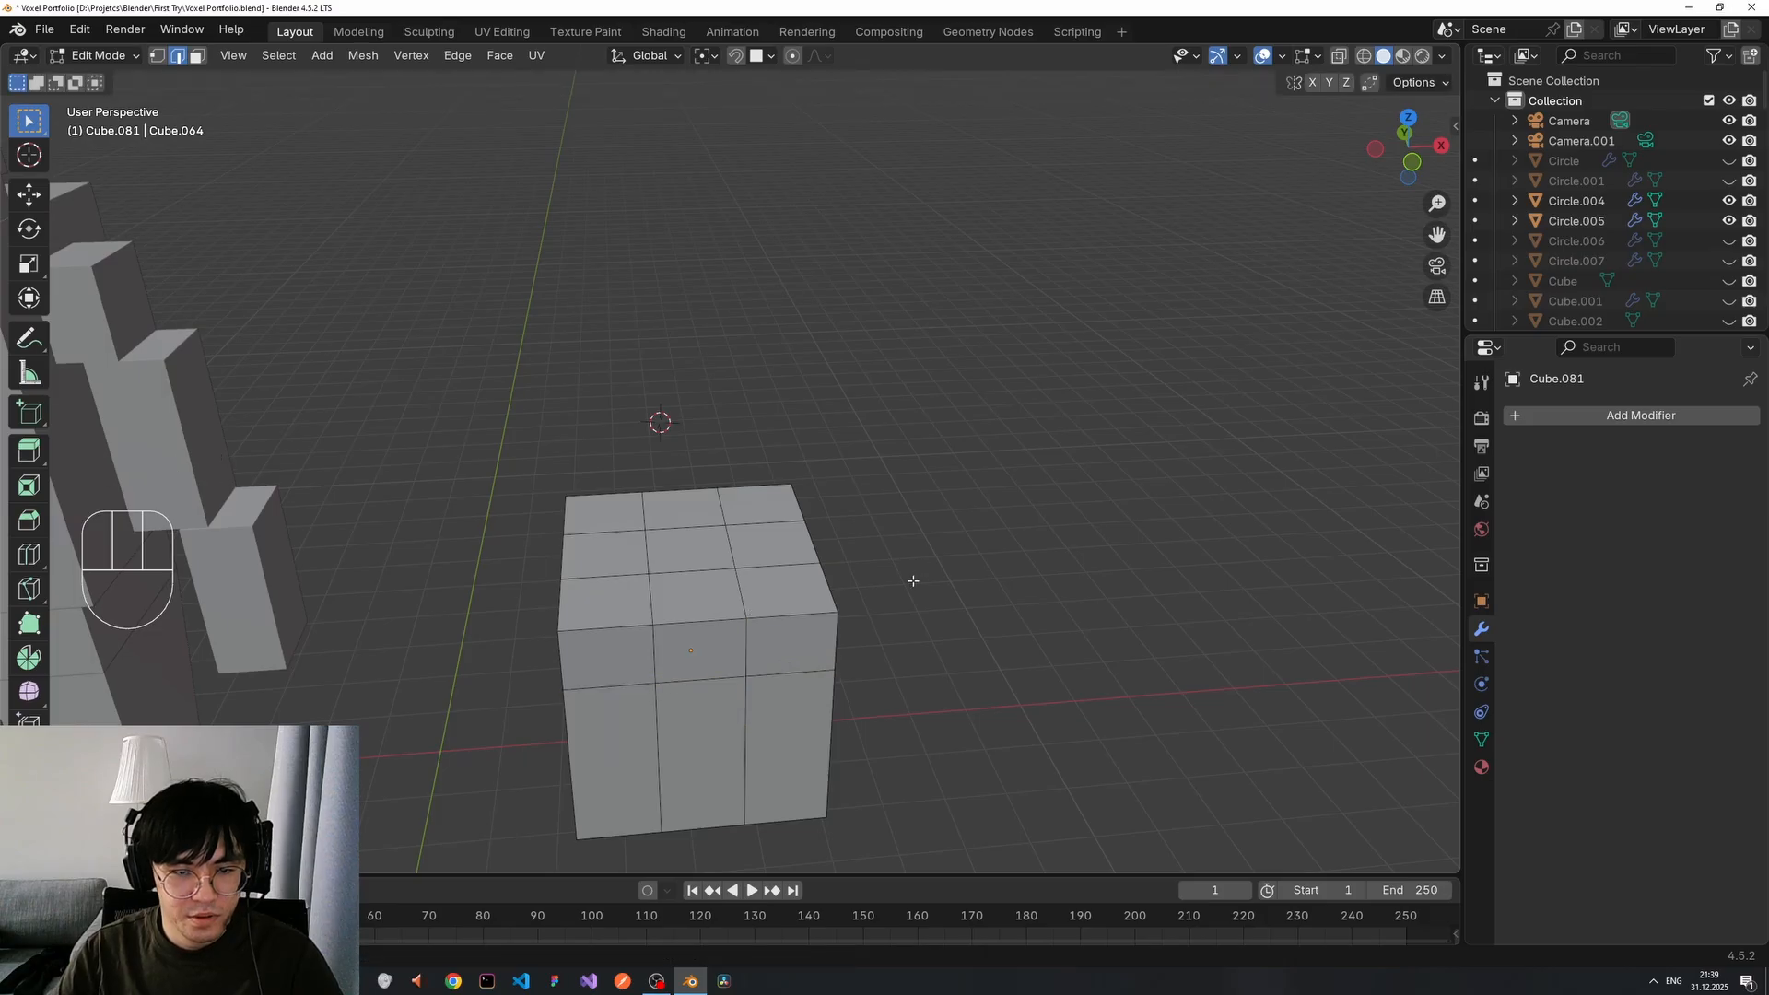
pyautogui.moveTo(904, 593); pyautogui.dragTo(419, 500, button='middle')
# Delete the upper middle front face and two top centre faces of the outer cube.
pyautogui.scroll(4, 669, 636)
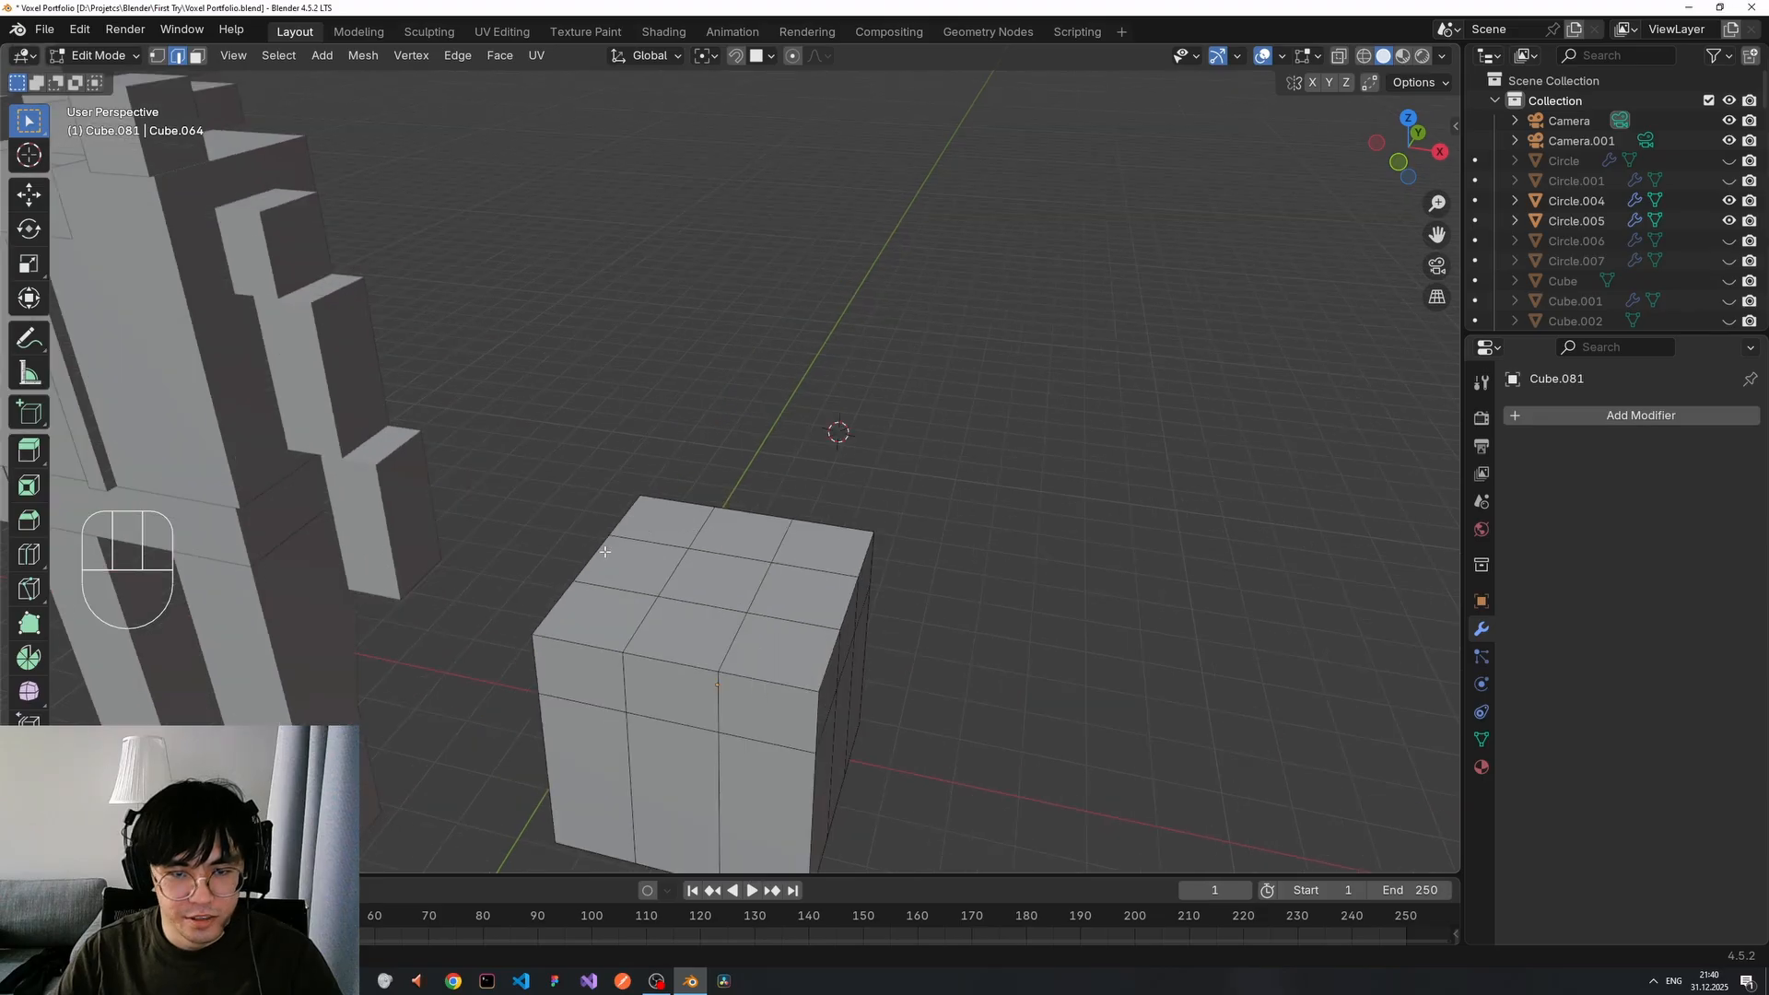
pyautogui.click(696, 688)
pyautogui.keyDown('shift'); pyautogui.click(702, 631); pyautogui.keyUp('shift')
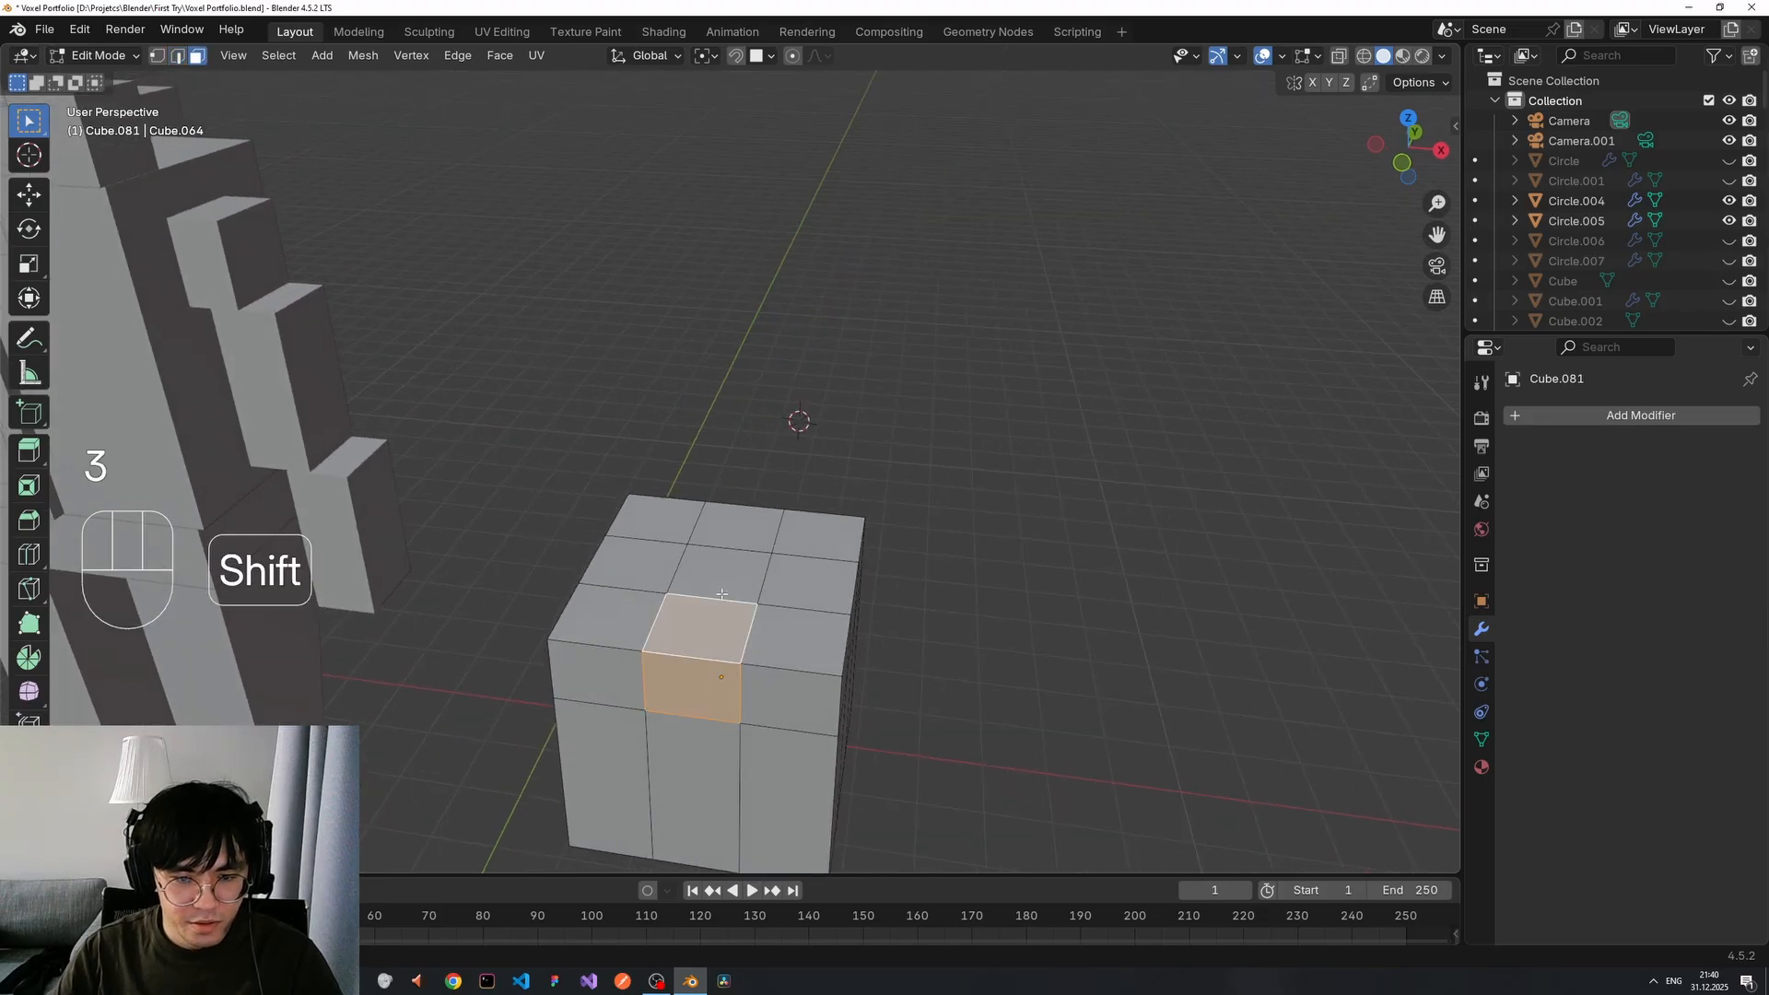
pyautogui.keyDown('shift'); pyautogui.click(723, 576); pyautogui.keyUp('shift')
pyautogui.moveTo(737, 590)
pyautogui.mouseDown(button='middle')
pyautogui.moveTo(771, 604)
pyautogui.moveTo(737, 600)
pyautogui.mouseUp(button='middle')
pyautogui.press('x')
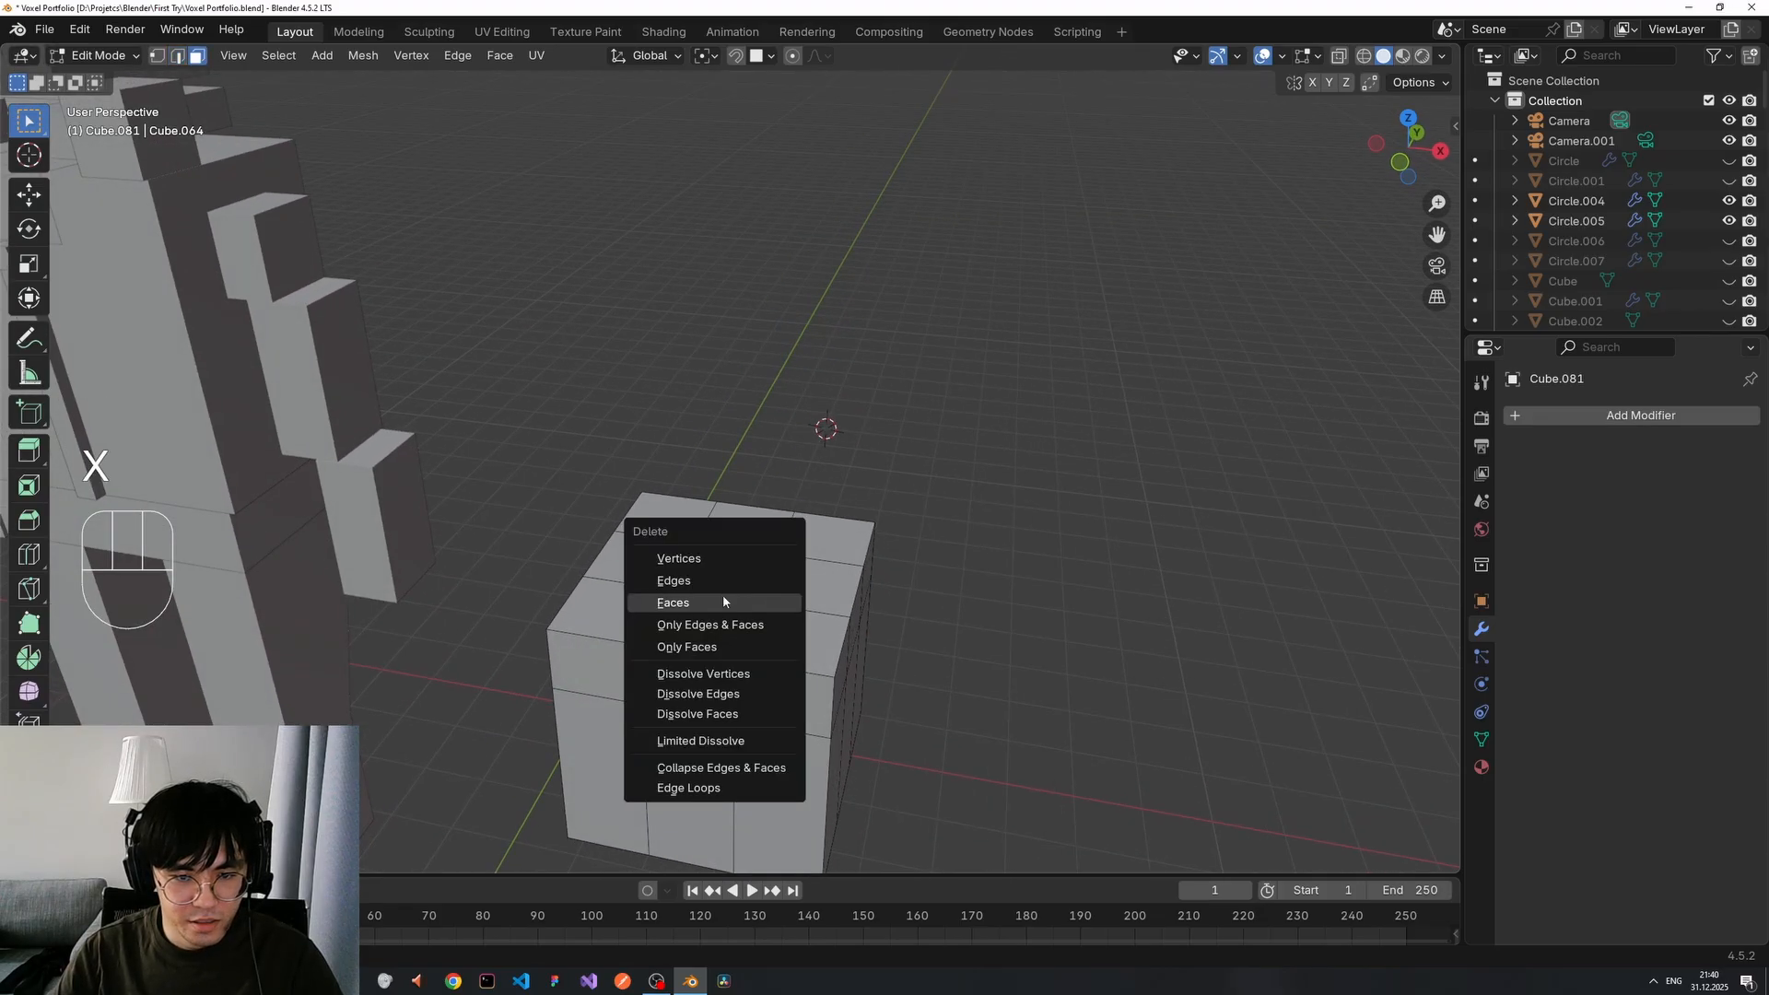
pyautogui.click(723, 604)
# Return to Object Mode, deselect the cube and orbit around the robot and notched cube.
pyautogui.moveTo(924, 617); pyautogui.dragTo(877, 553, button='middle')
pyautogui.press('Tab')
pyautogui.moveTo(825, 615)
pyautogui.mouseDown(button='middle')
pyautogui.moveTo(838, 566)
pyautogui.moveTo(812, 596)
pyautogui.mouseUp(button='middle')
pyautogui.moveTo(461, 385); pyautogui.dragTo(754, 595, button='middle')
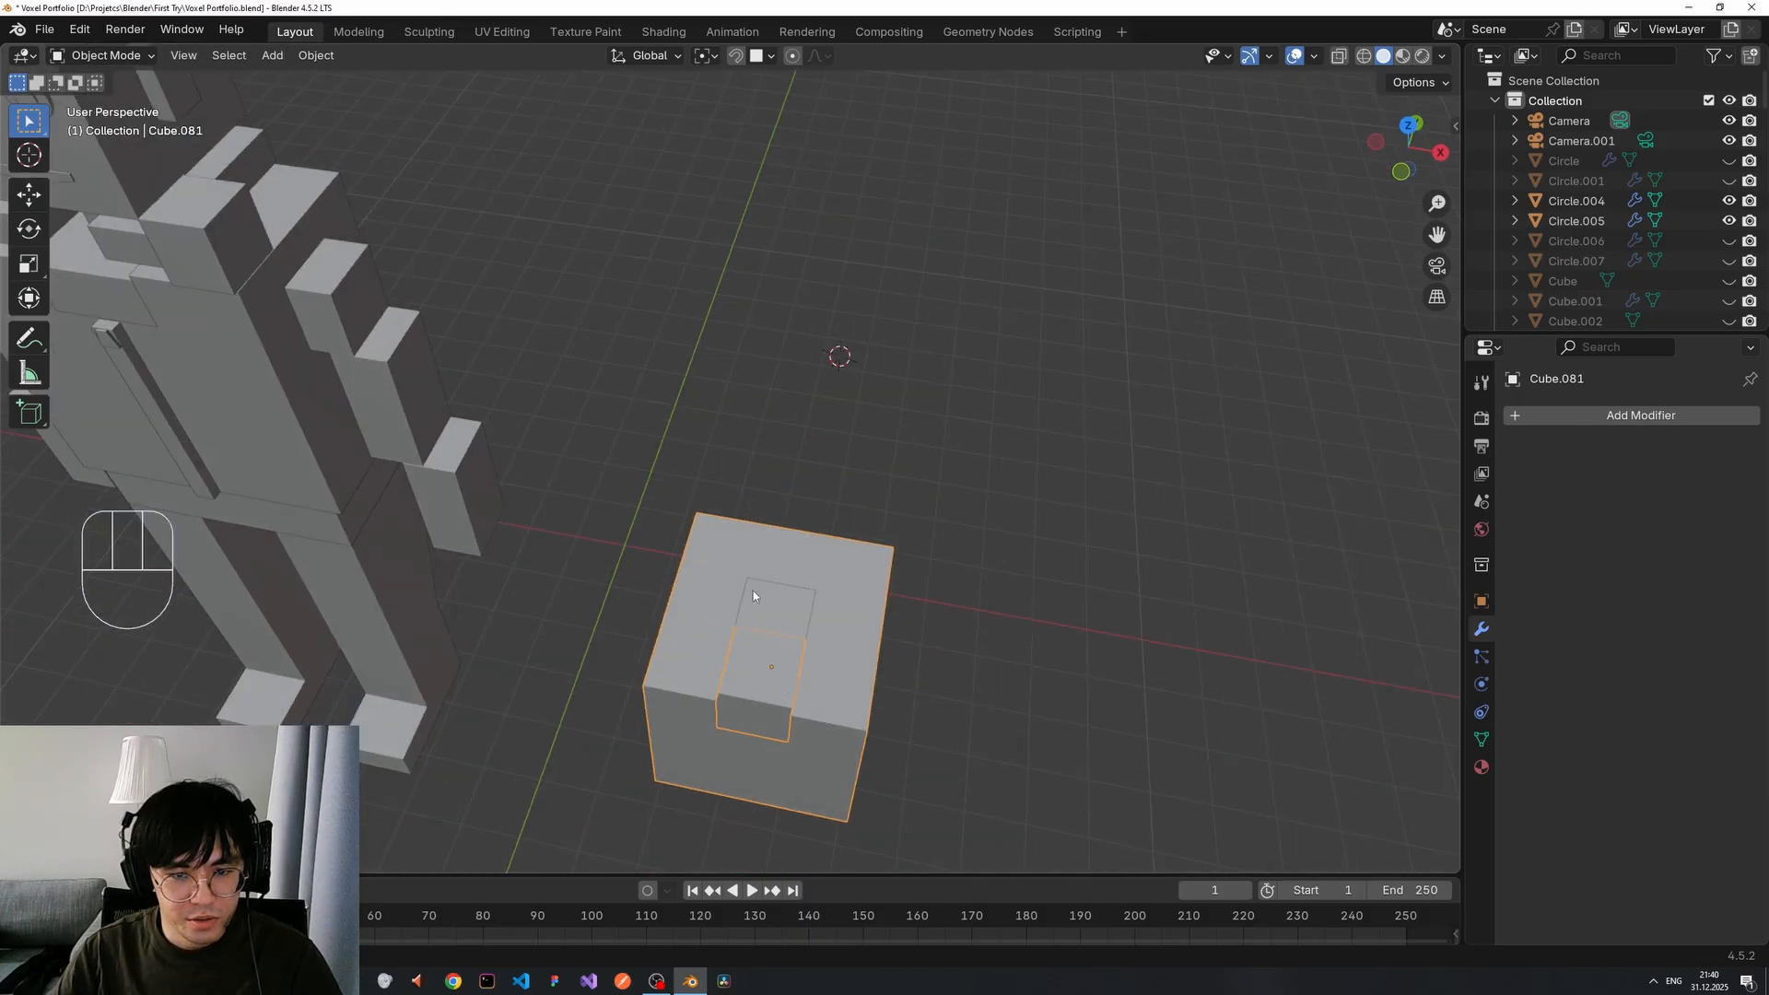
pyautogui.click(1034, 572)
pyautogui.moveTo(1034, 572); pyautogui.dragTo(926, 456, button='middle')
pyautogui.scroll(-3, 853, 615)
pyautogui.moveTo(853, 615); pyautogui.dragTo(741, 643, button='middle')
pyautogui.scroll(4, 742, 649)
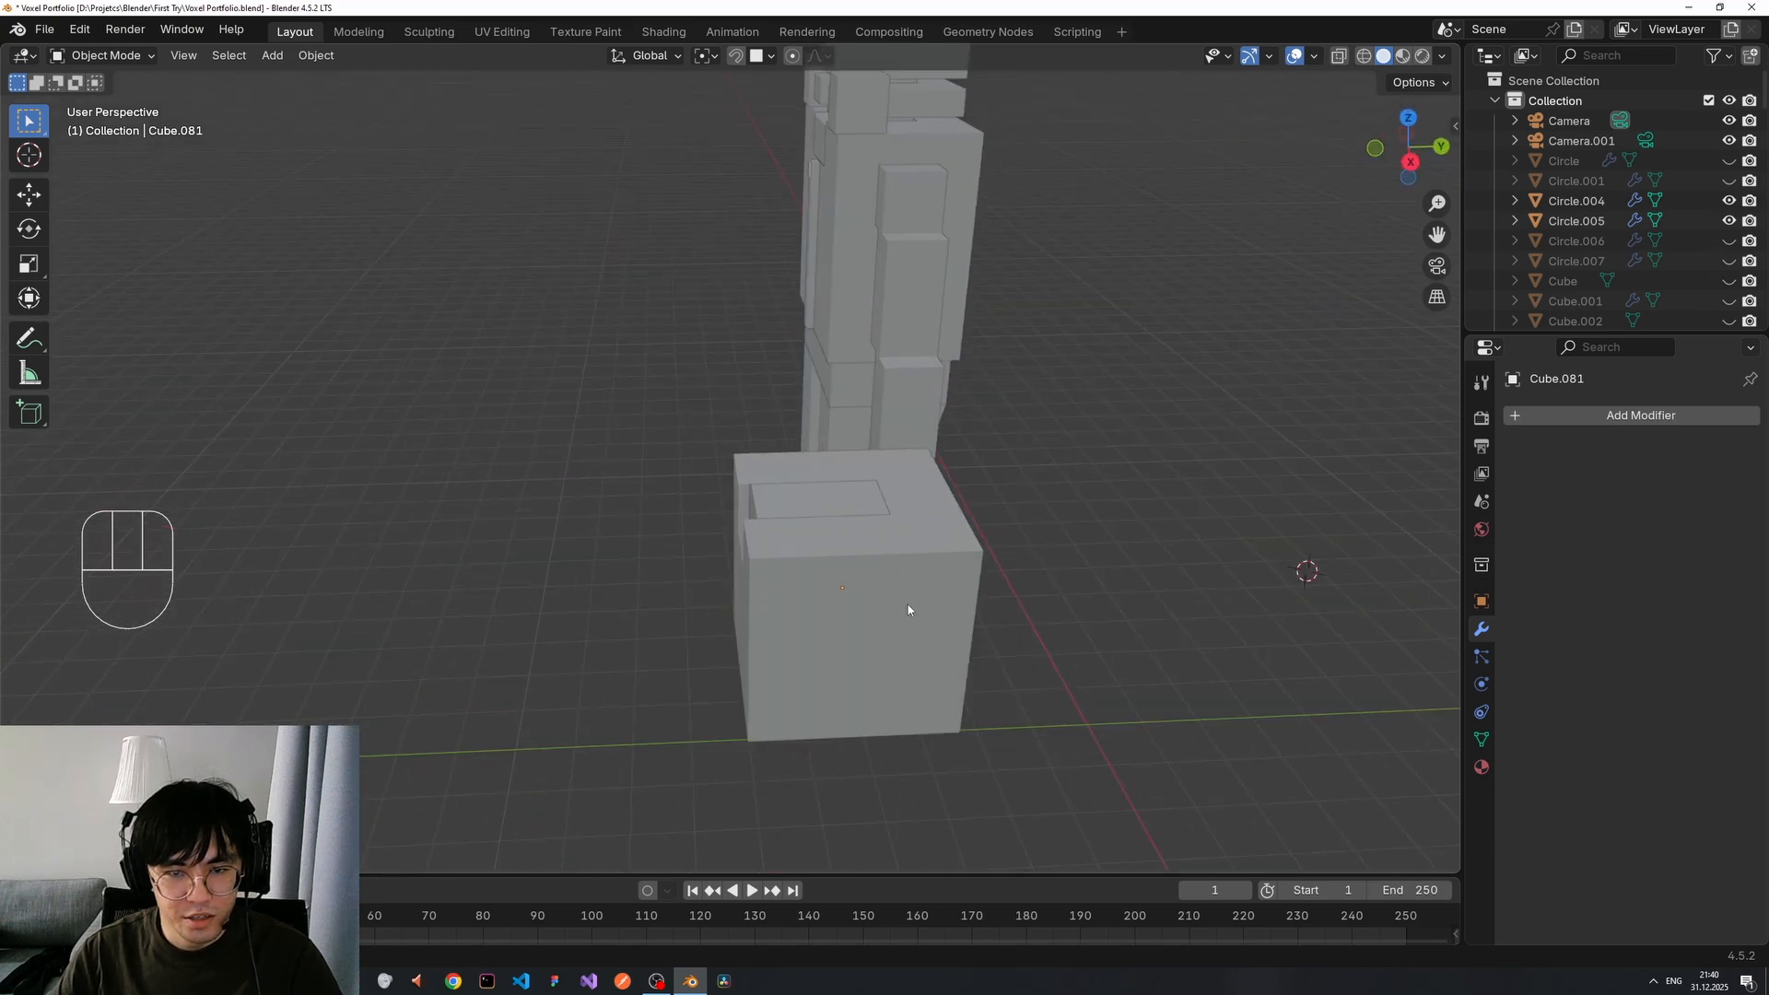
pyautogui.moveTo(908, 604); pyautogui.dragTo(821, 518, button='middle')
pyautogui.scroll(3, 891, 573)
# Add a horizontal loop cut across the cube's lower front faces, sliding it slightly lower.
pyautogui.click(860, 550)
pyautogui.press('Tab')
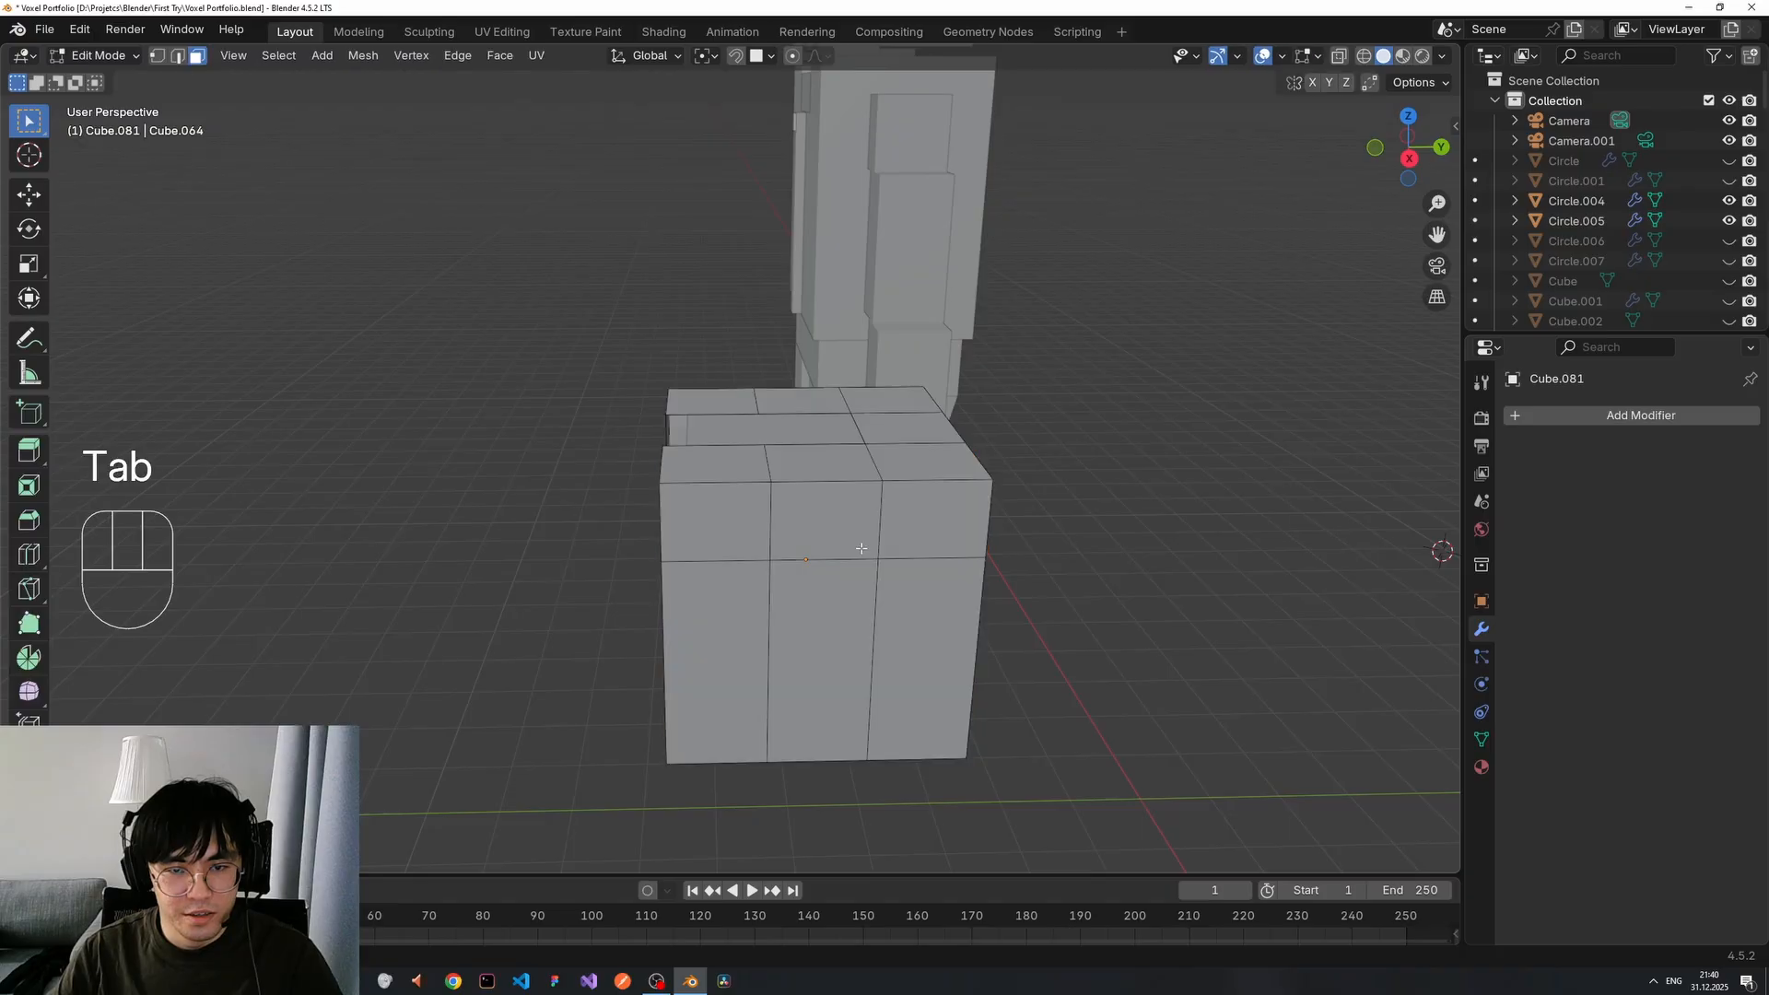
pyautogui.click(854, 541)
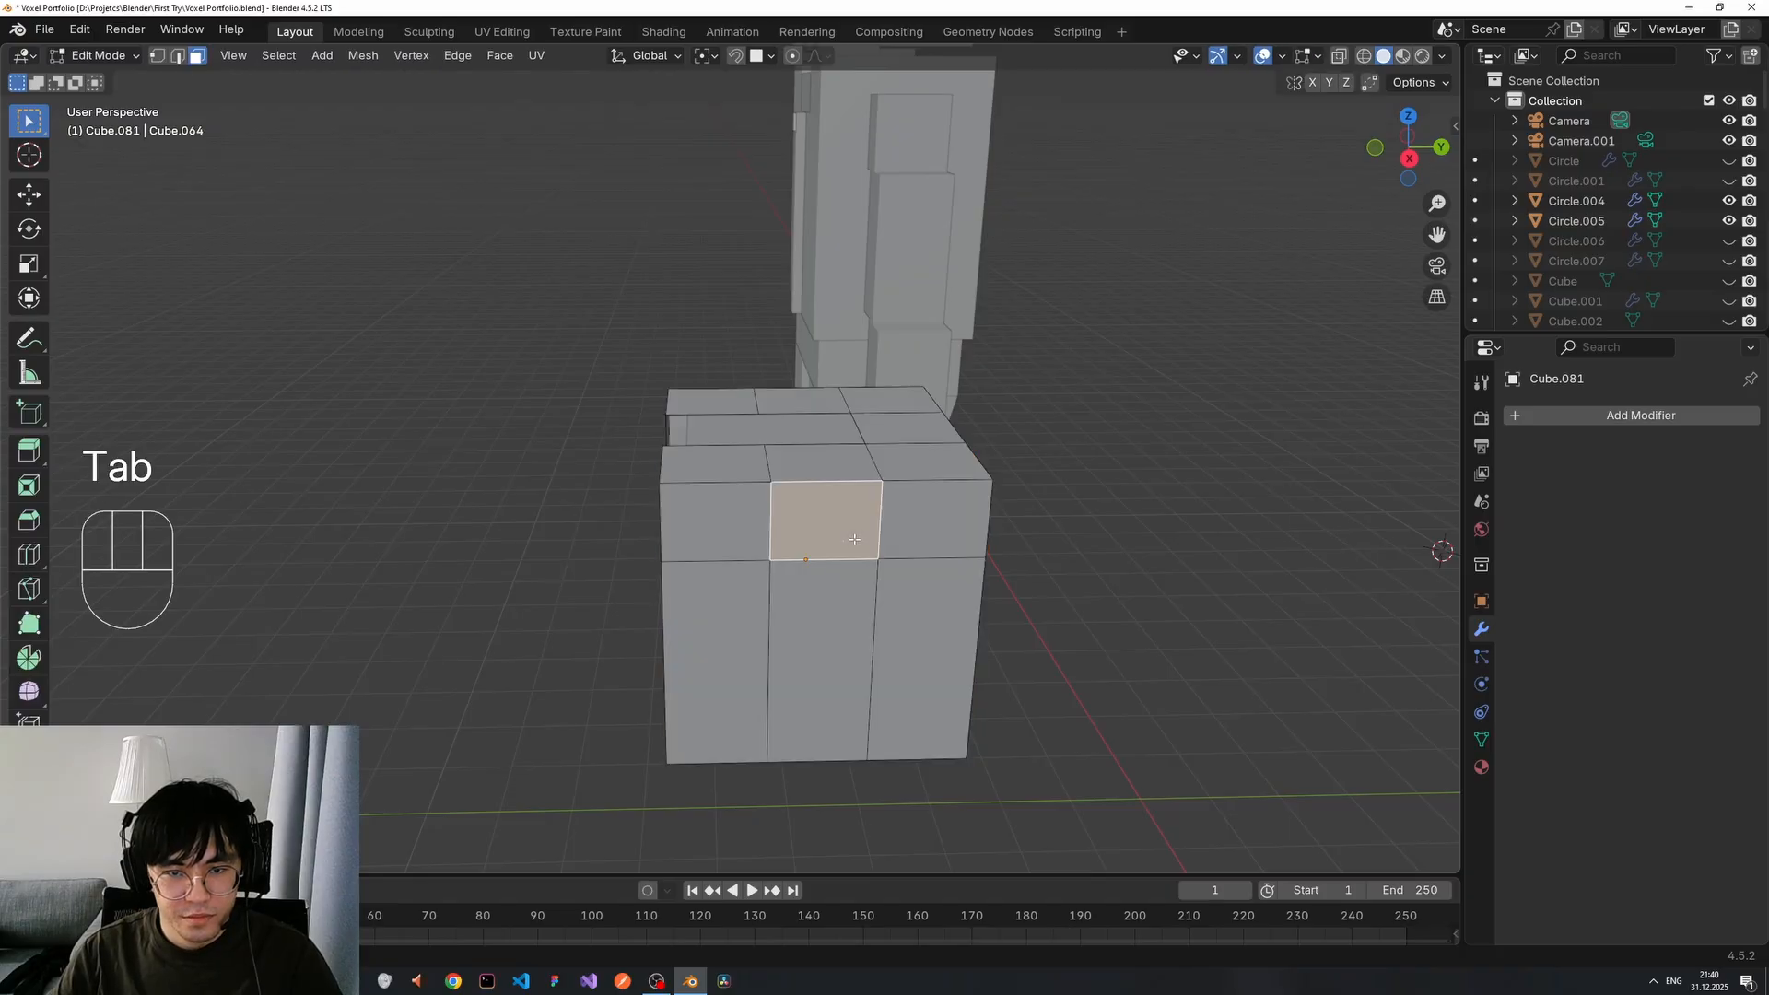
pyautogui.click(823, 602)
pyautogui.hotkey('ctrl', 'r')
pyautogui.click(893, 600)
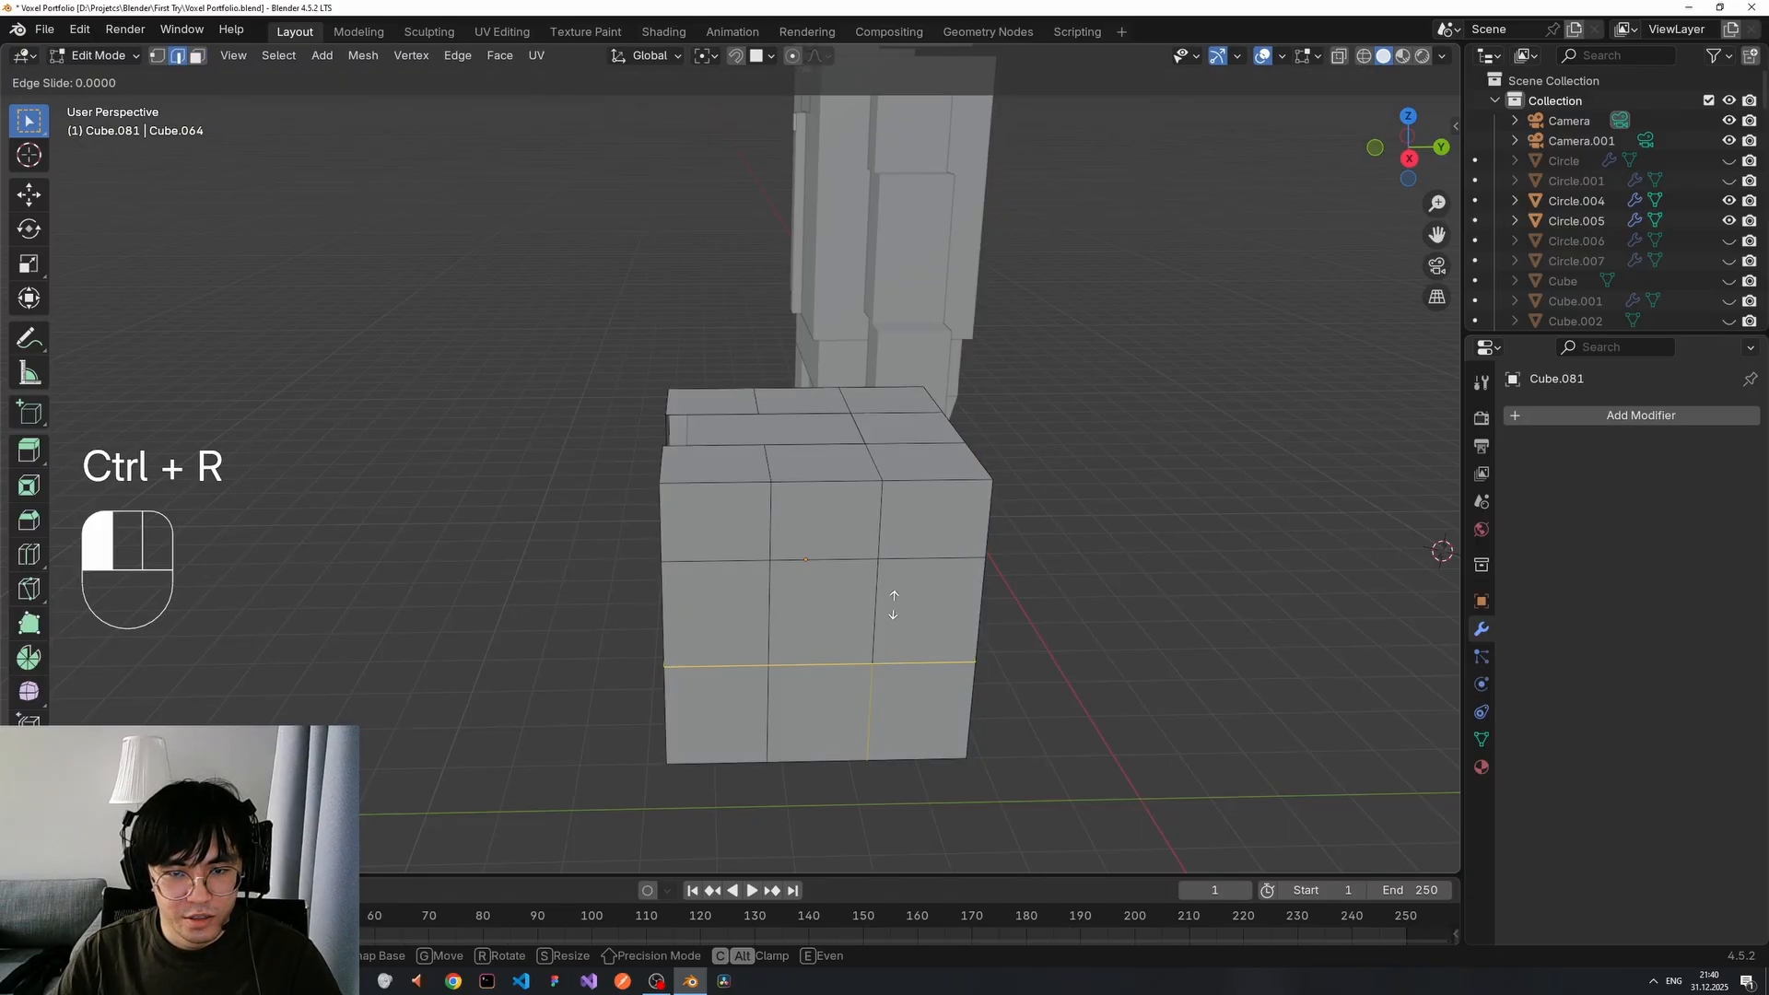
pyautogui.click(840, 588)
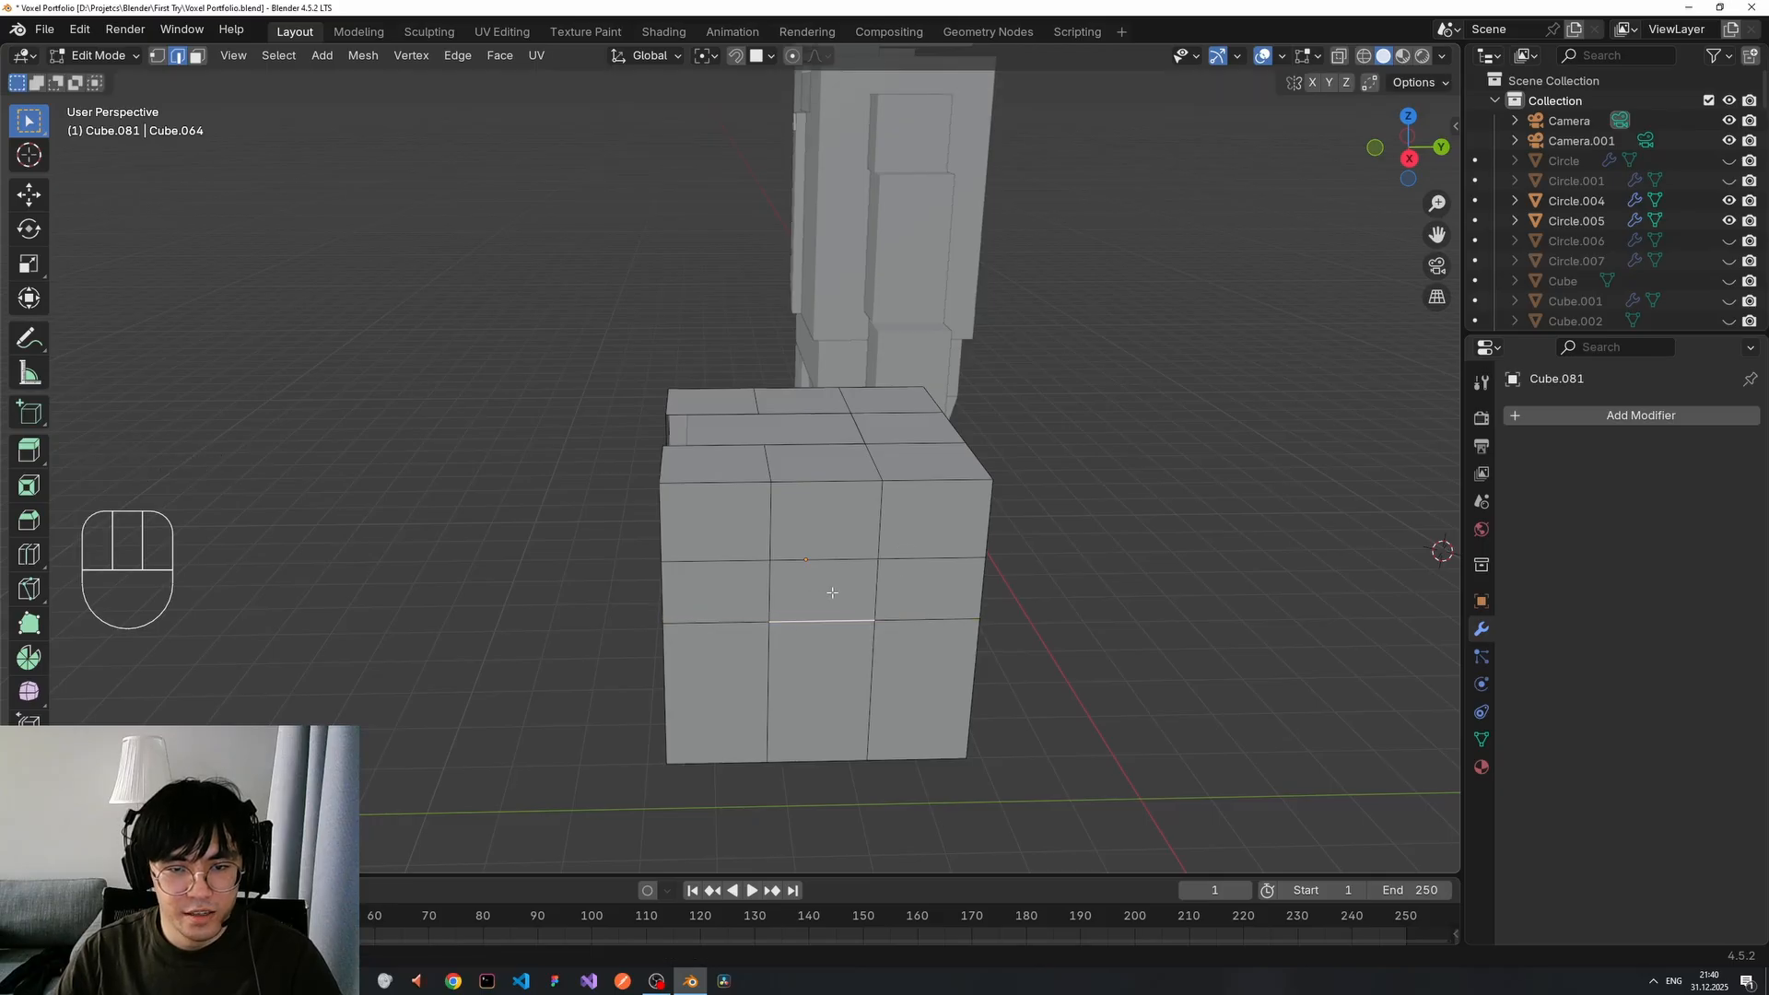
# In face select mode, pick the top faces and delete their edges to cut the notch.
pyautogui.press('Tab')
pyautogui.press('3')
pyautogui.press('Tab')
pyautogui.press('3')
pyautogui.click(831, 587)
pyautogui.moveTo(861, 562); pyautogui.dragTo(937, 586, button='middle')
pyautogui.keyDown('shift'); pyautogui.click(445, 793); pyautogui.keyUp('shift')
pyautogui.scroll(-5, 497, 728)
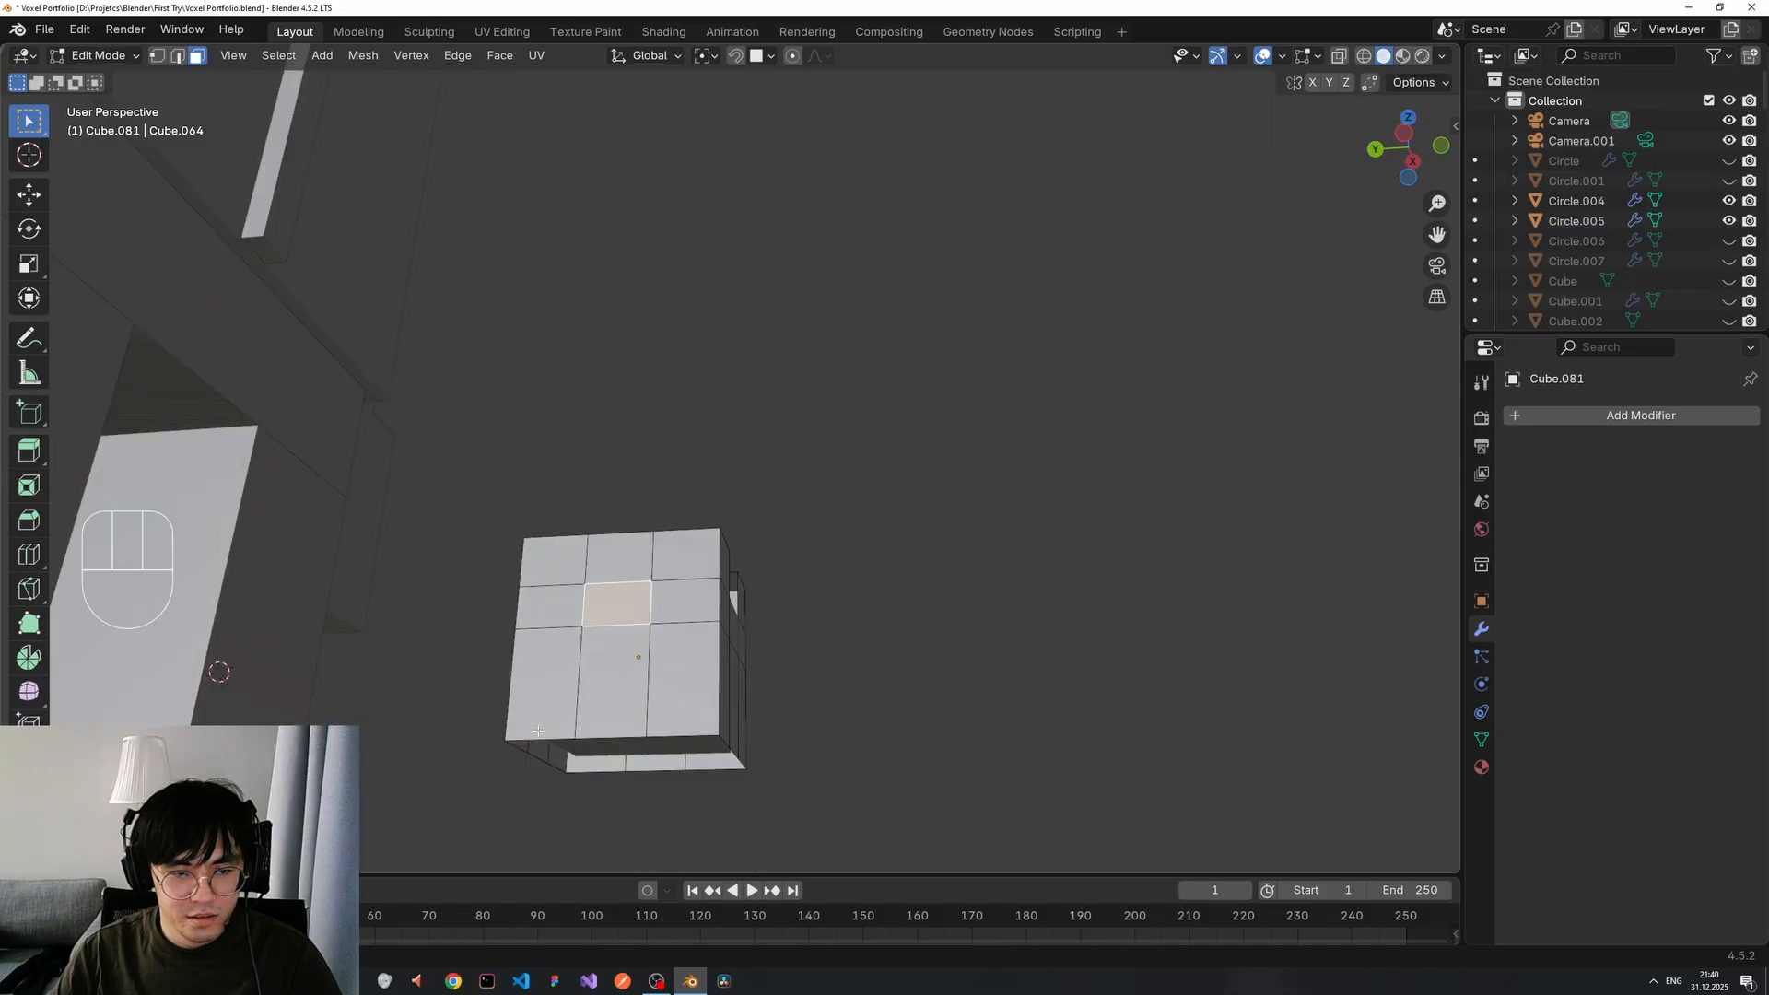
pyautogui.press('x')
pyautogui.click(550, 664)
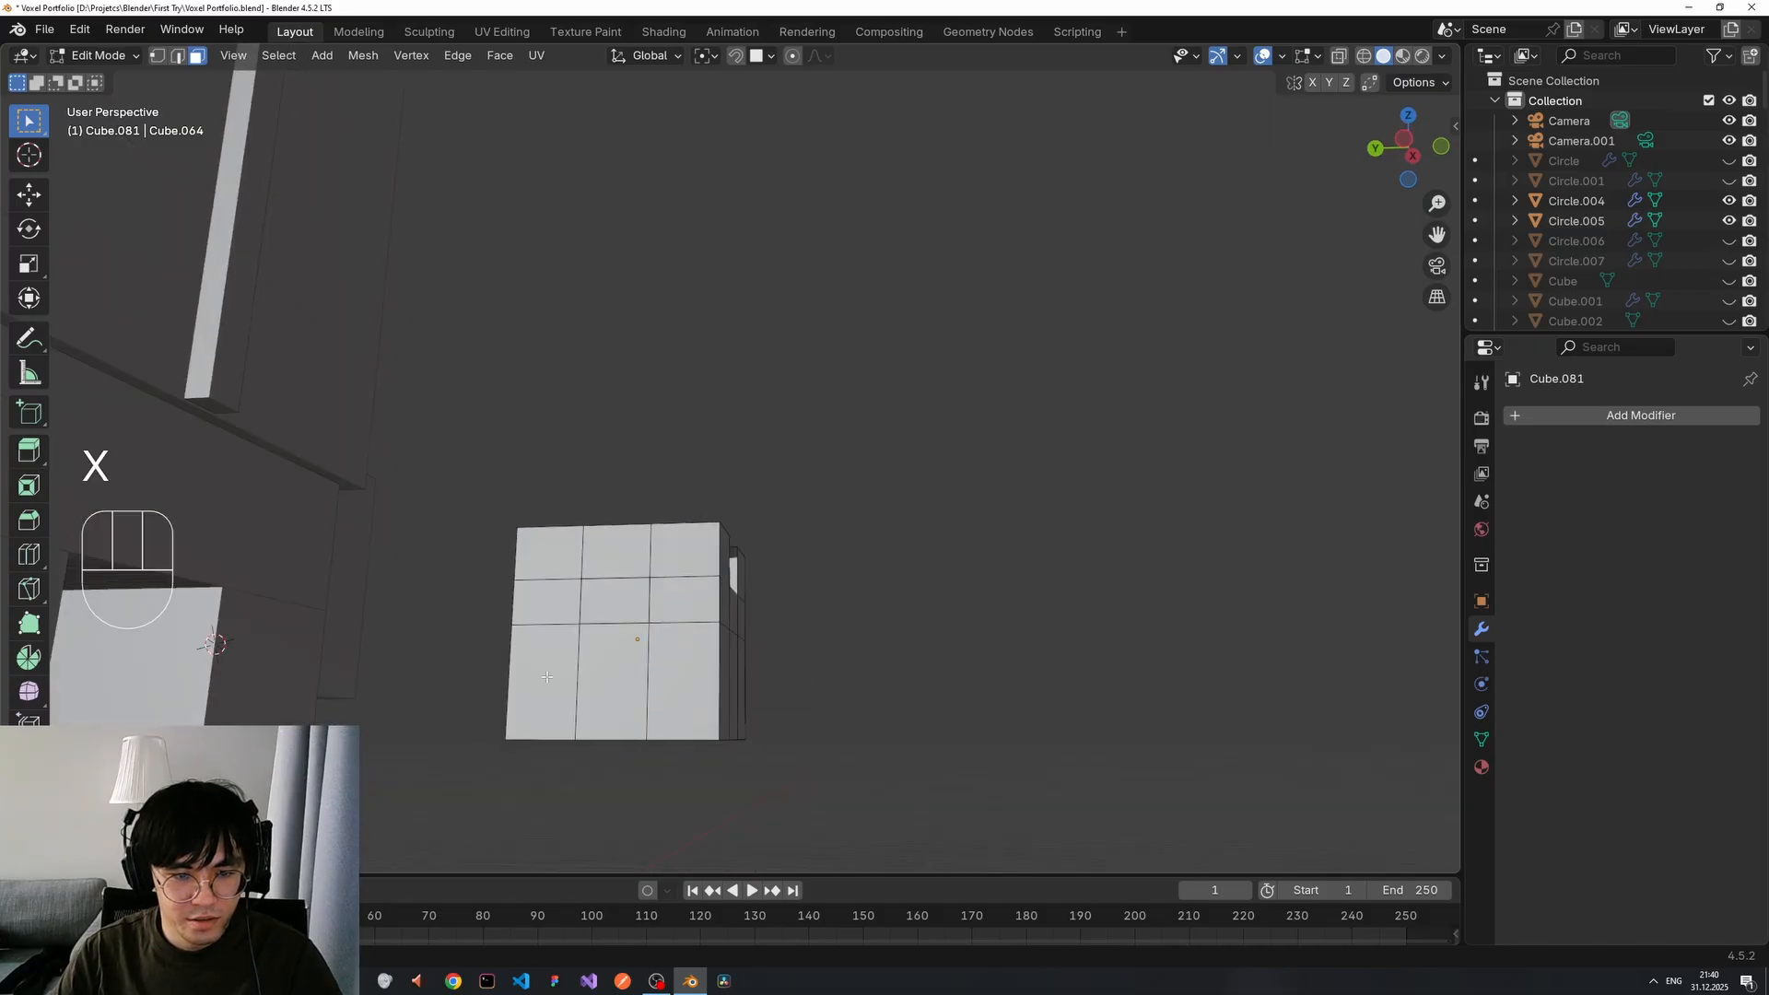
pyautogui.moveTo(809, 642); pyautogui.dragTo(917, 661, button='middle')
# Leave mesh editing and frame the notched cube beside the robot figure.
pyautogui.scroll(-2, 482, 378)
pyautogui.moveTo(481, 379); pyautogui.dragTo(450, 384, button='middle')
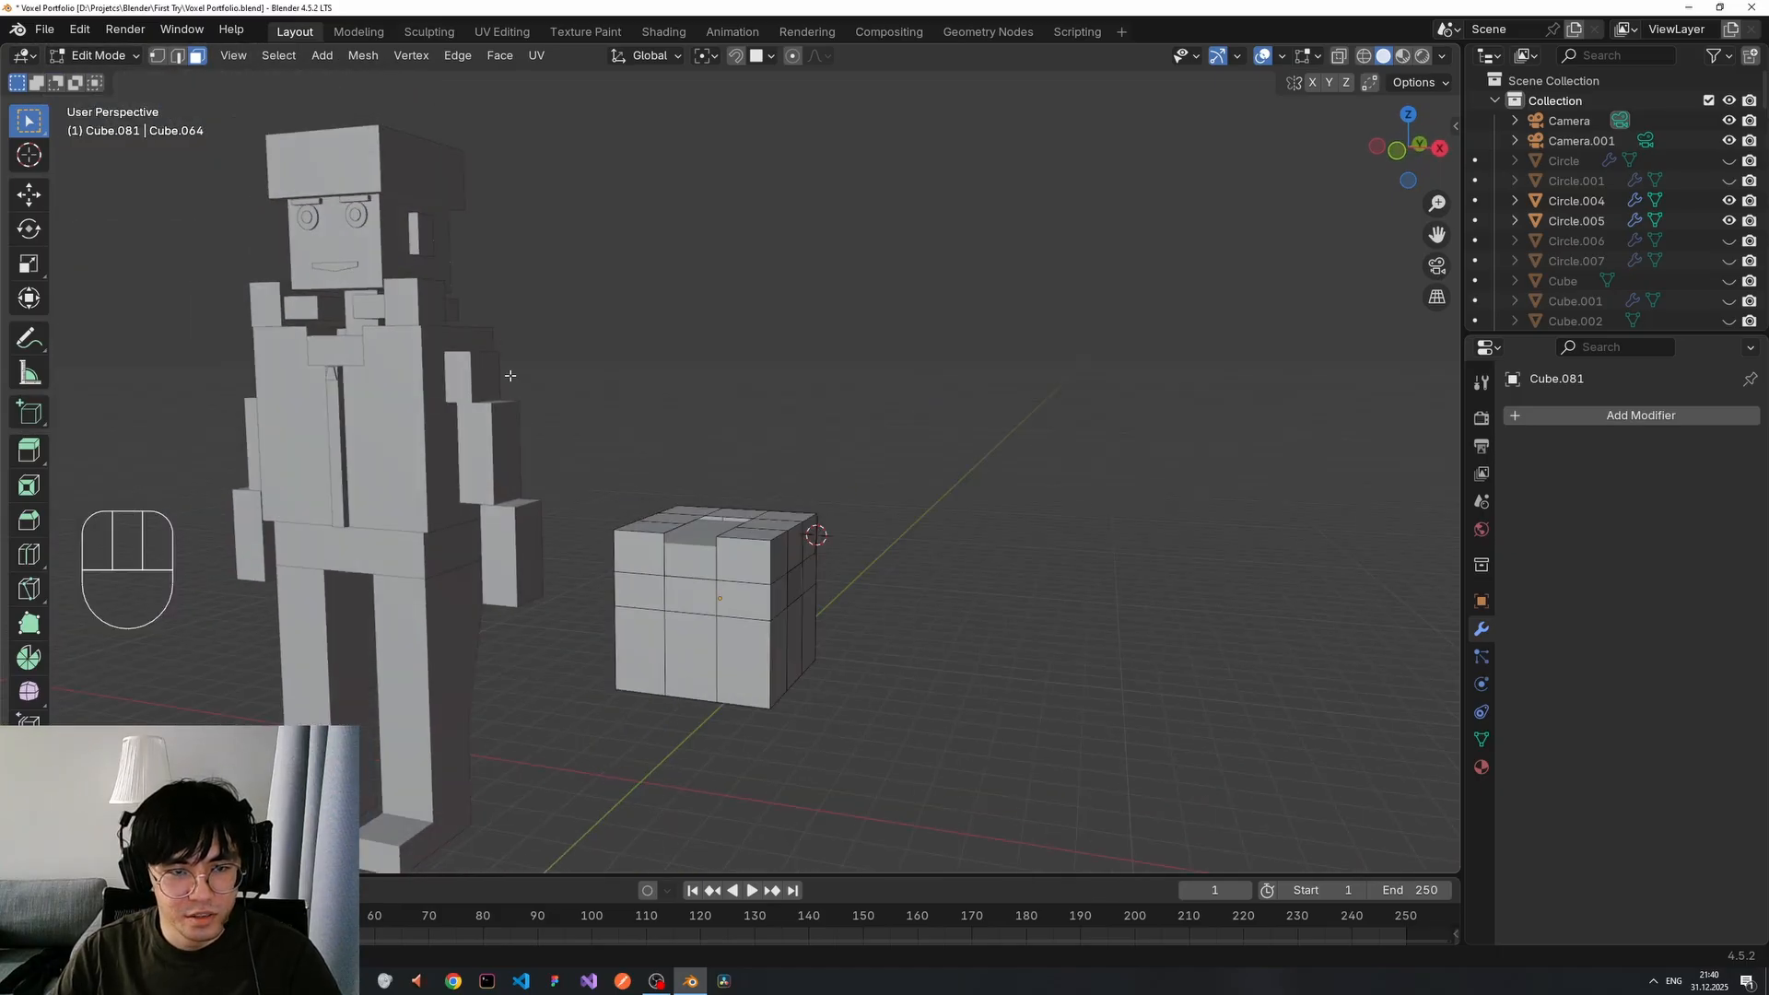
pyautogui.scroll(-1, 510, 376)
pyautogui.scroll(3, 514, 387)
pyautogui.scroll(-2, 516, 391)
pyautogui.moveTo(814, 607)
pyautogui.mouseDown(button='middle')
pyautogui.moveTo(786, 604)
pyautogui.moveTo(805, 596)
pyautogui.mouseUp(button='middle')
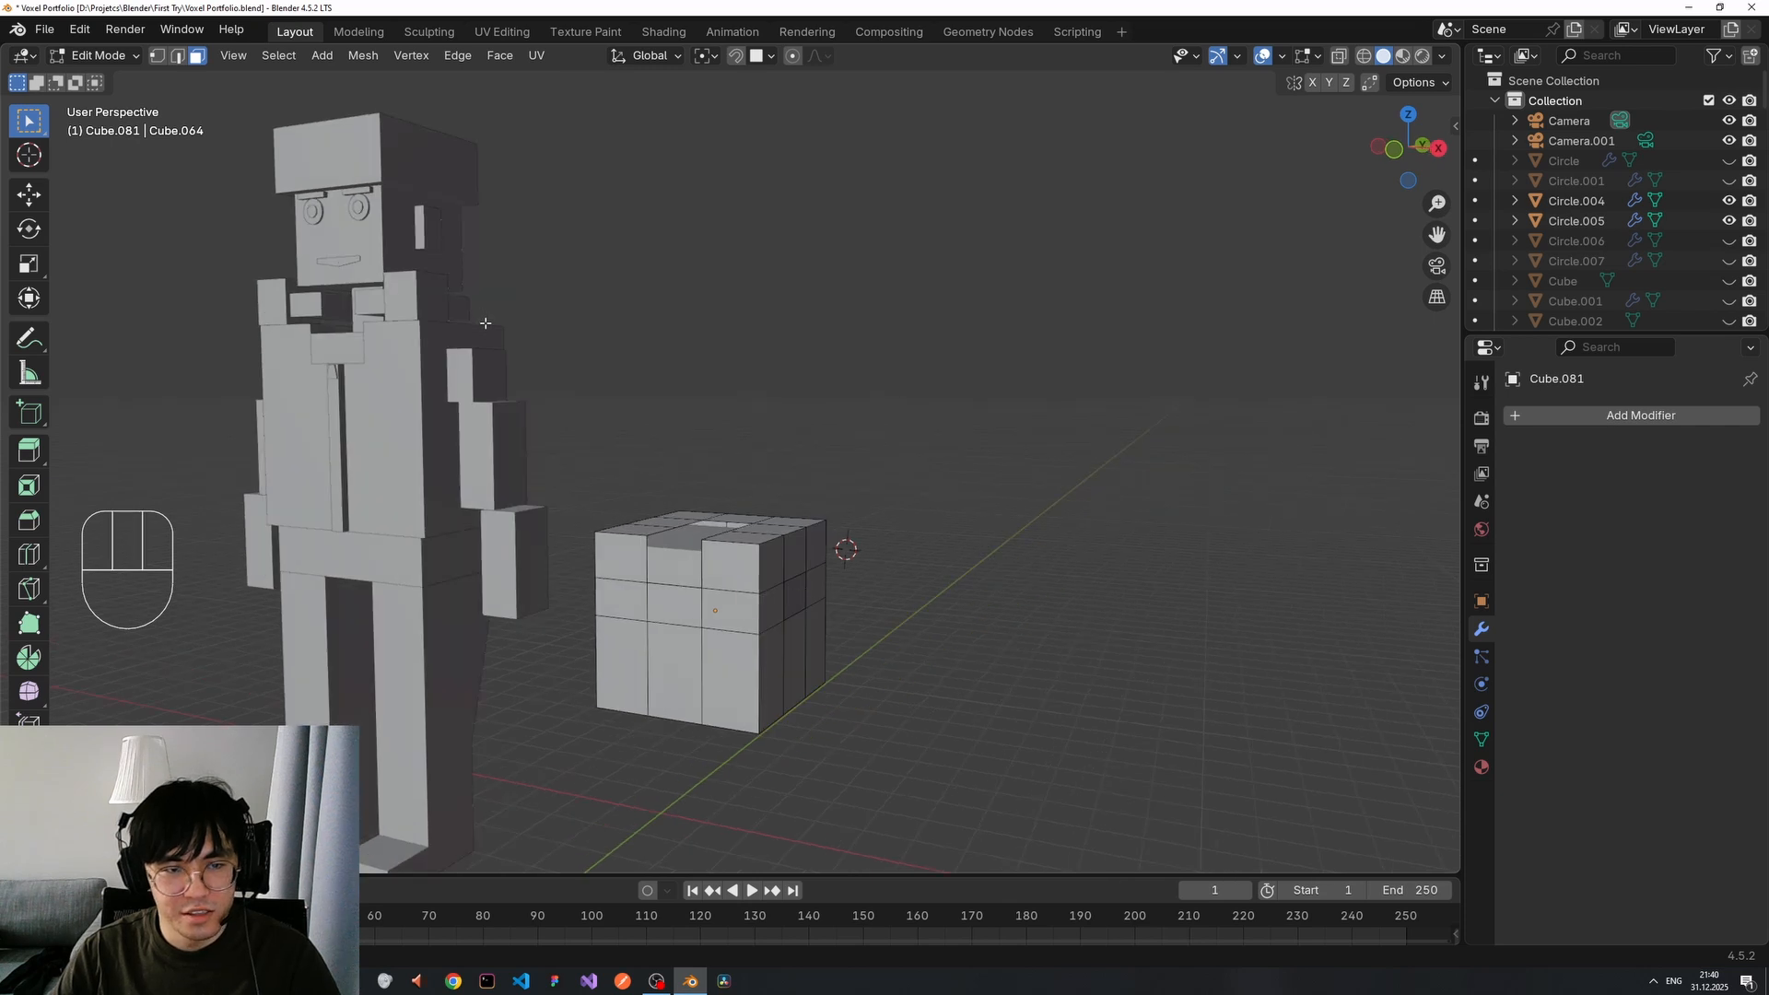
pyautogui.moveTo(486, 322); pyautogui.dragTo(787, 607, button='middle')
pyautogui.scroll(-2, 561, 478)
pyautogui.scroll(2, 580, 491)
pyautogui.press('Tab')
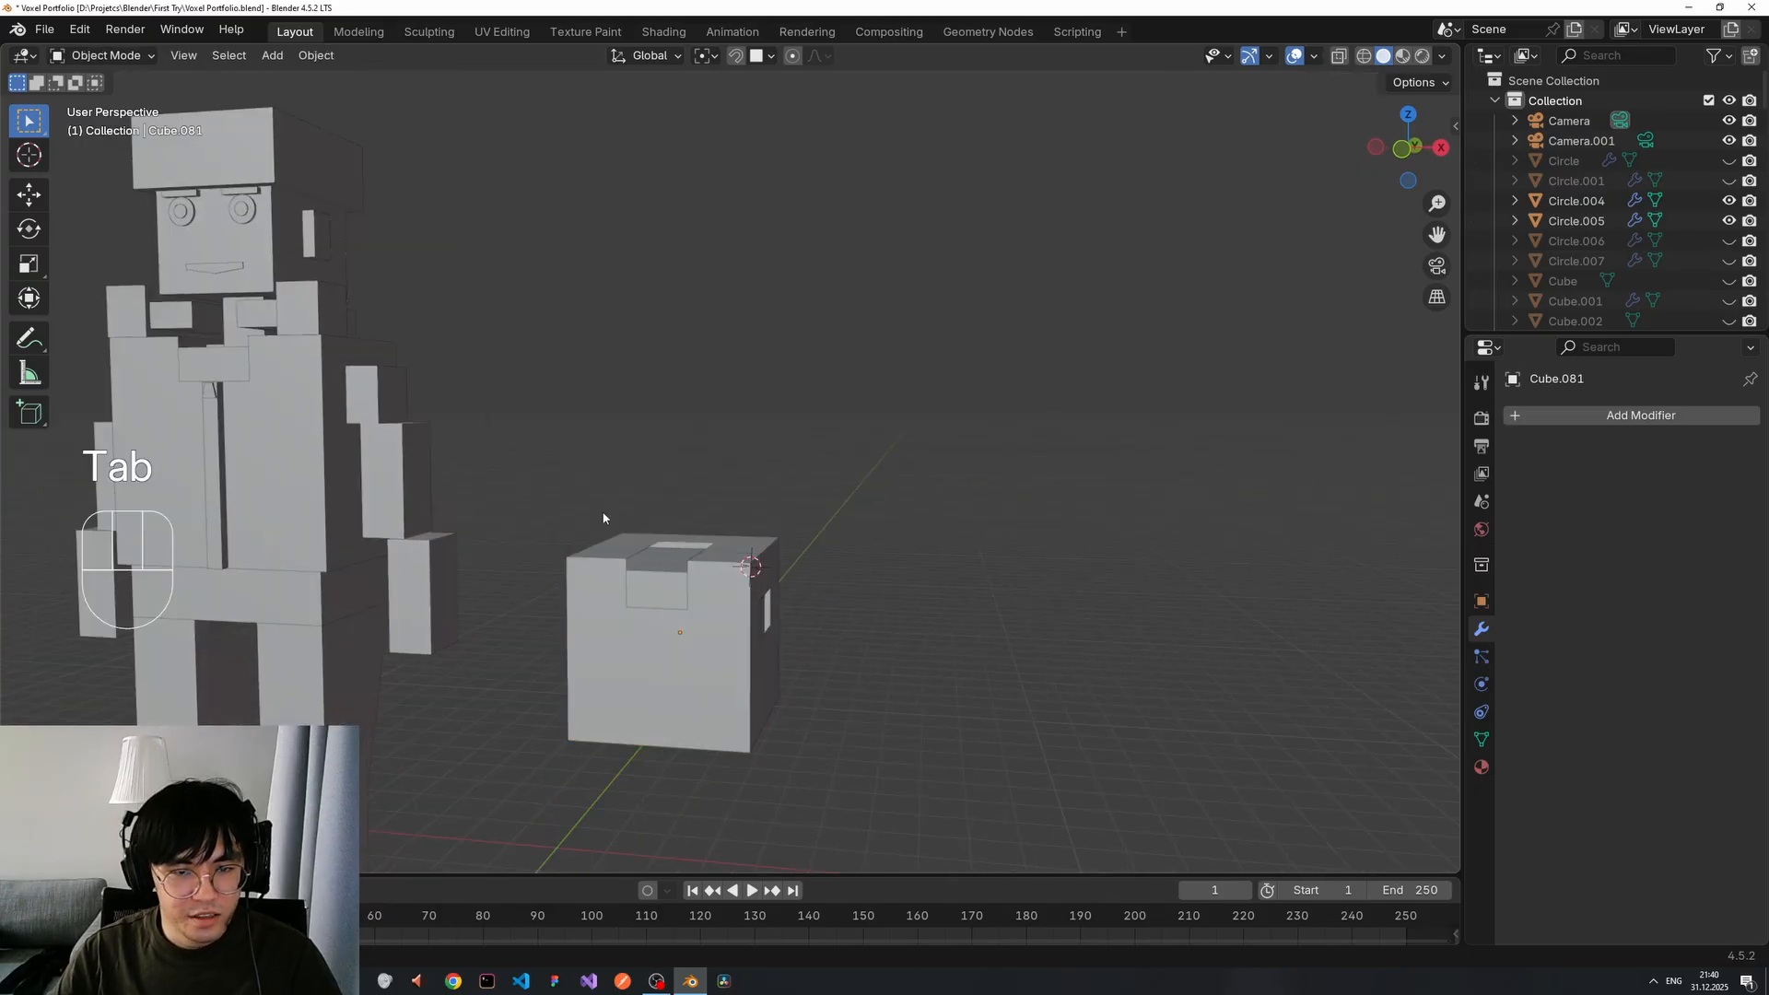
pyautogui.moveTo(603, 514); pyautogui.dragTo(723, 495, button='middle')
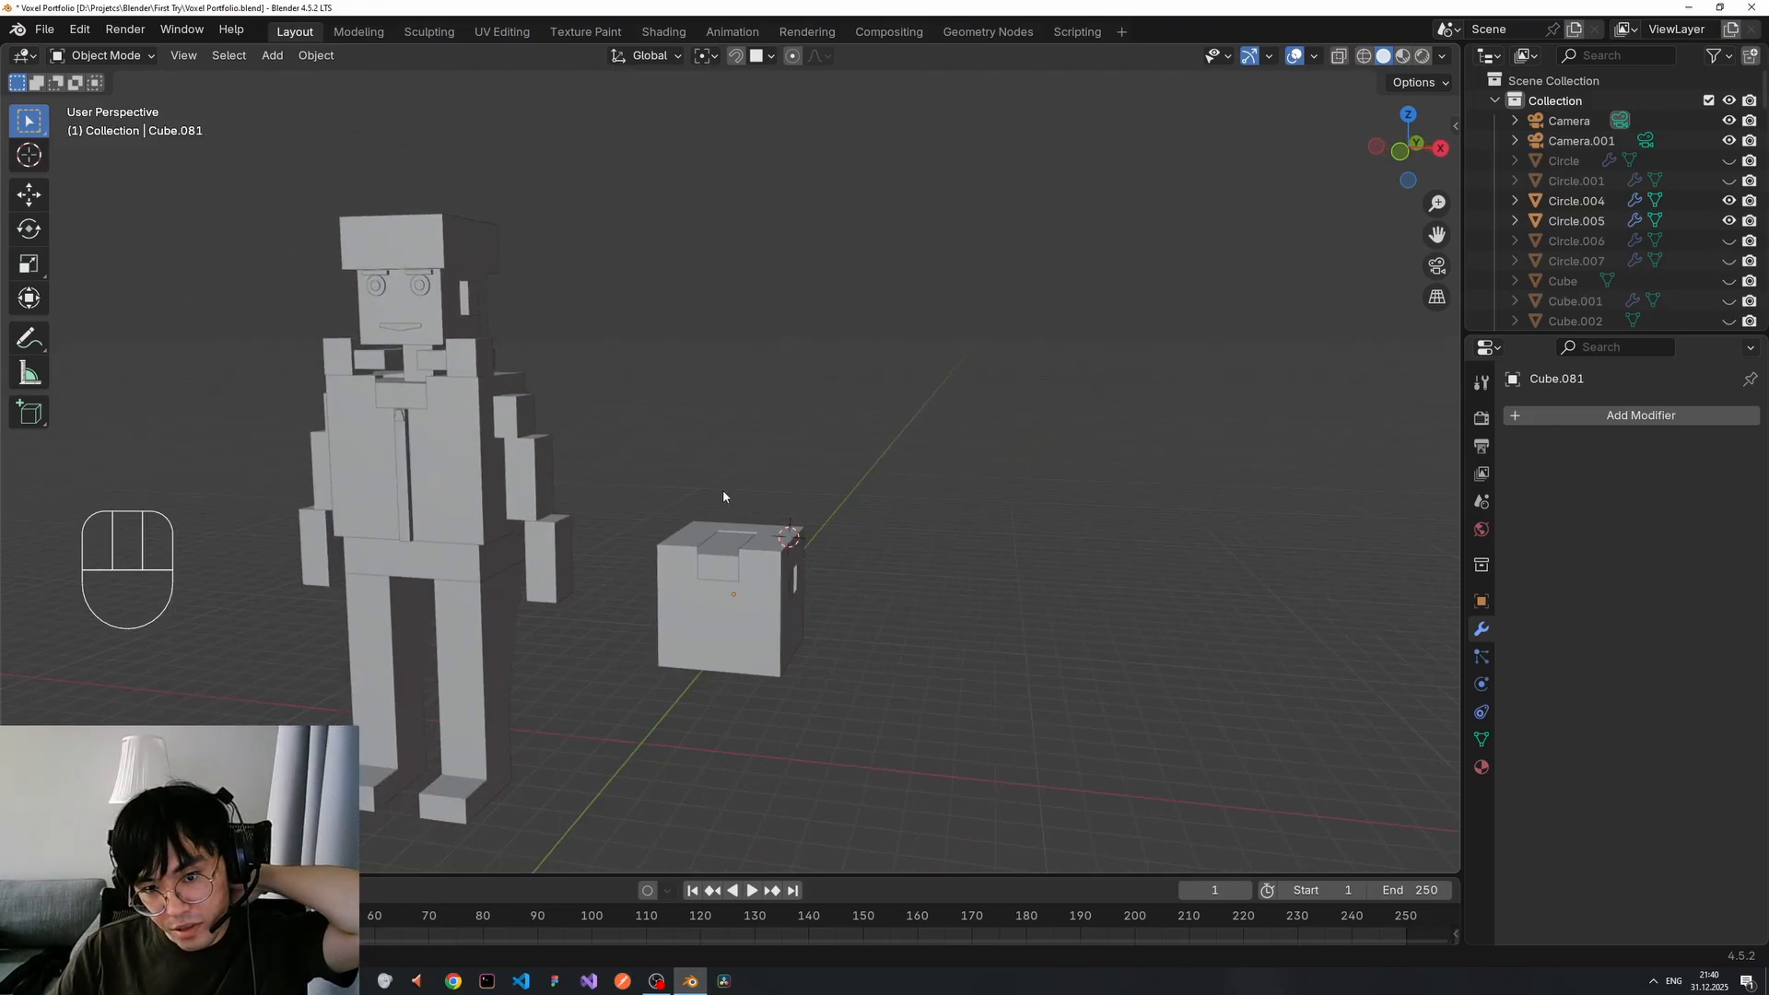
pyautogui.scroll(2, 722, 495)
pyautogui.scroll(-1, 722, 496)
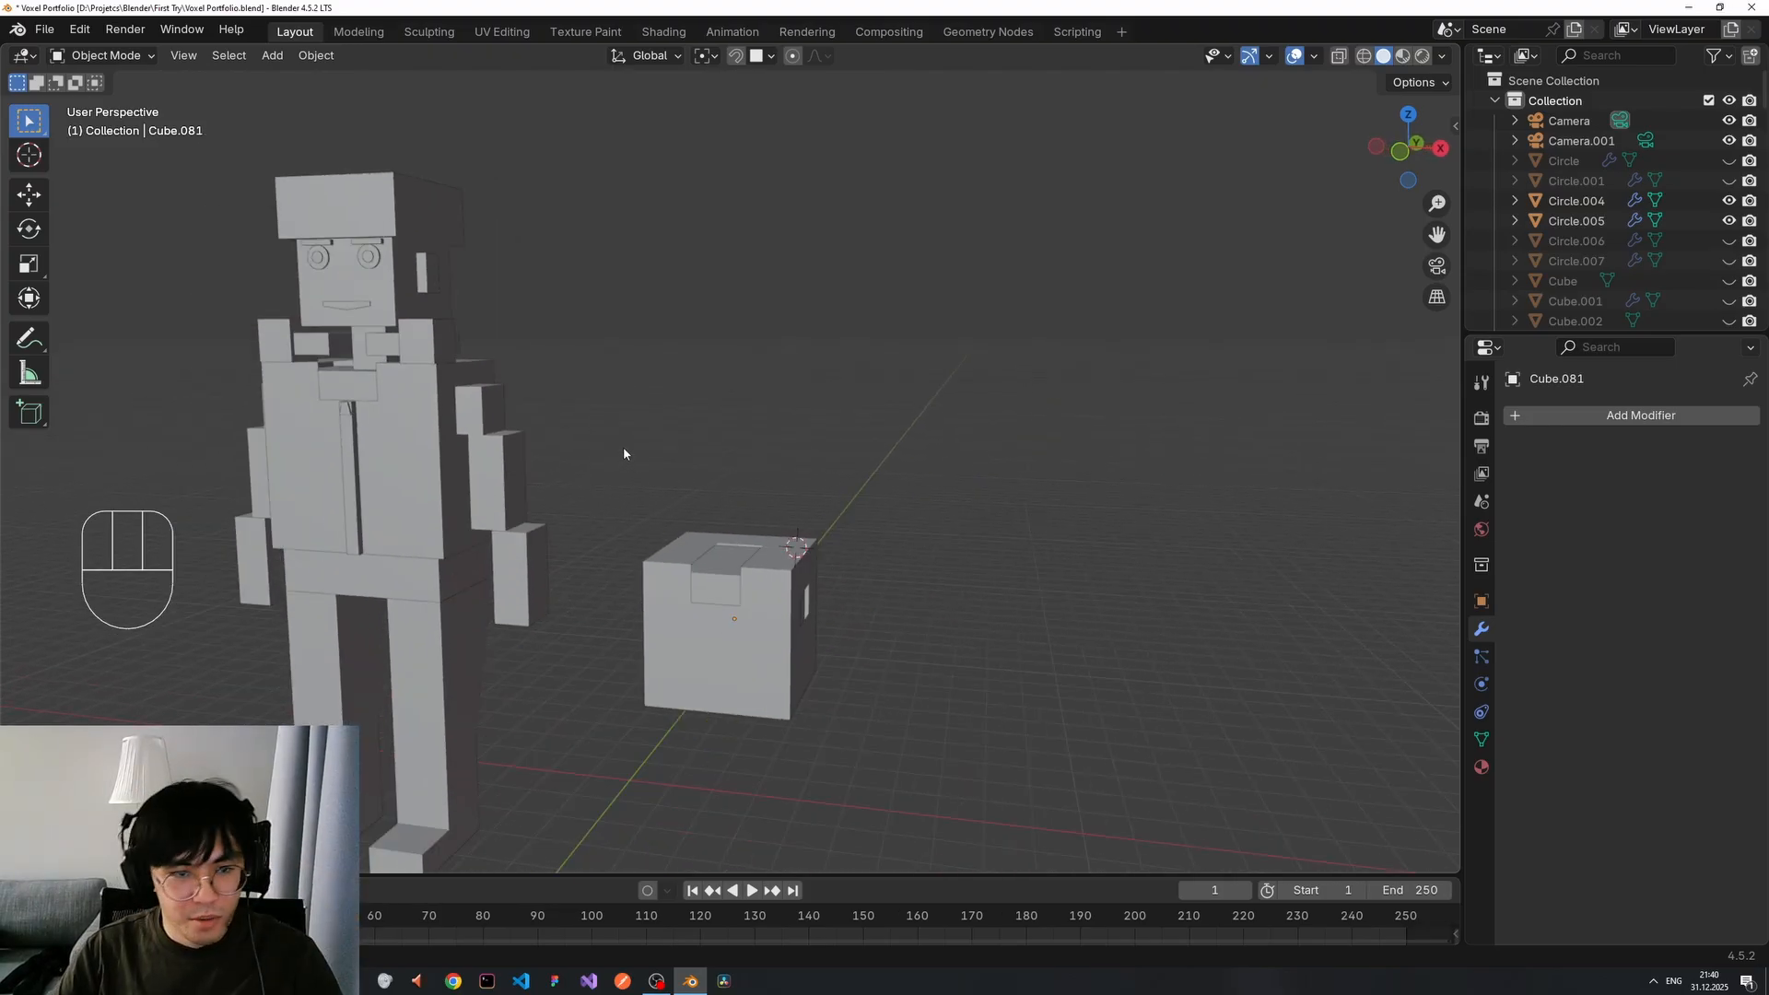
pyautogui.moveTo(592, 443); pyautogui.dragTo(616, 453, button='middle')
pyautogui.keyDown('shift'); pyautogui.moveTo(505, 460); pyautogui.dragTo(572, 477, button='middle'); pyautogui.keyUp('shift')
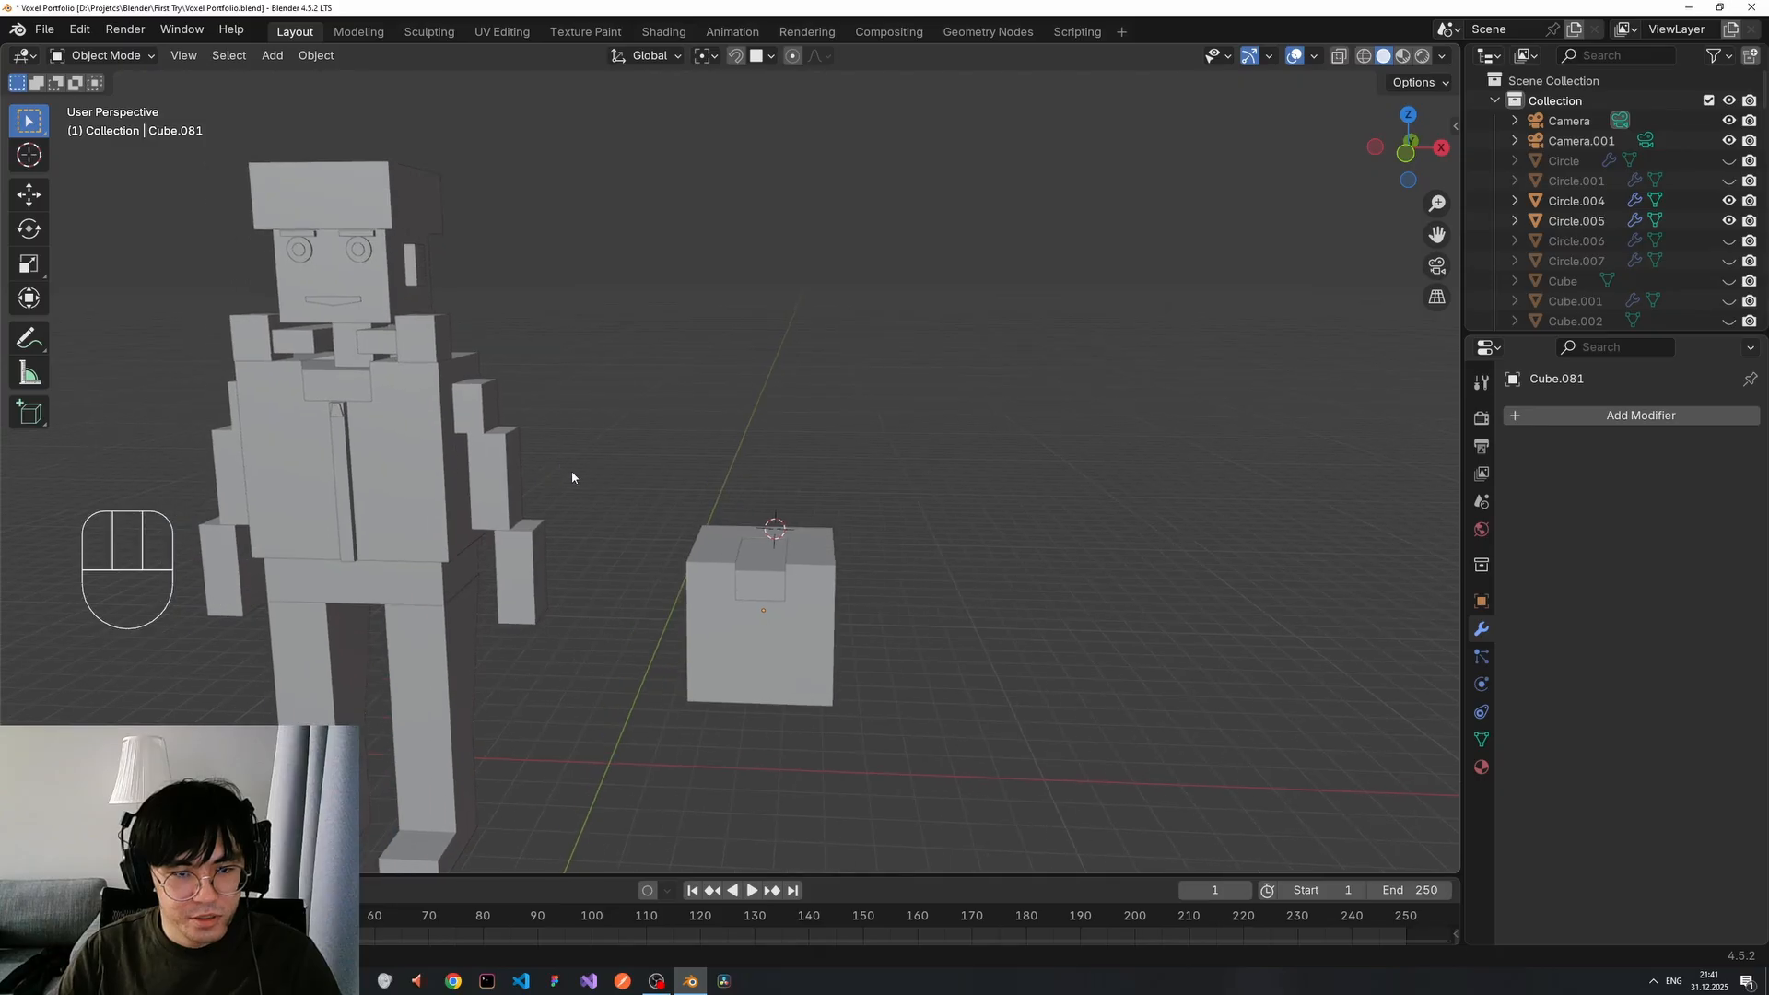
# Delete the notched cube and return to a front view of the robot figure.
pyautogui.click(715, 567)
pyautogui.press('x')
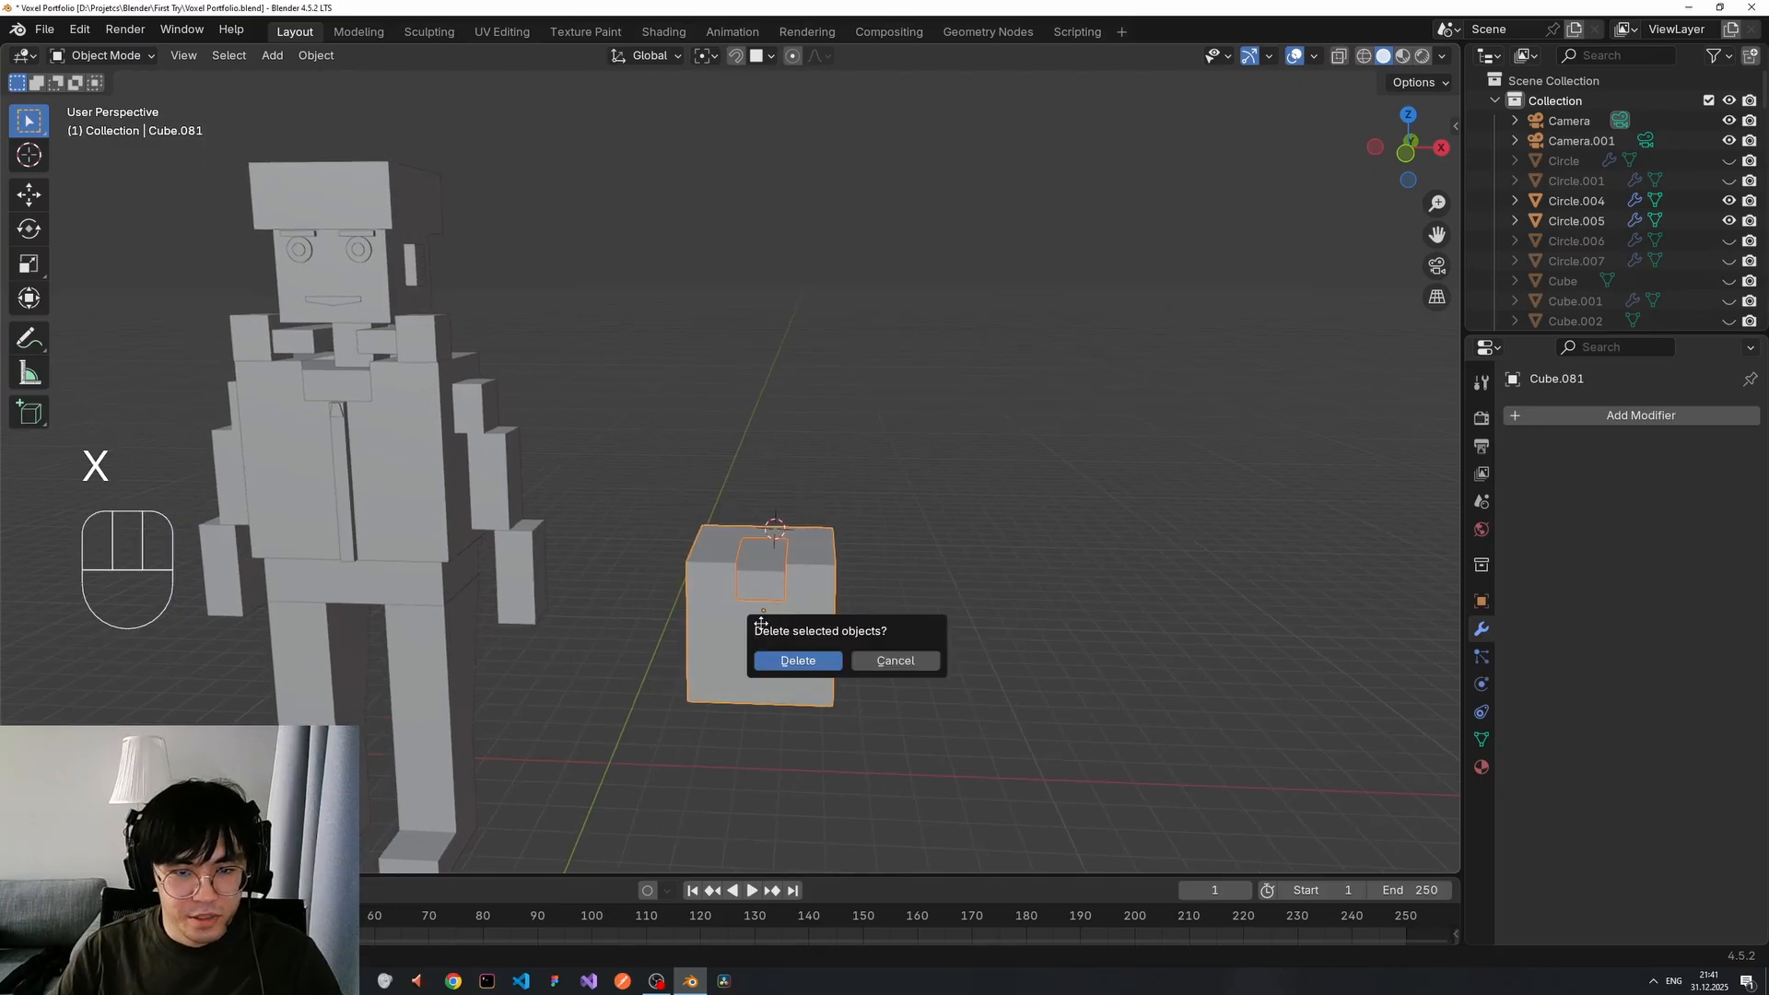
pyautogui.click(784, 657)
pyautogui.keyDown('shift'); pyautogui.moveTo(770, 637); pyautogui.dragTo(623, 507, button='middle'); pyautogui.keyUp('shift')
pyautogui.scroll(-1, 439, 536)
pyautogui.scroll(2, 624, 532)
pyautogui.scroll(-2, 623, 534)
pyautogui.moveTo(675, 604); pyautogui.dragTo(704, 565, button='middle')
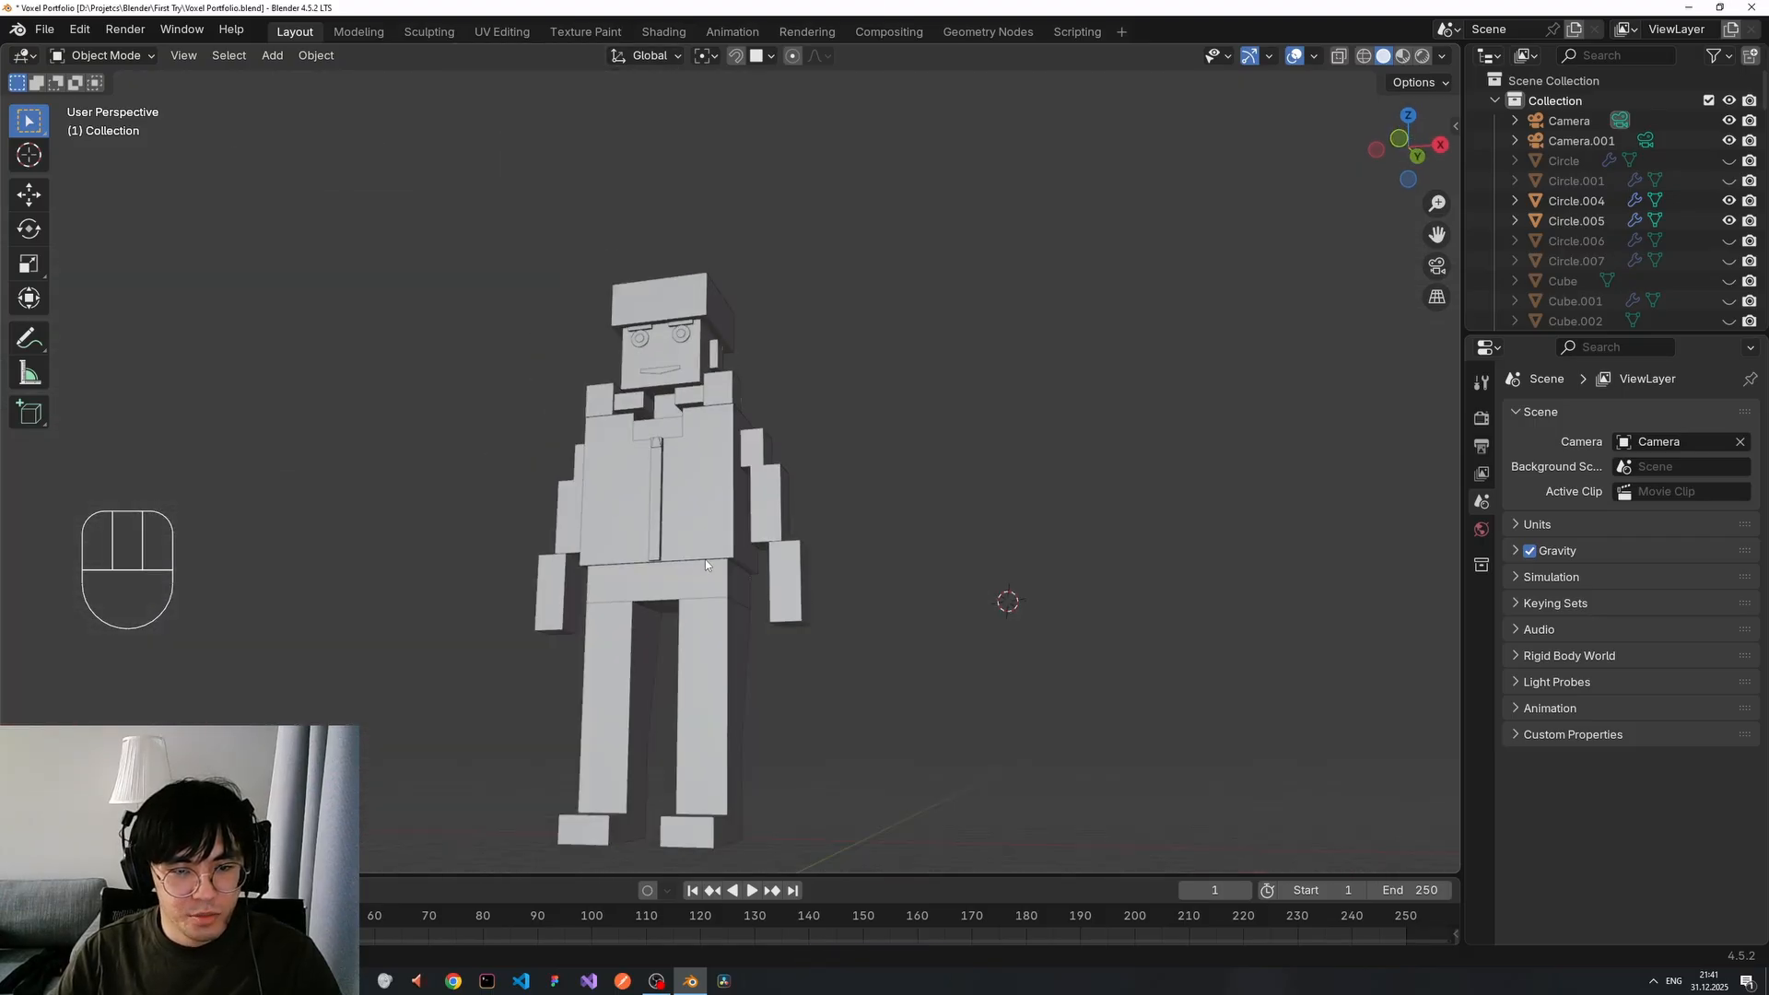
pyautogui.moveTo(667, 639); pyautogui.dragTo(711, 539, button='middle')
pyautogui.scroll(3, 653, 383)
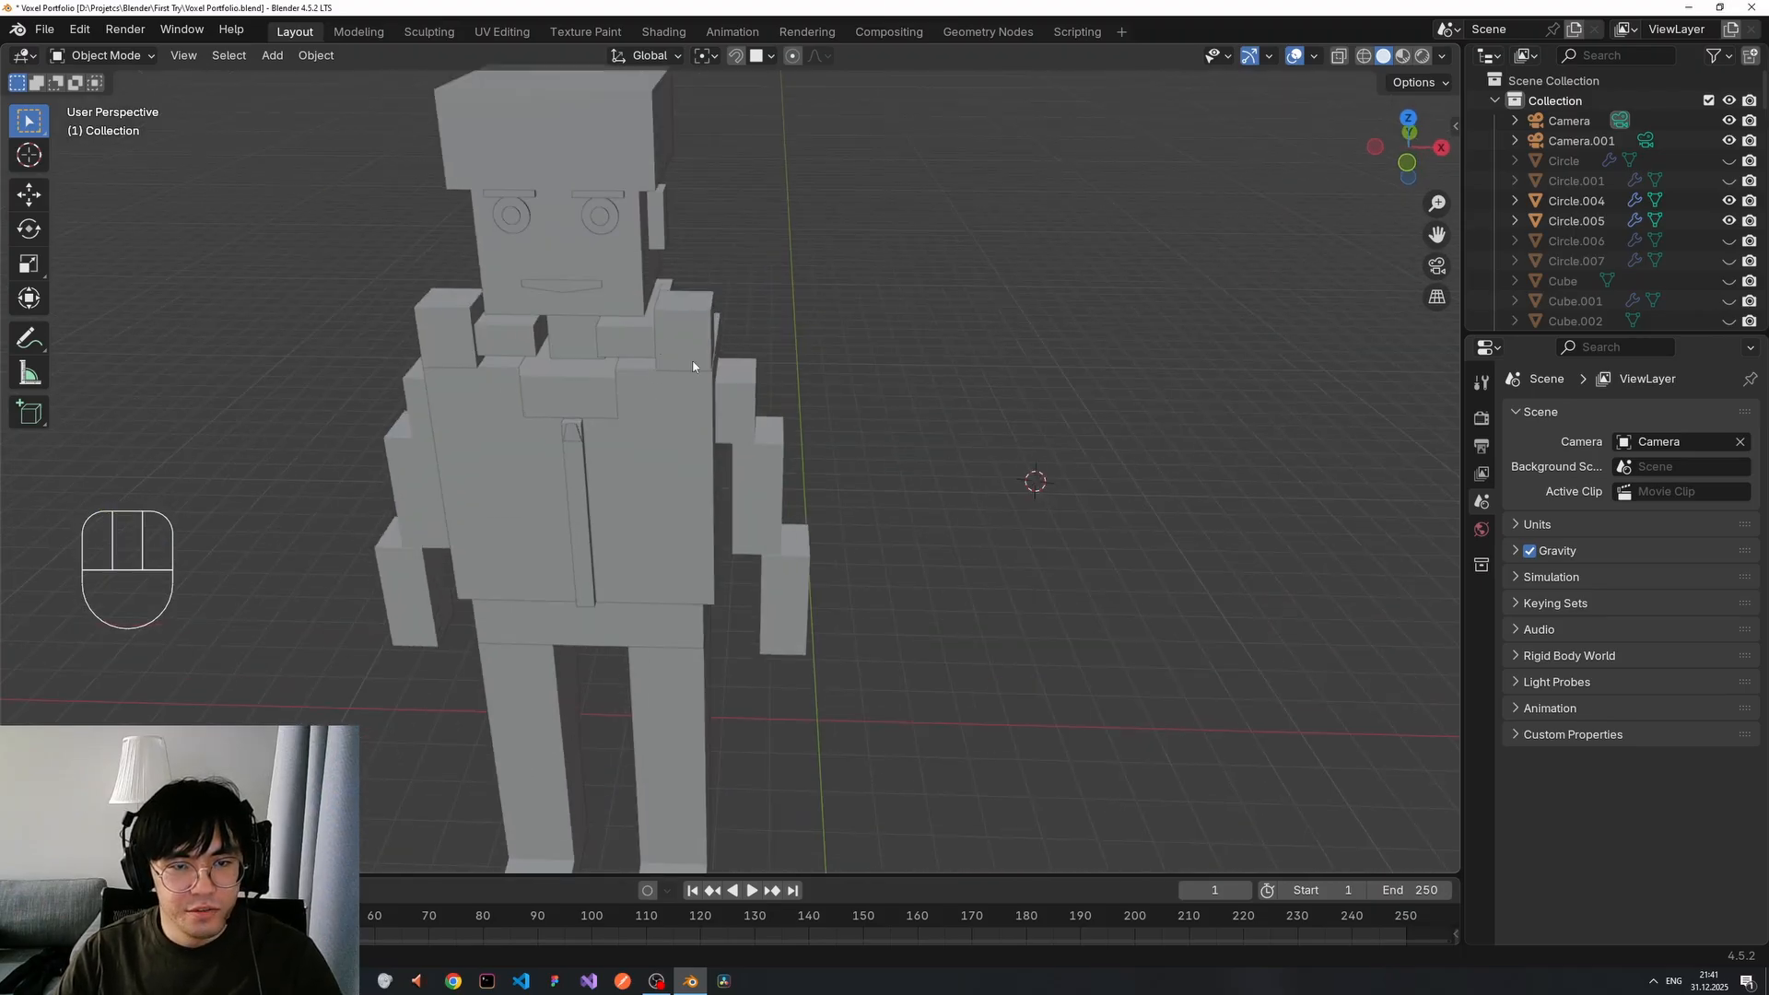
pyautogui.keyDown('shift'); pyautogui.moveTo(1078, 513); pyautogui.dragTo(837, 521, button='middle'); pyautogui.keyUp('shift')
# Add a new mesh cube and move it along Y beside the robot.
pyautogui.hotkey('shift', 'a')
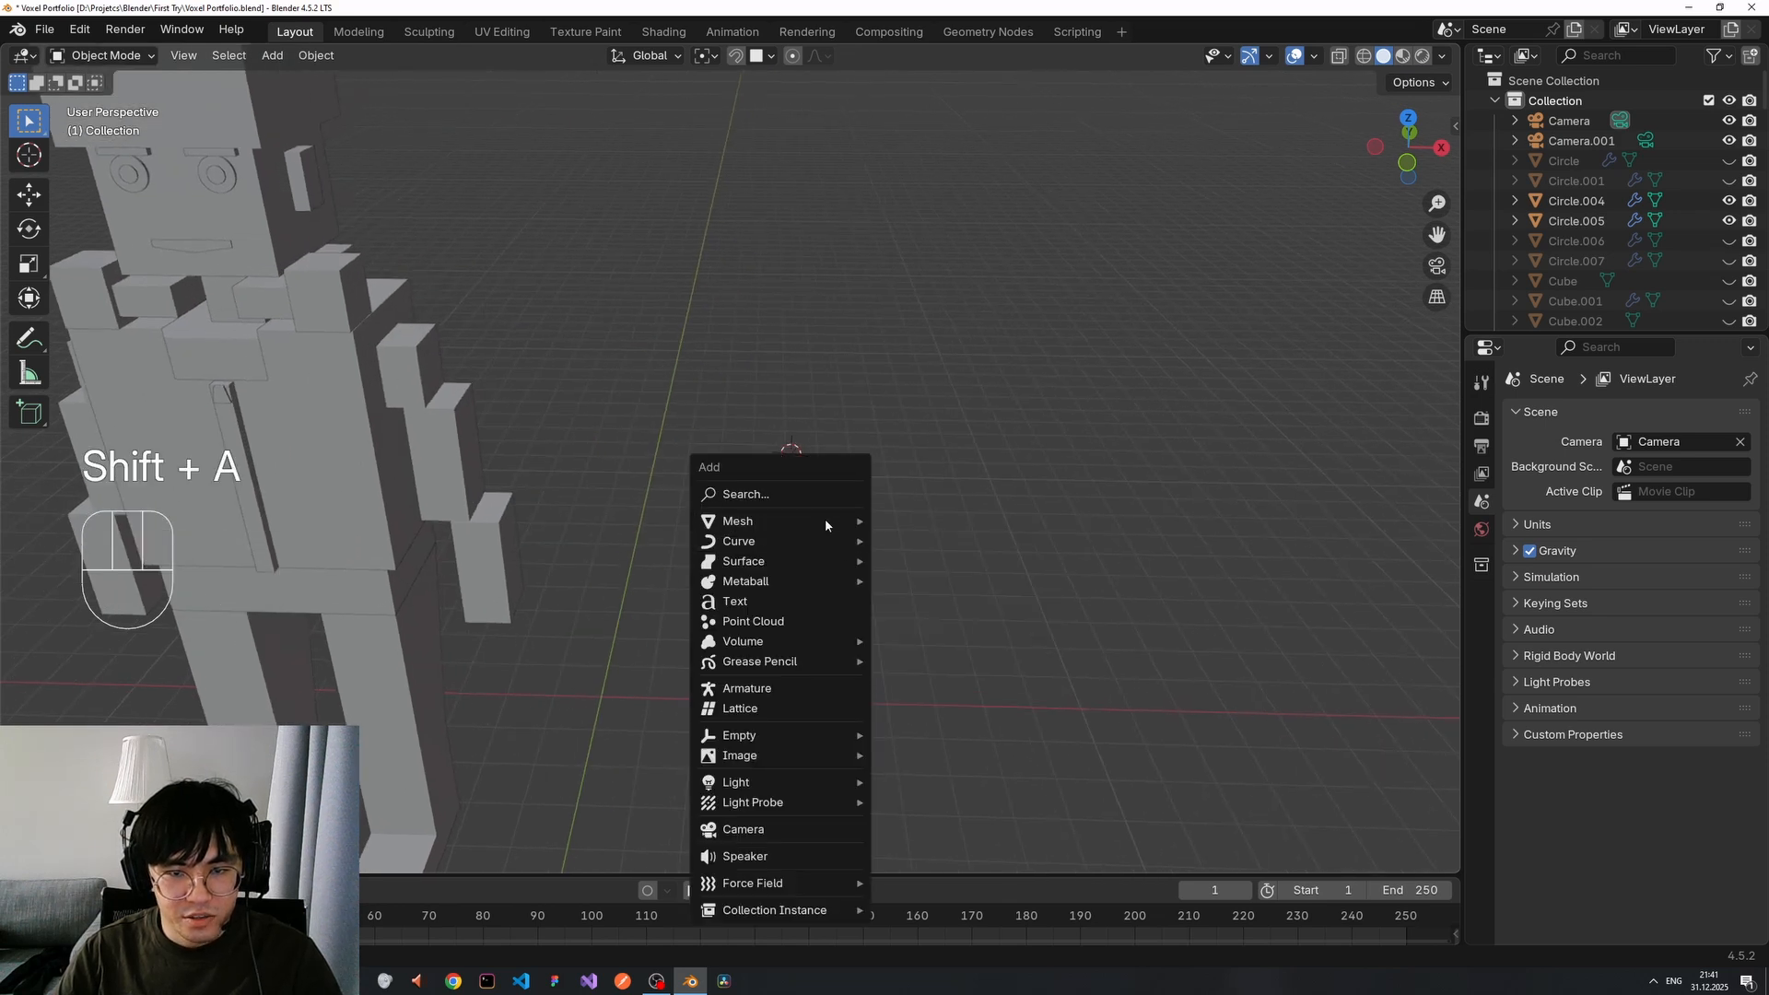
pyautogui.moveTo(829, 521)
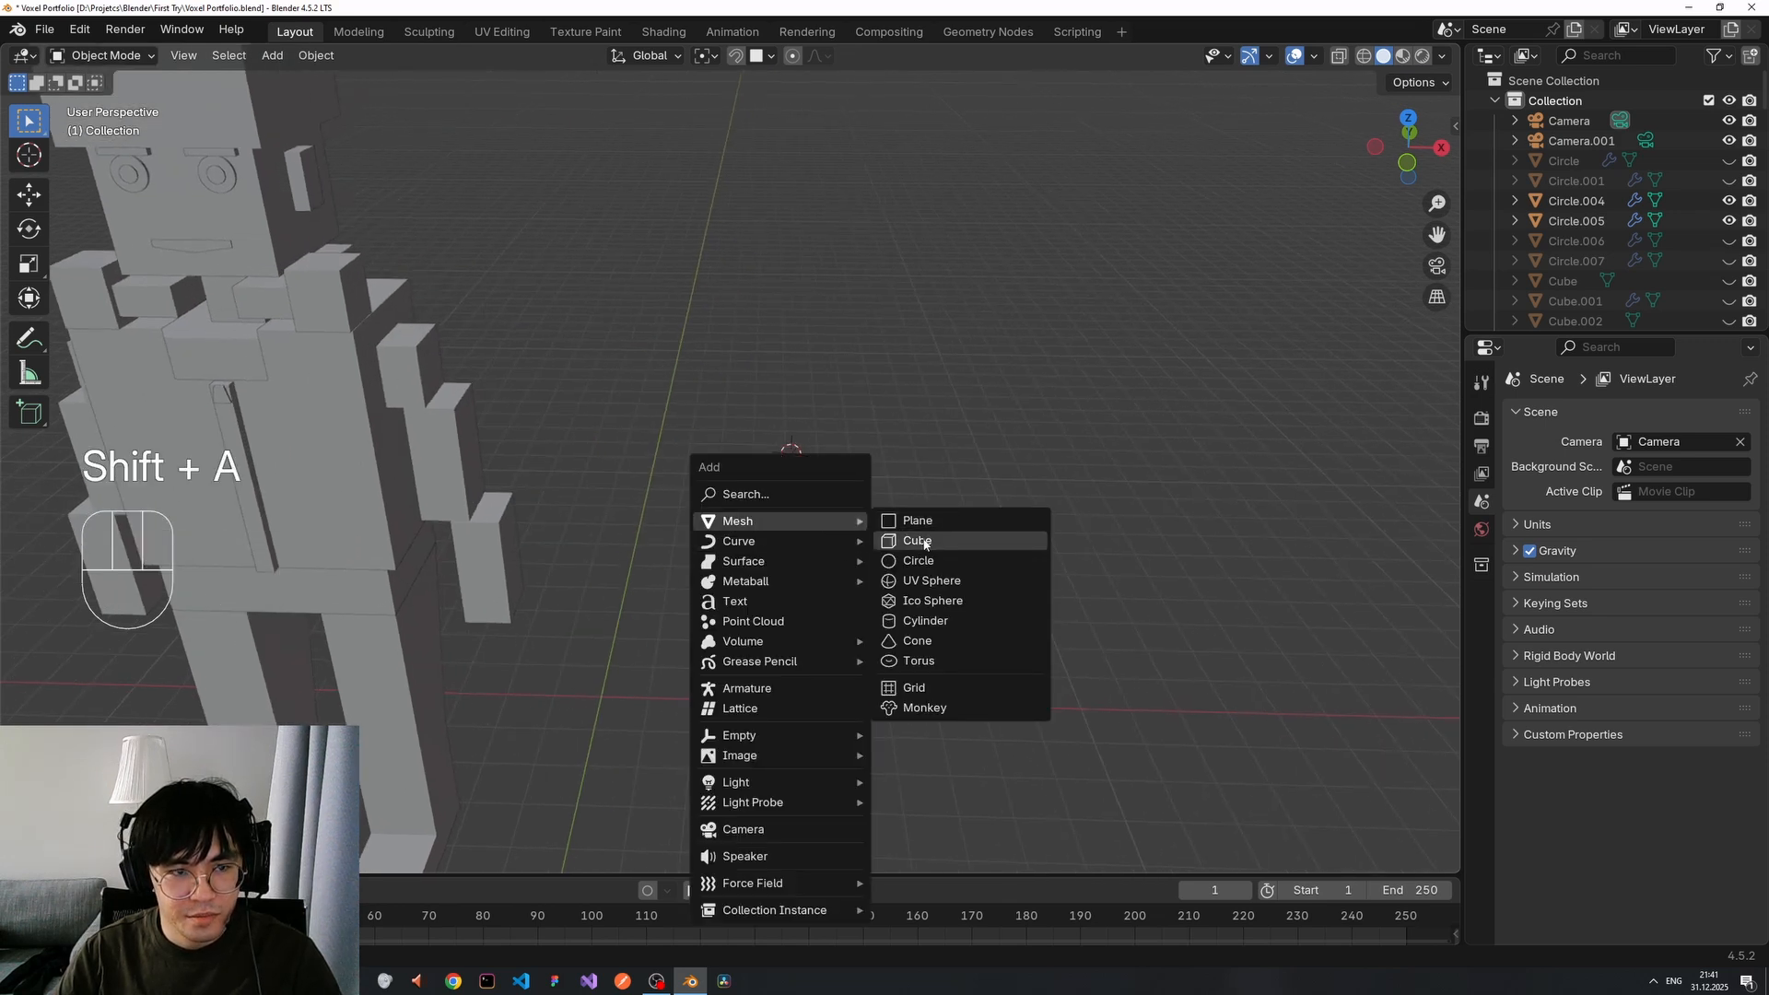
pyautogui.click(924, 542)
pyautogui.press('g')
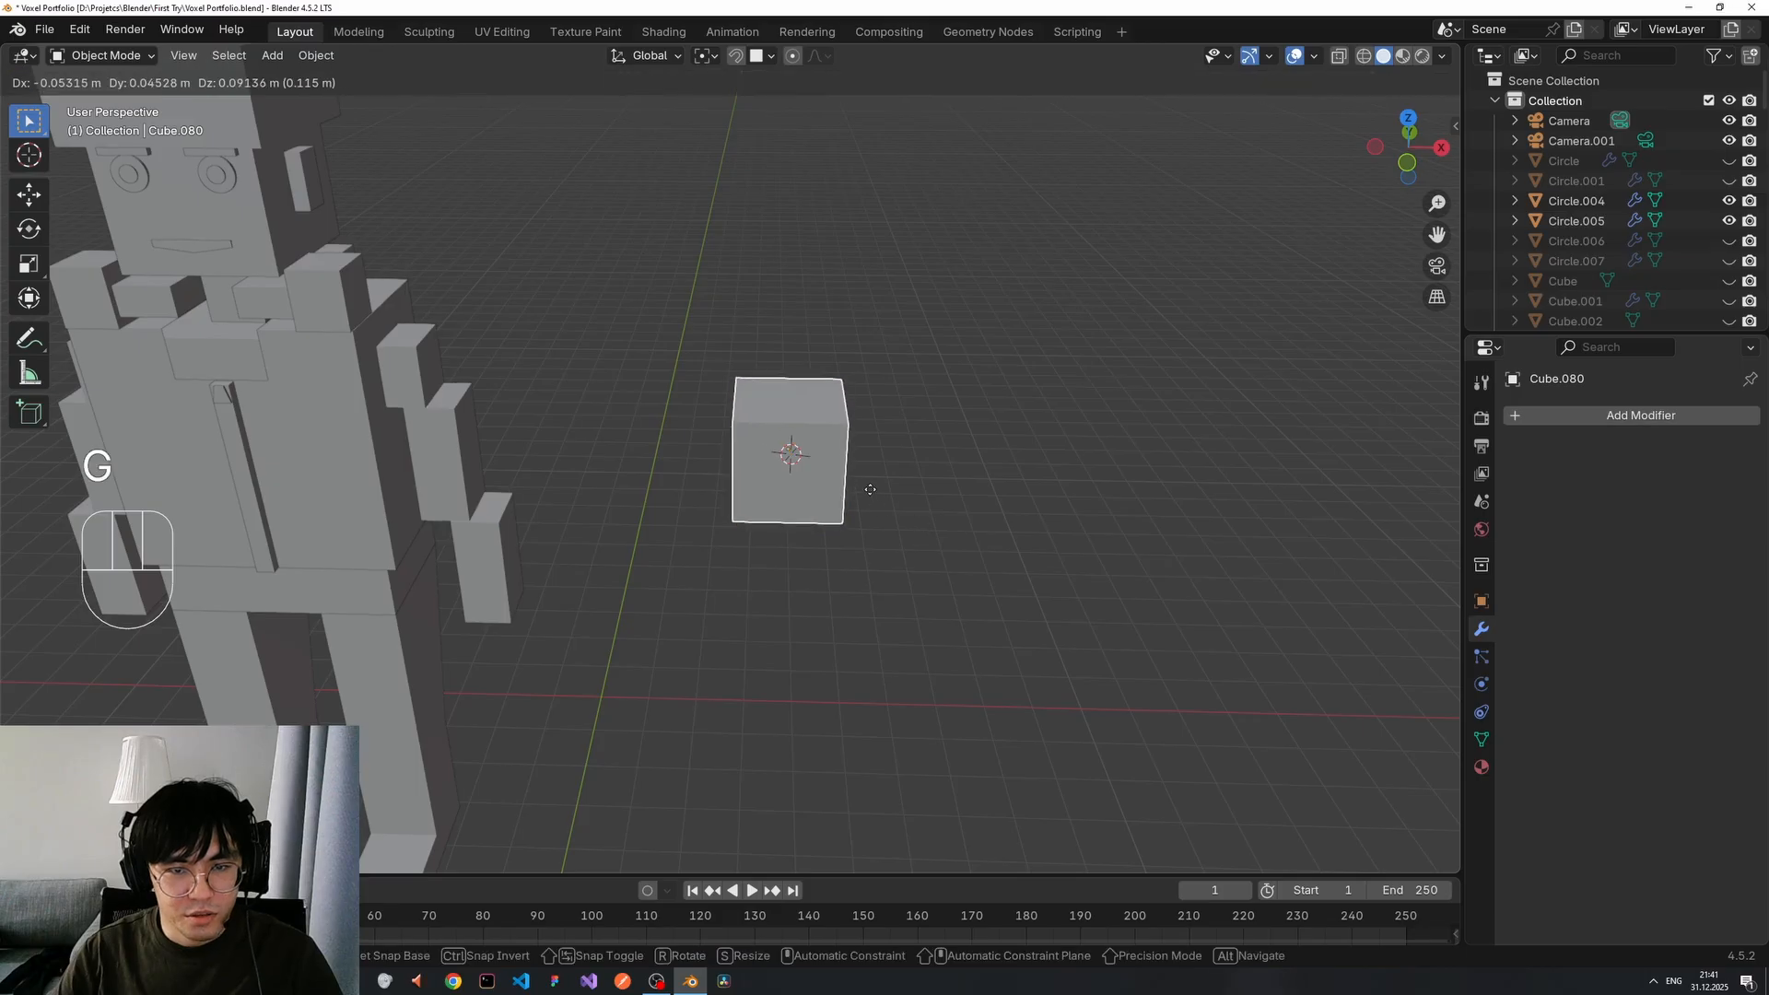
pyautogui.press('z')
pyautogui.press('x')
pyautogui.press('y')
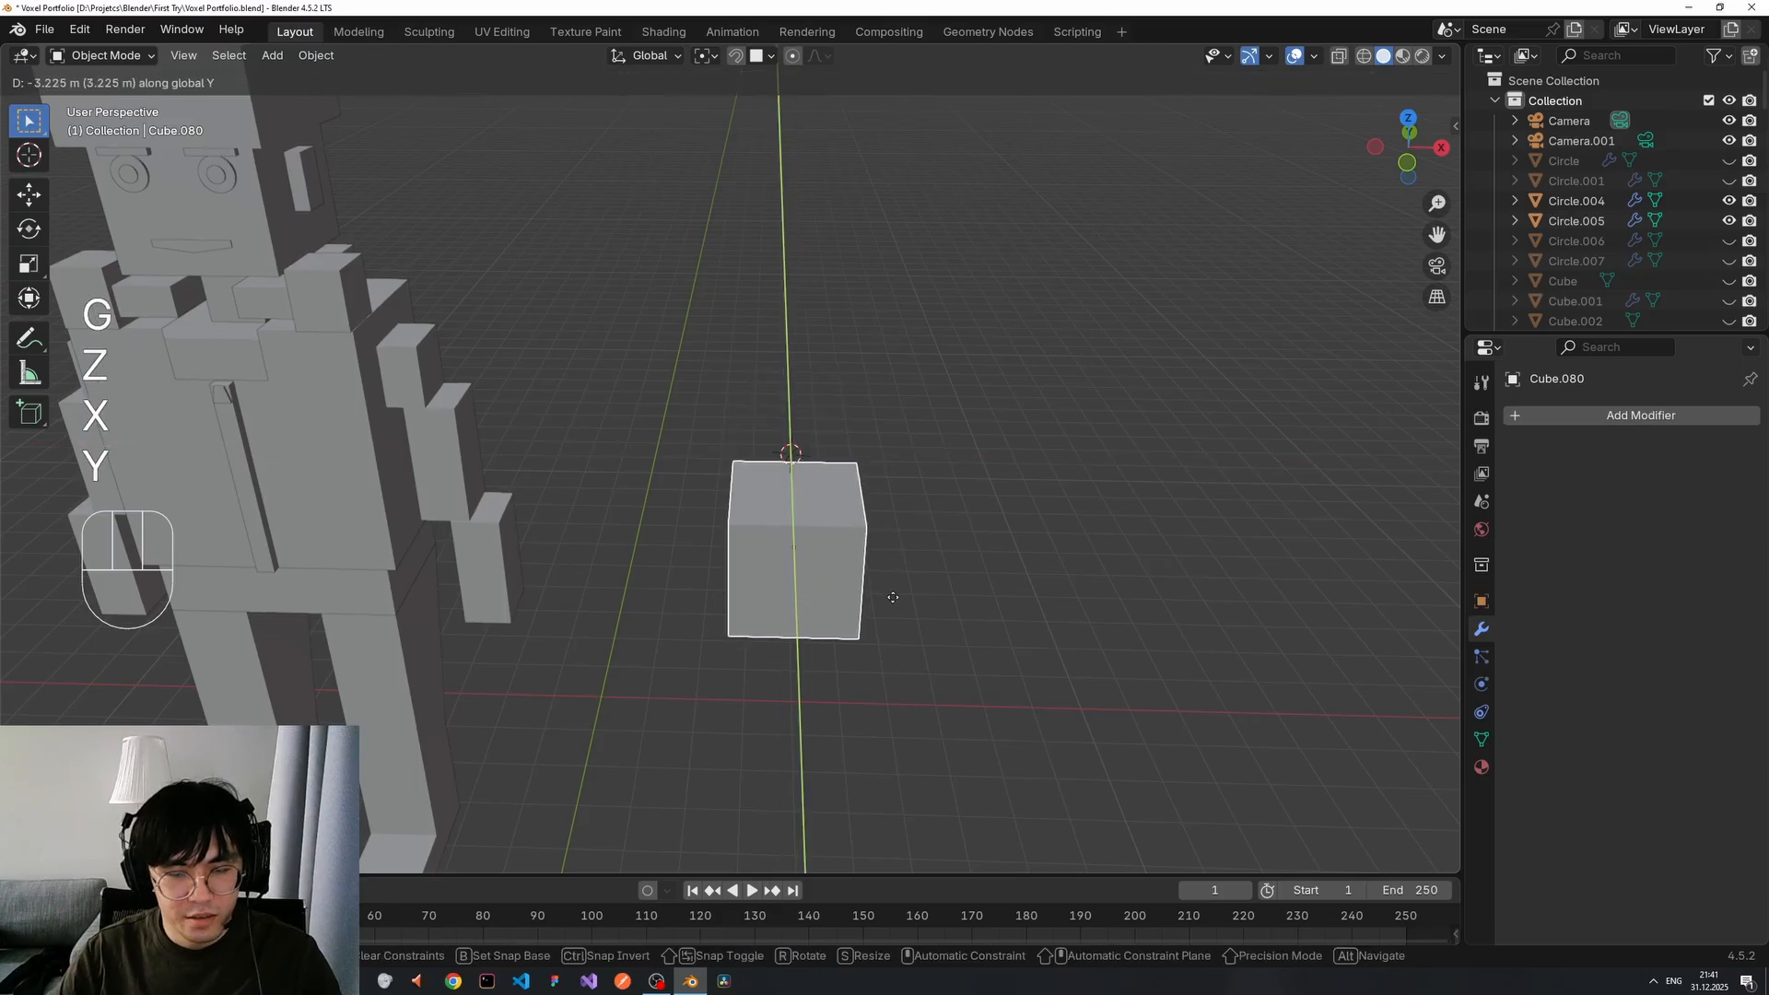
pyautogui.click(919, 570)
# Scale the new cube along Z to flatten it into a thin square slab.
pyautogui.moveTo(919, 562); pyautogui.dragTo(1031, 527, button='middle')
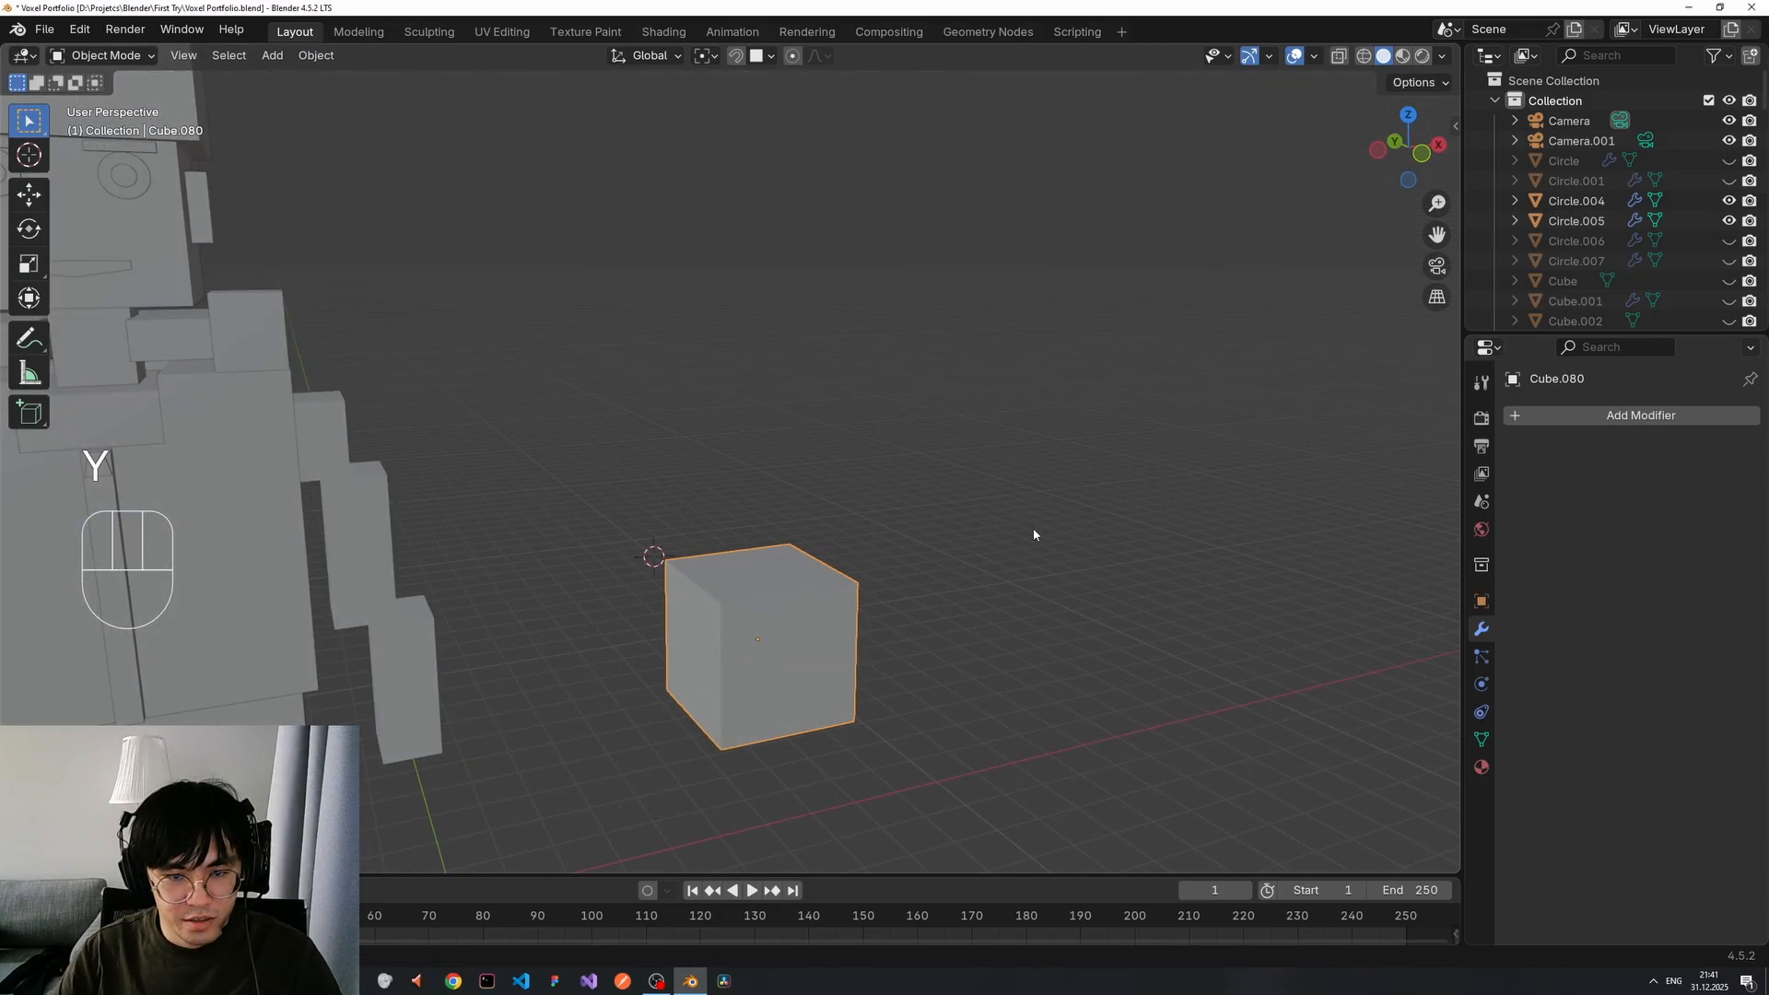
pyautogui.press('s')
pyautogui.press('z')
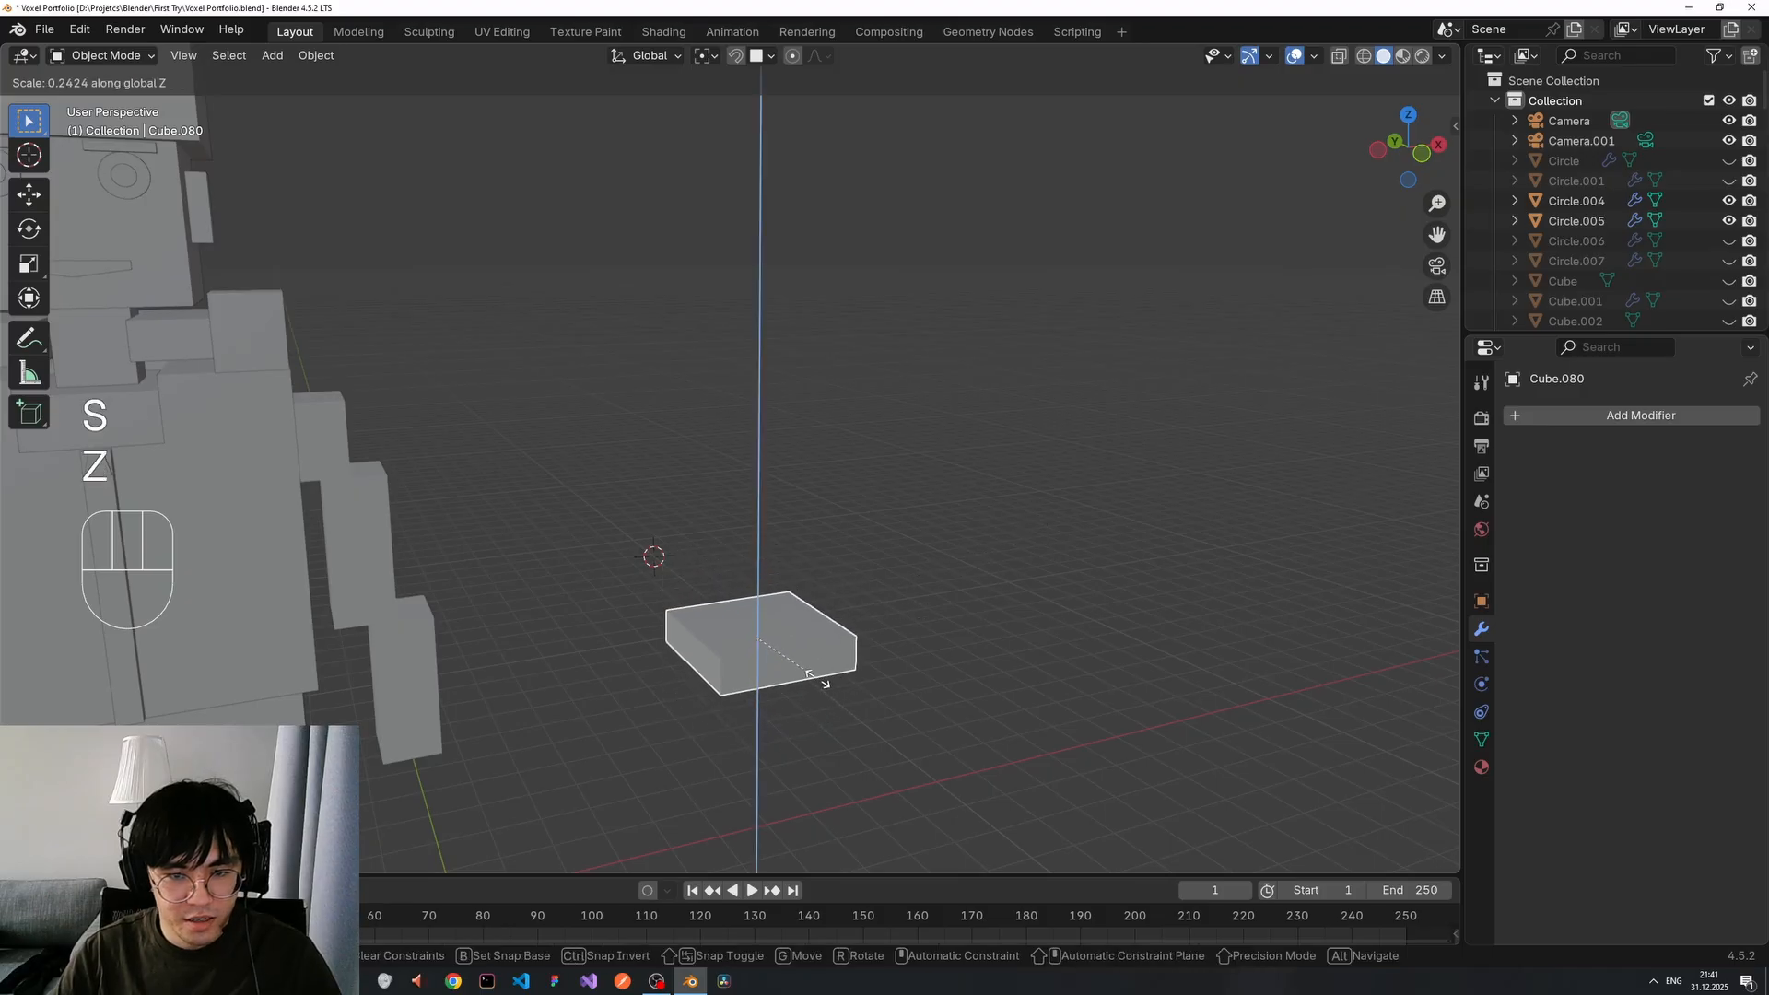
pyautogui.click(870, 643)
pyautogui.moveTo(876, 639); pyautogui.dragTo(923, 722, button='middle')
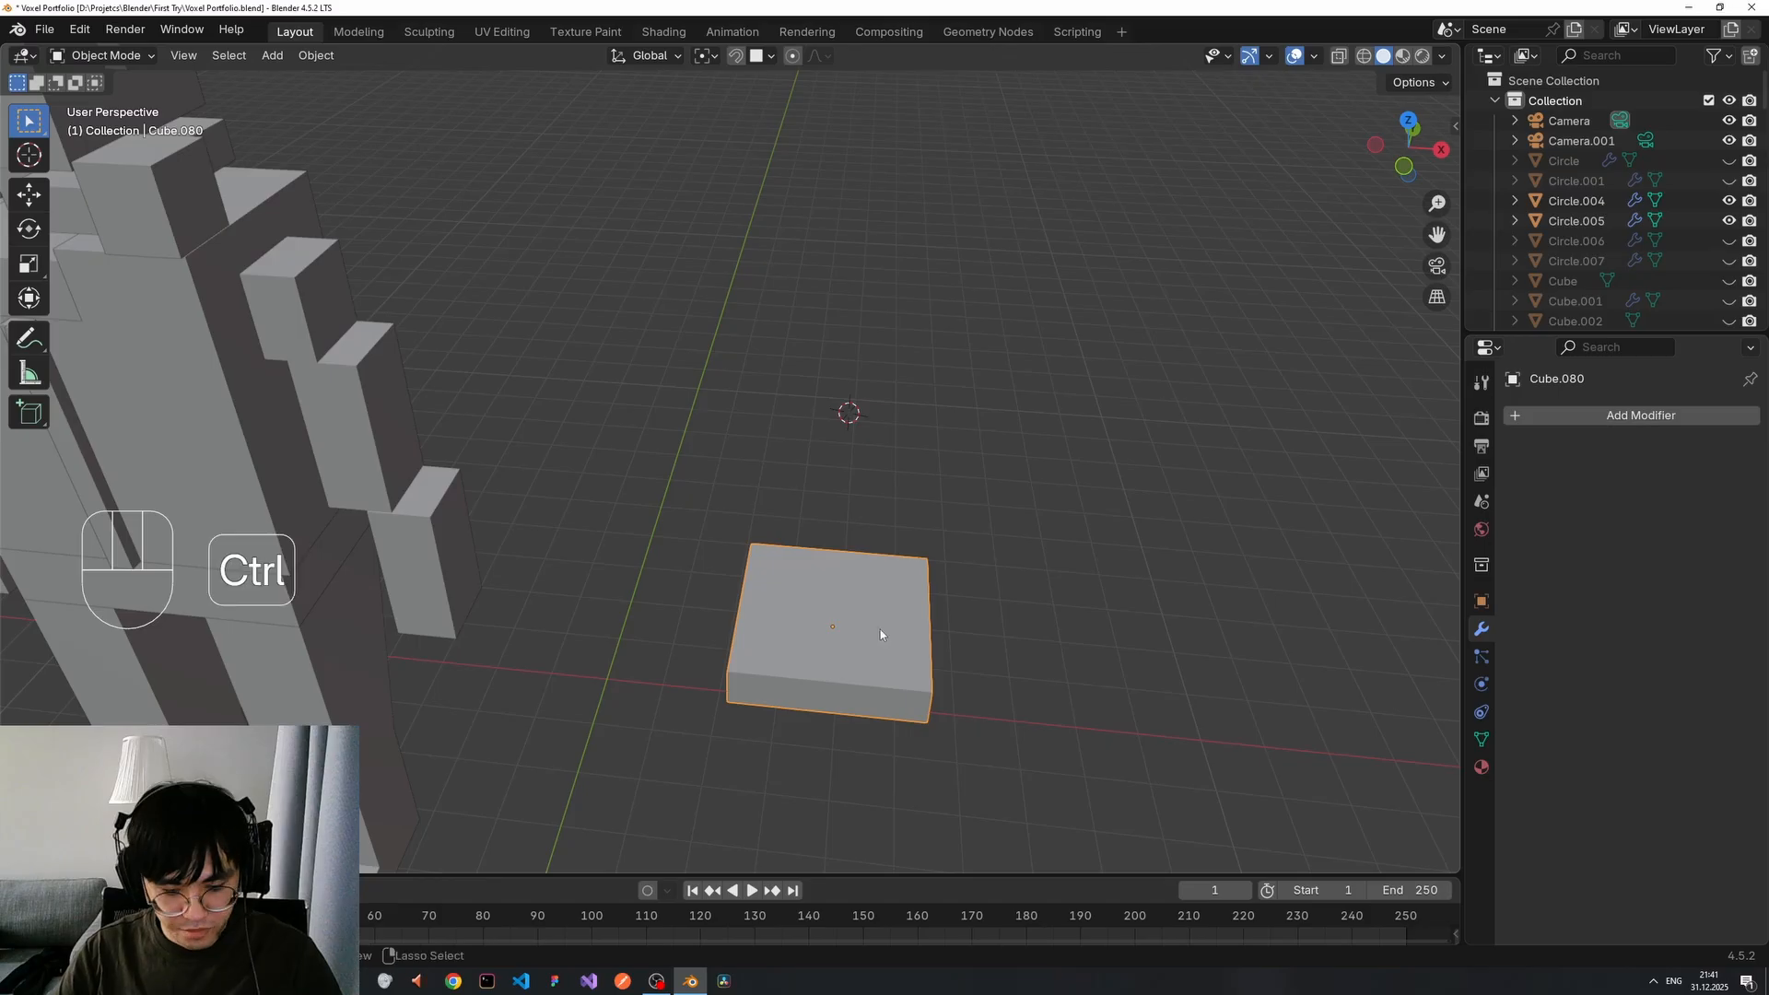
pyautogui.press('Tab')
# Add two evenly spaced loop cuts across the slab.
pyautogui.hotkey('ctrl', 'r')
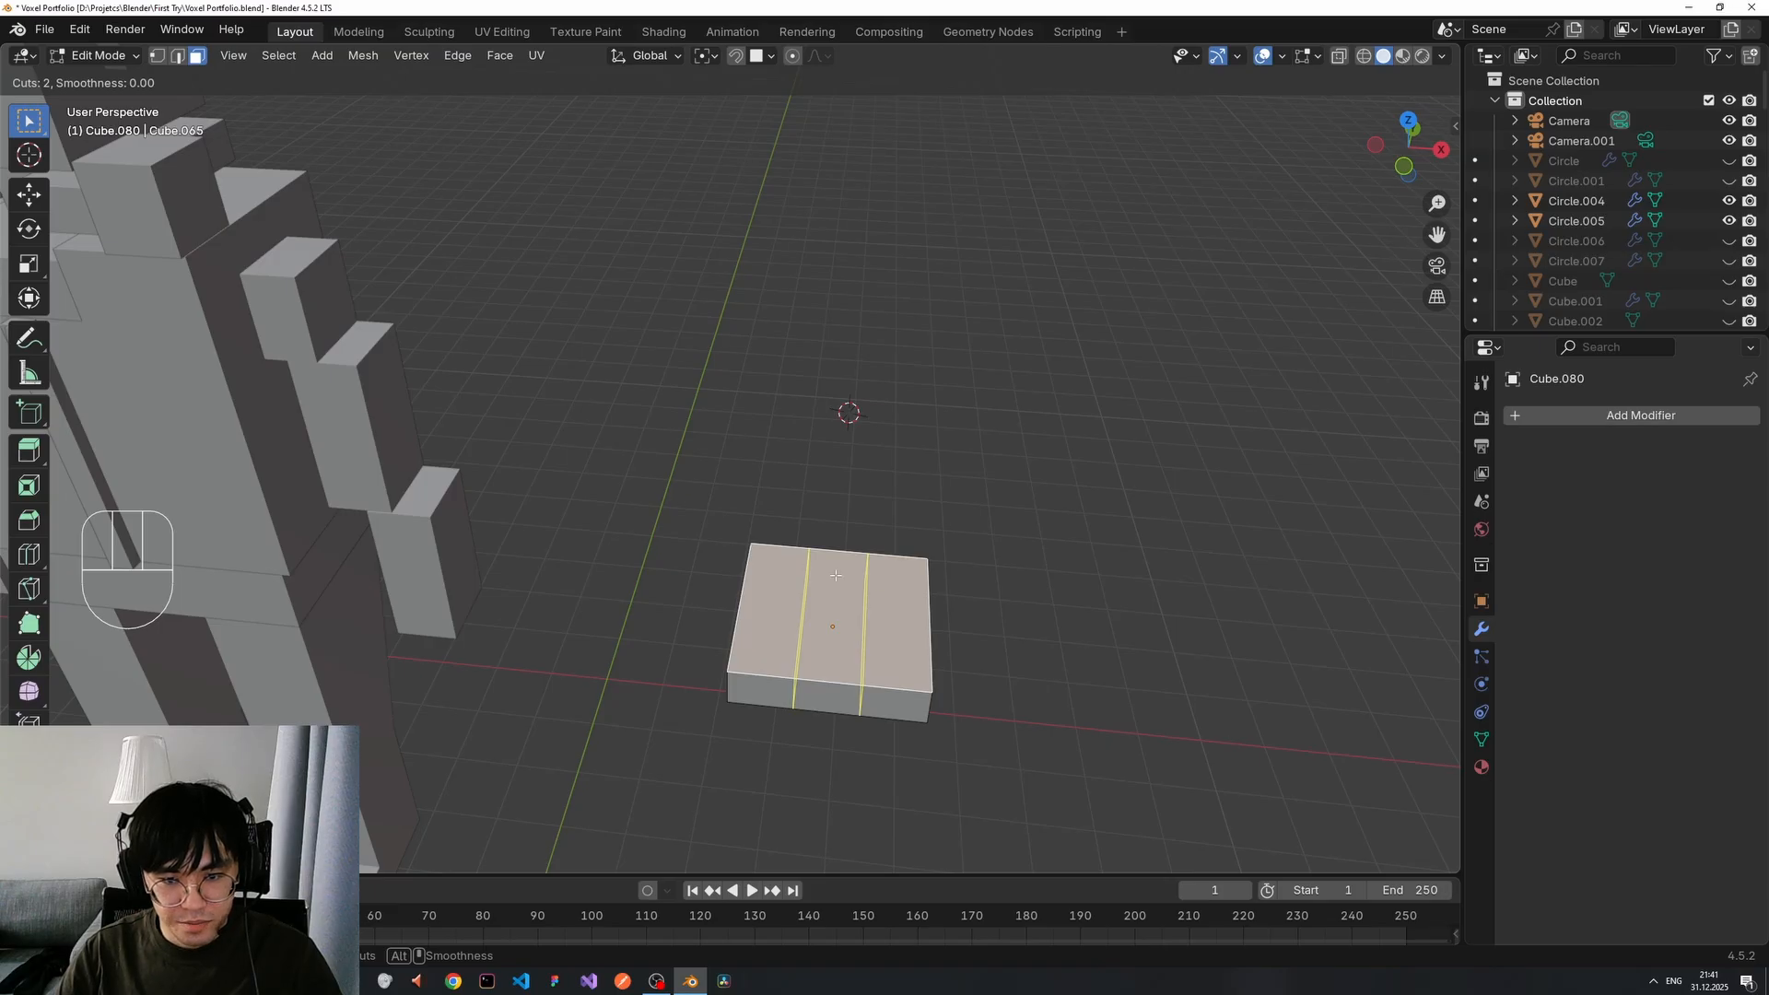
pyautogui.click(816, 575)
pyautogui.rightClick(834, 581)
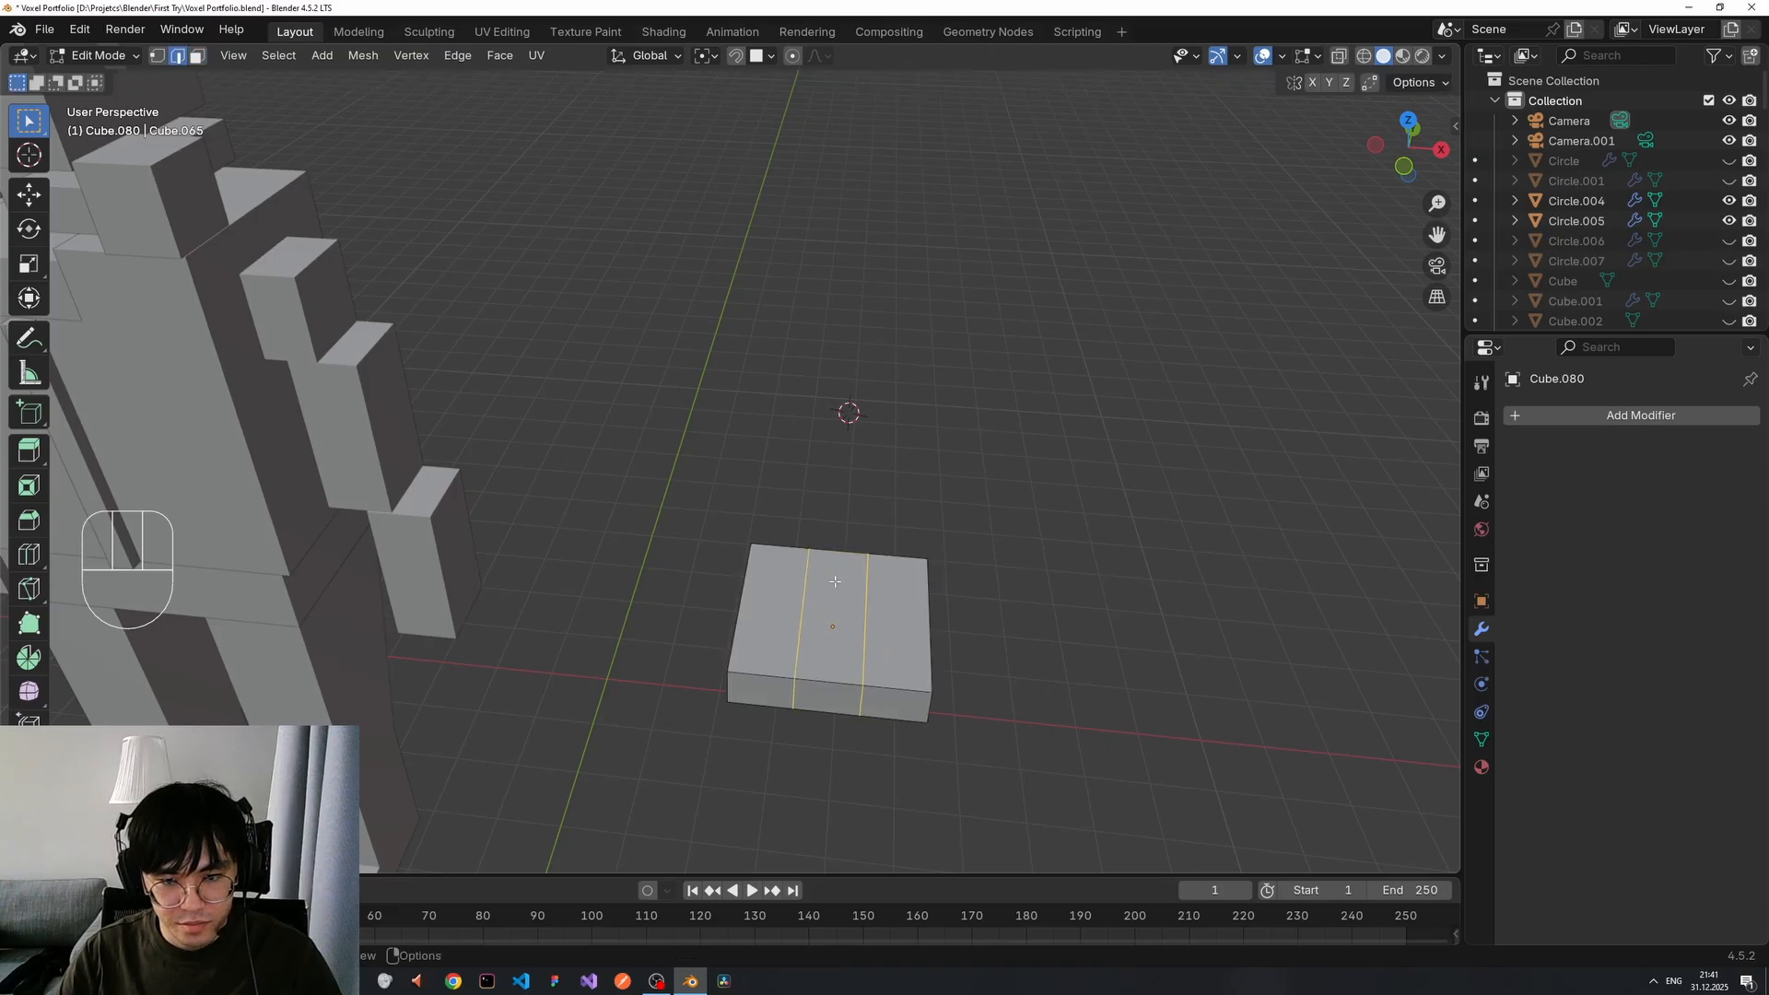
# In edge select mode, move the right and left edge loops, then undo those moves.
pyautogui.press('2')
pyautogui.keyDown('alt'); pyautogui.keyDown('shift'); pyautogui.click(866, 620); pyautogui.keyUp('shift'); pyautogui.keyUp('alt')
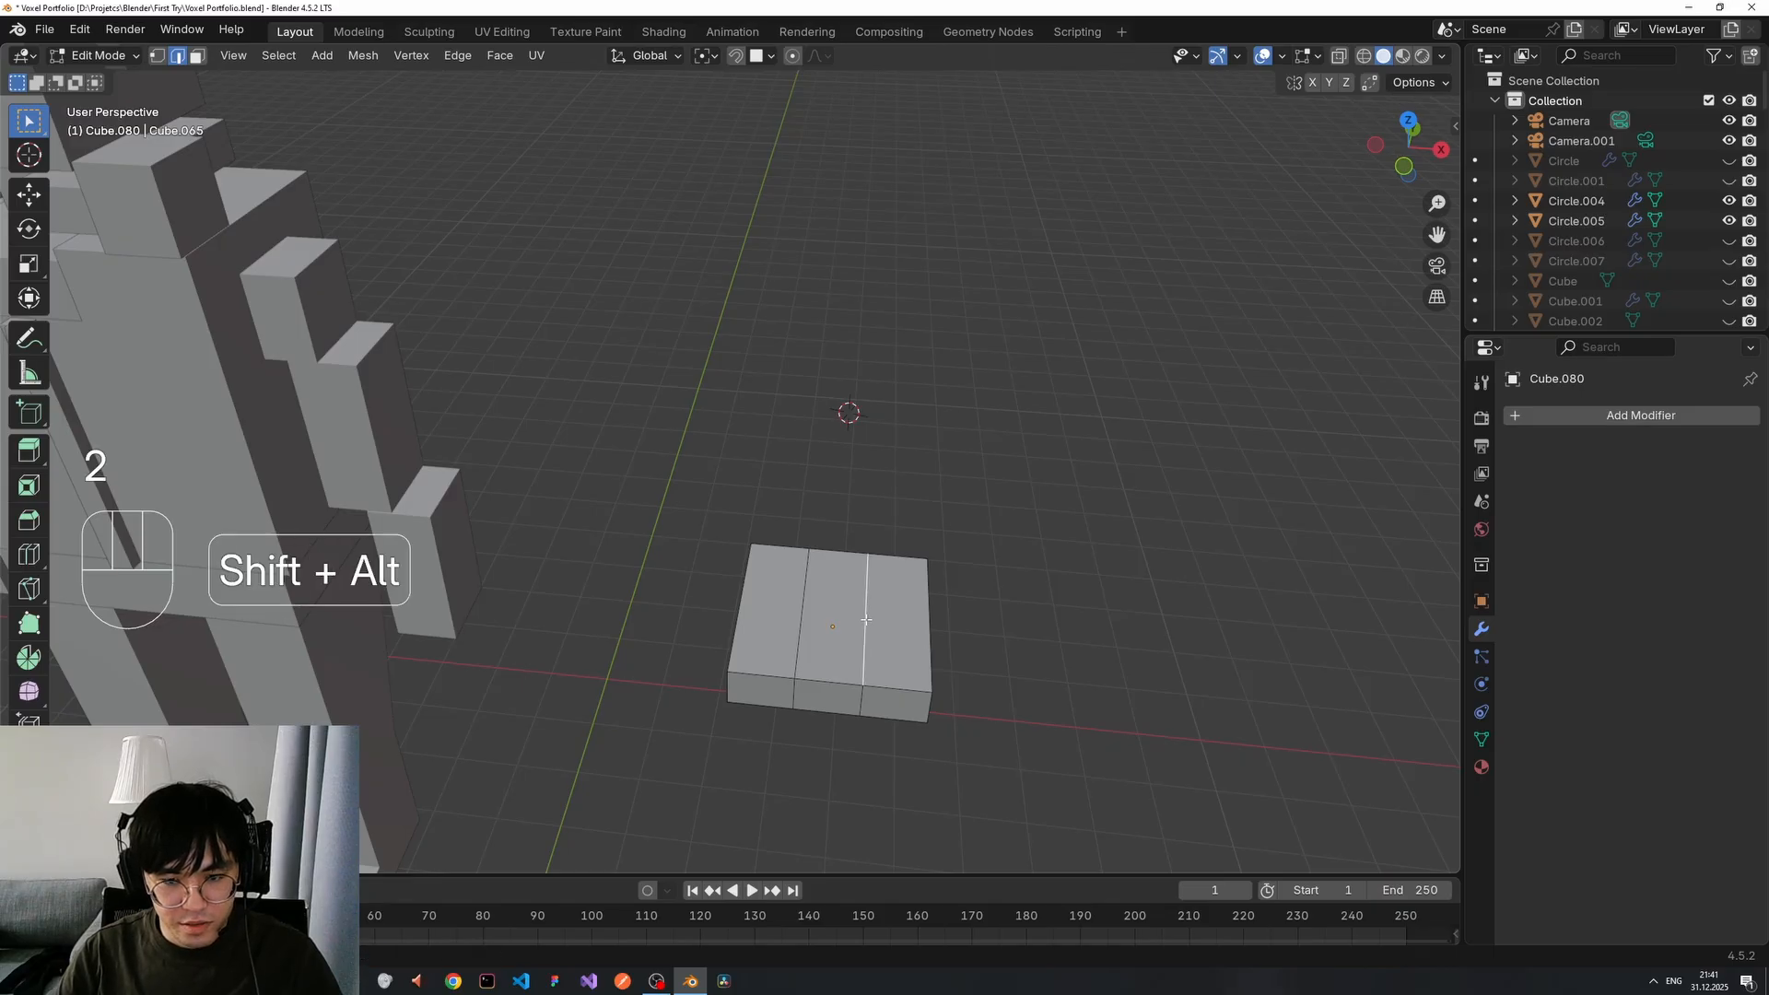
pyautogui.press('g')
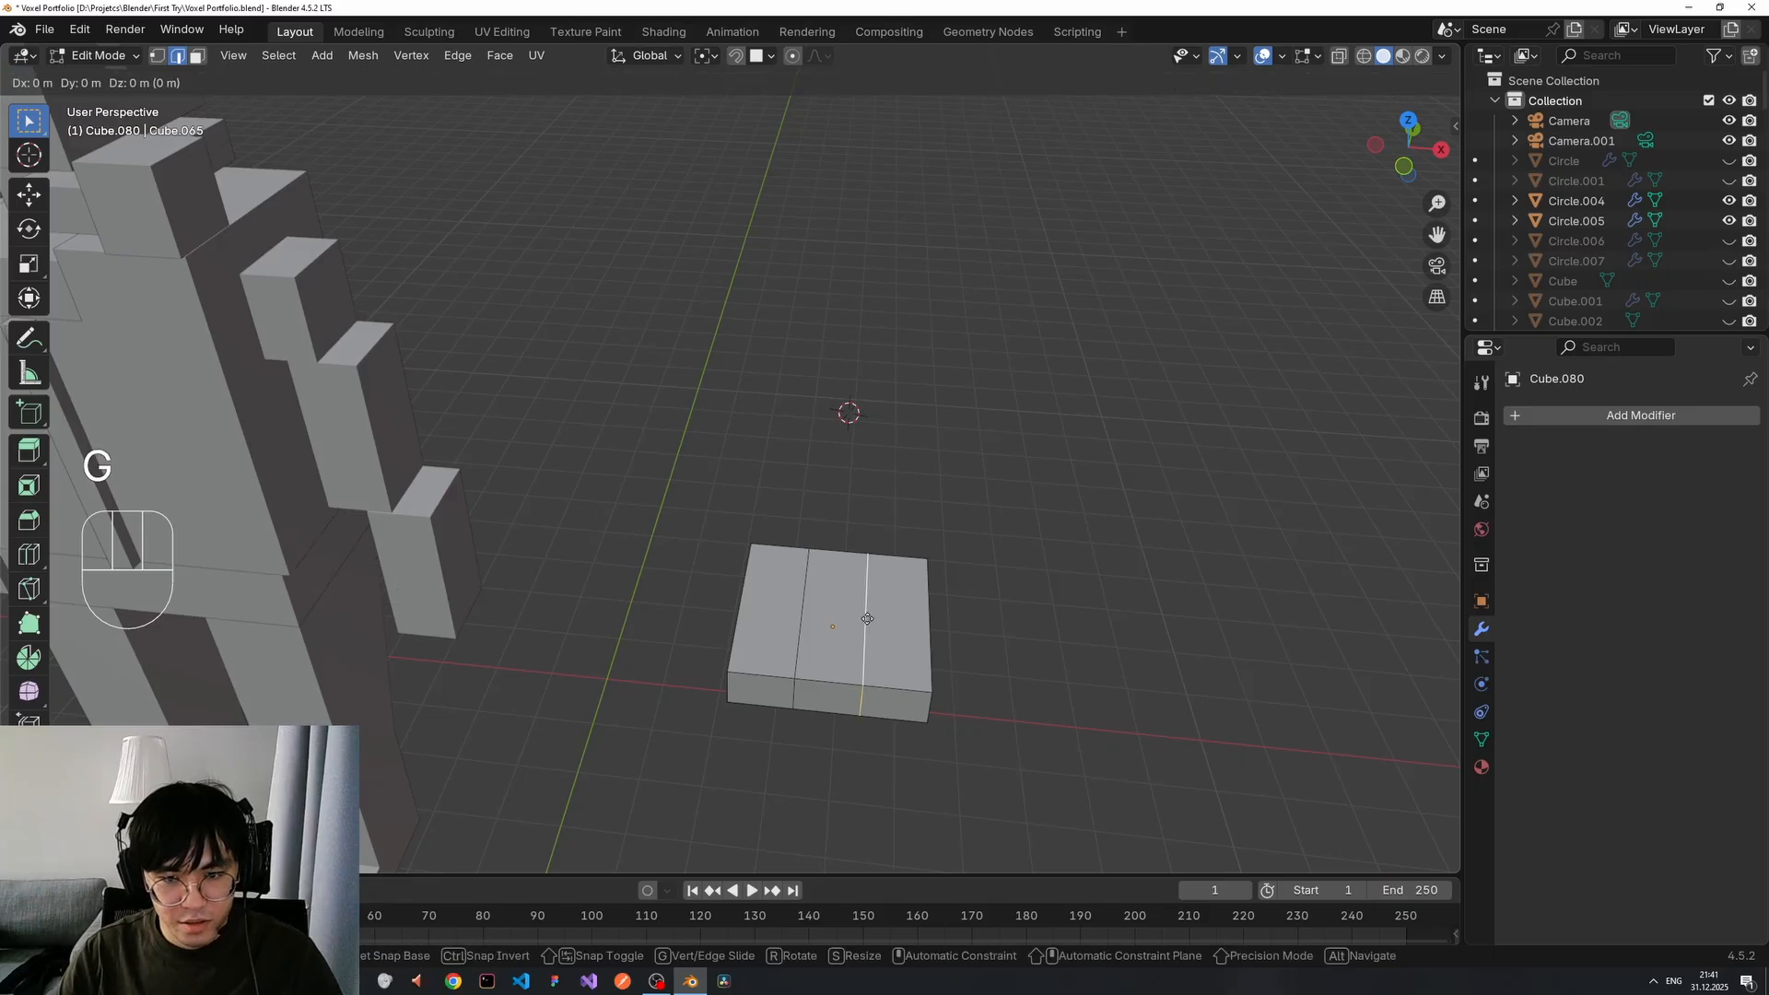
pyautogui.click(887, 620)
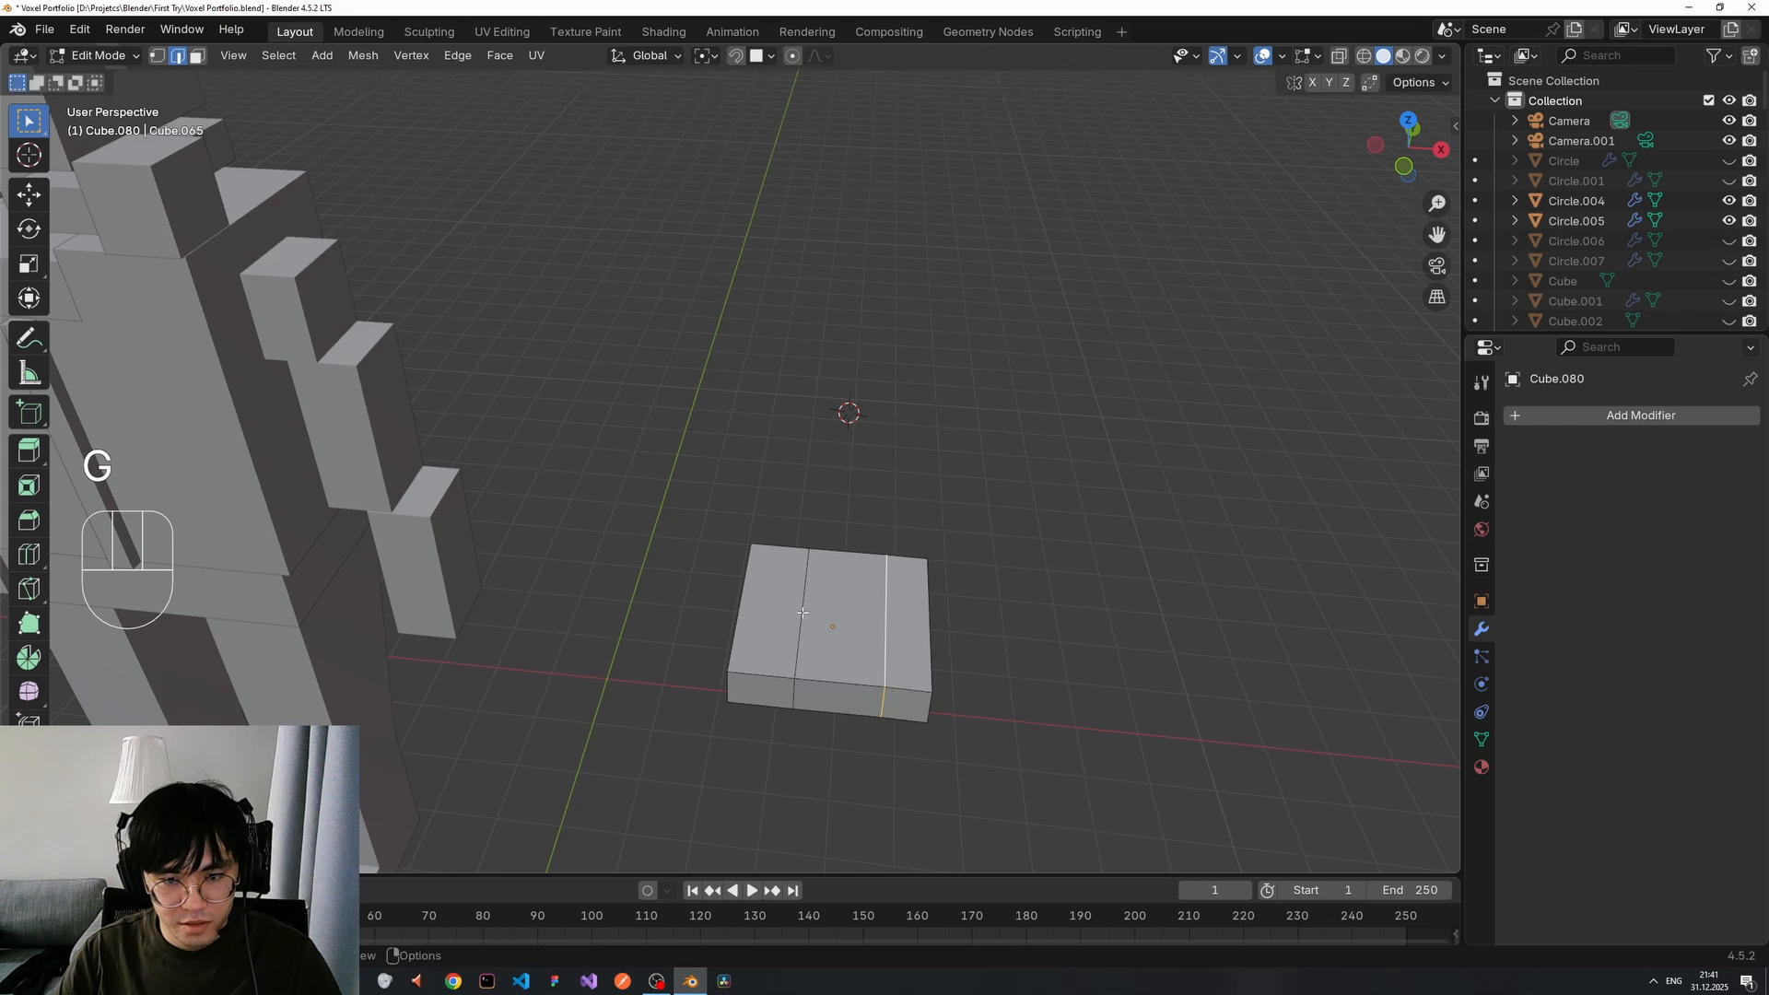
pyautogui.press('shift')
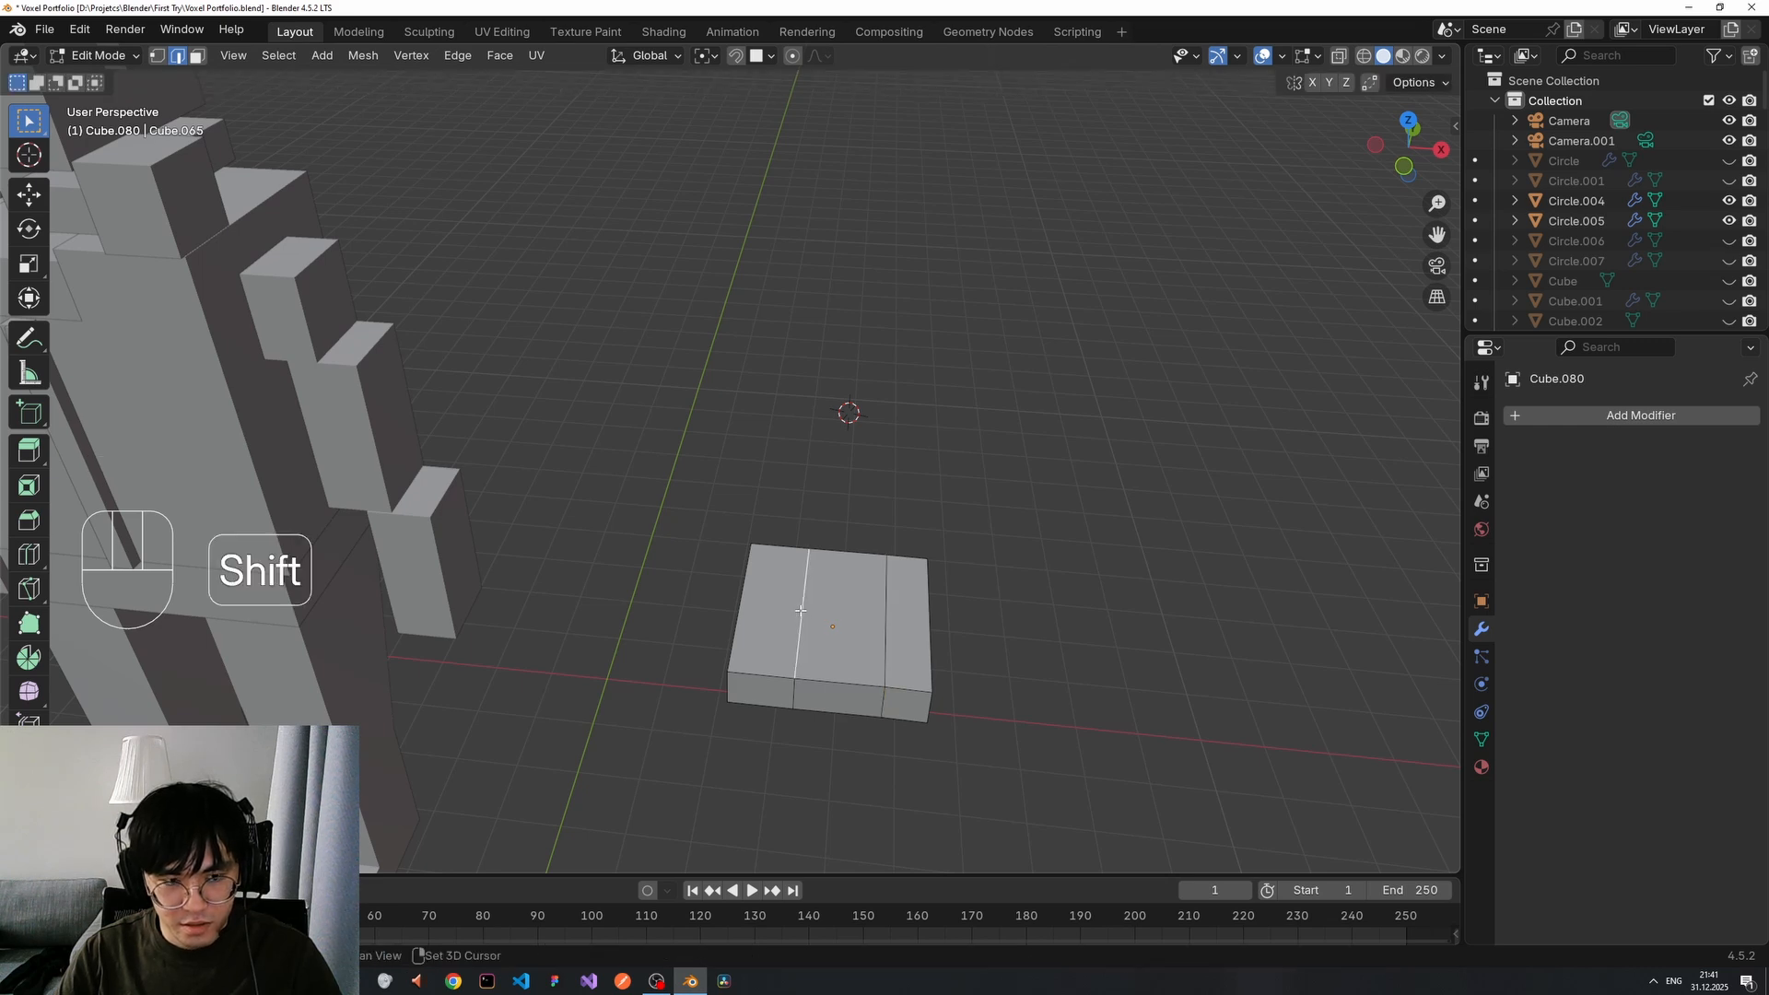
pyautogui.keyDown('alt'); pyautogui.keyDown('shift'); pyautogui.click(801, 610); pyautogui.keyUp('shift'); pyautogui.keyUp('alt')
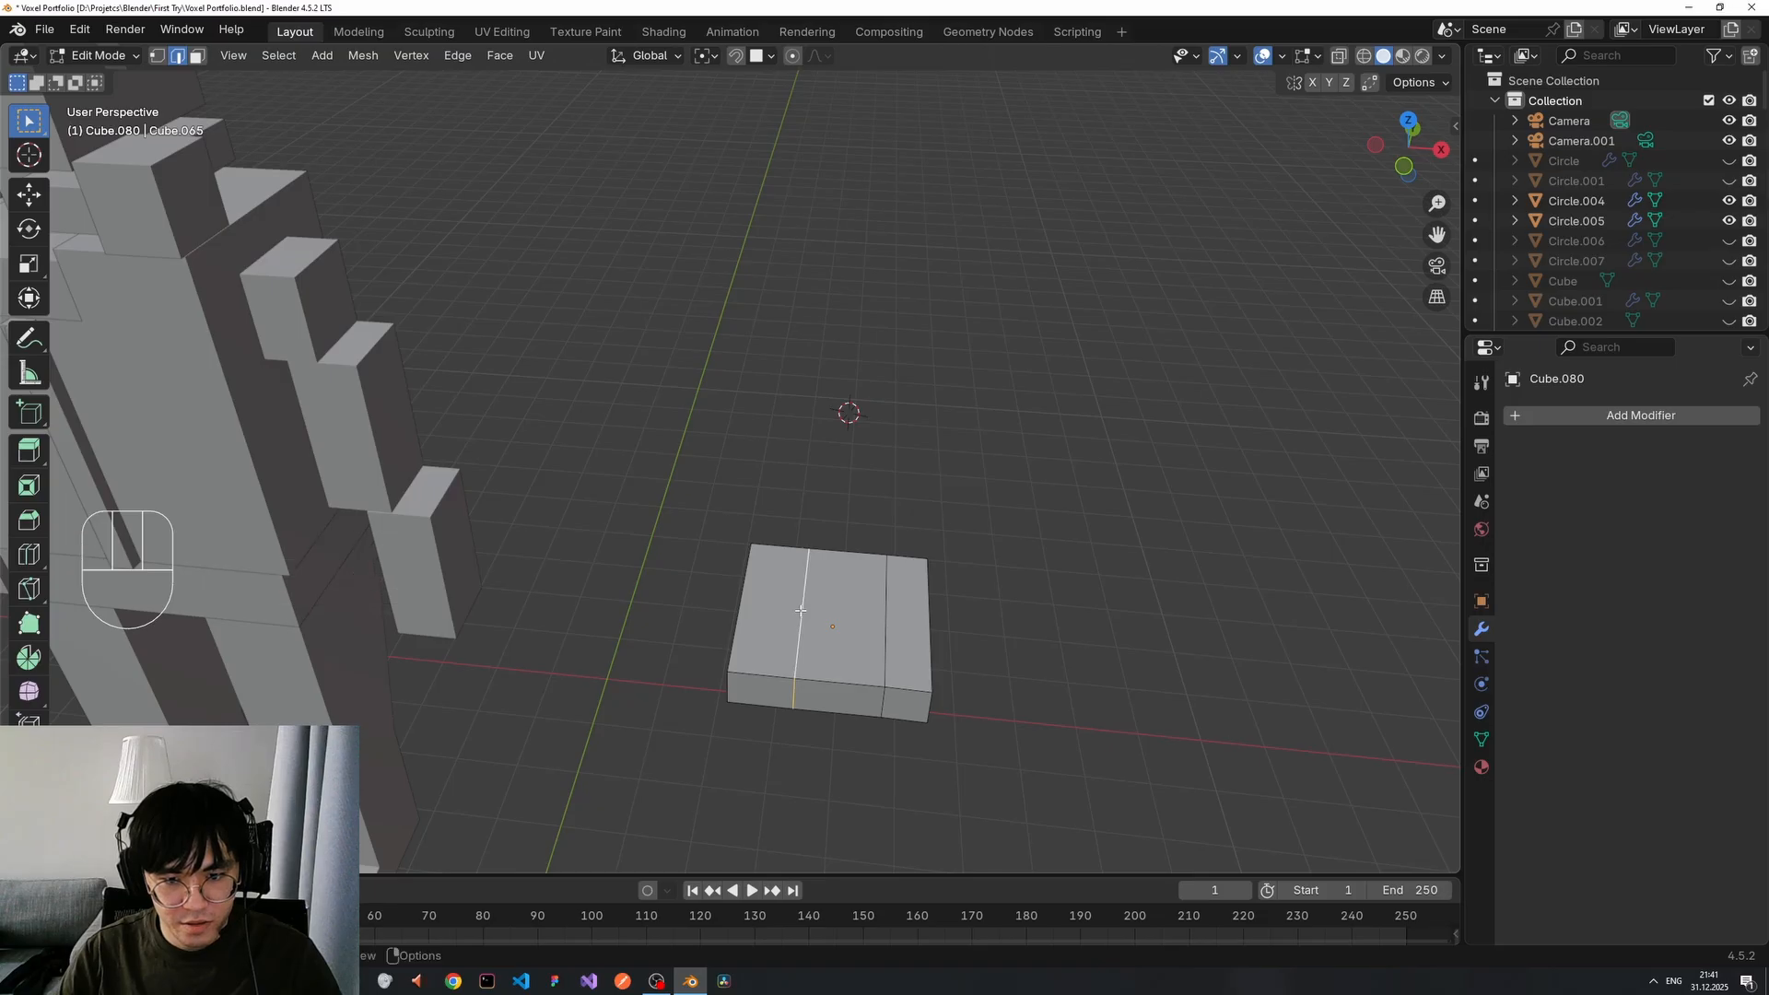
pyautogui.press('g')
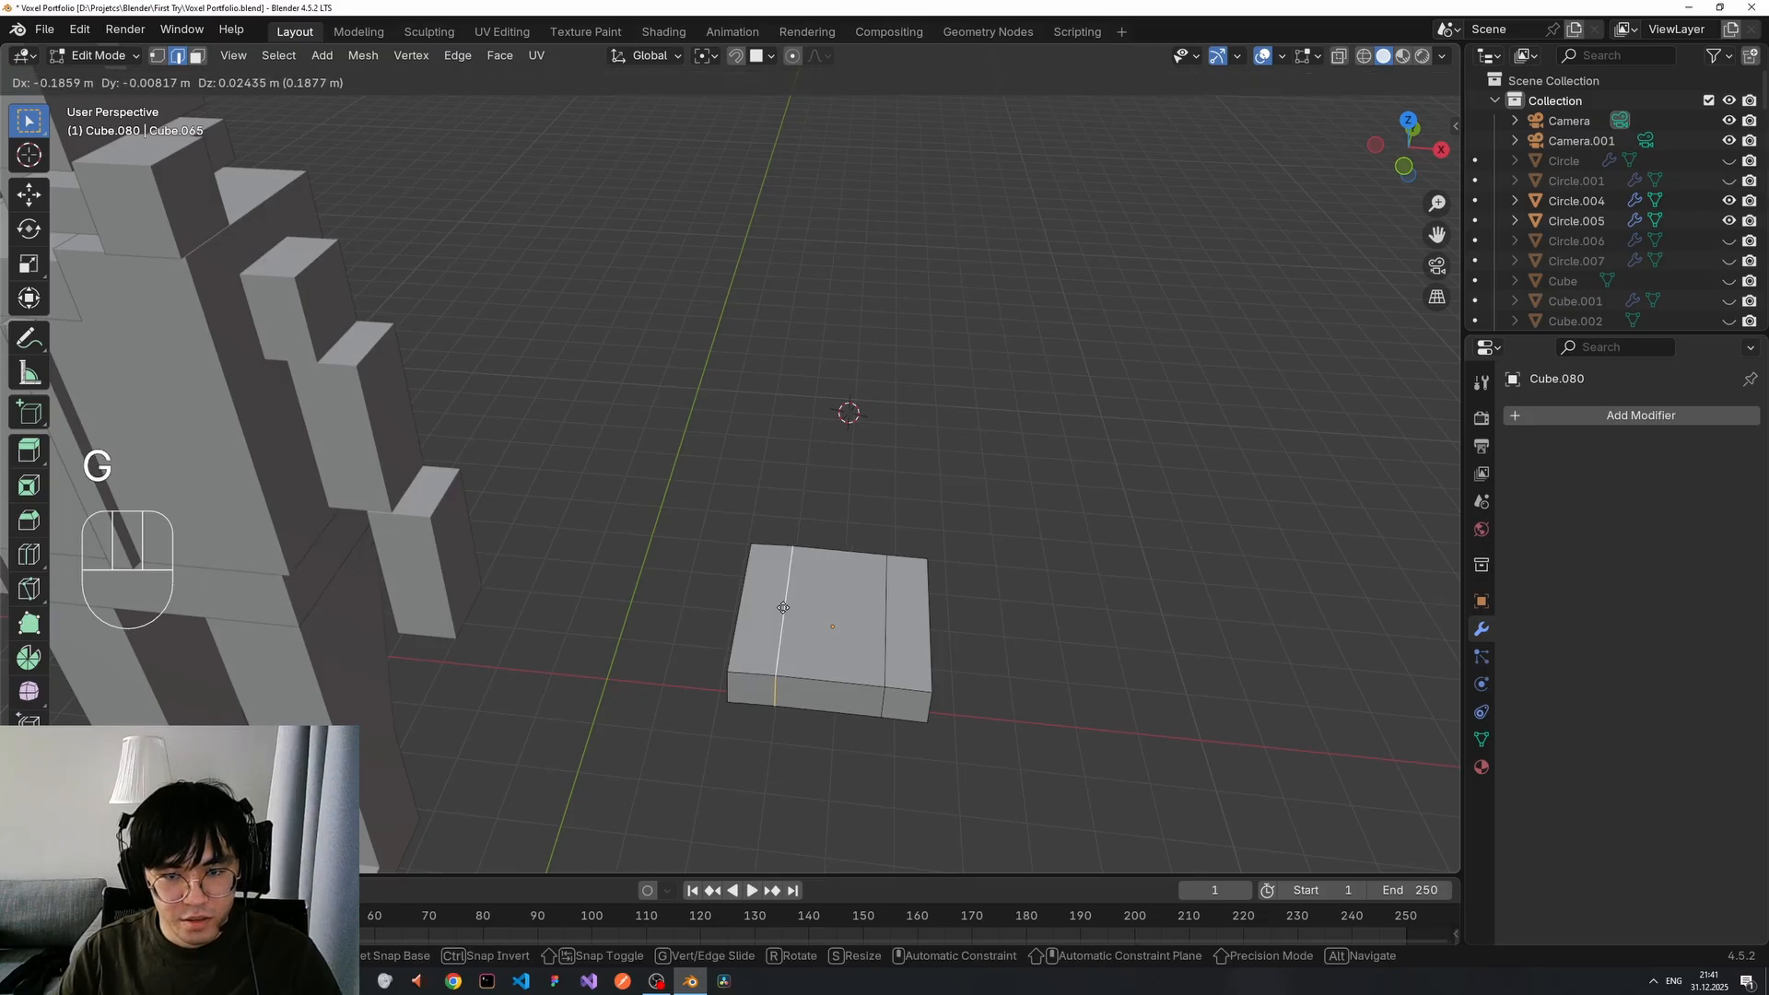
pyautogui.click(783, 608)
pyautogui.moveTo(981, 633)
pyautogui.mouseDown(button='middle')
pyautogui.moveTo(948, 600)
pyautogui.moveTo(971, 544)
pyautogui.moveTo(963, 631)
pyautogui.mouseUp(button='middle')
pyautogui.press('ctrl')
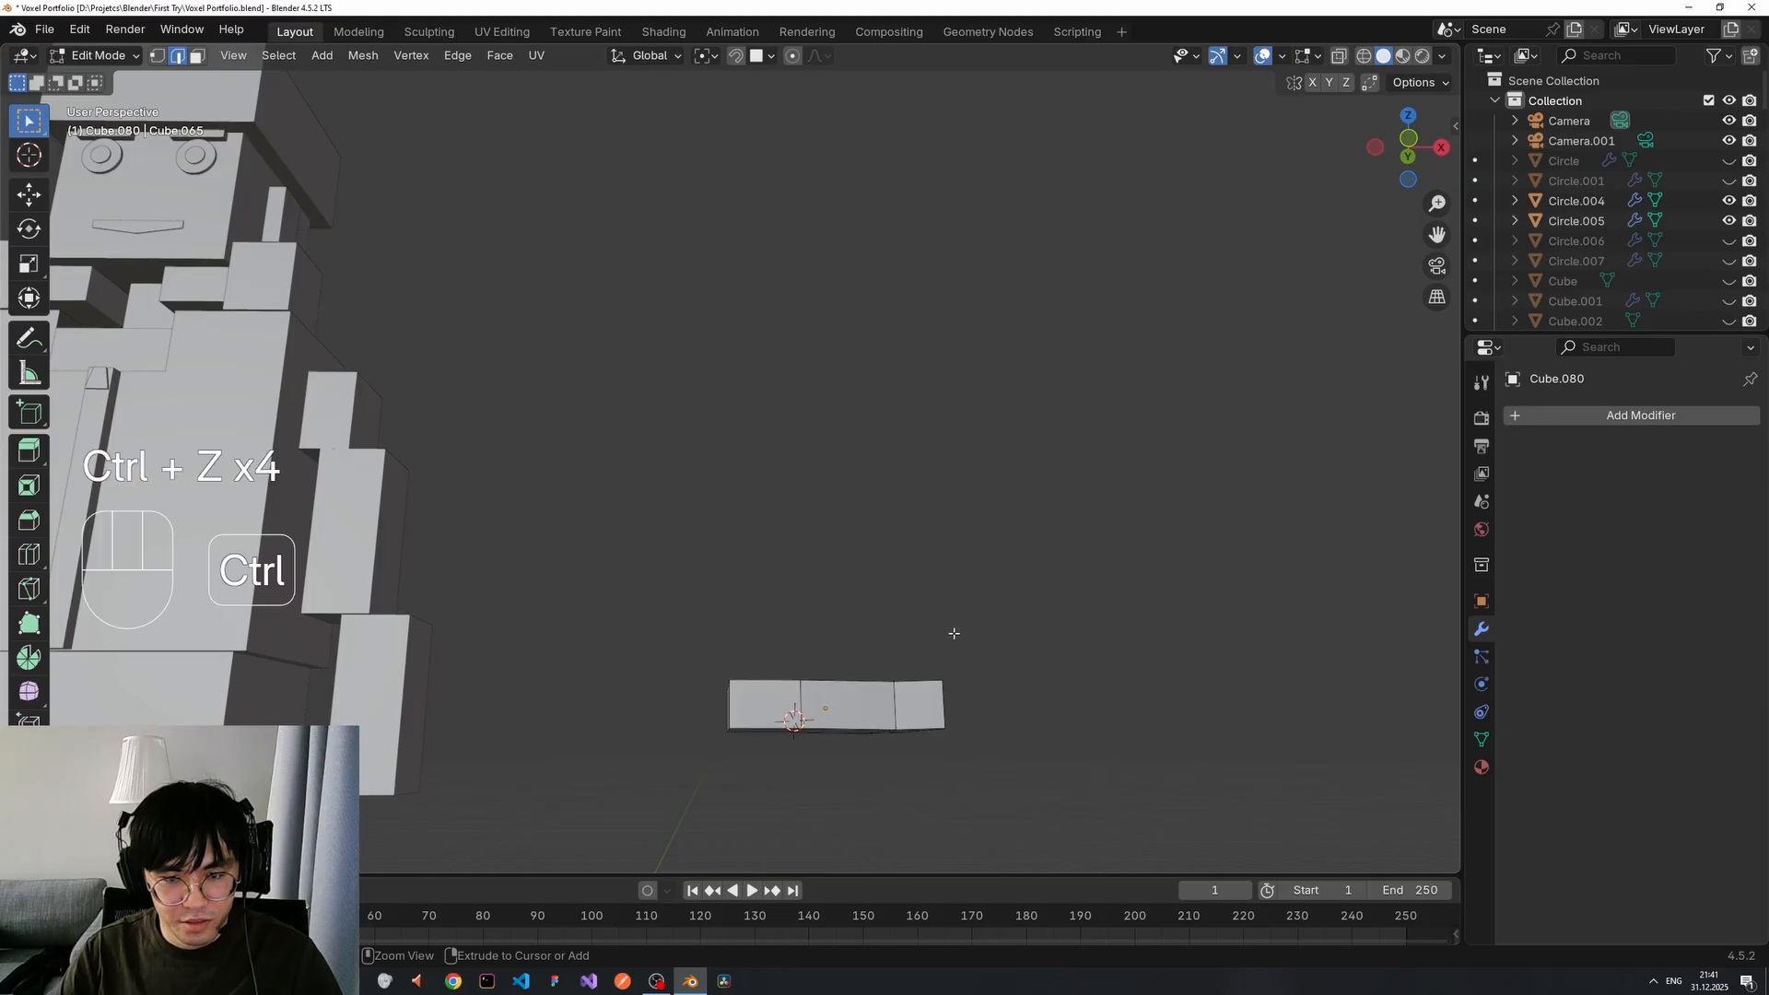
pyautogui.hotkey('ctrl', 'z')
pyautogui.moveTo(967, 624); pyautogui.dragTo(983, 743, button='middle')
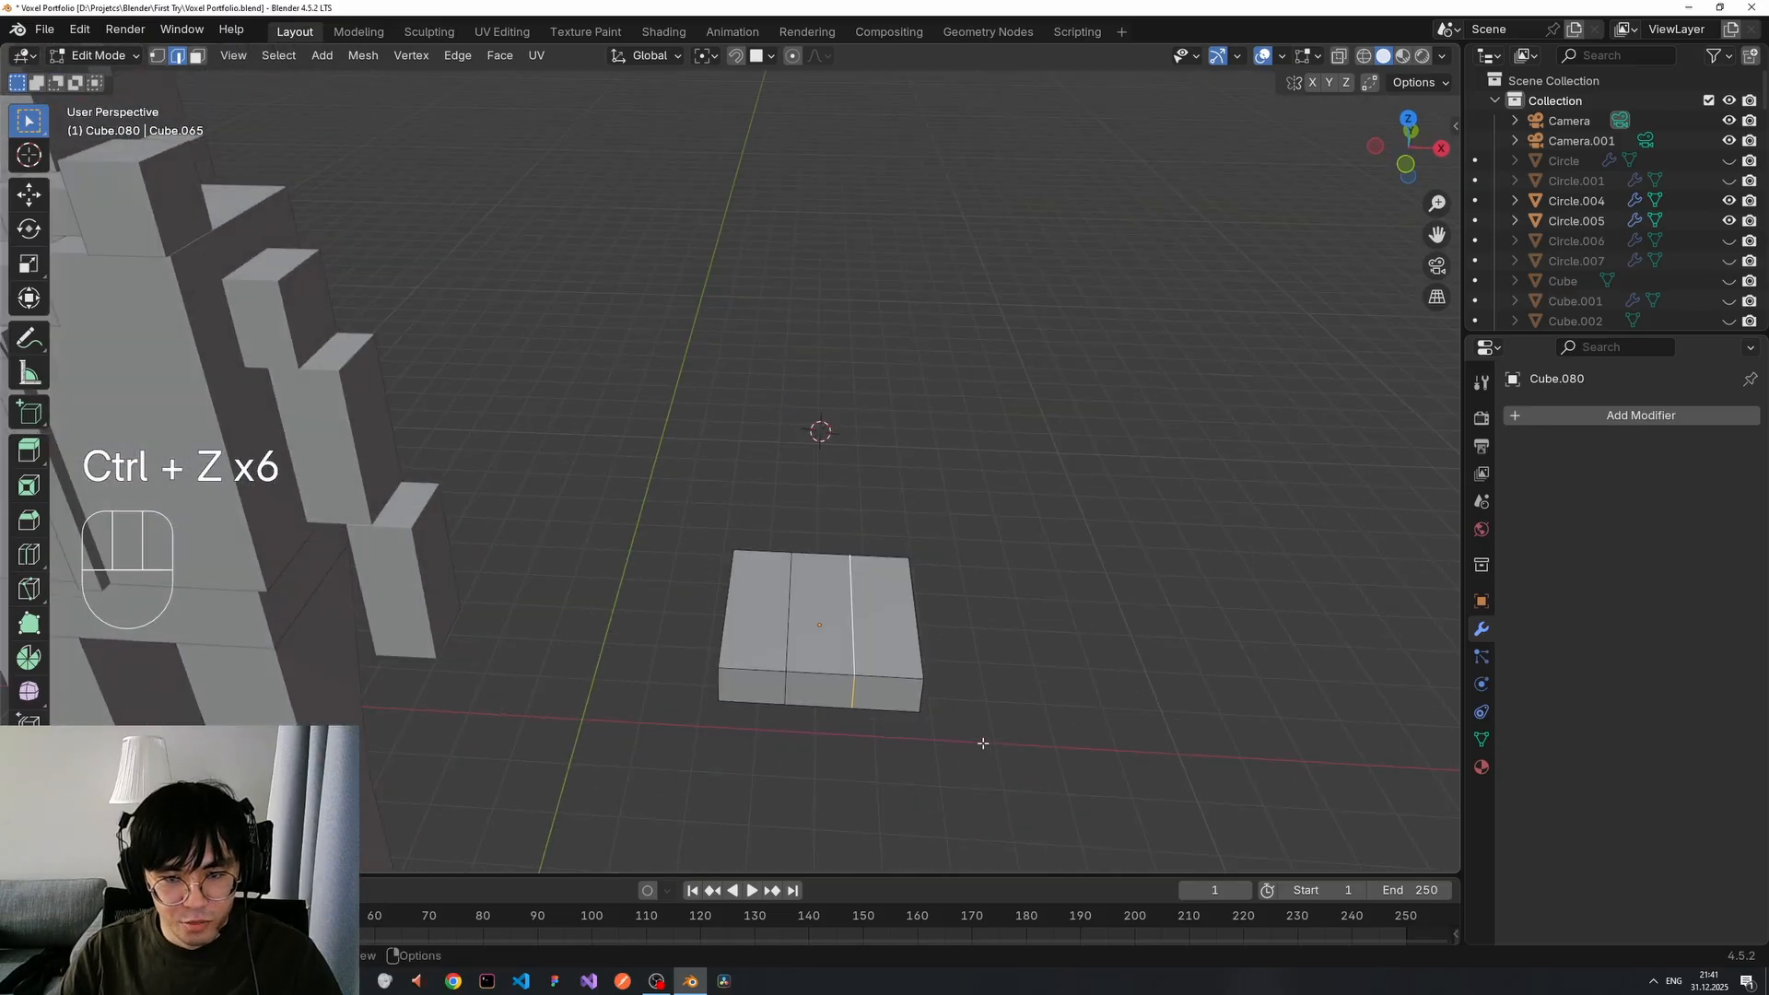
# Slide the right and left edge loops along the X axis only, then deselect.
pyautogui.press('g')
pyautogui.press('z')
pyautogui.press('x')
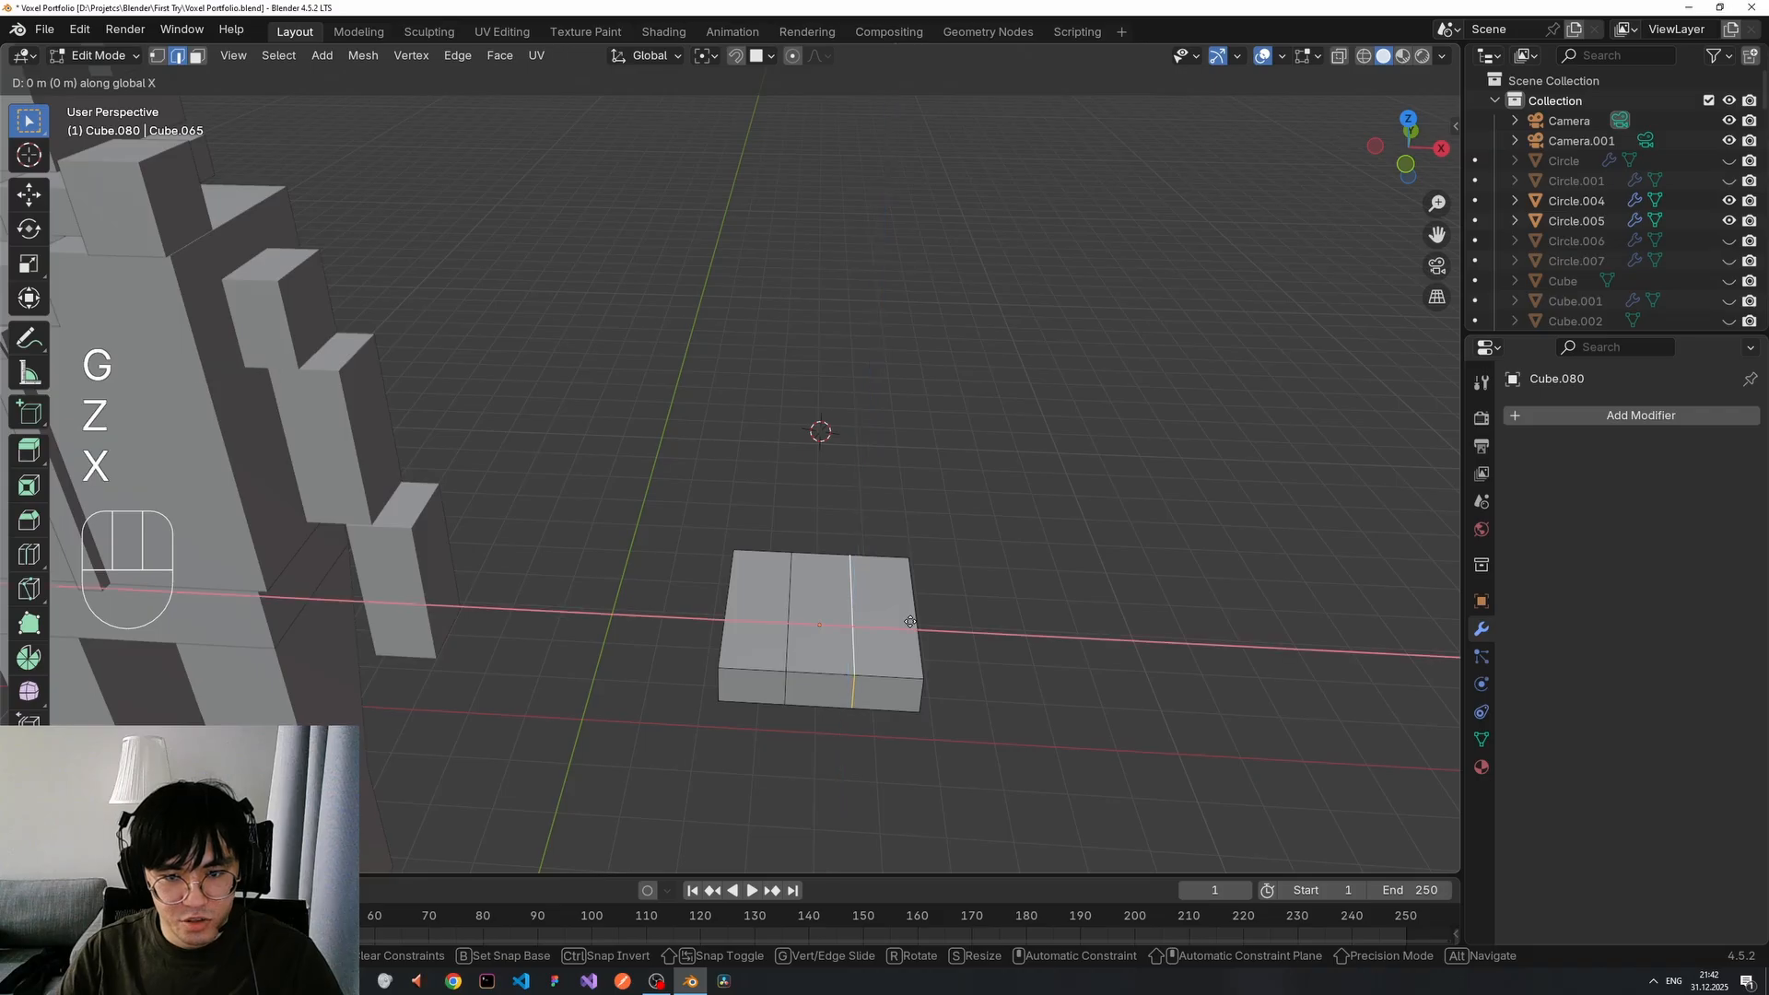
pyautogui.click(932, 621)
pyautogui.moveTo(930, 621); pyautogui.dragTo(798, 538, button='middle')
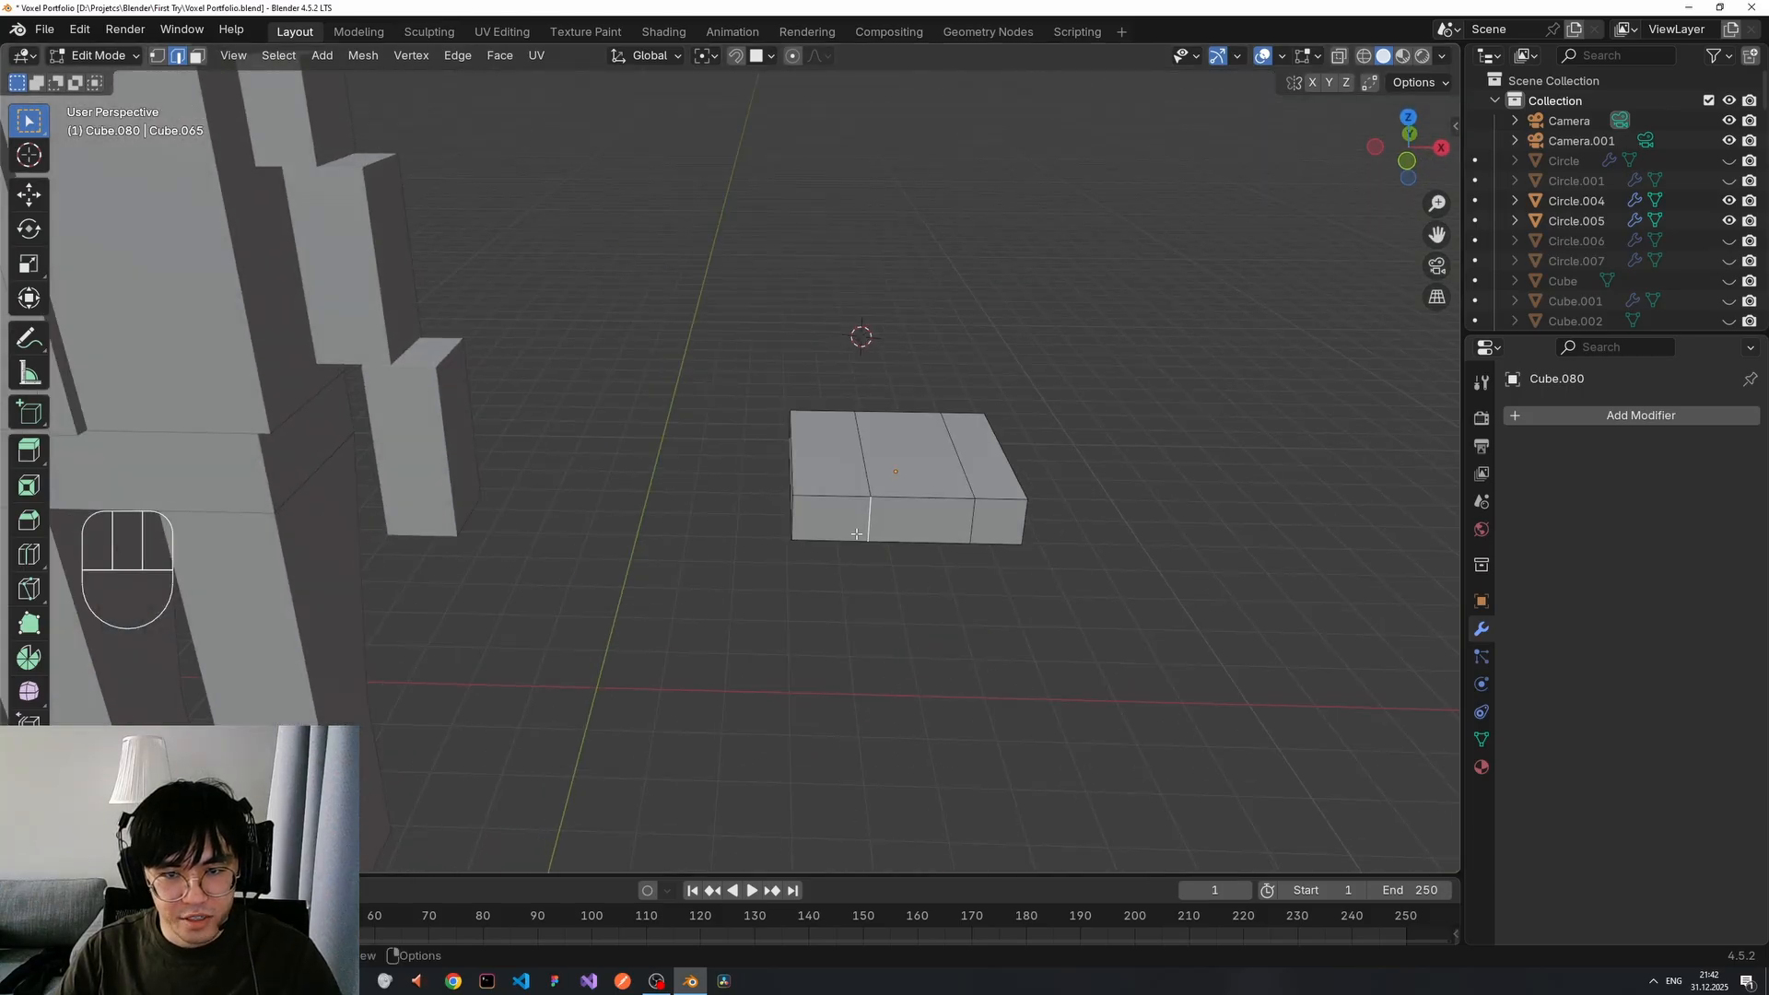
pyautogui.keyDown('alt'); pyautogui.keyDown('shift'); pyautogui.click(864, 471); pyautogui.keyUp('shift'); pyautogui.keyUp('alt')
pyautogui.press('g')
pyautogui.press('z')
pyautogui.press('x')
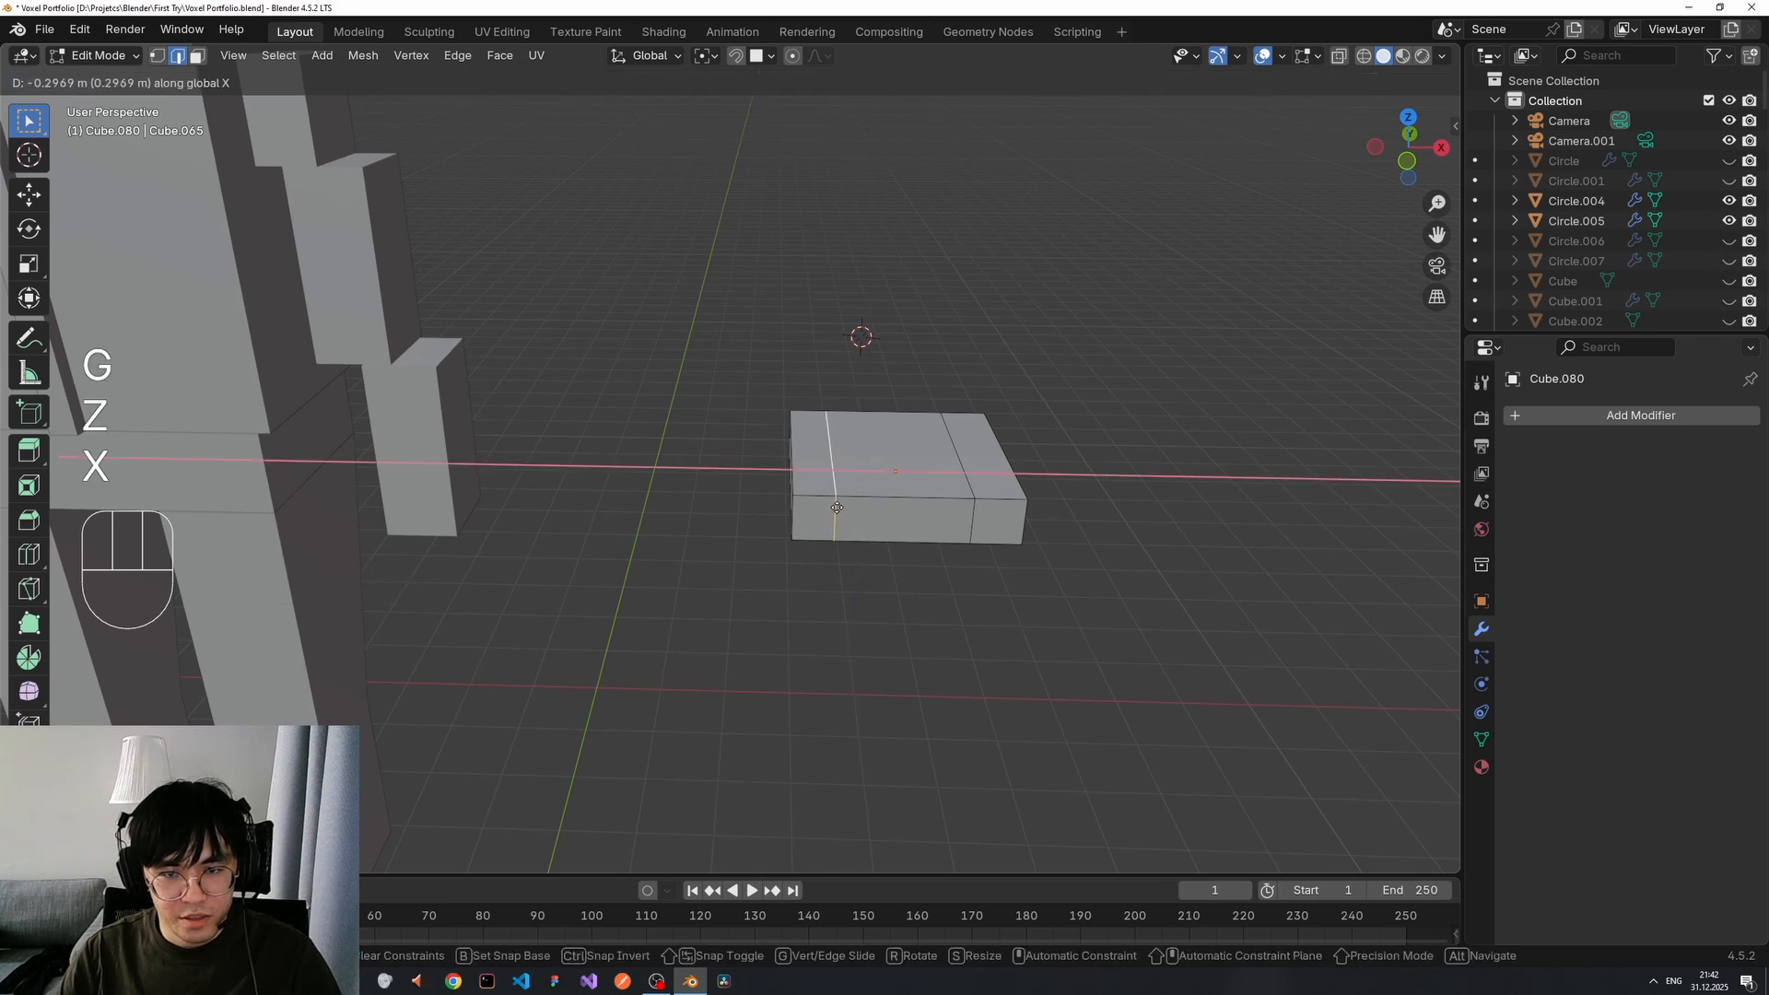
pyautogui.click(842, 508)
pyautogui.moveTo(877, 541); pyautogui.dragTo(811, 489, button='middle')
pyautogui.click(1107, 436)
# Add another loop cut across the block near the top.
pyautogui.hotkey('ctrl', 'r')
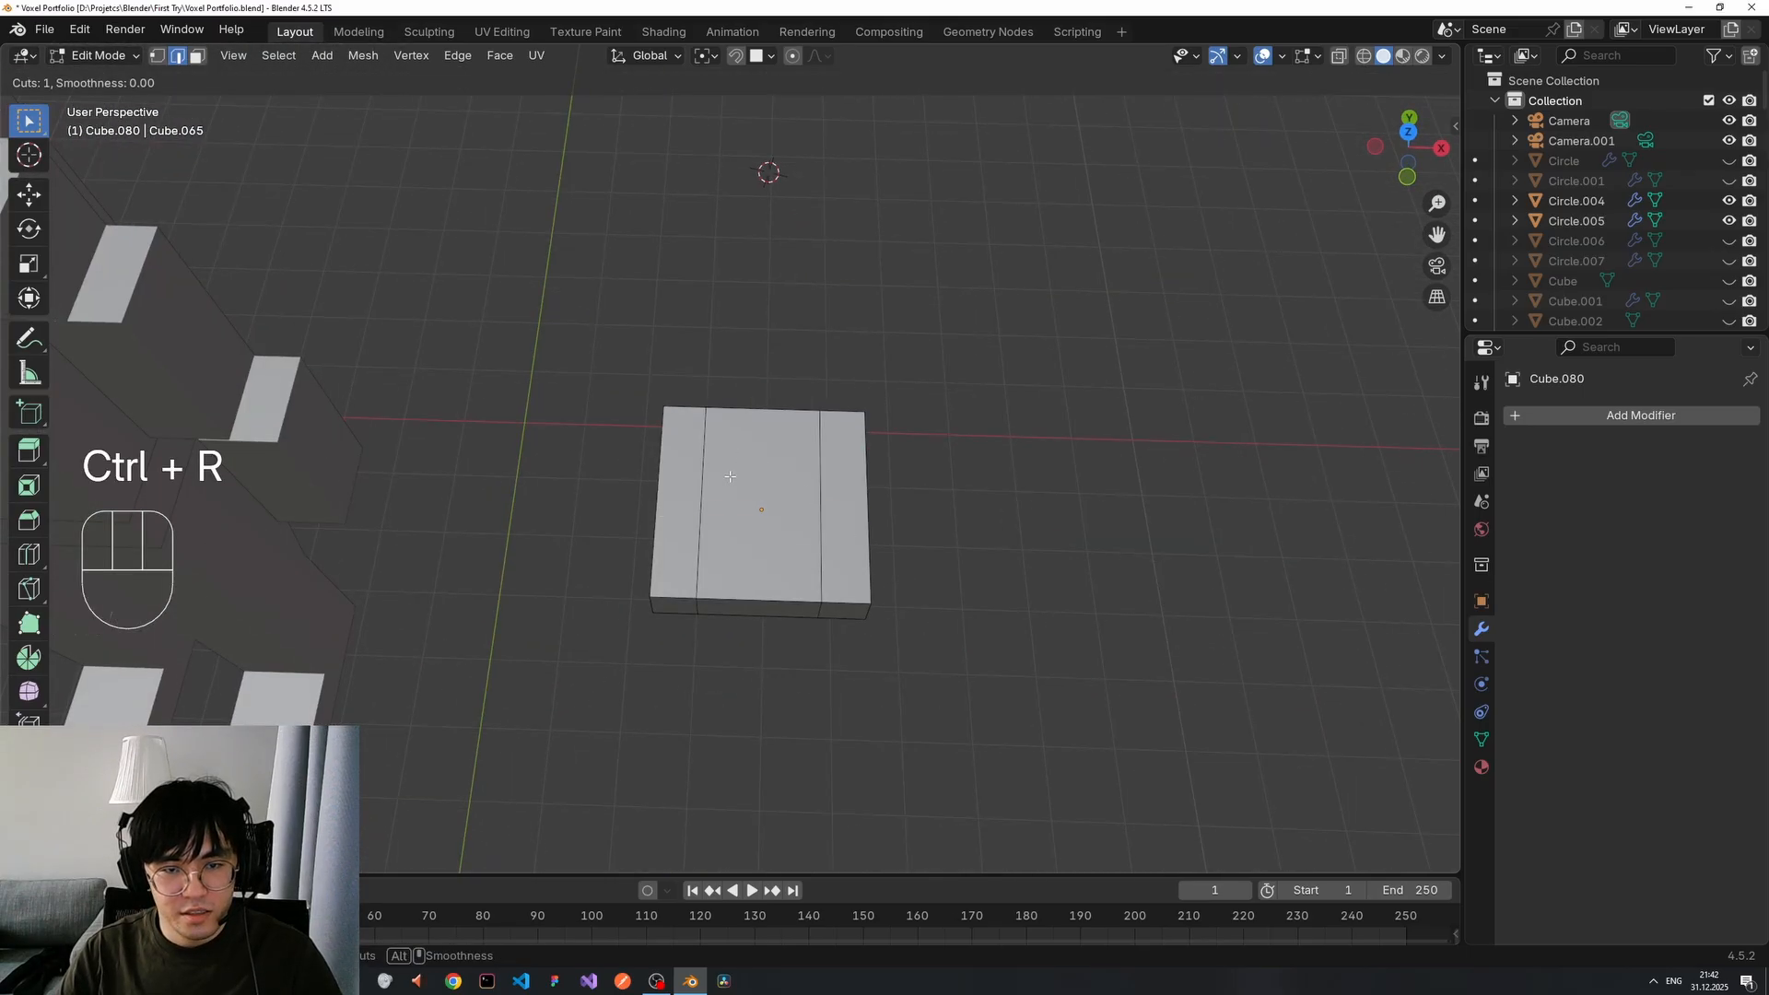
pyautogui.moveTo(699, 439); pyautogui.dragTo(712, 437)
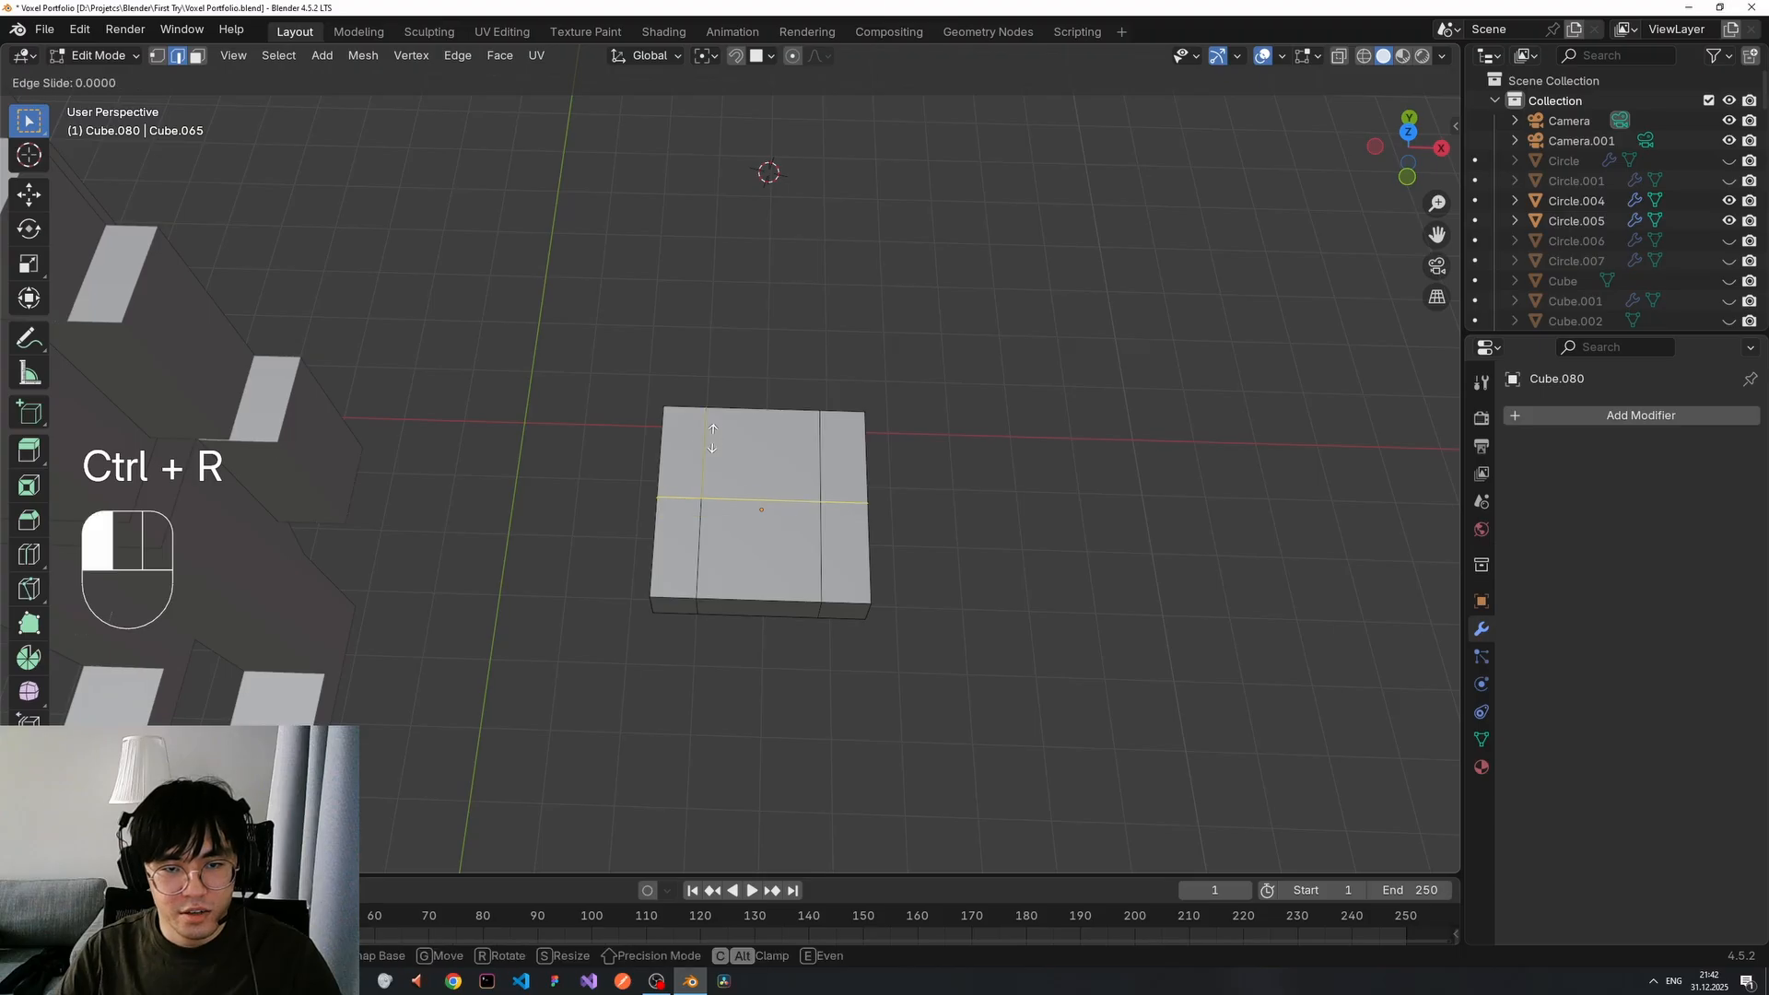
pyautogui.click(727, 376)
pyautogui.moveTo(1026, 446); pyautogui.dragTo(790, 497, button='middle')
# Select the centre top and front middle faces and delete them as Faces.
pyautogui.press('3')
pyautogui.click(762, 546)
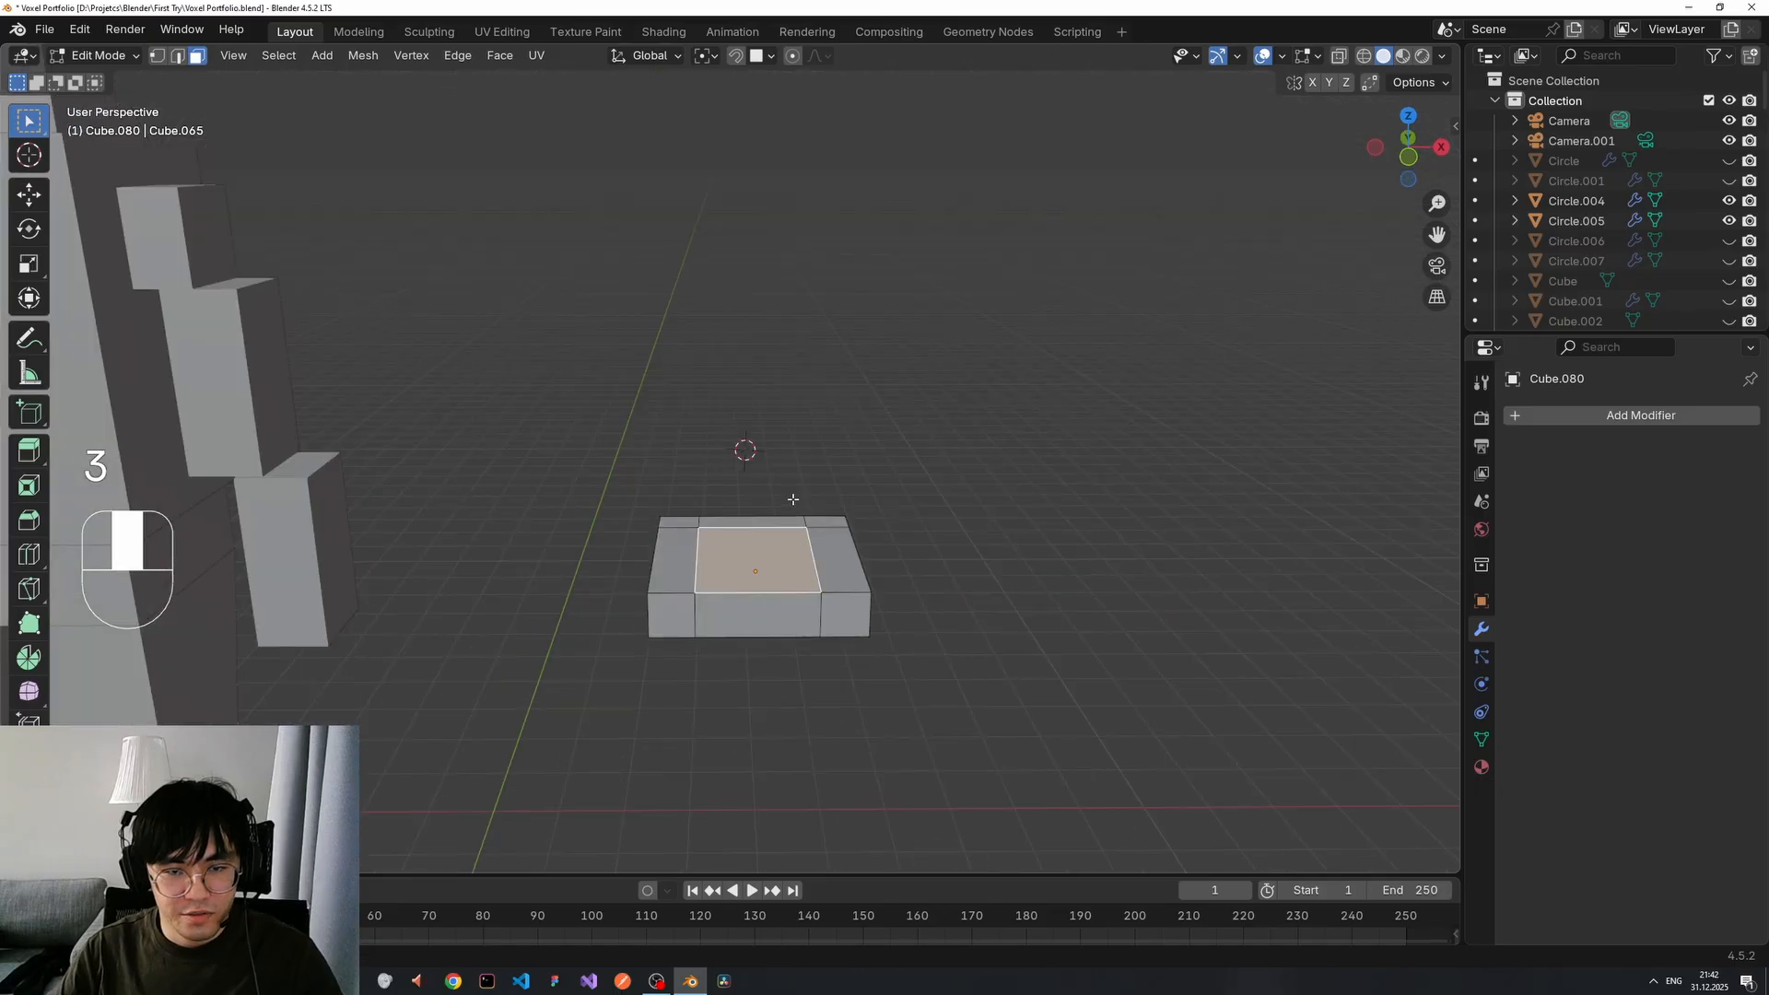
pyautogui.keyDown('shift'); pyautogui.click(763, 615); pyautogui.keyUp('shift')
pyautogui.moveTo(763, 615); pyautogui.dragTo(789, 495, button='middle')
pyautogui.keyDown('shift'); pyautogui.click(777, 660); pyautogui.keyUp('shift')
pyautogui.moveTo(777, 660); pyautogui.dragTo(794, 663, button='middle')
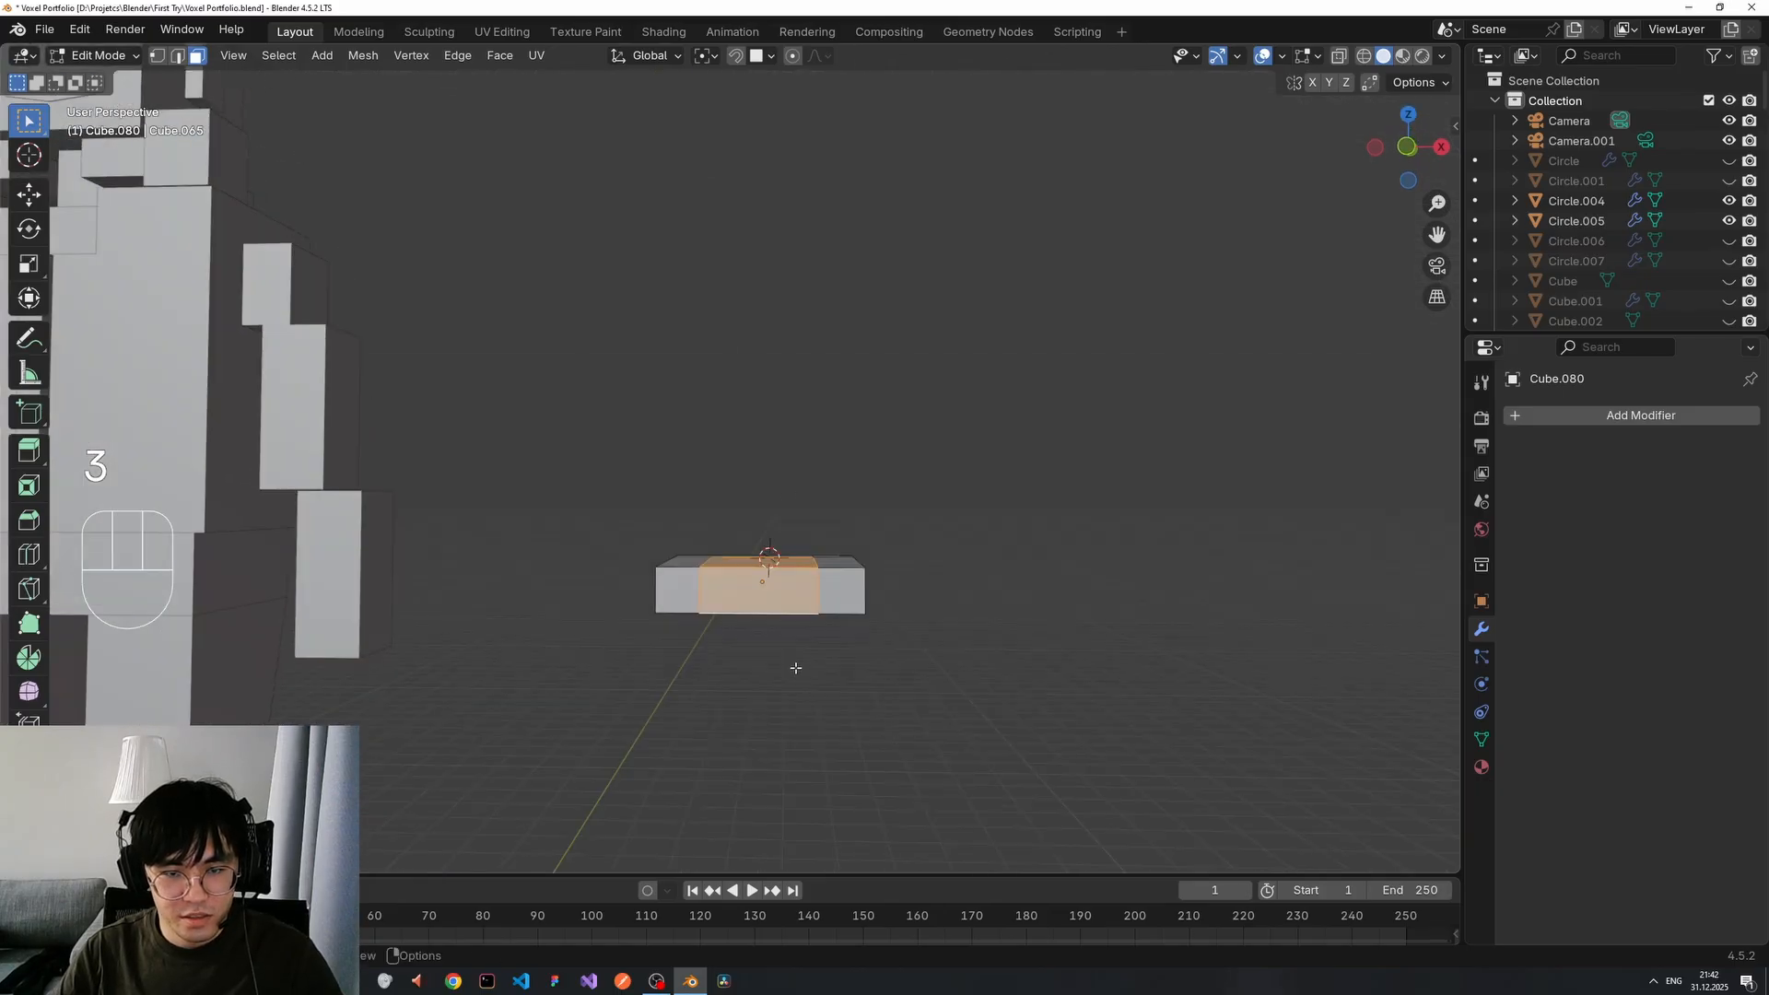
pyautogui.press('x')
pyautogui.click(743, 665)
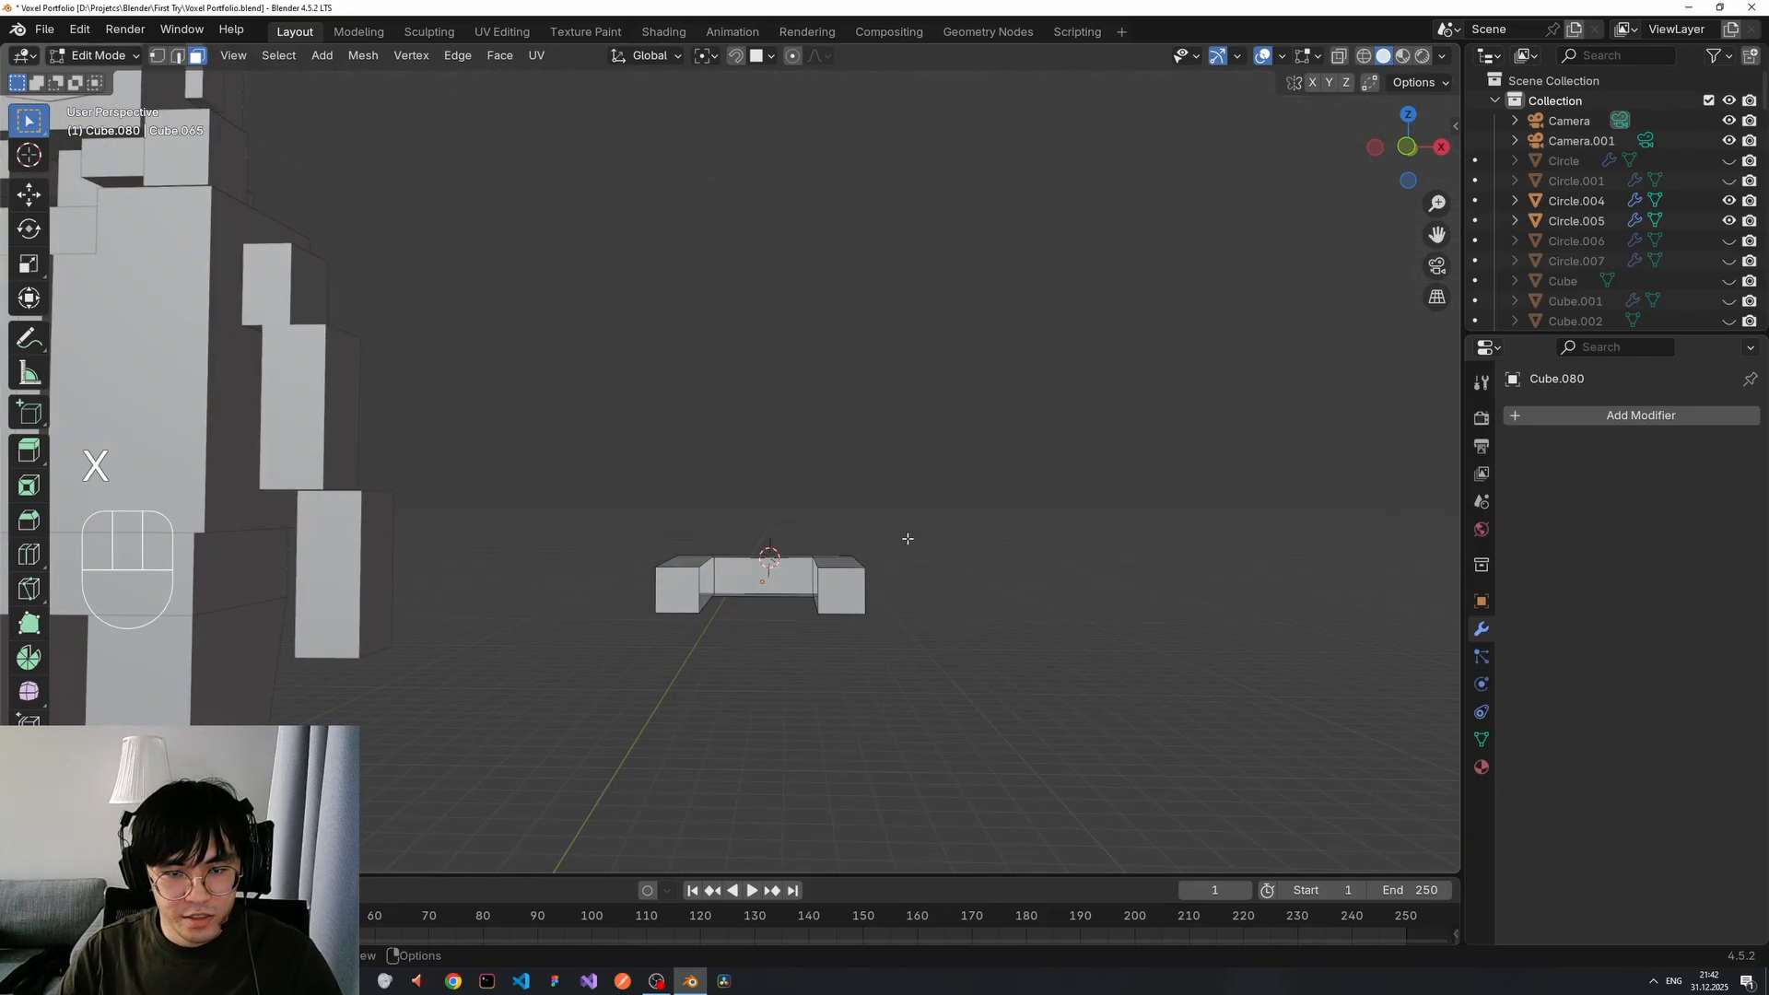
pyautogui.moveTo(909, 539); pyautogui.dragTo(803, 557, button='middle')
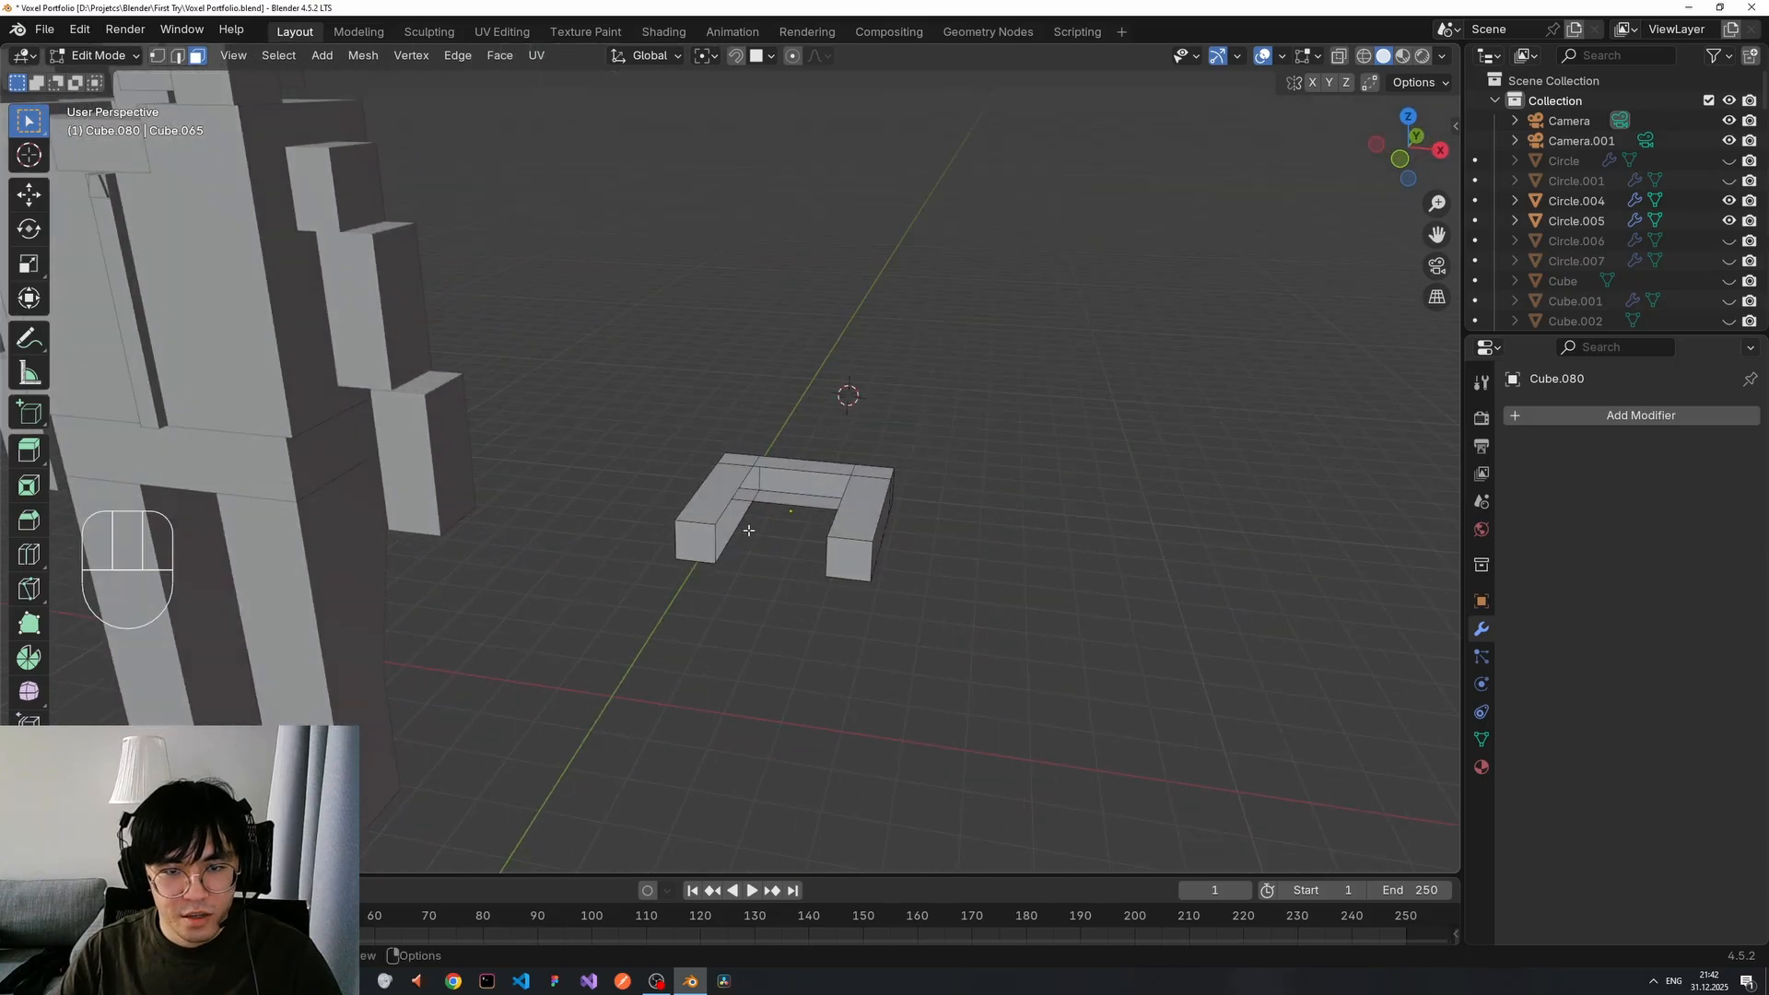
# Fill new faces between the inner edge pairs to close the U-shape's open walls.
pyautogui.keyDown('shift'); pyautogui.click(729, 498); pyautogui.keyUp('shift')
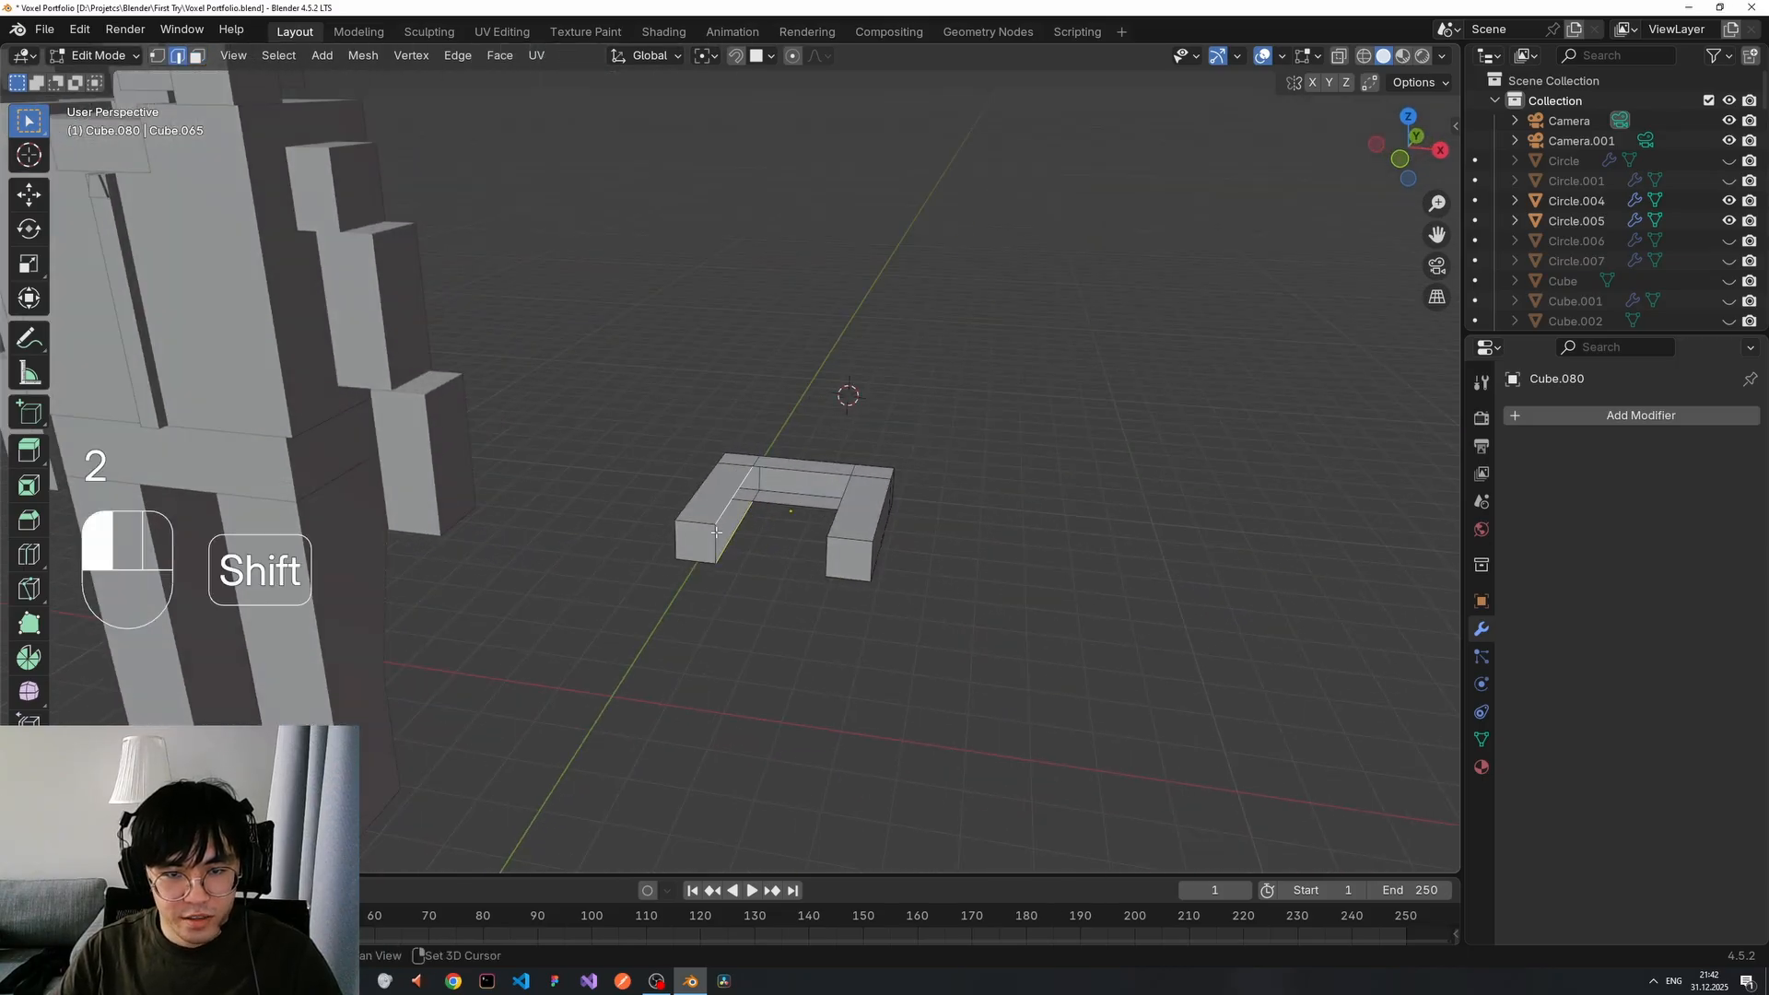
pyautogui.click(781, 505)
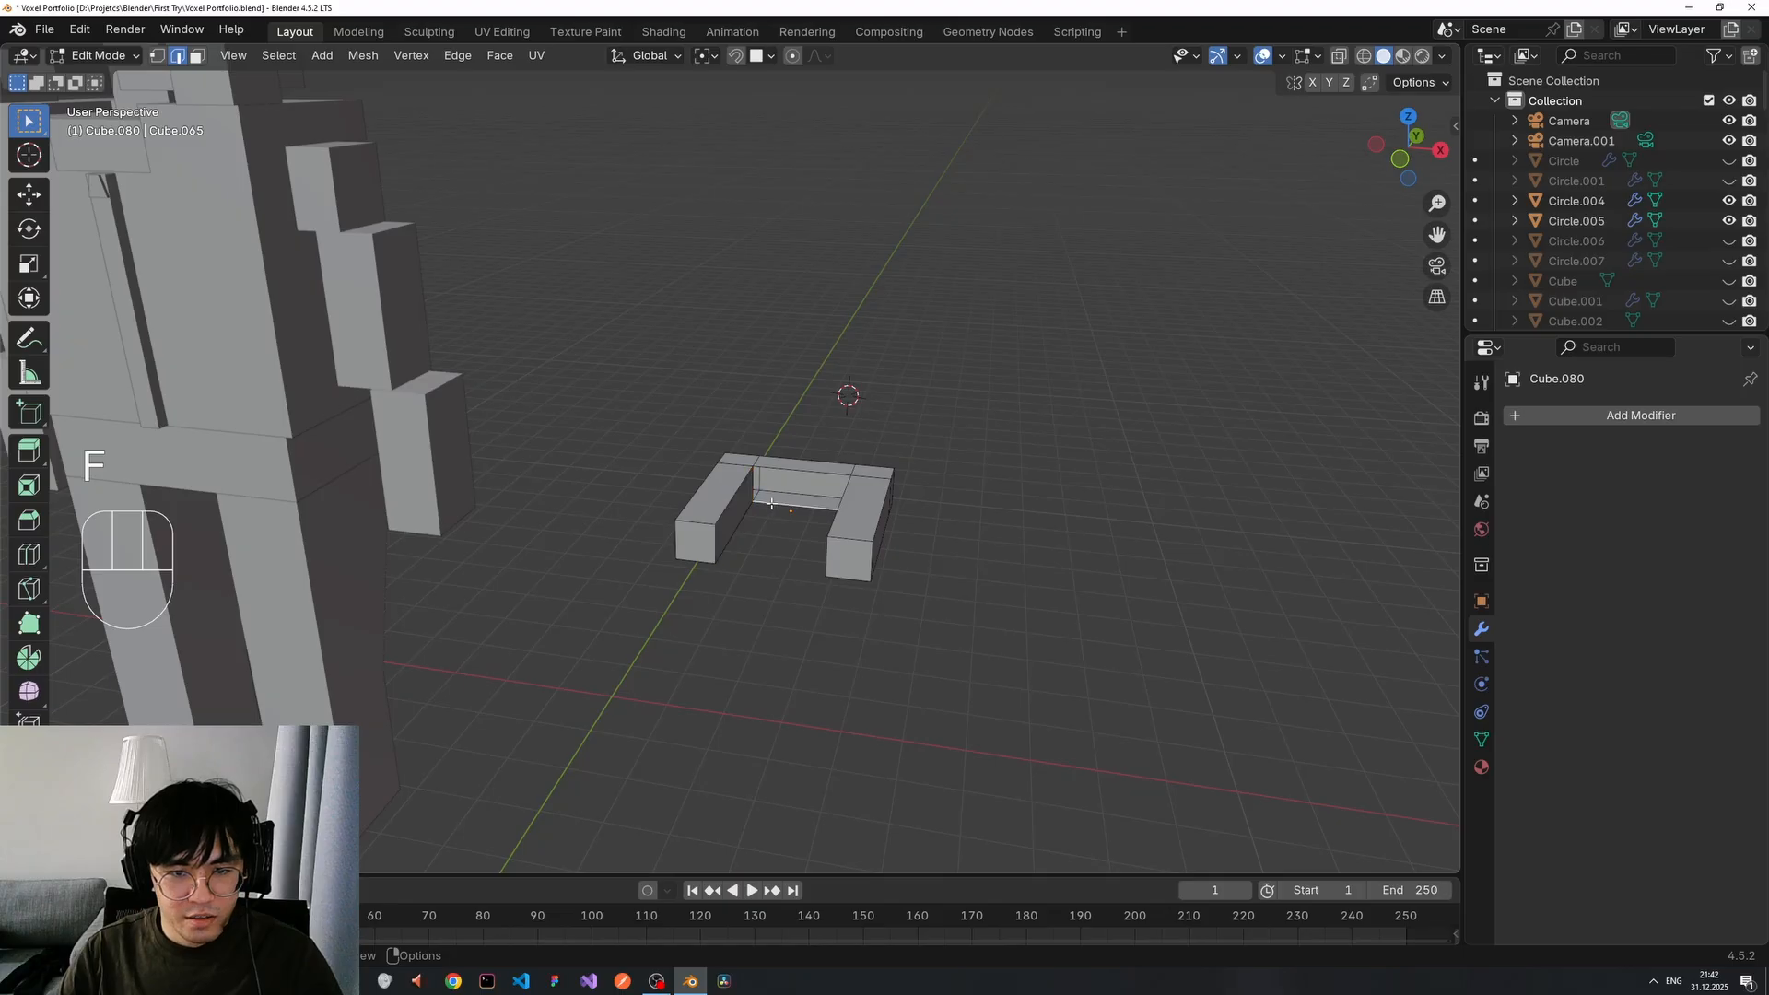
pyautogui.keyDown('shift'); pyautogui.click(791, 473); pyautogui.keyUp('shift')
pyautogui.moveTo(781, 511); pyautogui.dragTo(855, 509, button='middle')
pyautogui.press('f')
pyautogui.keyDown('shift'); pyautogui.click(774, 558); pyautogui.keyUp('shift')
pyautogui.press('f')
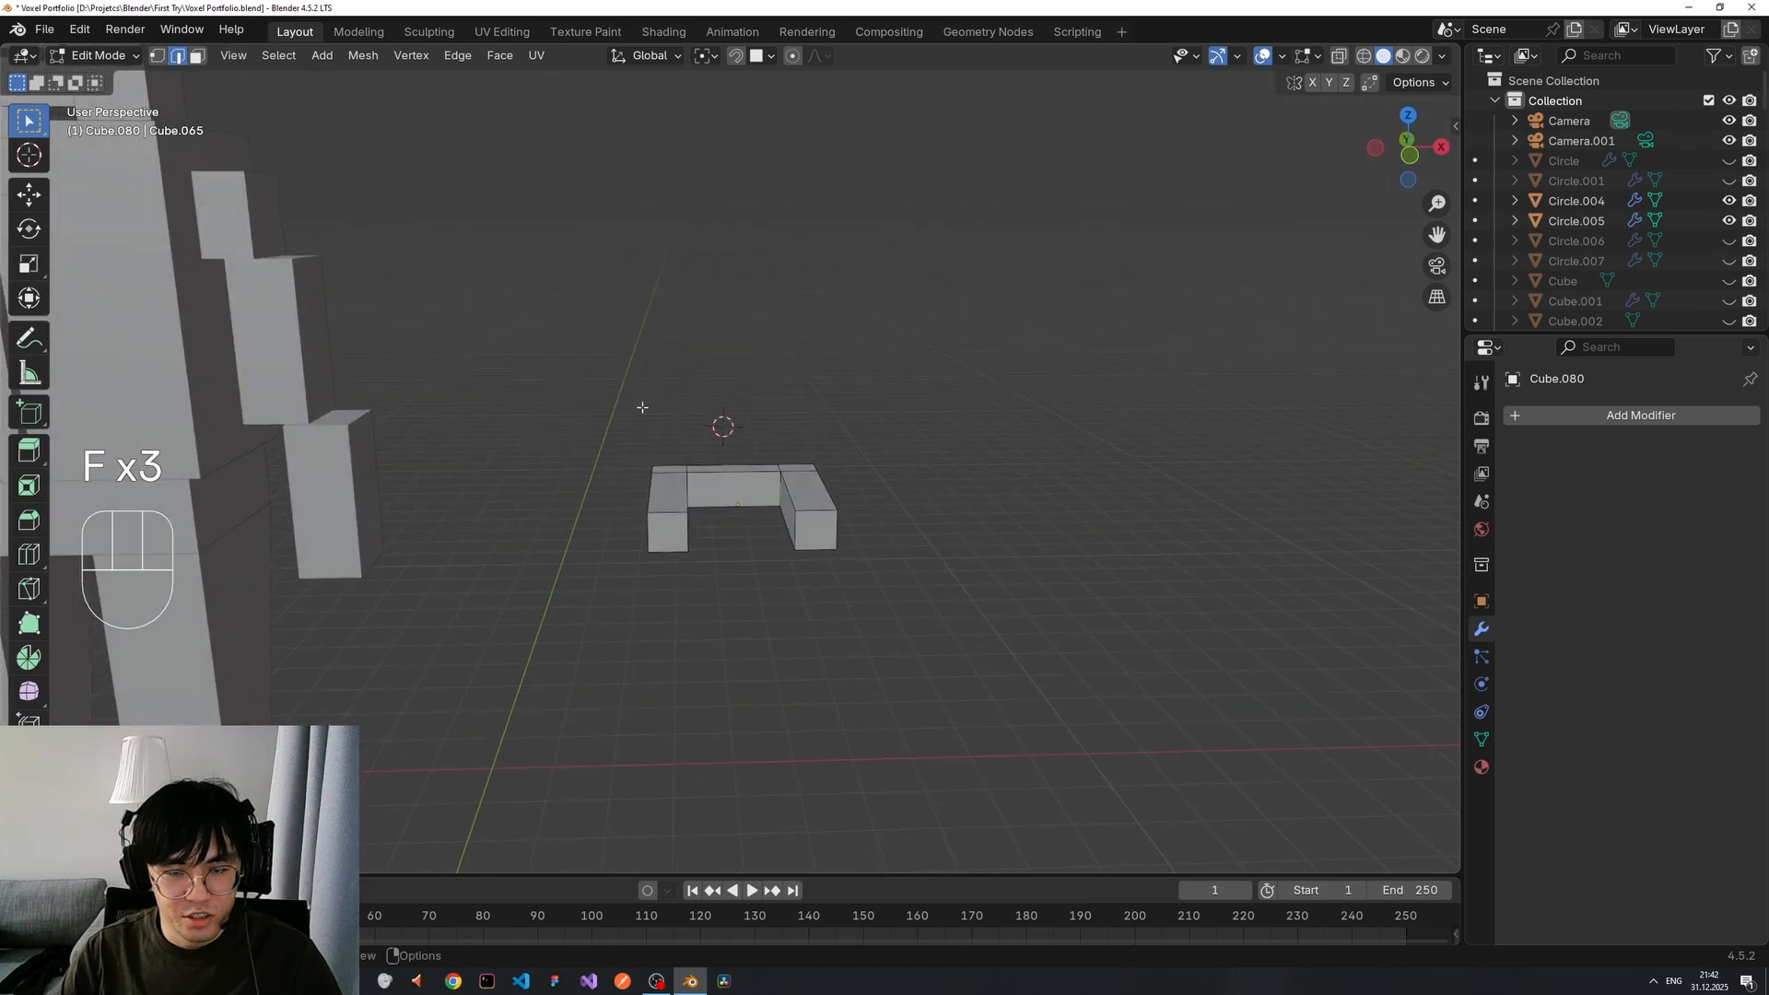
# Orbit and pan around the scene to frame the finished U-shaped bracket.
pyautogui.scroll(2, 636, 419)
pyautogui.scroll(-1, 628, 441)
pyautogui.moveTo(627, 442); pyautogui.dragTo(1018, 514, button='middle')
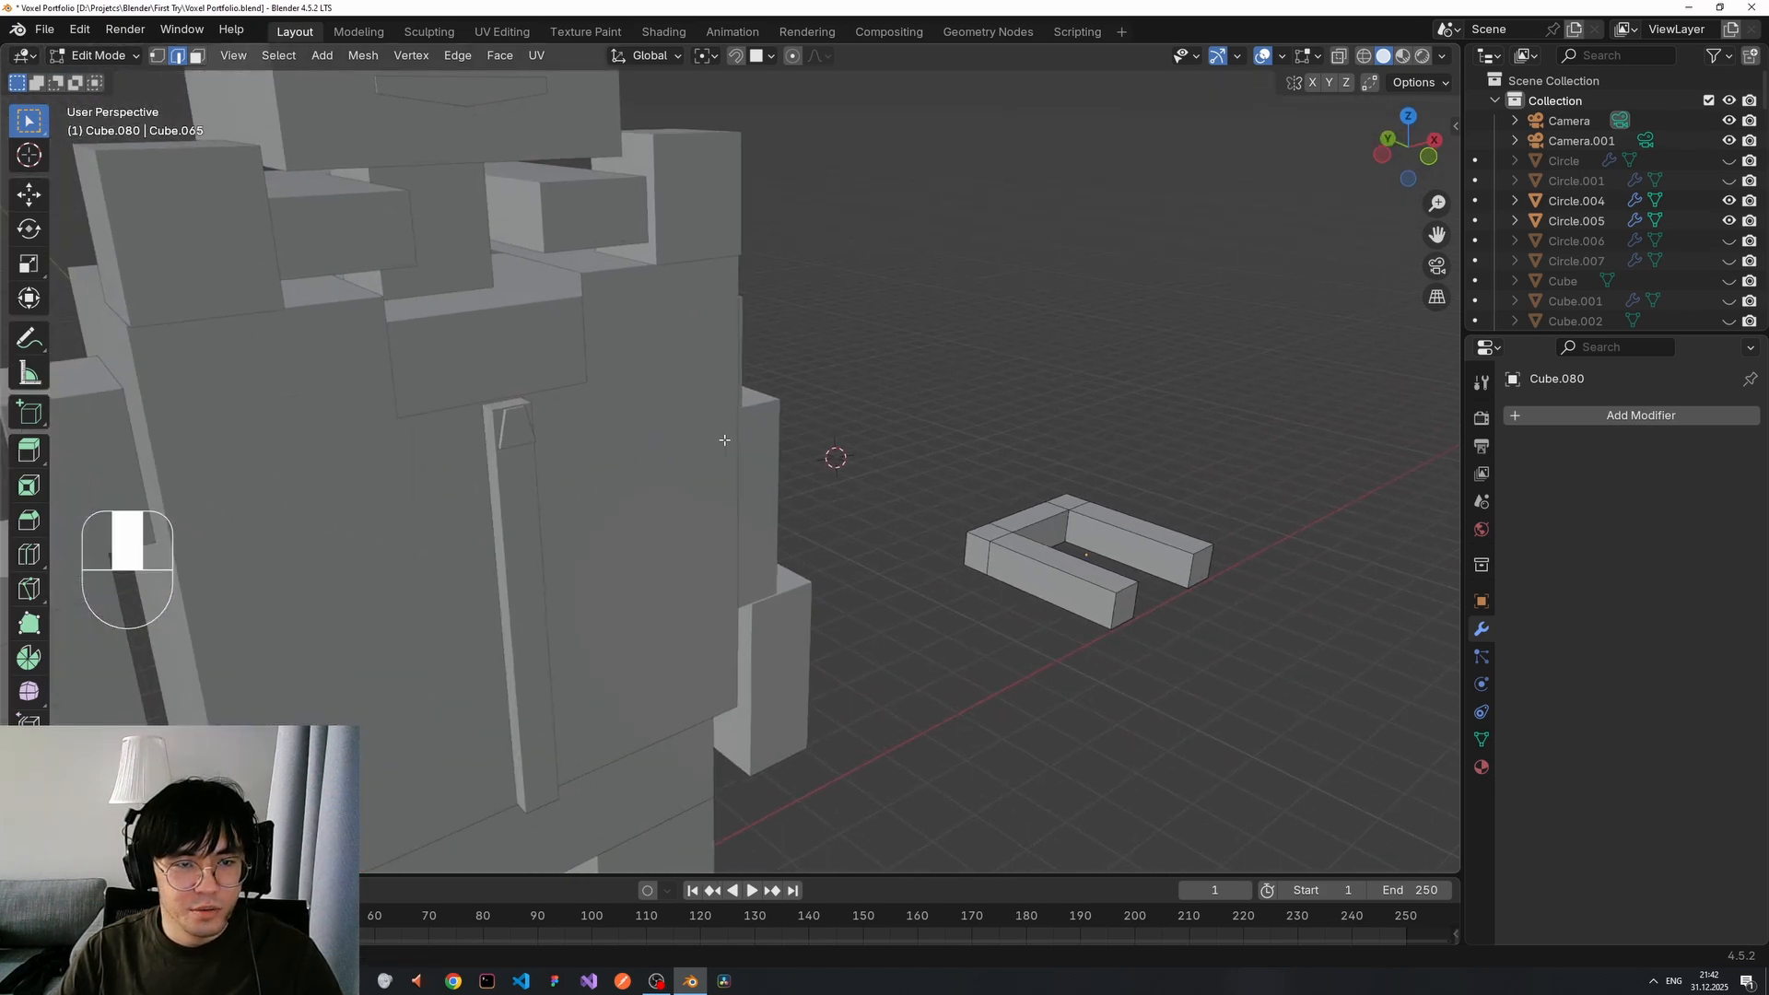
pyautogui.moveTo(722, 438); pyautogui.dragTo(655, 406, button='middle')
pyautogui.moveTo(949, 532); pyautogui.dragTo(884, 512, button='middle')
pyautogui.scroll(-4, 821, 470)
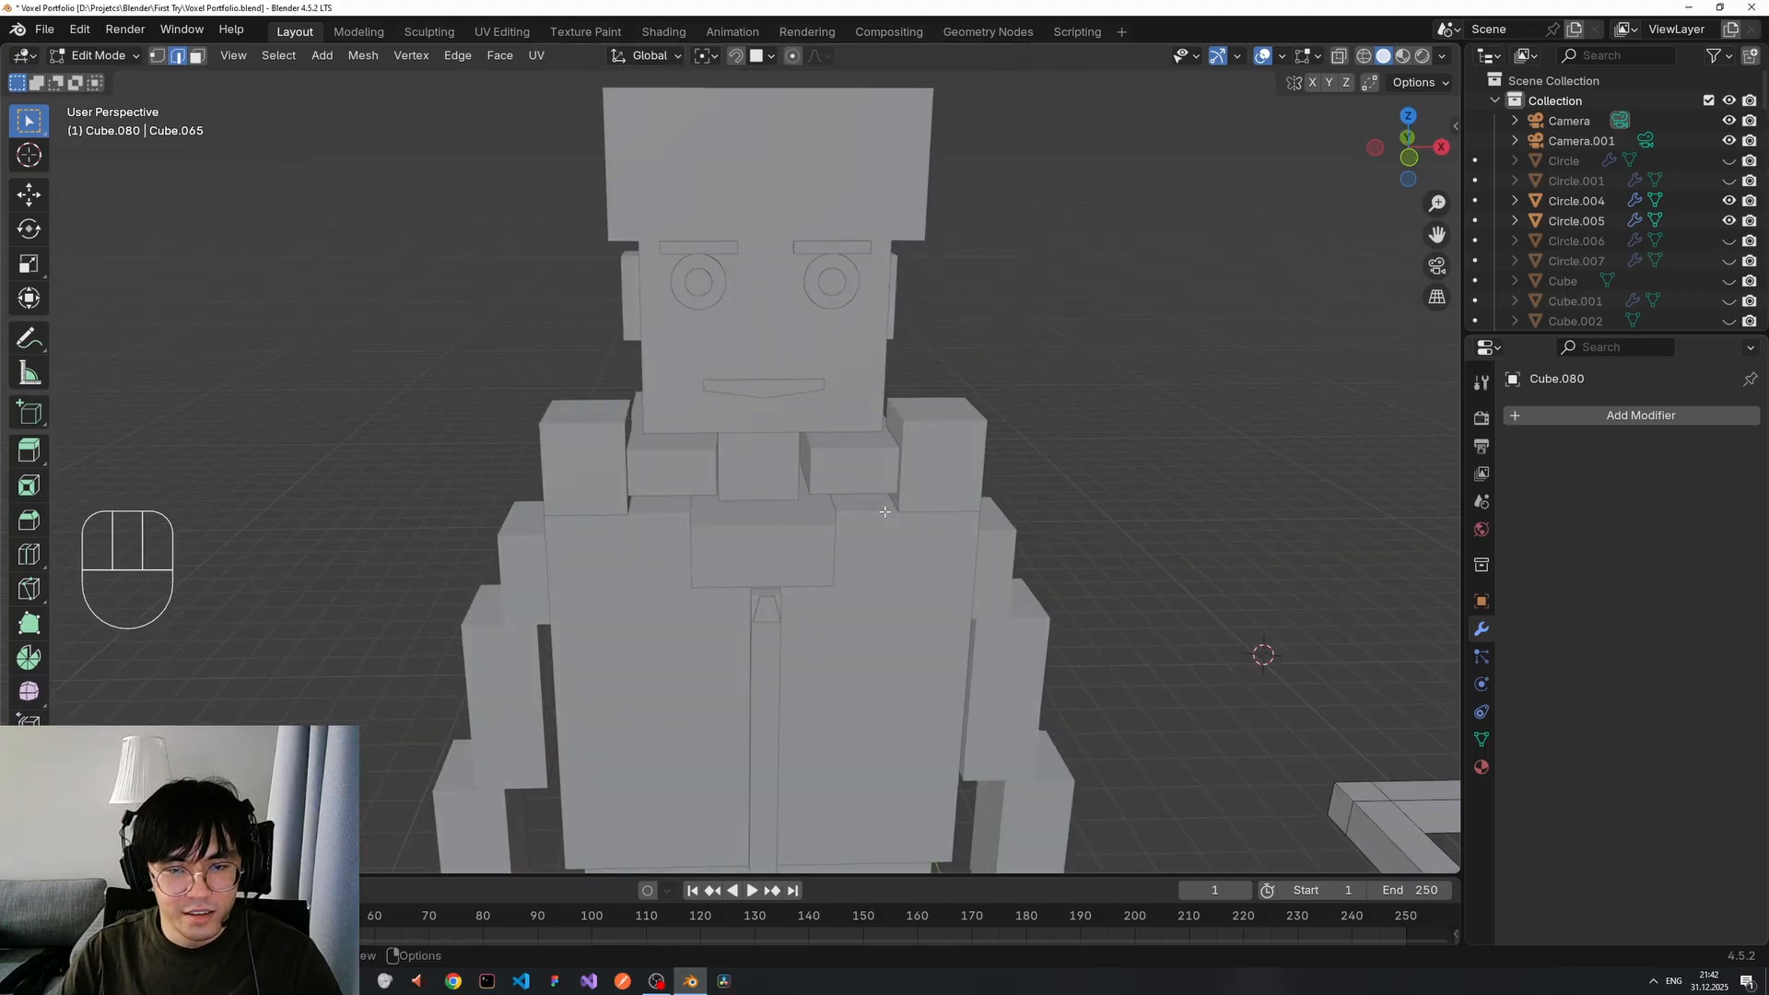
pyautogui.keyDown('shift'); pyautogui.moveTo(709, 459); pyautogui.dragTo(742, 350, button='middle'); pyautogui.keyUp('shift')
pyautogui.keyDown('shift'); pyautogui.moveTo(1017, 672); pyautogui.dragTo(931, 496, button='middle'); pyautogui.keyUp('shift')
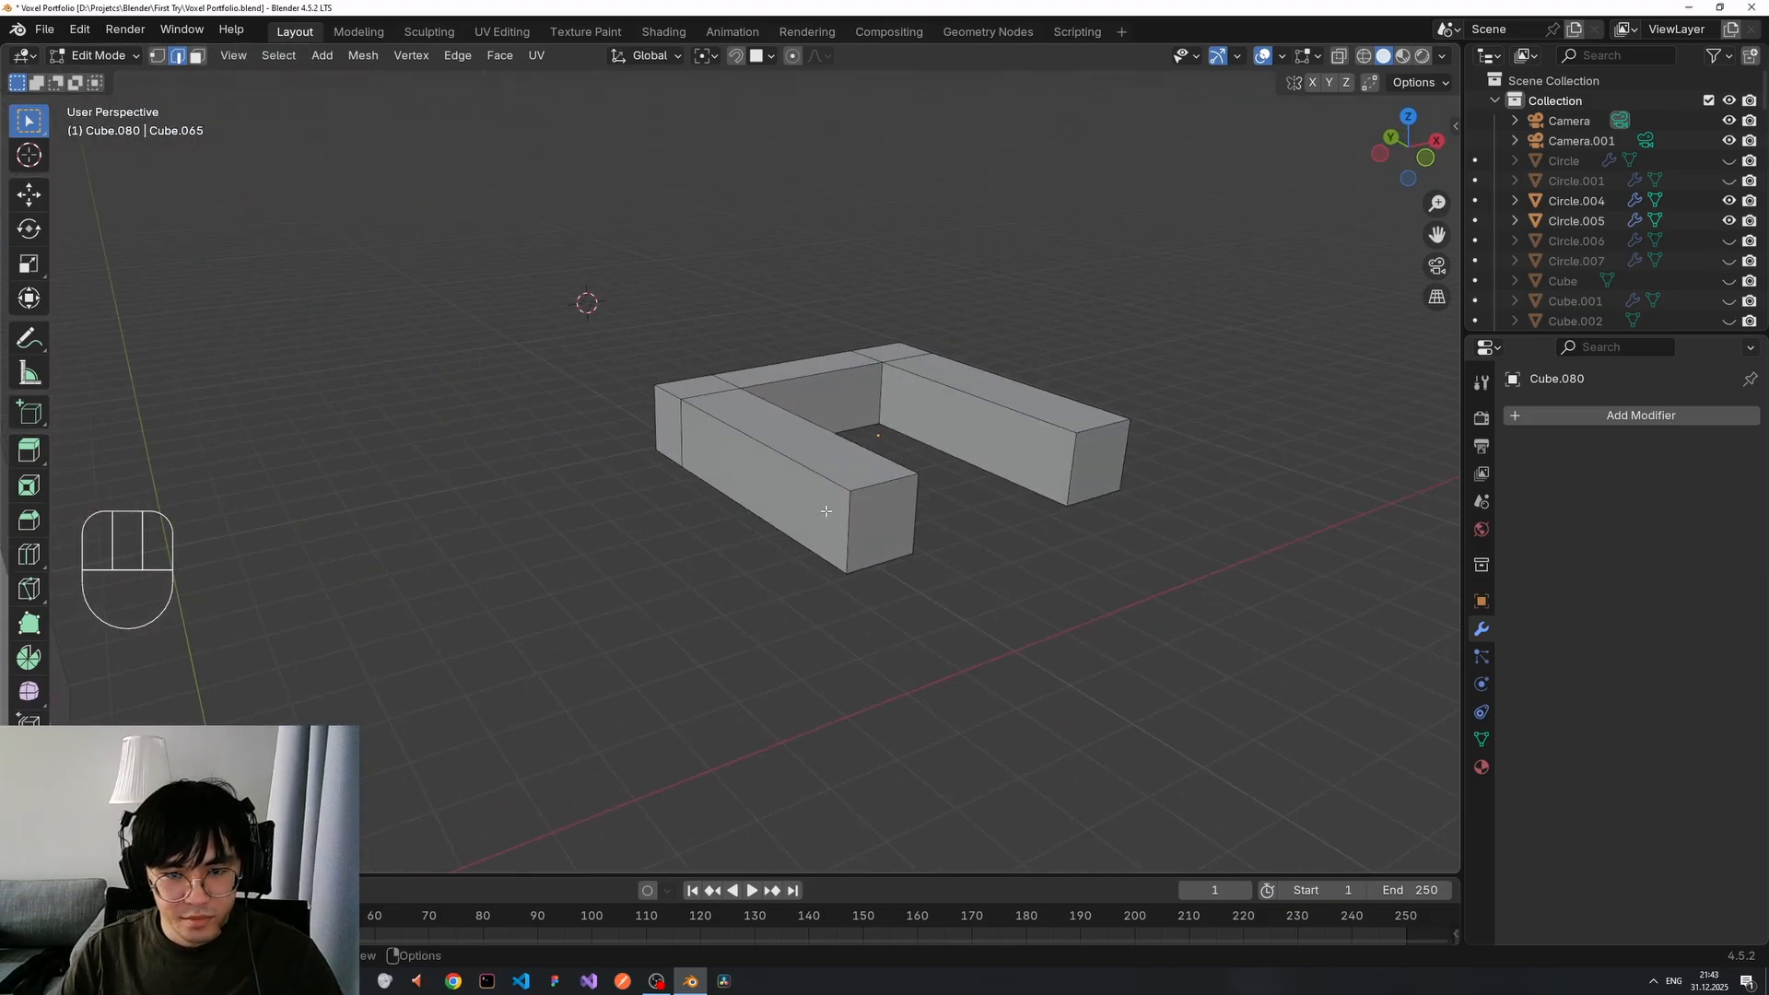
pyautogui.moveTo(744, 555); pyautogui.dragTo(886, 509, button='middle')
pyautogui.hotkey('shift', 'a')
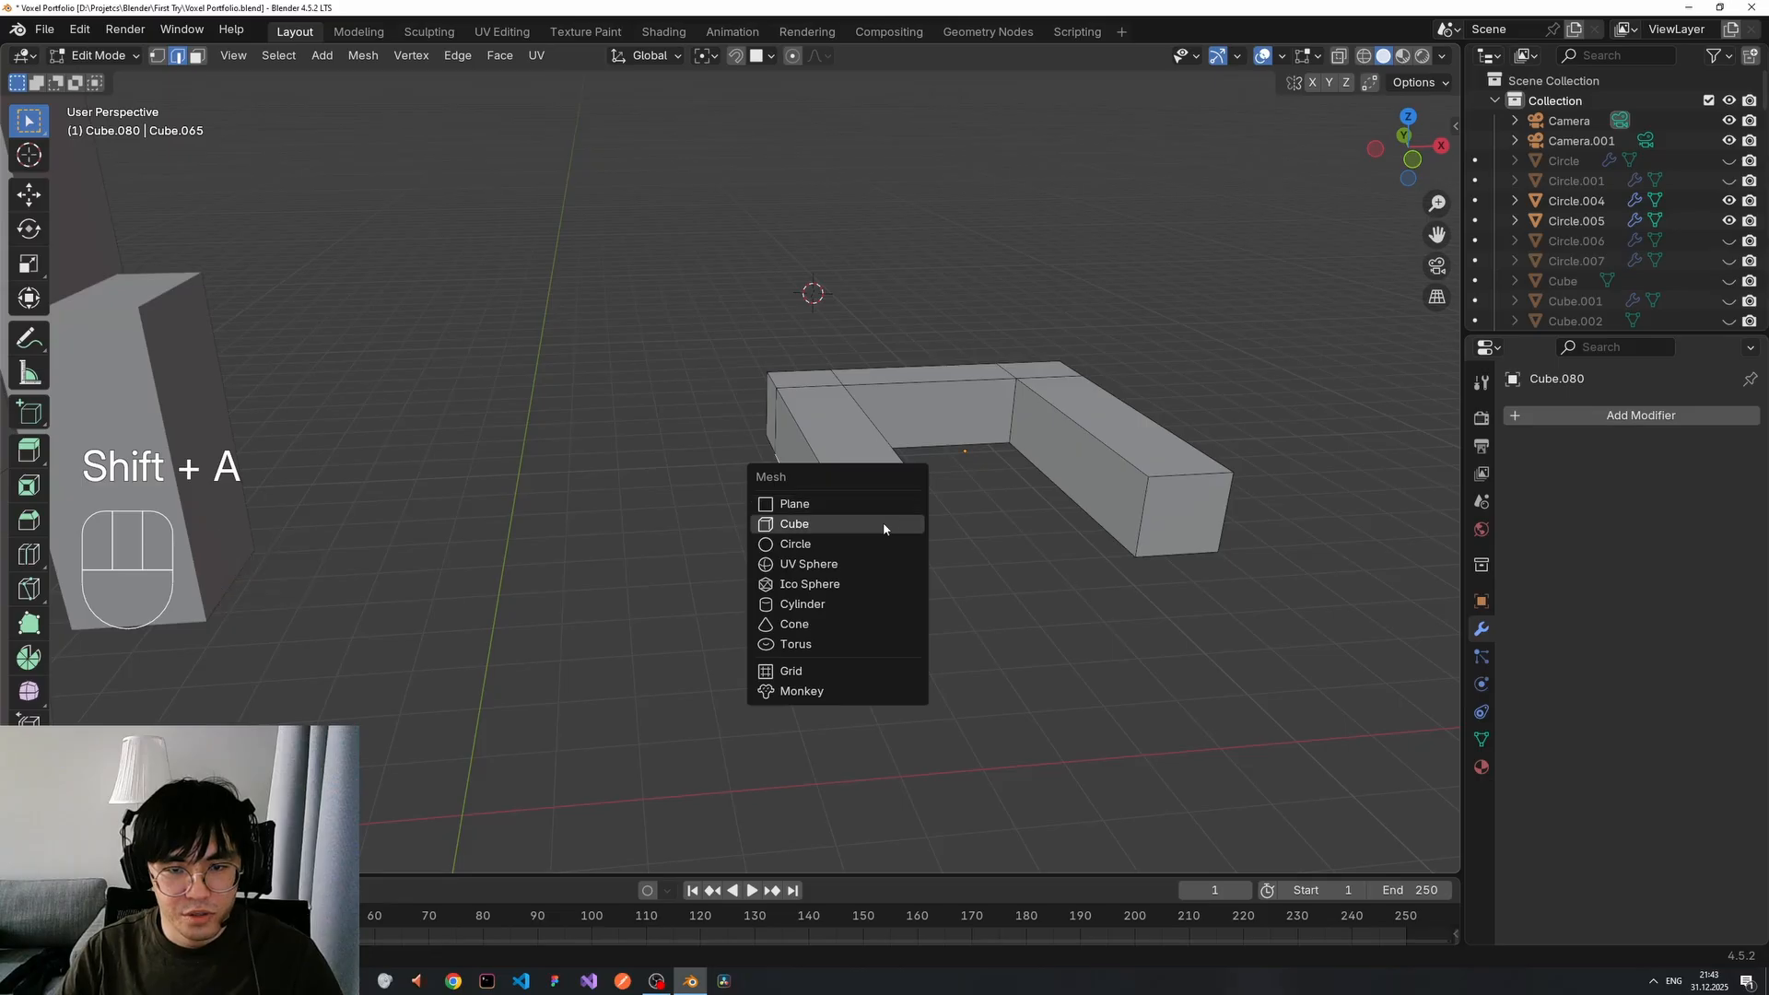
# Back in Object Mode, add a new cube and move it along X and Y toward the bracket.
pyautogui.press('Tab')
pyautogui.hotkey('shift', 'a')
pyautogui.moveTo(962, 506)
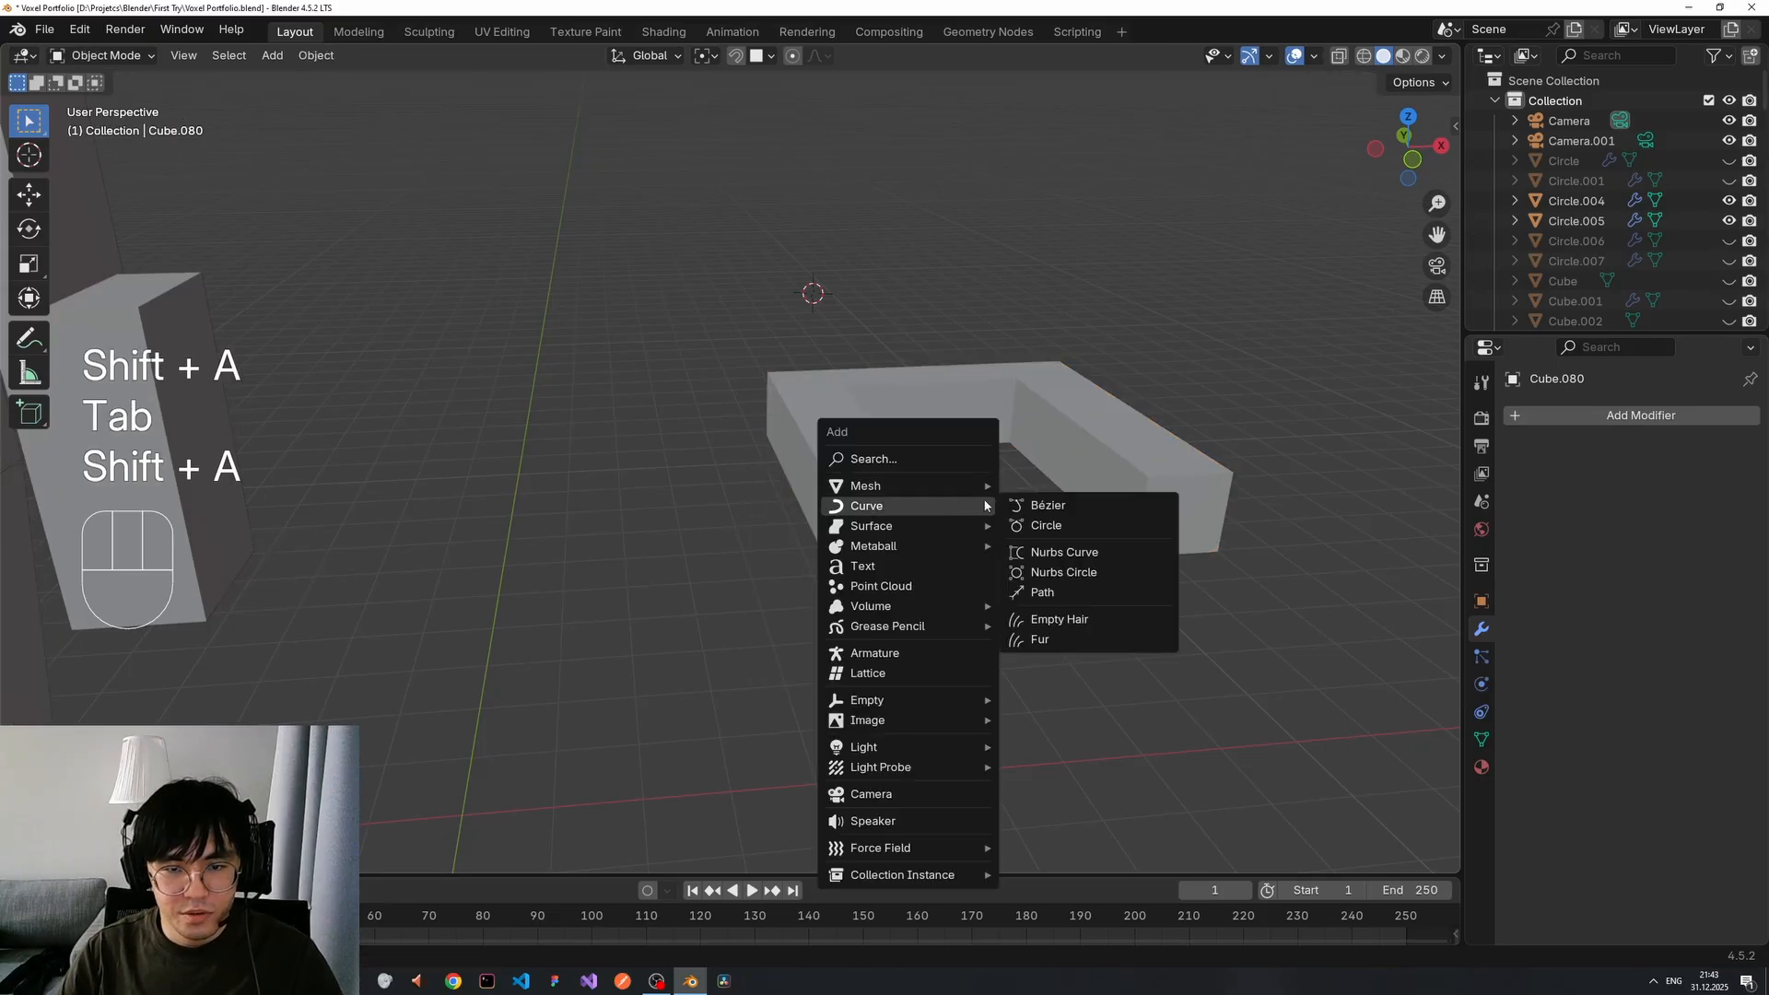
pyautogui.click(1045, 506)
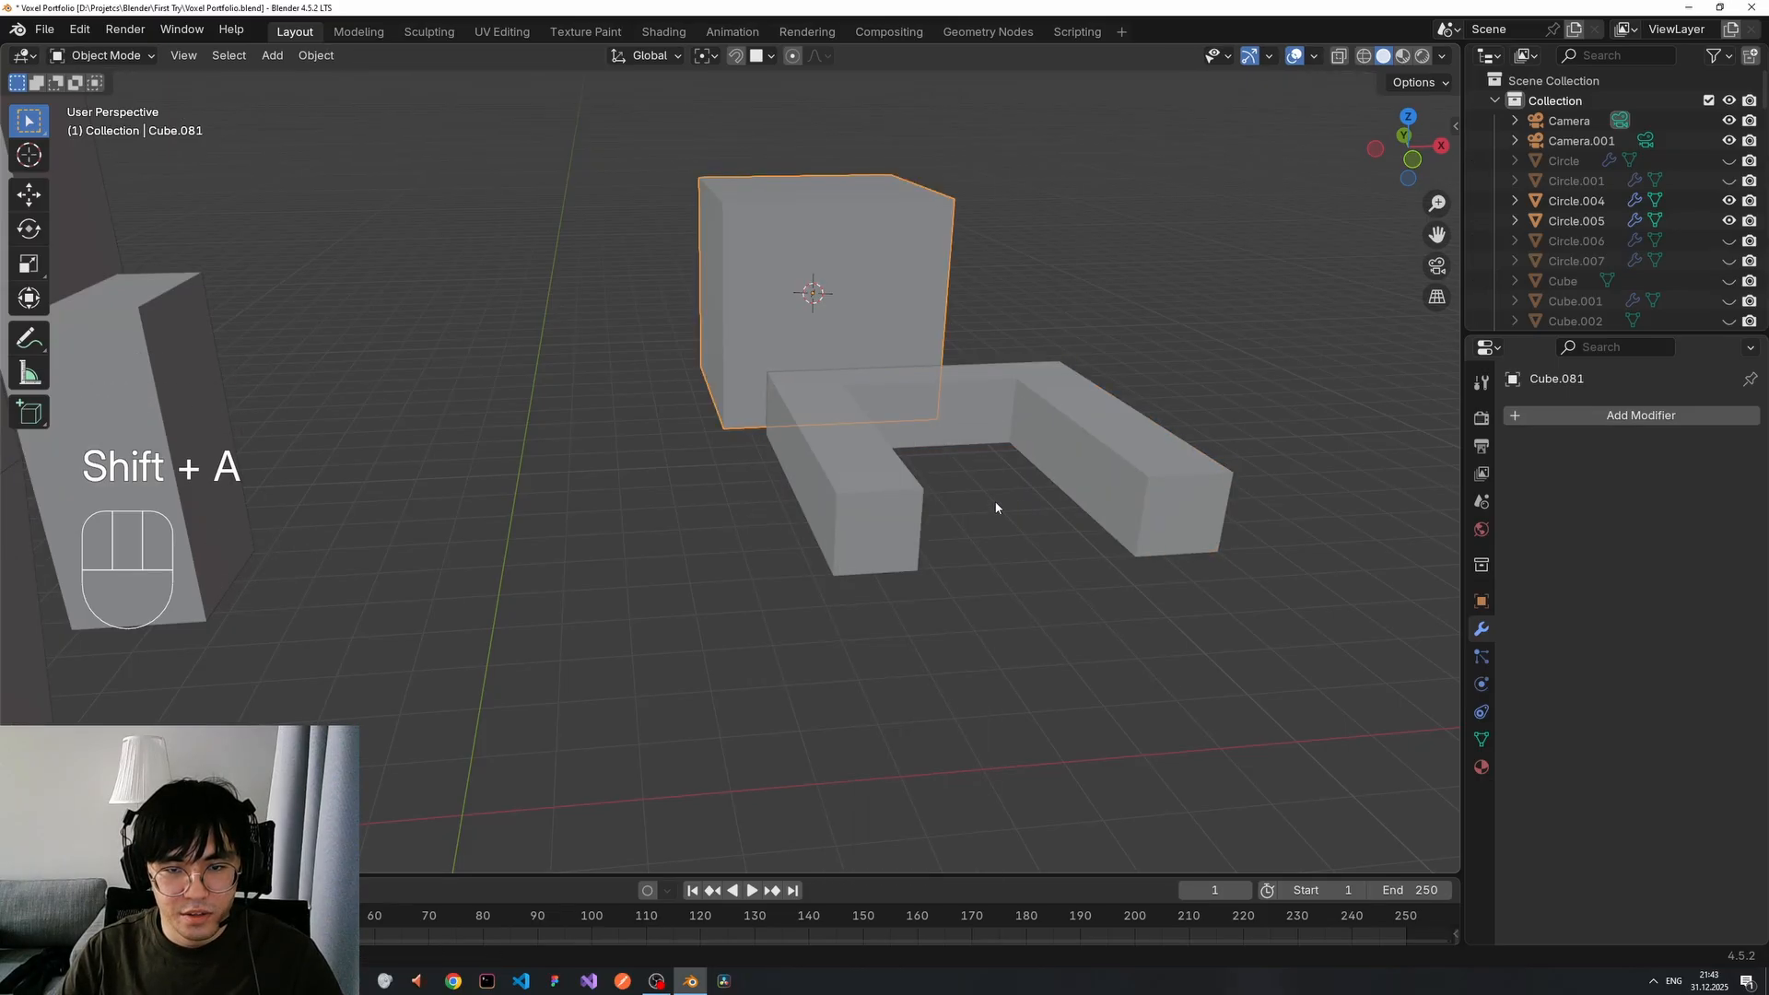
pyautogui.press('g')
pyautogui.press('z')
pyautogui.press('x')
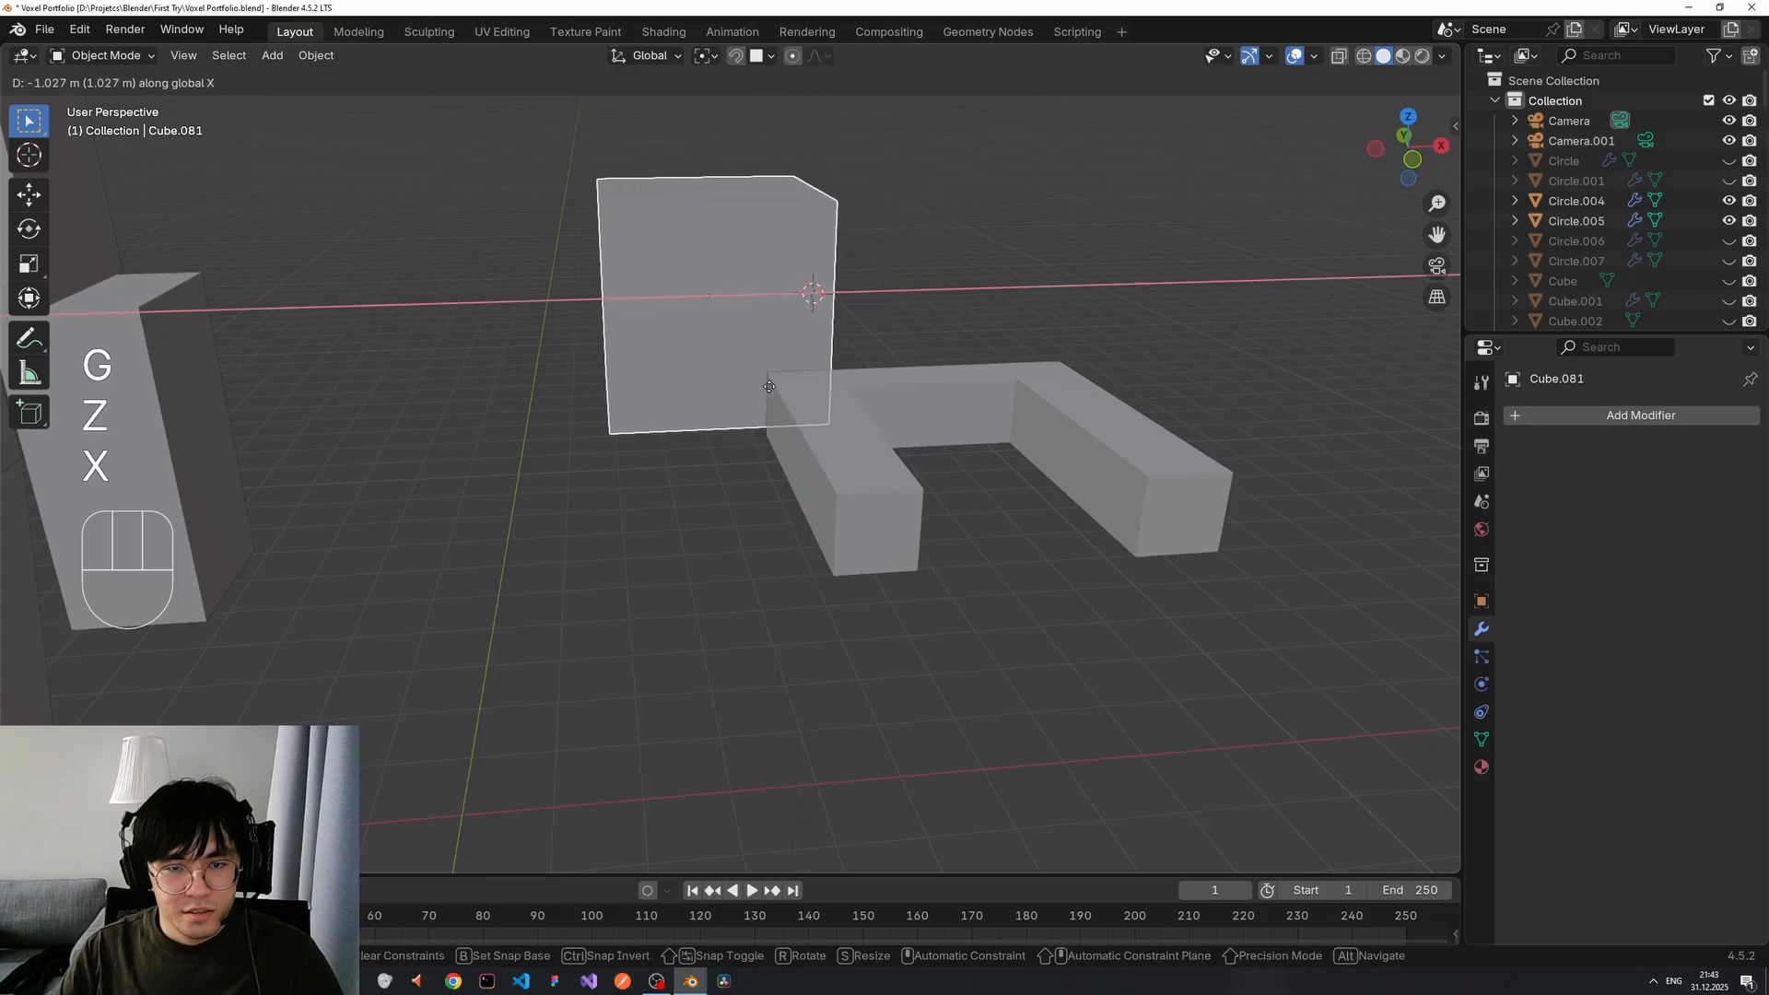
pyautogui.click(751, 381)
pyautogui.press('g')
pyautogui.press('y')
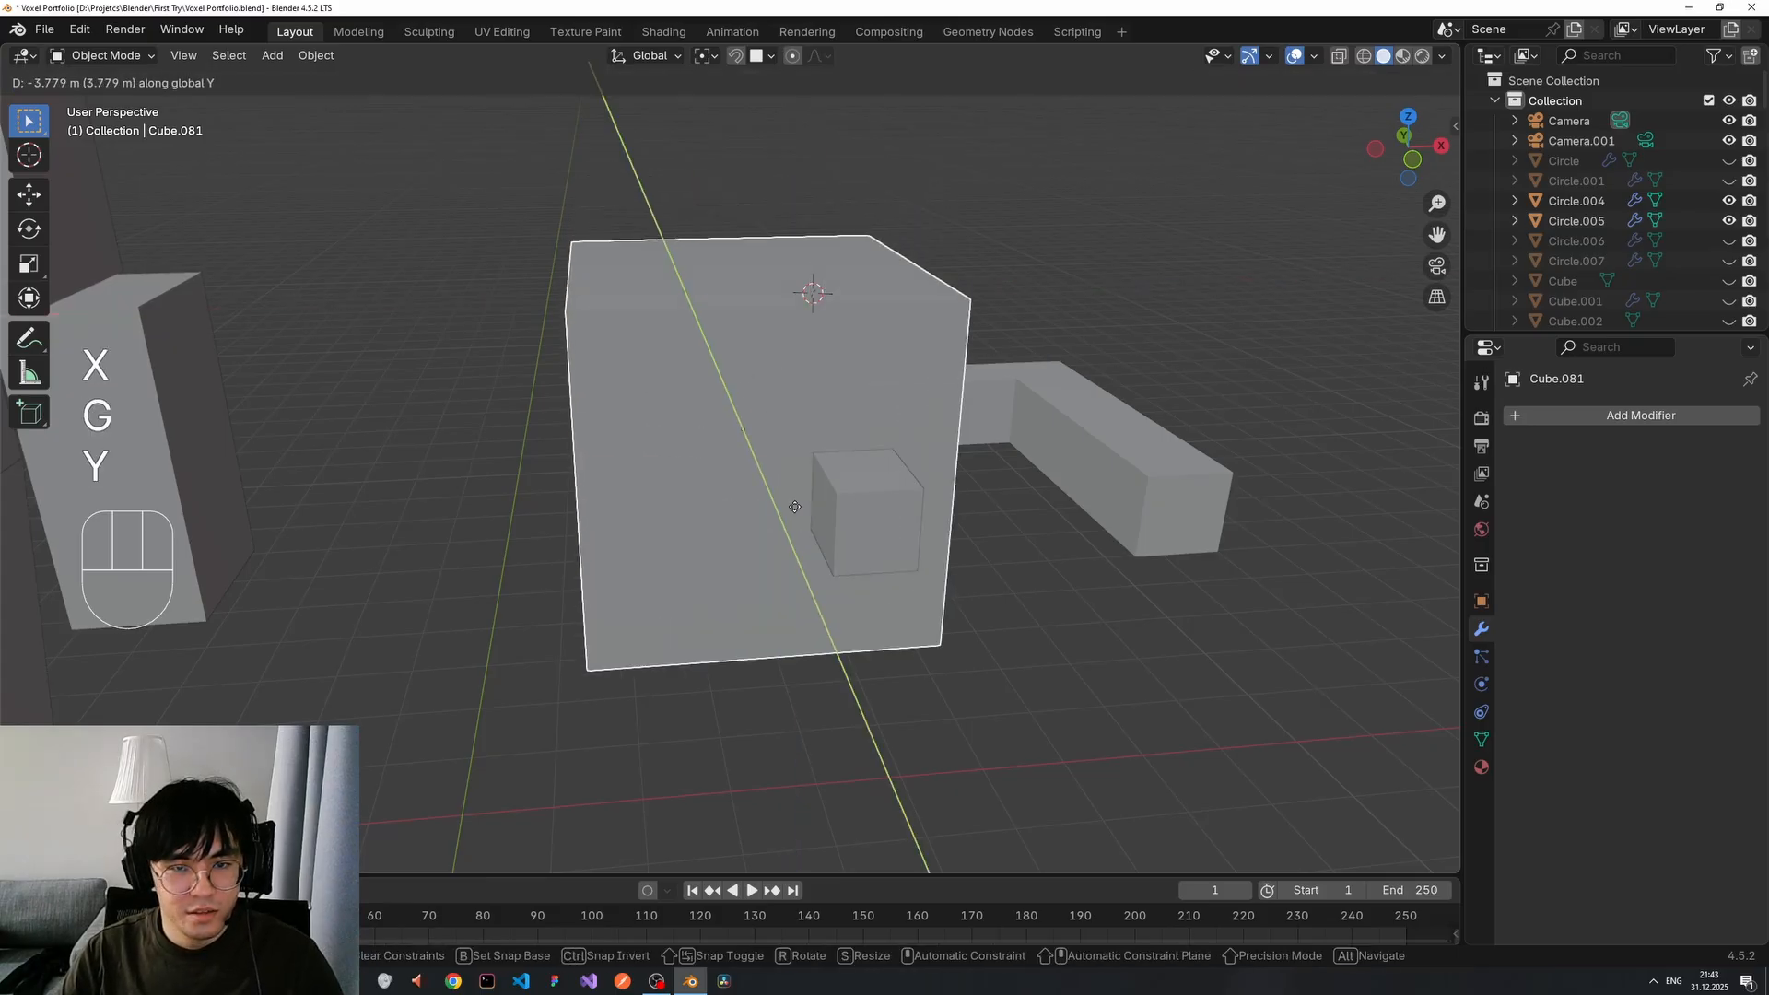
pyautogui.click(807, 559)
# Shrink the cube and shift it along Y to sit beside the bracket.
pyautogui.press('s')
pyautogui.click(912, 479)
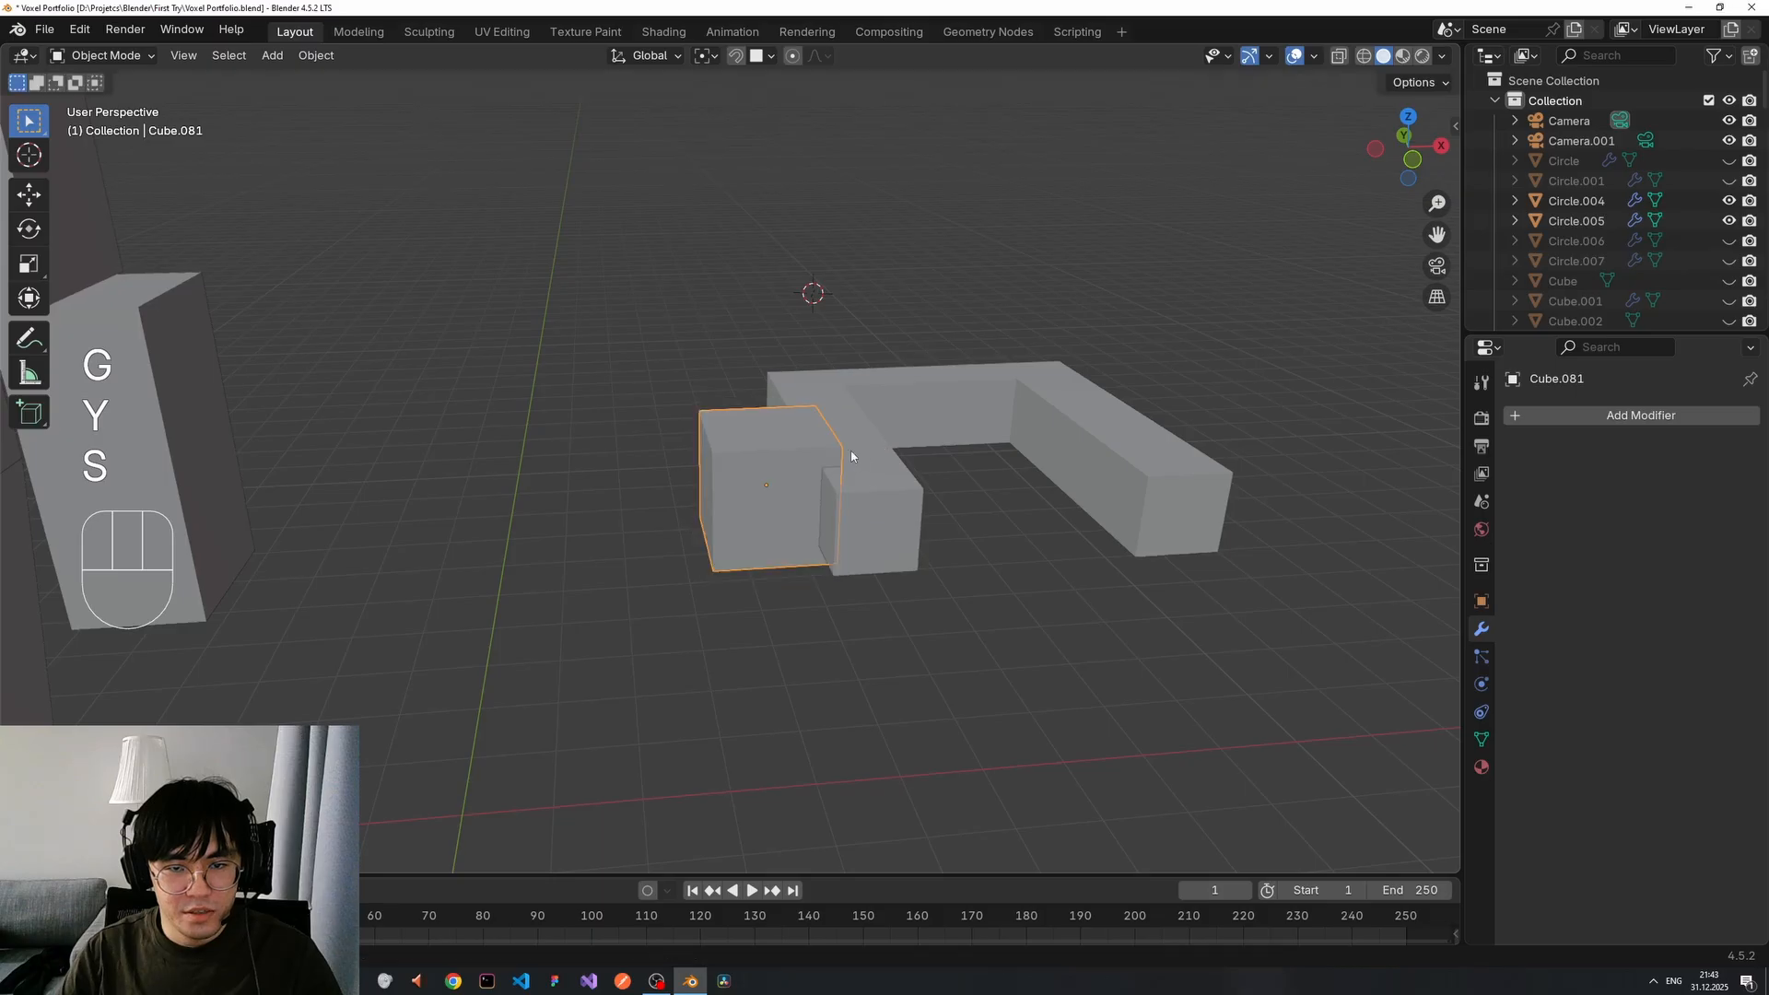
pyautogui.moveTo(912, 479); pyautogui.dragTo(646, 497, button='middle')
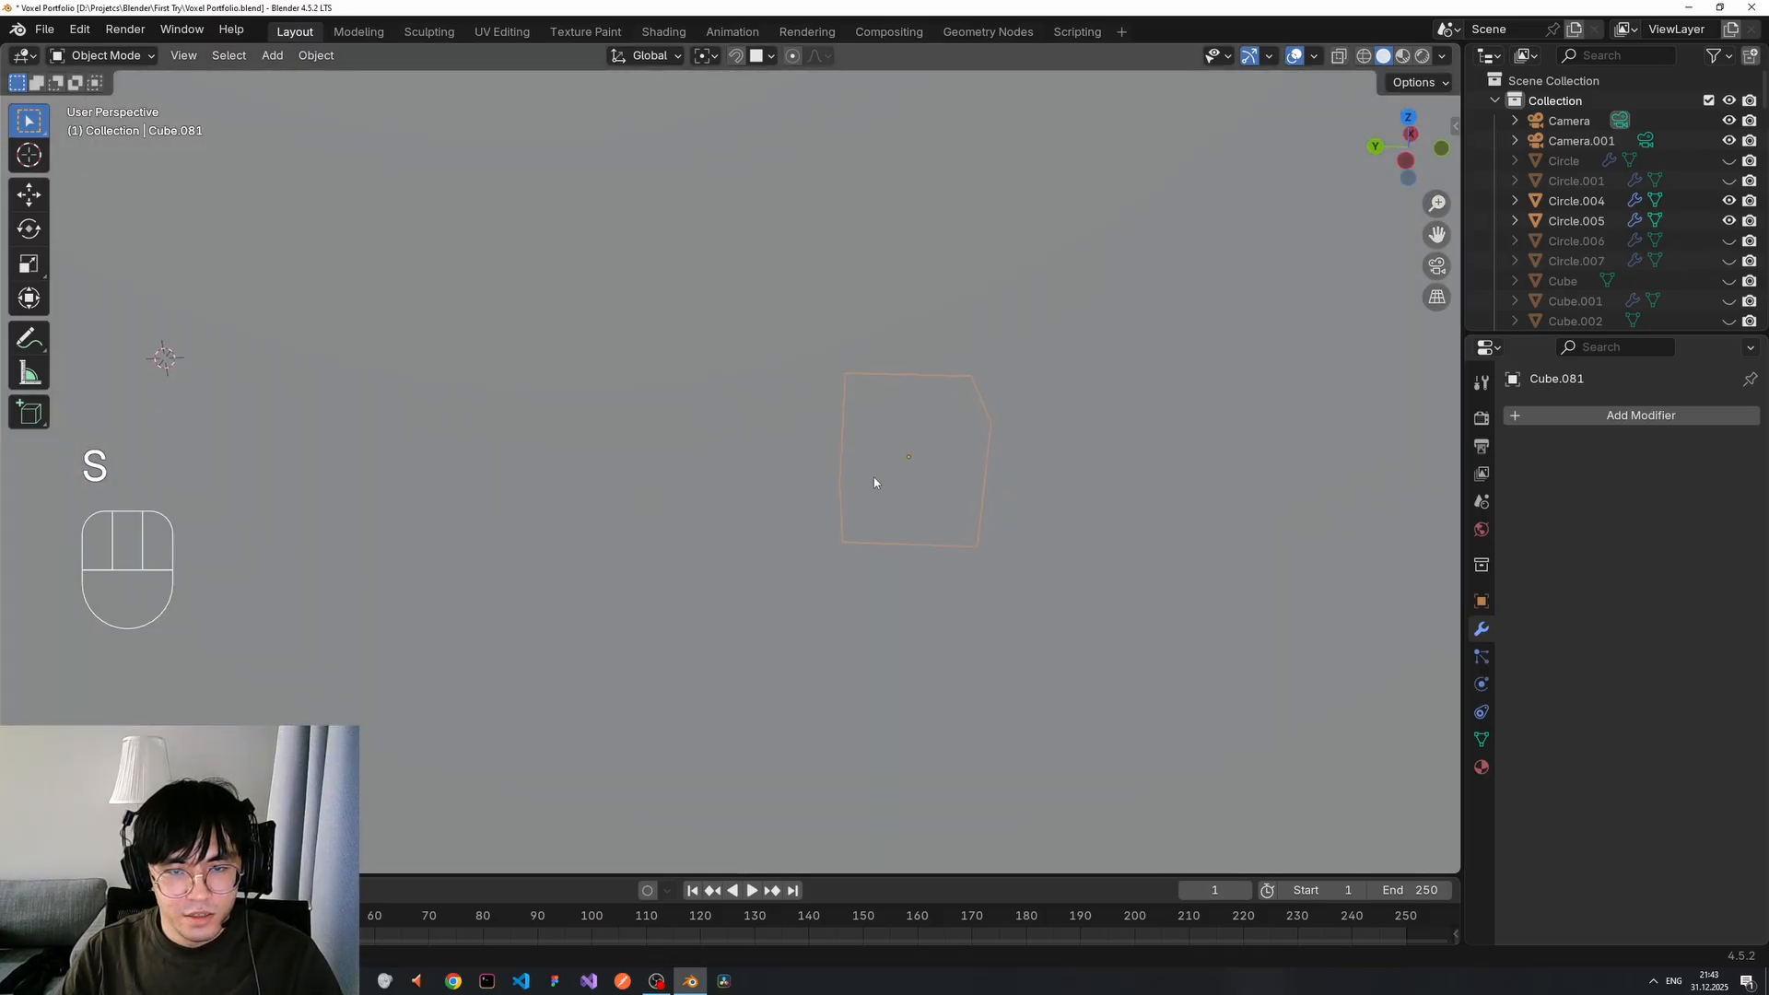
pyautogui.scroll(-5, 874, 483)
pyautogui.moveTo(762, 513); pyautogui.dragTo(589, 506, button='middle')
pyautogui.press('g')
pyautogui.press('x')
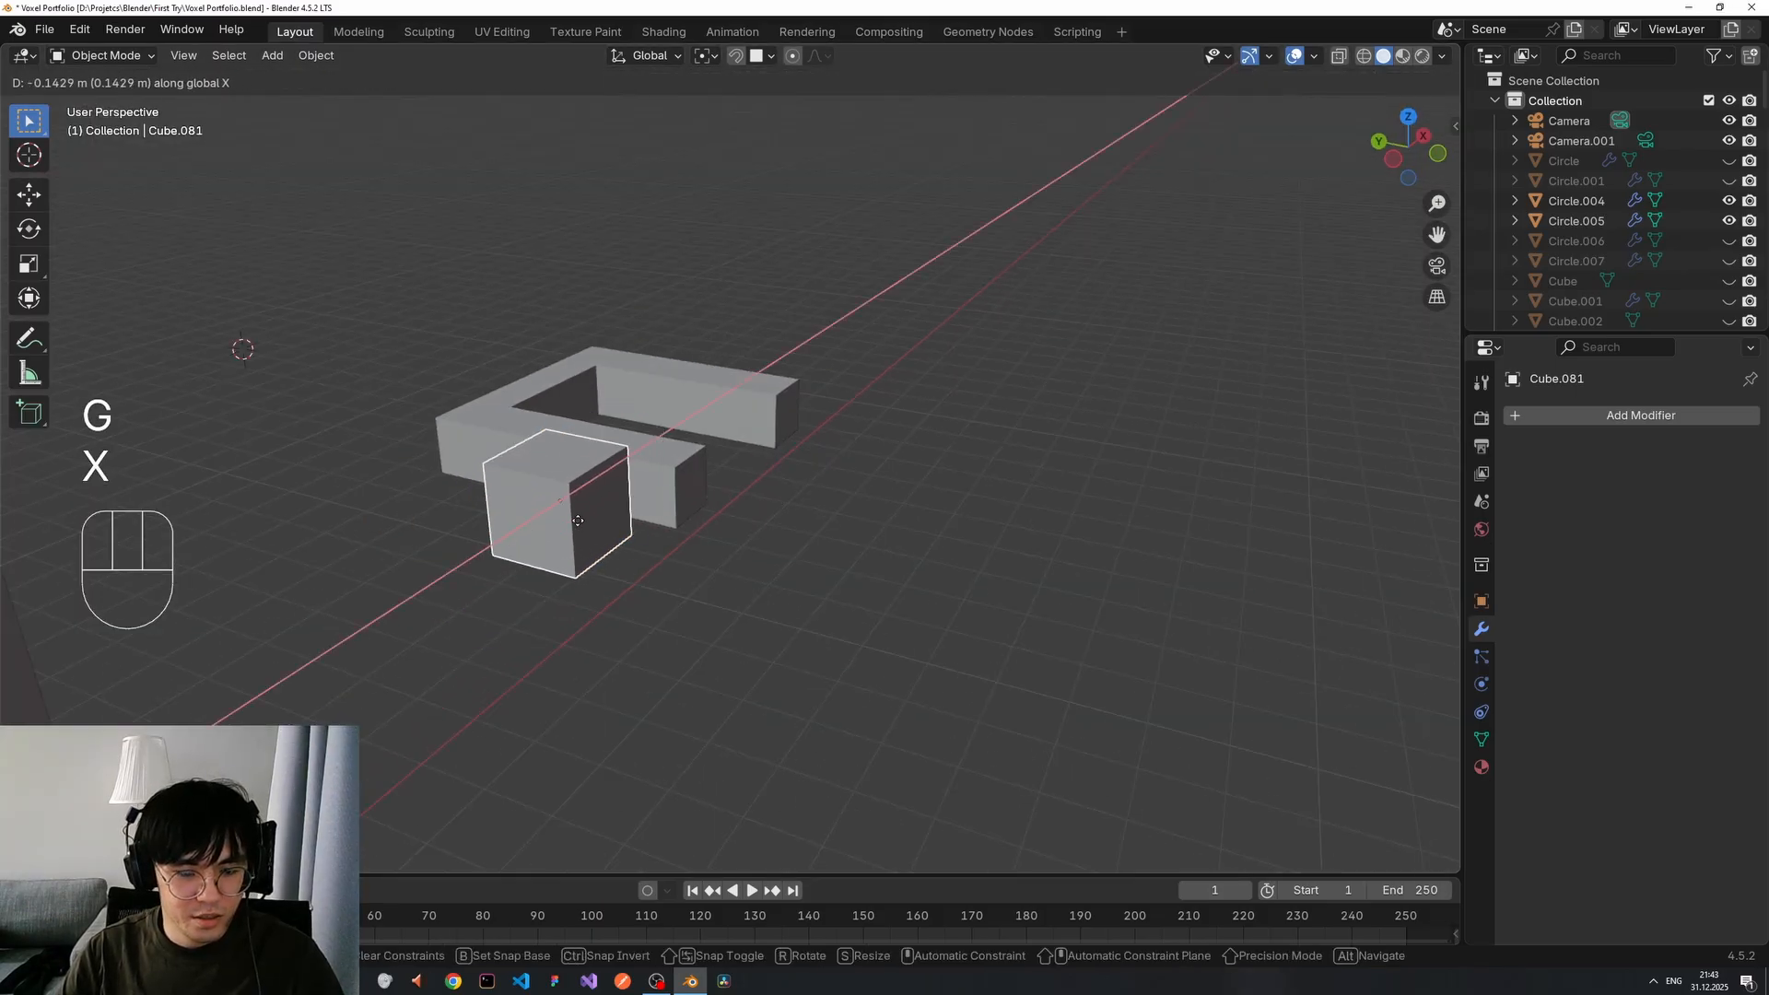
pyautogui.press('y')
pyautogui.click(810, 503)
pyautogui.moveTo(811, 503); pyautogui.dragTo(759, 485, button='middle')
pyautogui.scroll(2, 865, 438)
pyautogui.scroll(1, 687, 385)
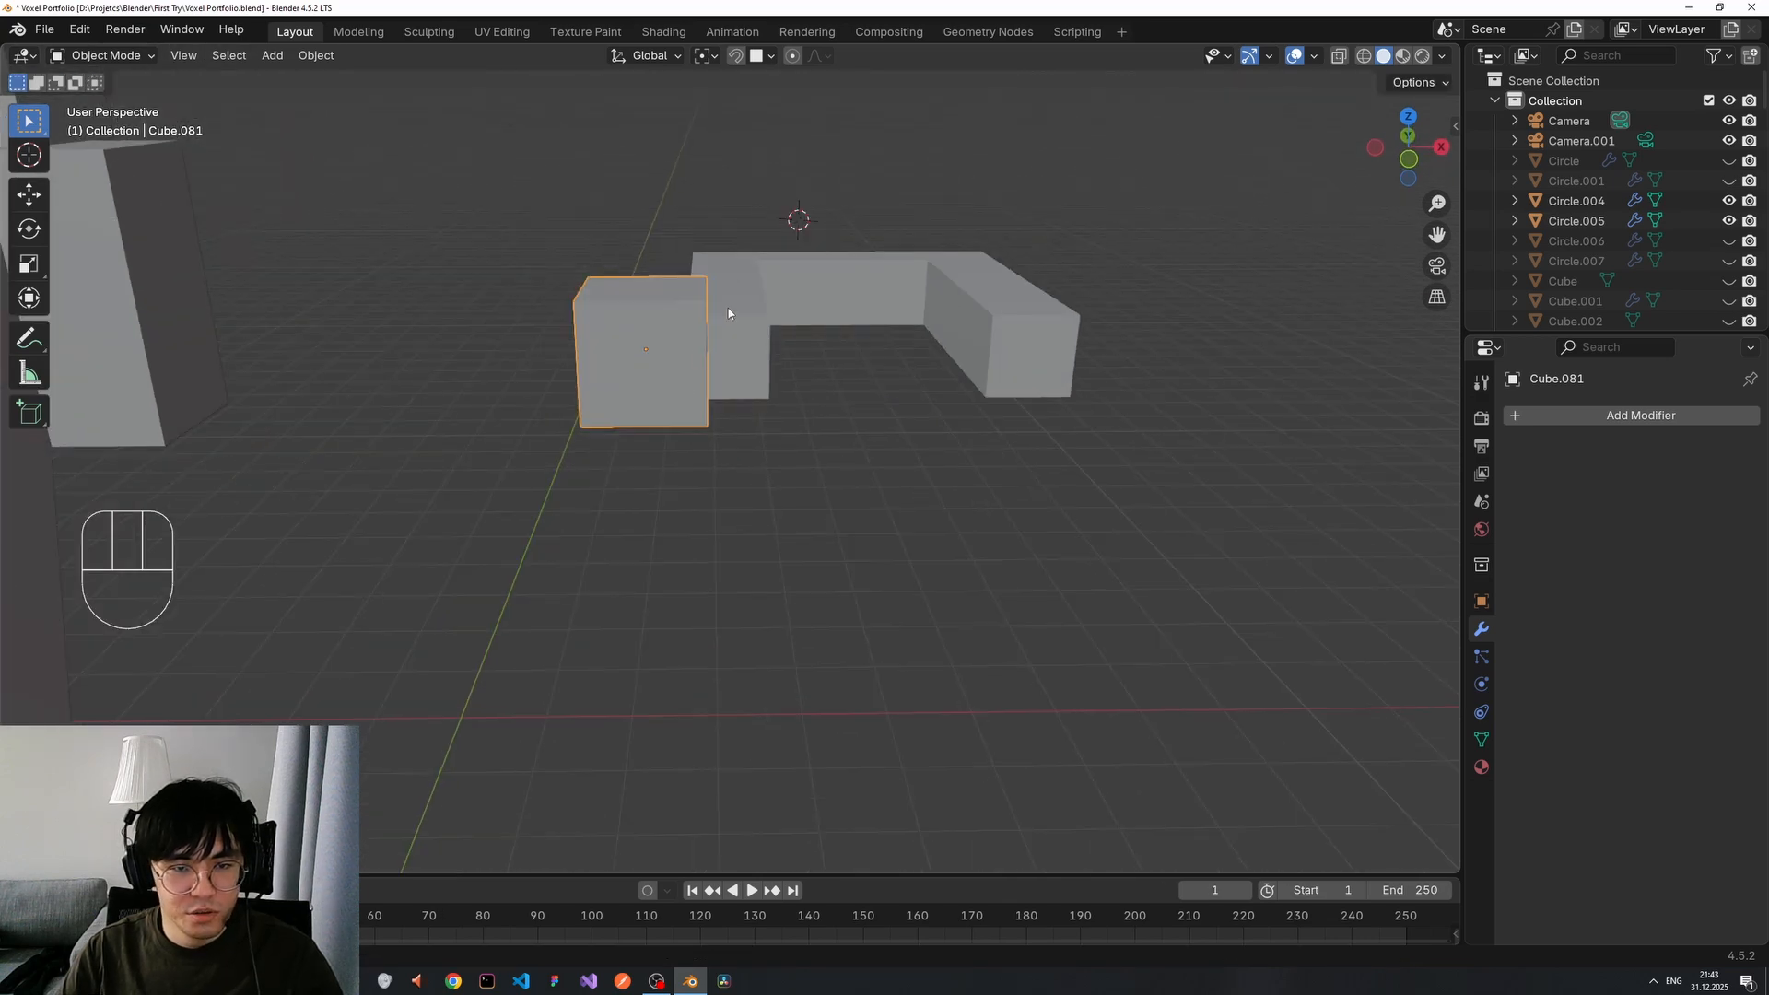
# Rescale the cube twice to settle on its final size.
pyautogui.press('s')
pyautogui.click(723, 284)
pyautogui.moveTo(807, 342); pyautogui.dragTo(684, 349, button='middle')
pyautogui.press('s')
pyautogui.click(726, 308)
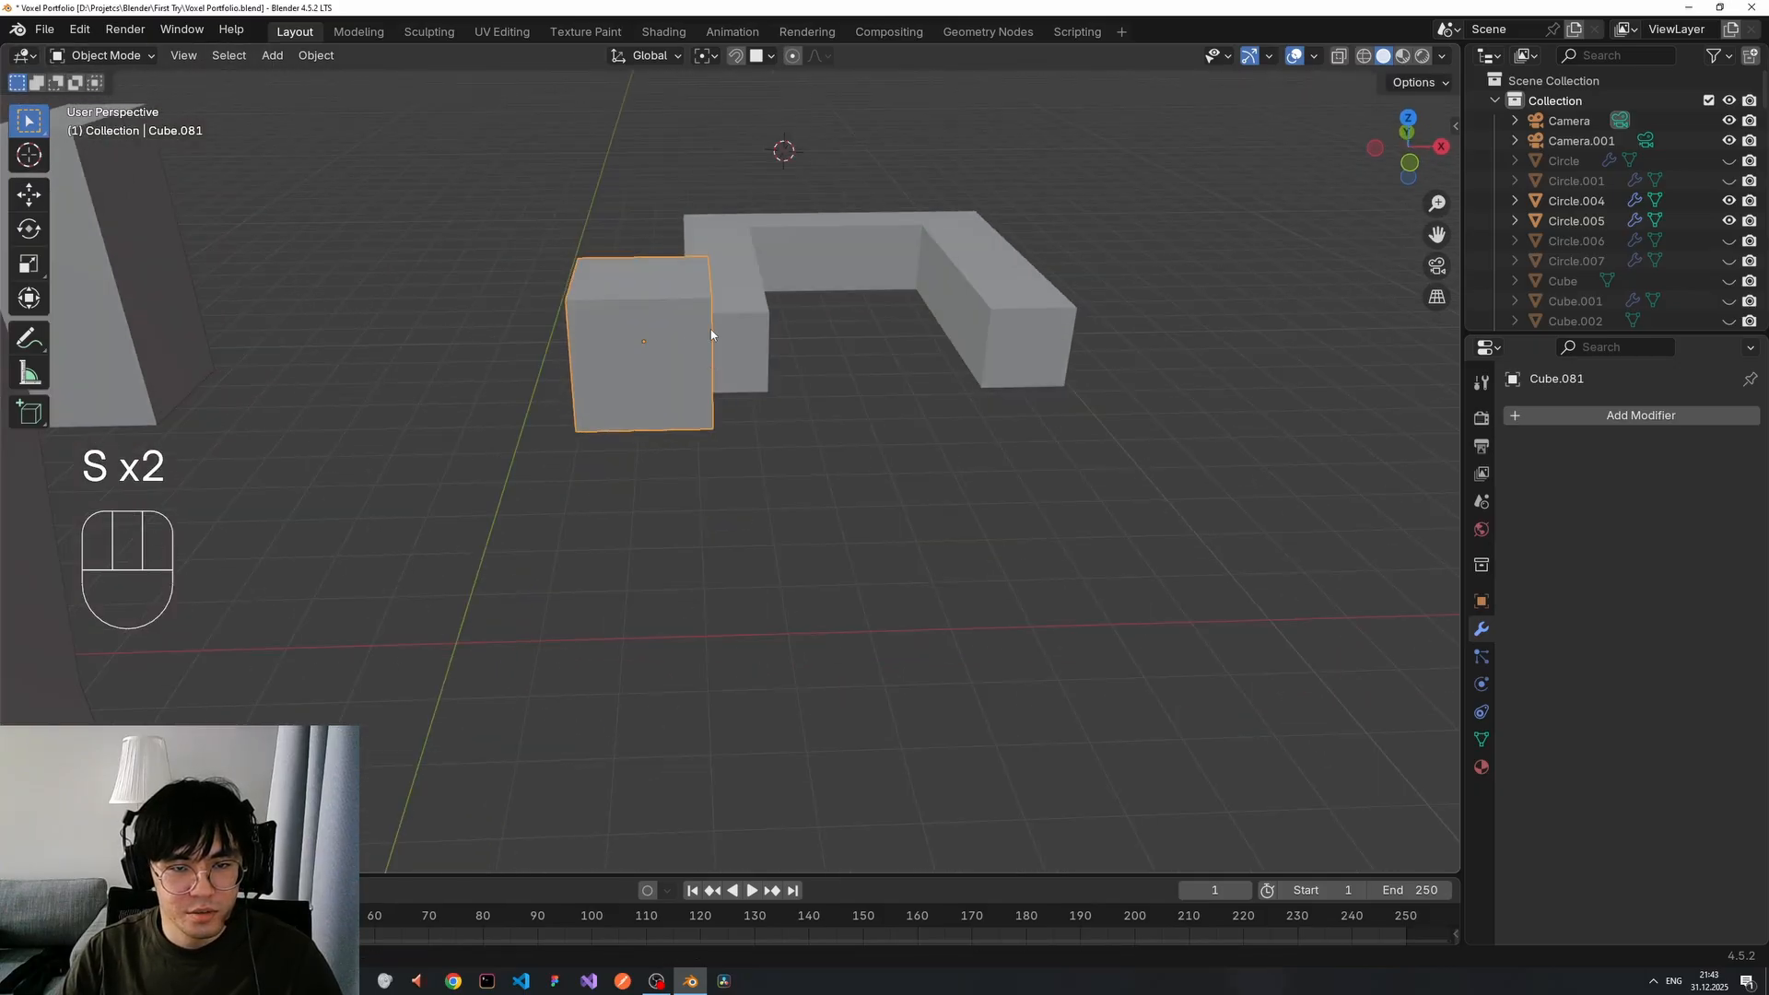
# Snap the cube against the bracket's left face.
pyautogui.press('g')
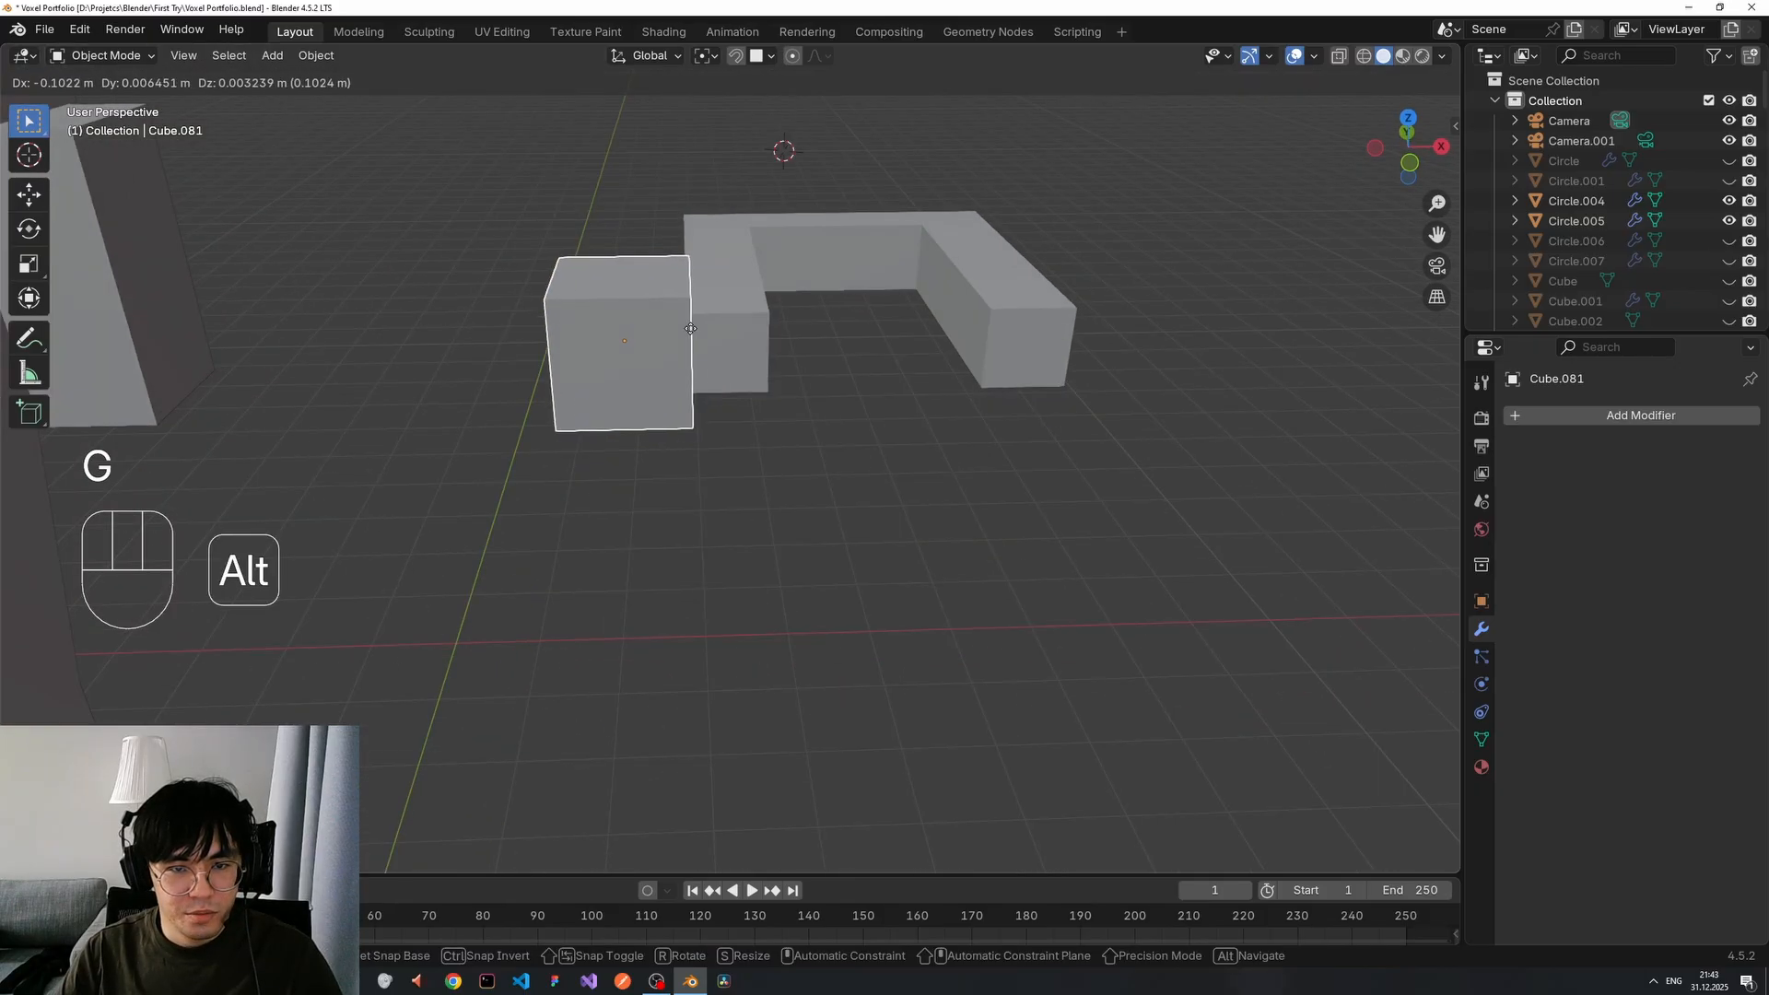
pyautogui.press('ctrl')
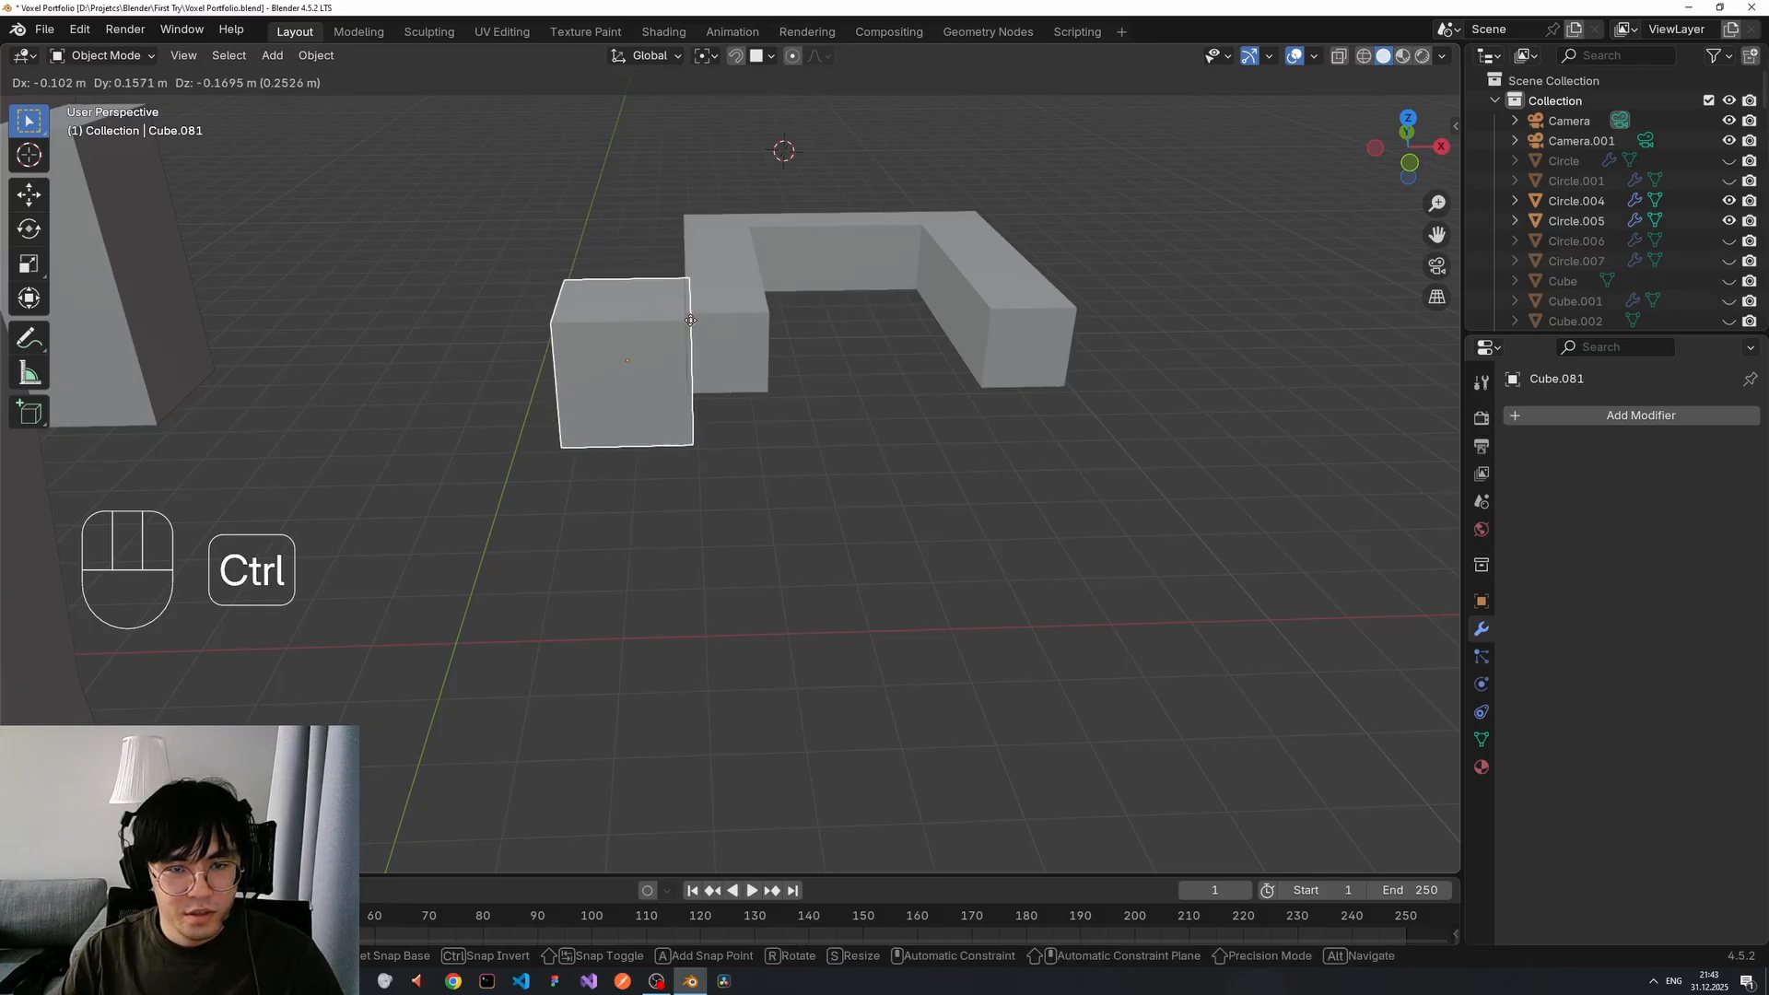
pyautogui.click(687, 320)
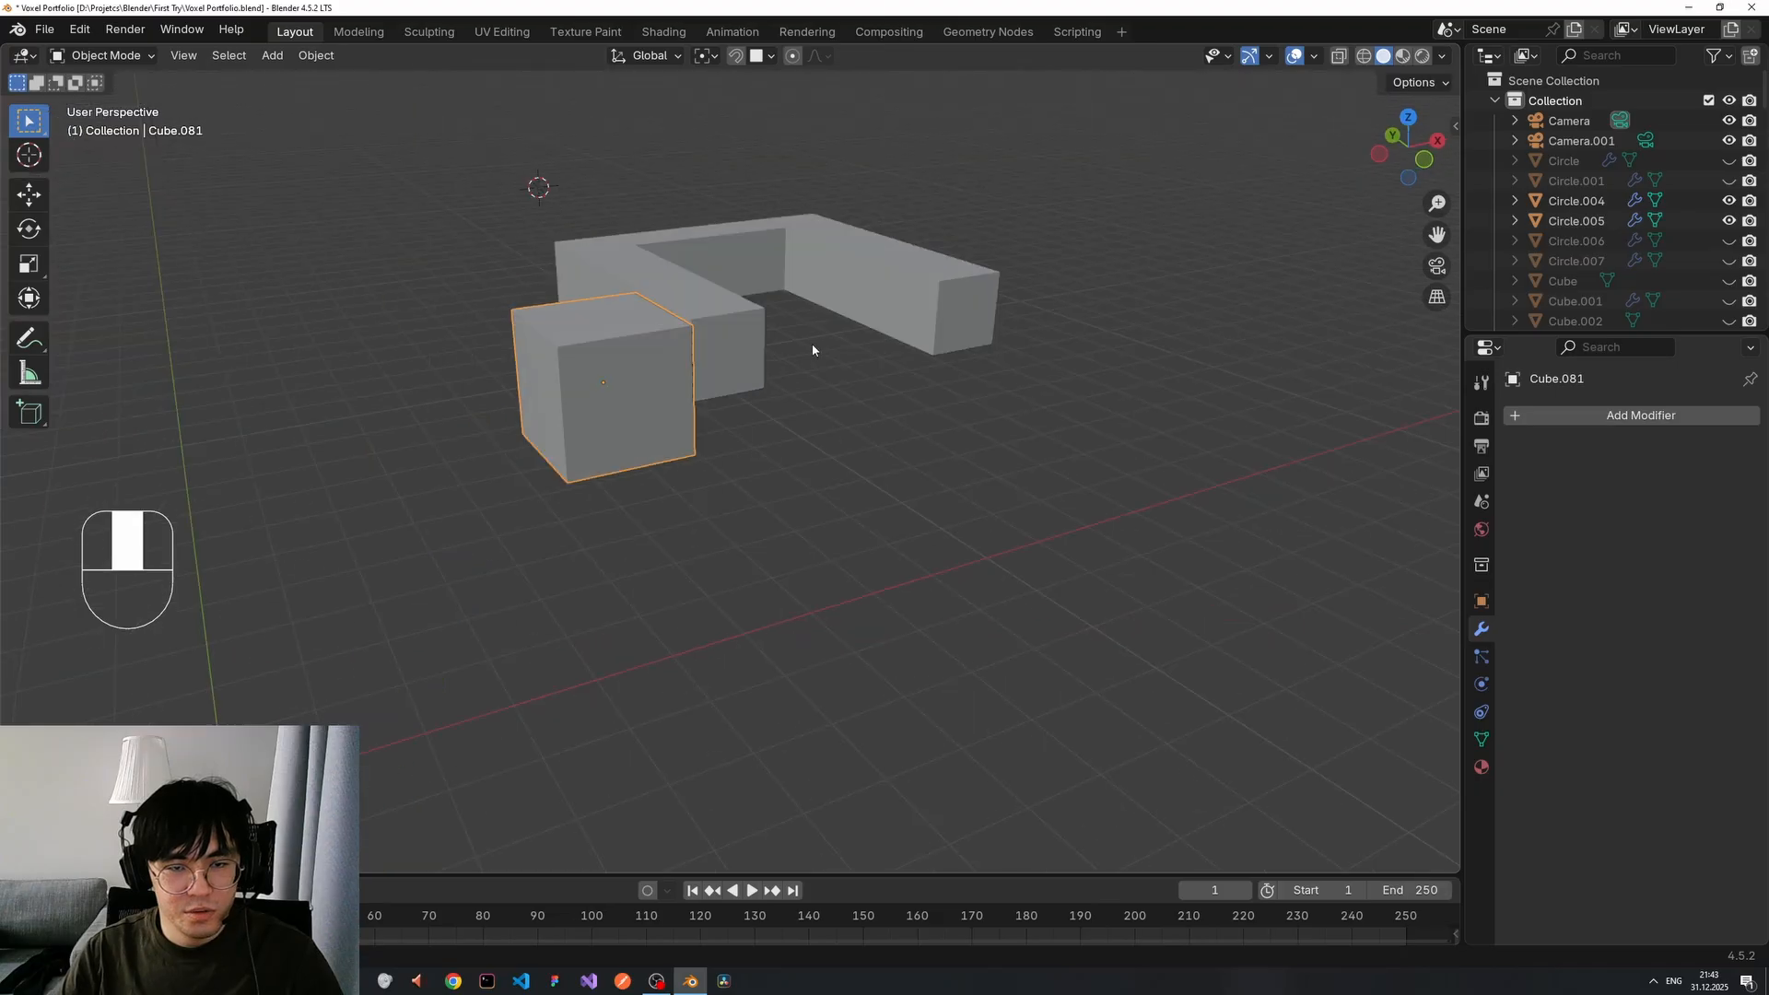
pyautogui.moveTo(813, 347); pyautogui.dragTo(700, 241, button='middle')
# Adjust the cube's height twice along Z, then fine-tune its Y position against the left arm.
pyautogui.press('g')
pyautogui.press('z')
pyautogui.click(881, 329)
pyautogui.press('g')
pyautogui.press('z')
pyautogui.click(671, 271)
pyautogui.press('g')
pyautogui.press('x')
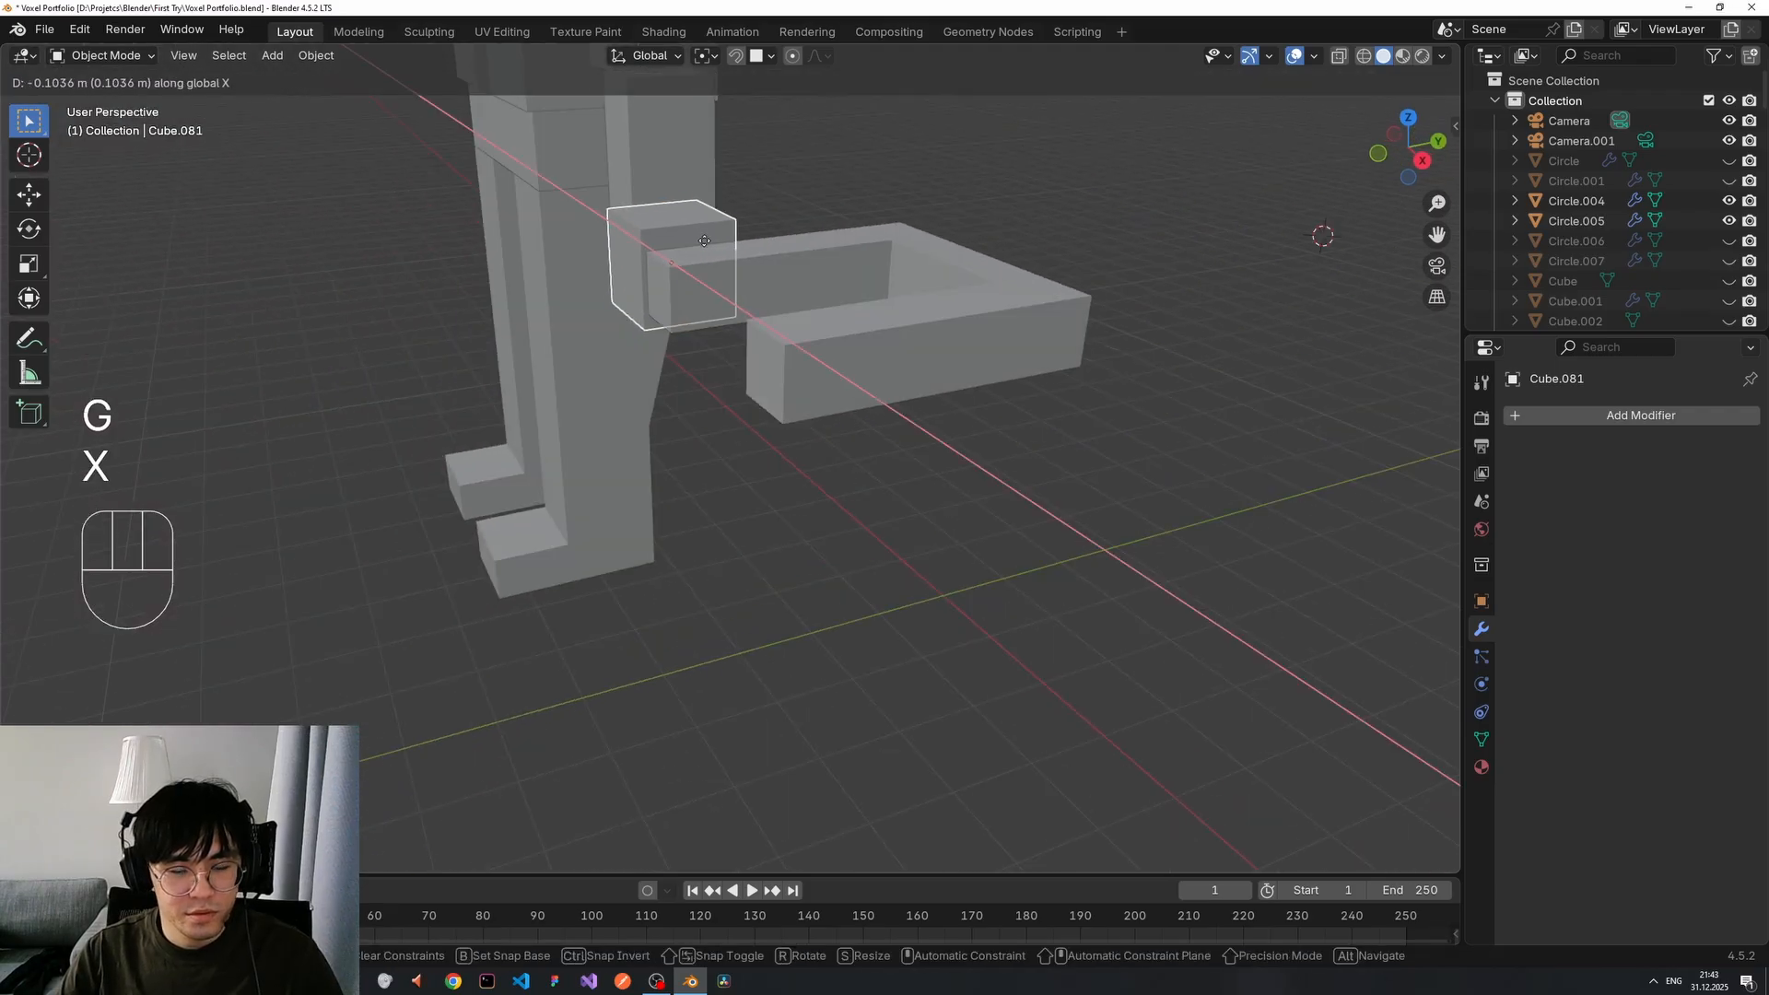
pyautogui.press('y')
pyautogui.click(691, 461)
pyautogui.moveTo(691, 461); pyautogui.dragTo(881, 457, button='middle')
# Give Cube.081 a Mirror modifier with Cube.080 as the mirror object.
pyautogui.click(1556, 416)
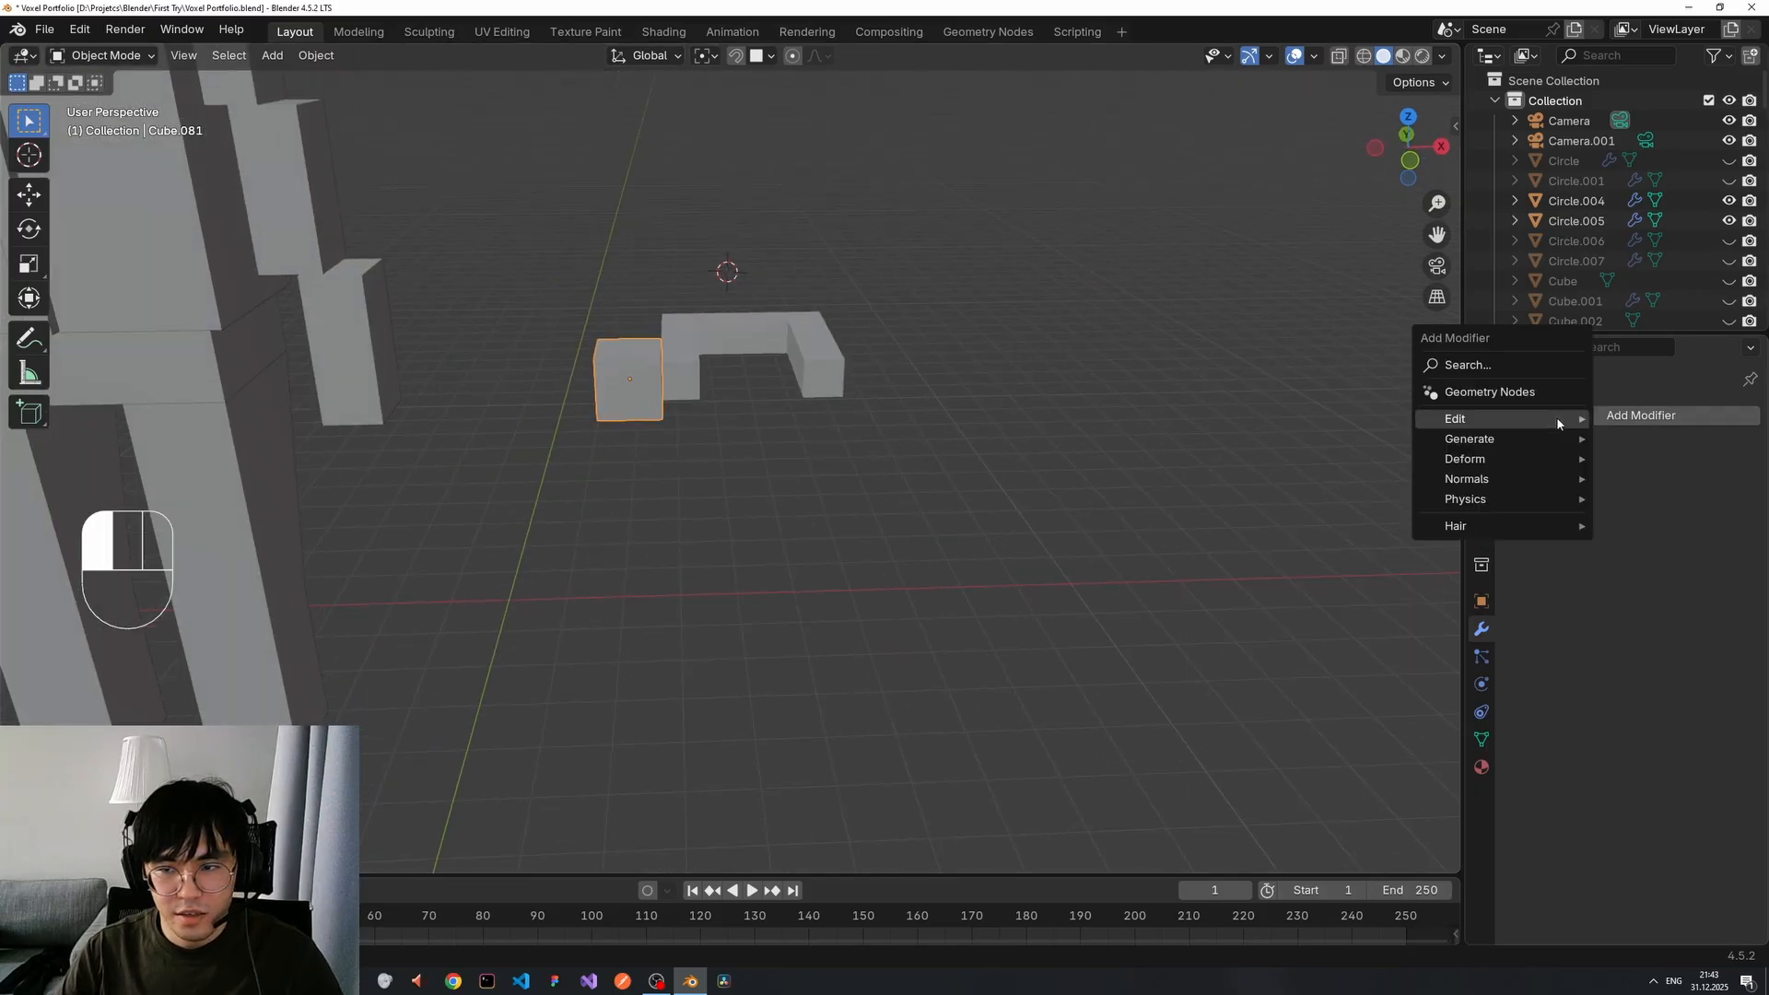
pyautogui.write('mirr')
pyautogui.press('Return')
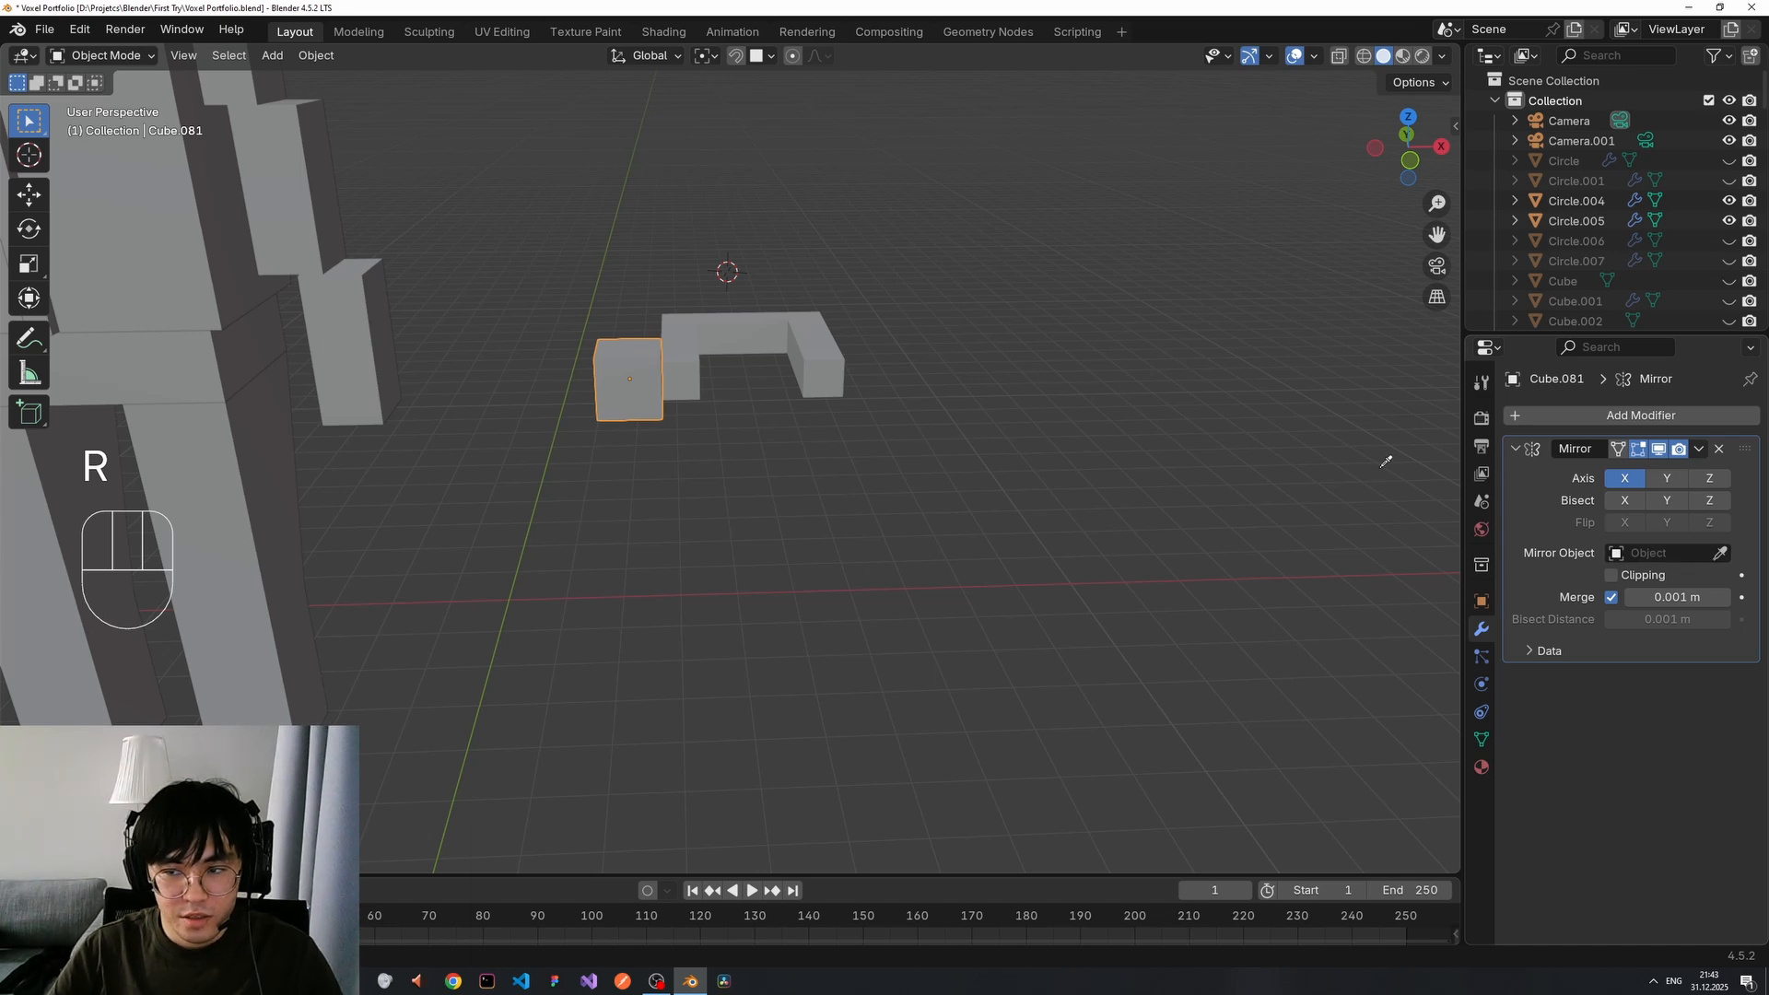
pyautogui.click(761, 330)
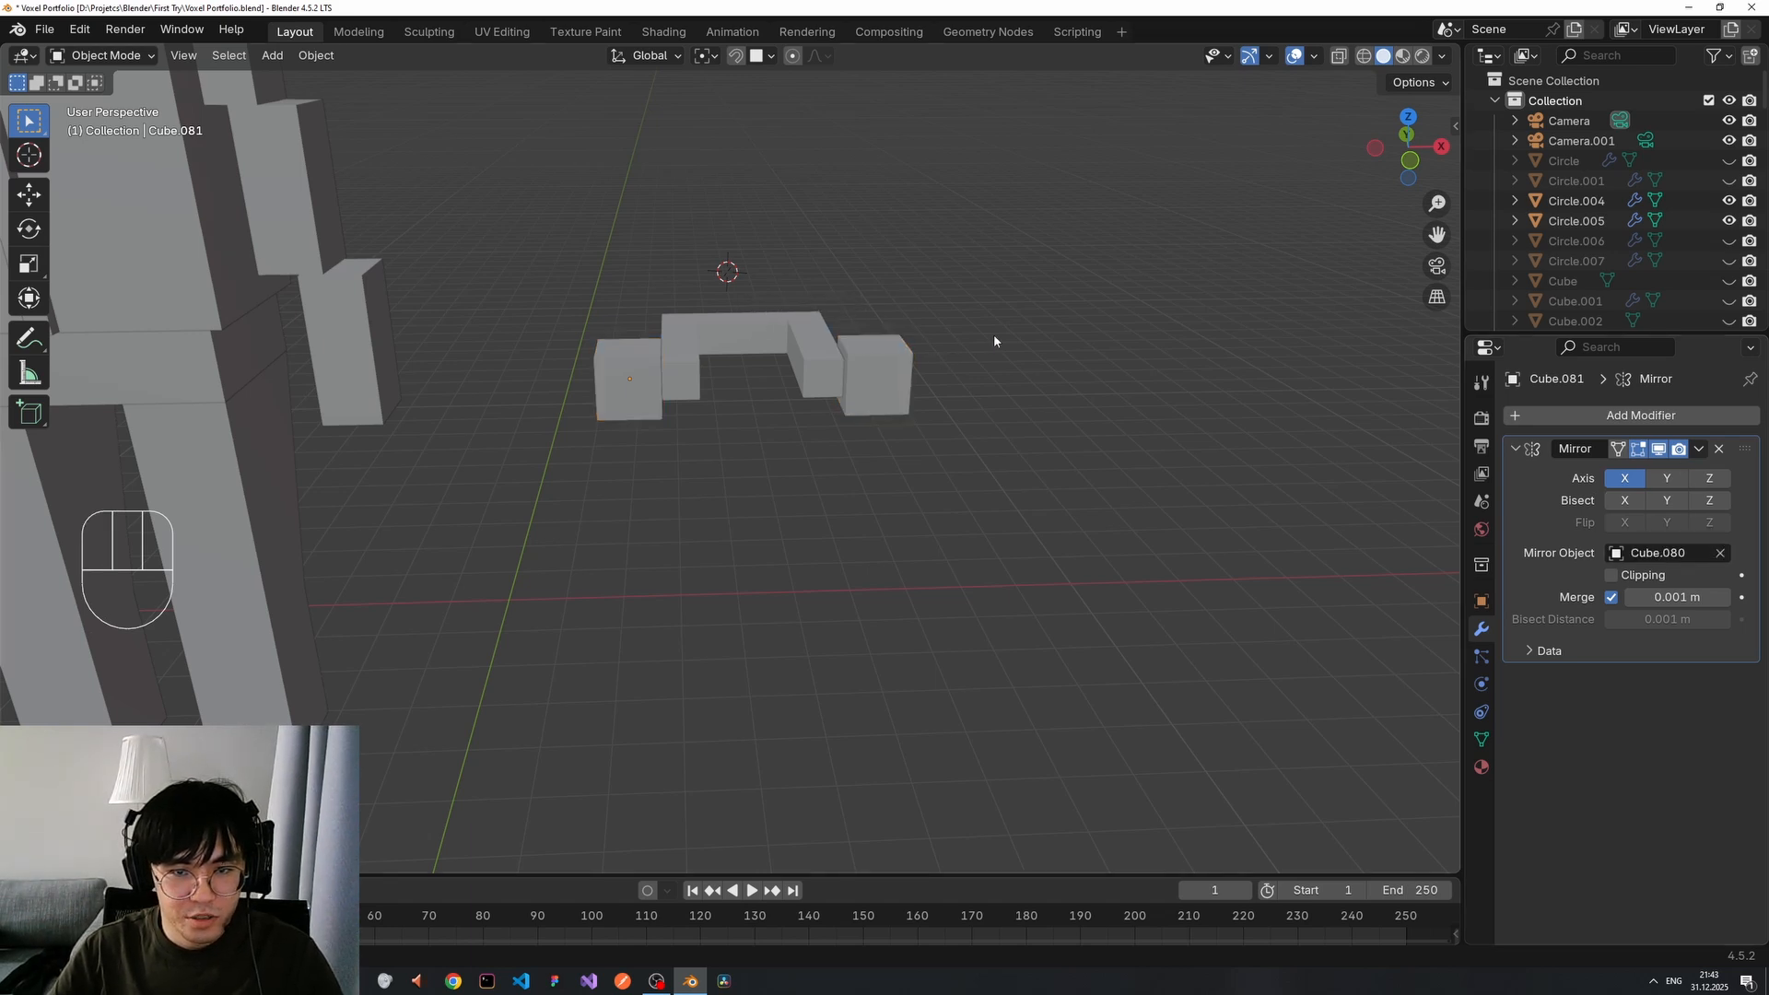
pyautogui.scroll(-2, 968, 343)
pyautogui.moveTo(940, 355); pyautogui.dragTo(783, 339, button='middle')
pyautogui.moveTo(956, 304)
pyautogui.mouseDown(button='middle')
pyautogui.moveTo(916, 247)
pyautogui.moveTo(959, 285)
pyautogui.mouseUp(button='middle')
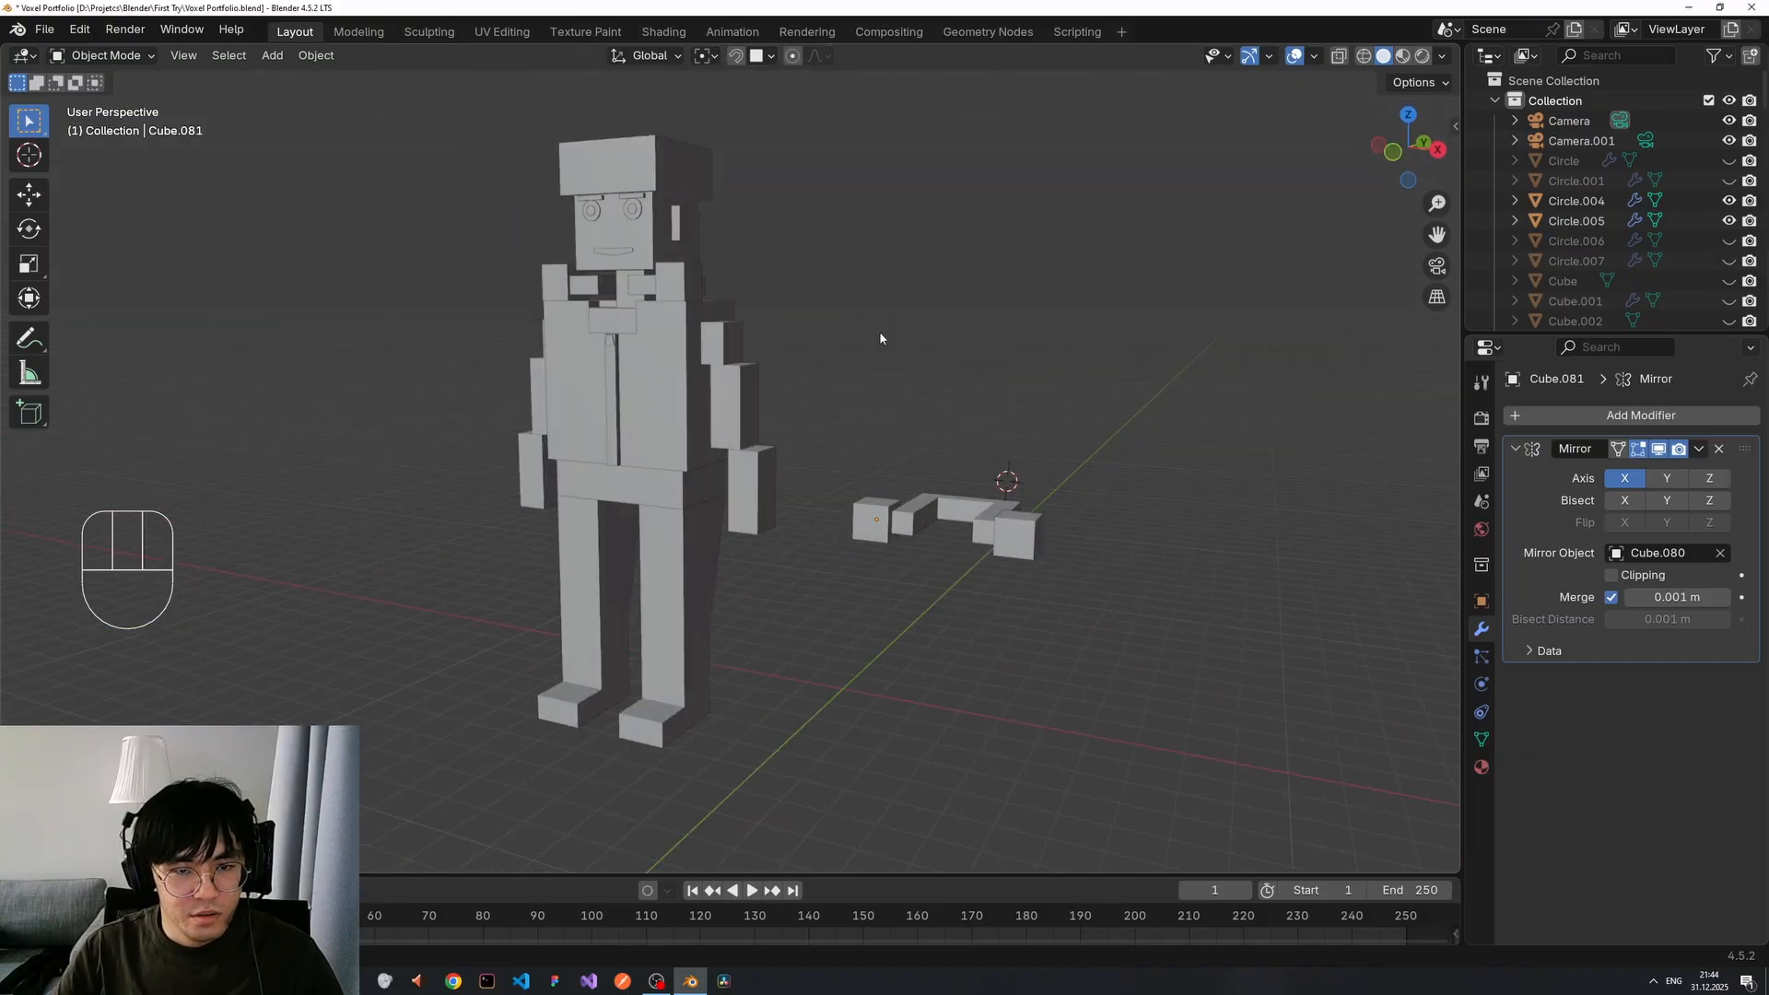